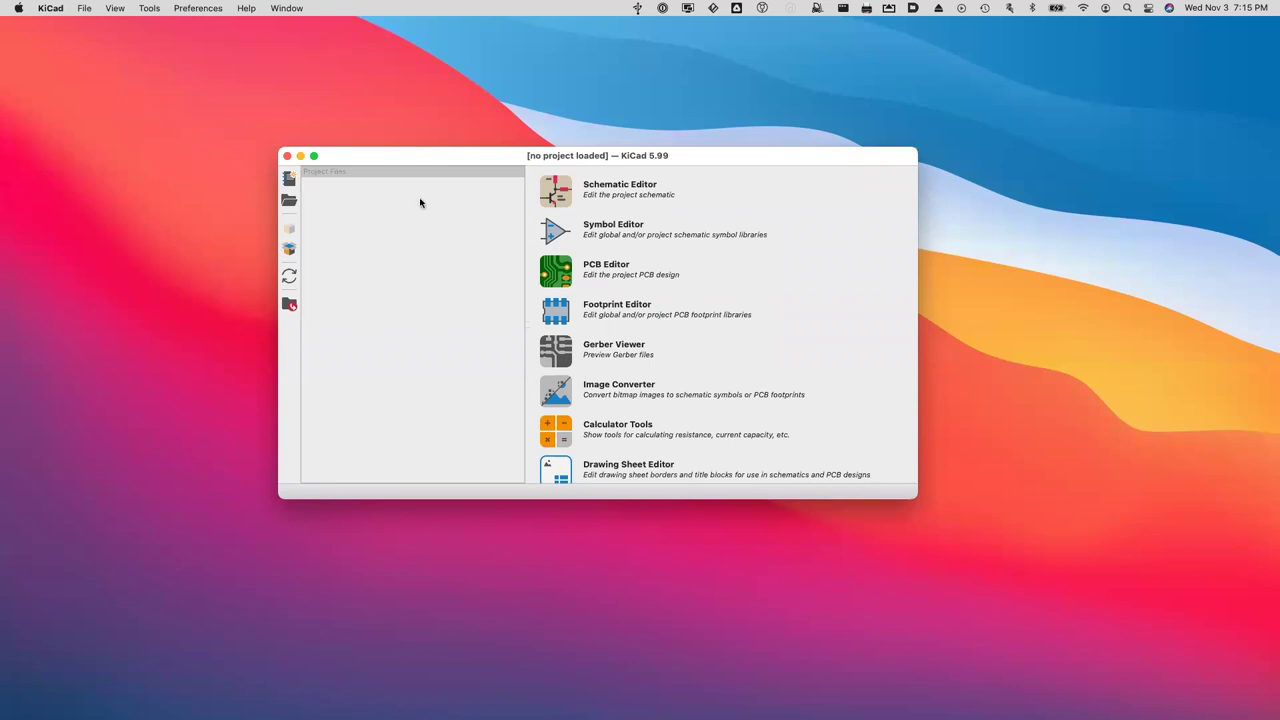
Create a new project named Test in the working folder of KiCAD_workshop, with its own project folder.
{"action": "left_click_drag", "start_coordinate": [440, 155], "coordinate": [408, 147]}
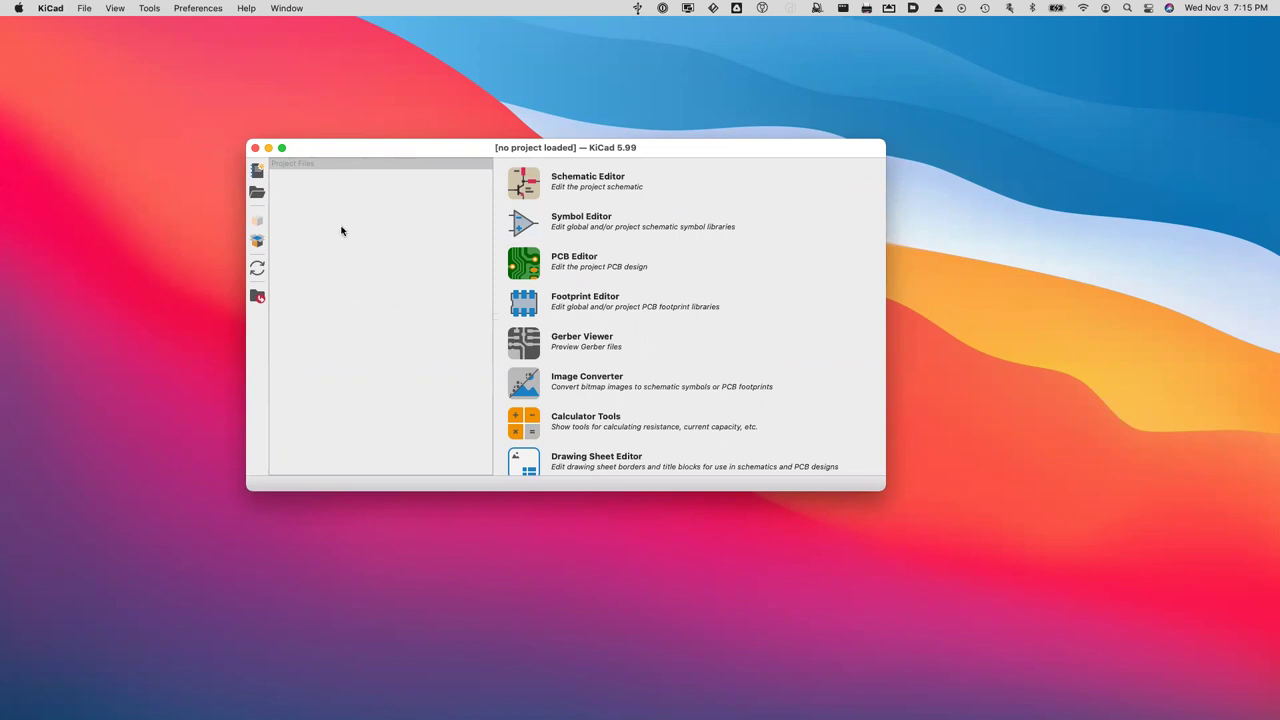
{"action": "left_click", "coordinate": [85, 8]}
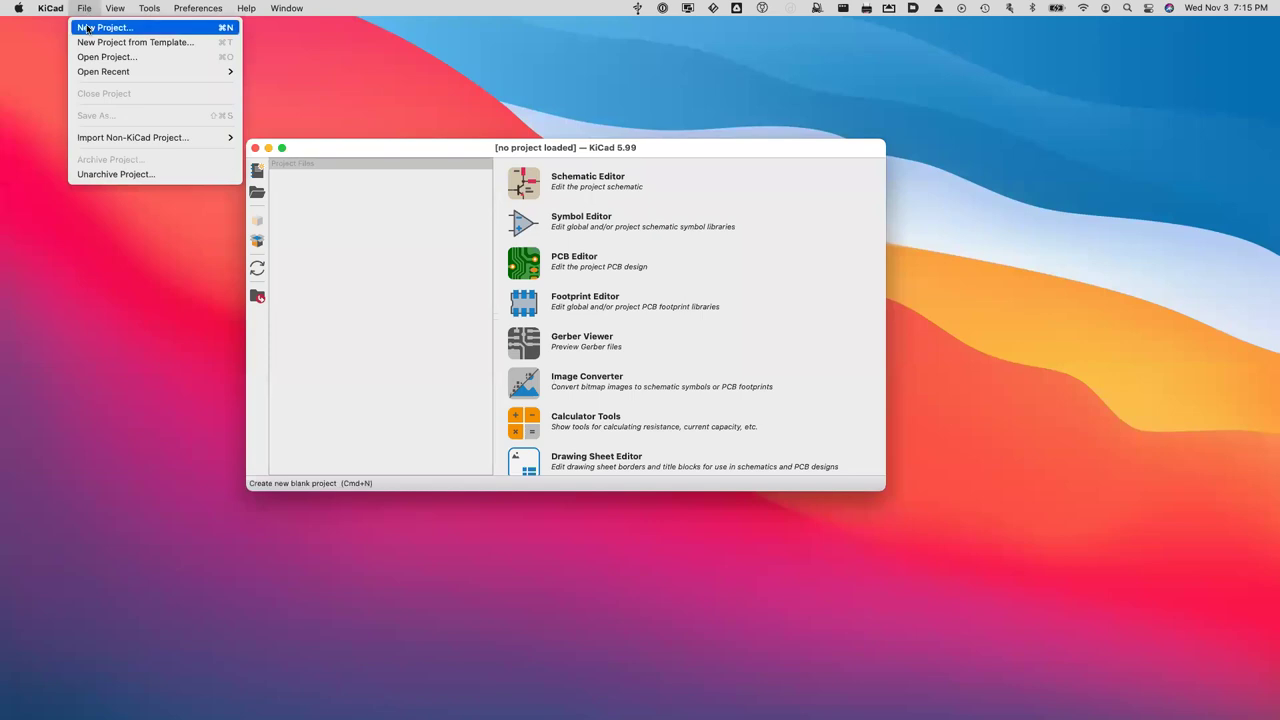
{"action": "left_click", "coordinate": [87, 28]}
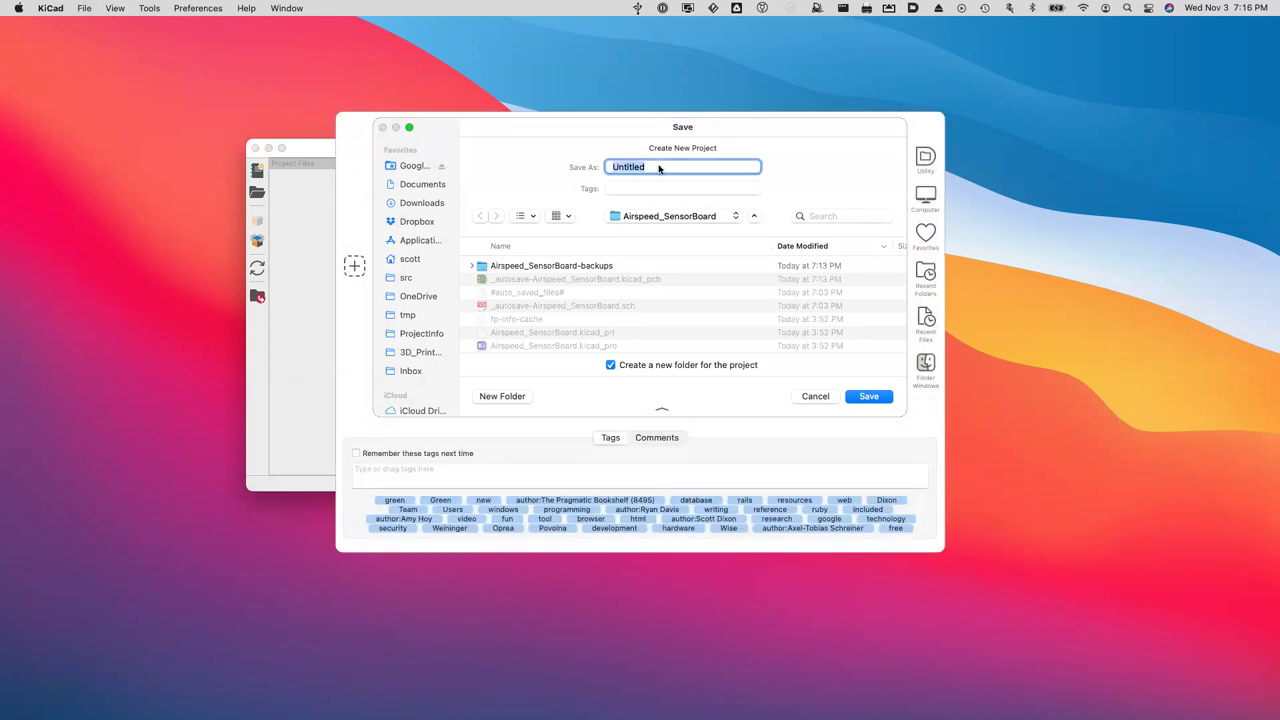
{"action": "left_click", "coordinate": [736, 217]}
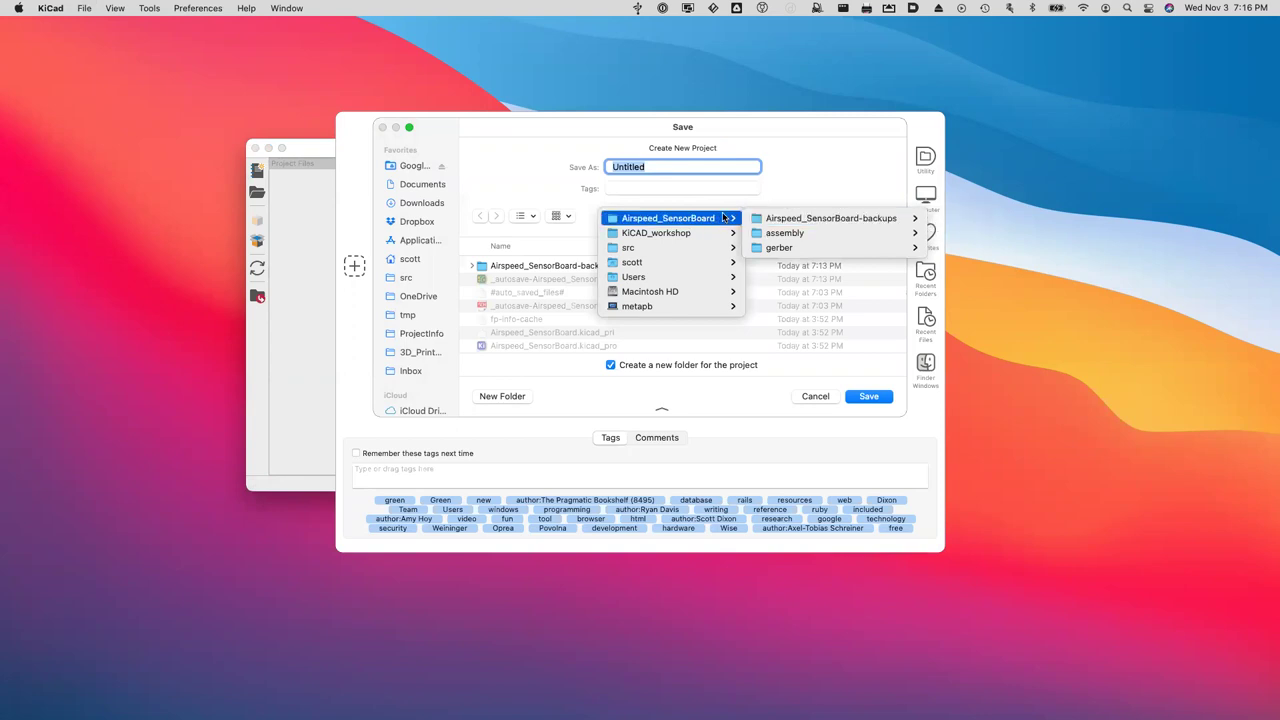
{"action": "mouse_move", "coordinate": [676, 236]}
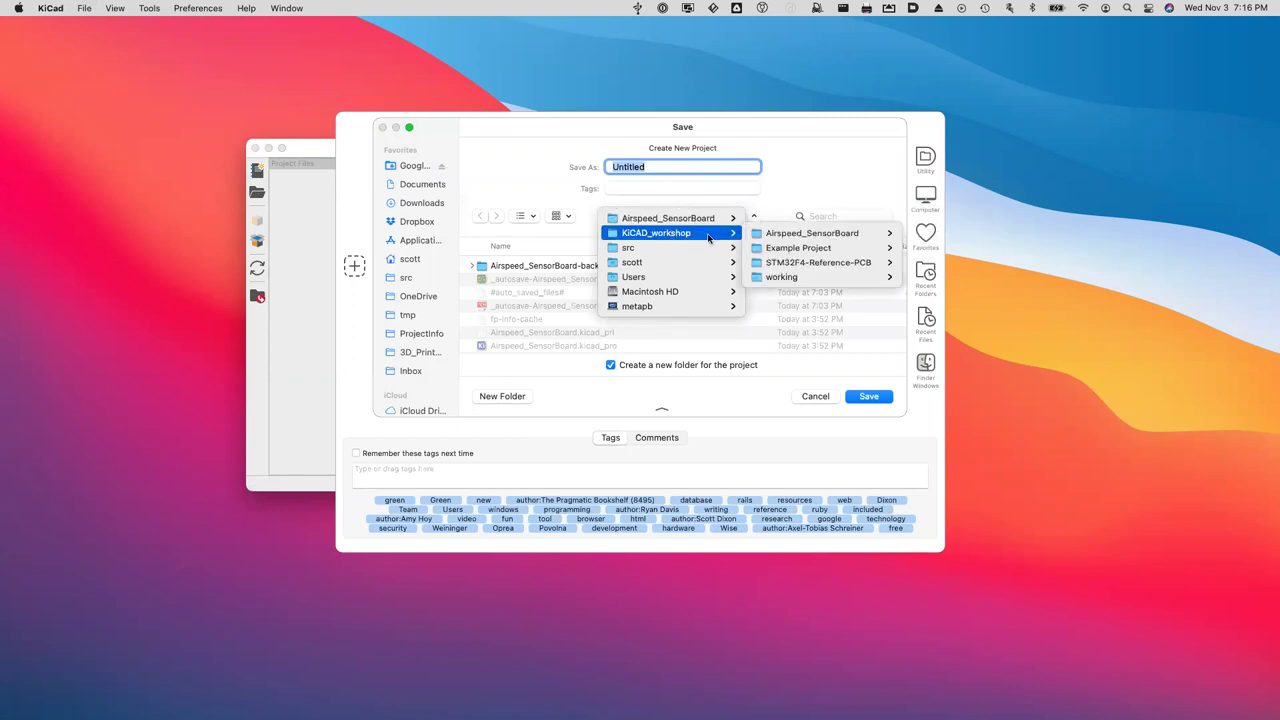
{"action": "left_click", "coordinate": [772, 276]}
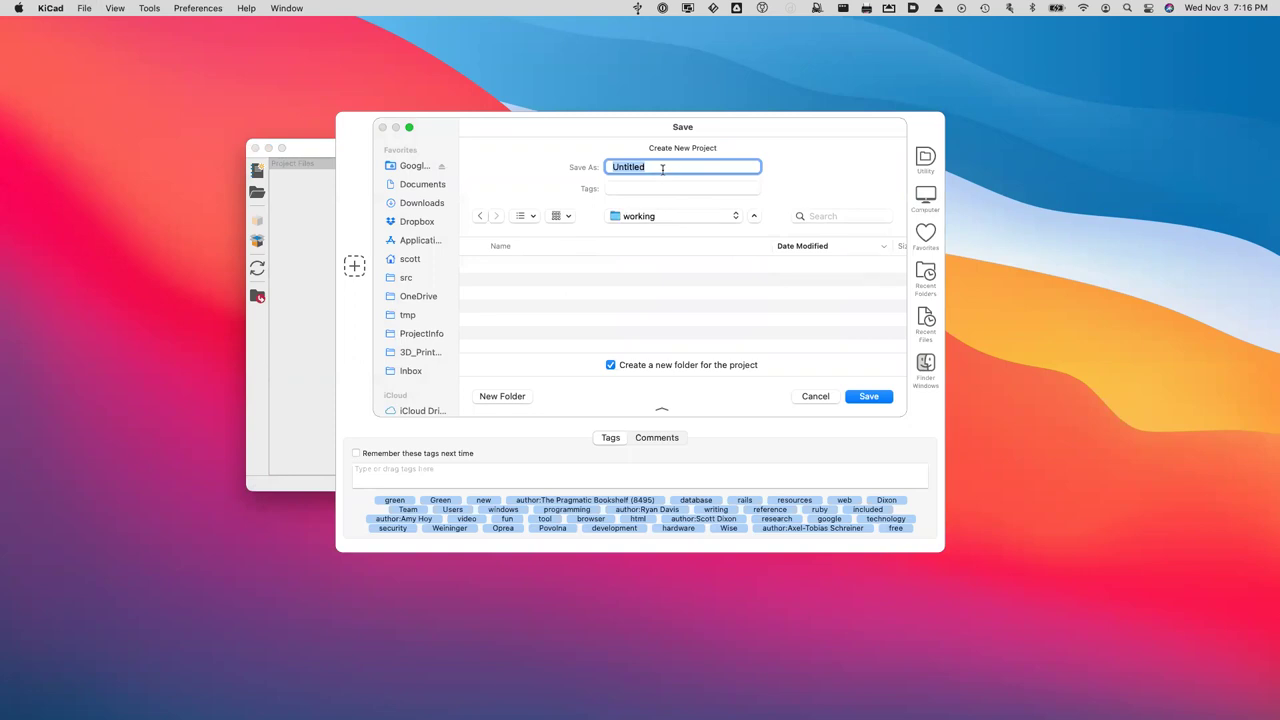
{"action": "type", "text": "Test"}
{"action": "key", "text": "Return"}
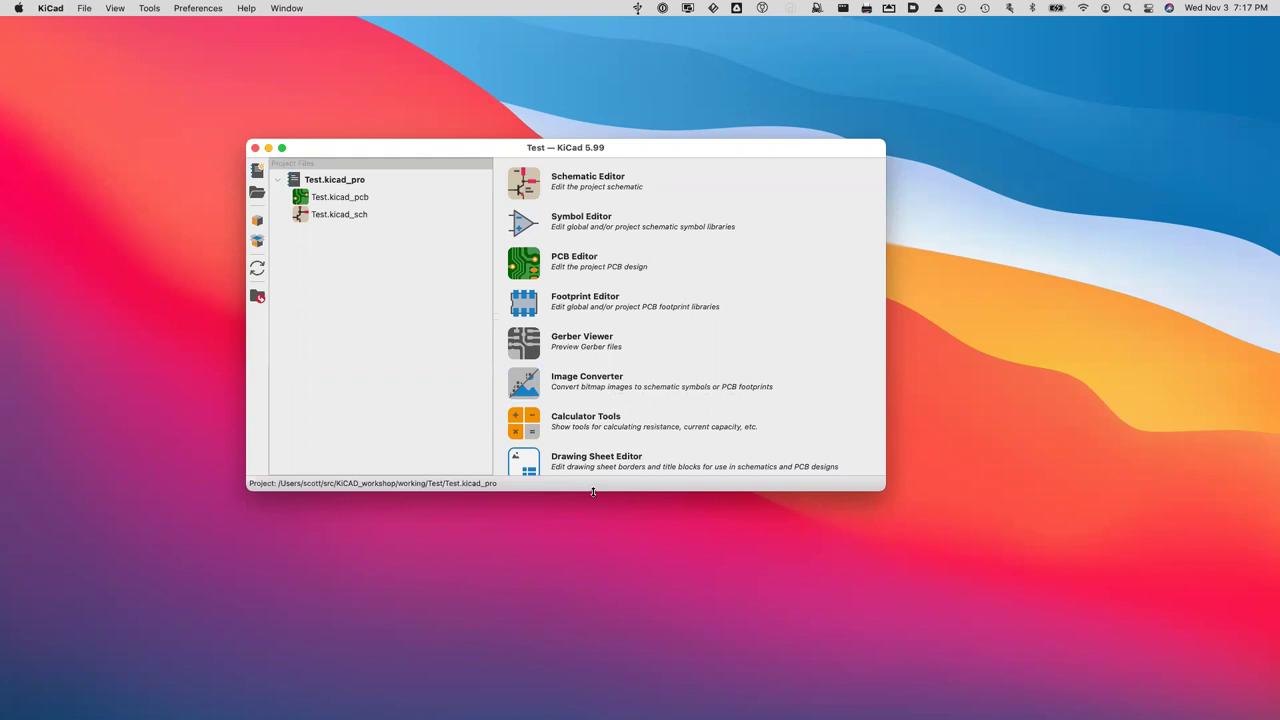
Open the Test project's schematic in the Schematic Editor and enlarge the editor window to fill the screen.
{"action": "left_click_drag", "start_coordinate": [593, 491], "coordinate": [592, 512]}
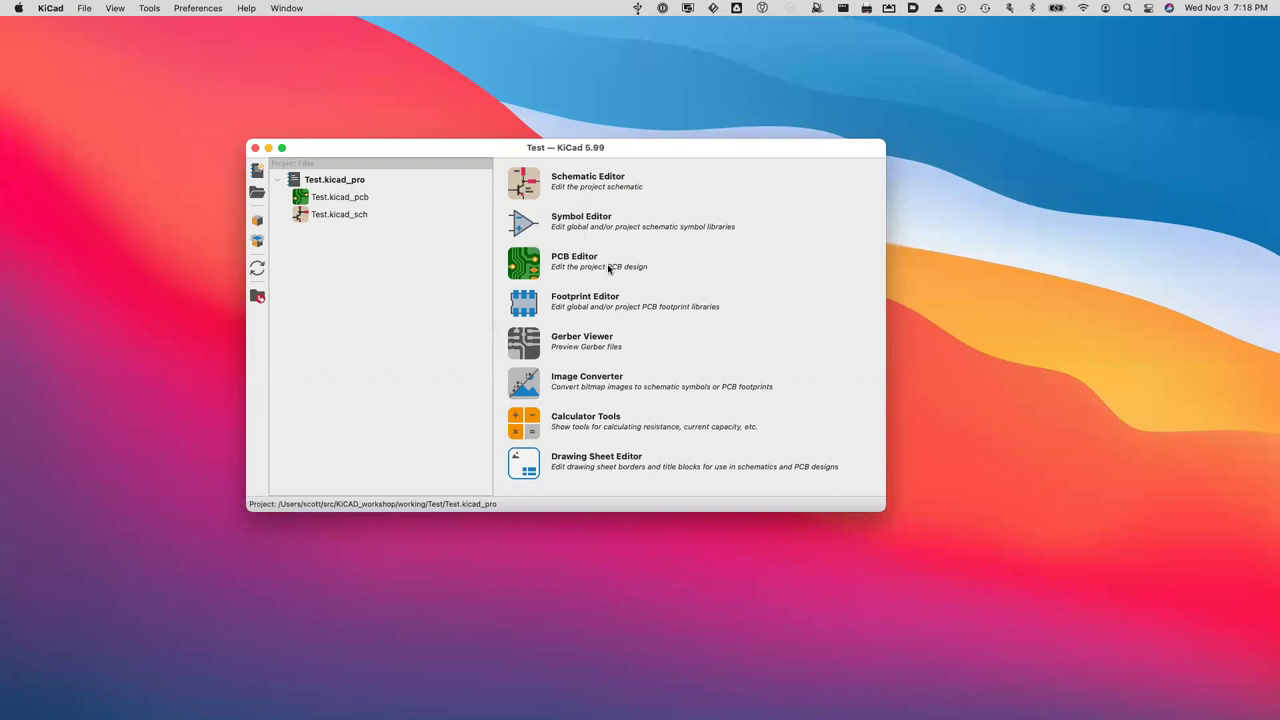
{"action": "left_click", "coordinate": [530, 186]}
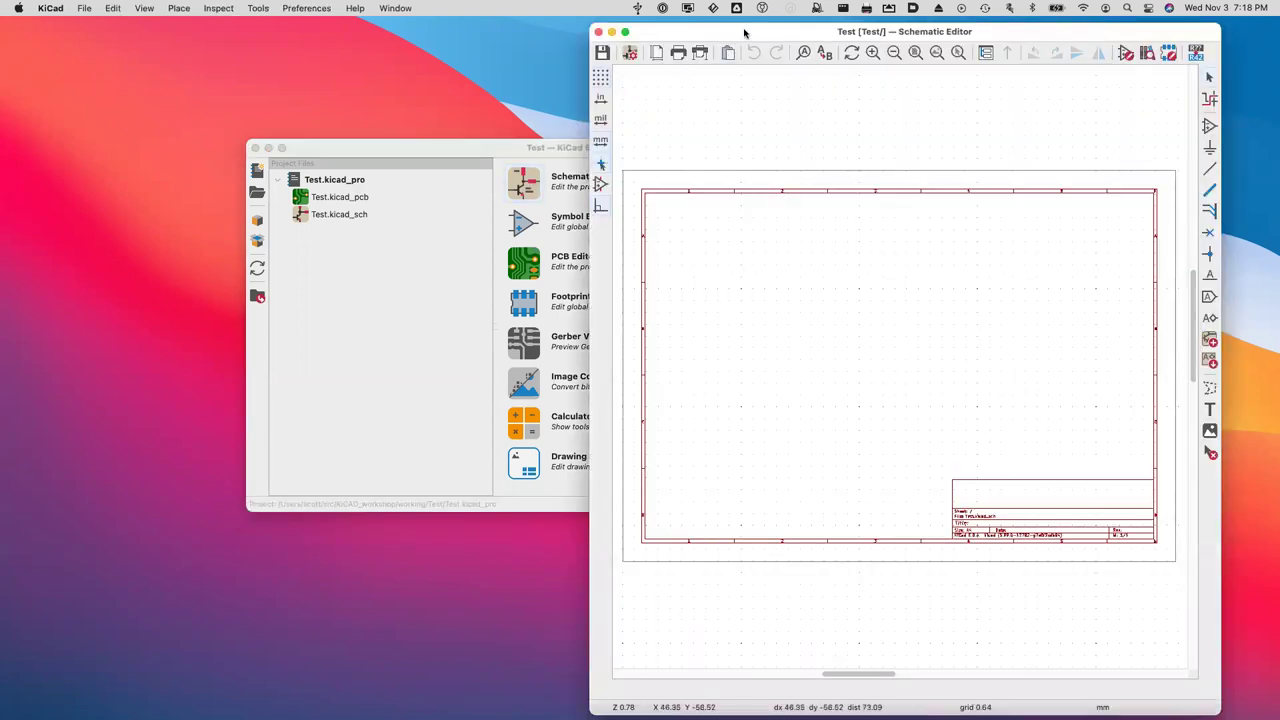
{"action": "left_click_drag", "start_coordinate": [744, 33], "coordinate": [356, 27]}
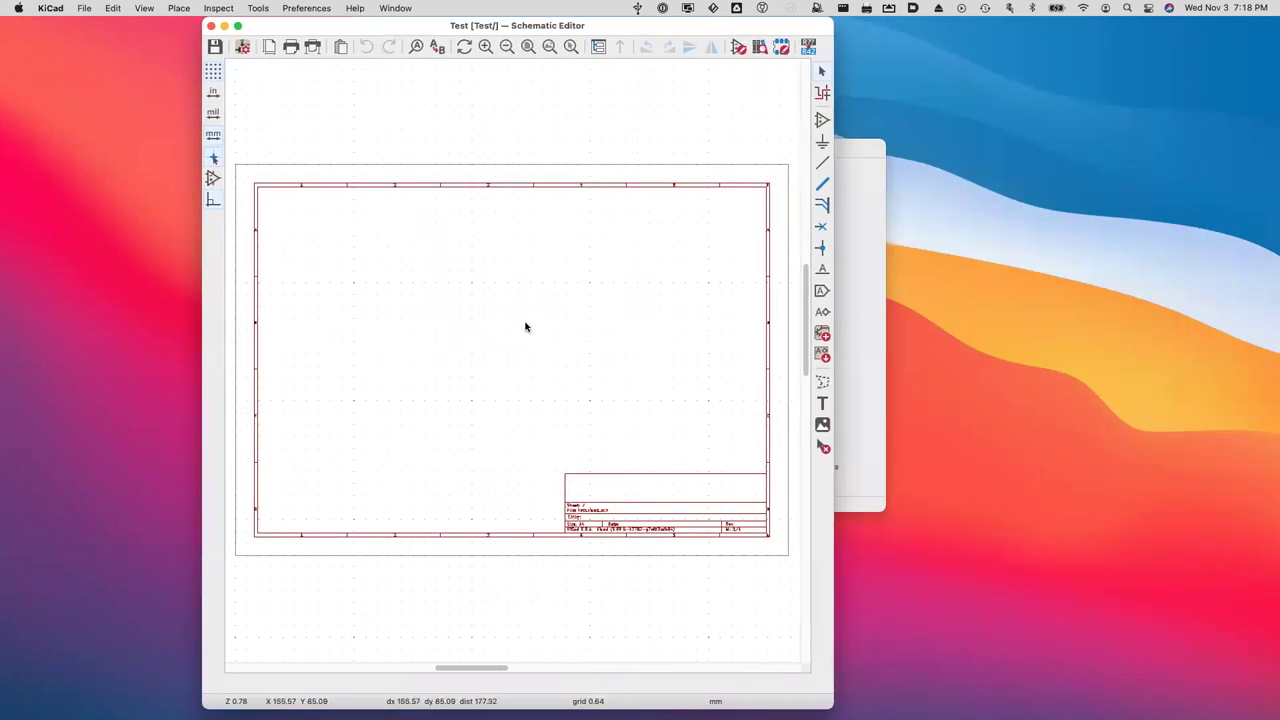
{"action": "key", "text": "ctrl+alt+Return"}
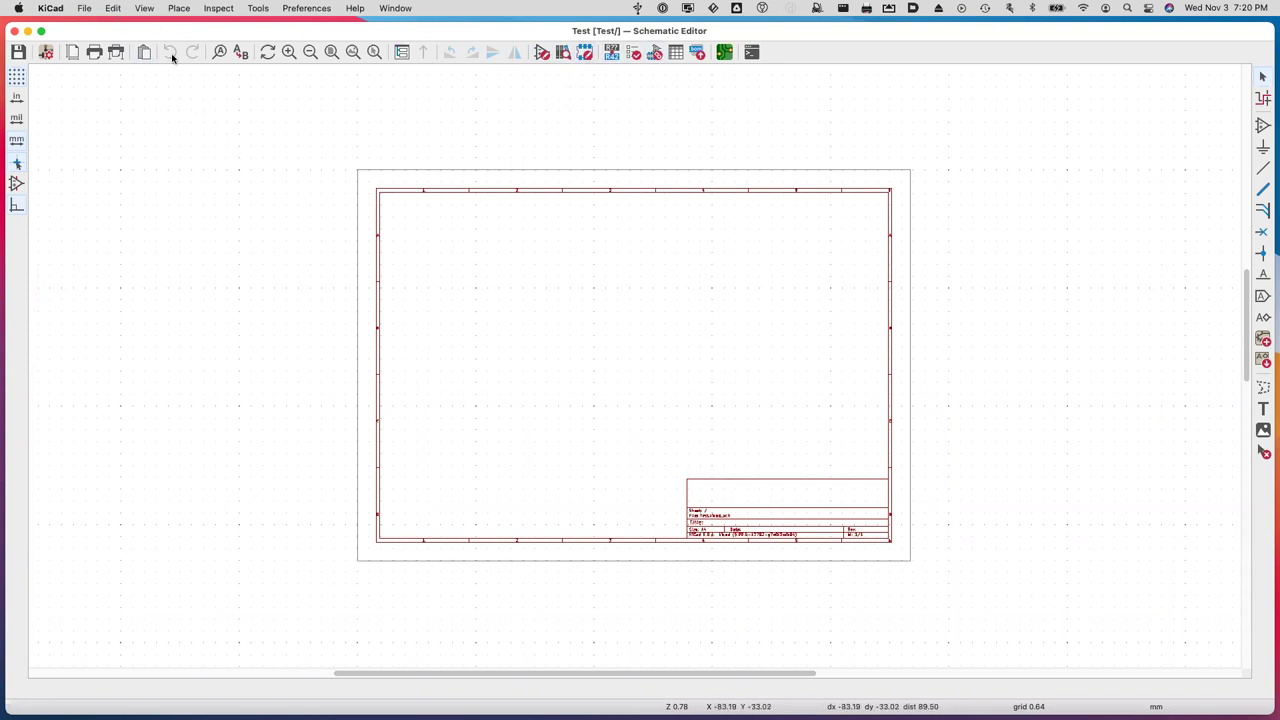
{"action": "left_click", "coordinate": [112, 8]}
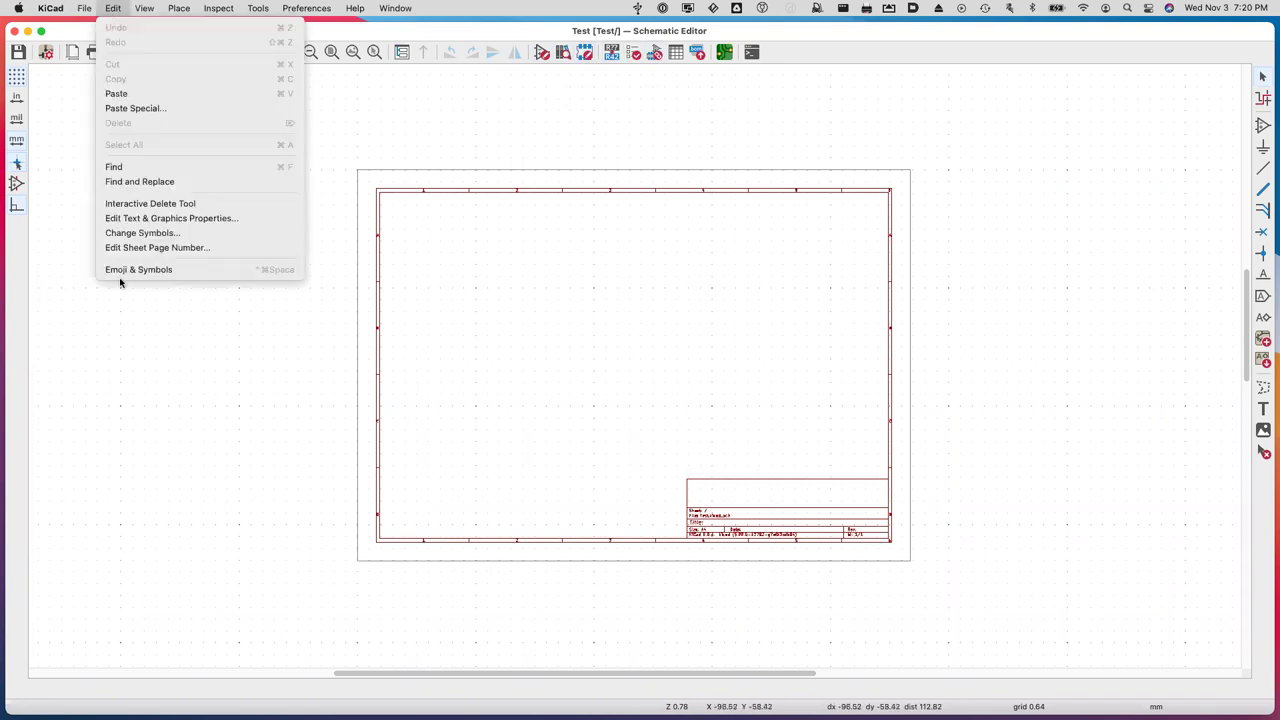
{"action": "left_click", "coordinate": [152, 285]}
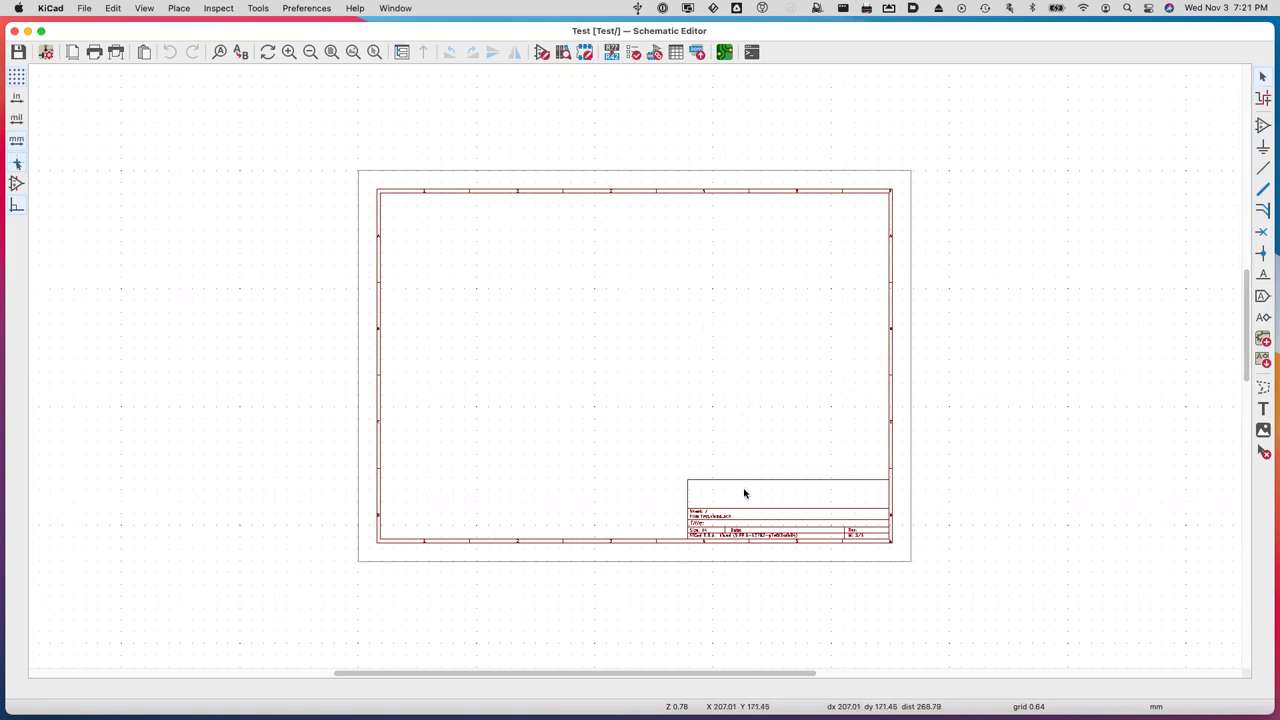
Examine the title block and the overall frame of the blank schematic sheet.
{"action": "scroll", "coordinate": [744, 493], "scroll_direction": "up", "scroll_amount": 5}
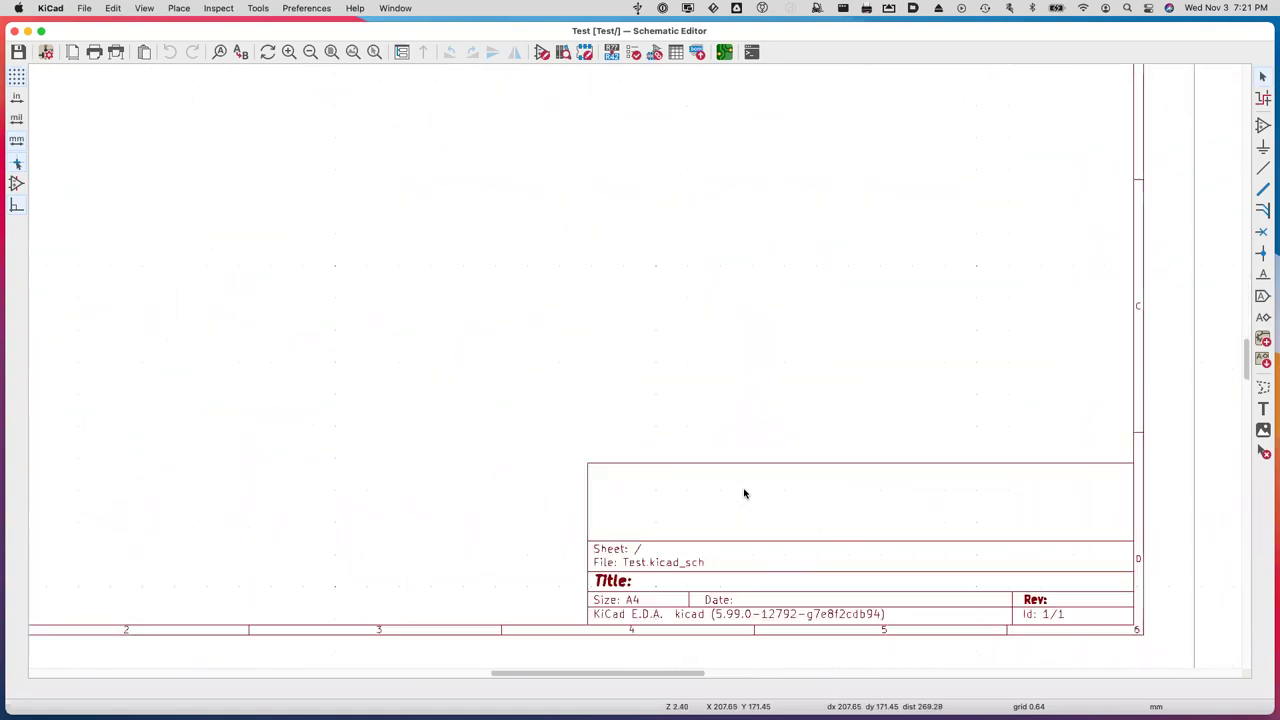
{"action": "scroll", "coordinate": [744, 493], "scroll_direction": "down", "scroll_amount": 3}
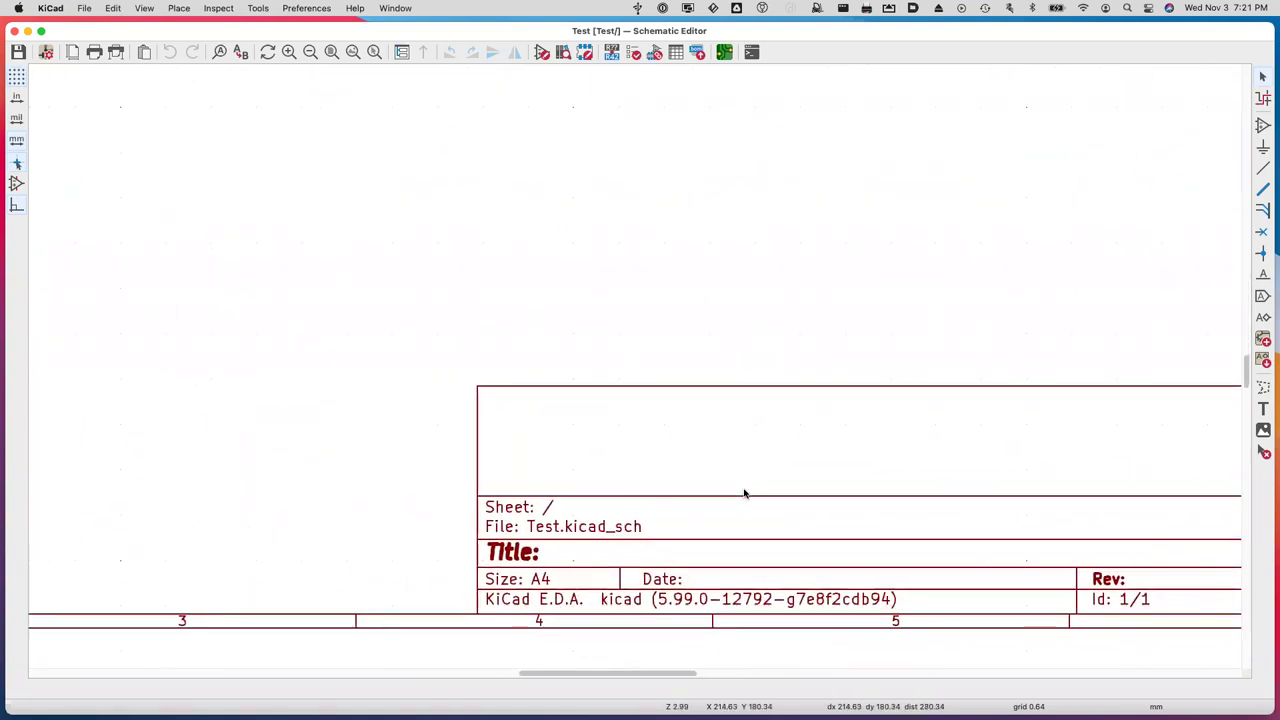
{"action": "scroll", "coordinate": [744, 493], "scroll_direction": "left", "scroll_amount": 2}
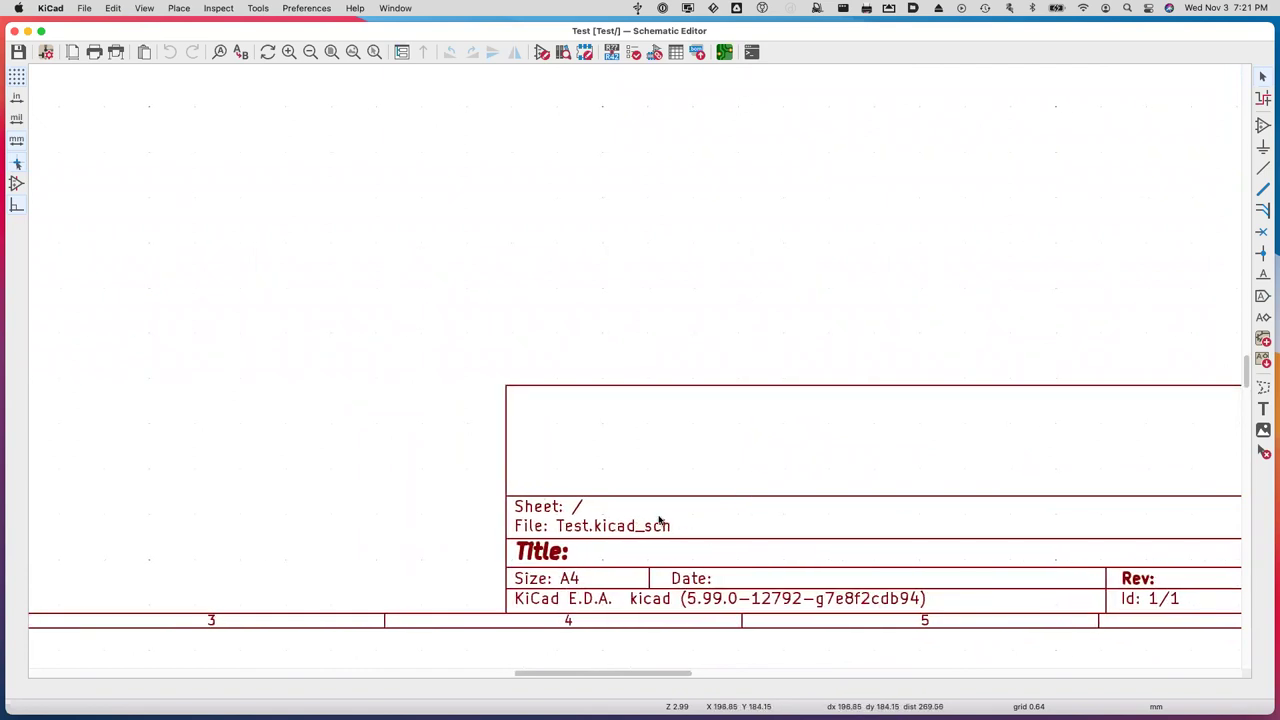
{"action": "scroll", "coordinate": [686, 519], "scroll_direction": "left", "scroll_amount": 1}
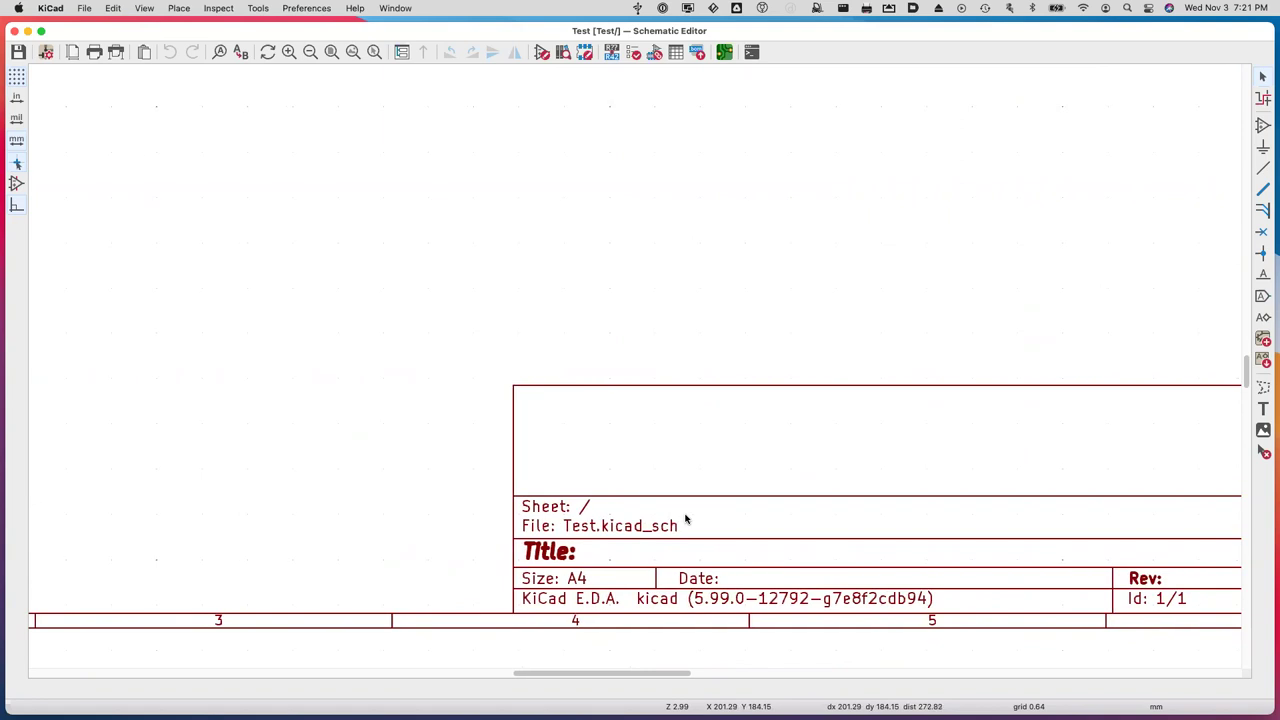
{"action": "scroll", "coordinate": [731, 512], "scroll_direction": "left", "scroll_amount": 1}
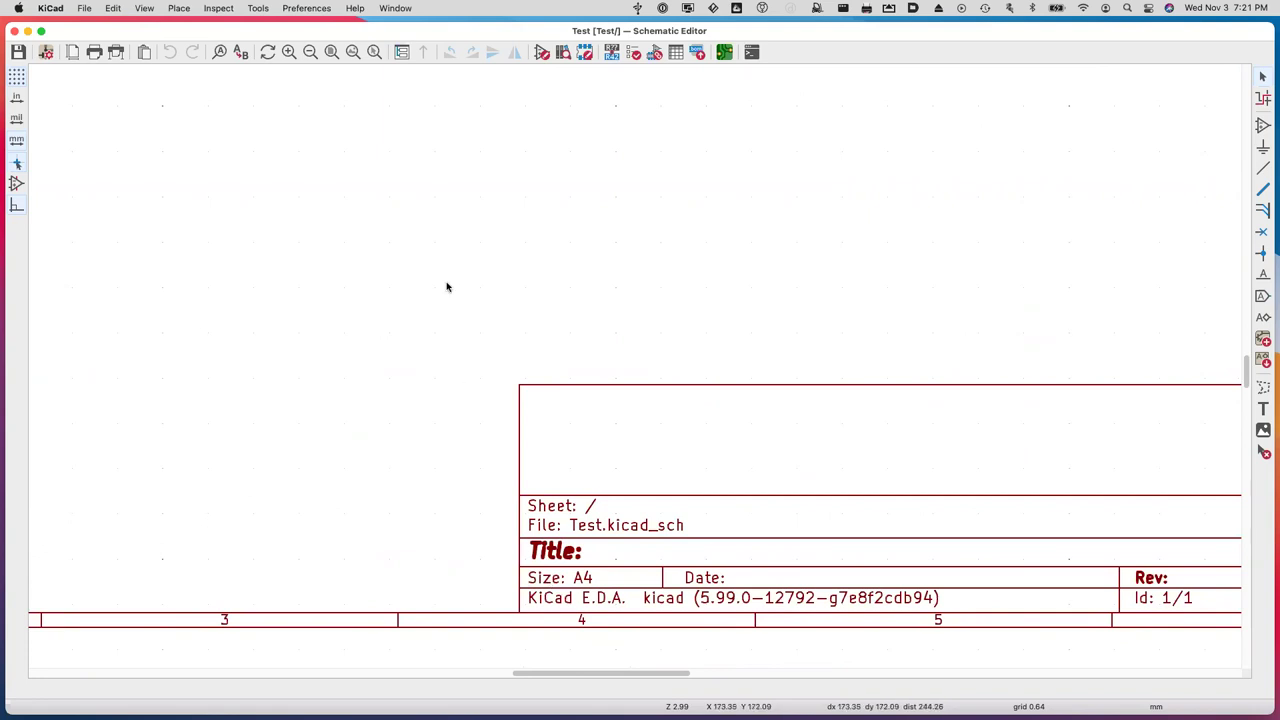
{"action": "scroll", "coordinate": [457, 274], "scroll_direction": "down", "scroll_amount": 3}
{"action": "scroll", "coordinate": [457, 274], "scroll_direction": "left", "scroll_amount": 2}
{"action": "scroll", "coordinate": [459, 276], "scroll_direction": "up", "scroll_amount": 2}
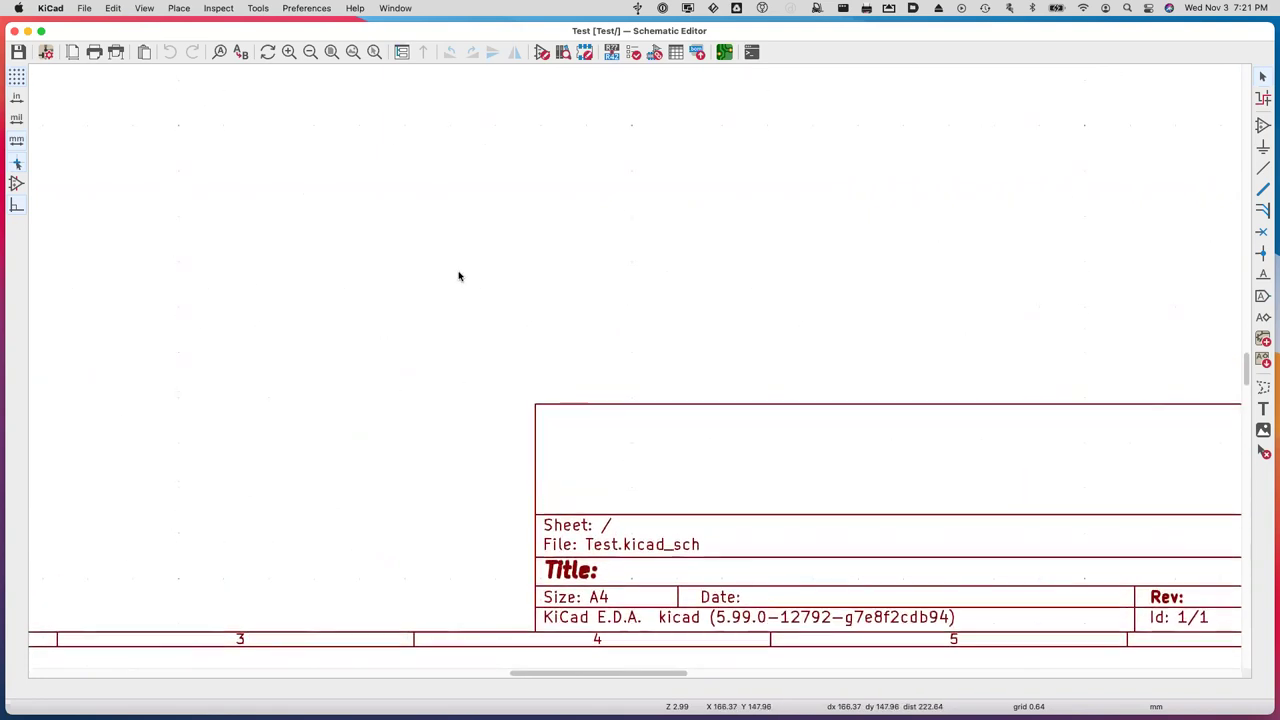
{"action": "scroll", "coordinate": [459, 276], "scroll_direction": "down", "scroll_amount": 1, "text": "ctrl"}
{"action": "scroll", "coordinate": [470, 282], "scroll_direction": "down", "scroll_amount": 3, "text": "ctrl"}
{"action": "scroll", "coordinate": [510, 296], "scroll_direction": "up", "scroll_amount": 3}
{"action": "scroll", "coordinate": [515, 303], "scroll_direction": "left", "scroll_amount": 3}
{"action": "scroll", "coordinate": [520, 308], "scroll_direction": "up", "scroll_amount": 1}
{"action": "scroll", "coordinate": [520, 306], "scroll_direction": "down", "scroll_amount": 3, "text": "ctrl"}
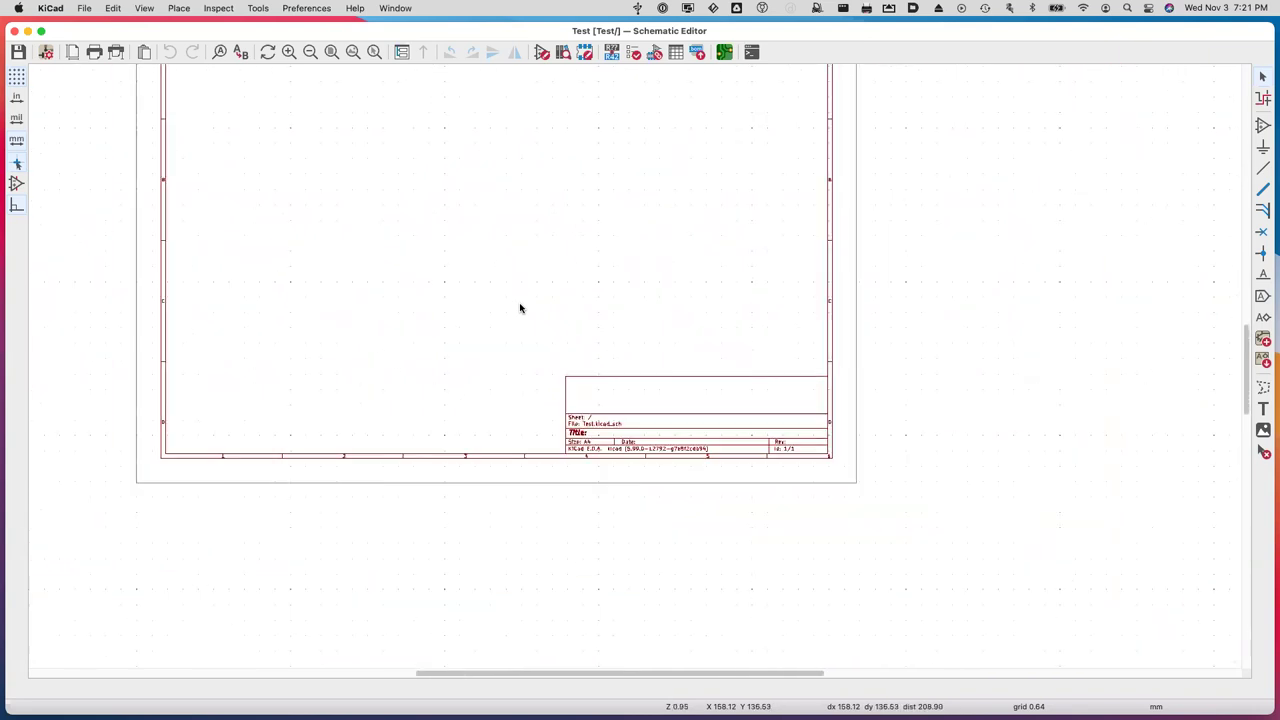
{"action": "scroll", "coordinate": [522, 308], "scroll_direction": "up", "scroll_amount": 2, "text": "ctrl"}
{"action": "scroll", "coordinate": [523, 309], "scroll_direction": "up", "scroll_amount": 3}
{"action": "scroll", "coordinate": [523, 306], "scroll_direction": "left", "scroll_amount": 2}
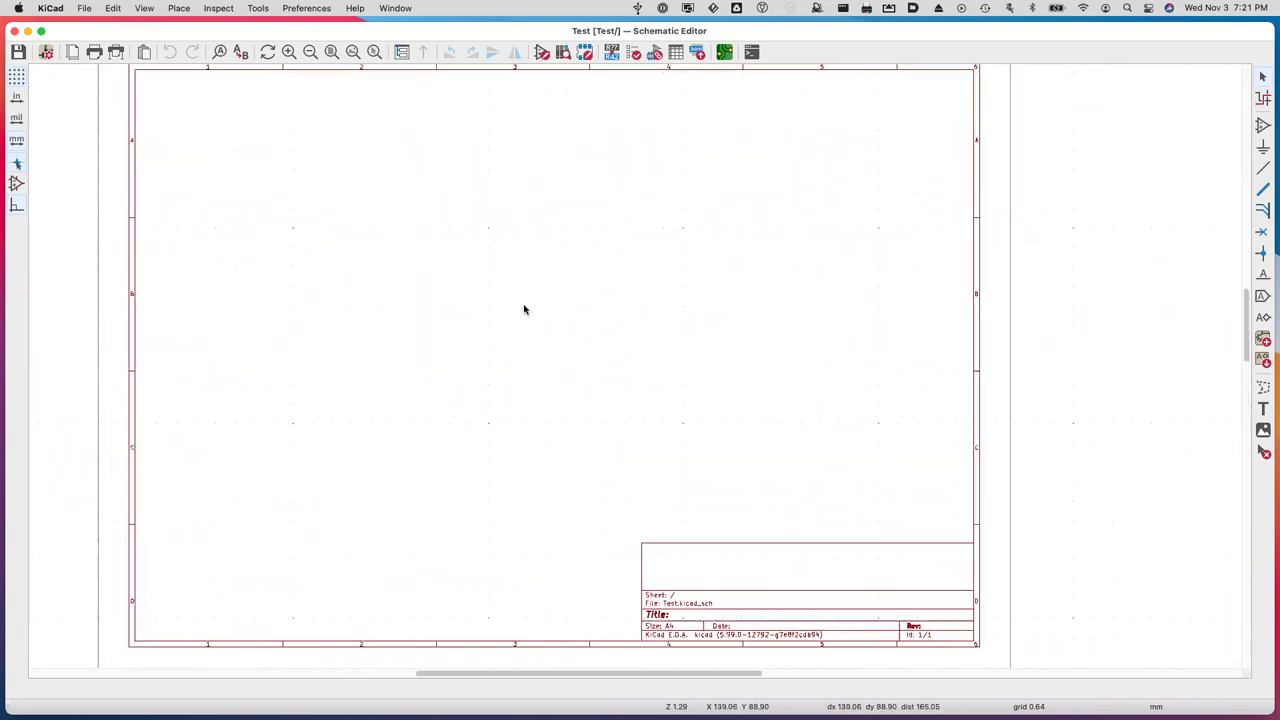
Review the formatting and field name template settings in Schematic Setup, leaving without changes.
{"action": "left_click", "coordinate": [46, 53]}
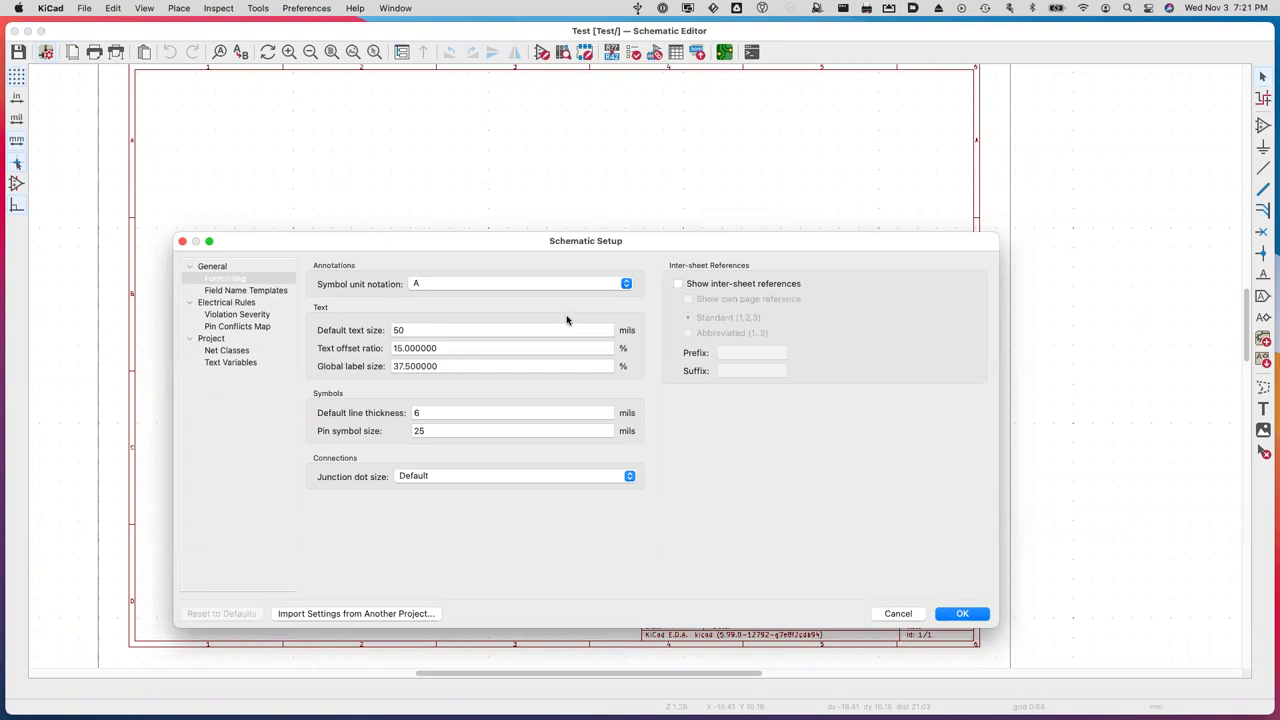
{"action": "left_click", "coordinate": [258, 291]}
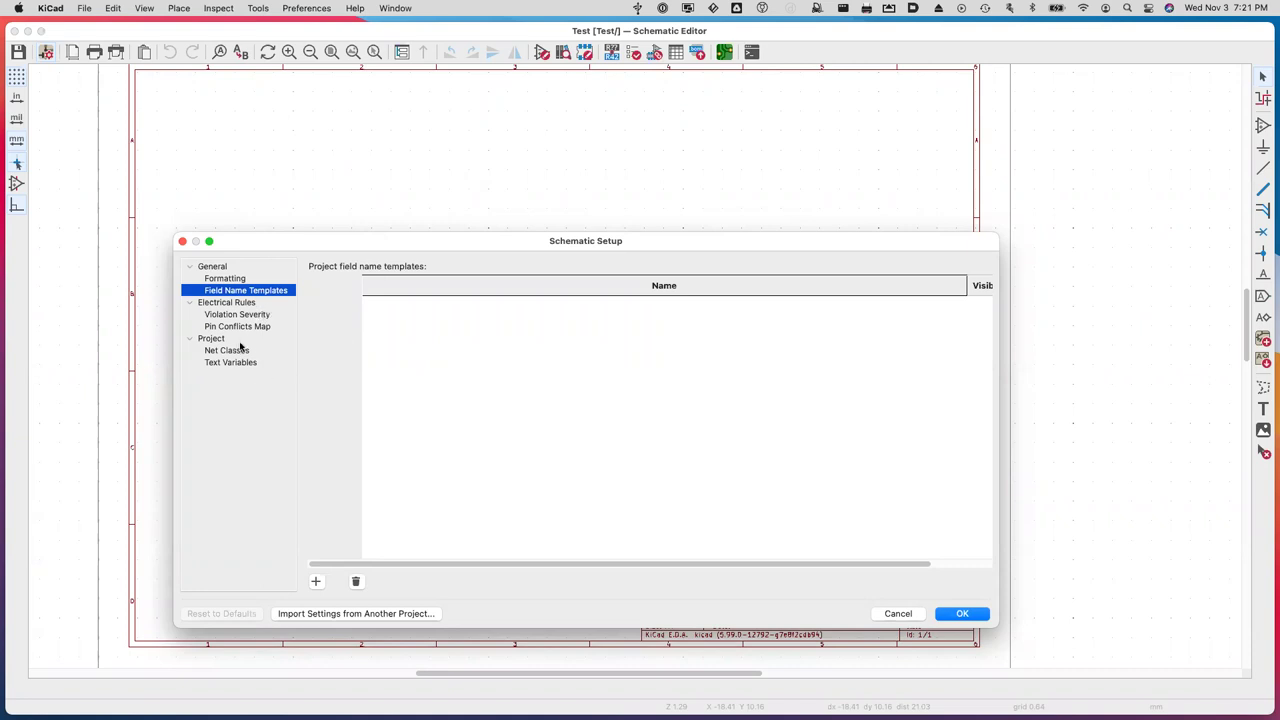
{"action": "left_click", "coordinate": [898, 613]}
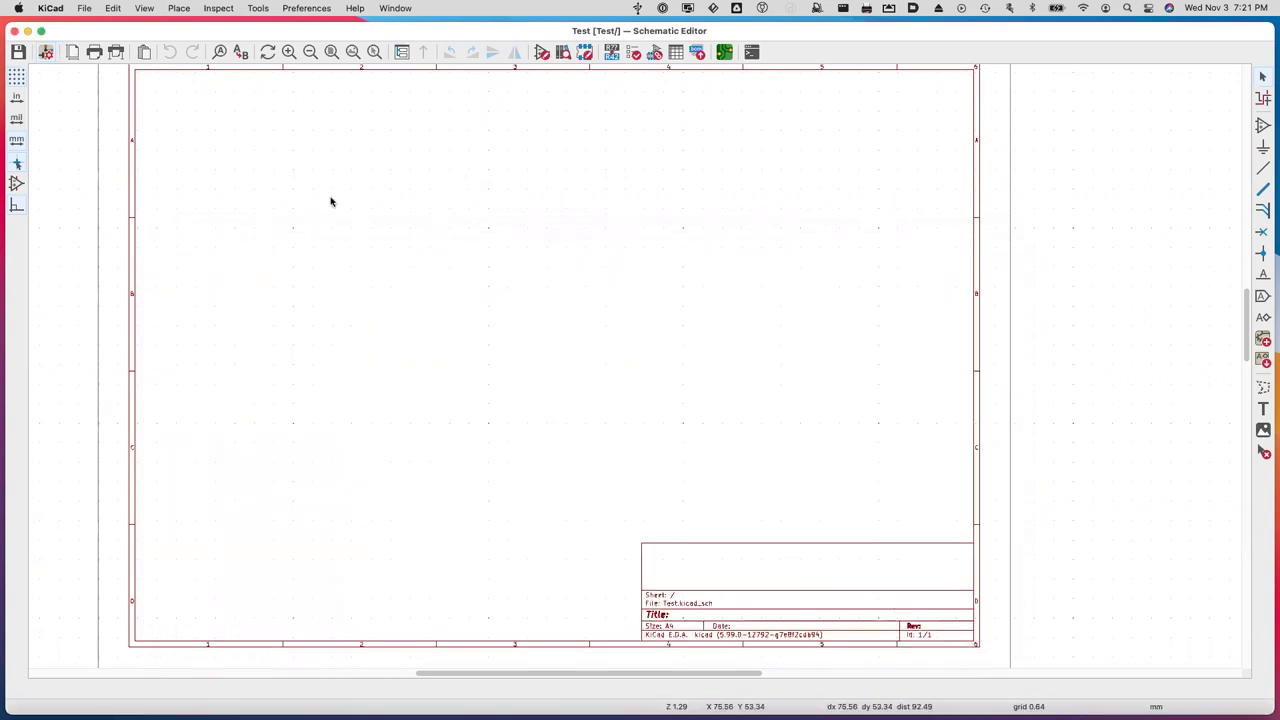
{"action": "scroll", "coordinate": [331, 202], "scroll_direction": "left", "scroll_amount": 3}
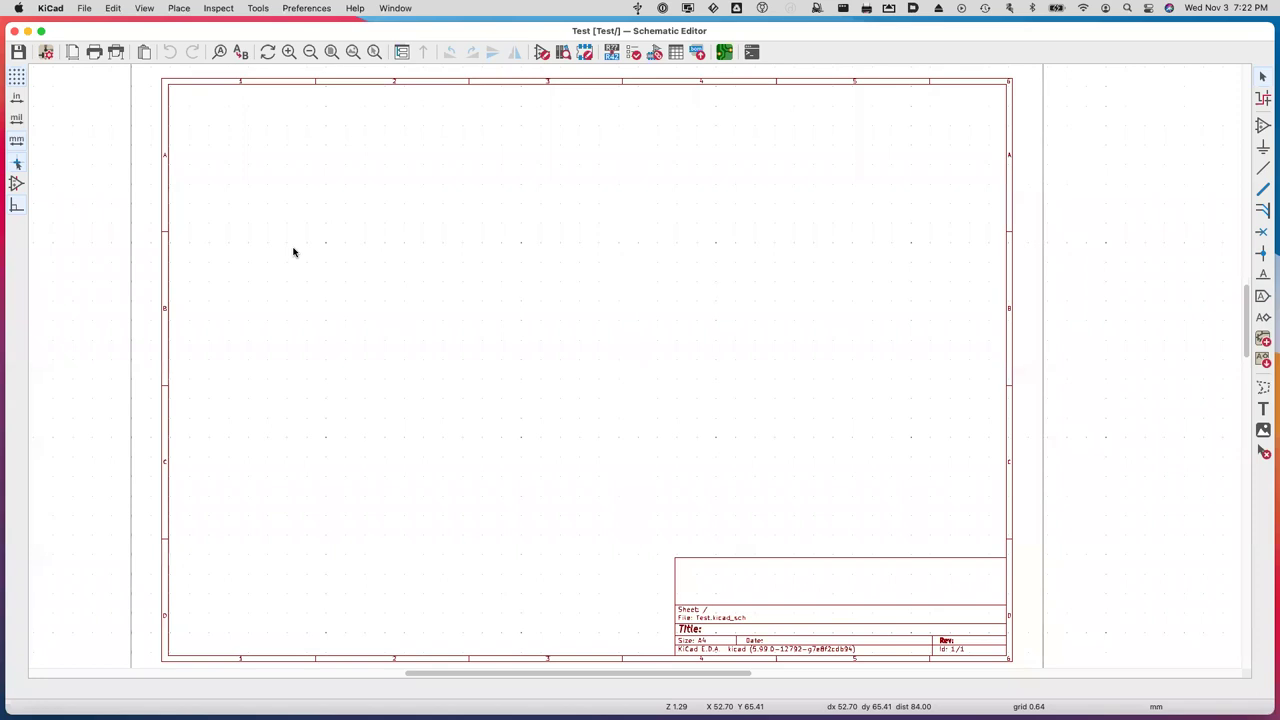
{"action": "scroll", "coordinate": [293, 252], "scroll_direction": "left", "scroll_amount": 6}
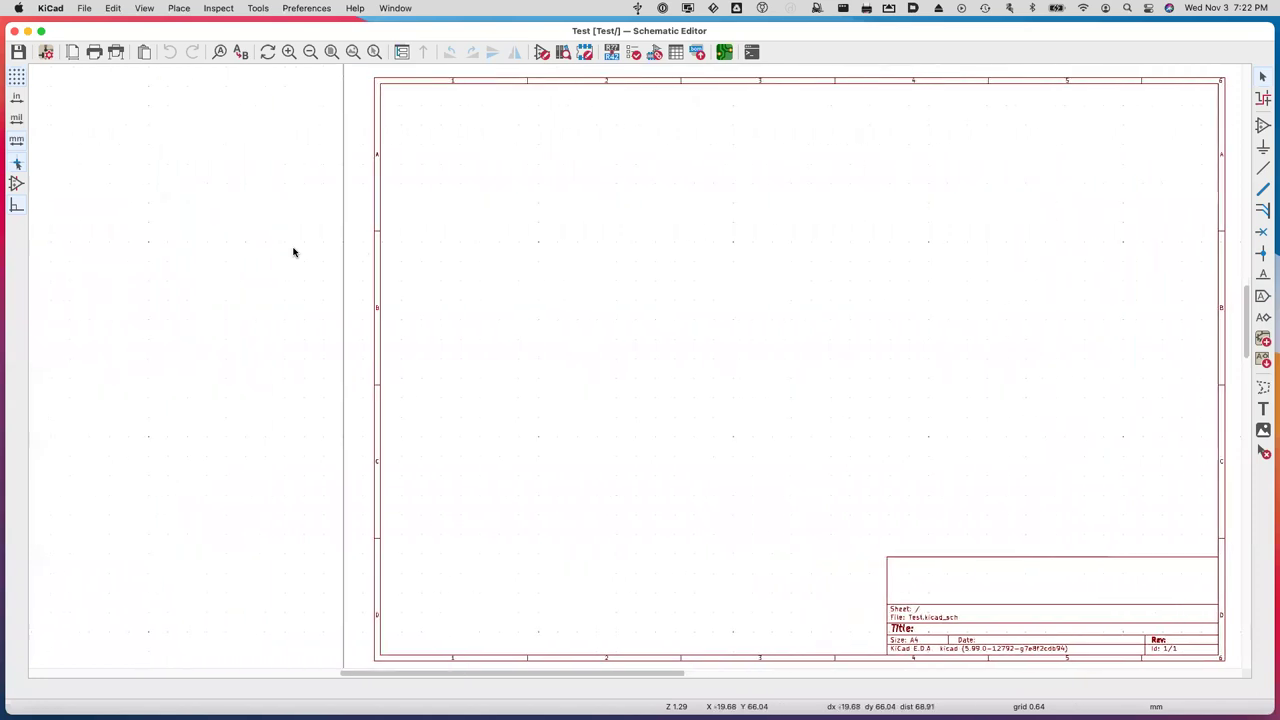
{"action": "scroll", "coordinate": [560, 249], "scroll_direction": "right", "scroll_amount": 10}
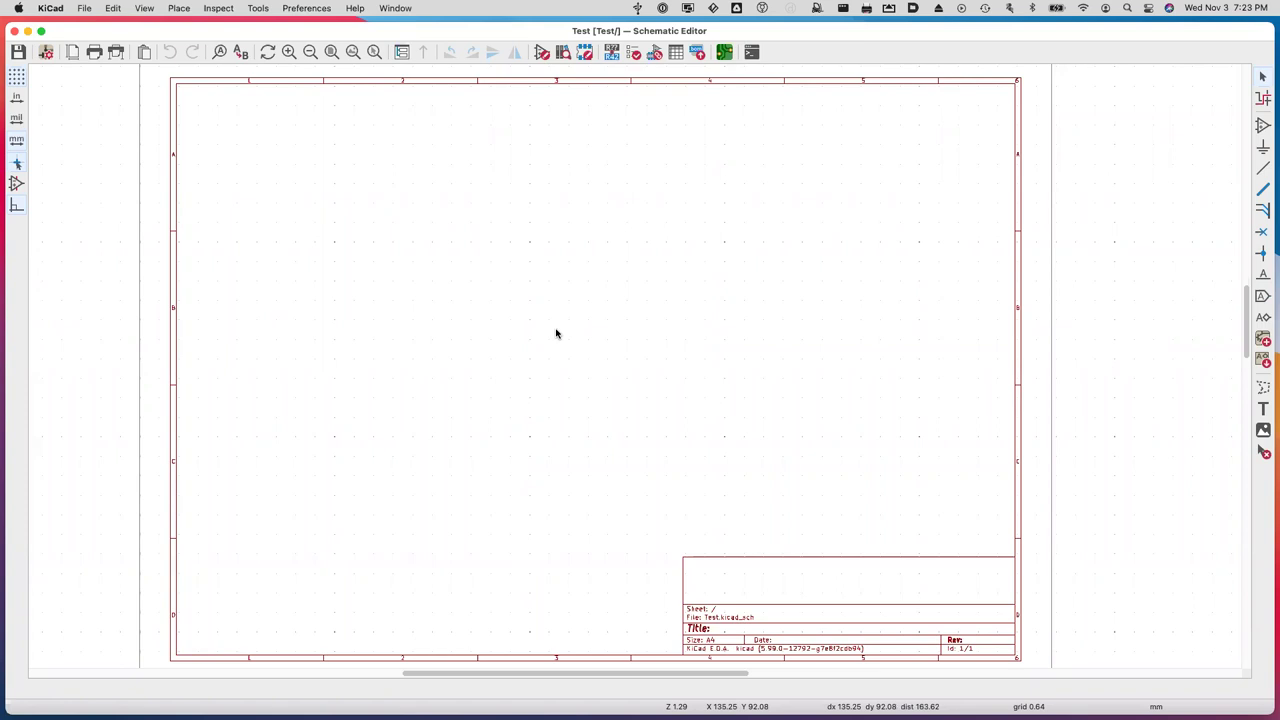
Look through the Schematic Editor's hotkey list, enlarging its window to read the common and schematic commands, and close it.
{"action": "left_click", "coordinate": [353, 9]}
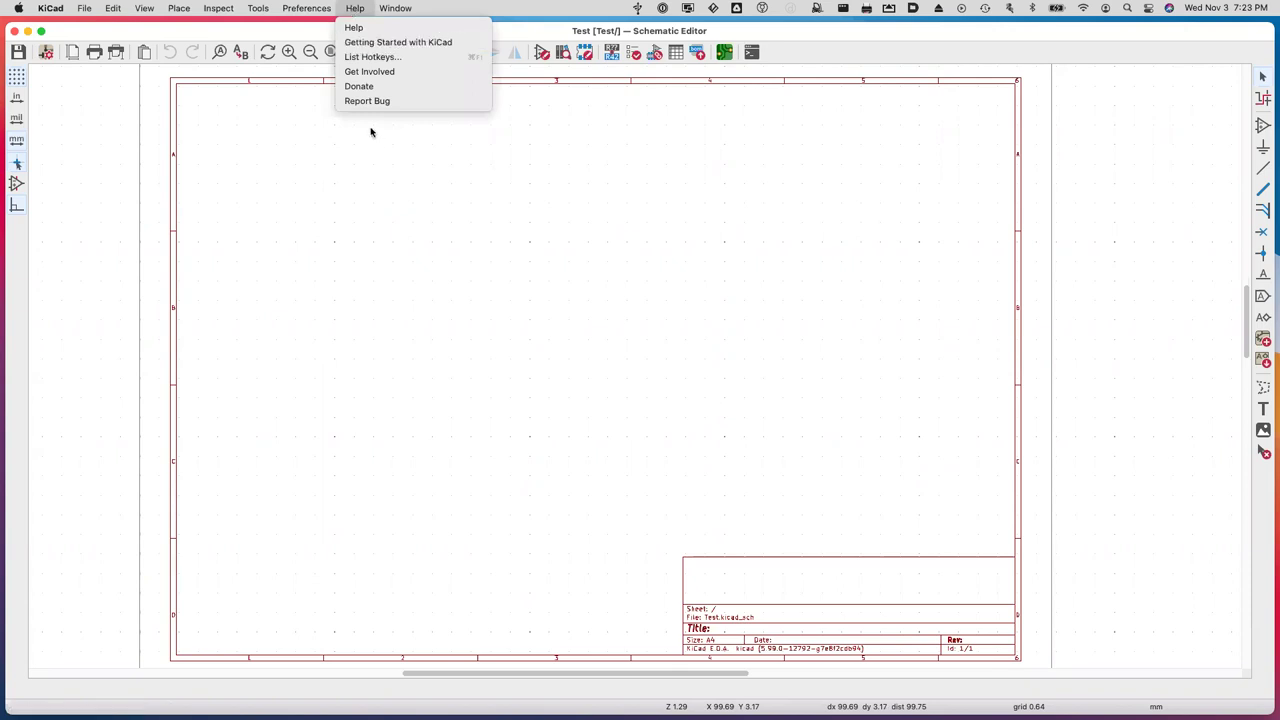
{"action": "left_click", "coordinate": [397, 58]}
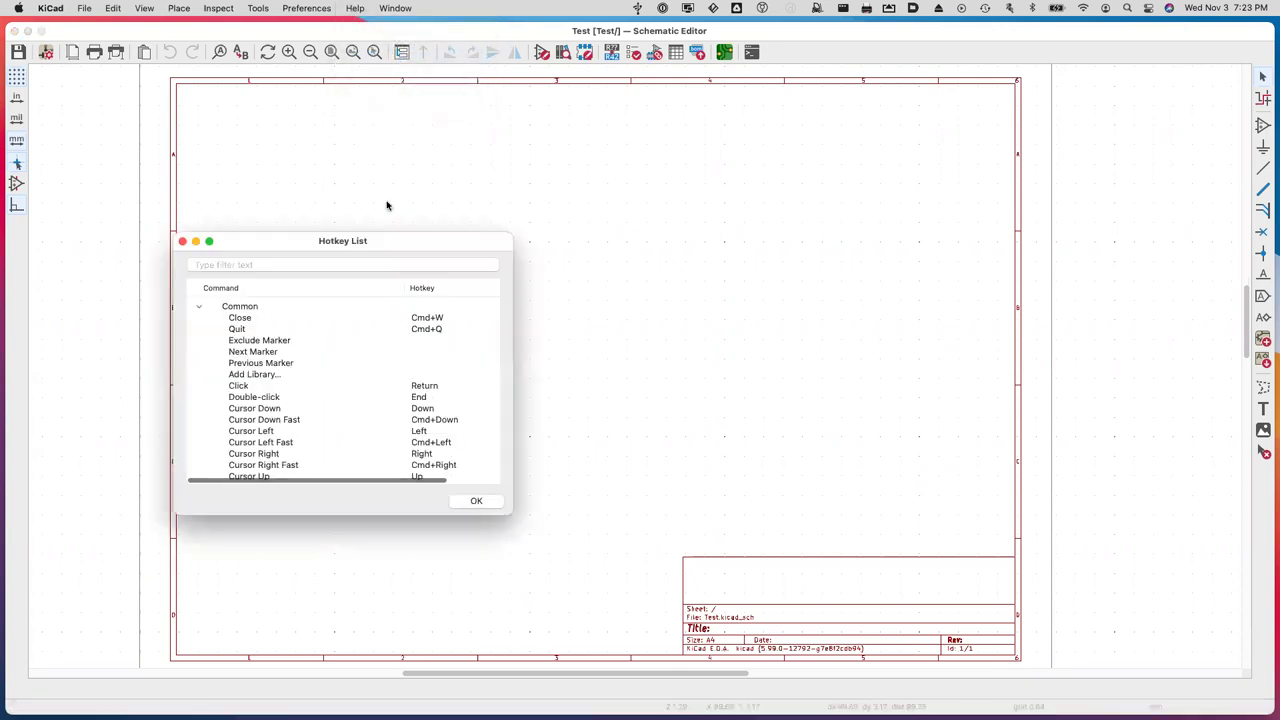
{"action": "scroll", "coordinate": [359, 310], "scroll_direction": "down", "scroll_amount": 3}
{"action": "scroll", "coordinate": [359, 320], "scroll_direction": "down", "scroll_amount": 3}
{"action": "scroll", "coordinate": [359, 320], "scroll_direction": "up", "scroll_amount": 5}
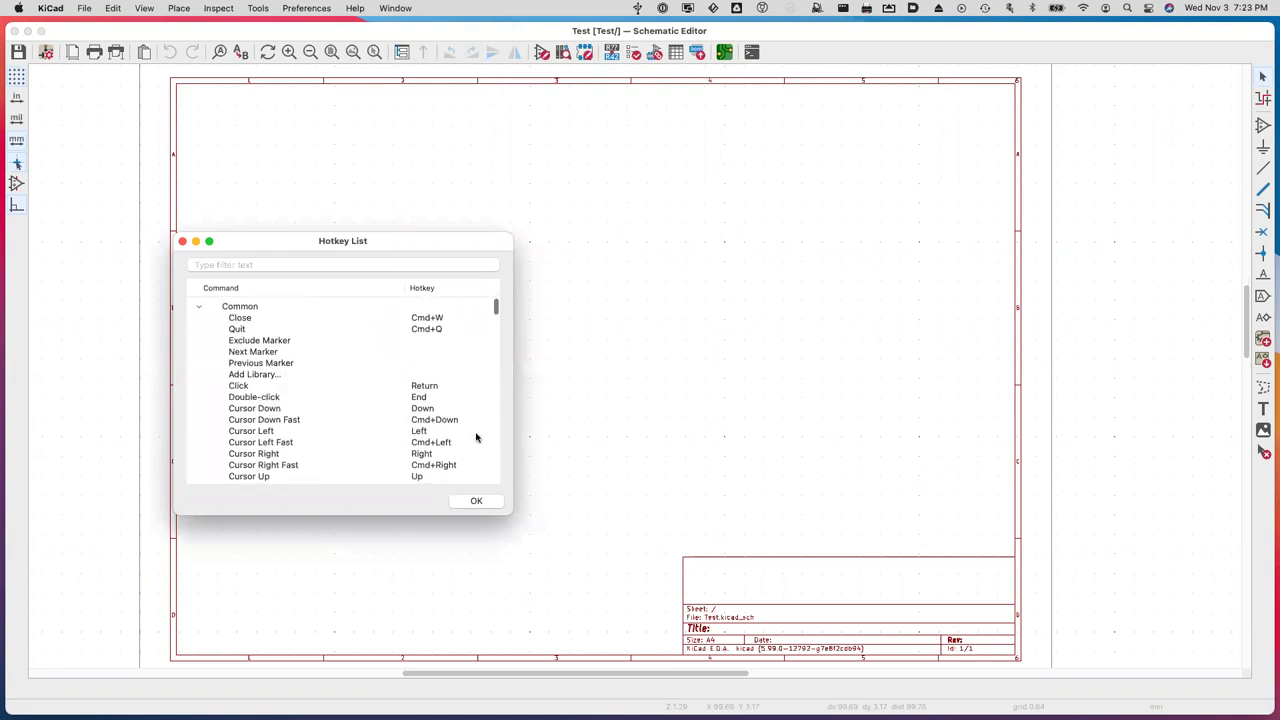
{"action": "left_click_drag", "start_coordinate": [511, 514], "coordinate": [578, 595]}
{"action": "scroll", "coordinate": [428, 443], "scroll_direction": "down", "scroll_amount": 5}
{"action": "scroll", "coordinate": [428, 443], "scroll_direction": "down", "scroll_amount": 10}
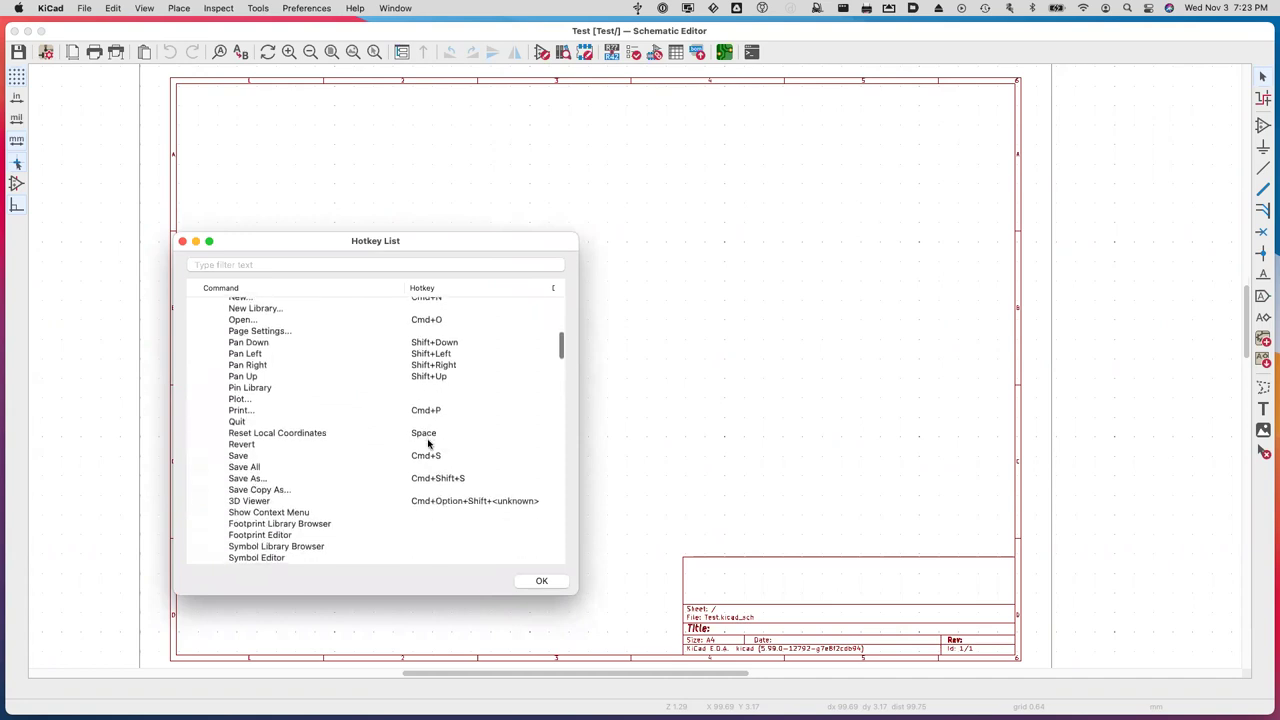
{"action": "scroll", "coordinate": [428, 443], "scroll_direction": "down", "scroll_amount": 8}
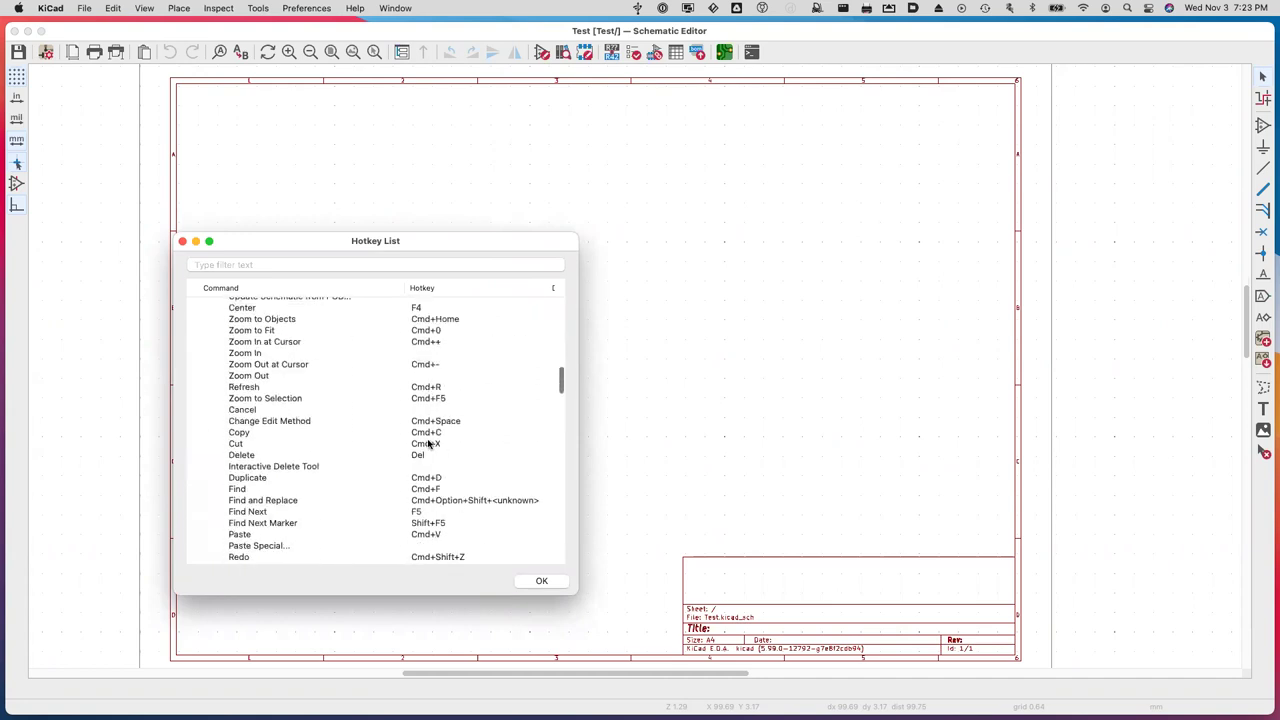
{"action": "scroll", "coordinate": [428, 444], "scroll_direction": "down", "scroll_amount": 6}
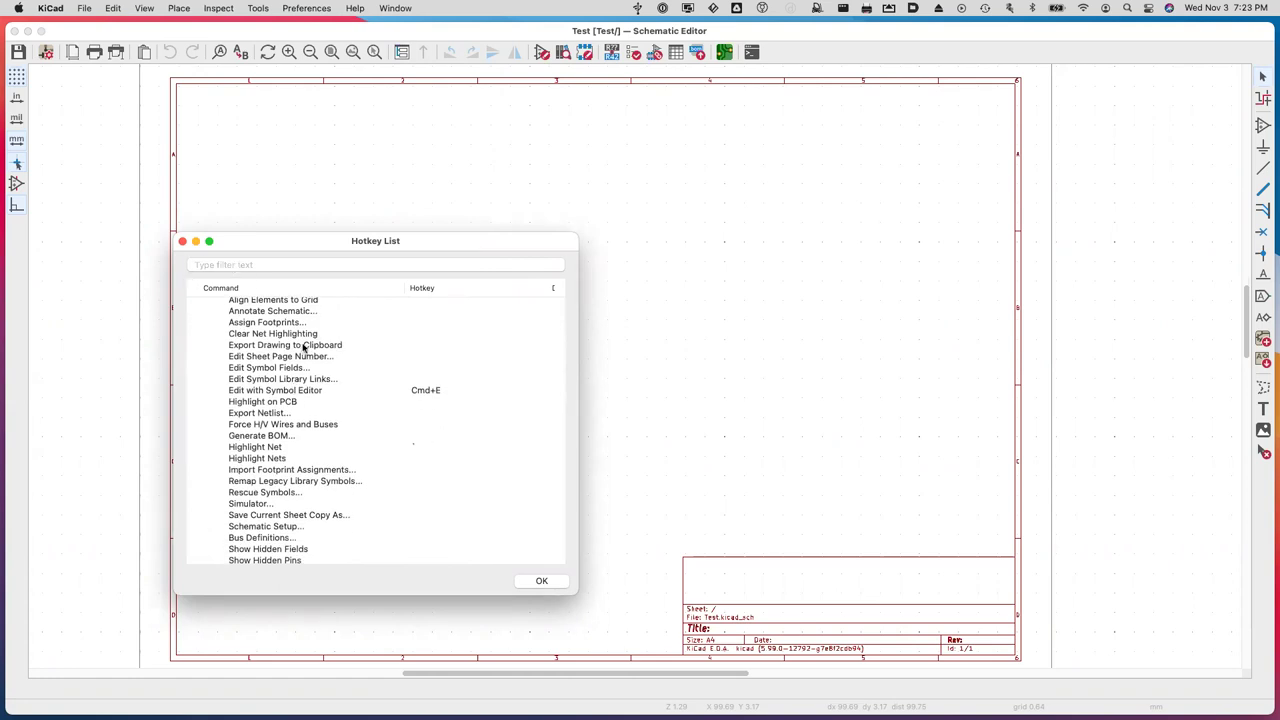
{"action": "scroll", "coordinate": [304, 348], "scroll_direction": "down", "scroll_amount": 2}
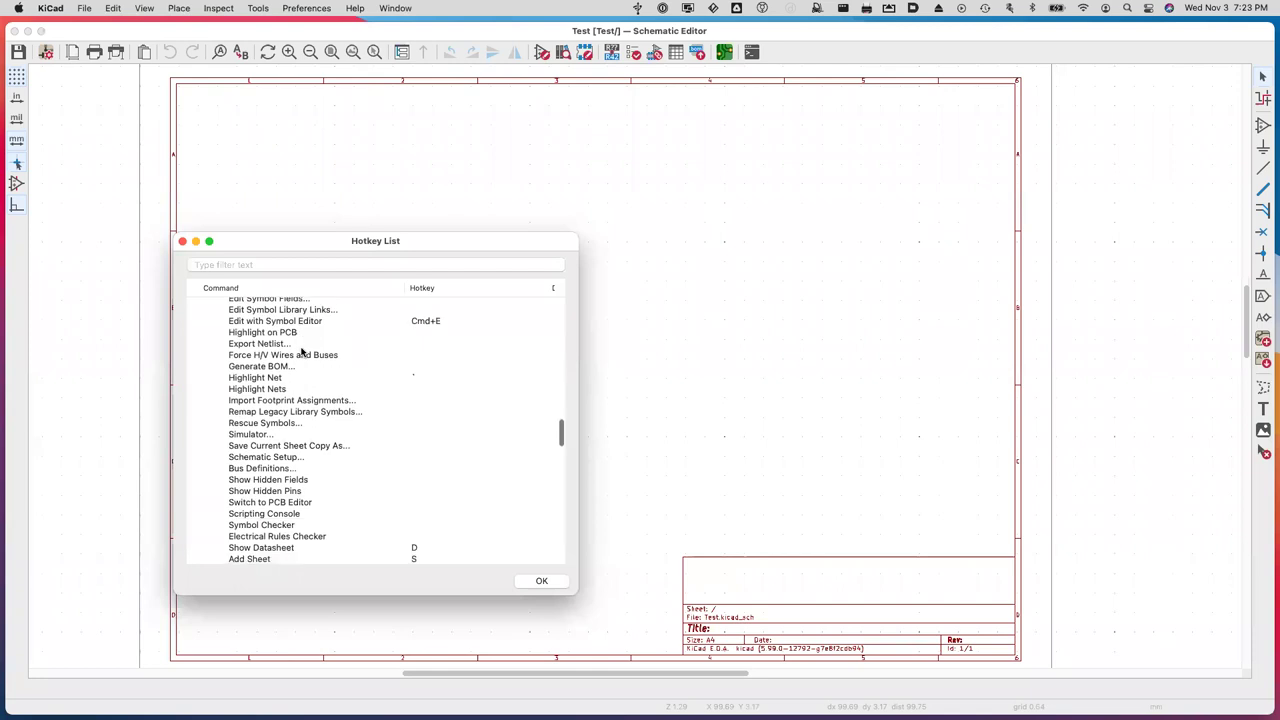
{"action": "left_click", "coordinate": [541, 580]}
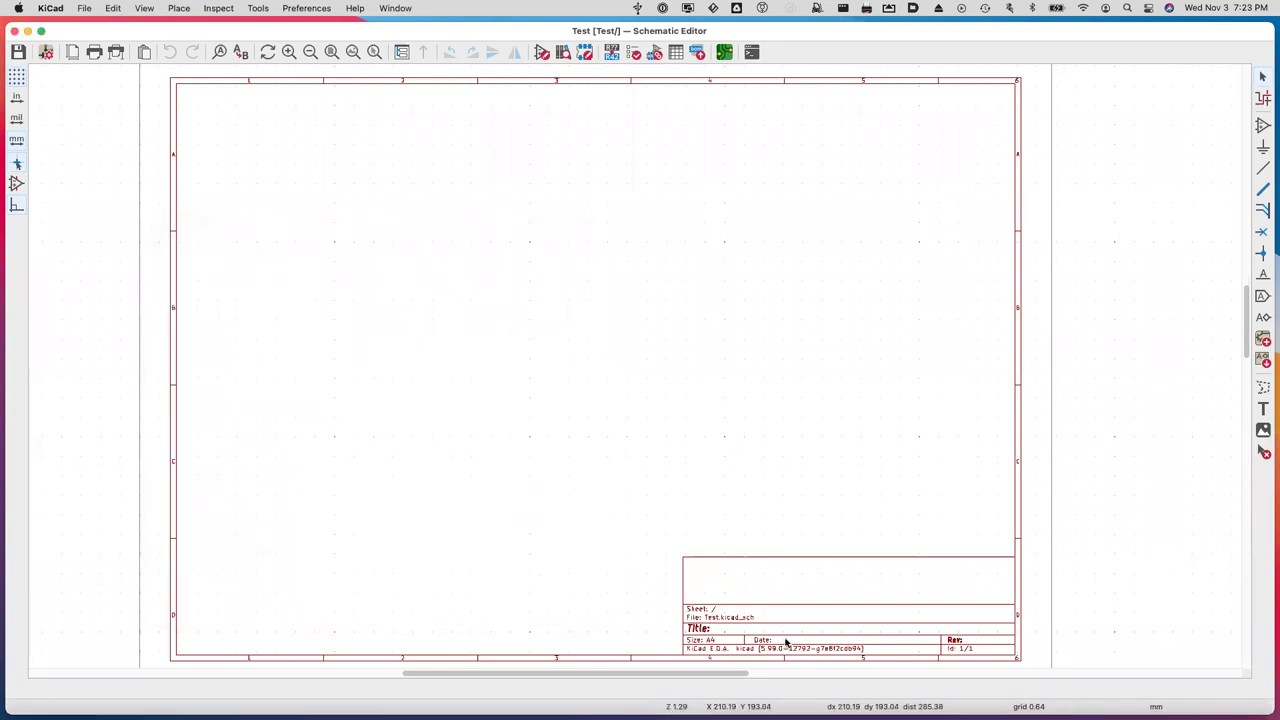
In the Page Settings, set the paper size to USLegal 8.5x14in and the issue date to 2021-11-03.
{"action": "scroll", "coordinate": [780, 629], "scroll_direction": "down", "scroll_amount": 1}
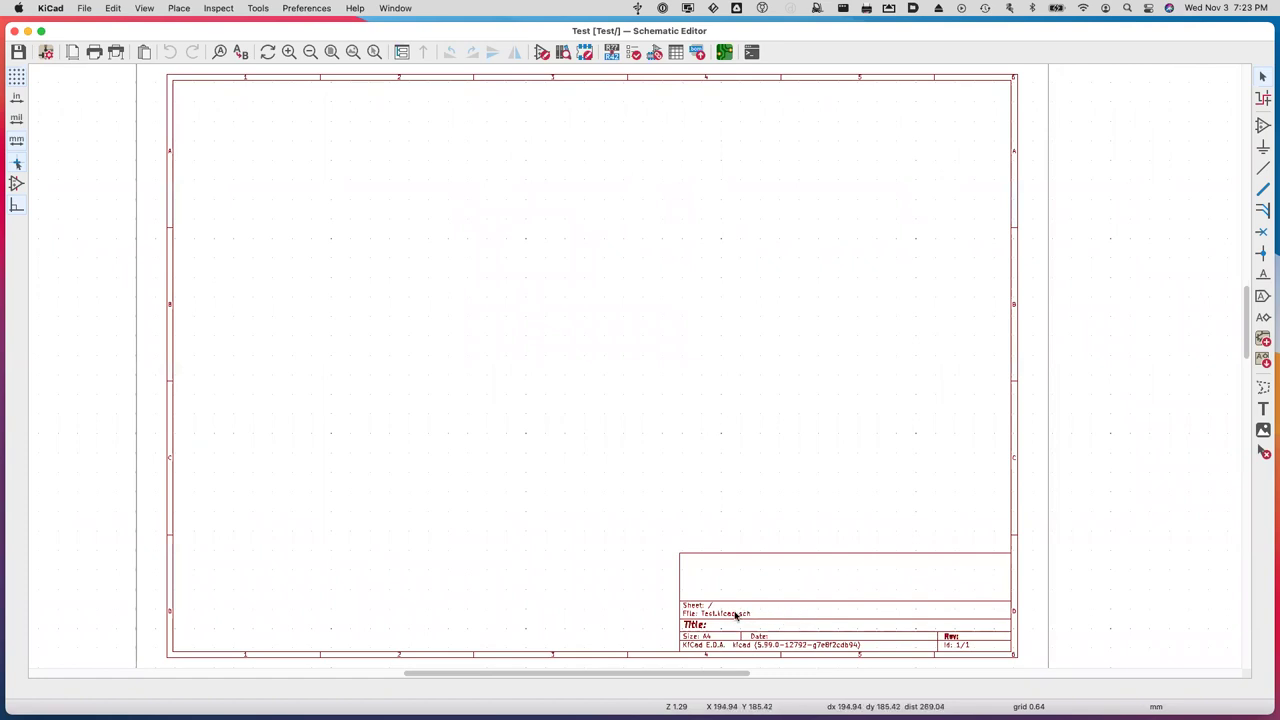
{"action": "scroll", "coordinate": [736, 616], "scroll_direction": "left", "scroll_amount": 1}
{"action": "double_click", "coordinate": [736, 616]}
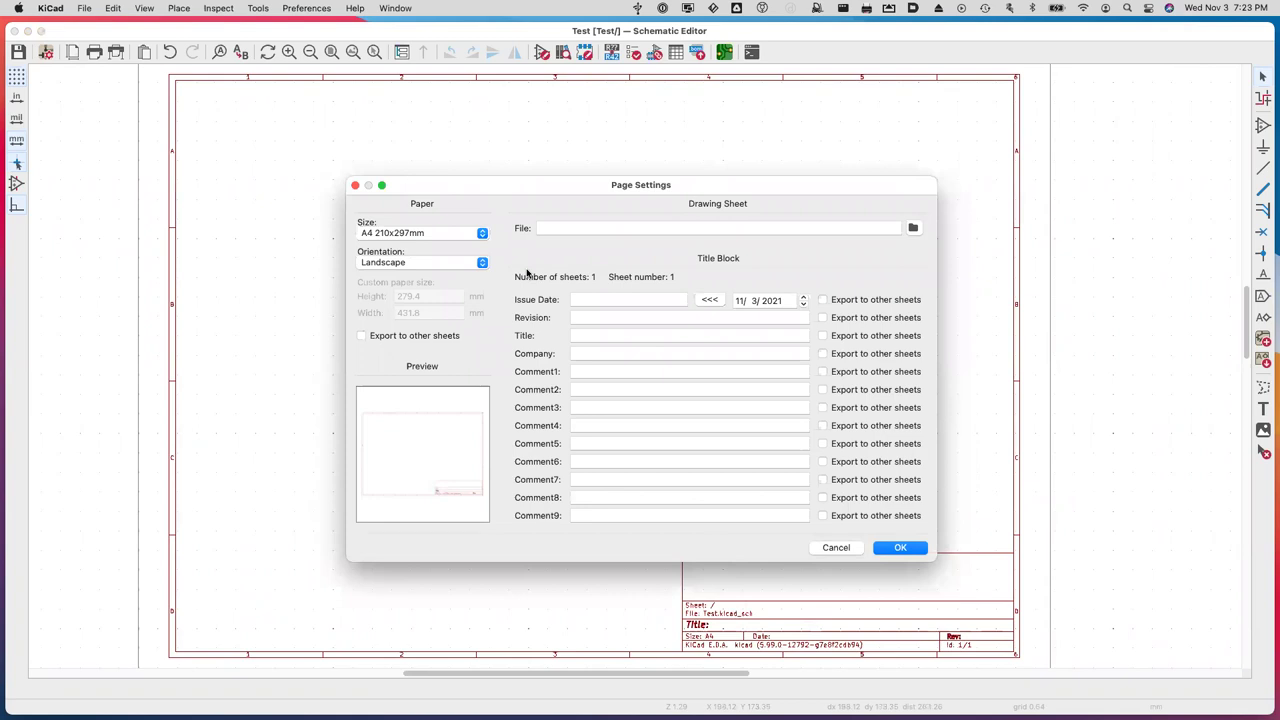
{"action": "left_click", "coordinate": [481, 234]}
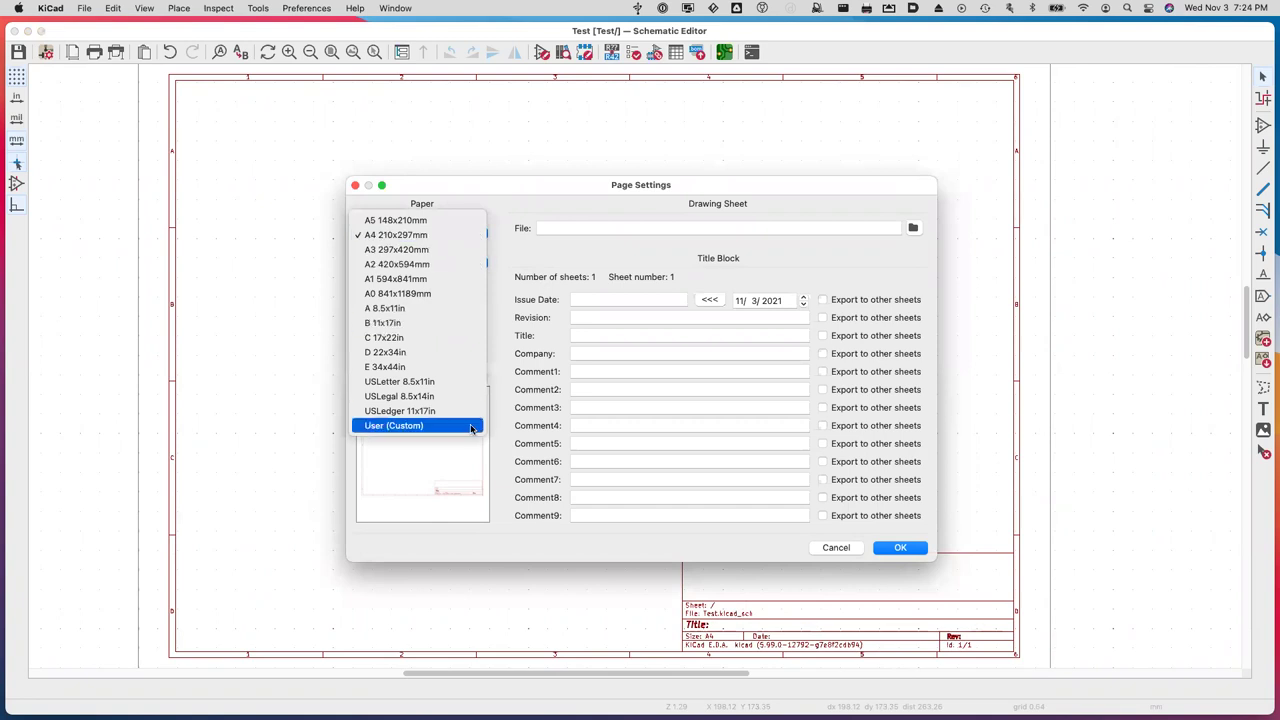
{"action": "left_click", "coordinate": [428, 396]}
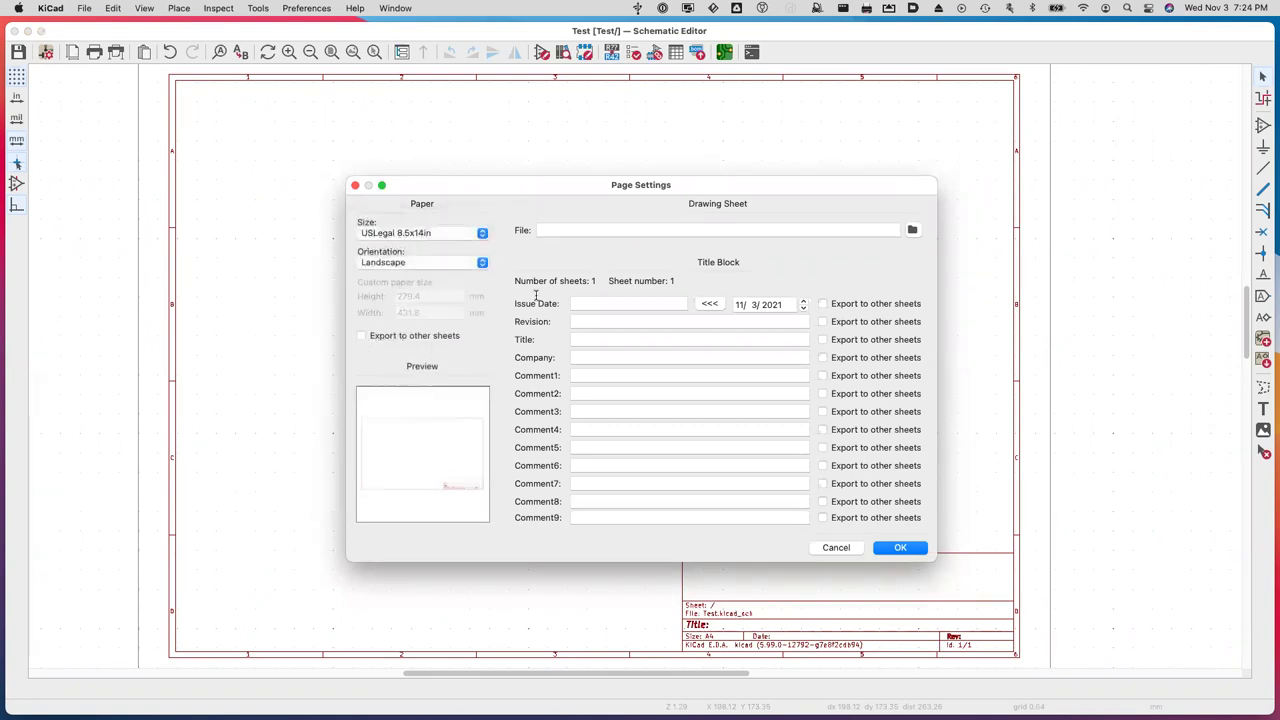
{"action": "left_click", "coordinate": [712, 305]}
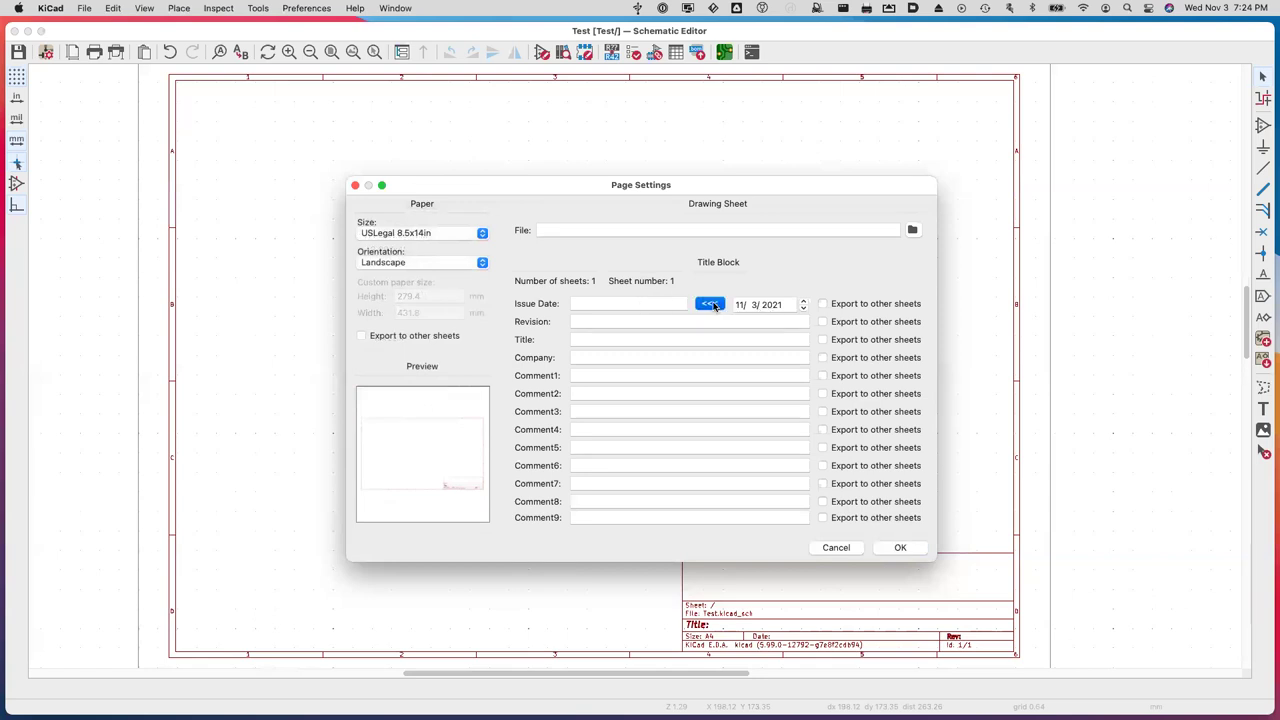
{"action": "left_click", "coordinate": [618, 321]}
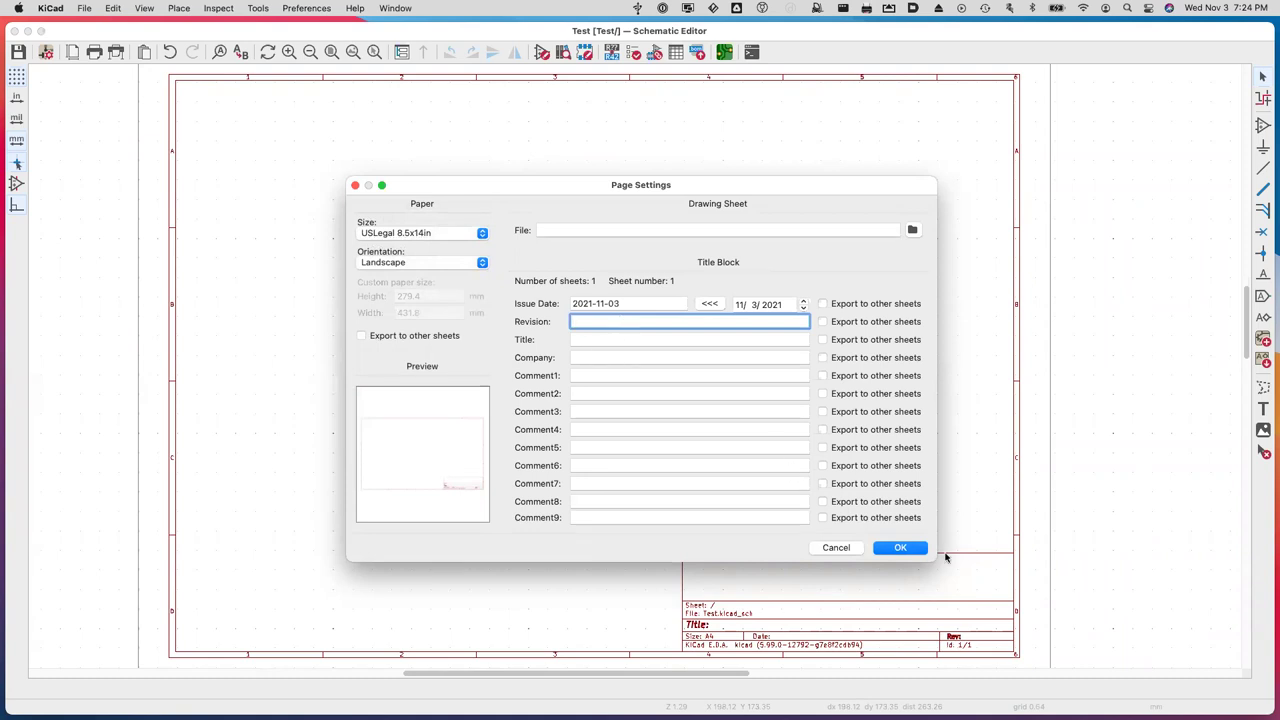
{"action": "left_click", "coordinate": [903, 548]}
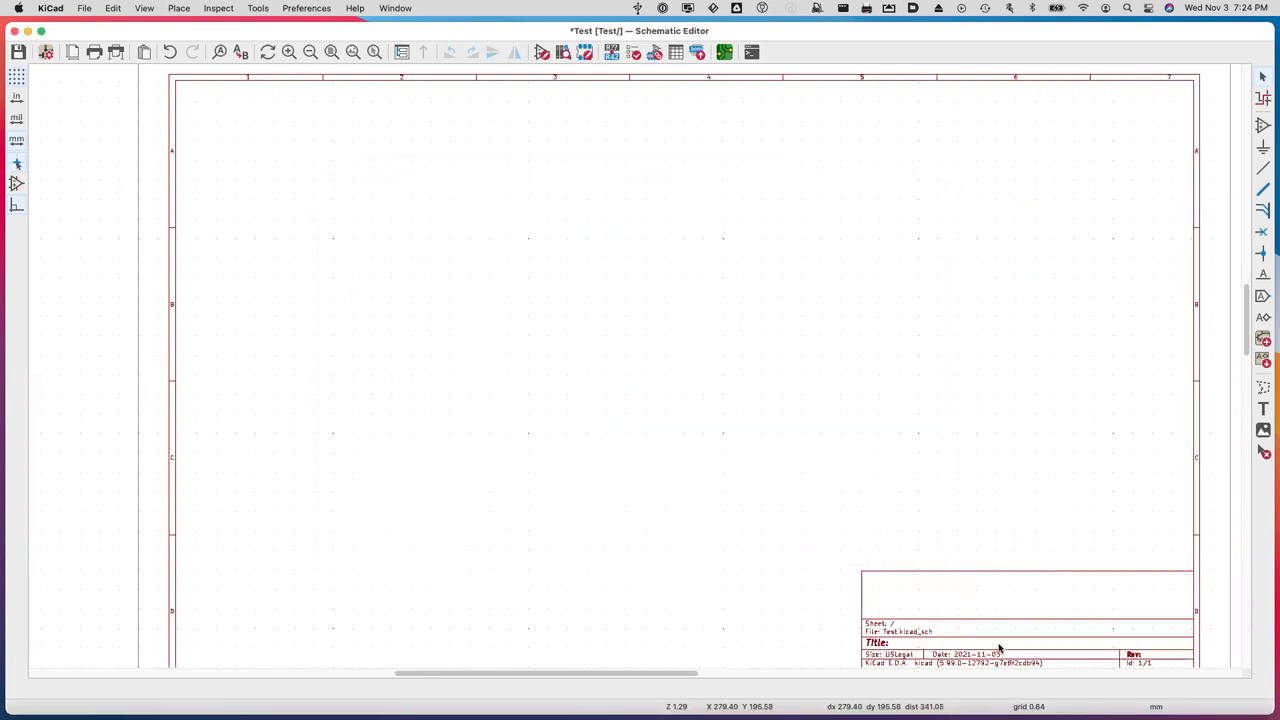
Examine the US Legal sheet's frame and the date and paper size in its title block.
{"action": "scroll", "coordinate": [1000, 612], "scroll_direction": "down", "scroll_amount": 2}
{"action": "scroll", "coordinate": [1003, 625], "scroll_direction": "right", "scroll_amount": 2}
{"action": "scroll", "coordinate": [1005, 636], "scroll_direction": "up", "scroll_amount": 2}
{"action": "scroll", "coordinate": [1005, 636], "scroll_direction": "left", "scroll_amount": 1}
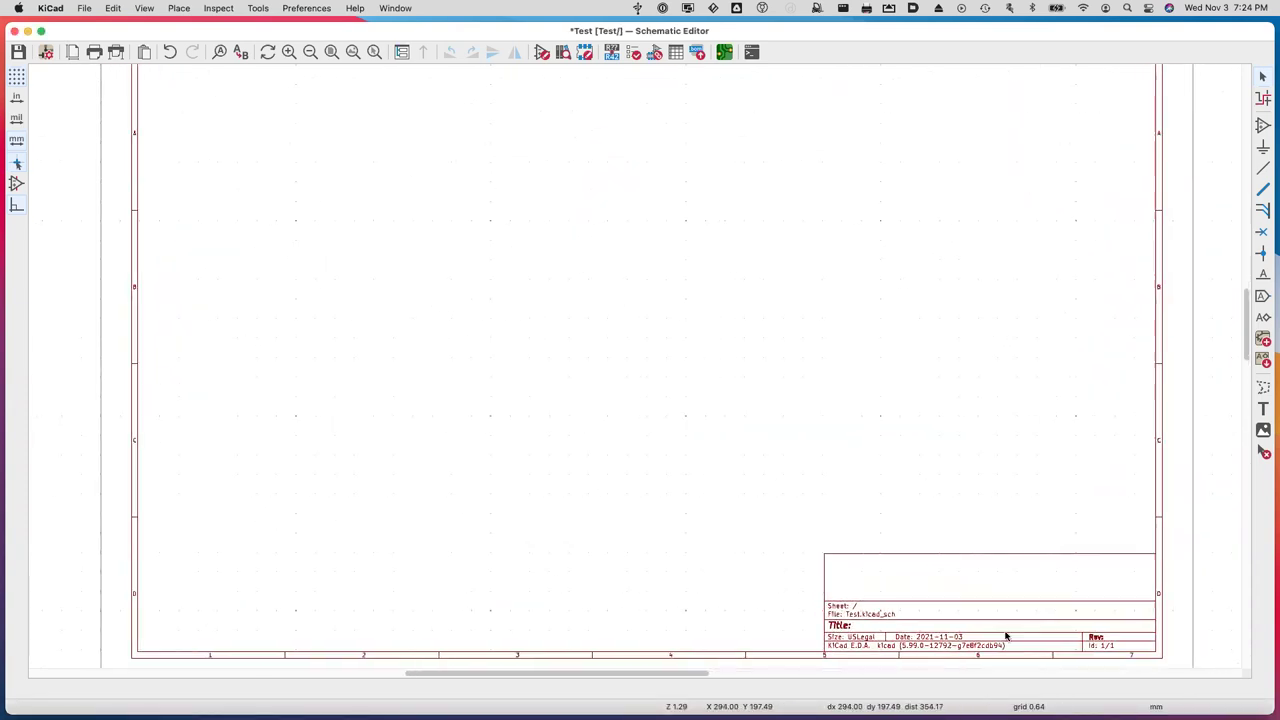
{"action": "scroll", "coordinate": [1006, 636], "scroll_direction": "right", "scroll_amount": 2}
{"action": "scroll", "coordinate": [1006, 636], "scroll_direction": "up", "scroll_amount": 2}
{"action": "scroll", "coordinate": [1006, 636], "scroll_direction": "down", "scroll_amount": 3}
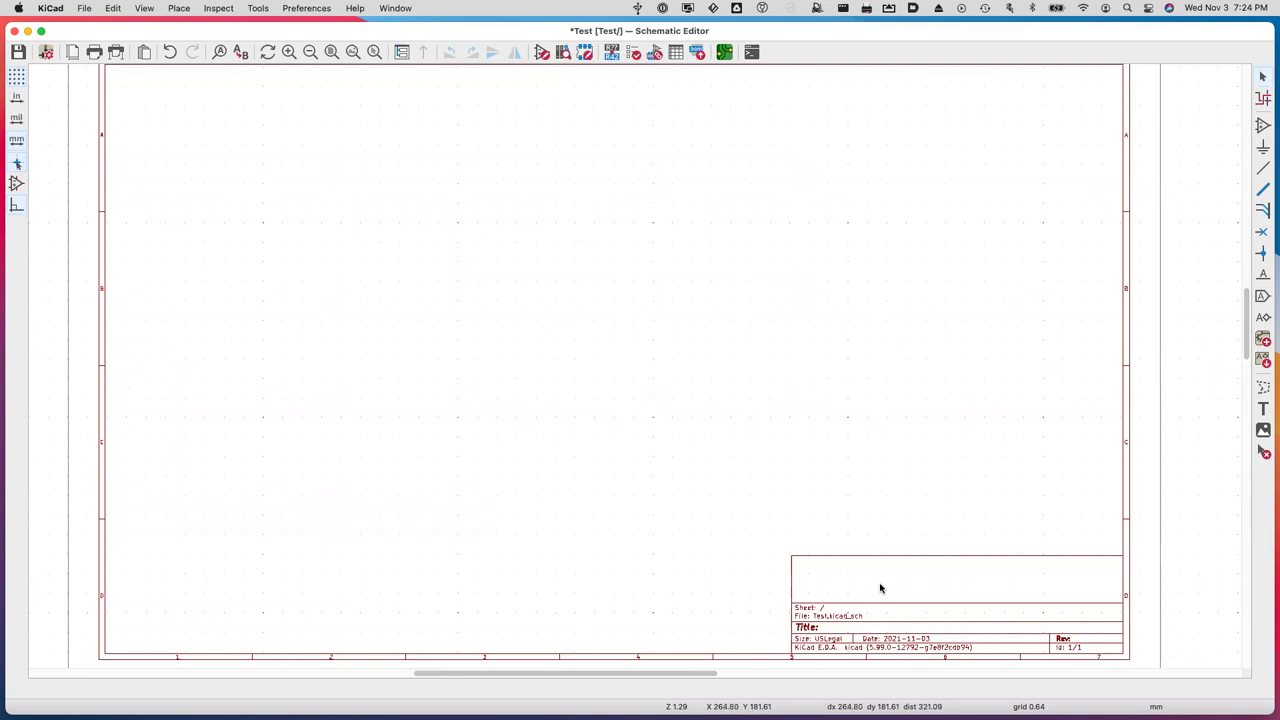
{"action": "scroll", "coordinate": [872, 590], "scroll_direction": "up", "scroll_amount": 2}
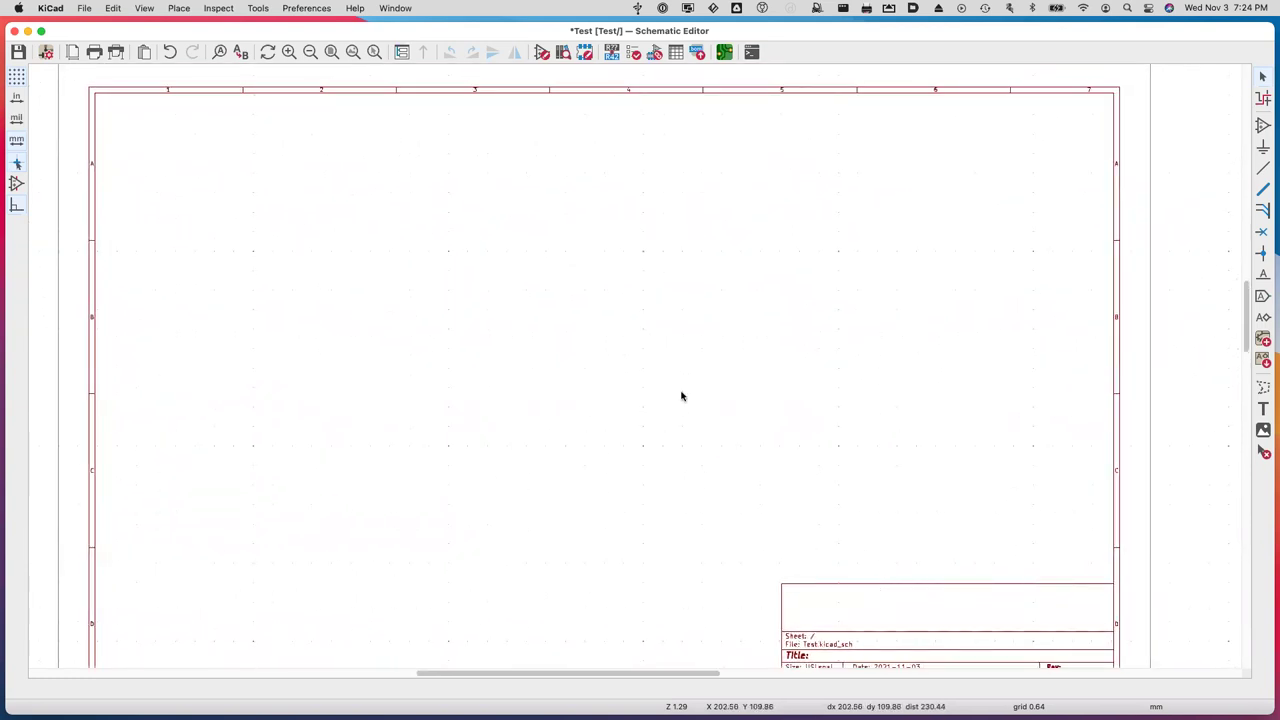
{"action": "scroll", "coordinate": [681, 396], "scroll_direction": "down", "scroll_amount": 2}
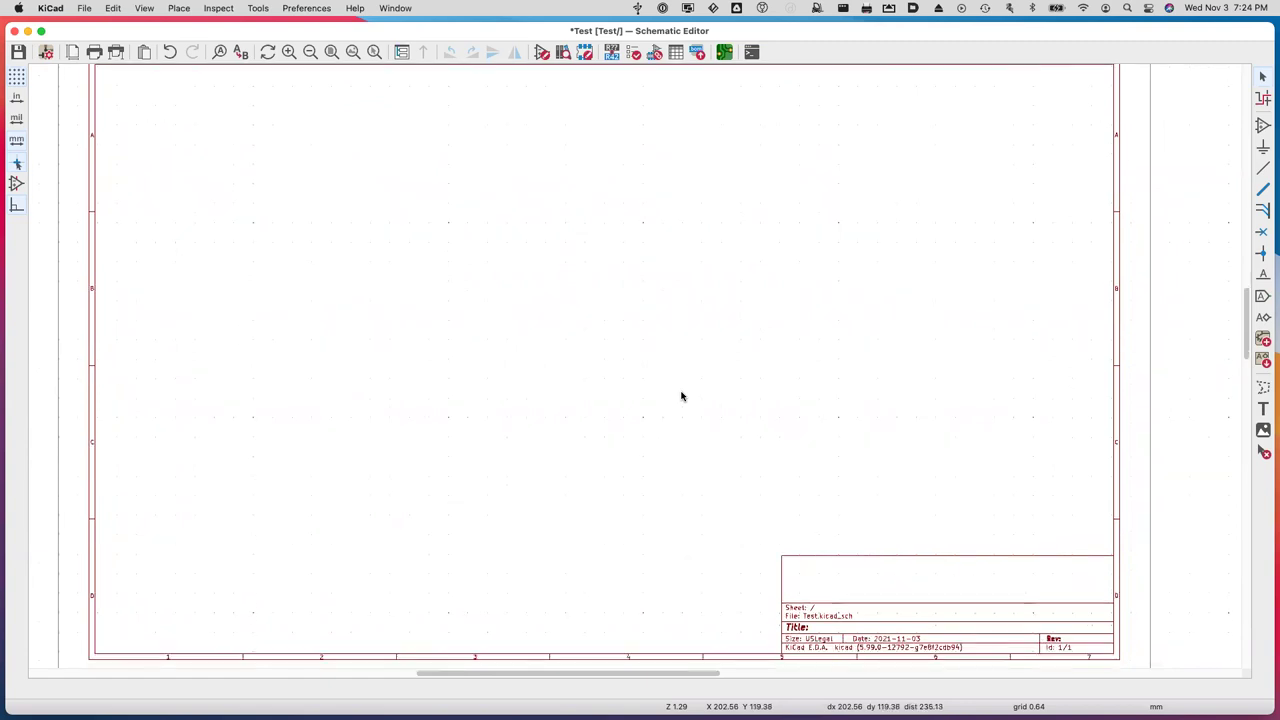
{"action": "scroll", "coordinate": [681, 396], "scroll_direction": "down", "scroll_amount": 1}
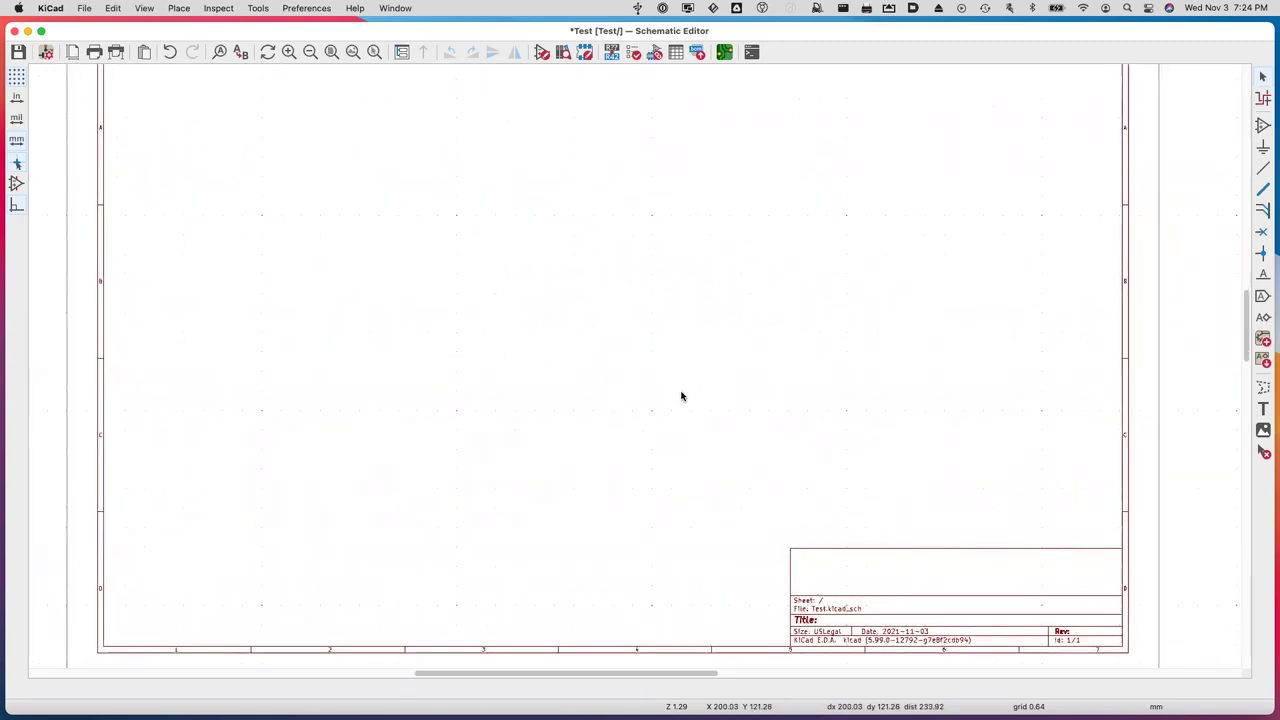
{"action": "scroll", "coordinate": [681, 396], "scroll_direction": "up", "scroll_amount": 1}
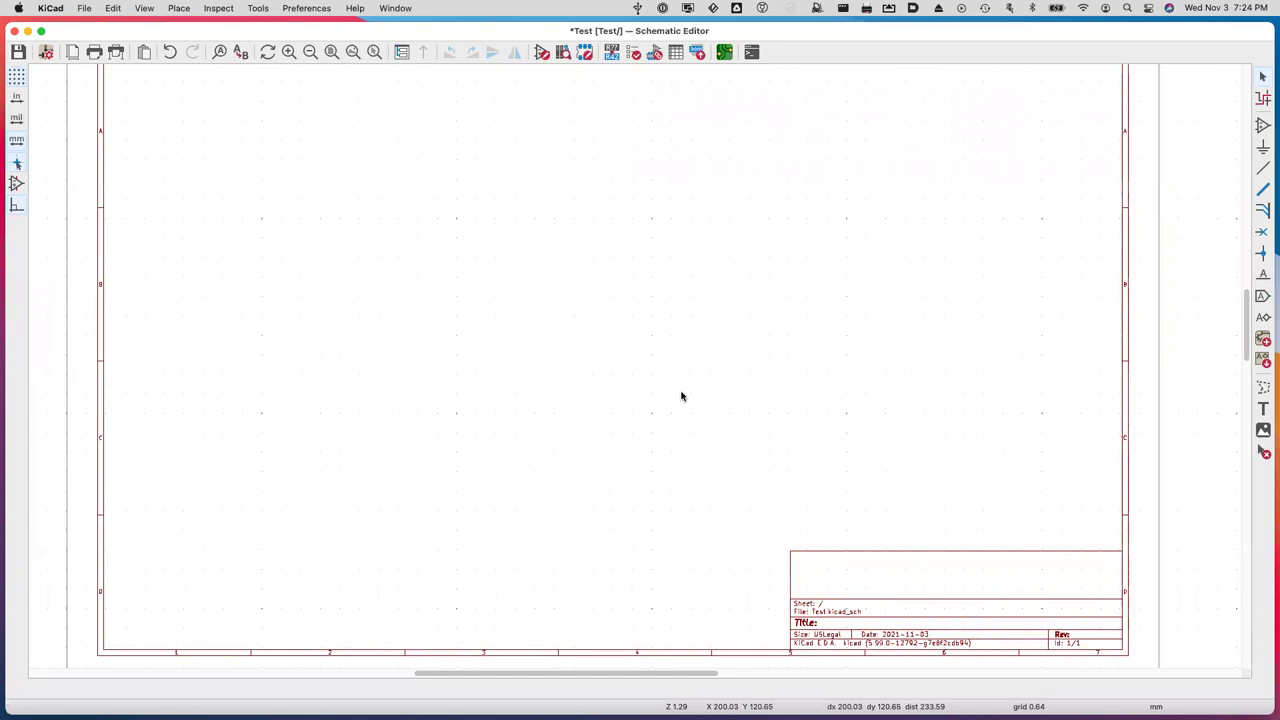
{"action": "scroll", "coordinate": [681, 396], "scroll_direction": "up", "scroll_amount": 2}
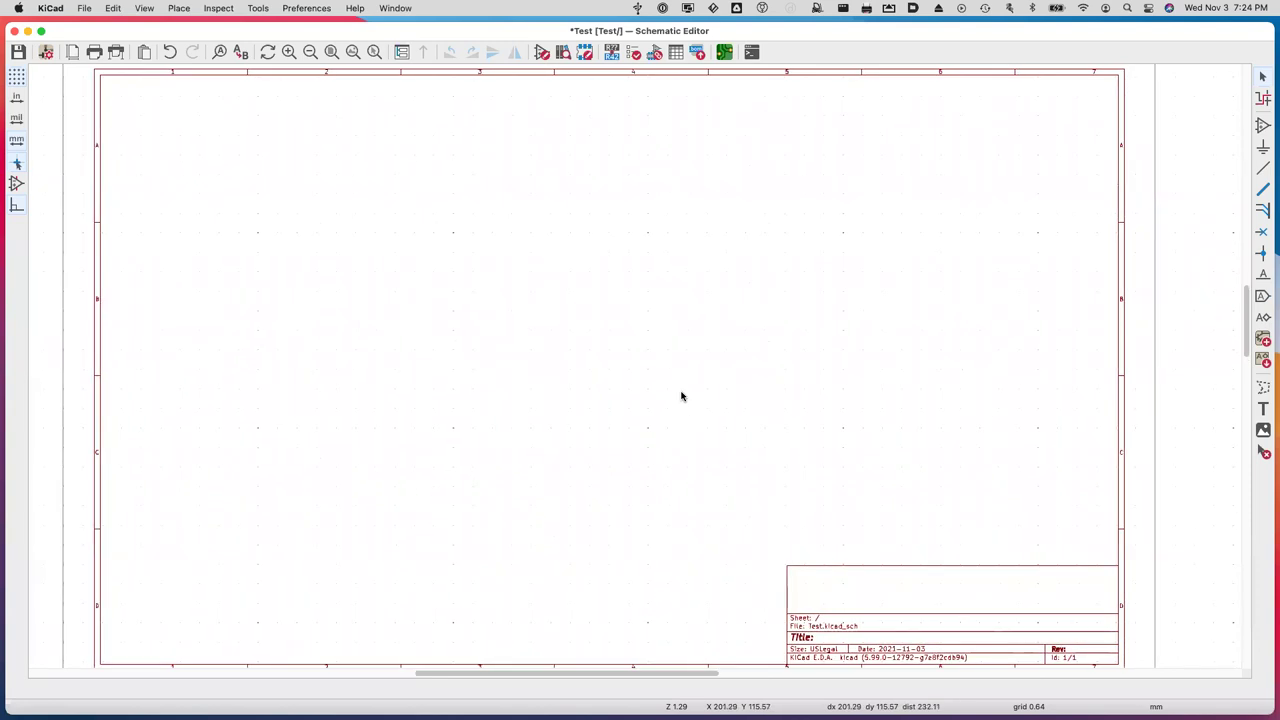
{"action": "scroll", "coordinate": [682, 396], "scroll_direction": "up", "scroll_amount": 1}
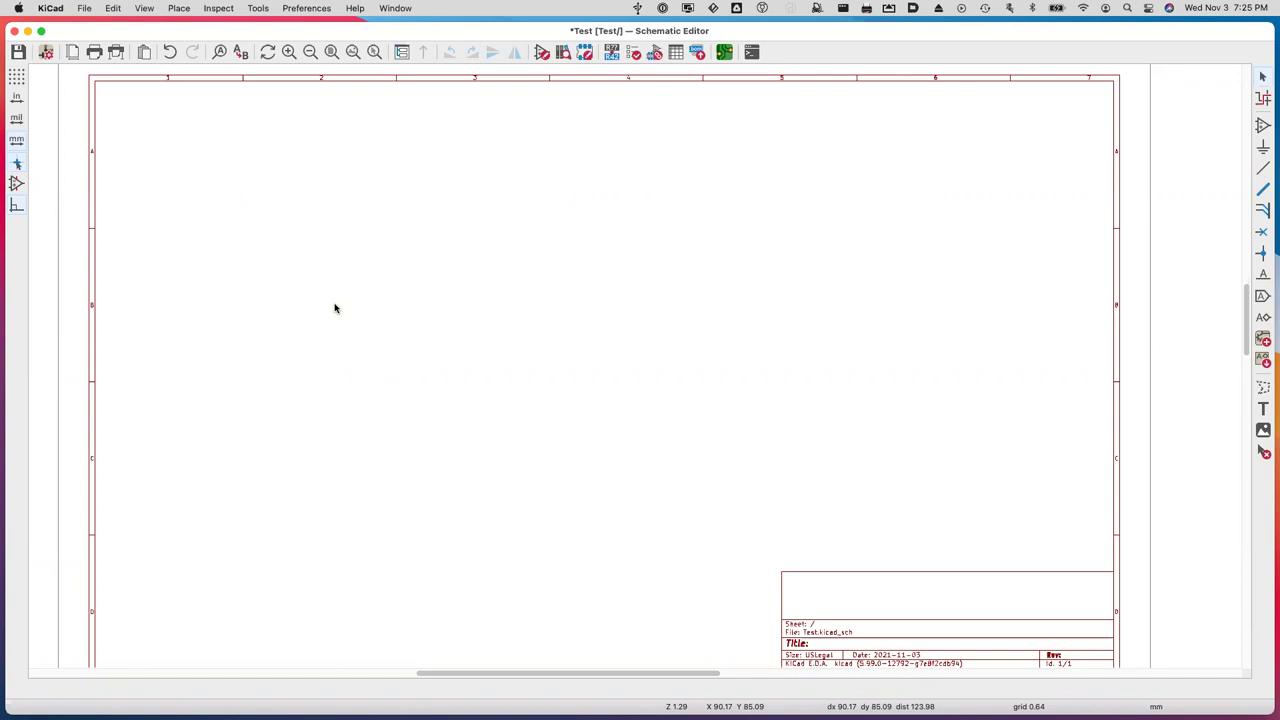
Review the available grid sizes for the schematic without choosing one.
{"action": "right_click", "coordinate": [335, 308]}
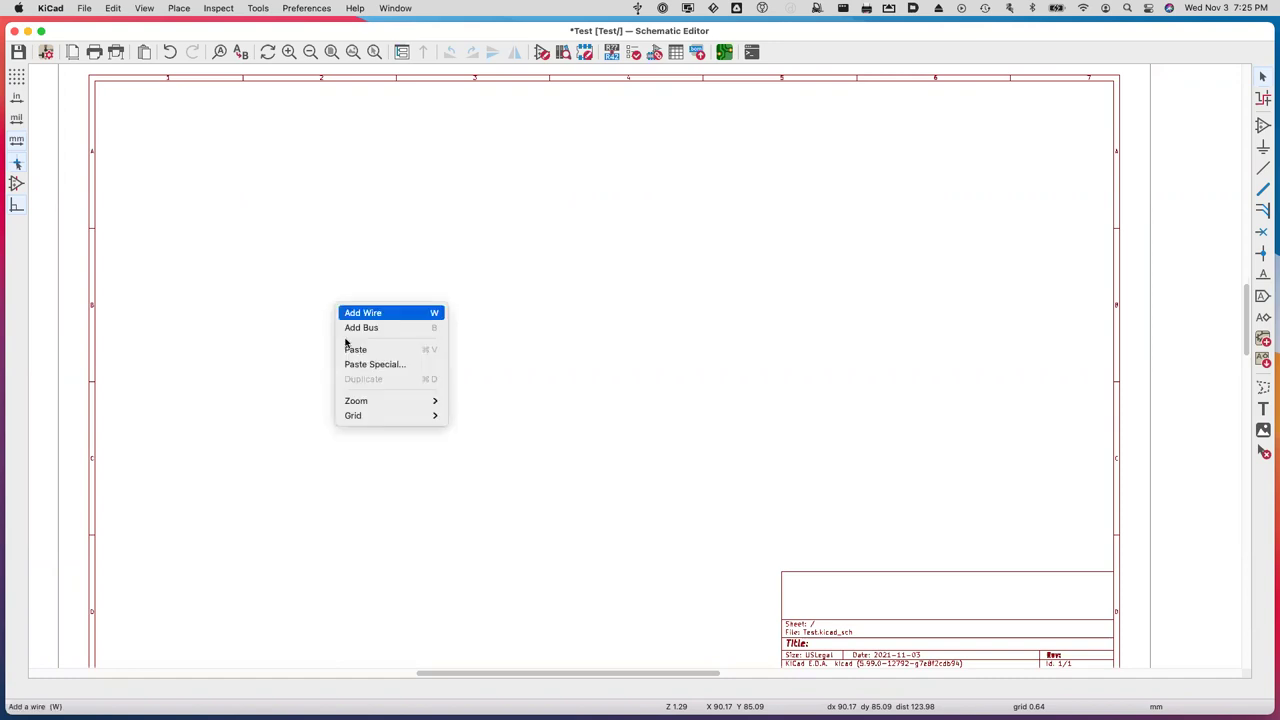
{"action": "mouse_move", "coordinate": [380, 418]}
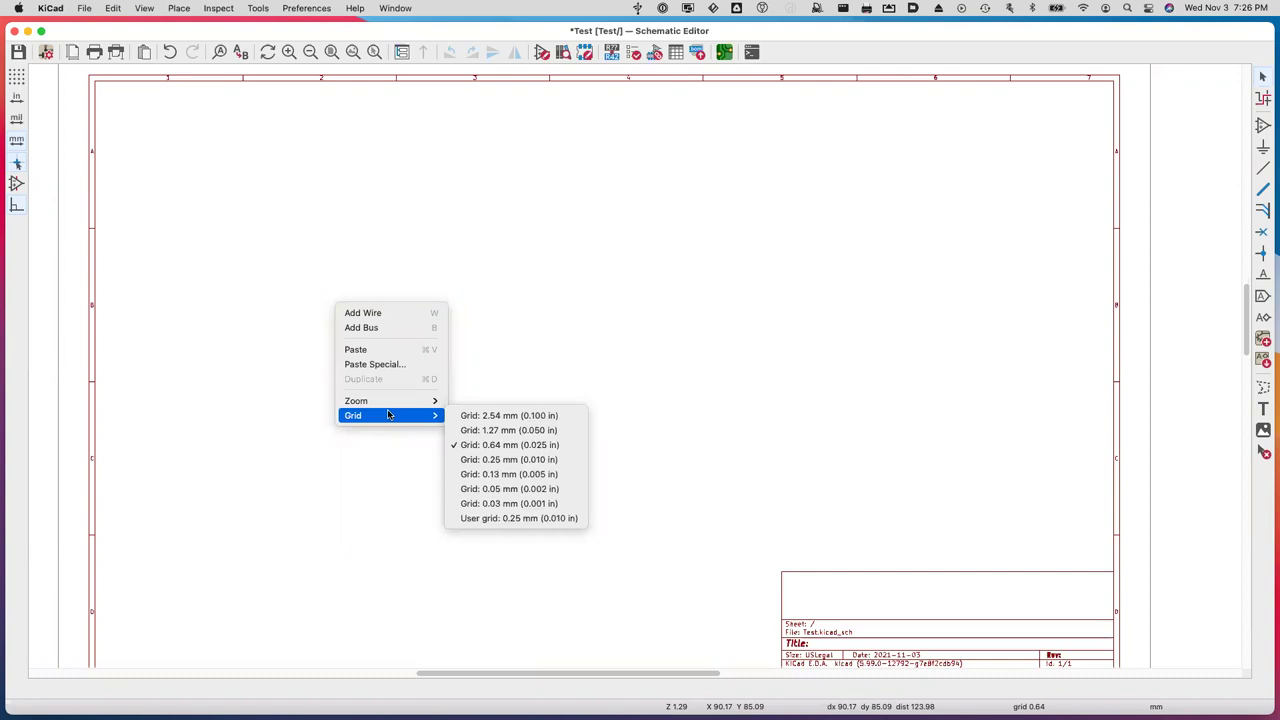
{"action": "left_click", "coordinate": [308, 295]}
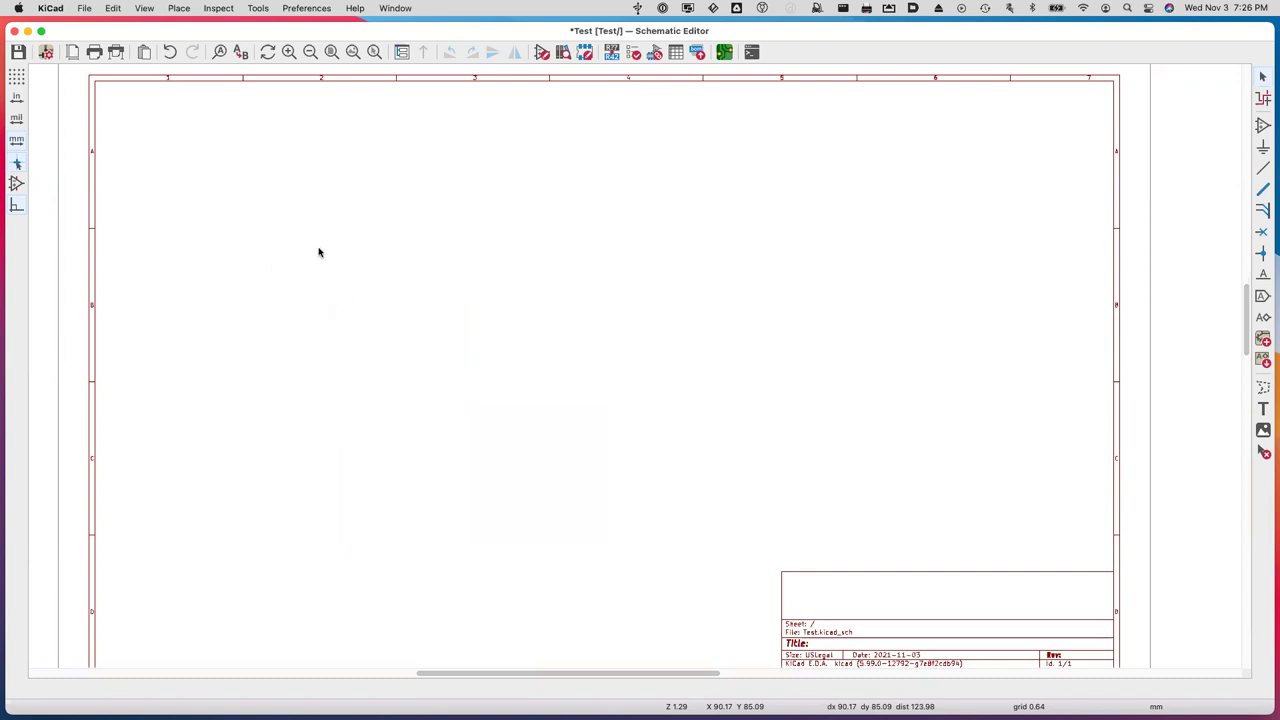
Review the text, symbol and connection formatting settings in Schematic Setup and leave without changes.
{"action": "left_click", "coordinate": [47, 53]}
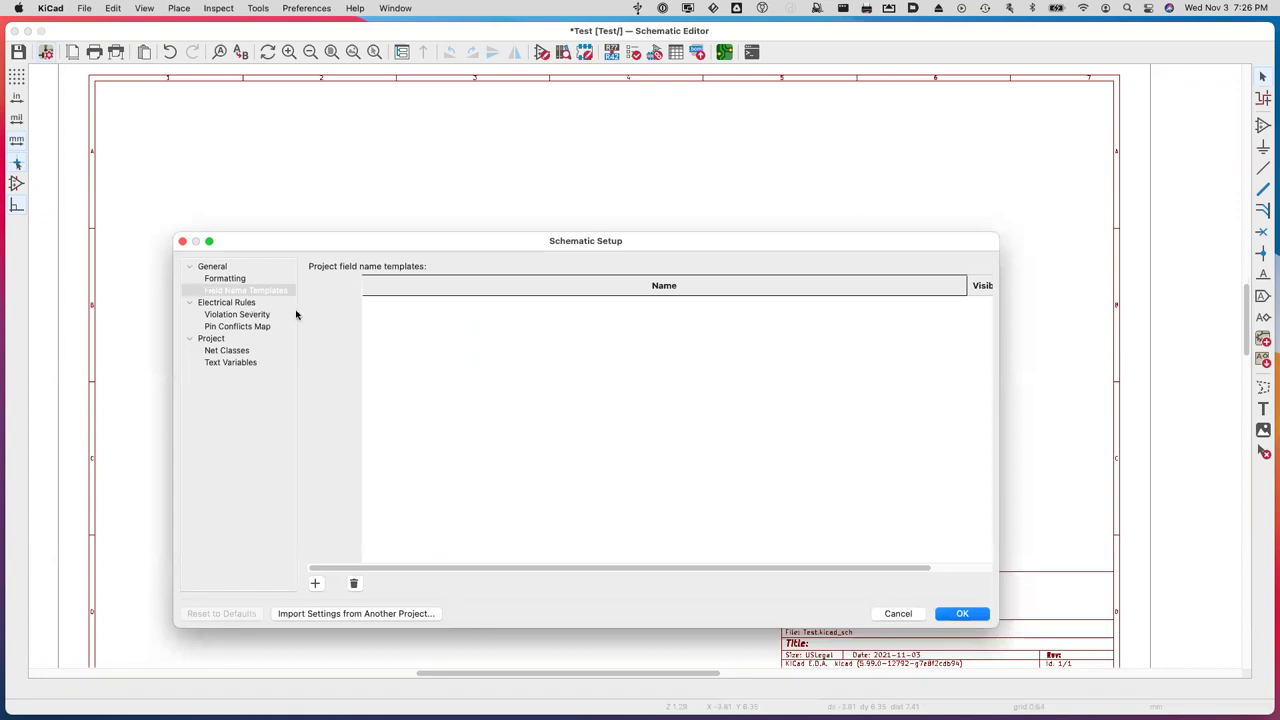
{"action": "left_click", "coordinate": [237, 282]}
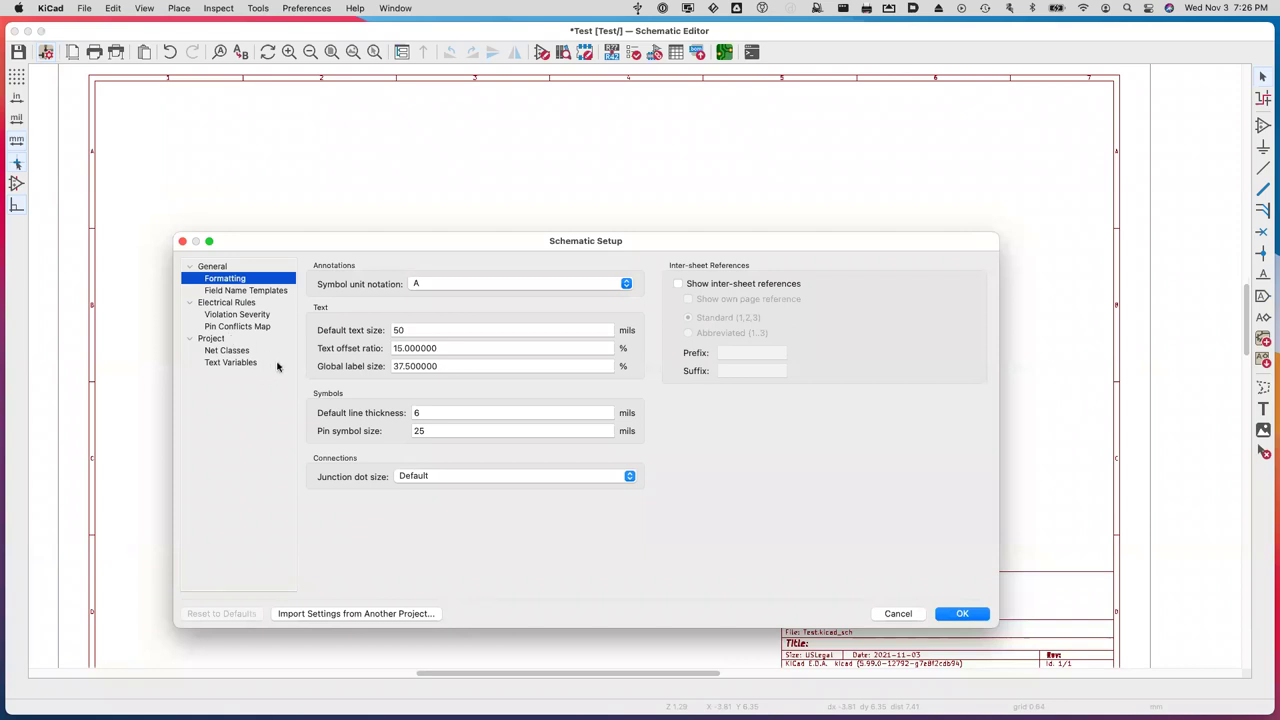
{"action": "left_click", "coordinate": [897, 614]}
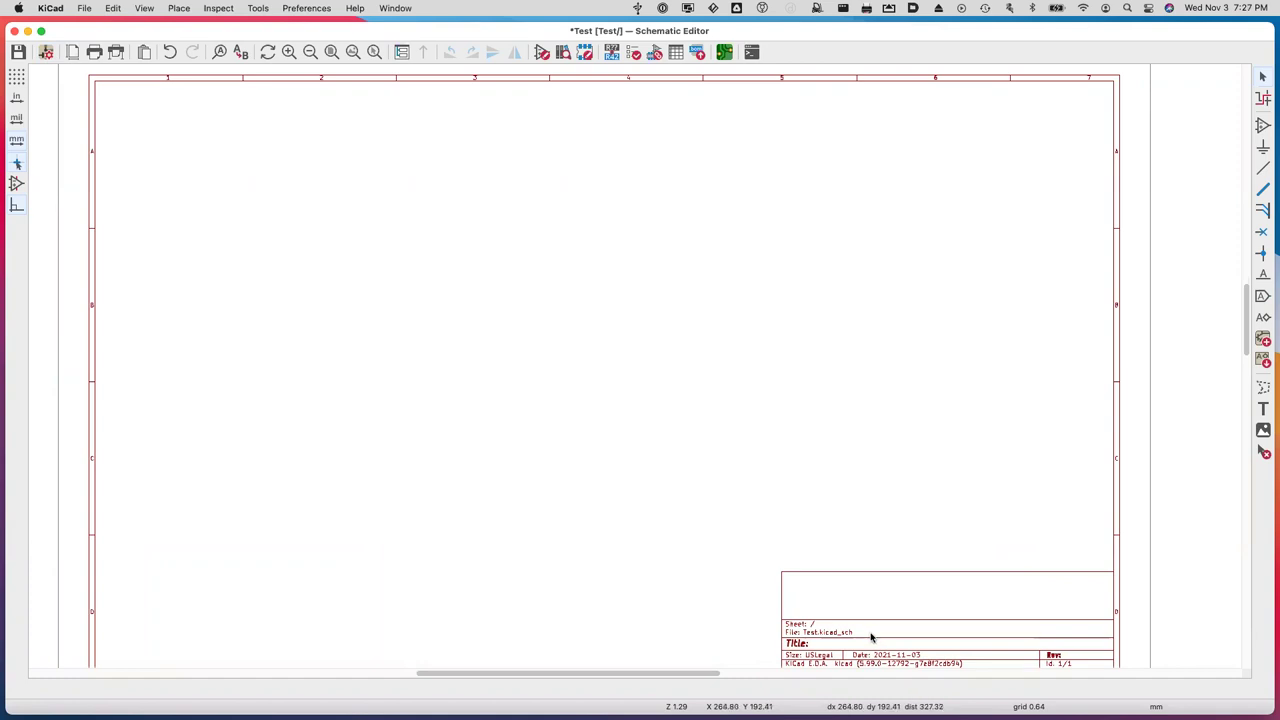
{"action": "scroll", "coordinate": [870, 628], "scroll_direction": "down", "scroll_amount": 3}
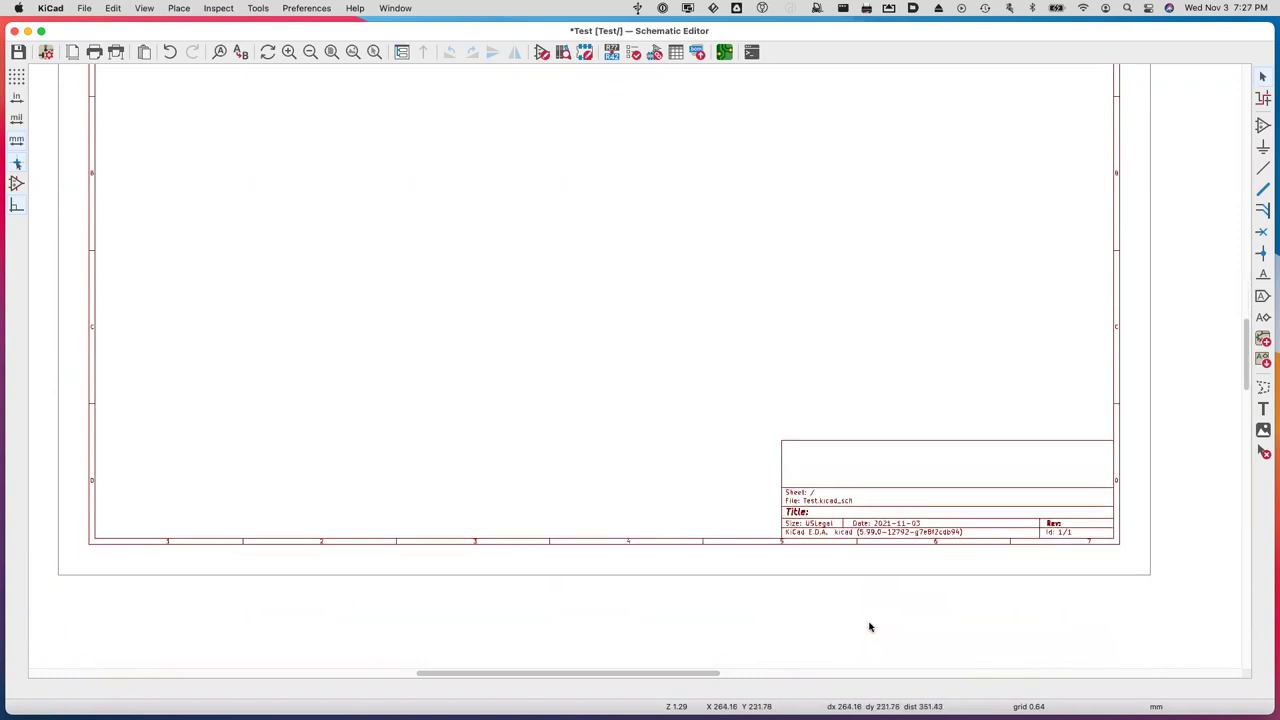
{"action": "right_click", "coordinate": [851, 468]}
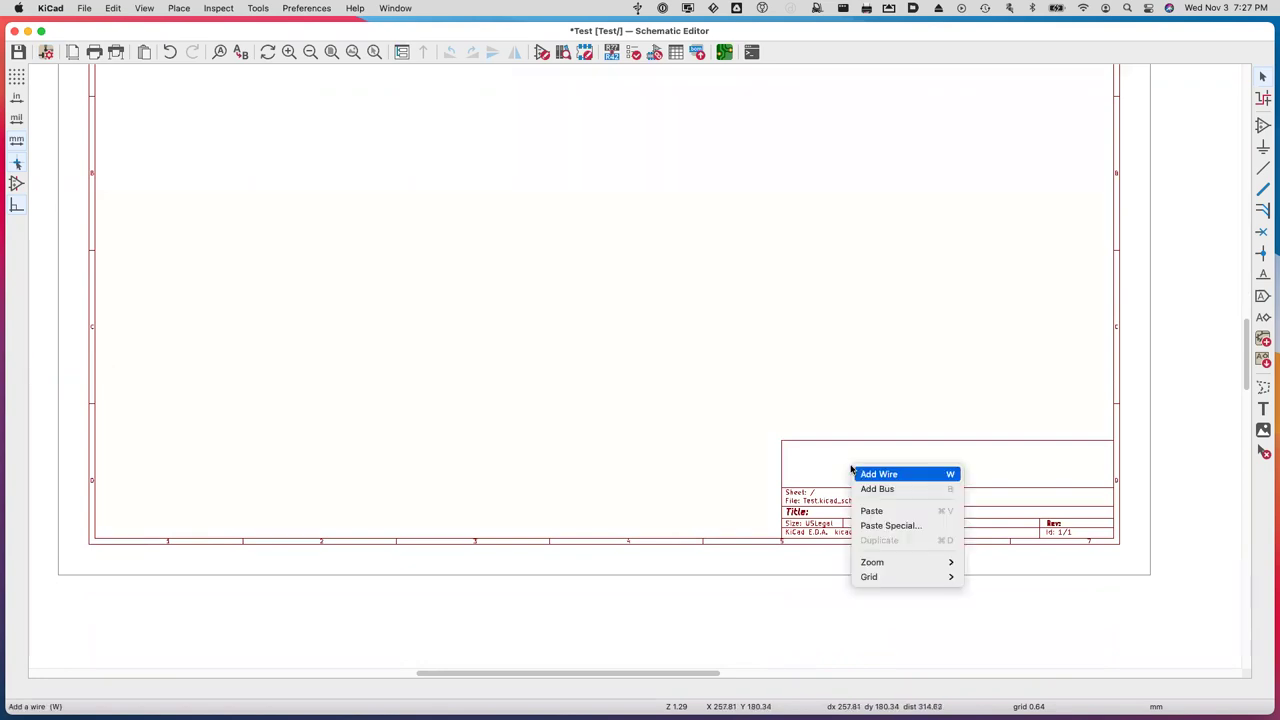
{"action": "left_click", "coordinate": [739, 437]}
{"action": "scroll", "coordinate": [740, 437], "scroll_direction": "up", "scroll_amount": 5}
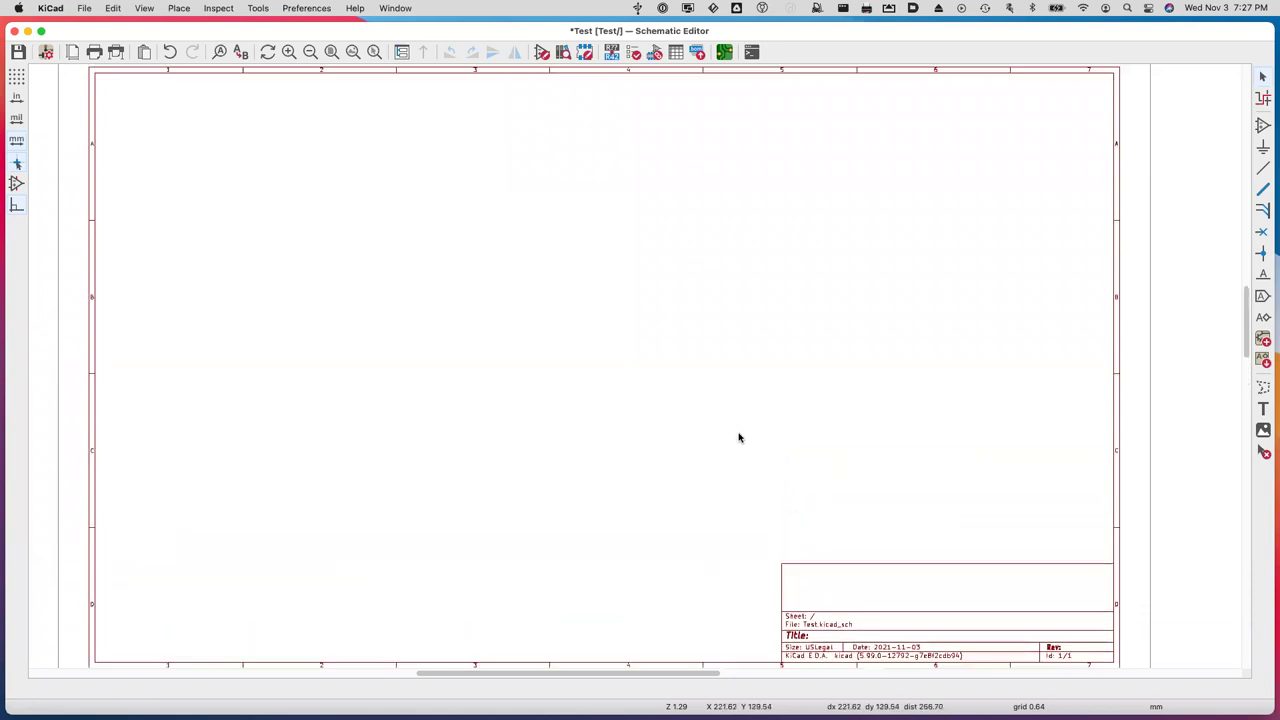
{"action": "left_click", "coordinate": [84, 9]}
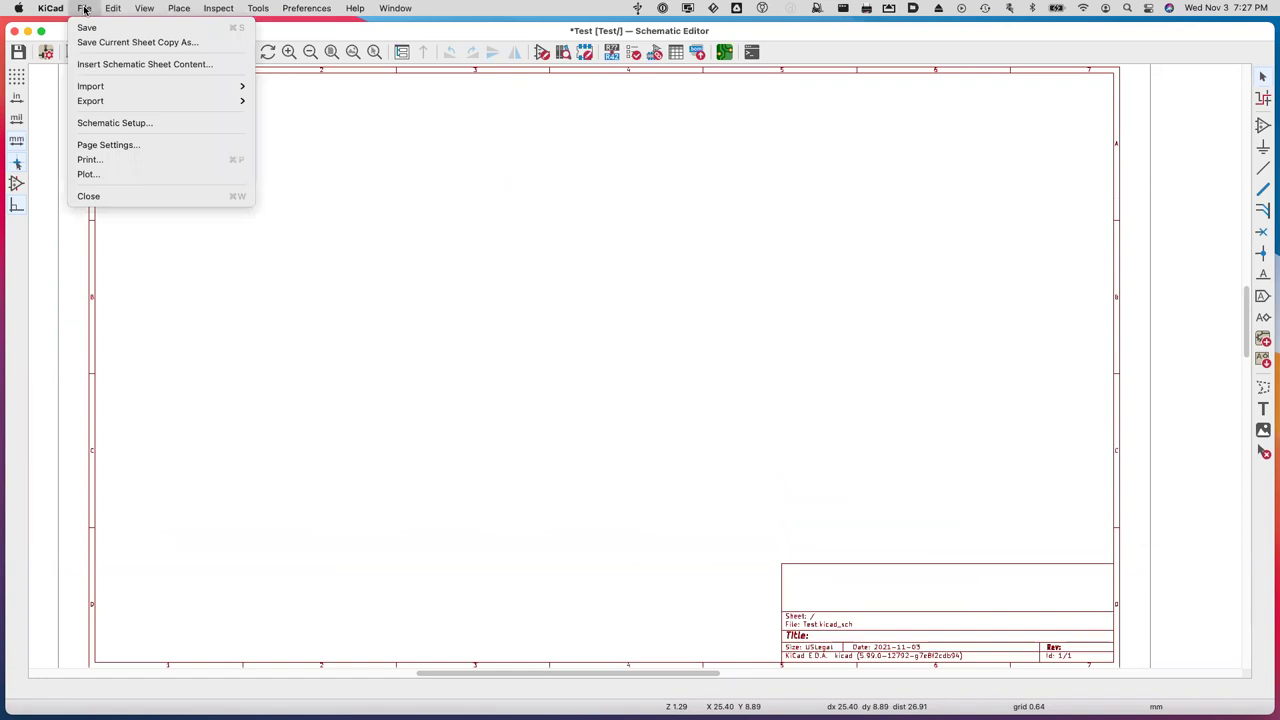
{"action": "left_click", "coordinate": [114, 123]}
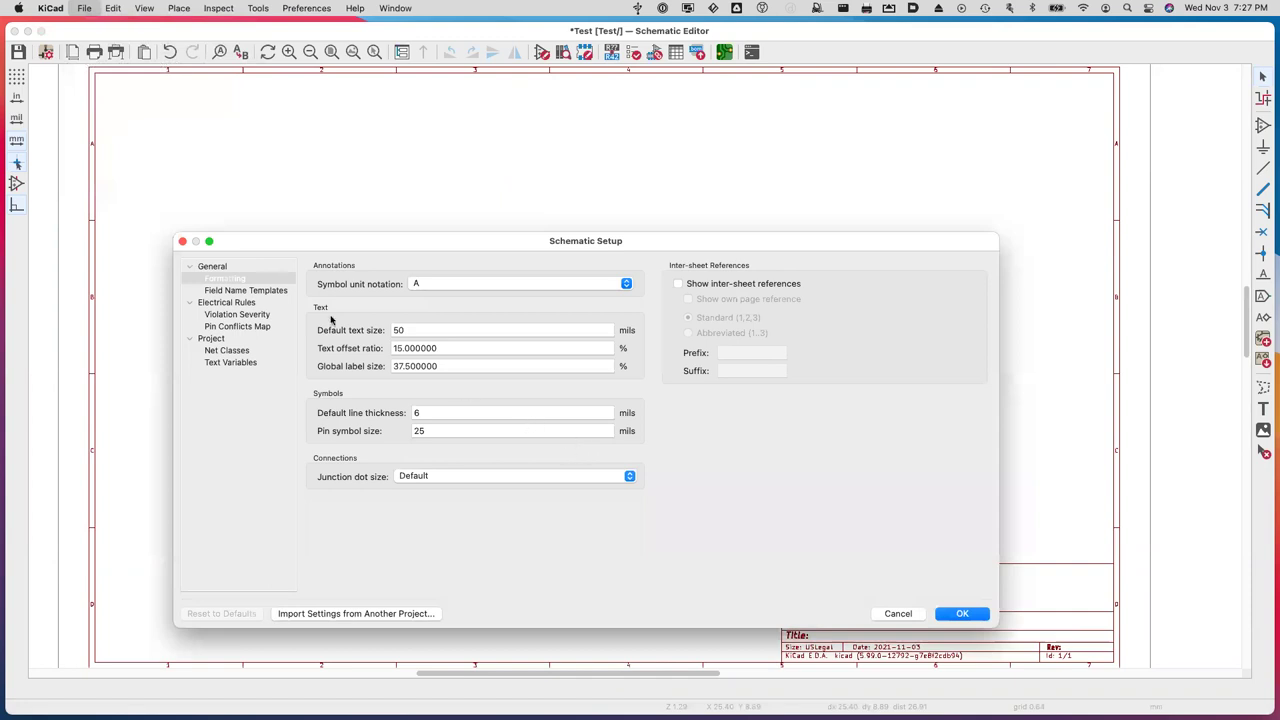
{"action": "left_click", "coordinate": [894, 615]}
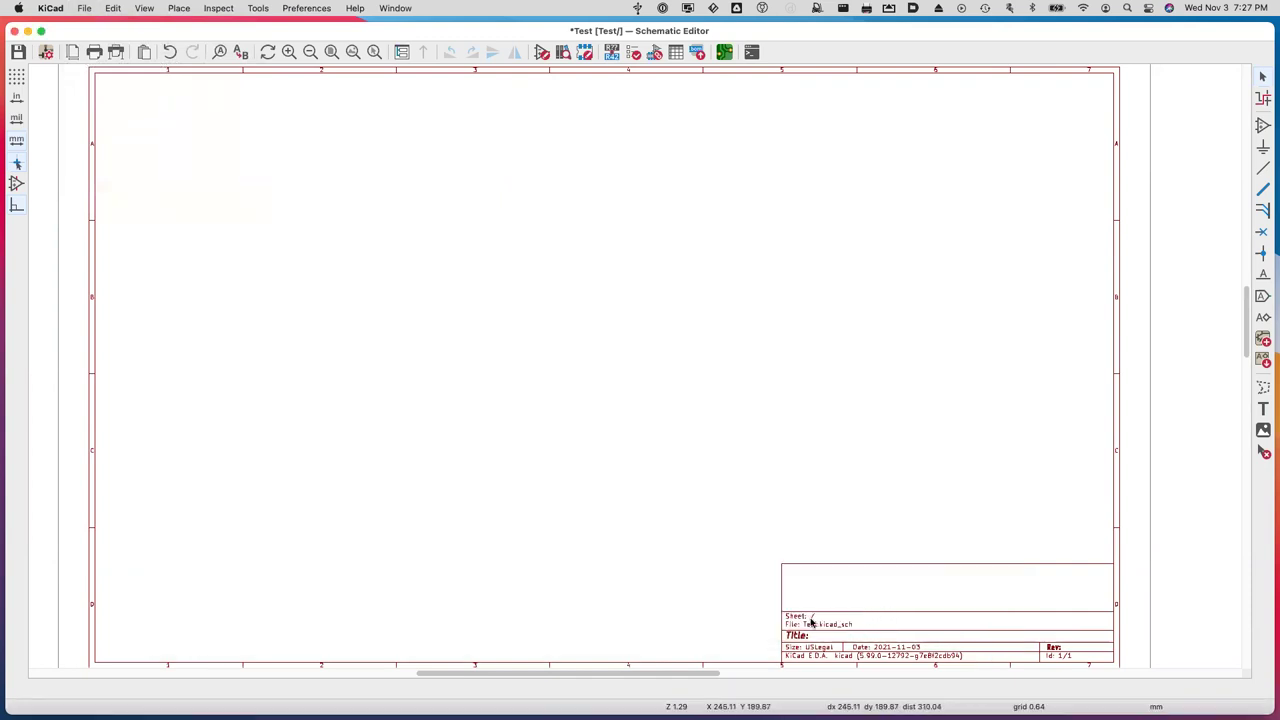
Change the sheet's paper size to A4 210x297mm in the Page Settings.
{"action": "double_click", "coordinate": [811, 622]}
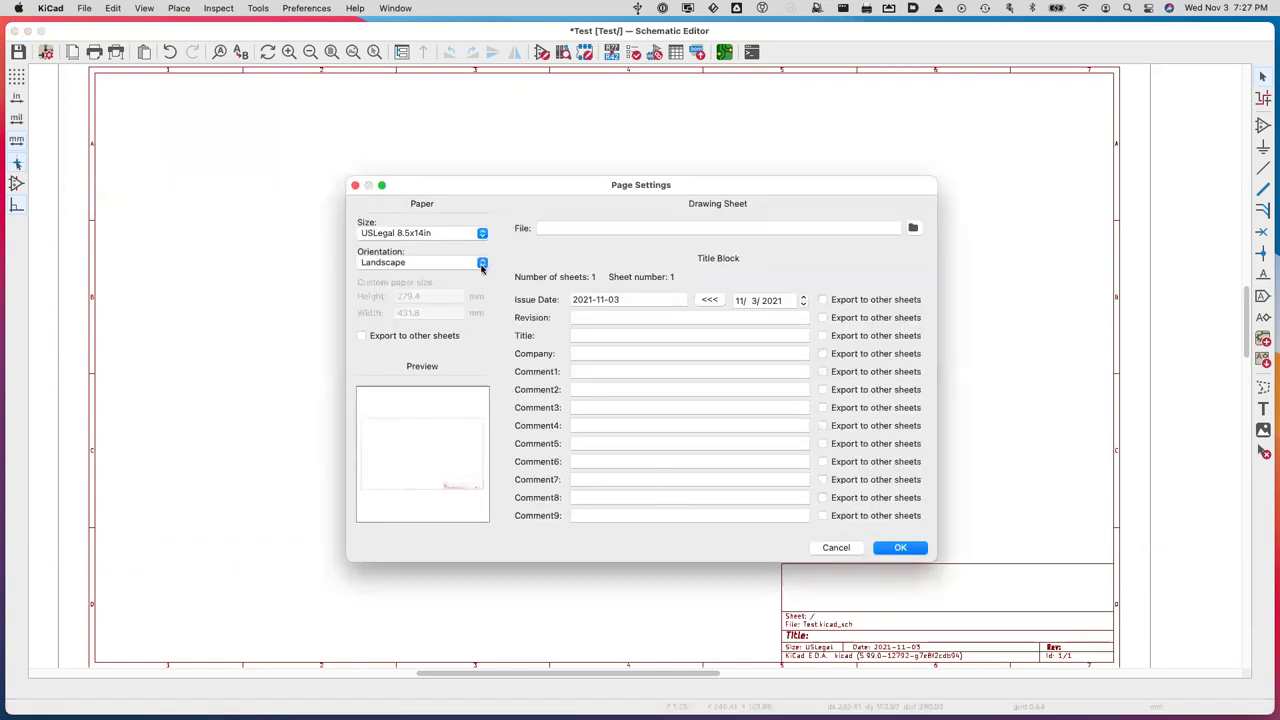
{"action": "left_click", "coordinate": [480, 233]}
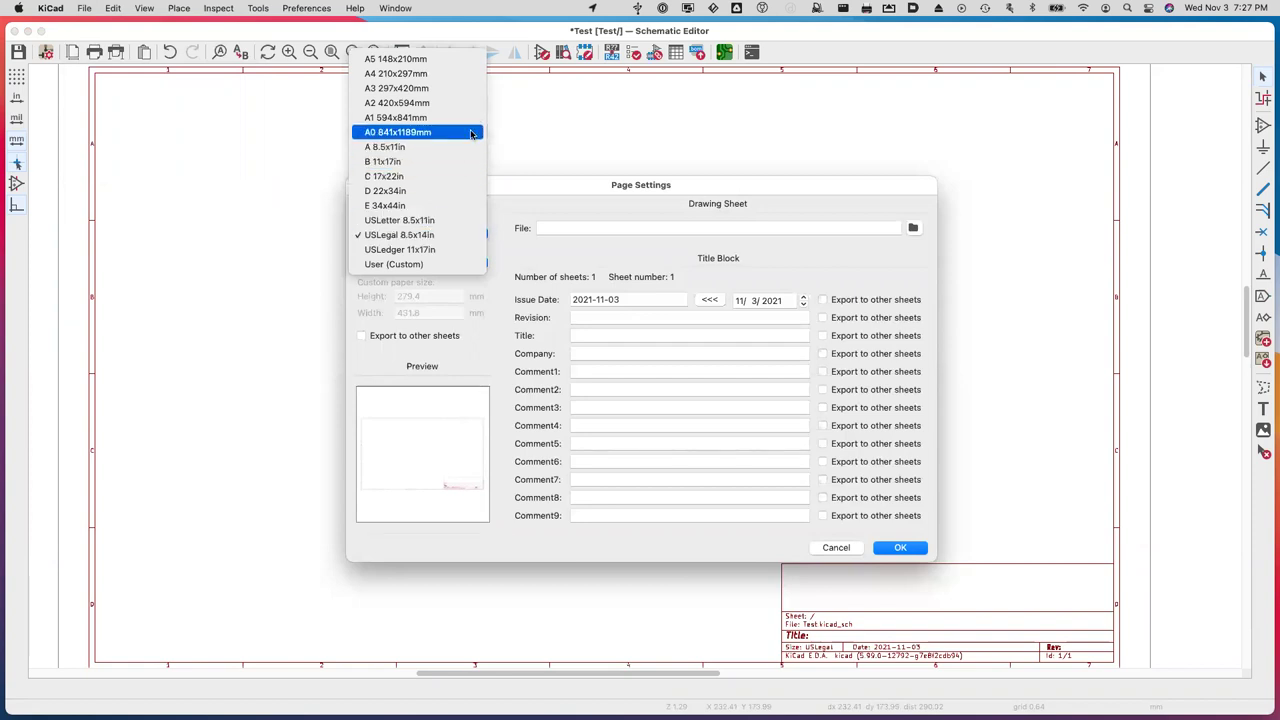
{"action": "left_click", "coordinate": [444, 75]}
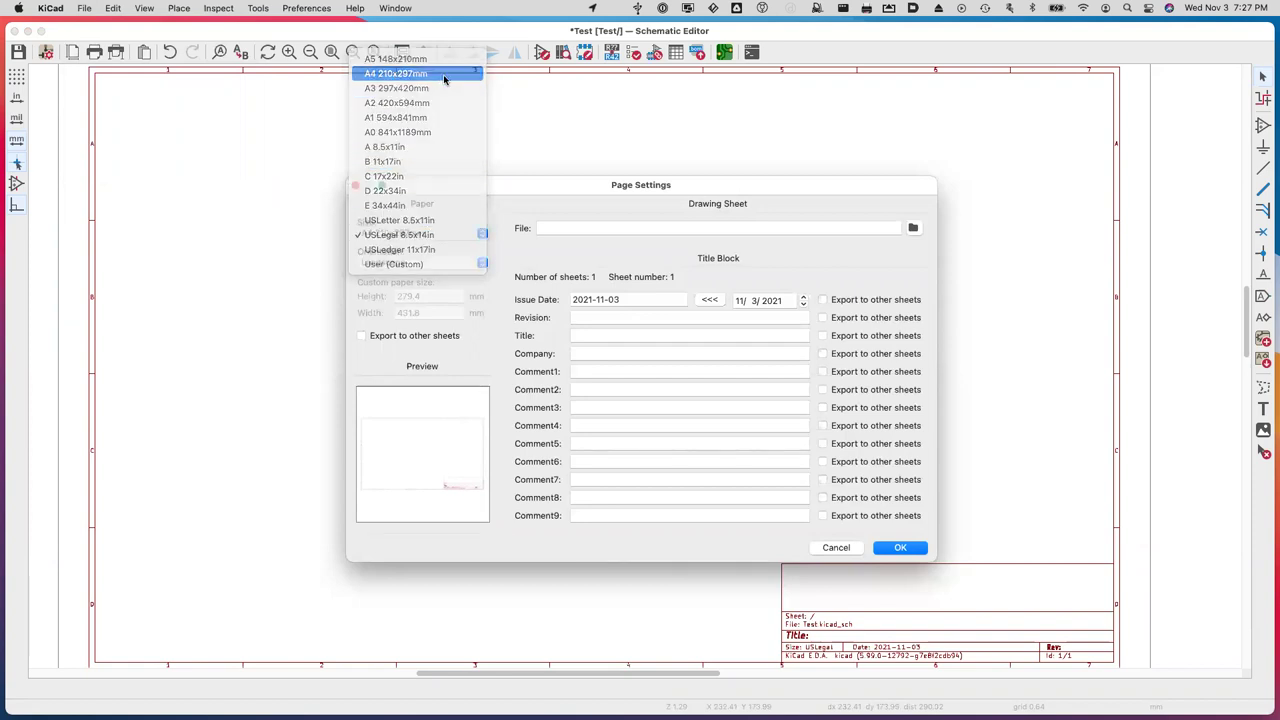
{"action": "left_click", "coordinate": [900, 547]}
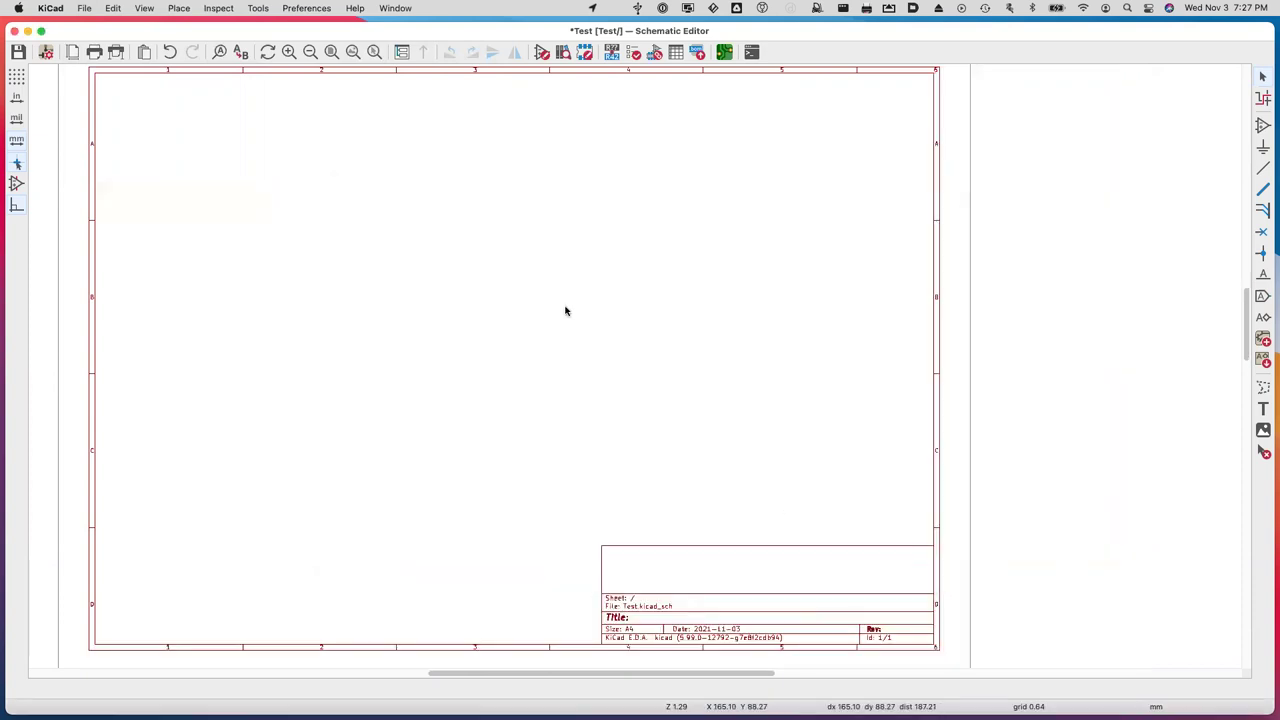
Set the schematic grid to 1.27 mm (0.050 in).
{"action": "right_click", "coordinate": [565, 311]}
{"action": "mouse_move", "coordinate": [614, 417]}
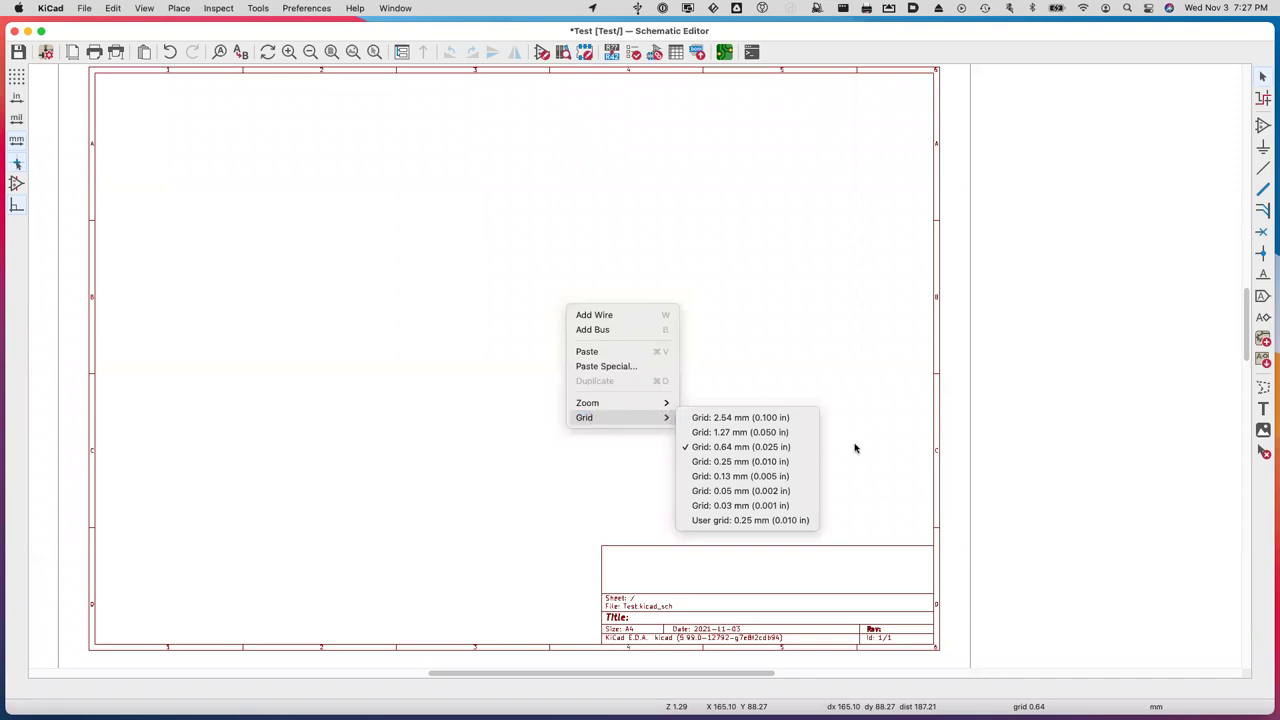
{"action": "left_click", "coordinate": [753, 436]}
{"action": "scroll", "coordinate": [532, 338], "scroll_direction": "up", "scroll_amount": 2}
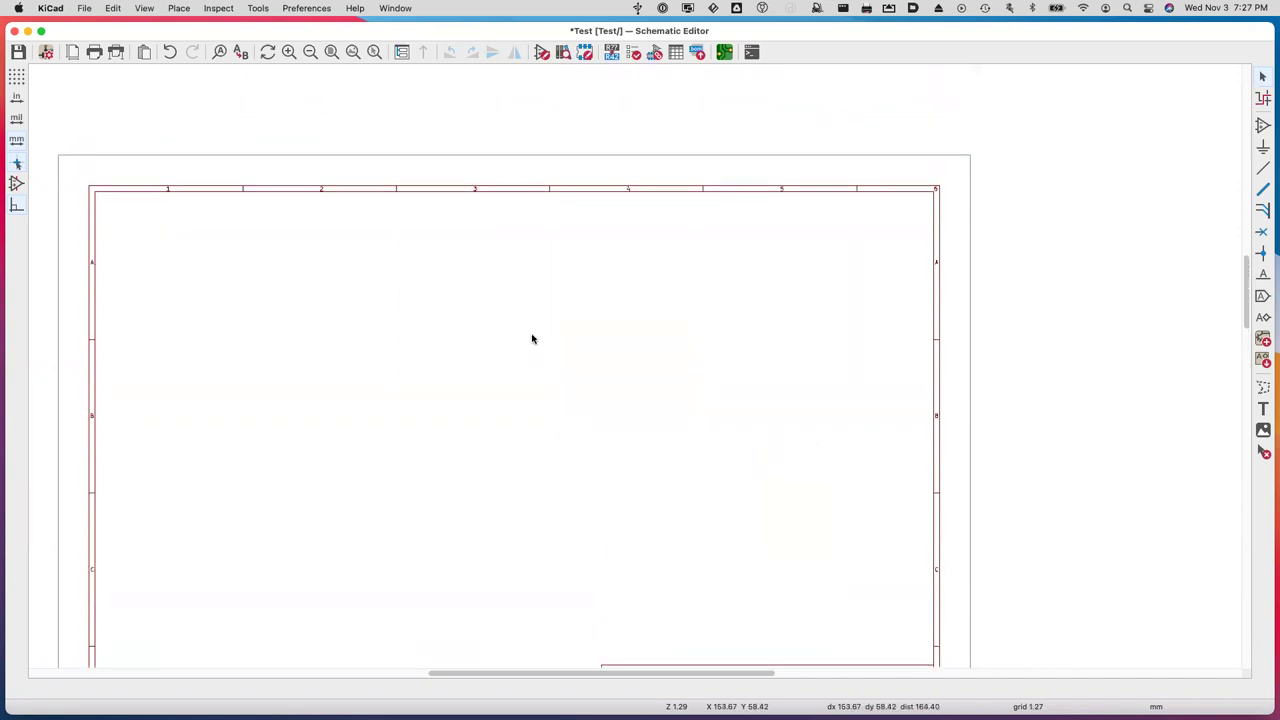
{"action": "scroll", "coordinate": [532, 338], "scroll_direction": "down", "scroll_amount": 2}
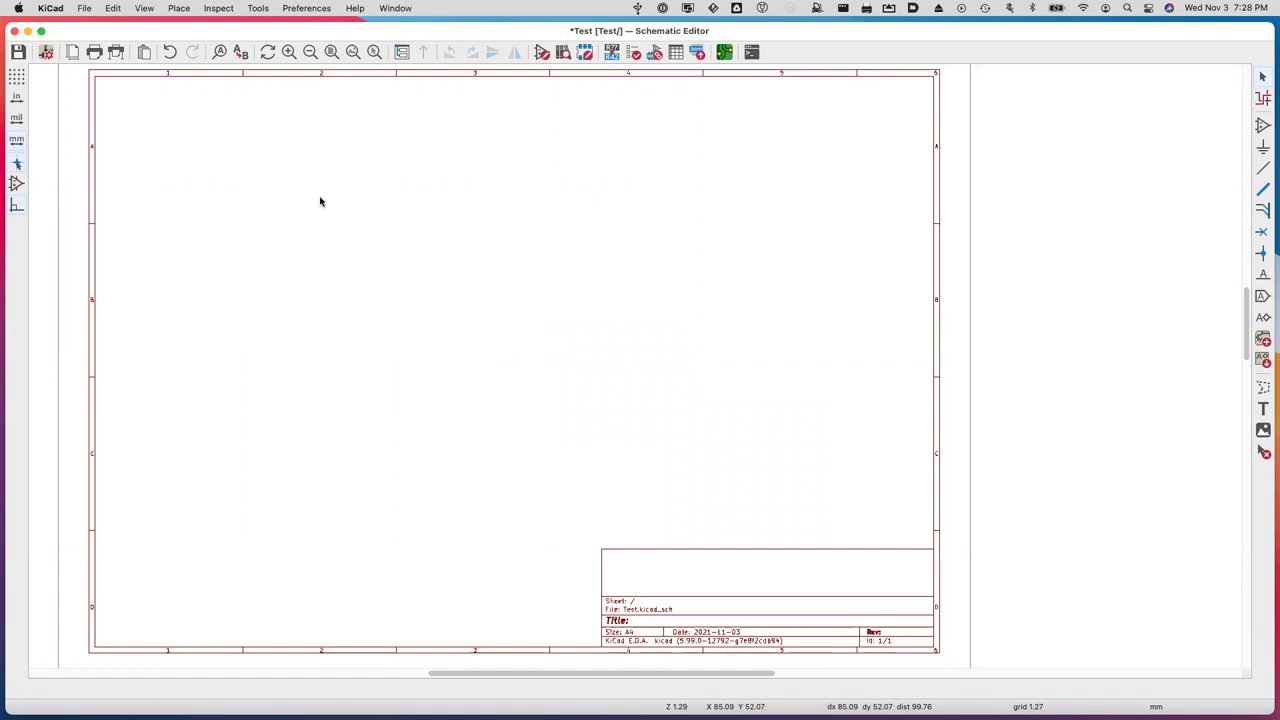
{"action": "scroll", "coordinate": [320, 201], "scroll_direction": "up", "scroll_amount": 1}
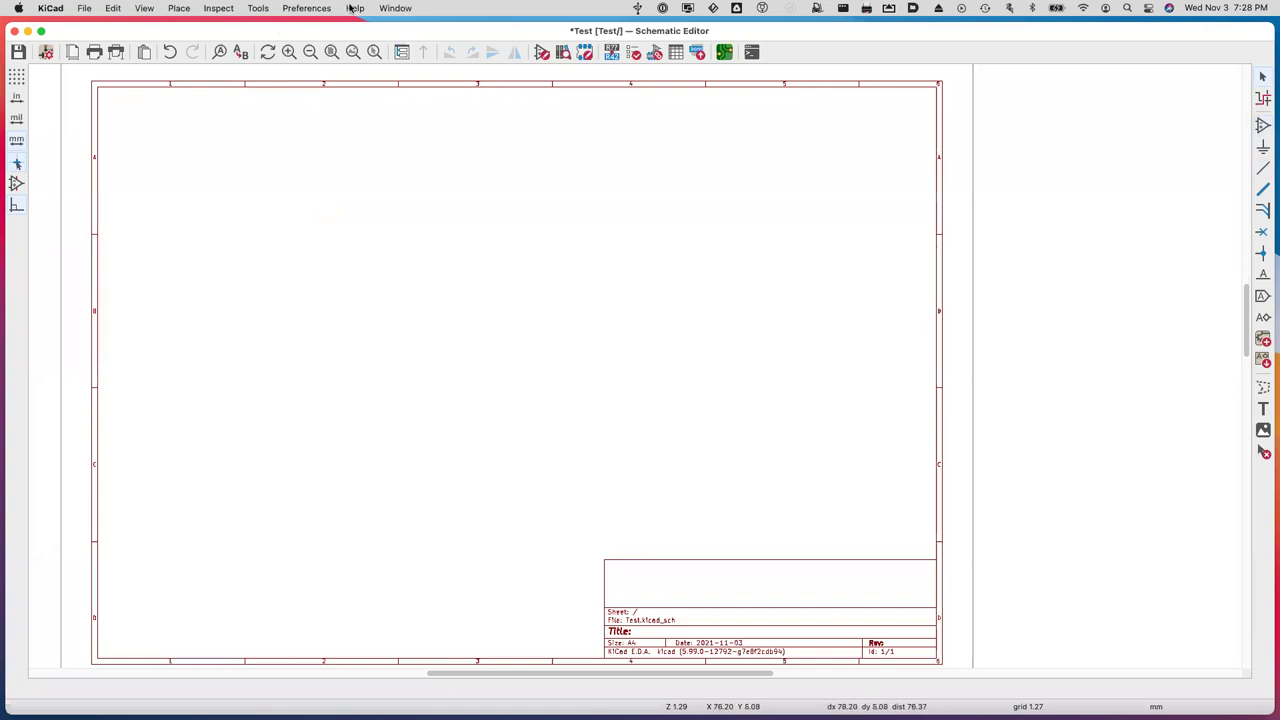
Review the global and project-specific symbol library lists in the Symbol Libraries manager and leave without changes.
{"action": "left_click", "coordinate": [309, 8]}
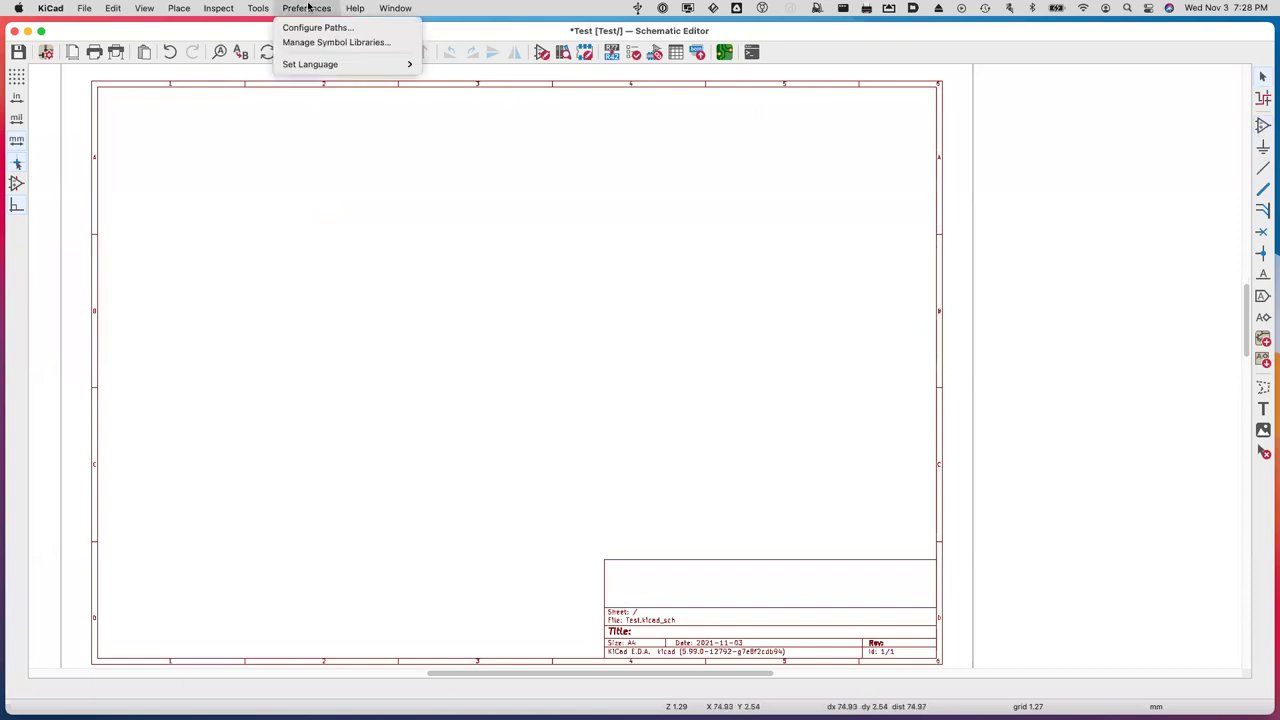
{"action": "left_click", "coordinate": [310, 43]}
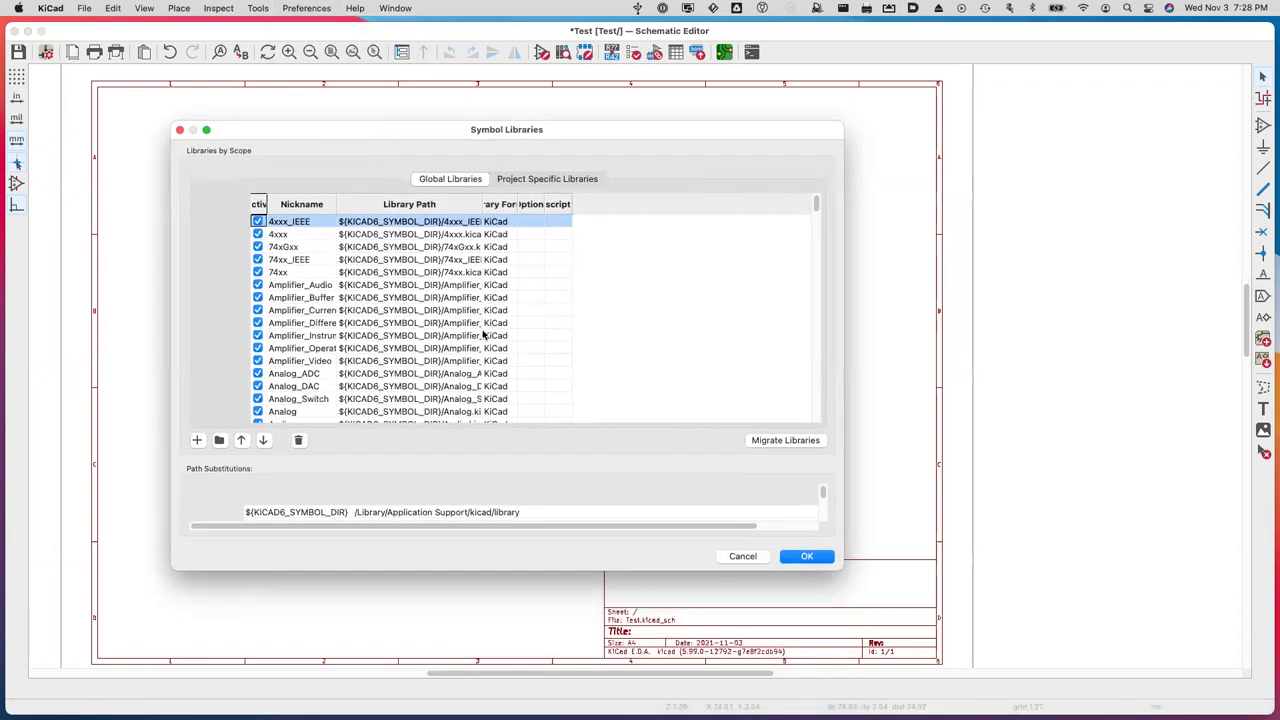
{"action": "scroll", "coordinate": [483, 336], "scroll_direction": "down", "scroll_amount": 2}
{"action": "scroll", "coordinate": [483, 336], "scroll_direction": "up", "scroll_amount": 2}
{"action": "scroll", "coordinate": [443, 312], "scroll_direction": "down", "scroll_amount": 20}
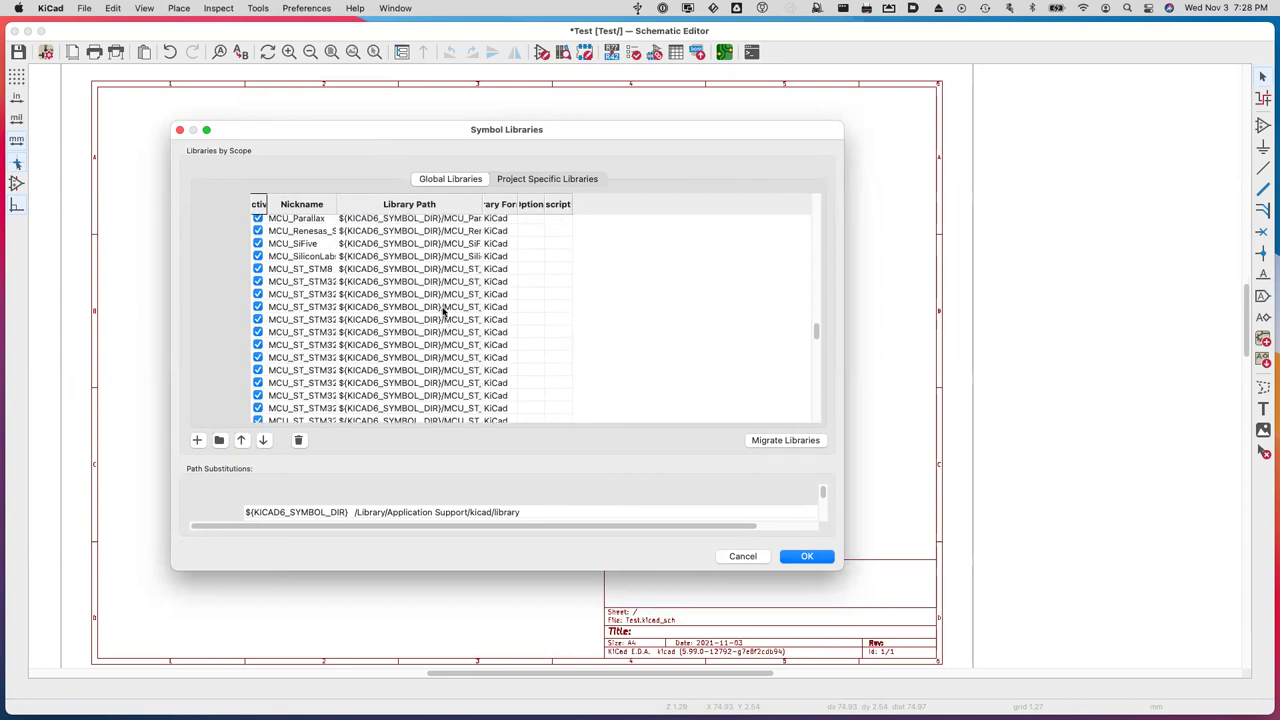
{"action": "scroll", "coordinate": [443, 312], "scroll_direction": "down", "scroll_amount": 5}
{"action": "scroll", "coordinate": [443, 312], "scroll_direction": "up", "scroll_amount": 20}
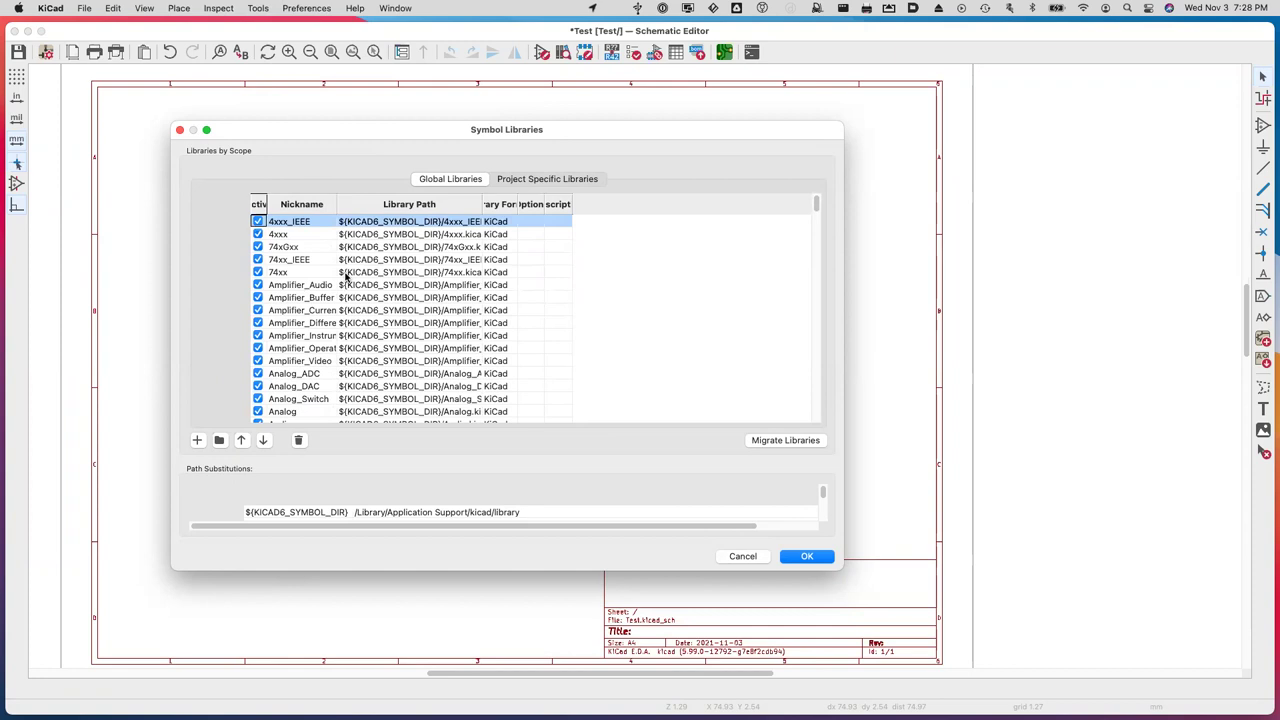
{"action": "scroll", "coordinate": [346, 277], "scroll_direction": "down", "scroll_amount": 10}
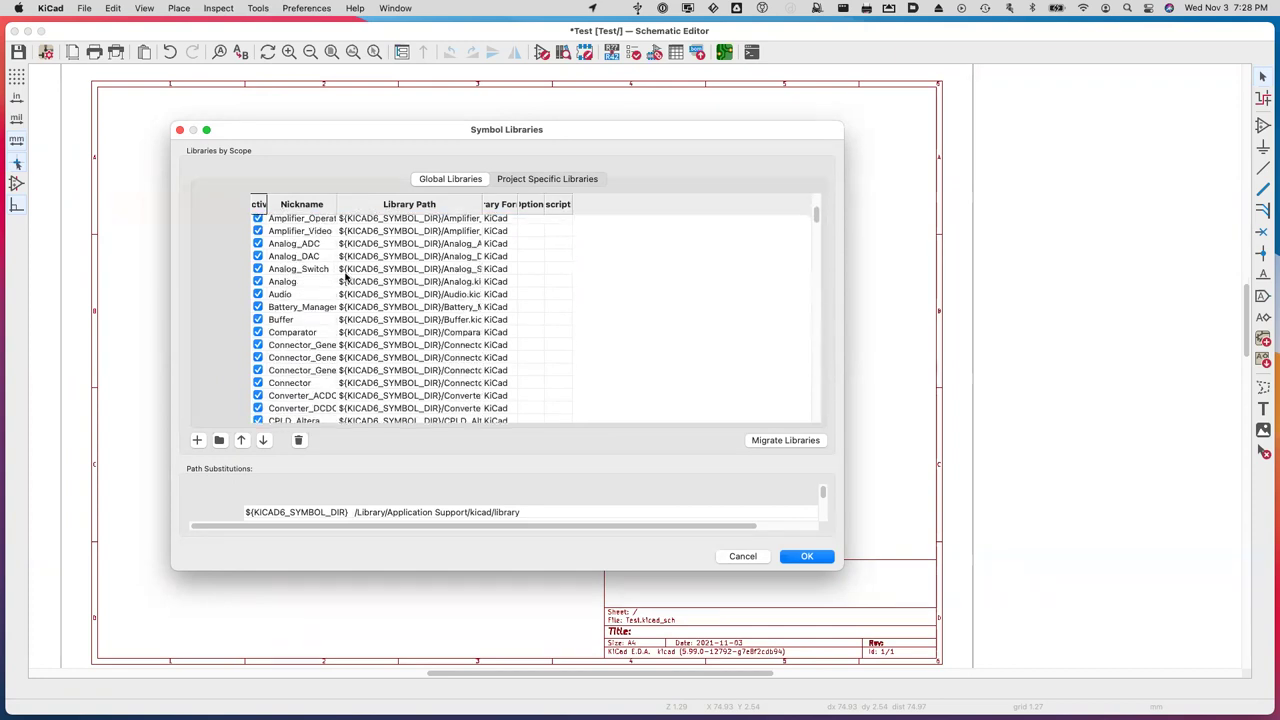
{"action": "scroll", "coordinate": [346, 277], "scroll_direction": "down", "scroll_amount": 15}
{"action": "scroll", "coordinate": [346, 277], "scroll_direction": "down", "scroll_amount": 20}
{"action": "scroll", "coordinate": [346, 277], "scroll_direction": "down", "scroll_amount": 20}
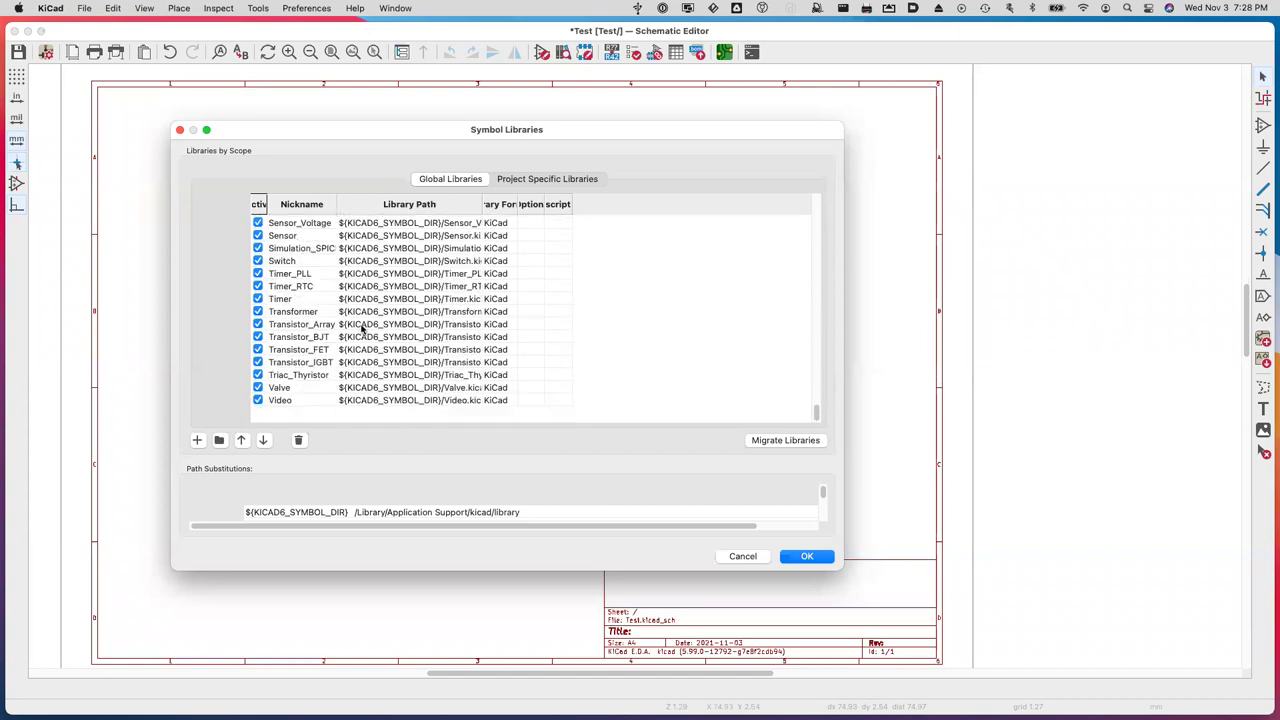
{"action": "left_click", "coordinate": [530, 180]}
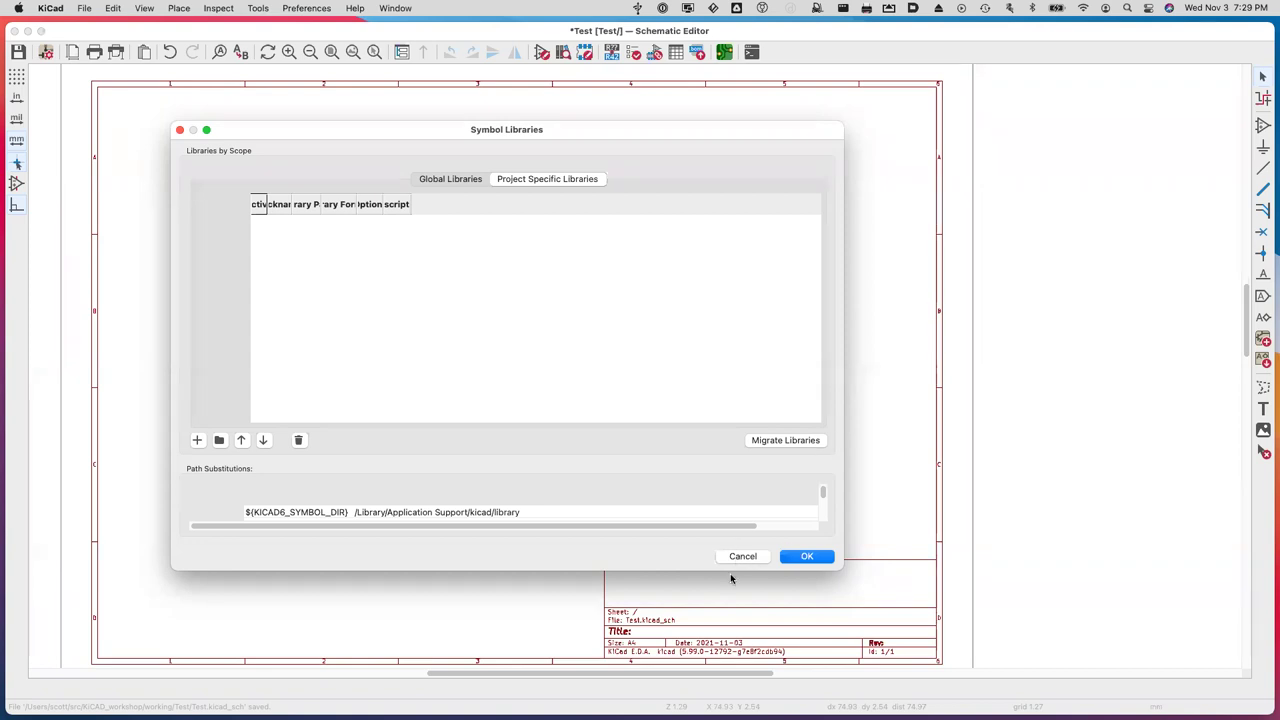
{"action": "left_click", "coordinate": [741, 557]}
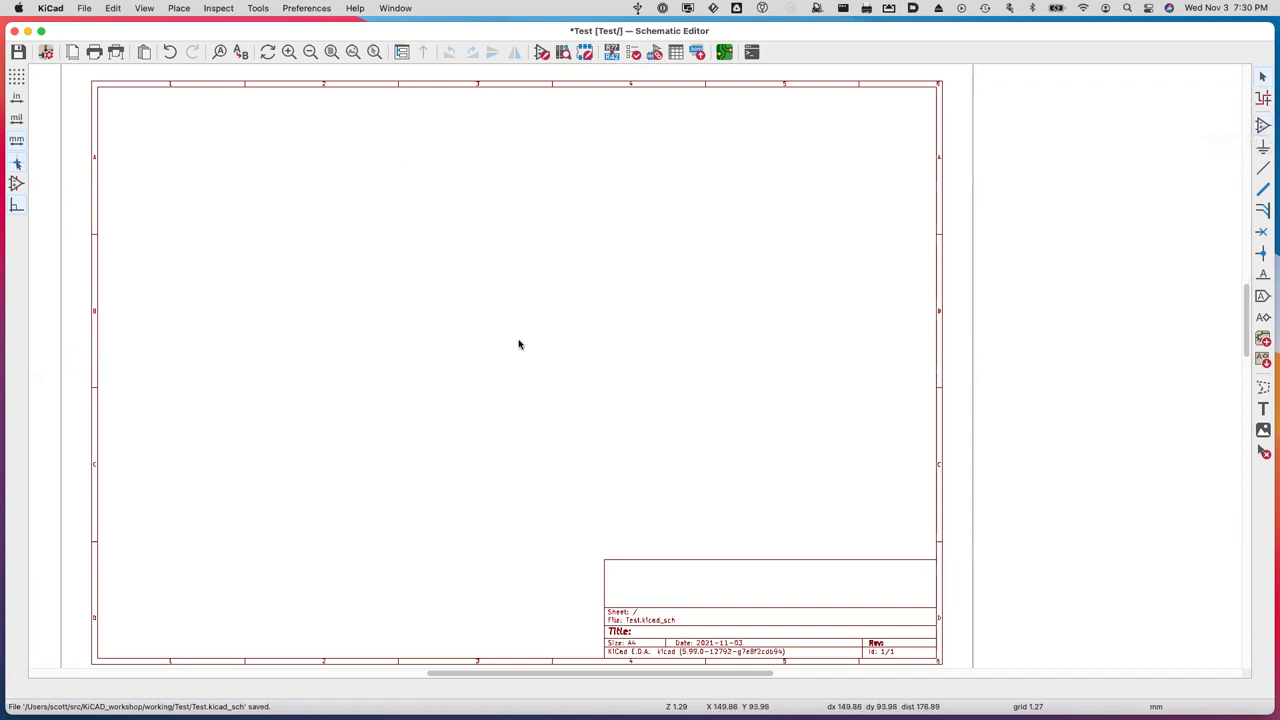
Open the symbol chooser and browse its library list, looking inside the Comparator library.
{"action": "key", "text": "a"}
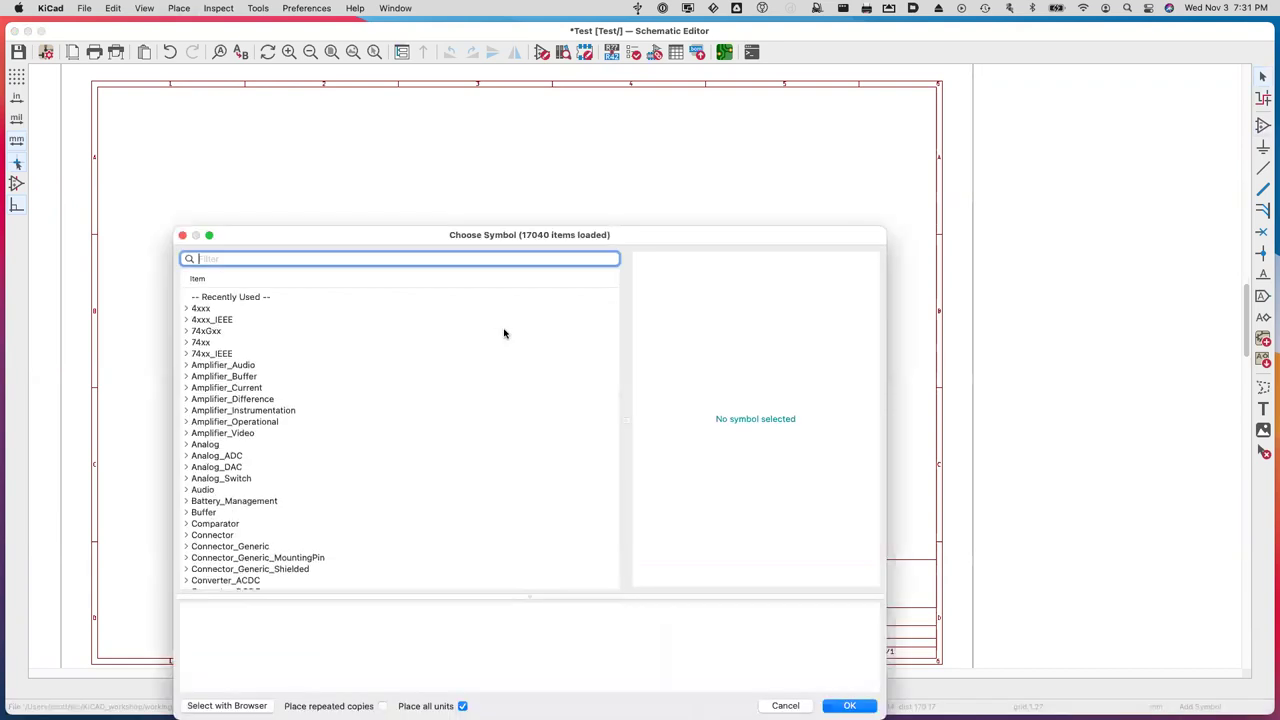
{"action": "left_click_drag", "start_coordinate": [416, 240], "coordinate": [480, 129]}
{"action": "scroll", "coordinate": [480, 250], "scroll_direction": "down", "scroll_amount": 15}
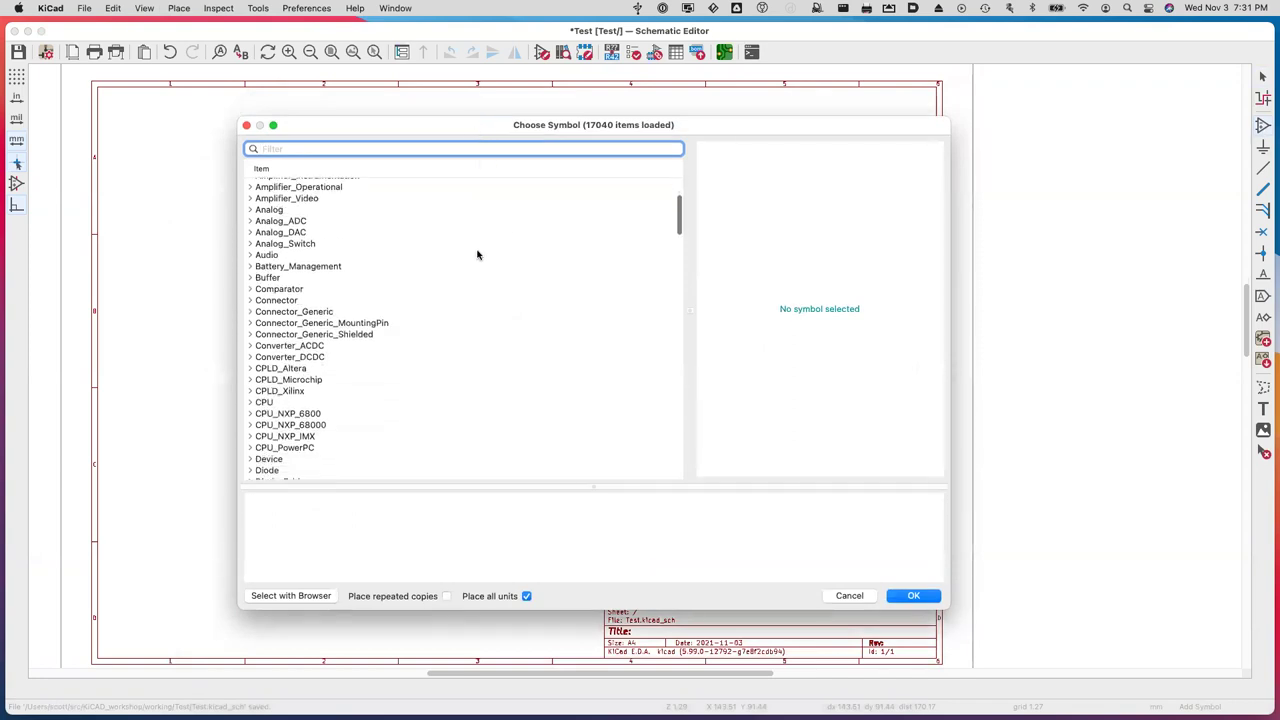
{"action": "scroll", "coordinate": [477, 255], "scroll_direction": "down", "scroll_amount": 20}
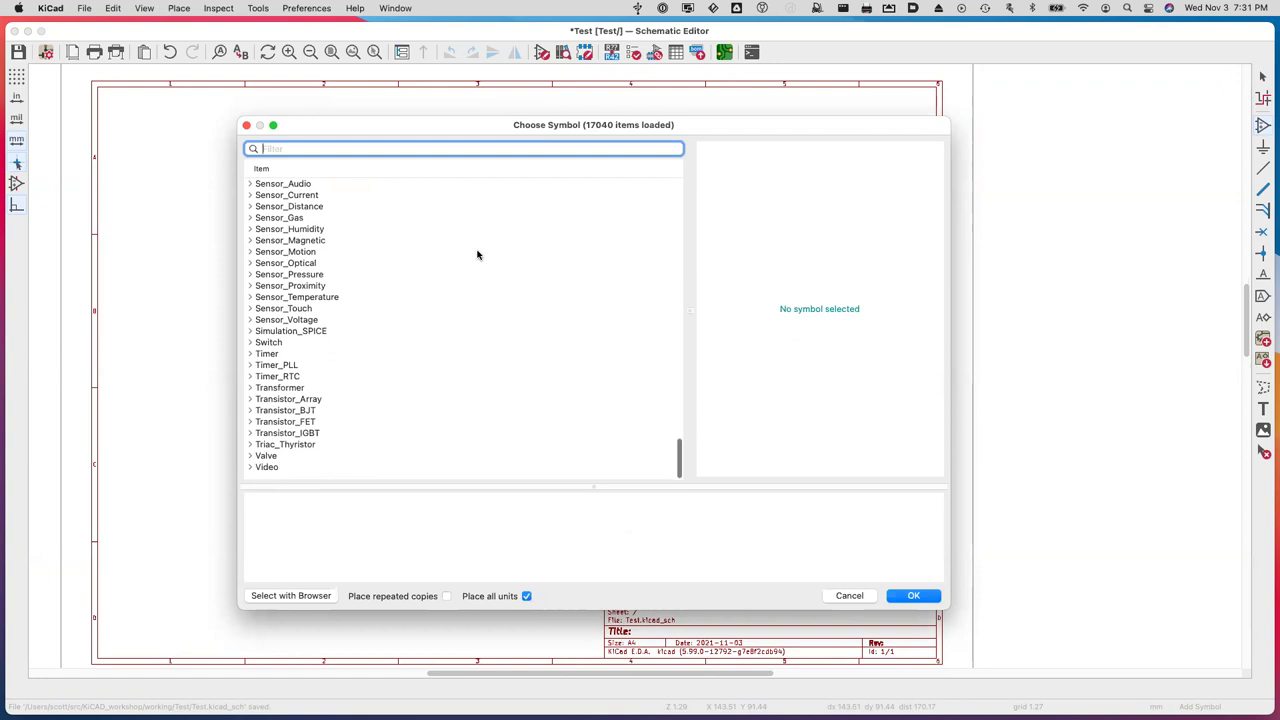
{"action": "scroll", "coordinate": [477, 255], "scroll_direction": "up", "scroll_amount": 20}
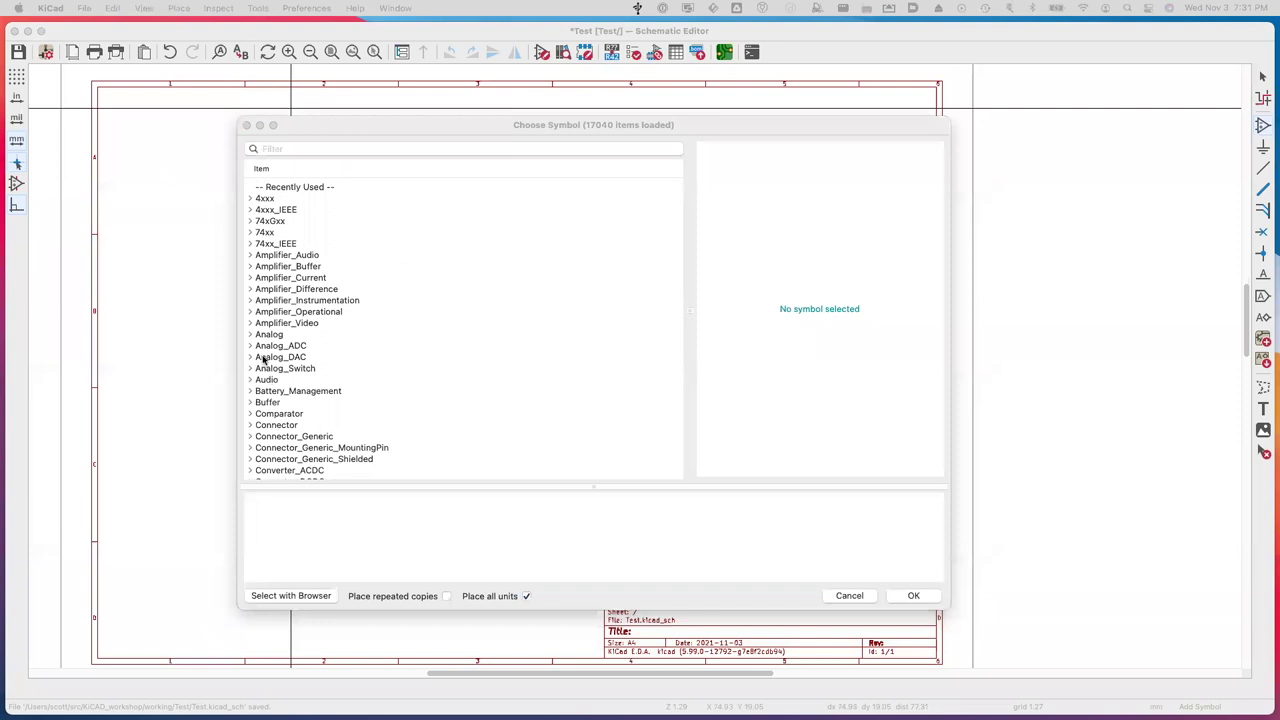
{"action": "scroll", "coordinate": [444, 396], "scroll_direction": "down", "scroll_amount": 3}
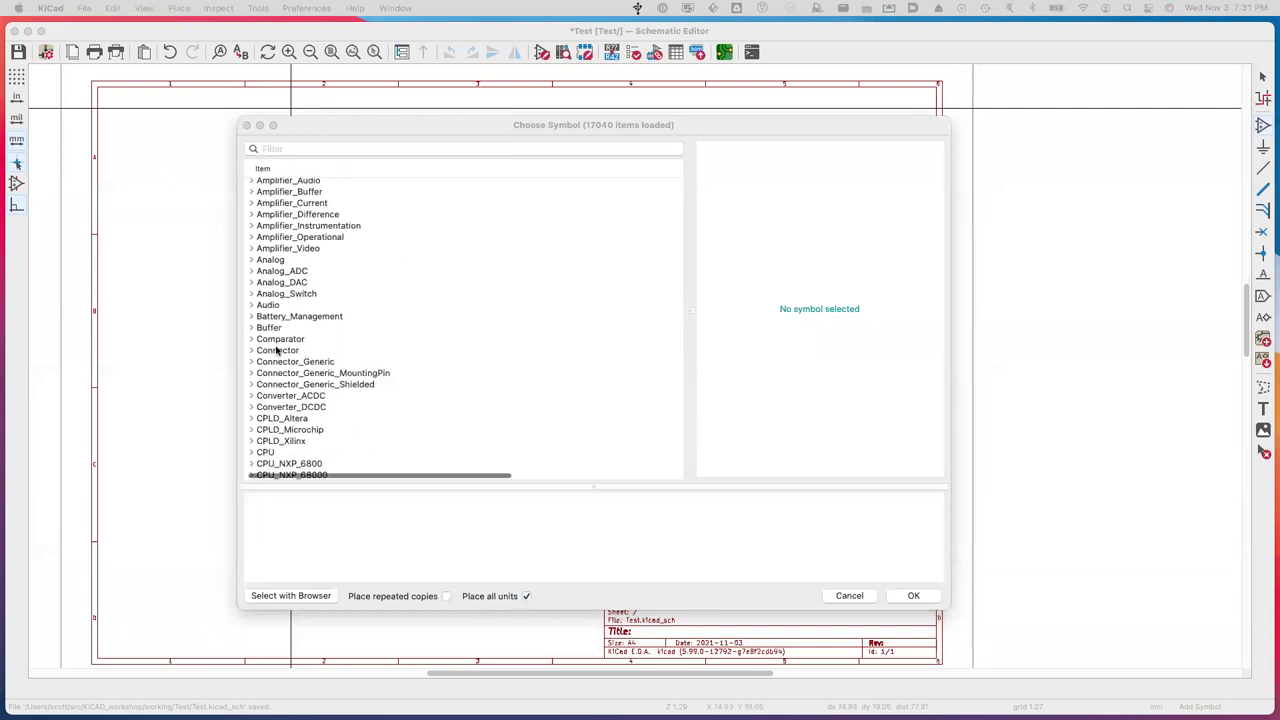
{"action": "left_click", "coordinate": [252, 339]}
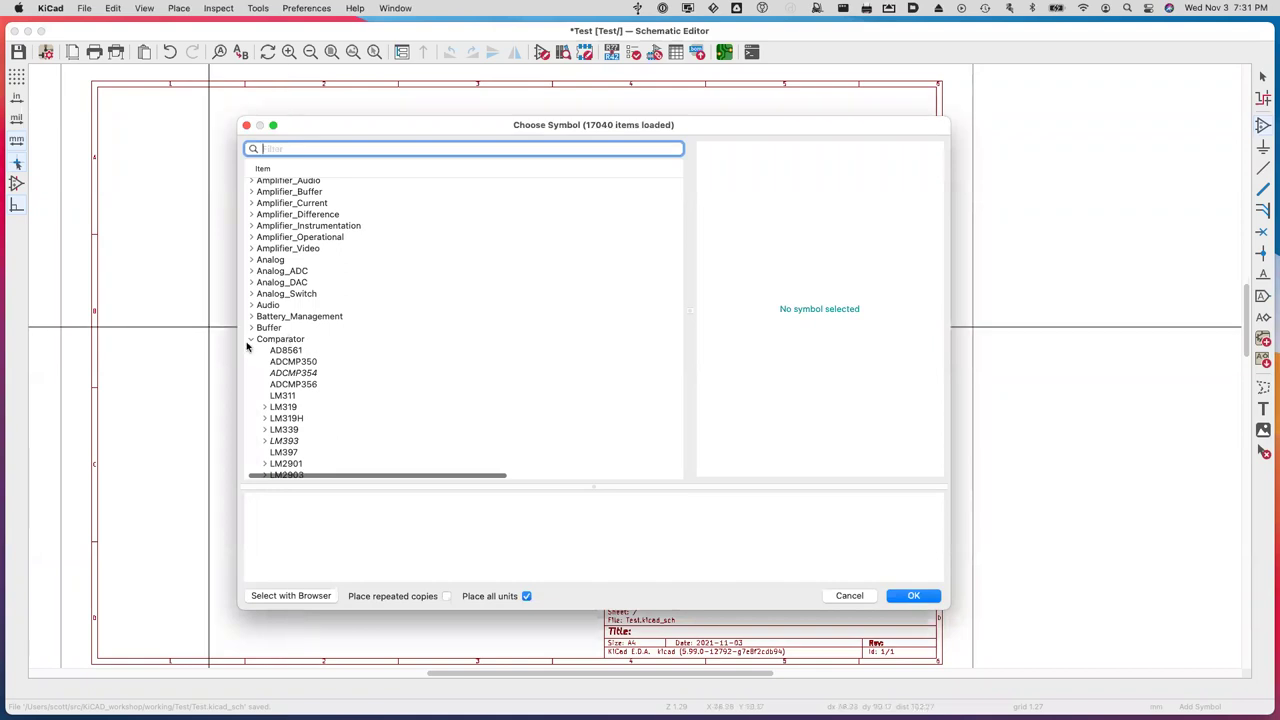
{"action": "left_click", "coordinate": [251, 340]}
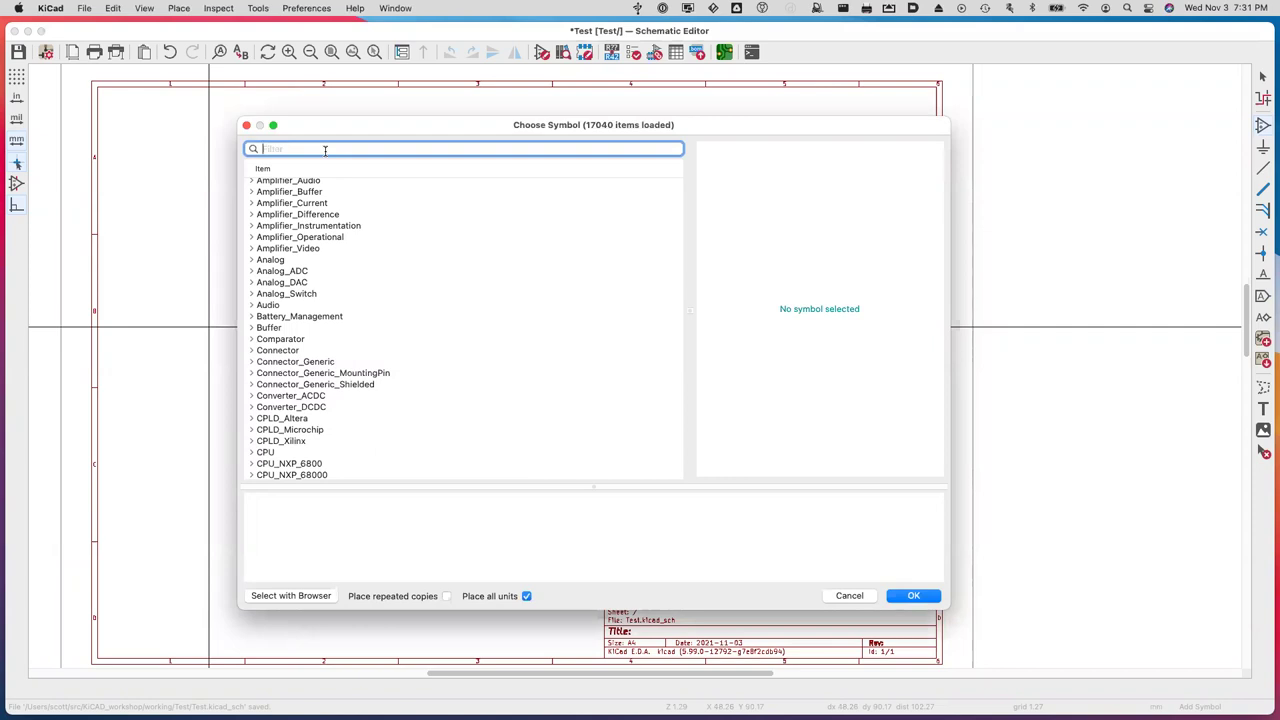
Find the HT75xx-1-SOT89 regulator by filtering for ht75 and place it slightly left of the sheet's centre.
{"action": "type", "text": "ht"}
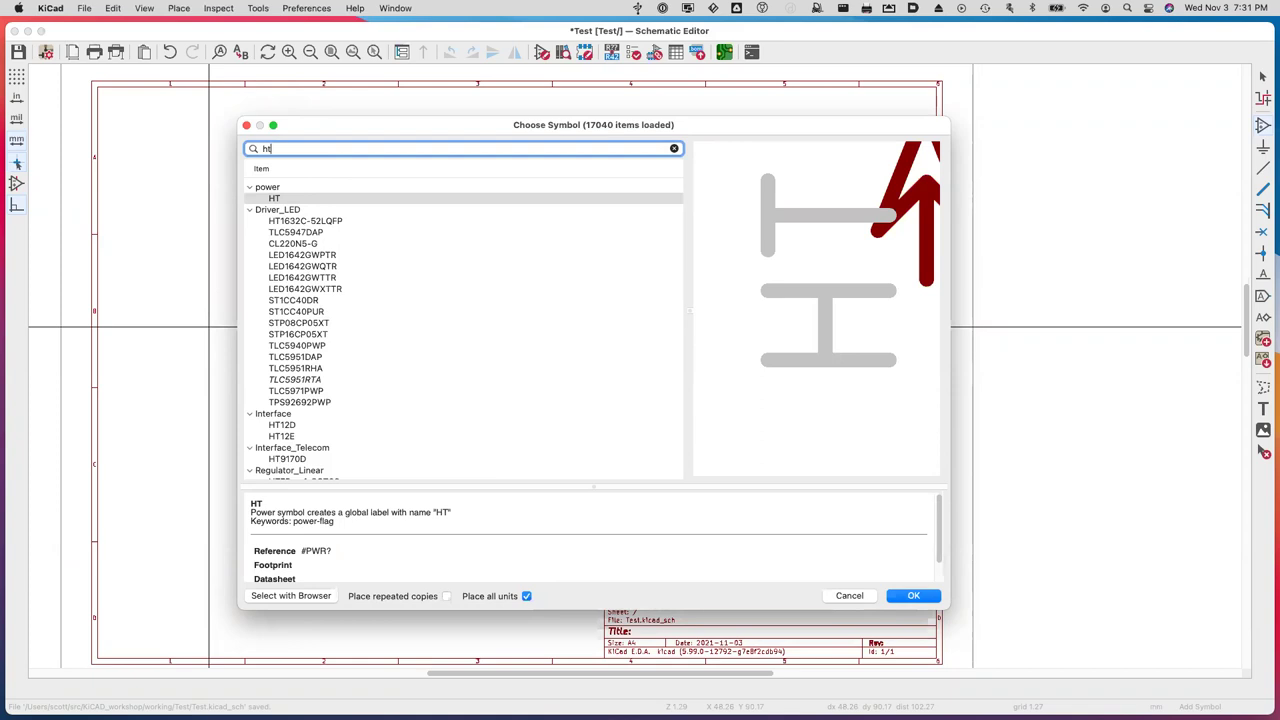
{"action": "type", "text": "75"}
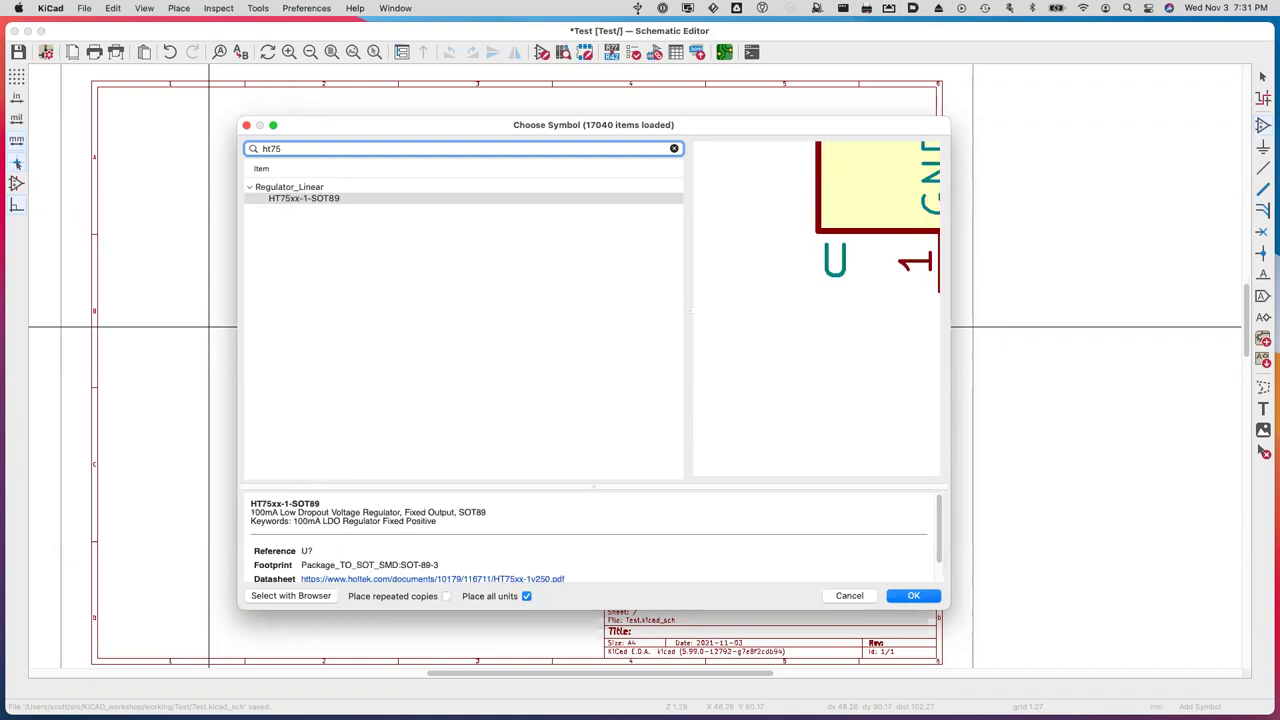
{"action": "double_click", "coordinate": [360, 199]}
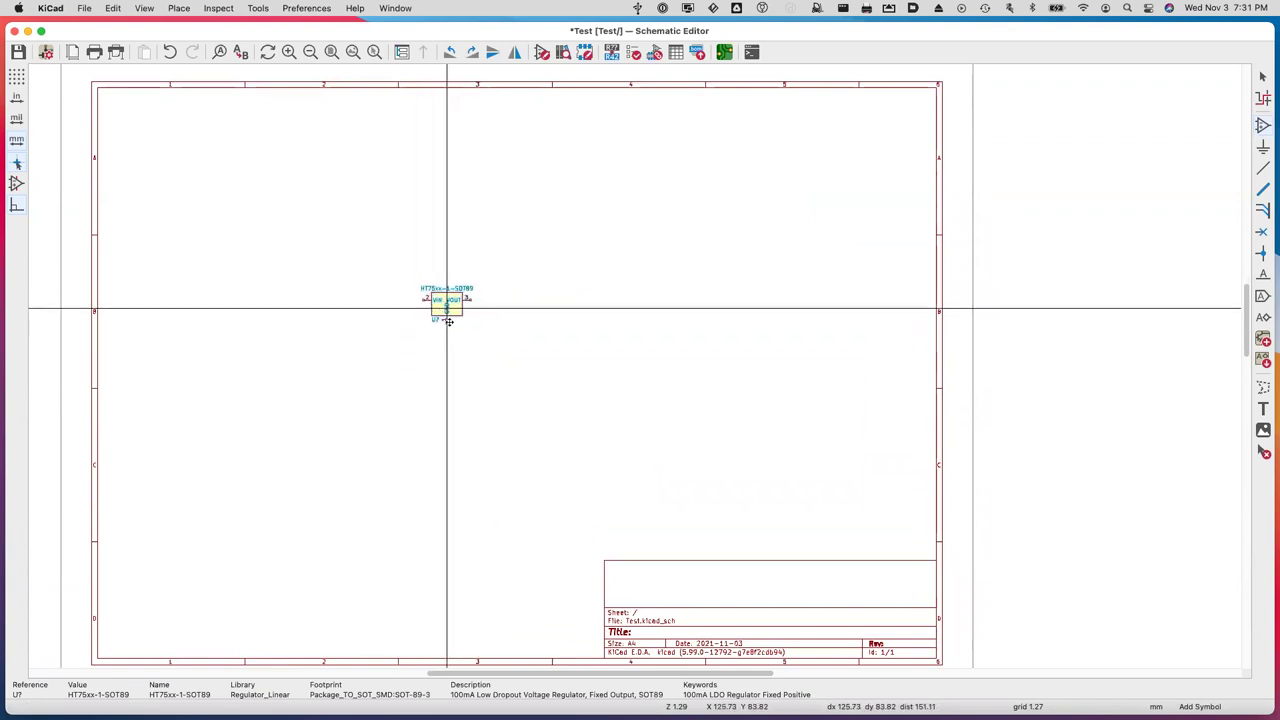
{"action": "left_click", "coordinate": [450, 322]}
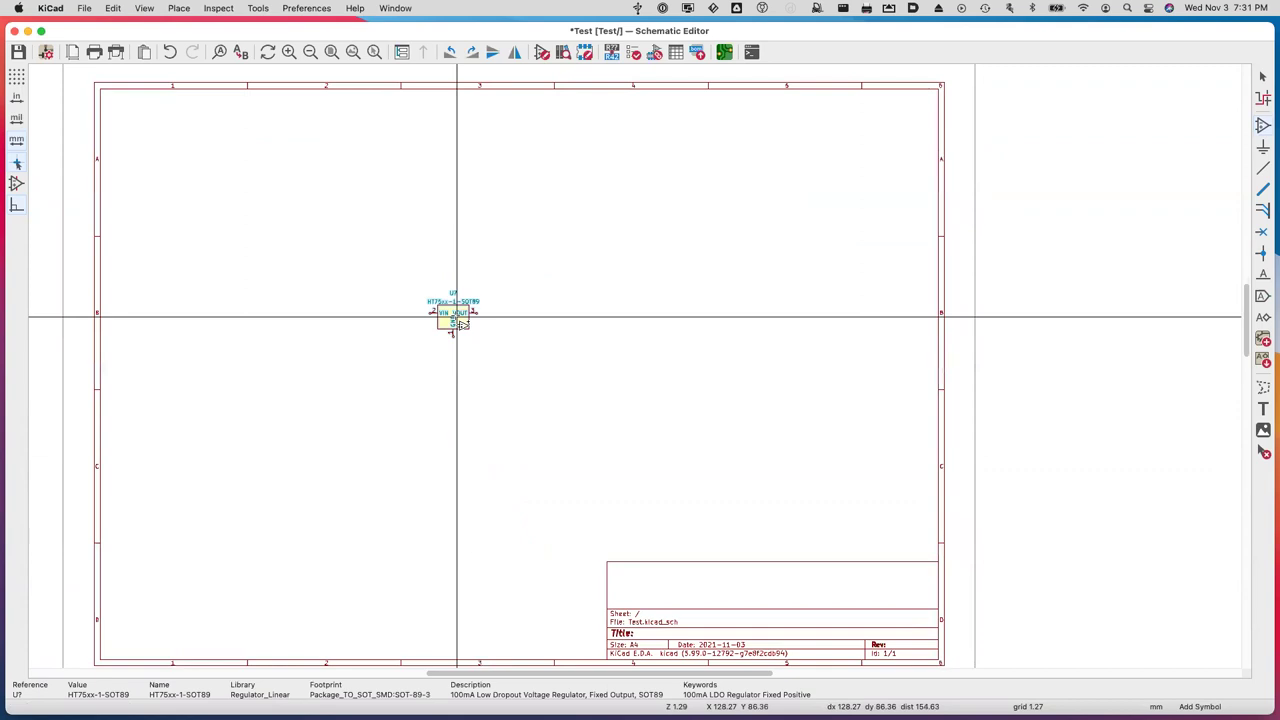
Find the C_Small capacitor by filtering for c_sm and place it beside the regulator's VOUT pin at about X 143.51, Y 87.63 mm.
{"action": "scroll", "coordinate": [460, 324], "scroll_direction": "up", "scroll_amount": 5}
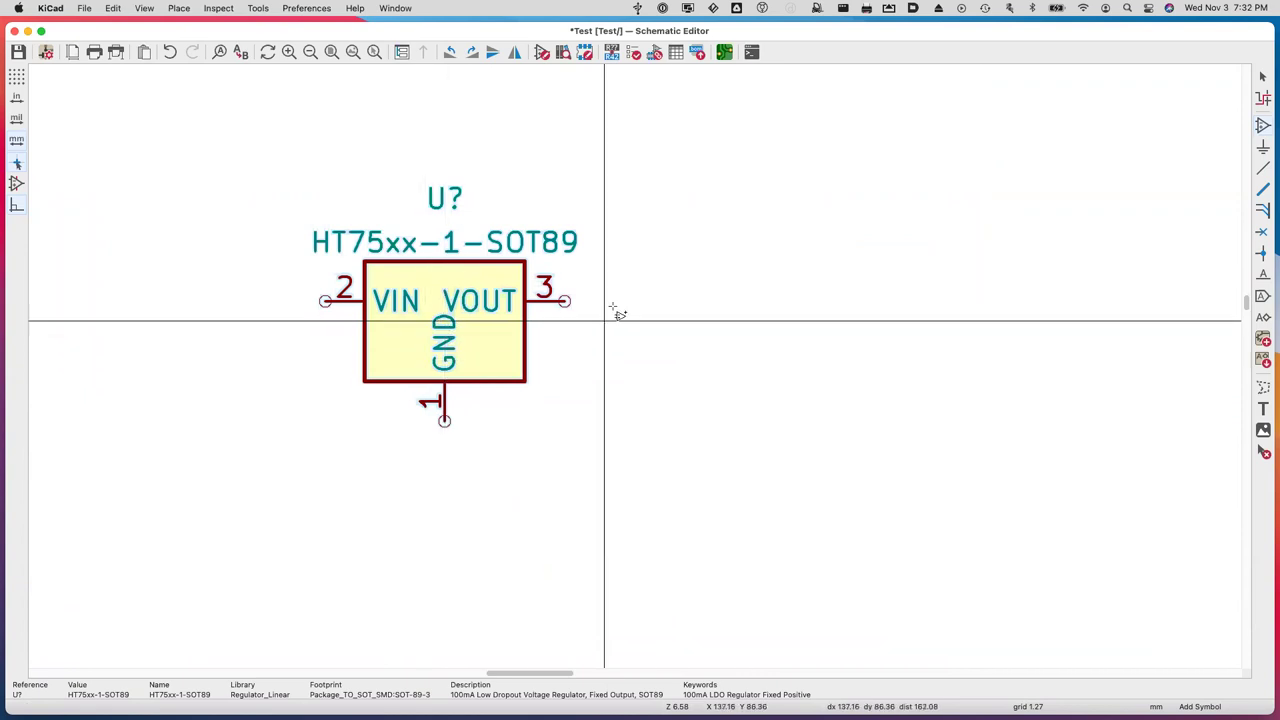
{"action": "left_click", "coordinate": [674, 313]}
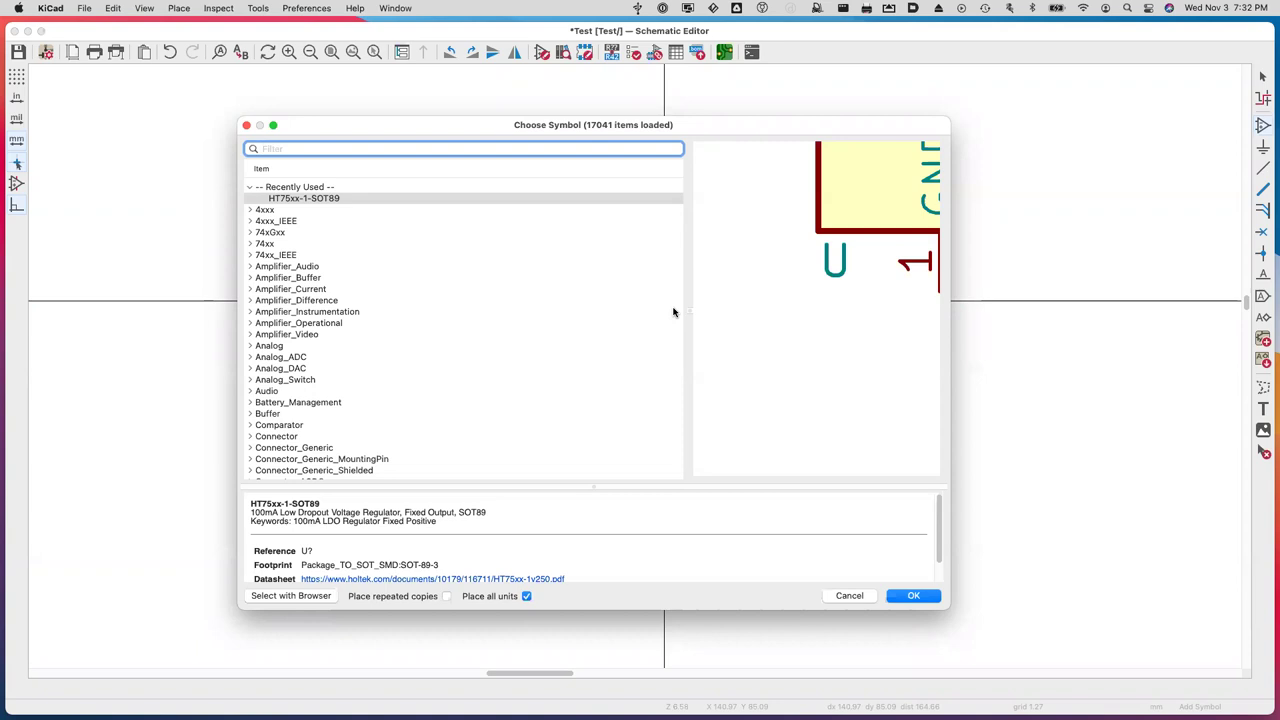
{"action": "type", "text": "c_sm"}
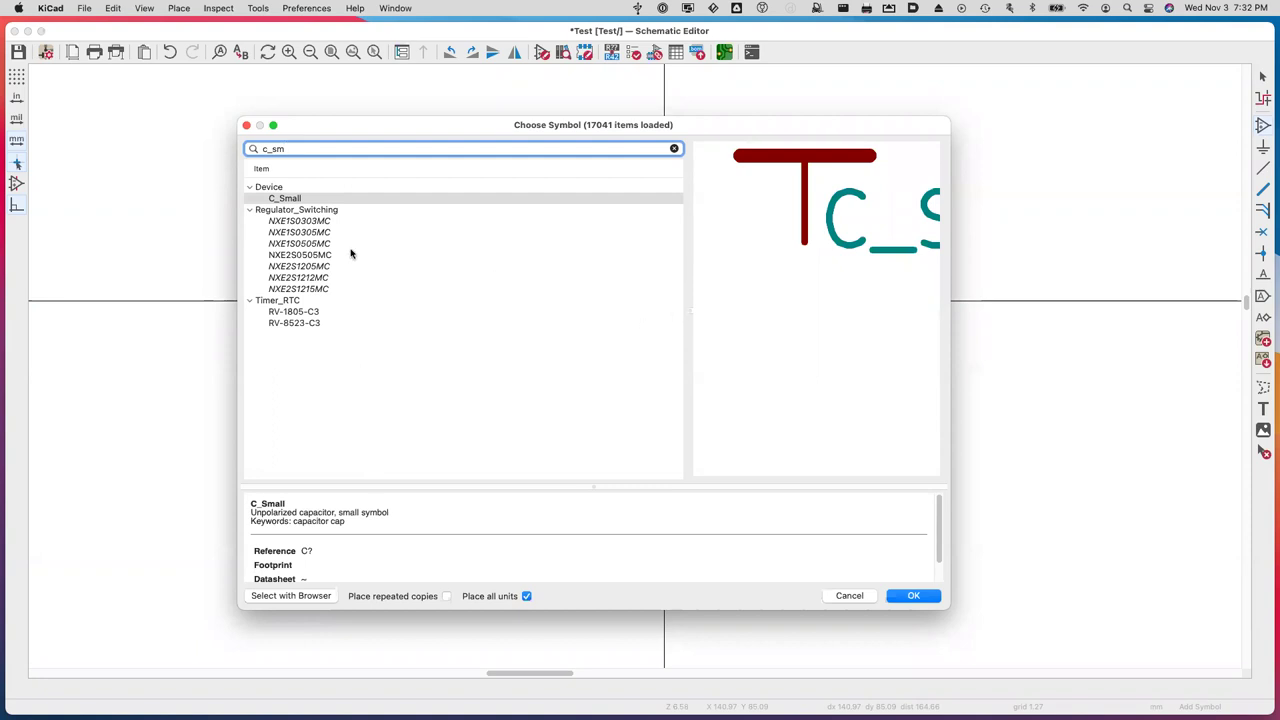
{"action": "double_click", "coordinate": [300, 200]}
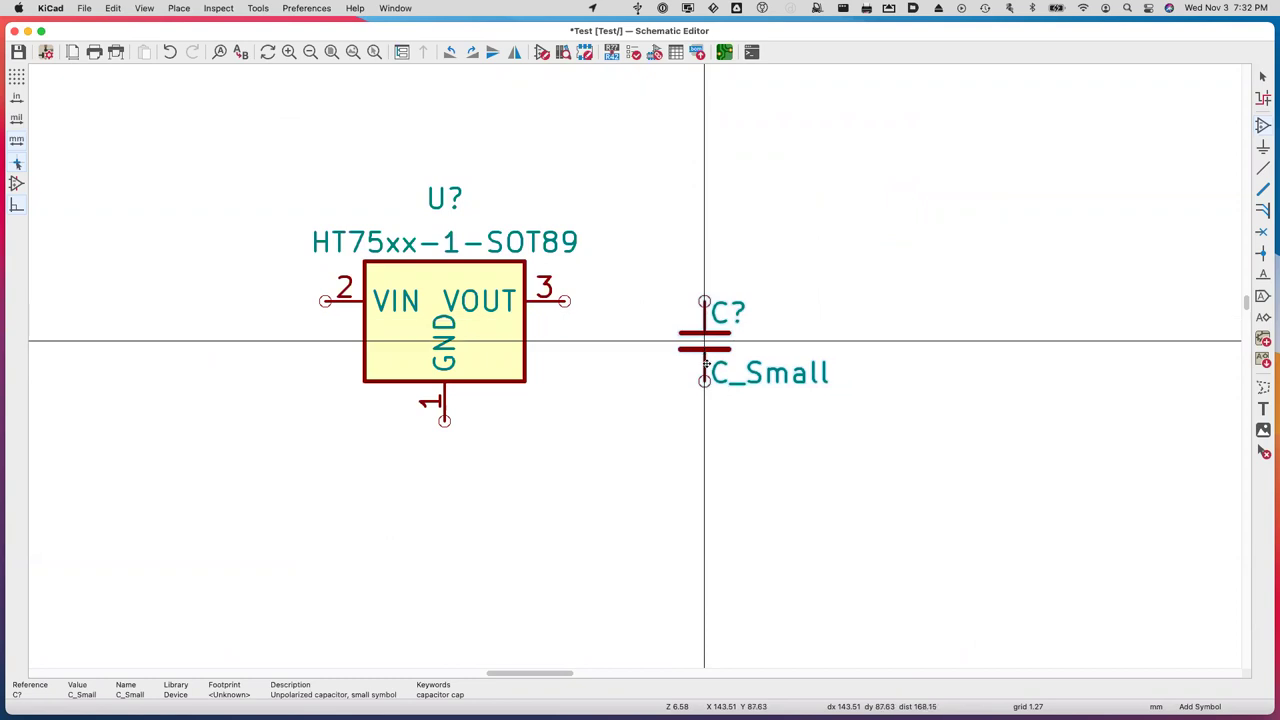
{"action": "left_click", "coordinate": [705, 342]}
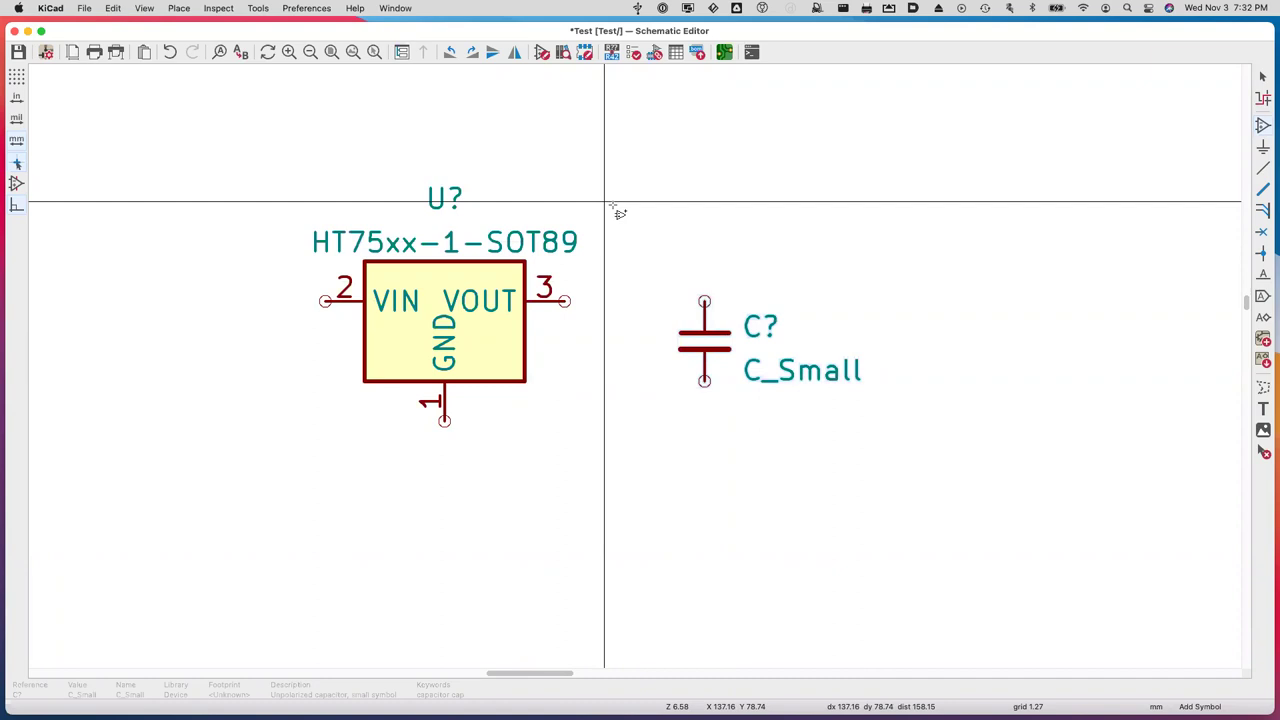
{"action": "scroll", "coordinate": [614, 206], "scroll_direction": "down", "scroll_amount": 2}
{"action": "scroll", "coordinate": [620, 271], "scroll_direction": "up", "scroll_amount": 3}
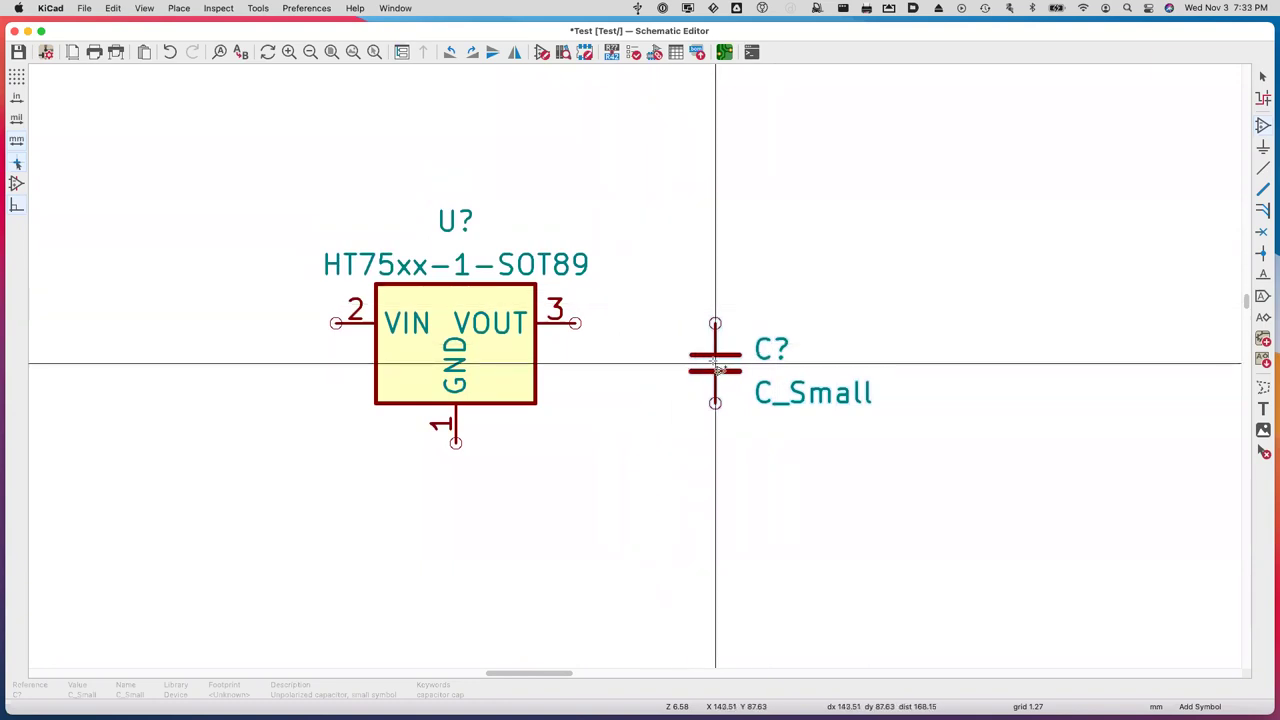
{"action": "left_click", "coordinate": [715, 368]}
{"action": "type", "text": "m"}
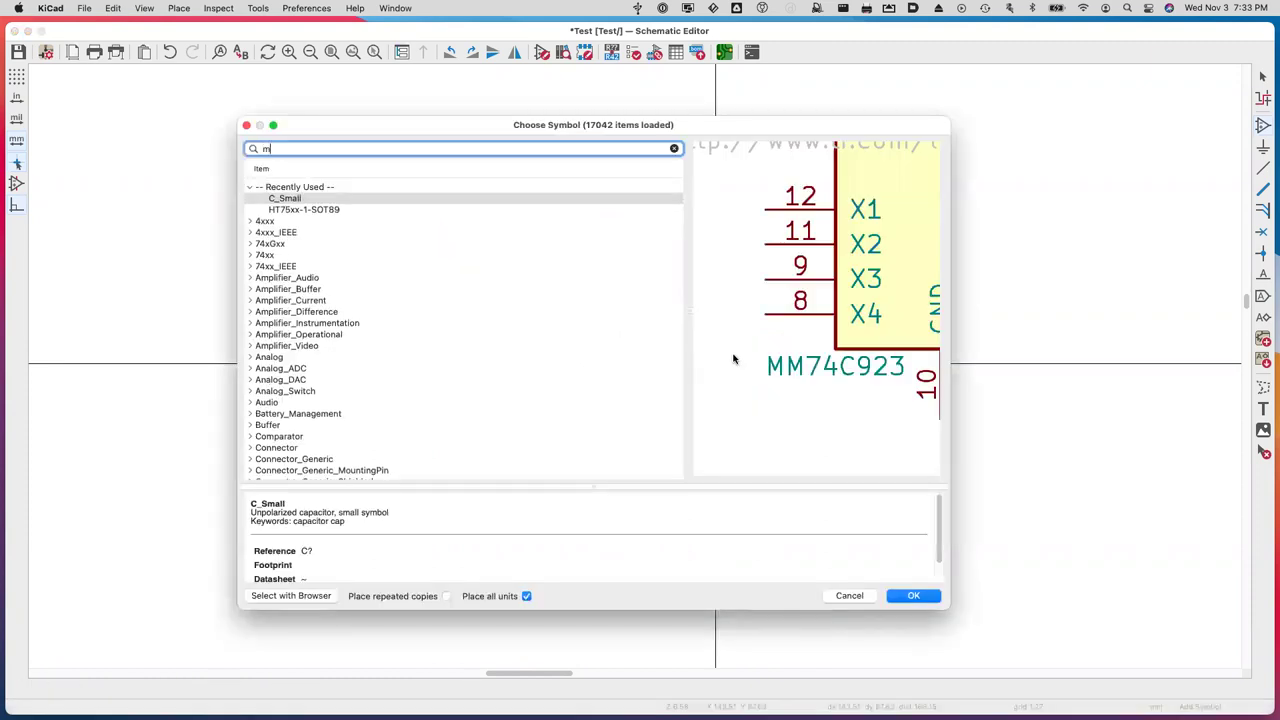
{"action": "left_click", "coordinate": [850, 596]}
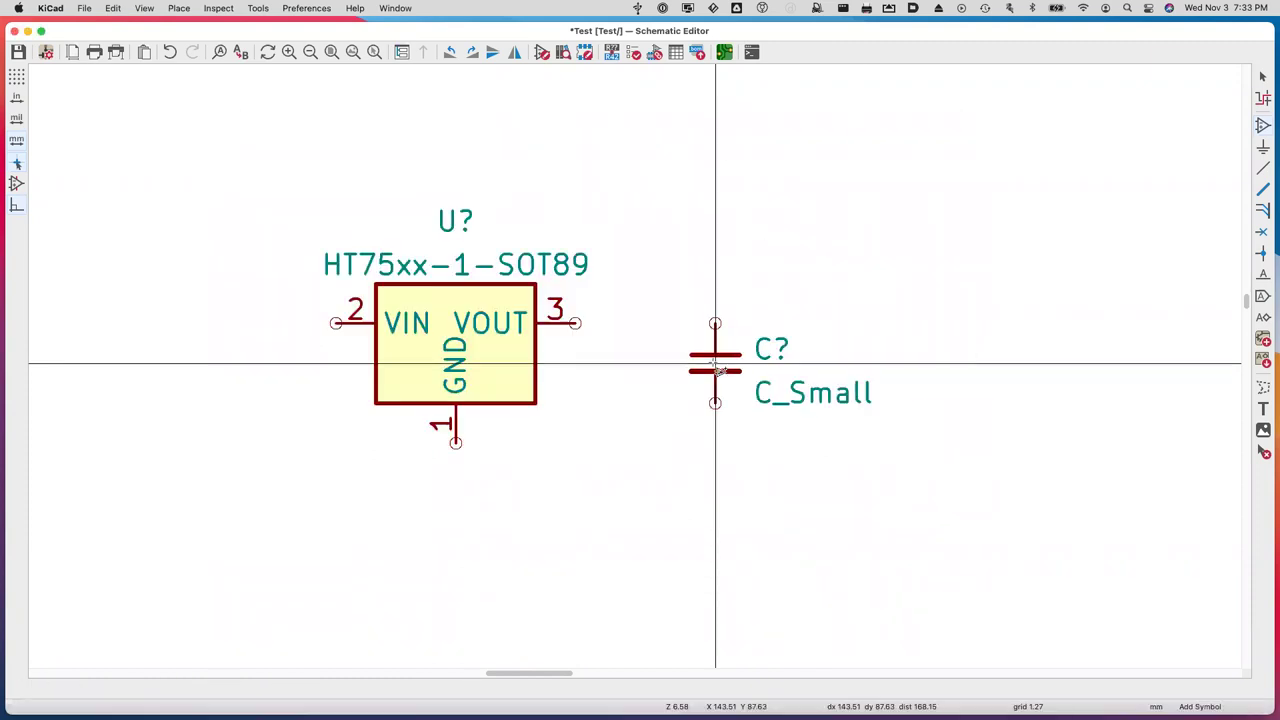
Stop adding symbols and move the C_Small capacitor to about X 143.51, Y 90.17 mm, rotating it repeatedly and leaving it vertical.
{"action": "key", "text": "Escape"}
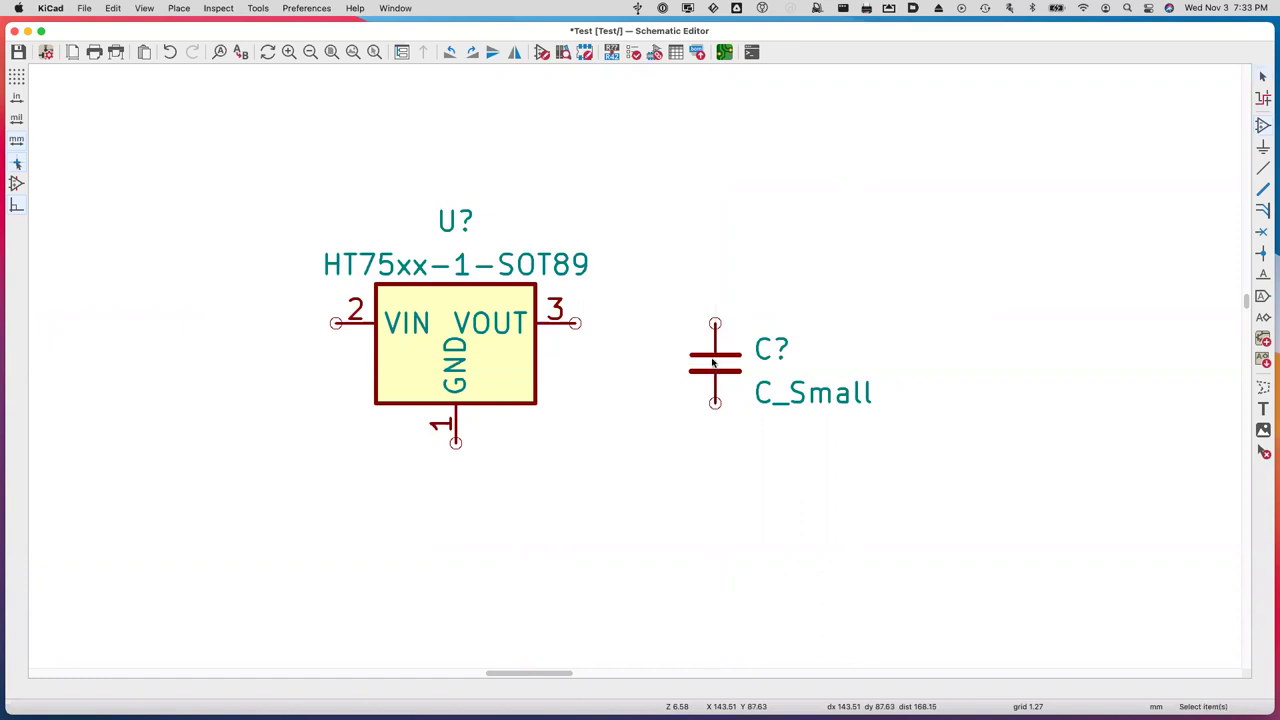
{"action": "key", "text": "m"}
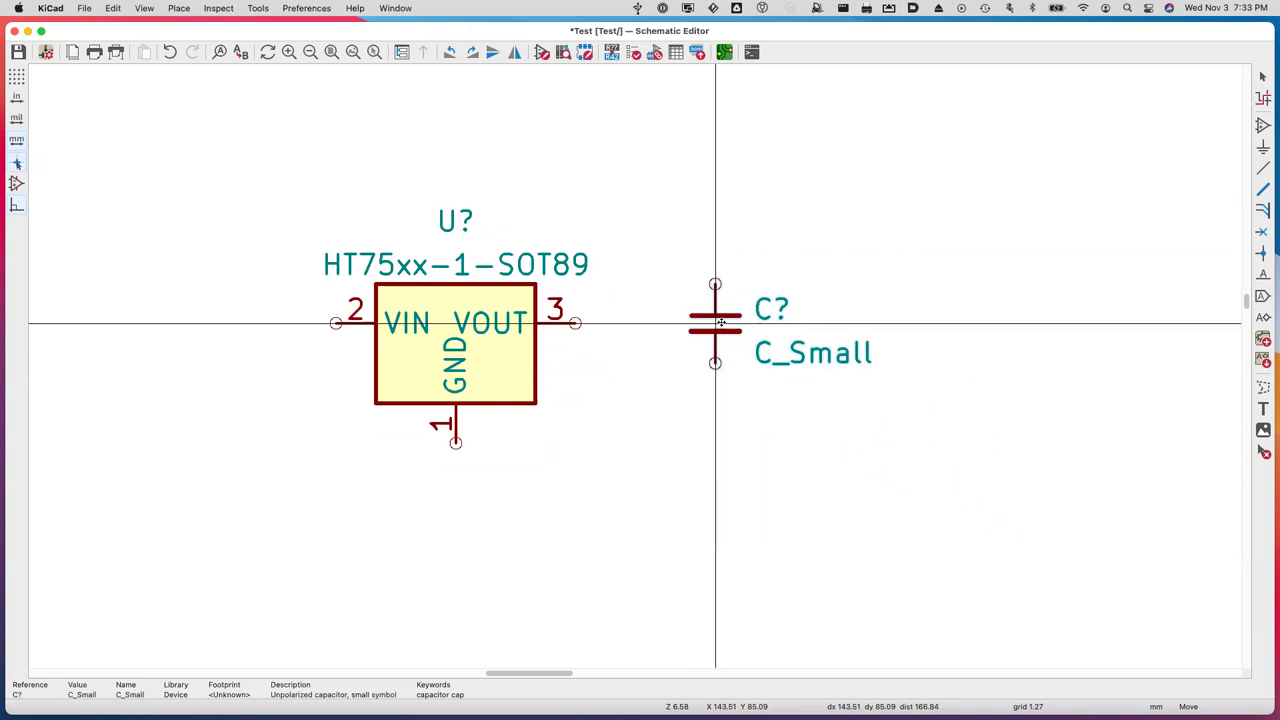
{"action": "key", "text": "r"}
{"action": "key", "text": "r"}
{"action": "key", "text": "r"}
{"action": "key", "text": "r"}
{"action": "key", "text": "r"}
{"action": "key", "text": "r"}
{"action": "key", "text": "r"}
{"action": "key", "text": "r"}
{"action": "key", "text": "r"}
{"action": "key", "text": "r"}
{"action": "key", "text": "r"}
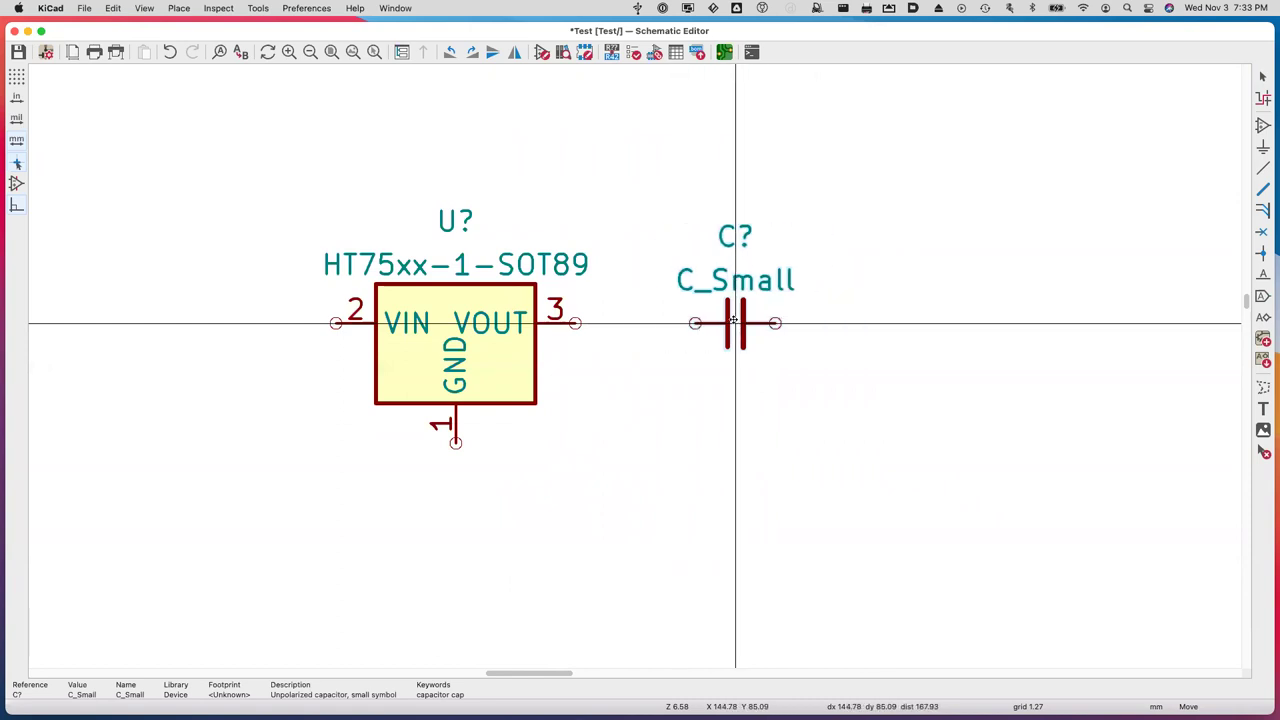
{"action": "key", "text": "r"}
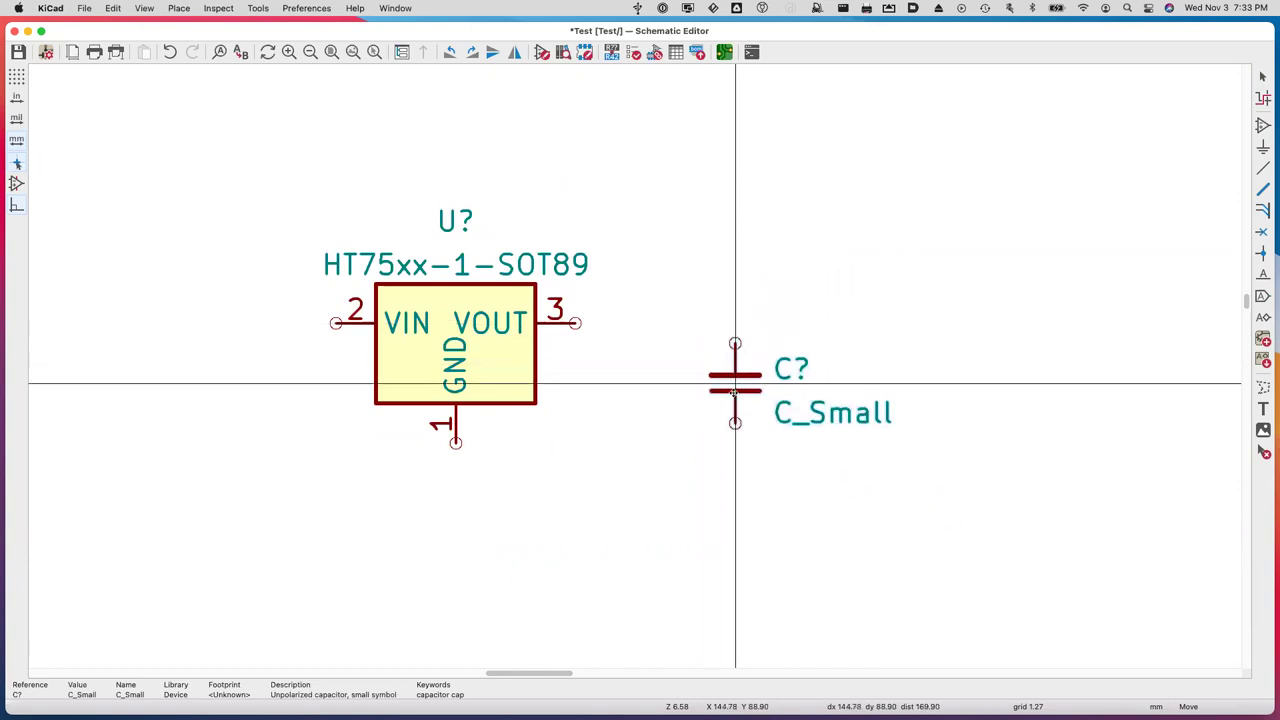
{"action": "left_click", "coordinate": [715, 402]}
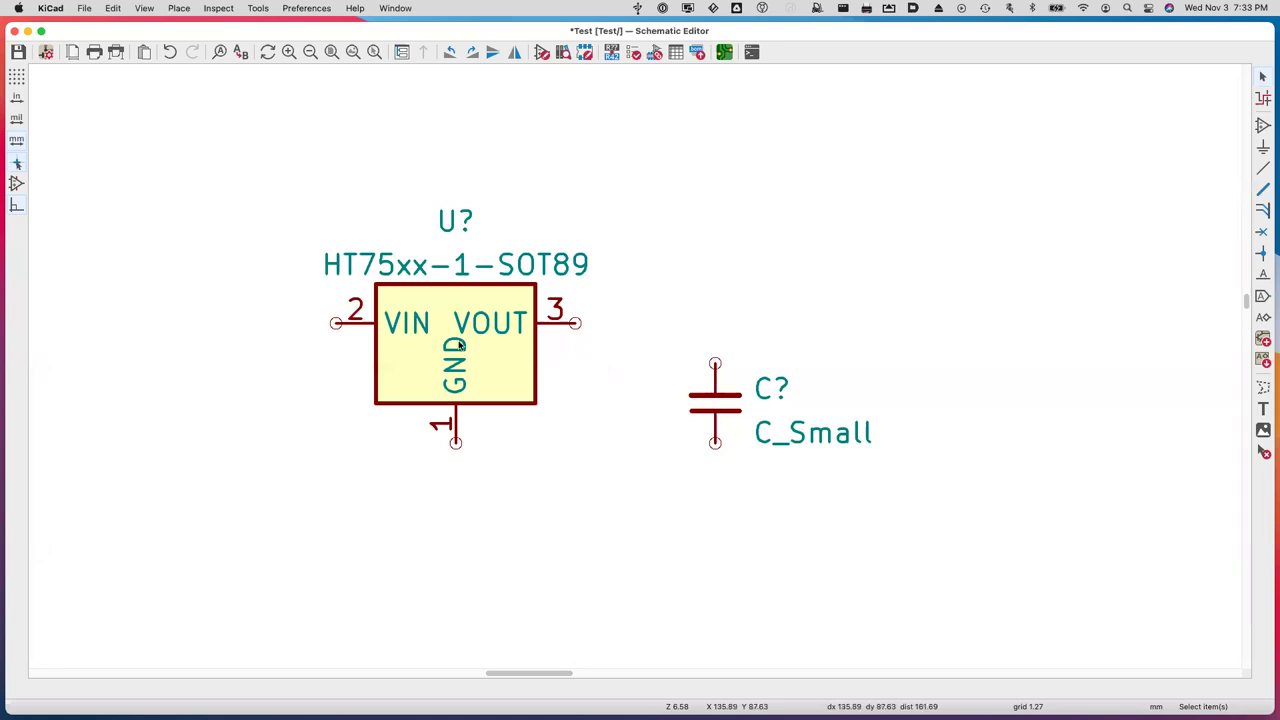
Move the C_Small capacitor slightly closer to the regulator, to about X 142.24, Y 90.17 mm.
{"action": "left_click", "coordinate": [716, 403]}
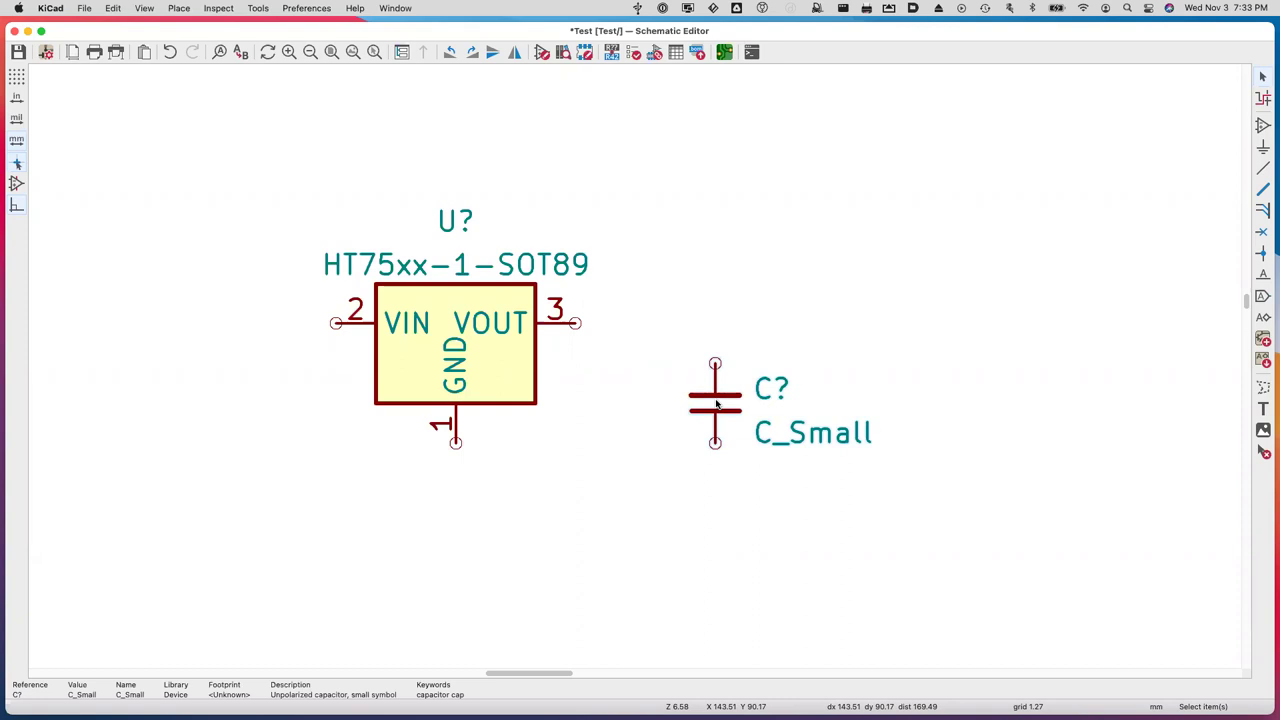
{"action": "left_click", "coordinate": [692, 322]}
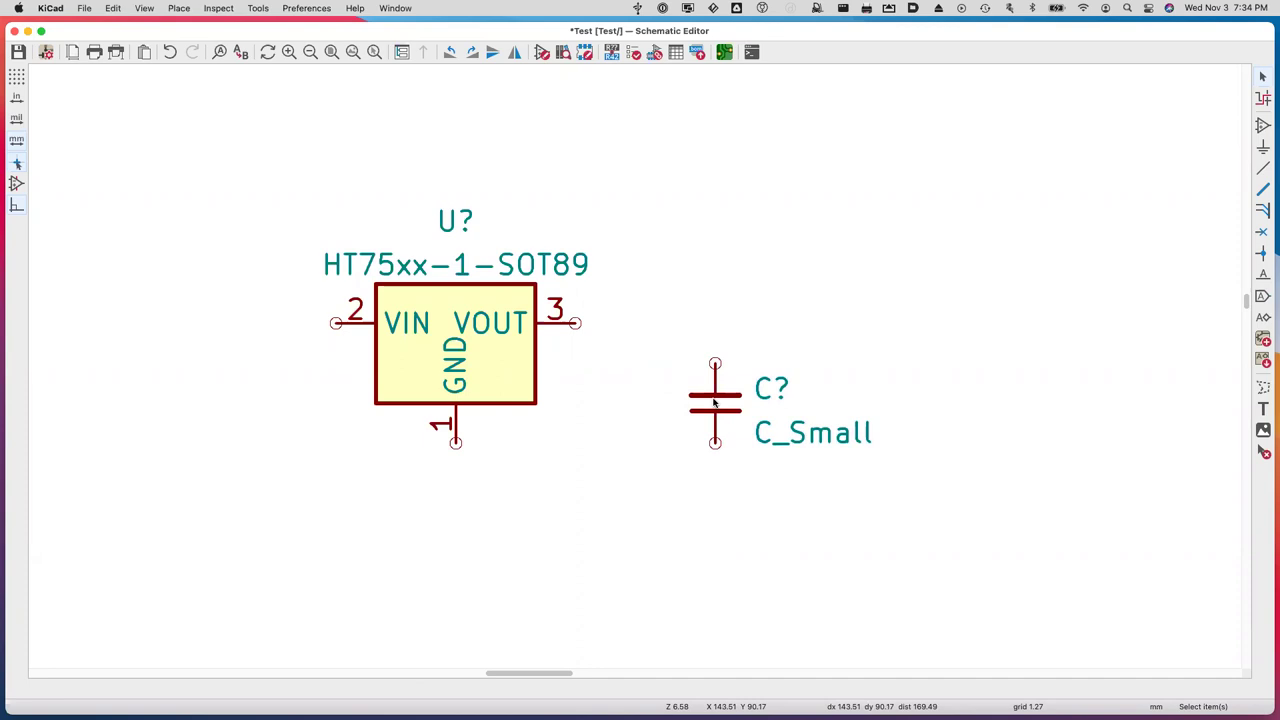
{"action": "key", "text": "m"}
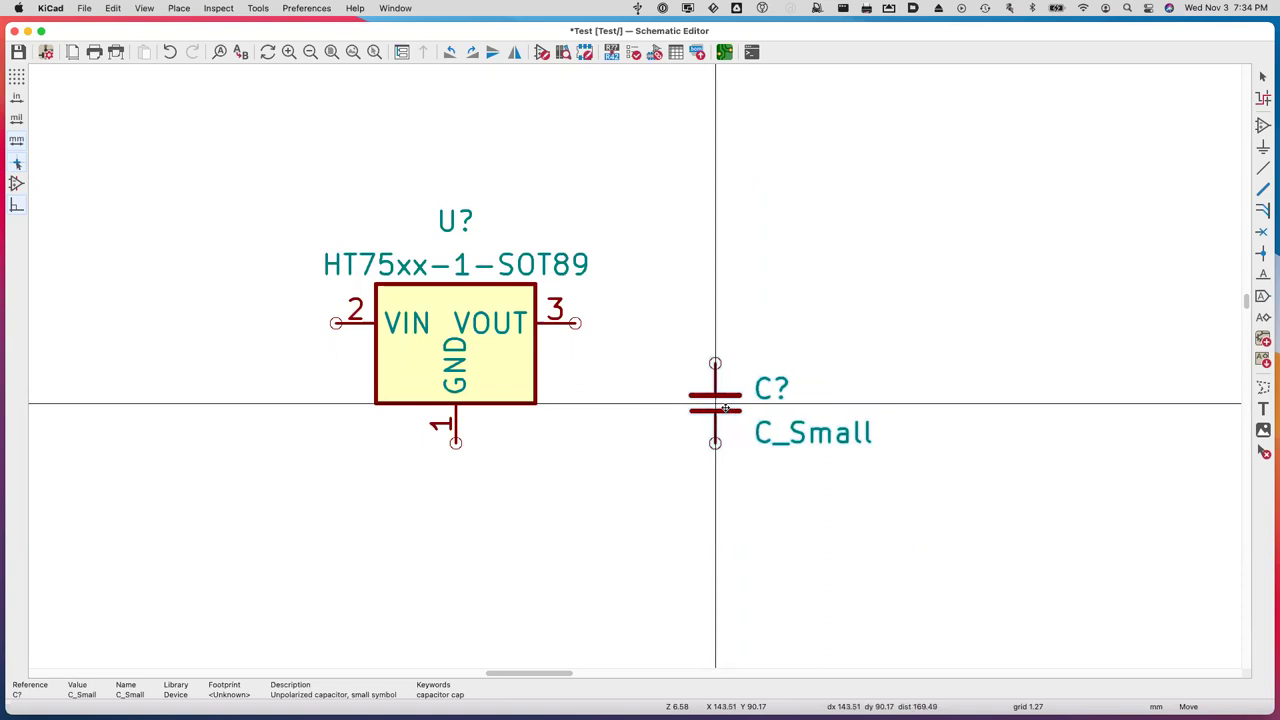
{"action": "left_click", "coordinate": [725, 408]}
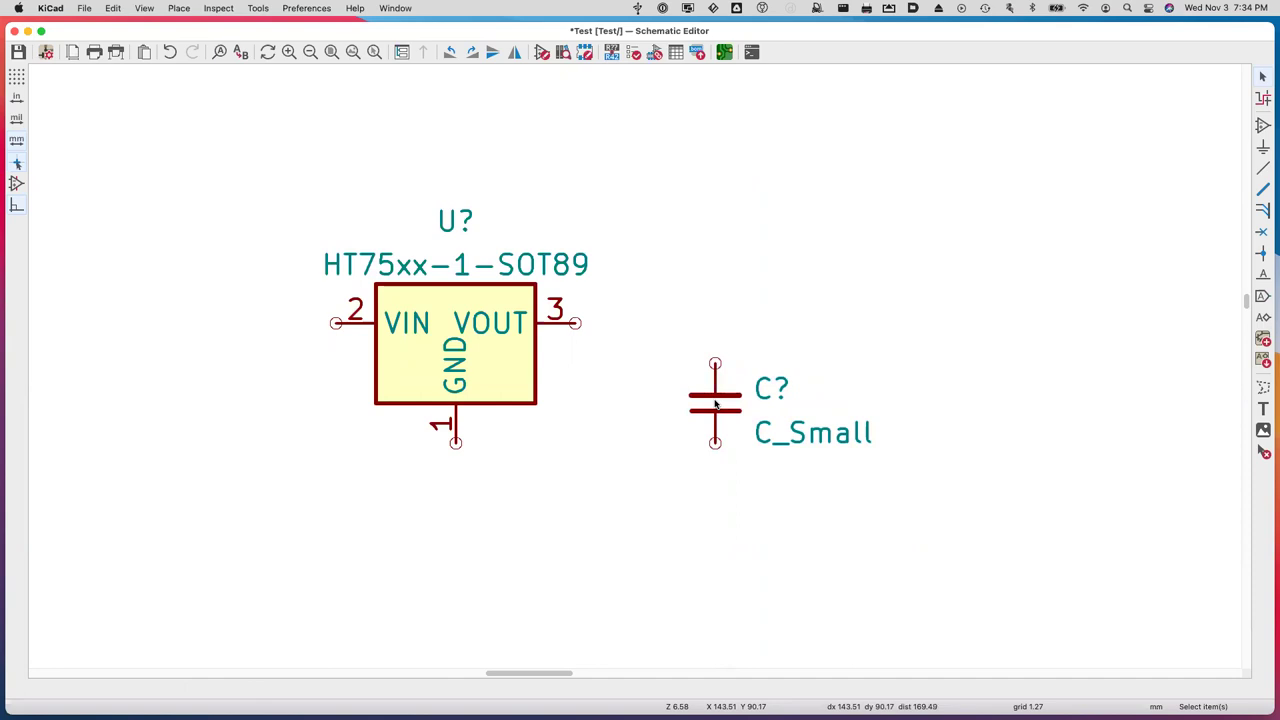
{"action": "right_click", "coordinate": [715, 403]}
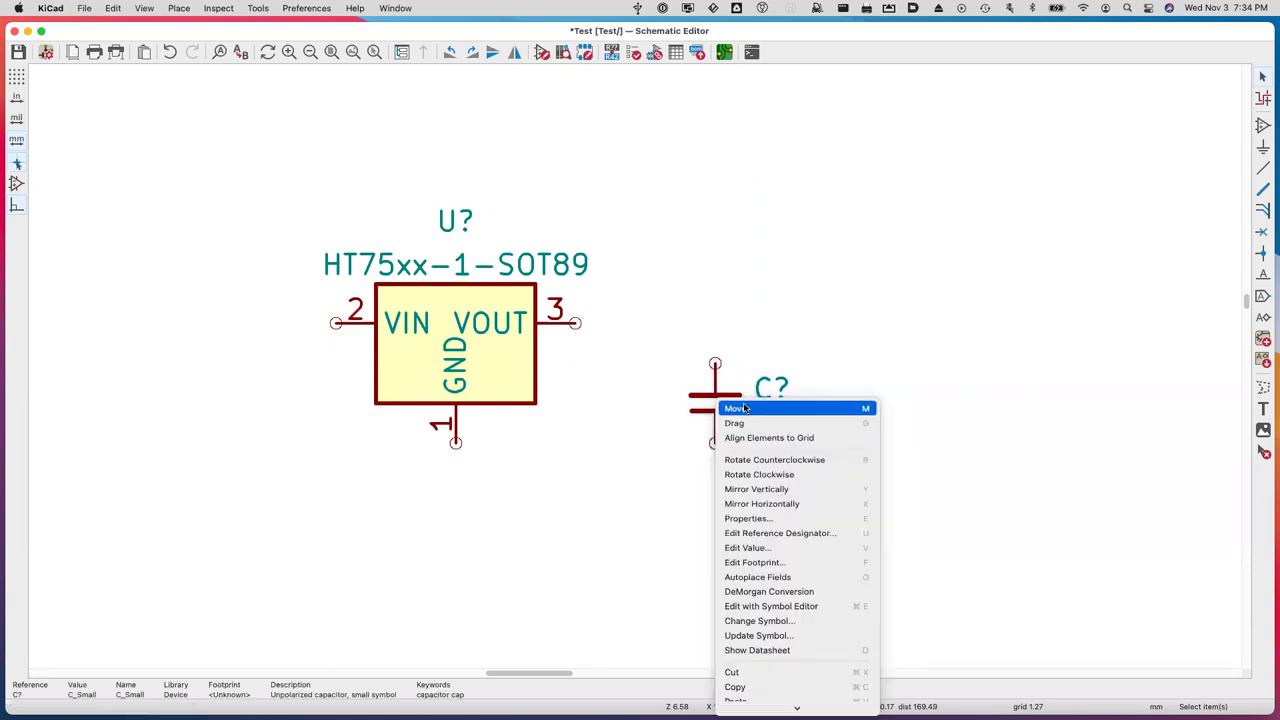
{"action": "left_click", "coordinate": [744, 408]}
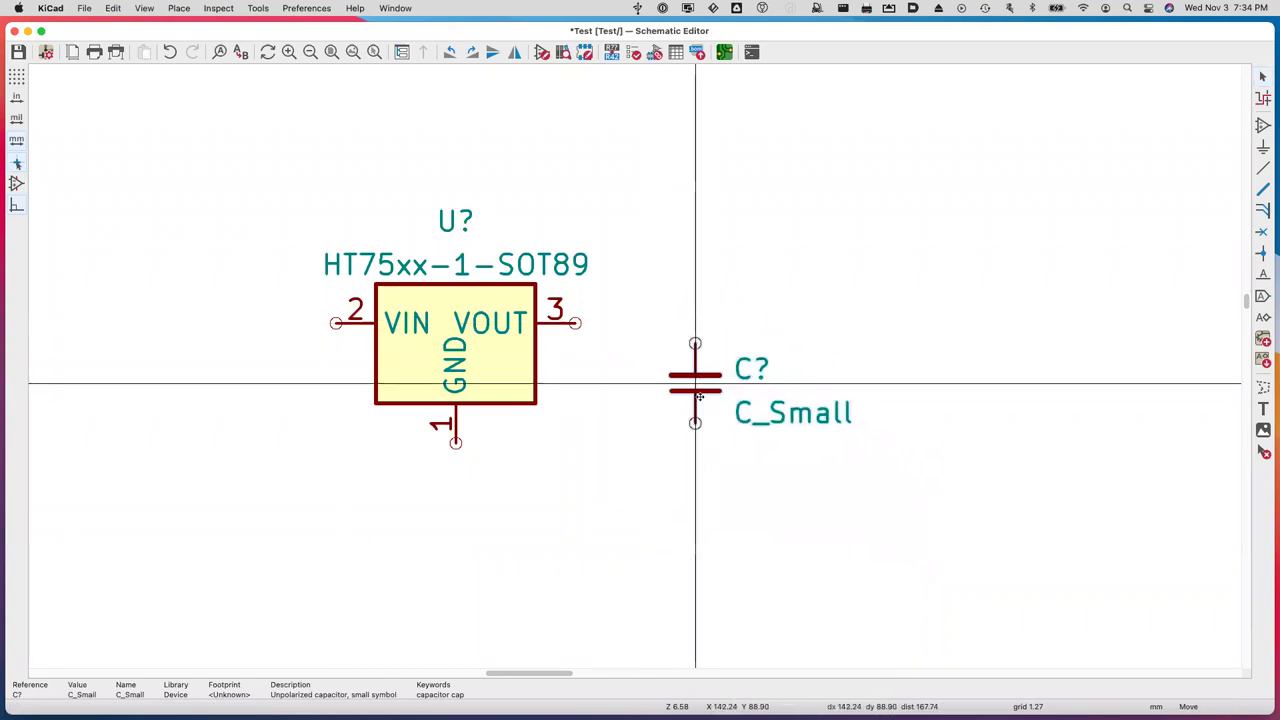
{"action": "left_click", "coordinate": [701, 396]}
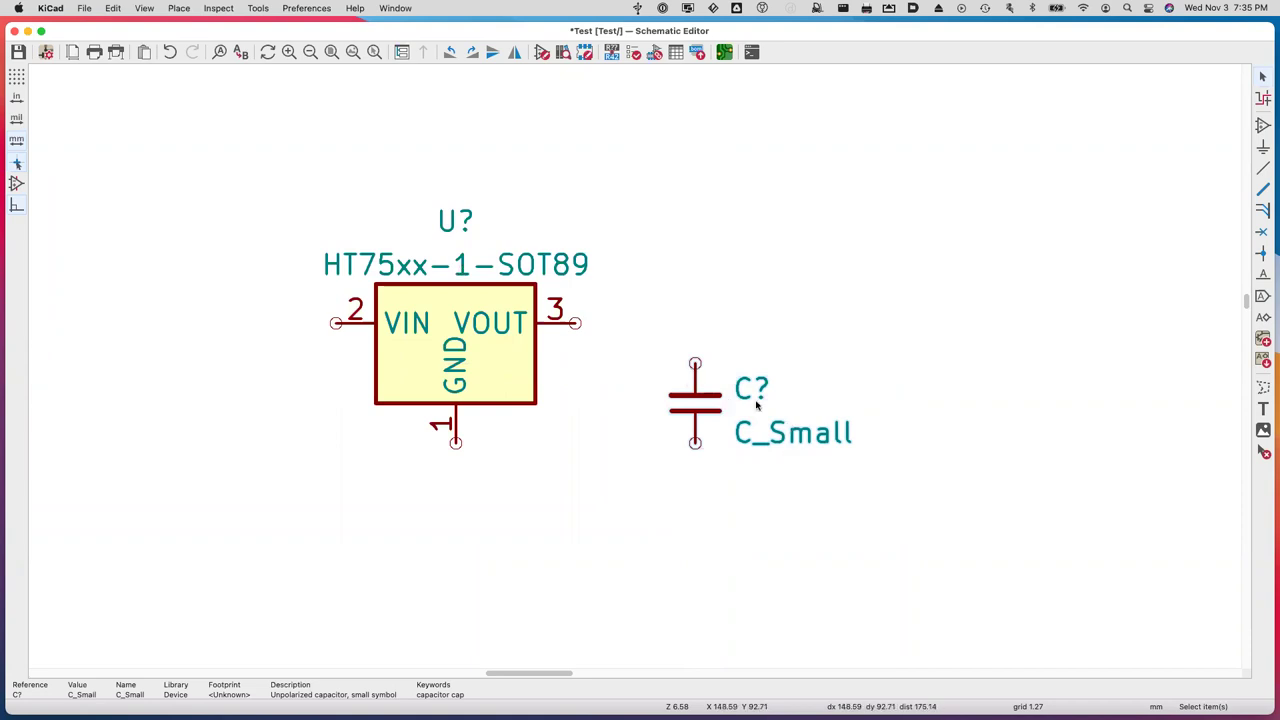
{"action": "scroll", "coordinate": [748, 397], "scroll_direction": "right", "scroll_amount": 2}
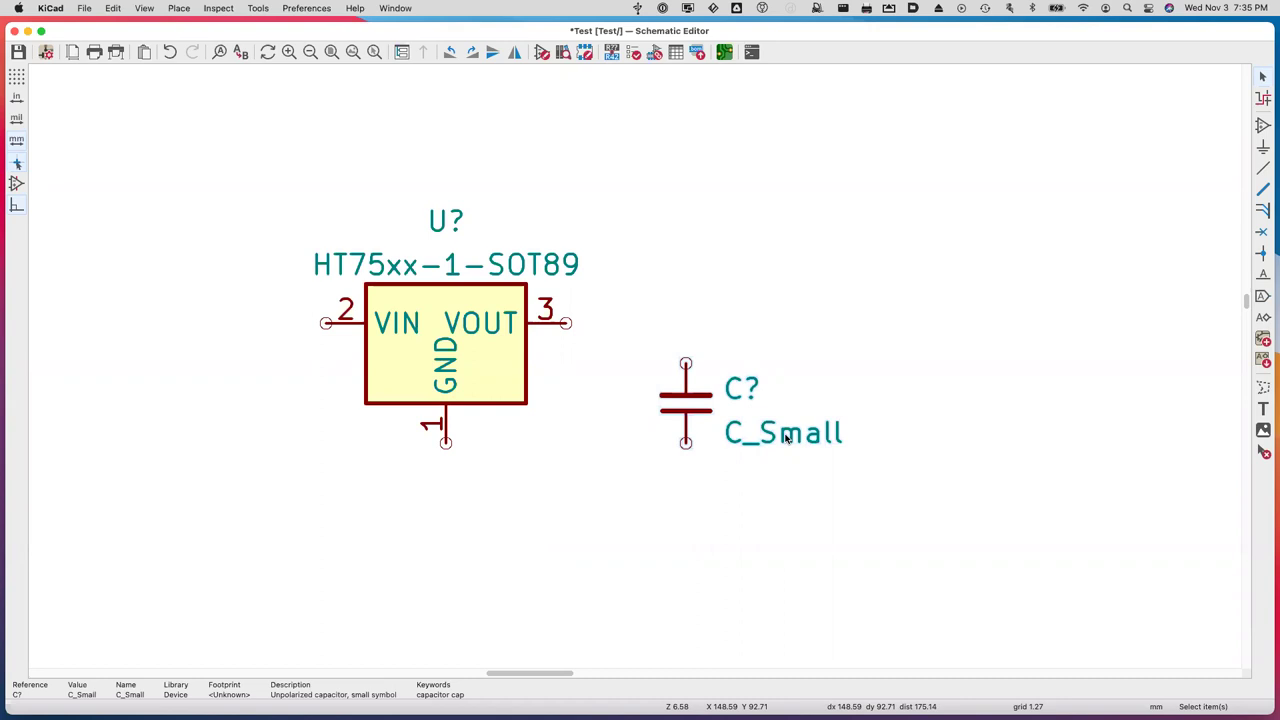
{"action": "key", "text": "e"}
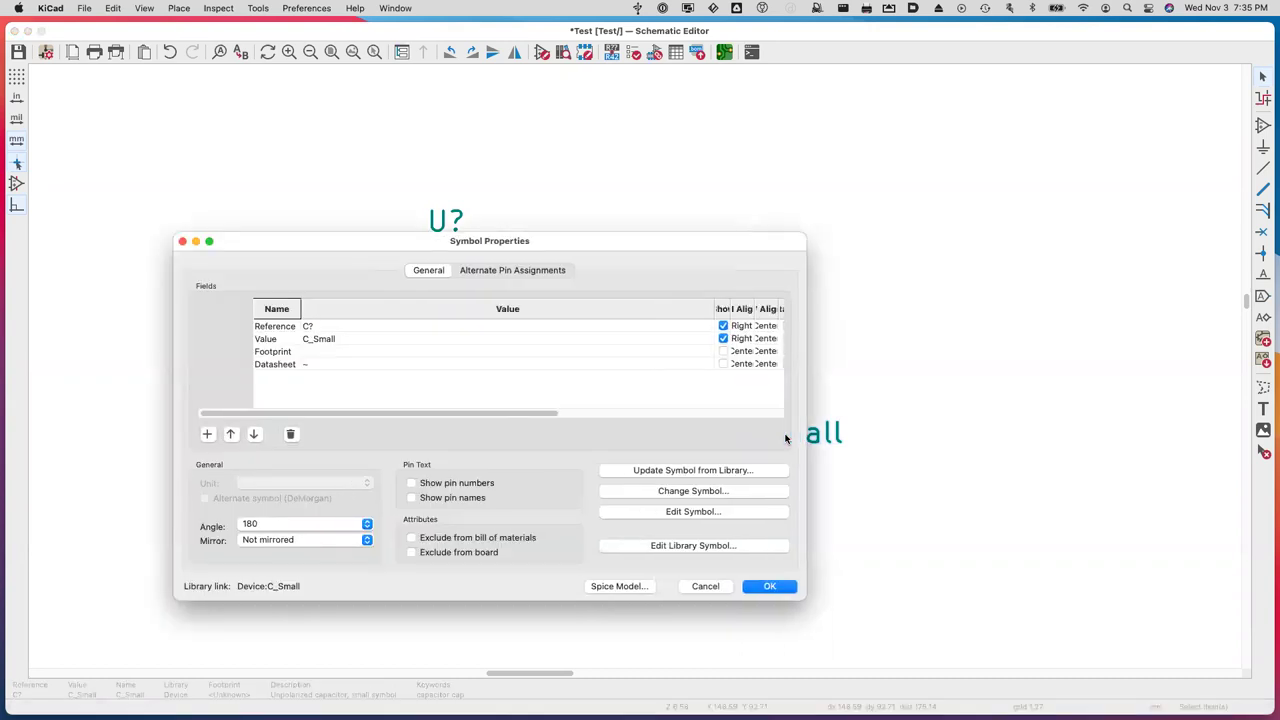
{"action": "left_click", "coordinate": [707, 590]}
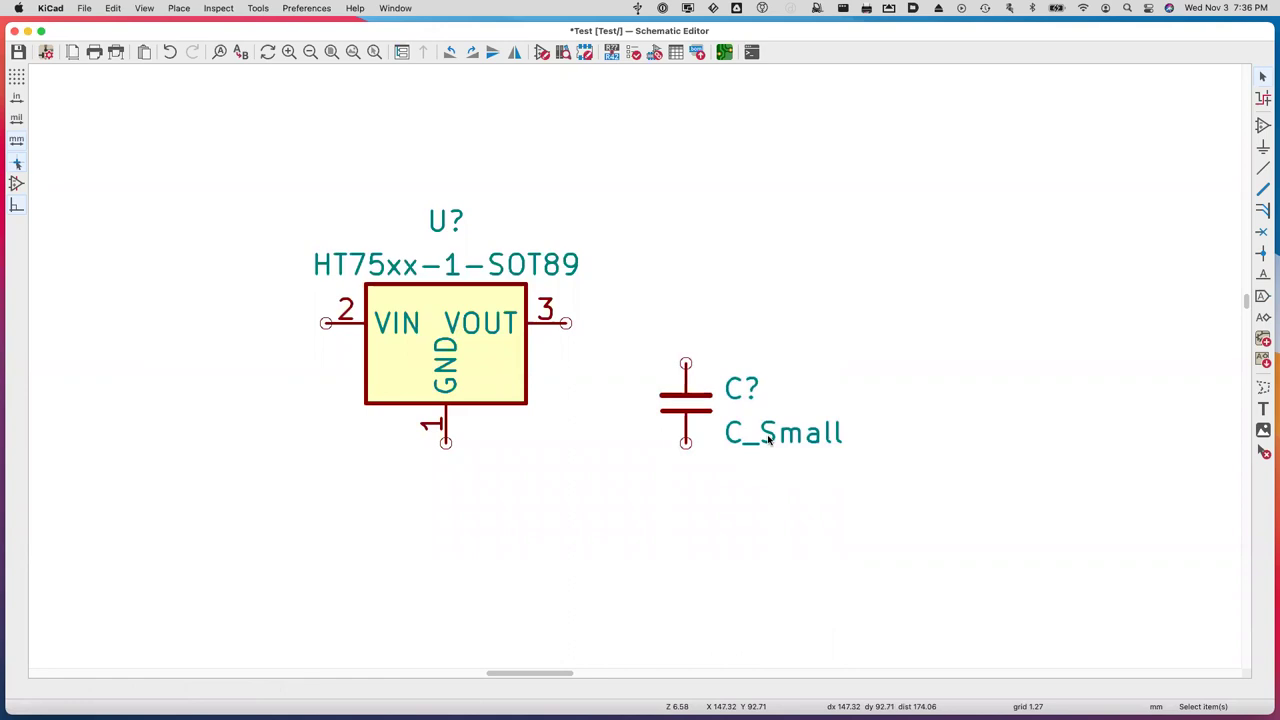
Change the C_Small capacitor's value field to 10u.
{"action": "double_click", "coordinate": [768, 437]}
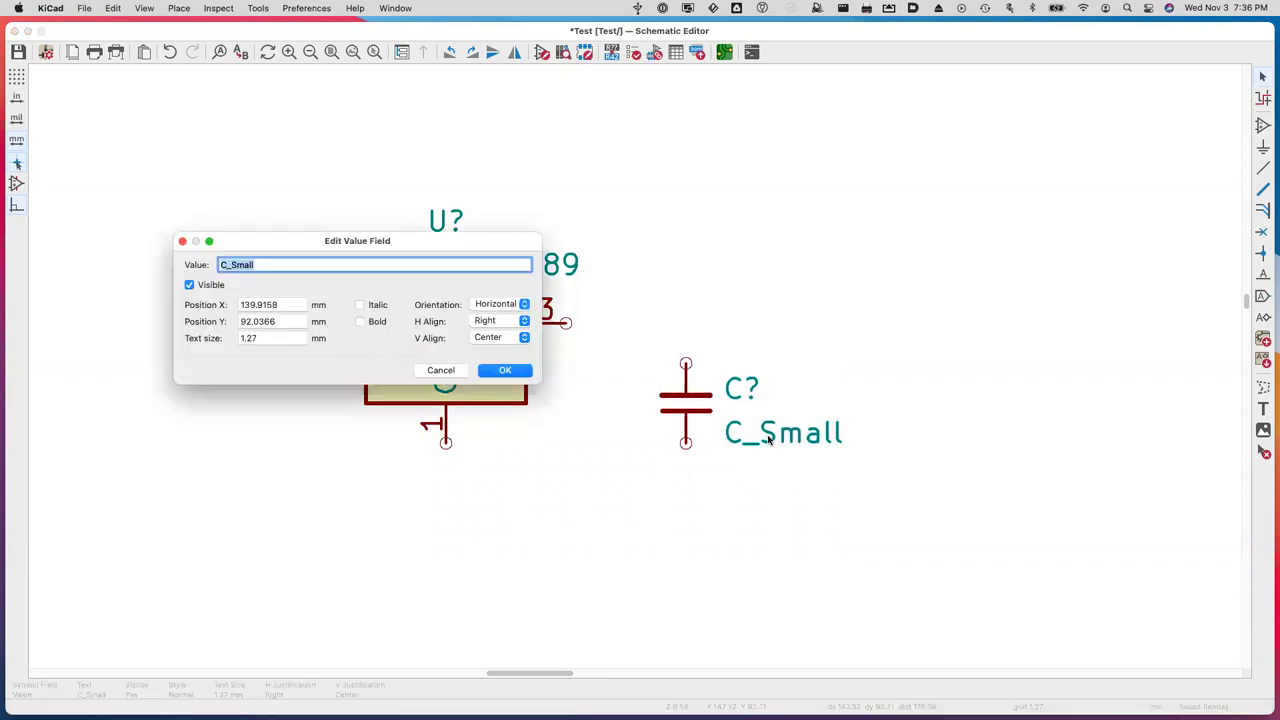
{"action": "type", "text": "10U"}
{"action": "key", "text": "BackSpace"}
{"action": "type", "text": "u"}
{"action": "key", "text": "Return"}
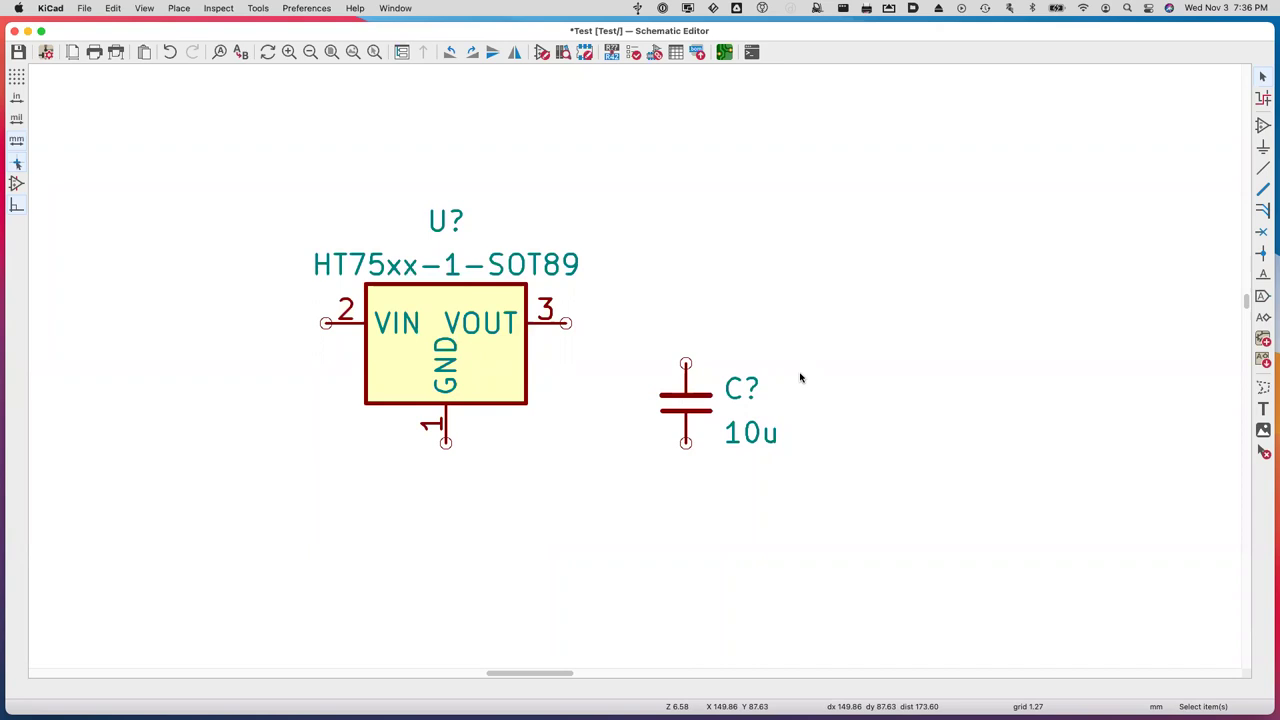
{"action": "key", "text": "a"}
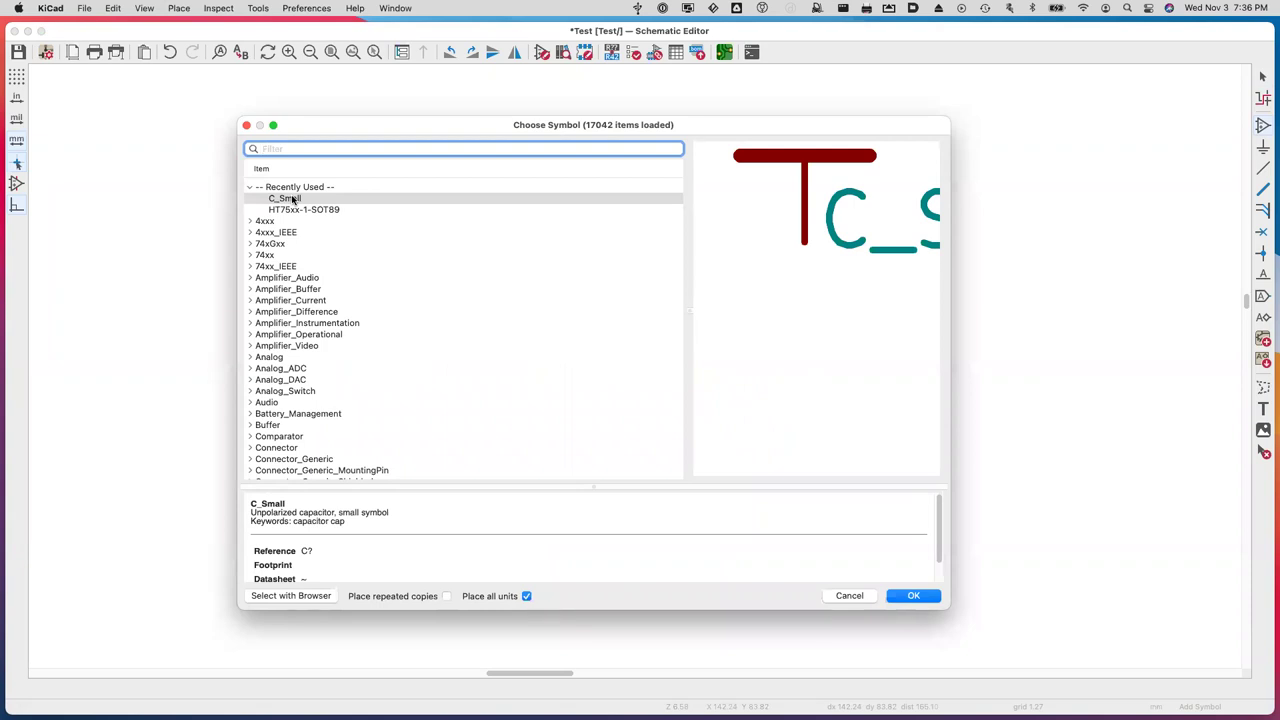
{"action": "double_click", "coordinate": [290, 199]}
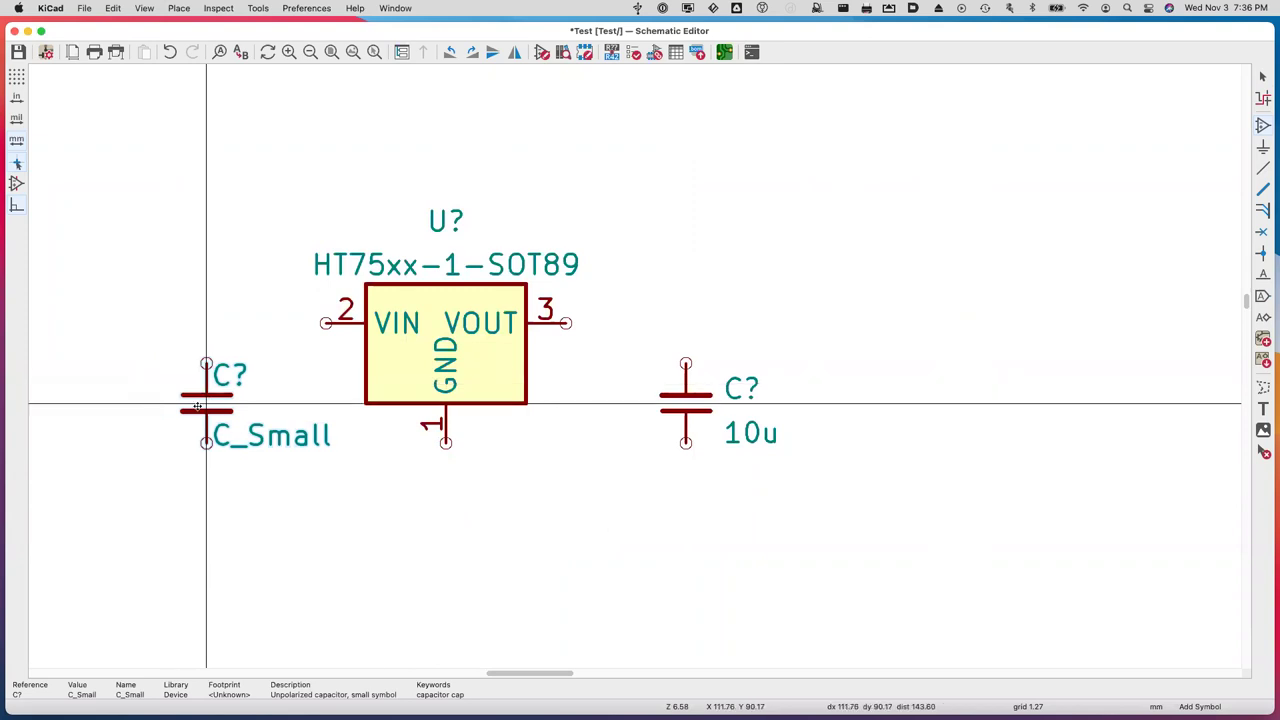
{"action": "key", "text": "Escape"}
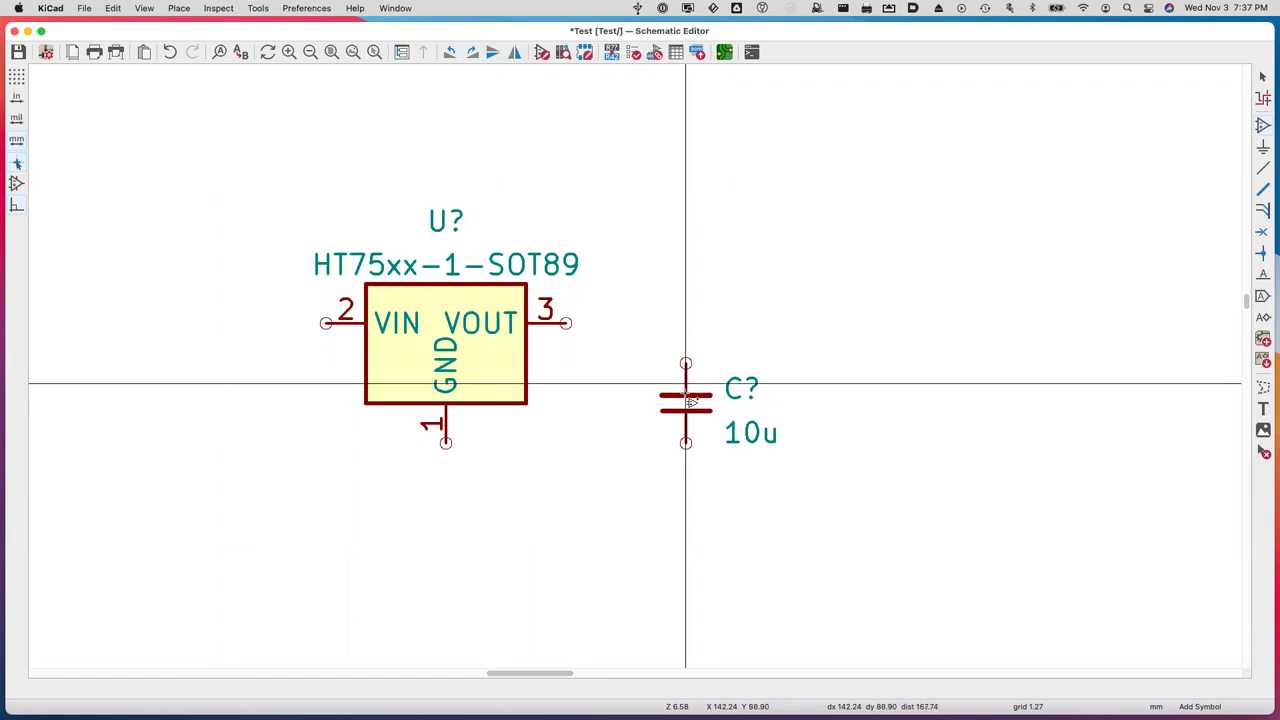
Look at the global symbol libraries list and close it without making changes.
{"action": "left_click", "coordinate": [689, 399]}
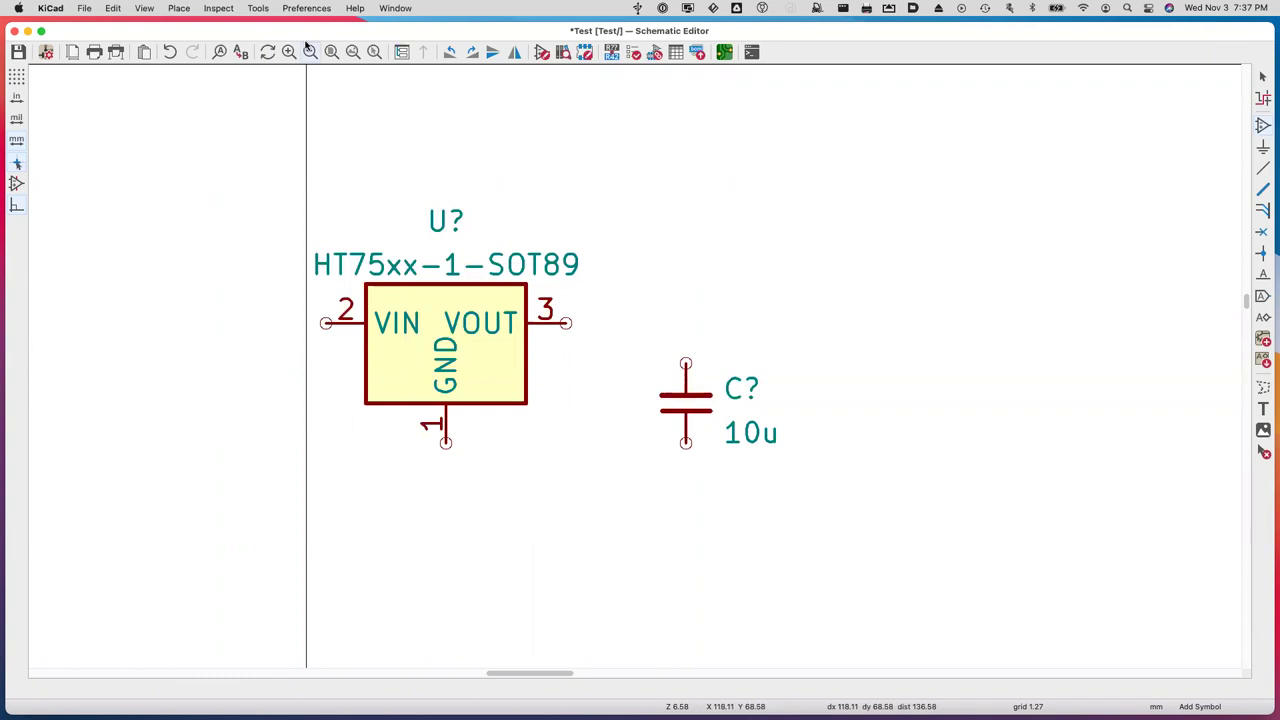
{"action": "left_click", "coordinate": [291, 8]}
{"action": "left_click", "coordinate": [305, 42]}
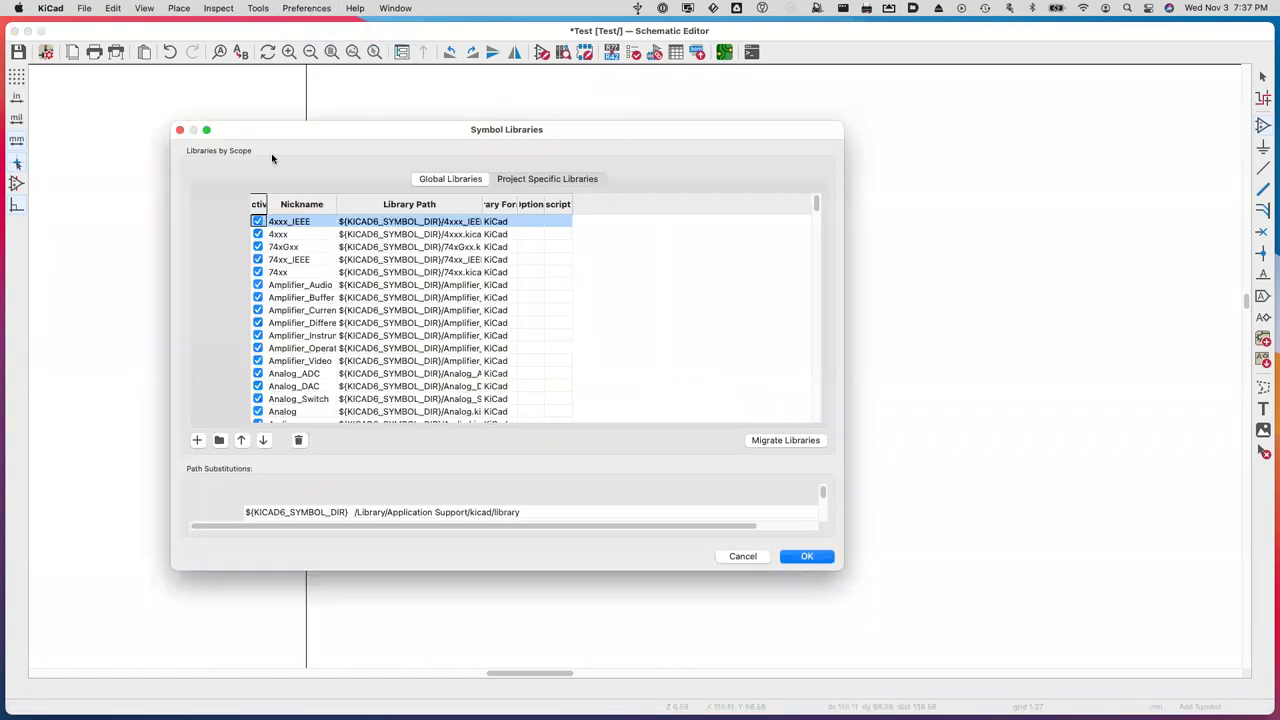
{"action": "left_click", "coordinate": [180, 131]}
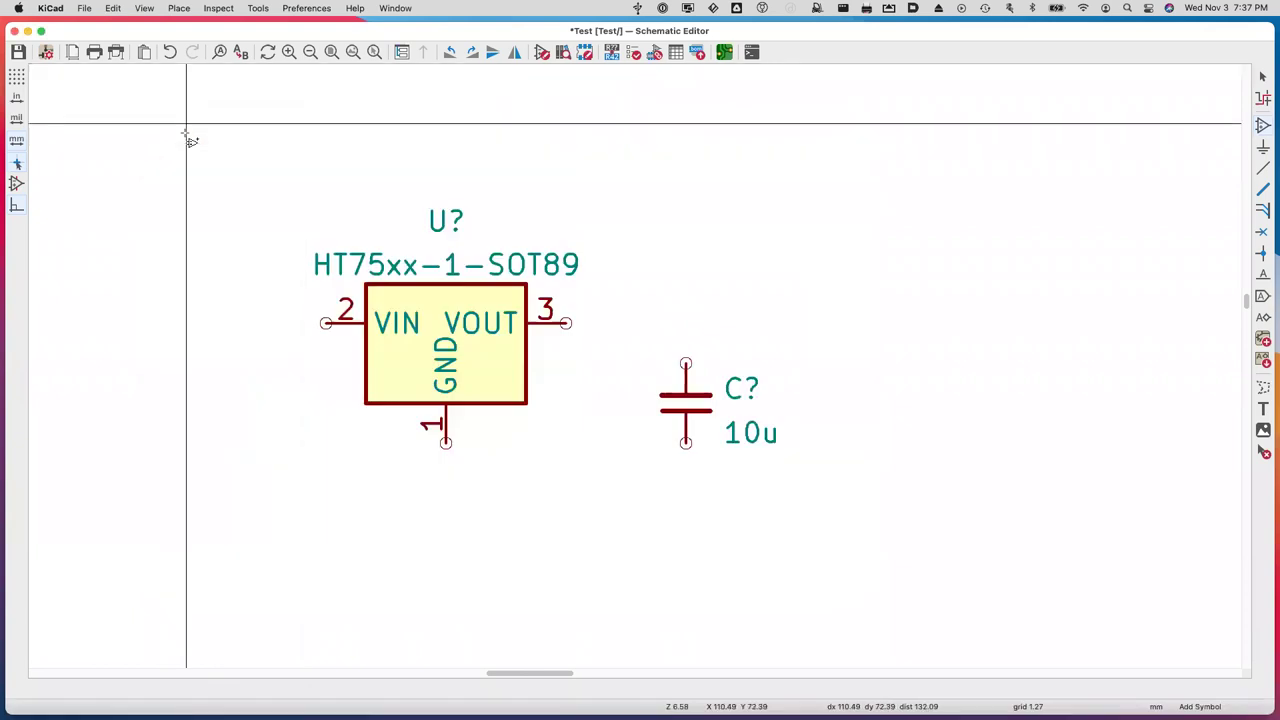
{"action": "left_click", "coordinate": [310, 8]}
{"action": "left_click", "coordinate": [620, 226]}
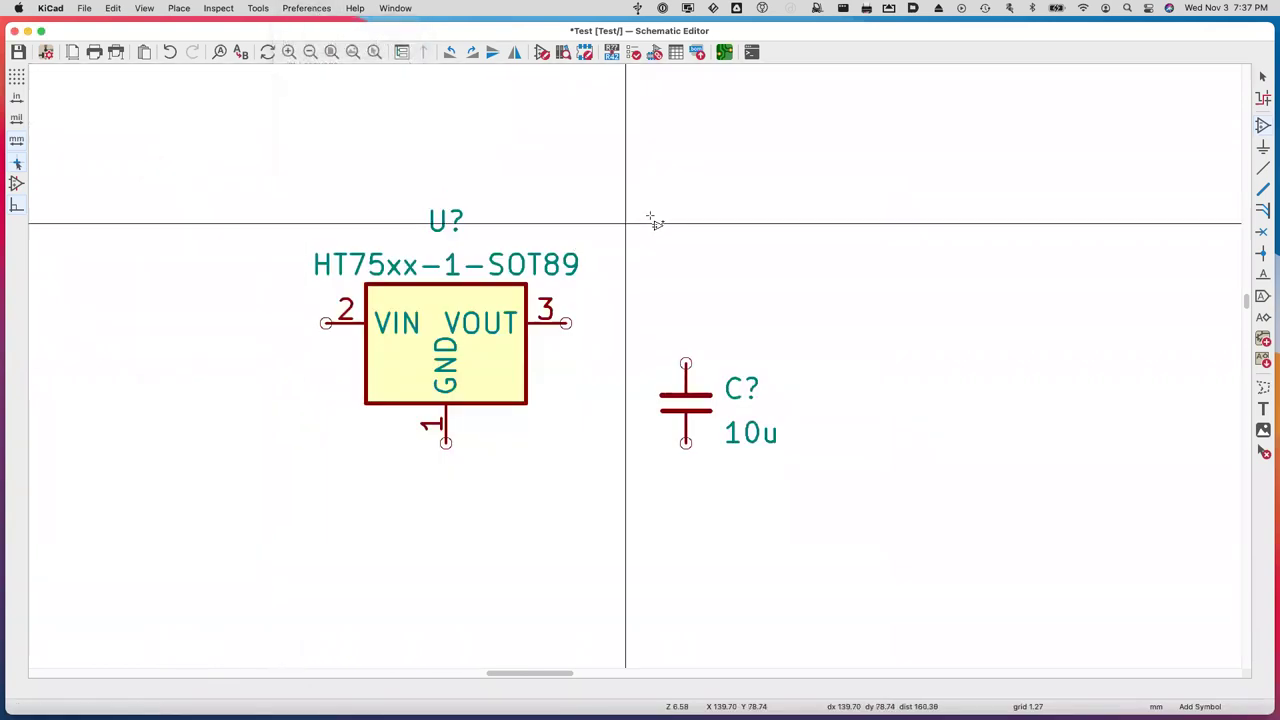
Duplicate the 10u capacitor and place the copy on the regulator's VIN side at about X 111.76, Y 90.17 mm.
{"action": "left_click", "coordinate": [686, 403]}
{"action": "key", "text": "super+d"}
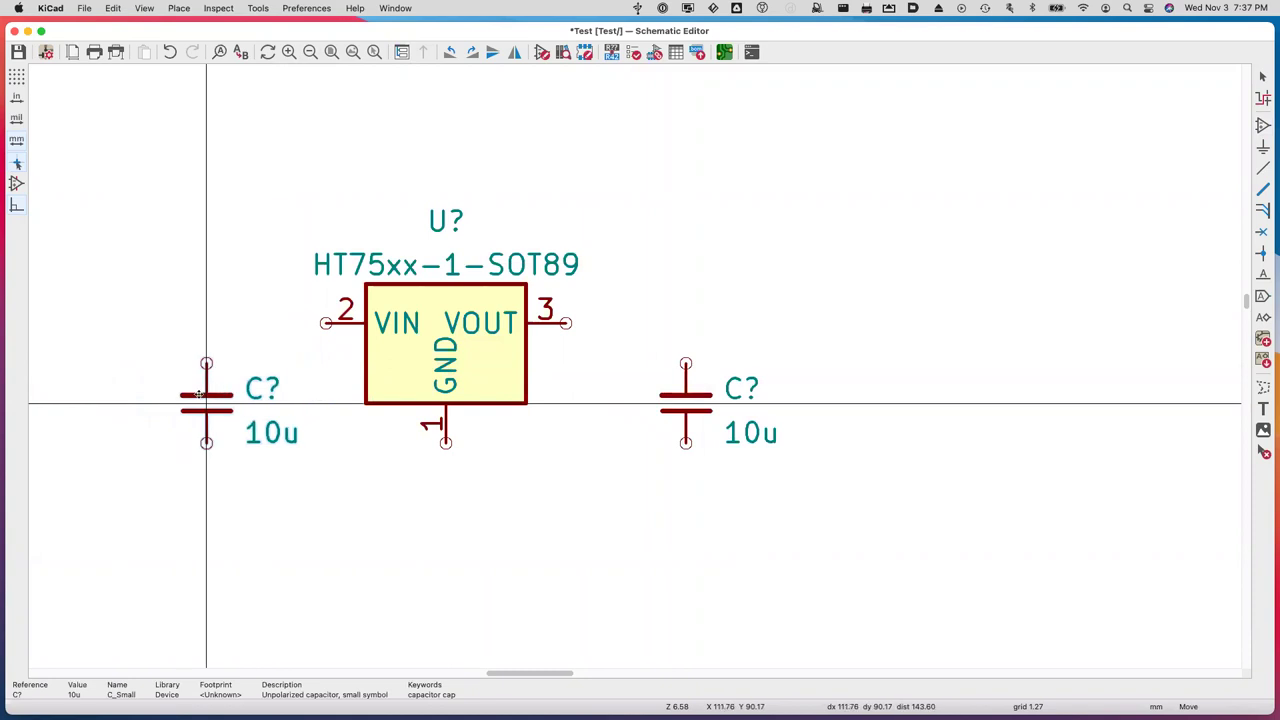
{"action": "left_click", "coordinate": [206, 403]}
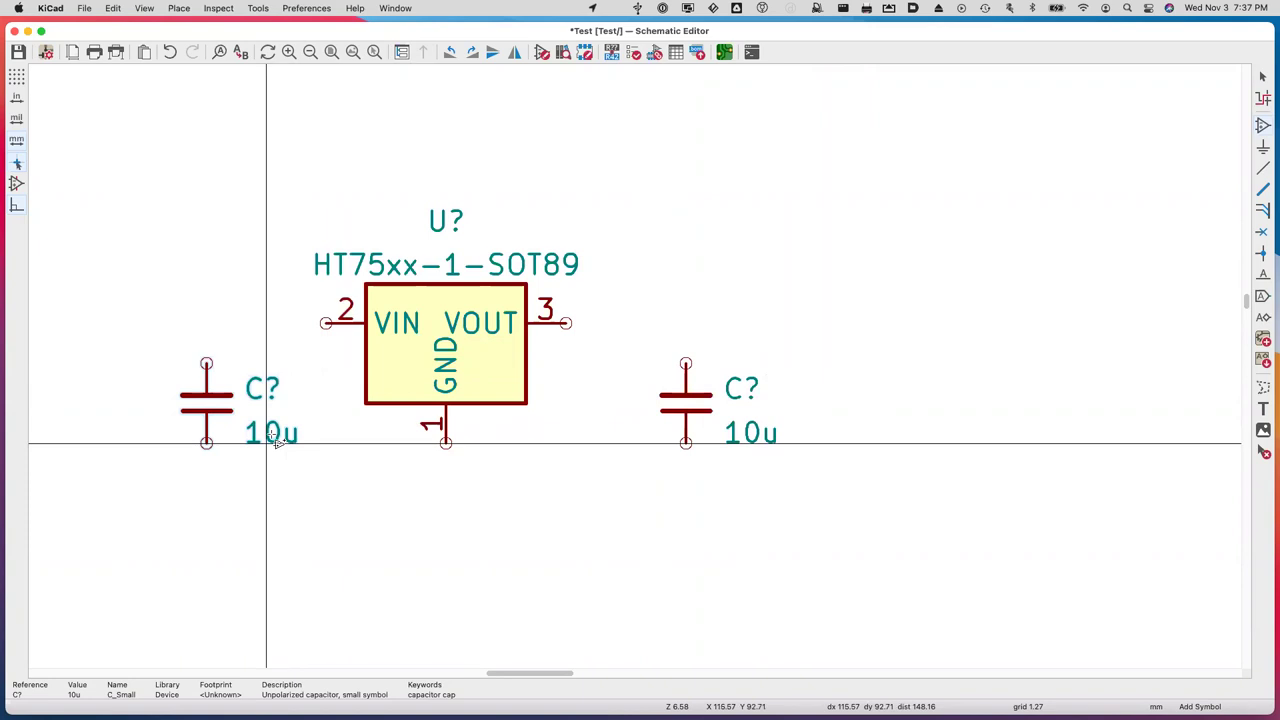
Find the BAT54W Schottky diode by filtering the symbol chooser for bat54 and pick it for placement.
{"action": "scroll", "coordinate": [306, 430], "scroll_direction": "left", "scroll_amount": 5}
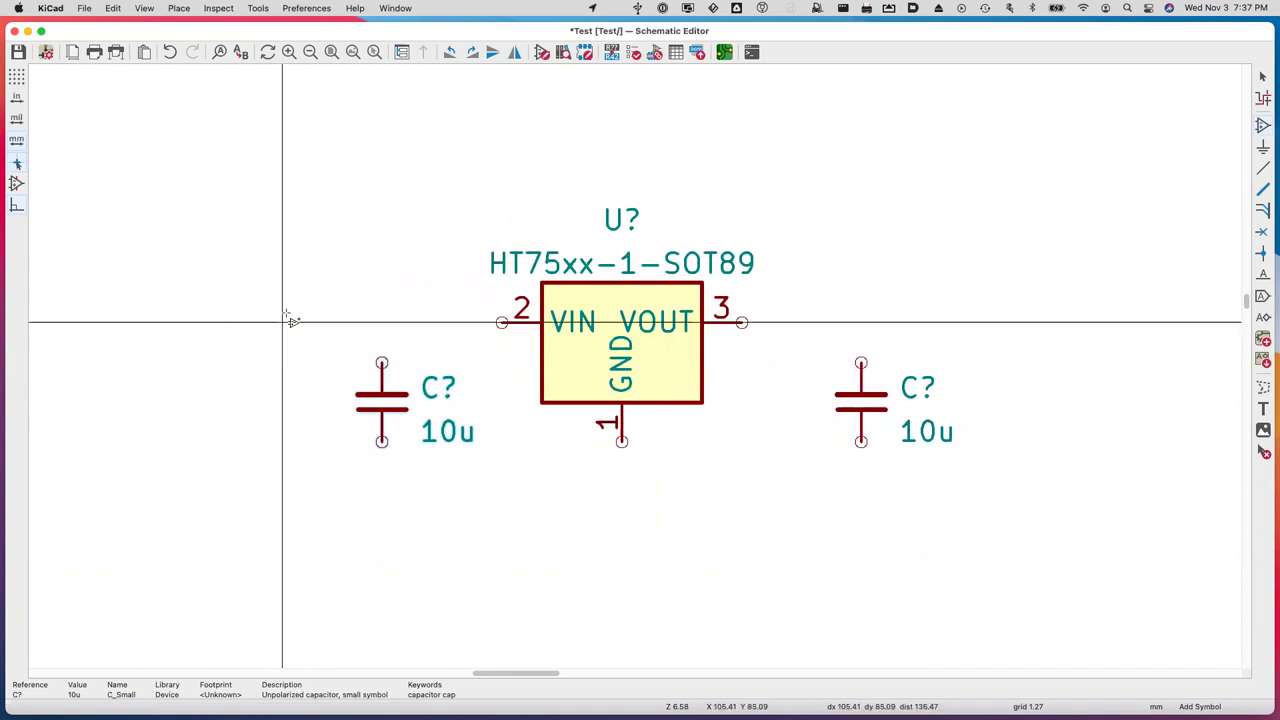
{"action": "key", "text": "a"}
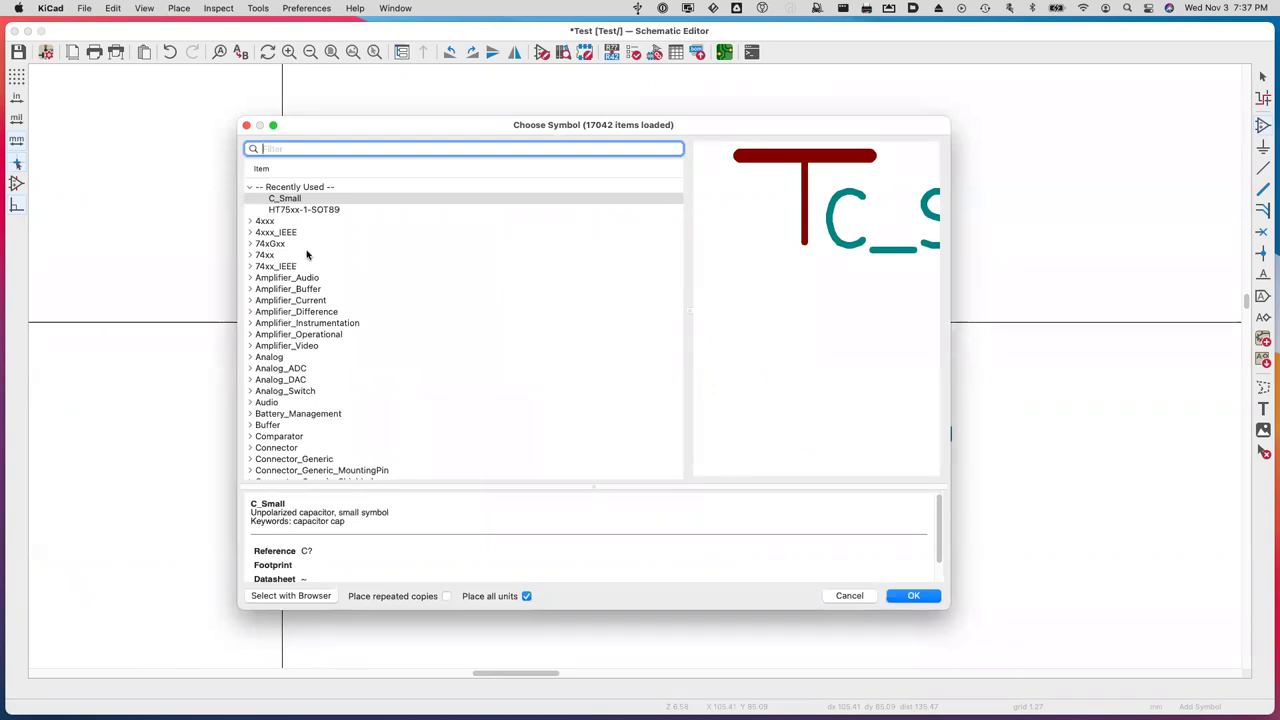
{"action": "type", "text": "bat"}
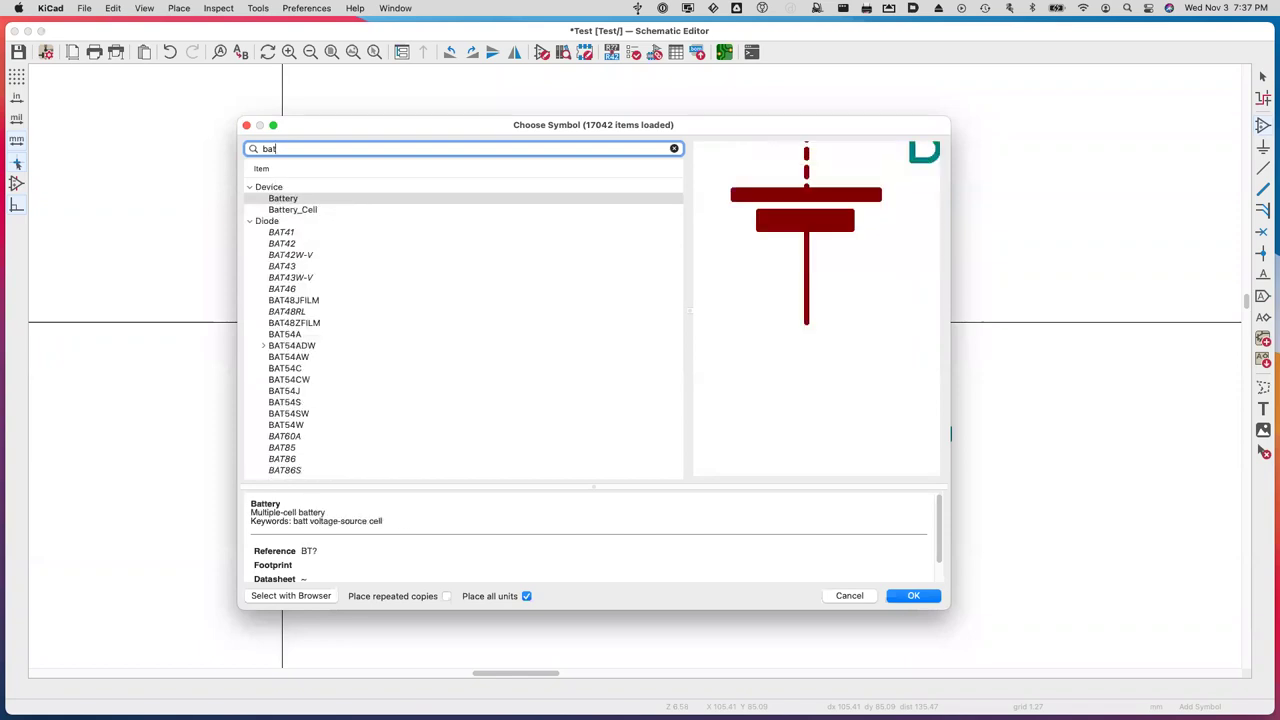
{"action": "type", "text": "5"}
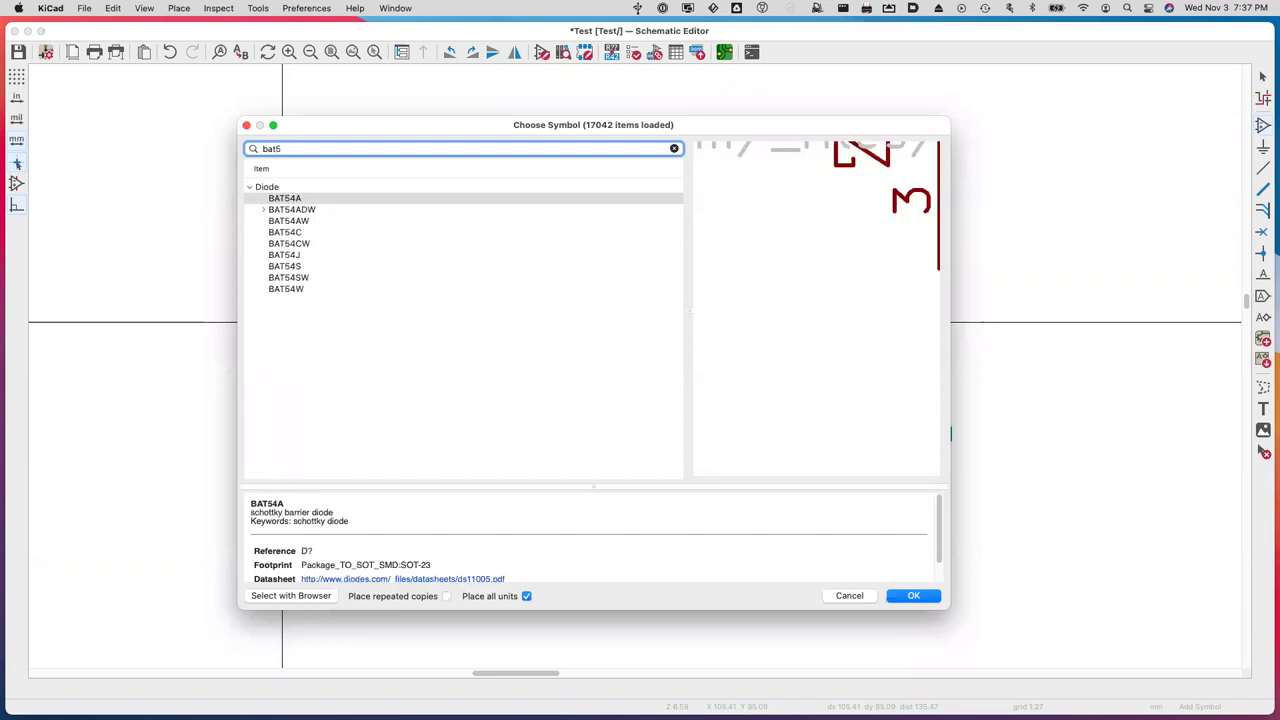
{"action": "type", "text": "4"}
{"action": "left_click", "coordinate": [294, 289]}
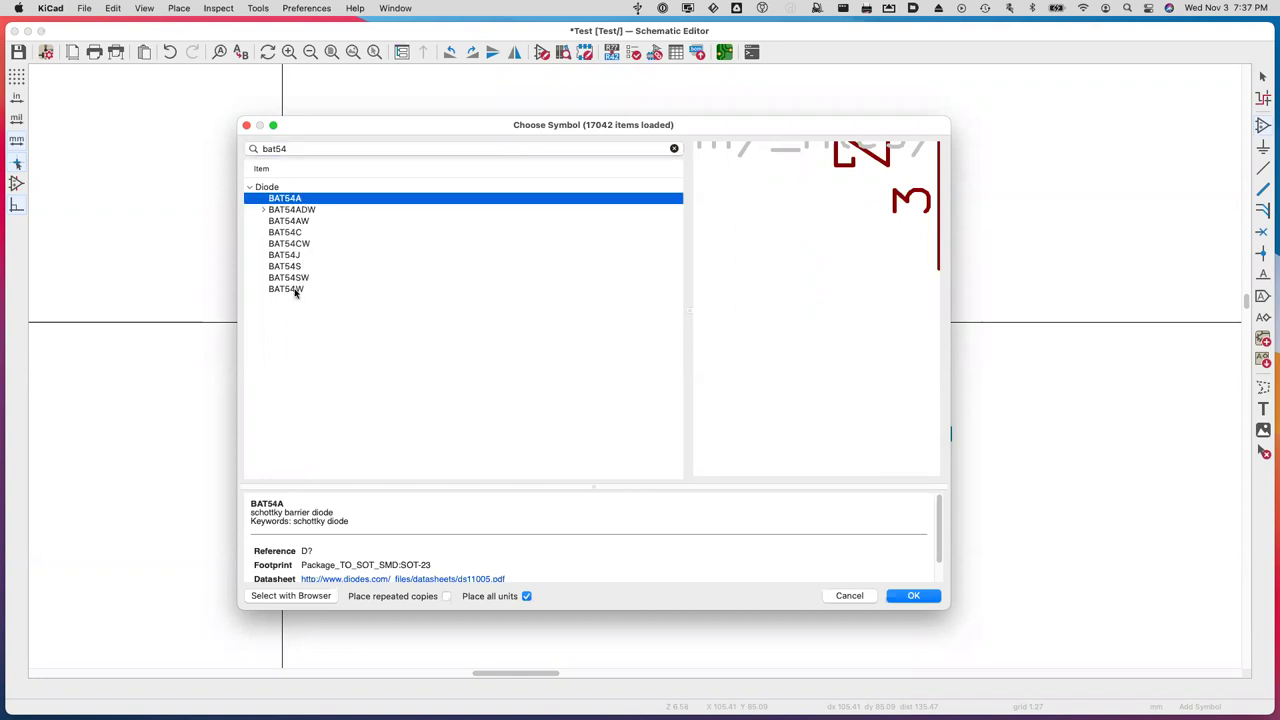
{"action": "scroll", "coordinate": [804, 235], "scroll_direction": "up", "scroll_amount": 5}
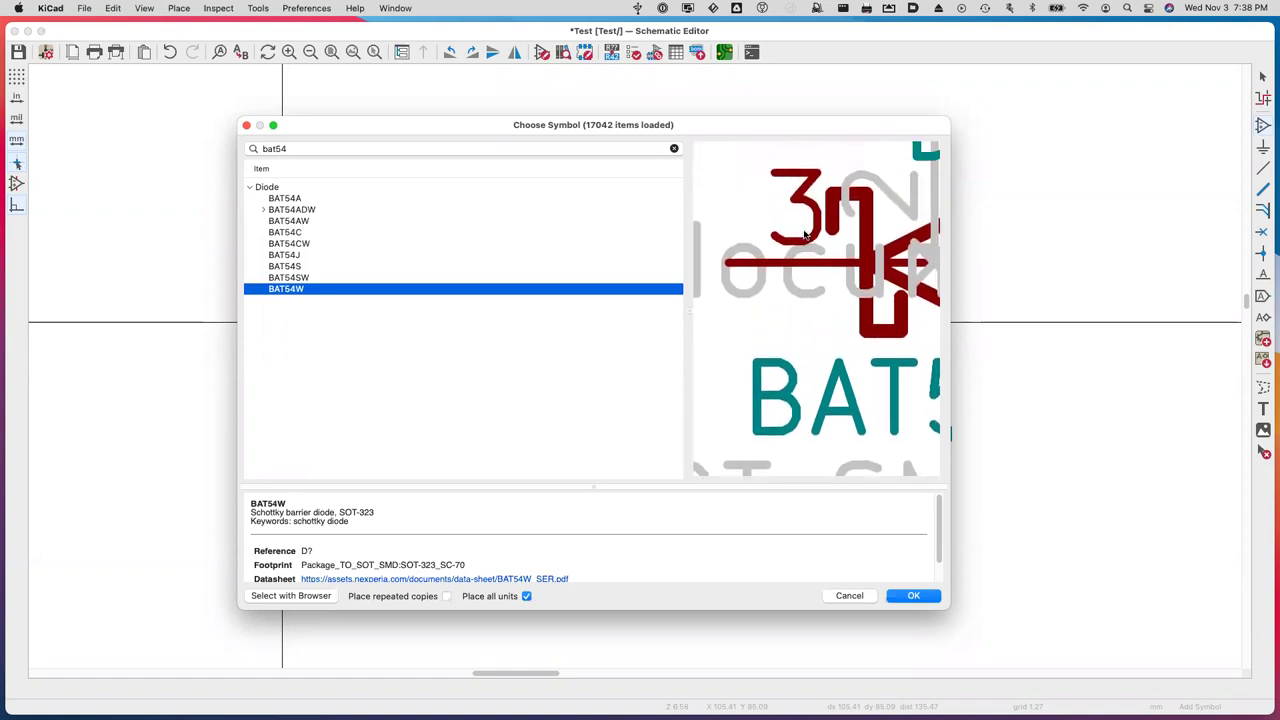
{"action": "scroll", "coordinate": [804, 235], "scroll_direction": "down", "scroll_amount": 3}
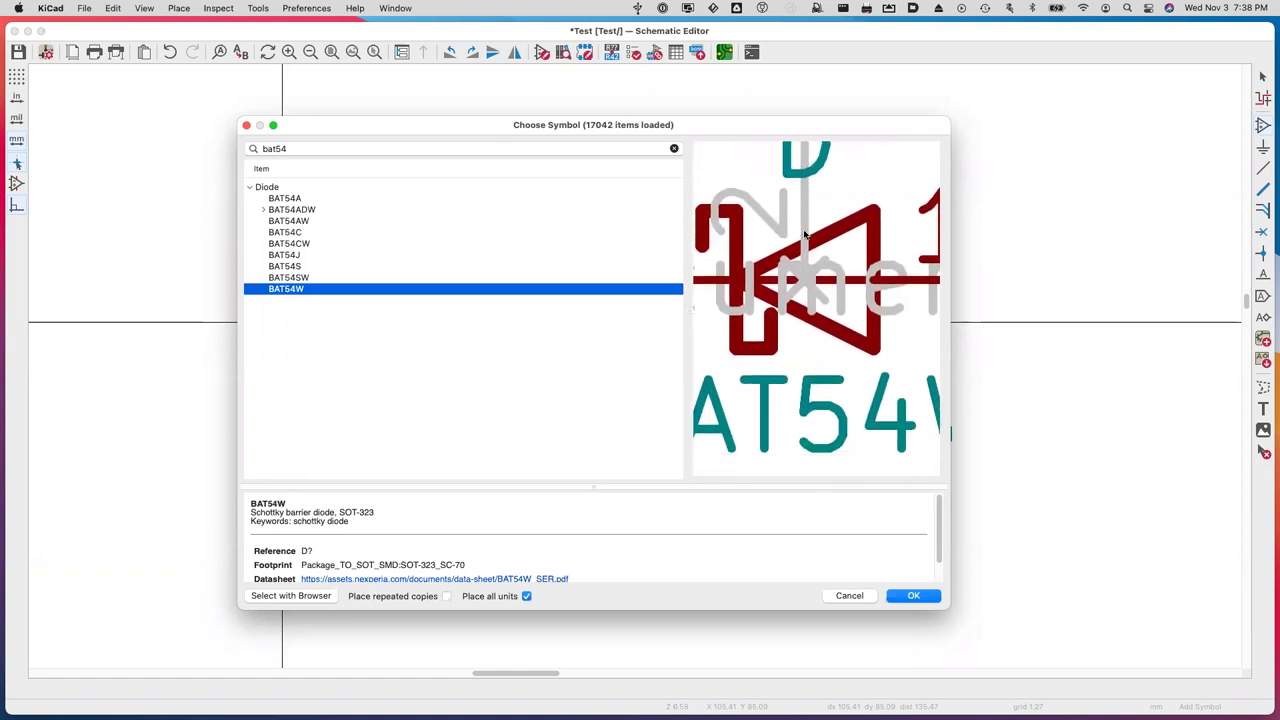
{"action": "double_click", "coordinate": [317, 289]}
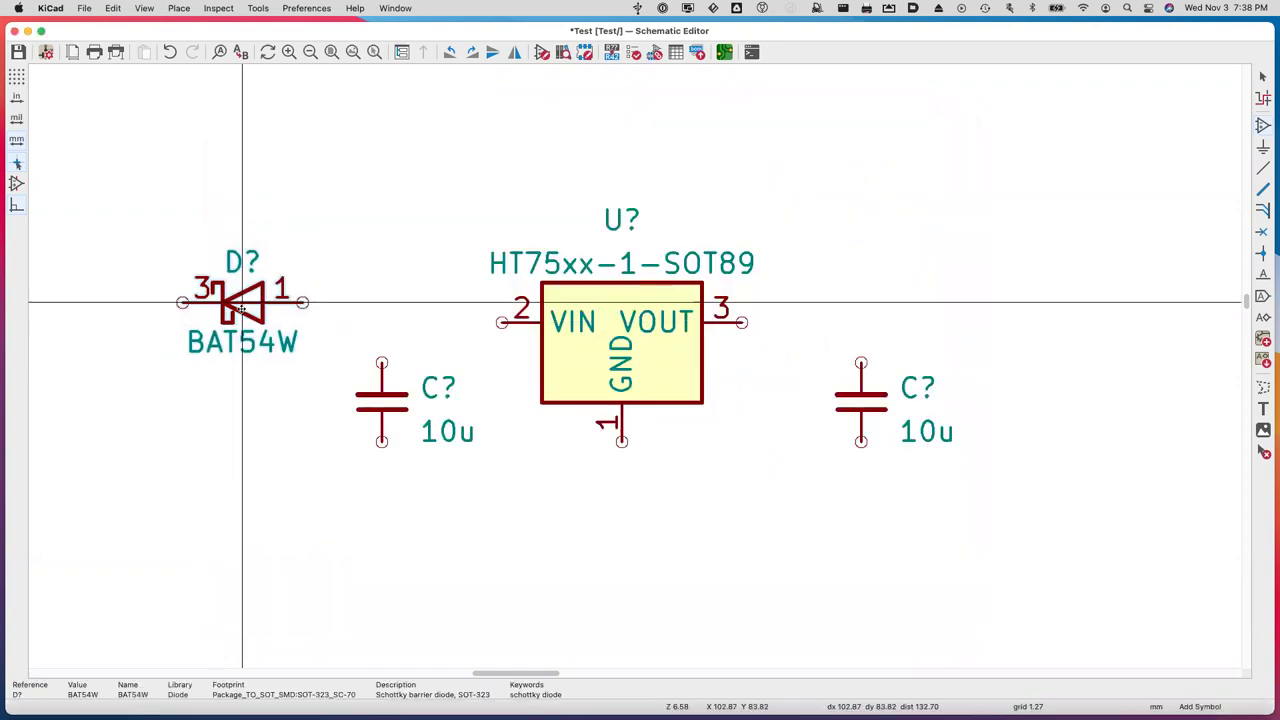
Rotate the BAT54W diode by 180 degrees and place it level with the VIN pin at about X 102.87, Y 85.09 mm.
{"action": "key", "text": "r"}
{"action": "key", "text": "r"}
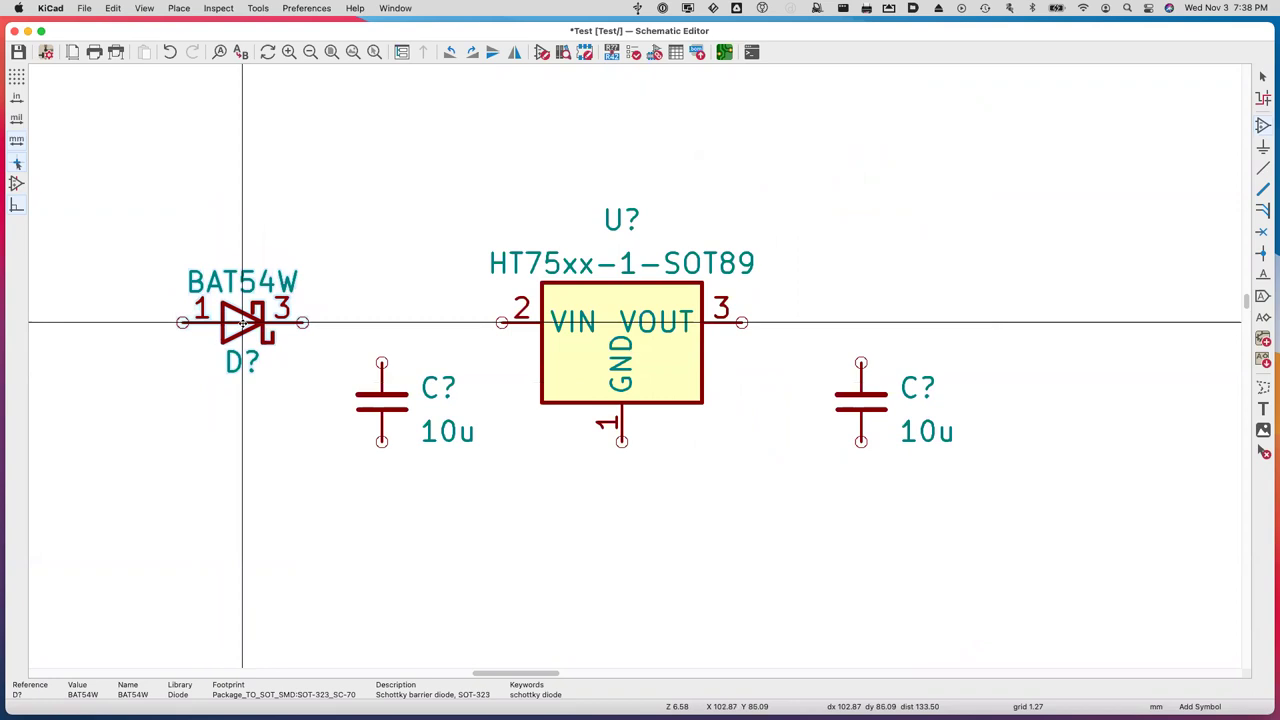
{"action": "left_click", "coordinate": [242, 322]}
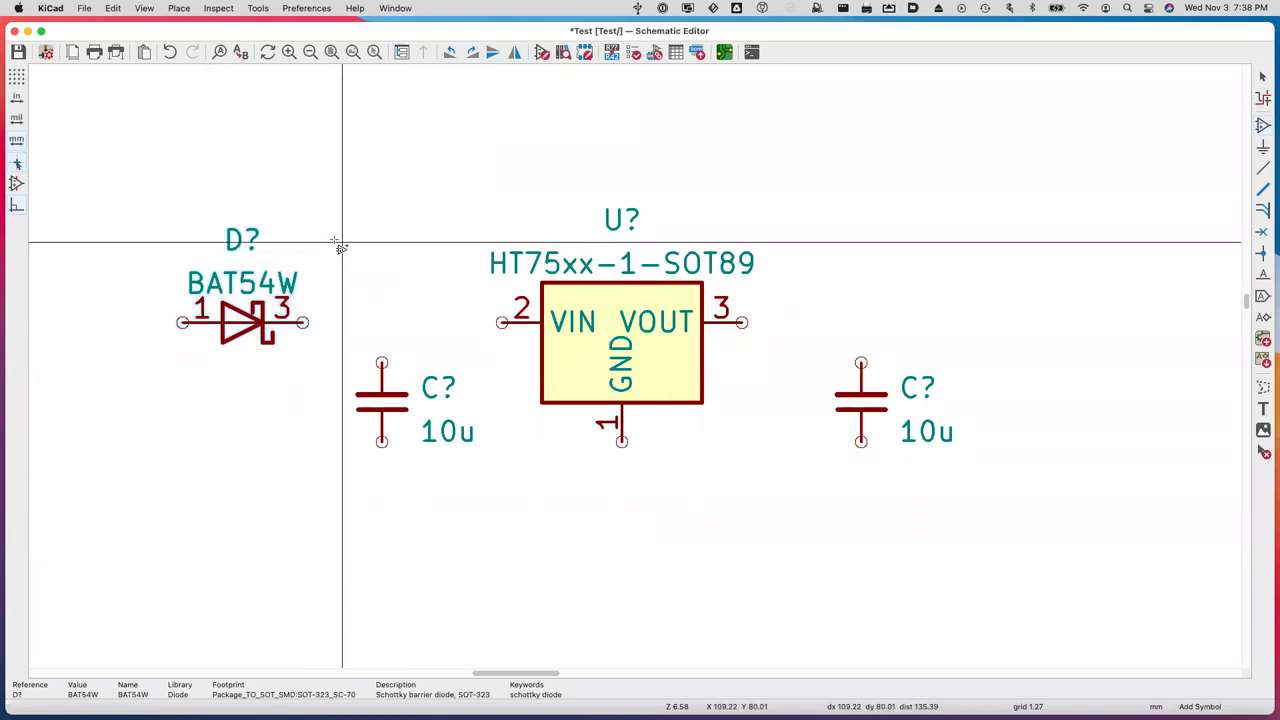
{"action": "key", "text": "Escape"}
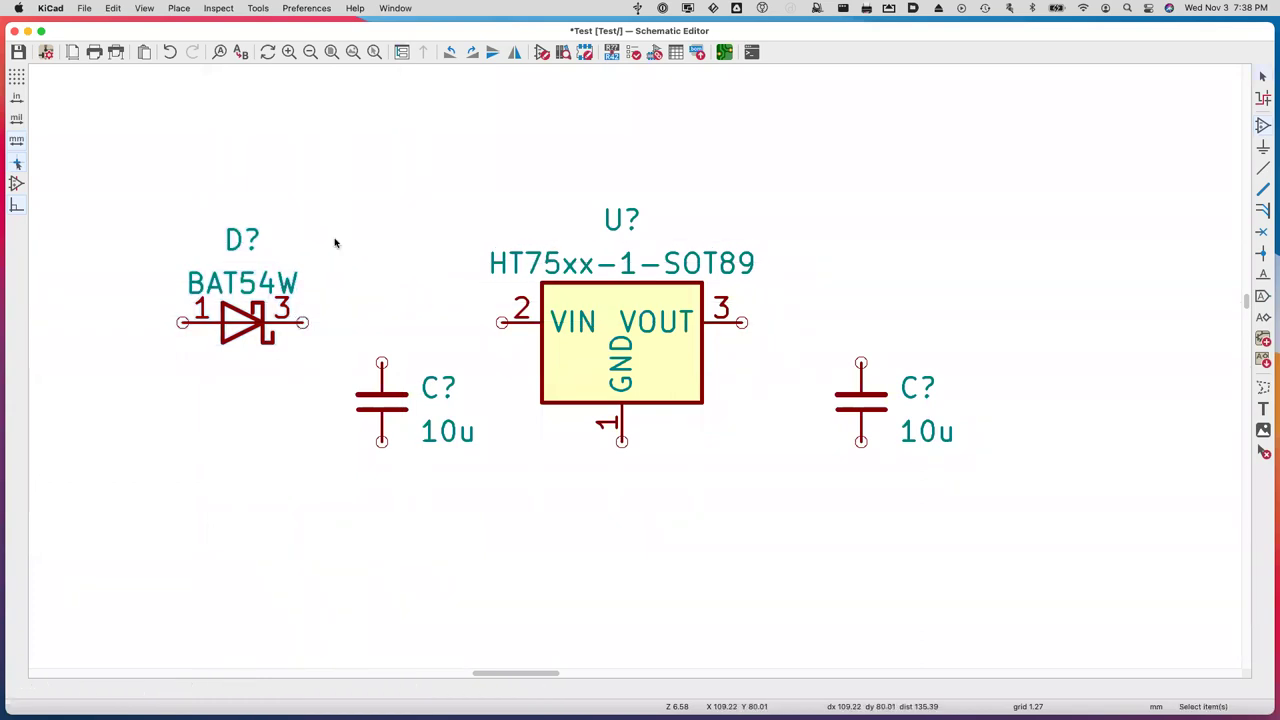
Draw a straight wire from pin 3 of the BAT54W diode to the regulator's VIN pin.
{"action": "left_click", "coordinate": [303, 322]}
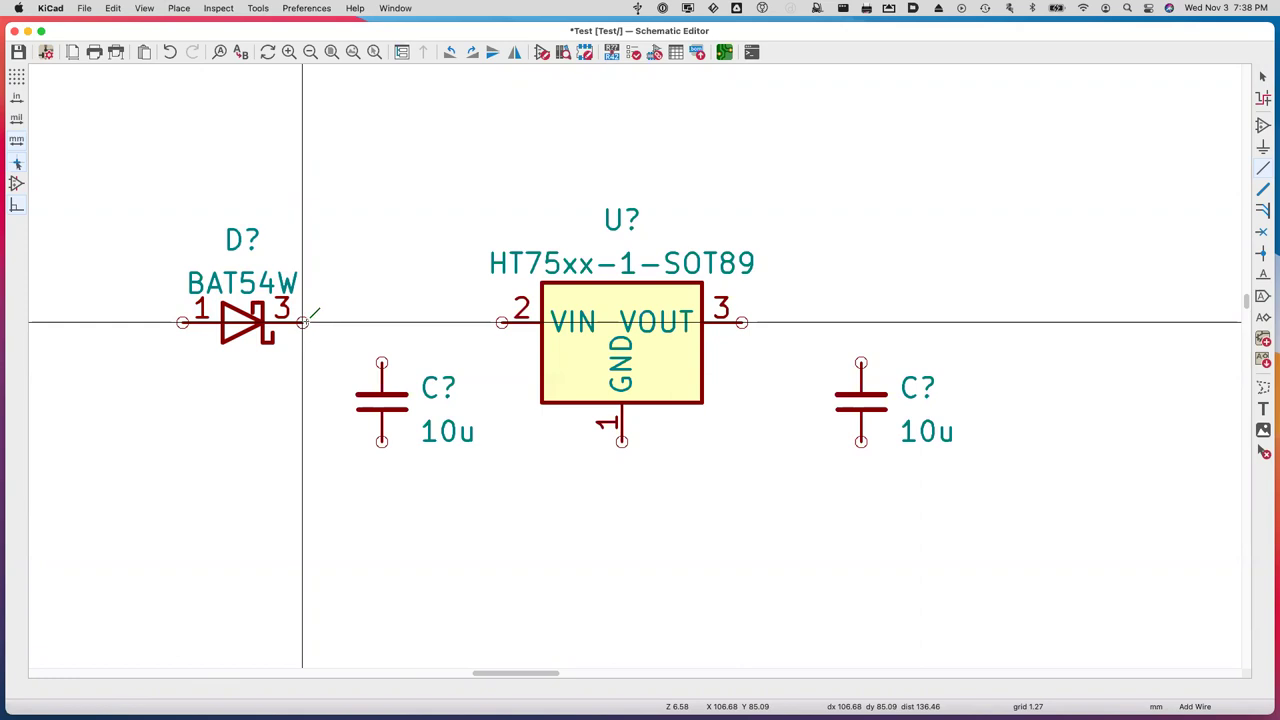
{"action": "left_click", "coordinate": [303, 322]}
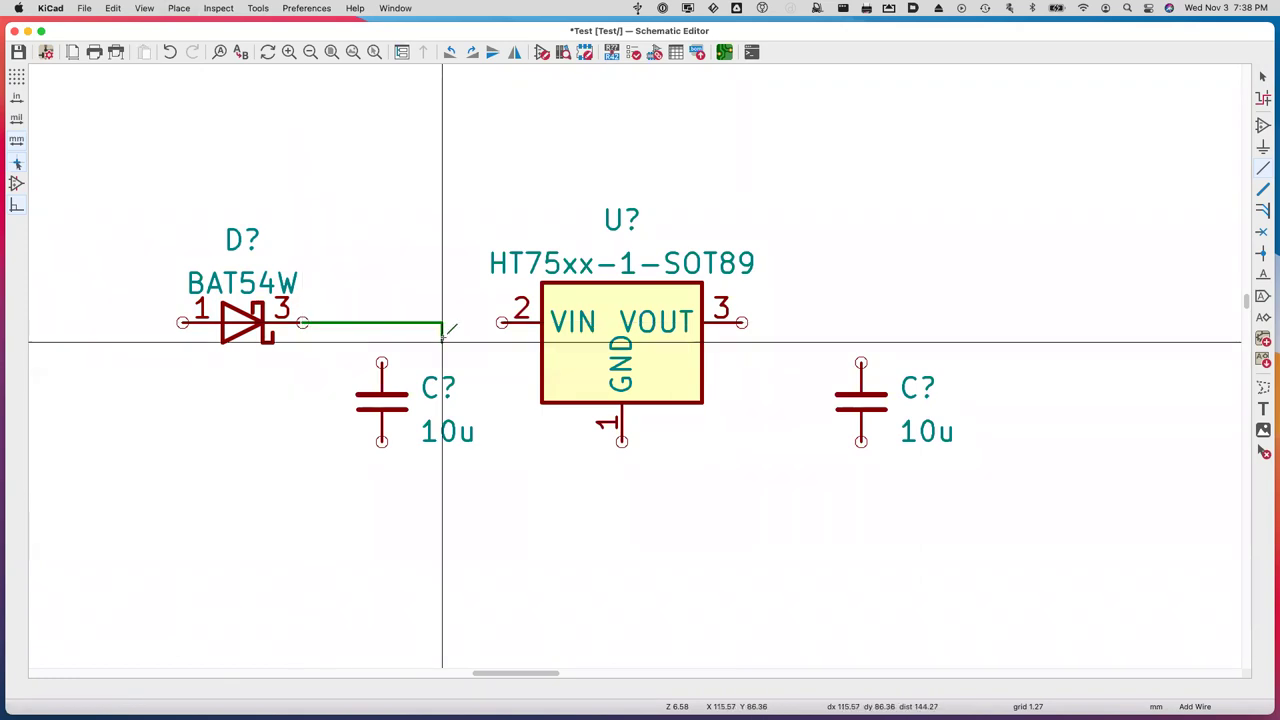
{"action": "left_click", "coordinate": [502, 322]}
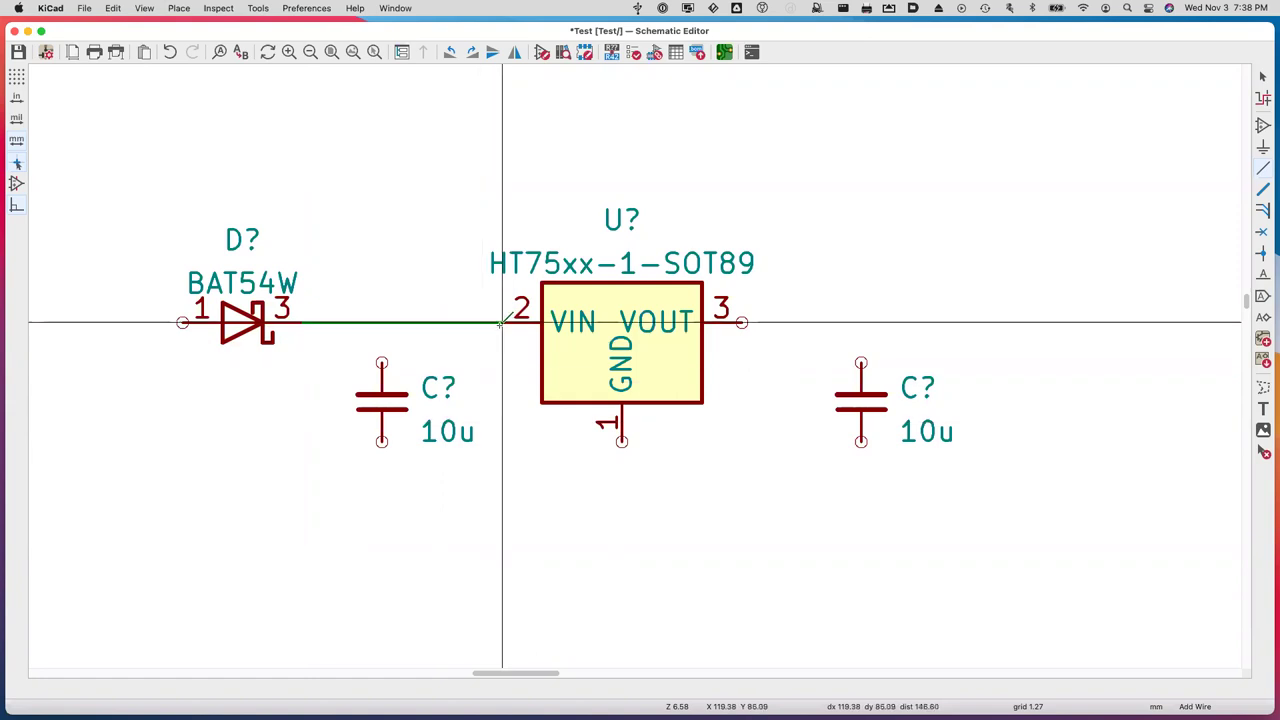
Draw a wire from the regulator's VOUT pin to the upper pin of the output-side 10u capacitor.
{"action": "scroll", "coordinate": [506, 318], "scroll_direction": "left", "scroll_amount": 5}
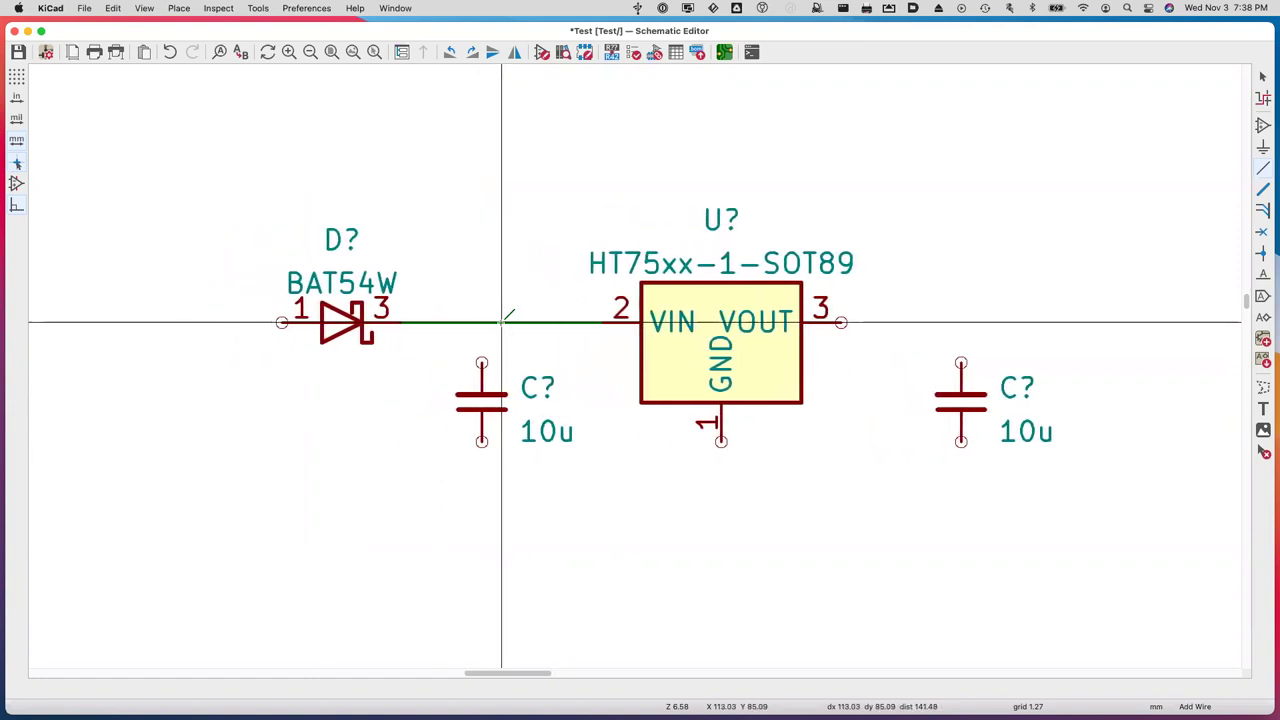
{"action": "scroll", "coordinate": [506, 318], "scroll_direction": "right", "scroll_amount": 4}
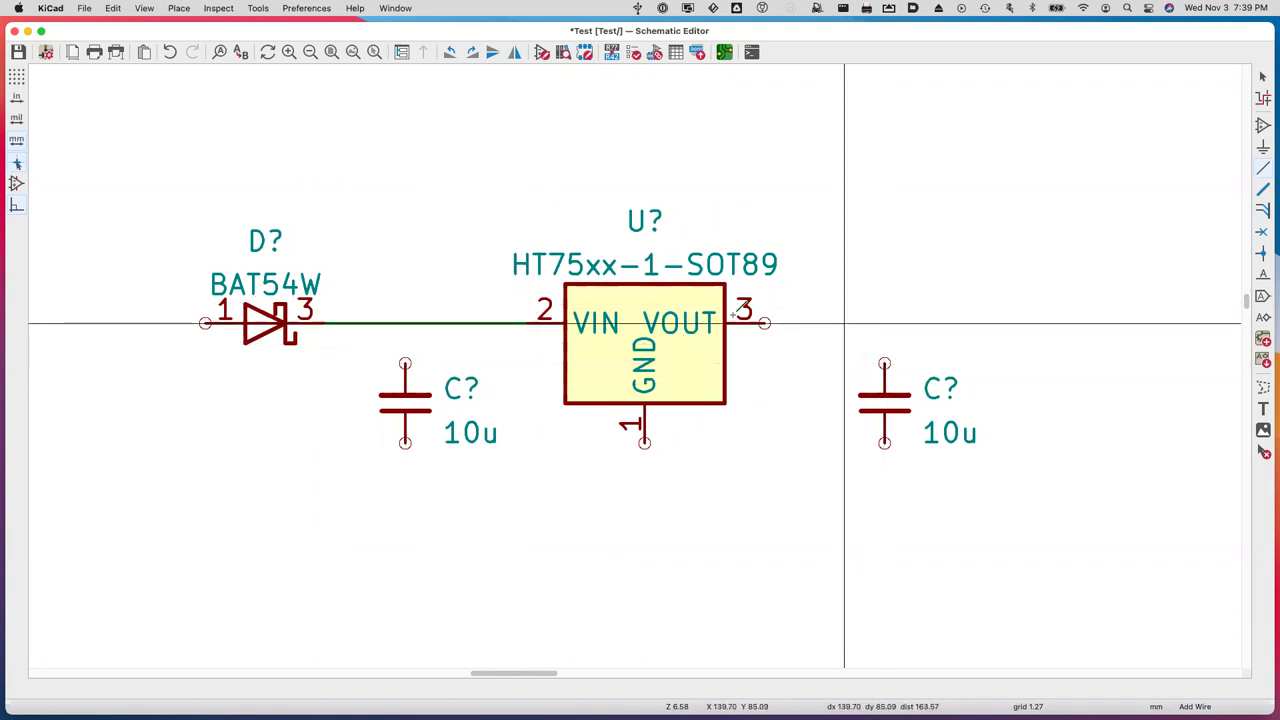
{"action": "left_click", "coordinate": [766, 323]}
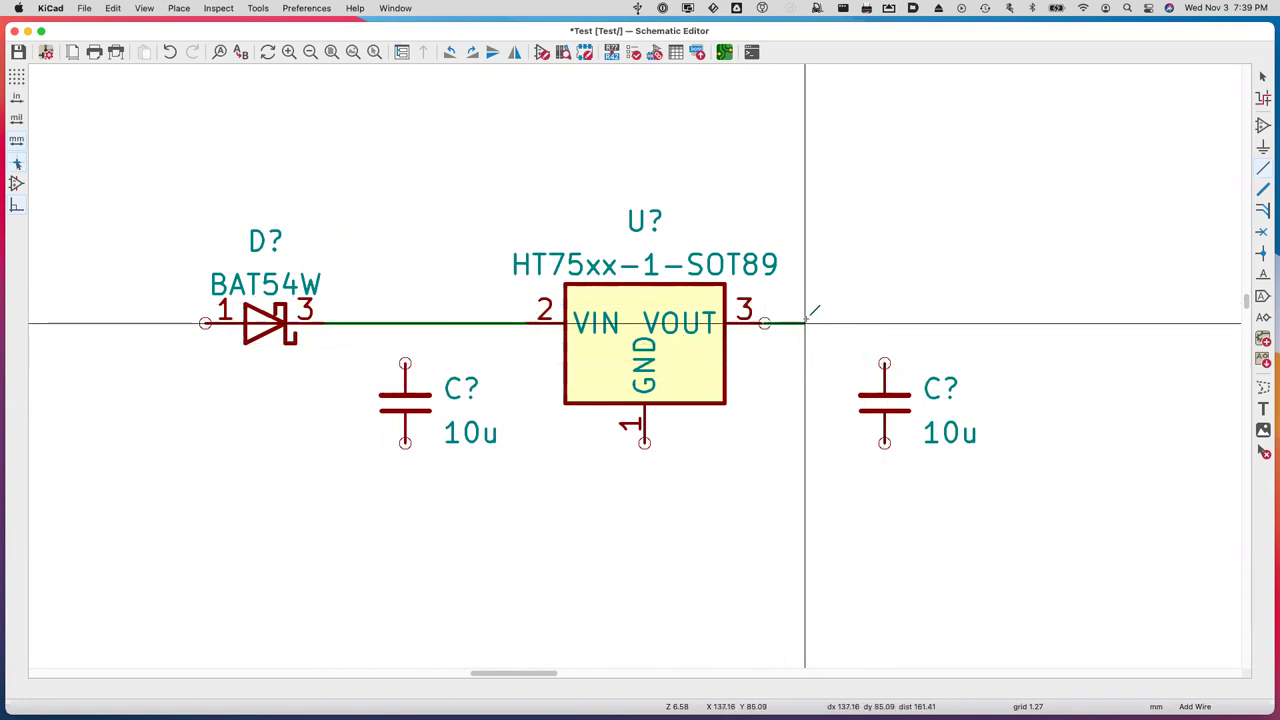
{"action": "double_click", "coordinate": [884, 343]}
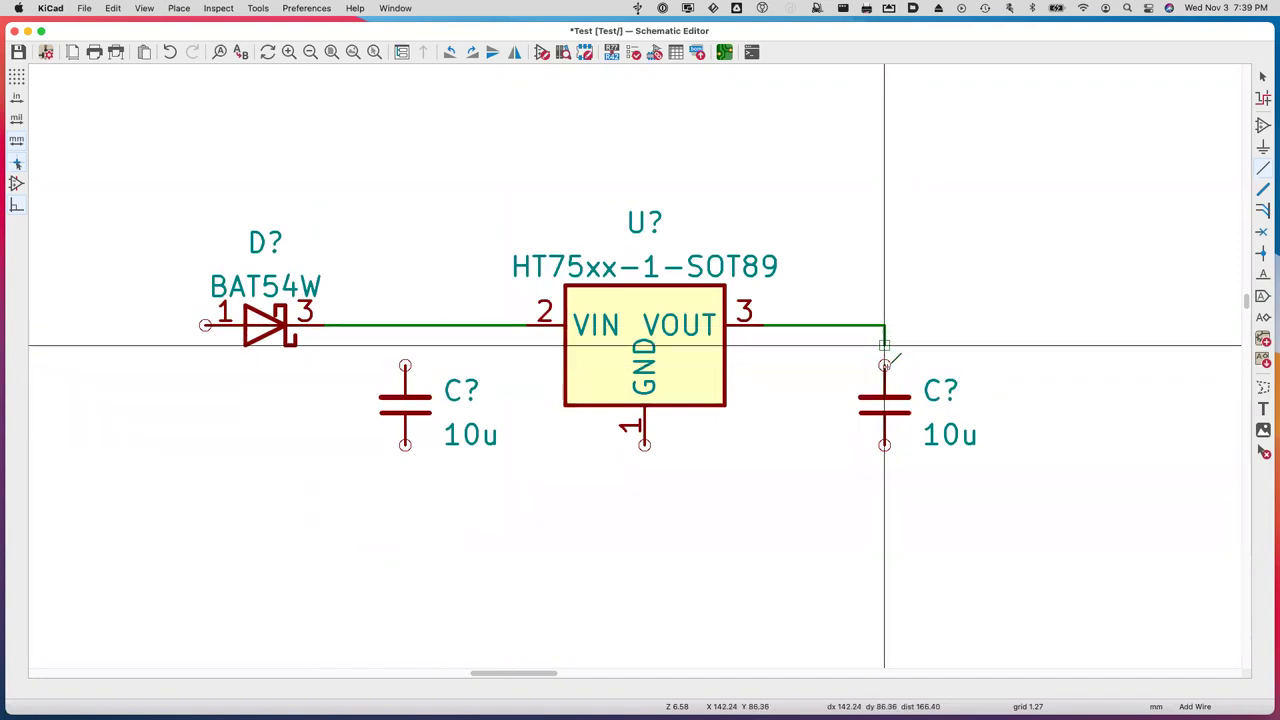
{"action": "left_click", "coordinate": [884, 365]}
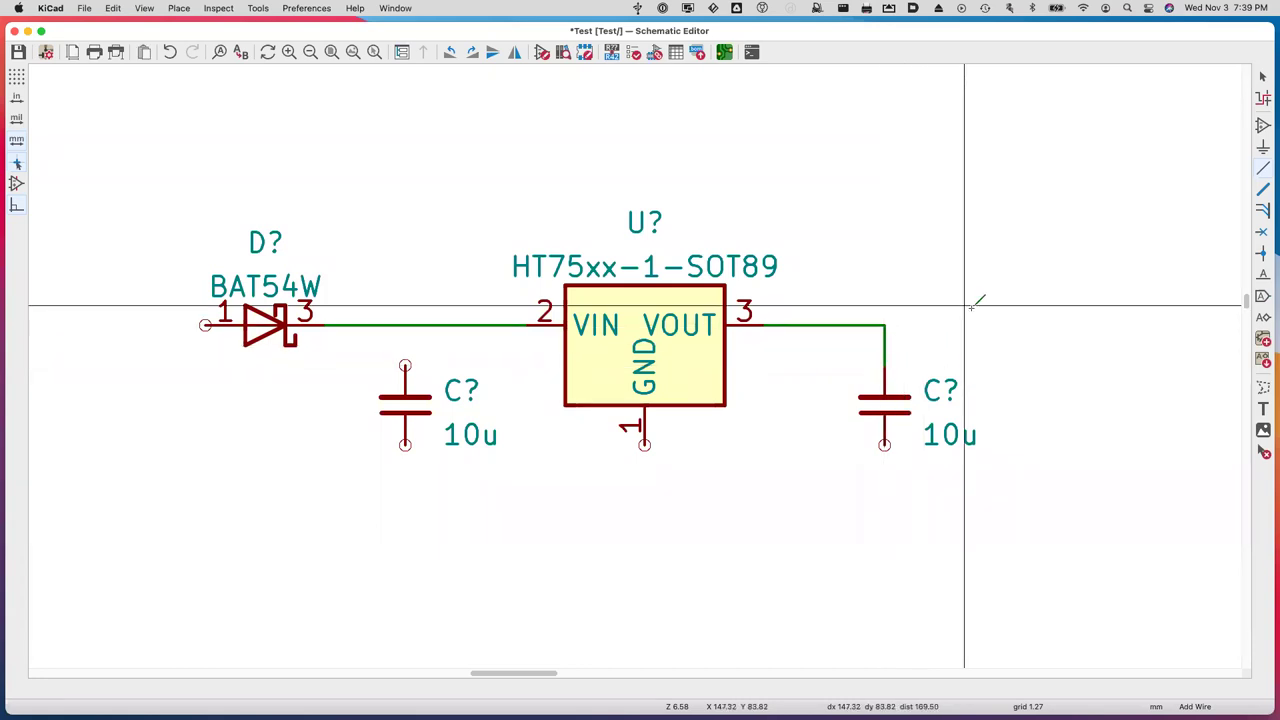
Wire the upper pin of the input-side 10u capacitor straight up to the VIN wire and save the schematic.
{"action": "left_click", "coordinate": [405, 365]}
{"action": "left_click", "coordinate": [405, 325]}
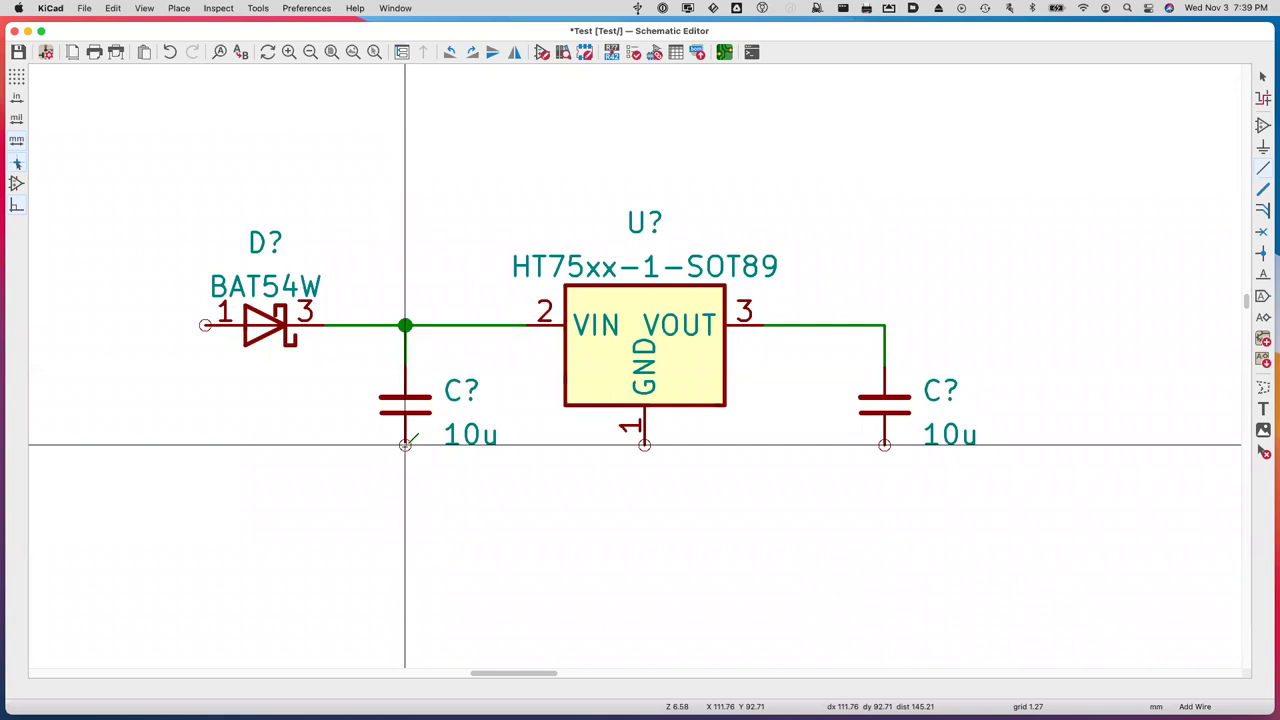
{"action": "key", "text": "super+s"}
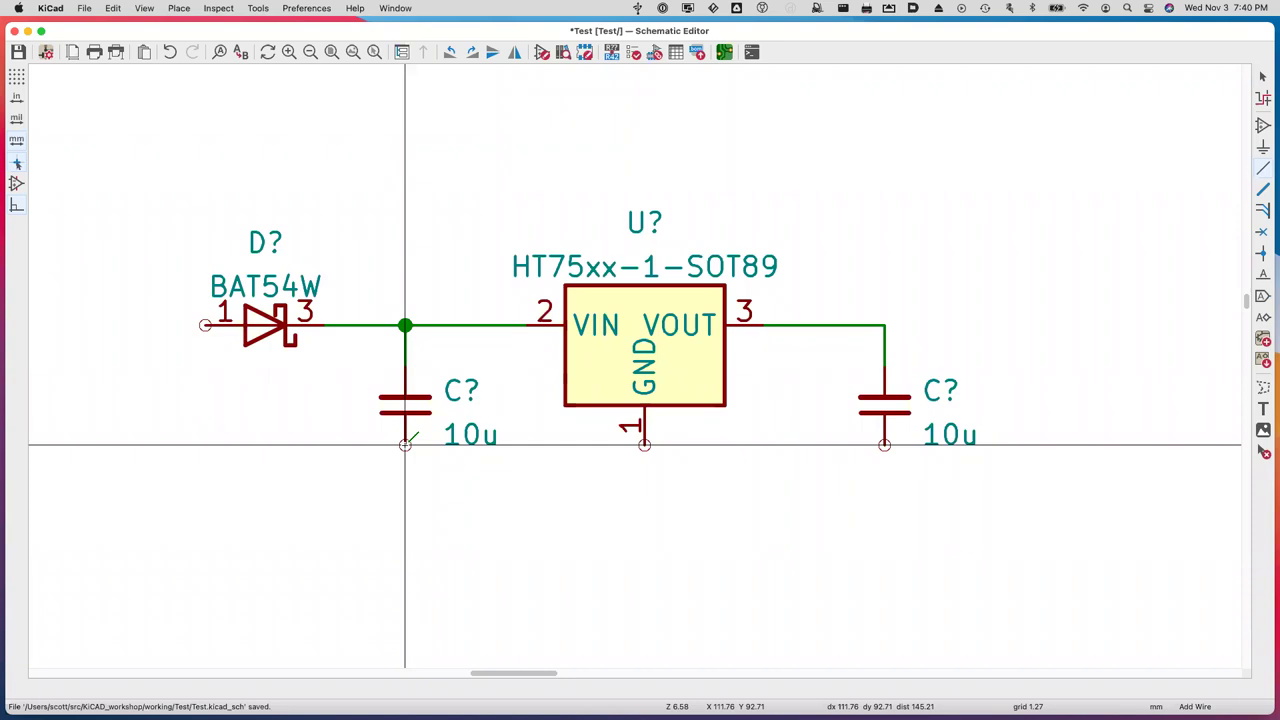
{"action": "key", "text": "Escape"}
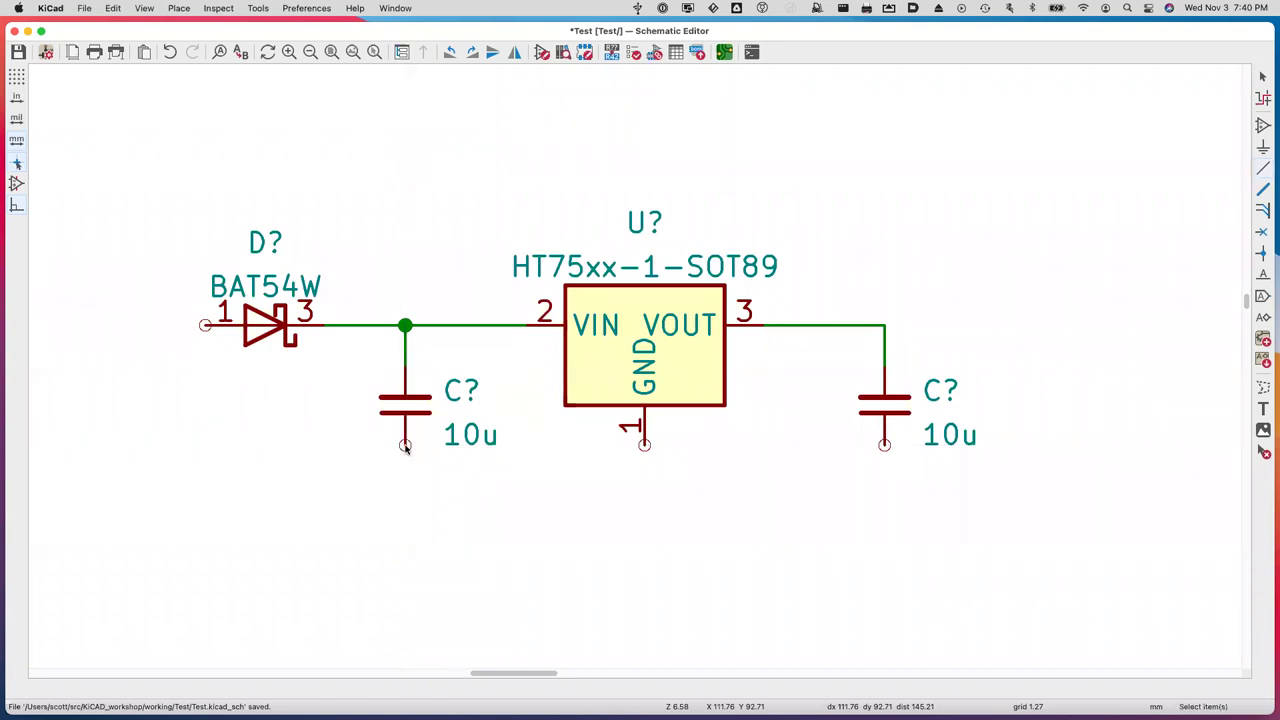
{"action": "right_click", "coordinate": [280, 435]}
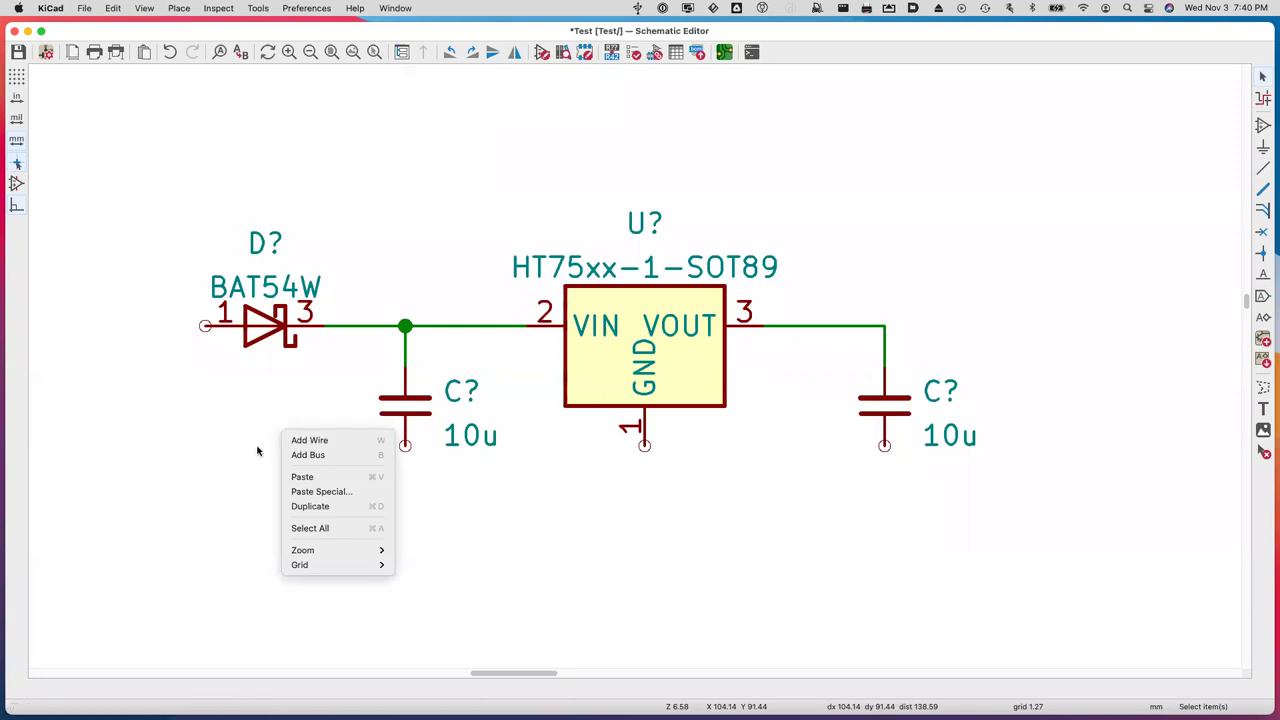
{"action": "key", "text": "super+s"}
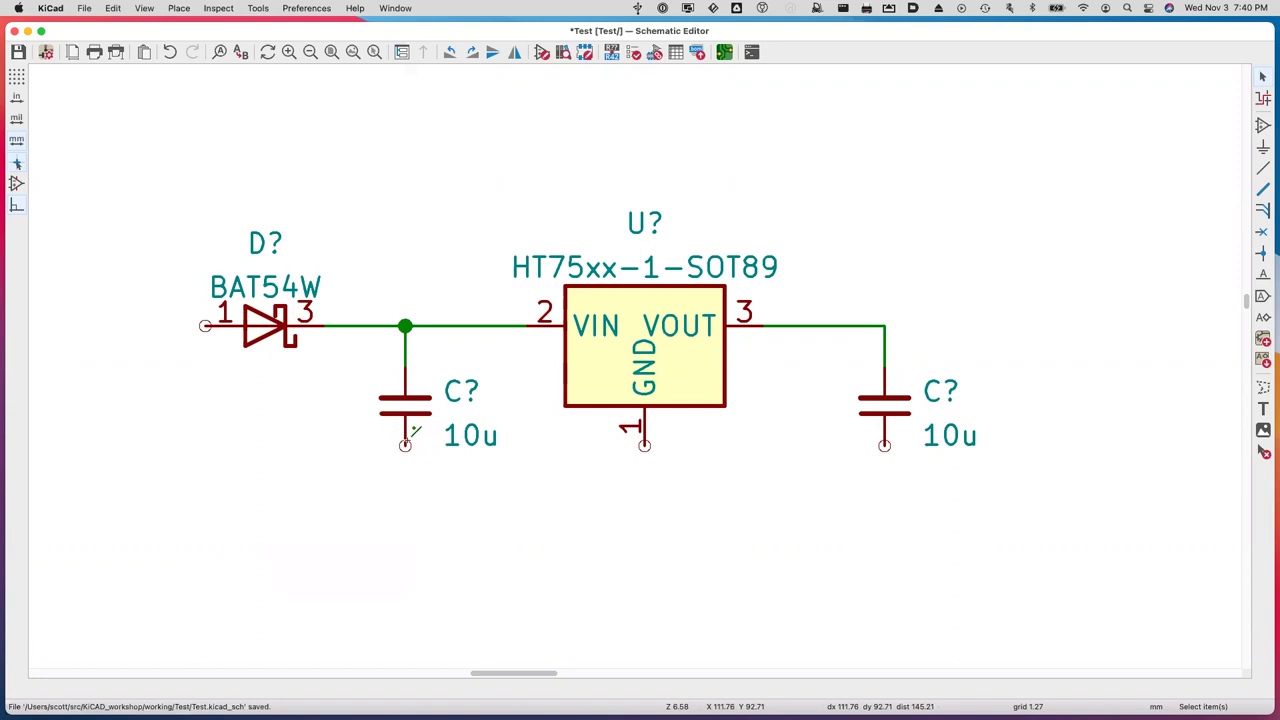
Draw a wire joining the lower pins of both 10u capacitors, running beneath the regulator at about Y 97.79 mm.
{"action": "left_click", "coordinate": [405, 445]}
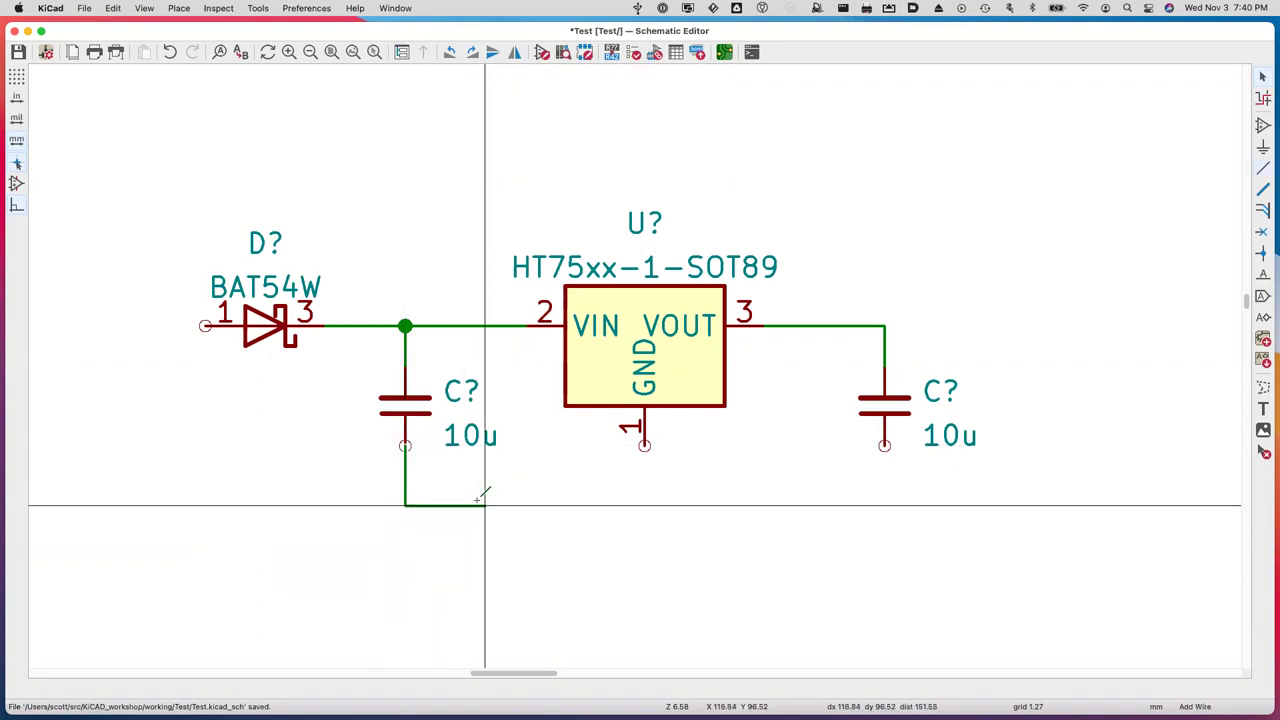
{"action": "key", "text": "Escape"}
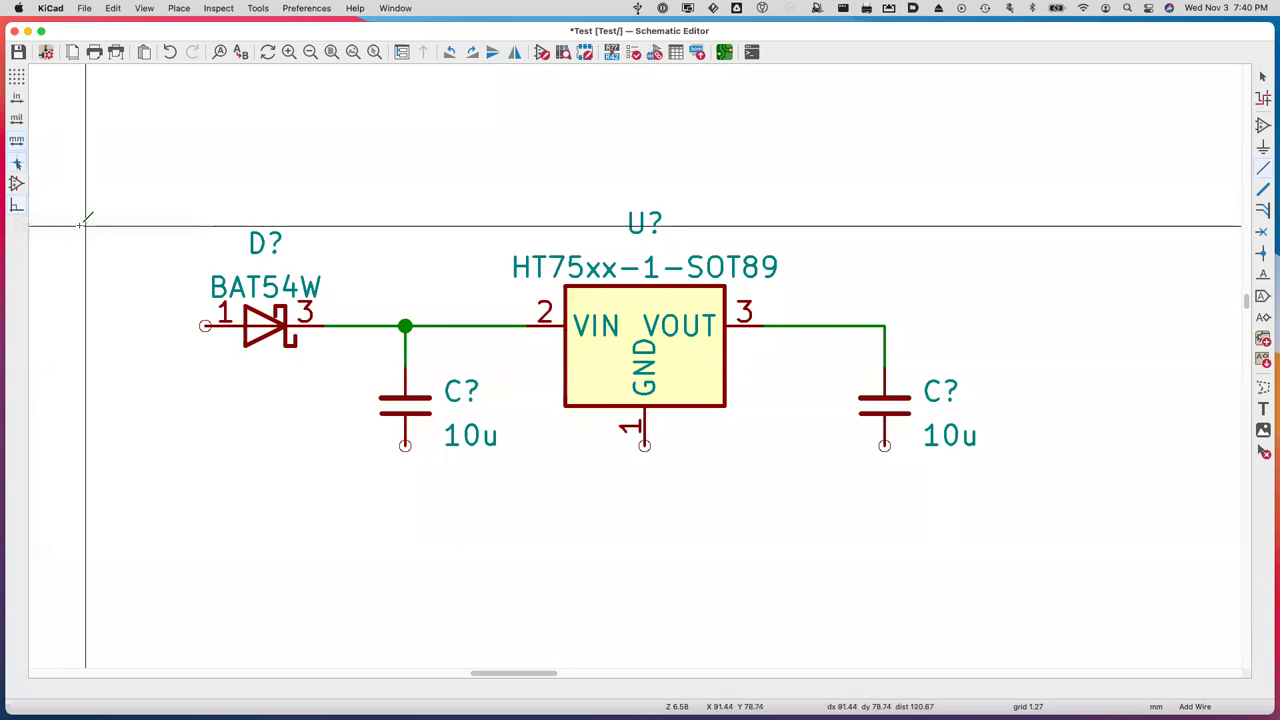
{"action": "left_click", "coordinate": [405, 445]}
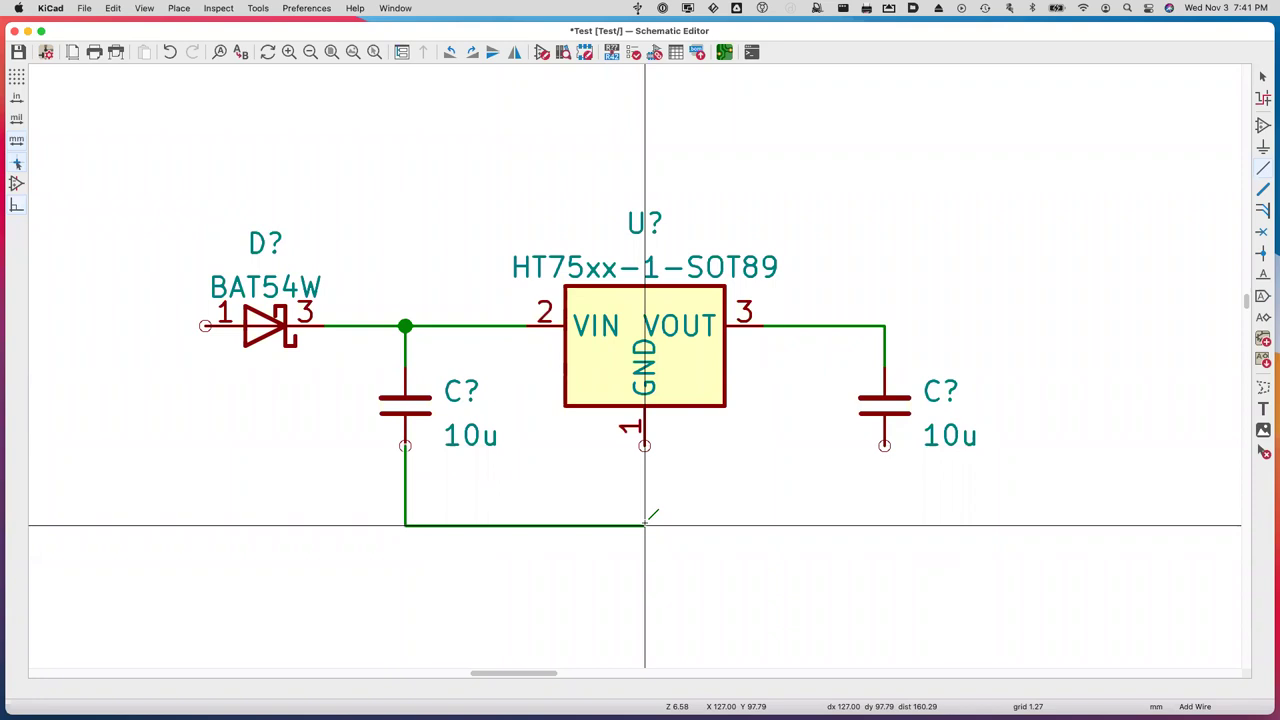
{"action": "left_click", "coordinate": [885, 524]}
{"action": "left_click", "coordinate": [886, 445]}
{"action": "key", "text": "Escape"}
Wire the regulator's GND pin straight down to the wire joining the two capacitors.
{"action": "left_click", "coordinate": [643, 445]}
{"action": "left_click", "coordinate": [643, 524]}
{"action": "key", "text": "Escape"}
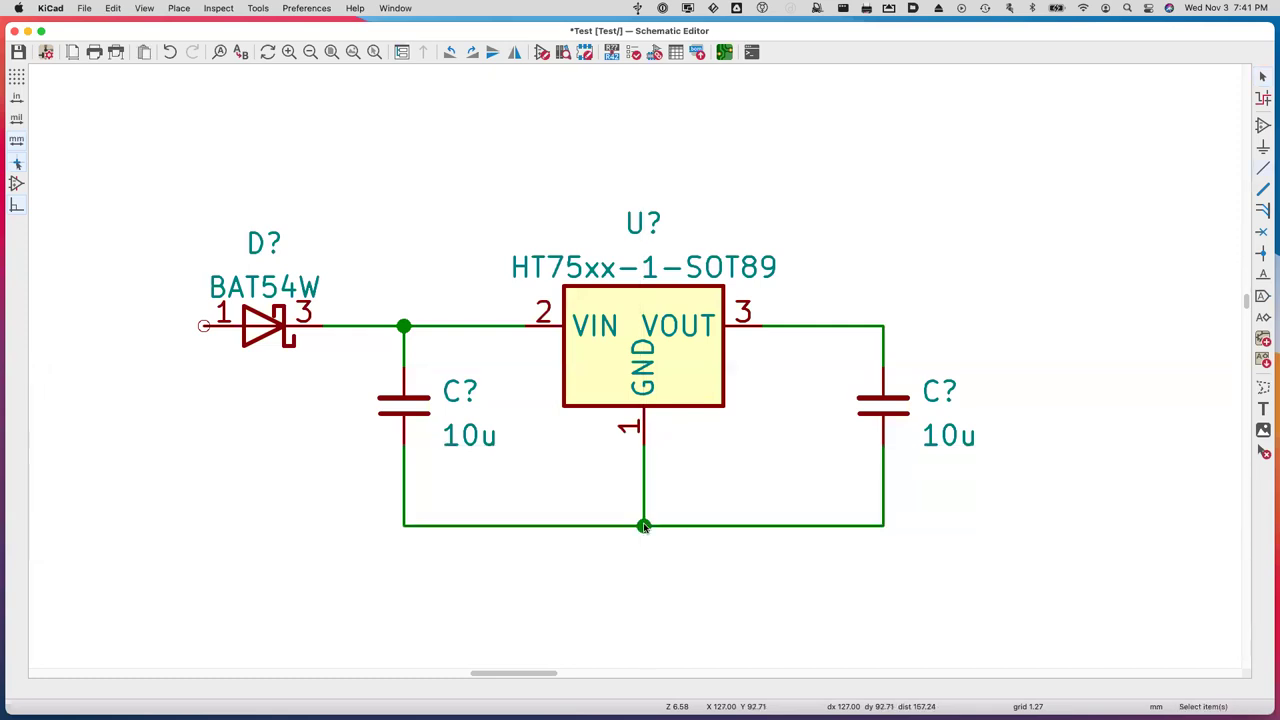
{"action": "left_click", "coordinate": [299, 9]}
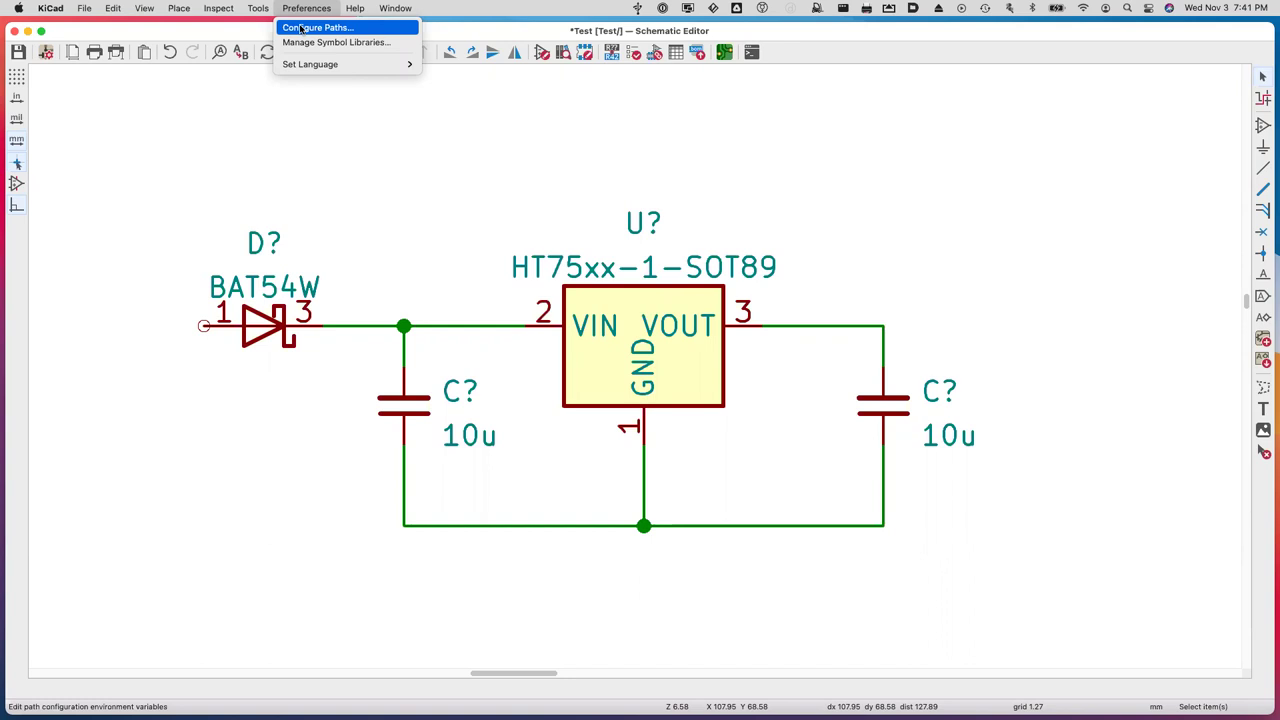
{"action": "left_click", "coordinate": [291, 441]}
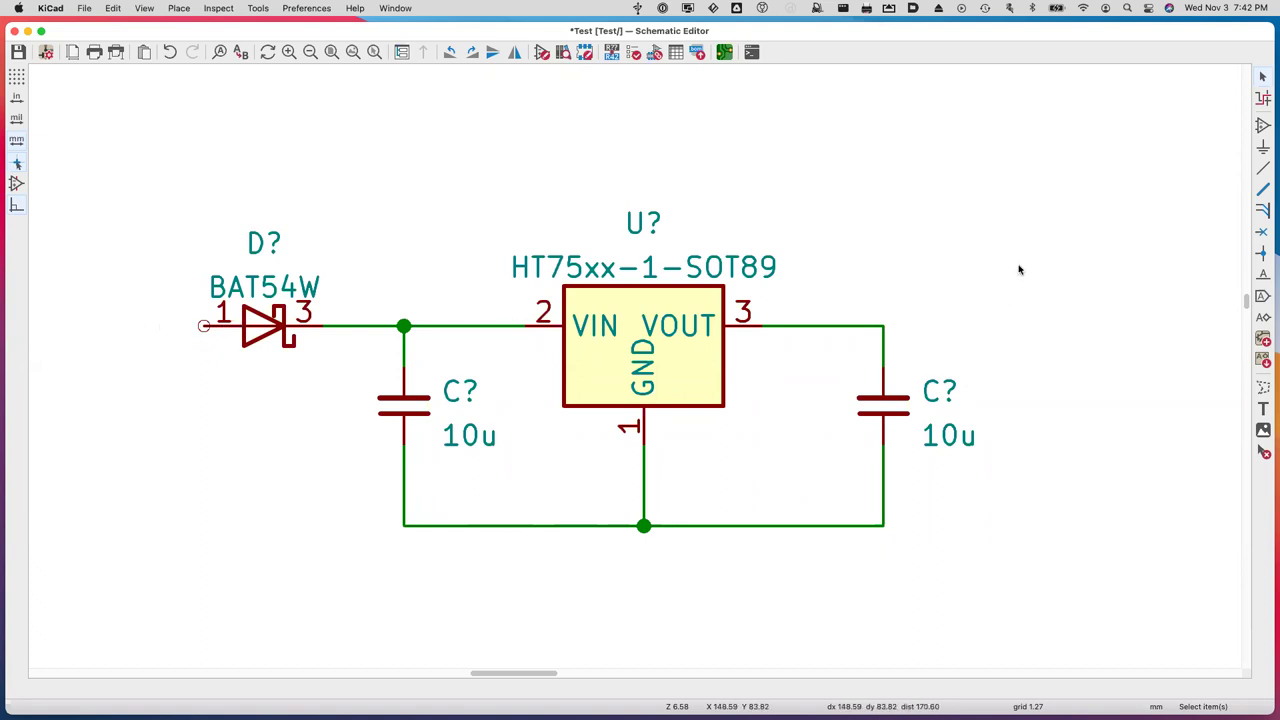
Find the GND power symbol by filtering for gnd and place it below the junction under the regulator's GND pin.
{"action": "left_click", "coordinate": [1262, 149]}
{"action": "left_click", "coordinate": [923, 166]}
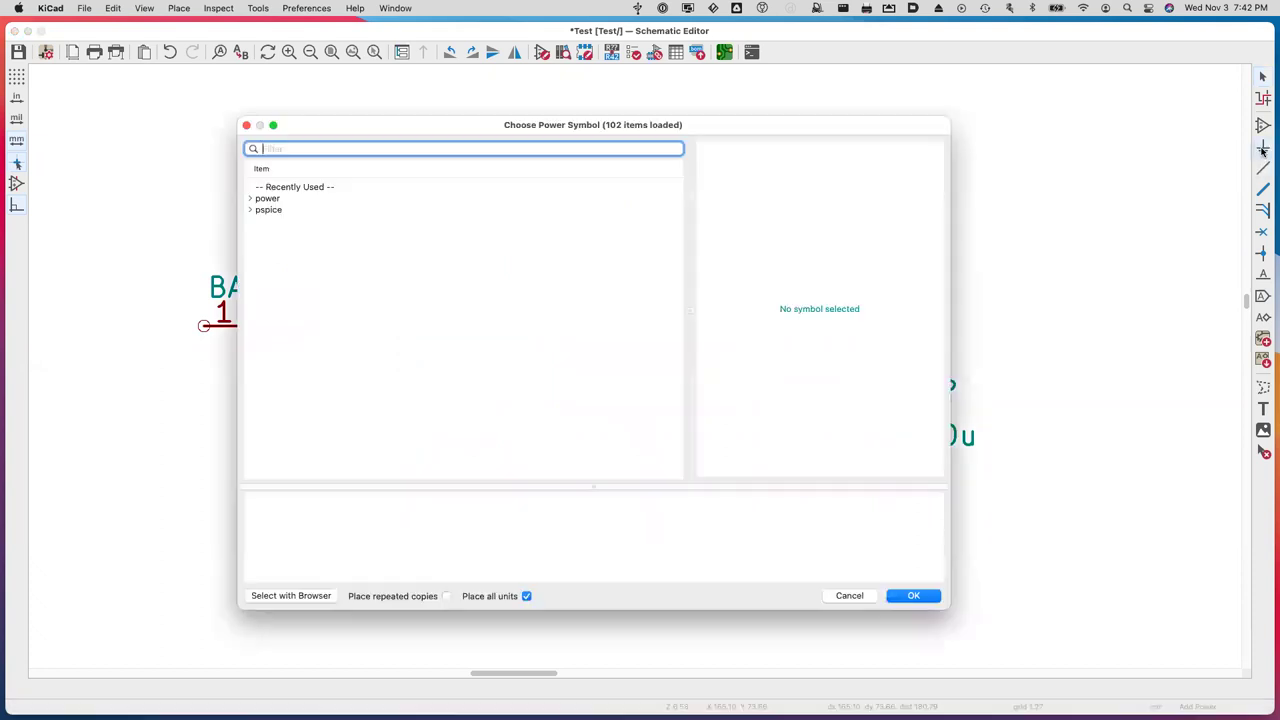
{"action": "left_click", "coordinate": [251, 199]}
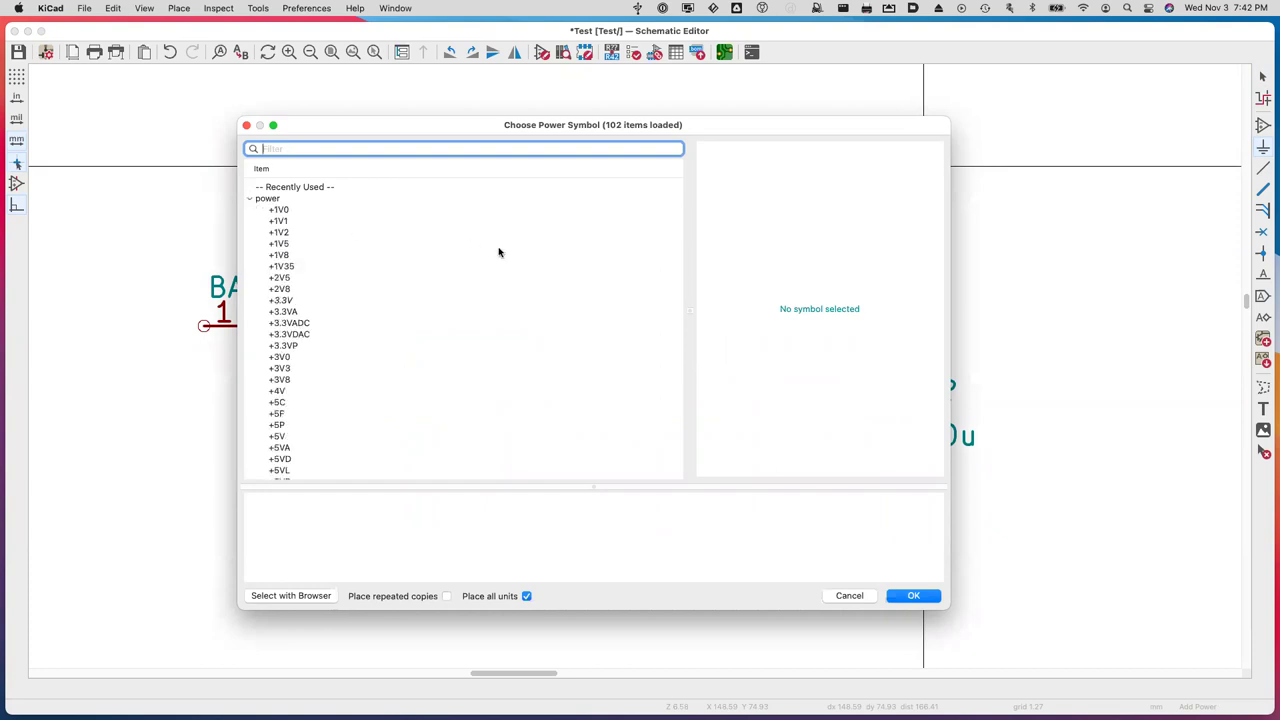
{"action": "scroll", "coordinate": [349, 296], "scroll_direction": "down", "scroll_amount": 2}
{"action": "scroll", "coordinate": [350, 295], "scroll_direction": "down", "scroll_amount": 3}
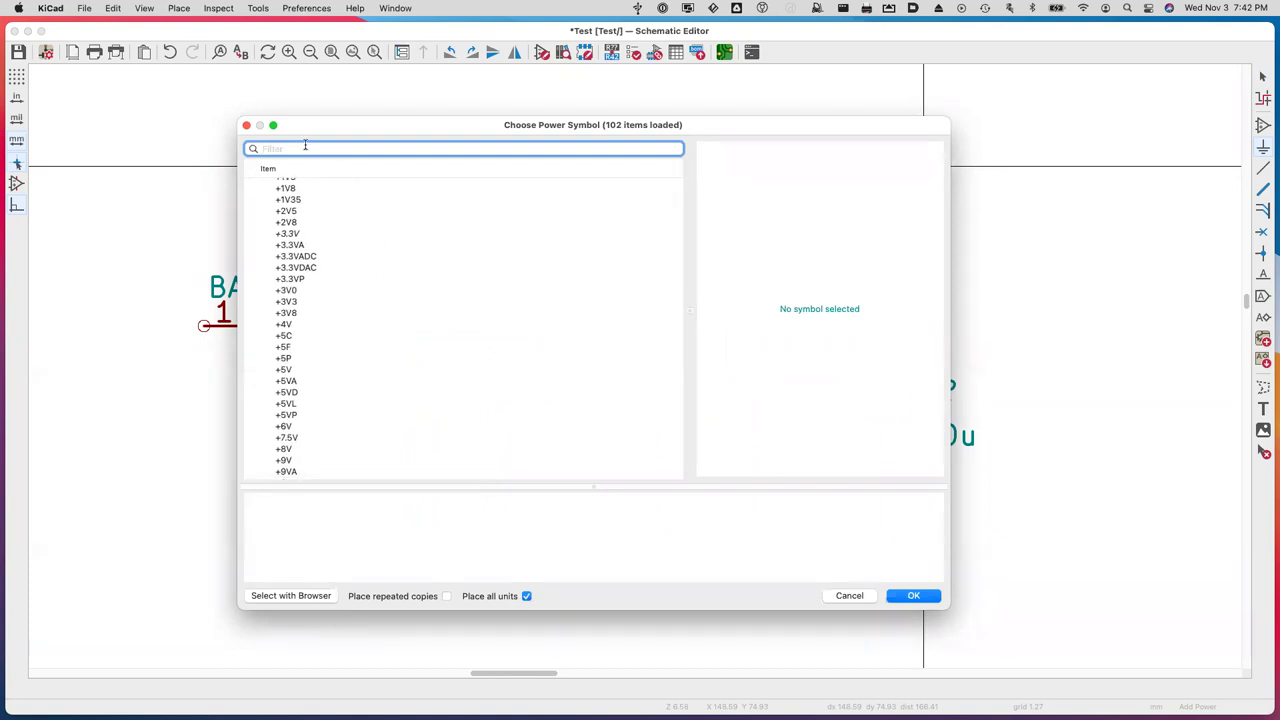
{"action": "type", "text": "gnd"}
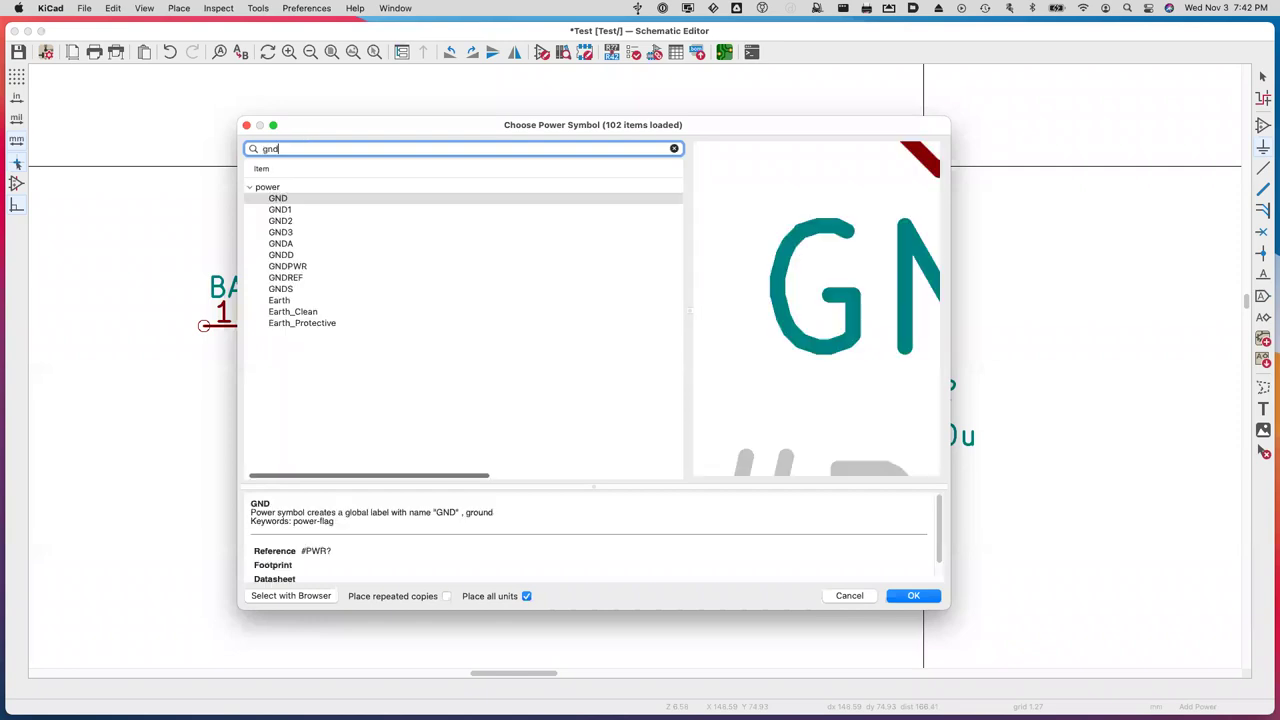
{"action": "double_click", "coordinate": [306, 200]}
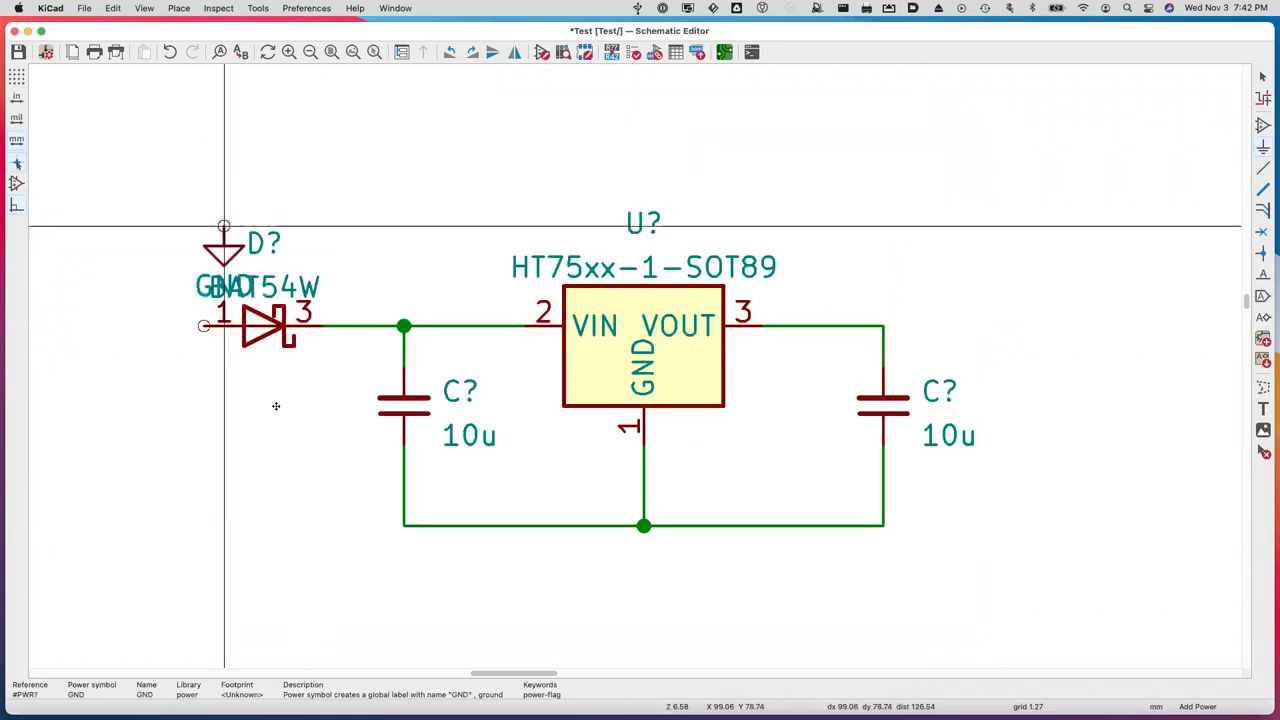
{"action": "left_click", "coordinate": [643, 590]}
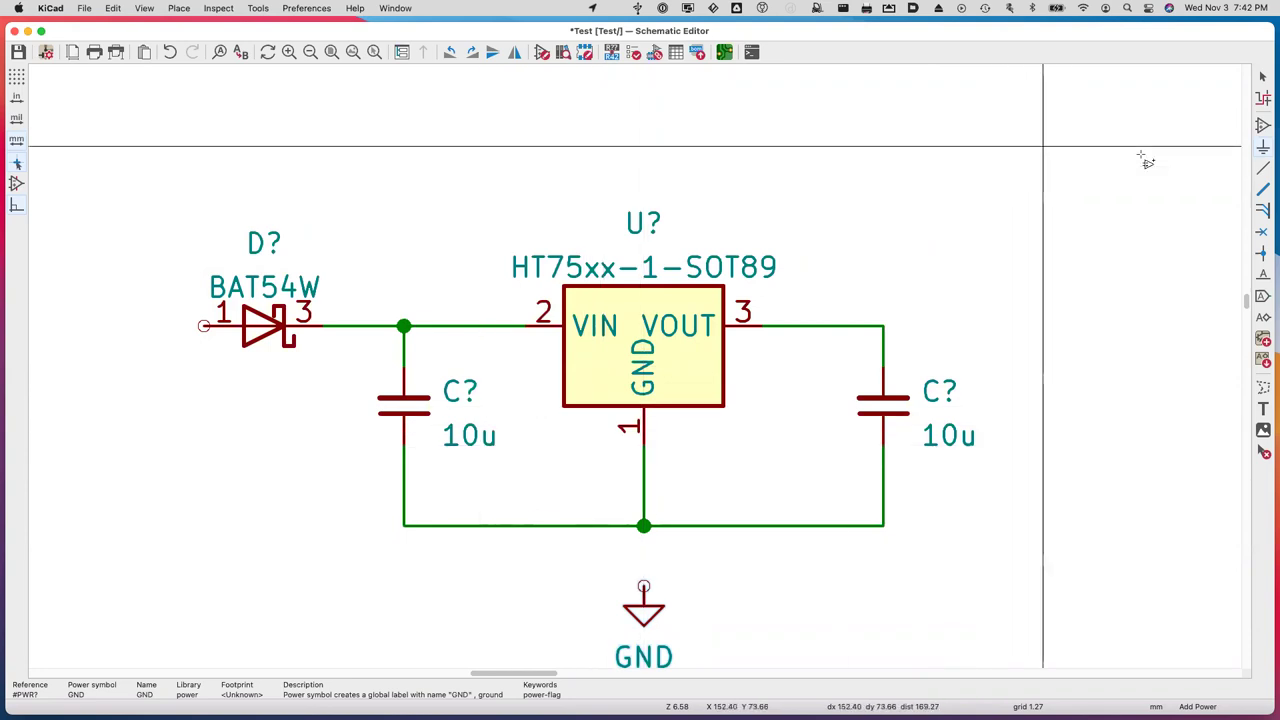
Place a +5V power symbol above and outward of the diode's pin 1 at about X 95.25, Y 78.74 mm.
{"action": "left_click", "coordinate": [1263, 148]}
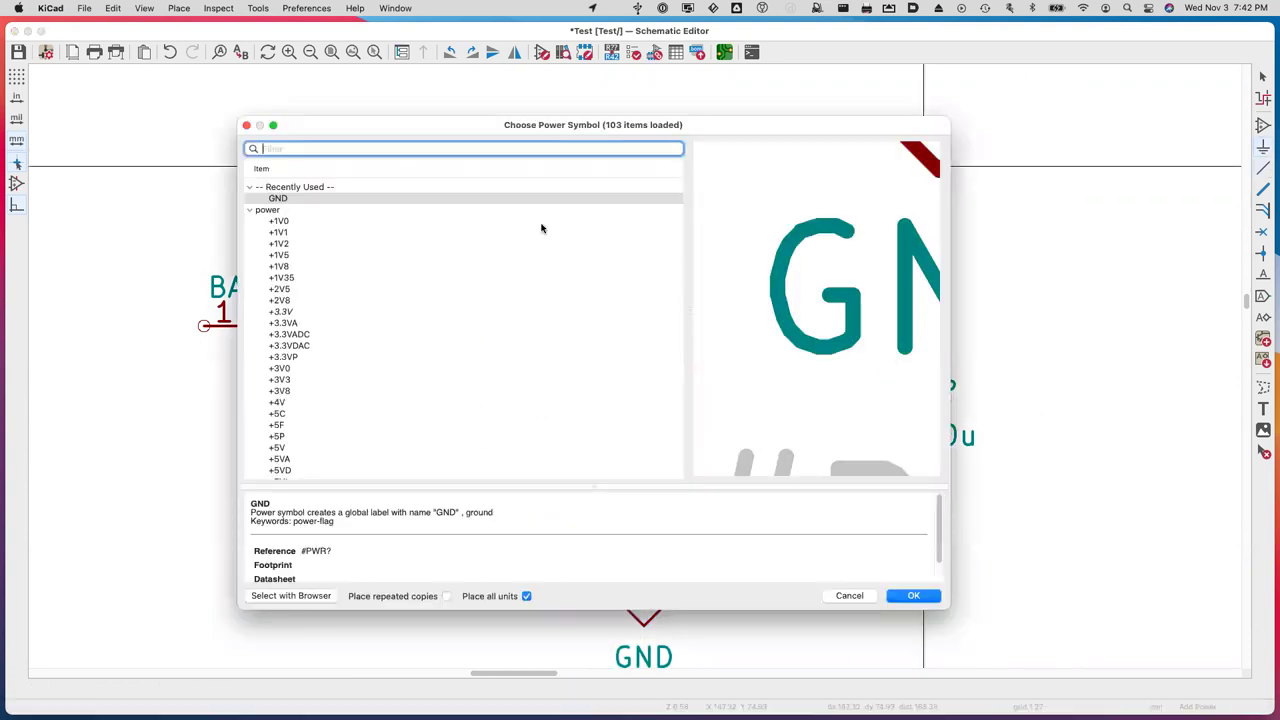
{"action": "left_click", "coordinate": [281, 448]}
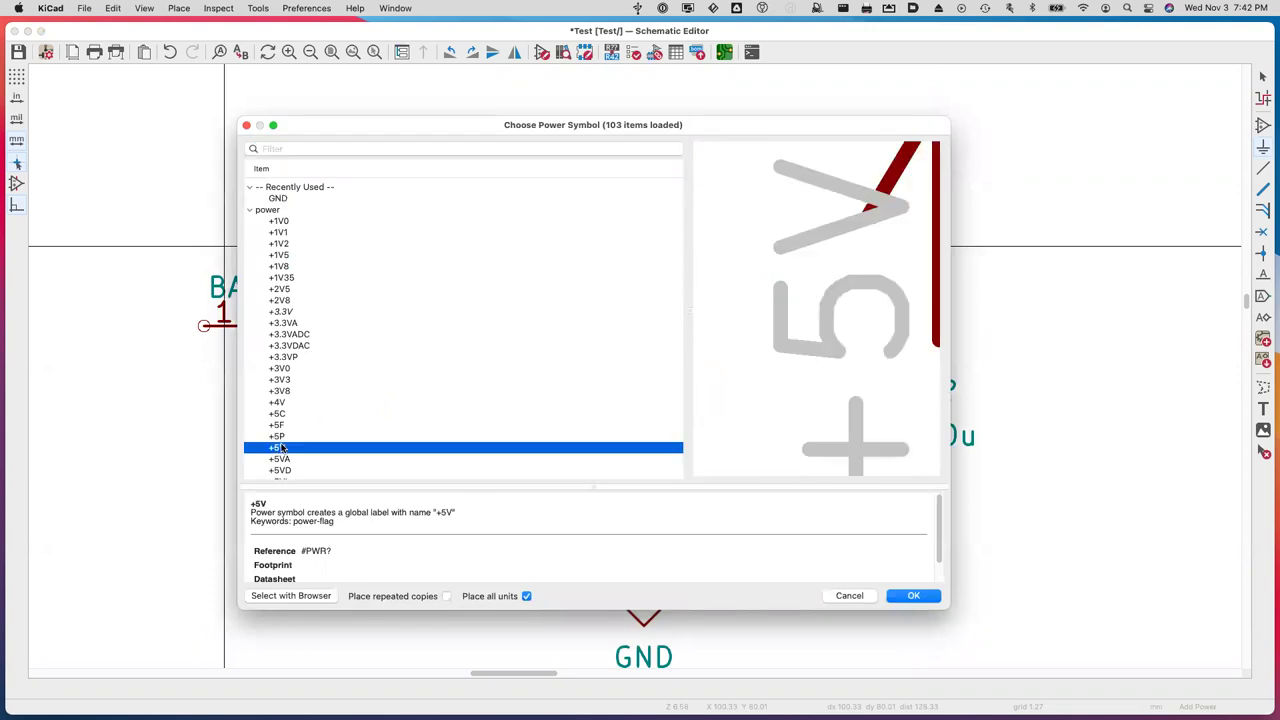
{"action": "left_click", "coordinate": [916, 596]}
{"action": "left_click", "coordinate": [144, 224]}
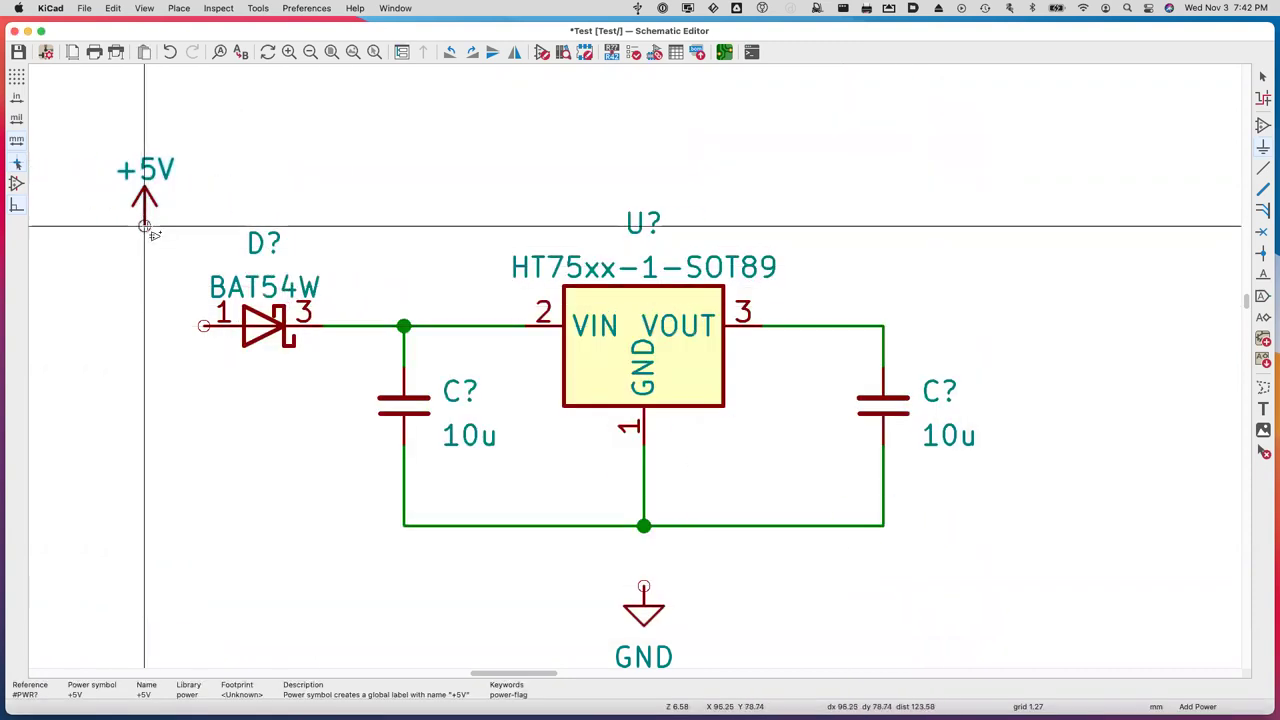
{"action": "key", "text": "Escape"}
Wire the +5V symbol to pin 1 of the BAT54W diode, and the GND symbol to the junction above it.
{"action": "left_click", "coordinate": [144, 224]}
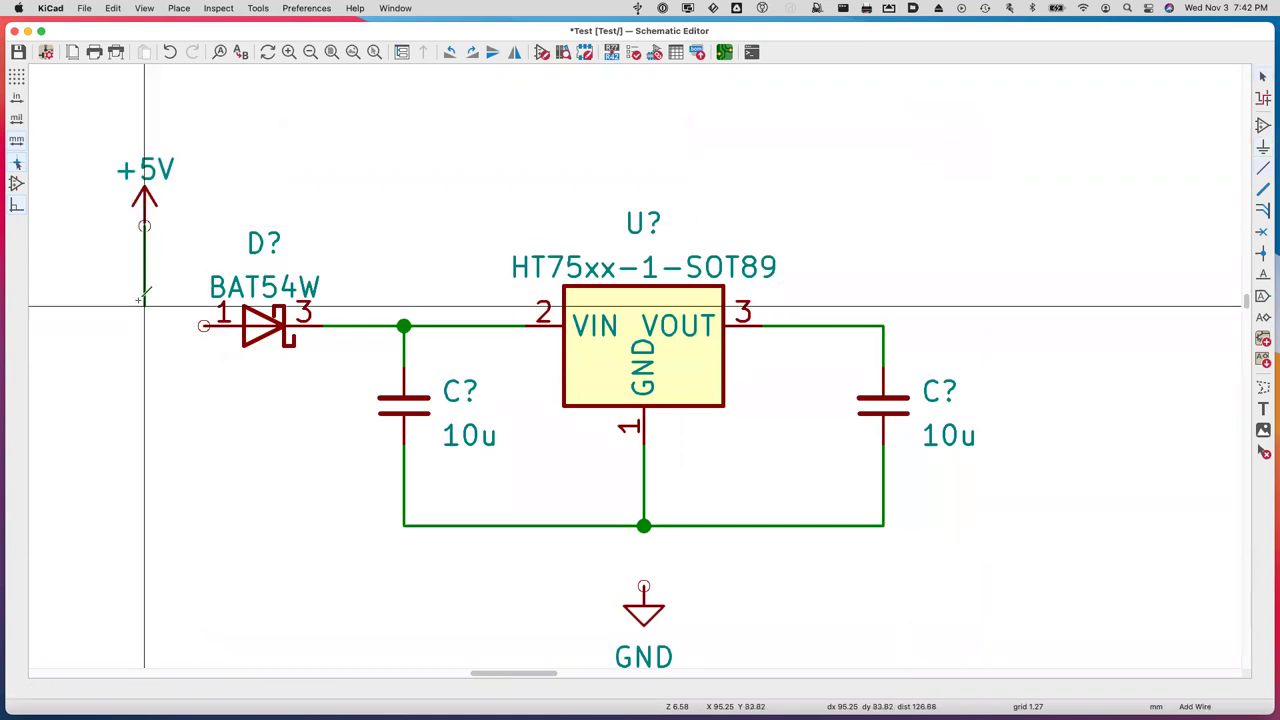
{"action": "left_click", "coordinate": [204, 325]}
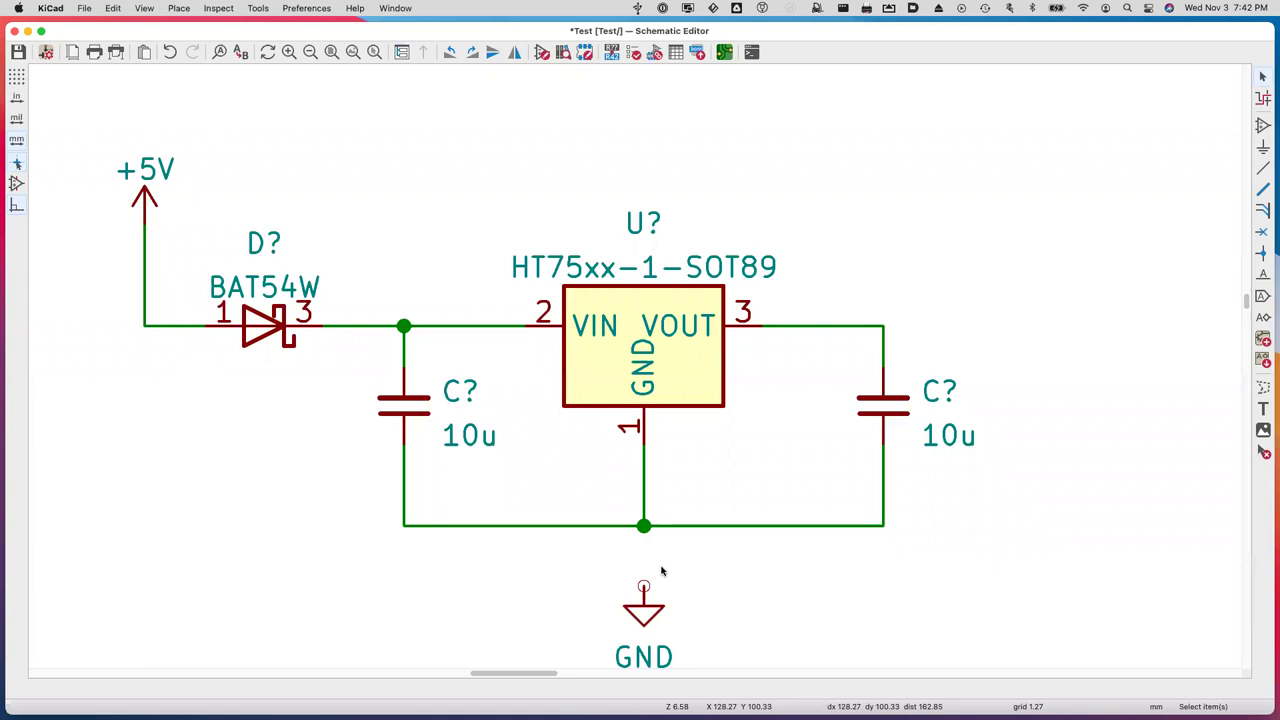
{"action": "key", "text": "w"}
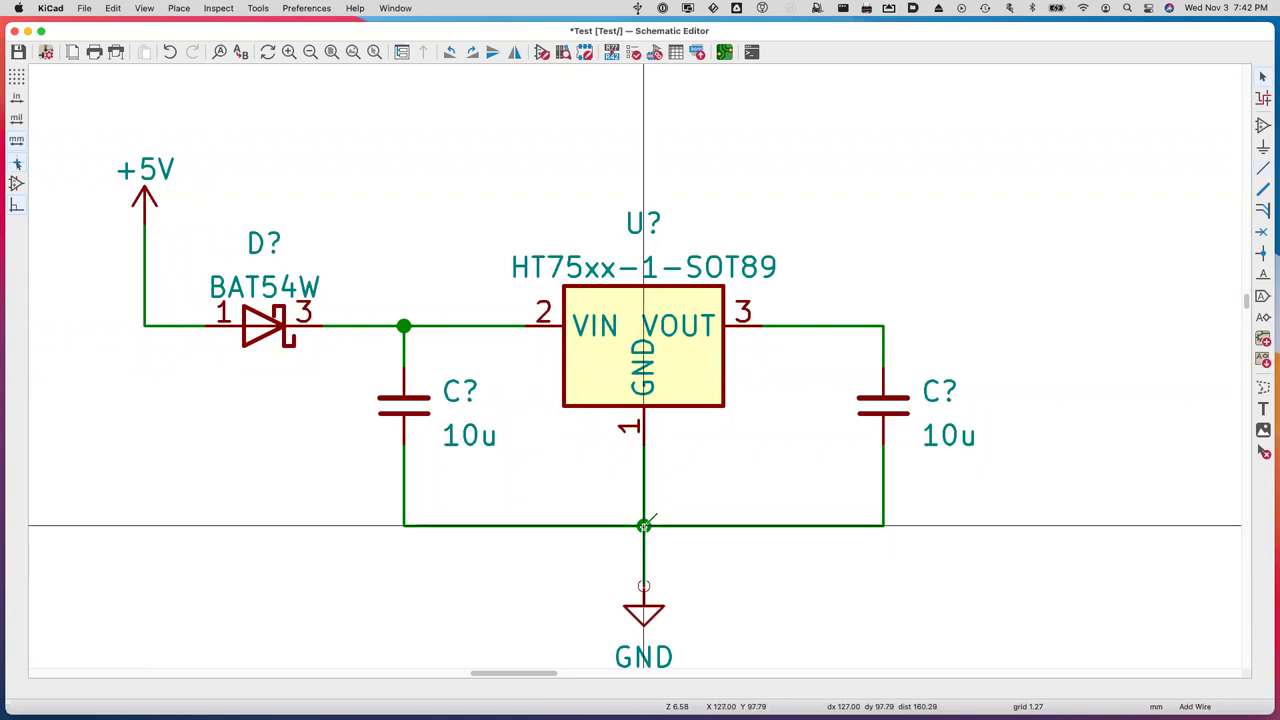
{"action": "key", "text": "Escape"}
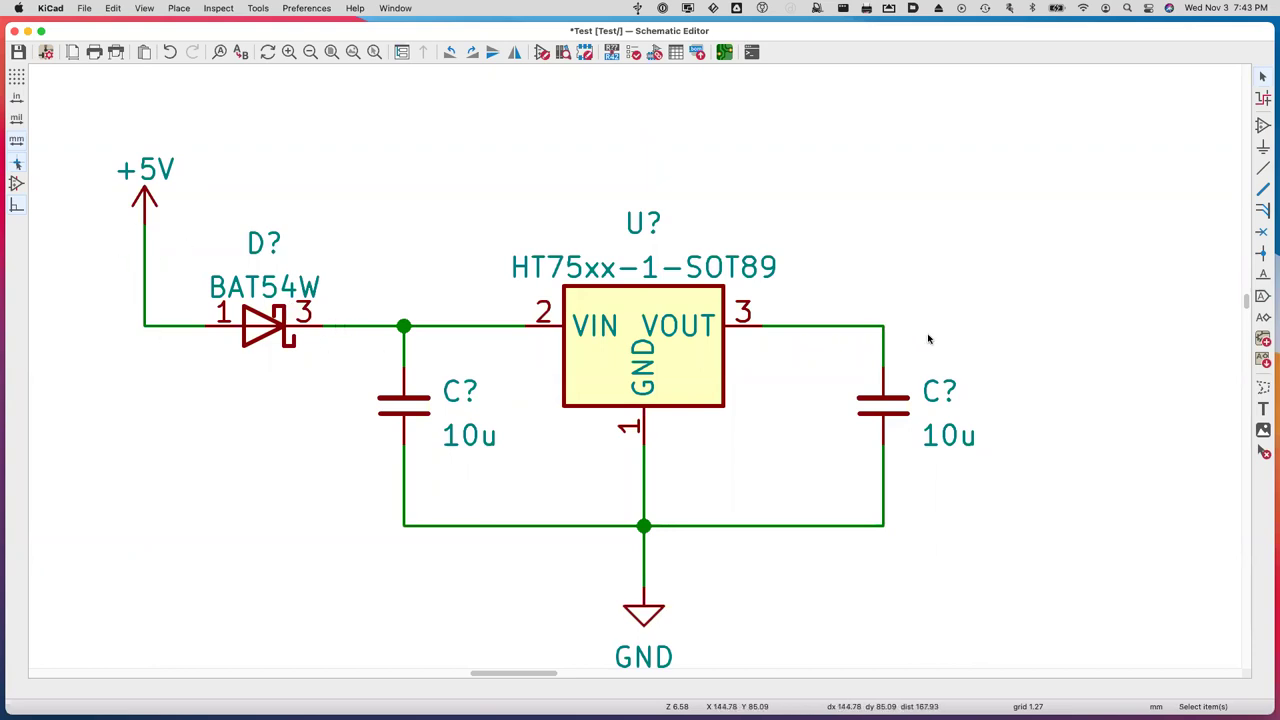
Inspect the connection names of the VOUT wire and of the wire below the input-side capacitor.
{"action": "left_click", "coordinate": [880, 326]}
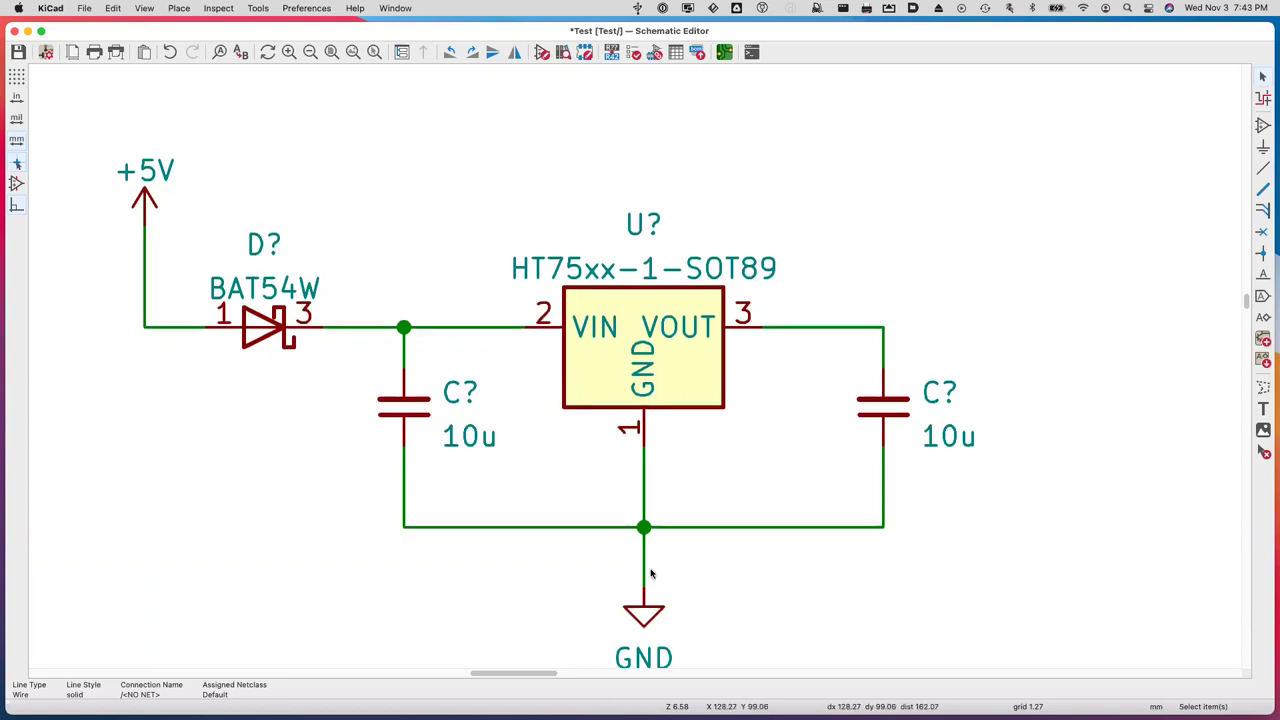
{"action": "scroll", "coordinate": [645, 585], "scroll_direction": "up", "scroll_amount": 1}
{"action": "left_click", "coordinate": [407, 456]}
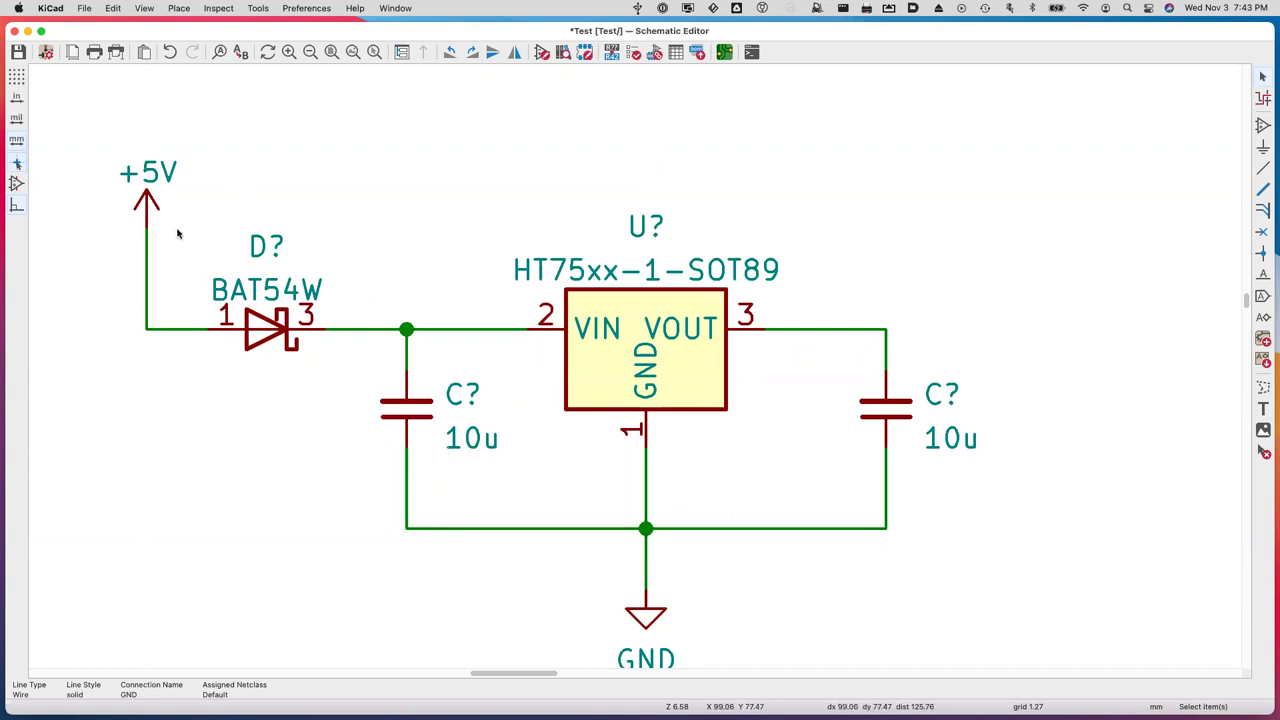
Try deleting the vertical wire under +5V and rerouting the diode connection around its outer side, and undo both changes.
{"action": "left_click", "coordinate": [147, 268]}
{"action": "key", "text": "Delete"}
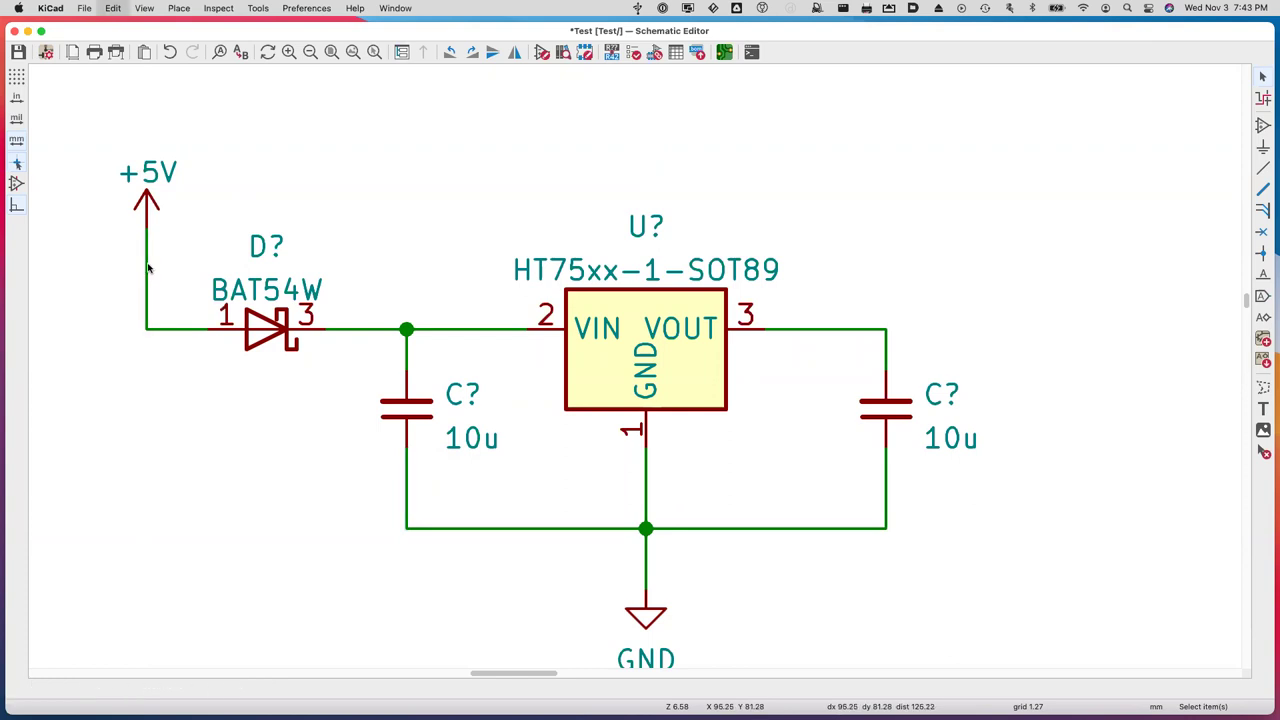
{"action": "left_click", "coordinate": [147, 328]}
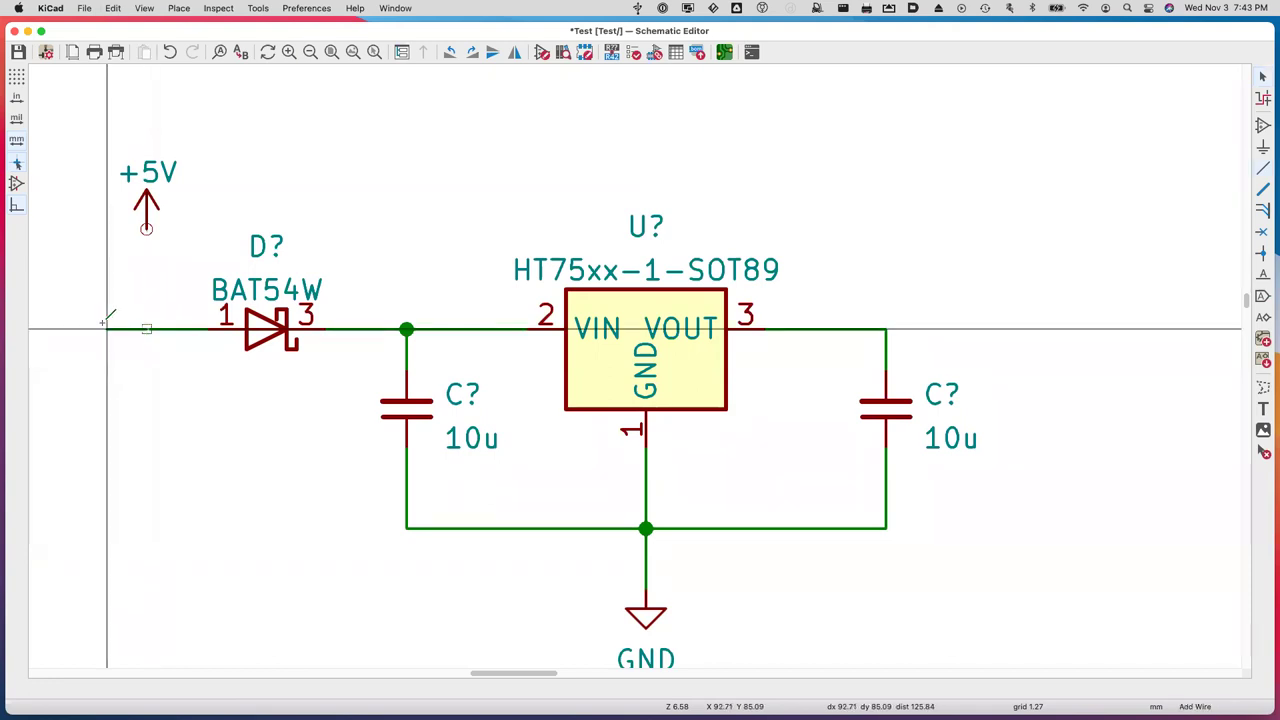
{"action": "left_click", "coordinate": [147, 229]}
{"action": "key", "text": "Escape"}
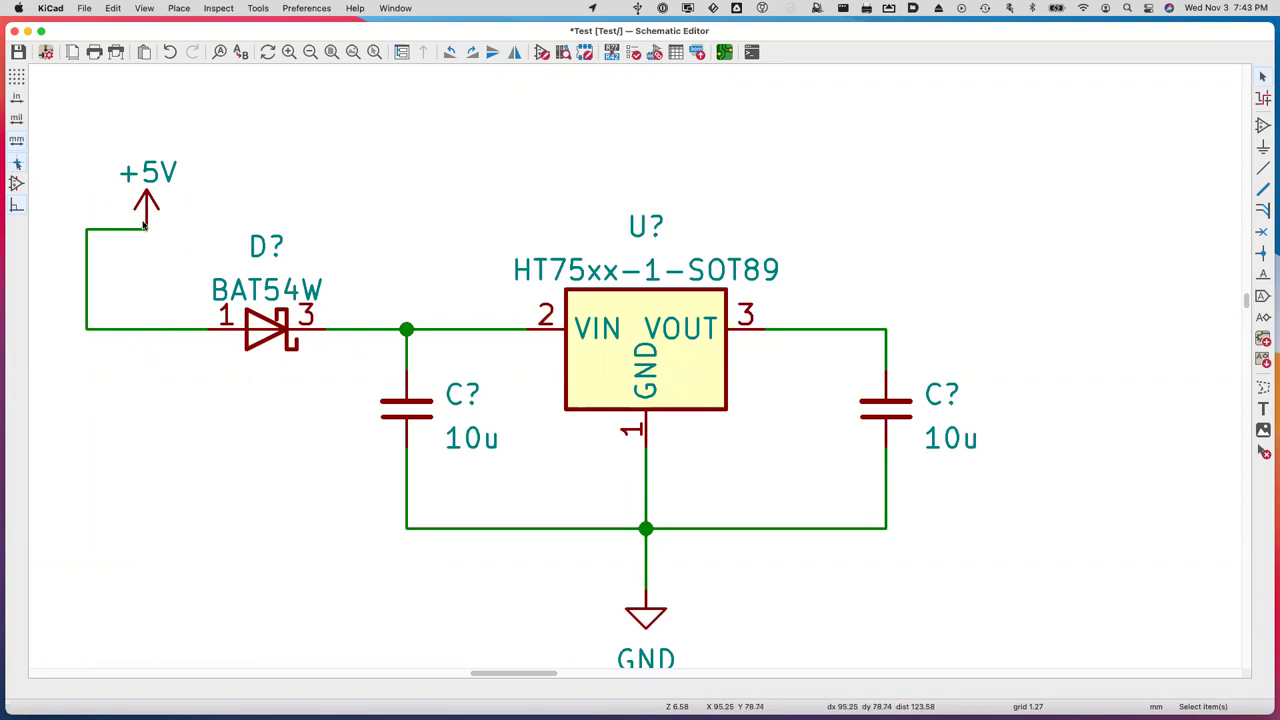
{"action": "key", "text": "super+z"}
{"action": "key", "text": "super+z"}
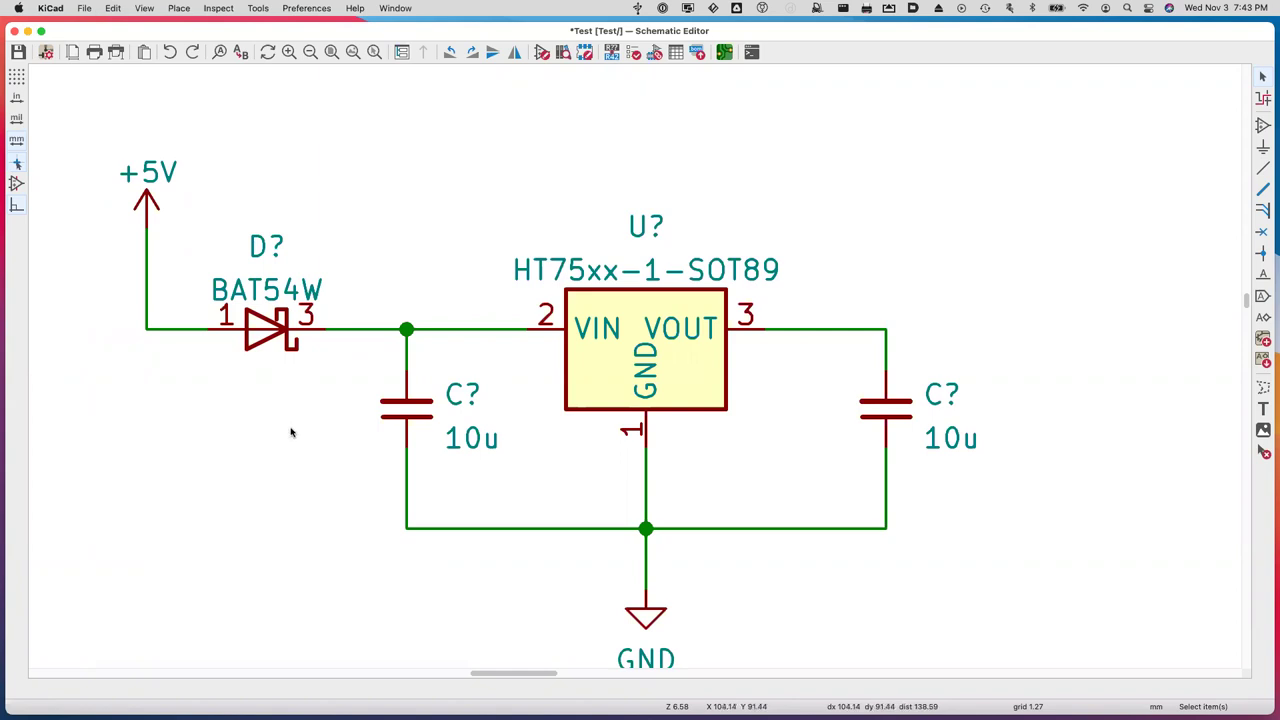
{"action": "scroll", "coordinate": [291, 432], "scroll_direction": "down", "scroll_amount": 2}
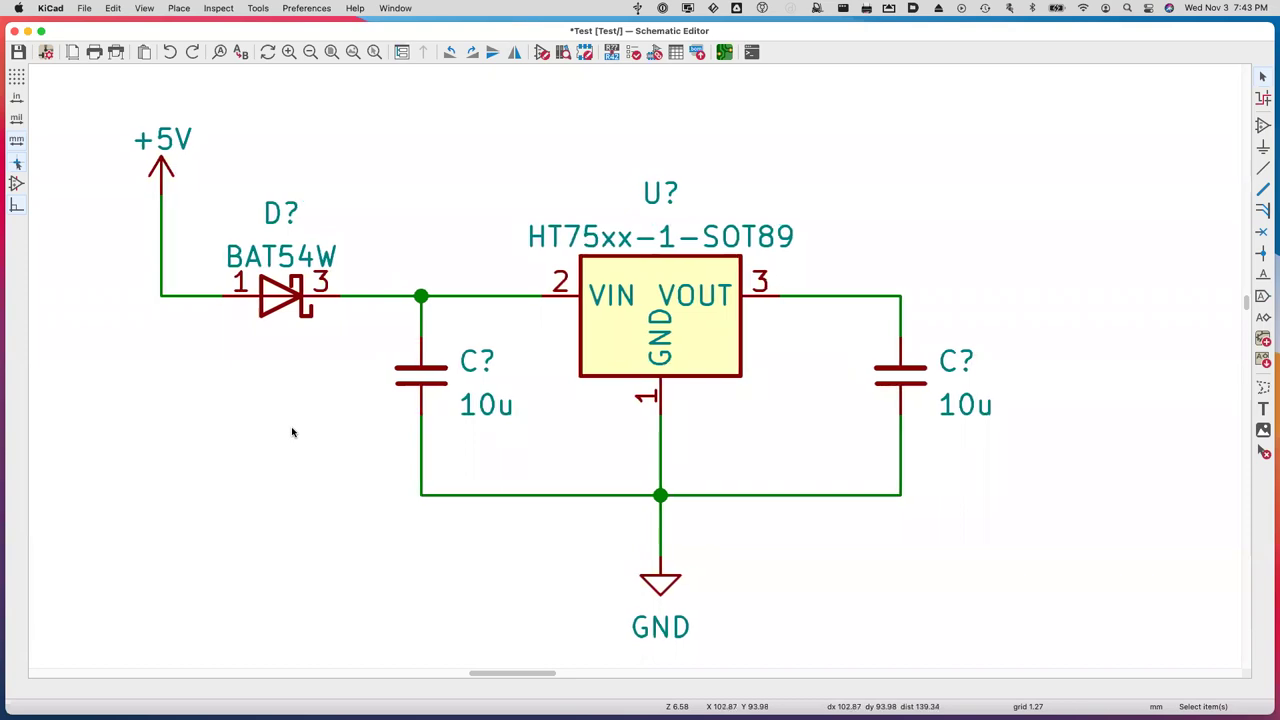
{"action": "scroll", "coordinate": [292, 432], "scroll_direction": "left", "scroll_amount": 1}
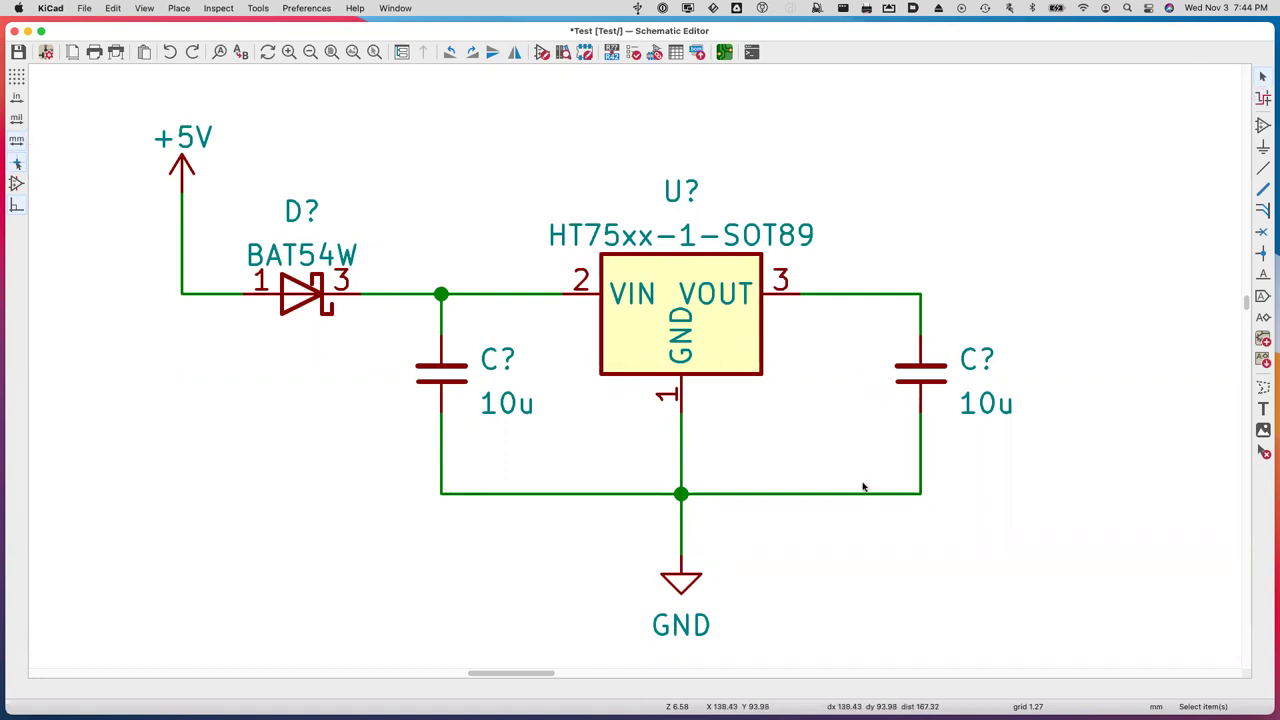
{"action": "scroll", "coordinate": [652, 532], "scroll_direction": "right", "scroll_amount": 3}
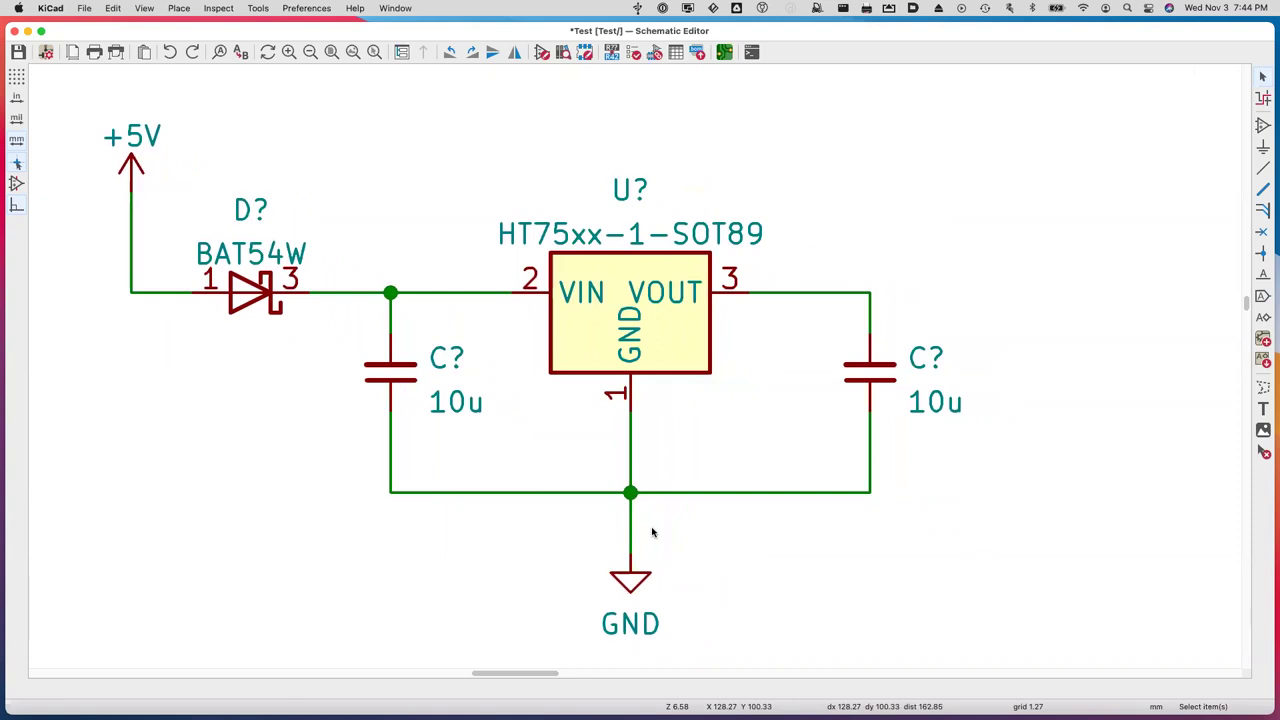
{"action": "scroll", "coordinate": [652, 532], "scroll_direction": "left", "scroll_amount": 3}
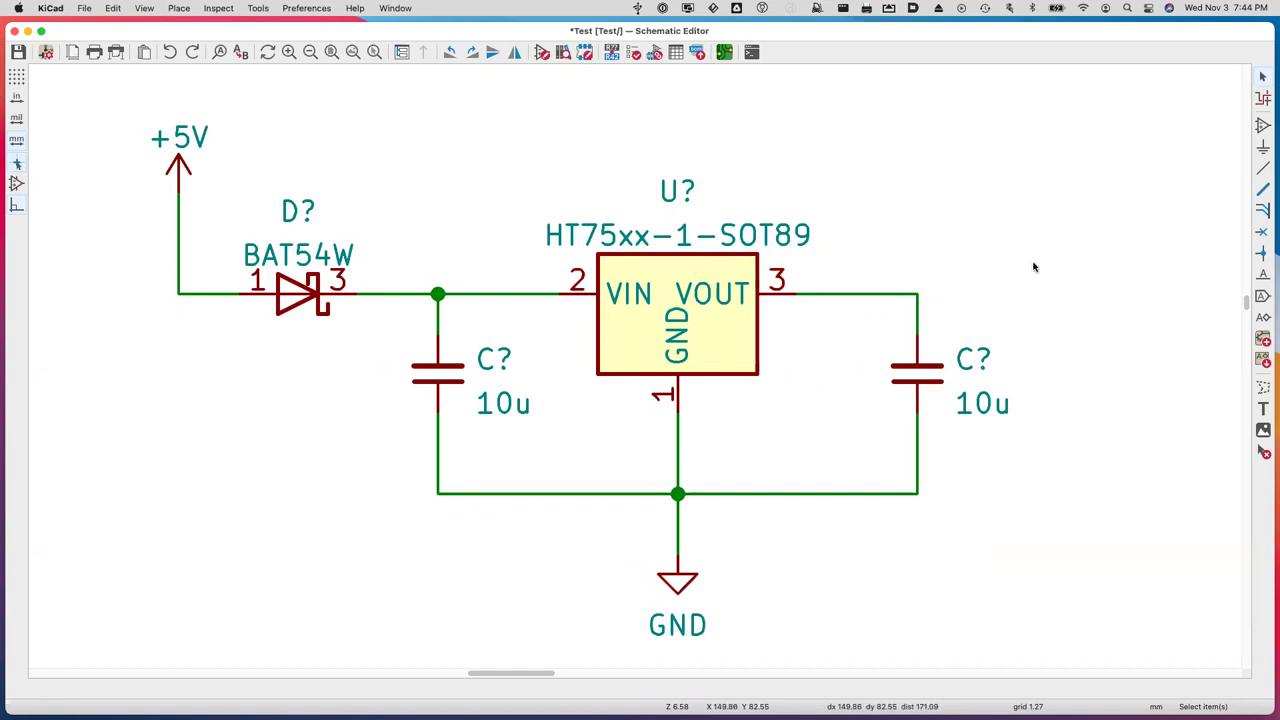
{"action": "scroll", "coordinate": [1091, 244], "scroll_direction": "right", "scroll_amount": 3}
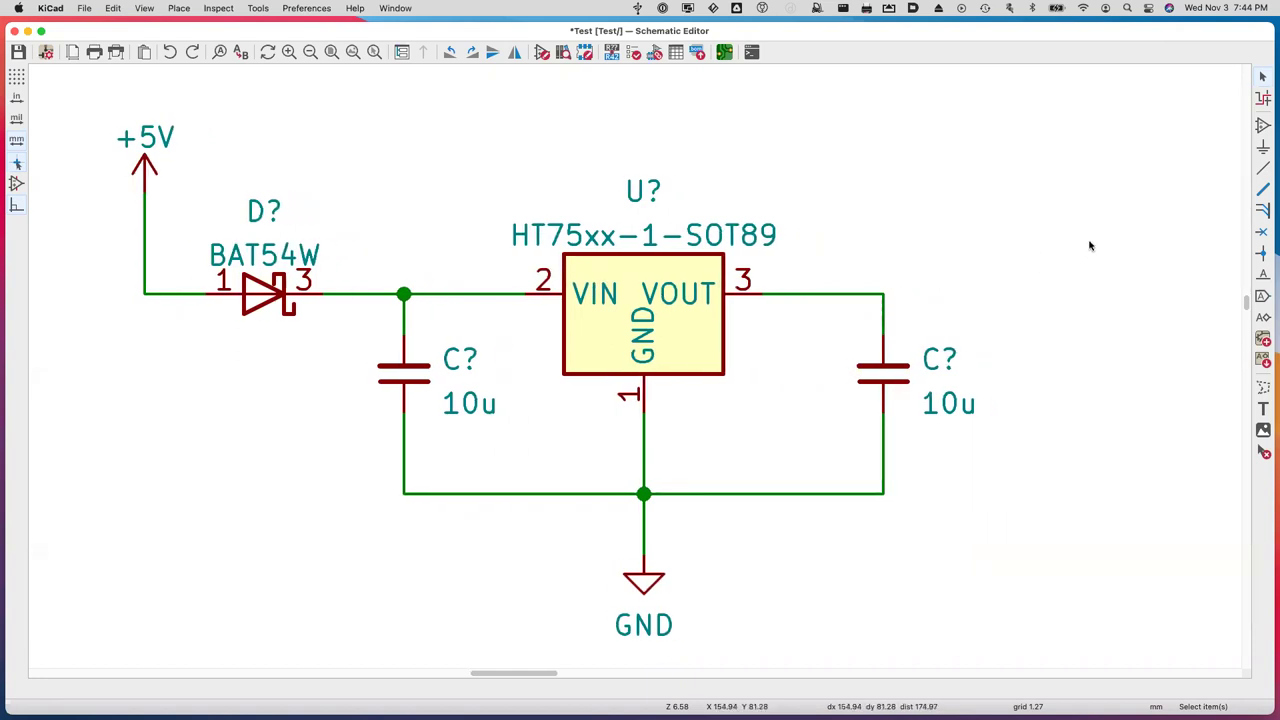
Place a +3V3 power symbol directly above the output-side capacitor at about X 142.24, Y 81.28 mm, and save the schematic.
{"action": "left_click", "coordinate": [1262, 147]}
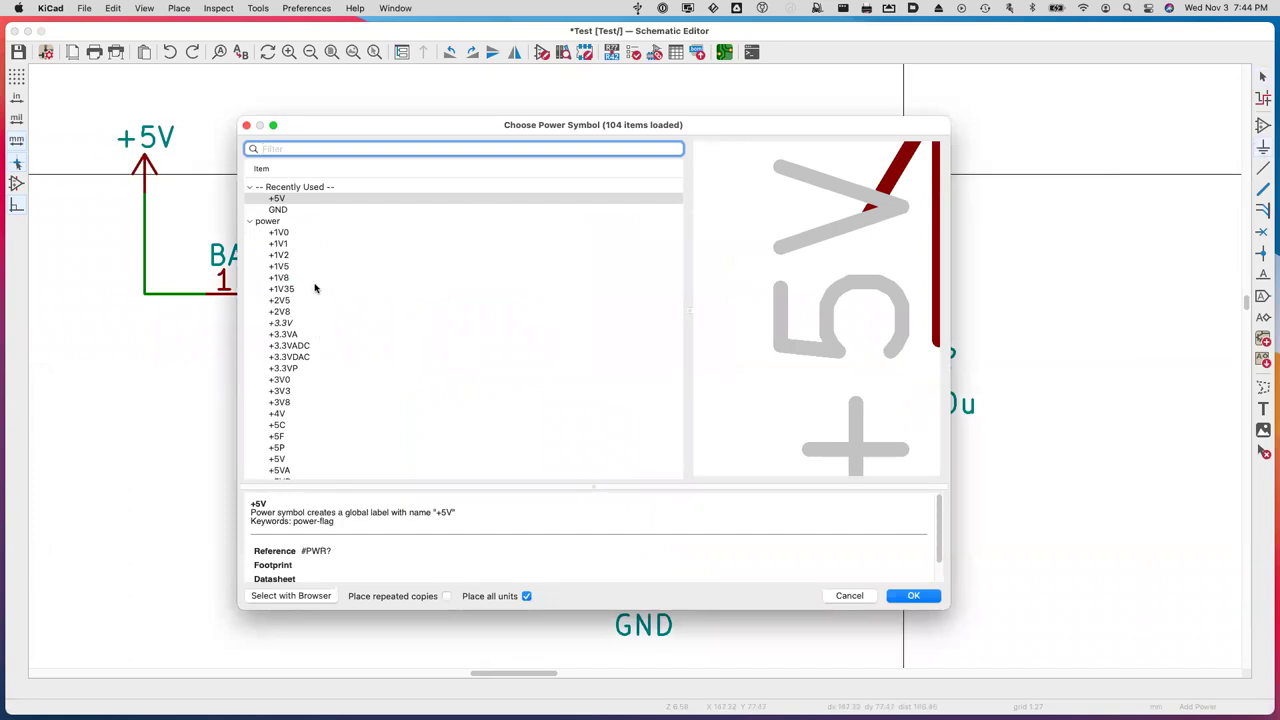
{"action": "left_click", "coordinate": [300, 391]}
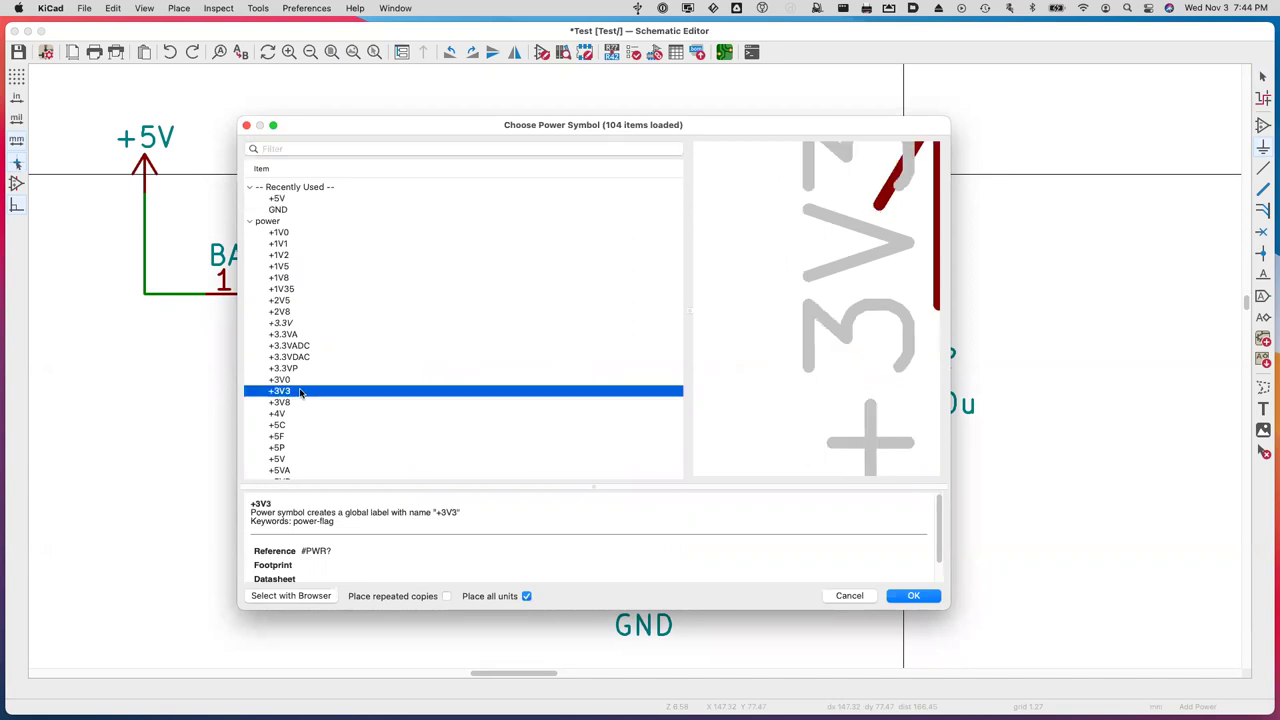
{"action": "left_click", "coordinate": [910, 595]}
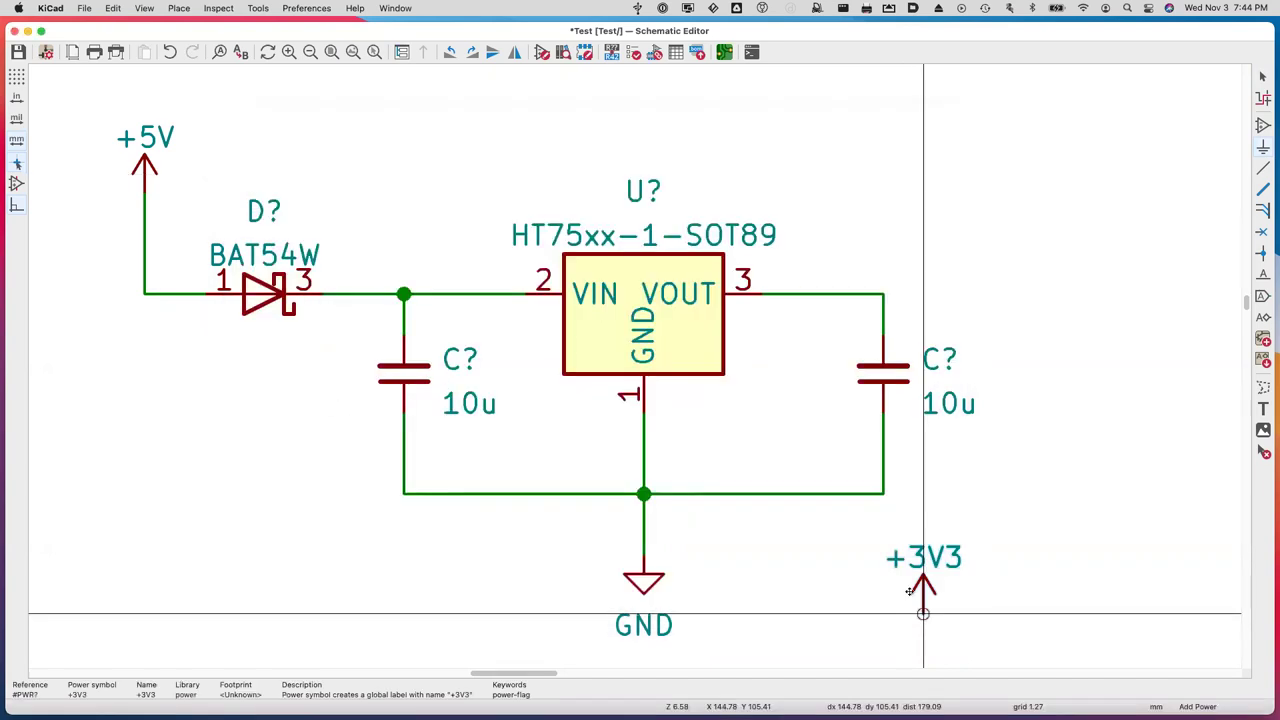
{"action": "left_click", "coordinate": [883, 233]}
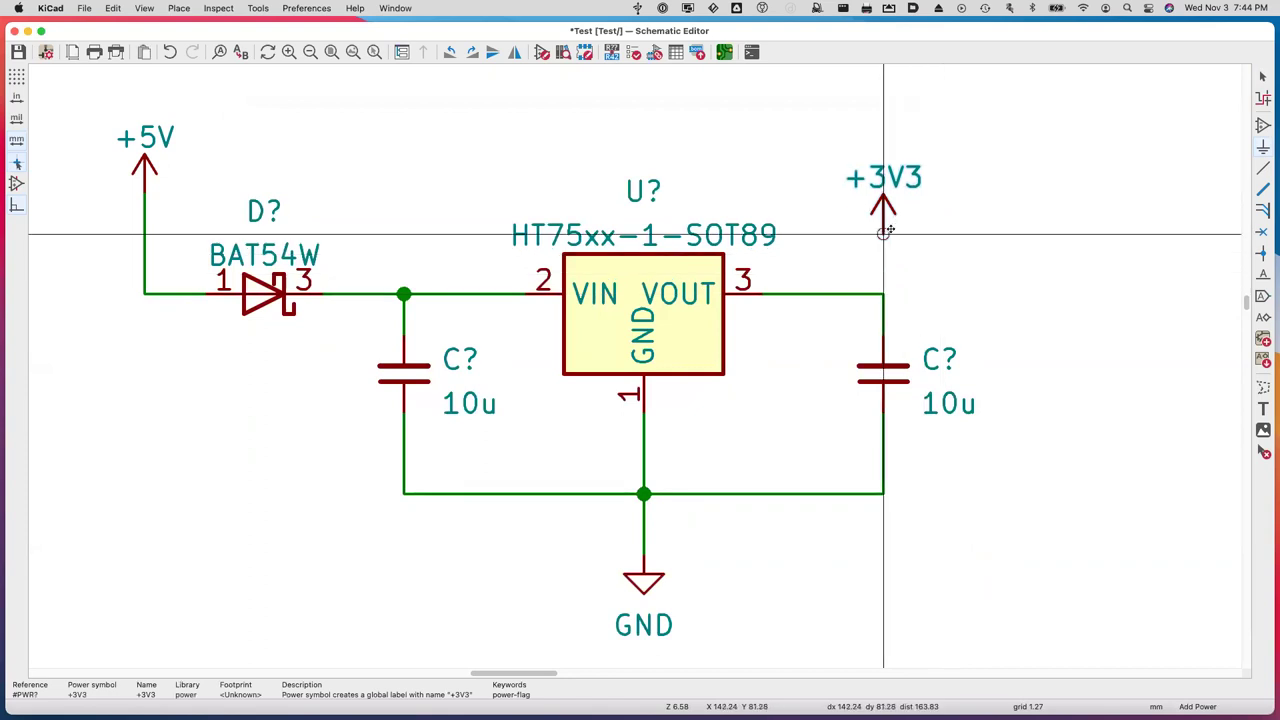
{"action": "key", "text": "super+s"}
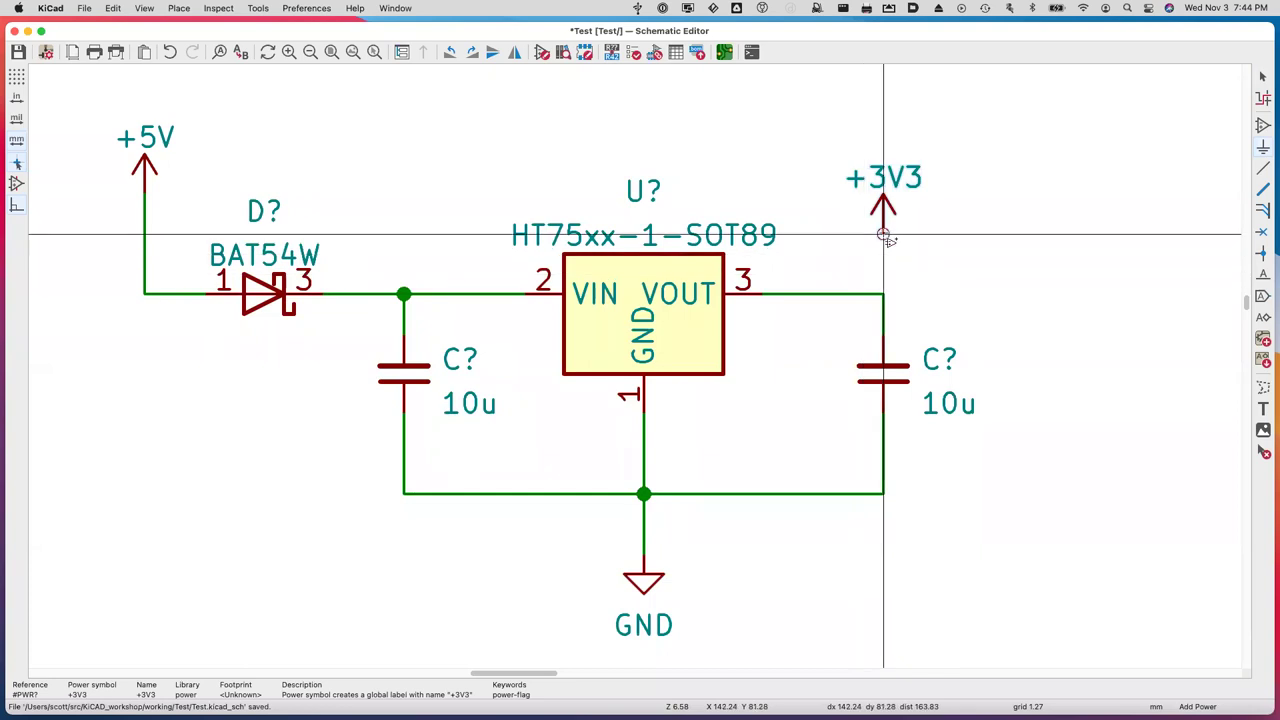
{"action": "key", "text": "Escape"}
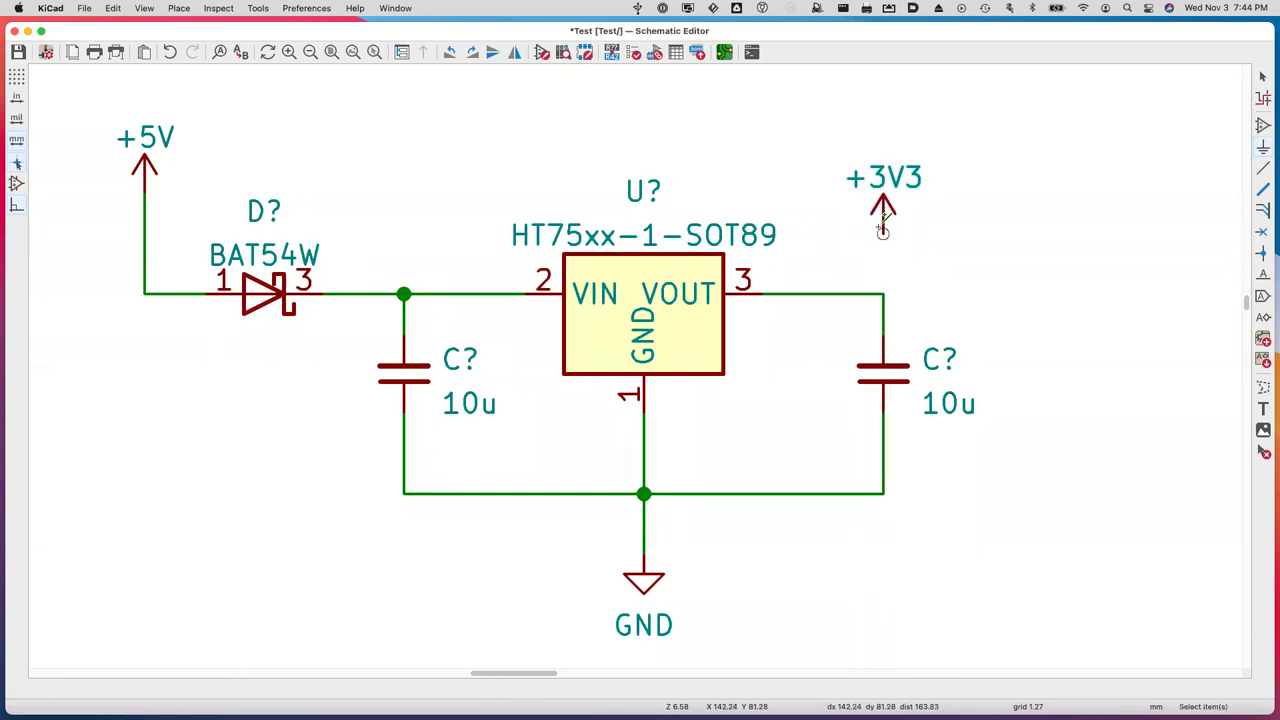
Wire the +3V3 symbol down to the corner of the VOUT wire above the output-side capacitor.
{"action": "key", "text": "w"}
{"action": "left_click", "coordinate": [883, 293]}
{"action": "key", "text": "Escape"}
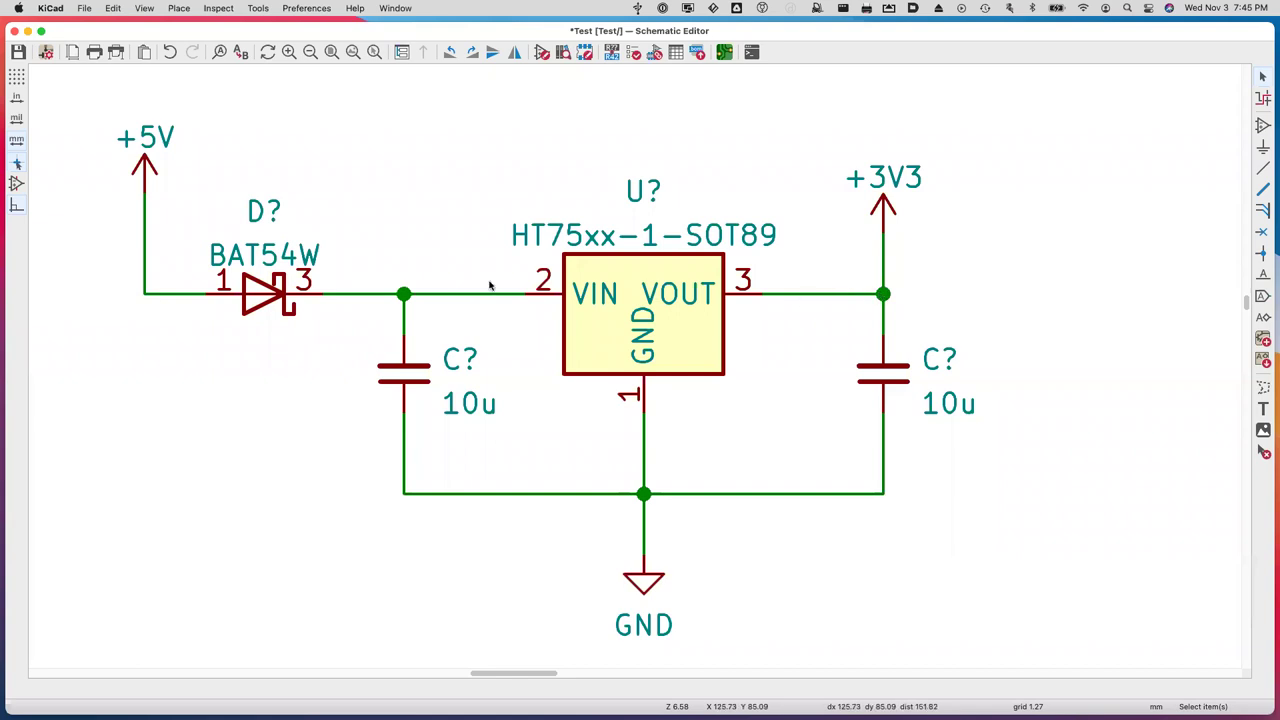
View the regulator's symbol properties and examine the selection table, pin assignment and ratings in its HT75xx-1 datasheet in Chrome.
{"action": "double_click", "coordinate": [645, 313]}
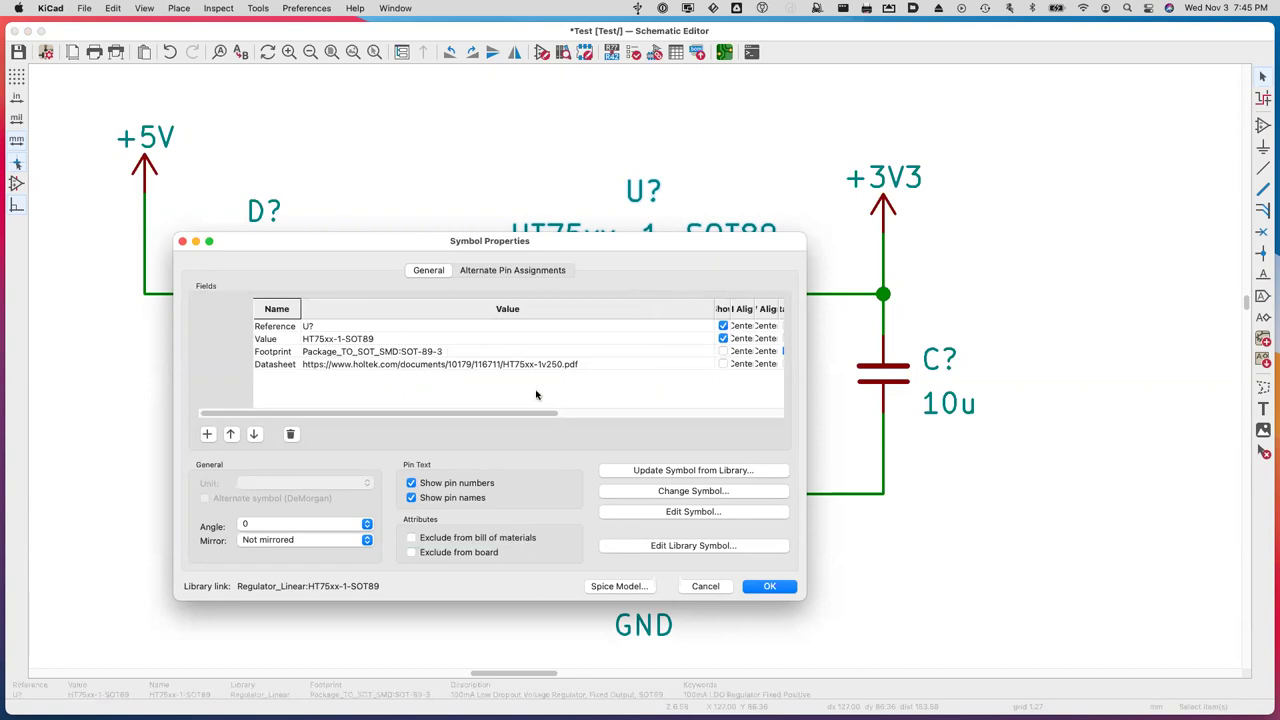
{"action": "left_click", "coordinate": [702, 586]}
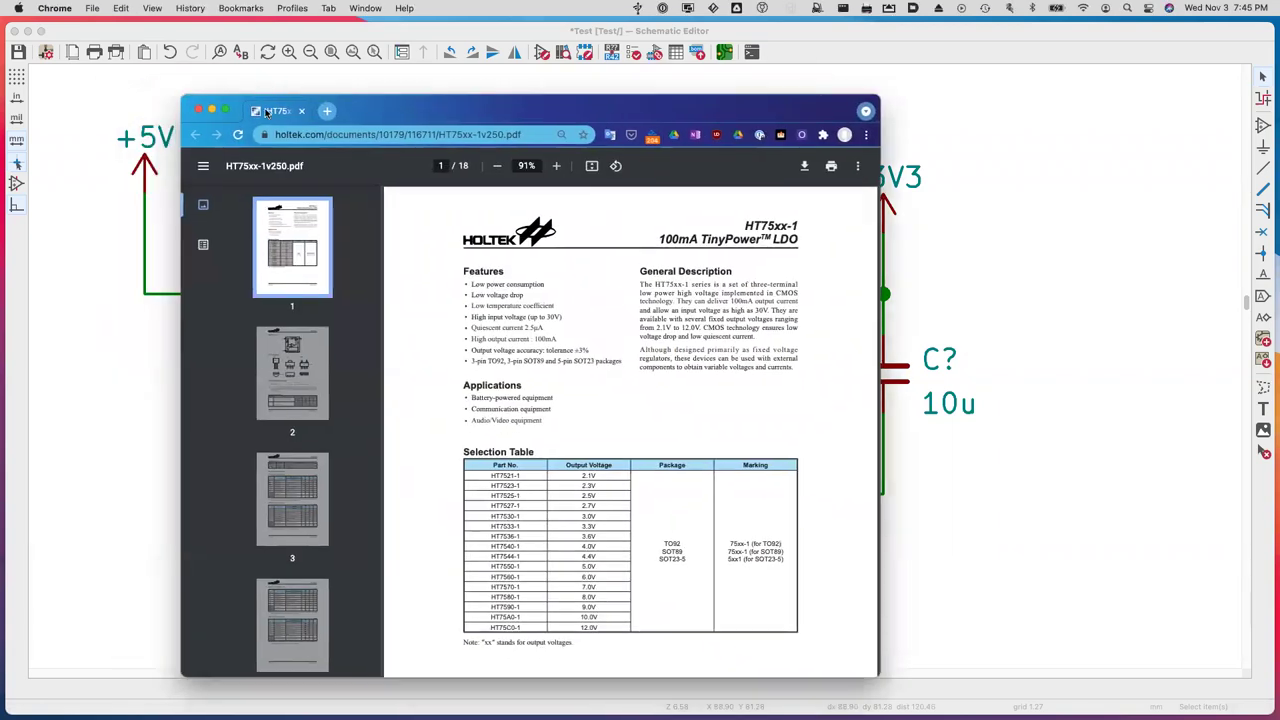
{"action": "scroll", "coordinate": [448, 405], "scroll_direction": "down", "scroll_amount": 2}
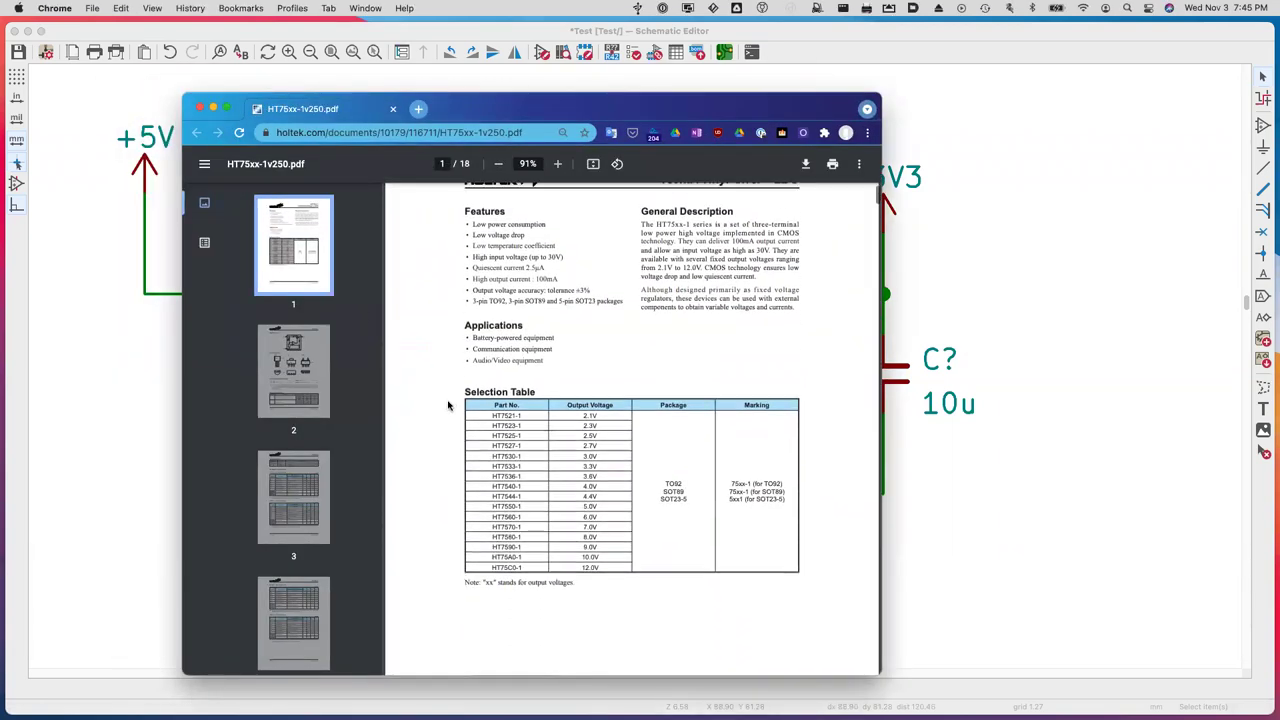
{"action": "scroll", "coordinate": [448, 405], "scroll_direction": "down", "scroll_amount": 10}
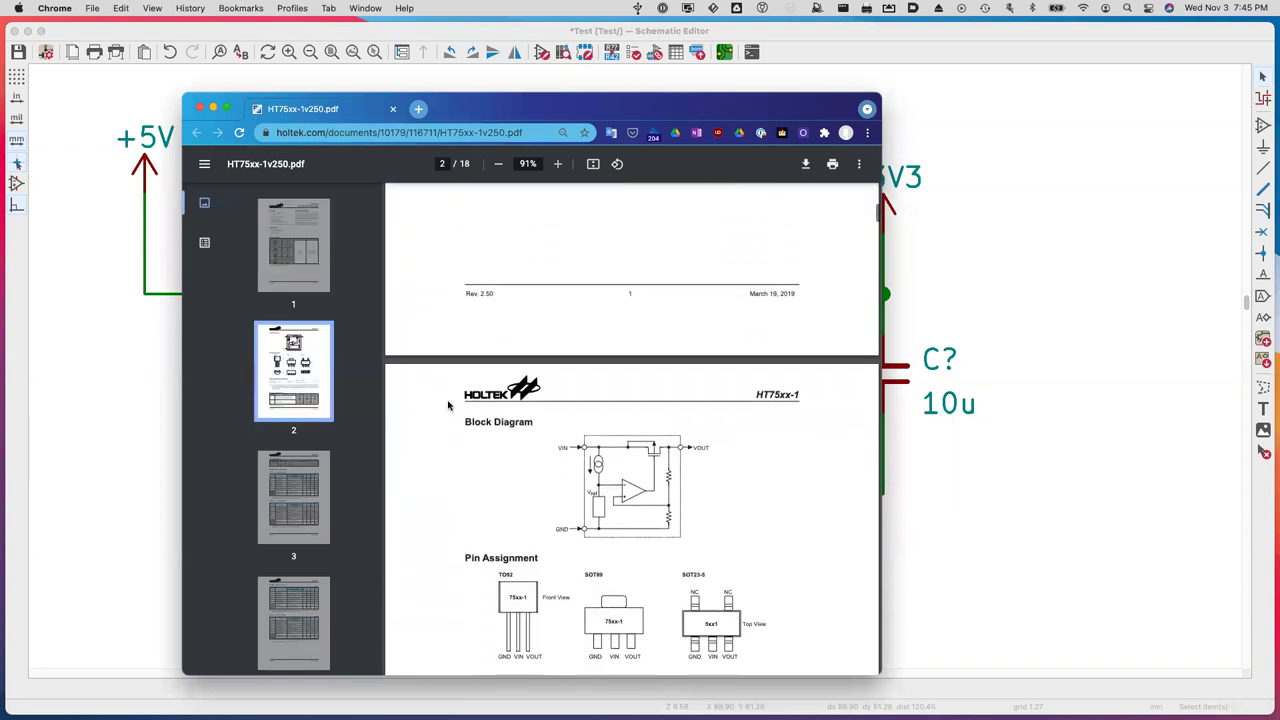
{"action": "scroll", "coordinate": [448, 405], "scroll_direction": "down", "scroll_amount": 3}
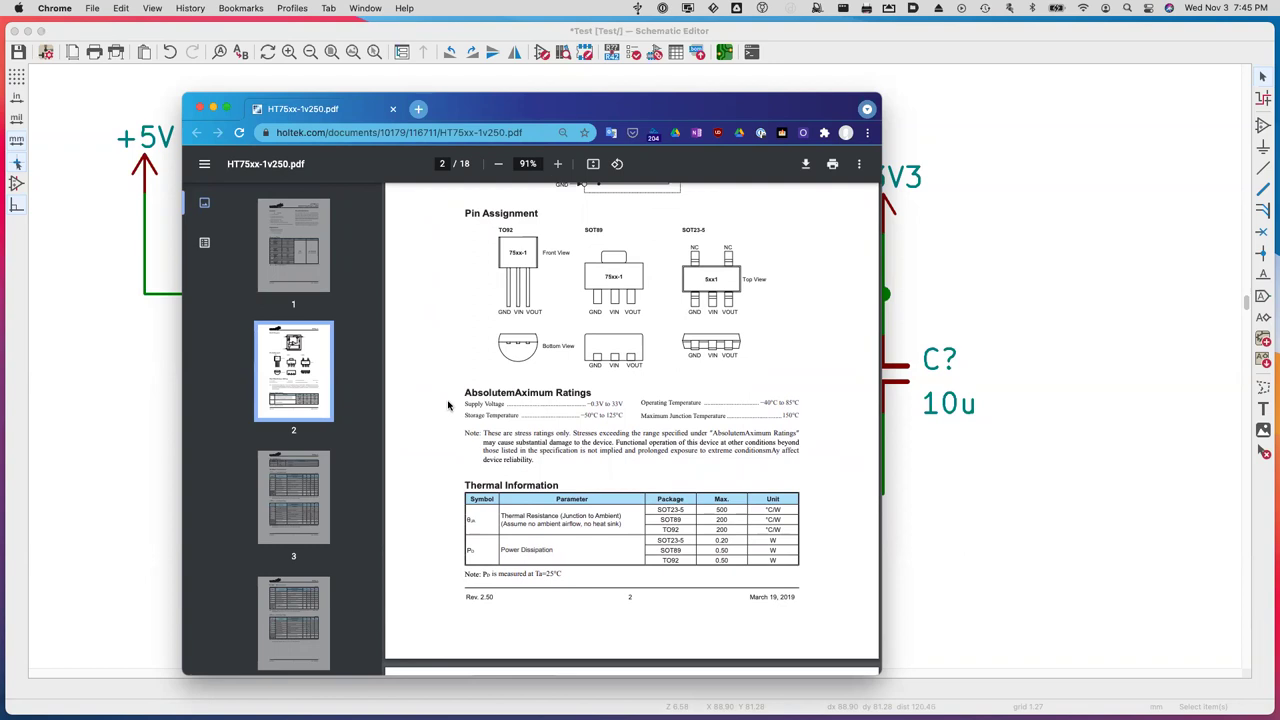
{"action": "scroll", "coordinate": [500, 440], "scroll_direction": "down", "scroll_amount": 5}
{"action": "scroll", "coordinate": [500, 440], "scroll_direction": "down", "scroll_amount": 10}
{"action": "scroll", "coordinate": [500, 438], "scroll_direction": "up", "scroll_amount": 15}
{"action": "scroll", "coordinate": [500, 440], "scroll_direction": "up", "scroll_amount": 2}
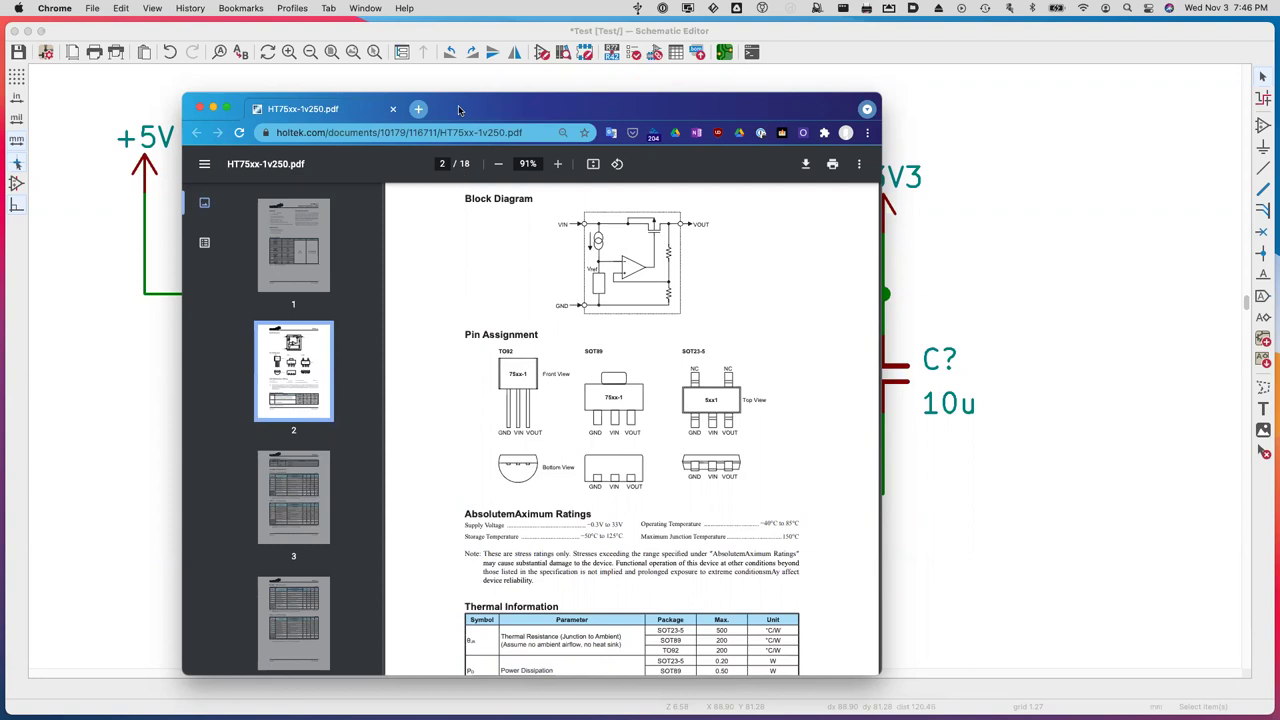
{"action": "left_click_drag", "start_coordinate": [462, 105], "coordinate": [386, 66]}
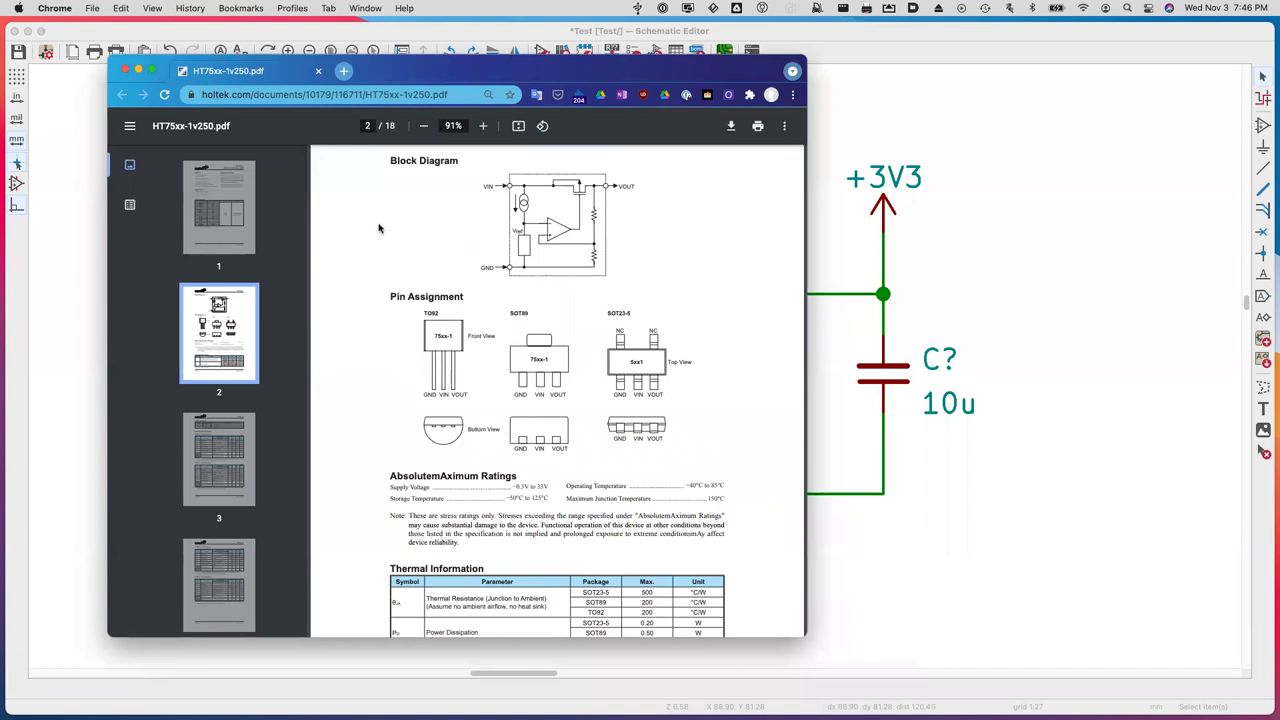
{"action": "key", "text": "super+m"}
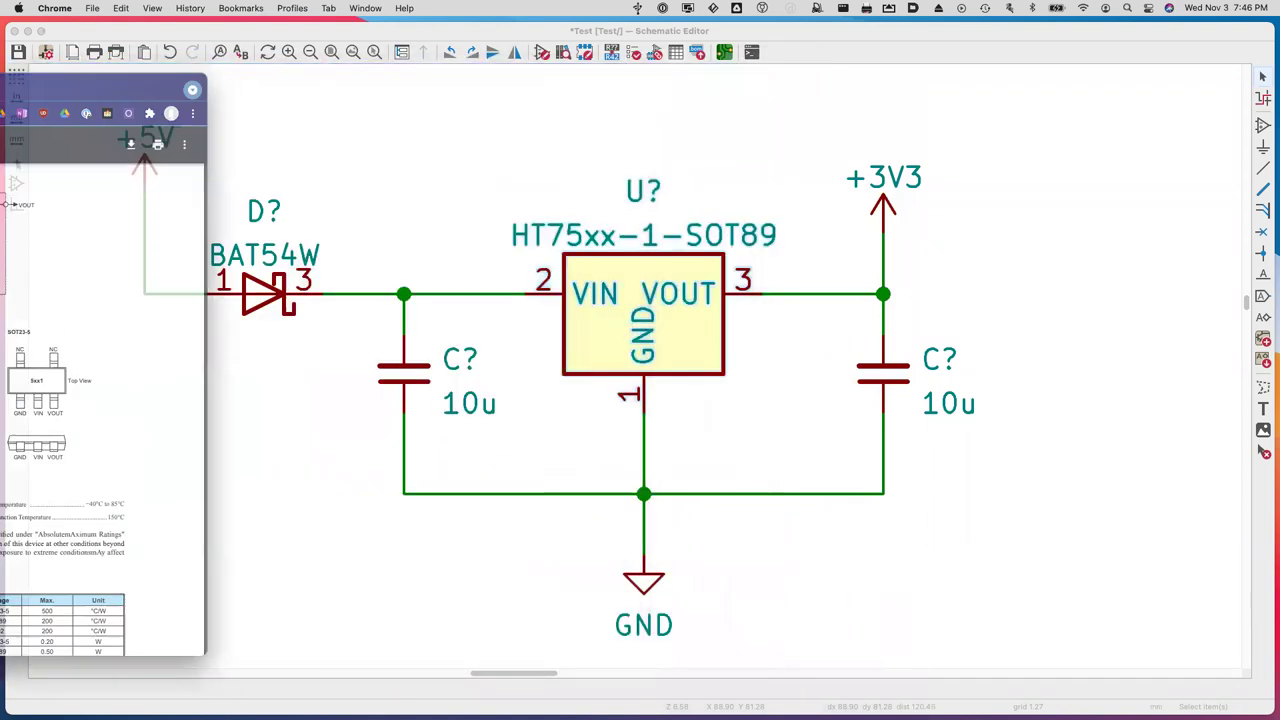
Back in KiCad's schematic, review the regulator's symbol fields and the editing commands available for it.
{"action": "left_click", "coordinate": [688, 340]}
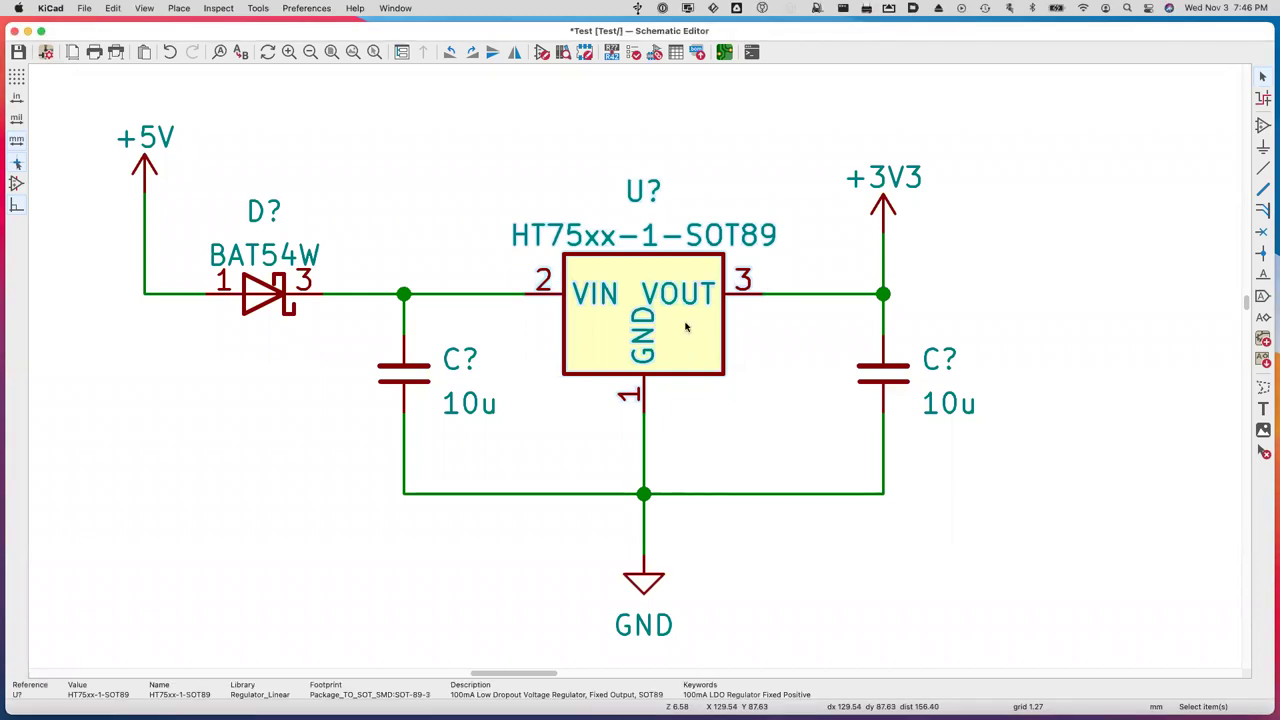
{"action": "double_click", "coordinate": [686, 326]}
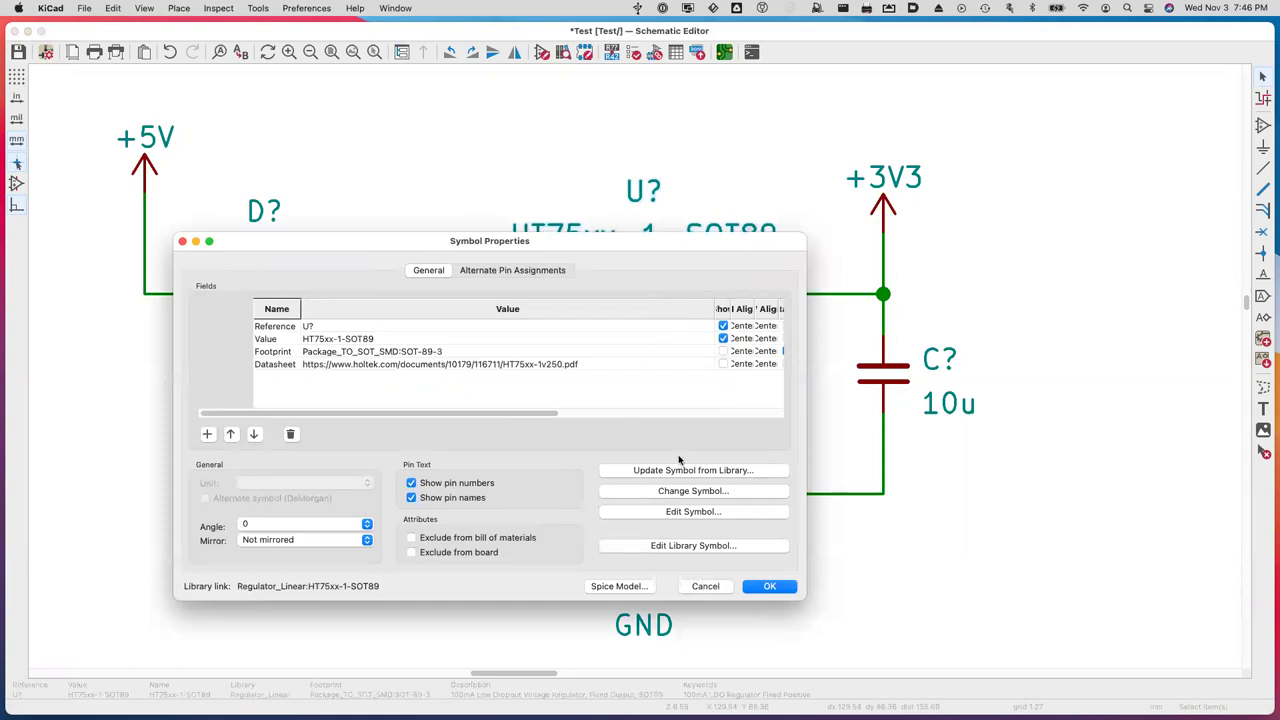
{"action": "left_click_drag", "start_coordinate": [586, 240], "coordinate": [656, 291]}
{"action": "left_click_drag", "start_coordinate": [566, 268], "coordinate": [489, 269]}
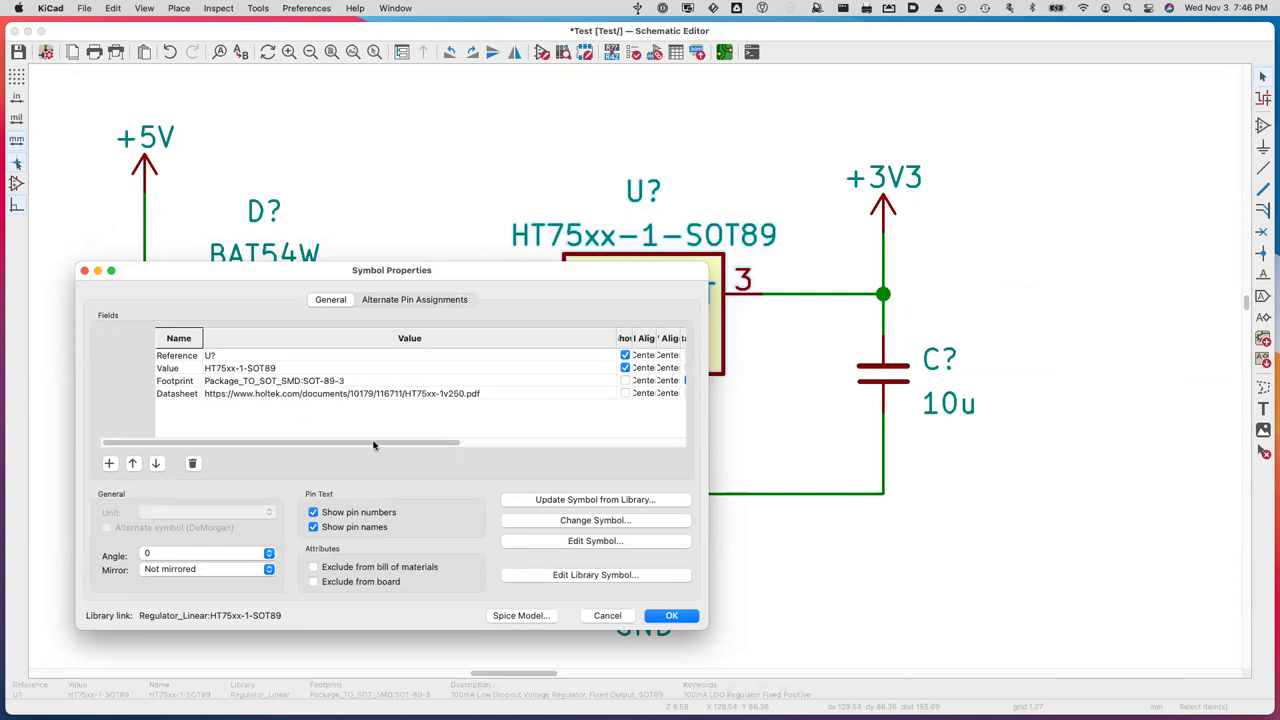
{"action": "left_click", "coordinate": [620, 616]}
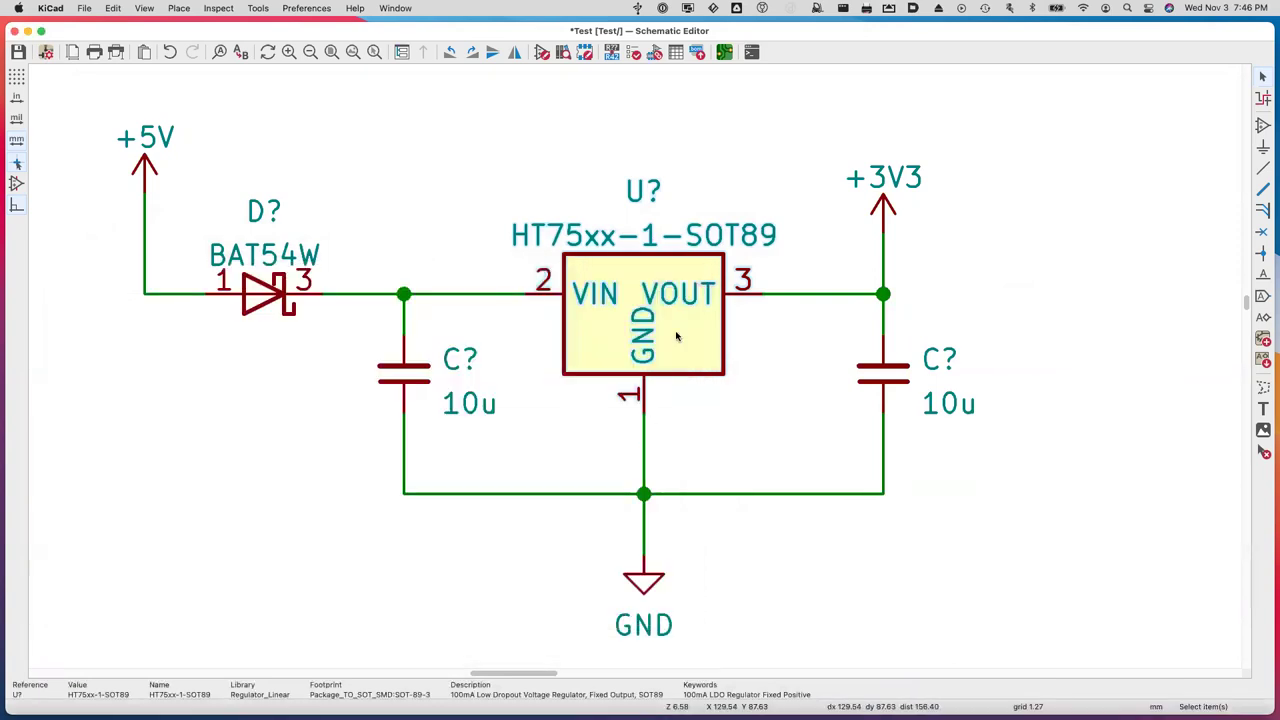
{"action": "right_click", "coordinate": [676, 337]}
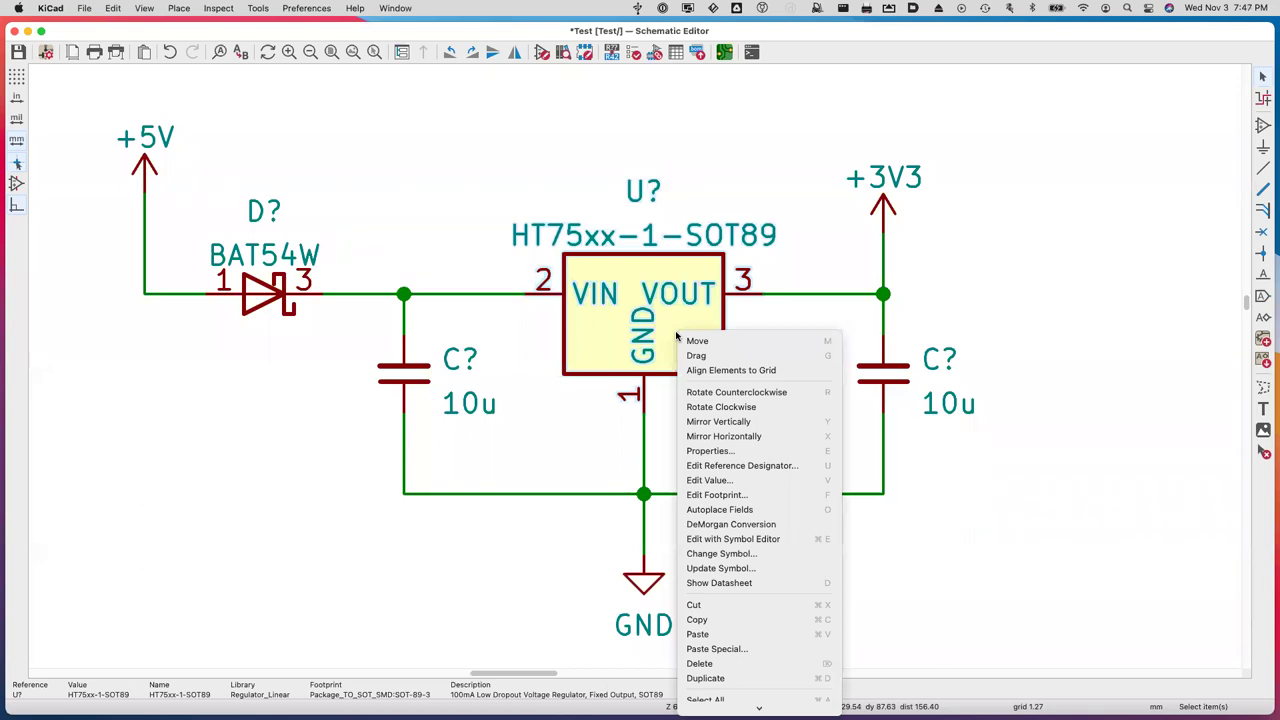
{"action": "left_click", "coordinate": [585, 345]}
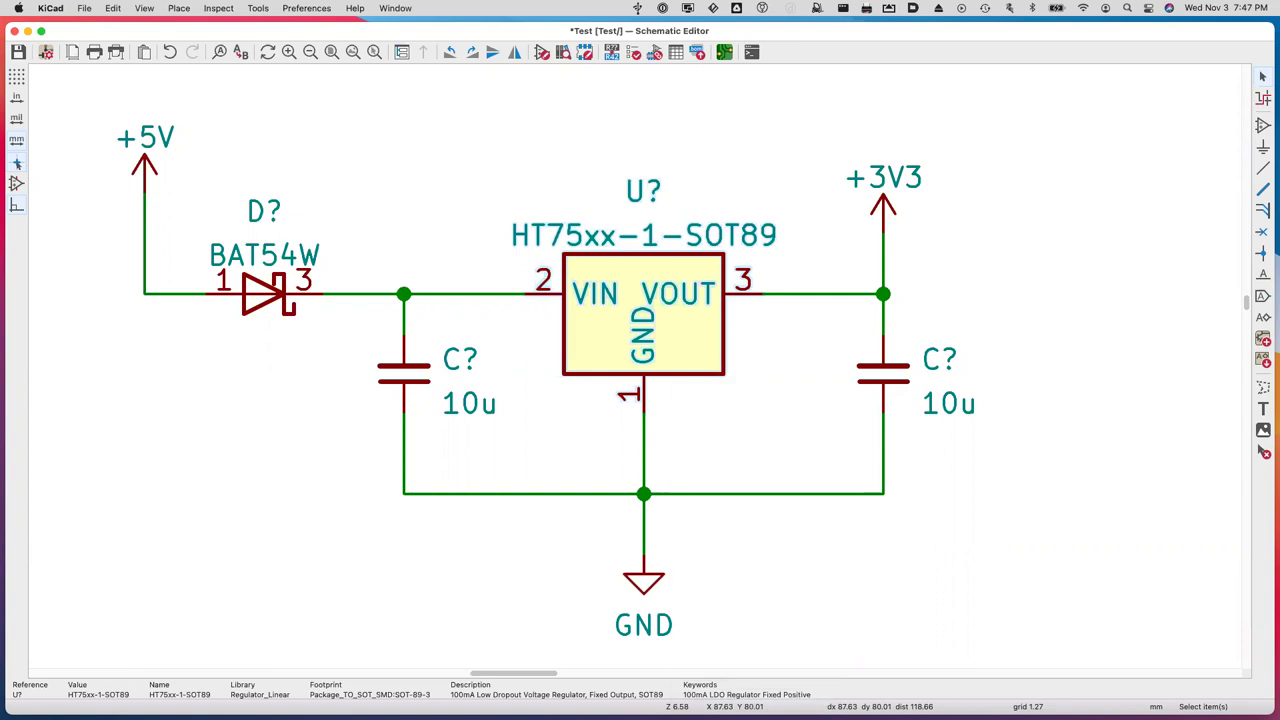
{"action": "left_click", "coordinate": [410, 161]}
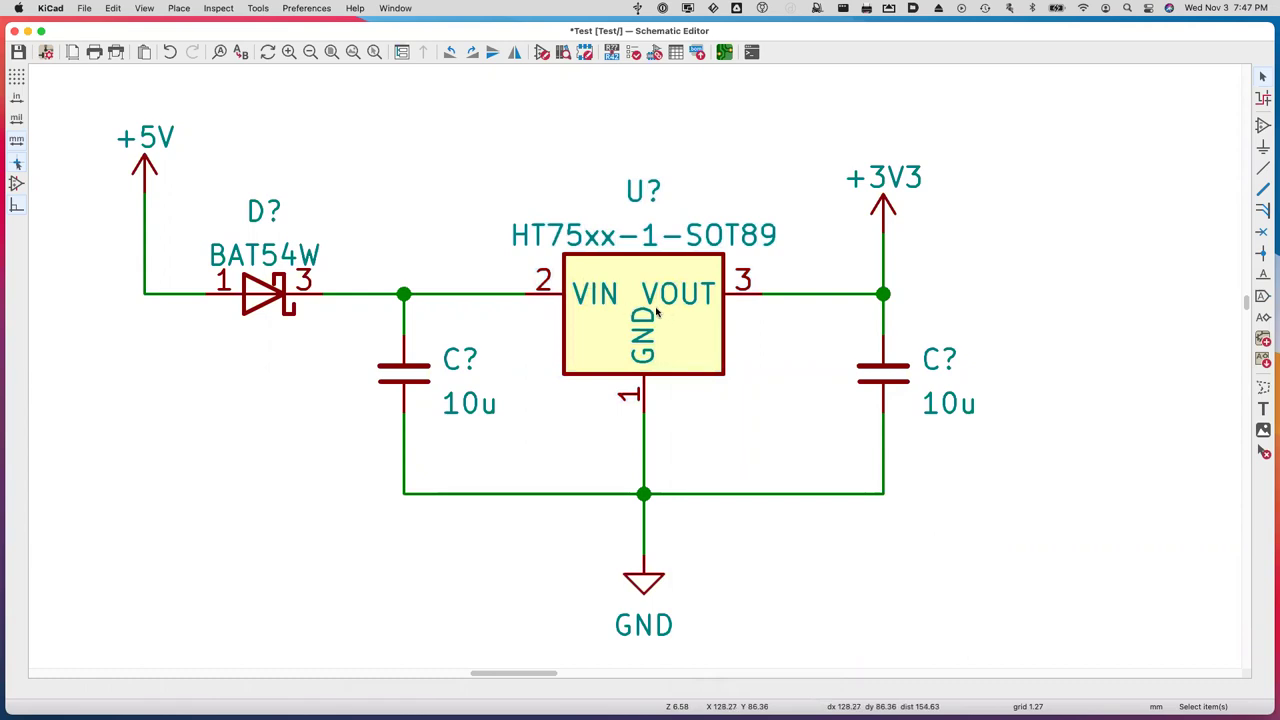
Inspect the output-side capacitor and the regulator, using the Show Datasheet command on the regulator.
{"action": "left_click", "coordinate": [886, 369]}
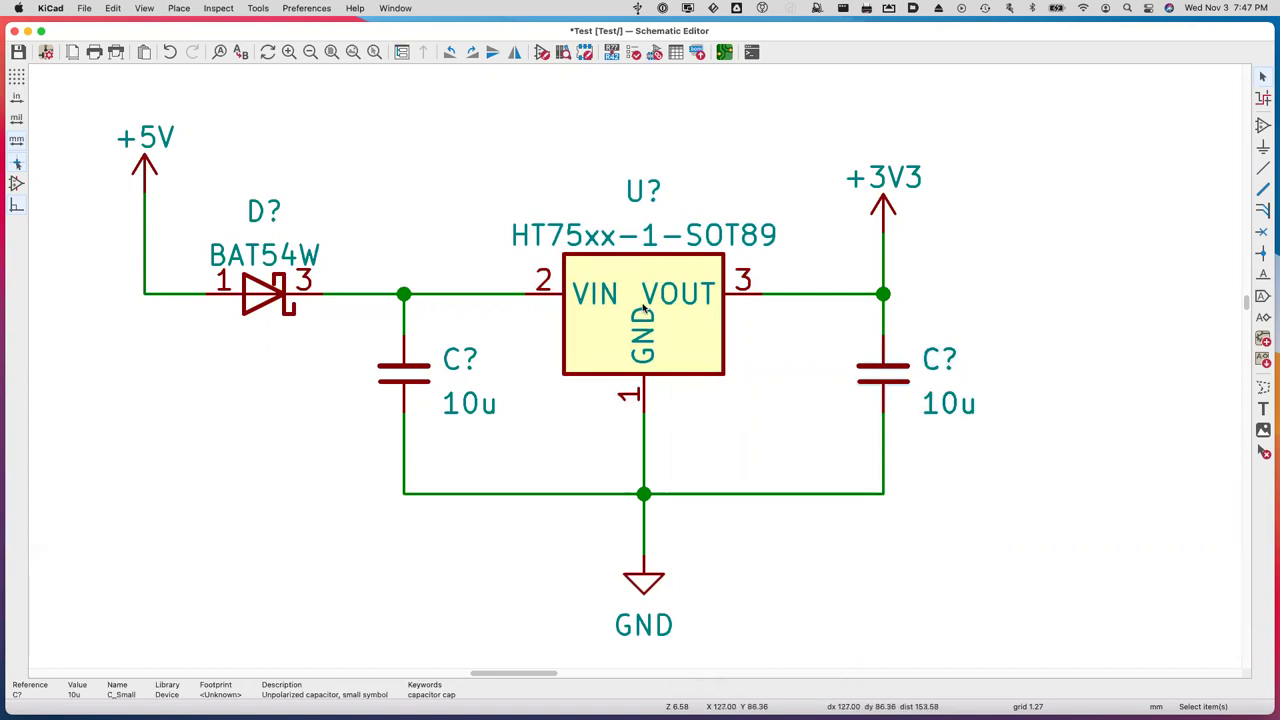
{"action": "key", "text": "d"}
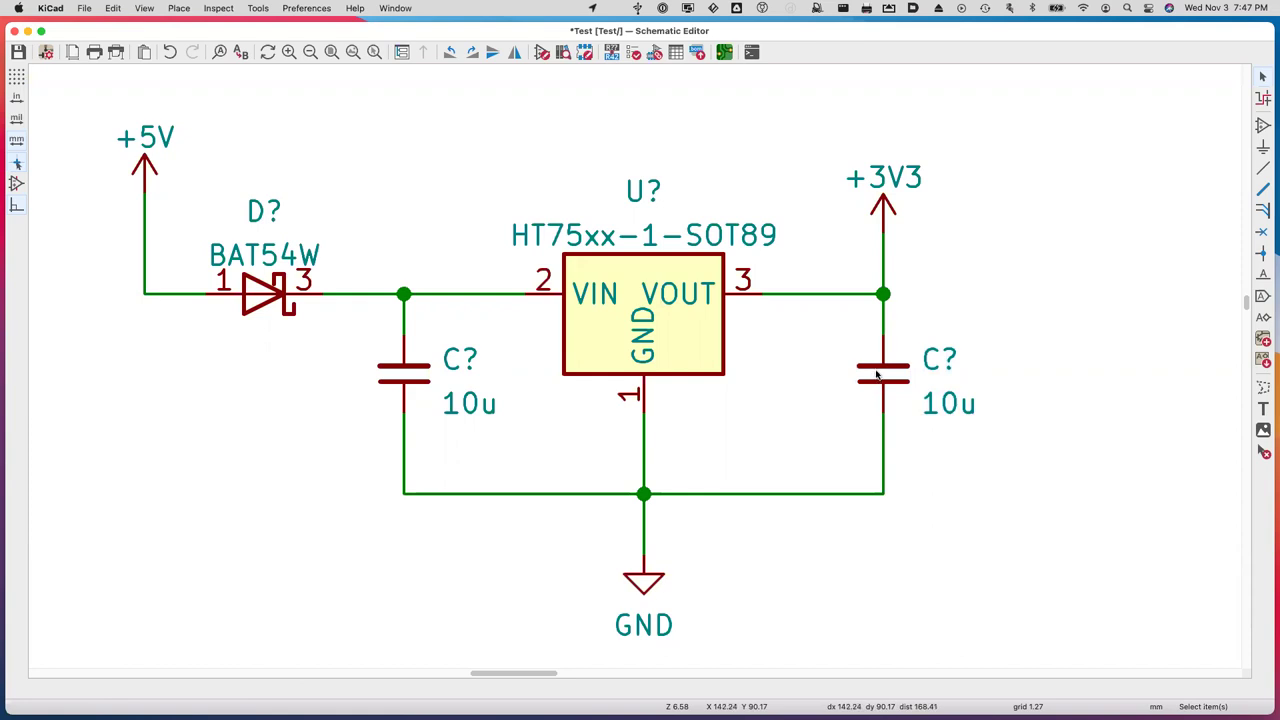
{"action": "mouse_move", "coordinate": [876, 368]}
{"action": "left_click", "coordinate": [636, 312]}
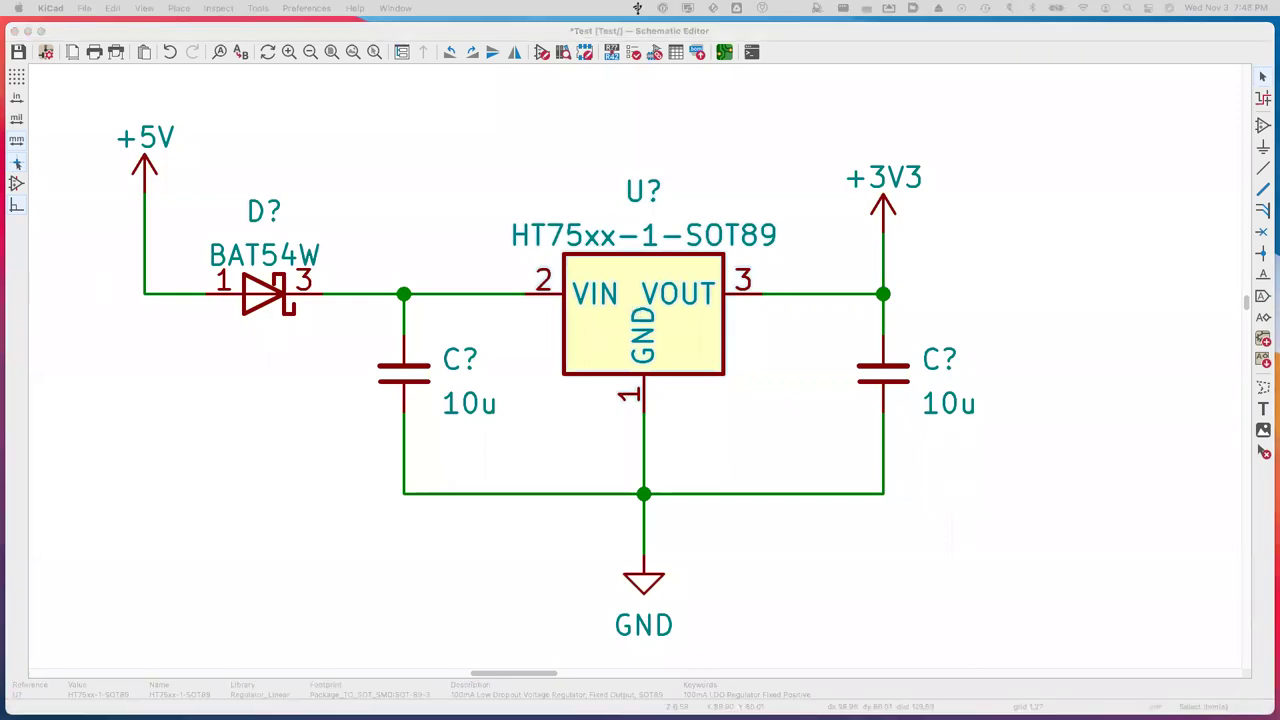
{"action": "left_click", "coordinate": [194, 503]}
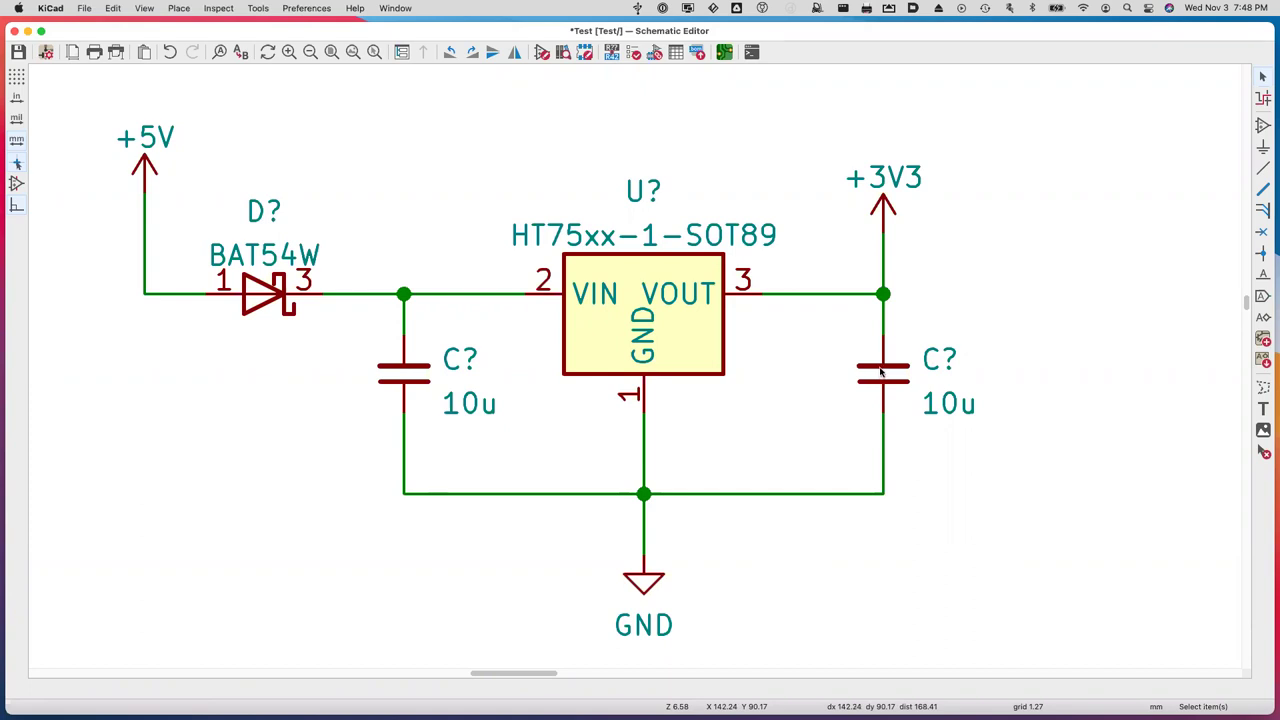
Shift the output-side capacitor down one grid step to about X 142.24, Y 91.44 mm with its wires still attached.
{"action": "key", "text": "m"}
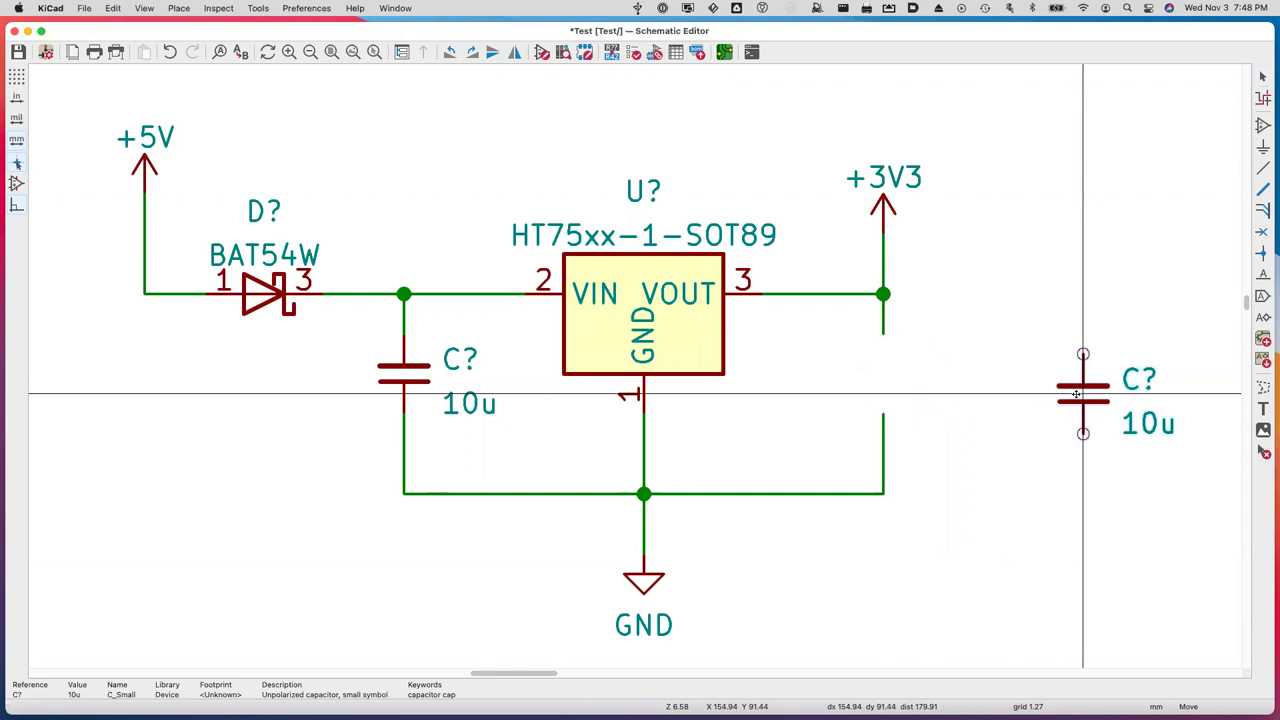
{"action": "key", "text": "Escape"}
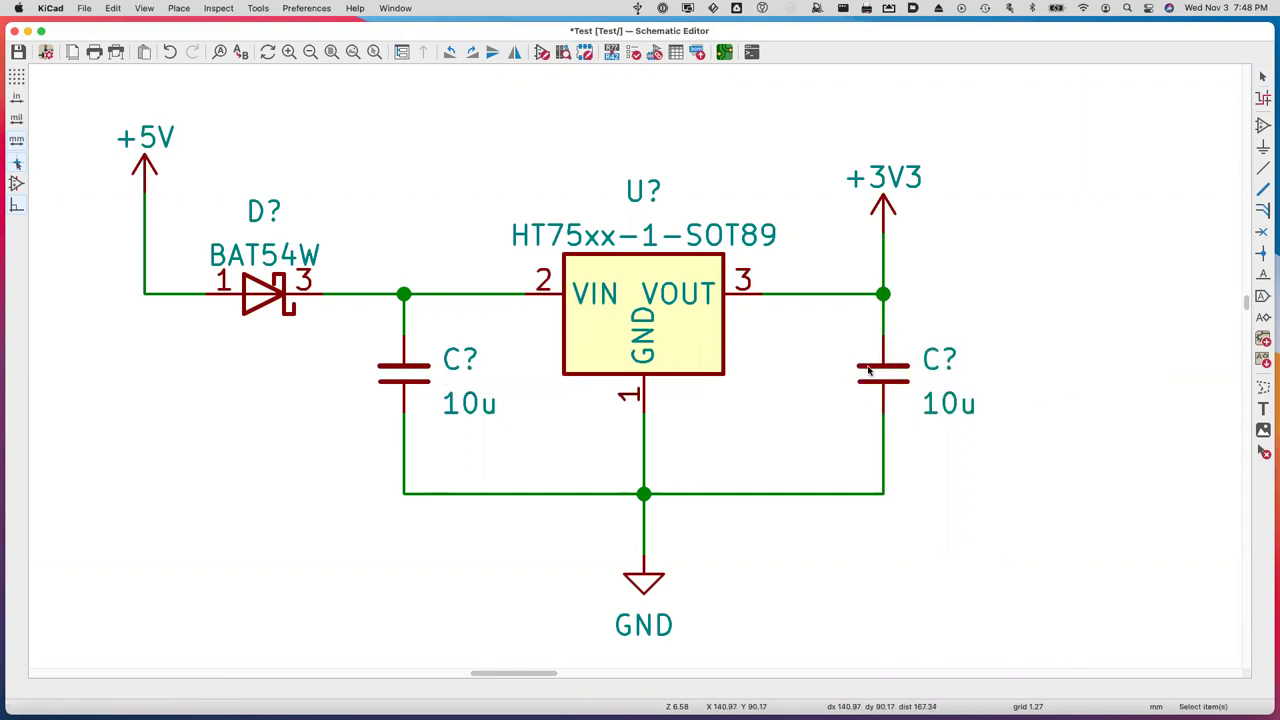
{"action": "key", "text": "g"}
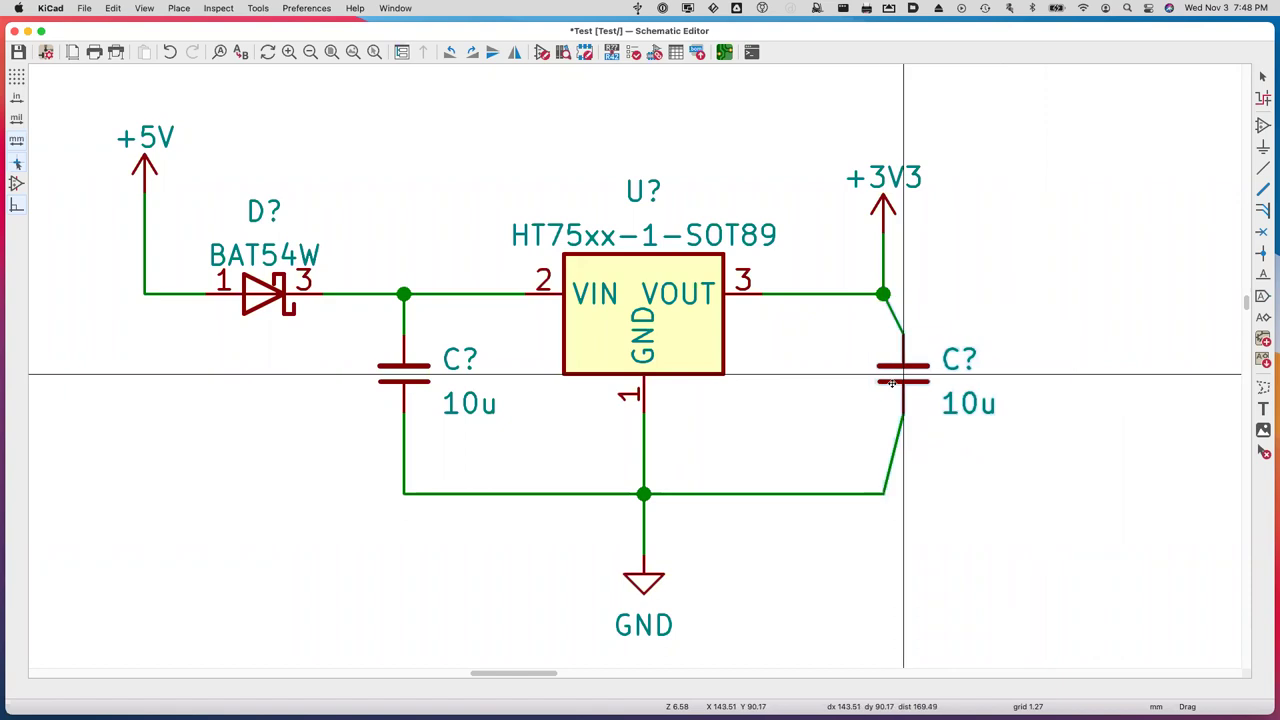
{"action": "left_click", "coordinate": [882, 391]}
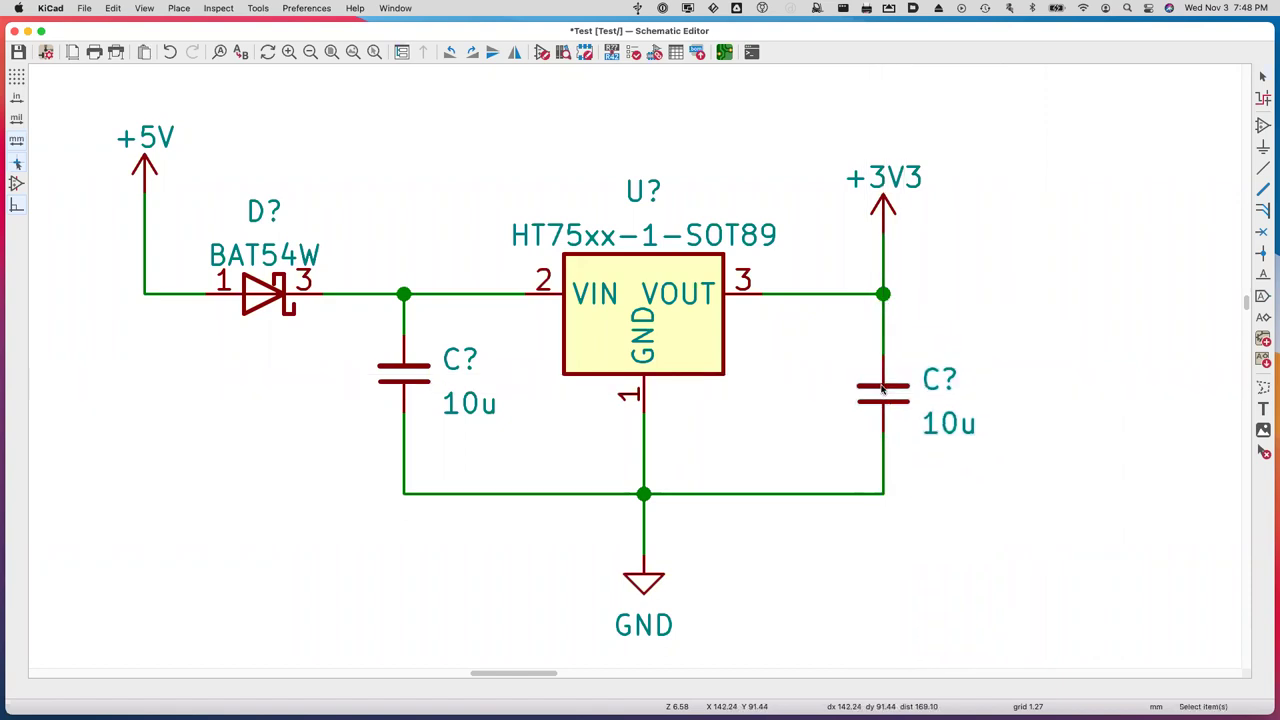
Shift the output-side capacitor up one grid step to Y 90.17 mm with its wires still attached.
{"action": "key", "text": "g"}
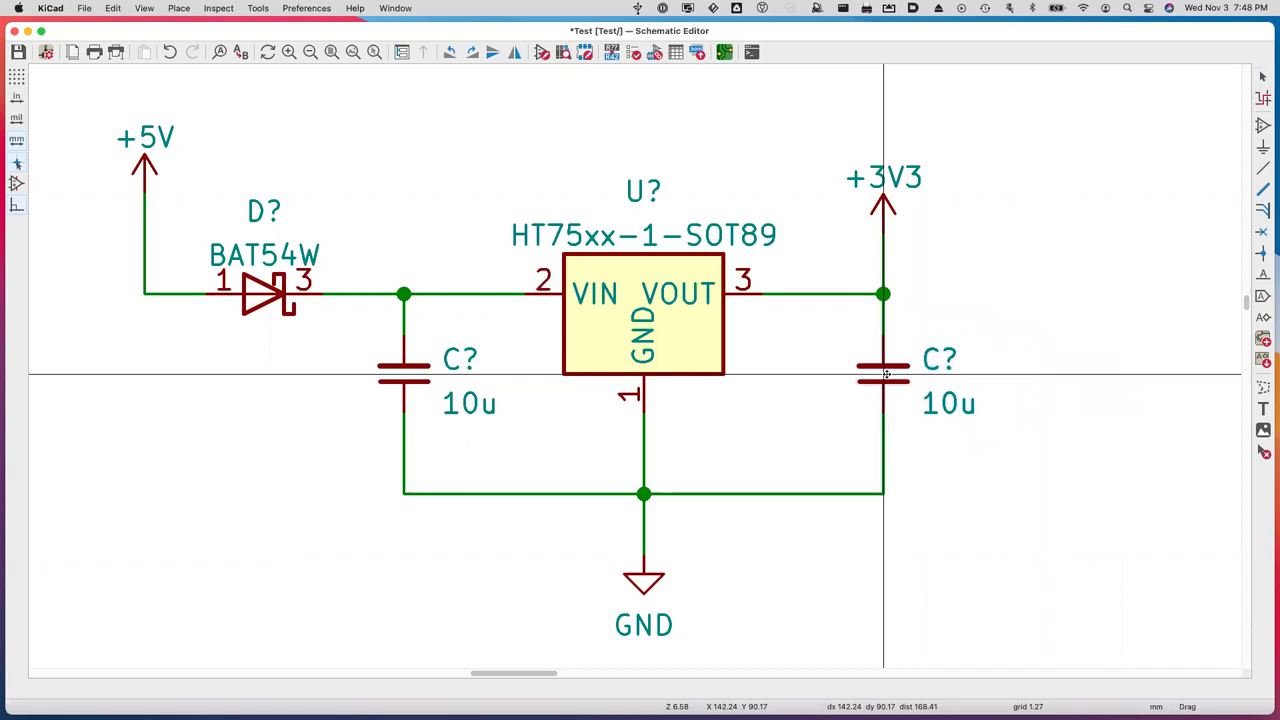
{"action": "left_click", "coordinate": [885, 374]}
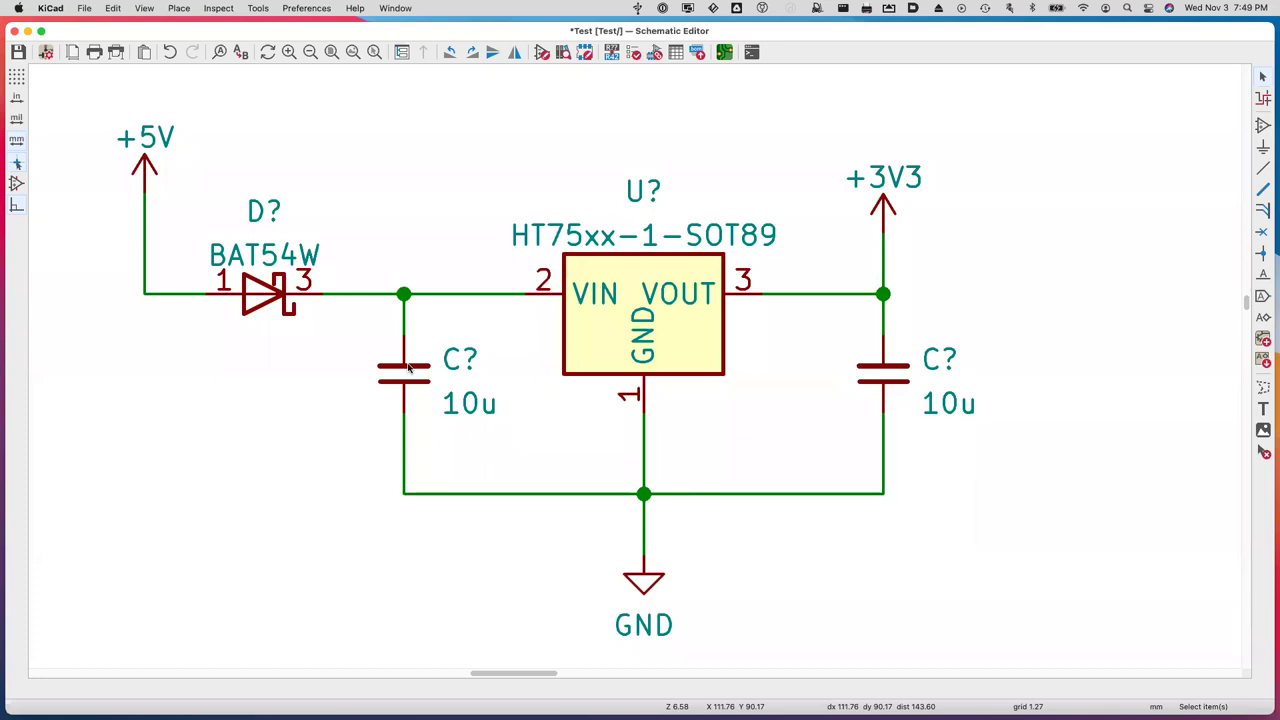
Rotate the input-side capacitor through four quarter turns, delete it, and undo the deletion.
{"action": "key", "text": "r"}
{"action": "key", "text": "r"}
{"action": "key", "text": "r"}
{"action": "key", "text": "r"}
{"action": "key", "text": "Delete"}
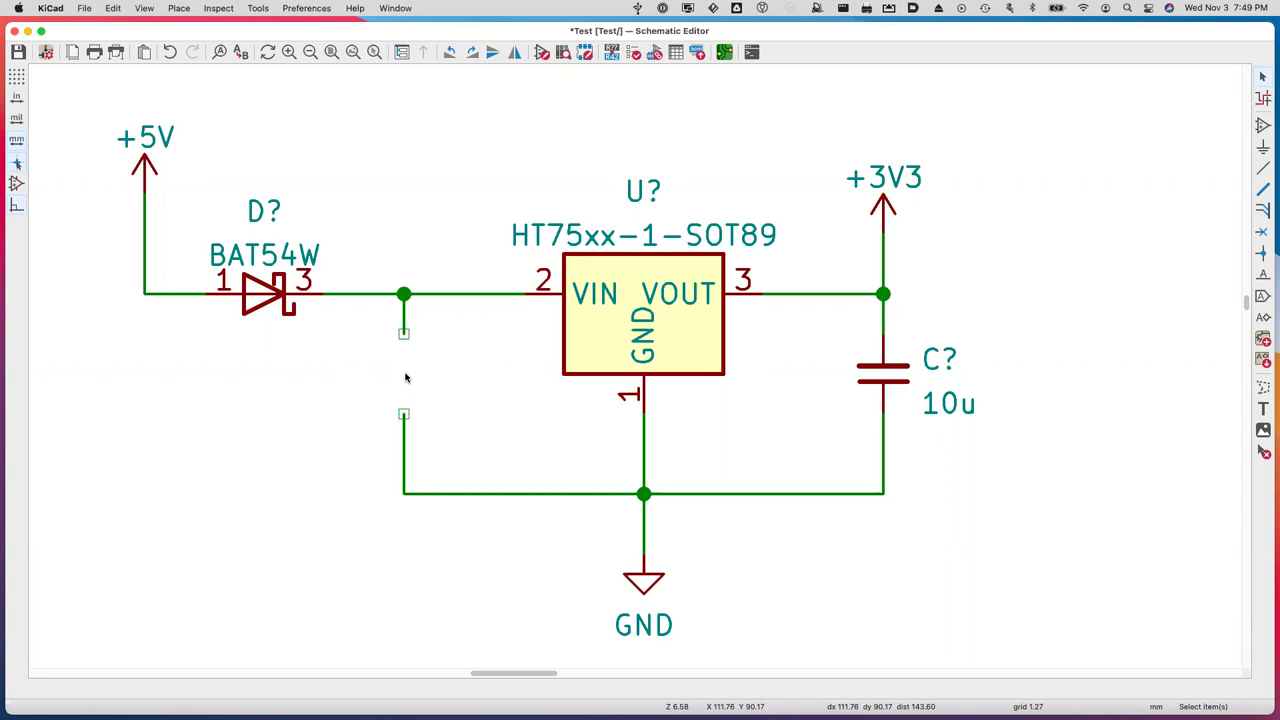
{"action": "key", "text": "super+z"}
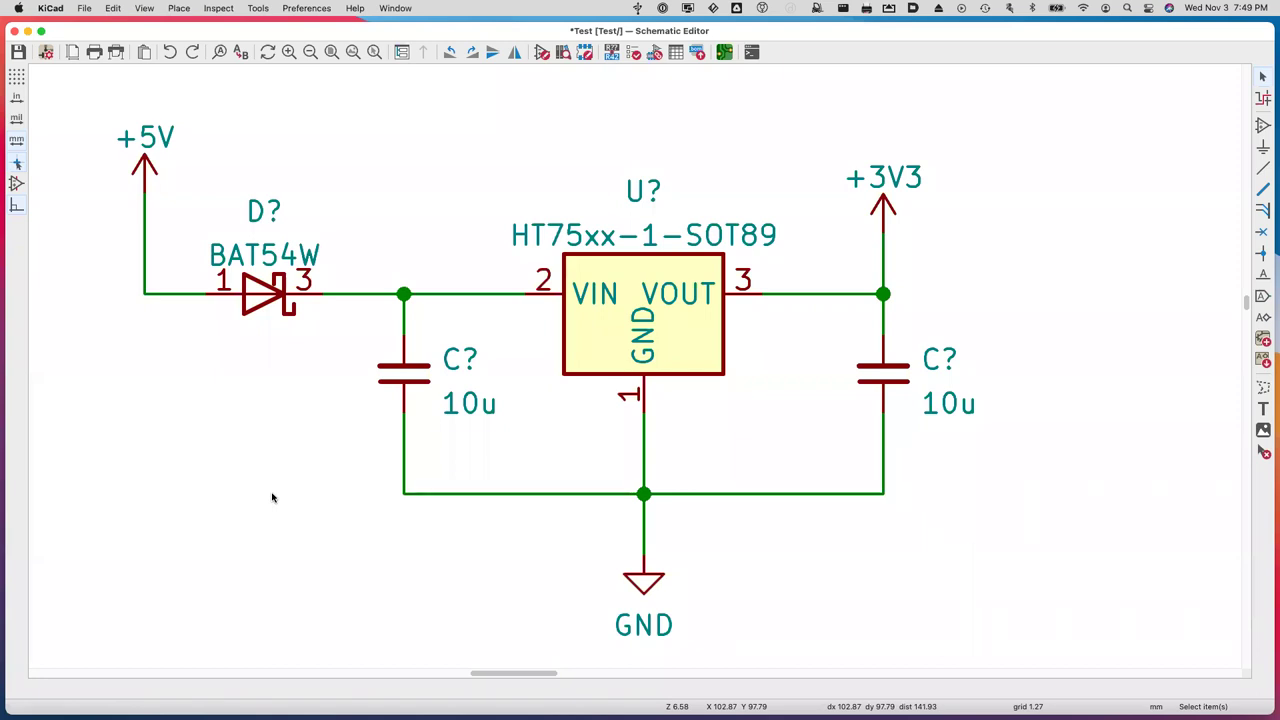
Save the schematic.
{"action": "key", "text": "super+s"}
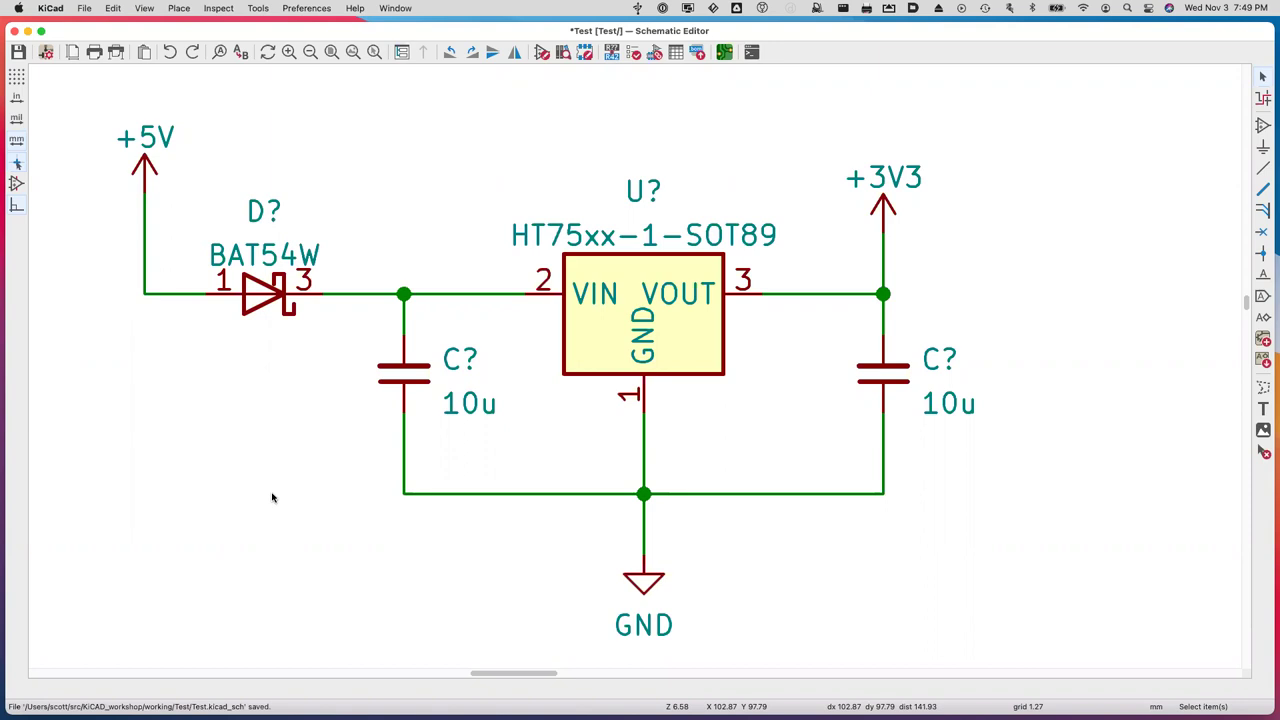
Search the symbol library for "conn" and choose the Conn_01x02 symbol from Connector_Generic for placement.
{"action": "scroll", "coordinate": [323, 491], "scroll_direction": "left", "scroll_amount": 5}
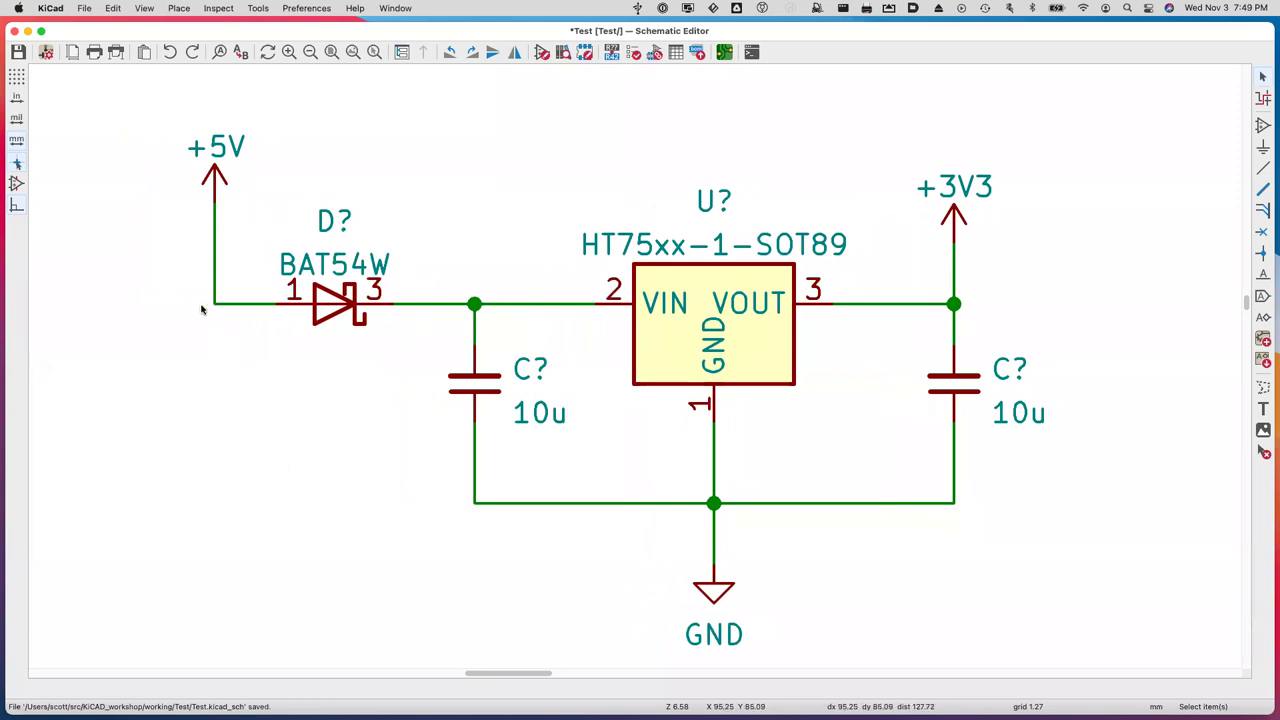
{"action": "key", "text": "a"}
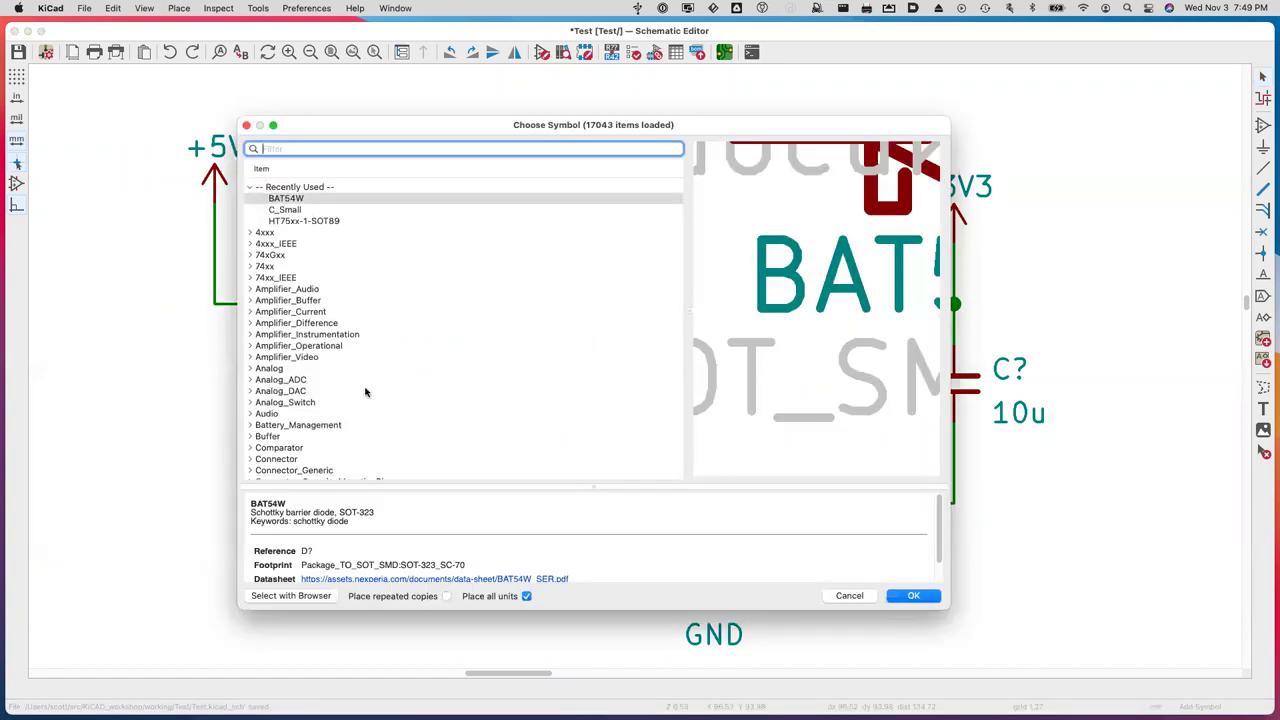
{"action": "type", "text": "conn"}
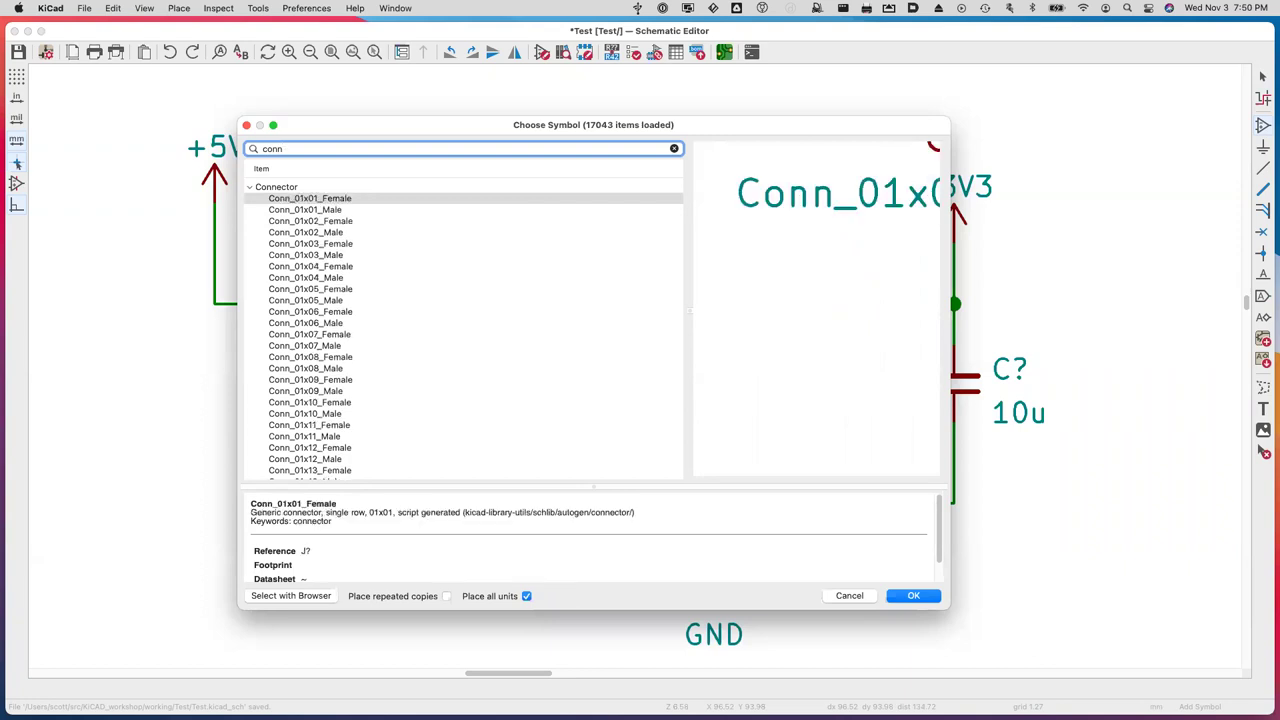
{"action": "scroll", "coordinate": [554, 306], "scroll_direction": "down", "scroll_amount": 2}
{"action": "scroll", "coordinate": [554, 306], "scroll_direction": "down", "scroll_amount": 20}
{"action": "scroll", "coordinate": [554, 306], "scroll_direction": "down", "scroll_amount": 15}
{"action": "scroll", "coordinate": [554, 306], "scroll_direction": "down", "scroll_amount": 15}
{"action": "scroll", "coordinate": [554, 306], "scroll_direction": "down", "scroll_amount": 15}
{"action": "scroll", "coordinate": [554, 306], "scroll_direction": "down", "scroll_amount": 15}
{"action": "scroll", "coordinate": [554, 306], "scroll_direction": "down", "scroll_amount": 15}
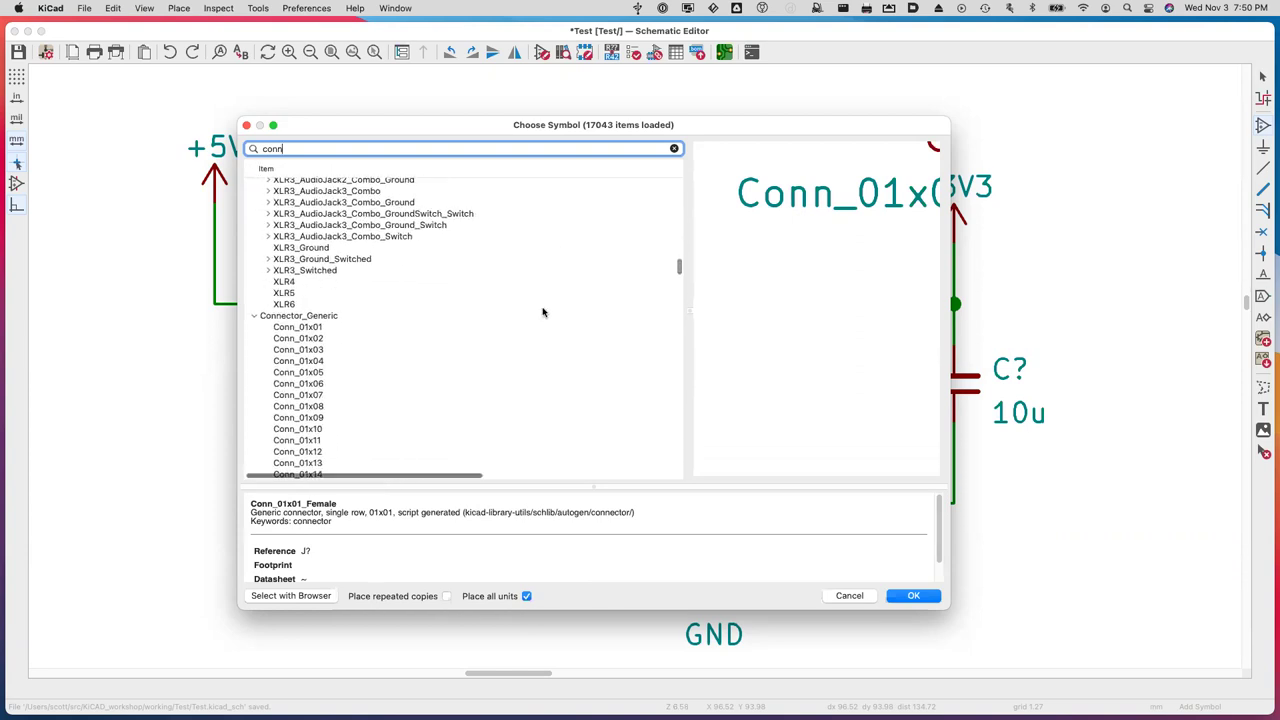
{"action": "left_click", "coordinate": [299, 341]}
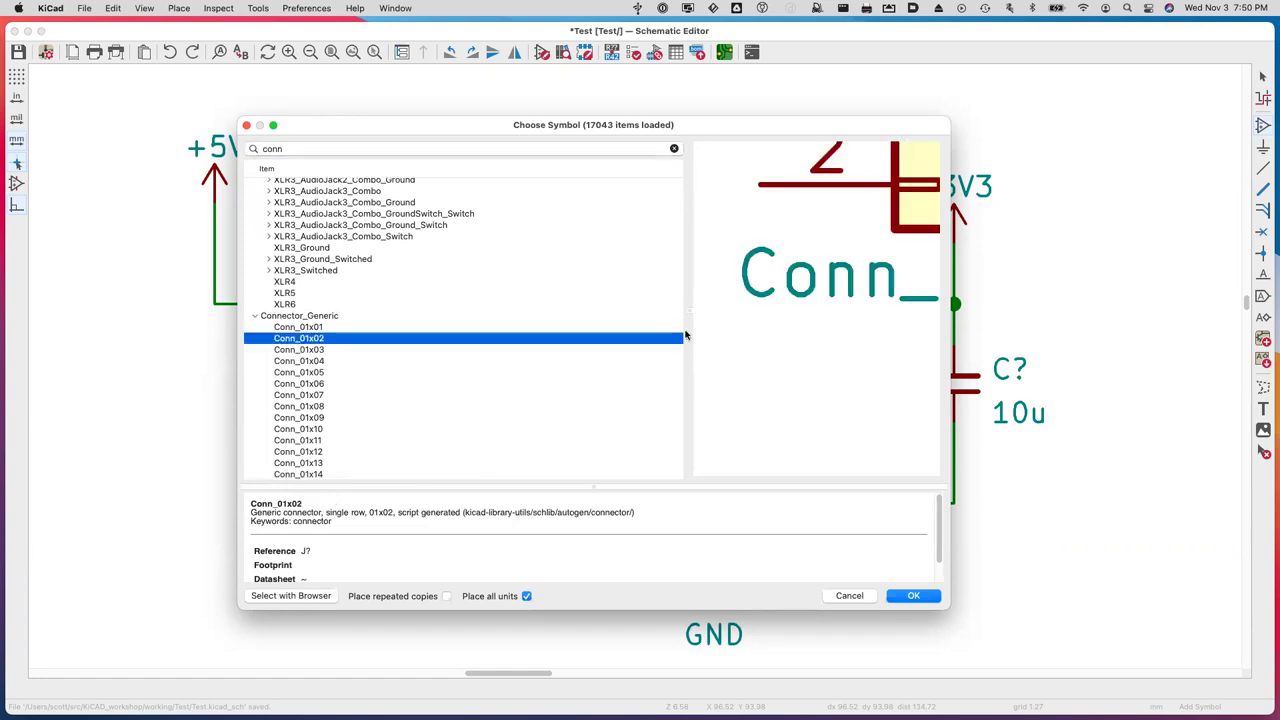
{"action": "scroll", "coordinate": [870, 338], "scroll_direction": "up", "scroll_amount": 5}
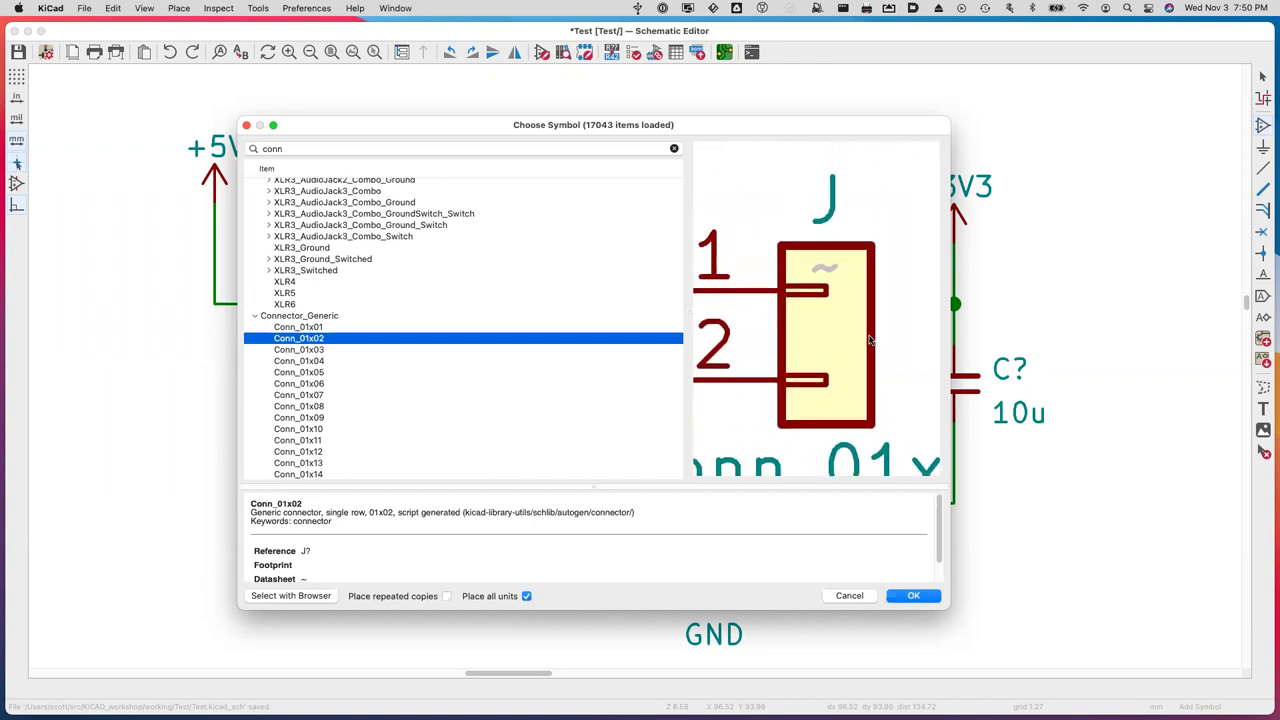
{"action": "left_click", "coordinate": [912, 596]}
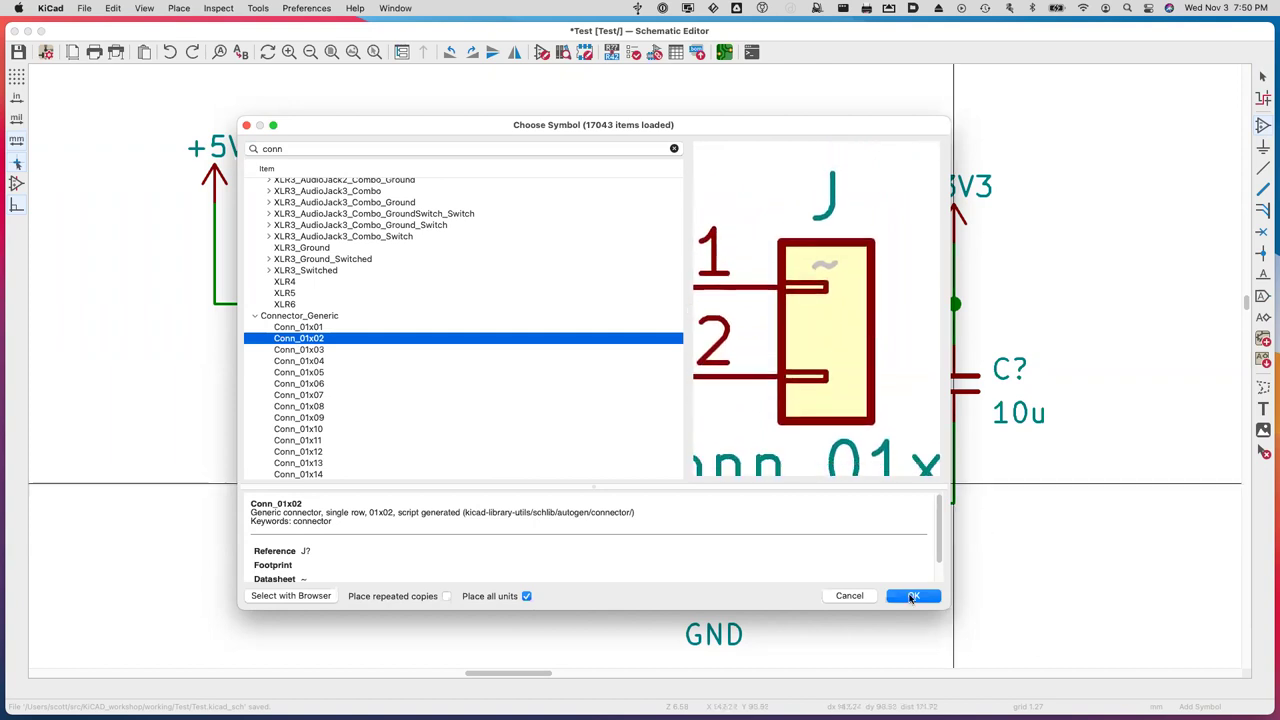
{"action": "left_click", "coordinate": [912, 596]}
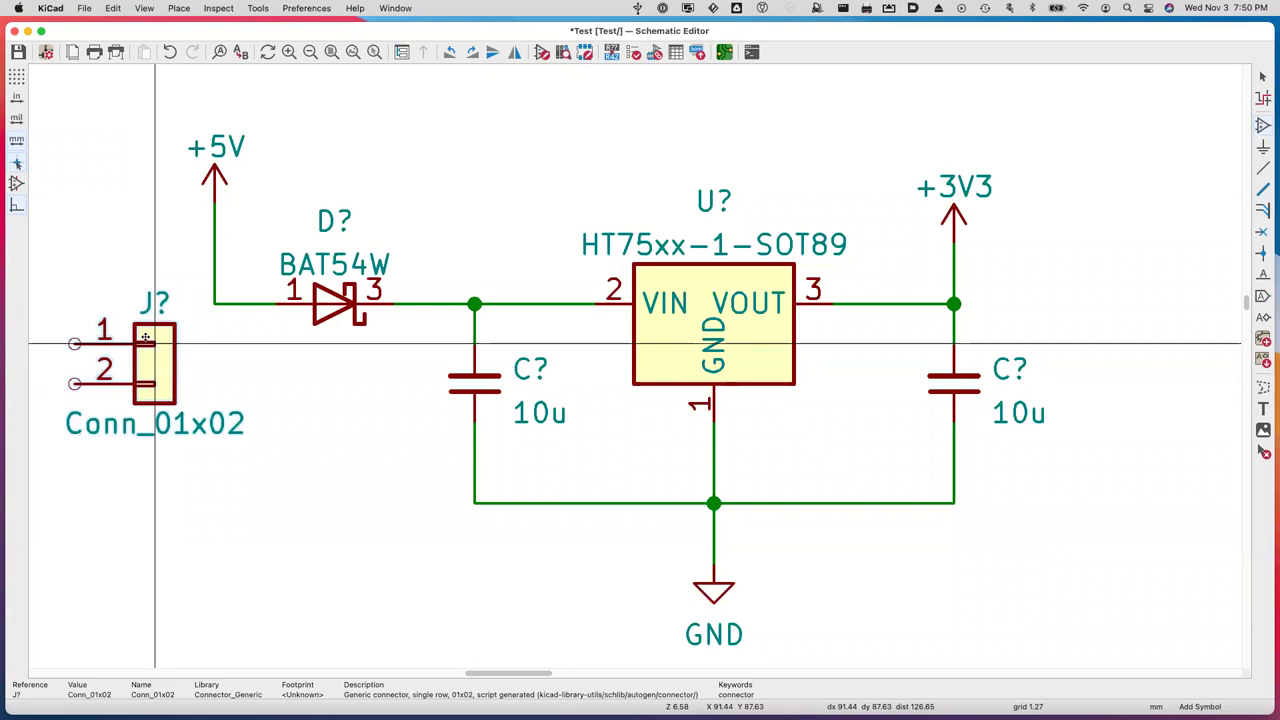
Place the connector near X 91.44, Y 87.63 mm beside the diode and put a duplicate to the right of the output-side capacitor.
{"action": "left_click", "coordinate": [145, 337]}
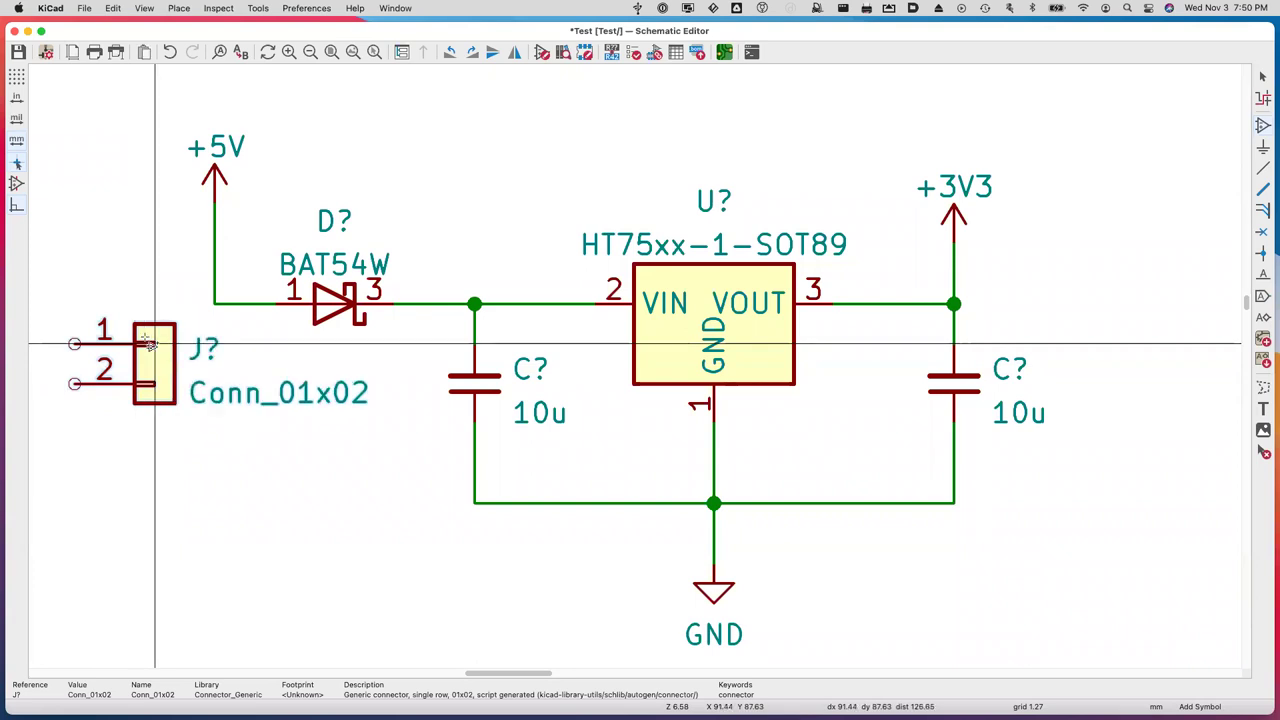
{"action": "key", "text": "super+d"}
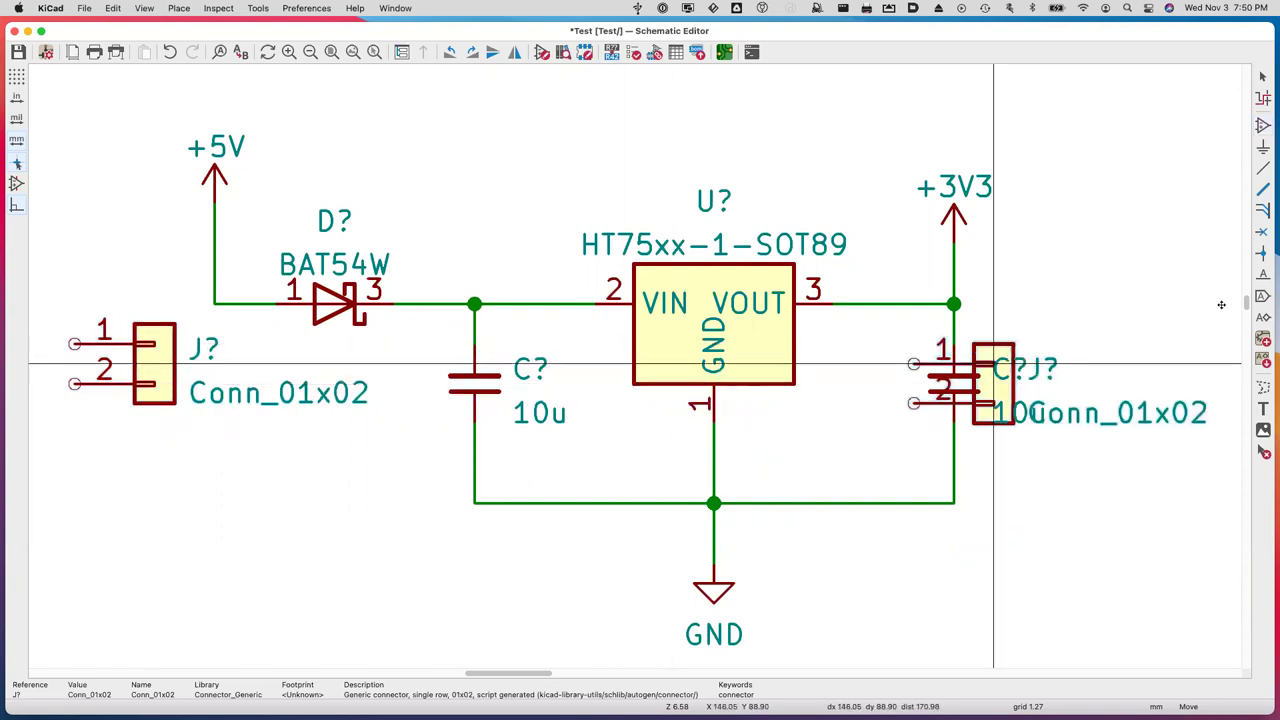
{"action": "left_click", "coordinate": [1172, 323]}
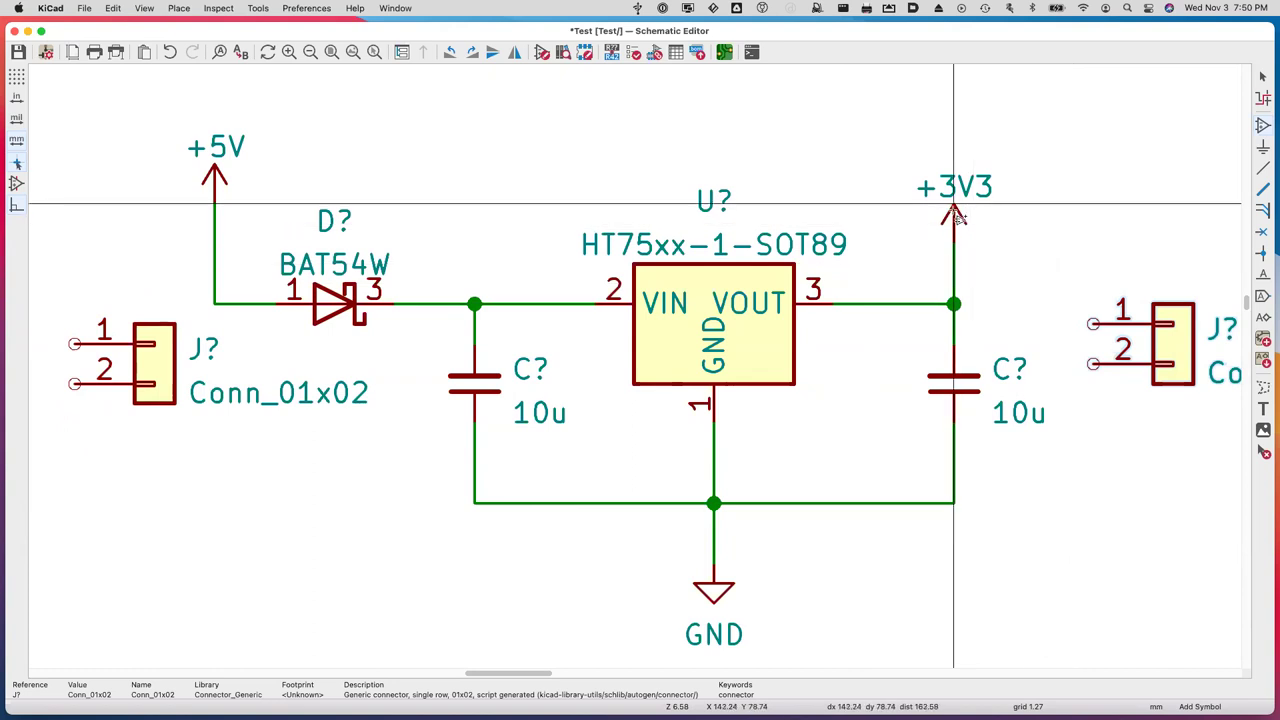
{"action": "key", "text": "super+d"}
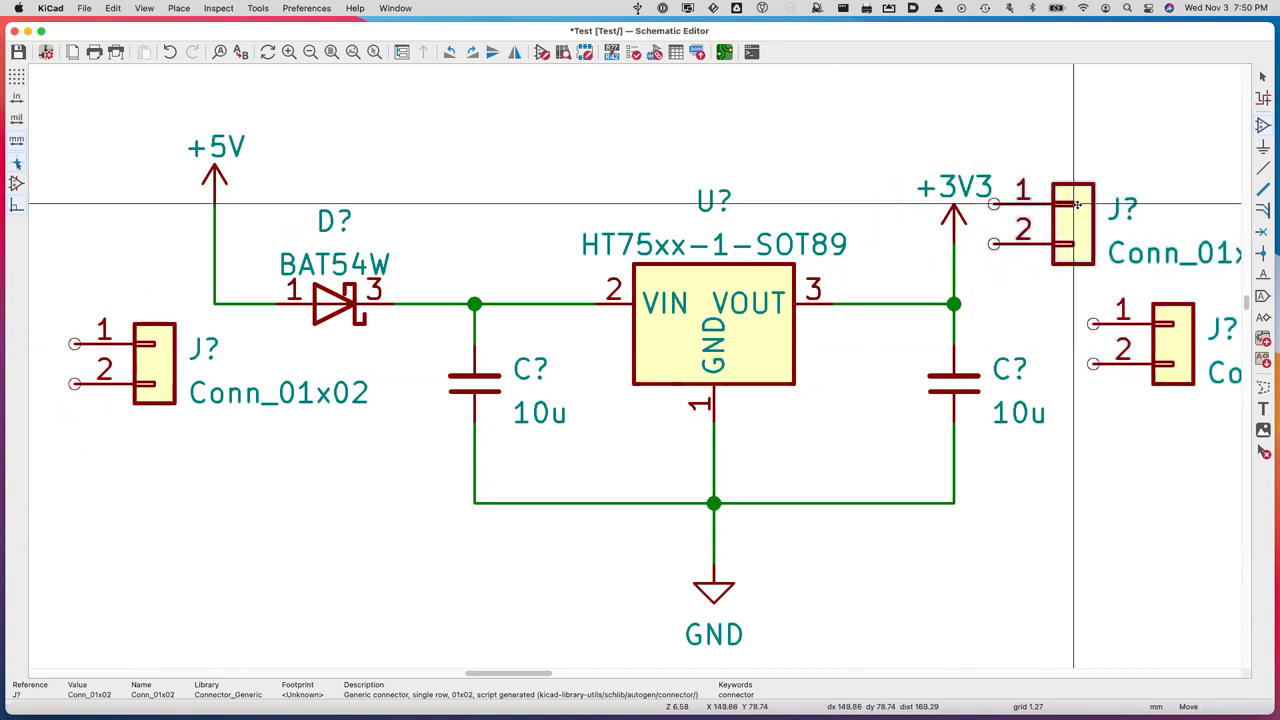
{"action": "key", "text": "Escape"}
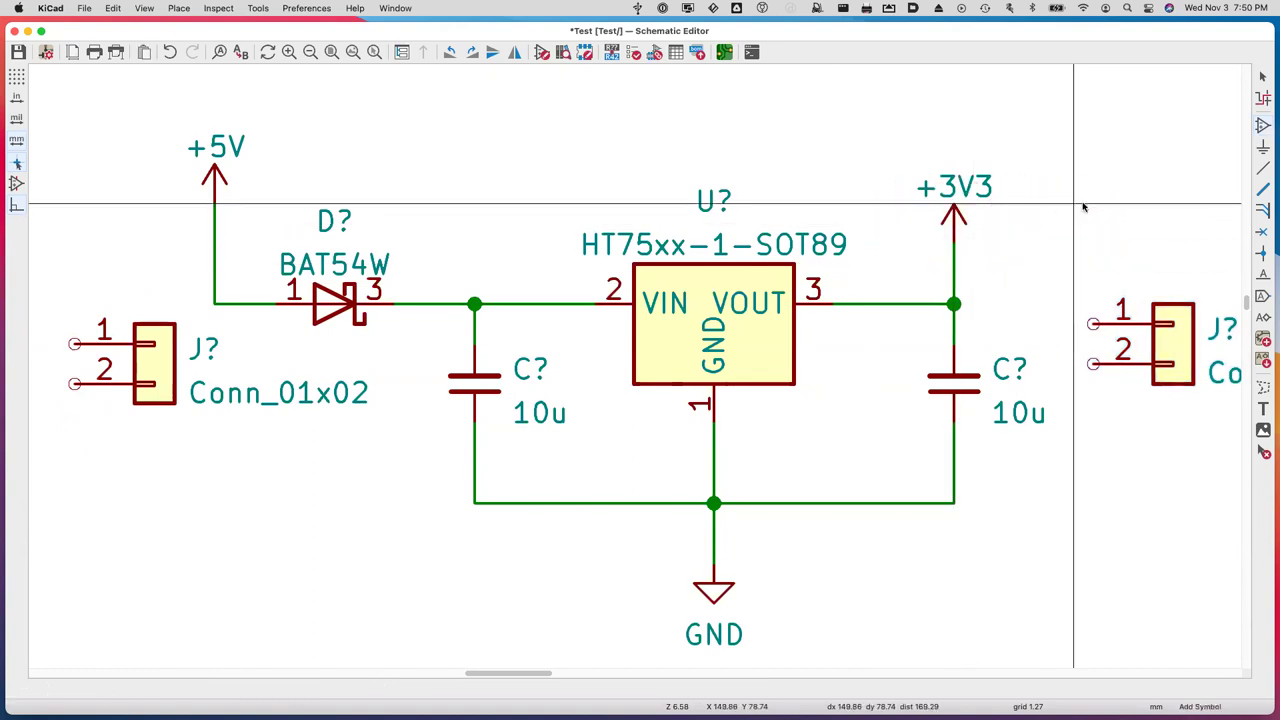
{"action": "left_click", "coordinate": [1082, 207]}
{"action": "left_click", "coordinate": [849, 595]}
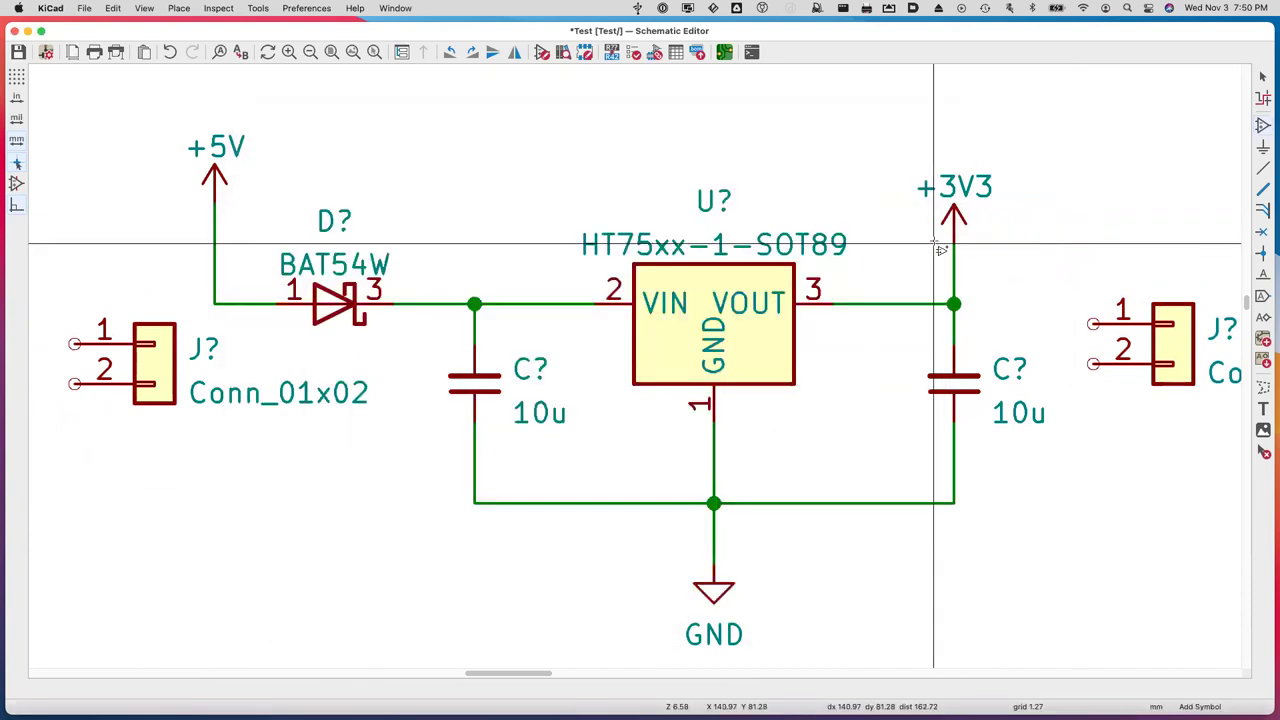
{"action": "key", "text": "Escape"}
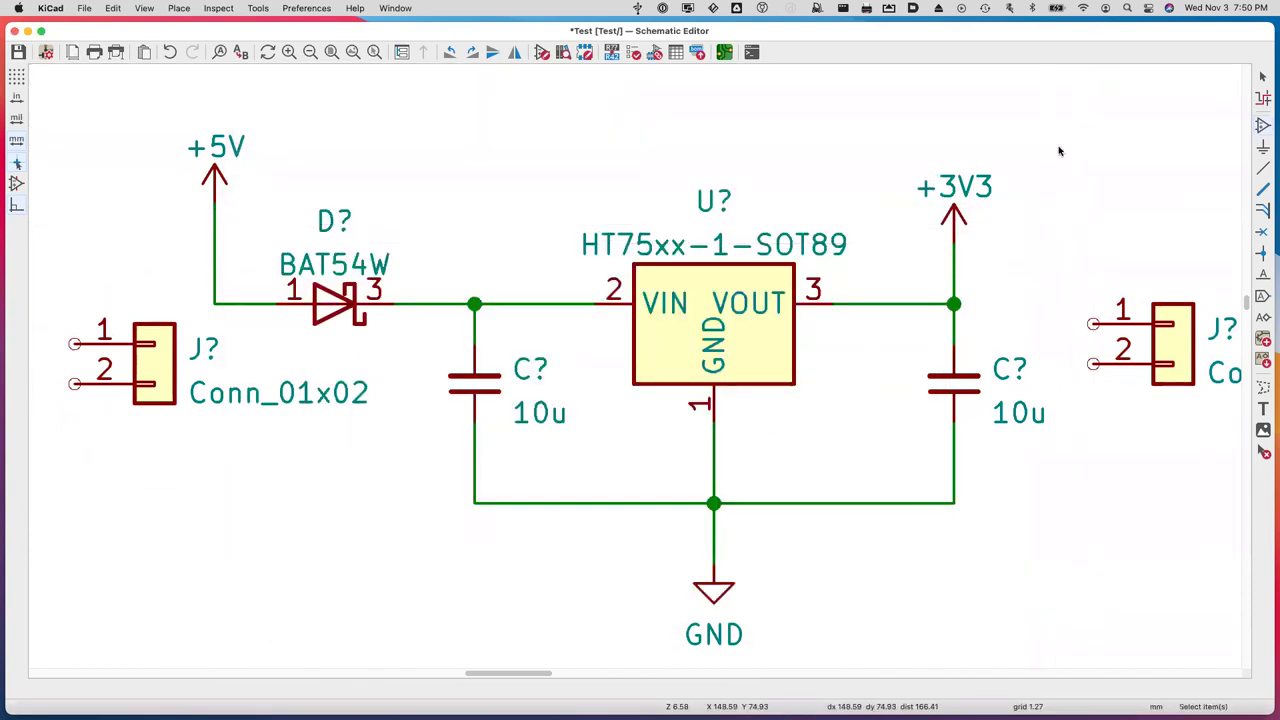
Duplicate the +3V3 power symbol and place the copy above the output connector's pin 1 at about X 151.13, Y 82.55 mm.
{"action": "left_click", "coordinate": [968, 200]}
{"action": "left_click", "coordinate": [952, 215]}
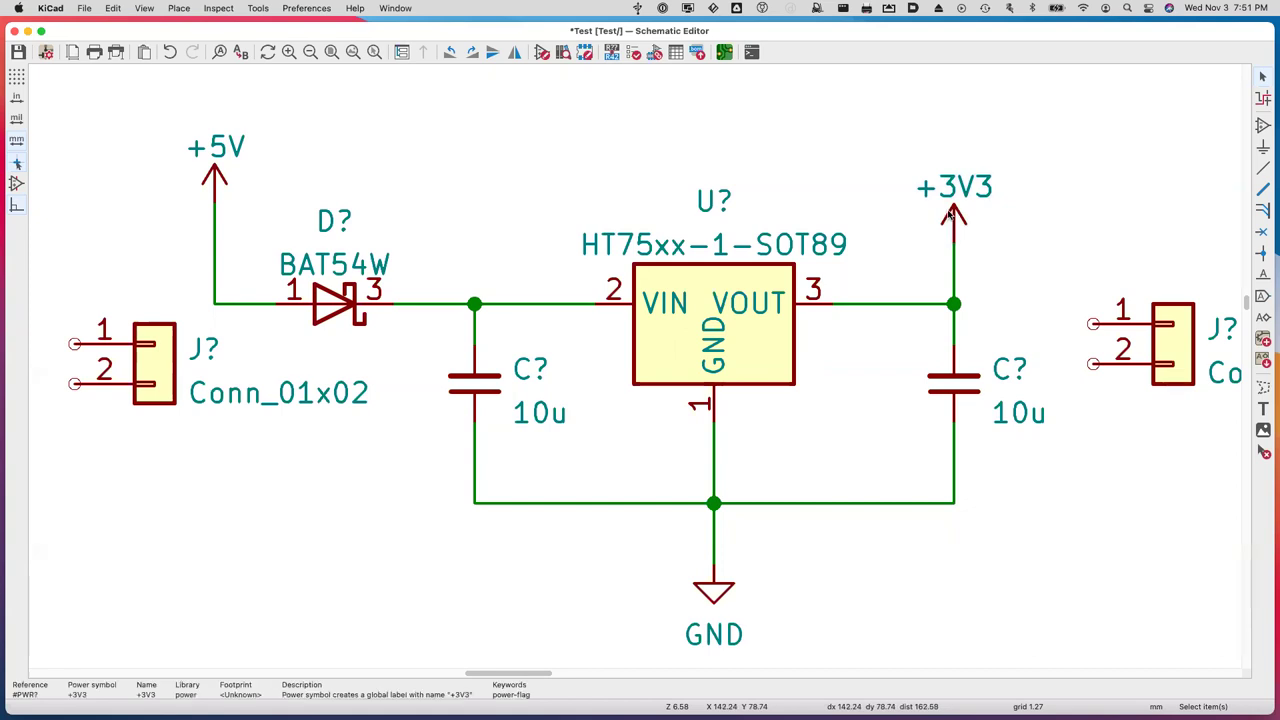
{"action": "key", "text": "ctrl+d"}
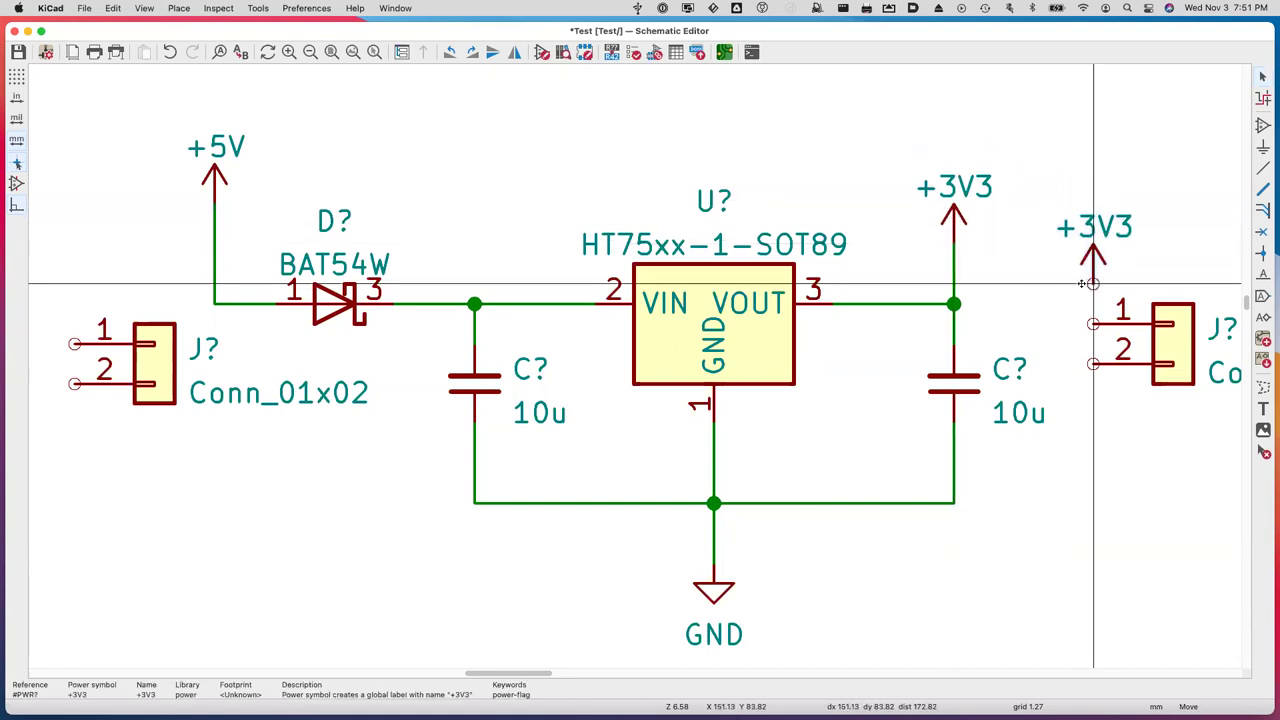
{"action": "left_click", "coordinate": [1085, 272]}
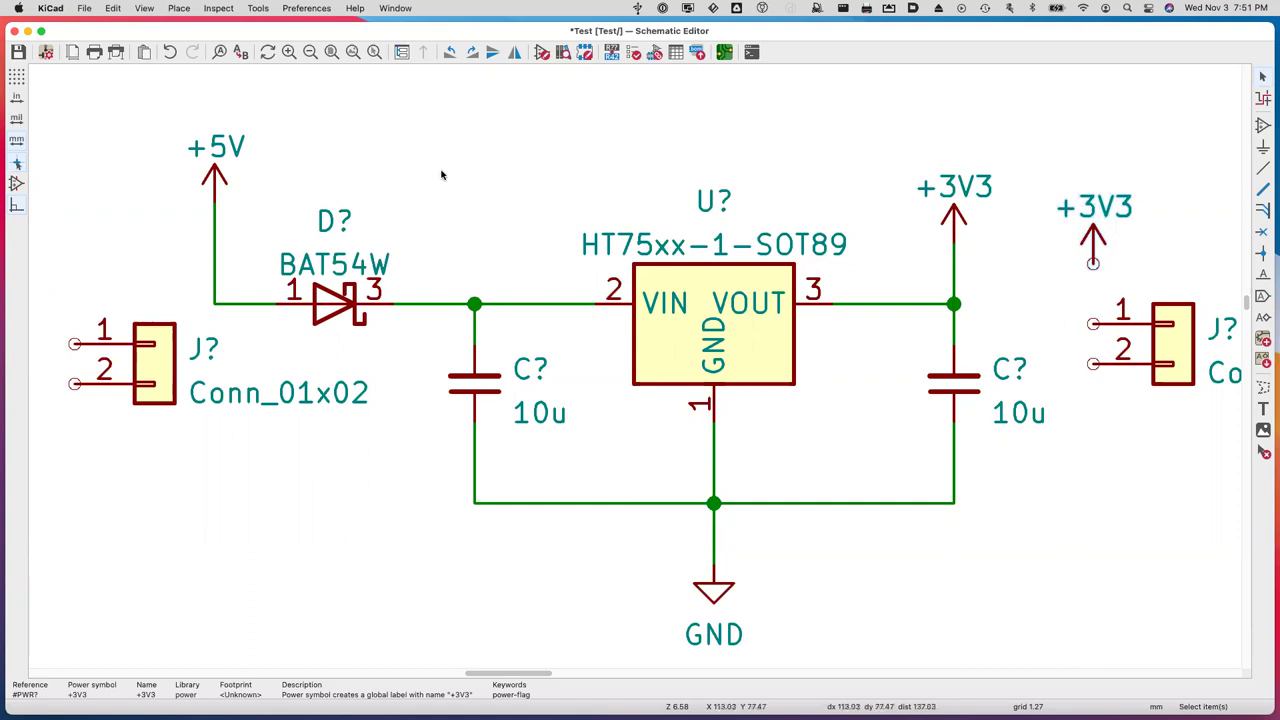
Duplicate the +5V power symbol and place the copy above the input connector at about X 85.09, Y 83.82 mm.
{"action": "left_click", "coordinate": [209, 174]}
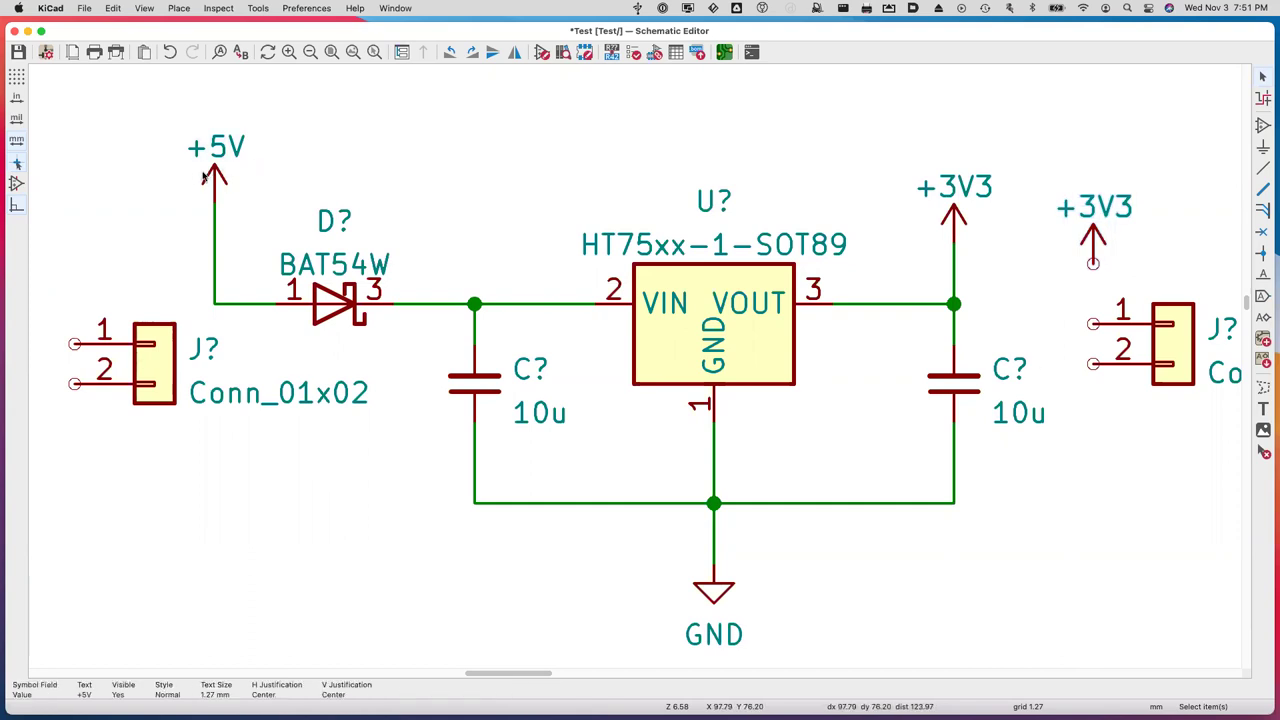
{"action": "key", "text": "Escape"}
{"action": "left_click", "coordinate": [210, 173]}
{"action": "key", "text": "super+d"}
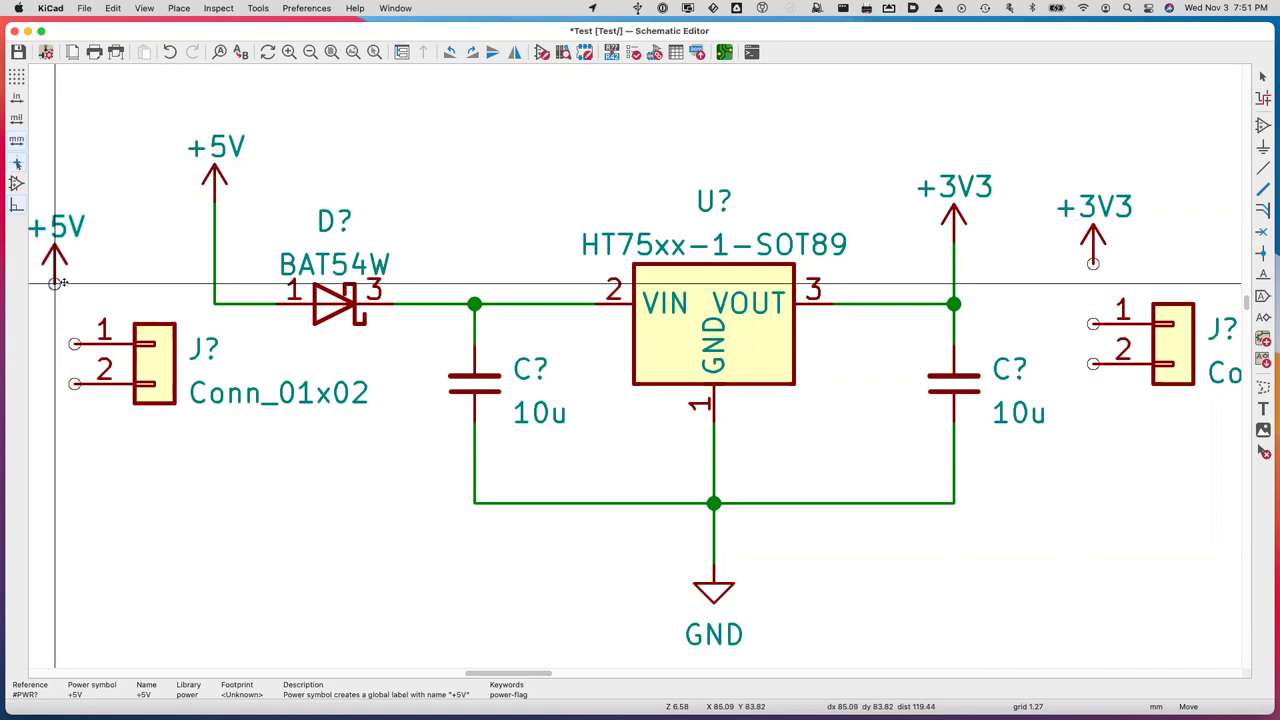
{"action": "left_click", "coordinate": [55, 283]}
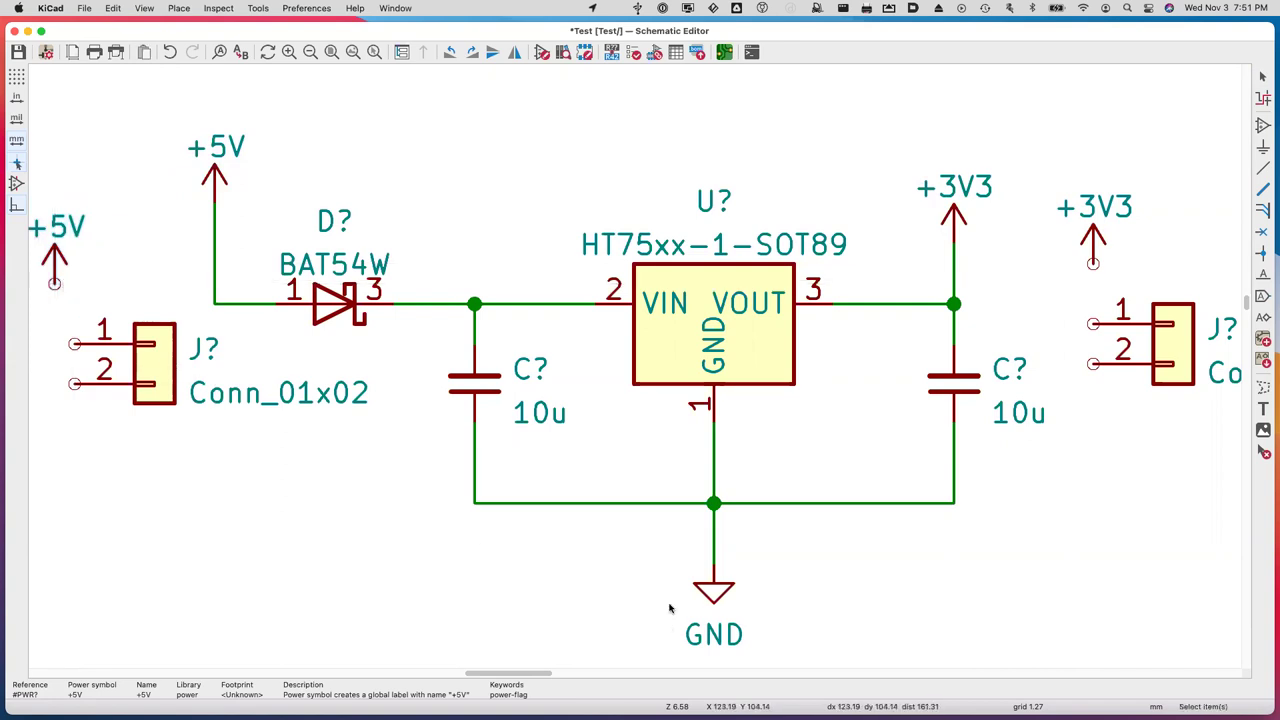
Duplicate the GND symbol twice, placing one copy below each connector in line with its power symbol at about Y 95.25 mm.
{"action": "key", "text": "super+d"}
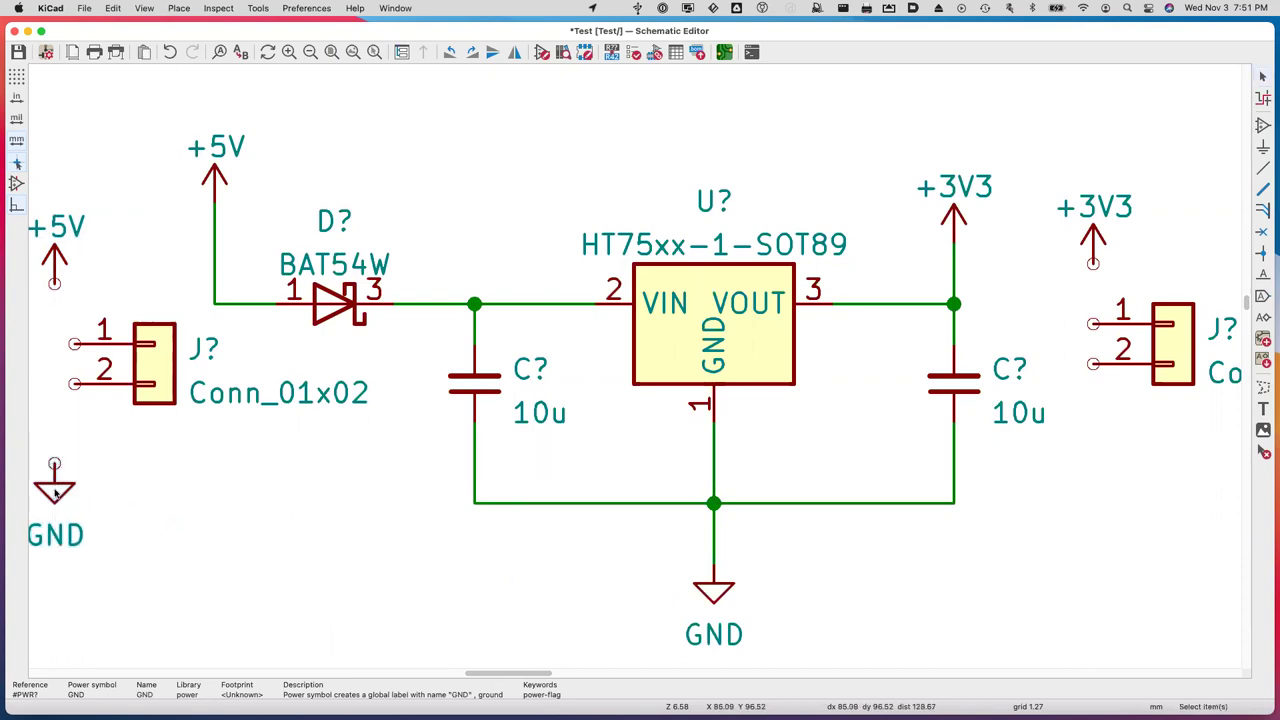
{"action": "left_click", "coordinate": [54, 463]}
{"action": "key", "text": "super+d"}
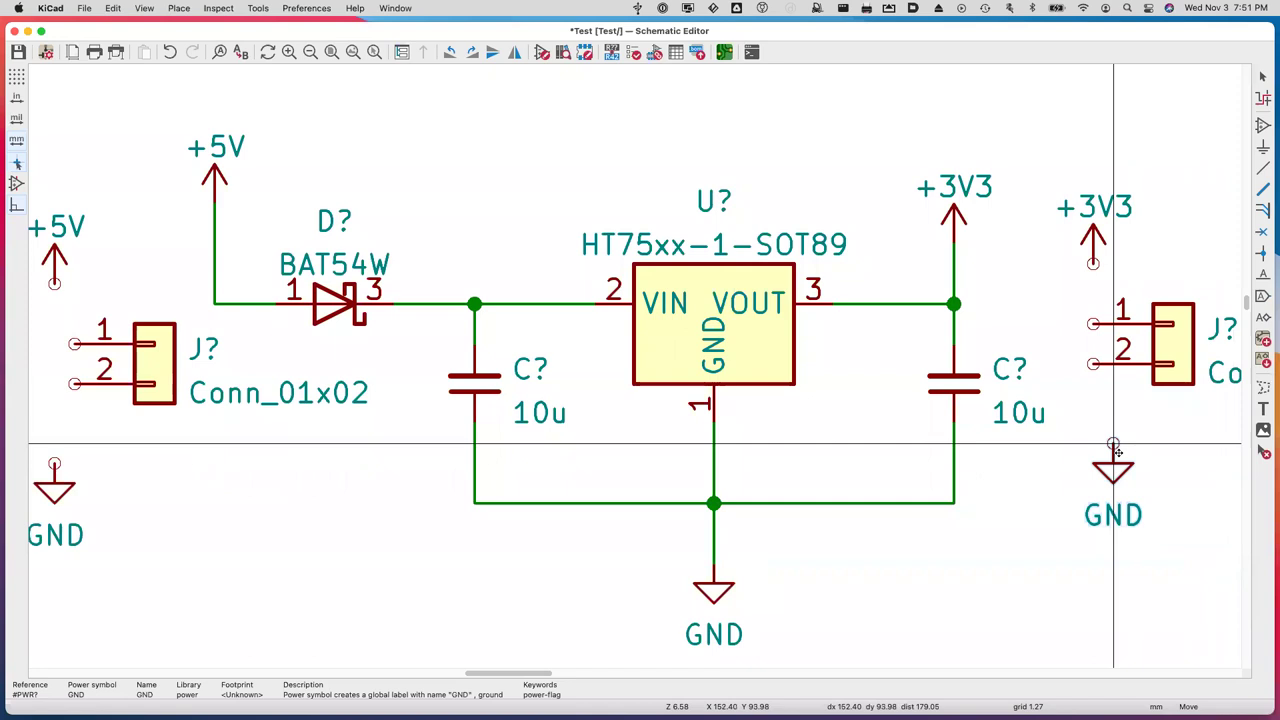
{"action": "left_click", "coordinate": [1097, 462]}
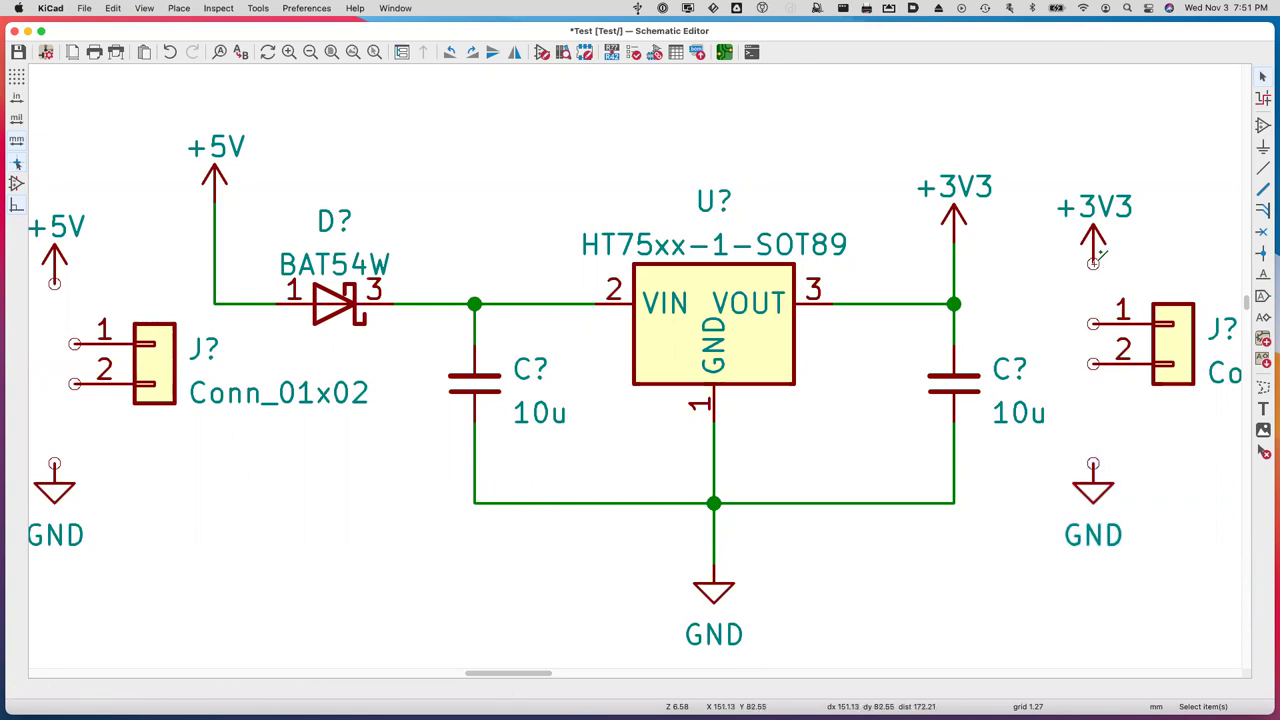
Wire the output connector's pin 1 to its +3V3 symbol and pin 2 to the GND symbol below it.
{"action": "key", "text": "w"}
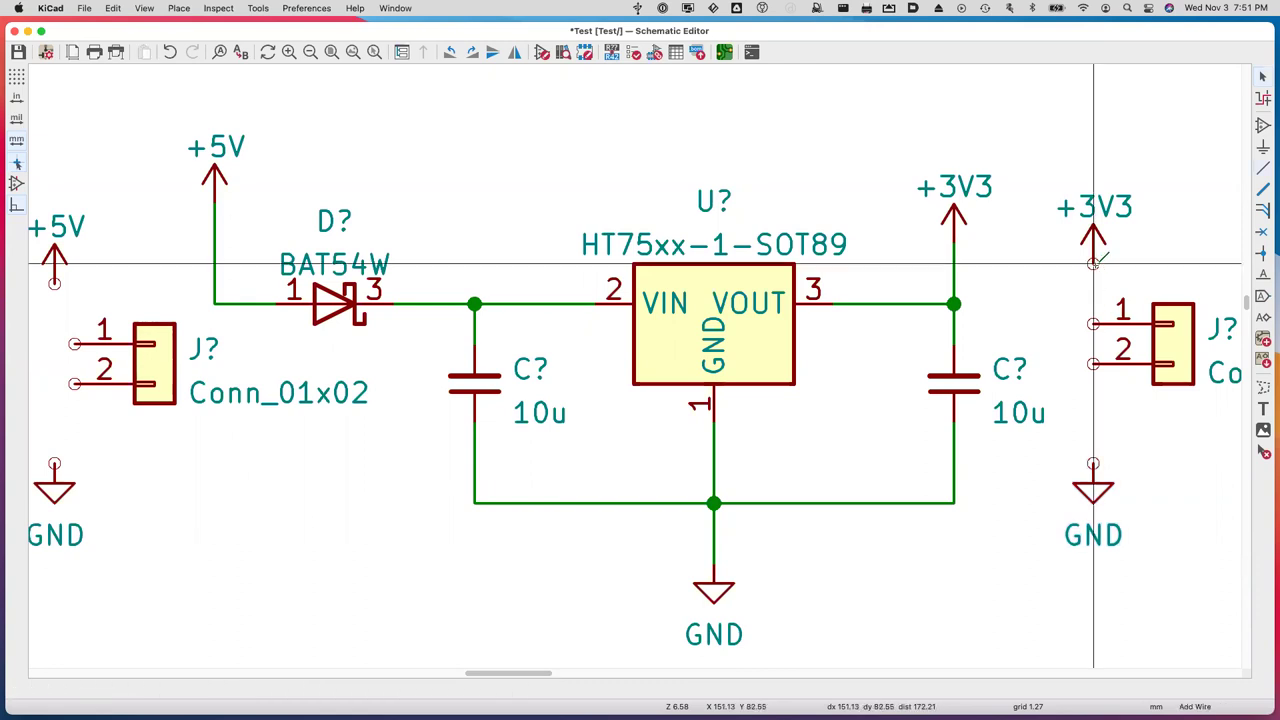
{"action": "left_click", "coordinate": [1093, 323]}
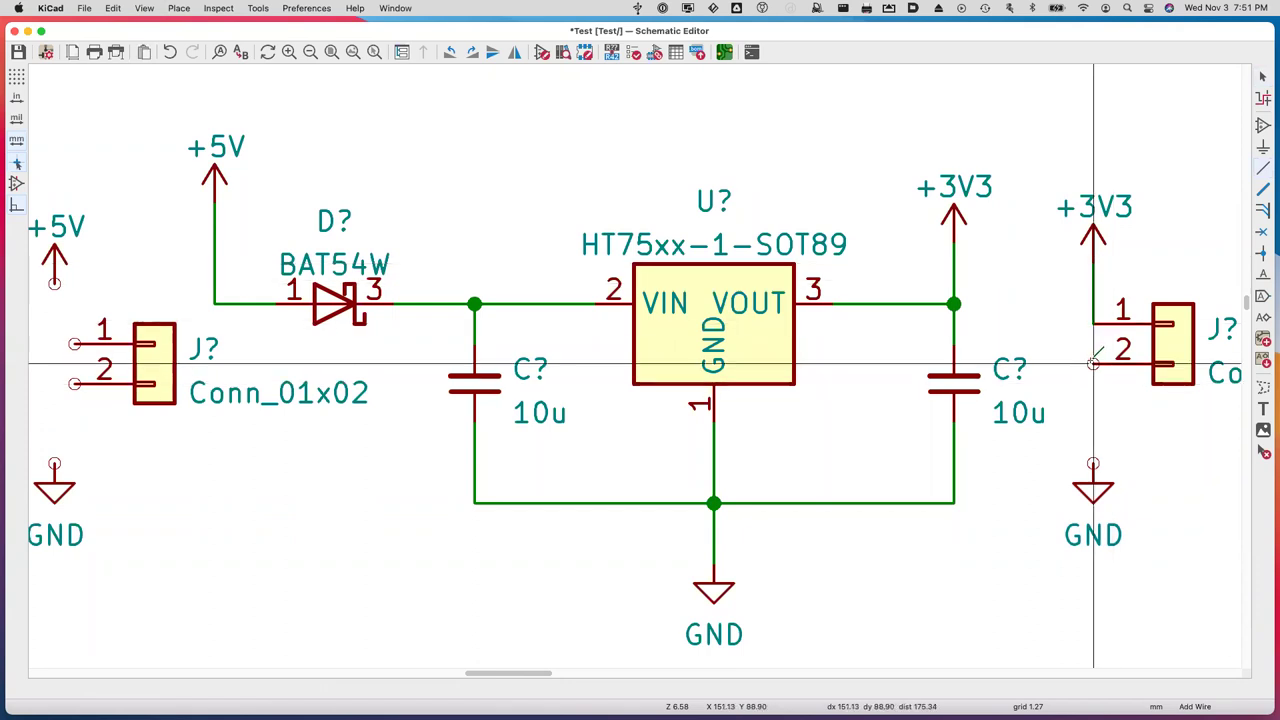
{"action": "double_click", "coordinate": [1093, 463]}
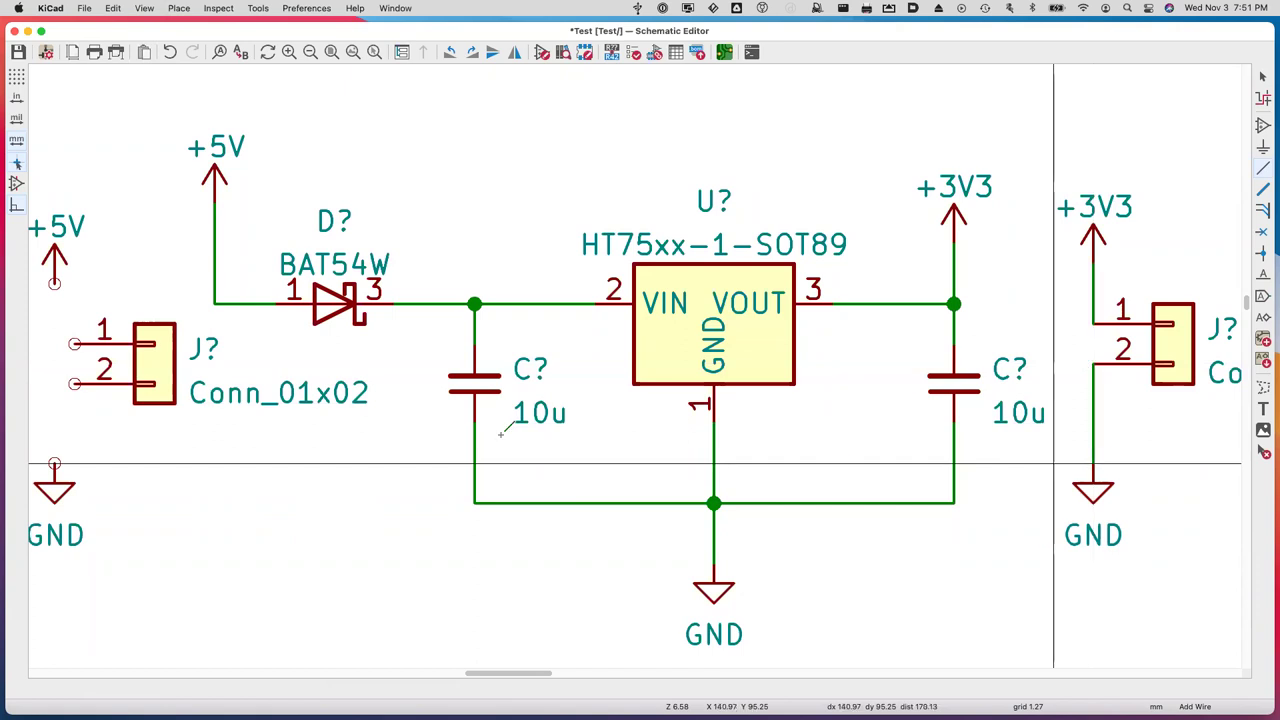
Wire the input connector's pin 2 to its GND symbol and pin 1 to the +5V symbol above it.
{"action": "left_click", "coordinate": [54, 463]}
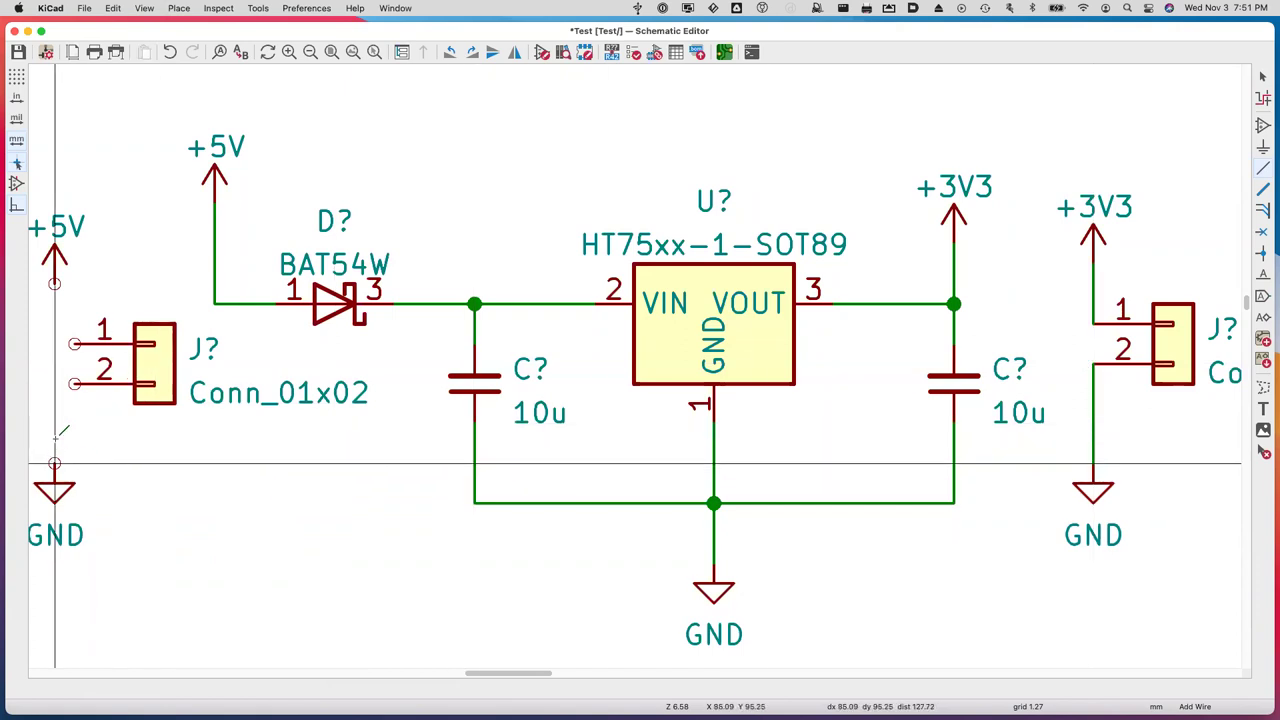
{"action": "left_click", "coordinate": [75, 383]}
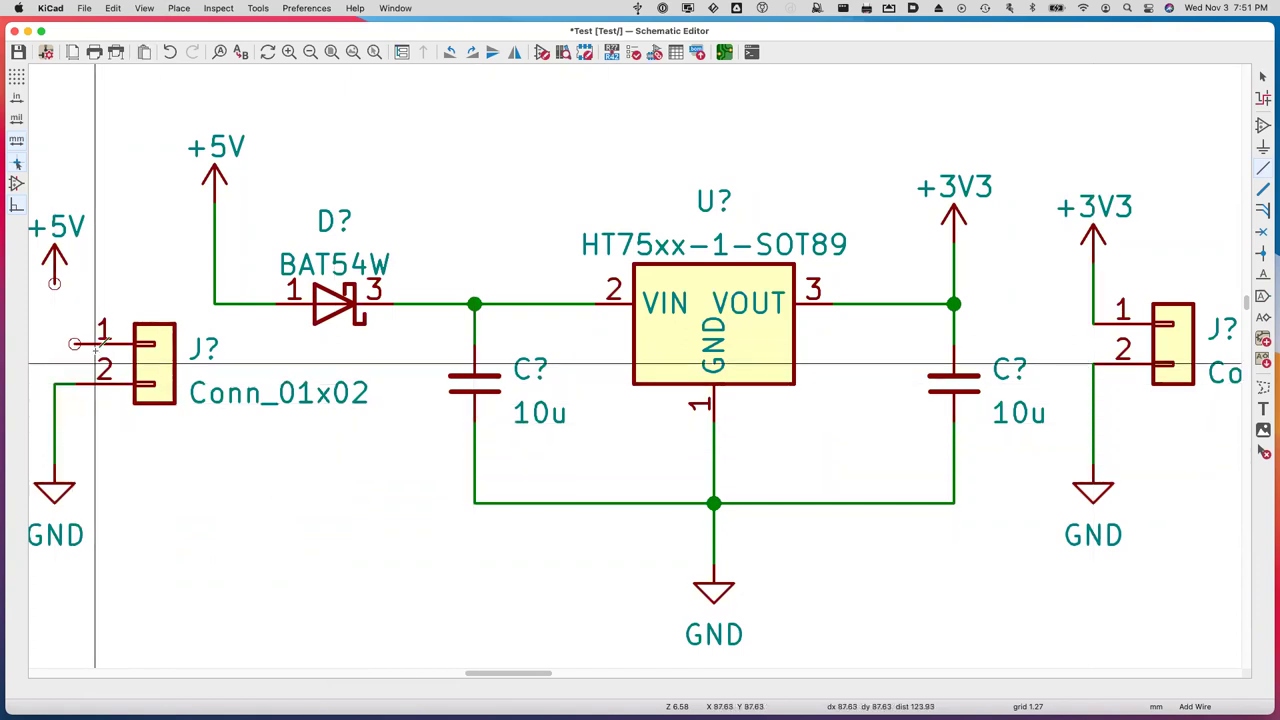
{"action": "left_click", "coordinate": [75, 343]}
{"action": "left_click", "coordinate": [54, 284]}
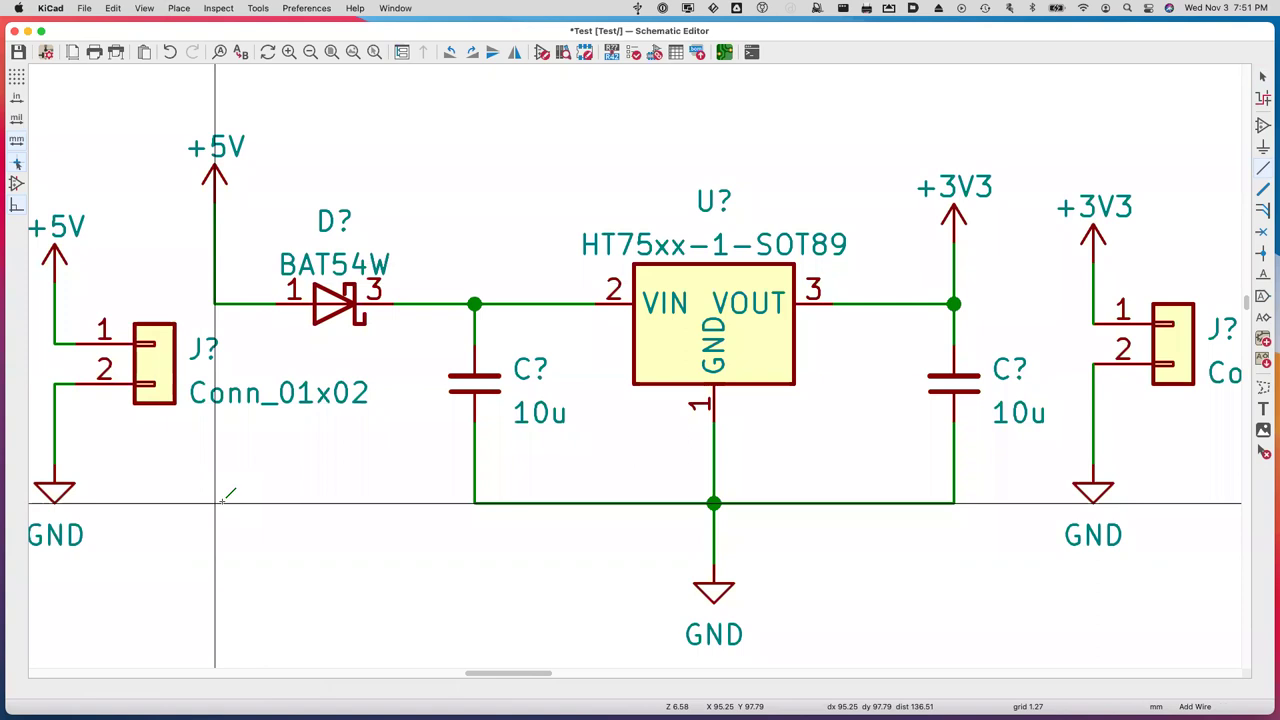
Place a net label 5V_RP on the wire between the diode's pin 3 and the input capacitor junction, and save the schematic.
{"action": "middle_click_drag", "start_coordinate": [215, 502], "coordinate": [251, 509]}
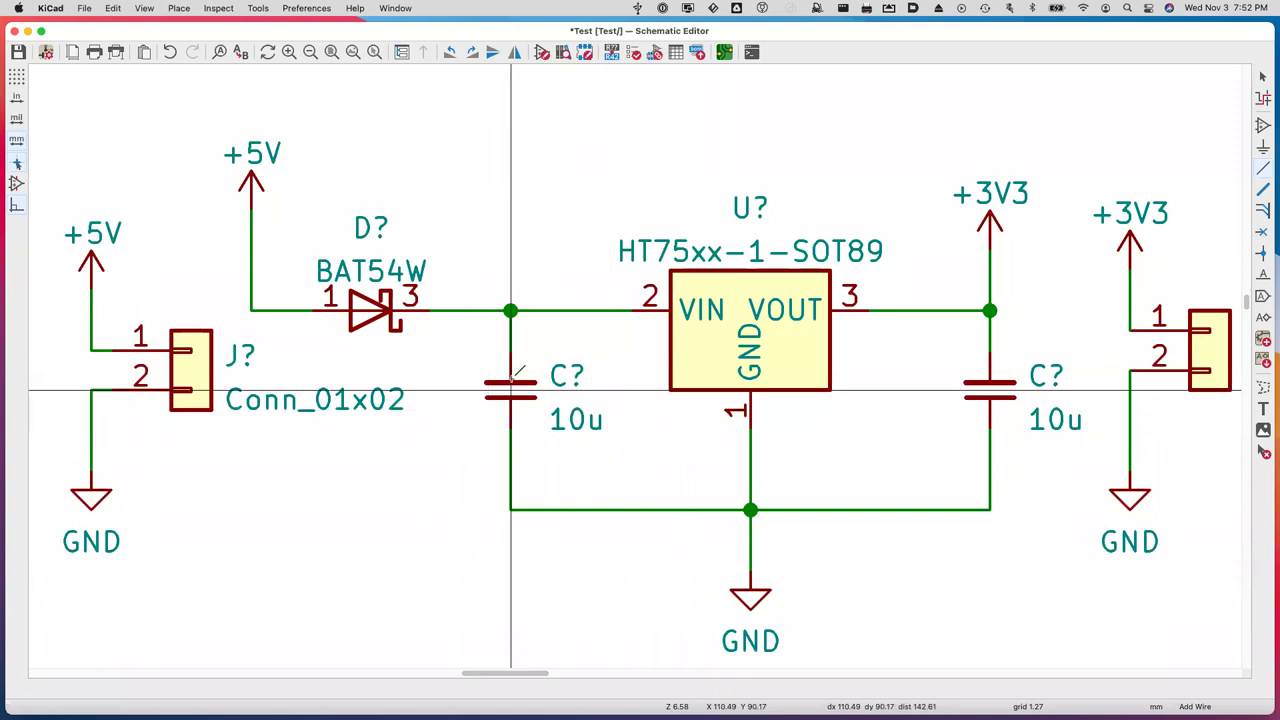
{"action": "scroll", "coordinate": [491, 385], "scroll_direction": "right", "scroll_amount": 1}
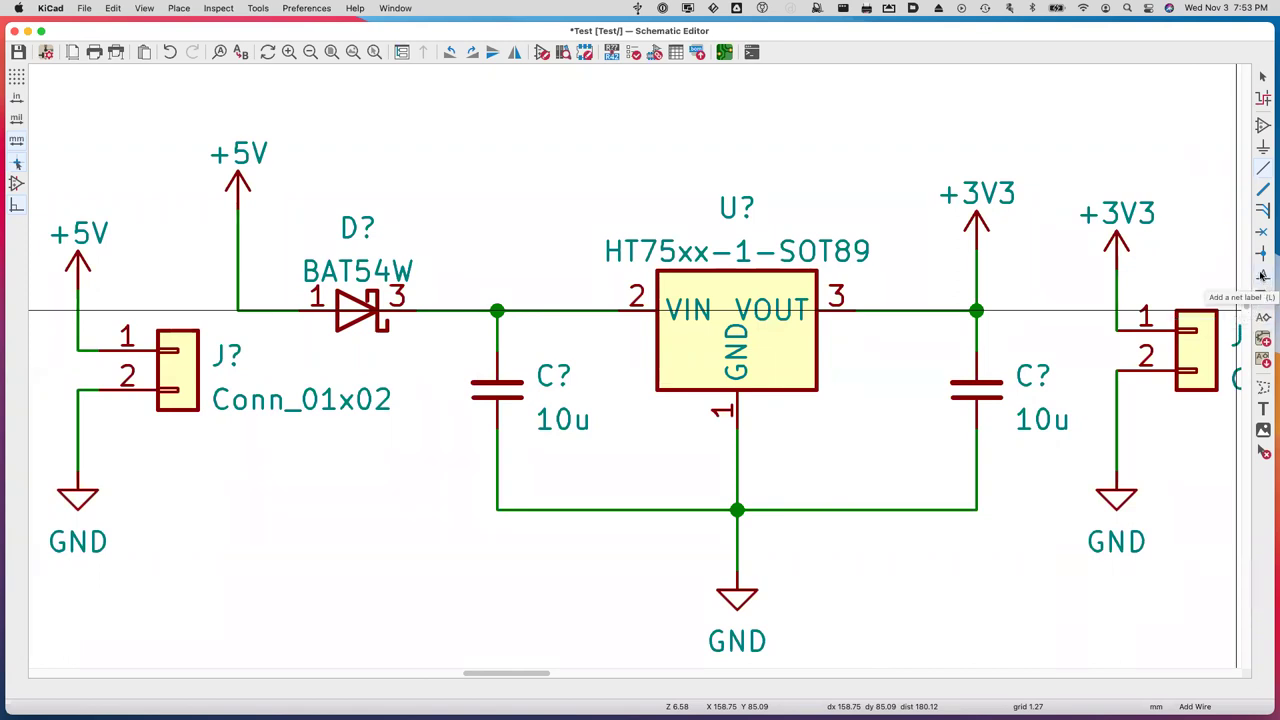
{"action": "left_click", "coordinate": [1262, 275]}
{"action": "left_click", "coordinate": [330, 268]}
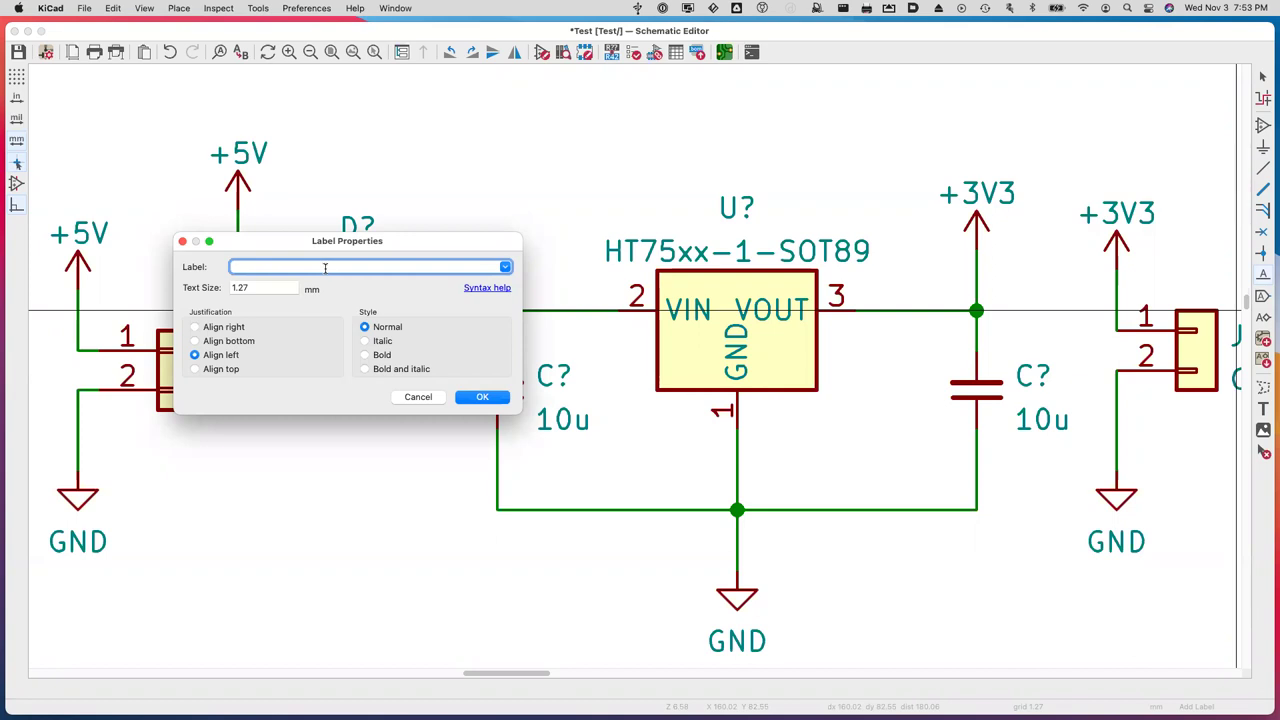
{"action": "type", "text": "5V_RP"}
{"action": "left_click", "coordinate": [482, 397]}
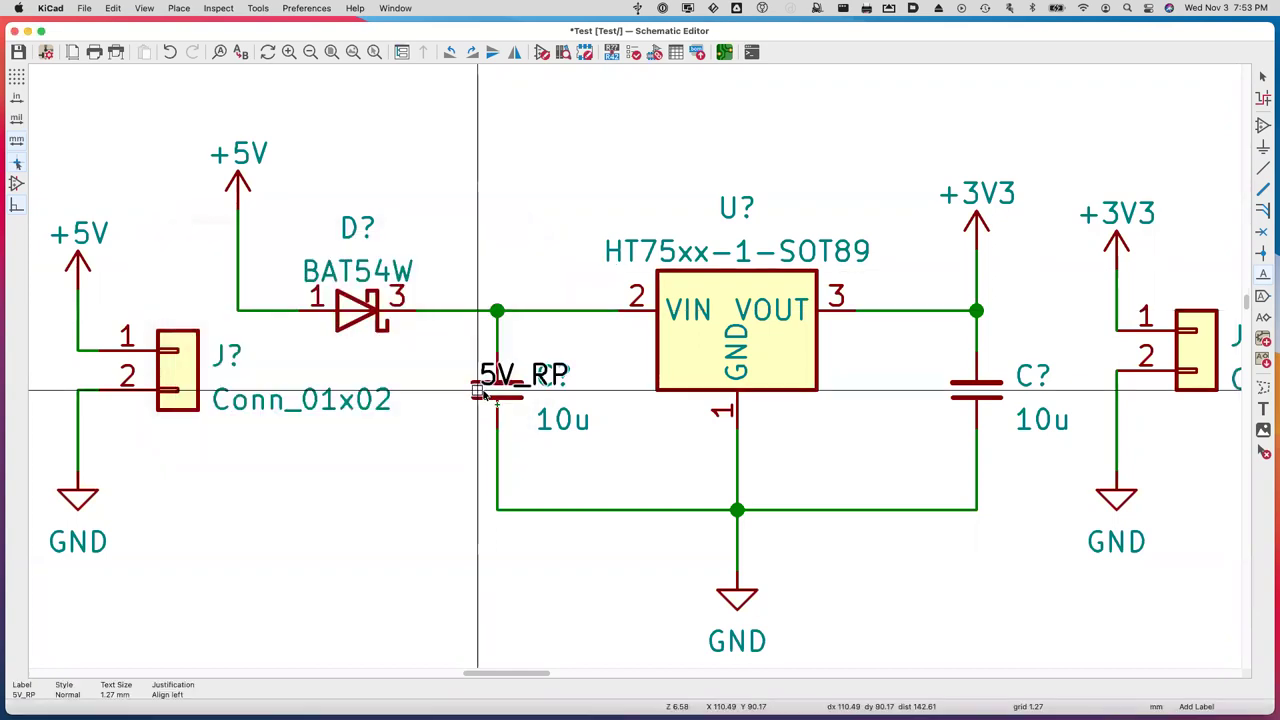
{"action": "left_click", "coordinate": [453, 310]}
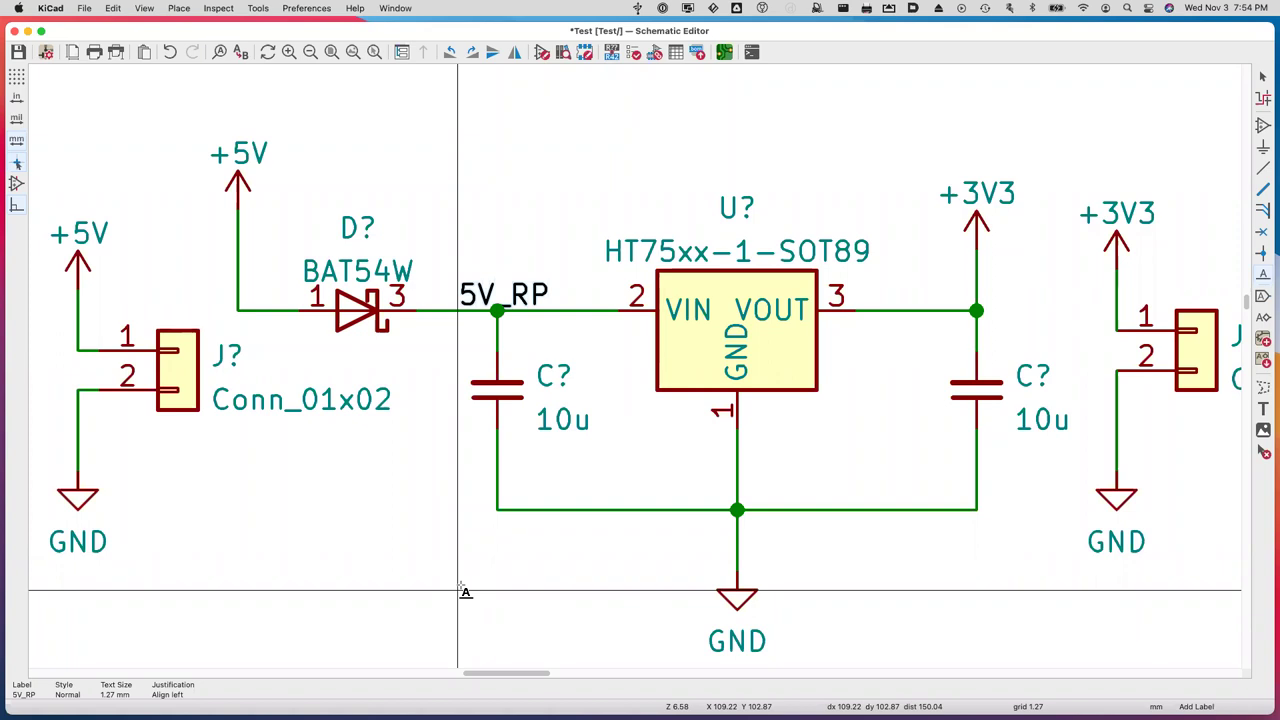
{"action": "key", "text": "super+s"}
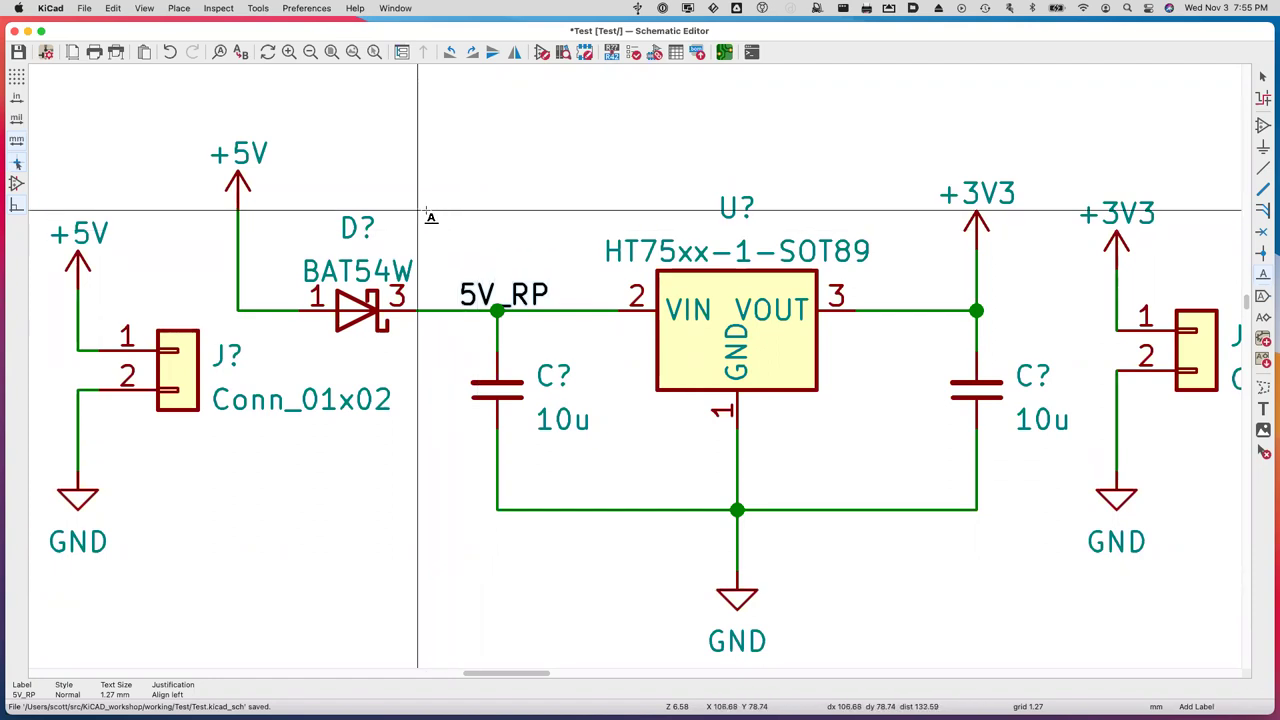
{"action": "key", "text": "Escape"}
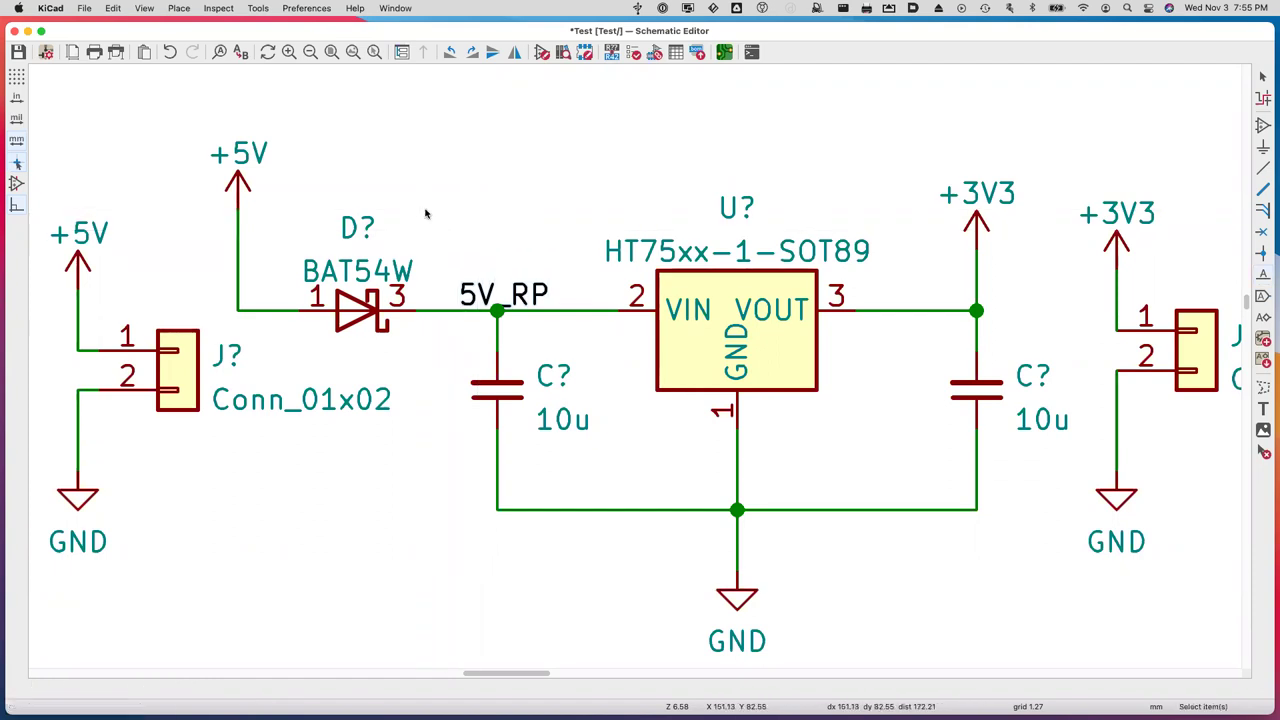
Highlight the net of the +5V symbol feeding the diode to check its connections, and clear the highlighting.
{"action": "left_click", "coordinate": [1263, 97]}
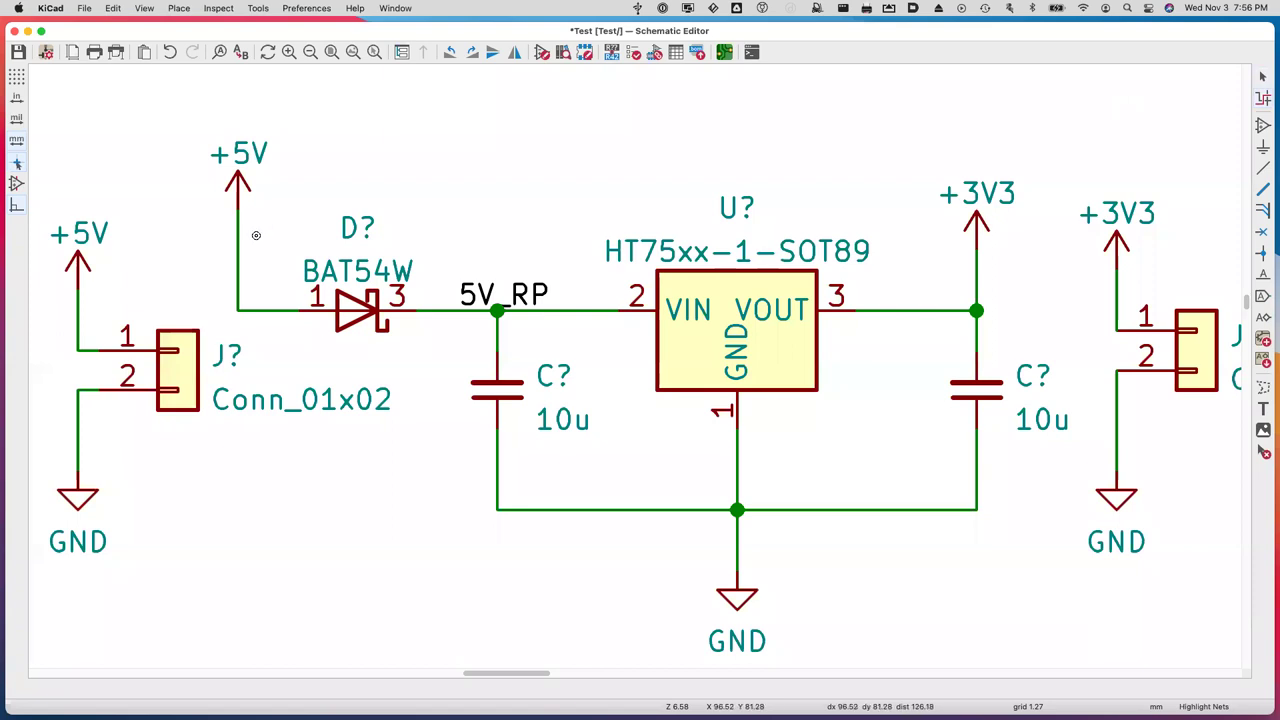
{"action": "left_click", "coordinate": [237, 184]}
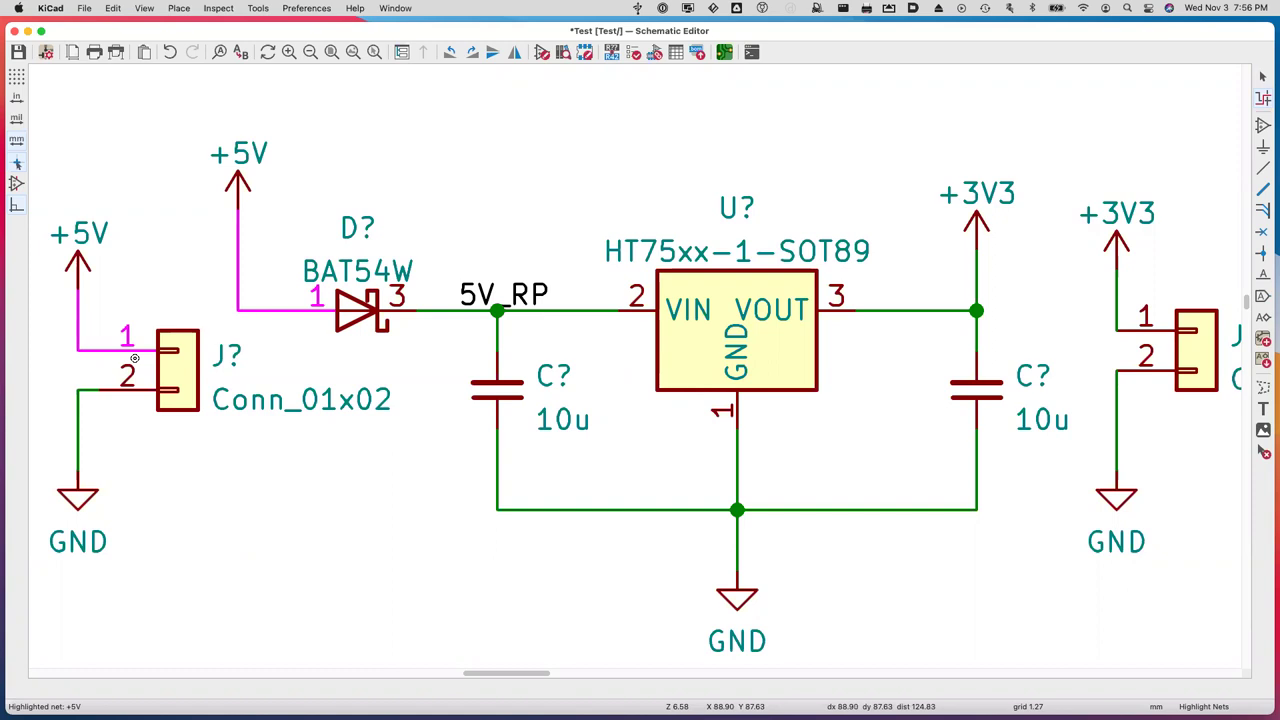
{"action": "left_click", "coordinate": [475, 152]}
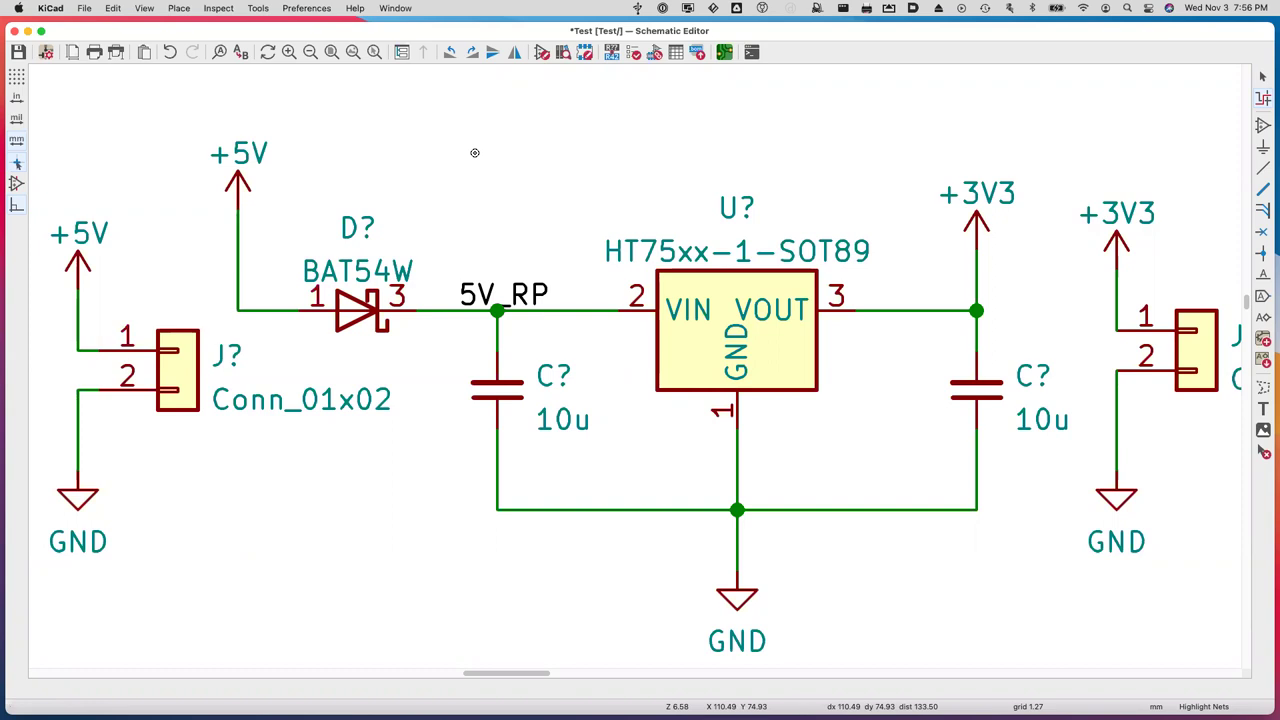
Search the schematic for the text 5V and close the search.
{"action": "key", "text": "super+f"}
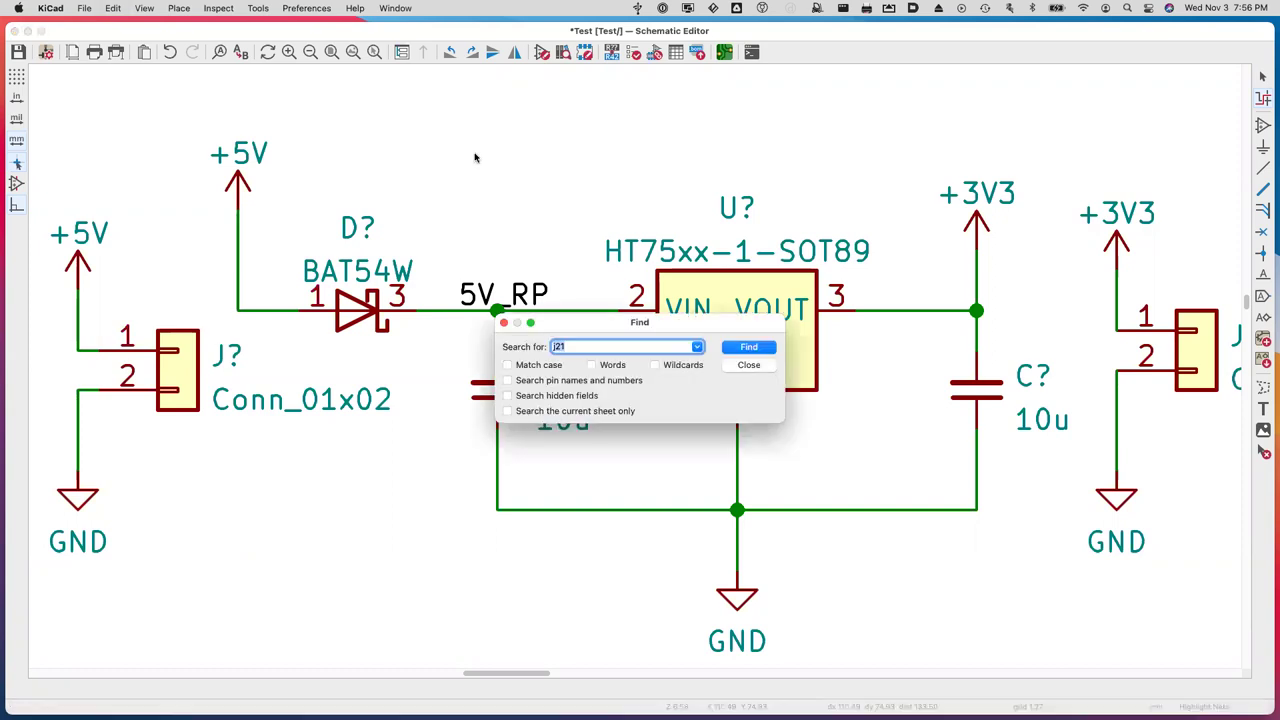
{"action": "type", "text": "5"}
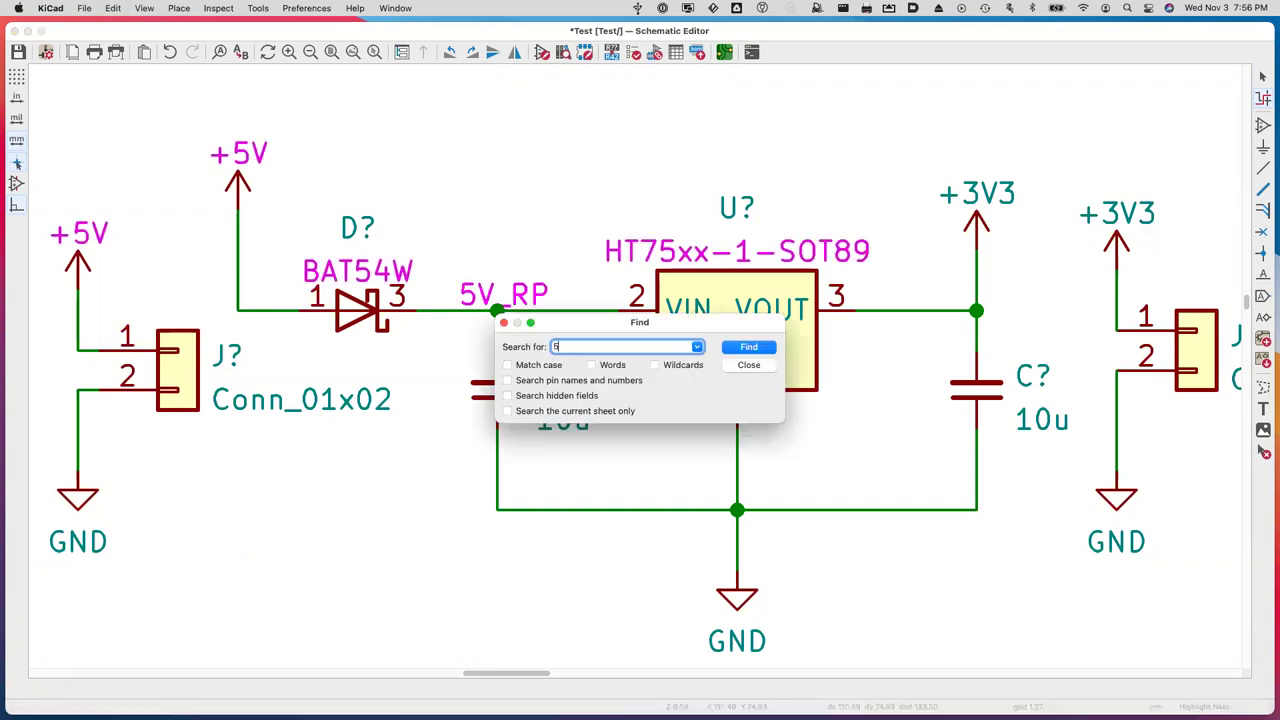
{"action": "type", "text": "V"}
{"action": "key", "text": "Return"}
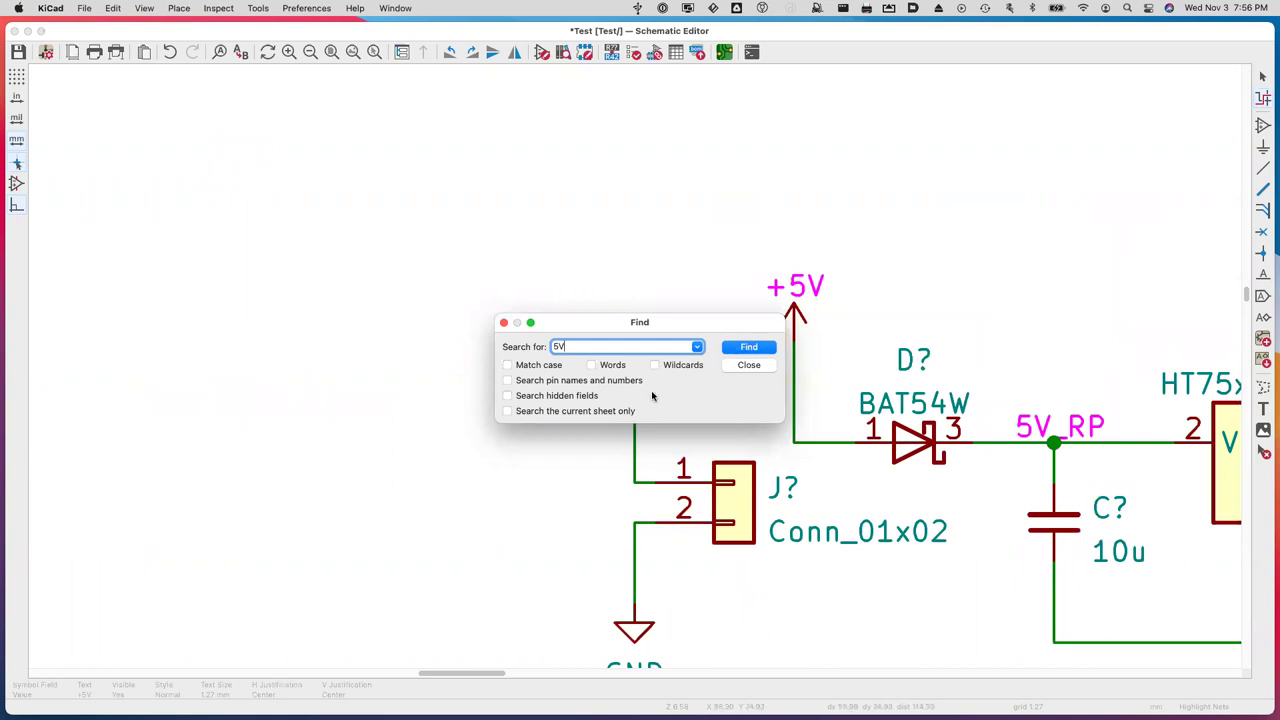
{"action": "left_click", "coordinate": [750, 366]}
{"action": "scroll", "coordinate": [900, 364], "scroll_direction": "right", "scroll_amount": 5}
{"action": "scroll", "coordinate": [913, 365], "scroll_direction": "right", "scroll_amount": 5}
{"action": "scroll", "coordinate": [913, 365], "scroll_direction": "down", "scroll_amount": 2}
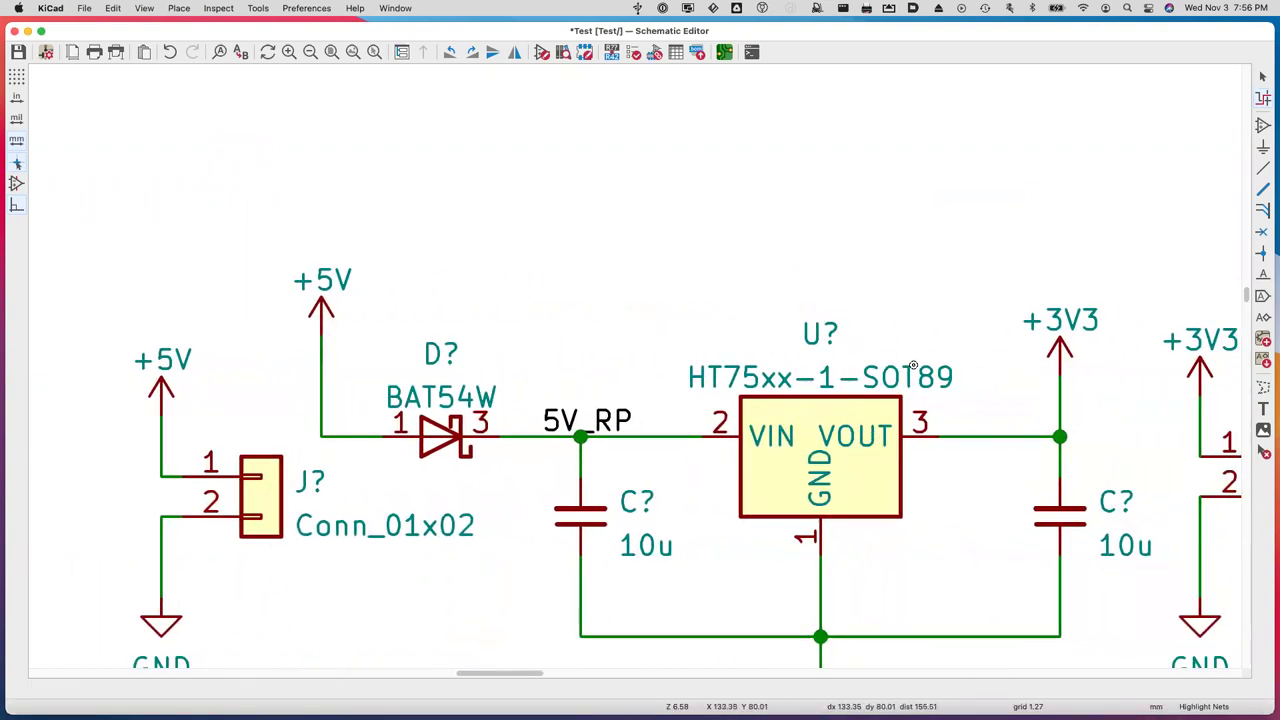
{"action": "scroll", "coordinate": [913, 365], "scroll_direction": "right", "scroll_amount": 2}
{"action": "scroll", "coordinate": [913, 365], "scroll_direction": "down", "scroll_amount": 1}
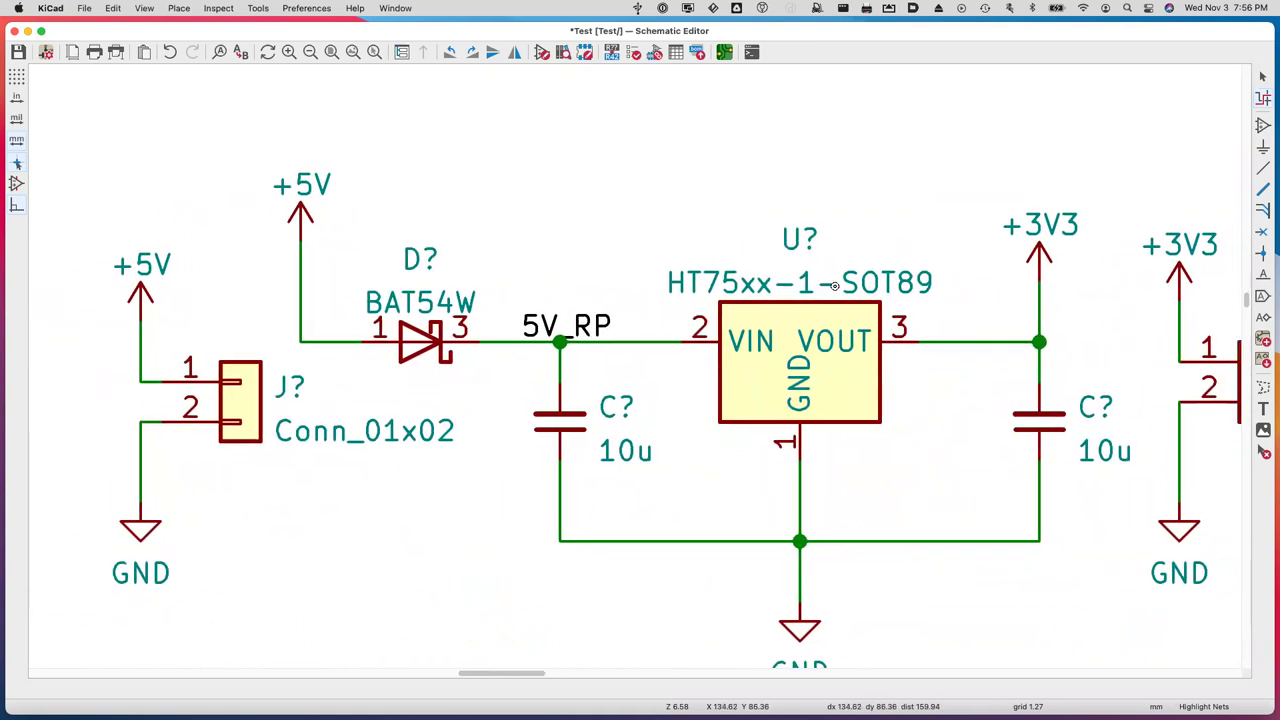
Repeat the 5V search, stepping through the matches to the end of the schematic, and close the search.
{"action": "key", "text": "super+f"}
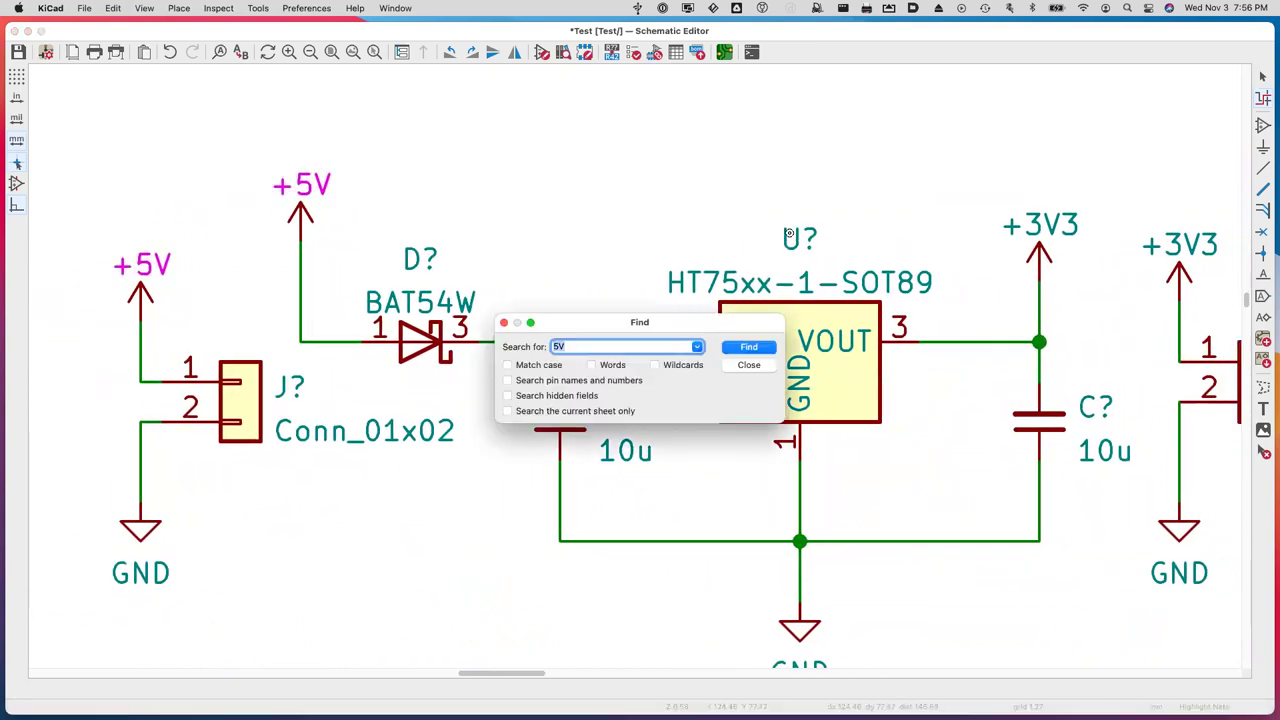
{"action": "left_click", "coordinate": [756, 348]}
{"action": "left_click", "coordinate": [755, 347]}
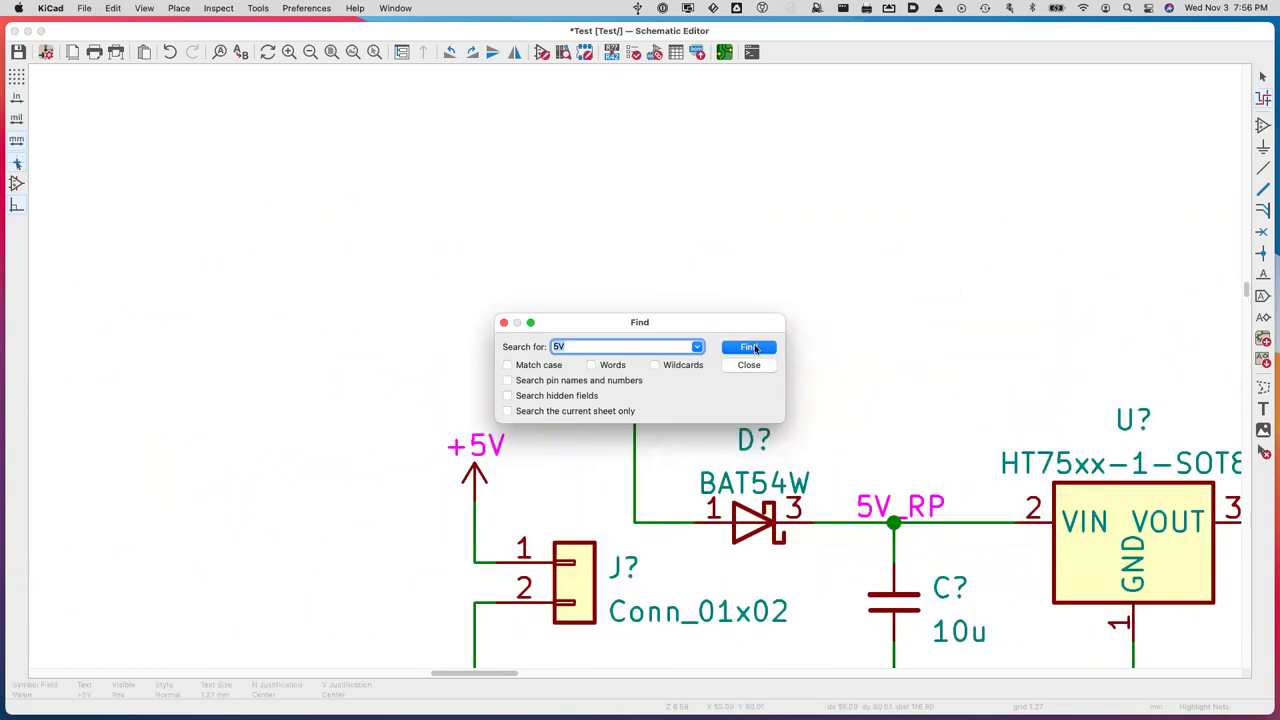
{"action": "left_click", "coordinate": [755, 347]}
{"action": "left_click", "coordinate": [755, 347]}
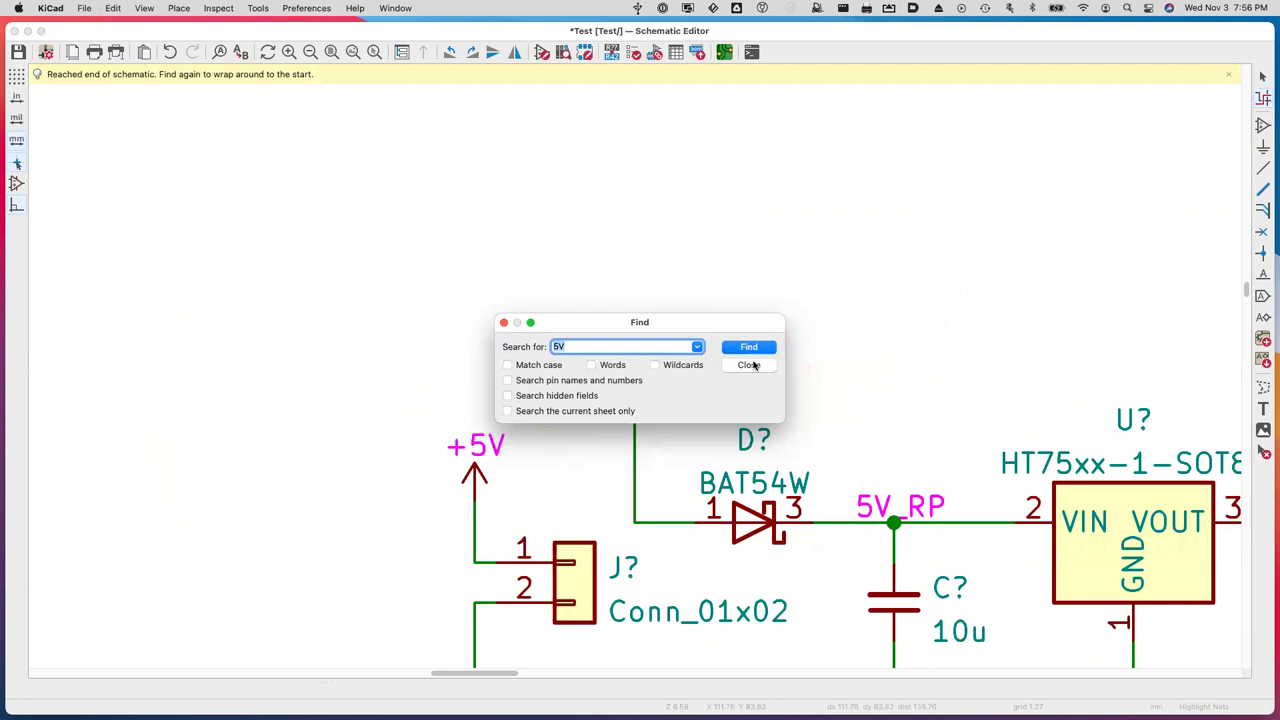
{"action": "left_click", "coordinate": [750, 365]}
{"action": "scroll", "coordinate": [707, 306], "scroll_direction": "down", "scroll_amount": 3}
{"action": "scroll", "coordinate": [705, 304], "scroll_direction": "right", "scroll_amount": 10}
{"action": "scroll", "coordinate": [705, 304], "scroll_direction": "down", "scroll_amount": 3}
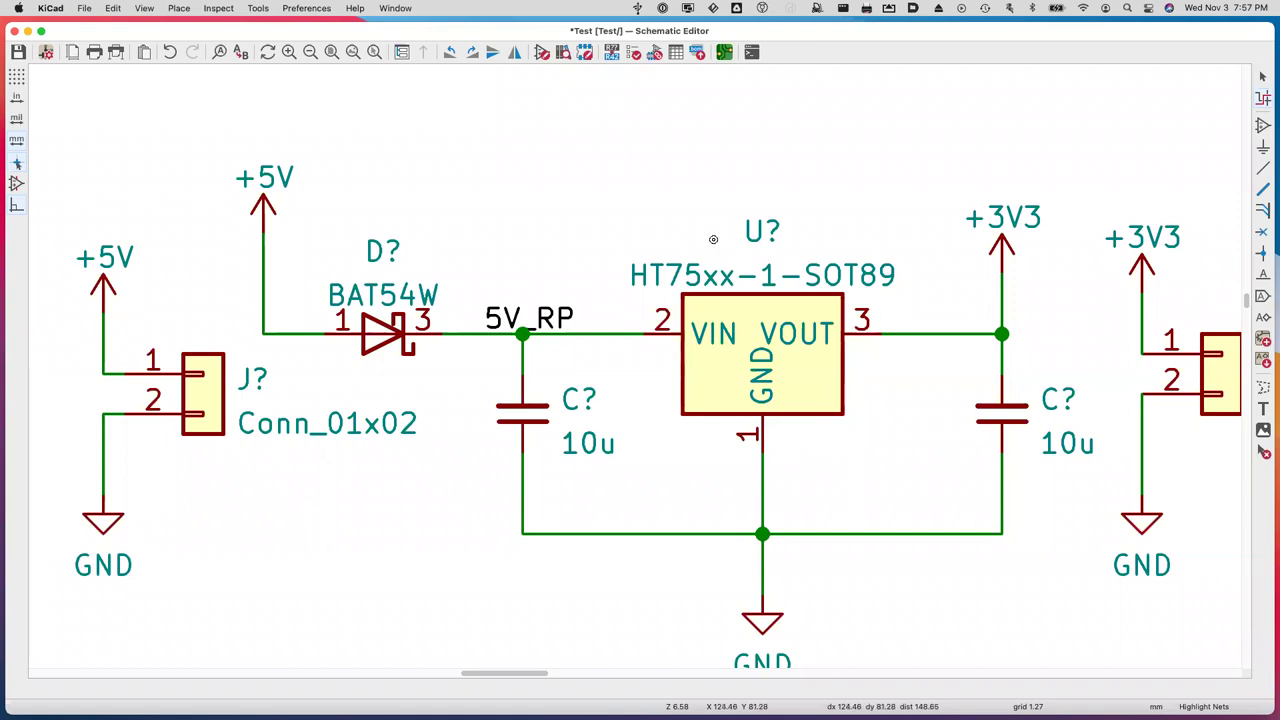
{"action": "left_click", "coordinate": [220, 9]}
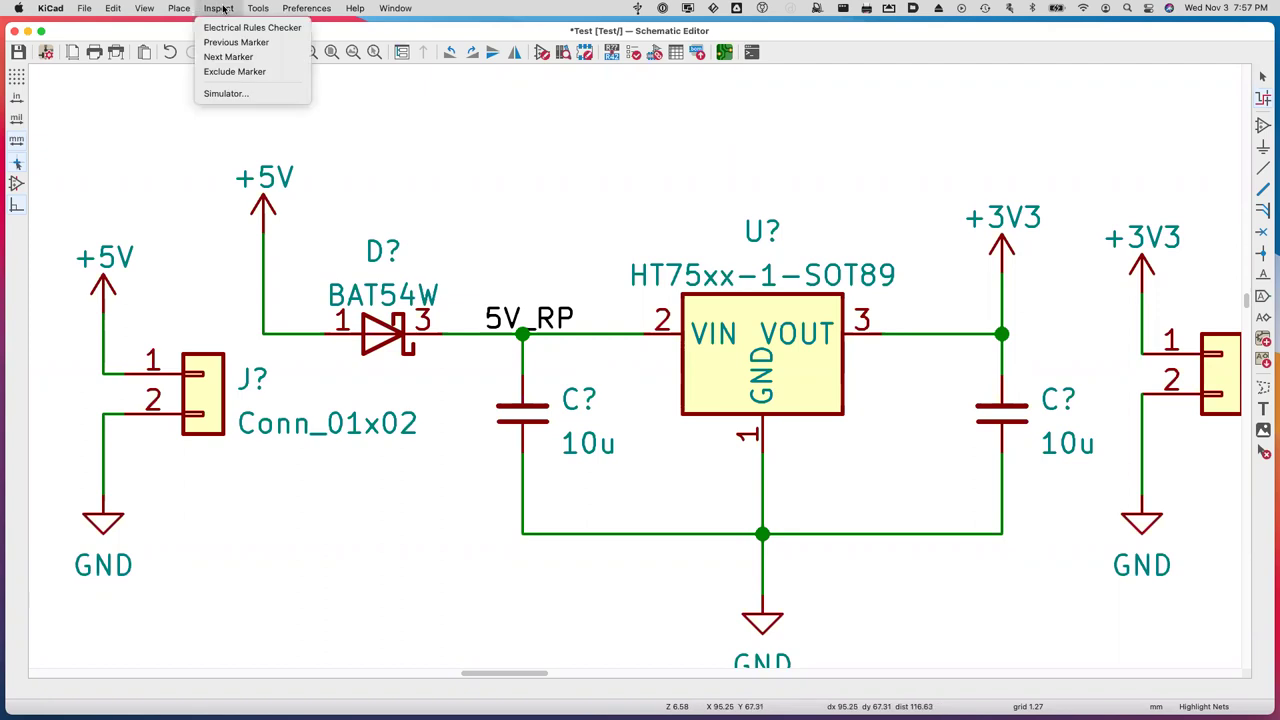
{"action": "mouse_move", "coordinate": [172, 10]}
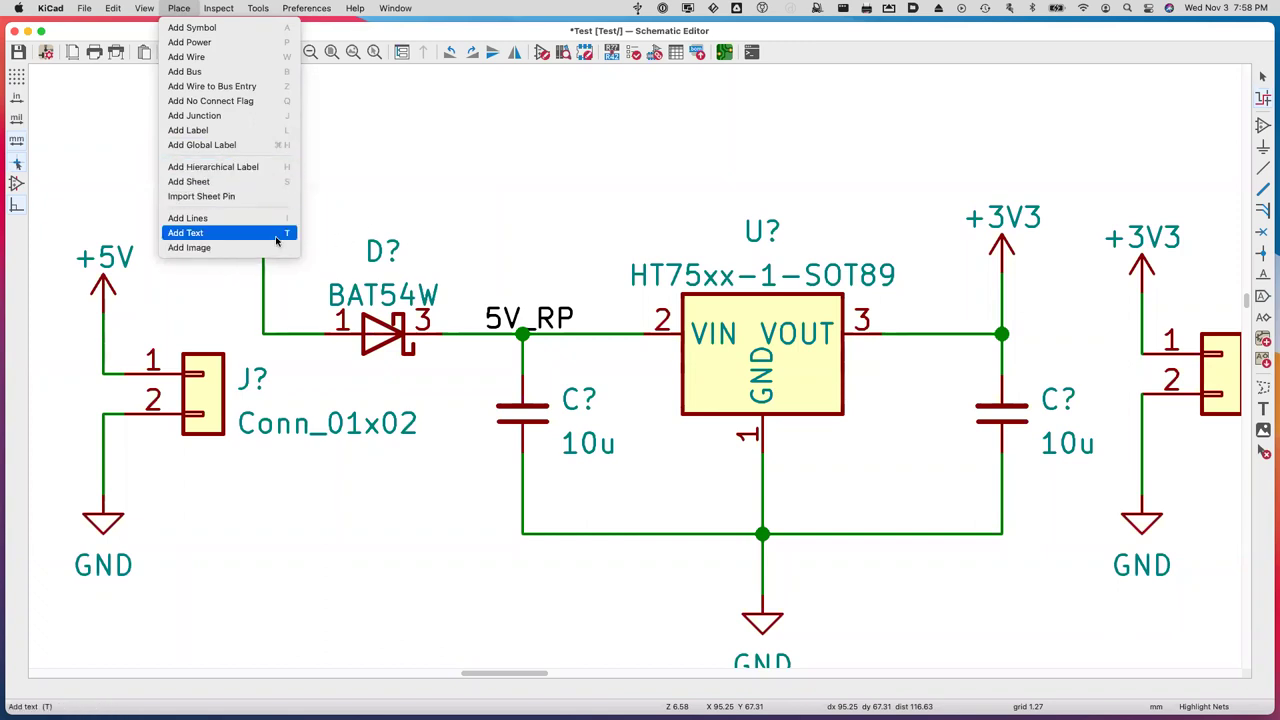
{"action": "left_click", "coordinate": [466, 190]}
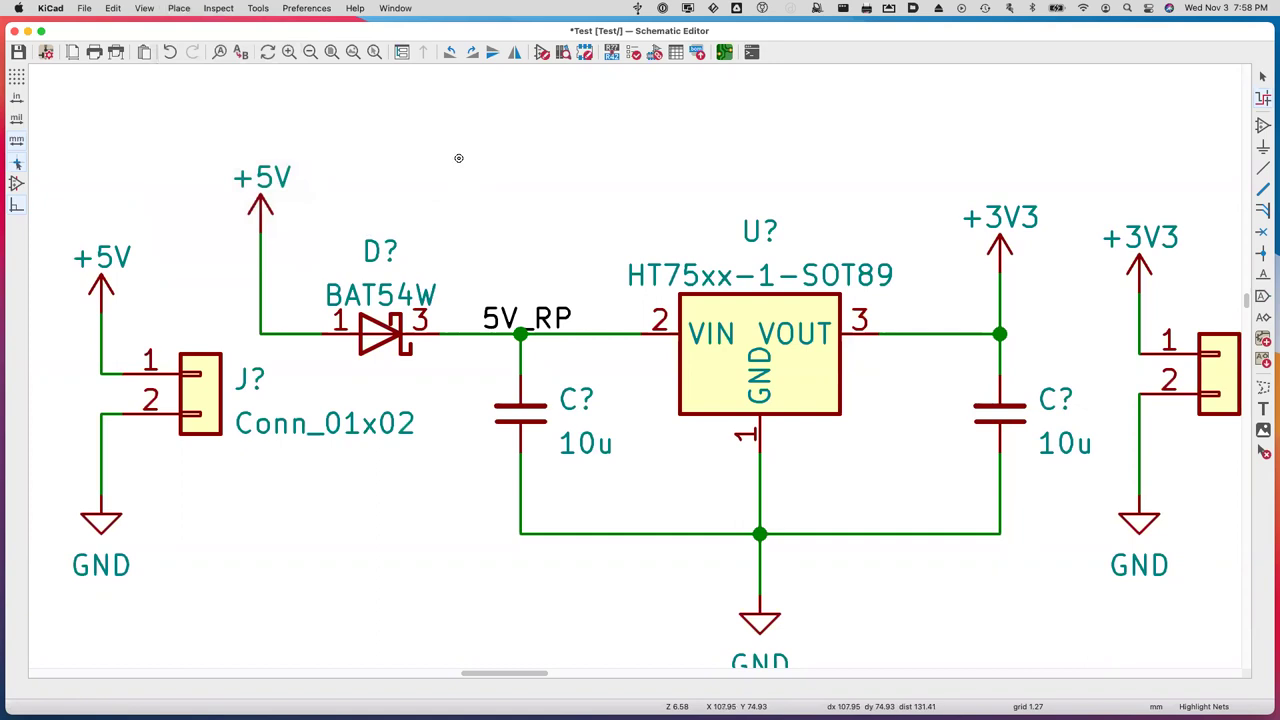
{"action": "left_click", "coordinate": [212, 8]}
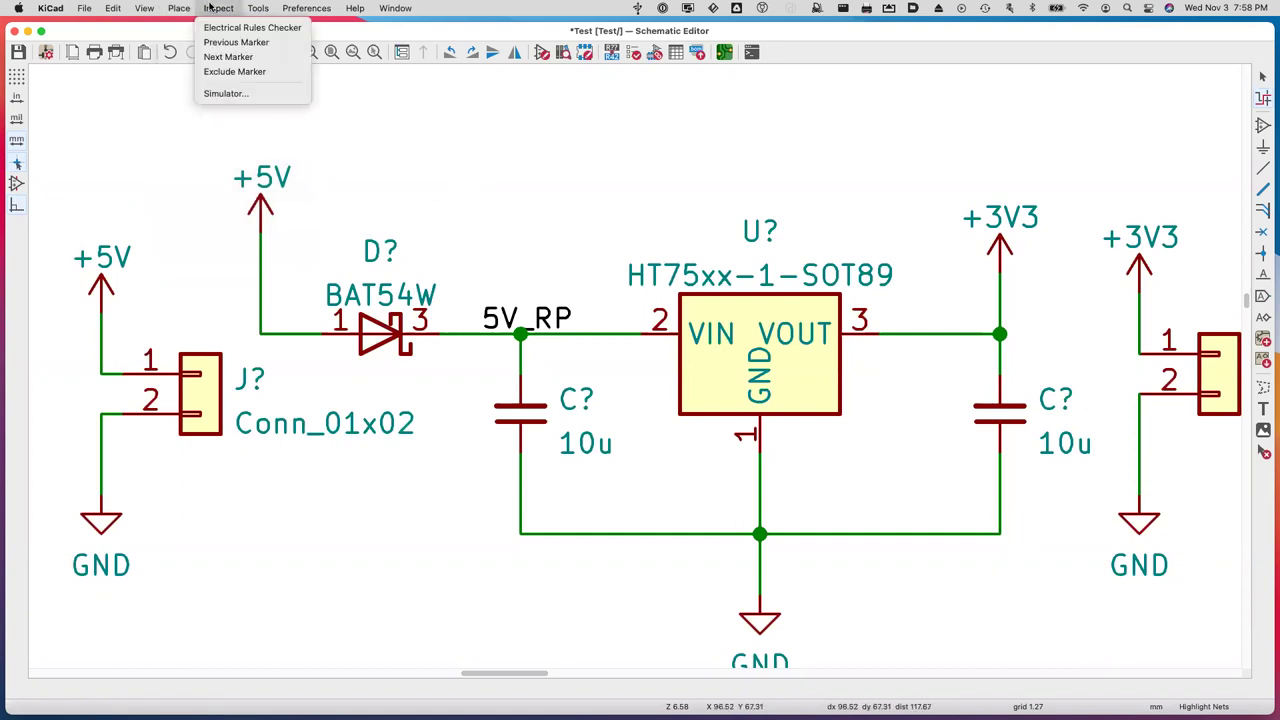
{"action": "left_click", "coordinate": [466, 155]}
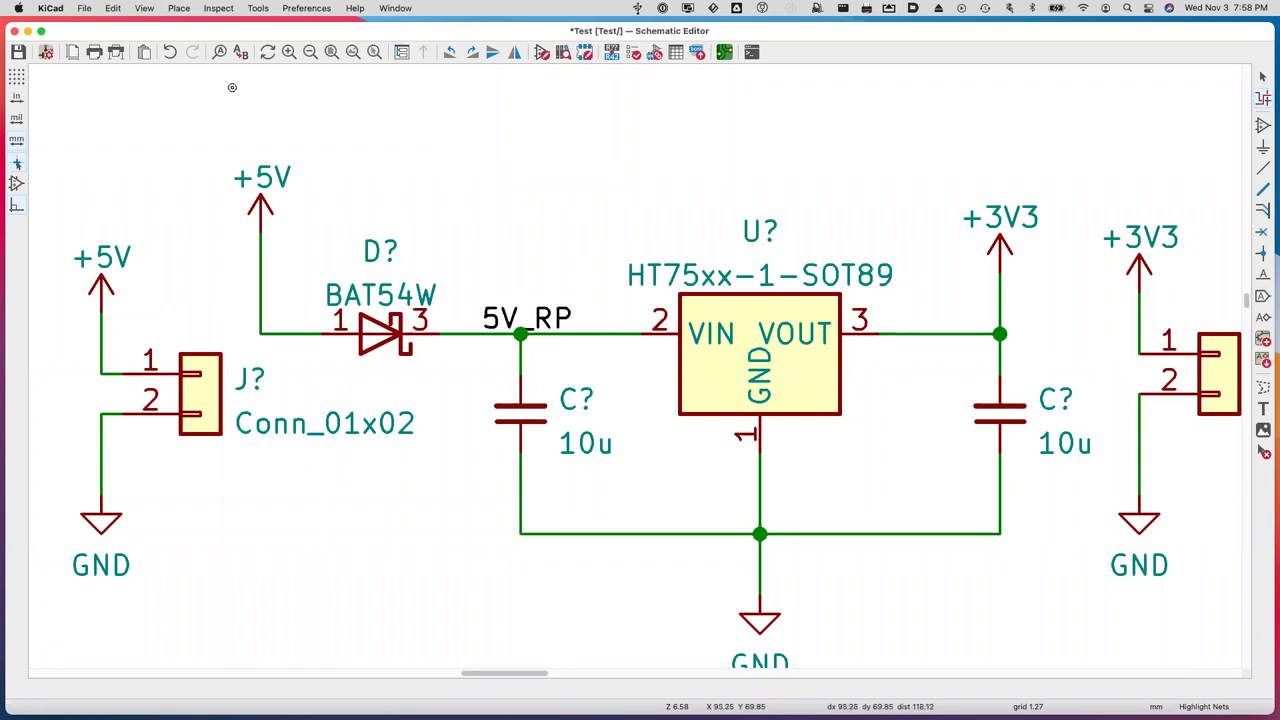
{"action": "left_click", "coordinate": [114, 8]}
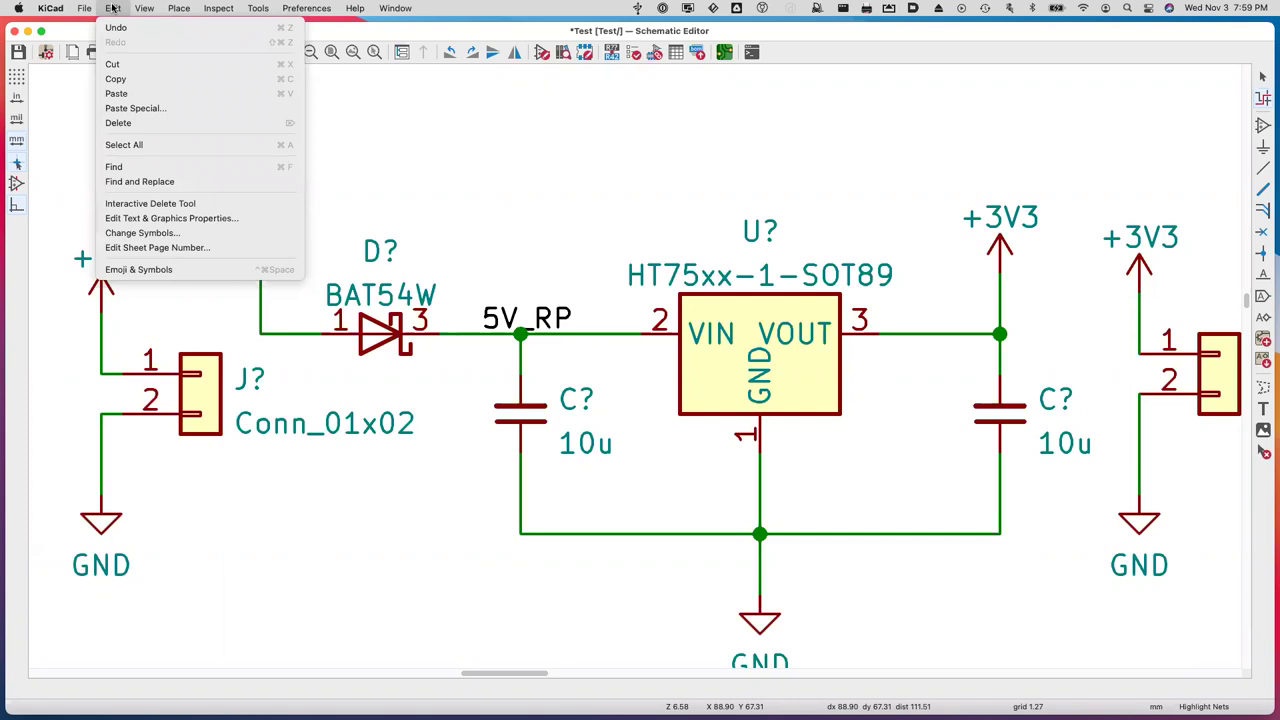
{"action": "mouse_move", "coordinate": [218, 8]}
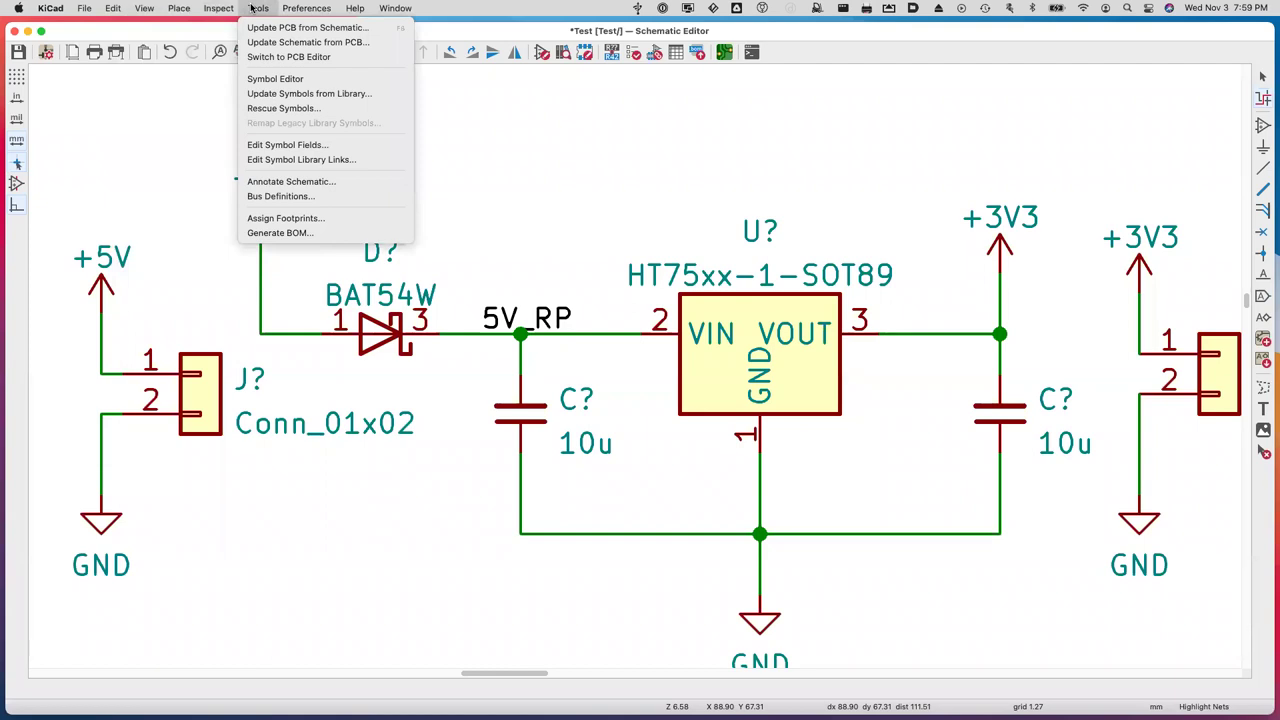
{"action": "left_click", "coordinate": [530, 158]}
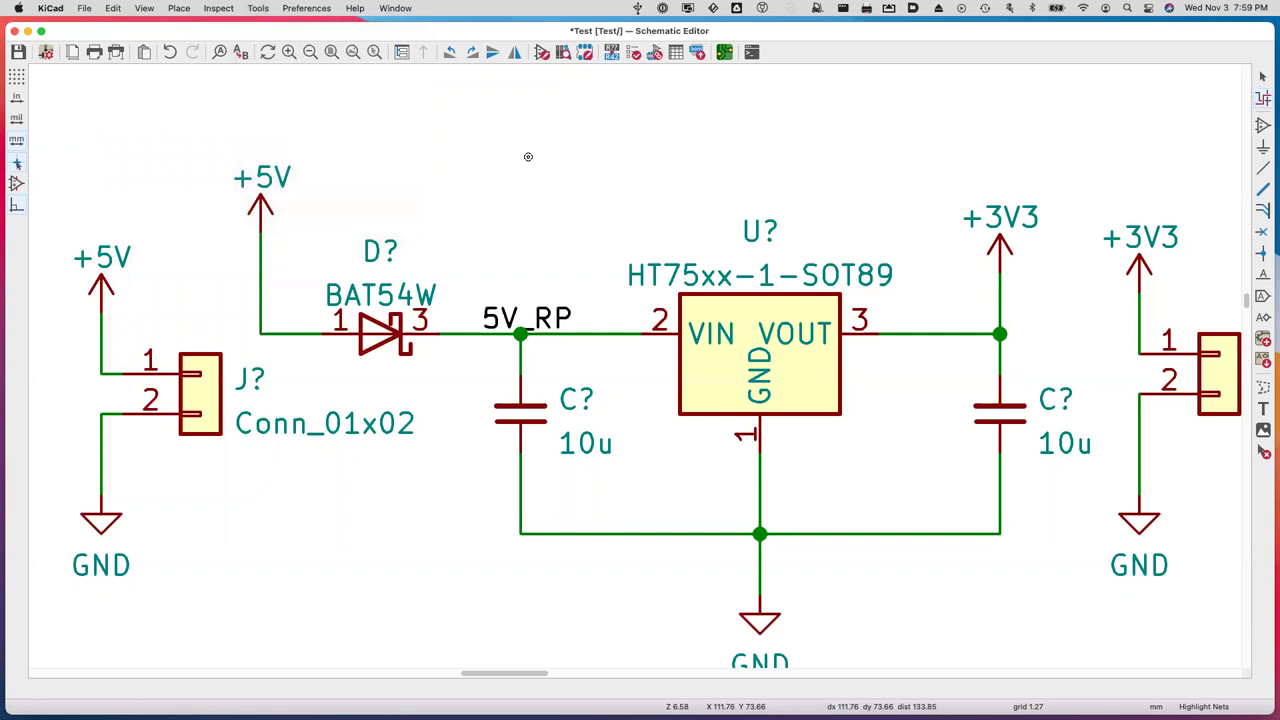
{"action": "scroll", "coordinate": [528, 156], "scroll_direction": "right", "scroll_amount": 2}
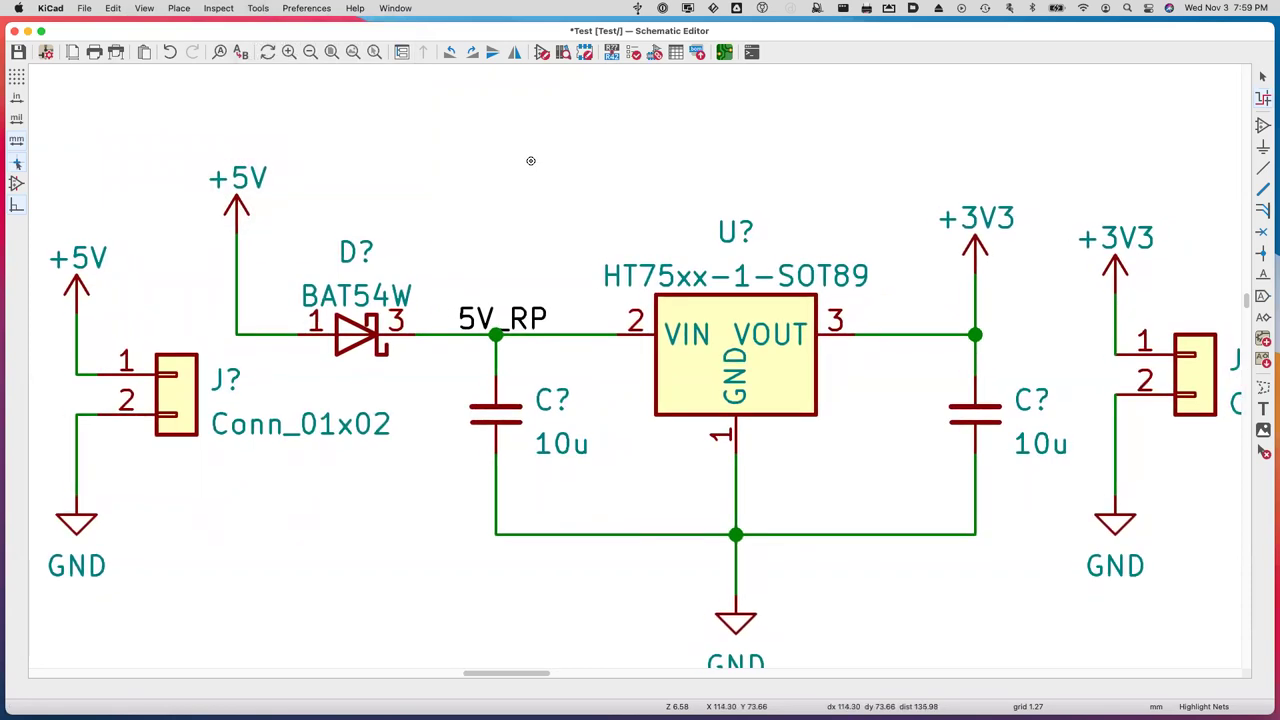
Open the Symbol Editor and start a new symbol library assigned to the Project library table.
{"action": "left_click", "coordinate": [541, 53]}
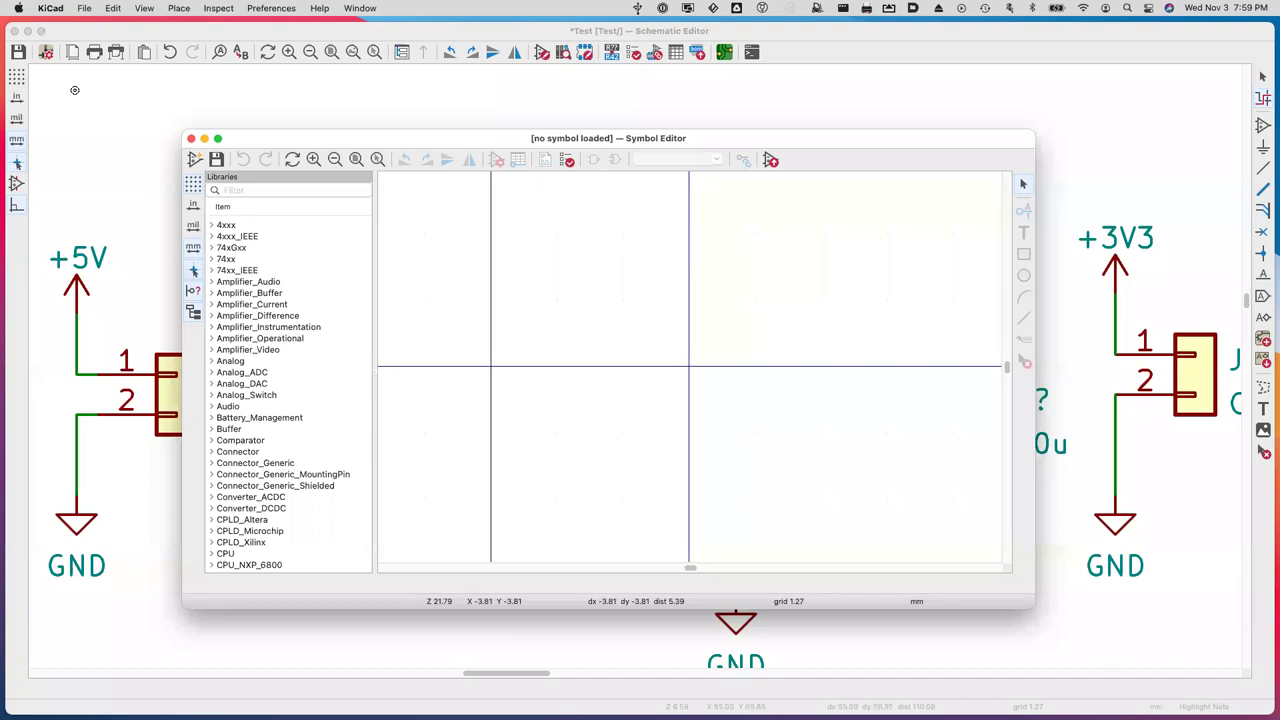
{"action": "left_click", "coordinate": [84, 8]}
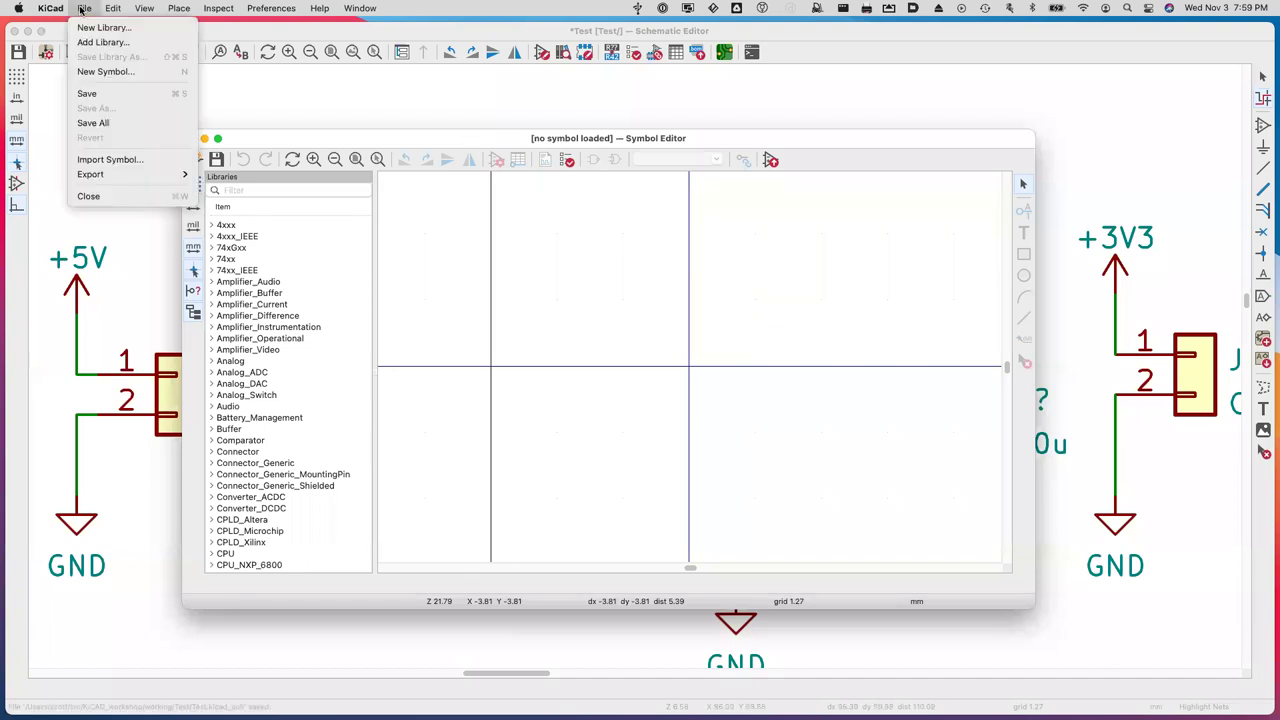
{"action": "left_click", "coordinate": [618, 284]}
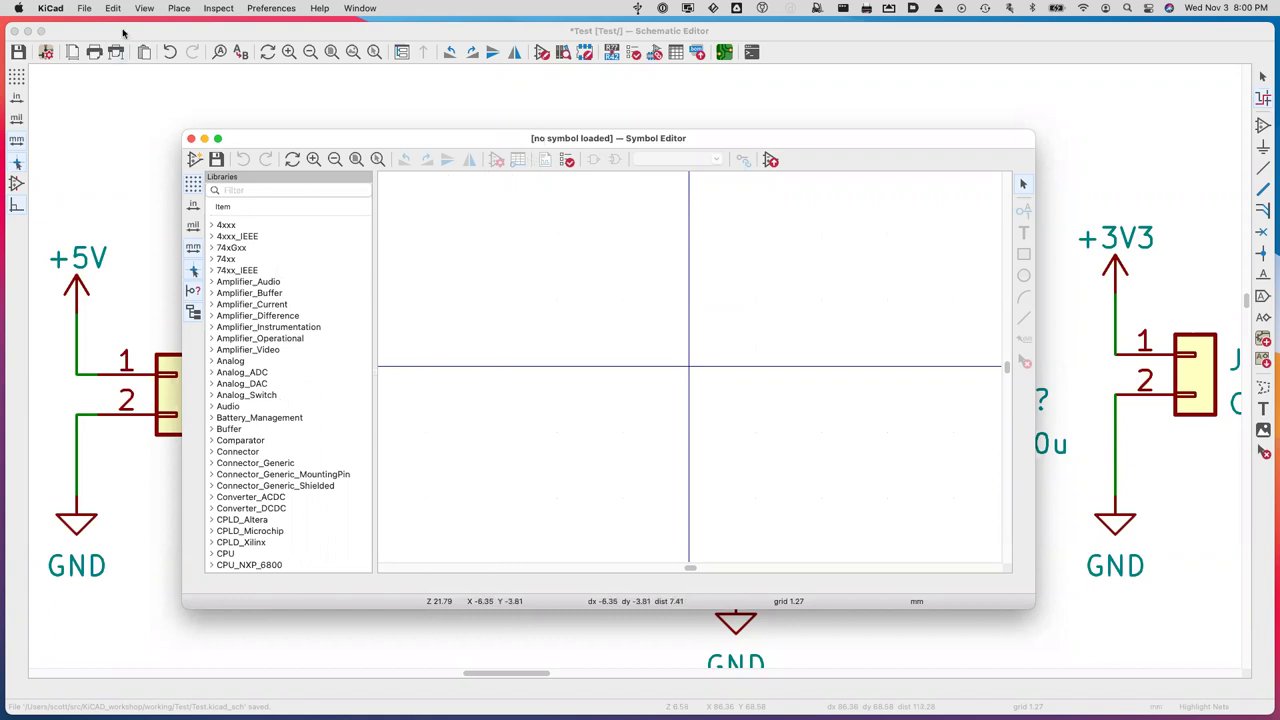
{"action": "left_click", "coordinate": [86, 9]}
{"action": "left_click", "coordinate": [103, 28]}
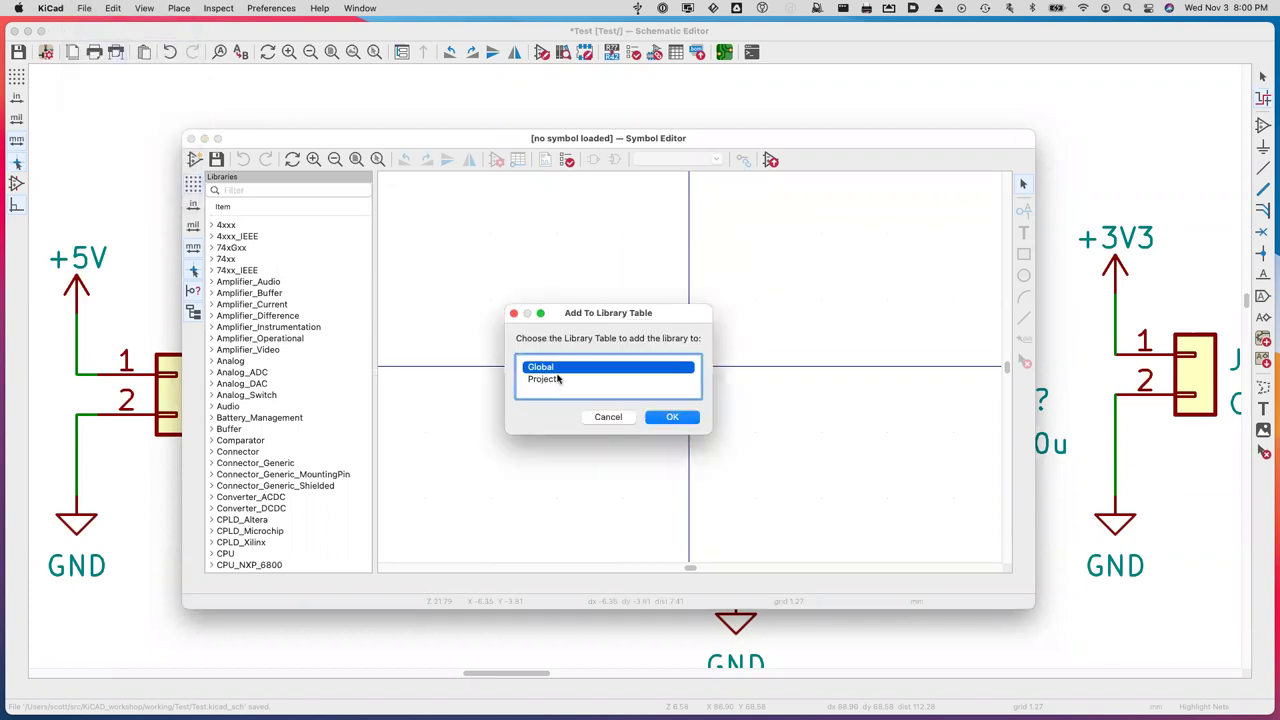
{"action": "left_click", "coordinate": [558, 379]}
{"action": "left_click", "coordinate": [673, 418]}
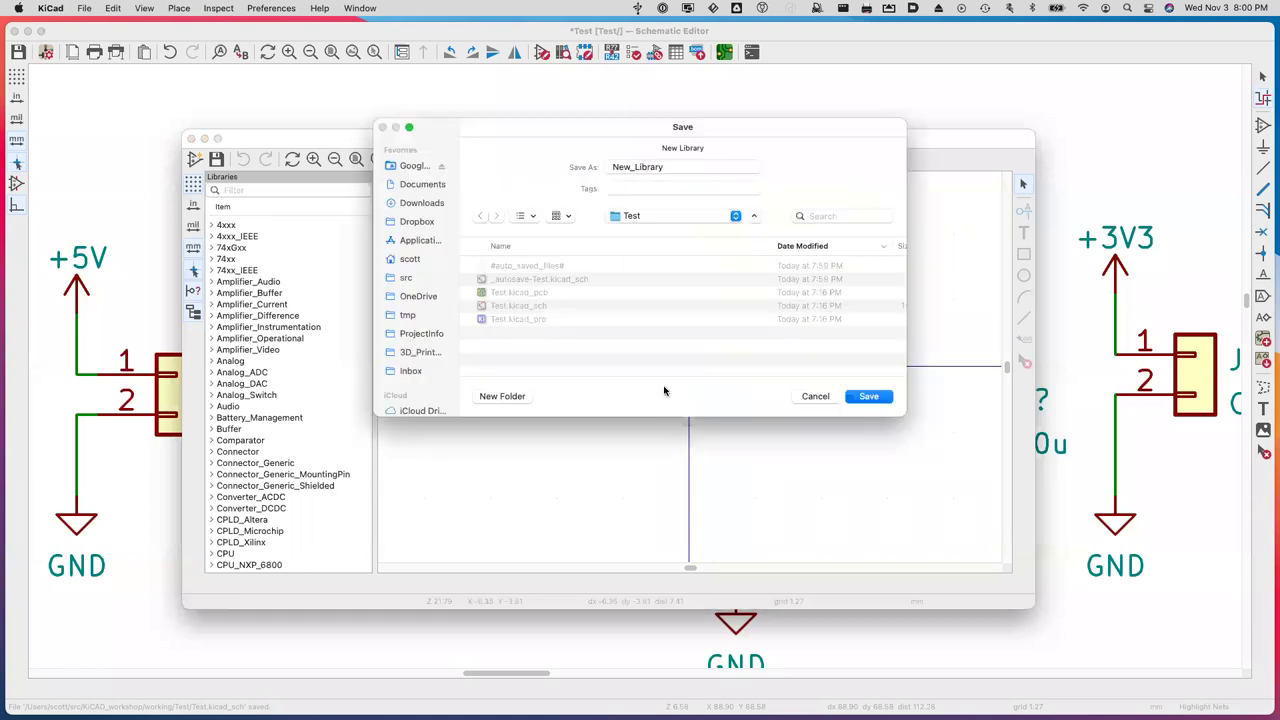
Save the new symbol library as proj_lib in the Test project folder.
{"action": "left_click", "coordinate": [683, 167]}
{"action": "double_click", "coordinate": [683, 167]}
{"action": "type", "text": "p"}
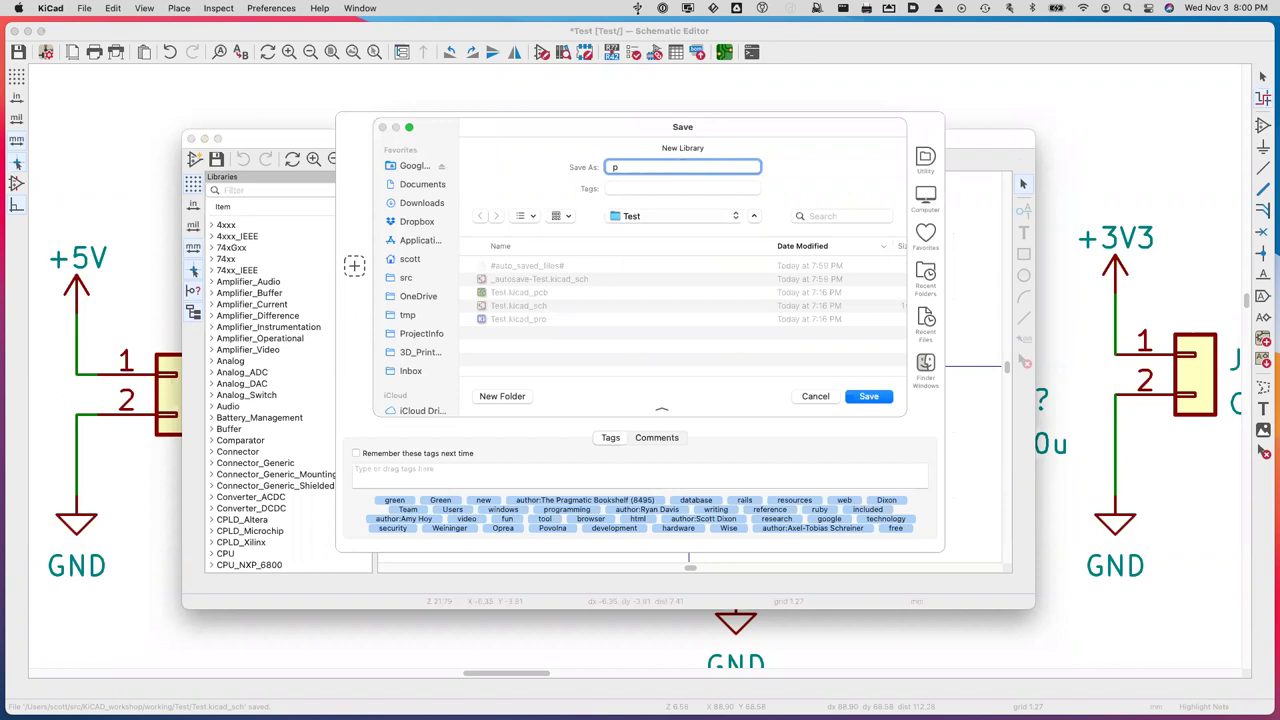
{"action": "type", "text": "rojl"}
{"action": "key", "text": "BackSpace"}
{"action": "type", "text": "_lib"}
{"action": "key", "text": "Return"}
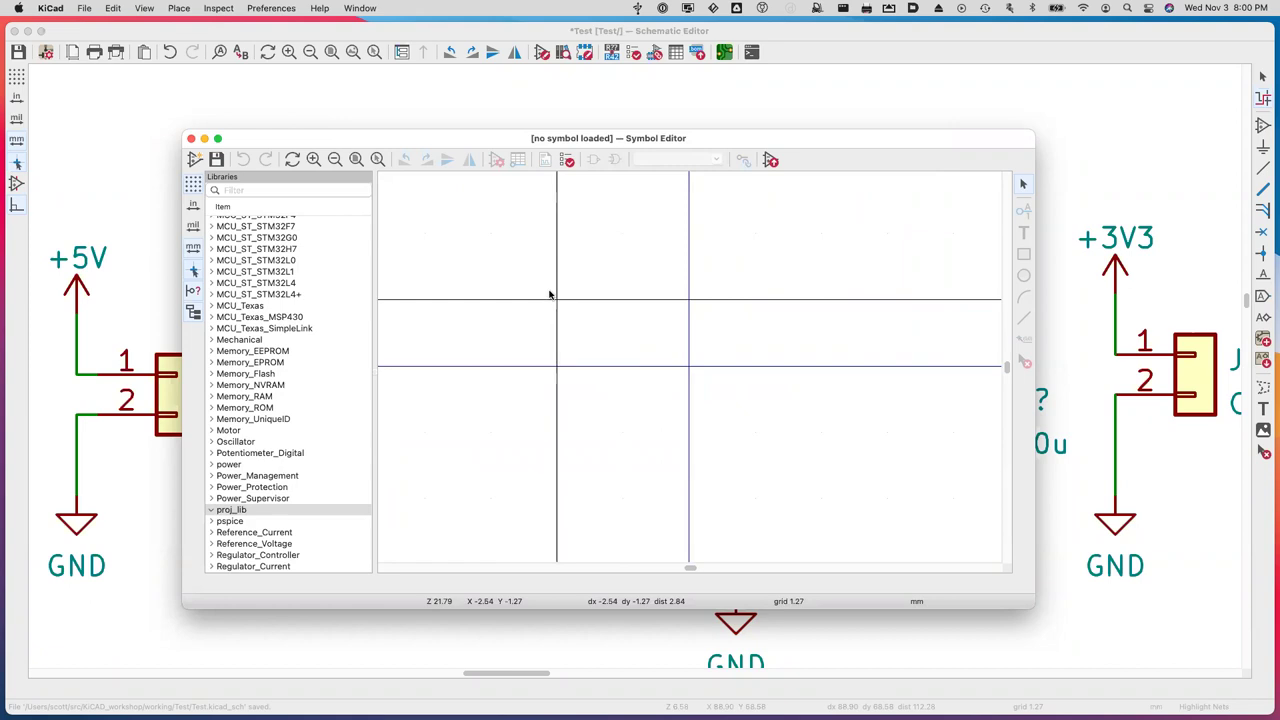
Create a new symbol named test in proj_lib with reference designator U, excluded from the board.
{"action": "left_click", "coordinate": [195, 160]}
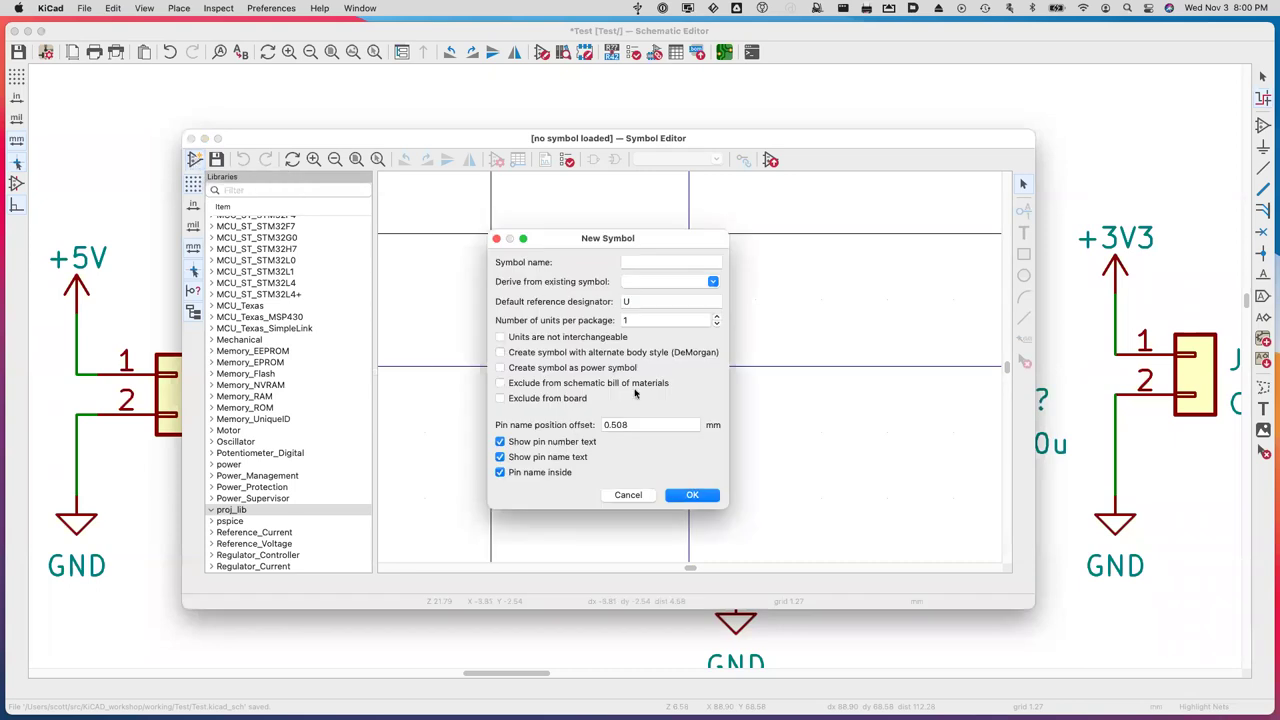
{"action": "left_click", "coordinate": [666, 263]}
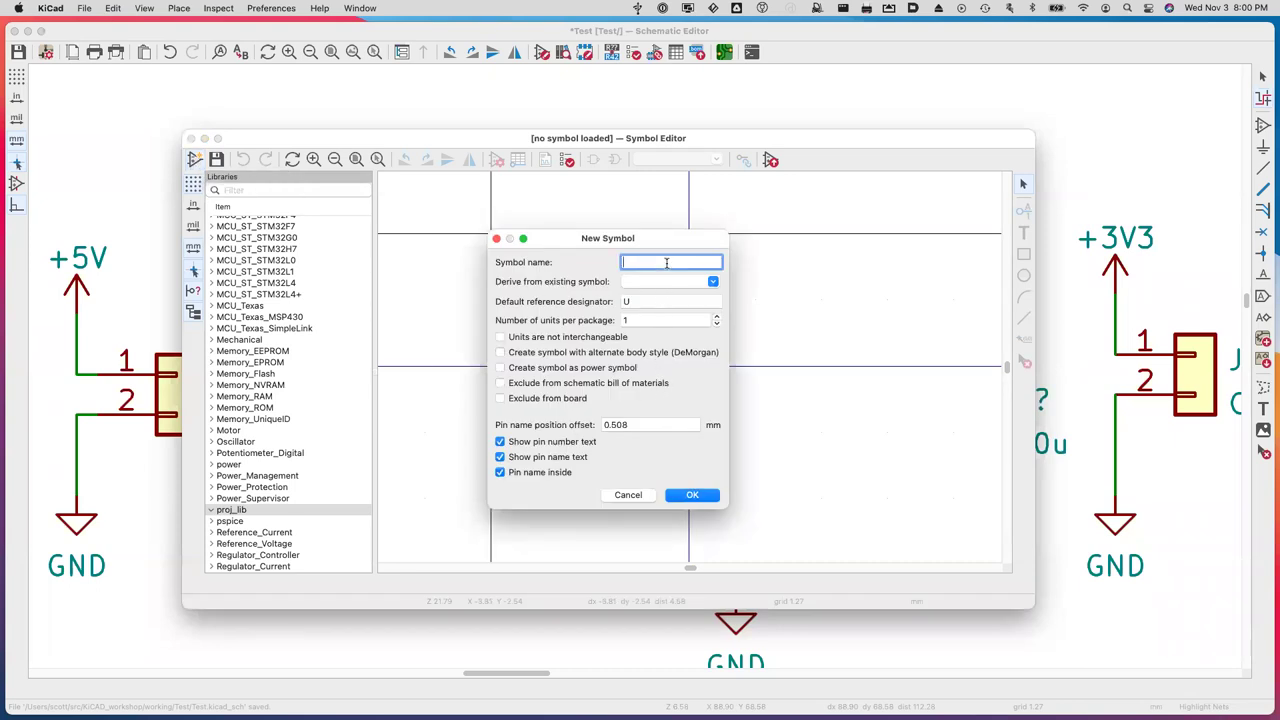
{"action": "type", "text": "test"}
{"action": "left_click", "coordinate": [541, 398]}
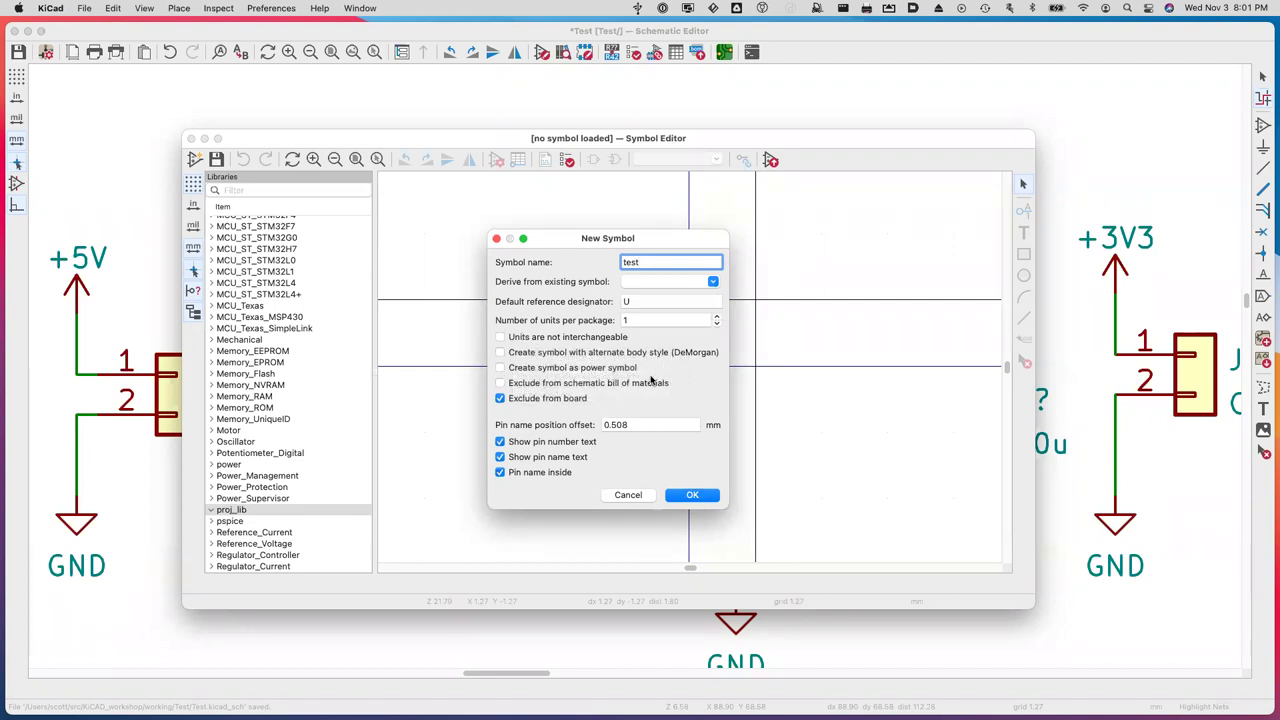
{"action": "left_click", "coordinate": [689, 496]}
Separate the overlapping fields by moving the test value below-left of the origin and the U reference above-left of it.
{"action": "scroll", "coordinate": [700, 350], "scroll_direction": "up", "scroll_amount": 1}
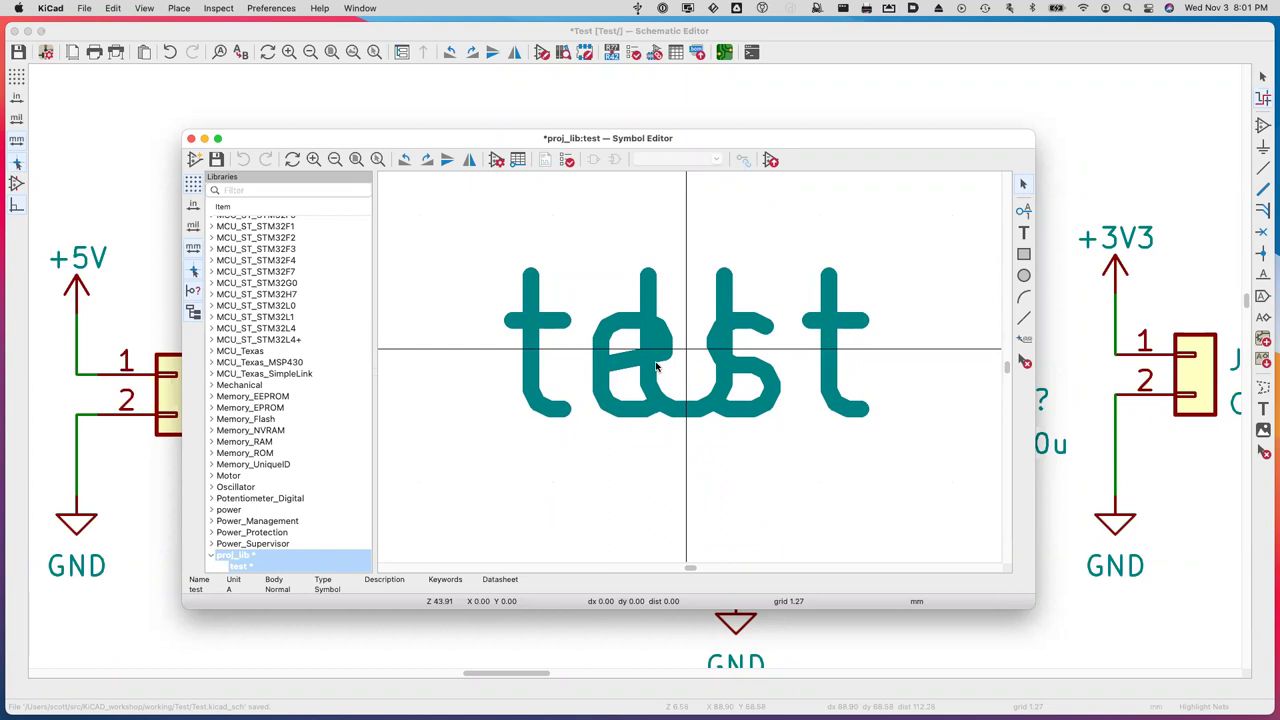
{"action": "scroll", "coordinate": [654, 366], "scroll_direction": "up", "scroll_amount": 2}
{"action": "scroll", "coordinate": [660, 360], "scroll_direction": "down", "scroll_amount": 5}
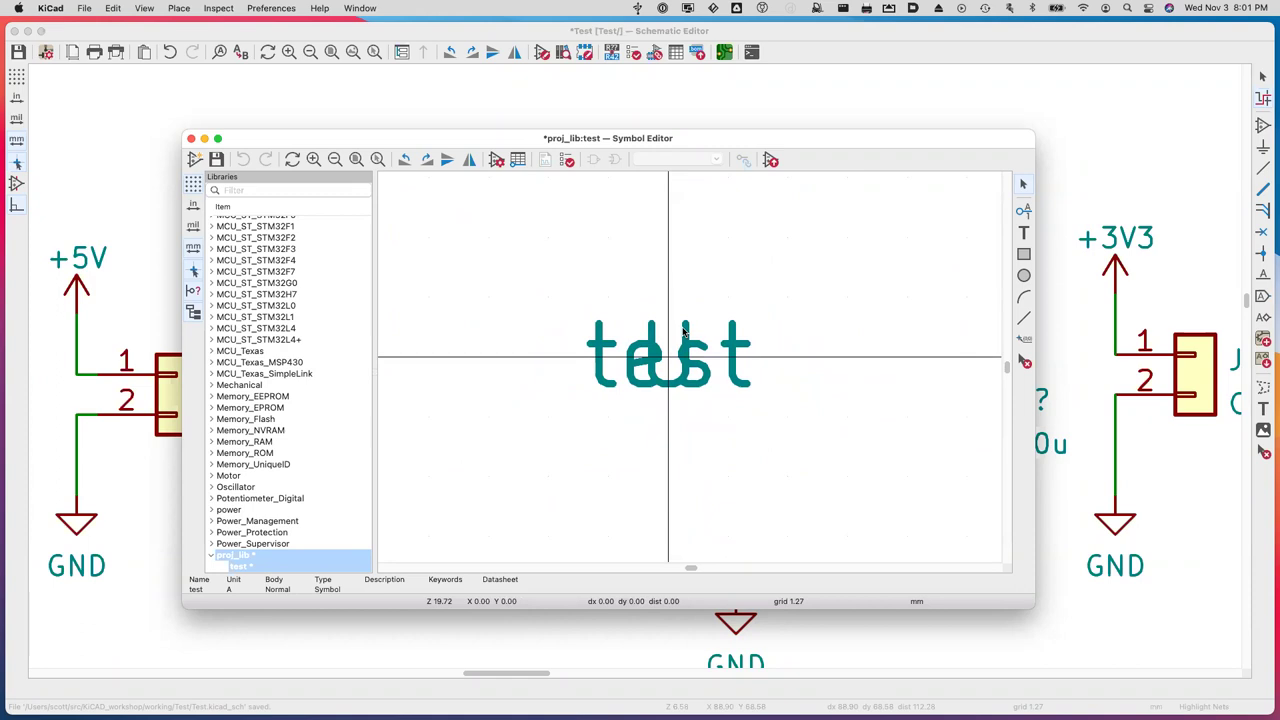
{"action": "left_click_drag", "start_coordinate": [683, 333], "coordinate": [494, 478]}
{"action": "left_click_drag", "start_coordinate": [655, 360], "coordinate": [453, 215]}
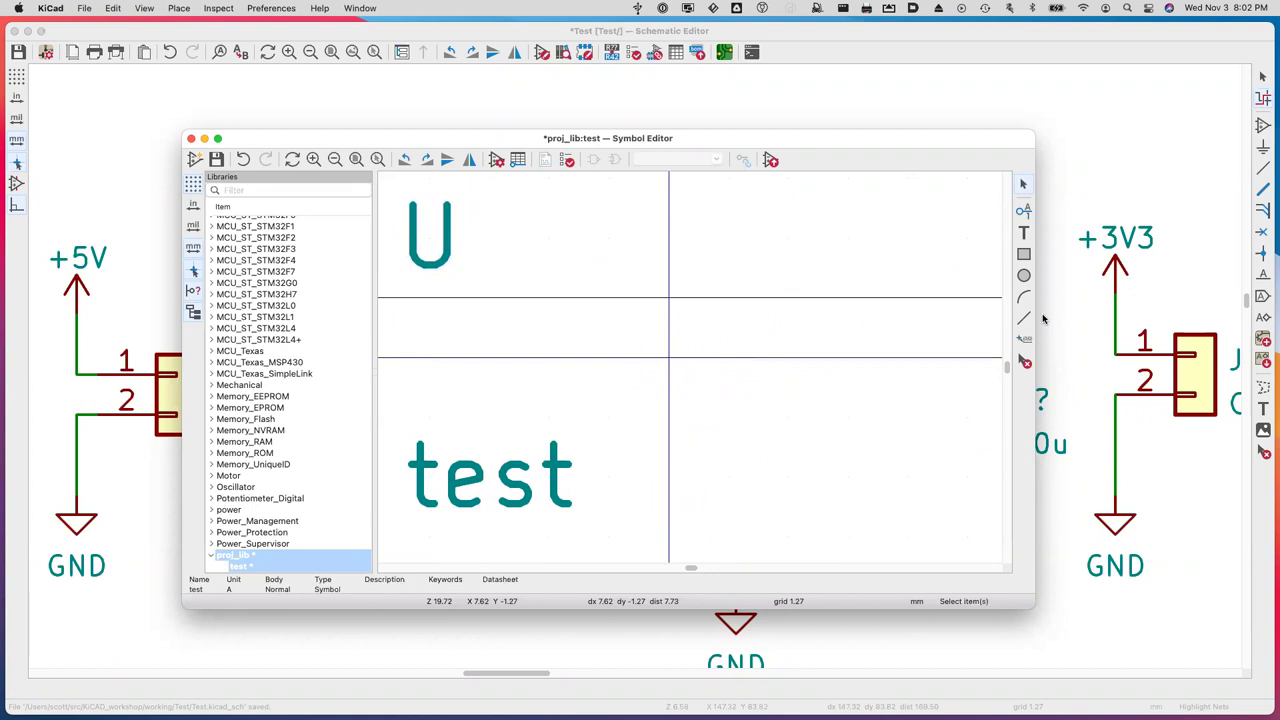
Draw a rectangular symbol body about 5.08 mm wide and 8.89 mm tall around the origin.
{"action": "left_click", "coordinate": [1023, 254]}
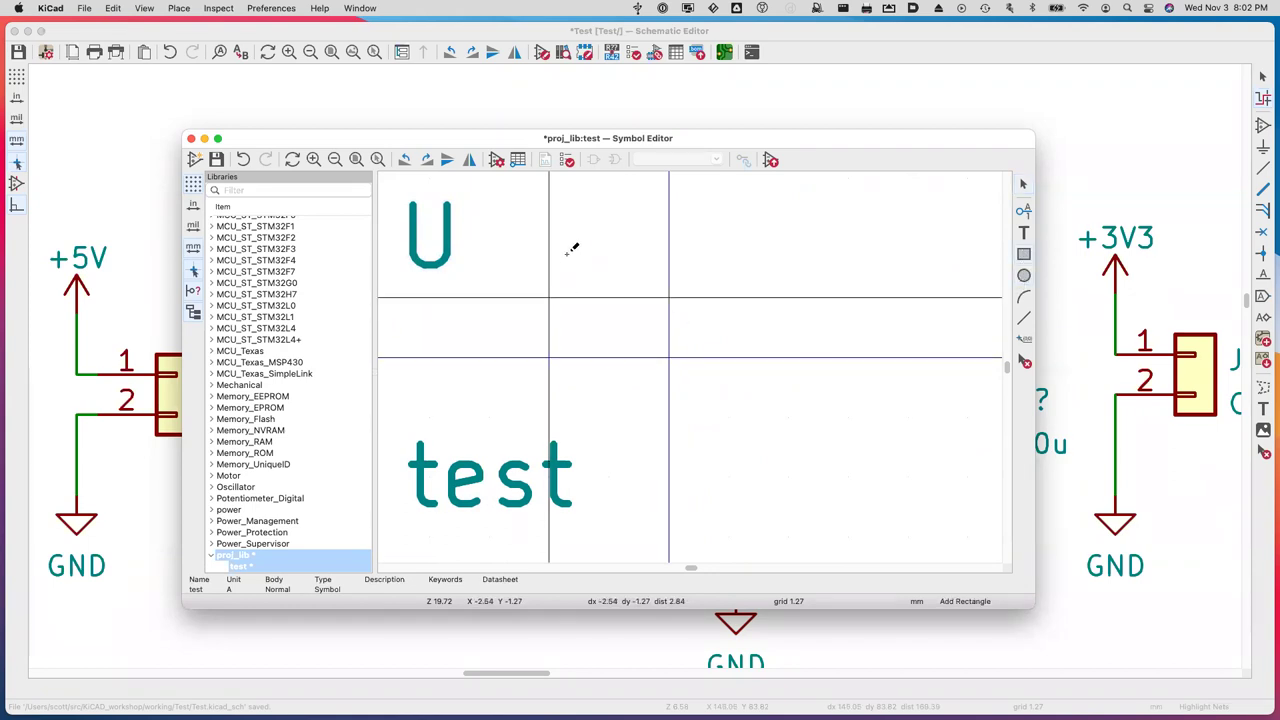
{"action": "left_click", "coordinate": [537, 199]}
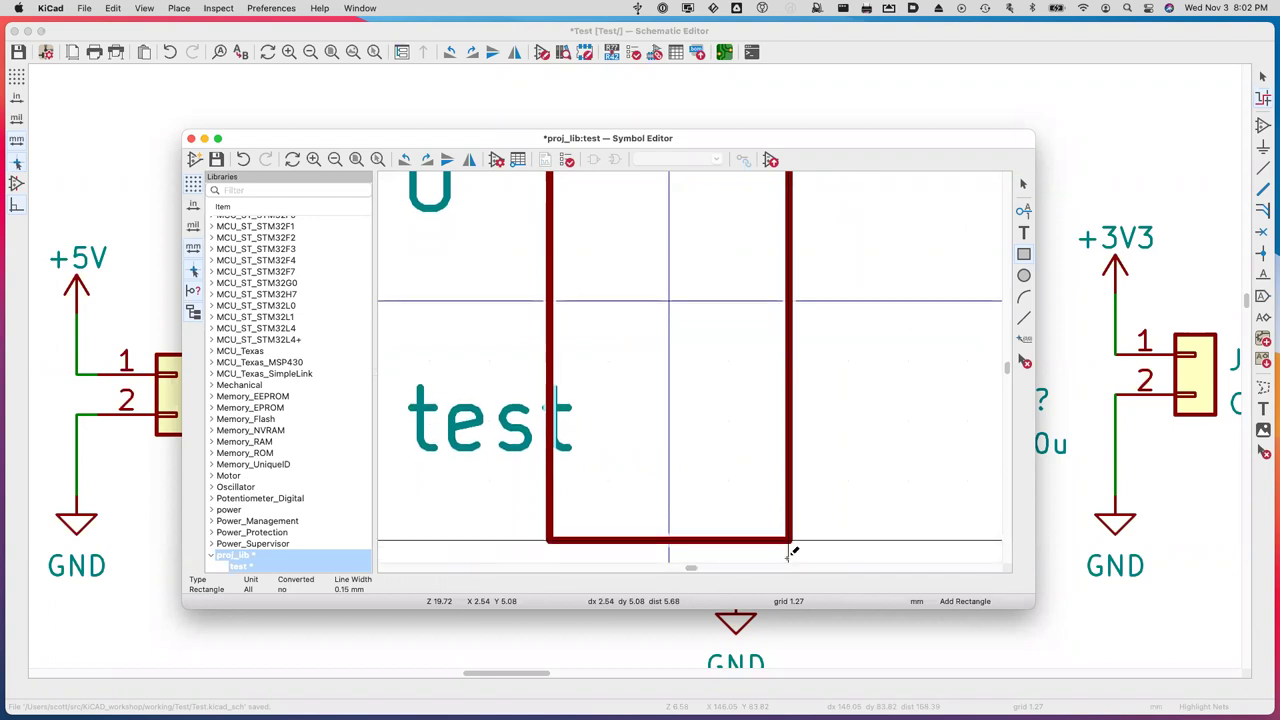
{"action": "left_click", "coordinate": [802, 558]}
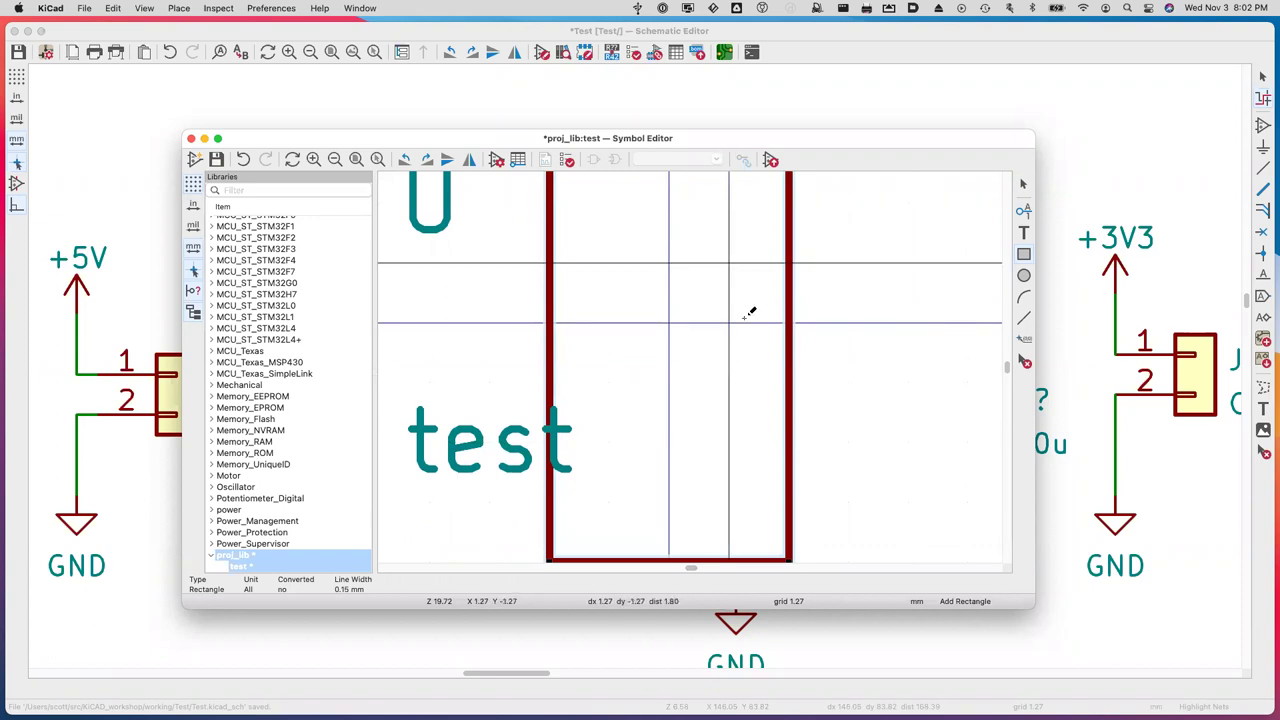
{"action": "scroll", "coordinate": [748, 314], "scroll_direction": "down", "scroll_amount": 3}
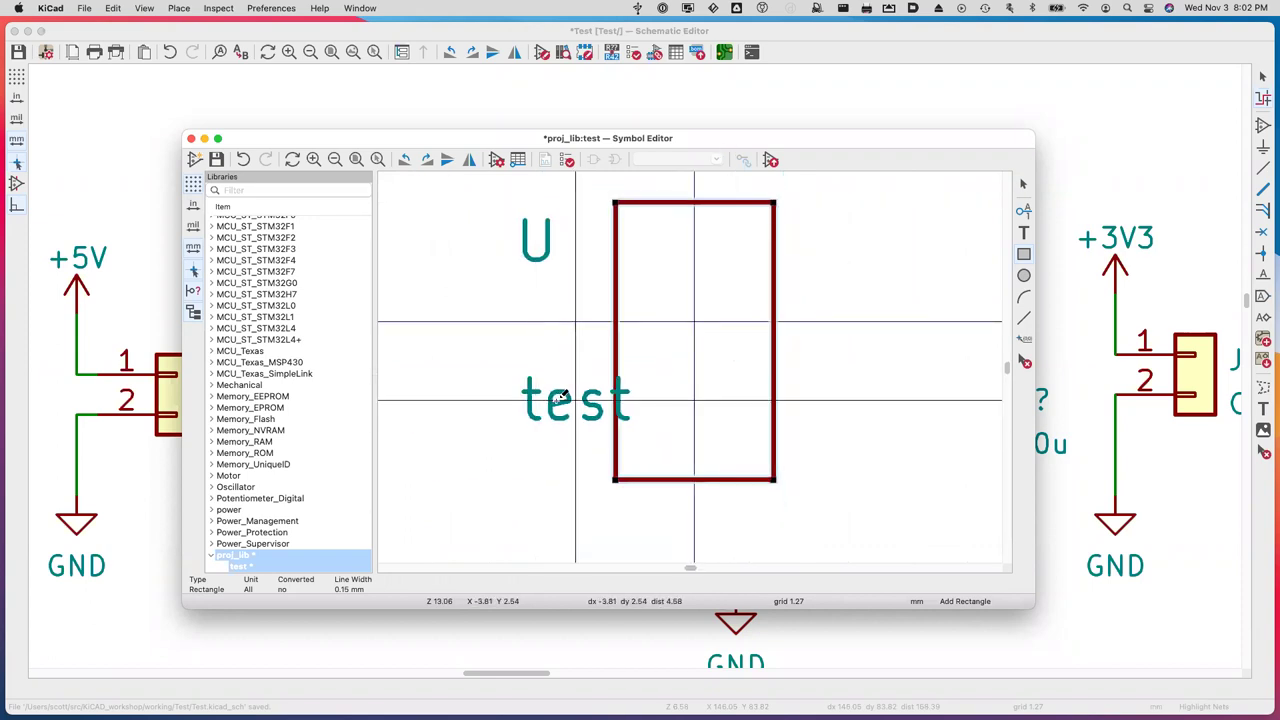
{"action": "key", "text": "m"}
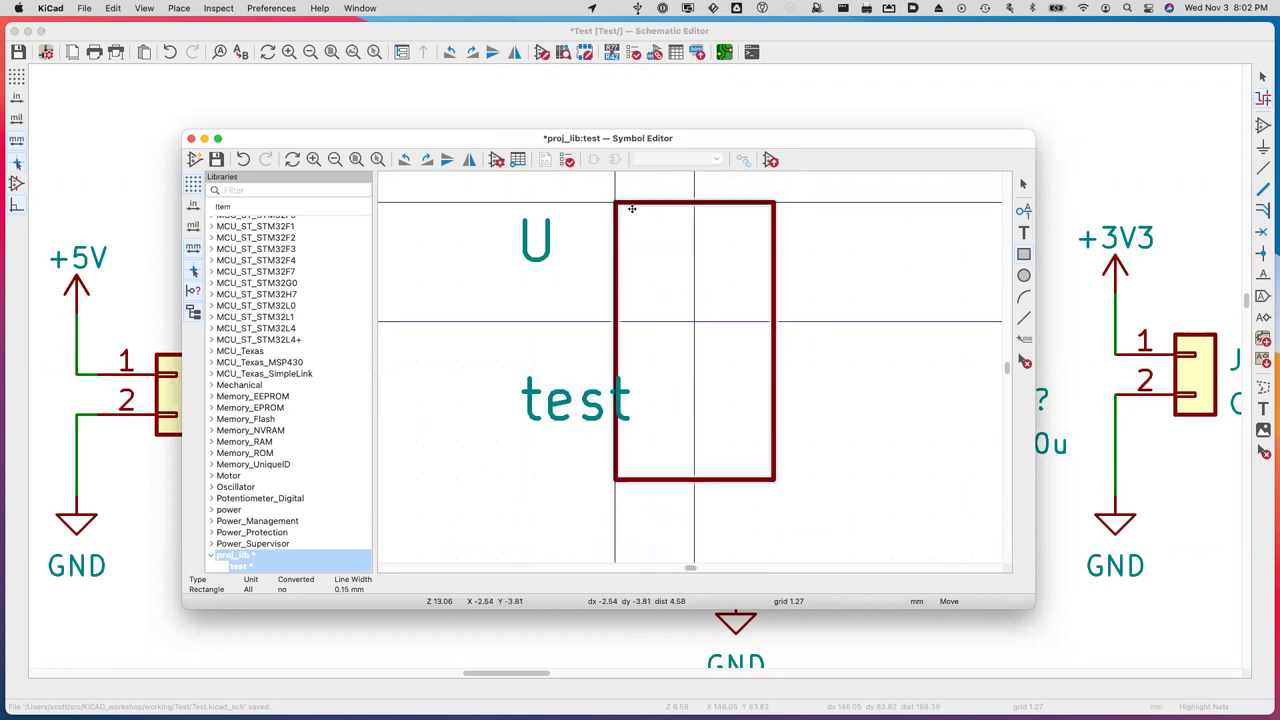
{"action": "left_click", "coordinate": [629, 211]}
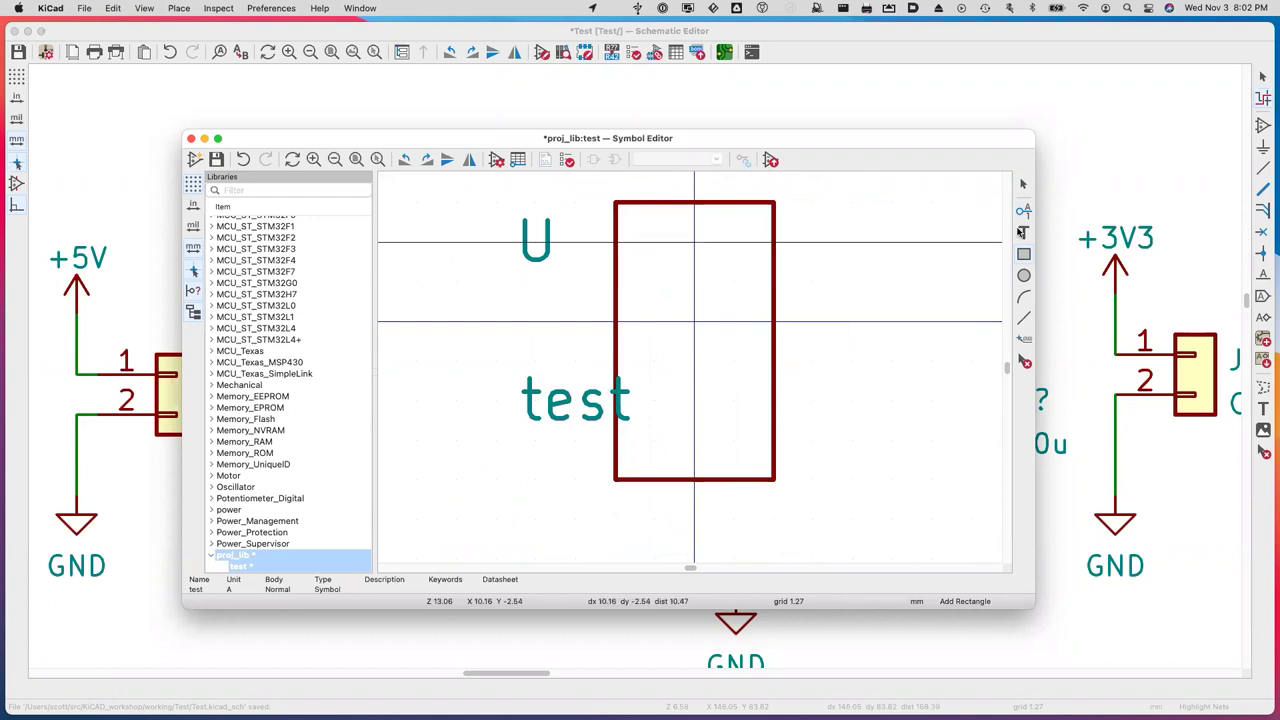
Start a new pin on the symbol with the name SCL and pin number 1.
{"action": "left_click", "coordinate": [1028, 212]}
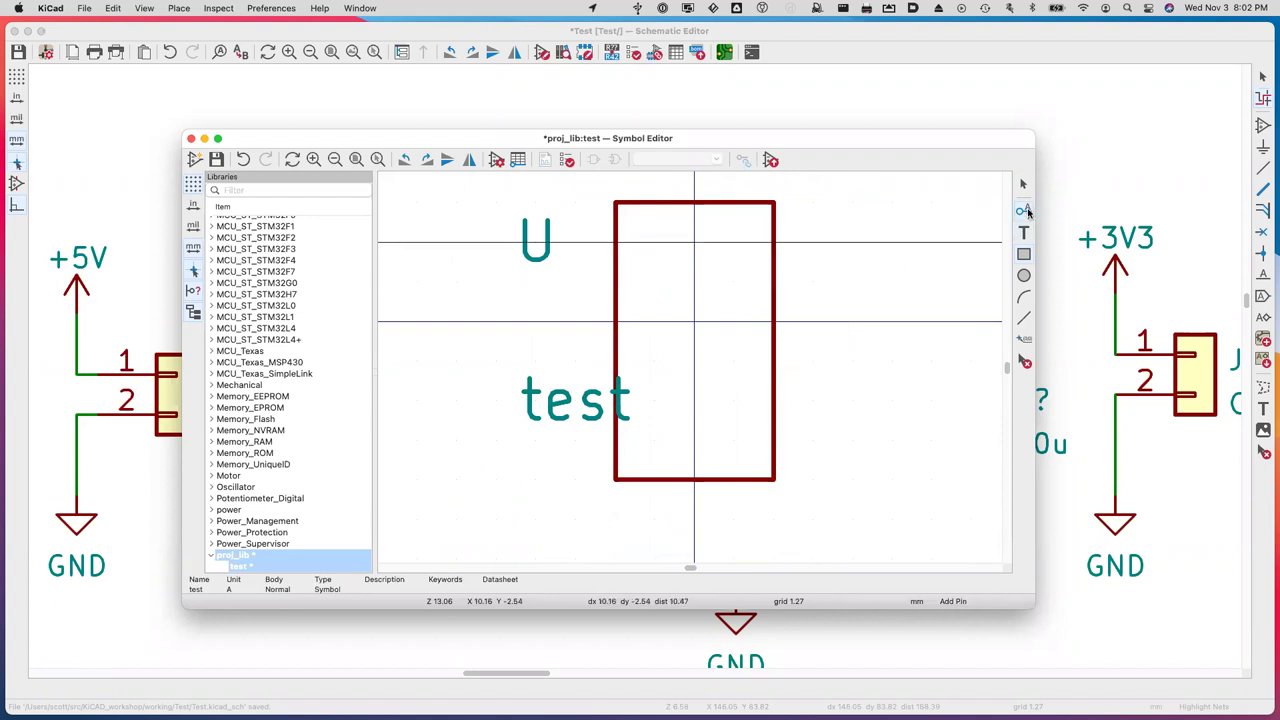
{"action": "left_click", "coordinate": [737, 243]}
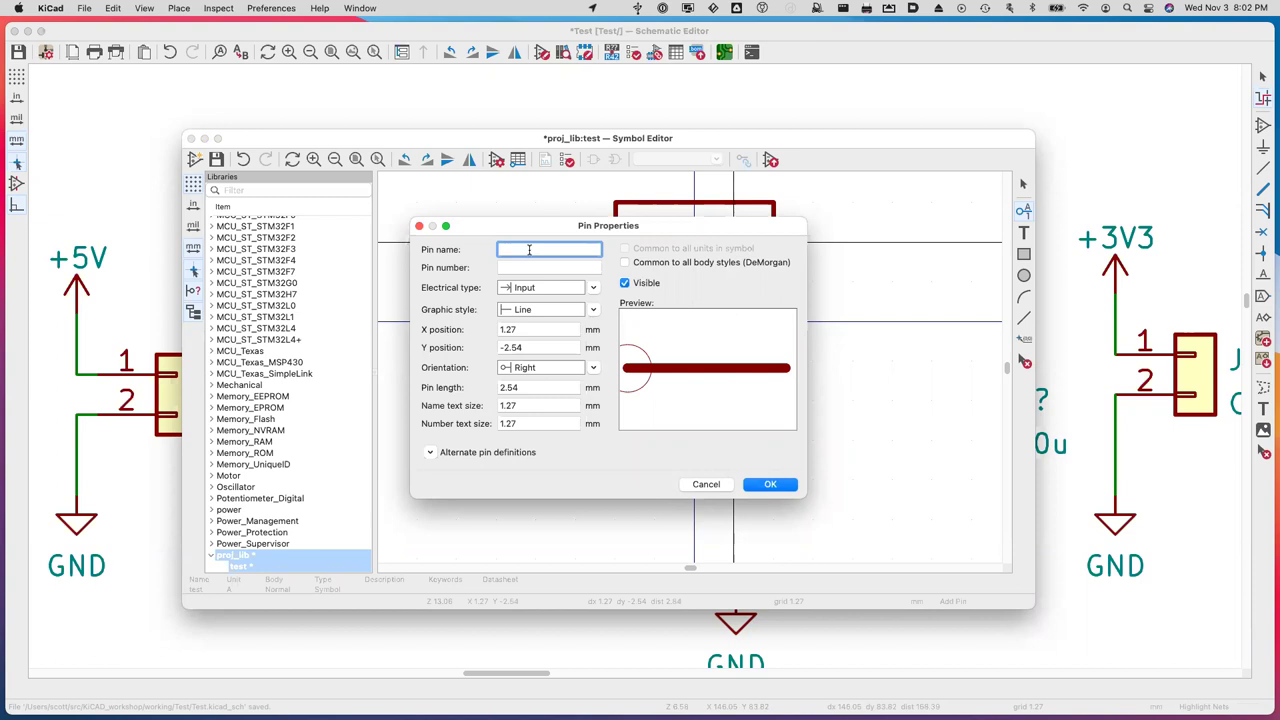
{"action": "type", "text": "SC"}
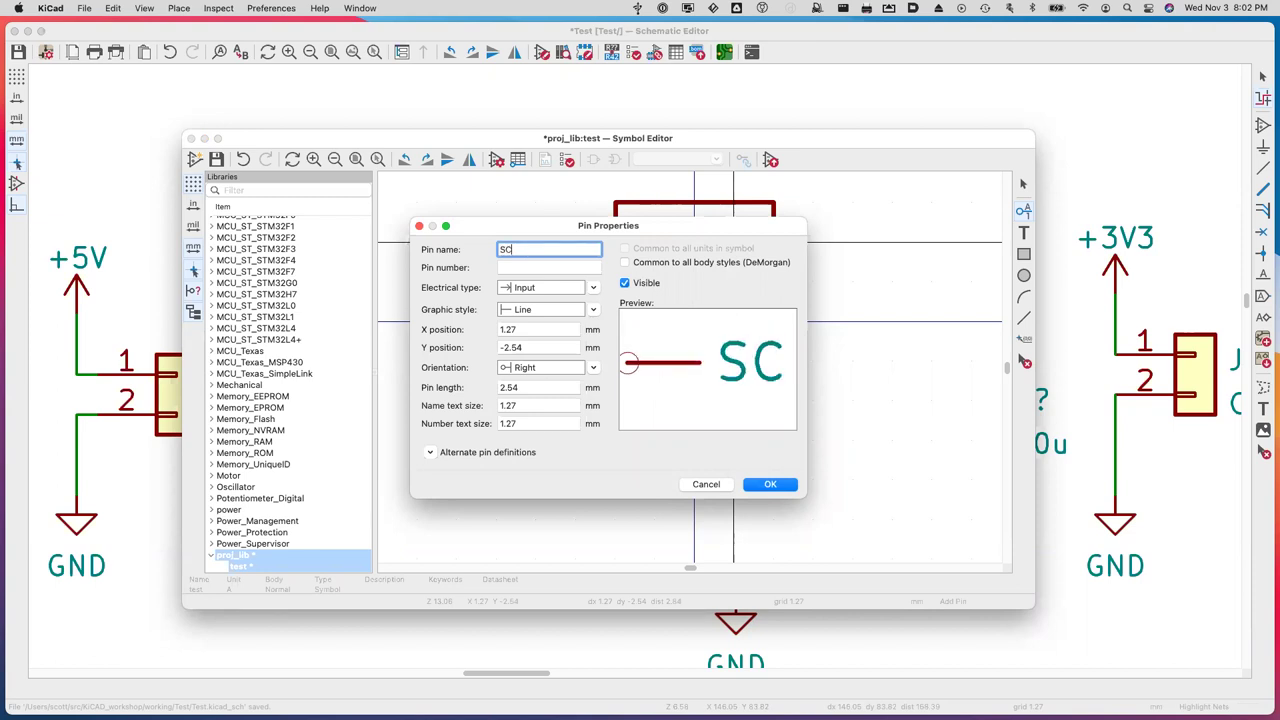
{"action": "type", "text": "L"}
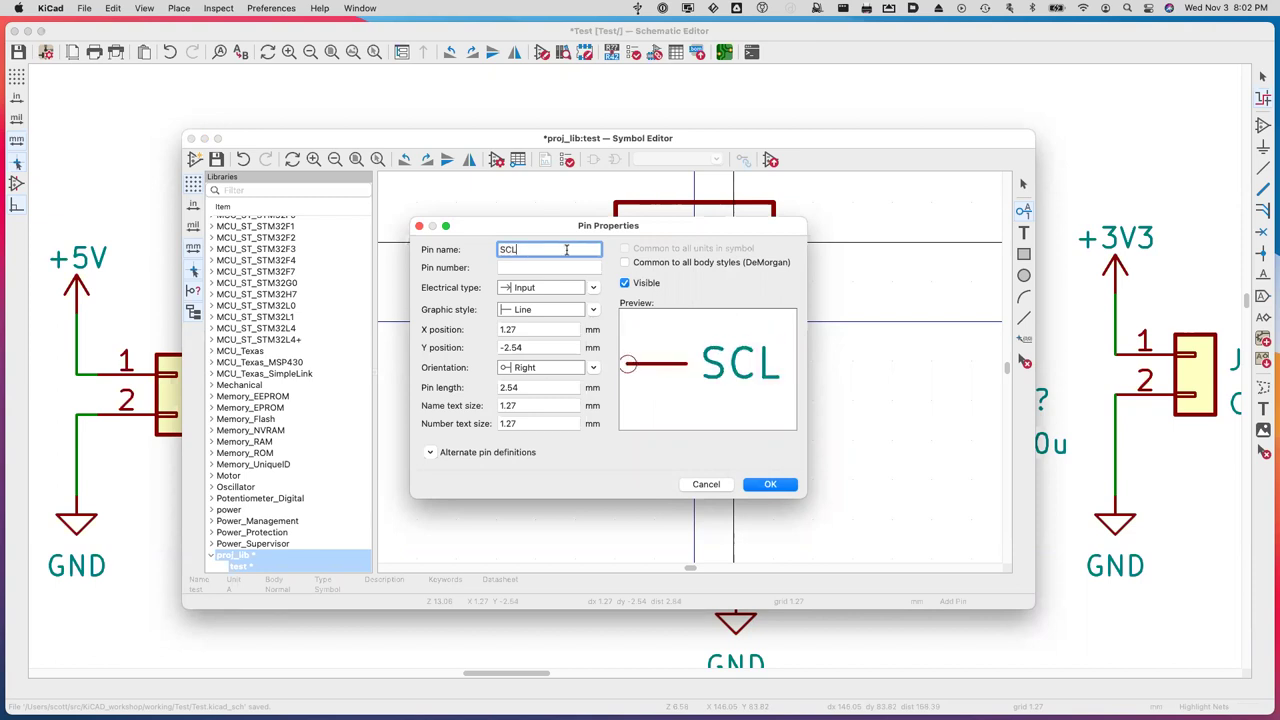
{"action": "left_click", "coordinate": [540, 268]}
{"action": "type", "text": "1"}
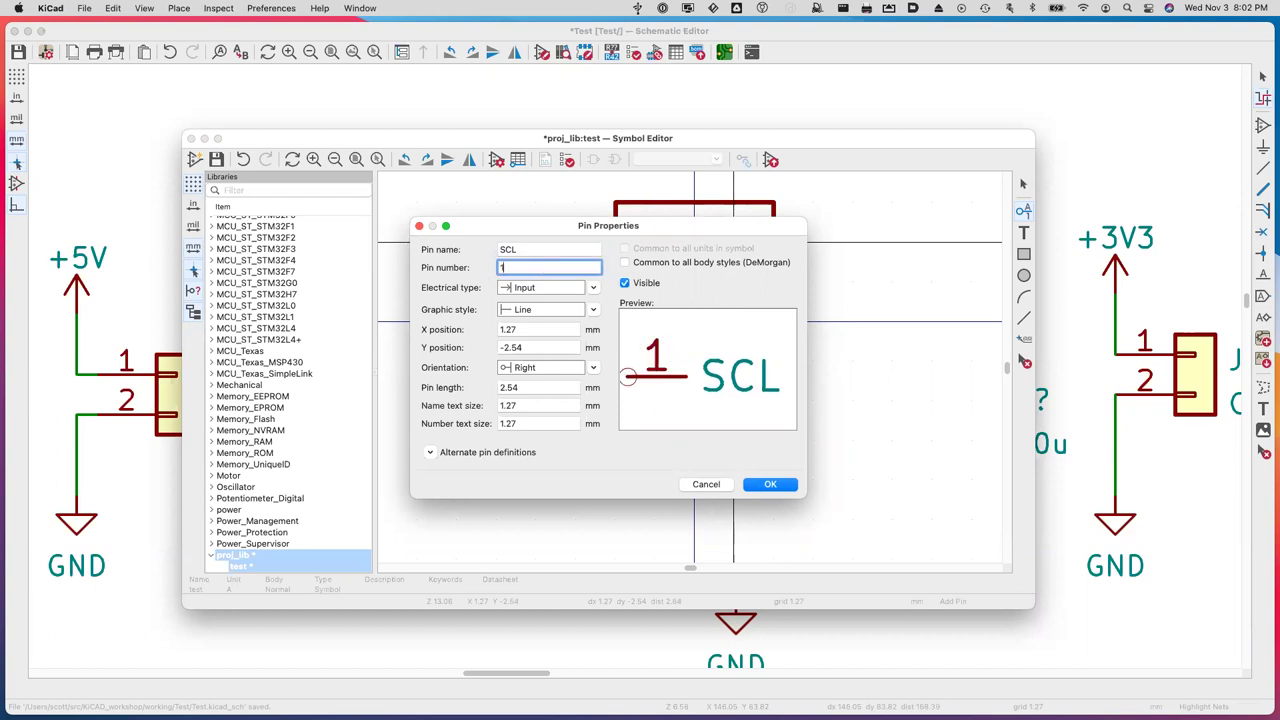
Keep the SCL pin's electrical type Input and orientation Right, and place it against the body's left edge at X -5.08, Y 0.
{"action": "left_click", "coordinate": [595, 288]}
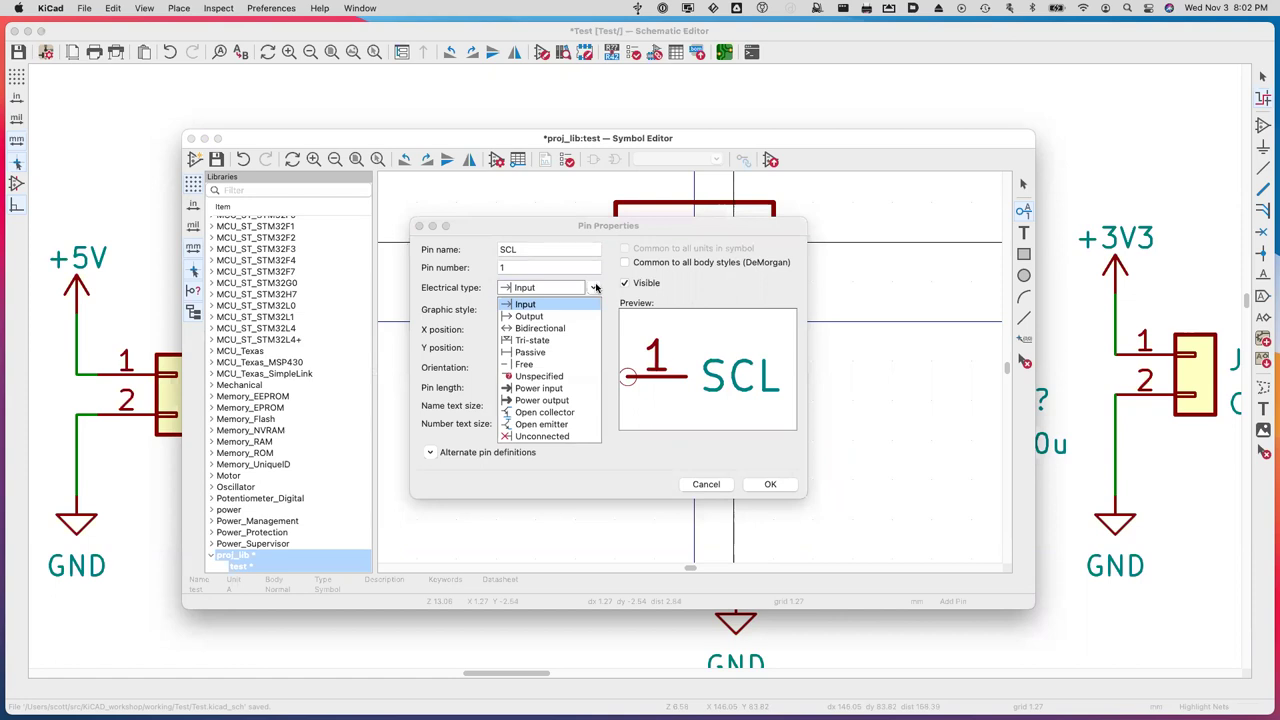
{"action": "left_click", "coordinate": [605, 481]}
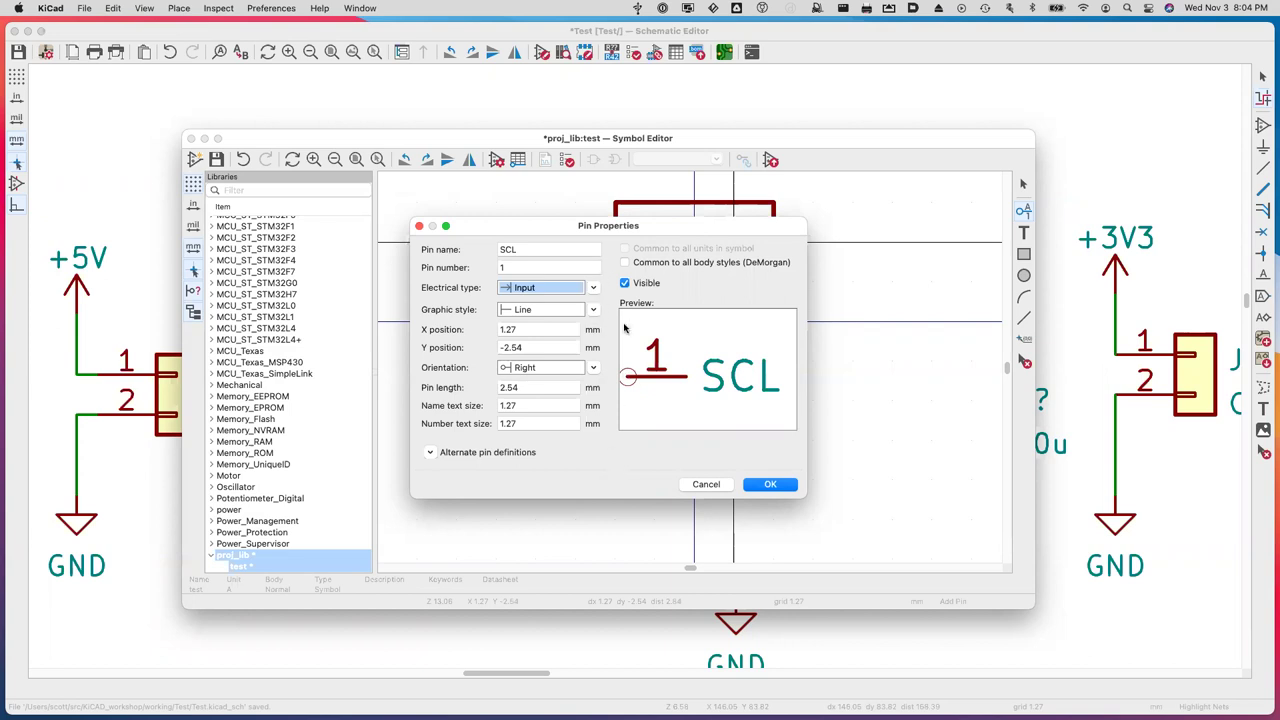
{"action": "left_click", "coordinate": [593, 368]}
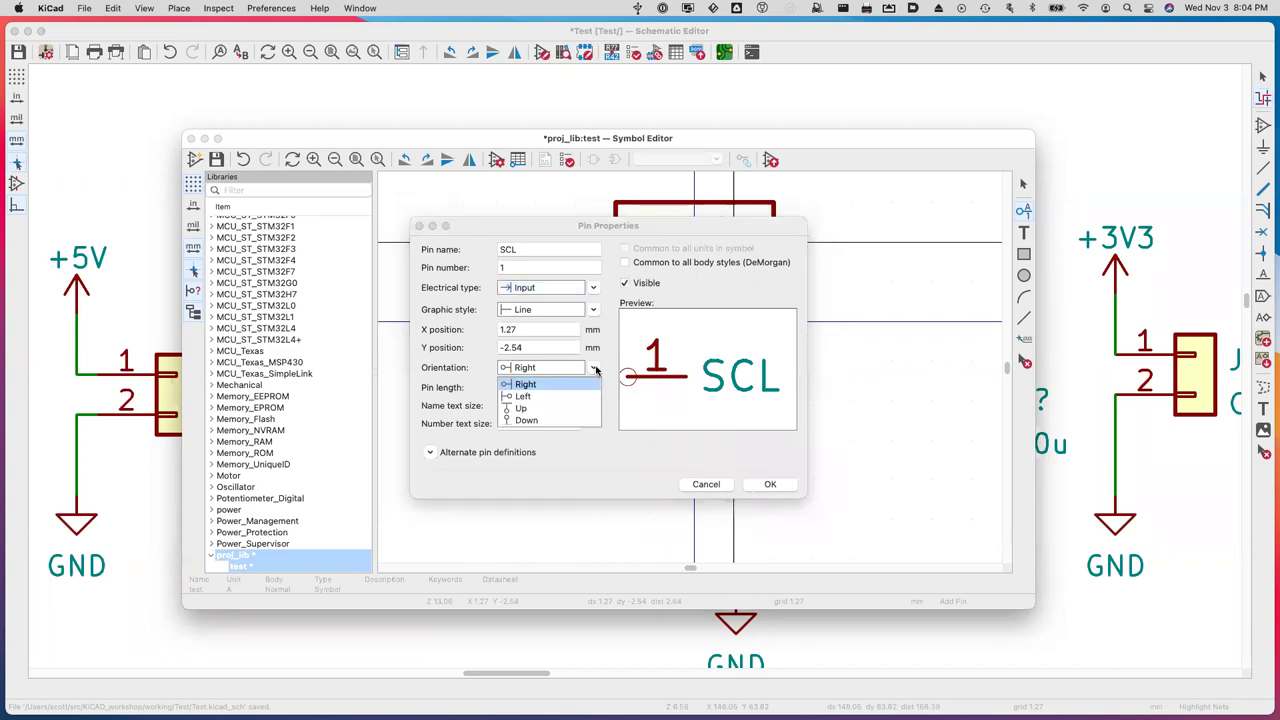
{"action": "left_click", "coordinate": [690, 451]}
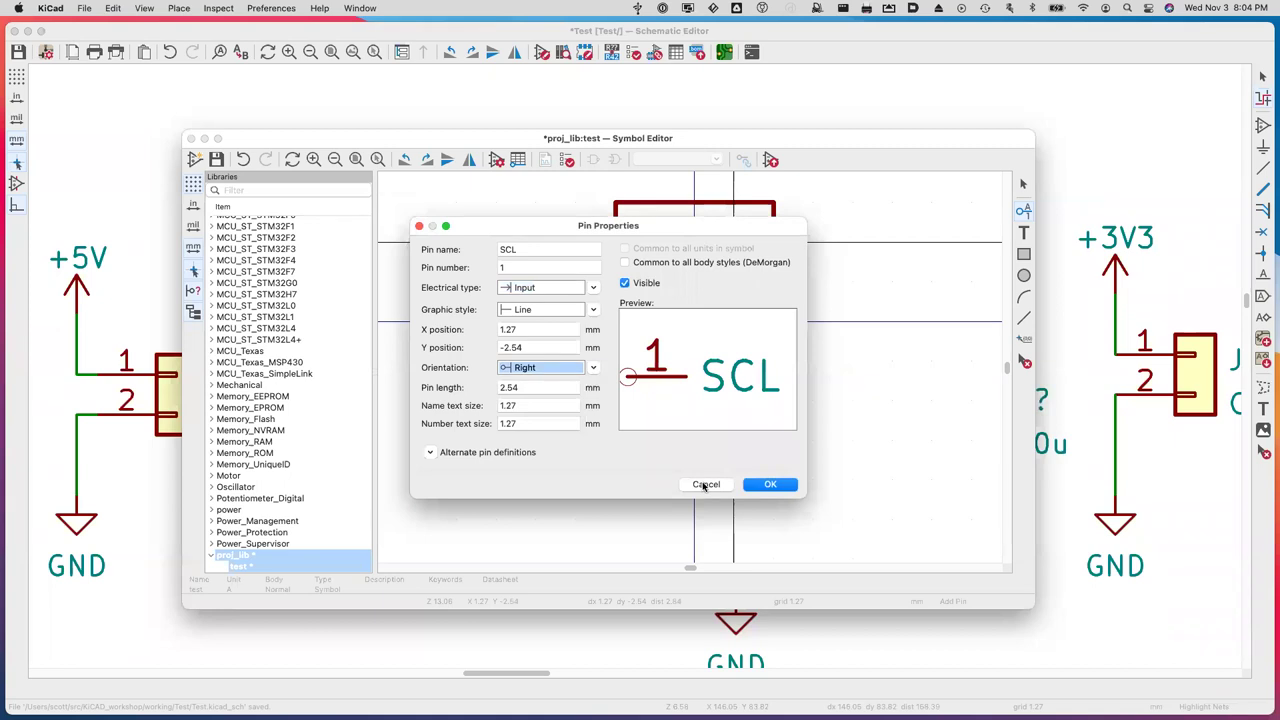
{"action": "left_click", "coordinate": [768, 485]}
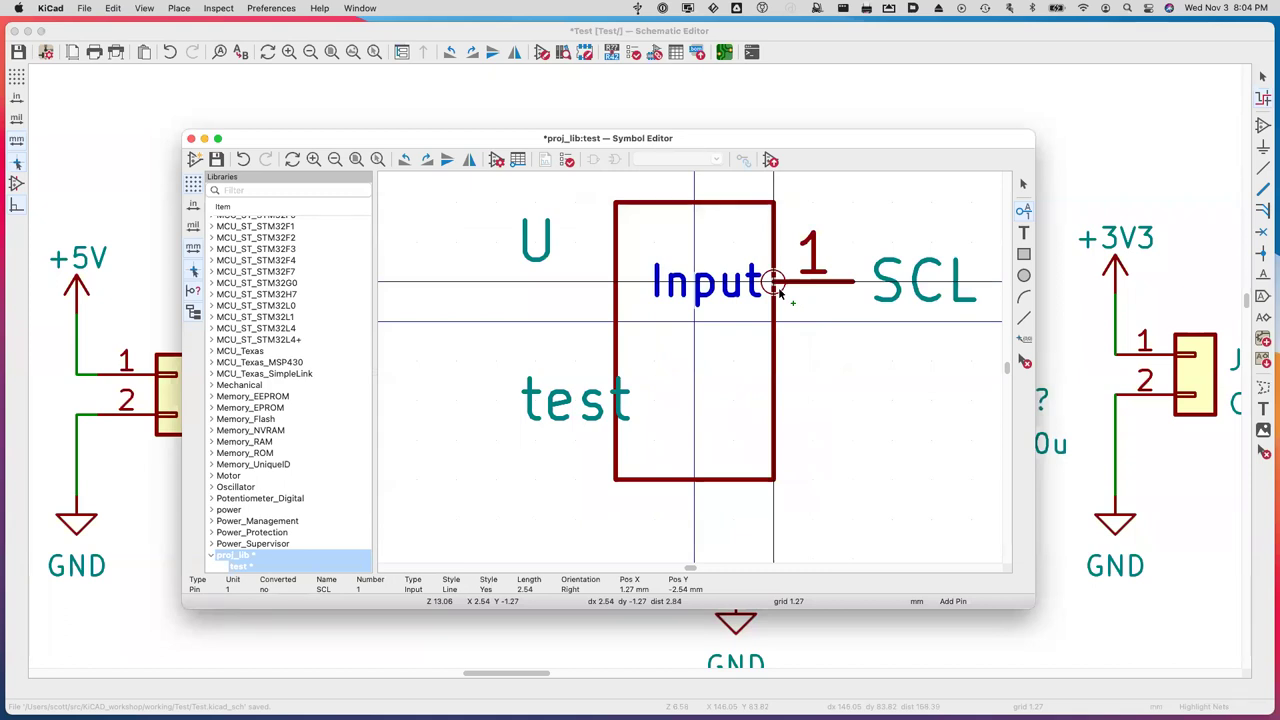
{"action": "left_click", "coordinate": [540, 314]}
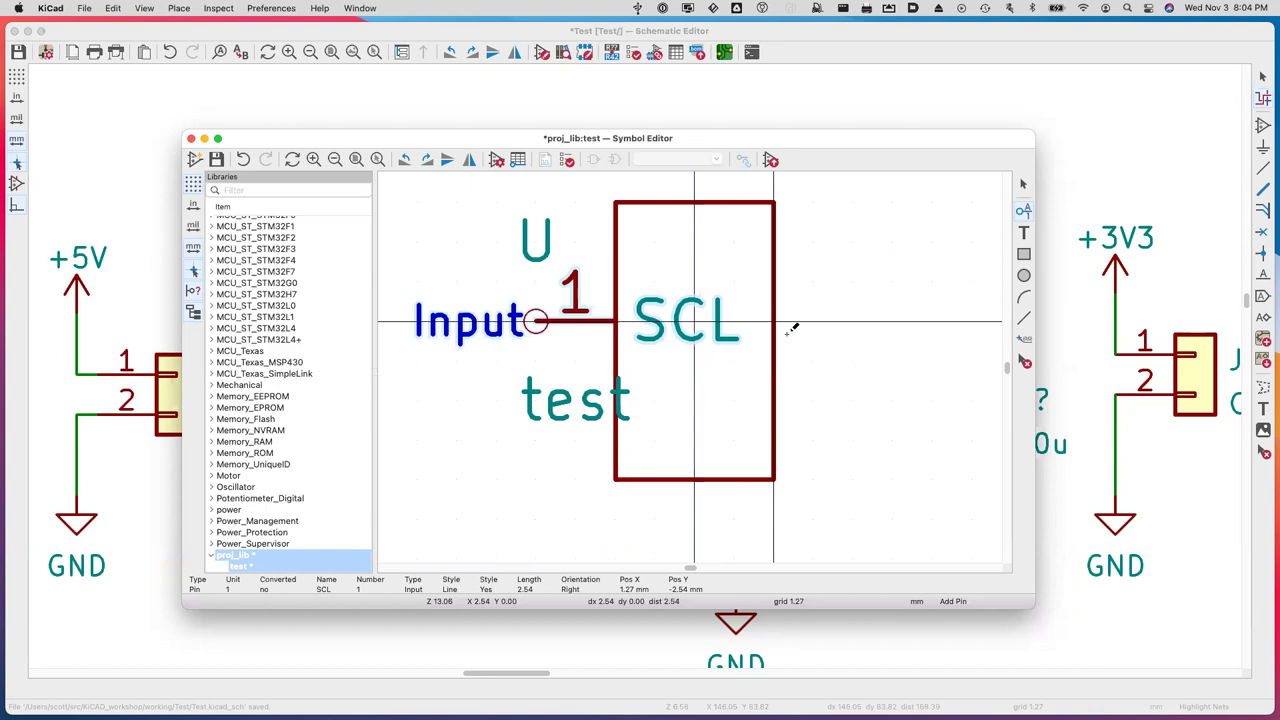
Add input pin 2 named SDA with orientation Left, and place it against the body's right edge at X 5.08, Y -1.27.
{"action": "left_click", "coordinate": [777, 291]}
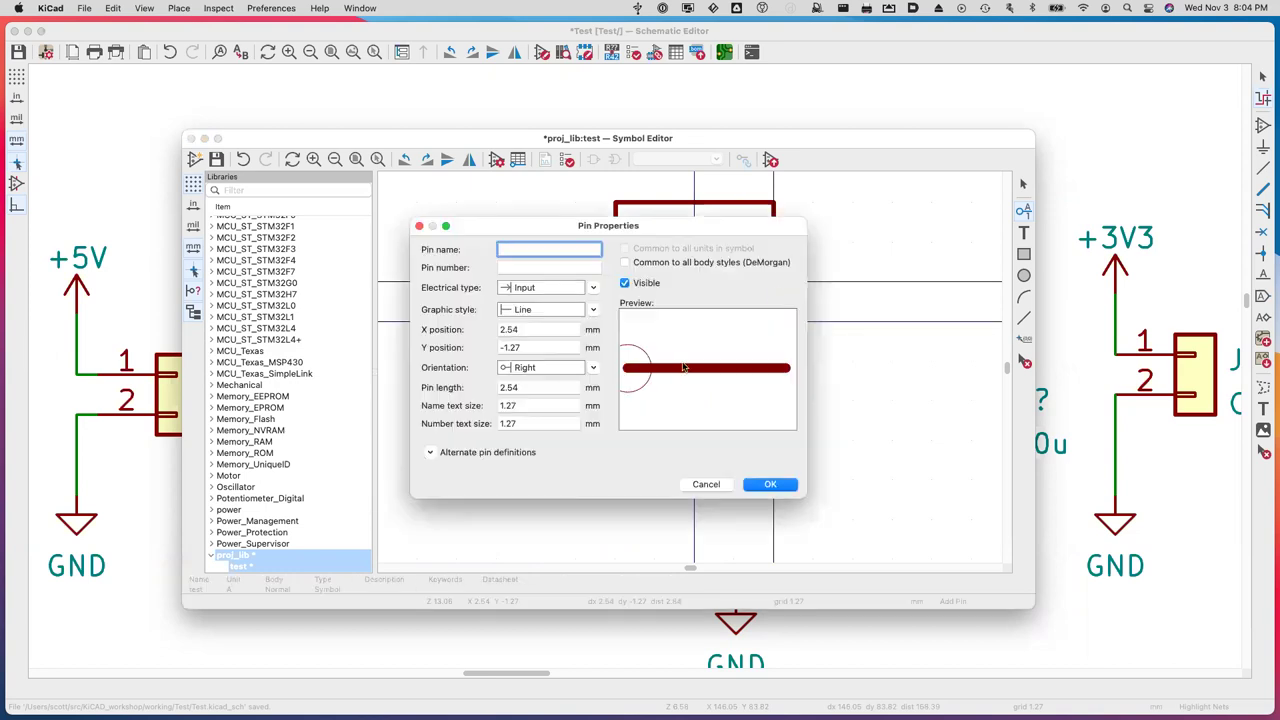
{"action": "left_click", "coordinate": [591, 370]}
{"action": "left_click", "coordinate": [574, 398]}
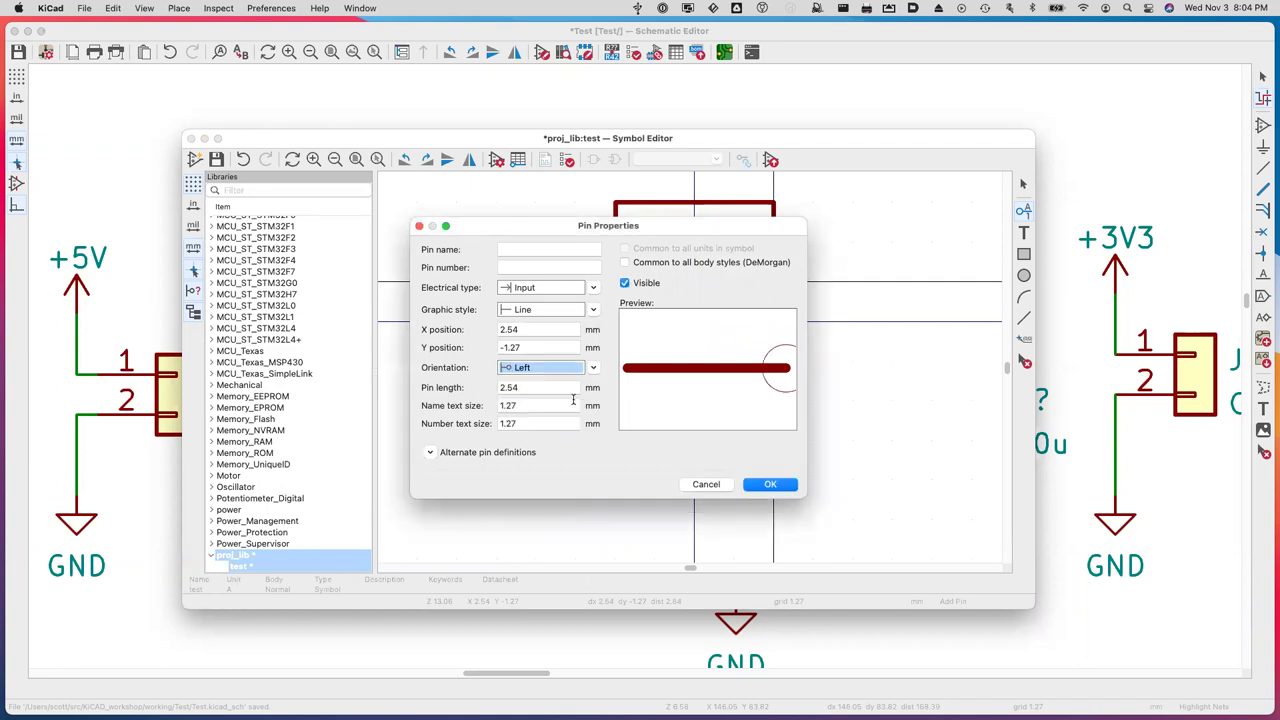
{"action": "left_click", "coordinate": [530, 250]}
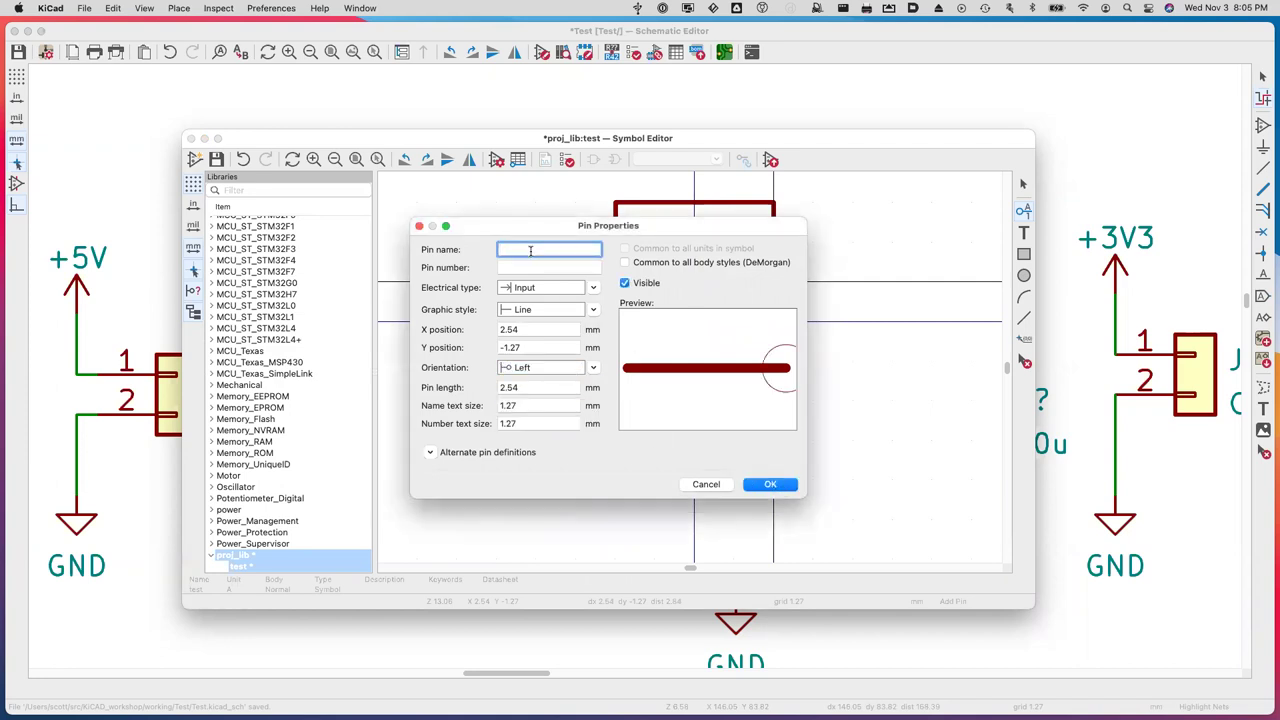
{"action": "type", "text": "SDA"}
{"action": "key", "text": "Tab"}
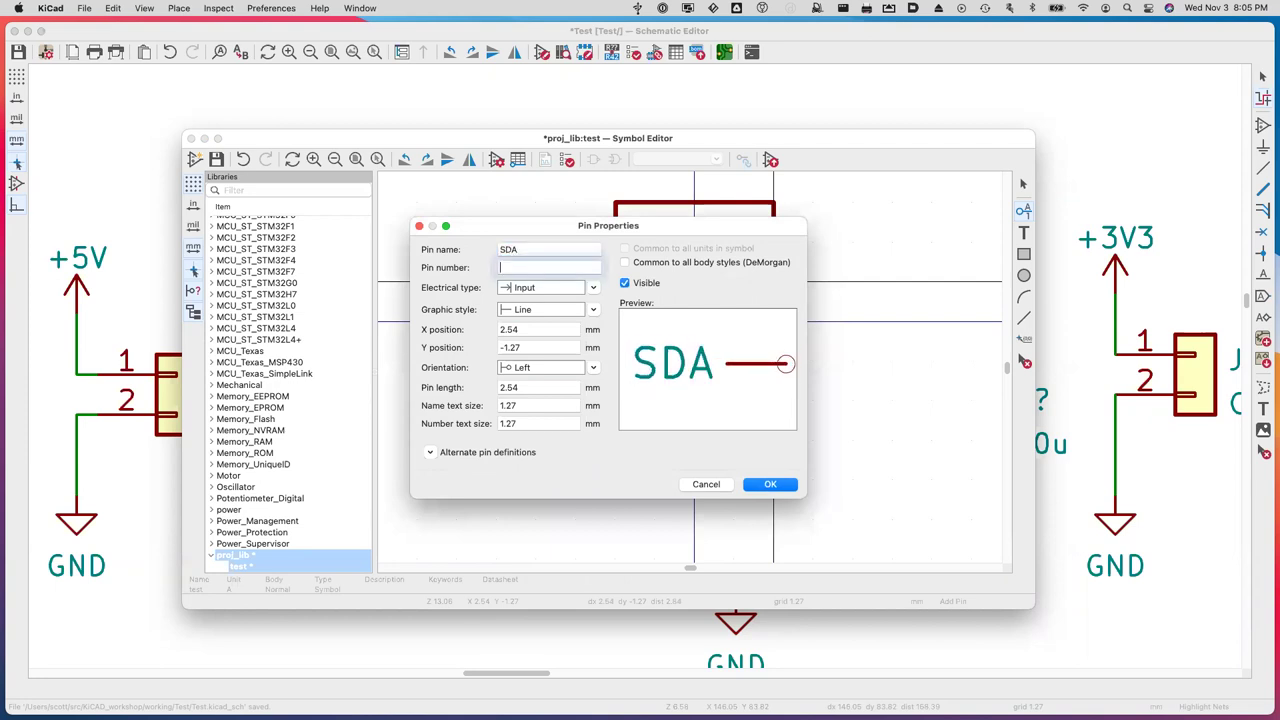
{"action": "type", "text": "2"}
{"action": "left_click", "coordinate": [766, 485]}
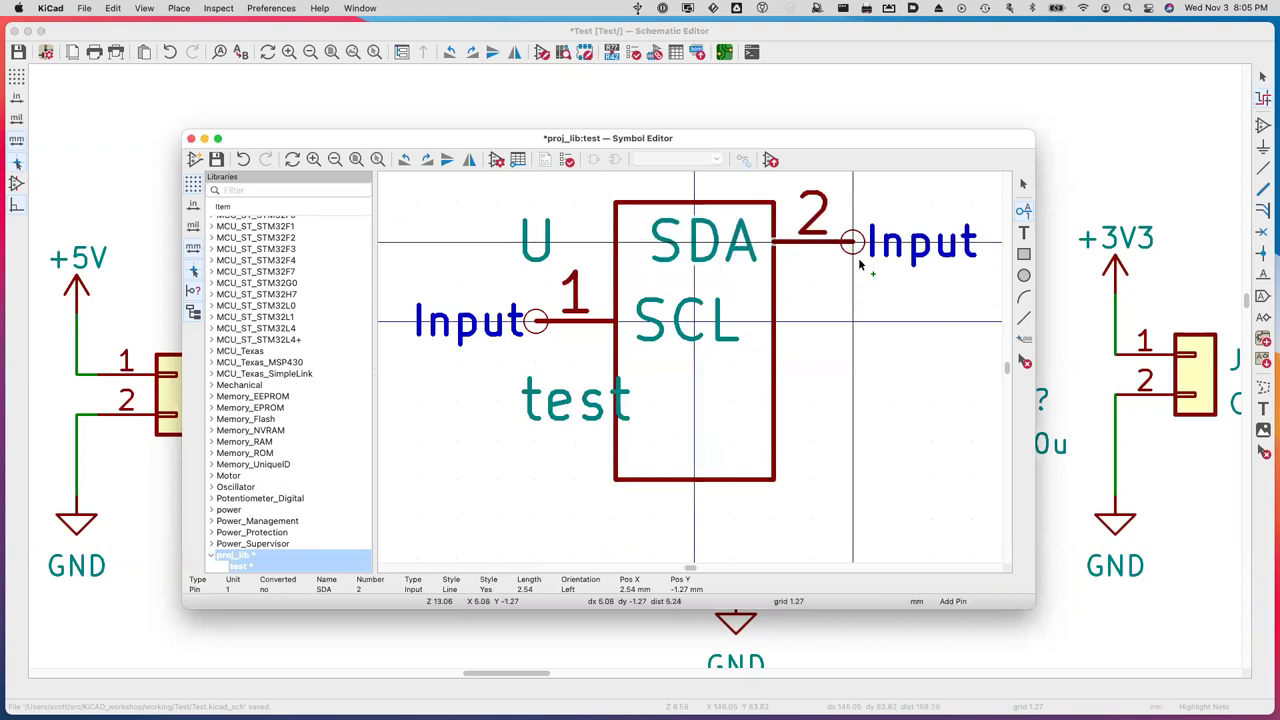
{"action": "left_click", "coordinate": [862, 263]}
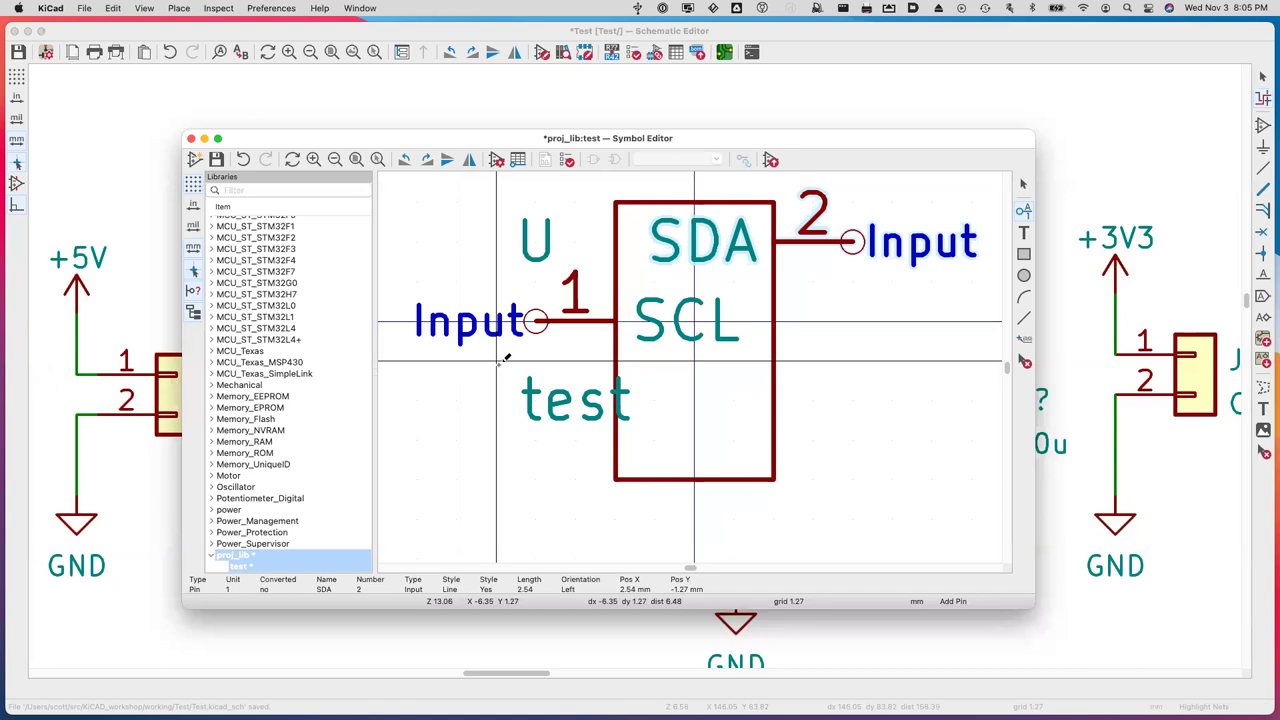
{"action": "key", "text": "Escape"}
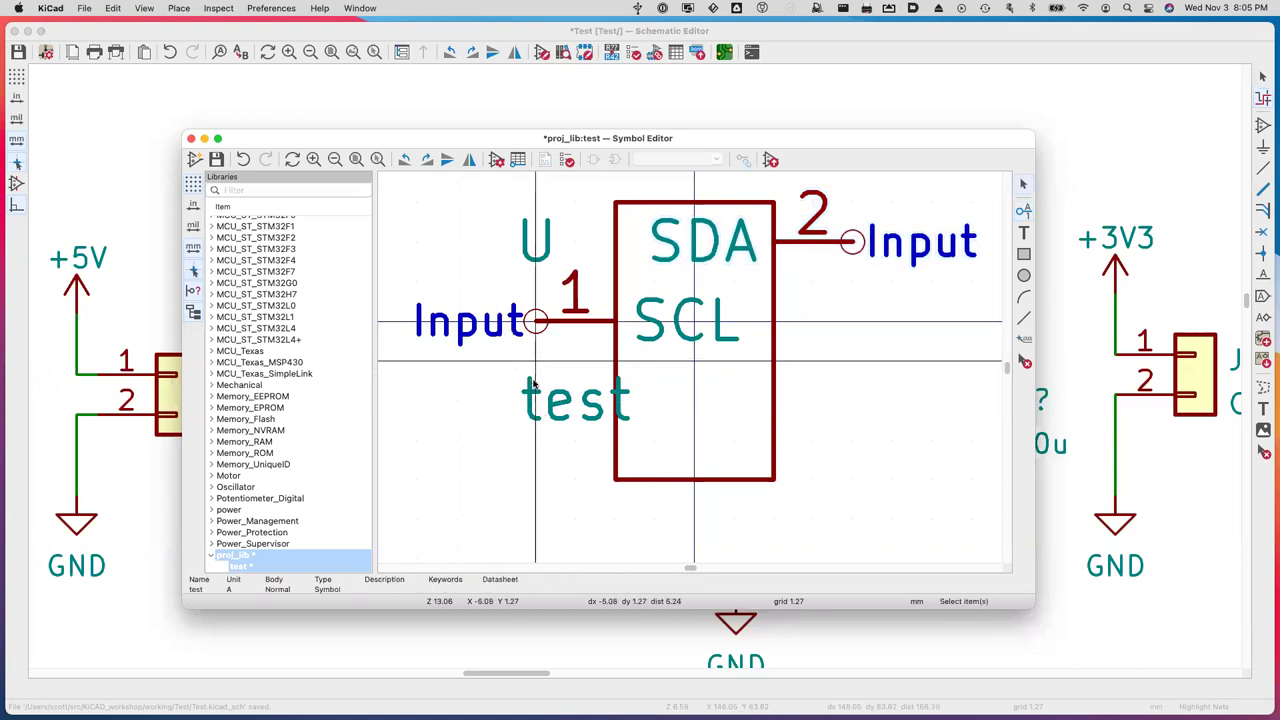
Move the test value centred below the symbol body and the U reference centred above it.
{"action": "left_click_drag", "start_coordinate": [571, 401], "coordinate": [687, 508]}
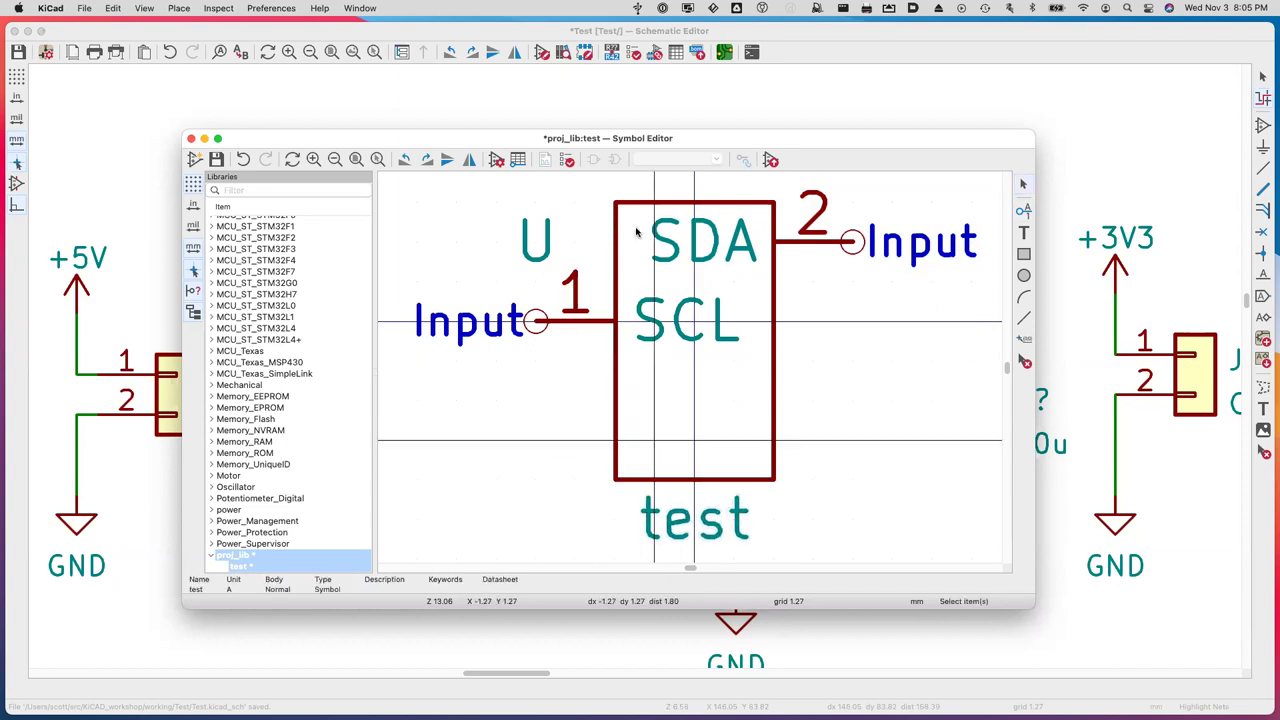
{"action": "scroll", "coordinate": [534, 242], "scroll_direction": "up", "scroll_amount": 2}
{"action": "scroll", "coordinate": [534, 242], "scroll_direction": "right", "scroll_amount": 2}
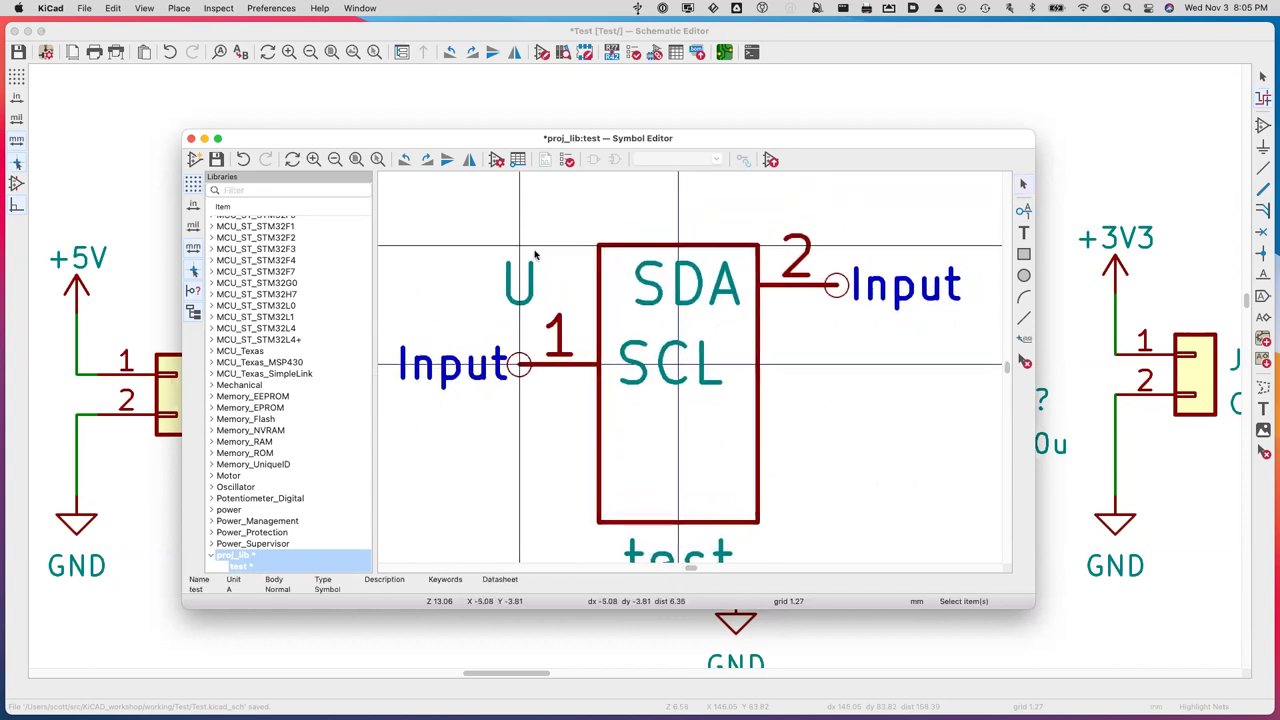
{"action": "left_click", "coordinate": [504, 302]}
{"action": "left_click_drag", "start_coordinate": [504, 302], "coordinate": [662, 219]}
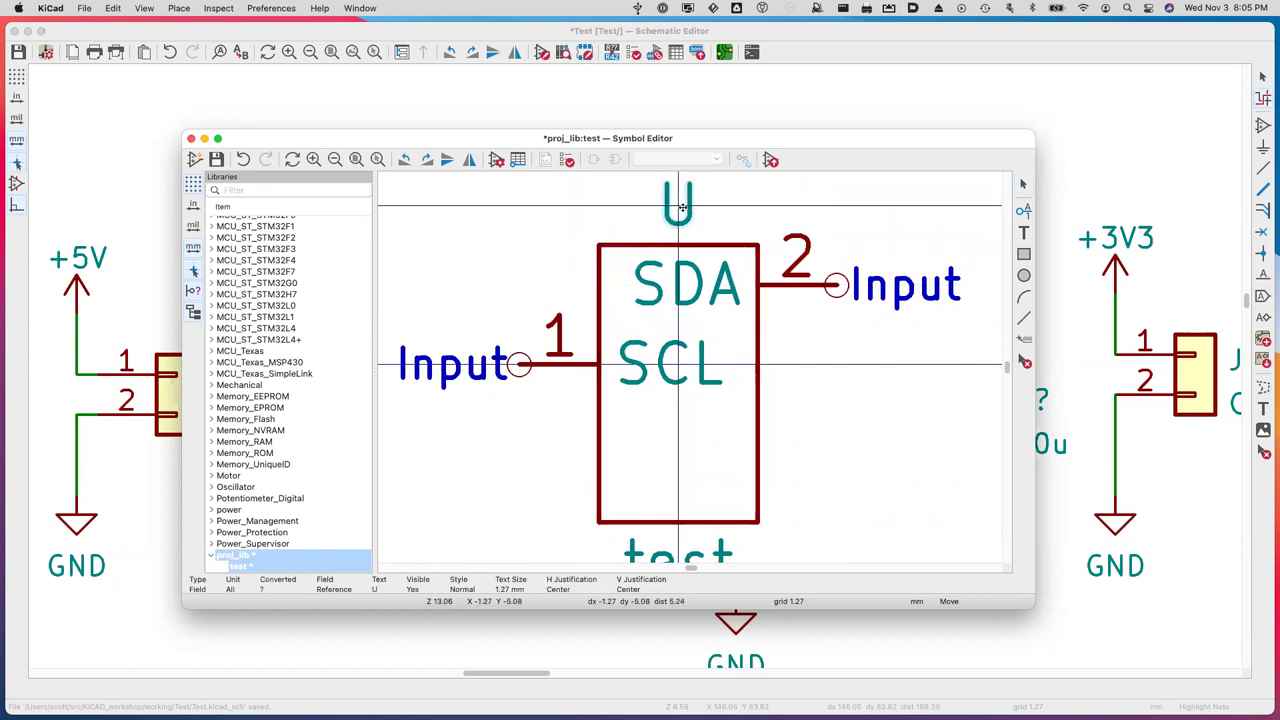
{"action": "left_click", "coordinate": [662, 219]}
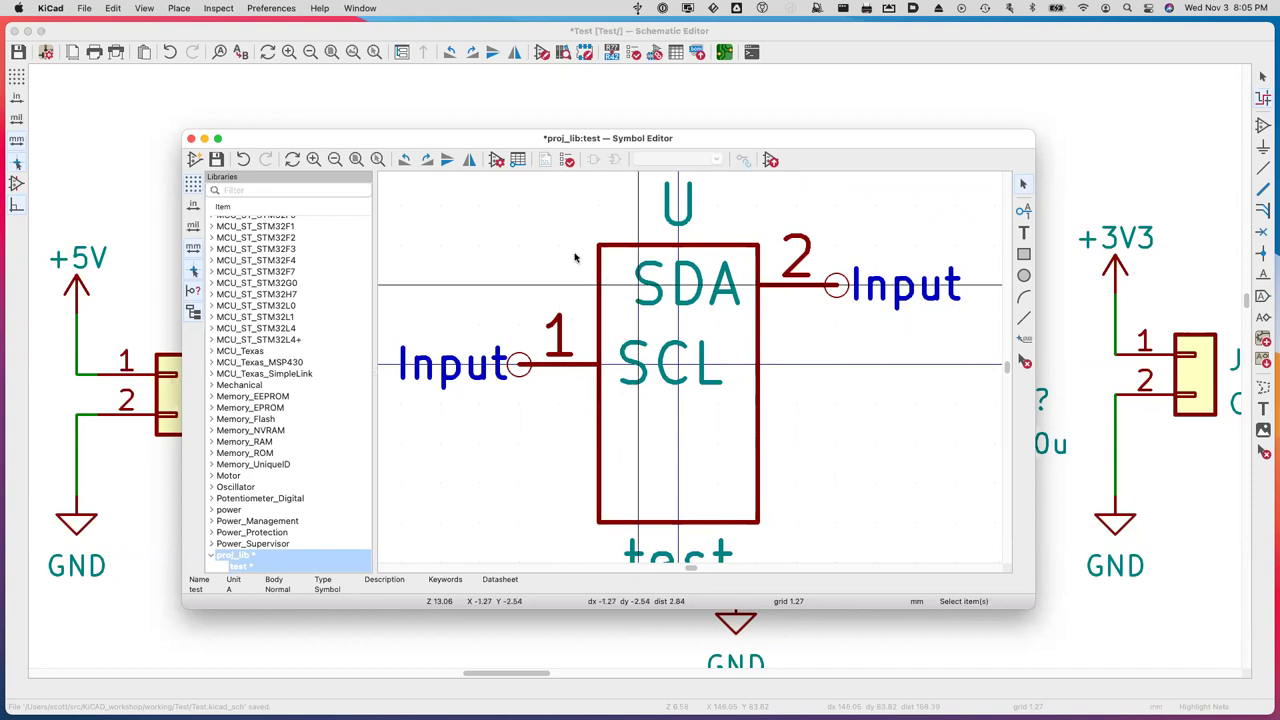
Examine the test symbol's pin table, checking each pin's number, name, electrical type, graphic style, orientation and position.
{"action": "left_click", "coordinate": [517, 160]}
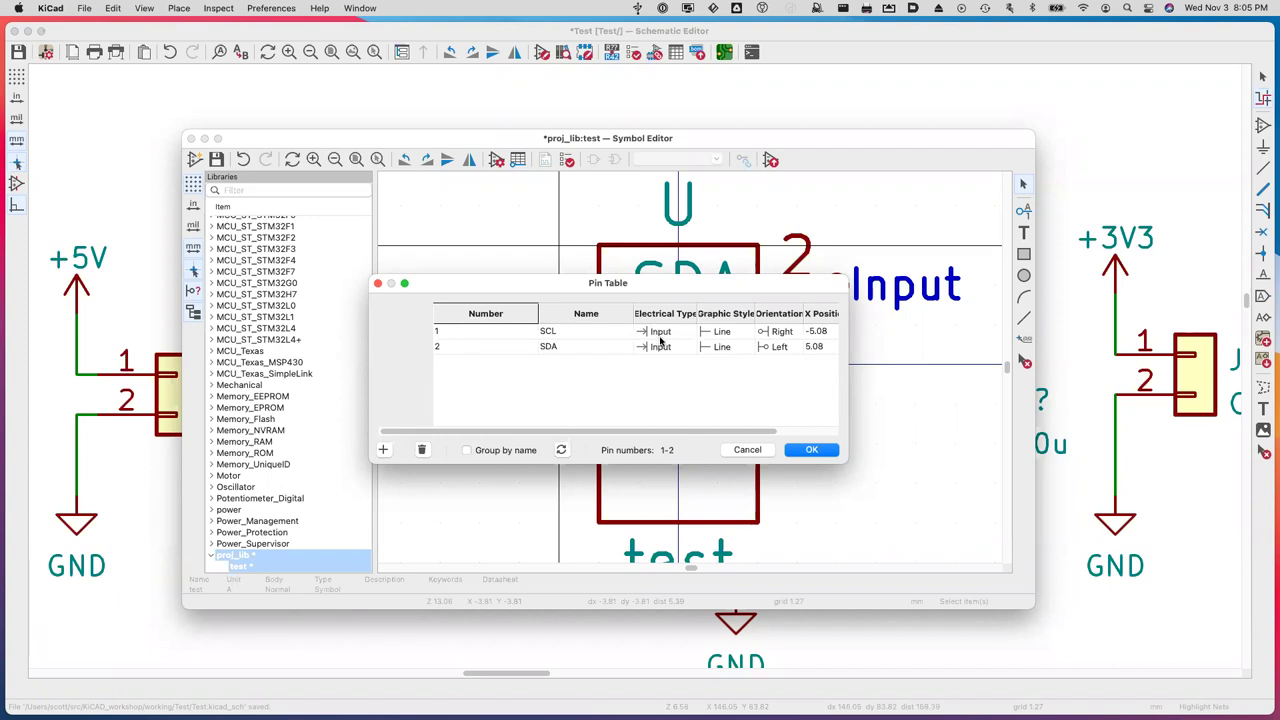
{"action": "left_click", "coordinate": [811, 449]}
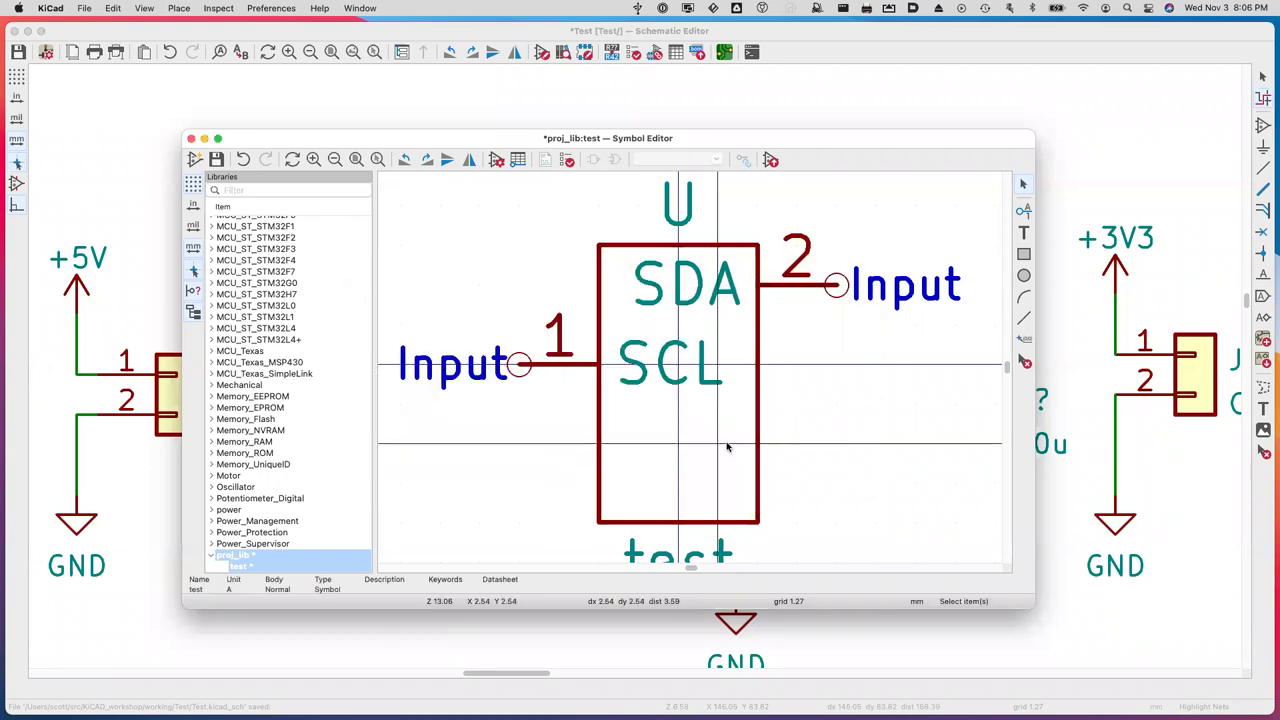
{"action": "scroll", "coordinate": [866, 428], "scroll_direction": "right", "scroll_amount": 2}
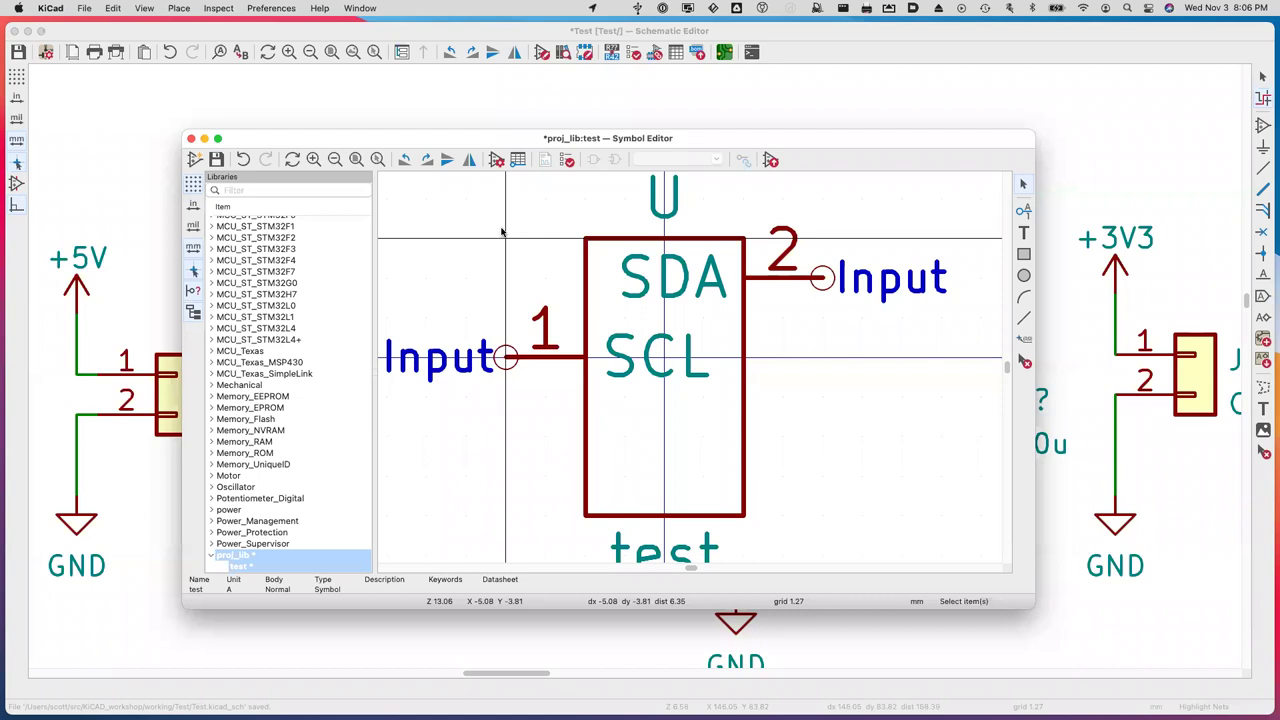
{"action": "left_click", "coordinate": [514, 162]}
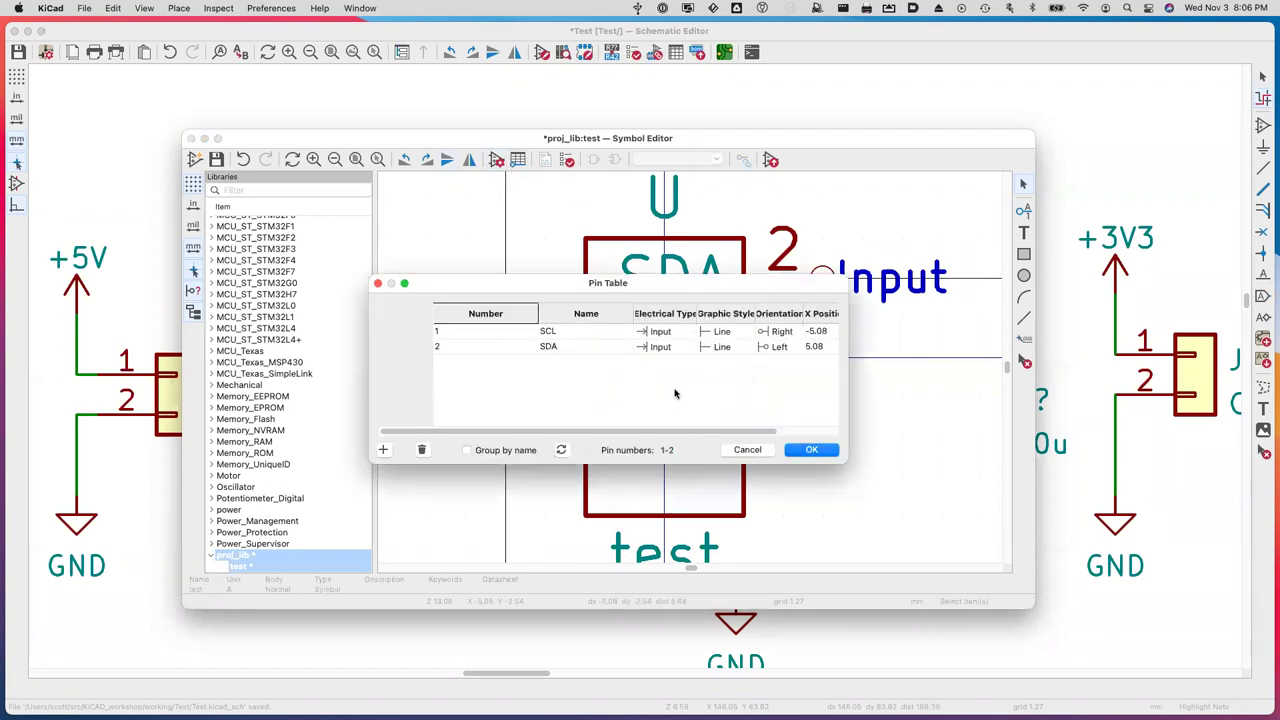
{"action": "left_click", "coordinate": [749, 450]}
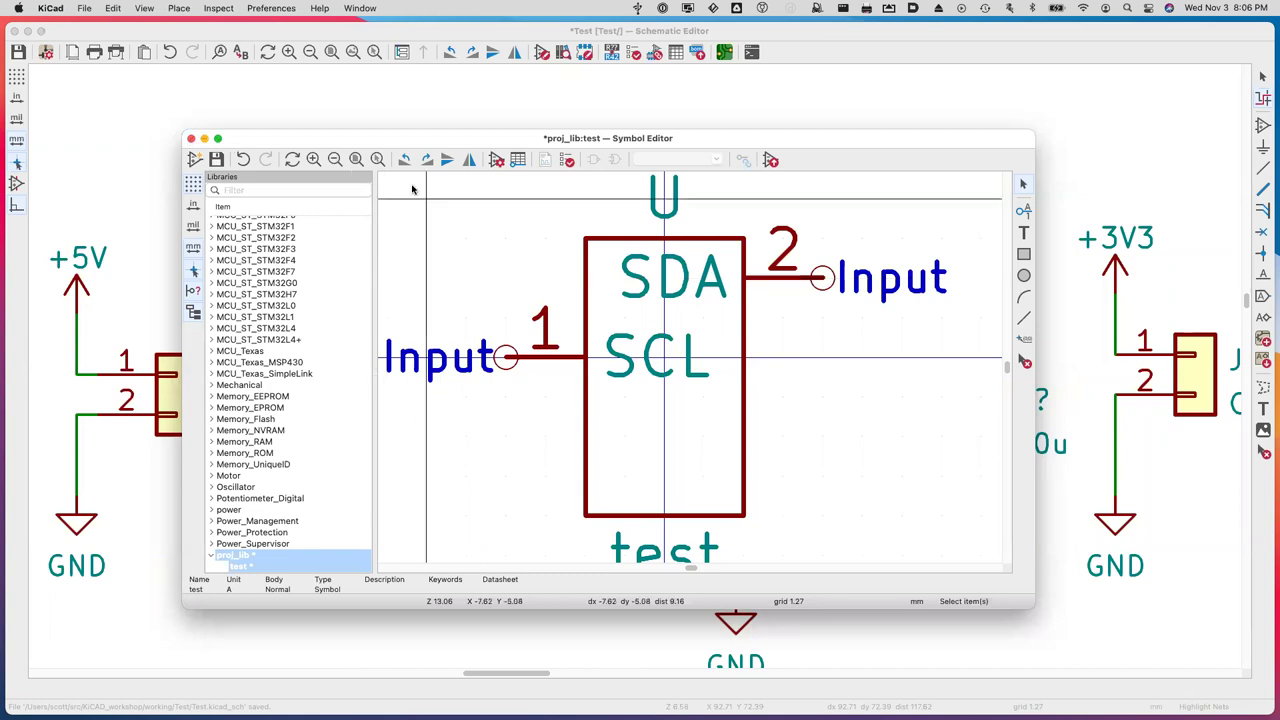
Save the test symbol to proj_lib and close the Symbol Editor to return to the schematic.
{"action": "left_click", "coordinate": [216, 160]}
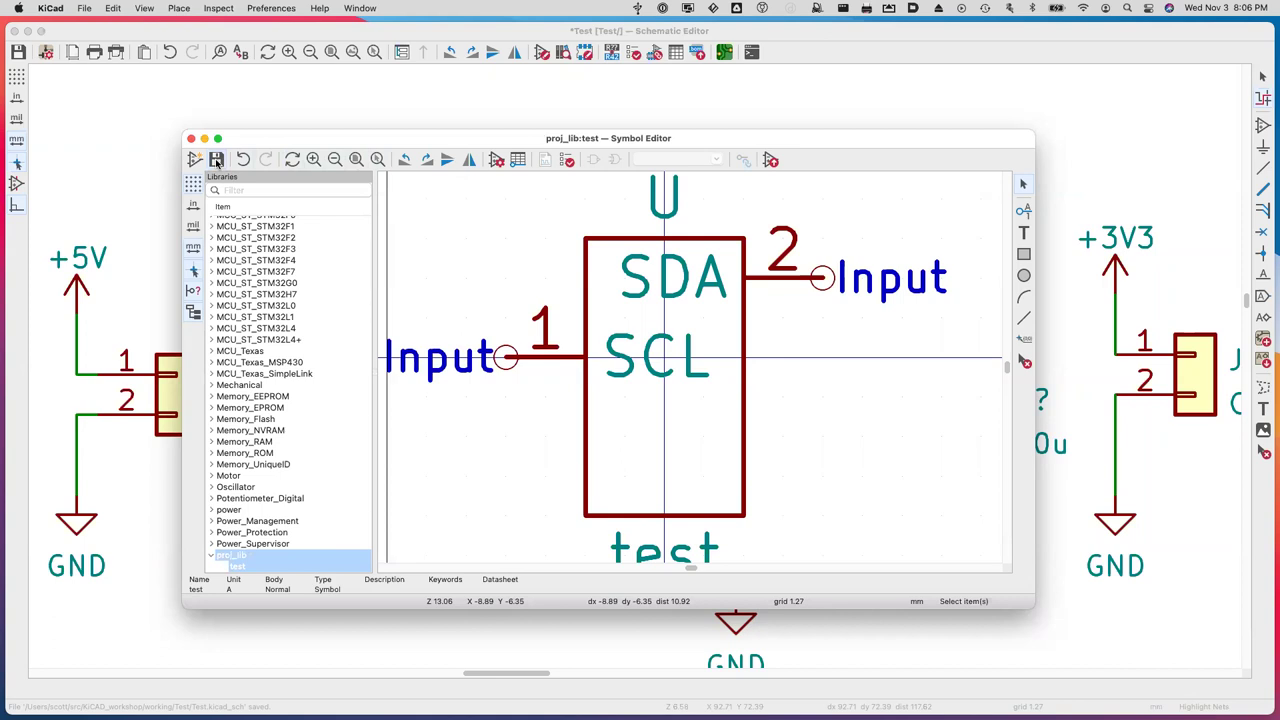
{"action": "left_click", "coordinate": [191, 138]}
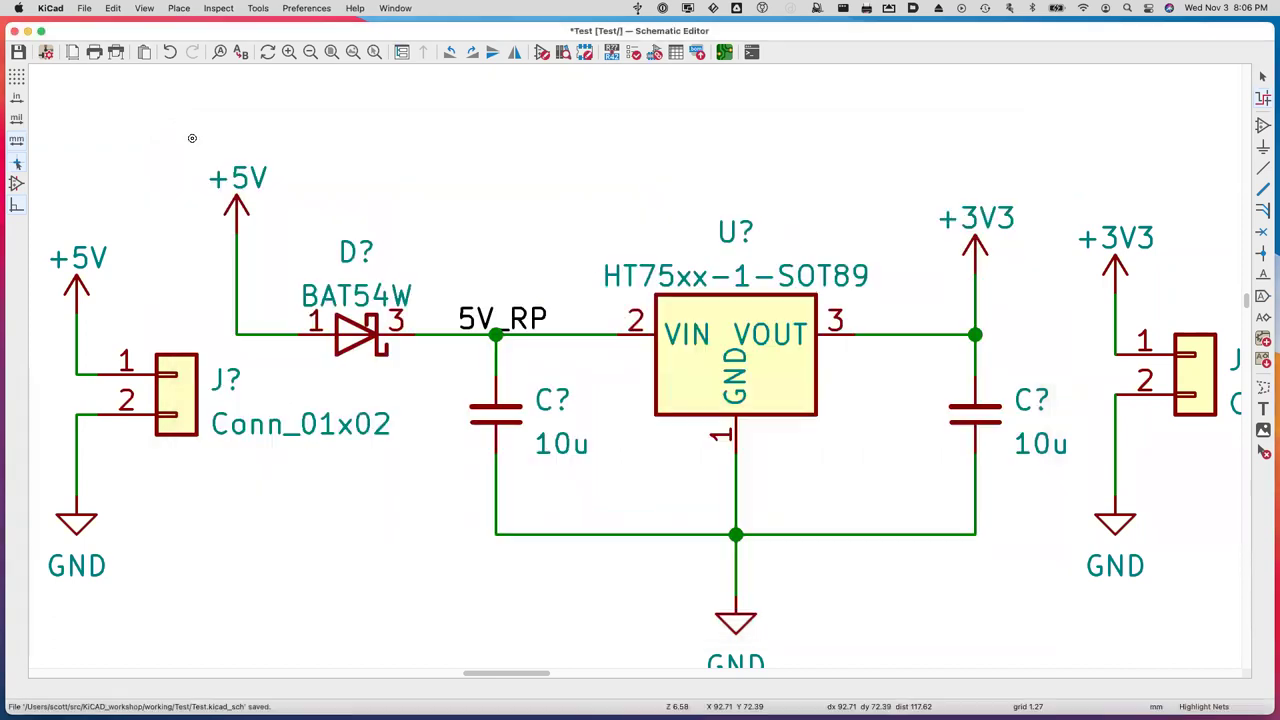
Place the test symbol from proj_lib in the empty area below the BAT54W diode and end the placement.
{"action": "key", "text": "a"}
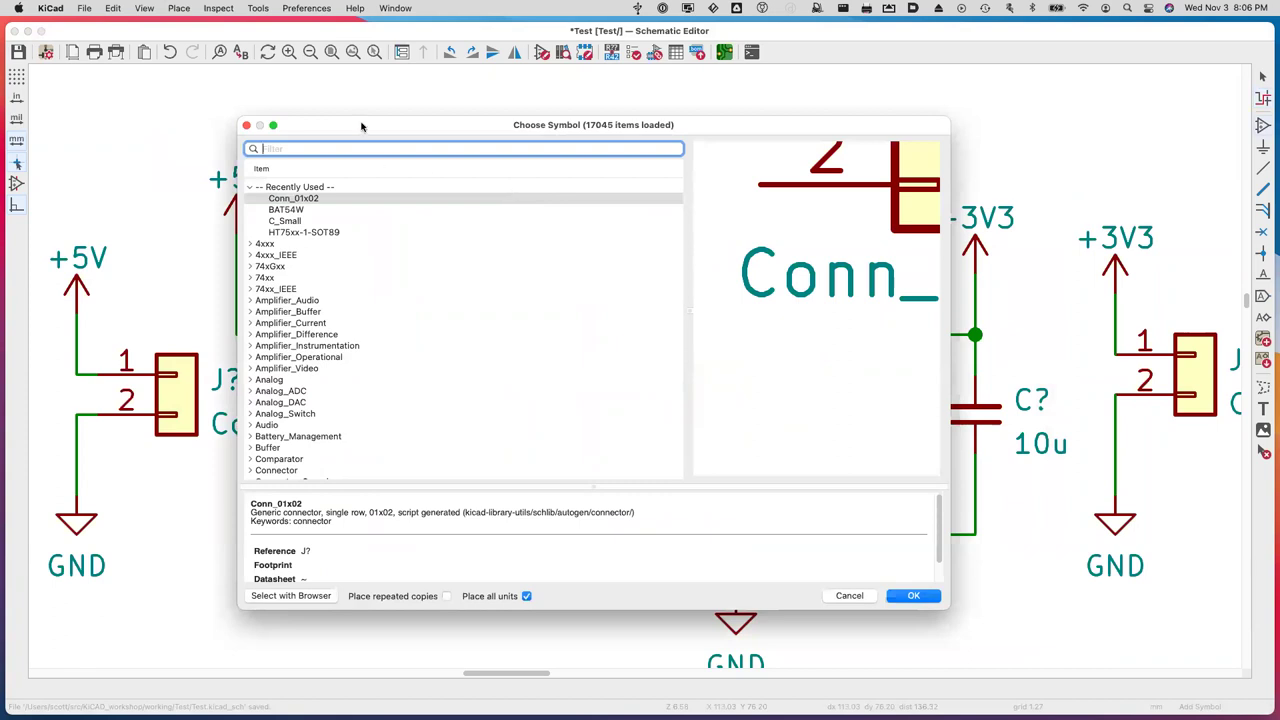
{"action": "type", "text": "test"}
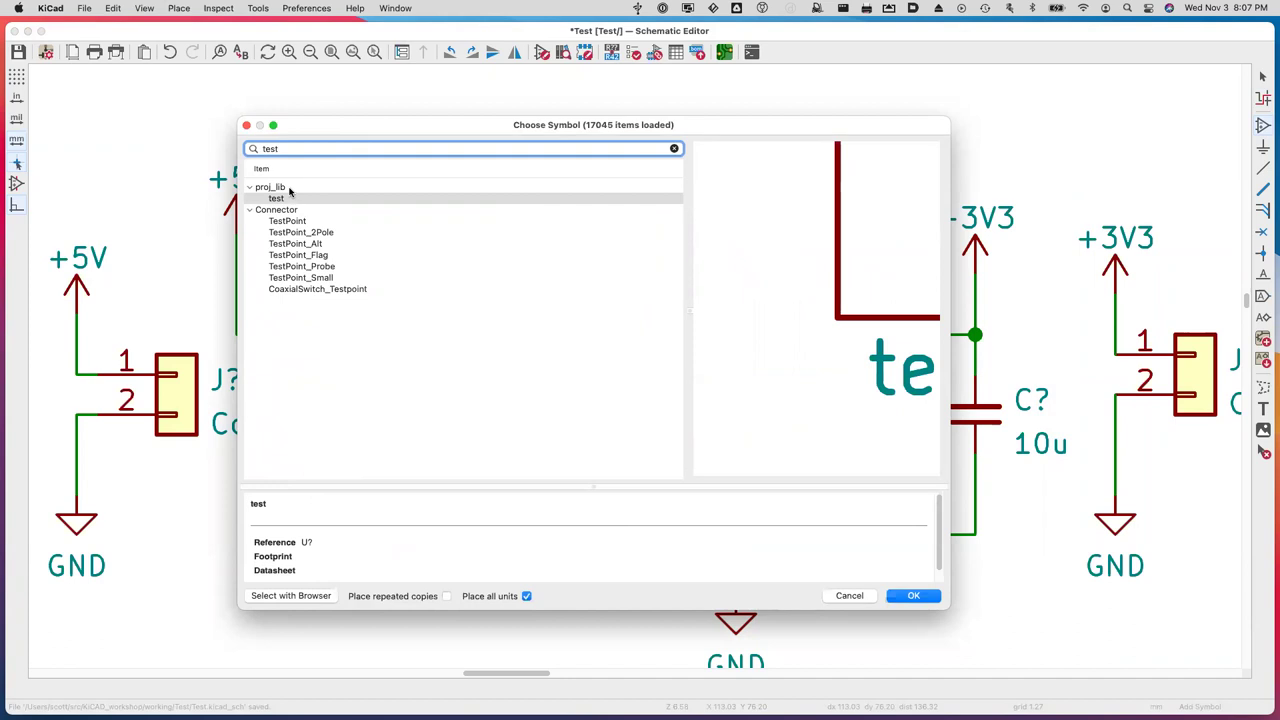
{"action": "double_click", "coordinate": [315, 199]}
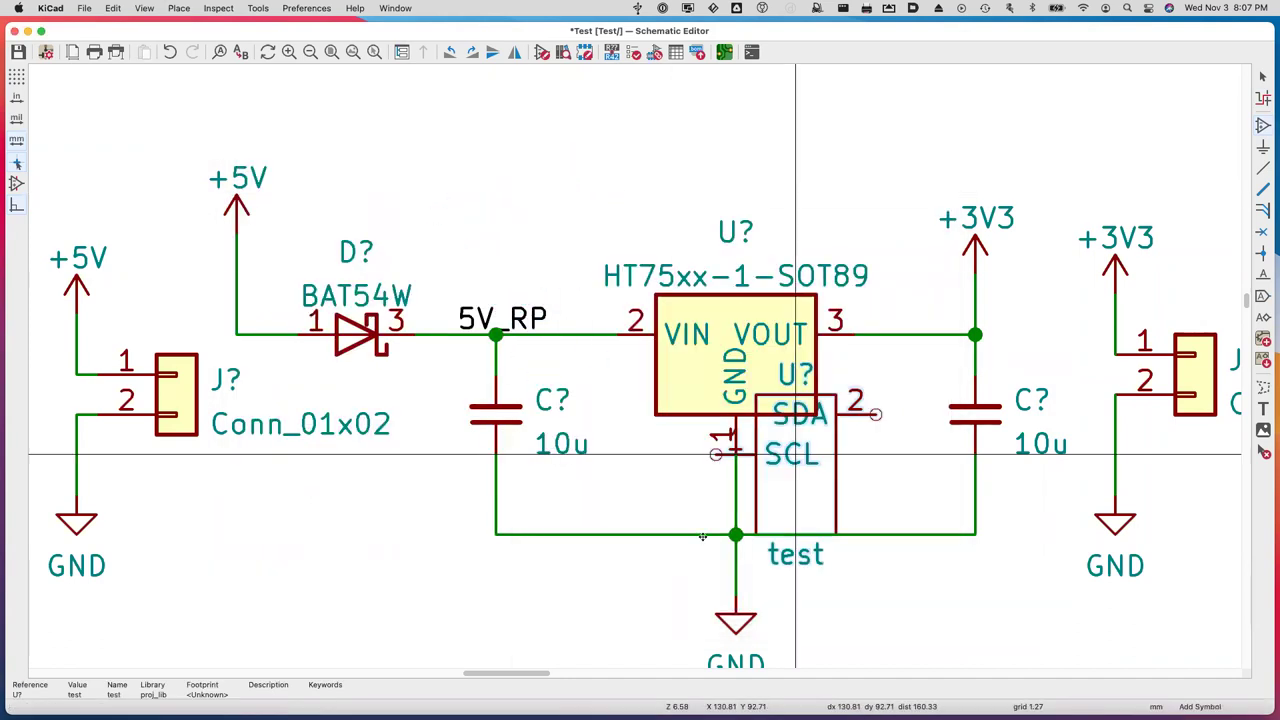
{"action": "left_click", "coordinate": [356, 553]}
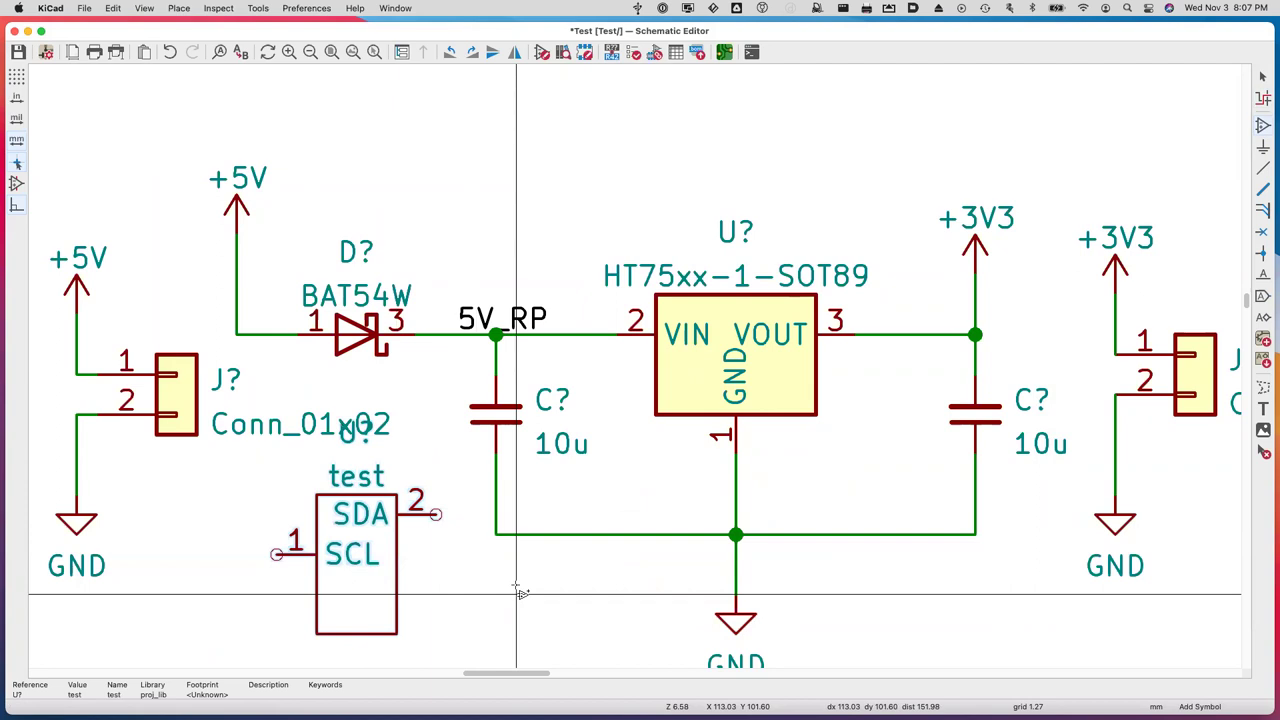
{"action": "key", "text": "Escape"}
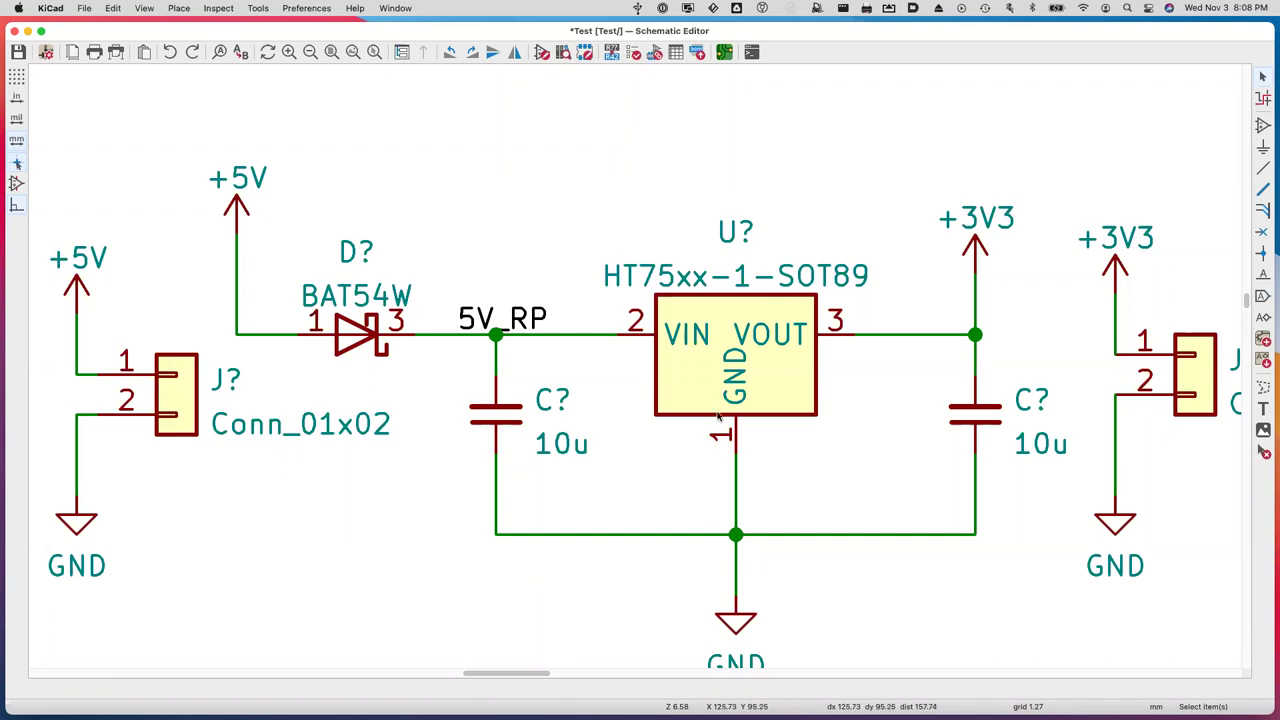
Open the reference field of the HT75xx-1-SOT89 regulator for editing.
{"action": "scroll", "coordinate": [714, 404], "scroll_direction": "right", "scroll_amount": 2}
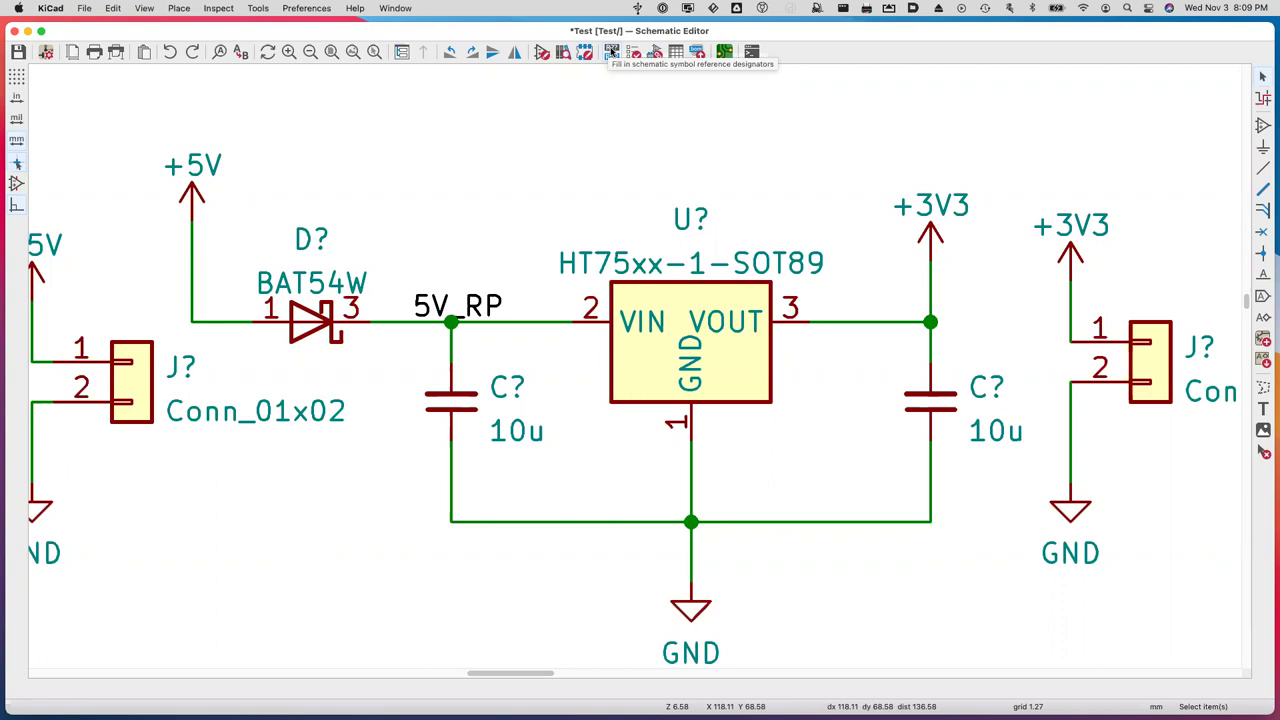
{"action": "scroll", "coordinate": [532, 237], "scroll_direction": "right", "scroll_amount": 1}
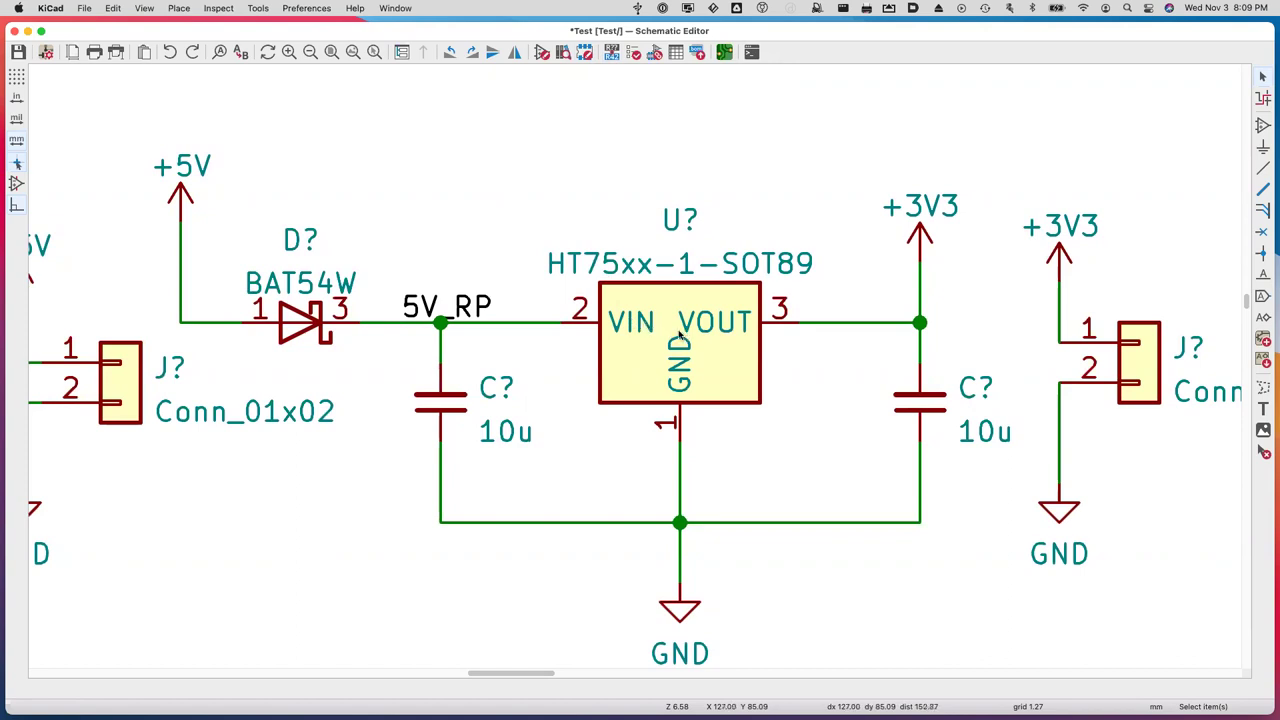
{"action": "double_click", "coordinate": [675, 221]}
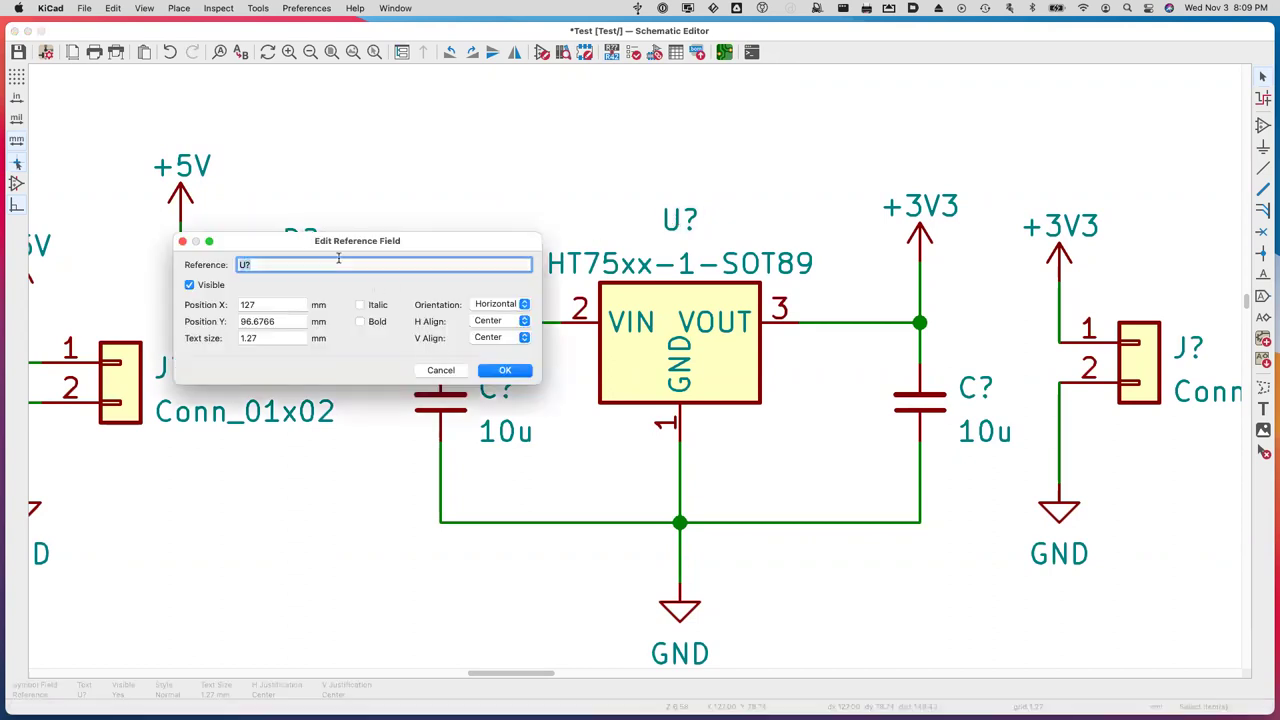
Set the voltage regulator's reference designator to U1.
{"action": "left_click", "coordinate": [302, 263]}
{"action": "left_click", "coordinate": [494, 371]}
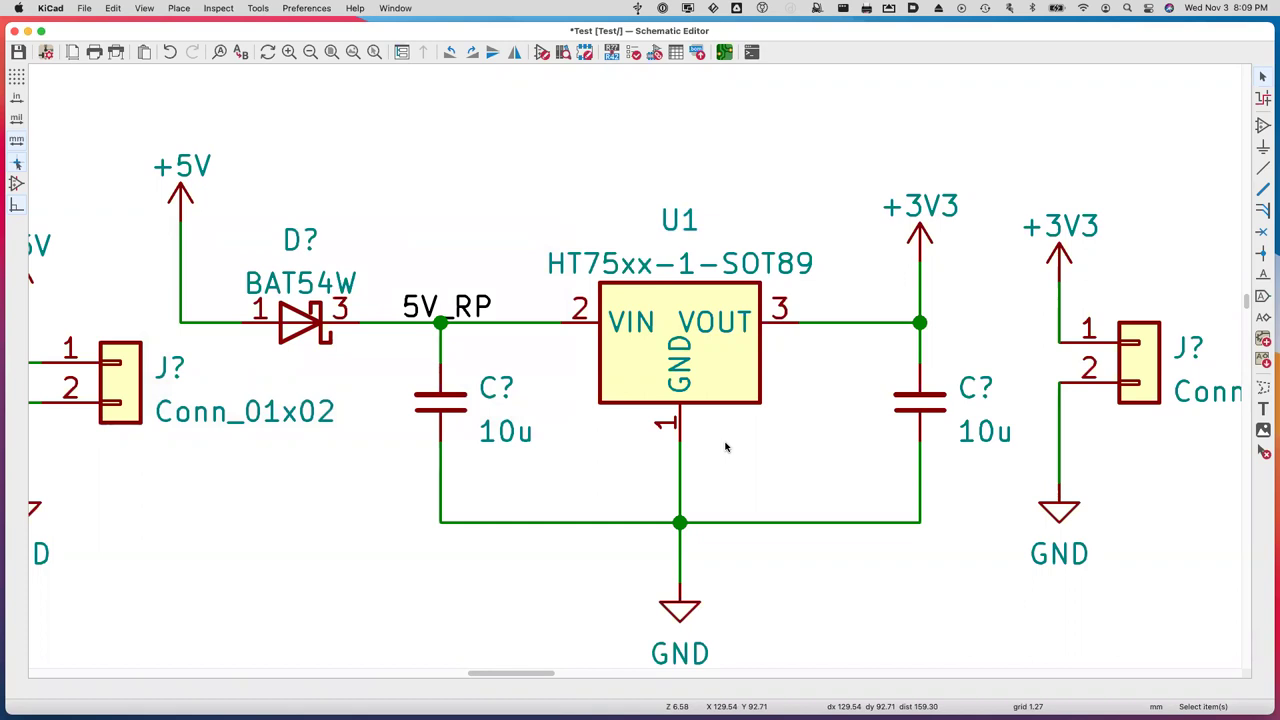
Examine the Change Symbols options for regulator U1 and its entry in the symbol library browser, leaving the symbol as it is.
{"action": "left_click", "coordinate": [681, 347]}
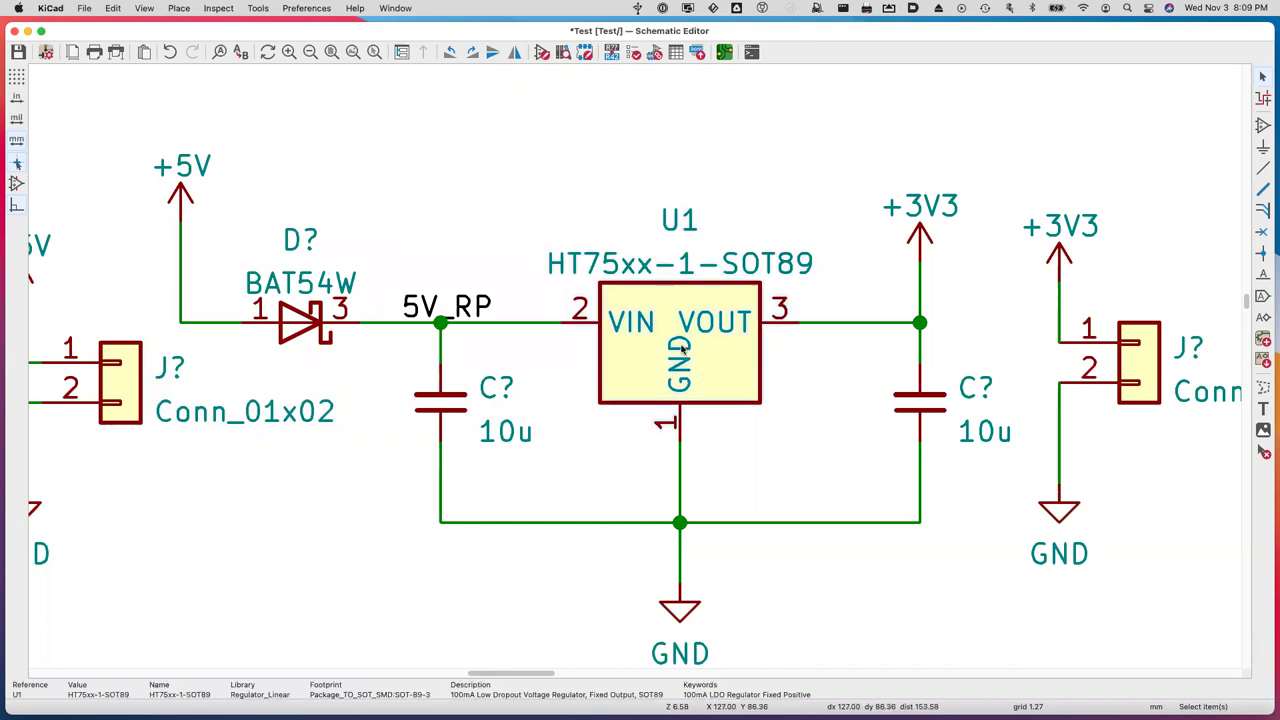
{"action": "double_click", "coordinate": [681, 347]}
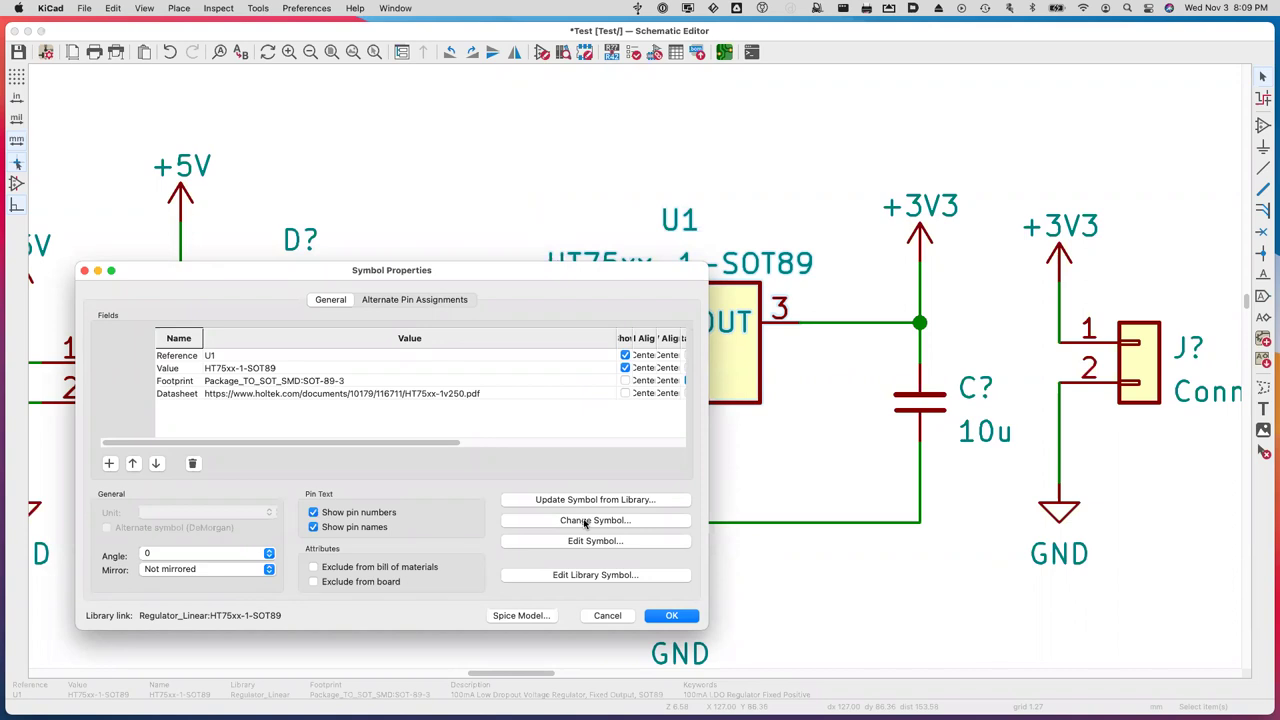
{"action": "left_click", "coordinate": [585, 522]}
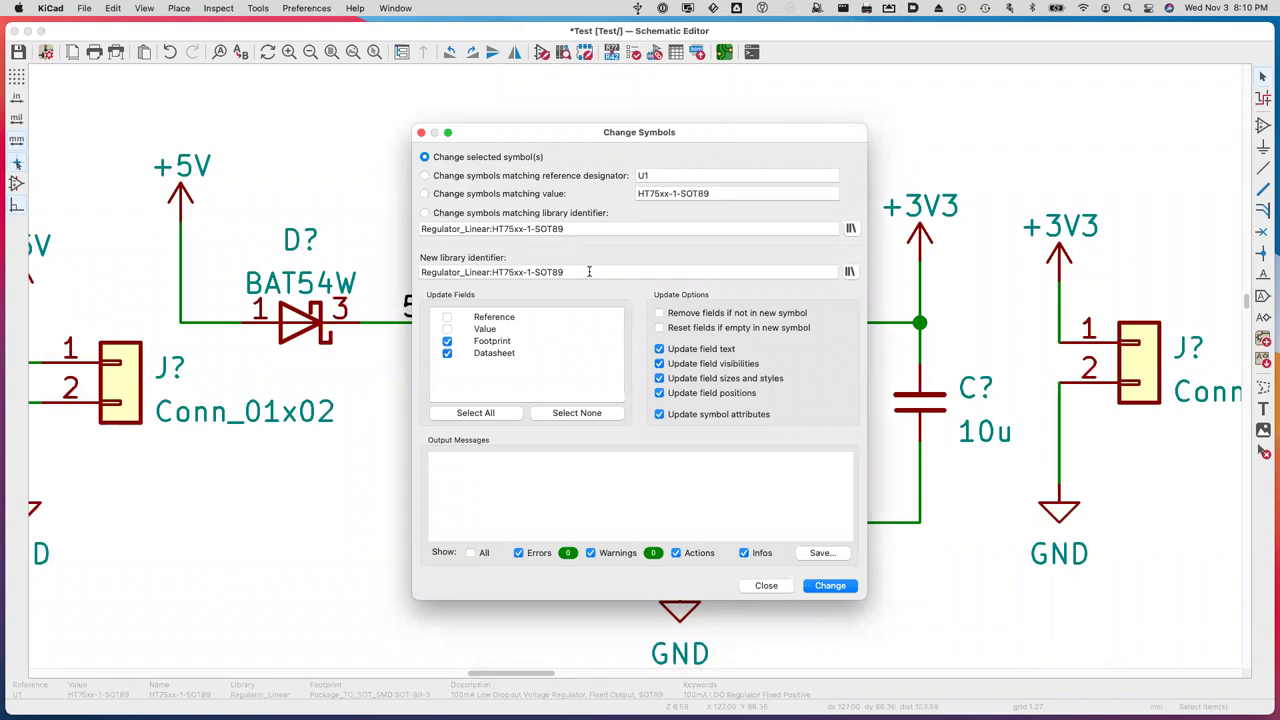
{"action": "left_click", "coordinate": [850, 273]}
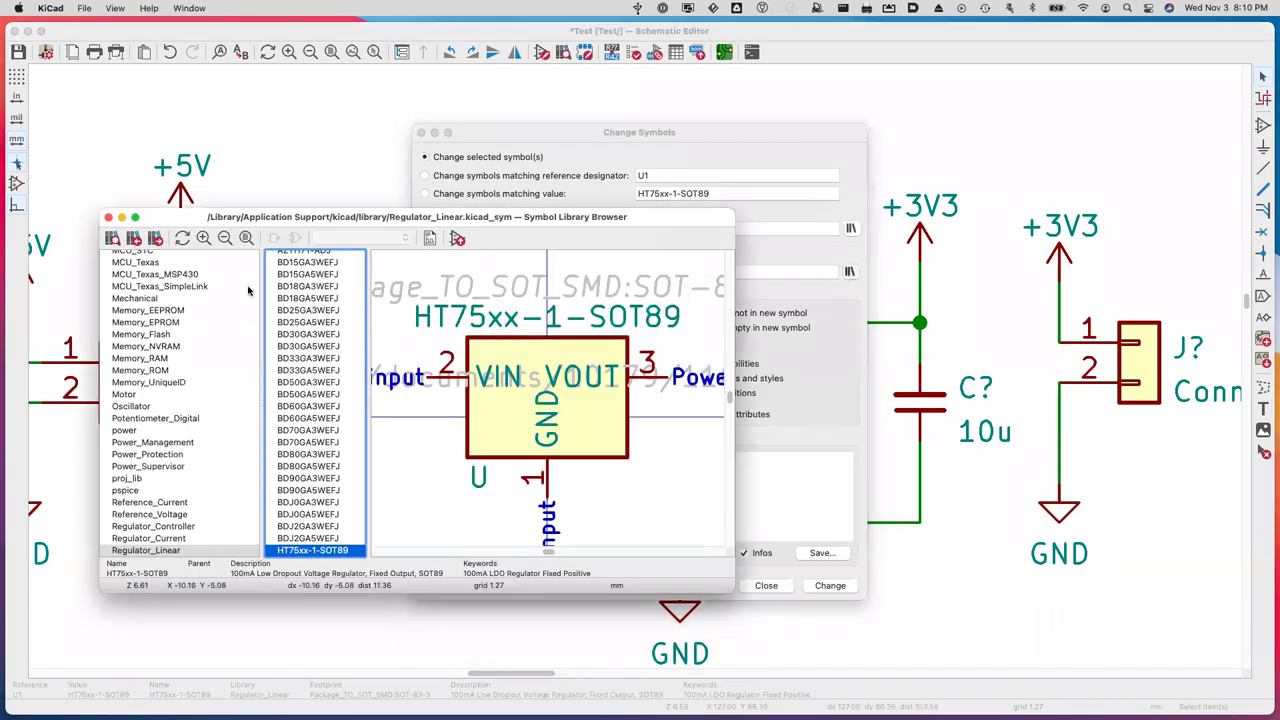
{"action": "left_click", "coordinate": [108, 217]}
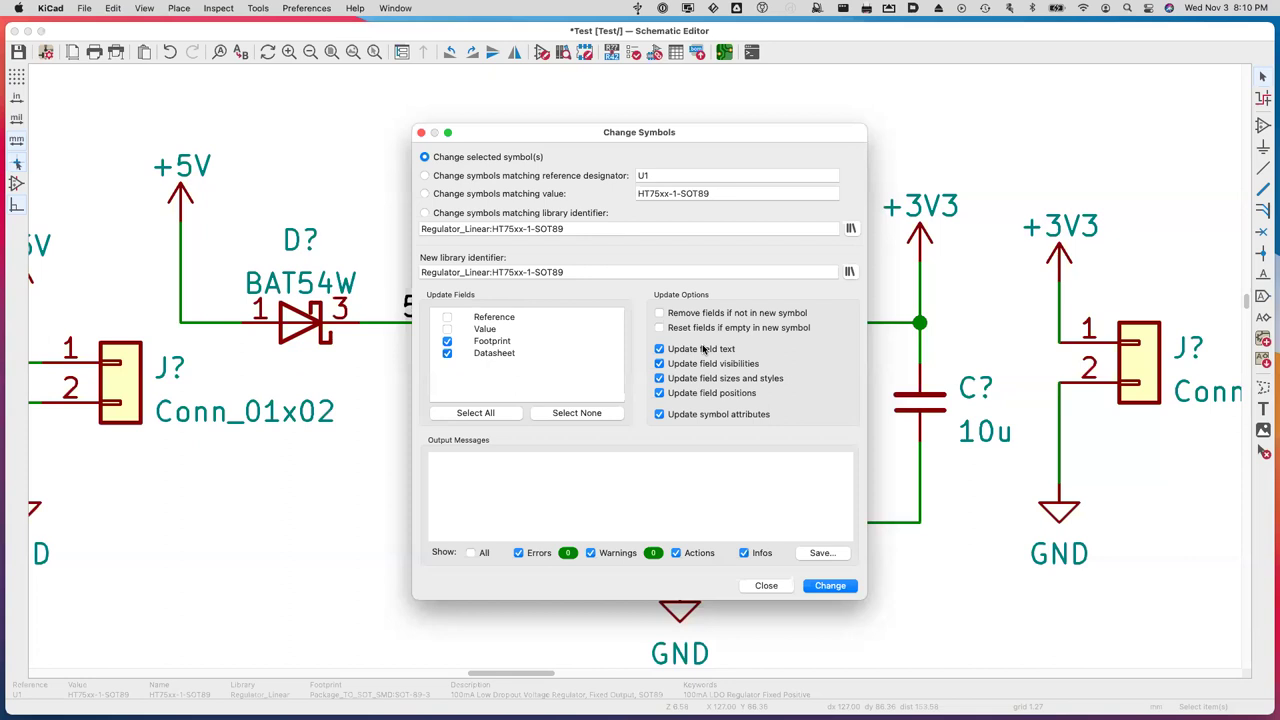
{"action": "left_click", "coordinate": [767, 587]}
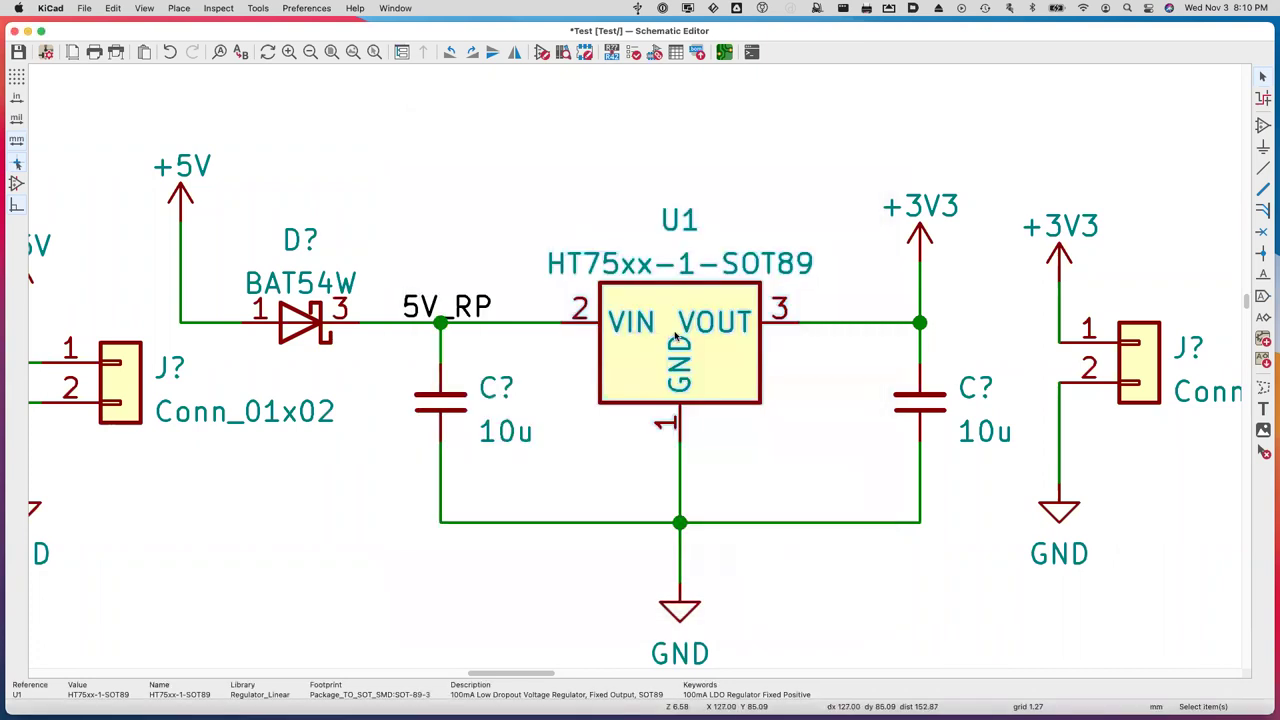
Open regulator U1's schematic copy in the Symbol Editor, look over its pins, and close the editor.
{"action": "double_click", "coordinate": [675, 338]}
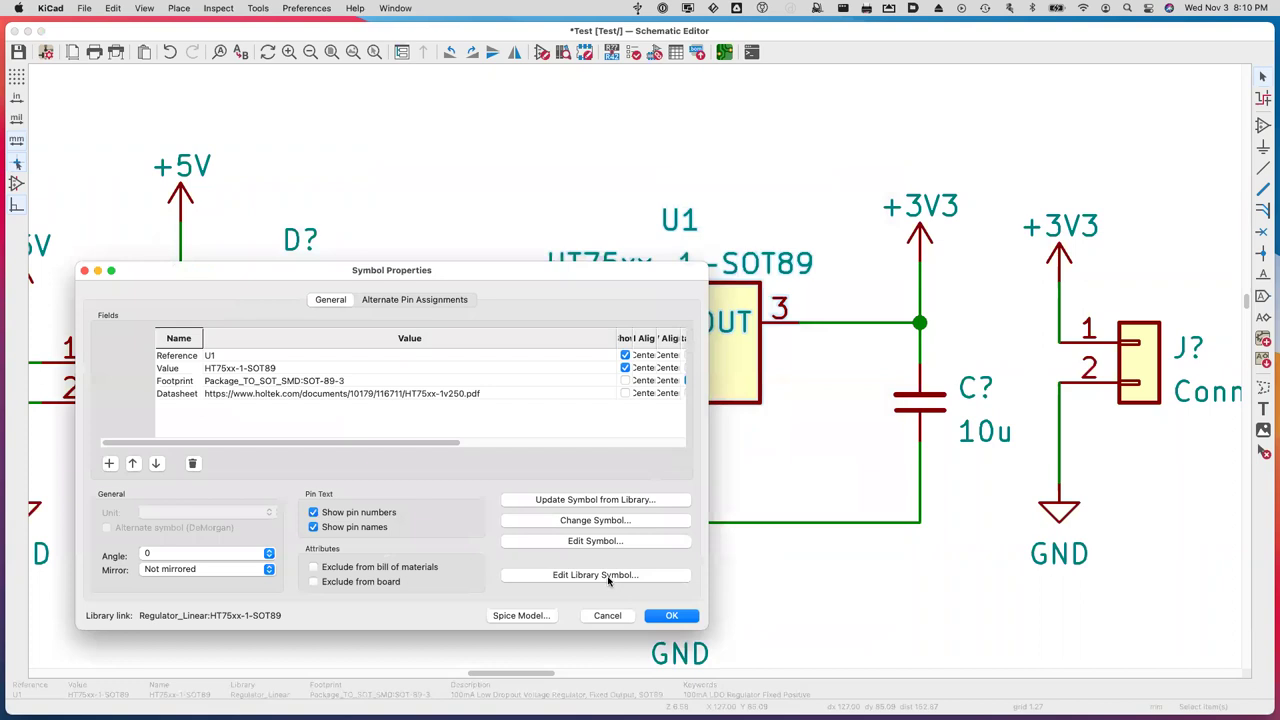
{"action": "left_click", "coordinate": [595, 540]}
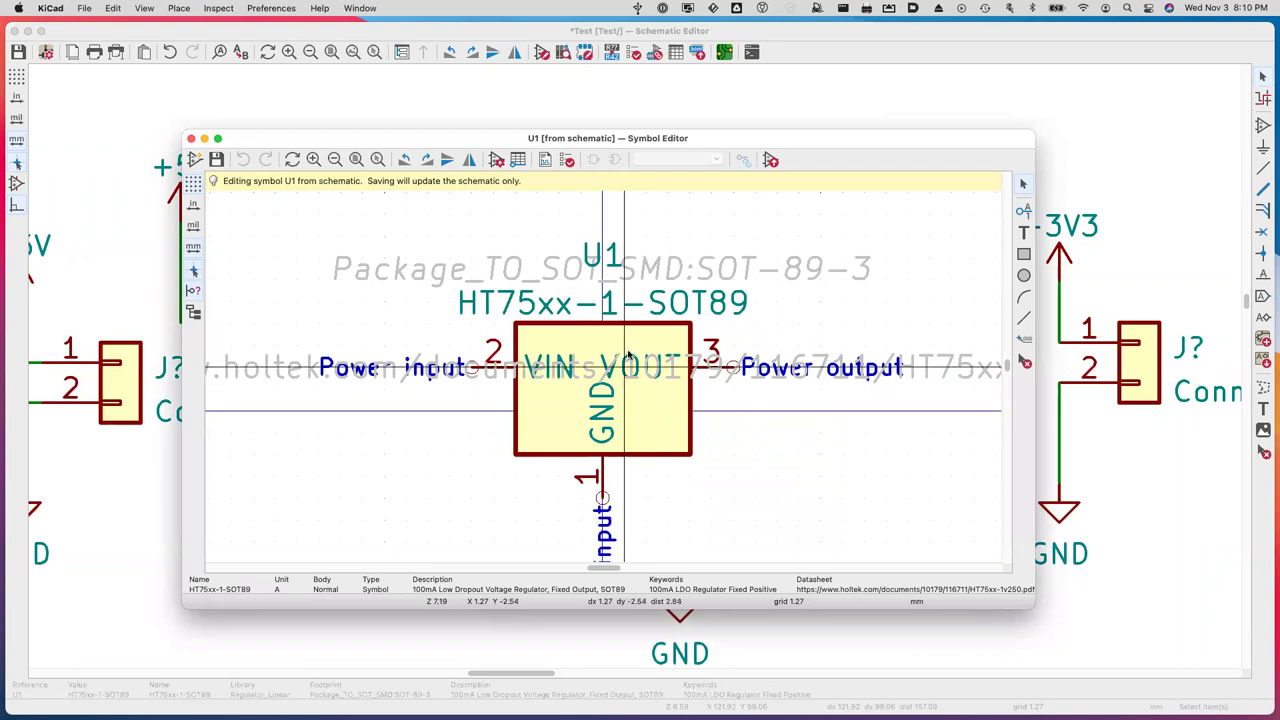
{"action": "scroll", "coordinate": [630, 345], "scroll_direction": "left", "scroll_amount": 1}
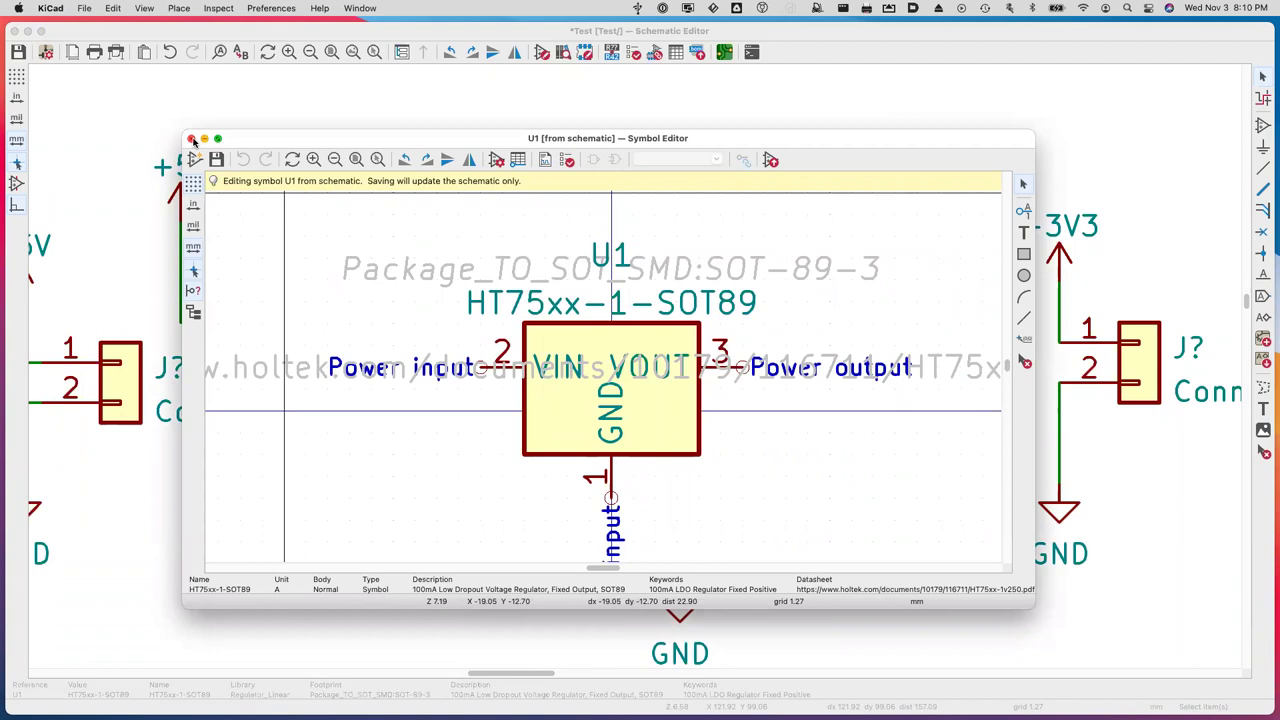
{"action": "left_click", "coordinate": [192, 139]}
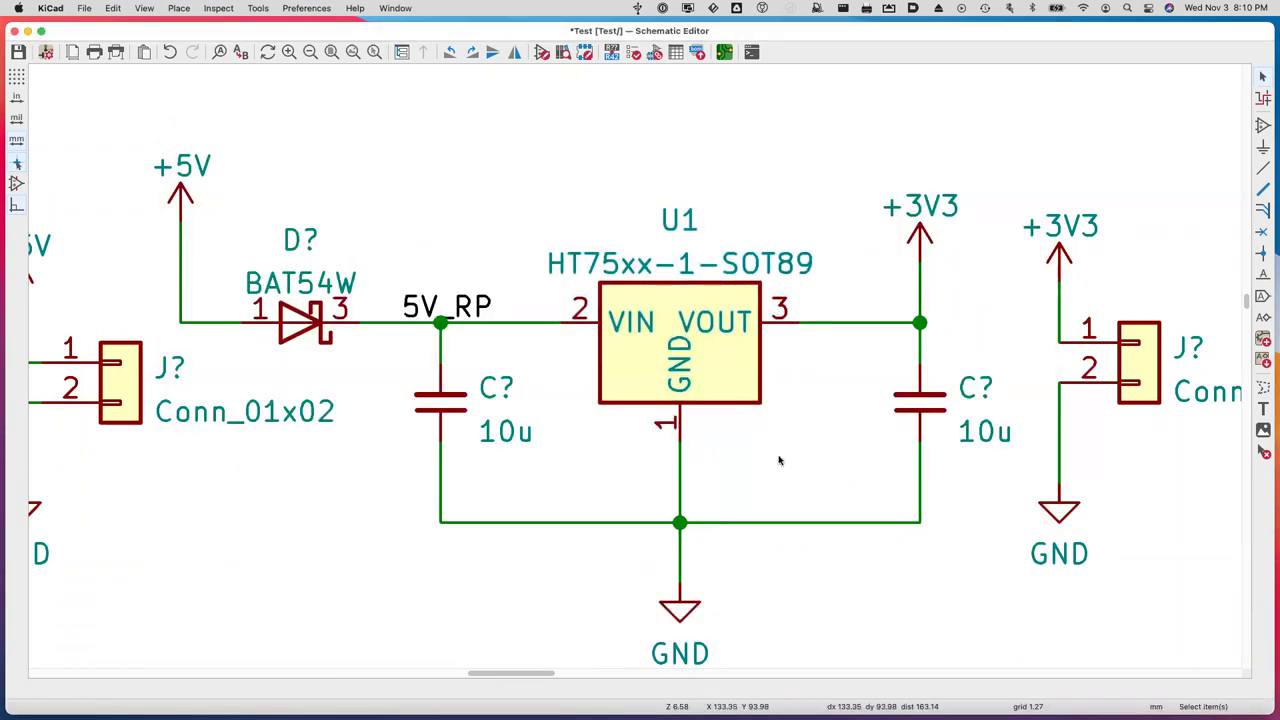
Clear the selection of regulator U1 and save the schematic.
{"action": "left_click", "coordinate": [678, 360]}
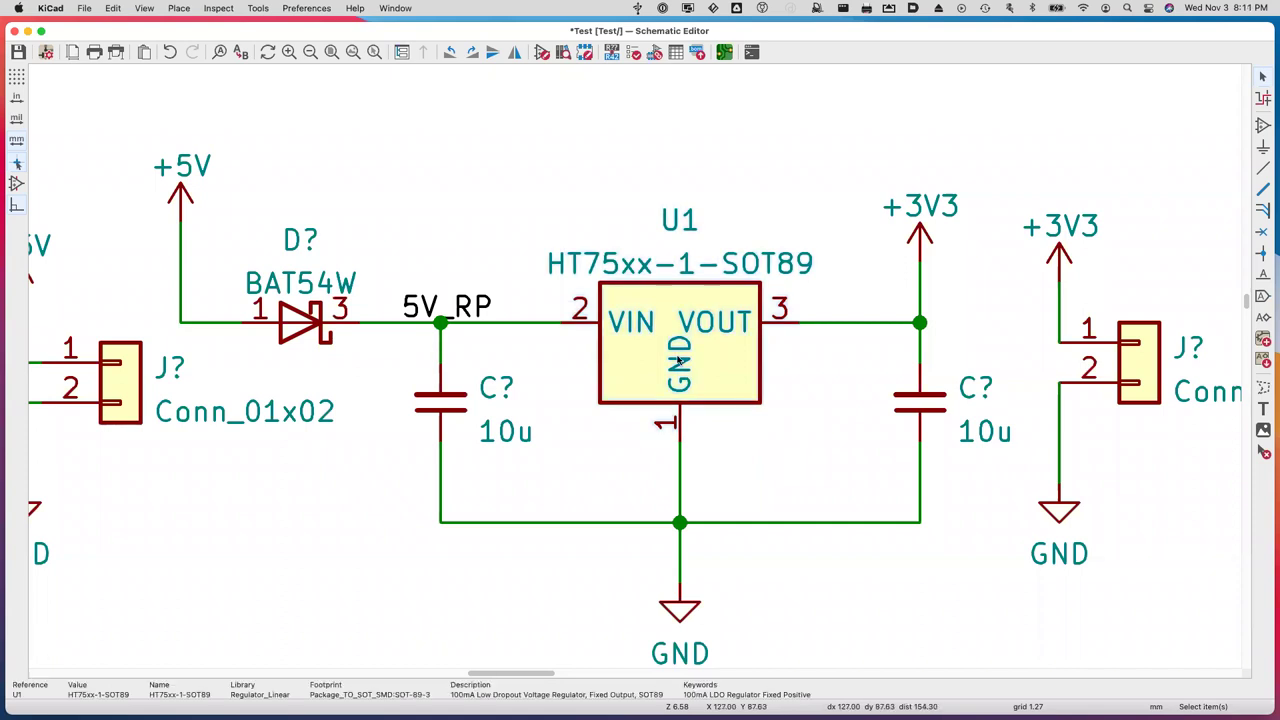
{"action": "left_click", "coordinate": [776, 482]}
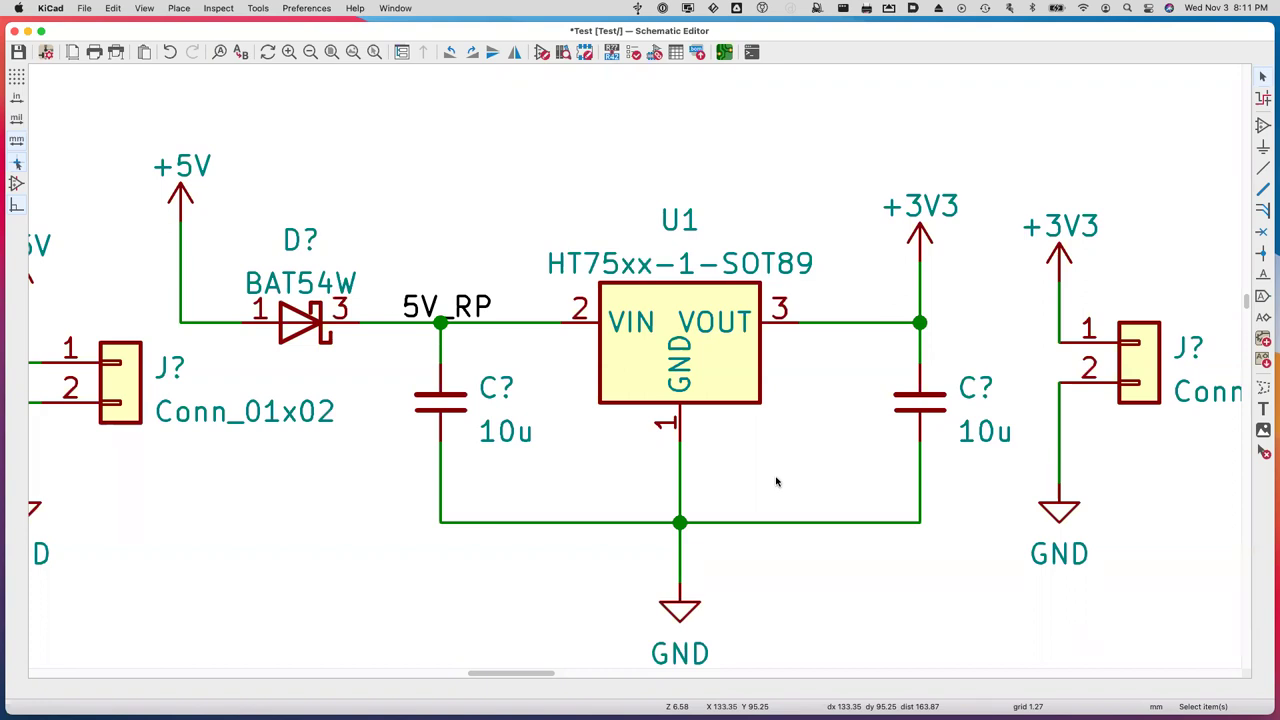
{"action": "key", "text": "super+s"}
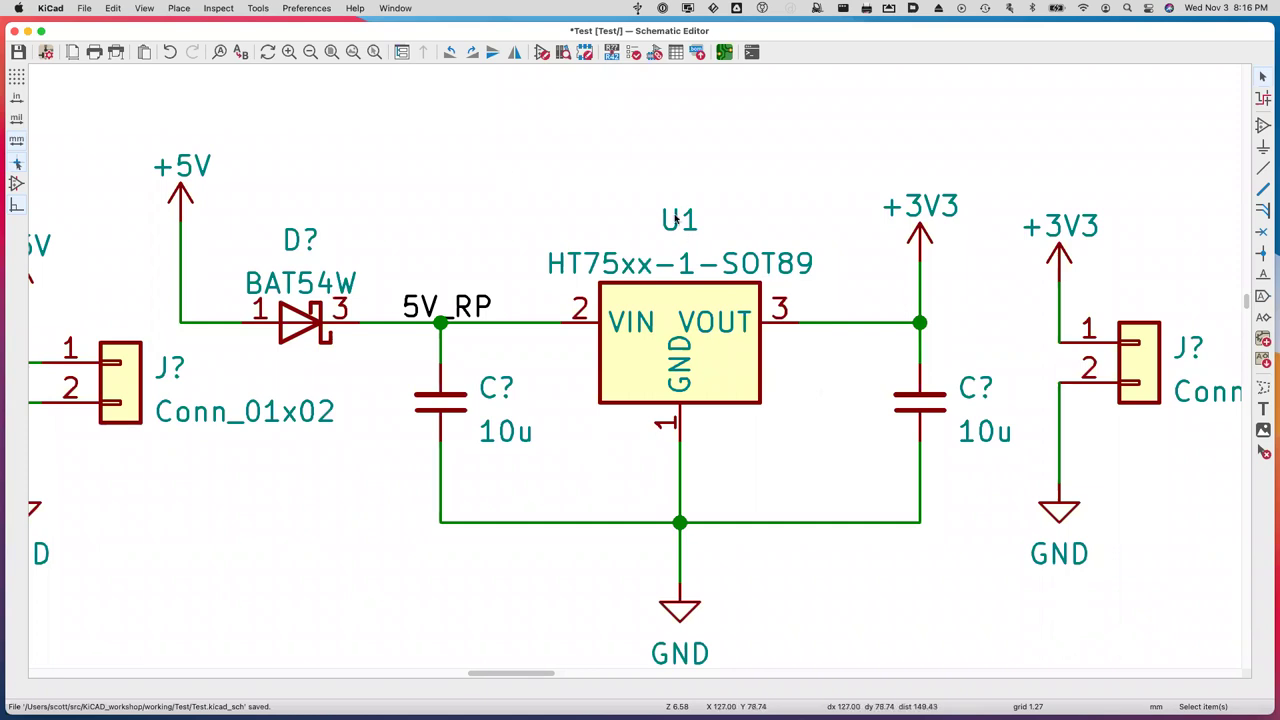
Annotate the entire schematic, sorting symbols by X position, keeping existing annotations and using the first free number after 0.
{"action": "scroll", "coordinate": [379, 214], "scroll_direction": "down", "scroll_amount": 2}
{"action": "scroll", "coordinate": [379, 214], "scroll_direction": "left", "scroll_amount": 2}
{"action": "scroll", "coordinate": [379, 214], "scroll_direction": "left", "scroll_amount": 4}
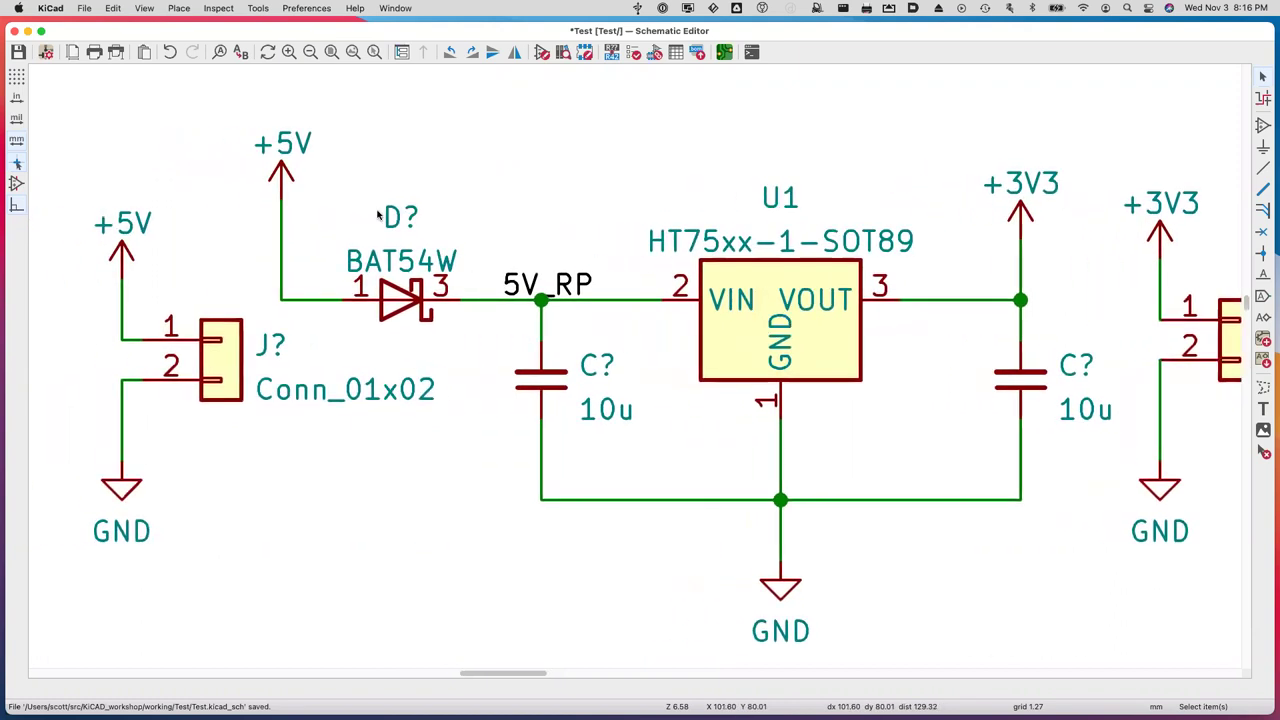
{"action": "scroll", "coordinate": [379, 214], "scroll_direction": "right", "scroll_amount": 10}
{"action": "scroll", "coordinate": [379, 214], "scroll_direction": "up", "scroll_amount": 2}
{"action": "scroll", "coordinate": [378, 214], "scroll_direction": "right", "scroll_amount": 1}
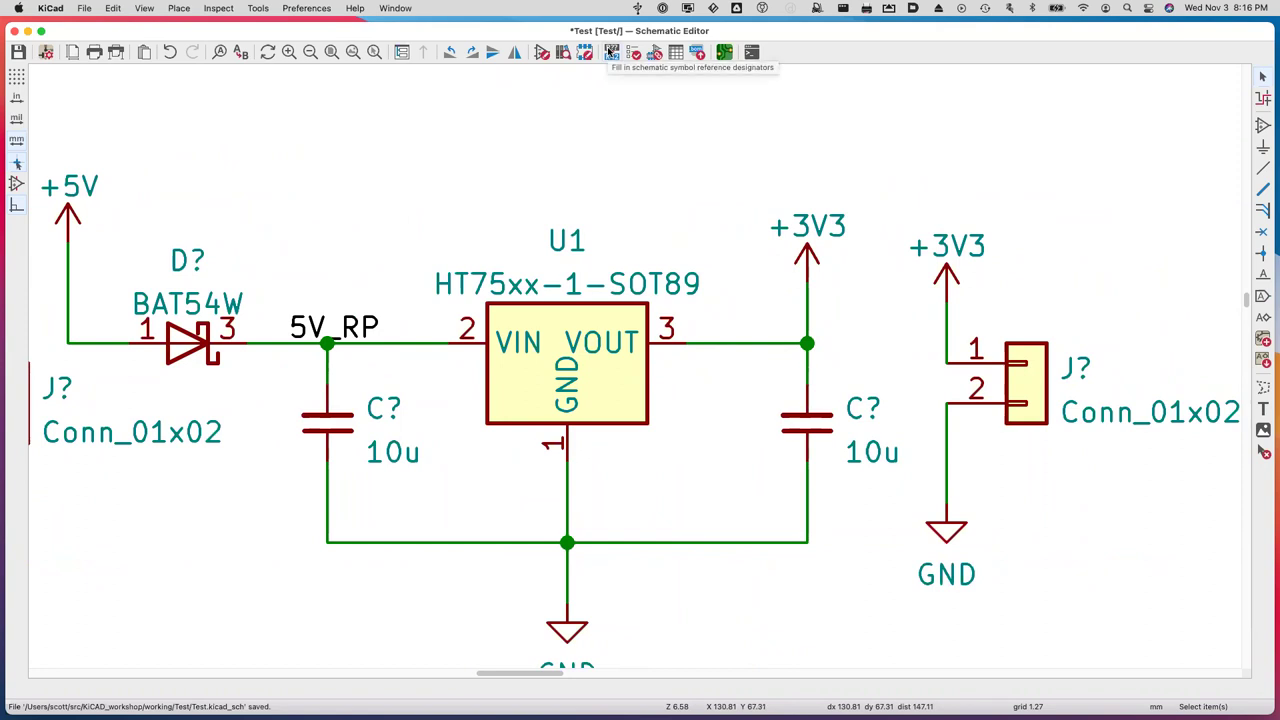
{"action": "left_click", "coordinate": [611, 52]}
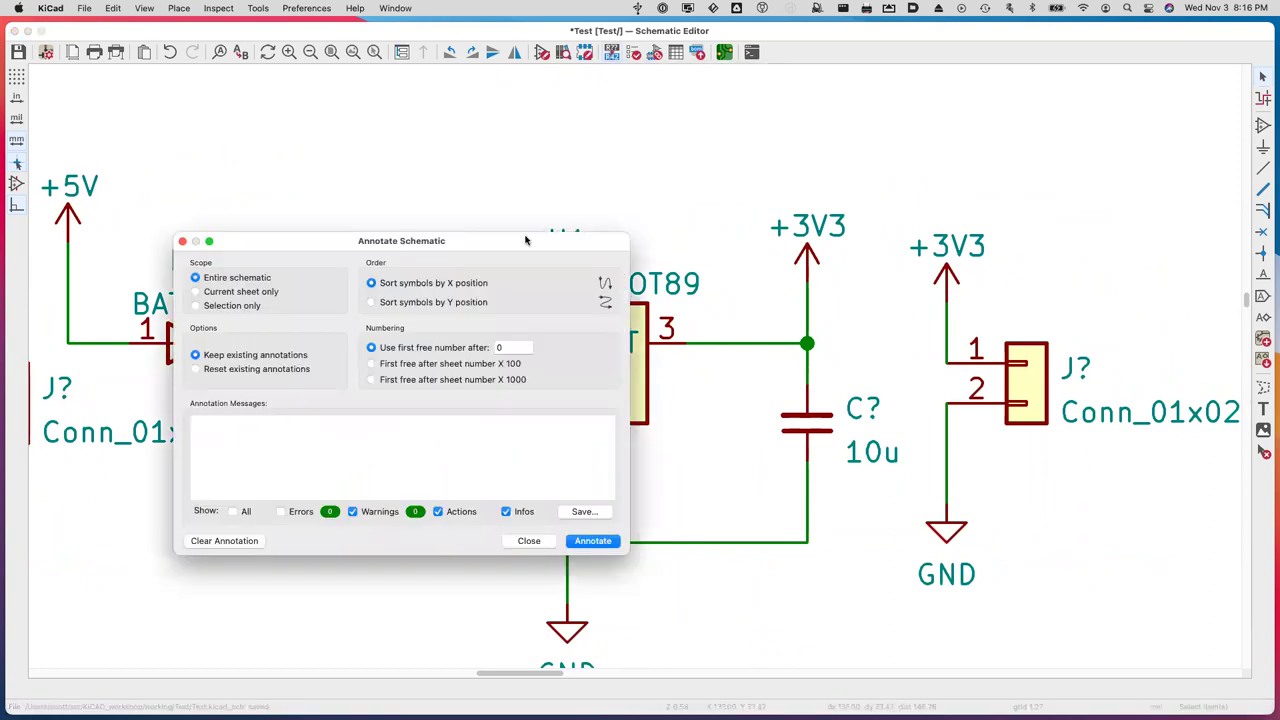
{"action": "mouse_move", "coordinate": [512, 245]}
{"action": "left_mouse_down"}
{"action": "mouse_move", "coordinate": [537, 151]}
{"action": "mouse_move", "coordinate": [566, 137]}
{"action": "left_mouse_up"}
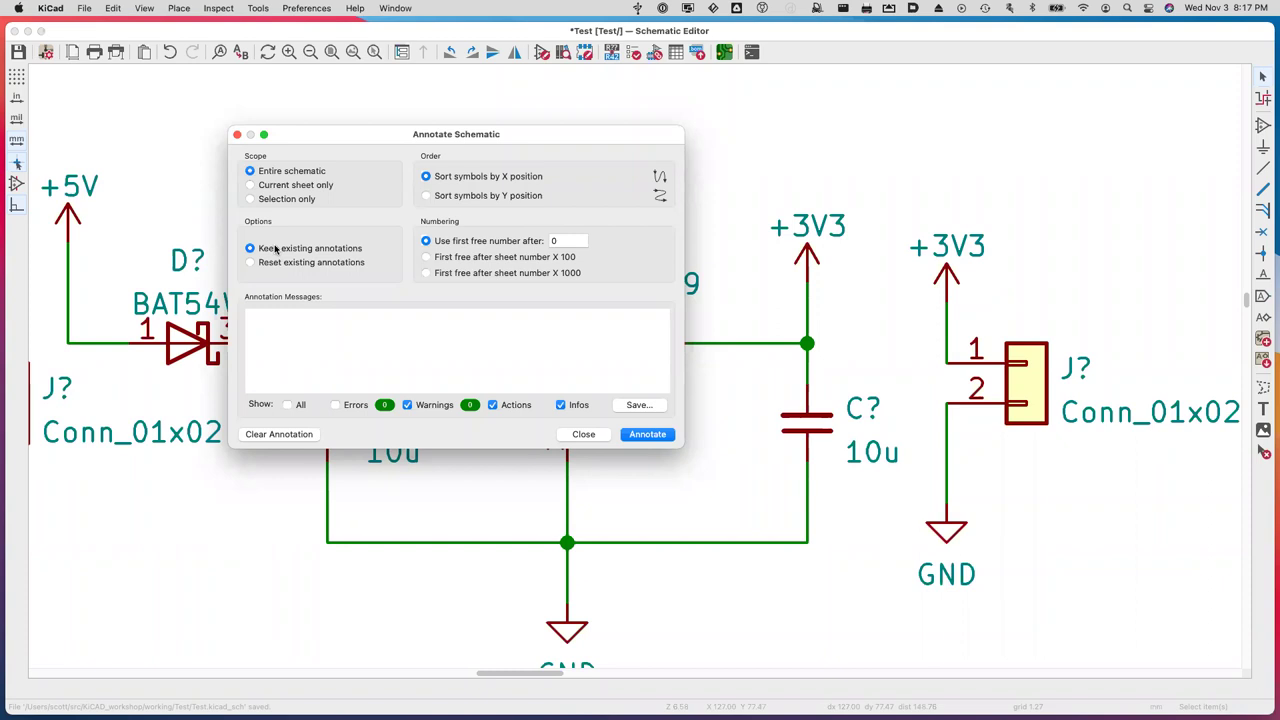
{"action": "left_click_drag", "start_coordinate": [500, 137], "coordinate": [524, 326]}
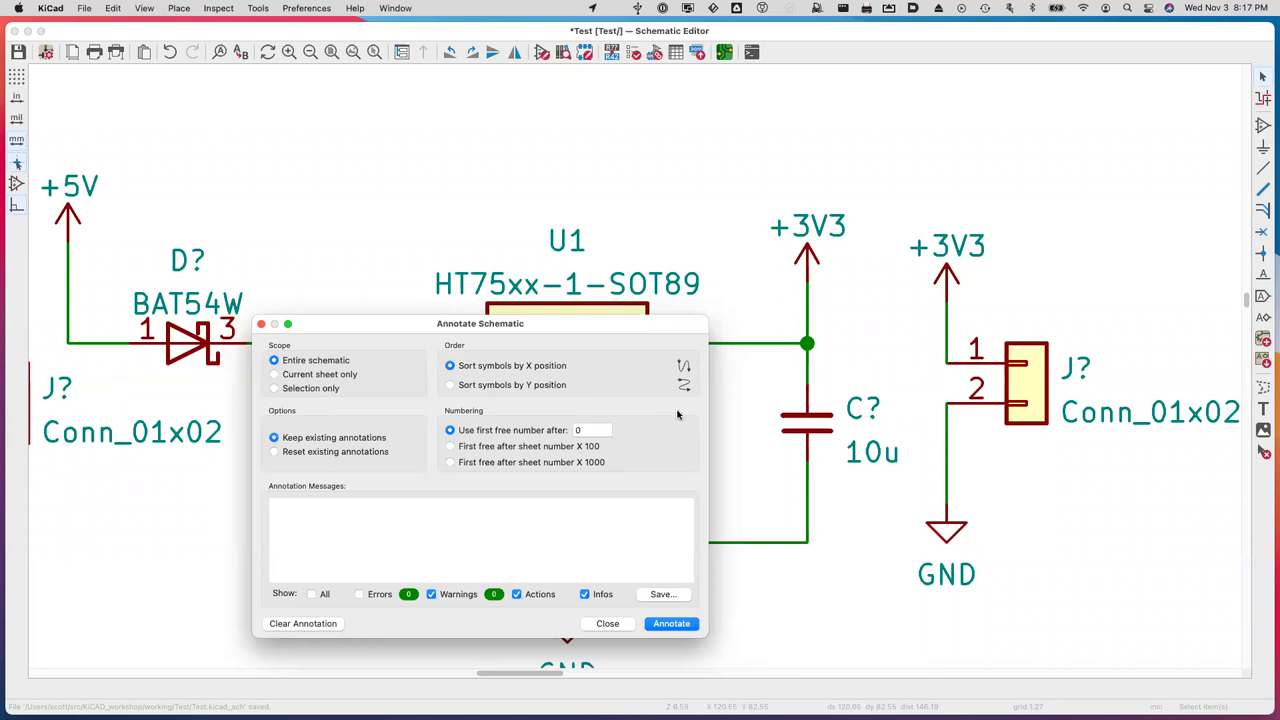
{"action": "left_click", "coordinate": [677, 626]}
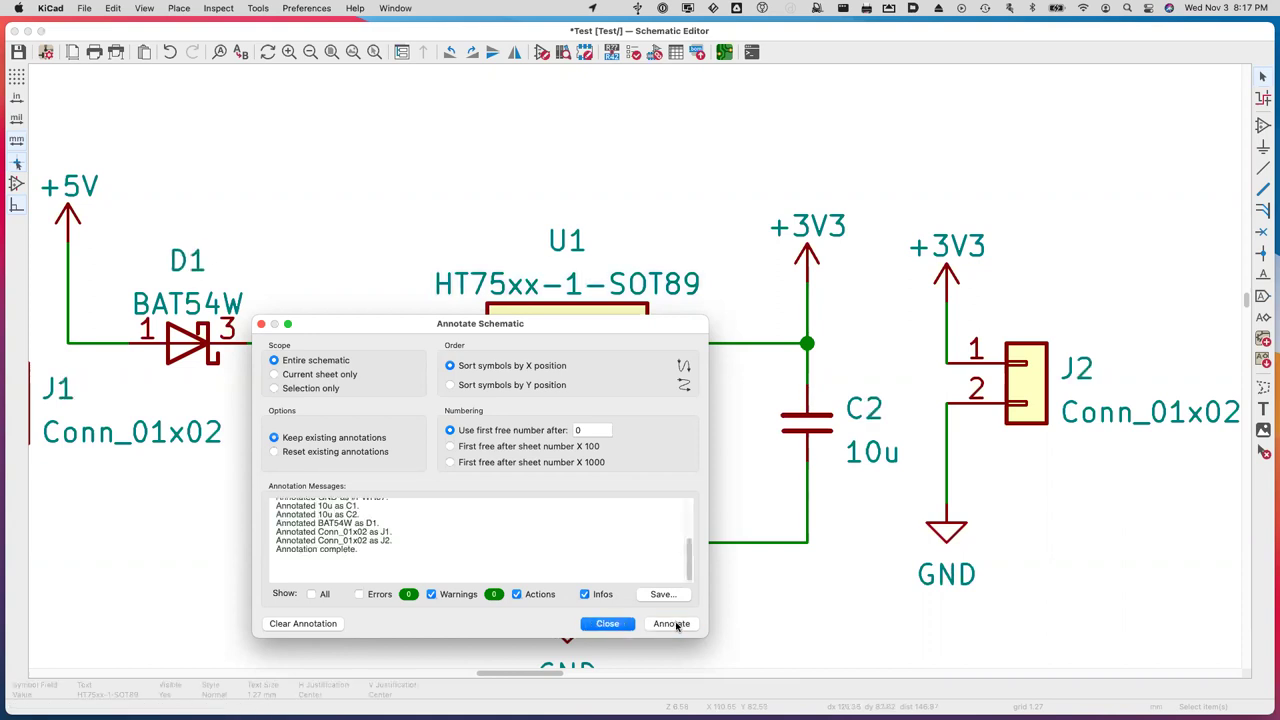
Review the annotation messages and close the annotation dialog.
{"action": "scroll", "coordinate": [372, 518], "scroll_direction": "up", "scroll_amount": 3}
{"action": "scroll", "coordinate": [372, 518], "scroll_direction": "down", "scroll_amount": 3}
{"action": "scroll", "coordinate": [370, 519], "scroll_direction": "up", "scroll_amount": 2}
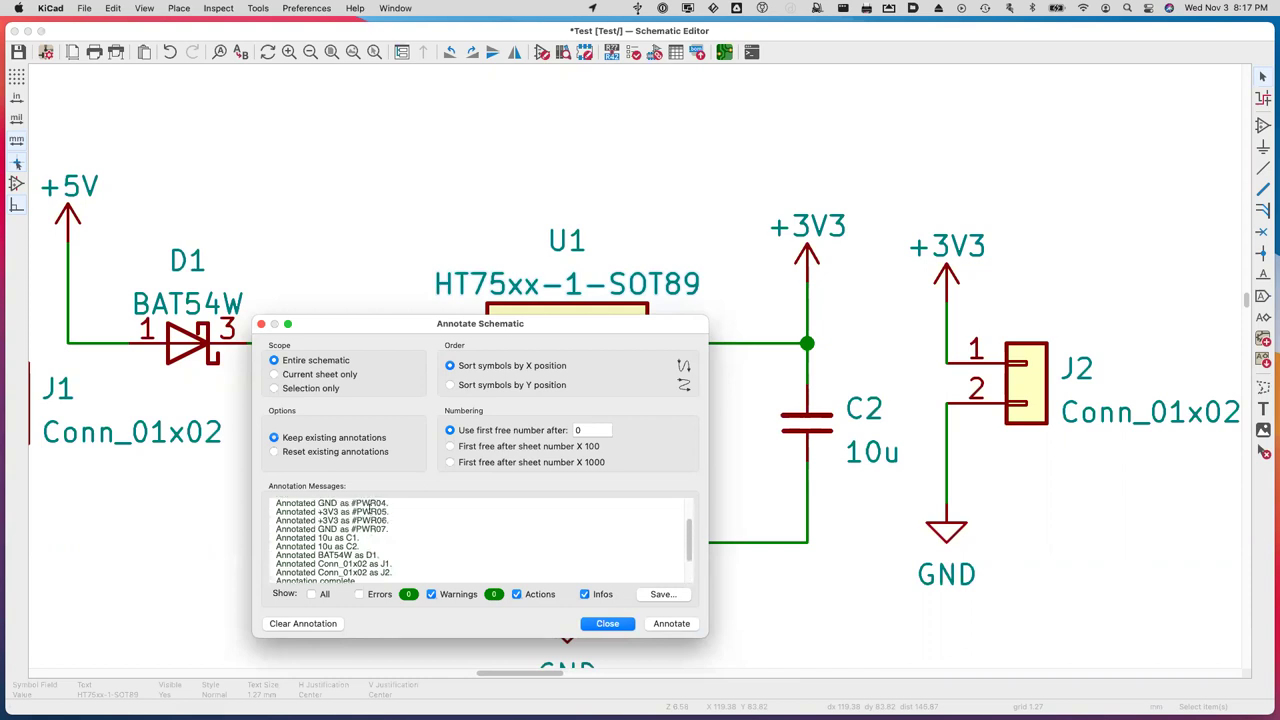
{"action": "left_click", "coordinate": [612, 626]}
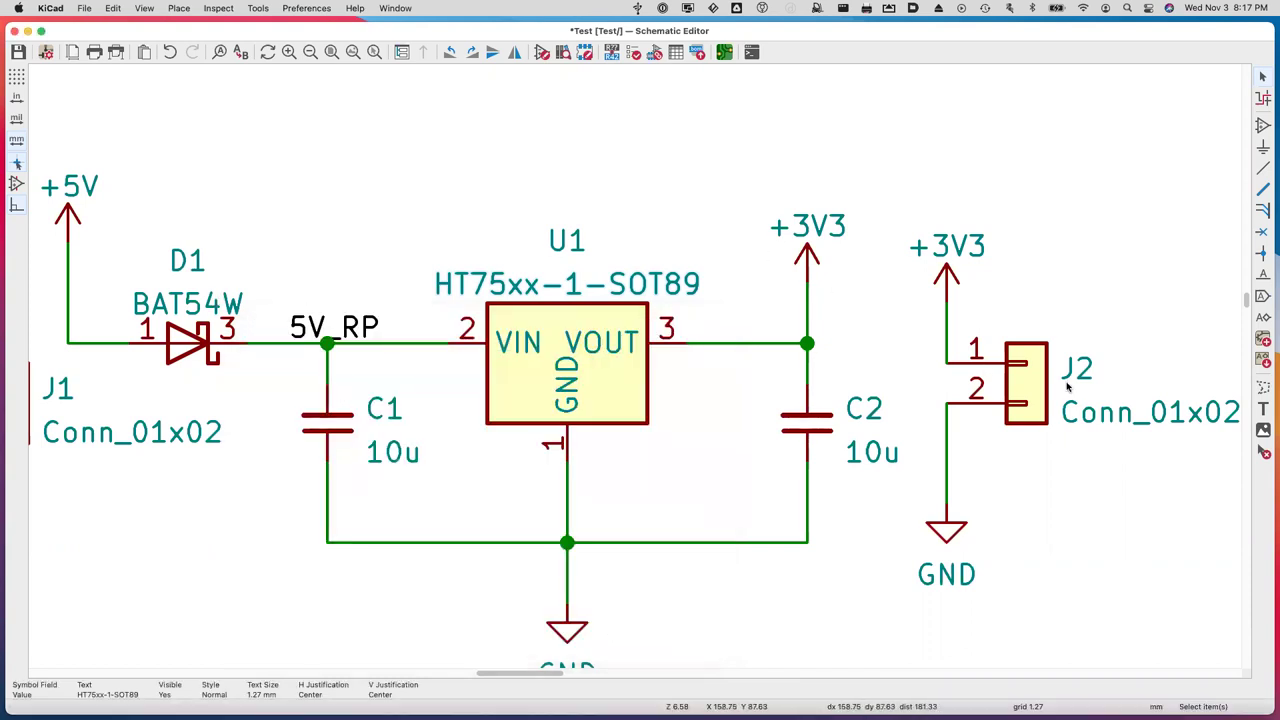
Run the Electrical Rules Checker on the annotated schematic with errors and warnings shown.
{"action": "scroll", "coordinate": [617, 420], "scroll_direction": "left", "scroll_amount": 3}
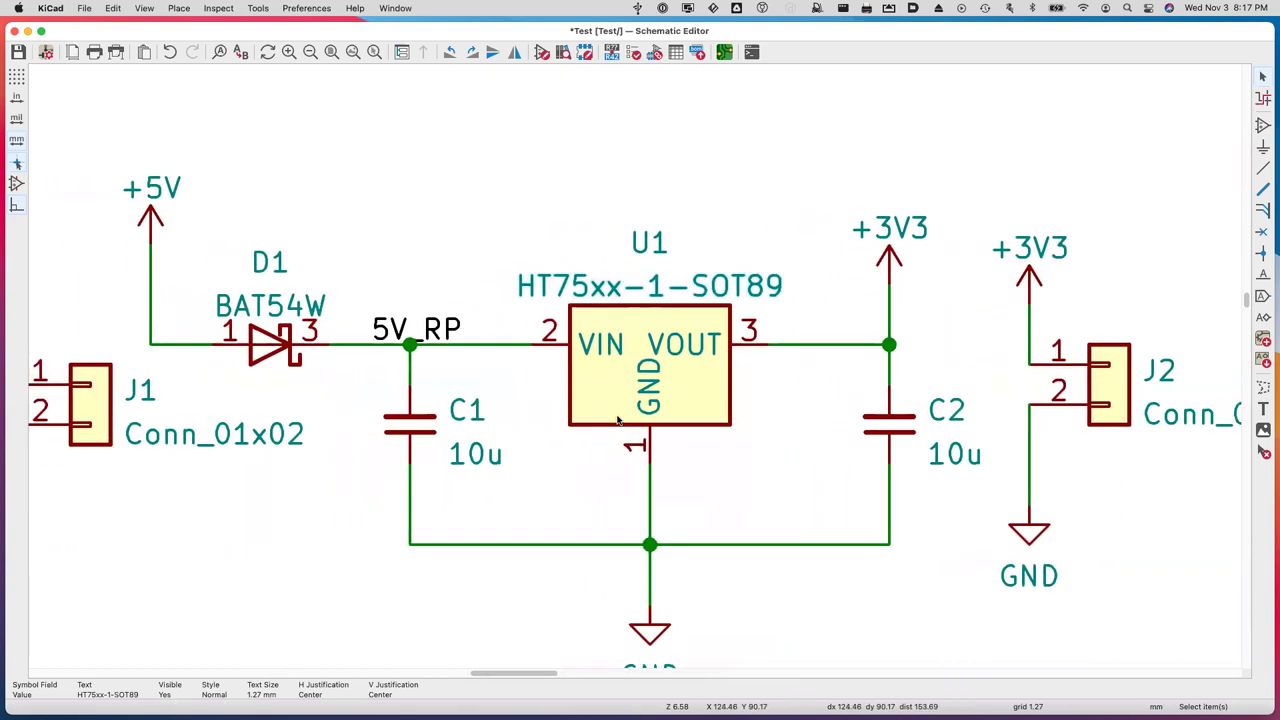
{"action": "scroll", "coordinate": [617, 420], "scroll_direction": "left", "scroll_amount": 3}
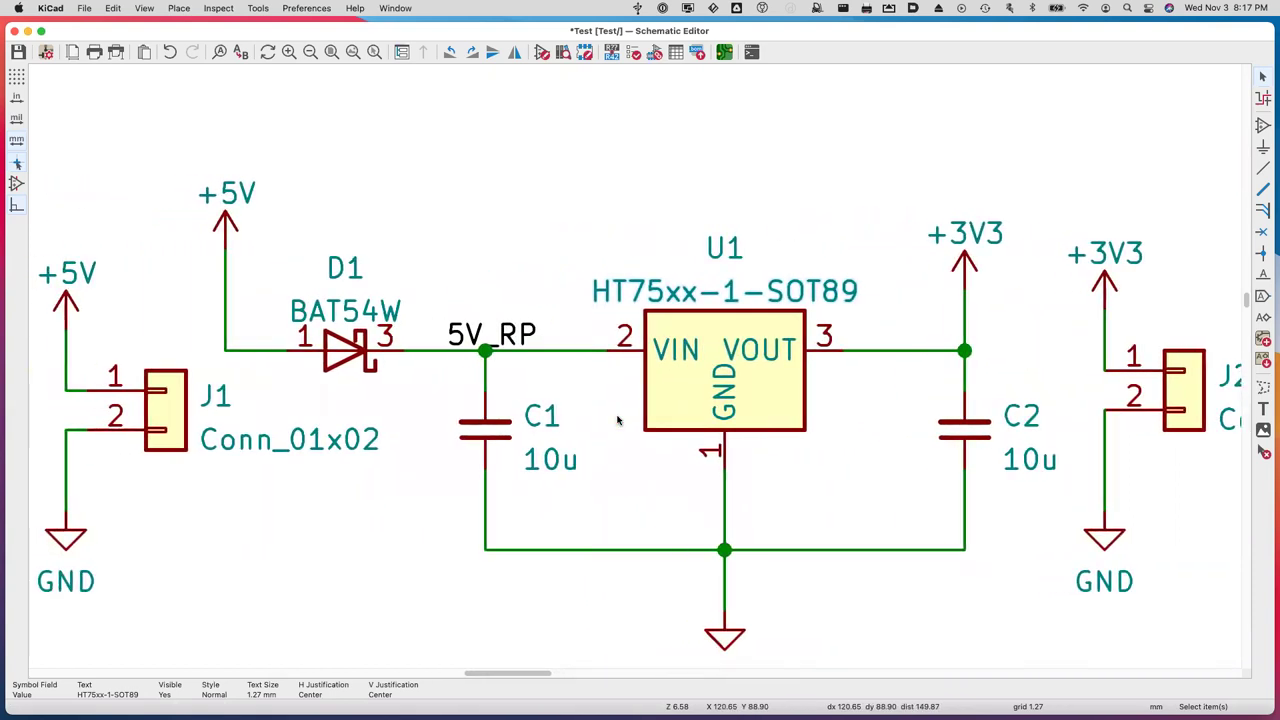
{"action": "scroll", "coordinate": [617, 420], "scroll_direction": "right", "scroll_amount": 1}
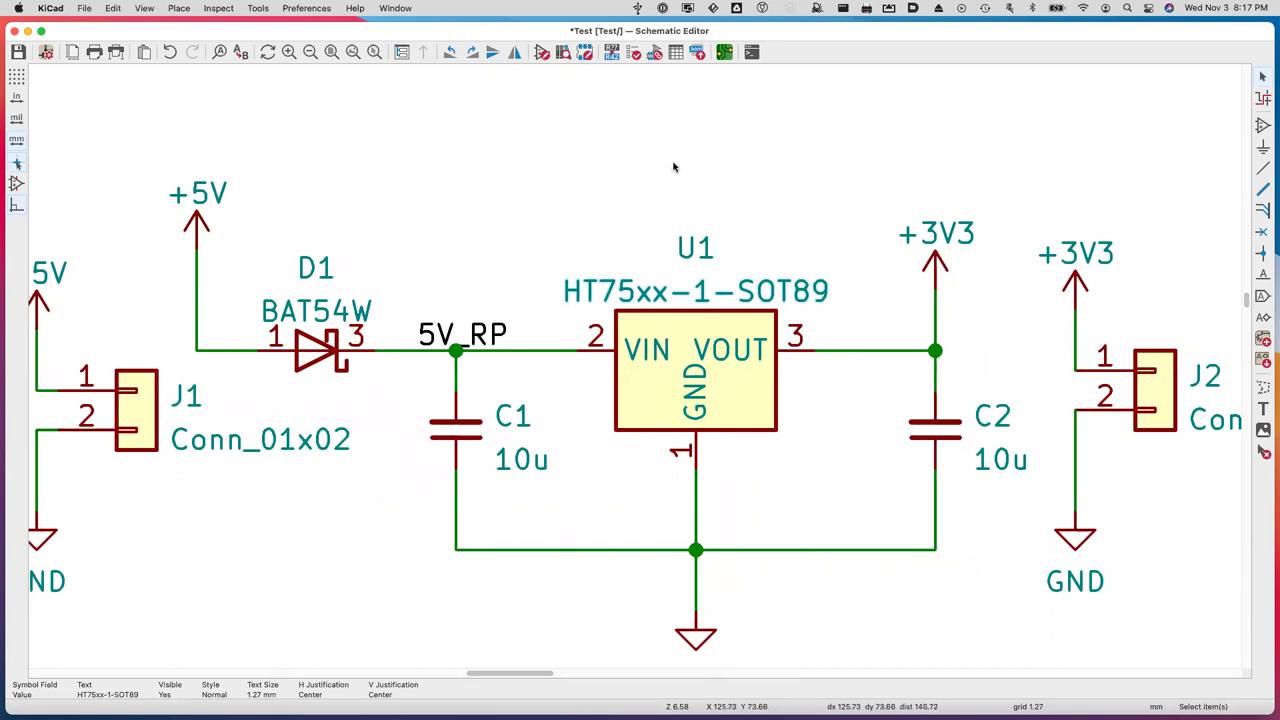
{"action": "left_click", "coordinate": [634, 54]}
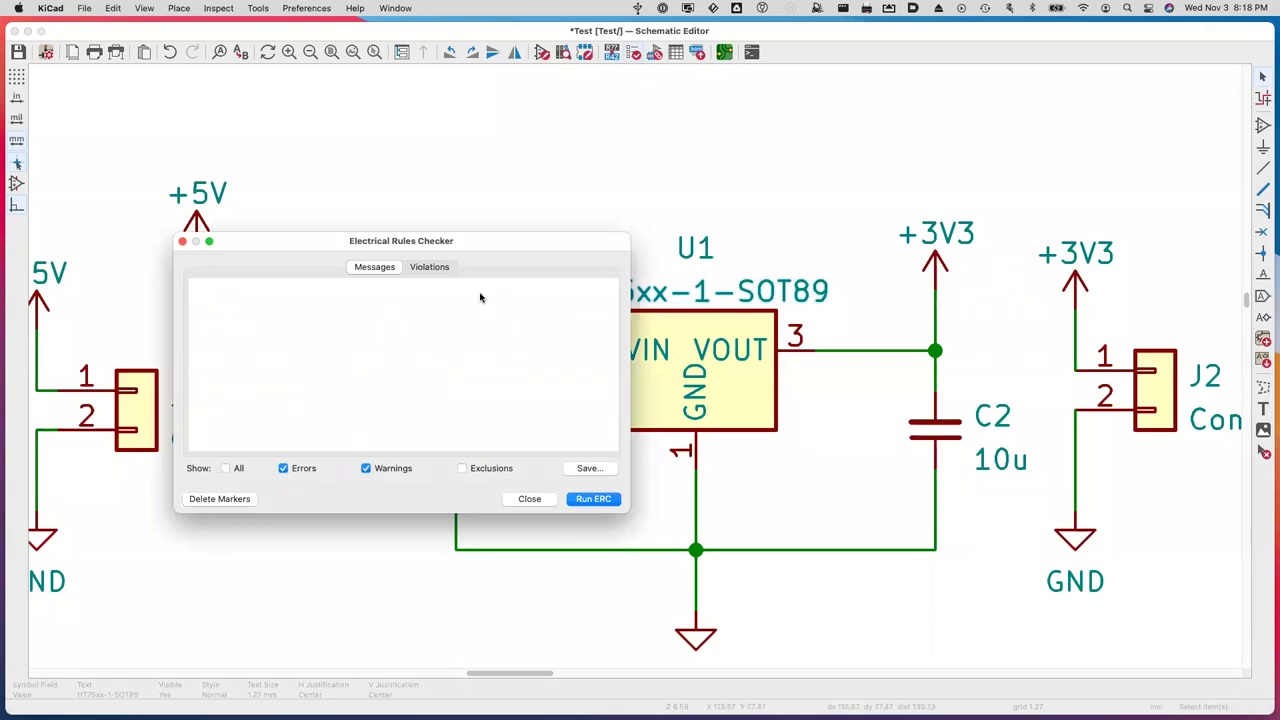
{"action": "left_click_drag", "start_coordinate": [470, 264], "coordinate": [508, 122]}
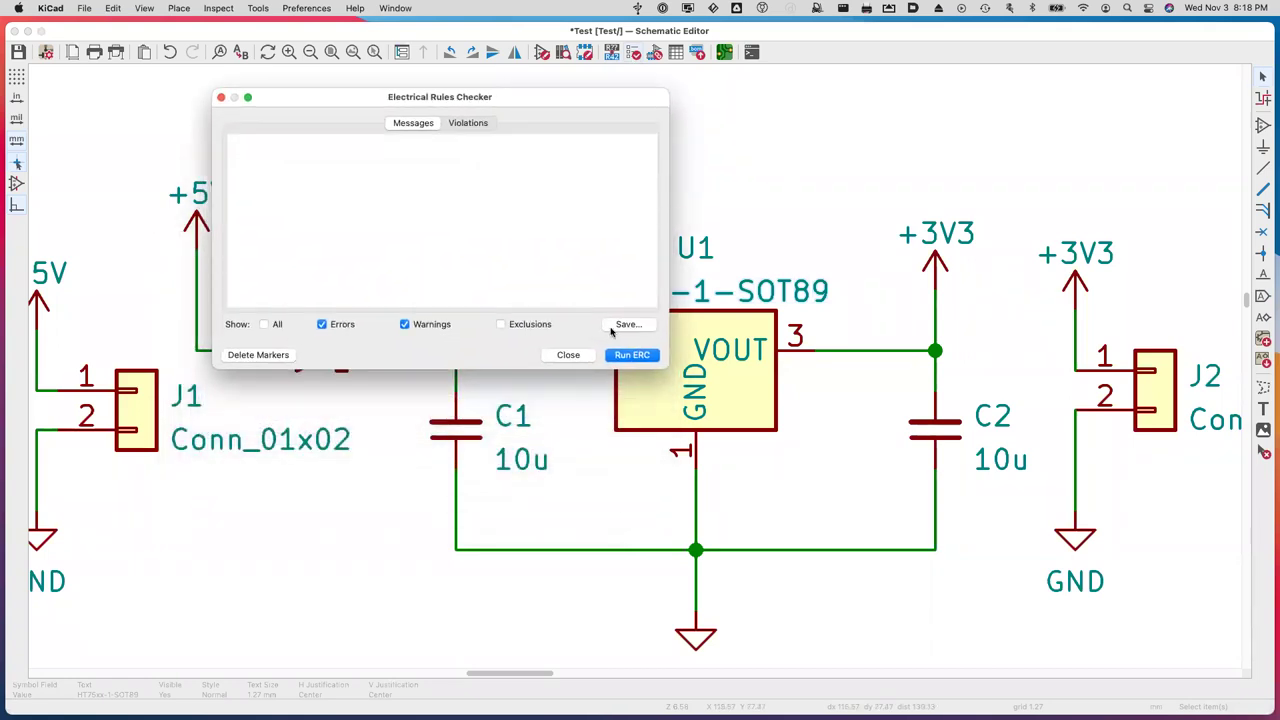
{"action": "left_click", "coordinate": [629, 354]}
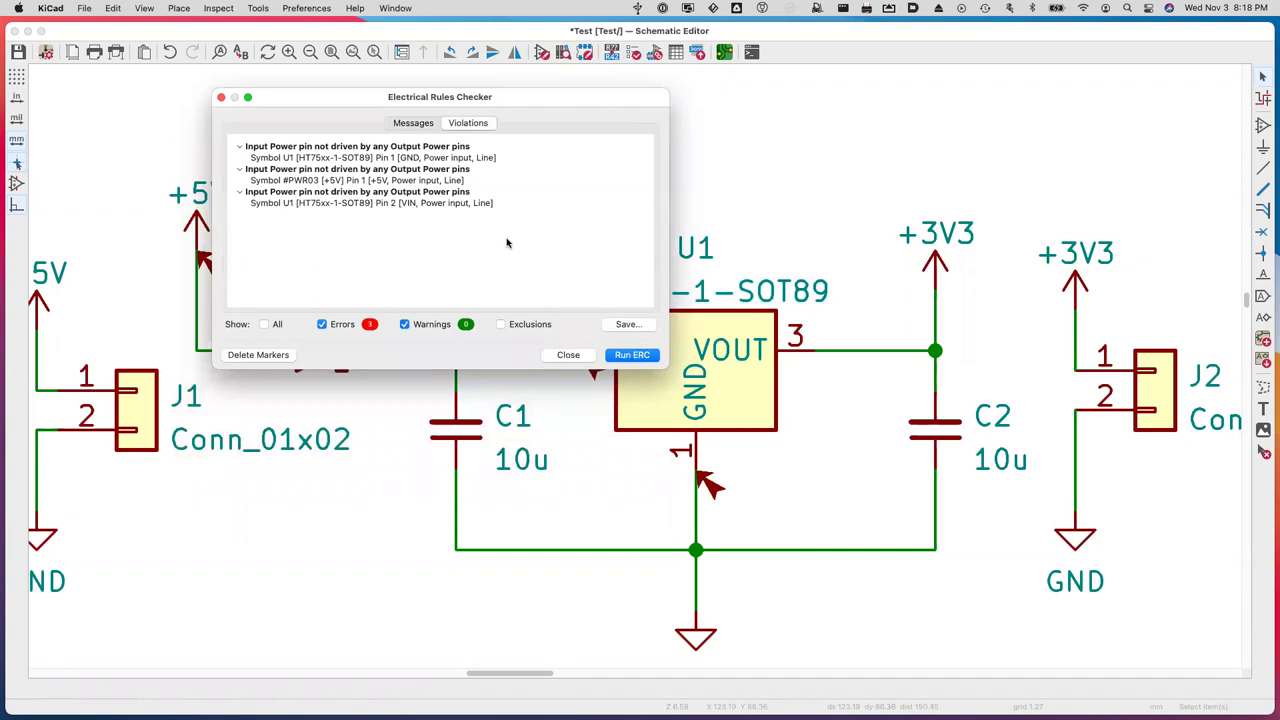
Locate the violation for U1's GND pin, examine its exclude and severity options without applying any, and close the rules checker.
{"action": "left_click", "coordinate": [381, 159]}
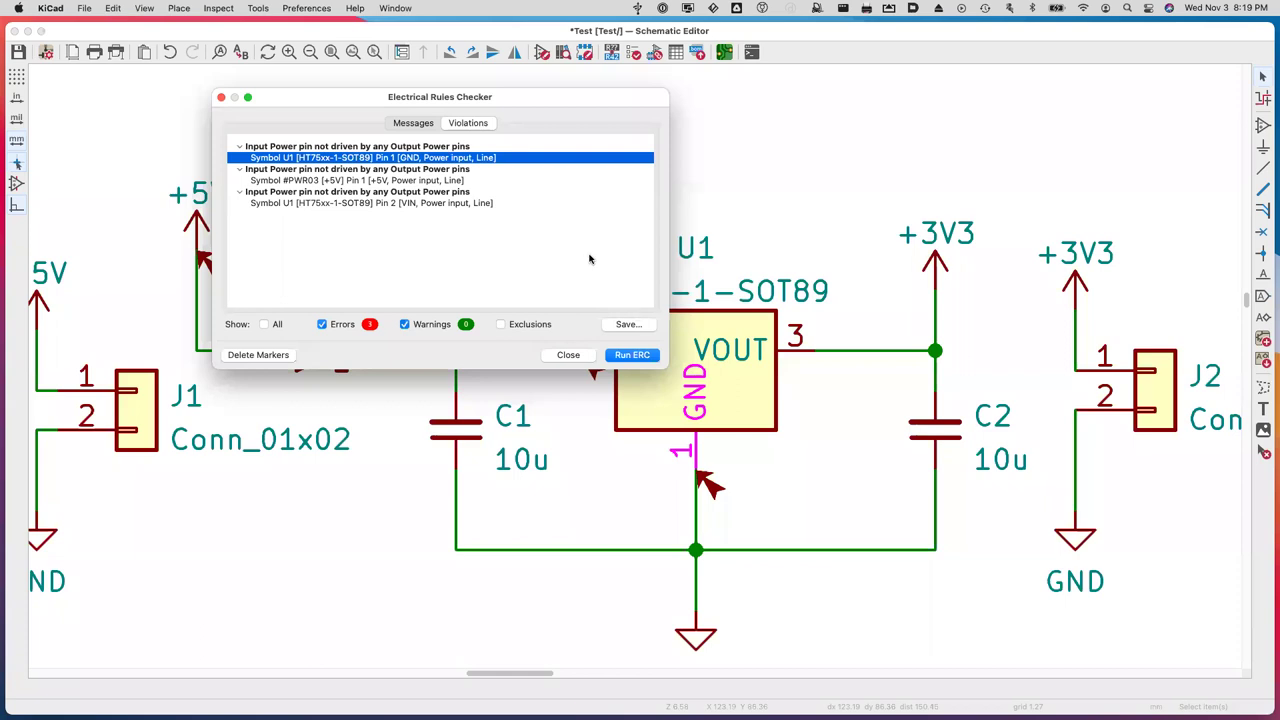
{"action": "right_click", "coordinate": [503, 159]}
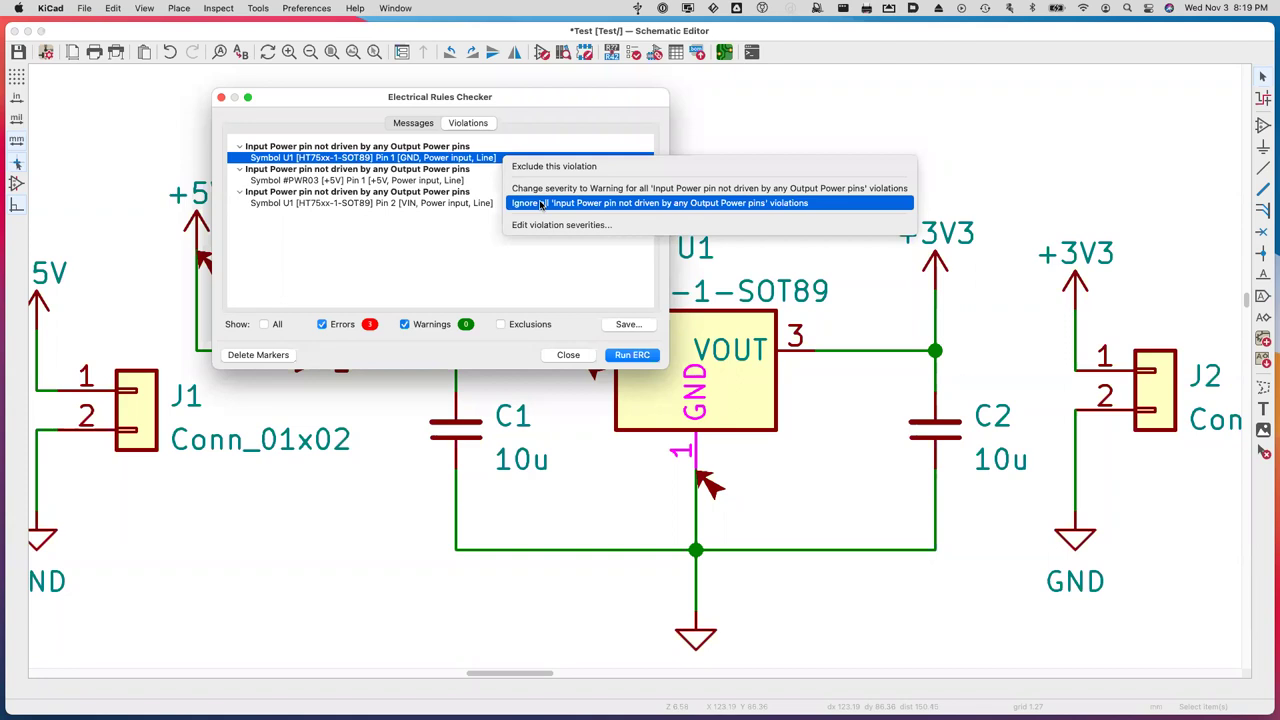
{"action": "left_click", "coordinate": [411, 257]}
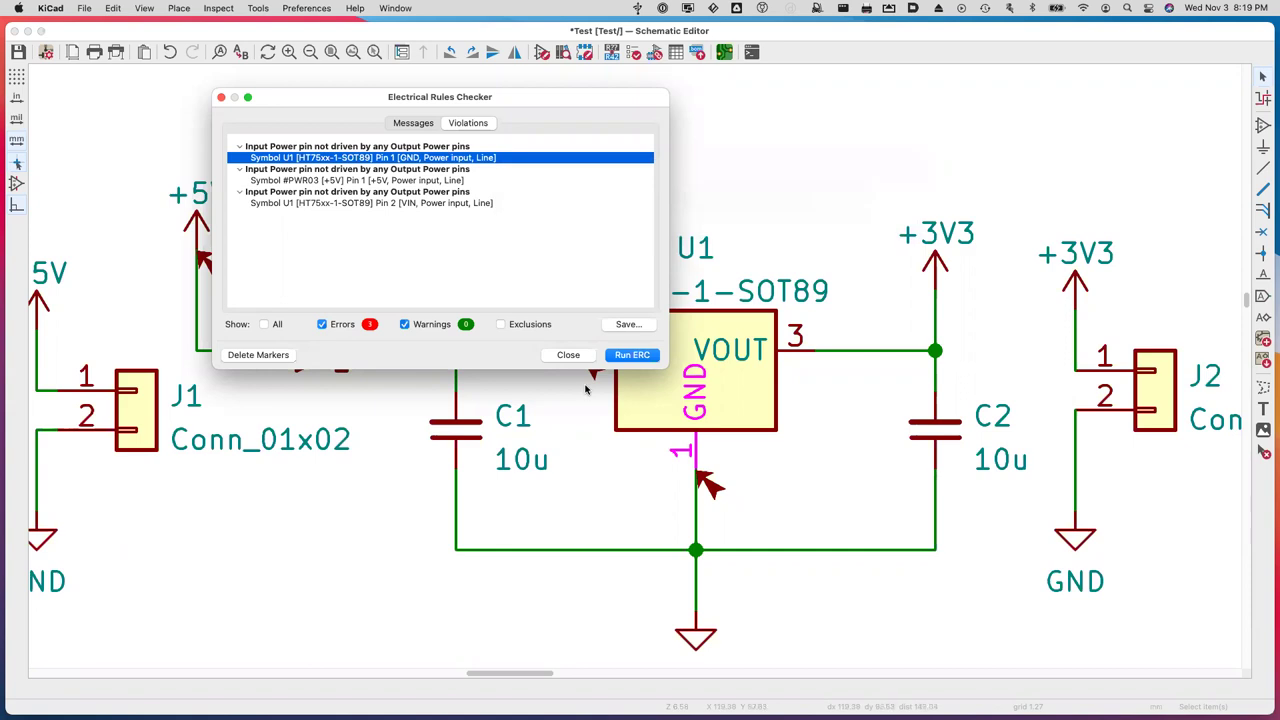
{"action": "left_click", "coordinate": [567, 355]}
Open U1's symbol from the schematic in the Symbol Editor, examine its pins' electrical types, and close it without changes.
{"action": "scroll", "coordinate": [396, 288], "scroll_direction": "left", "scroll_amount": 3}
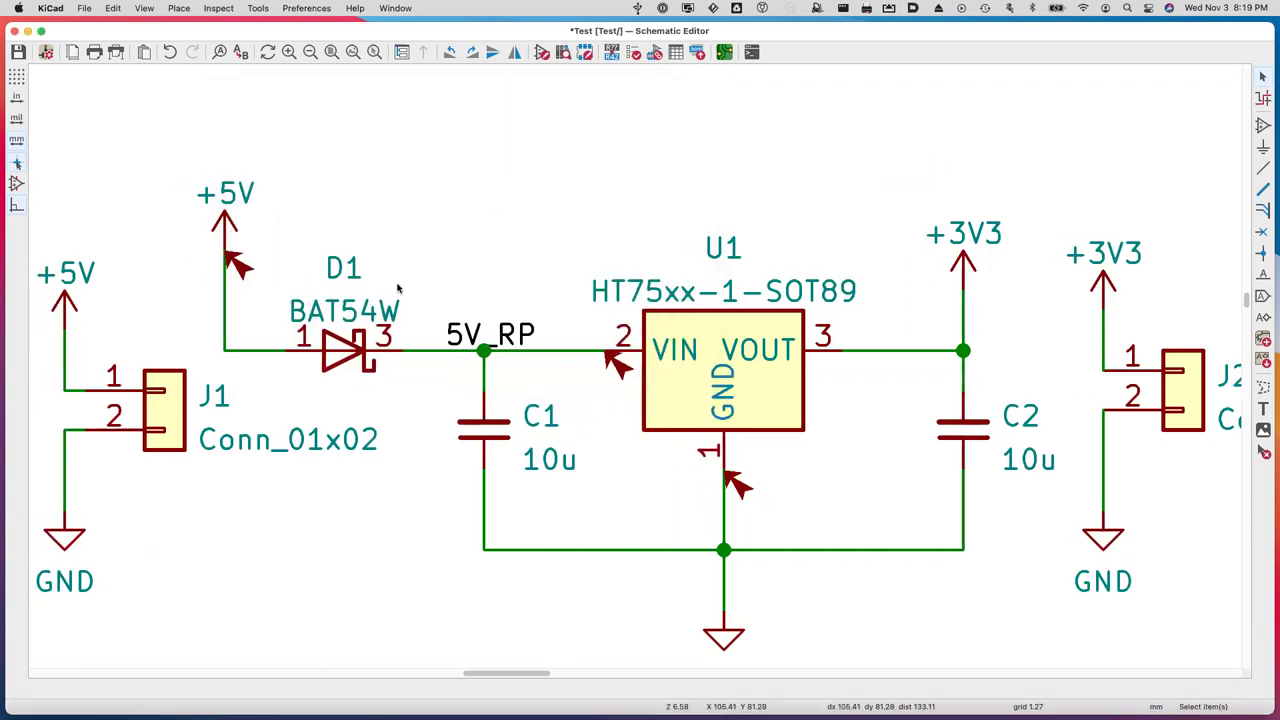
{"action": "scroll", "coordinate": [396, 288], "scroll_direction": "right", "scroll_amount": 2}
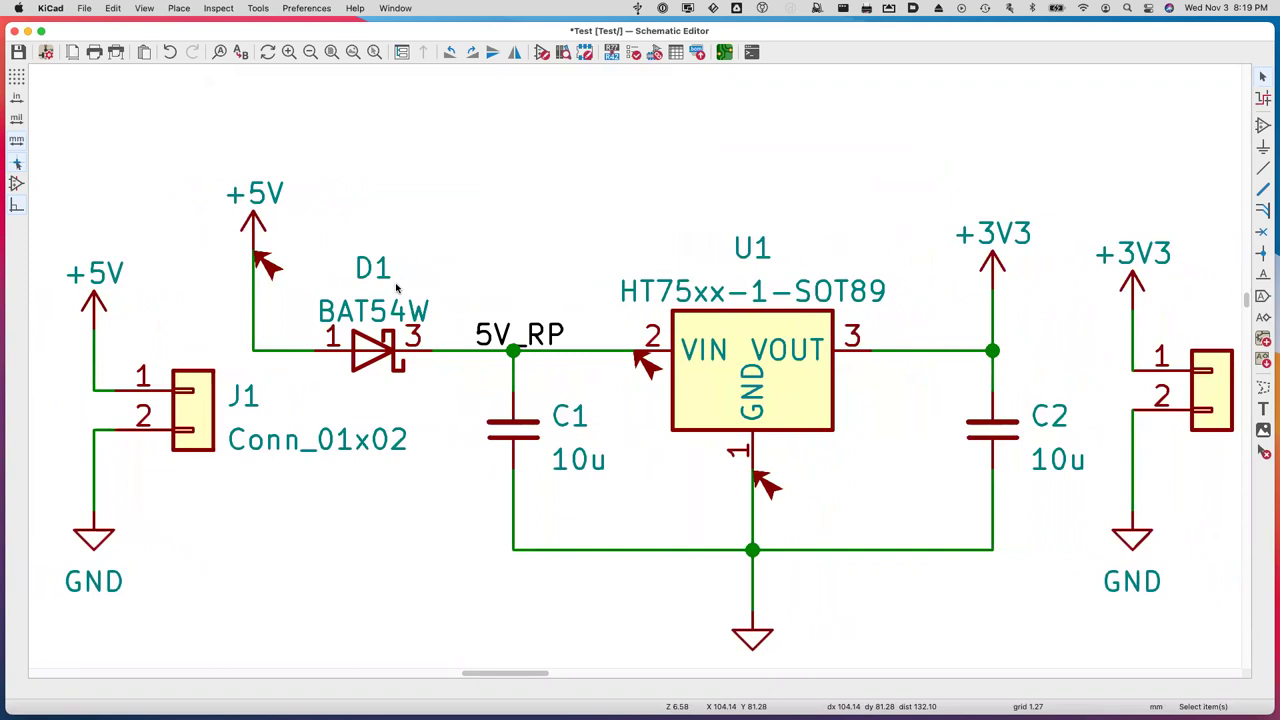
{"action": "left_click", "coordinate": [772, 402]}
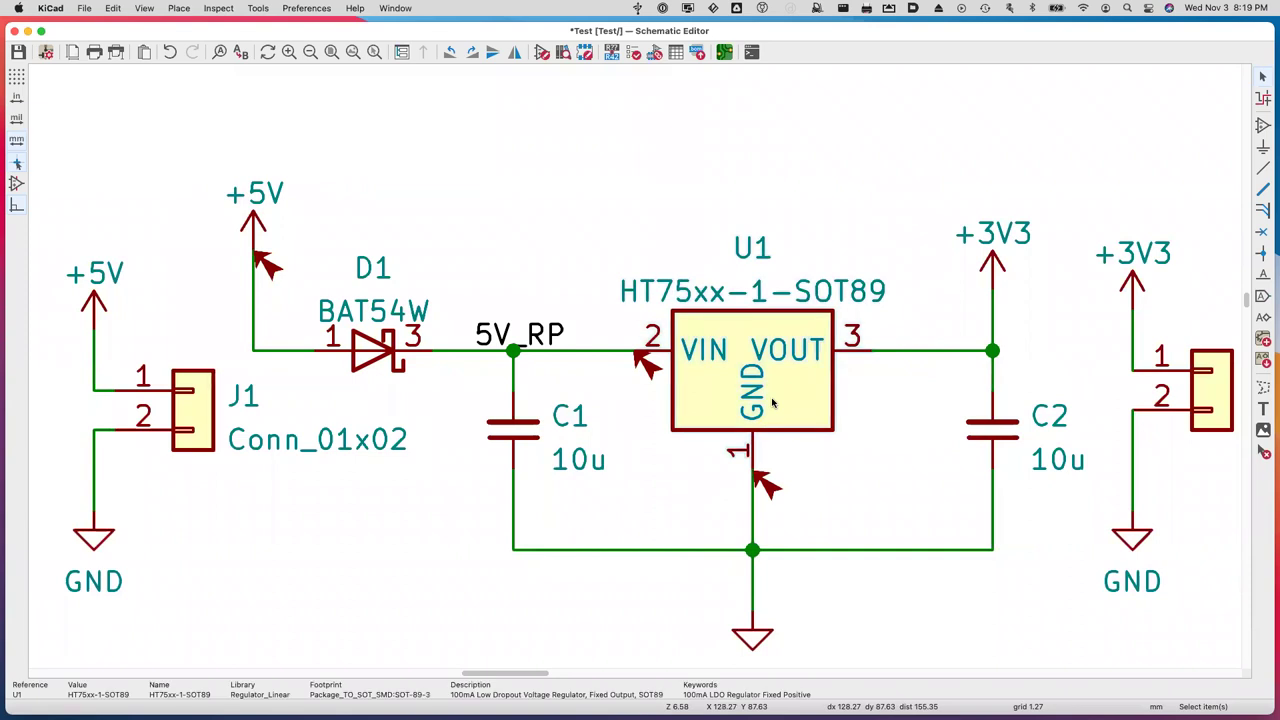
{"action": "double_click", "coordinate": [772, 402]}
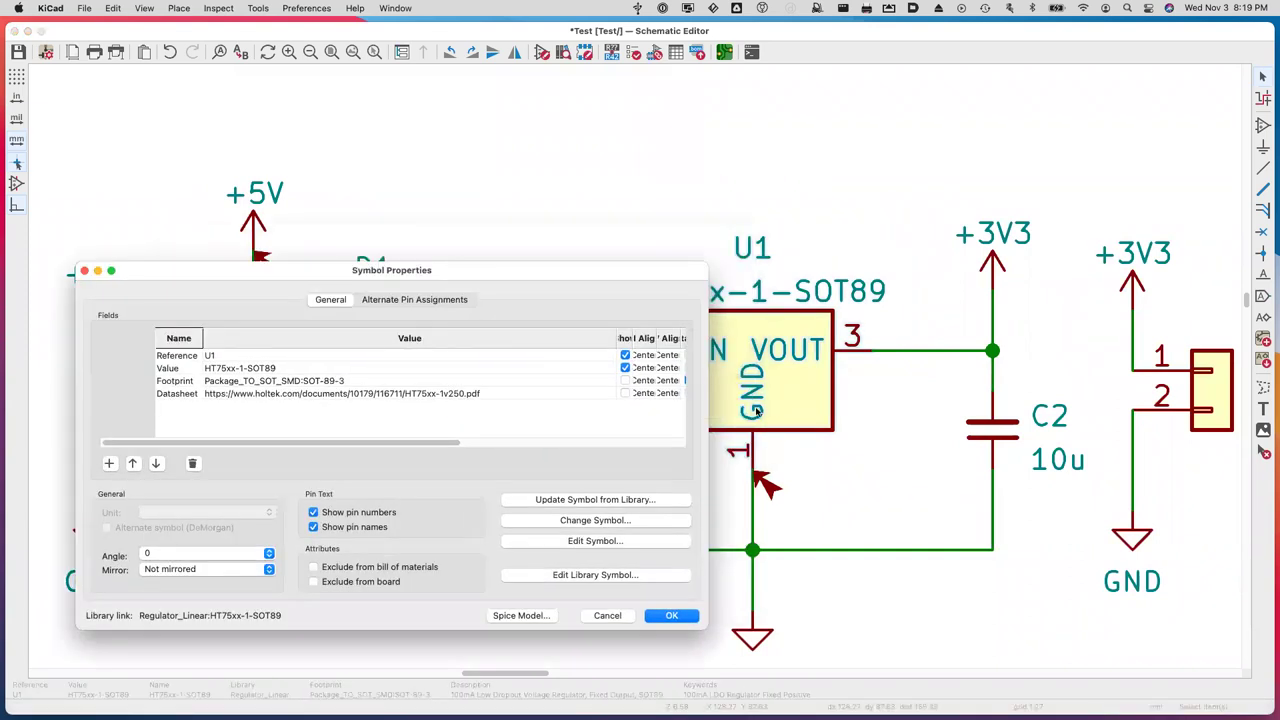
{"action": "left_click", "coordinate": [620, 543]}
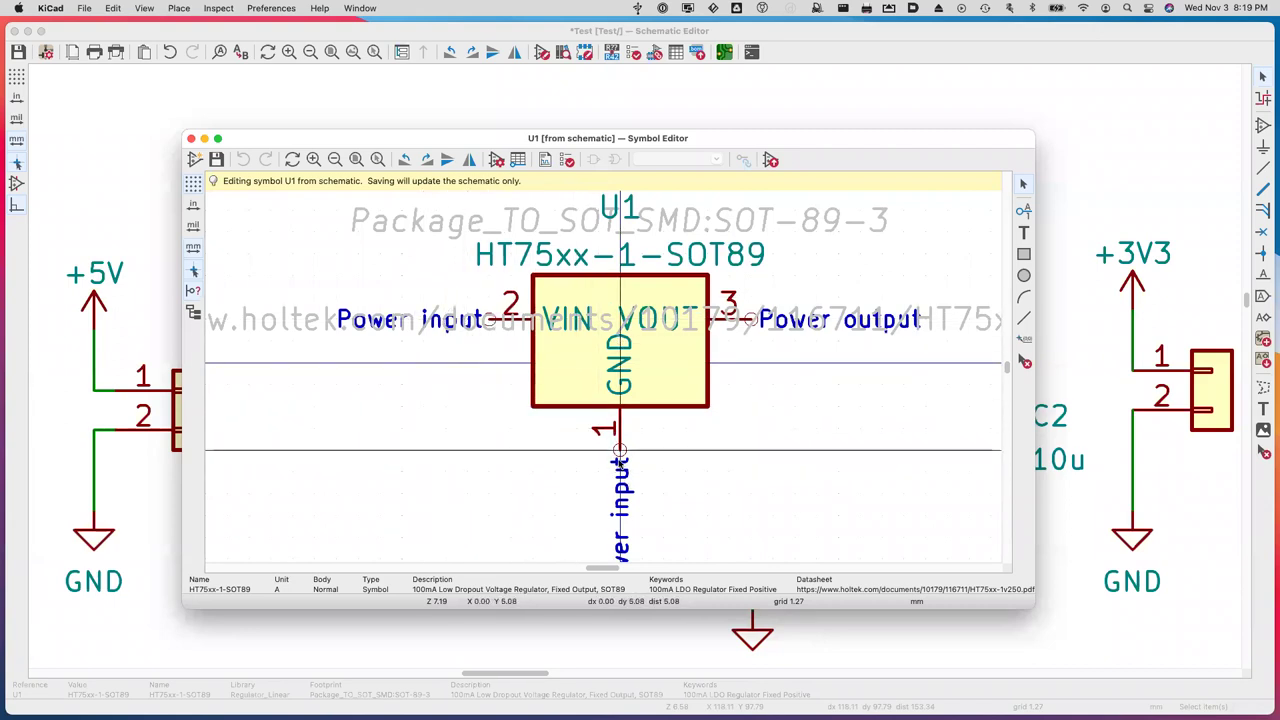
{"action": "scroll", "coordinate": [620, 465], "scroll_direction": "down", "scroll_amount": 3}
{"action": "scroll", "coordinate": [621, 470], "scroll_direction": "right", "scroll_amount": 1}
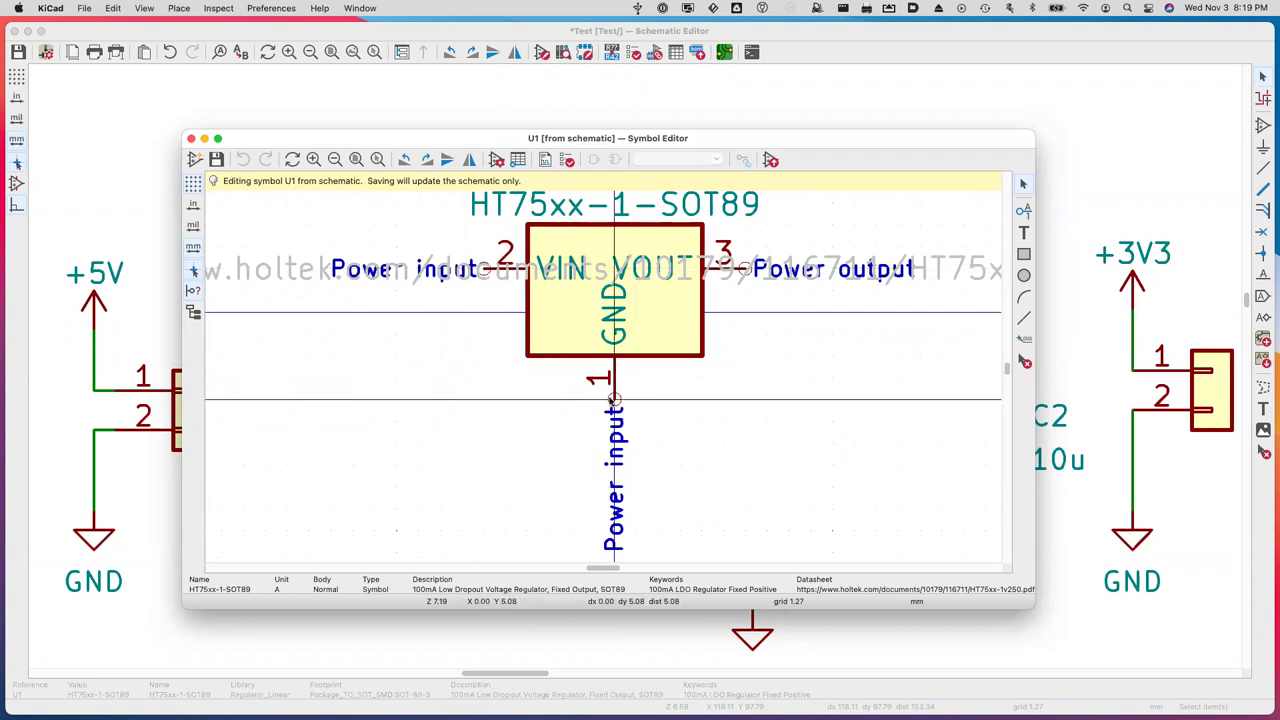
{"action": "left_click", "coordinate": [191, 139]}
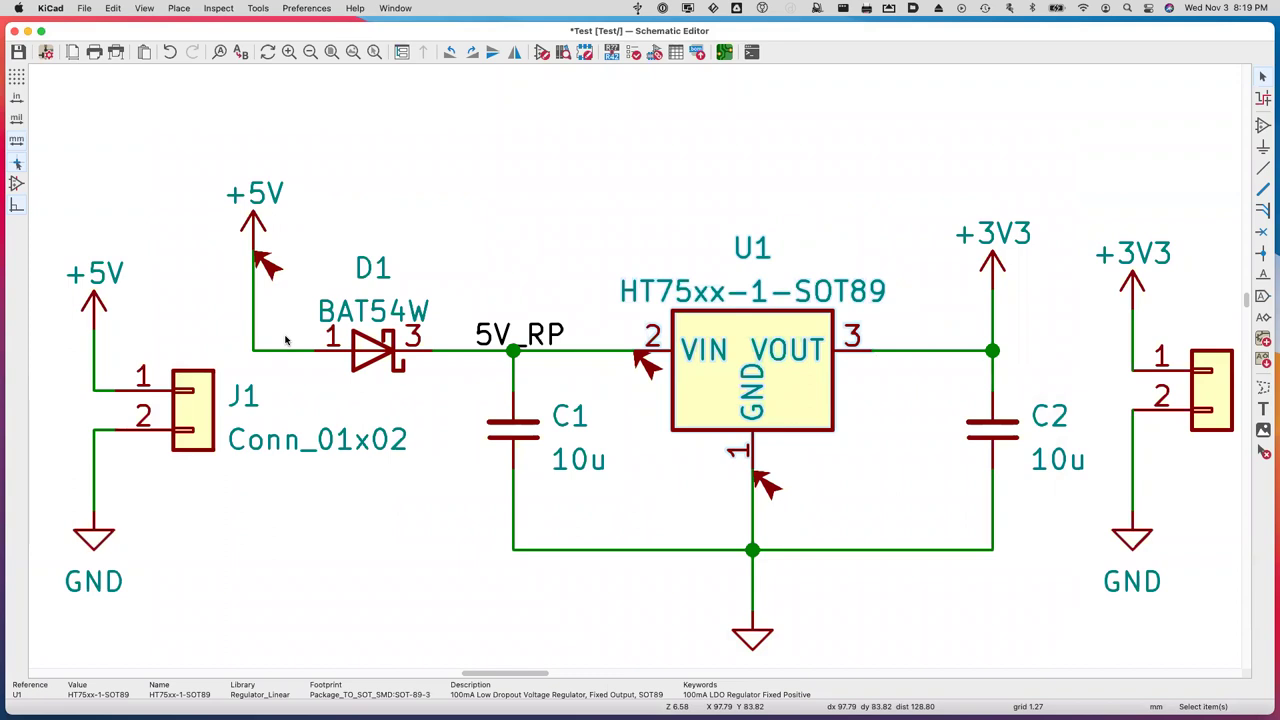
Open the +5V power symbol above D1's input in the Symbol Editor, examine its pin's electrical type, and close it.
{"action": "double_click", "coordinate": [257, 229]}
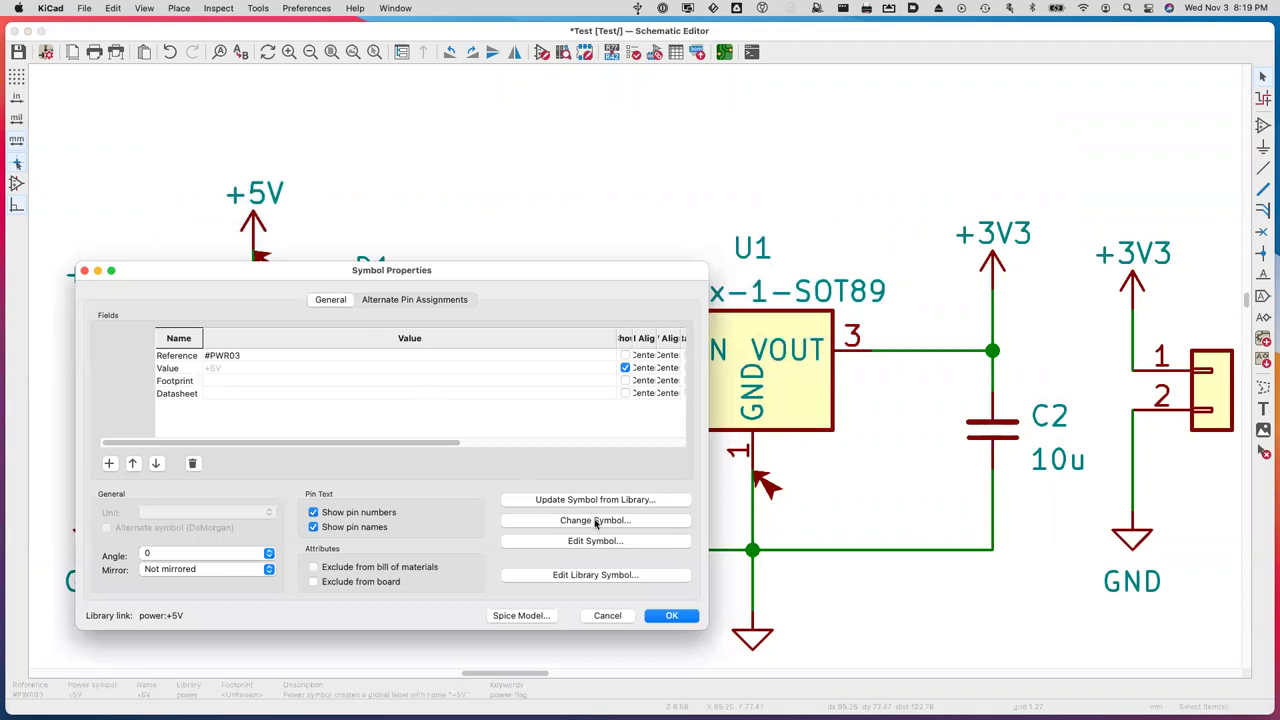
{"action": "left_click", "coordinate": [595, 545]}
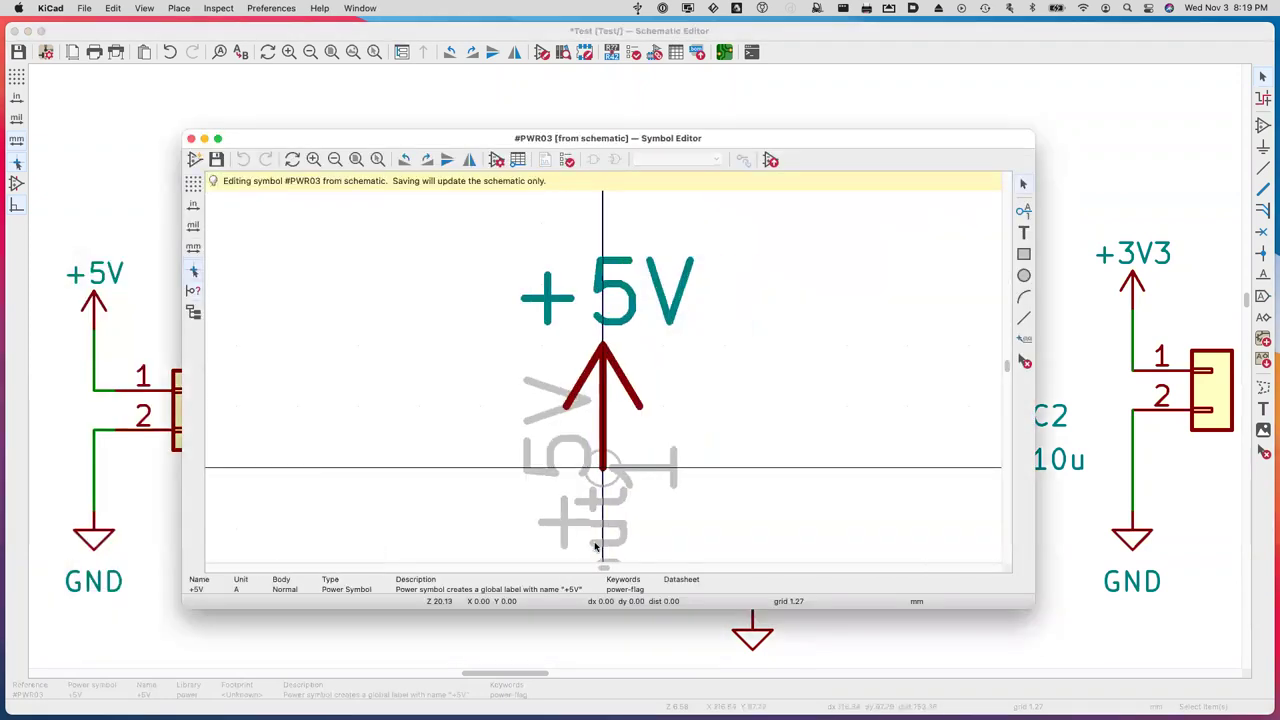
{"action": "scroll", "coordinate": [741, 403], "scroll_direction": "down", "scroll_amount": 5}
{"action": "scroll", "coordinate": [741, 403], "scroll_direction": "down", "scroll_amount": 3}
{"action": "scroll", "coordinate": [741, 403], "scroll_direction": "left", "scroll_amount": 3}
{"action": "scroll", "coordinate": [741, 403], "scroll_direction": "up", "scroll_amount": 6}
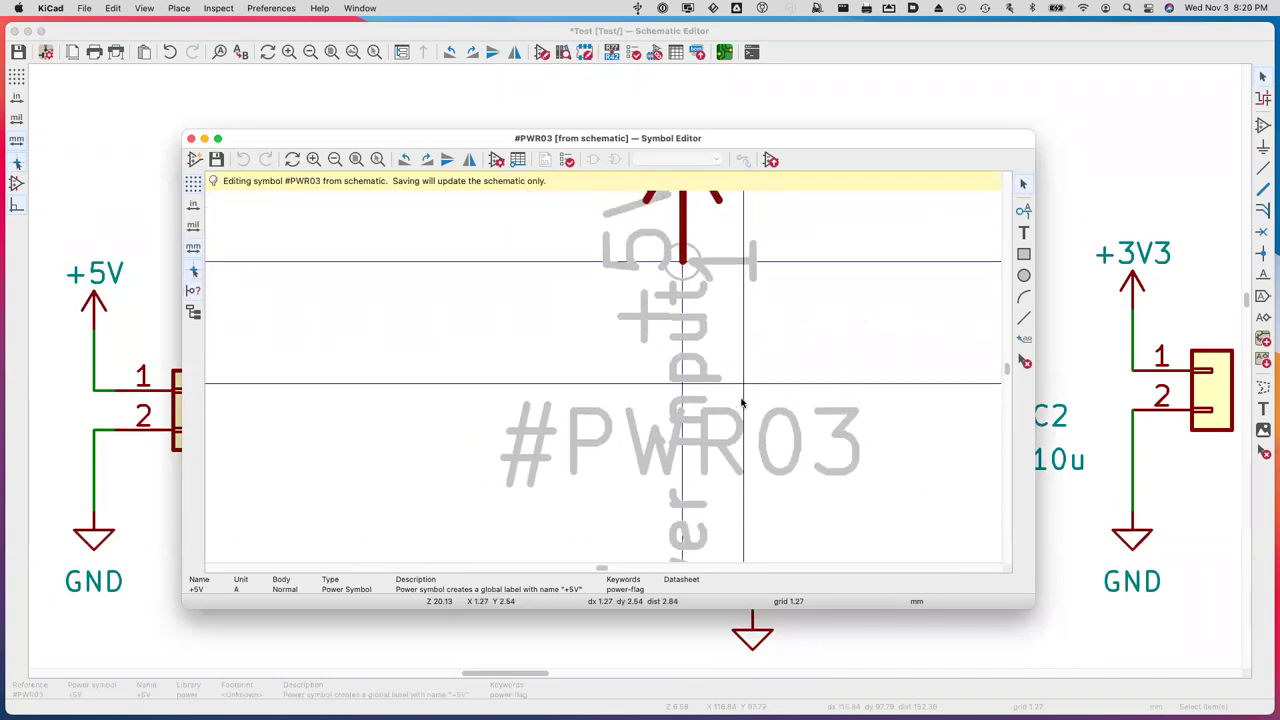
{"action": "left_click", "coordinate": [191, 138]}
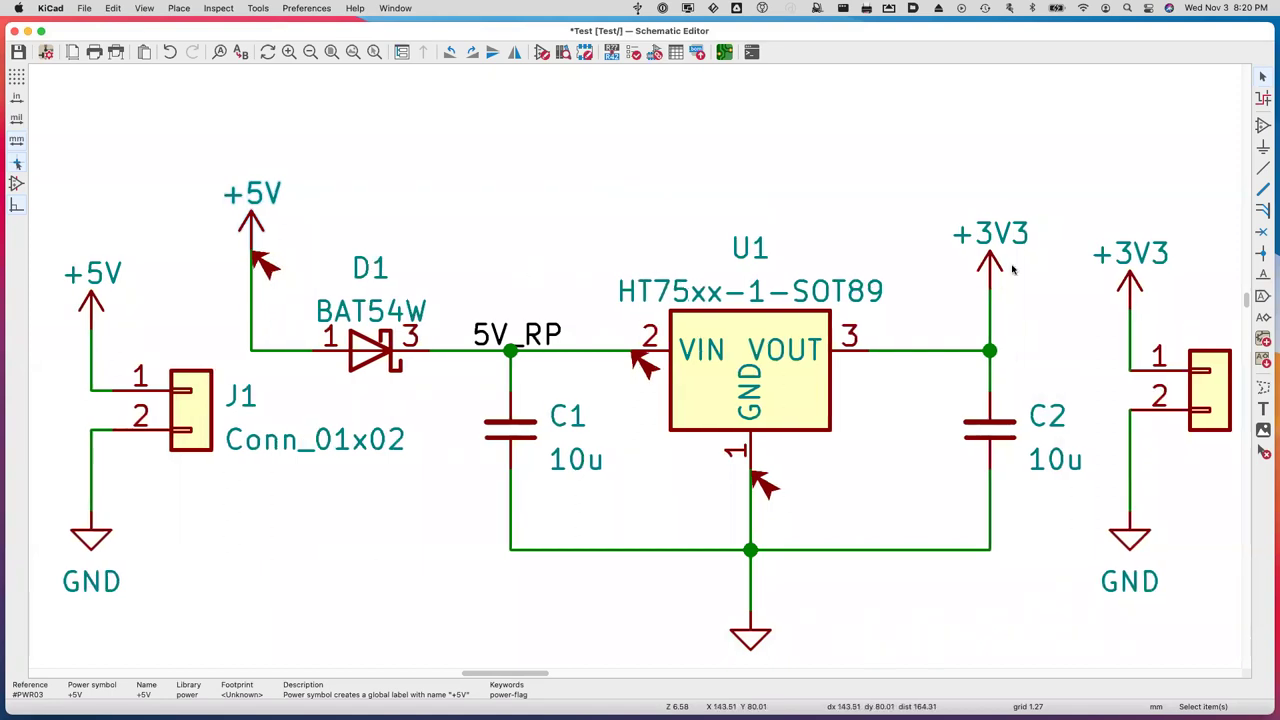
Place a PWR_FLAG on the +5V wire before D1 and a duplicate on the ground wire between C1 and U1.
{"action": "left_click", "coordinate": [1263, 147]}
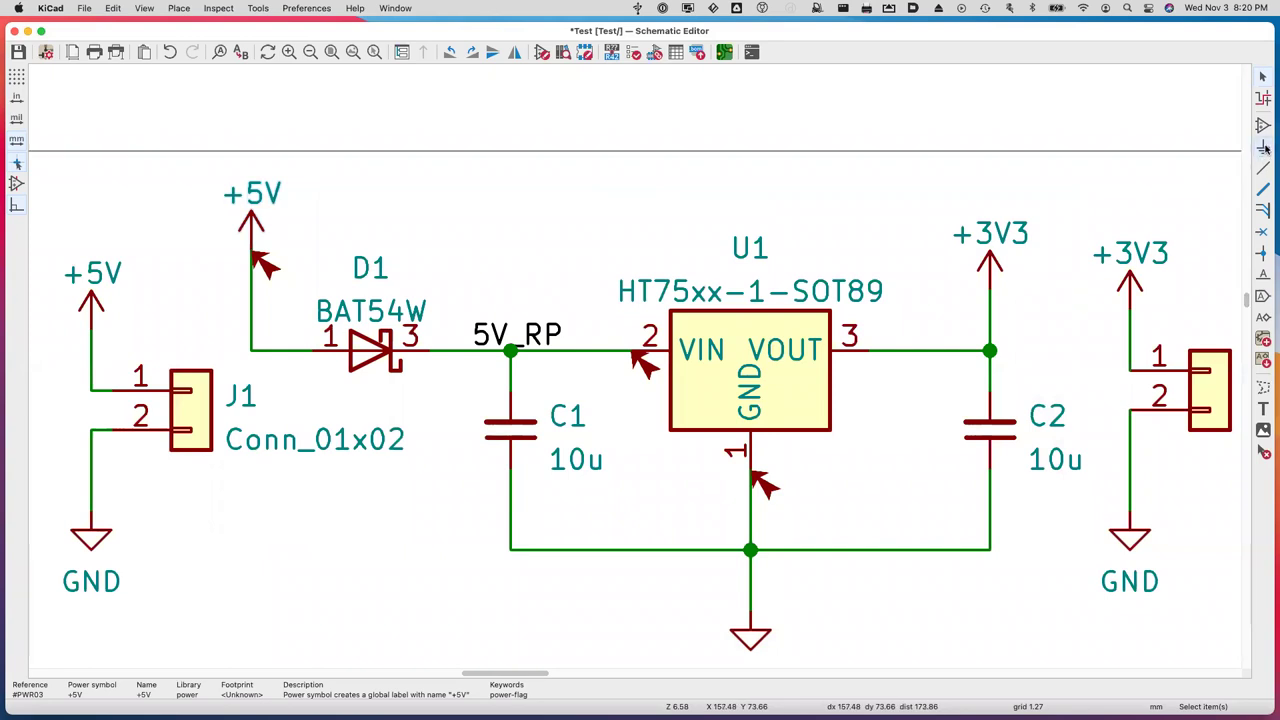
{"action": "left_click", "coordinate": [910, 188]}
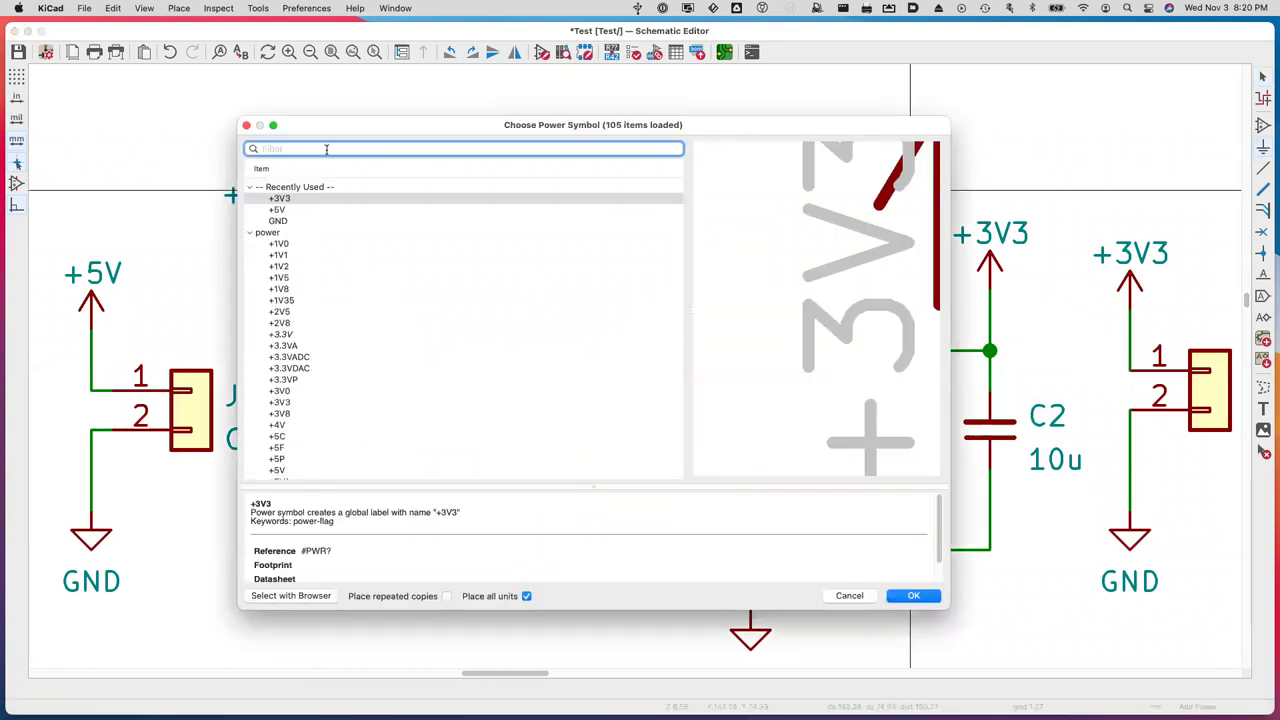
{"action": "type", "text": "fl"}
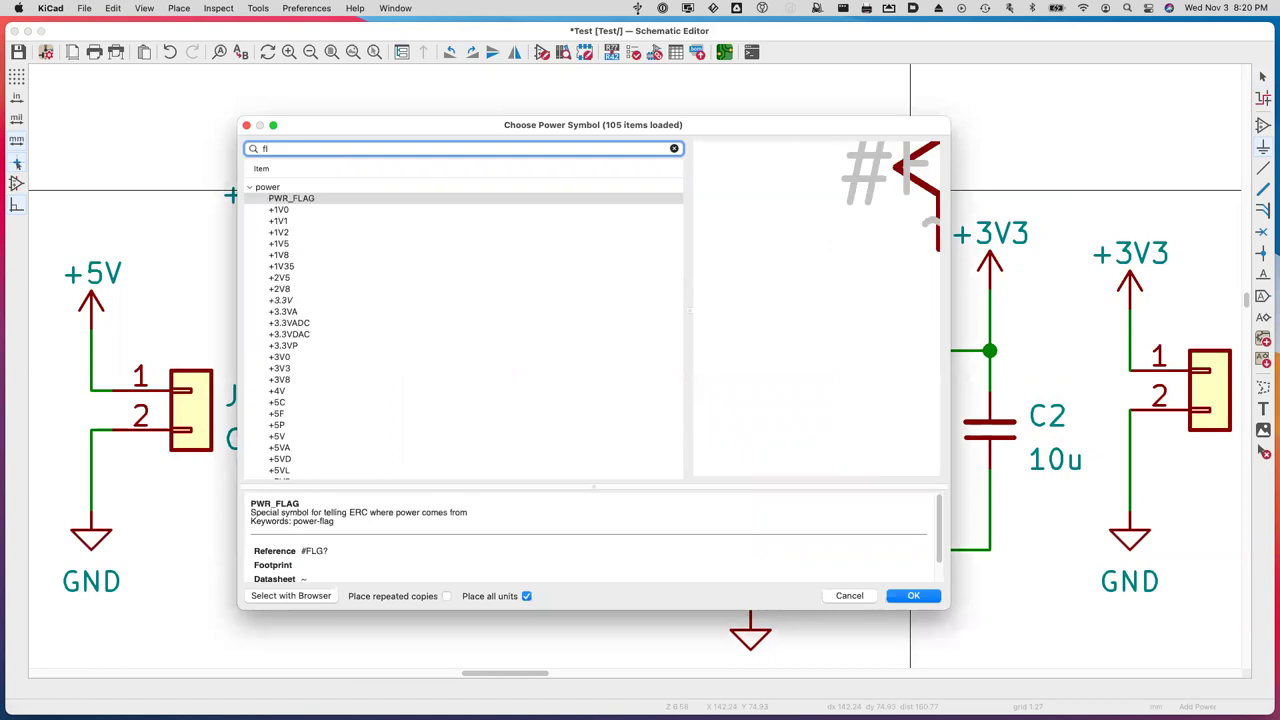
{"action": "key", "text": "BackSpace"}
{"action": "key", "text": "BackSpace"}
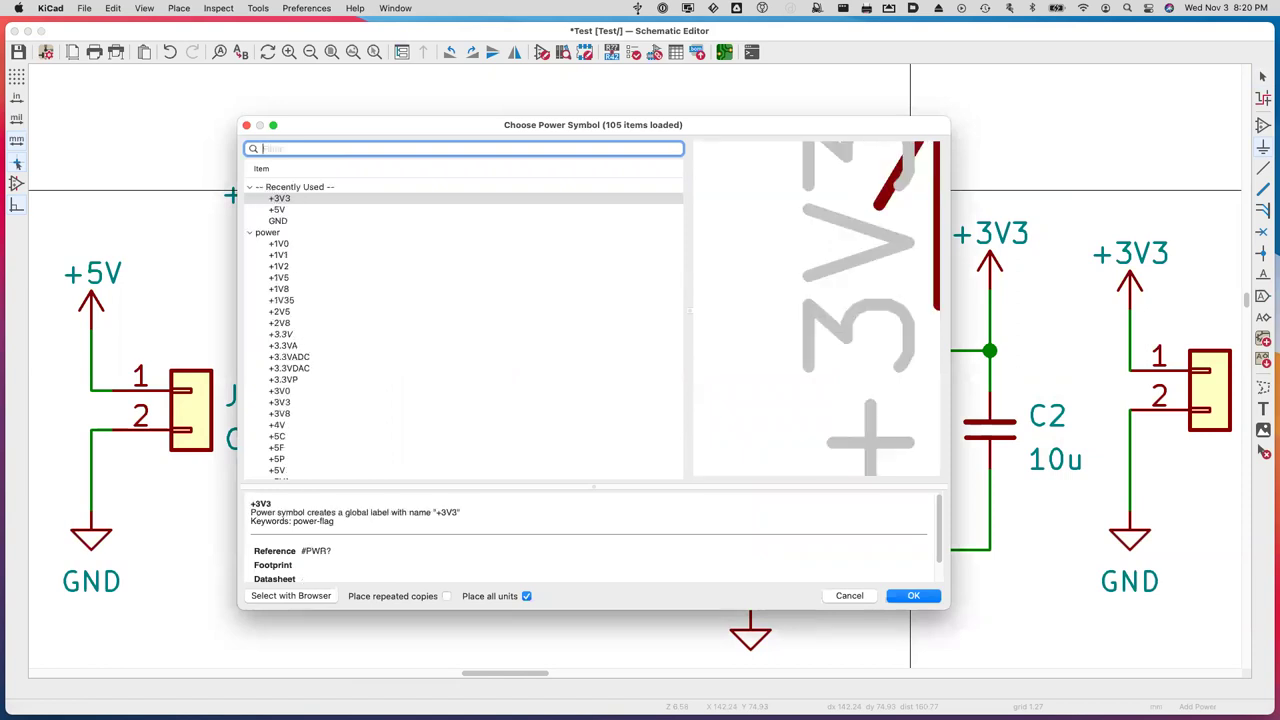
{"action": "type", "text": "flag"}
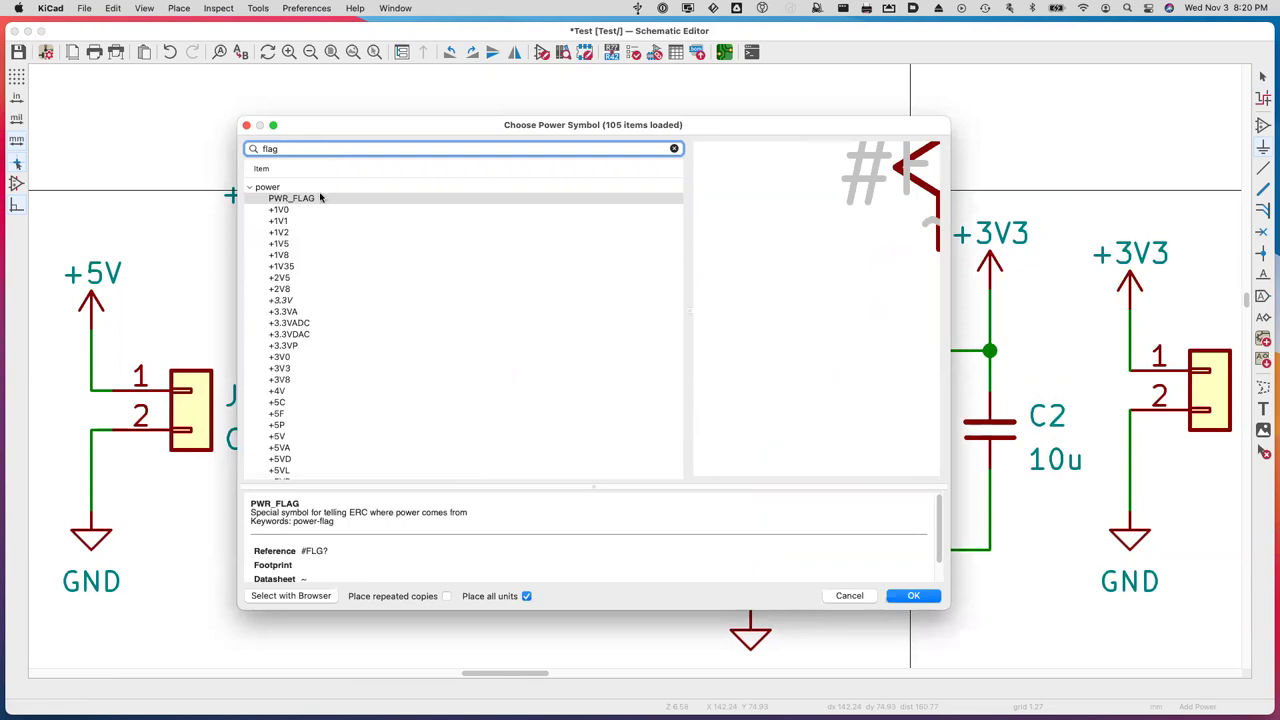
{"action": "double_click", "coordinate": [319, 198]}
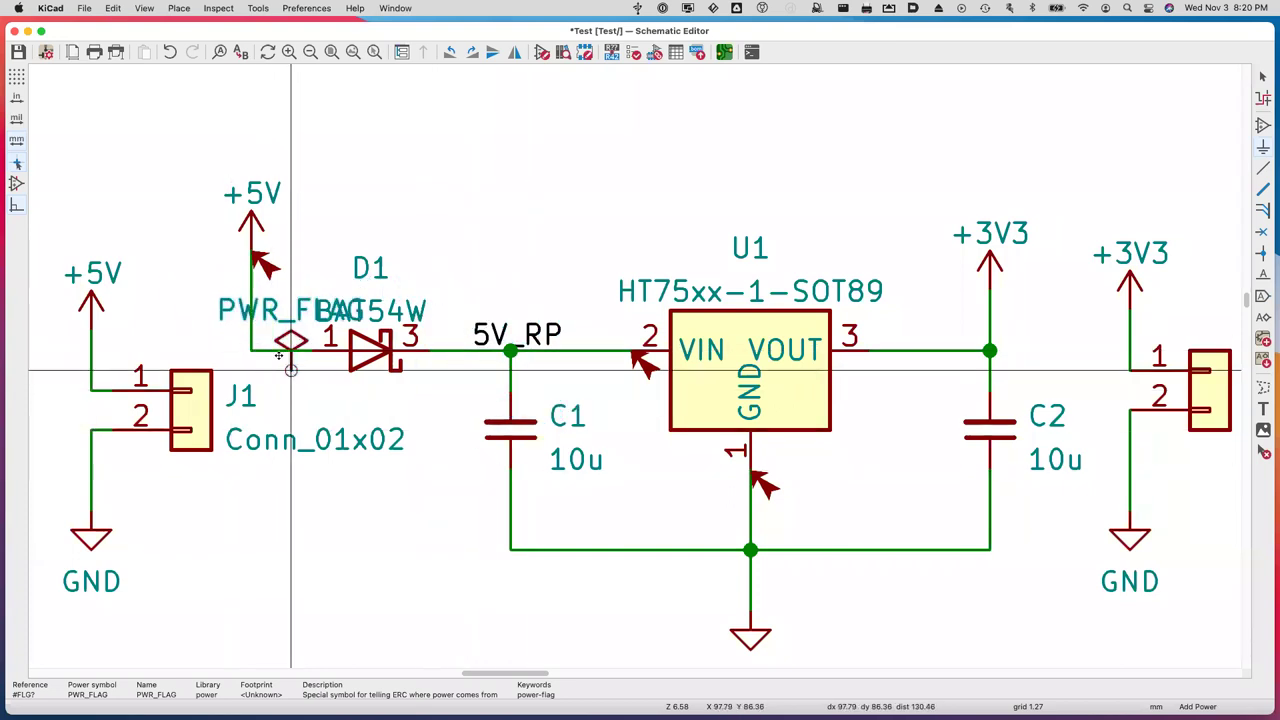
{"action": "left_click", "coordinate": [271, 350]}
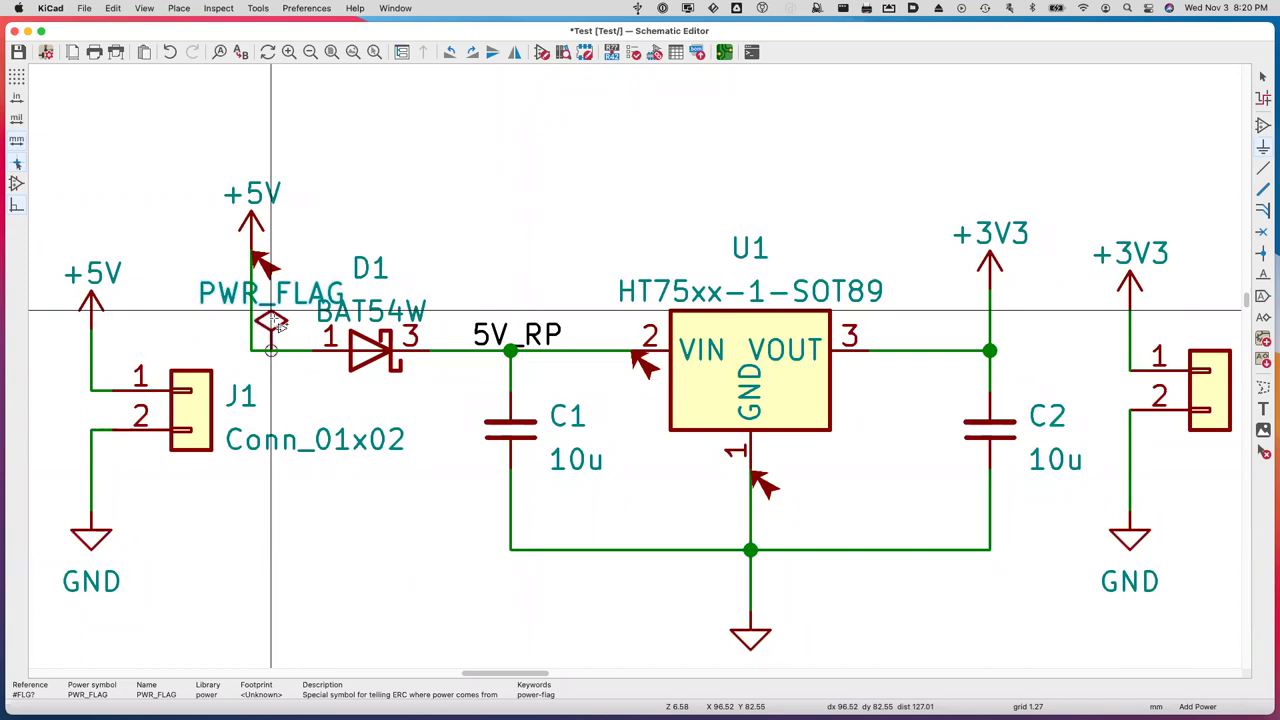
{"action": "key", "text": "ctrl+d"}
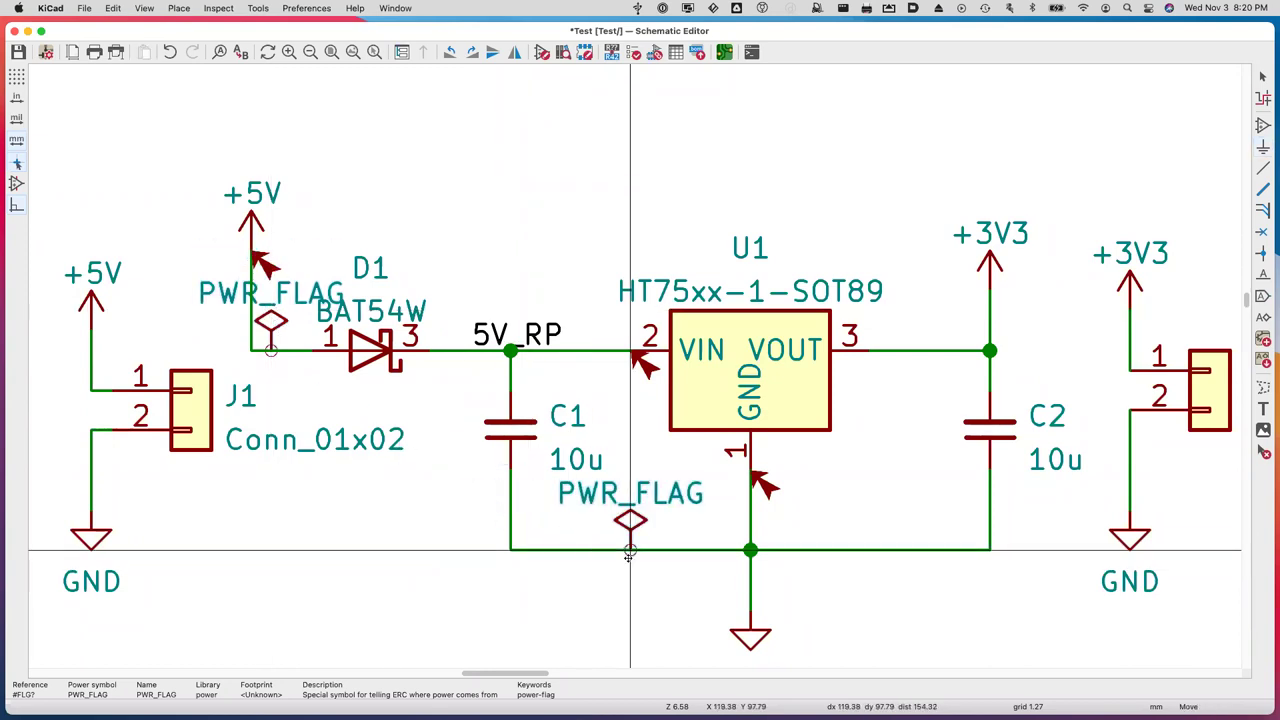
{"action": "left_click", "coordinate": [664, 557]}
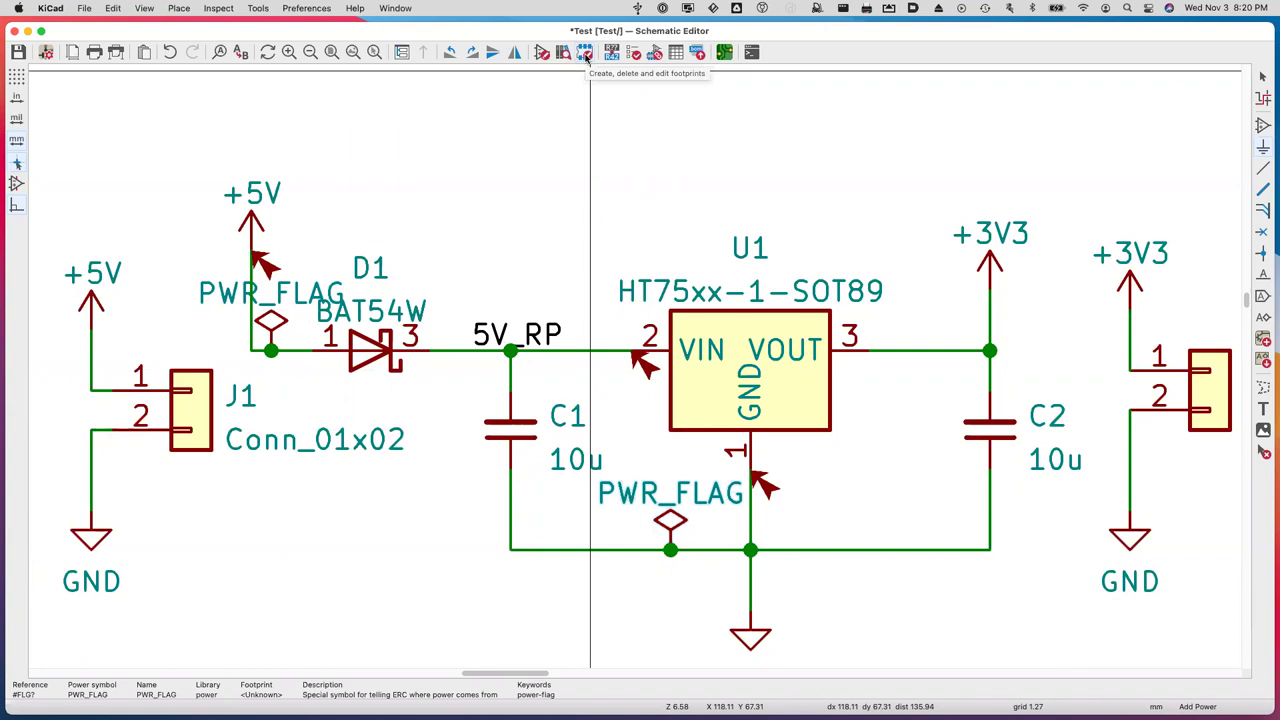
Annotate the new power flags across the entire schematic, keeping existing annotations, and run the electrical rules check.
{"action": "left_click", "coordinate": [636, 52]}
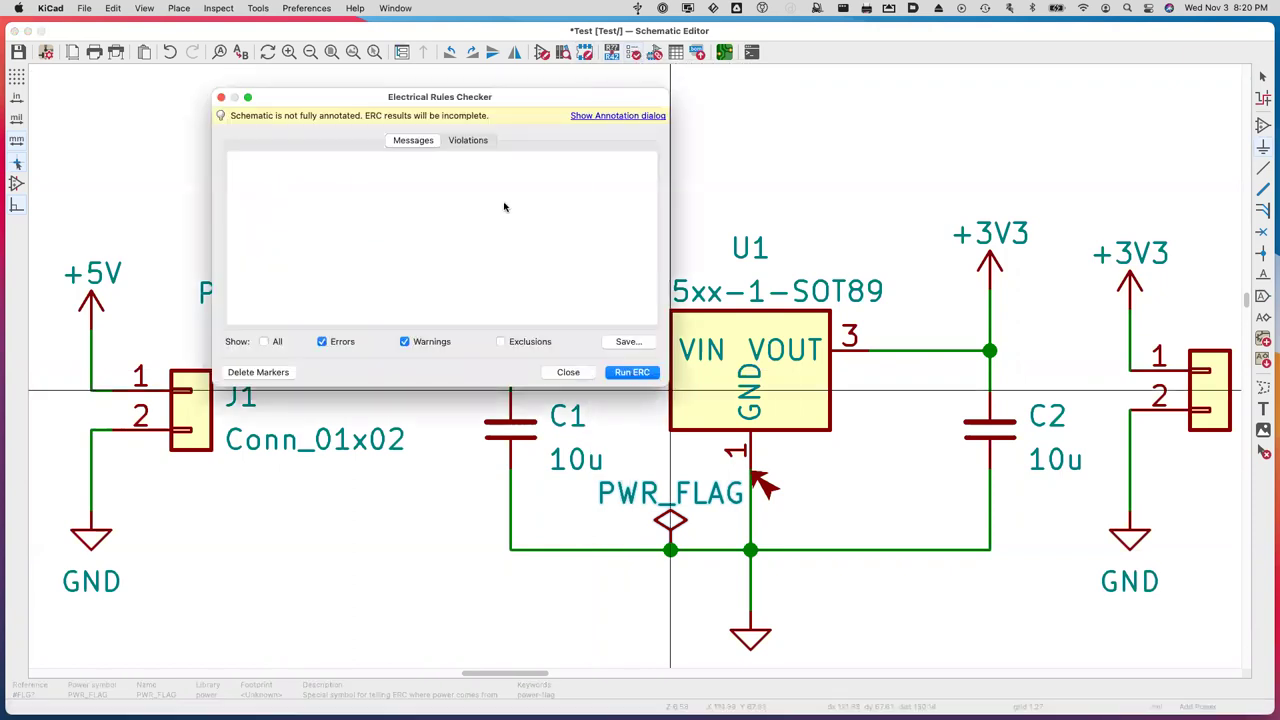
{"action": "left_click", "coordinate": [610, 116]}
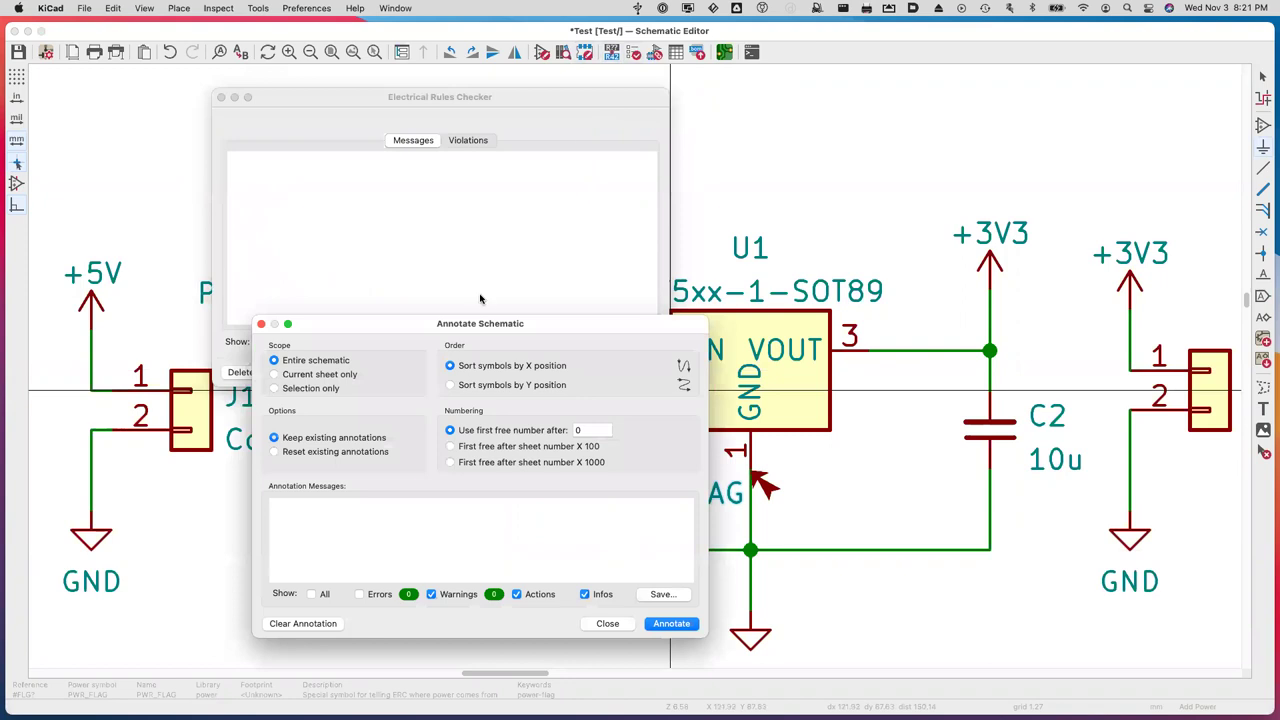
{"action": "left_click", "coordinate": [671, 623]}
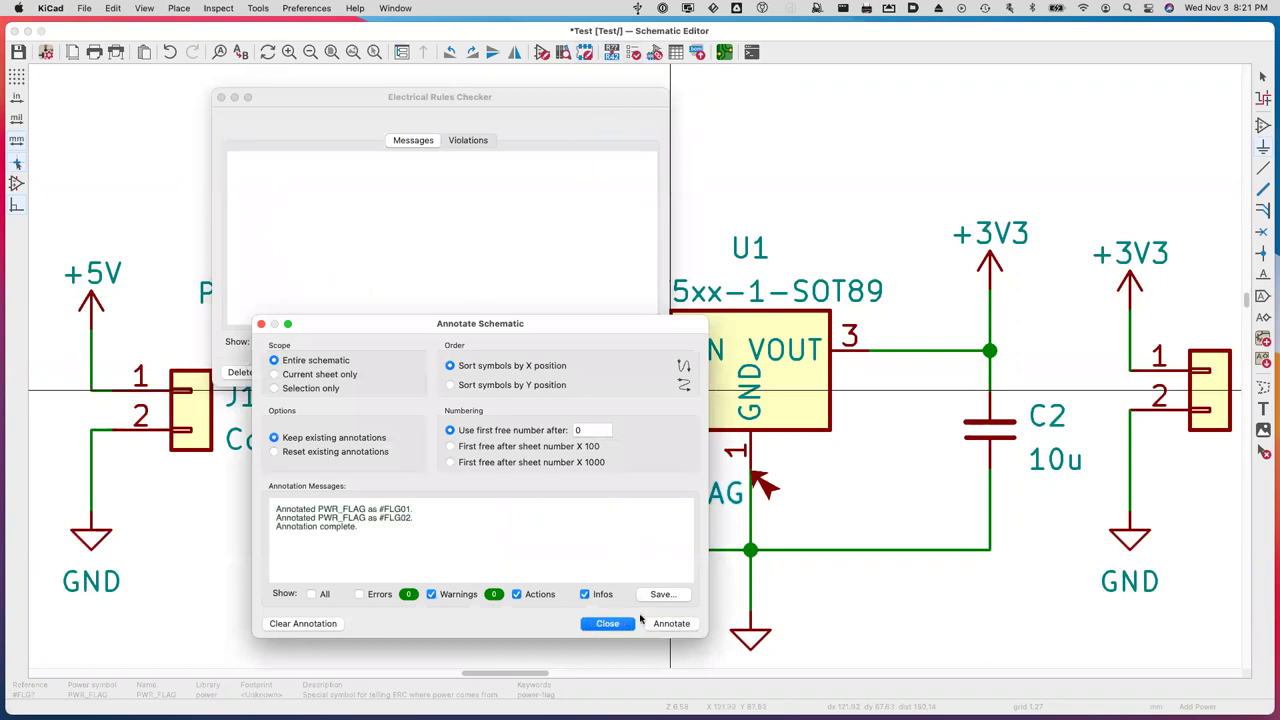
{"action": "left_click", "coordinate": [610, 623]}
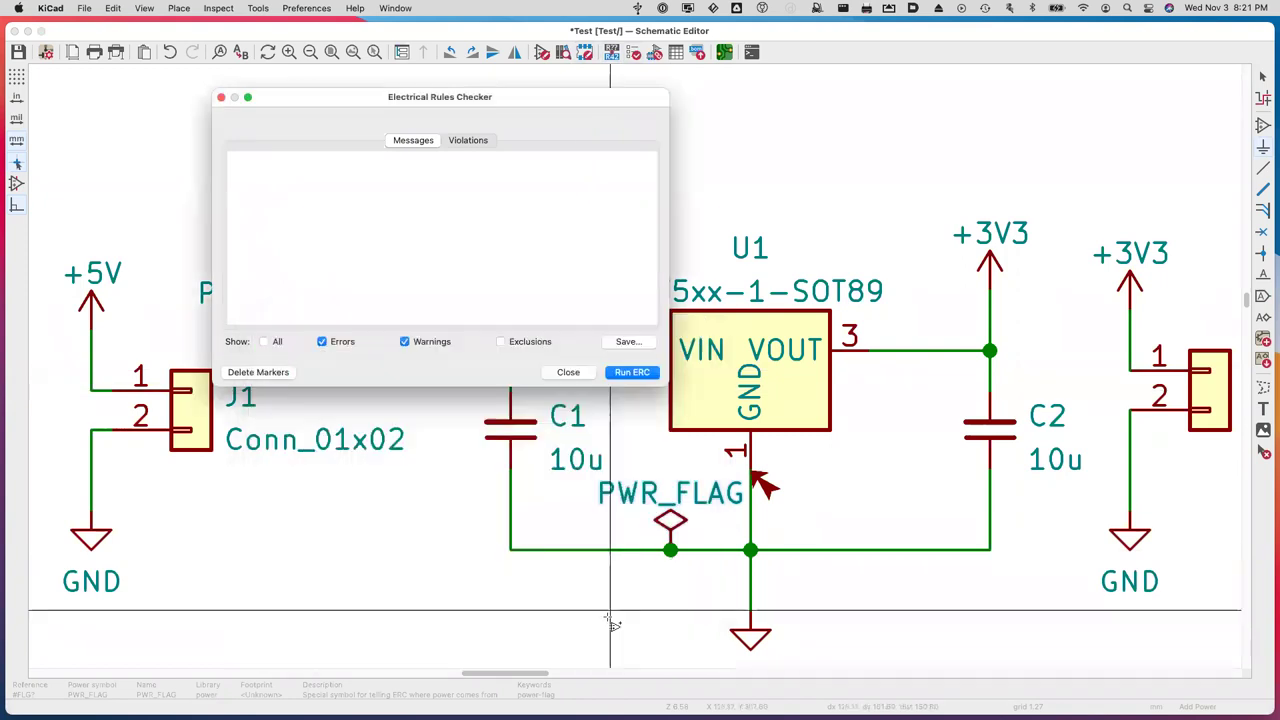
{"action": "left_click", "coordinate": [621, 373]}
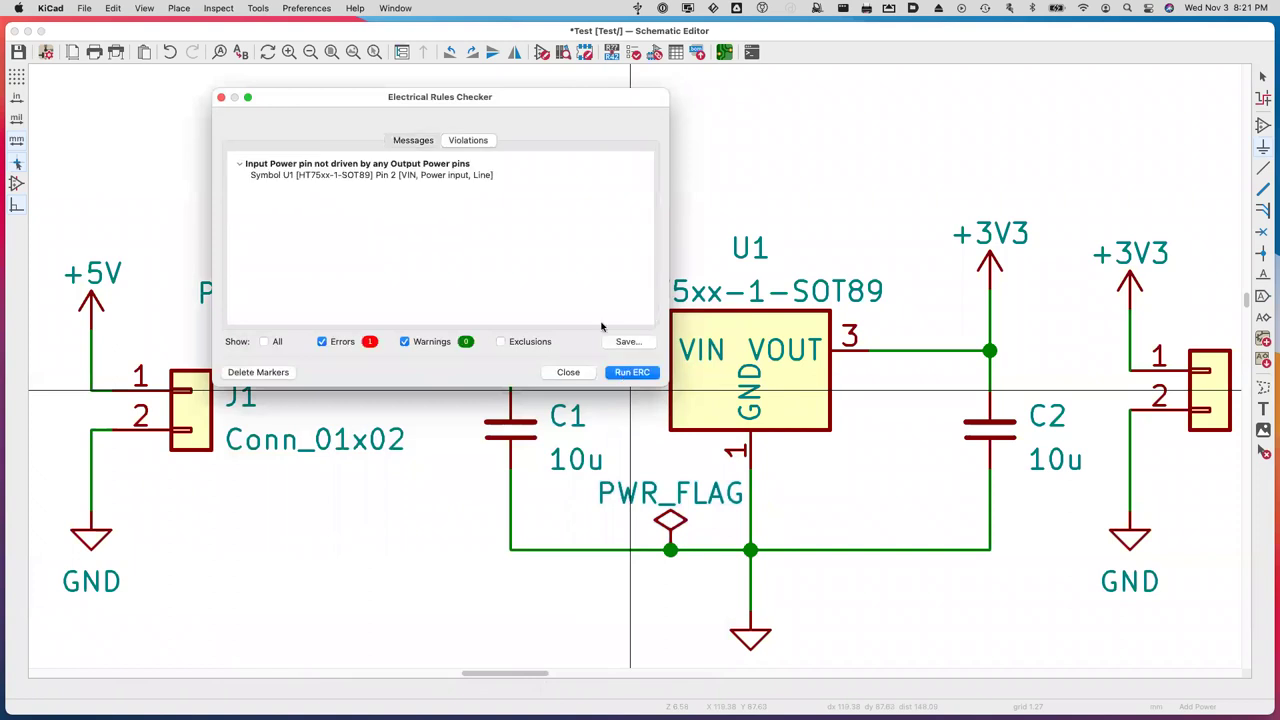
{"action": "left_click", "coordinate": [566, 372]}
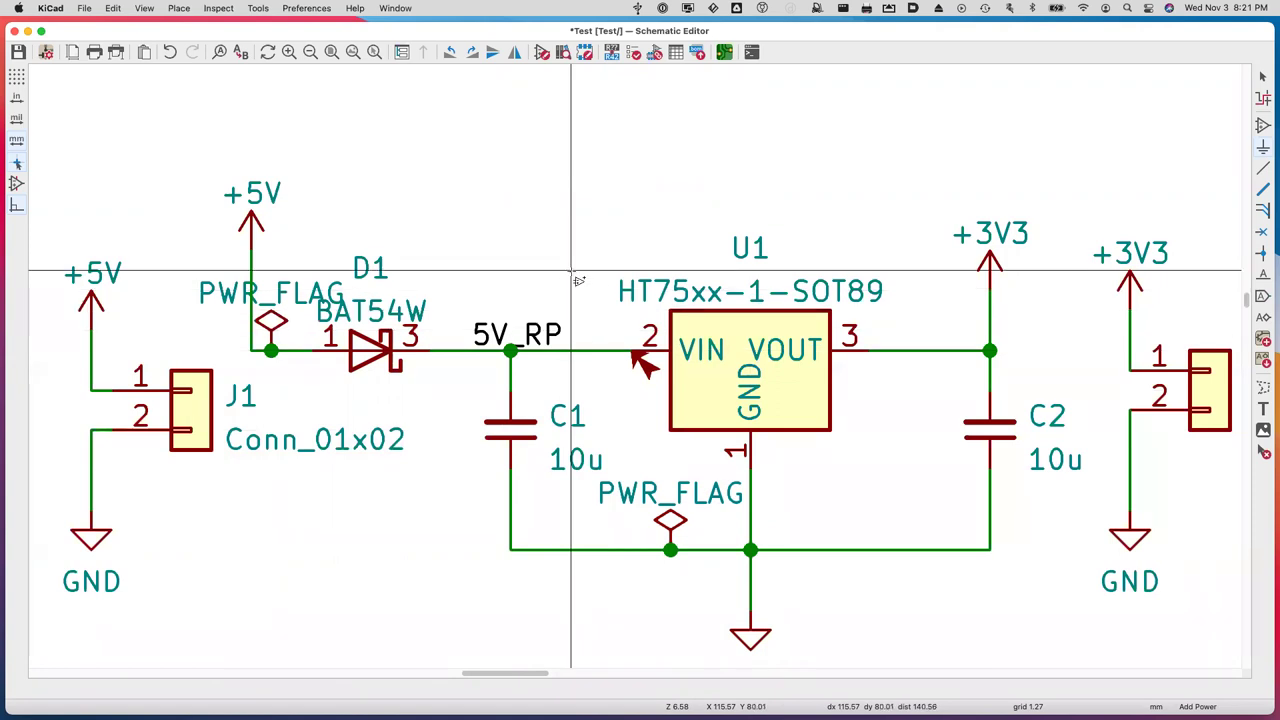
Rerun the electrical rules check, locate the violation for U1's VIN pin, and examine its exclude and severity options without applying any.
{"action": "left_click", "coordinate": [632, 54]}
{"action": "left_click", "coordinate": [630, 372]}
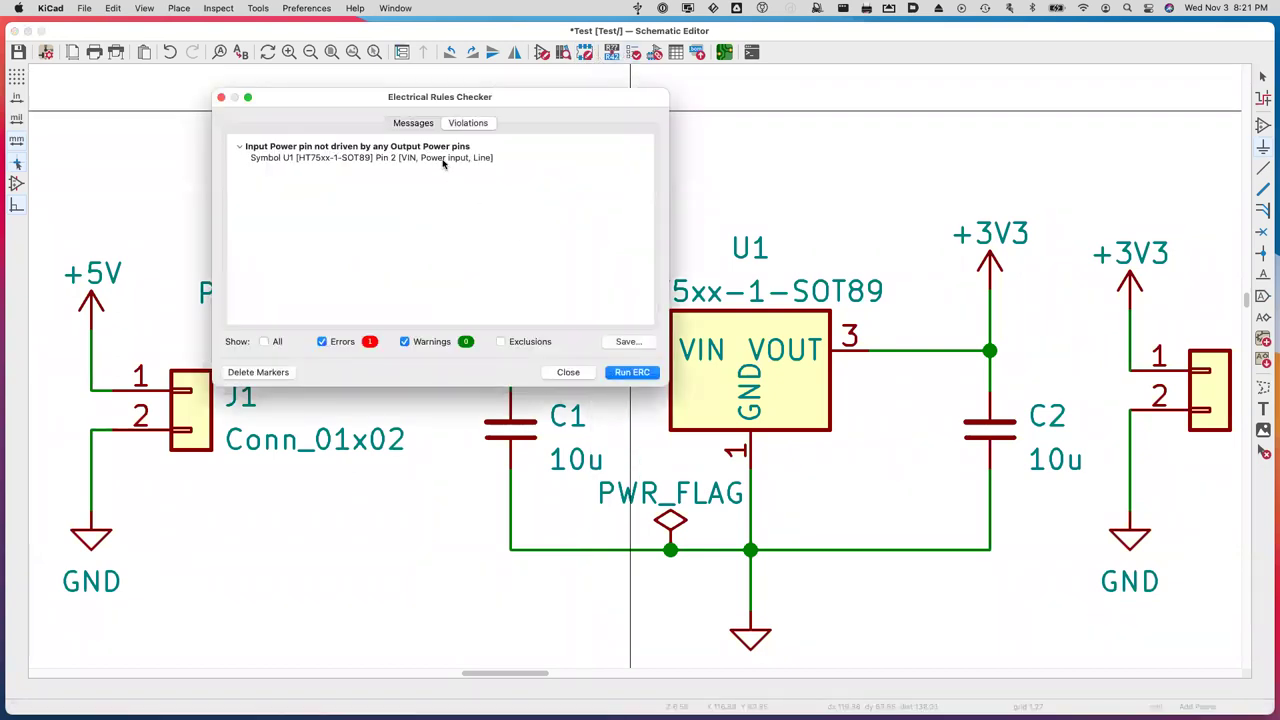
{"action": "left_click", "coordinate": [408, 162]}
{"action": "right_click", "coordinate": [408, 162]}
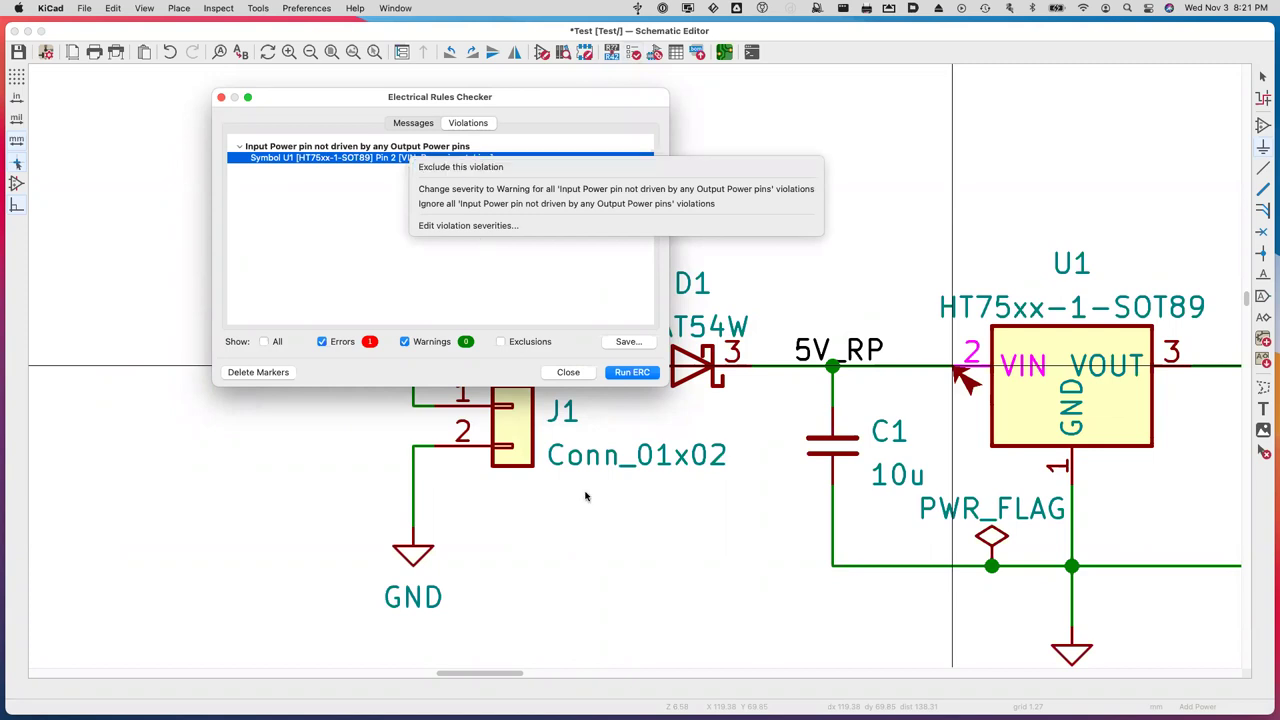
{"action": "left_click", "coordinate": [518, 292]}
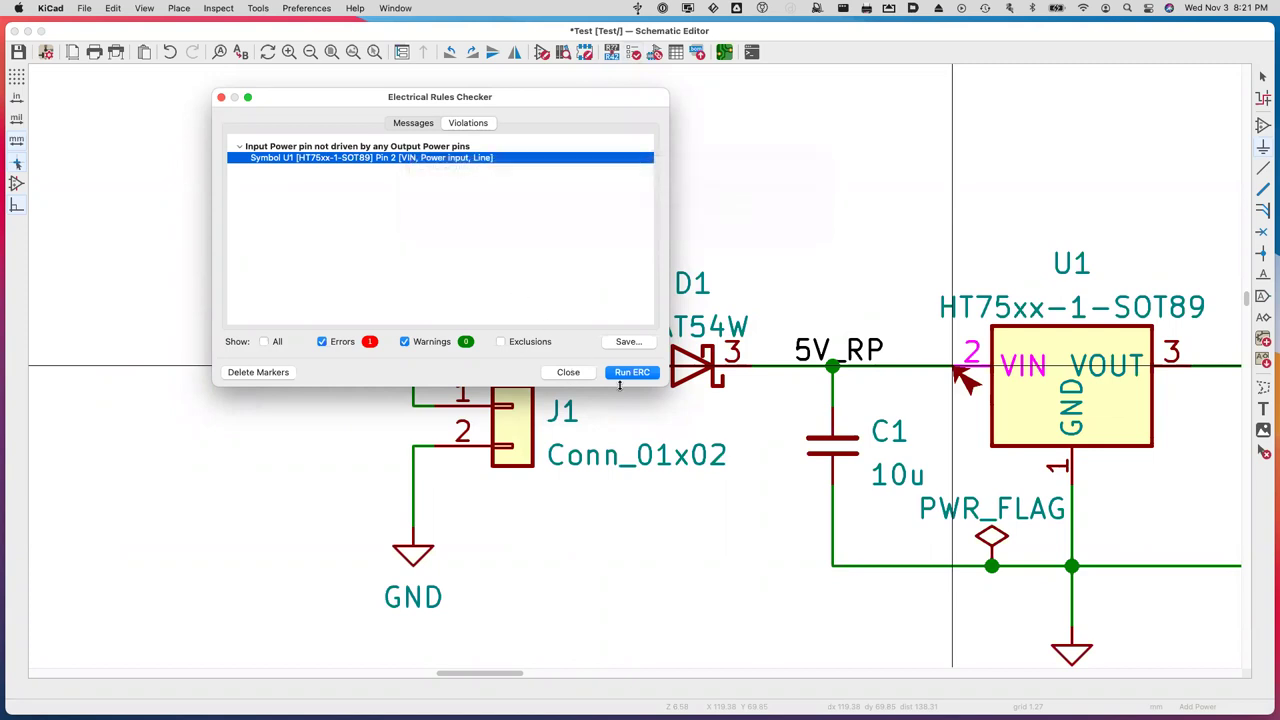
{"action": "left_click", "coordinate": [570, 372]}
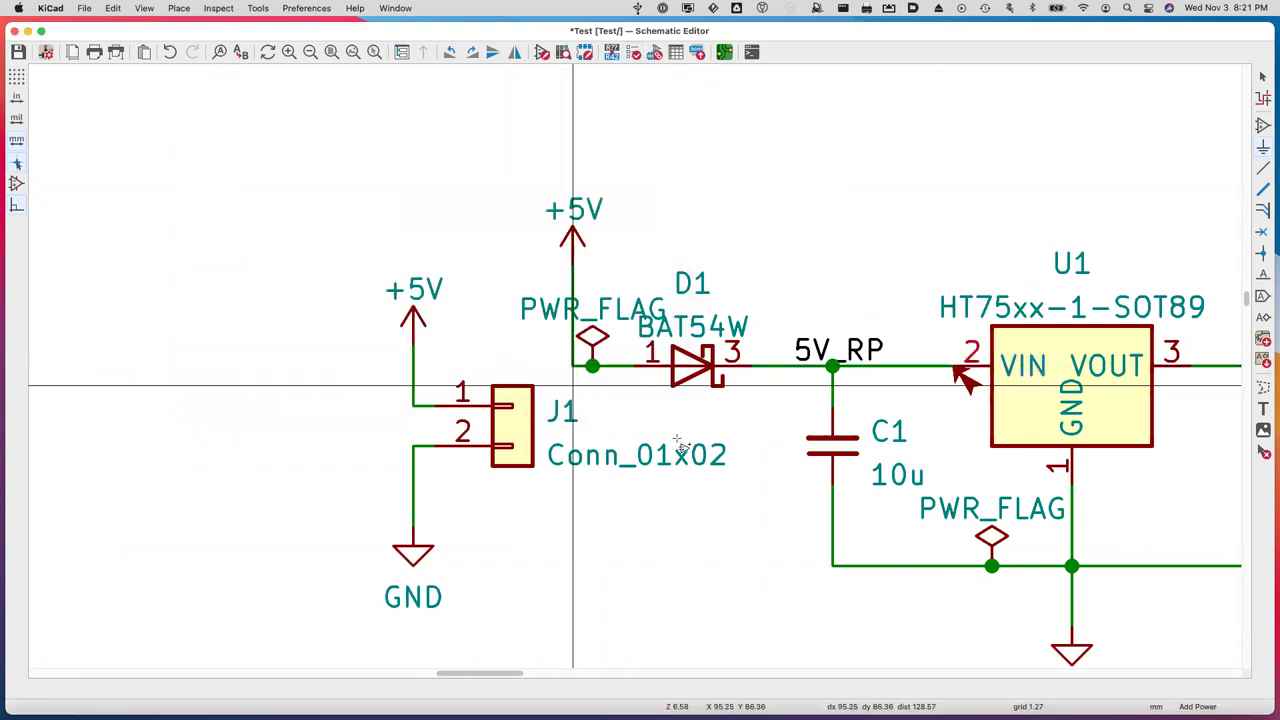
Select the error marker at U1's VIN pin in the schematic and examine its available actions without applying any.
{"action": "scroll", "coordinate": [904, 518], "scroll_direction": "right", "scroll_amount": 10}
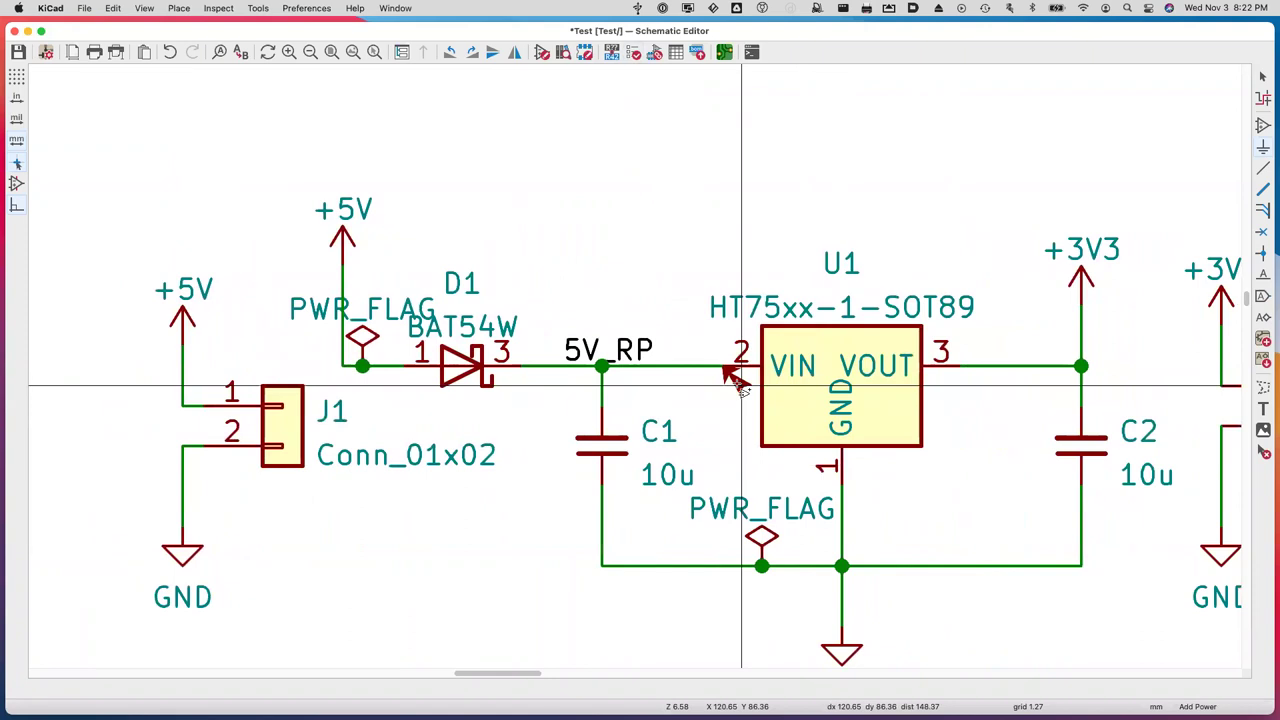
{"action": "key", "text": "Escape"}
{"action": "left_click", "coordinate": [737, 380]}
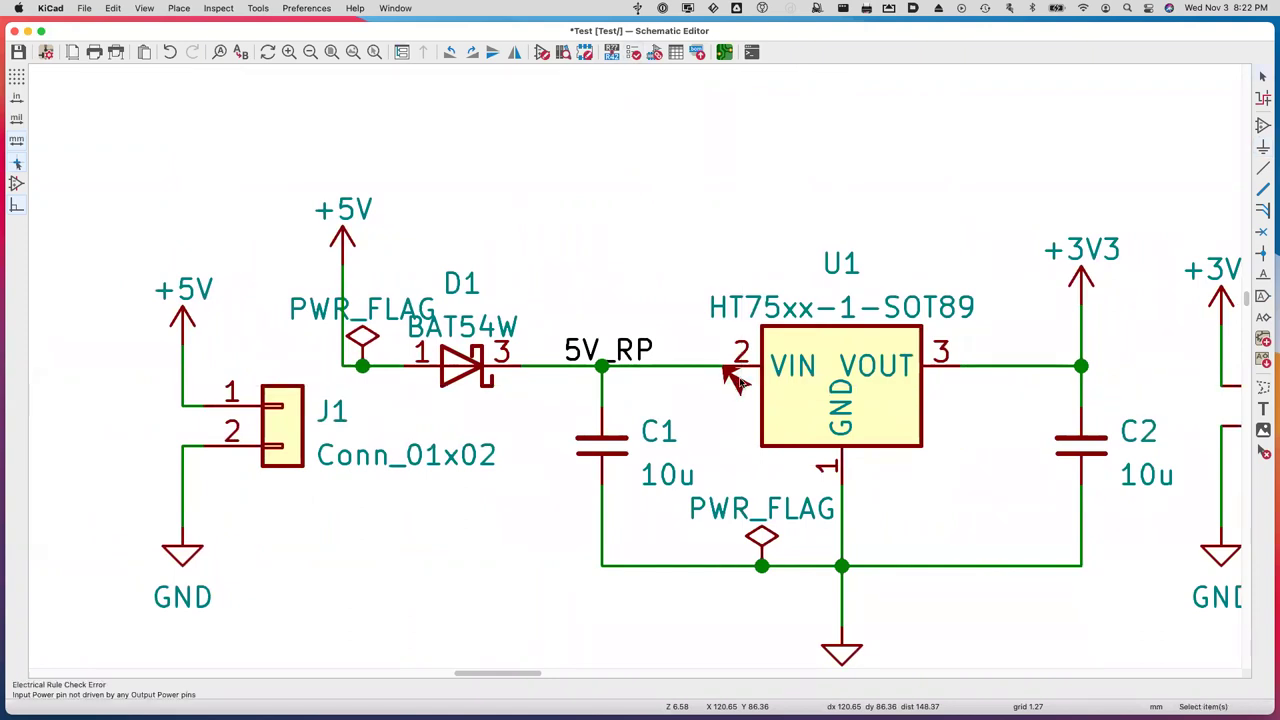
{"action": "right_click", "coordinate": [740, 384]}
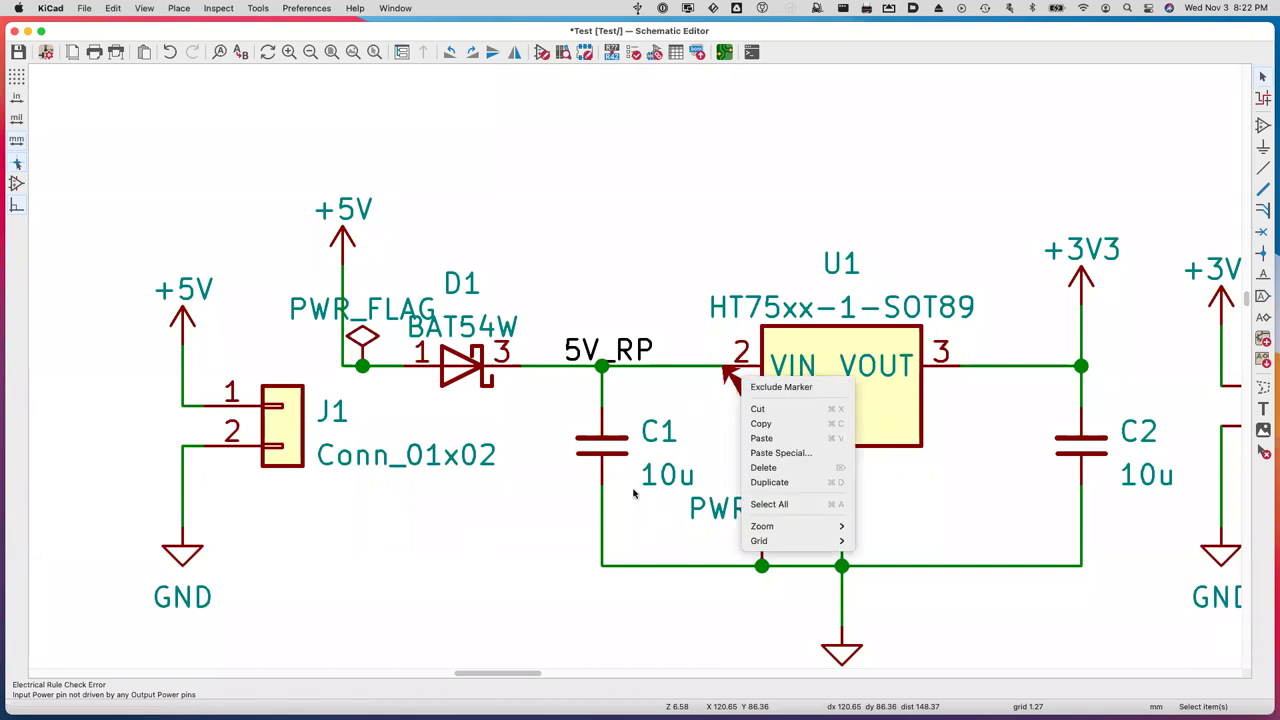
{"action": "left_click", "coordinate": [428, 600]}
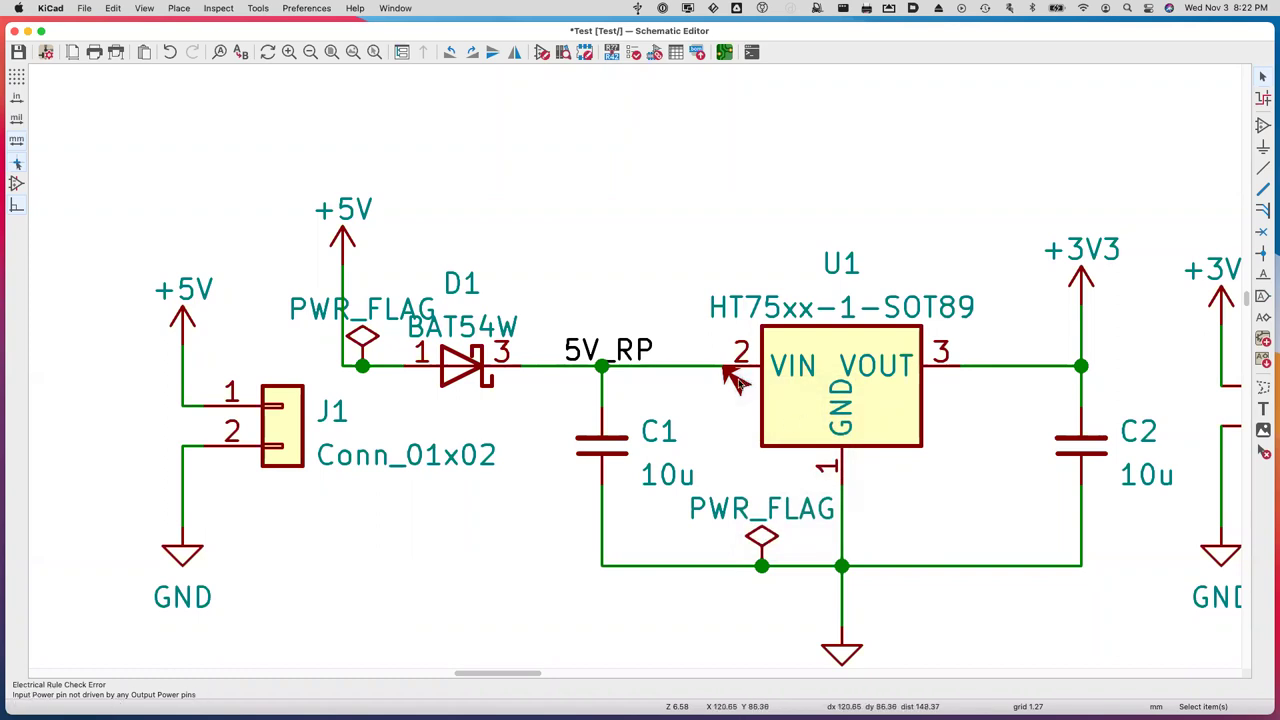
{"action": "scroll", "coordinate": [738, 386], "scroll_direction": "right", "scroll_amount": 6}
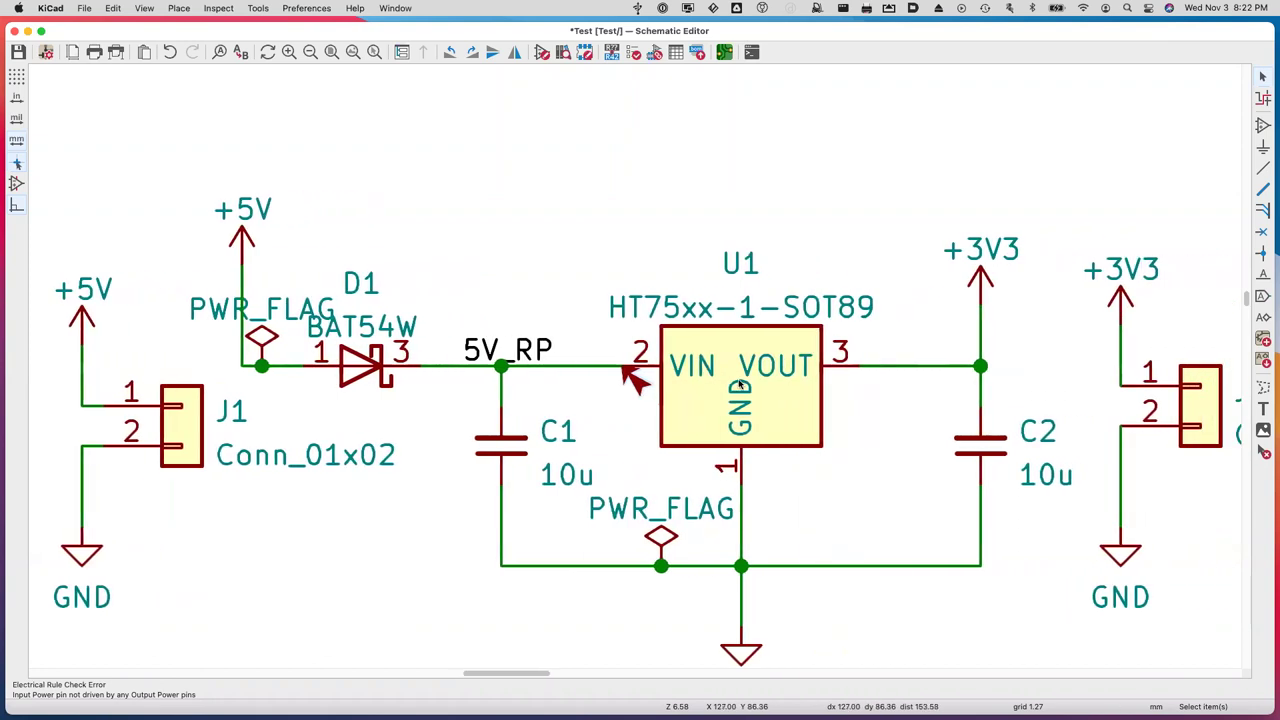
Delete the electrical rules check markers from the schematic and save the schematic.
{"action": "left_click", "coordinate": [635, 54]}
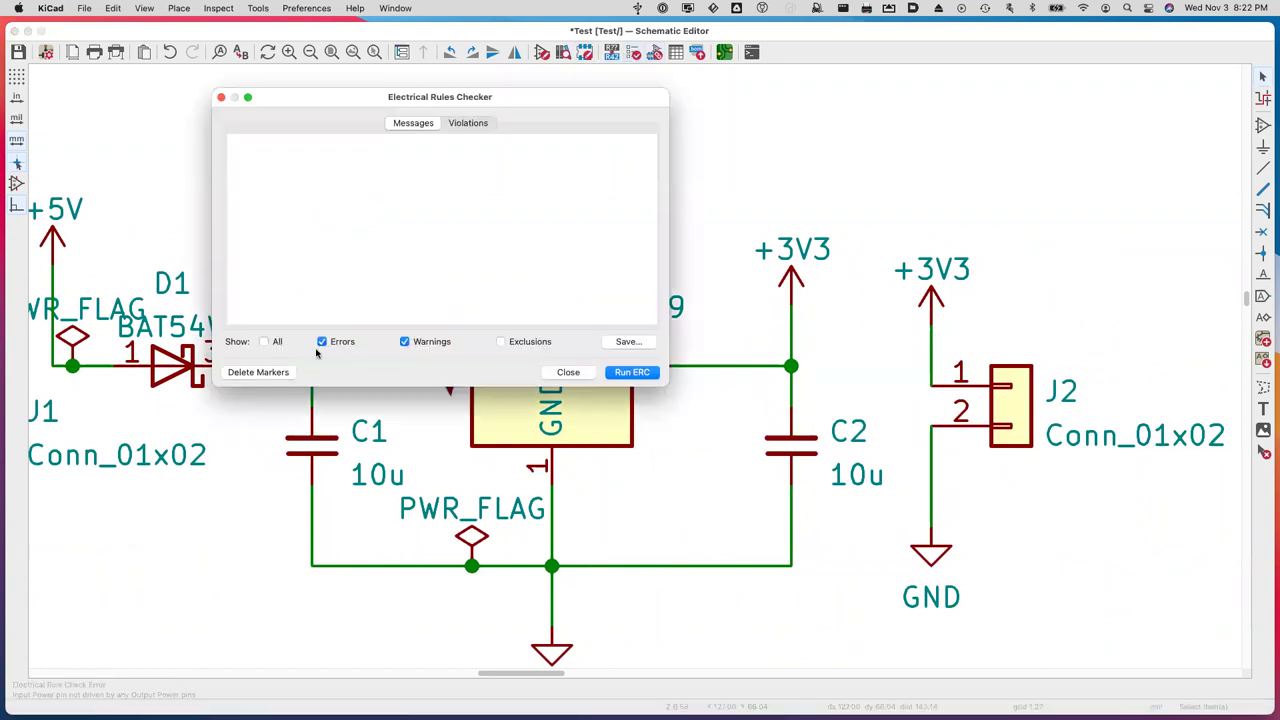
{"action": "left_click", "coordinate": [265, 373]}
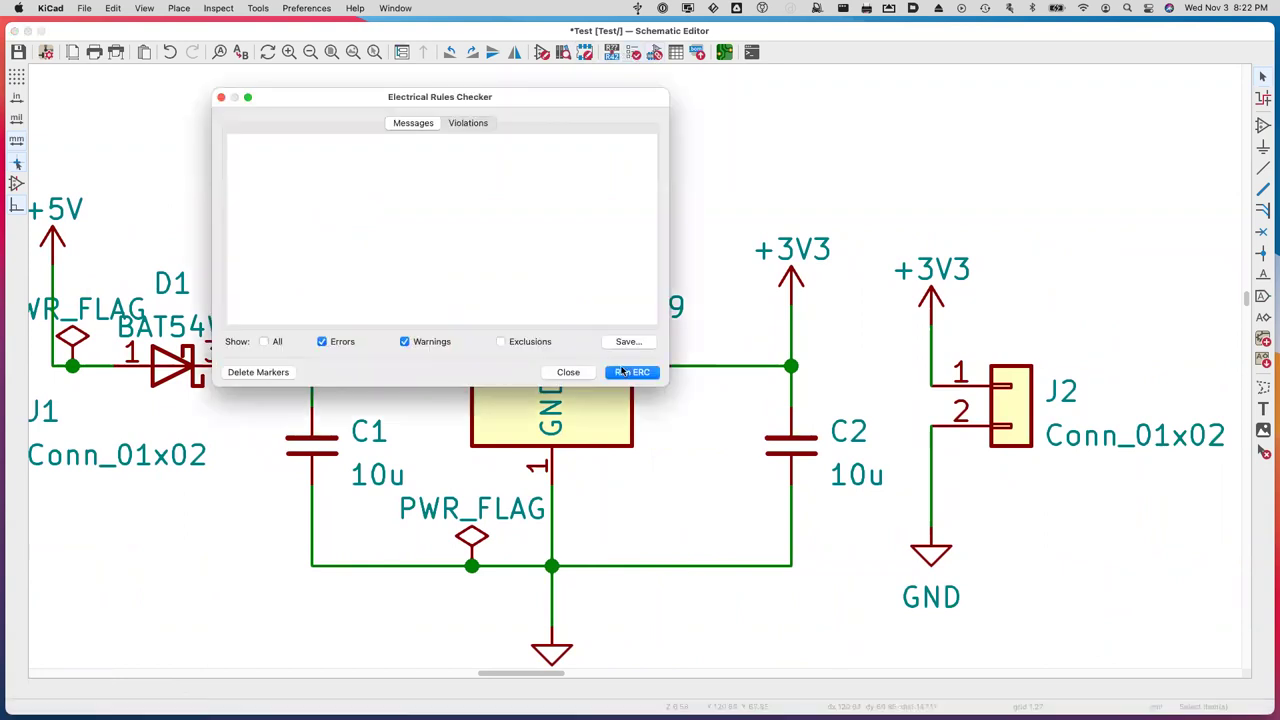
{"action": "left_click", "coordinate": [585, 372]}
{"action": "scroll", "coordinate": [729, 329], "scroll_direction": "left", "scroll_amount": 5}
{"action": "scroll", "coordinate": [729, 329], "scroll_direction": "down", "scroll_amount": 1}
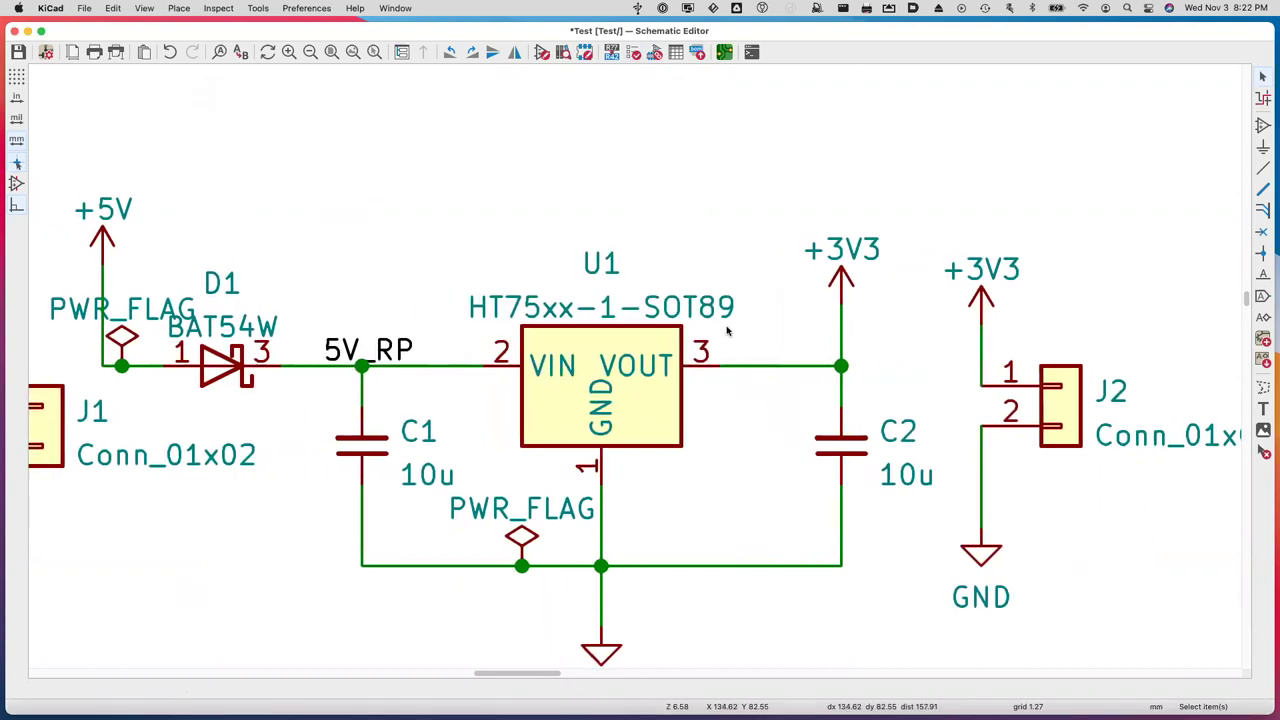
{"action": "scroll", "coordinate": [729, 329], "scroll_direction": "down", "scroll_amount": 1}
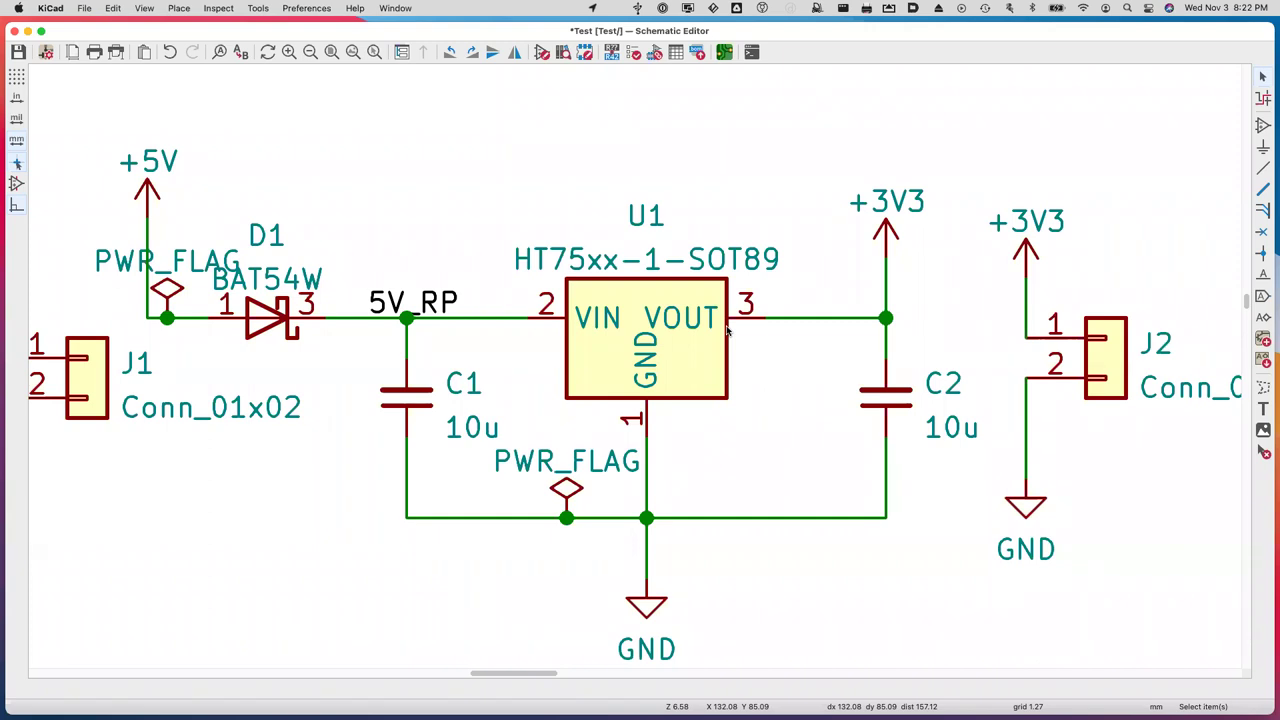
{"action": "key", "text": "super+s"}
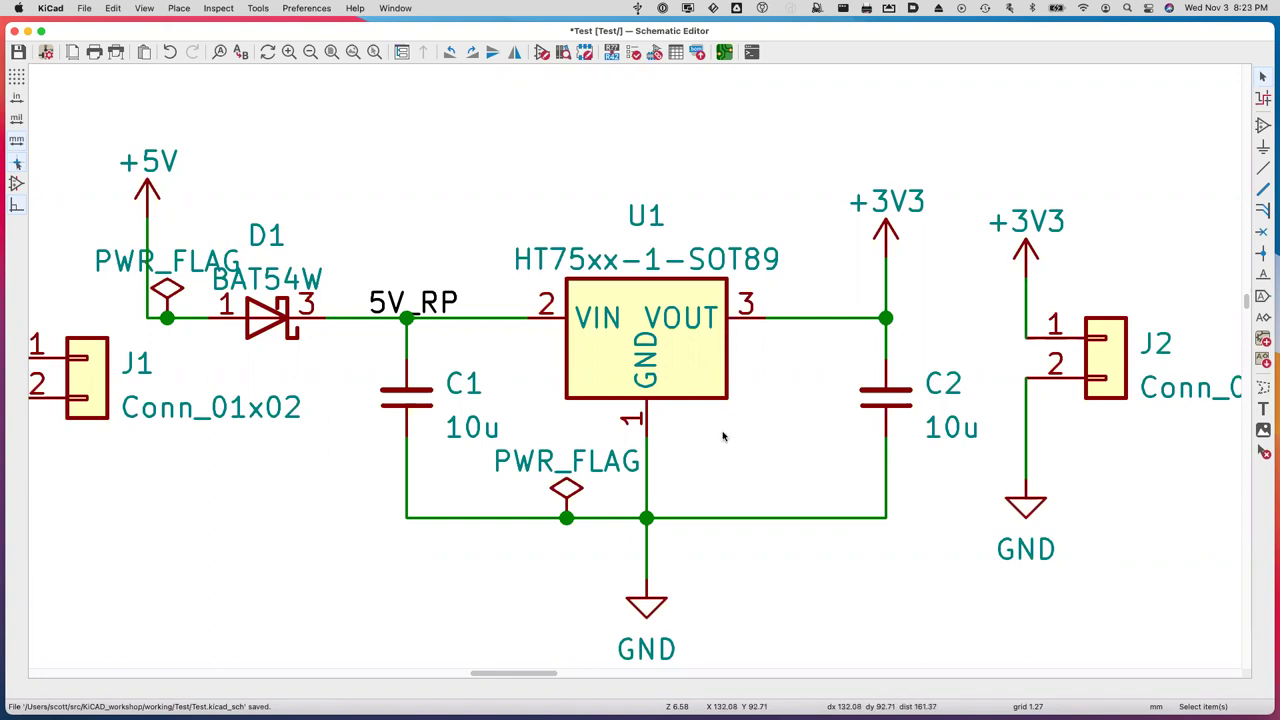
Examine the value field properties of capacitor C1.
{"action": "double_click", "coordinate": [468, 428]}
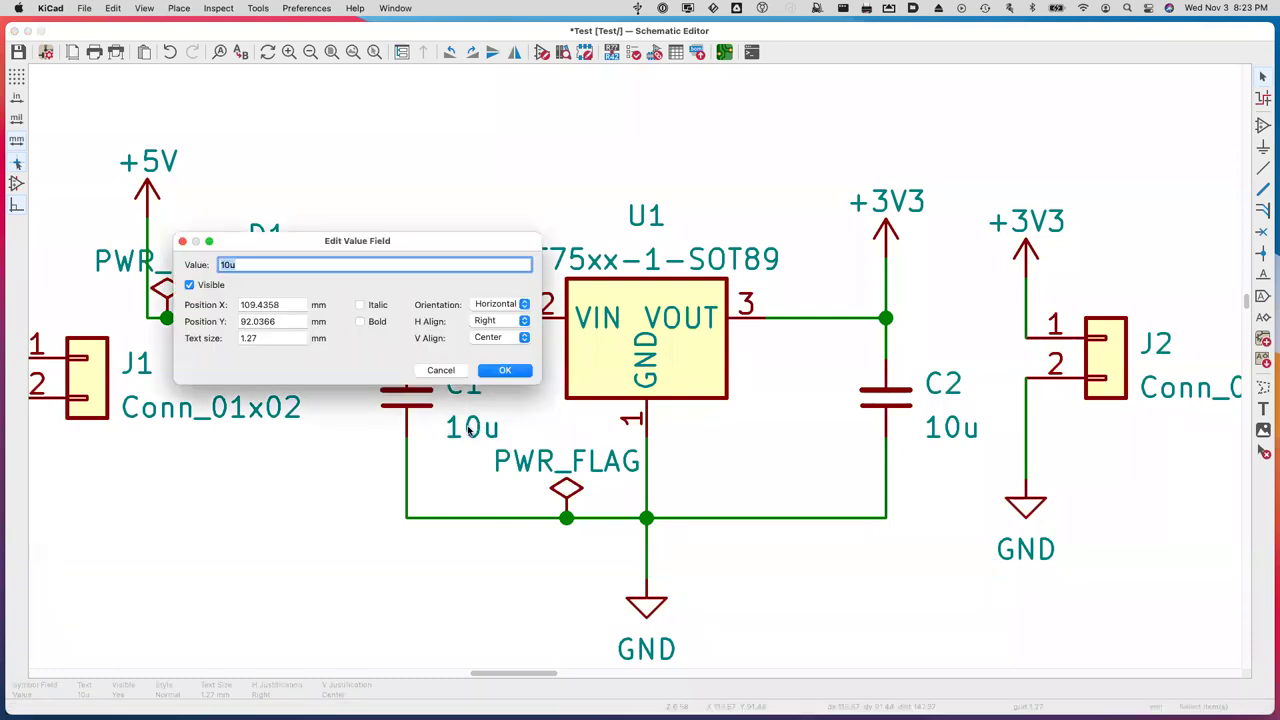
{"action": "left_click", "coordinate": [441, 371]}
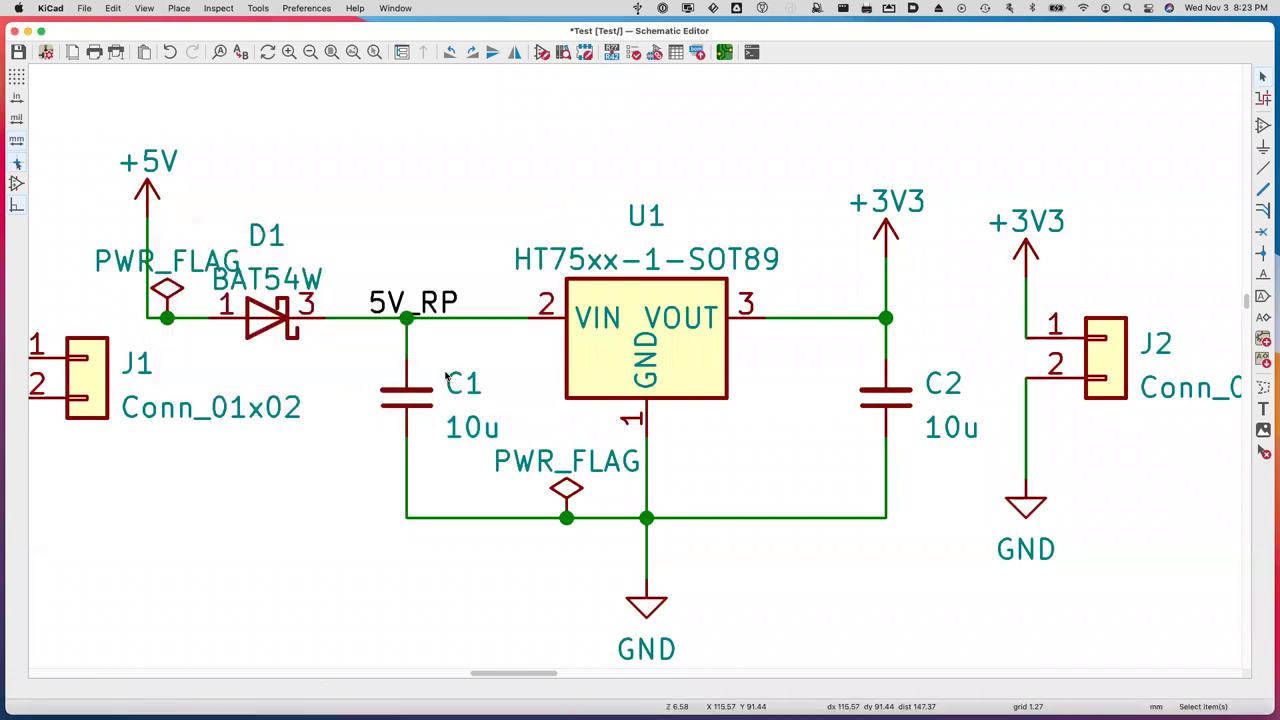
{"action": "scroll", "coordinate": [339, 502], "scroll_direction": "right", "scroll_amount": 1}
{"action": "scroll", "coordinate": [339, 502], "scroll_direction": "up", "scroll_amount": 1}
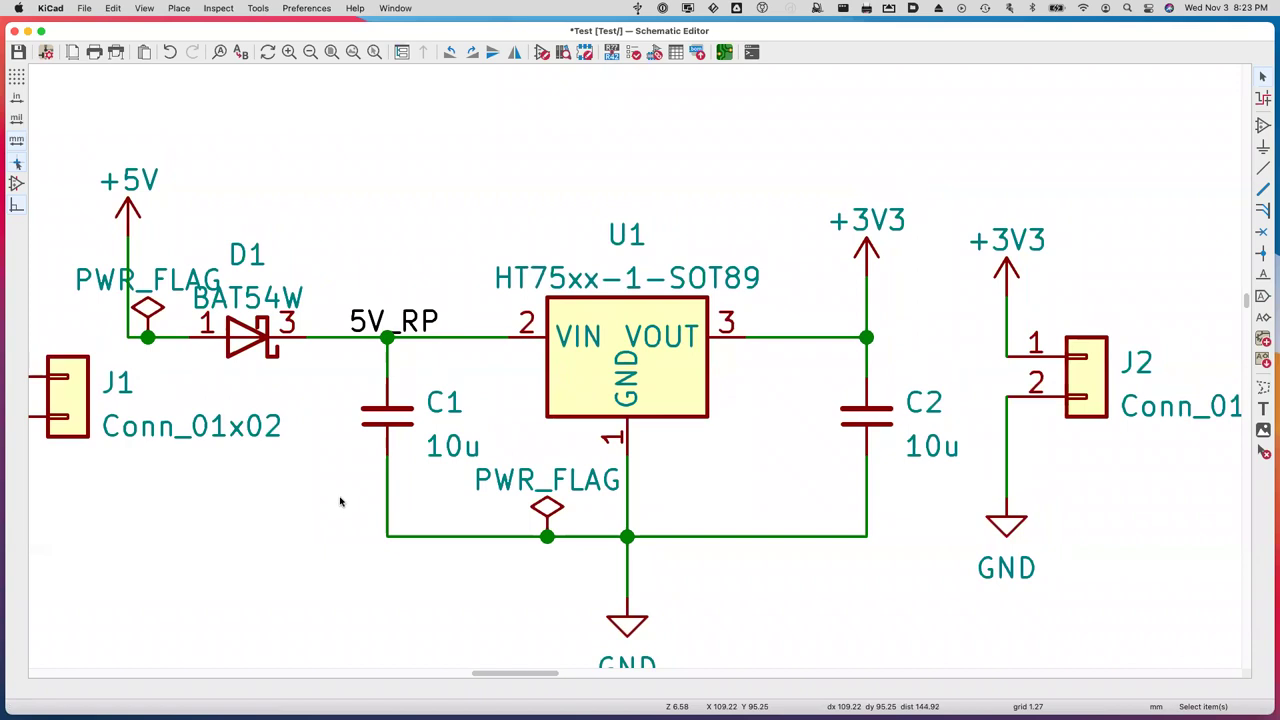
{"action": "scroll", "coordinate": [340, 502], "scroll_direction": "up", "scroll_amount": 1}
{"action": "scroll", "coordinate": [340, 502], "scroll_direction": "right", "scroll_amount": 1}
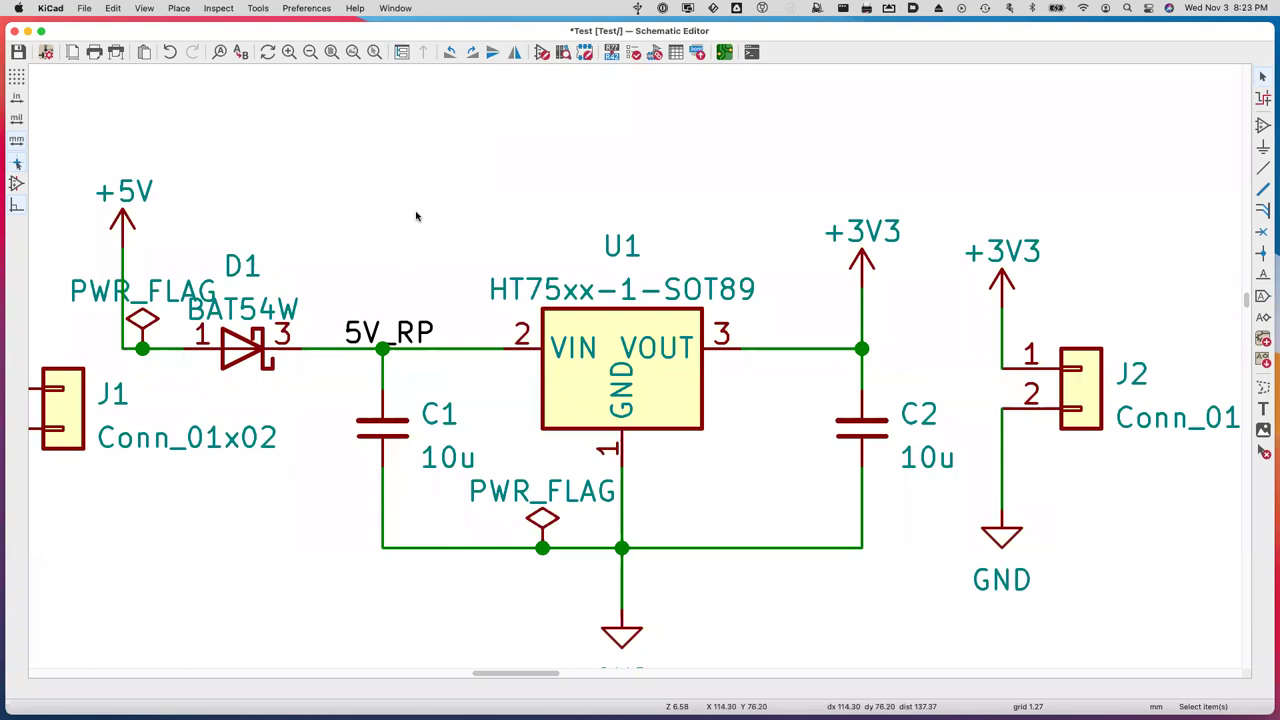
Open the footprint assignment tool and examine the footprint libraries and the candidate footprints for C1.
{"action": "left_click", "coordinate": [656, 53]}
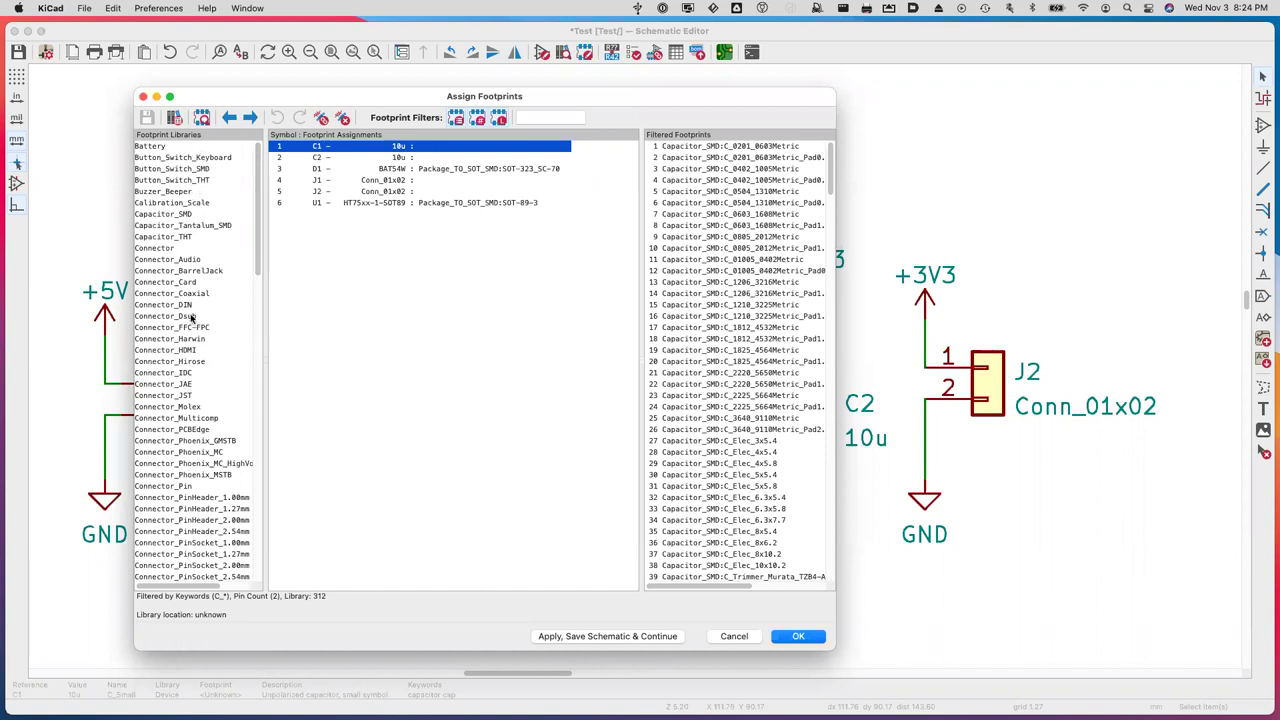
{"action": "scroll", "coordinate": [197, 360], "scroll_direction": "down", "scroll_amount": 20}
{"action": "scroll", "coordinate": [198, 360], "scroll_direction": "up", "scroll_amount": 20}
{"action": "scroll", "coordinate": [787, 400], "scroll_direction": "down", "scroll_amount": 20}
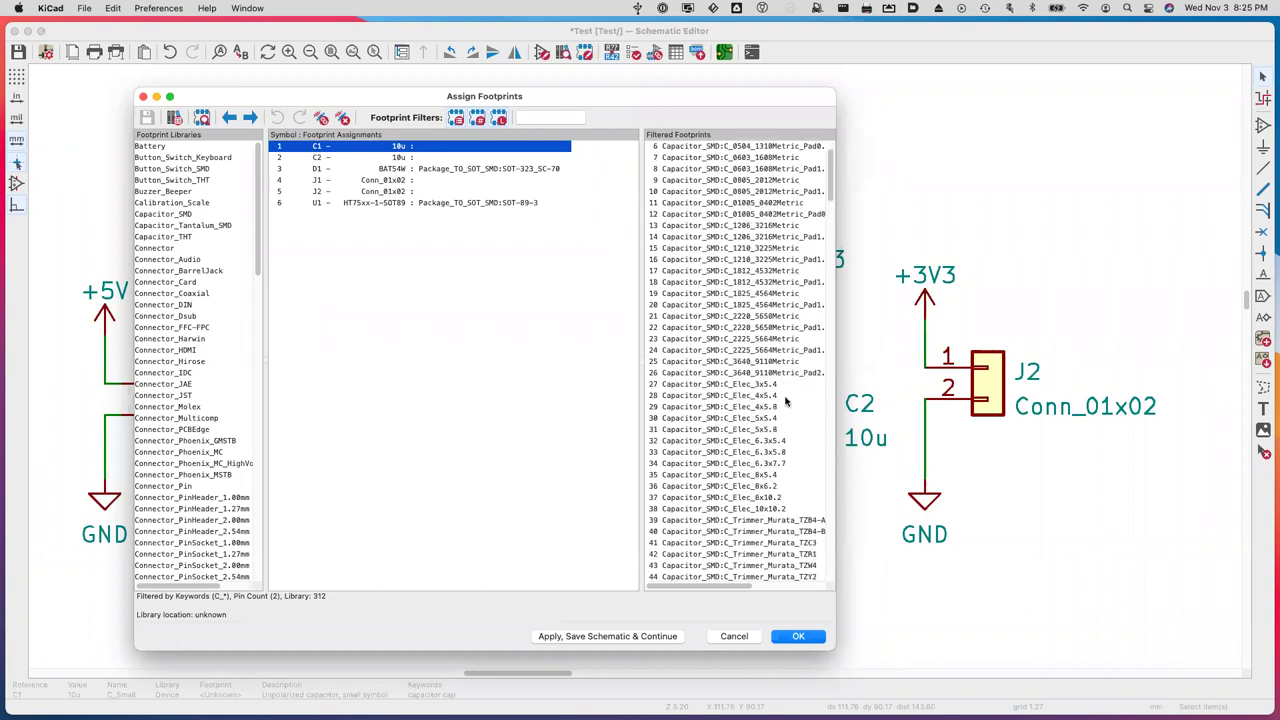
{"action": "scroll", "coordinate": [787, 400], "scroll_direction": "down", "scroll_amount": 20}
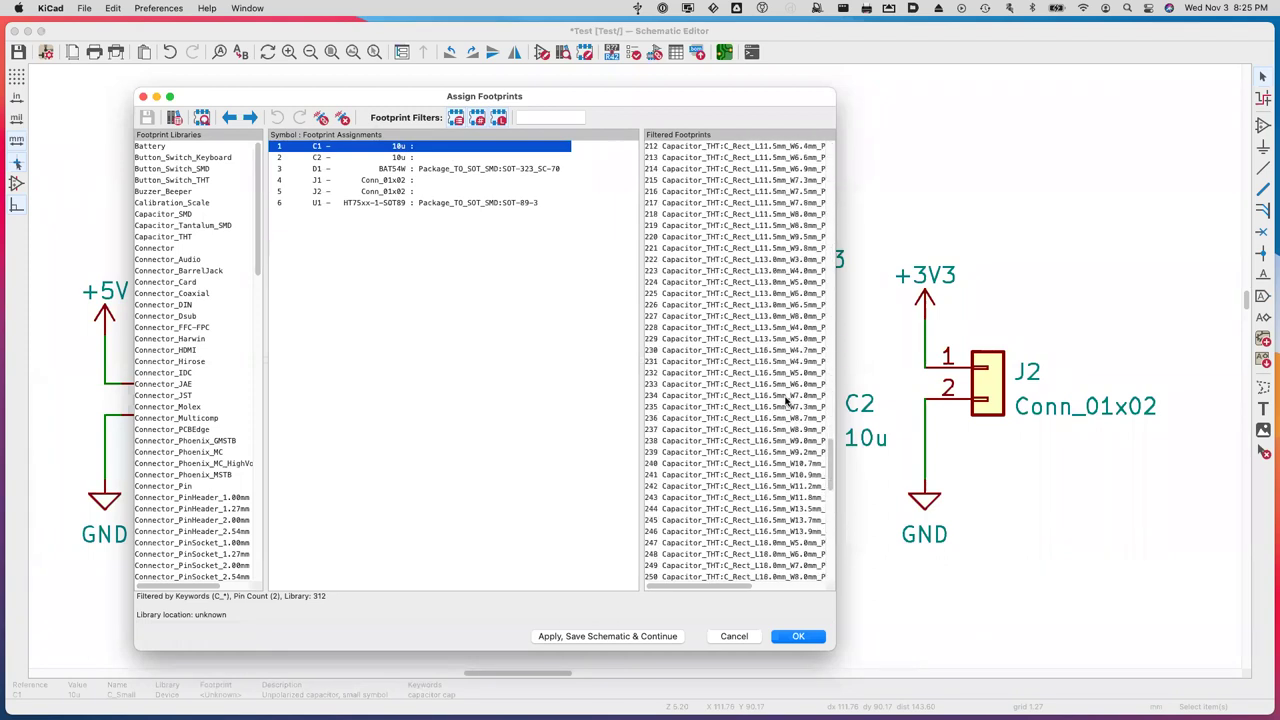
{"action": "scroll", "coordinate": [787, 400], "scroll_direction": "up", "scroll_amount": 20}
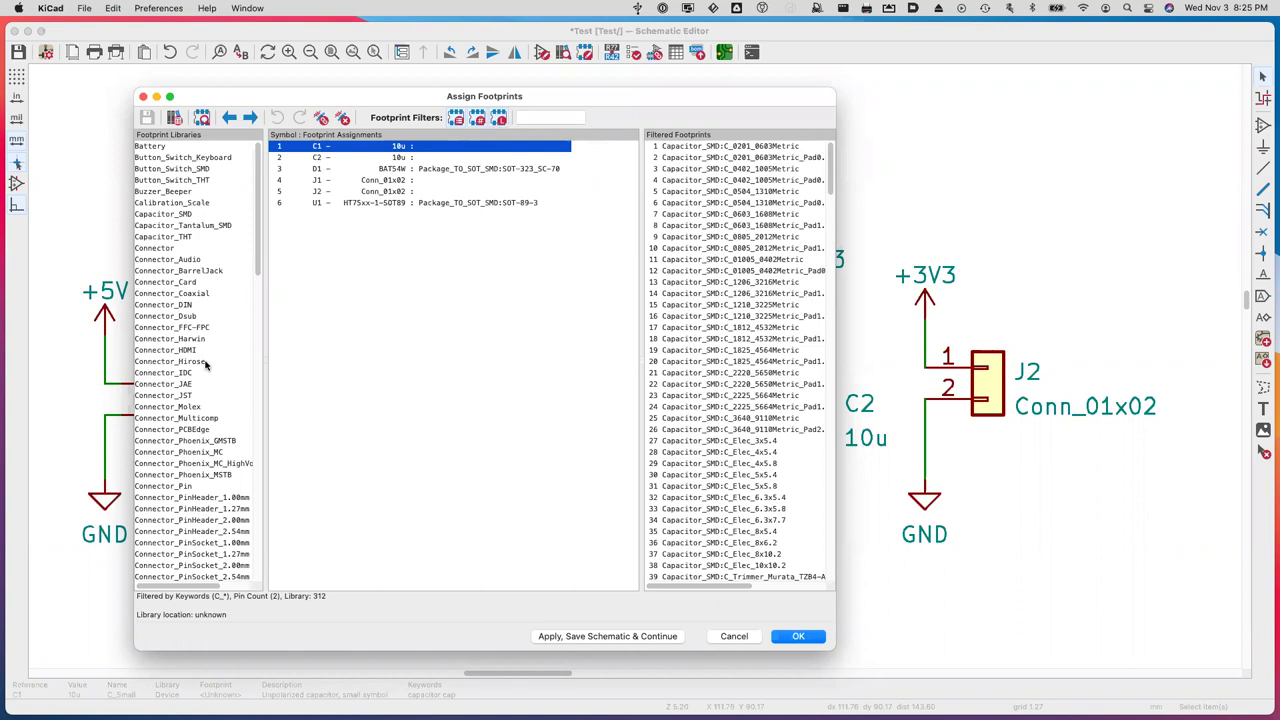
{"action": "scroll", "coordinate": [205, 365], "scroll_direction": "down", "scroll_amount": 3}
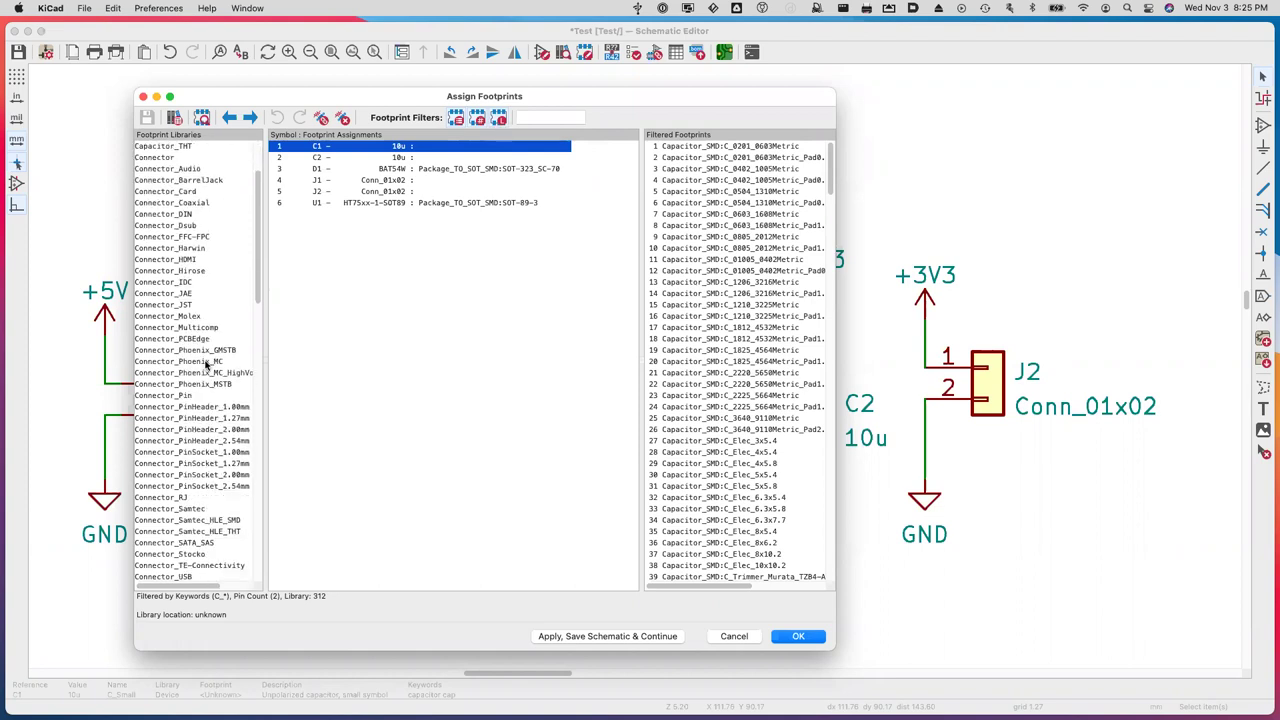
{"action": "scroll", "coordinate": [207, 365], "scroll_direction": "up", "scroll_amount": 3}
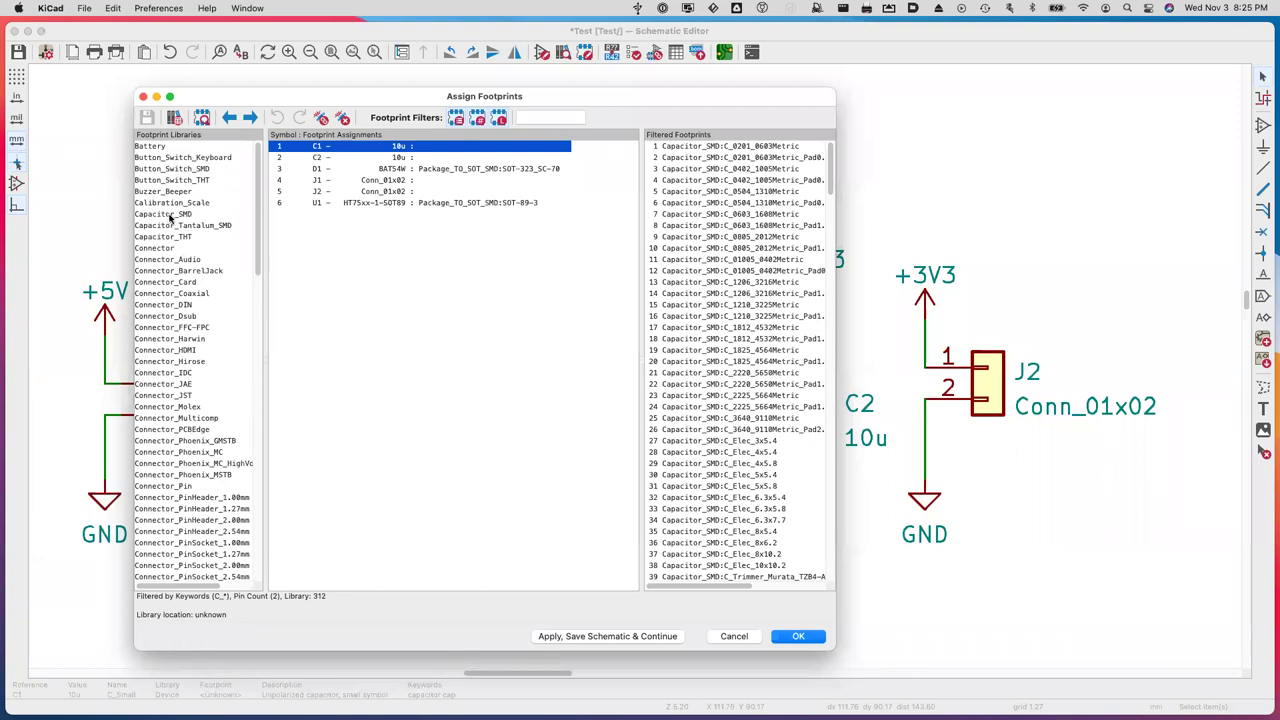
Assign the Capacitor_SMD footprint C_0805_2012Metric_Pad1.18x1.45mm_HandSolder to capacitors C1 and C2.
{"action": "left_click", "coordinate": [170, 214]}
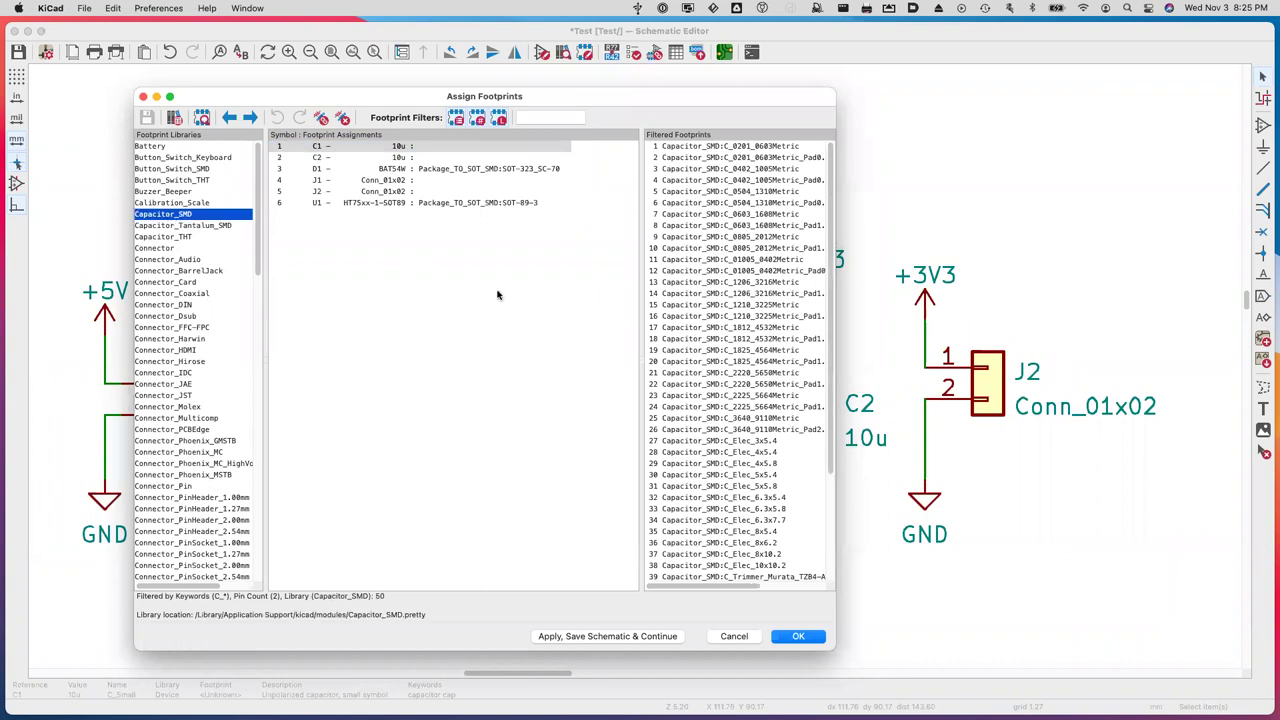
{"action": "scroll", "coordinate": [691, 455], "scroll_direction": "down", "scroll_amount": 4}
{"action": "scroll", "coordinate": [691, 455], "scroll_direction": "up", "scroll_amount": 4}
{"action": "scroll", "coordinate": [741, 207], "scroll_direction": "right", "scroll_amount": 2}
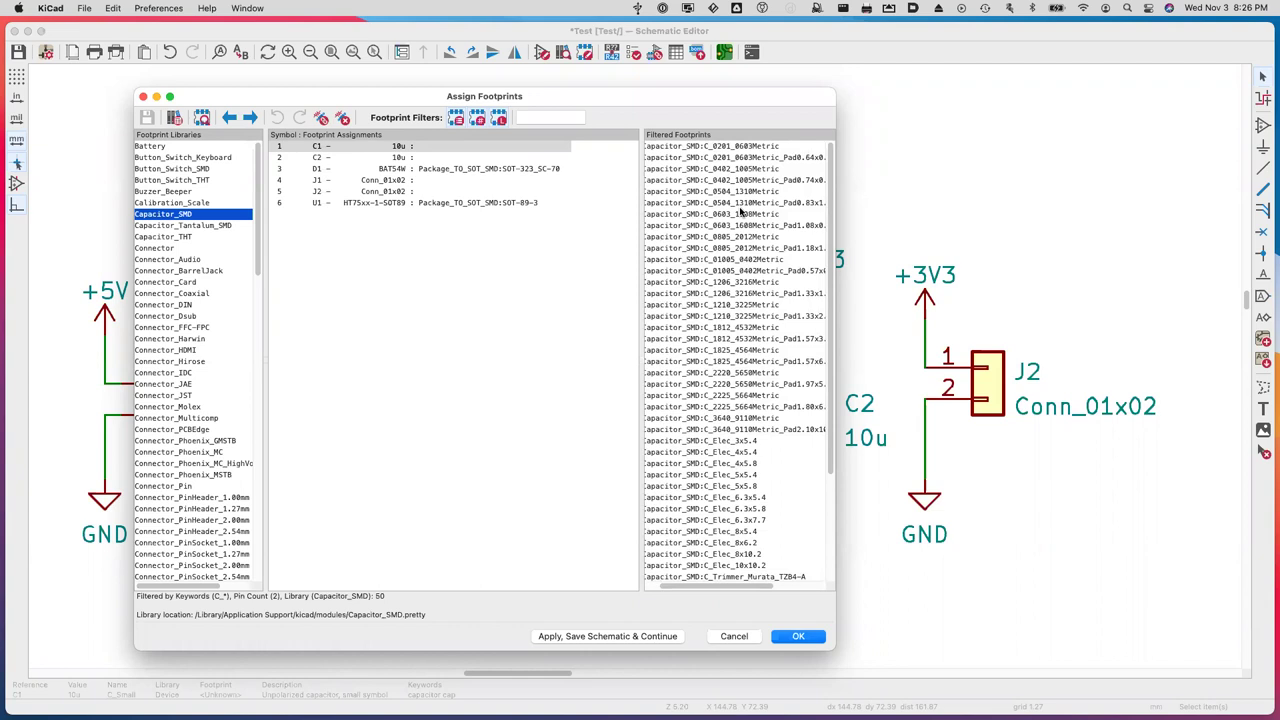
{"action": "scroll", "coordinate": [675, 230], "scroll_direction": "left", "scroll_amount": 2}
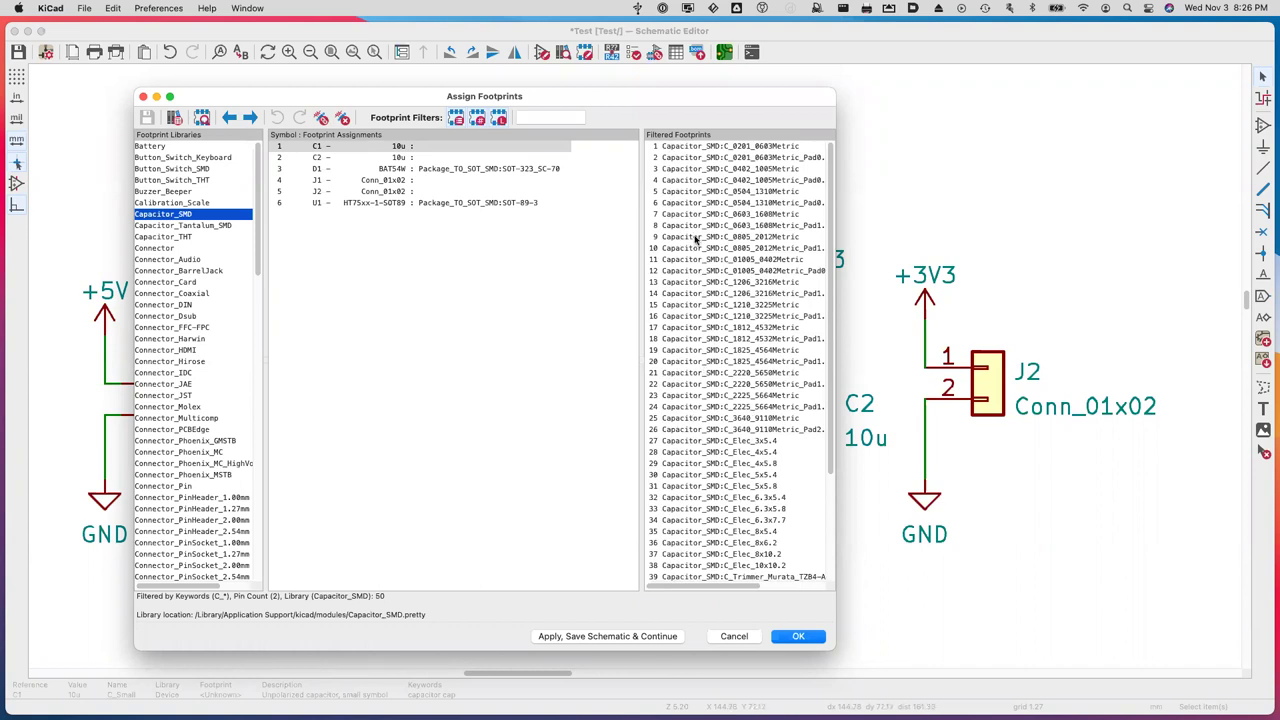
{"action": "scroll", "coordinate": [695, 234], "scroll_direction": "right", "scroll_amount": 2}
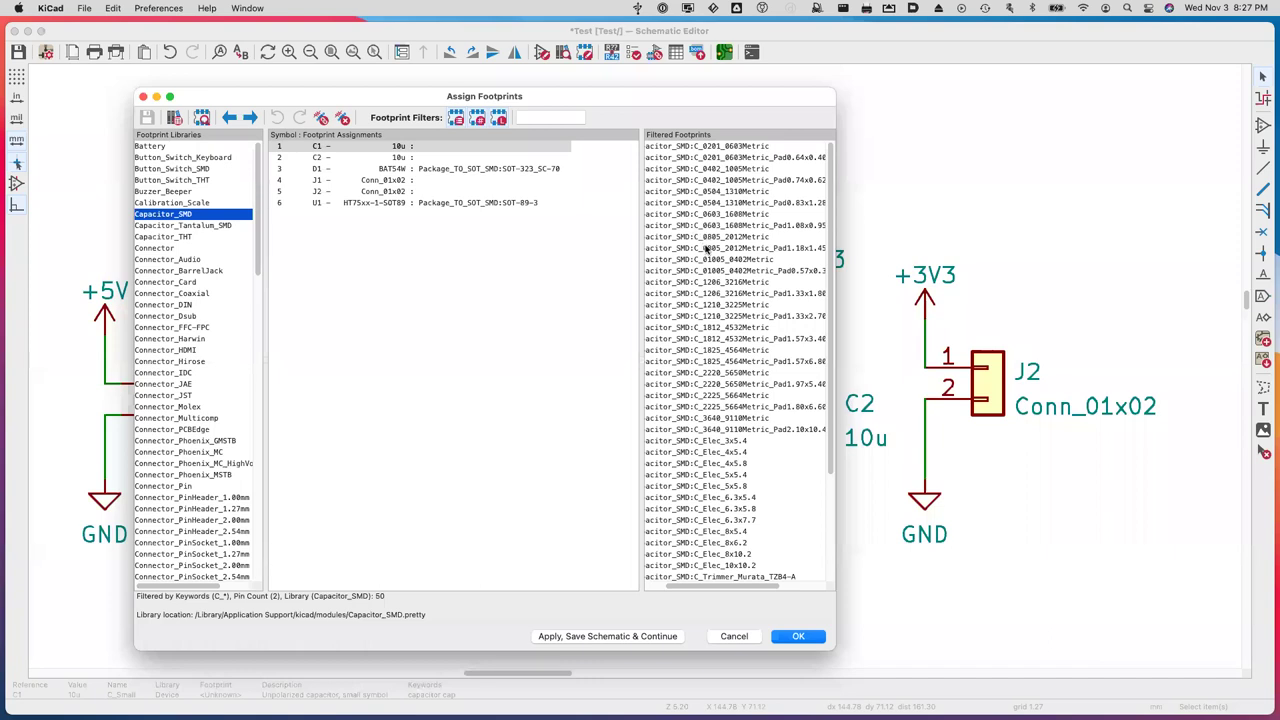
{"action": "scroll", "coordinate": [706, 249], "scroll_direction": "right", "scroll_amount": 3}
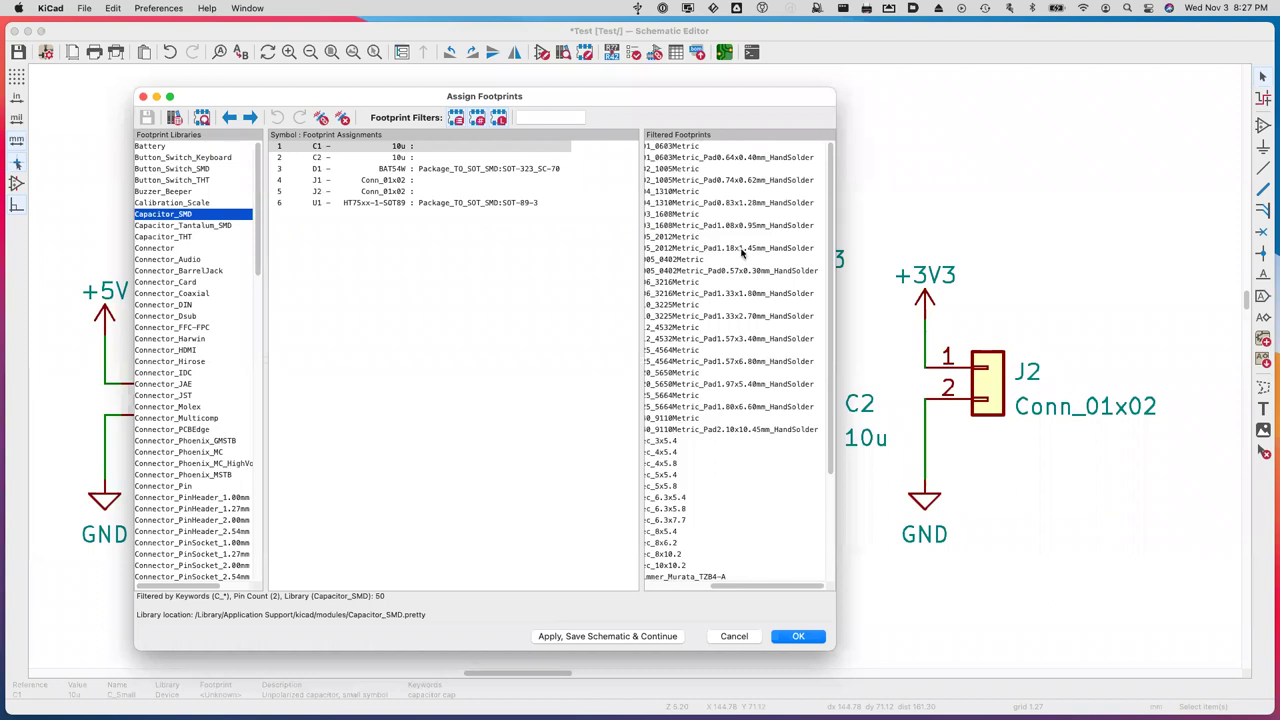
{"action": "scroll", "coordinate": [742, 254], "scroll_direction": "left", "scroll_amount": 3}
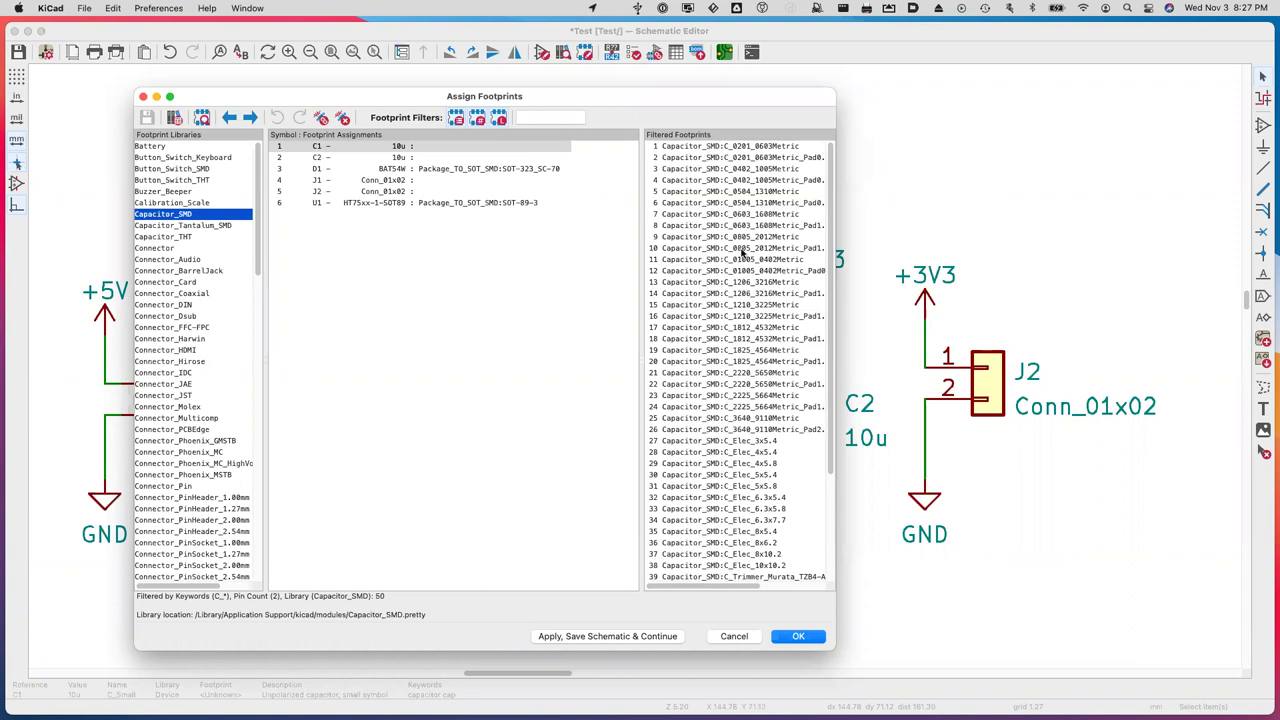
{"action": "scroll", "coordinate": [741, 253], "scroll_direction": "right", "scroll_amount": 5}
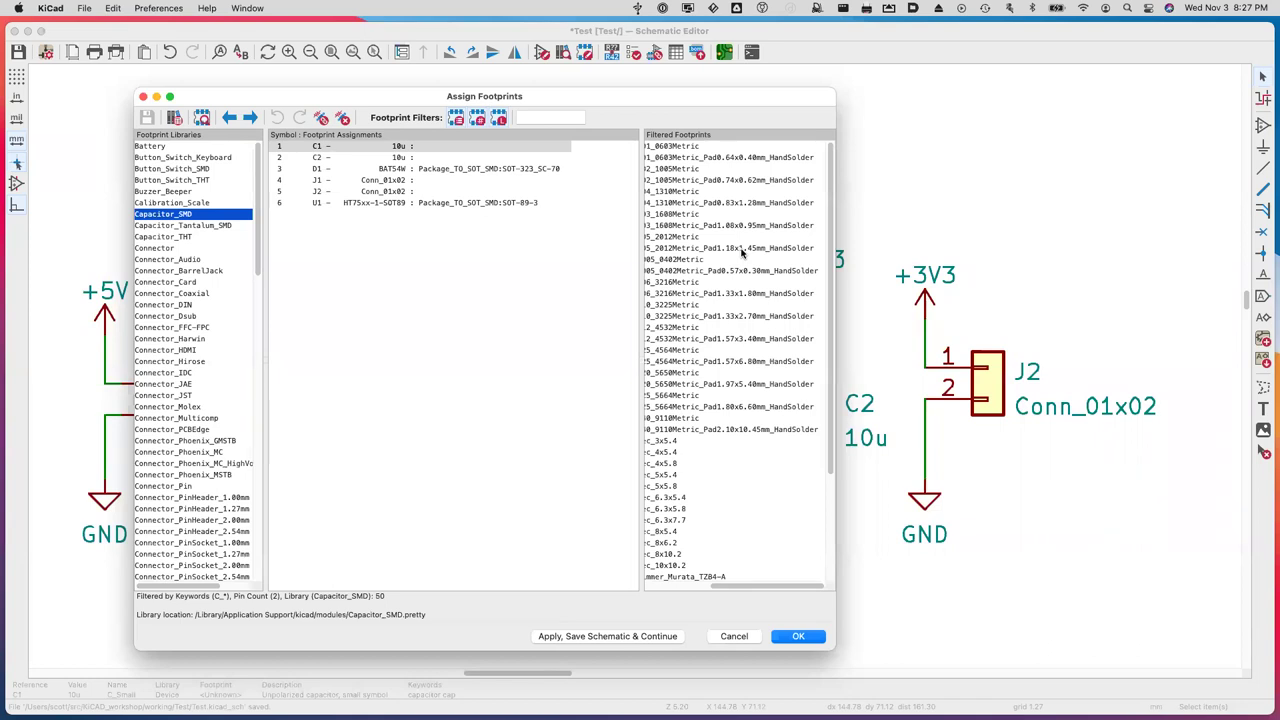
{"action": "double_click", "coordinate": [677, 250]}
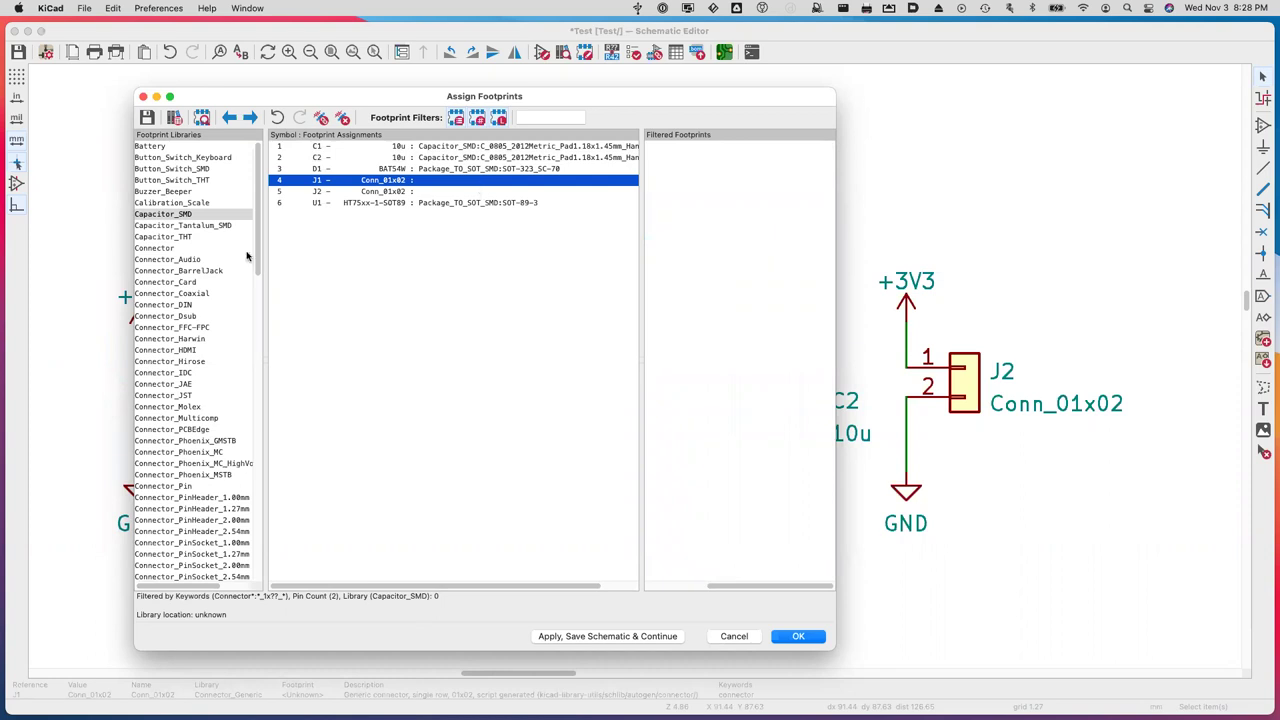
Narrow the candidate footprints for connector J1 to the Connector_PinHeader_2.54mm library.
{"action": "left_click", "coordinate": [193, 215]}
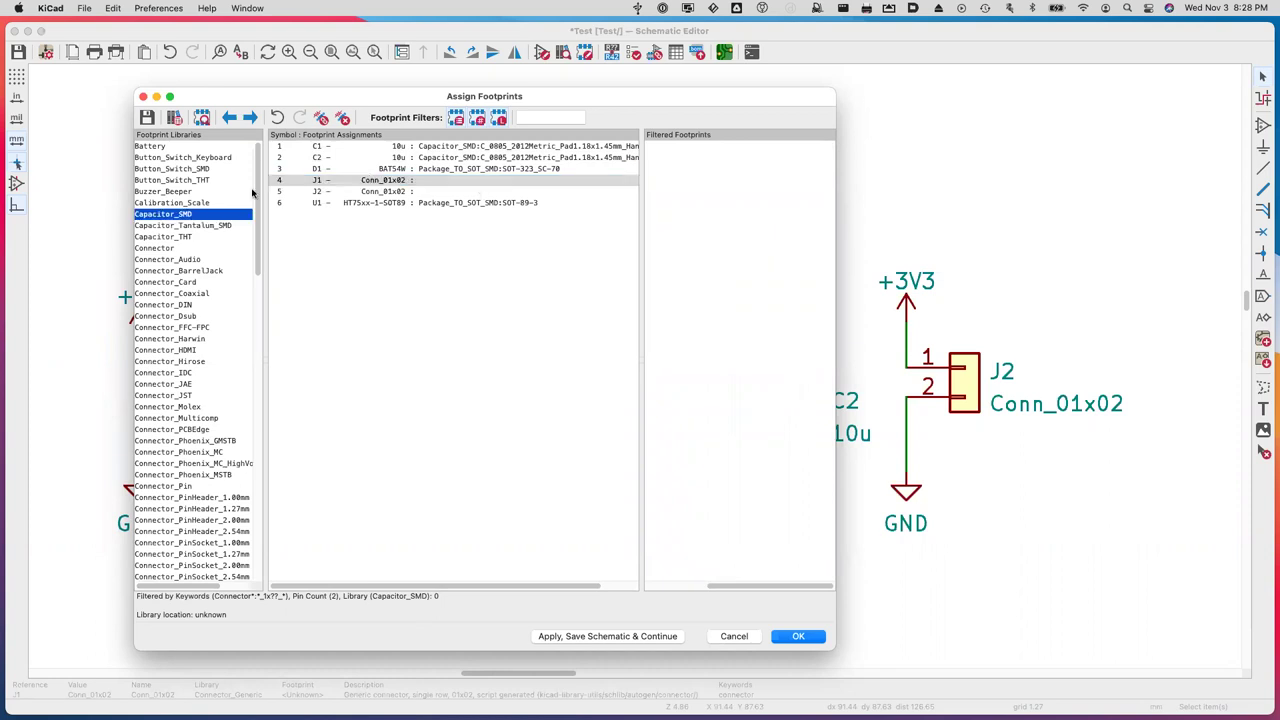
{"action": "left_click", "coordinate": [190, 229]}
{"action": "left_click", "coordinate": [198, 216]}
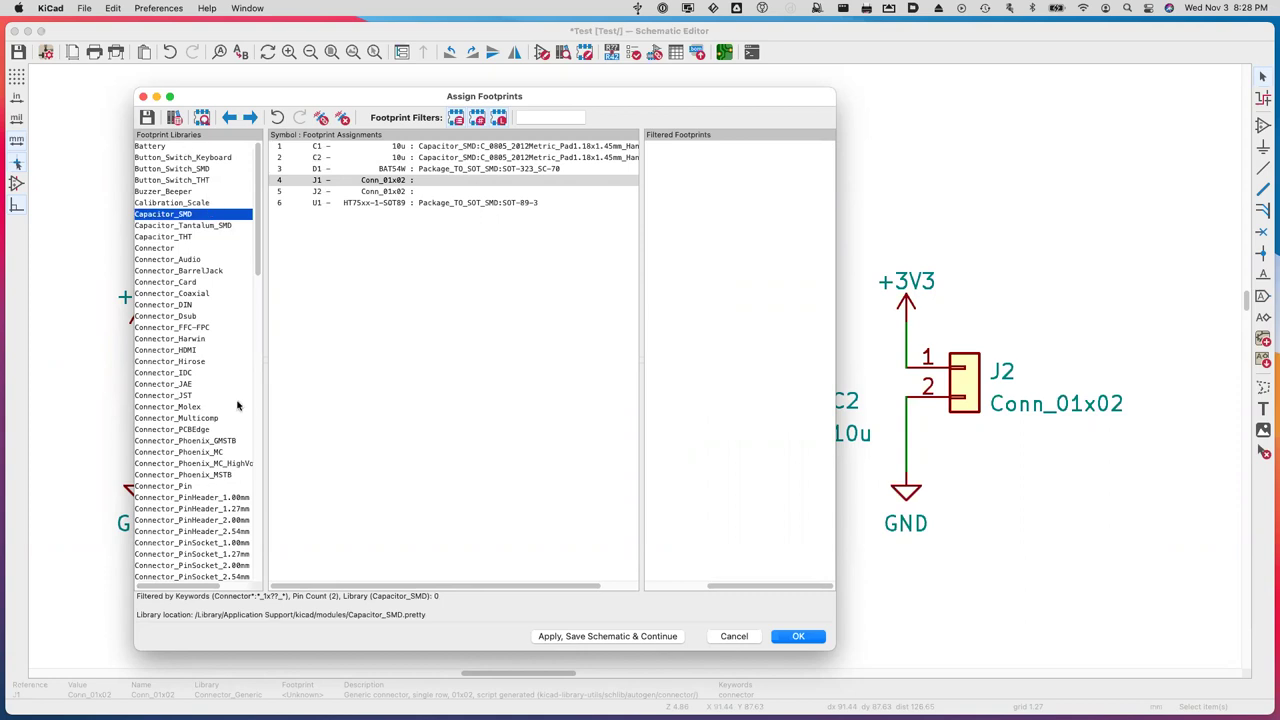
{"action": "left_click", "coordinate": [500, 119]}
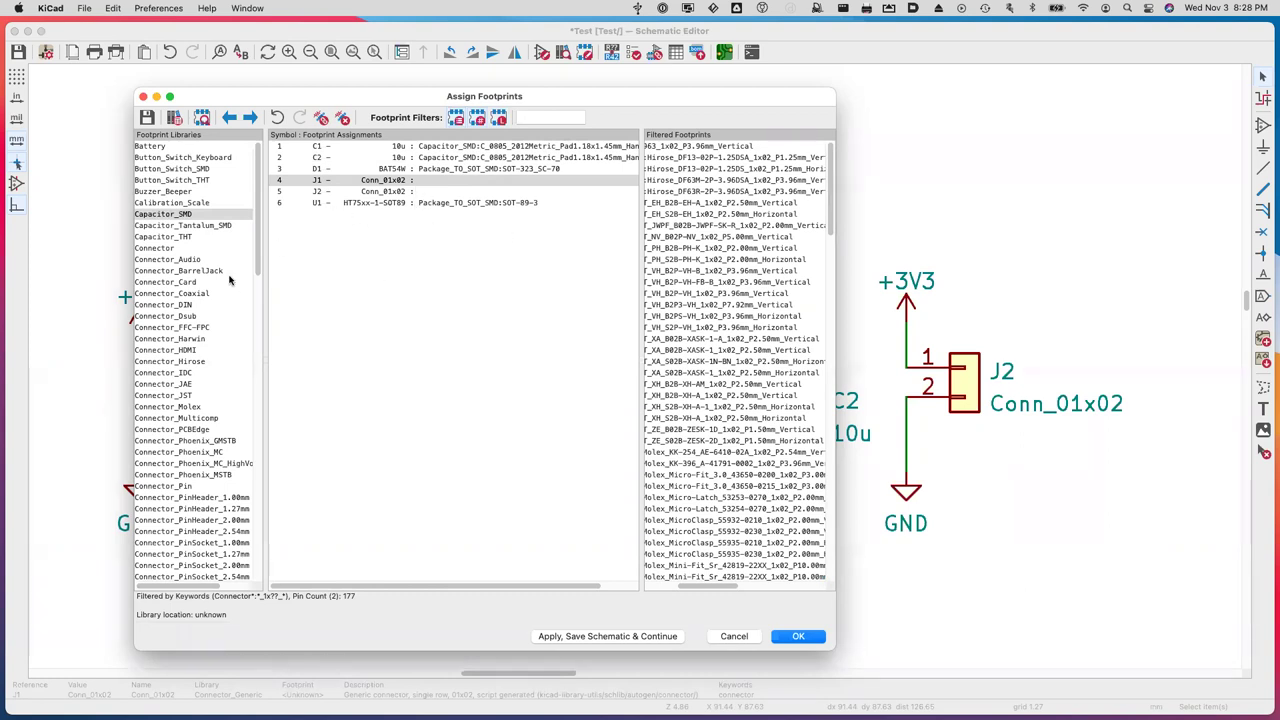
{"action": "scroll", "coordinate": [186, 318], "scroll_direction": "down", "scroll_amount": 1}
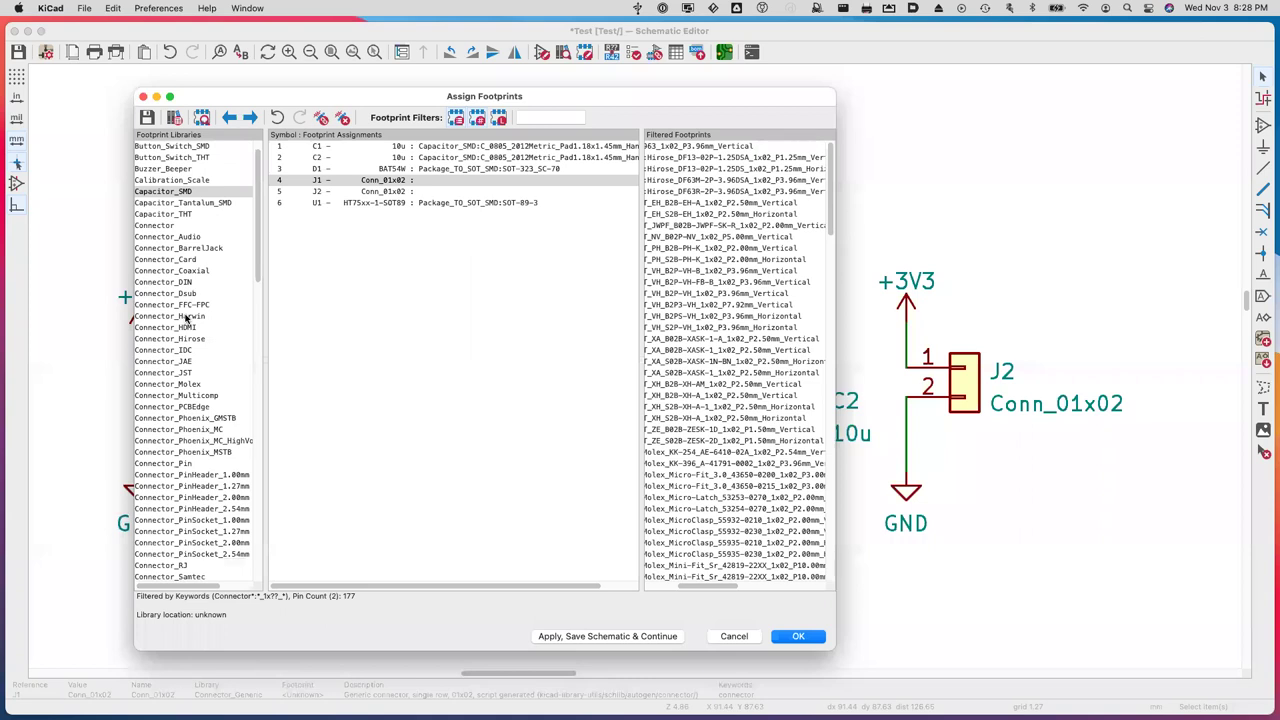
{"action": "scroll", "coordinate": [186, 318], "scroll_direction": "down", "scroll_amount": 1}
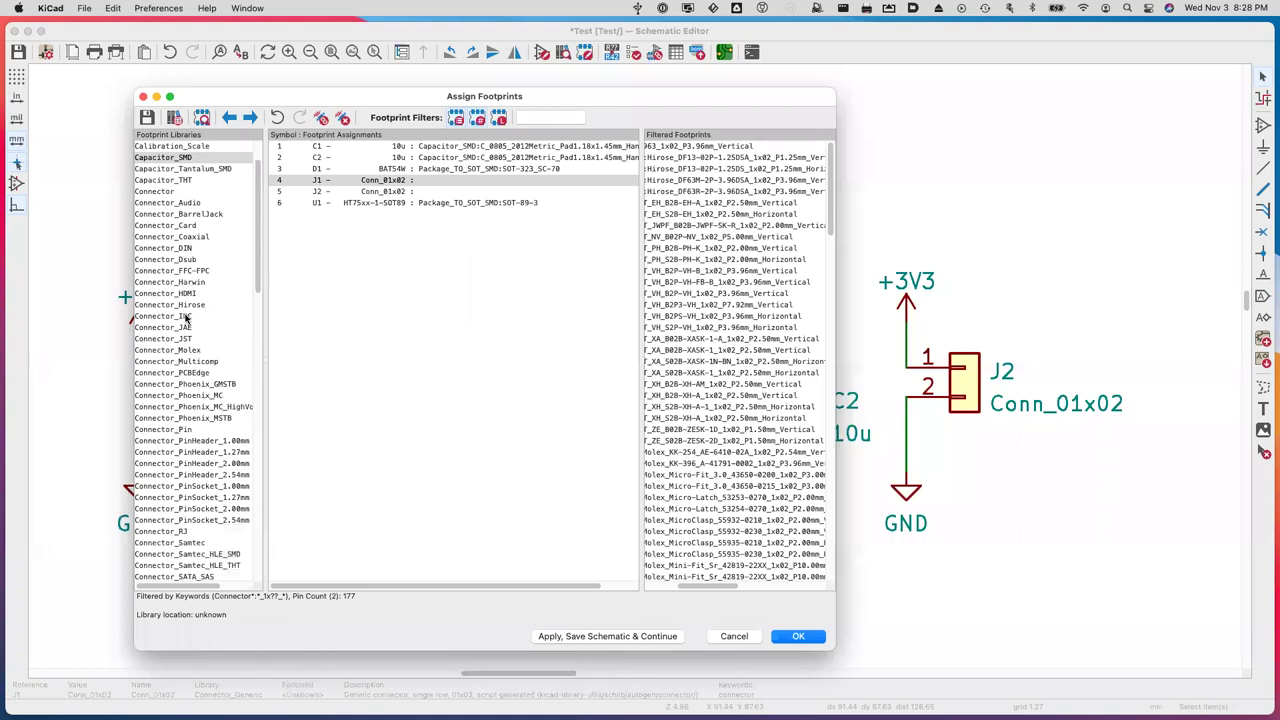
{"action": "scroll", "coordinate": [195, 474], "scroll_direction": "down", "scroll_amount": 2}
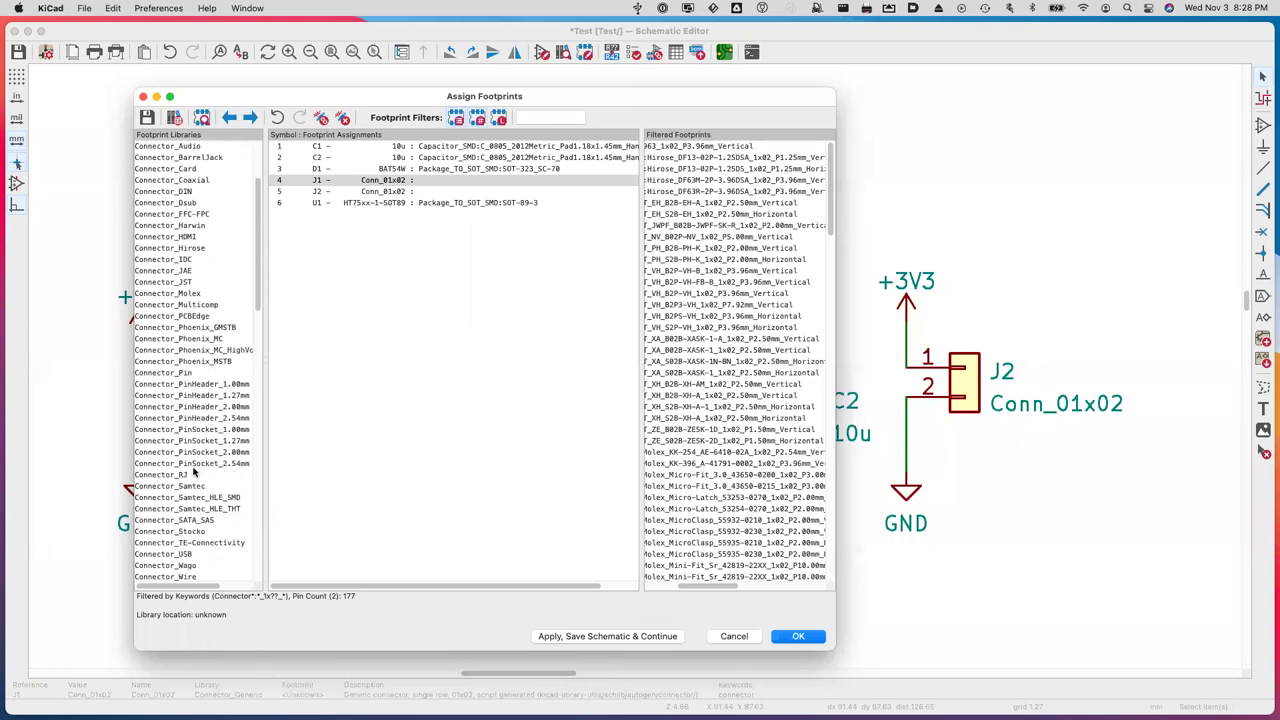
{"action": "left_click", "coordinate": [185, 418]}
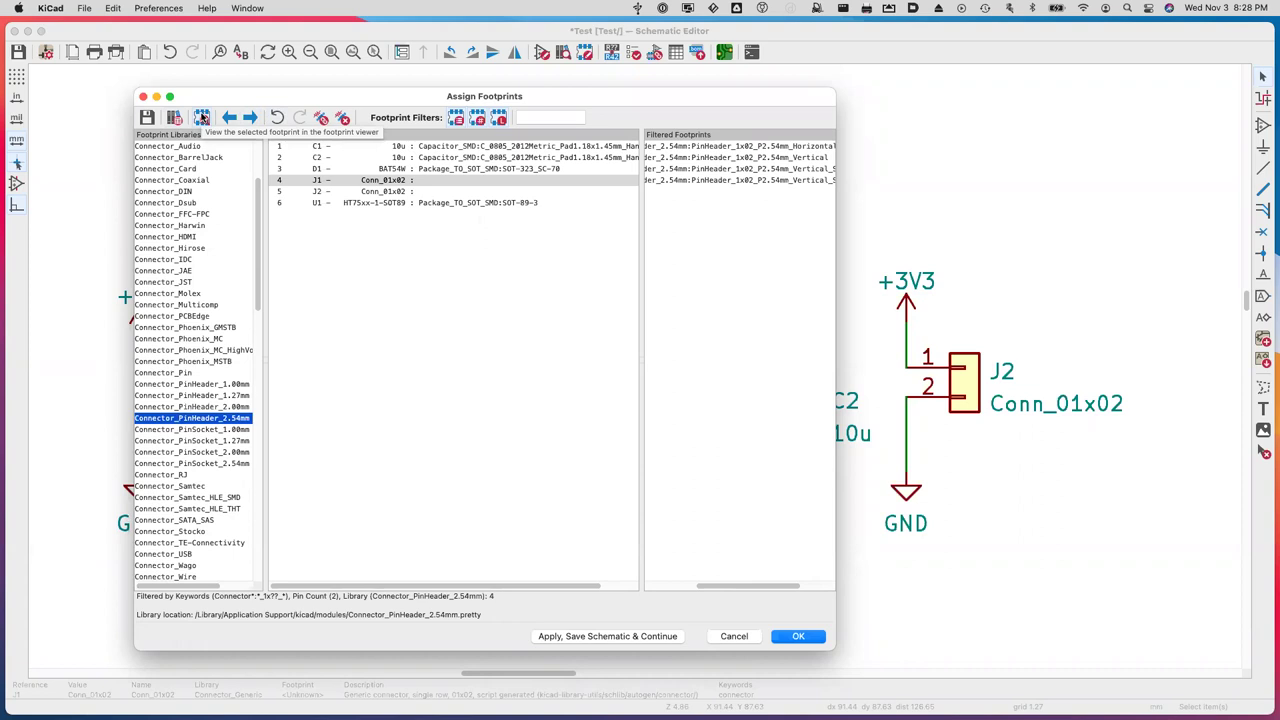
Preview the PinHeader_1x02_P2.54mm_Vertical_SMD_Pin1Right footprint in the footprint viewer and in 3D, closing both views.
{"action": "left_click", "coordinate": [714, 180]}
{"action": "left_click", "coordinate": [201, 117]}
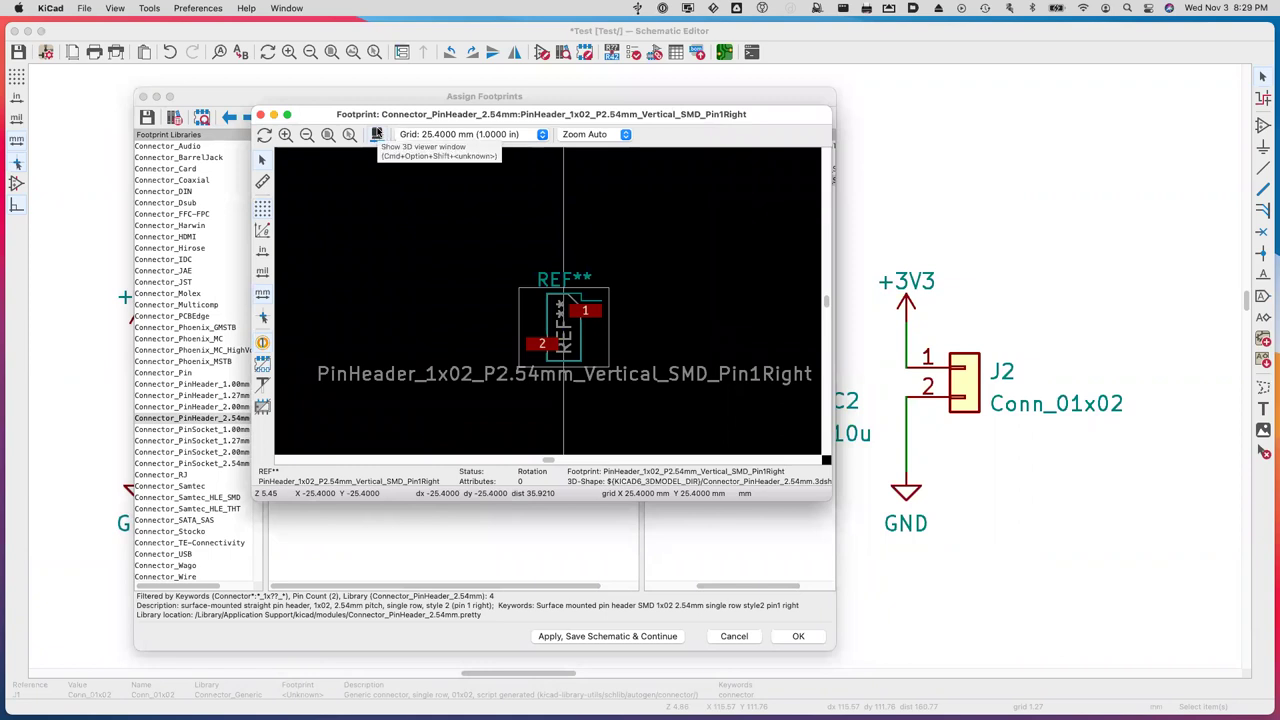
{"action": "left_click", "coordinate": [377, 134]}
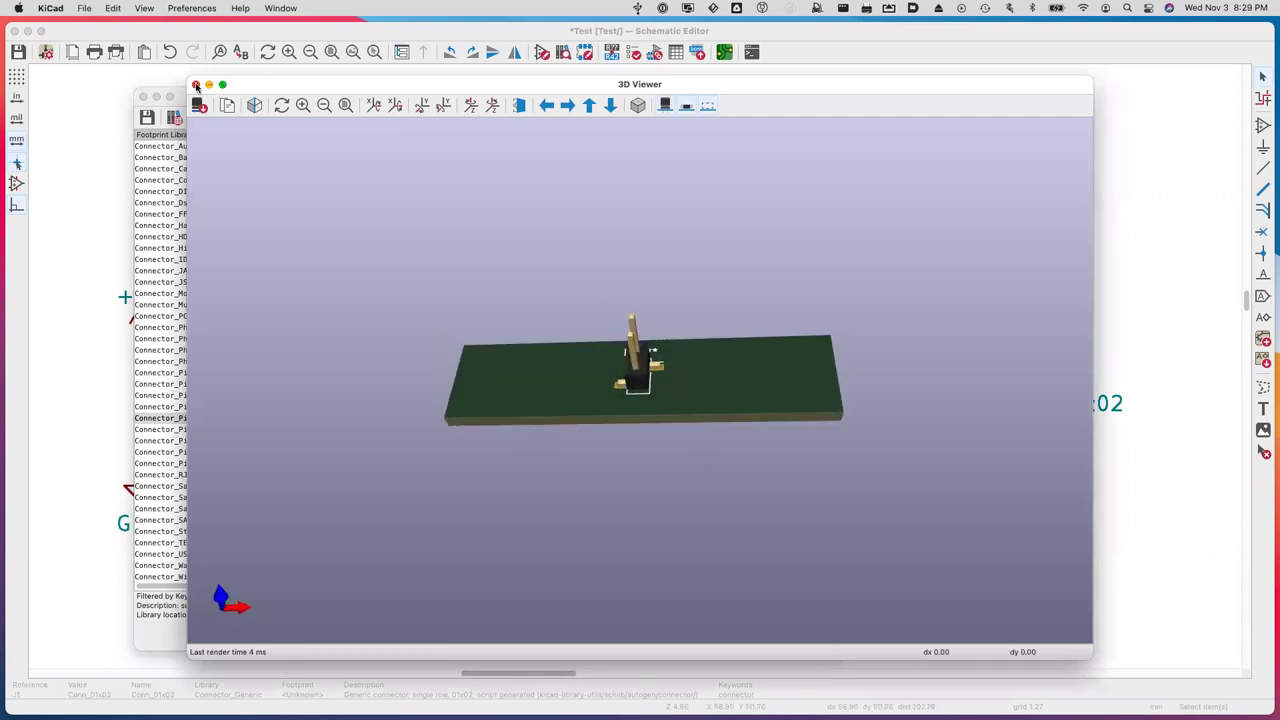
{"action": "left_click", "coordinate": [196, 86]}
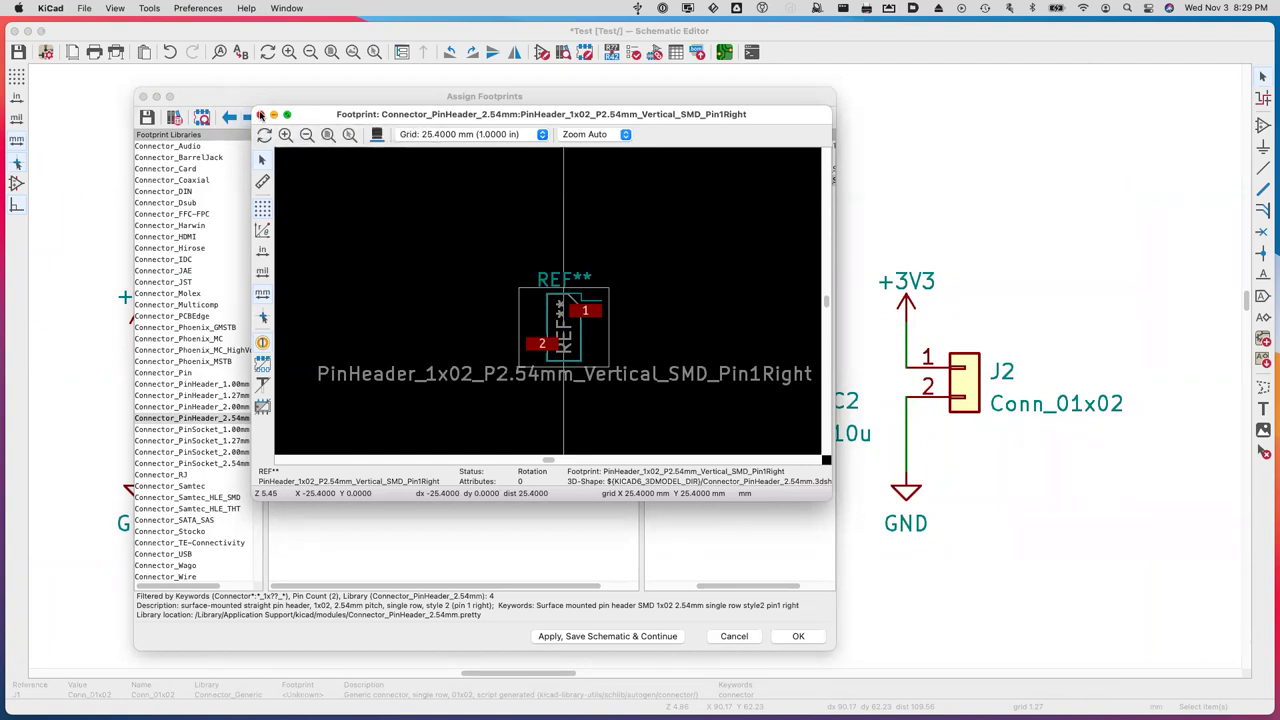
{"action": "left_click", "coordinate": [260, 115]}
Assign the Connector_PinHeader_2.54mm footprint PinHeader_1x02_P2.54mm_Vertical to connectors J1 and J2.
{"action": "scroll", "coordinate": [706, 167], "scroll_direction": "right", "scroll_amount": 3}
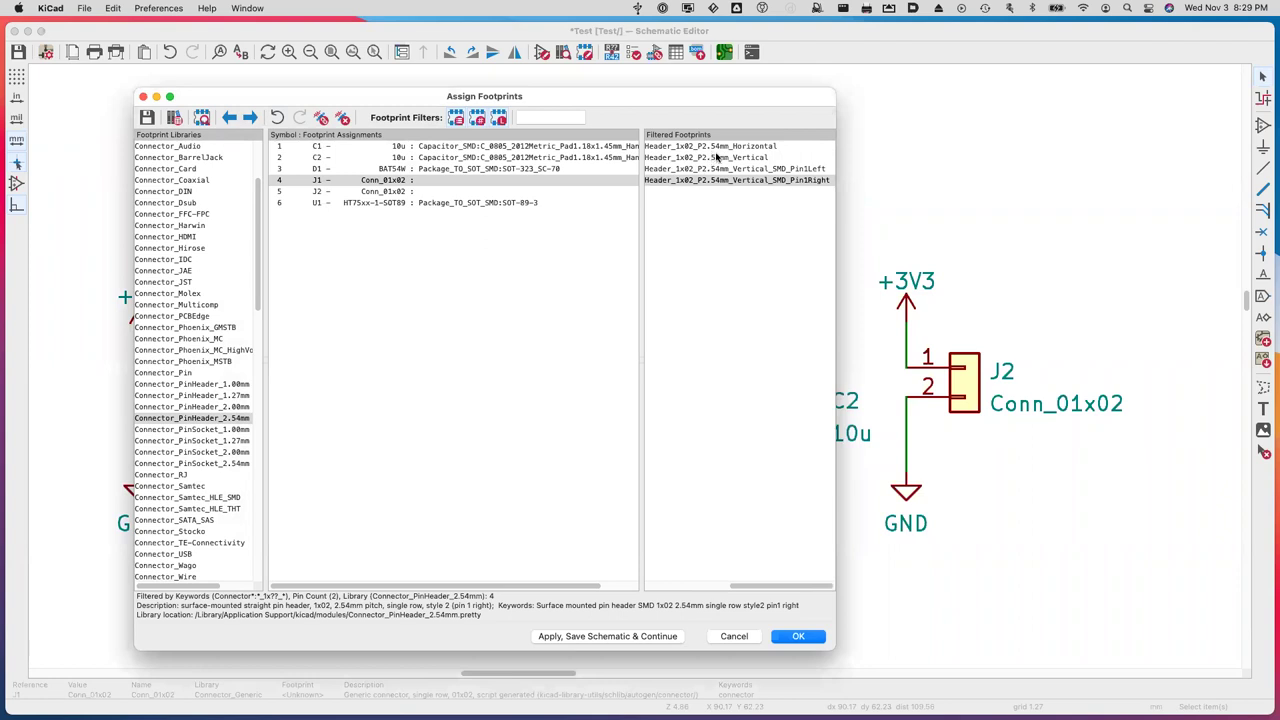
{"action": "left_click", "coordinate": [699, 158]}
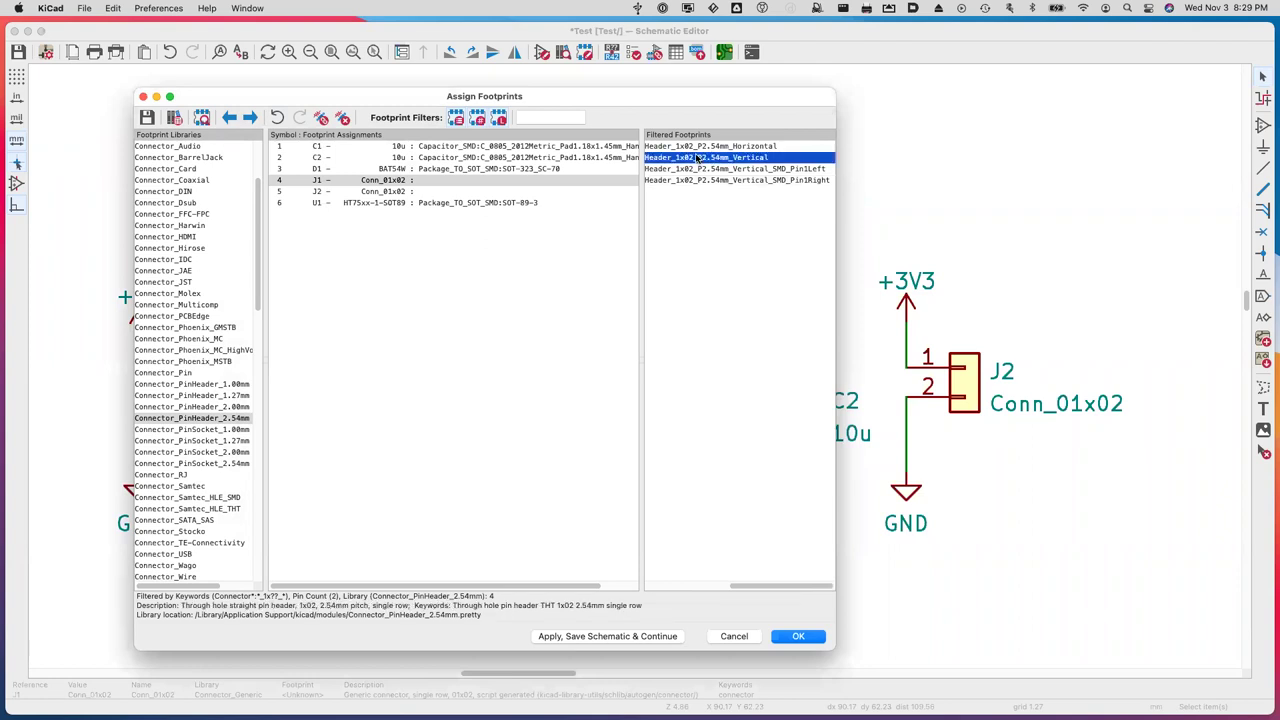
{"action": "double_click", "coordinate": [699, 158]}
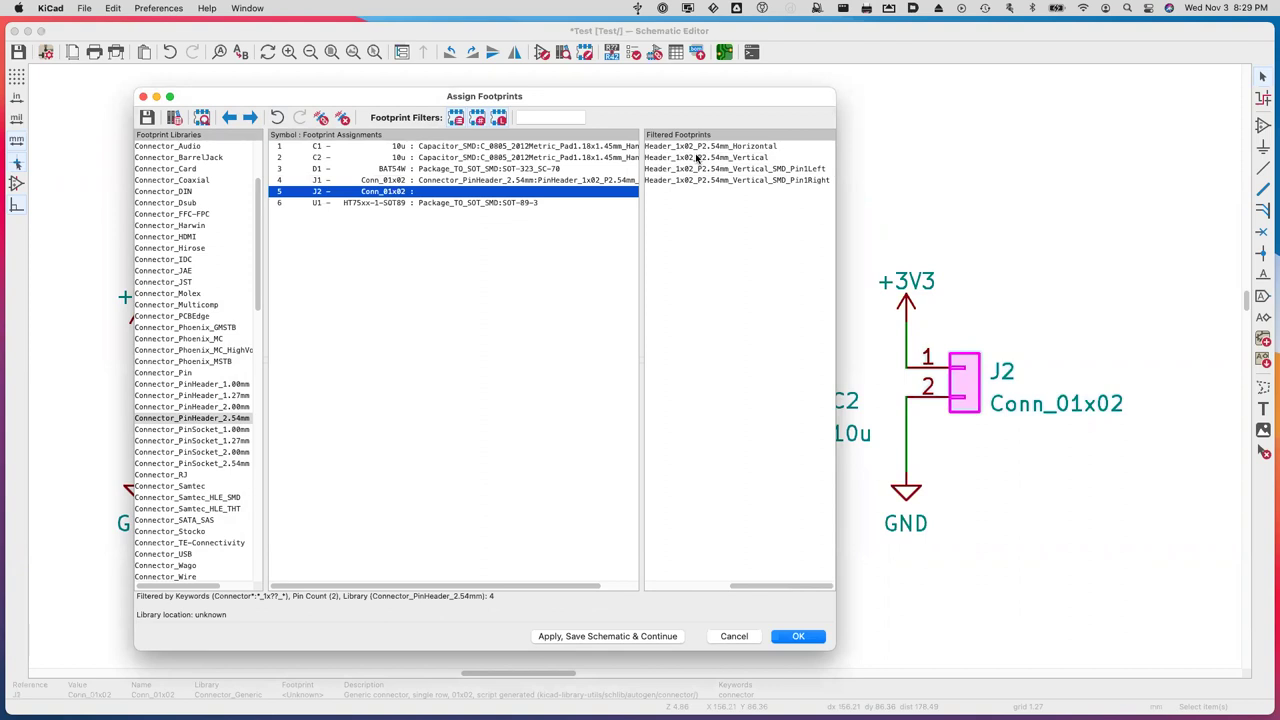
{"action": "left_click", "coordinate": [688, 160]}
{"action": "double_click", "coordinate": [688, 160]}
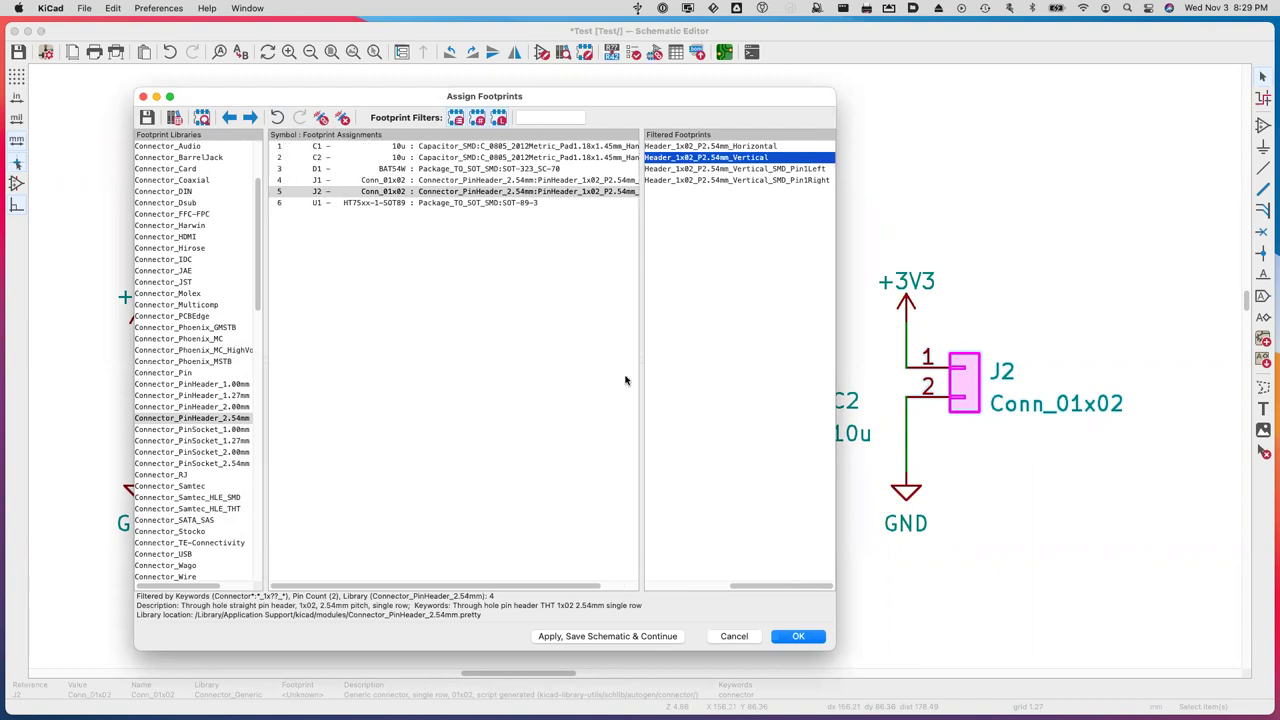
Apply the footprint assignments, save the schematic and close the footprint assignment tool.
{"action": "left_click", "coordinate": [600, 637]}
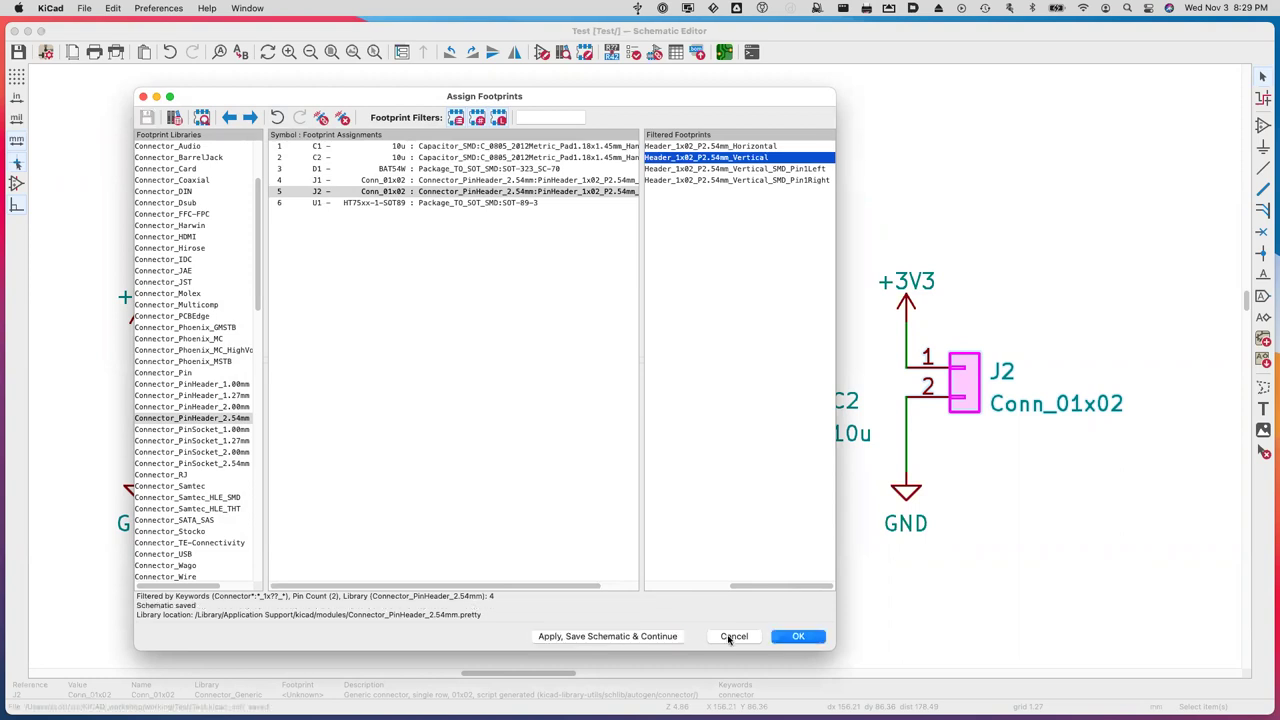
{"action": "left_click", "coordinate": [796, 637]}
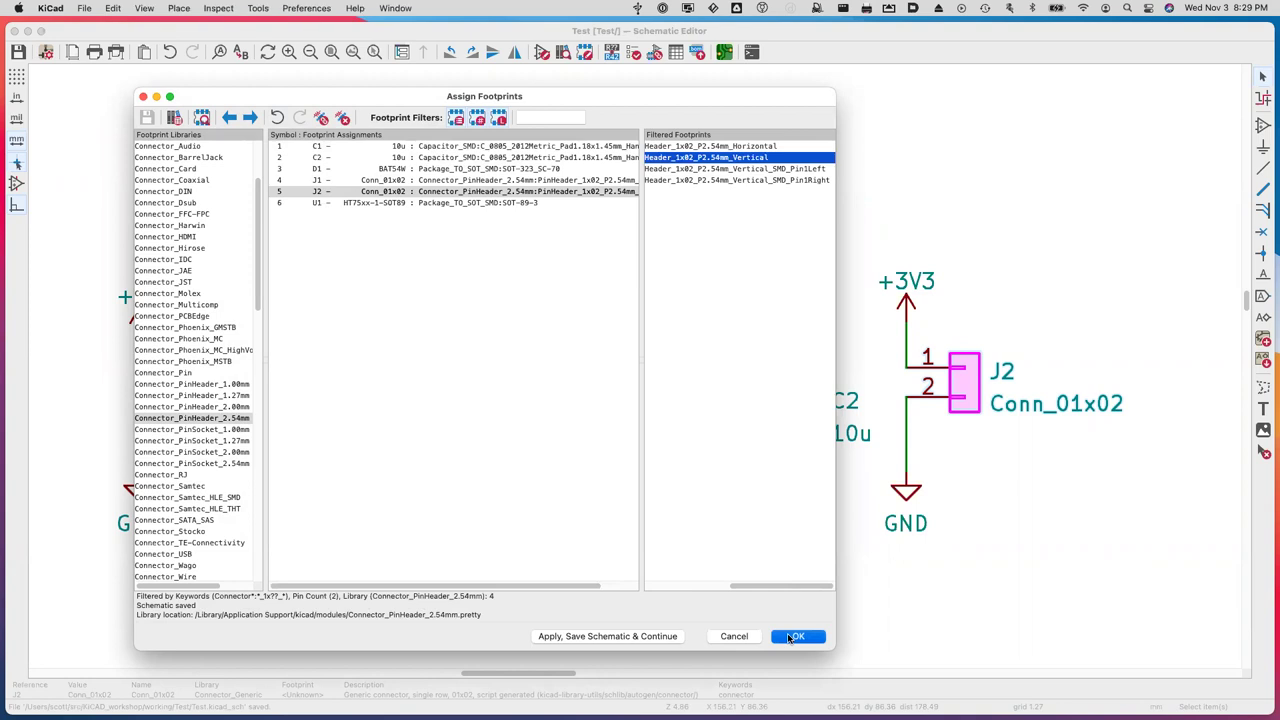
{"action": "left_click", "coordinate": [787, 638]}
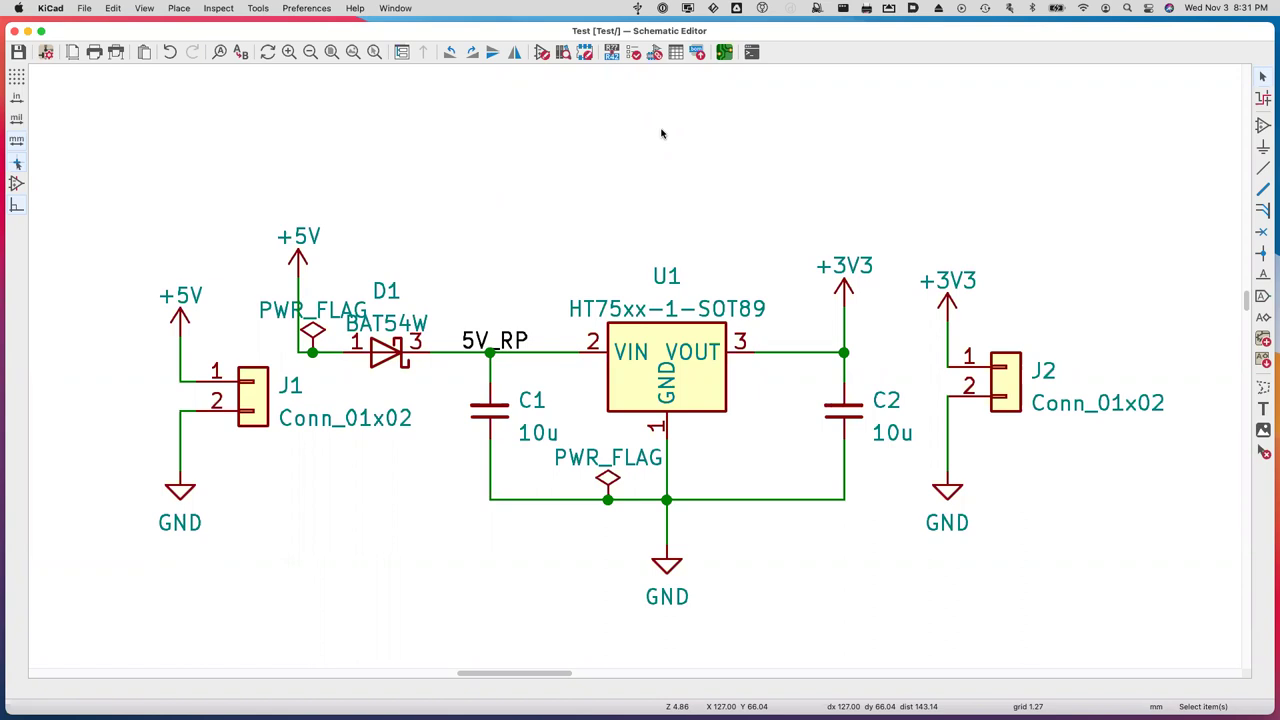
Review the component values, footprints and datasheets in the symbol fields table, closing it without changes.
{"action": "left_click", "coordinate": [676, 55]}
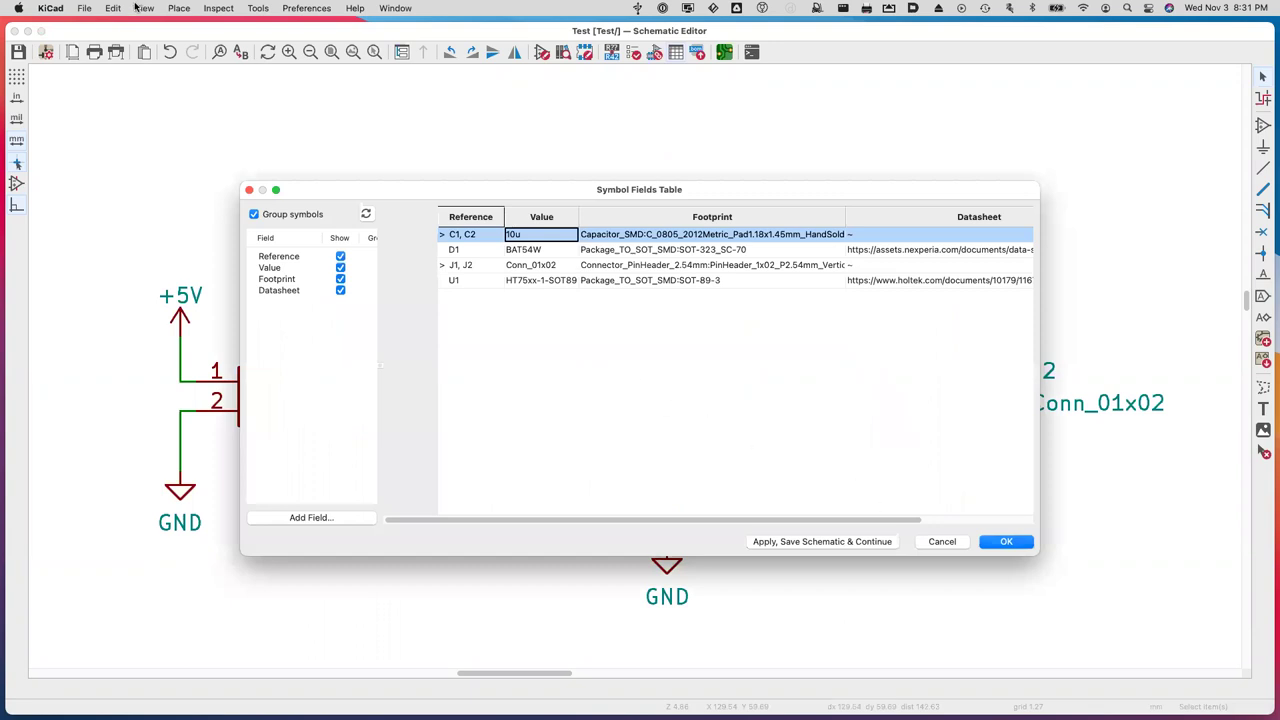
{"action": "left_click", "coordinate": [940, 542]}
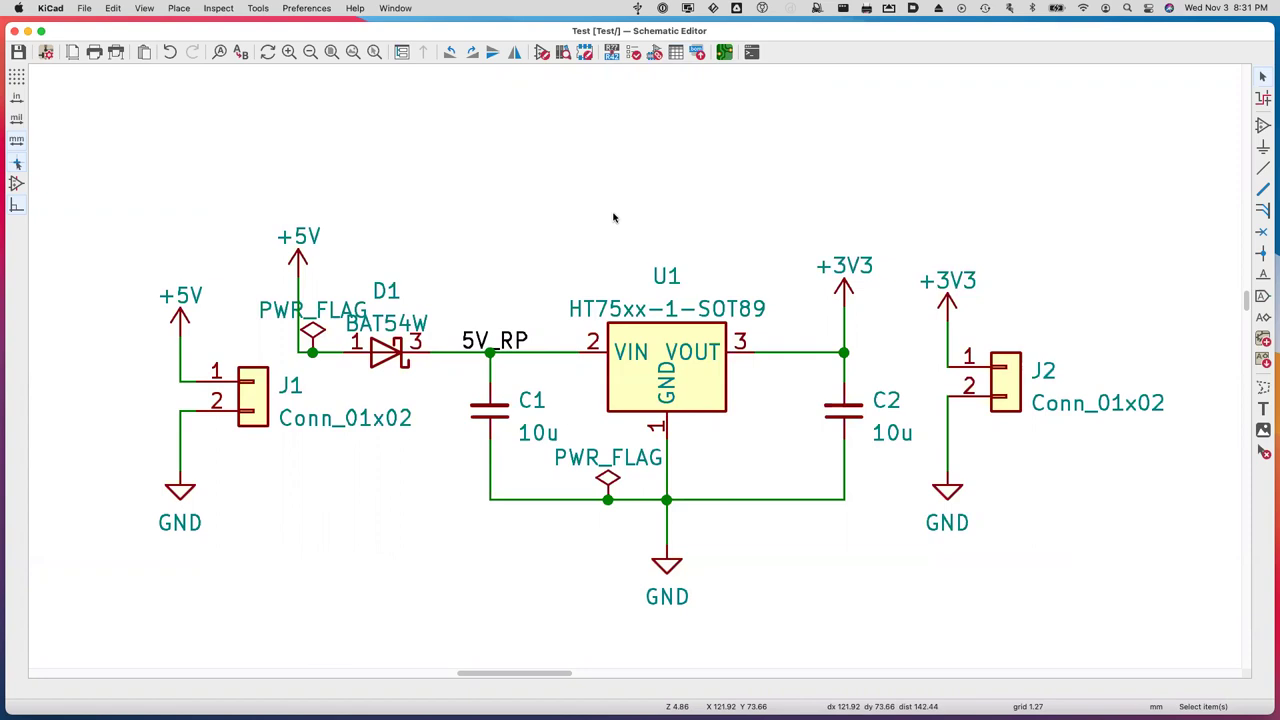
Save the schematic and open the project's board in the PCB Editor.
{"action": "key", "text": "super+s"}
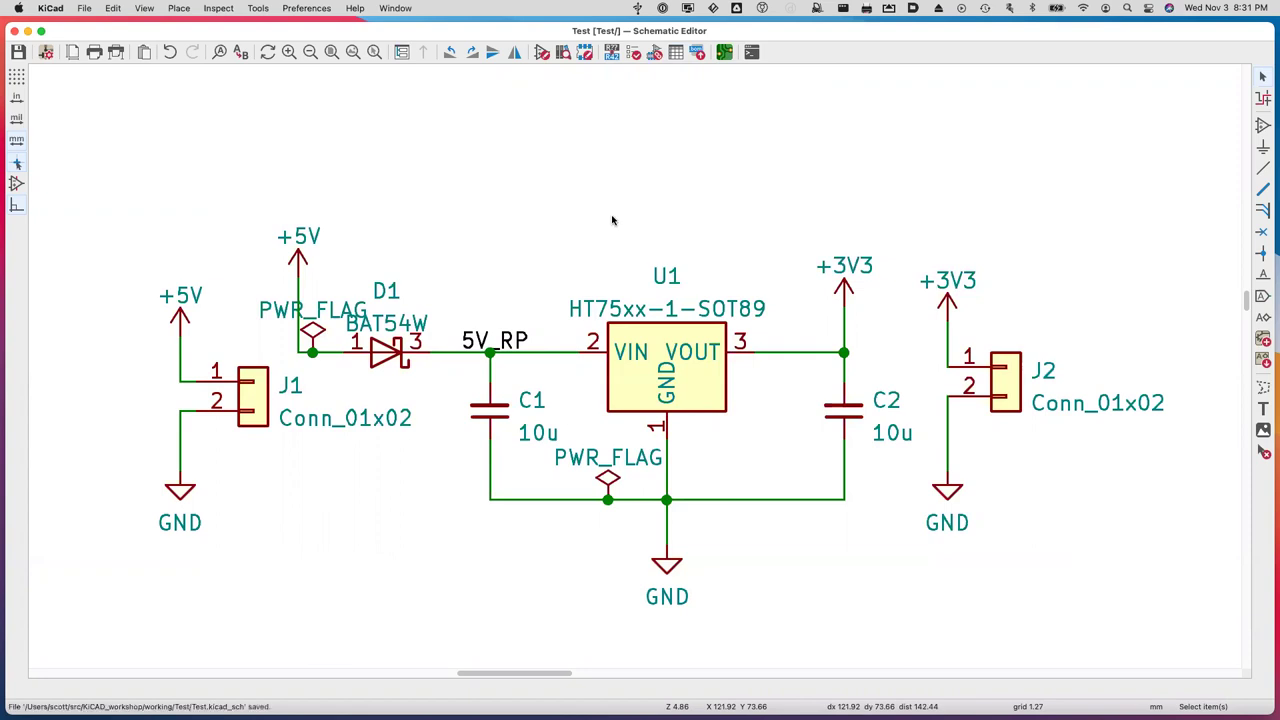
{"action": "left_click", "coordinate": [725, 53]}
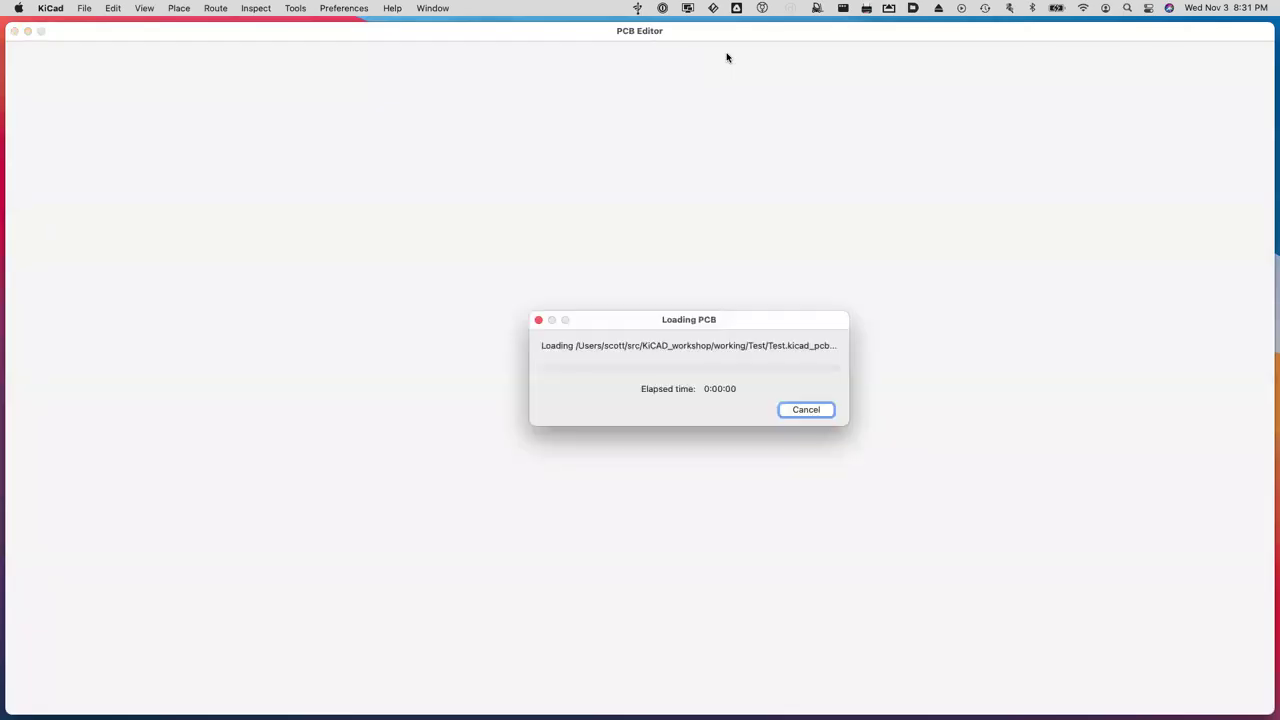
{"action": "scroll", "coordinate": [580, 210], "scroll_direction": "down", "scroll_amount": 2}
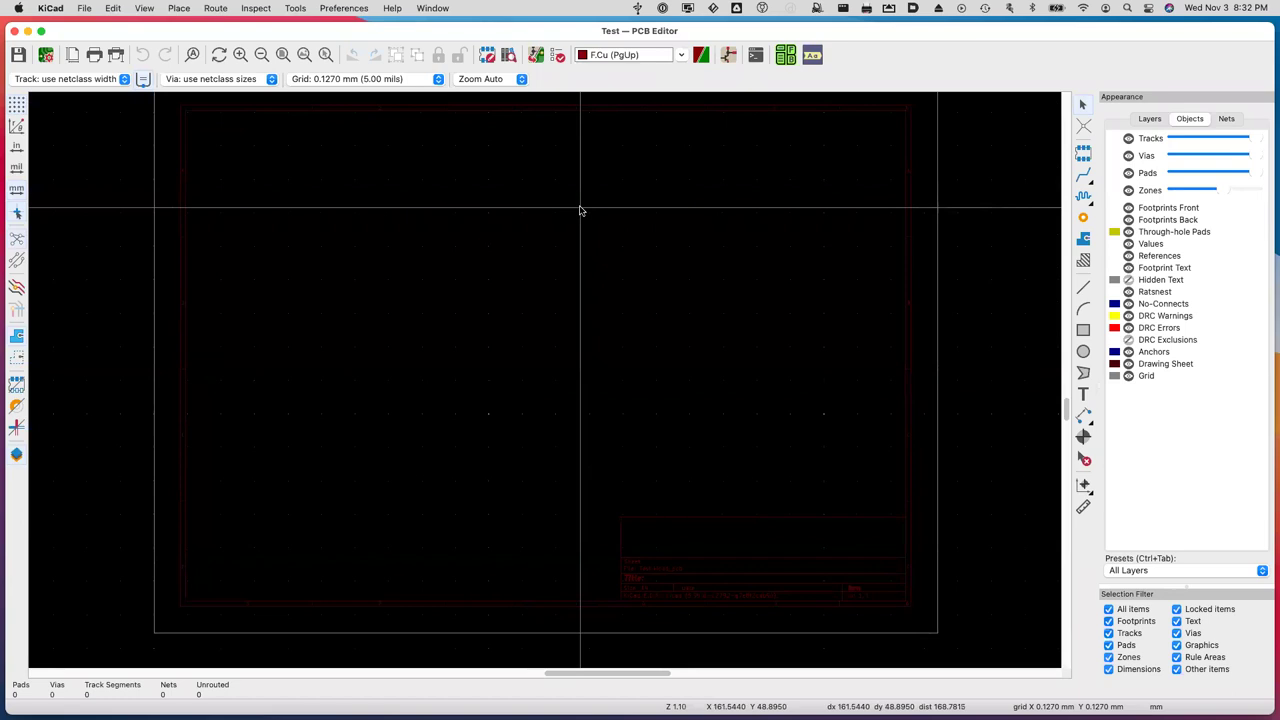
{"action": "scroll", "coordinate": [580, 210], "scroll_direction": "up", "scroll_amount": 2}
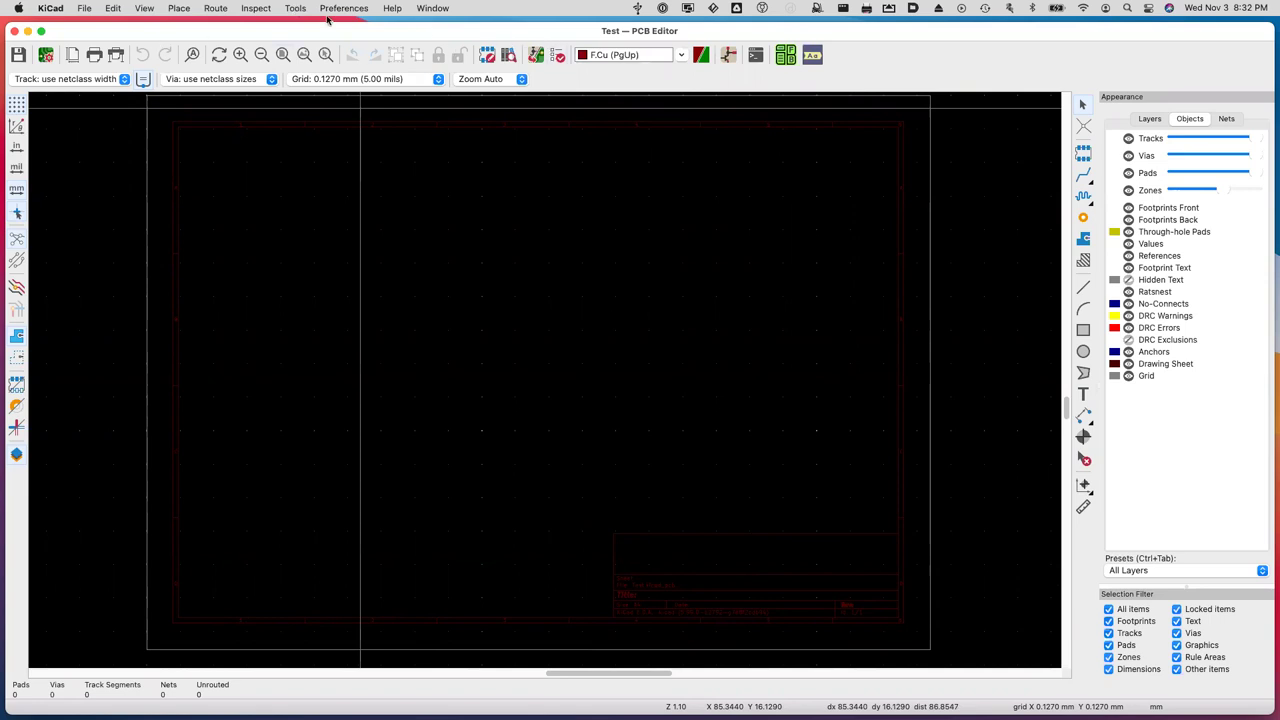
Update the PCB from the schematic, keeping footprint re-linking by reference designator and footprint replacement enabled.
{"action": "left_click", "coordinate": [295, 8]}
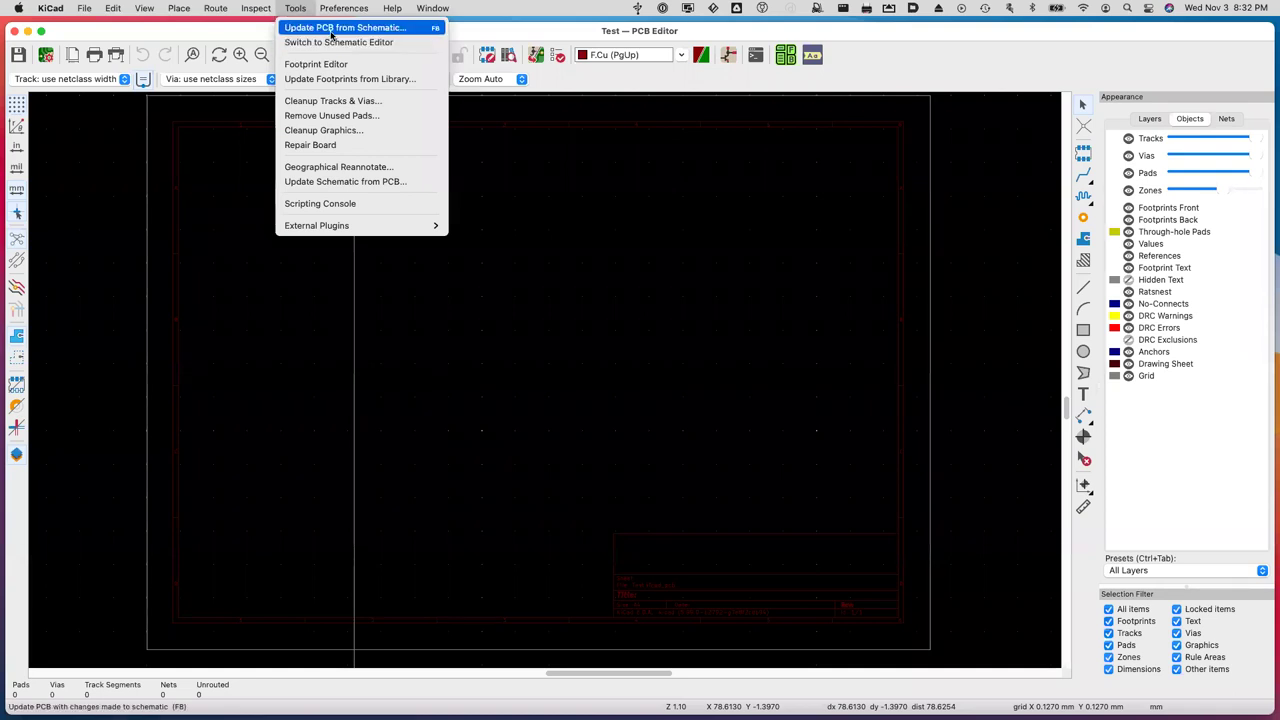
{"action": "left_click", "coordinate": [331, 31]}
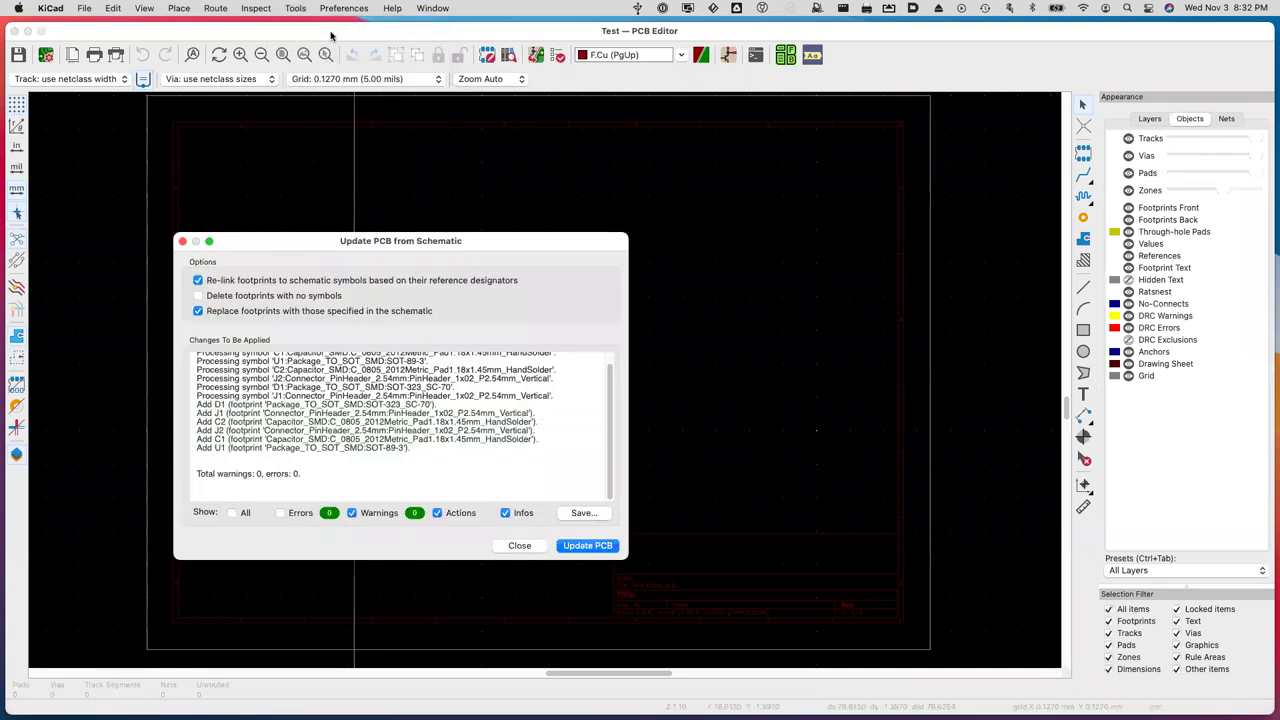
{"action": "left_click_drag", "start_coordinate": [308, 240], "coordinate": [432, 170]}
{"action": "scroll", "coordinate": [558, 343], "scroll_direction": "up", "scroll_amount": 1}
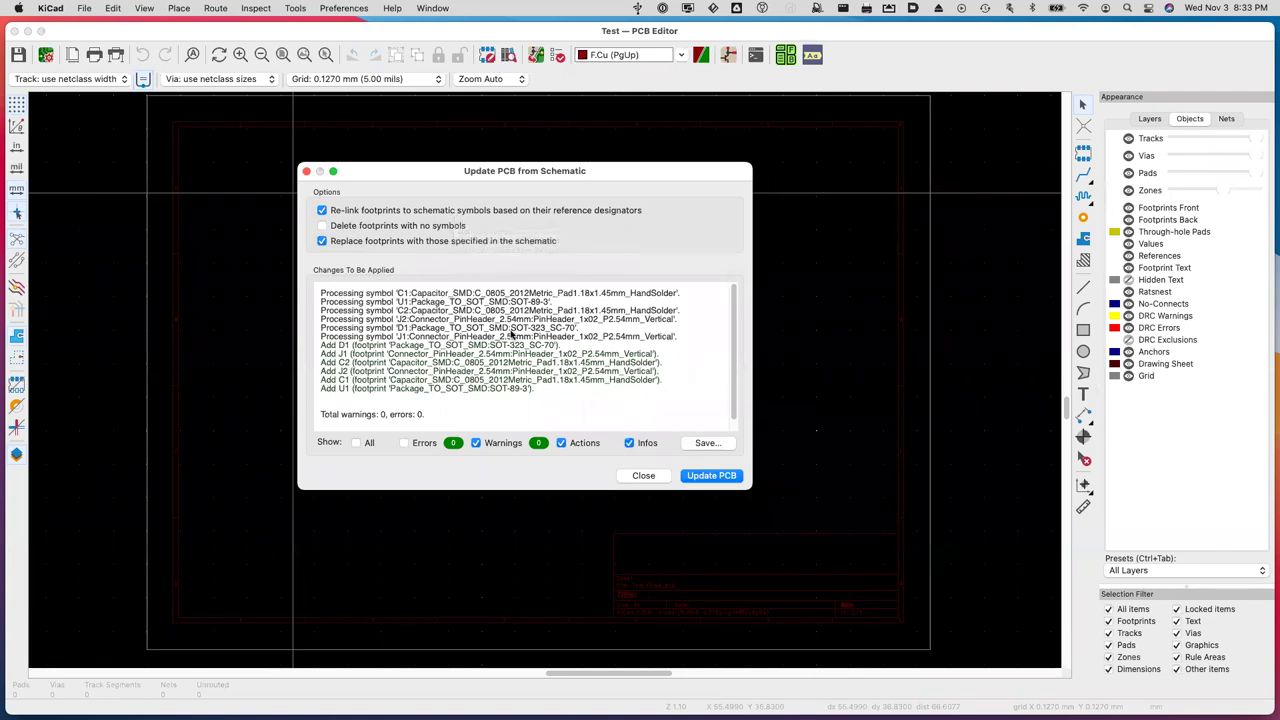
{"action": "left_click", "coordinate": [710, 476]}
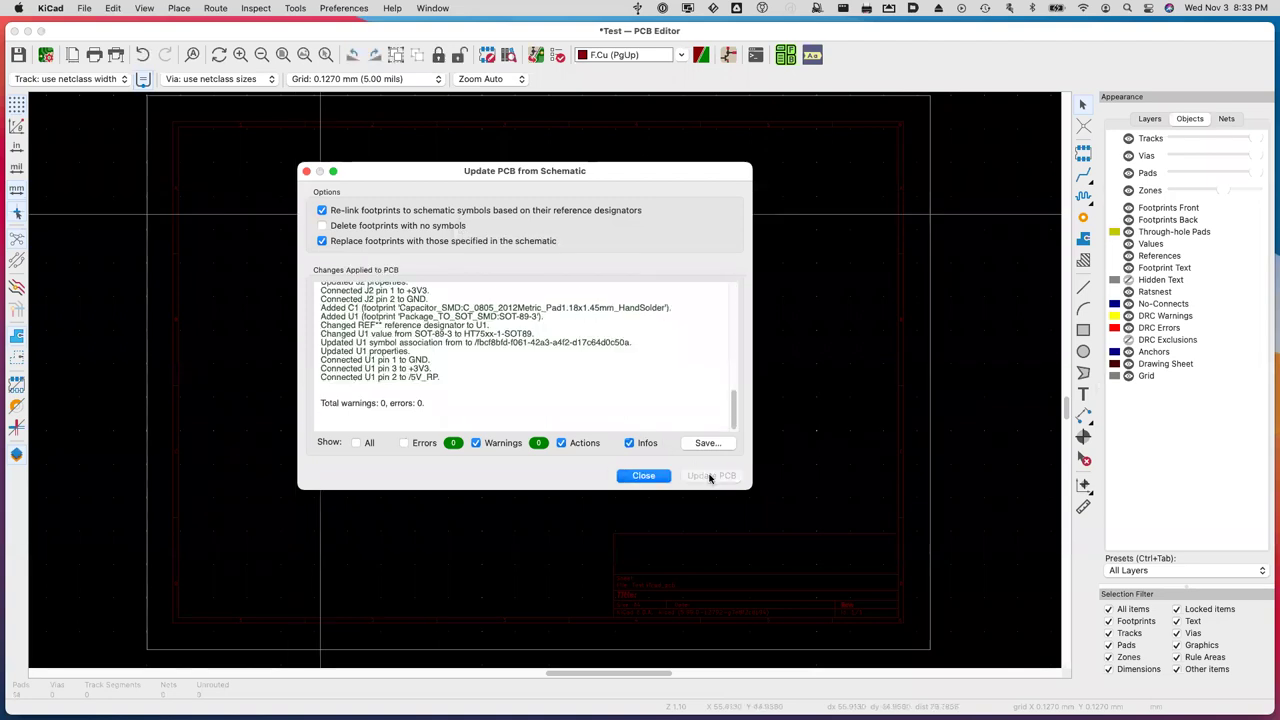
{"action": "left_click", "coordinate": [640, 476]}
Place the group of six imported footprints near the upper middle of the drawing sheet.
{"action": "scroll", "coordinate": [495, 215], "scroll_direction": "left", "scroll_amount": 1}
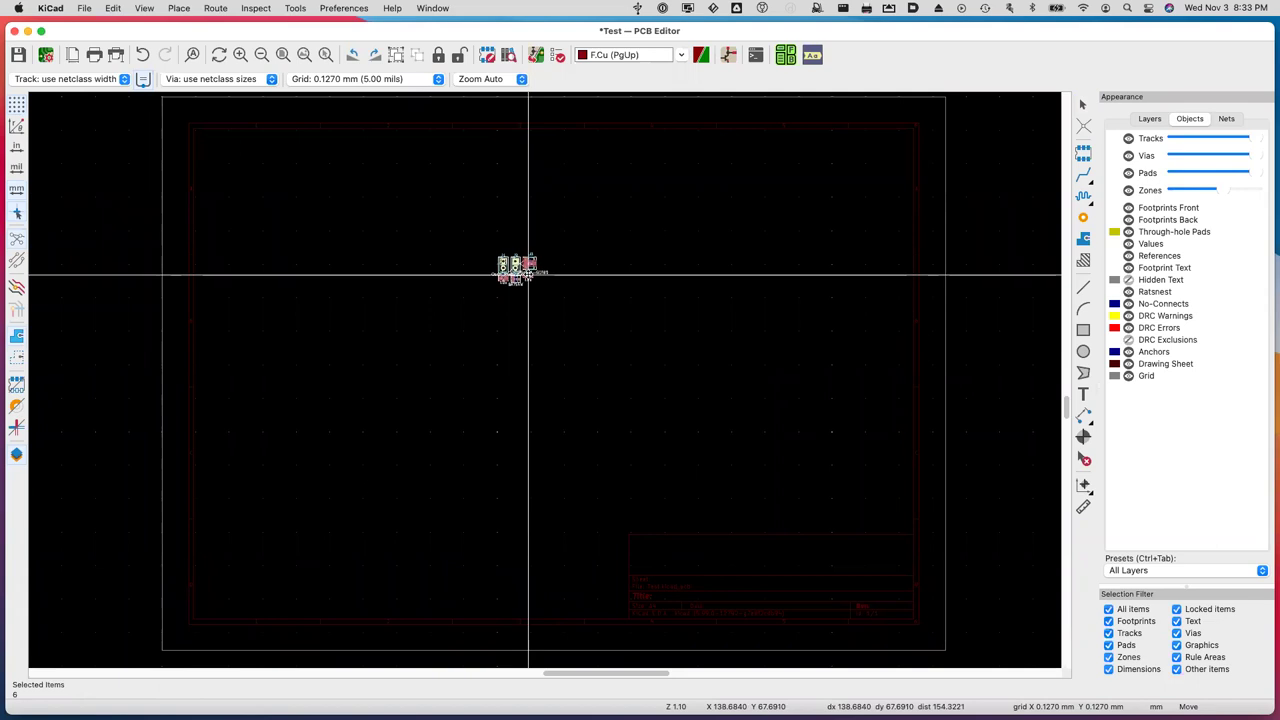
{"action": "scroll", "coordinate": [525, 274], "scroll_direction": "right", "scroll_amount": 2}
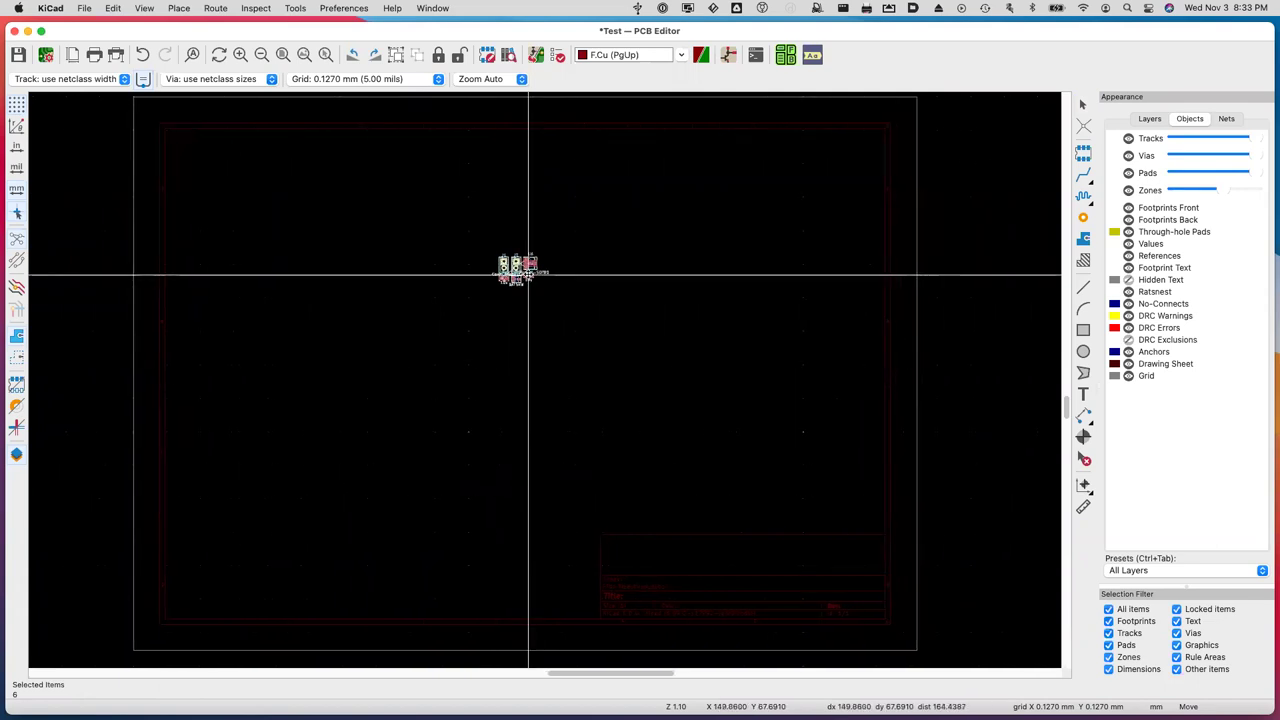
{"action": "scroll", "coordinate": [535, 275], "scroll_direction": "left", "scroll_amount": 1}
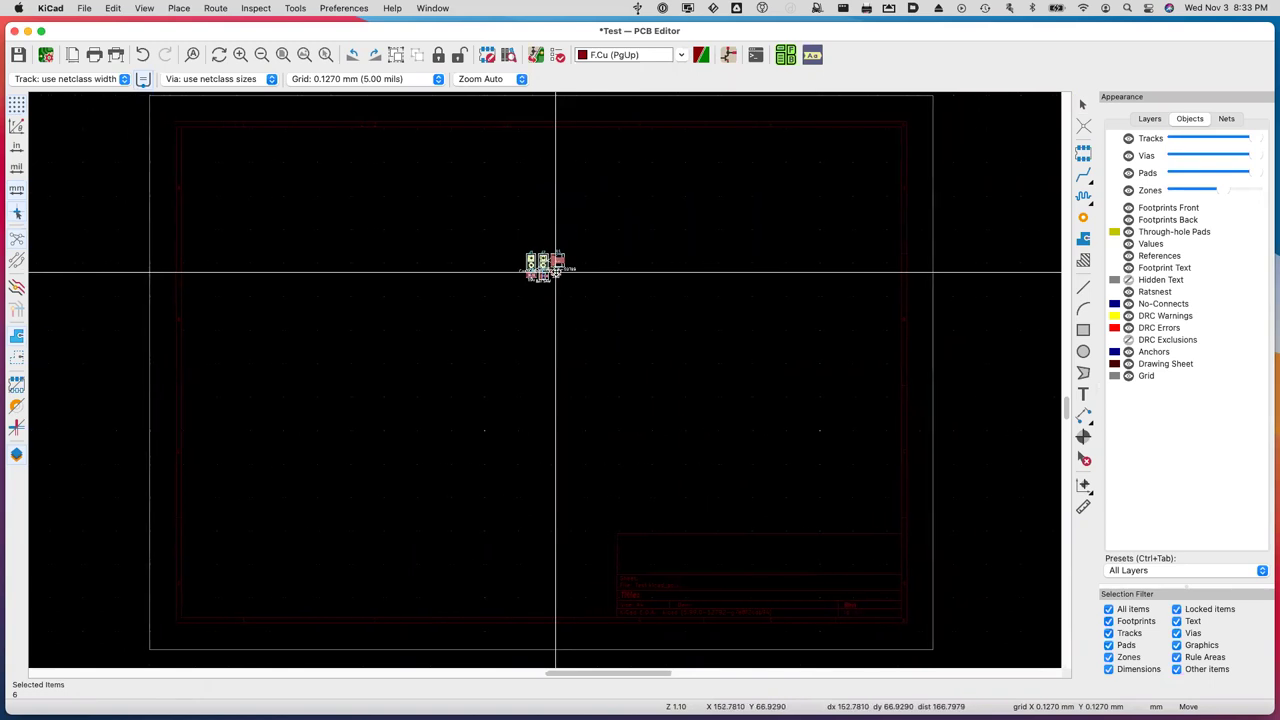
{"action": "scroll", "coordinate": [533, 277], "scroll_direction": "left", "scroll_amount": 1}
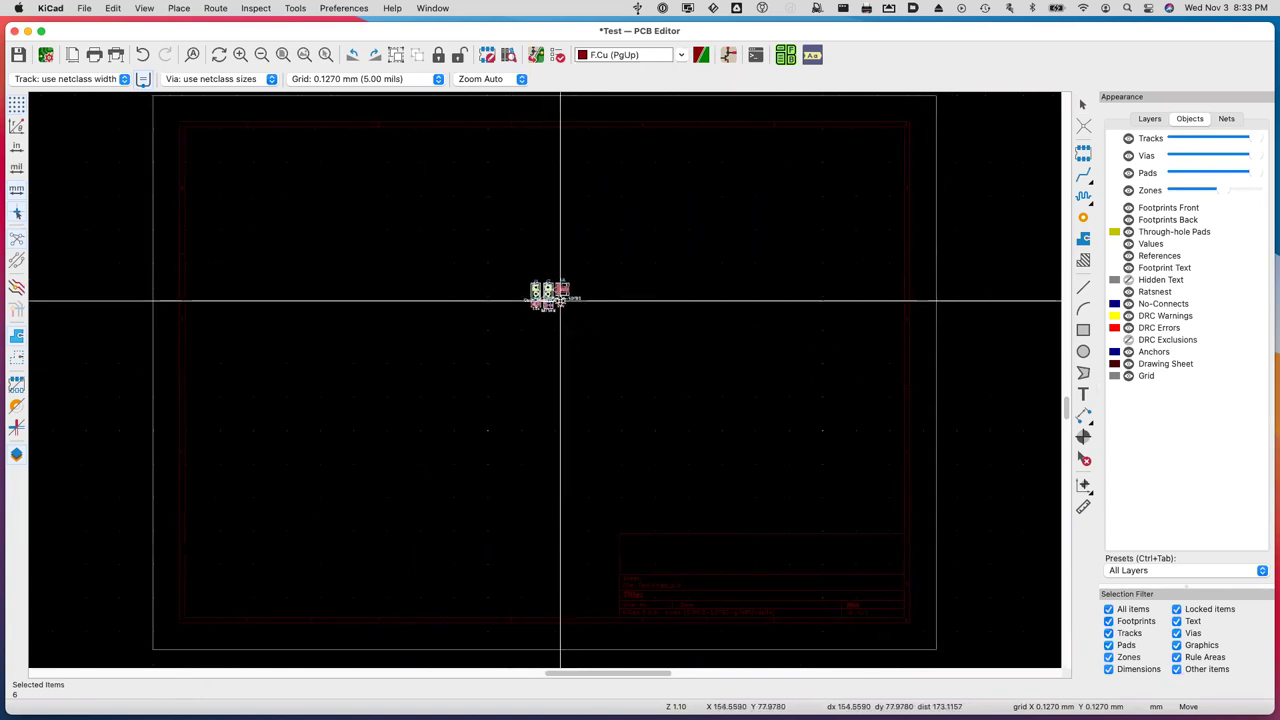
{"action": "scroll", "coordinate": [560, 298], "scroll_direction": "right", "scroll_amount": 1}
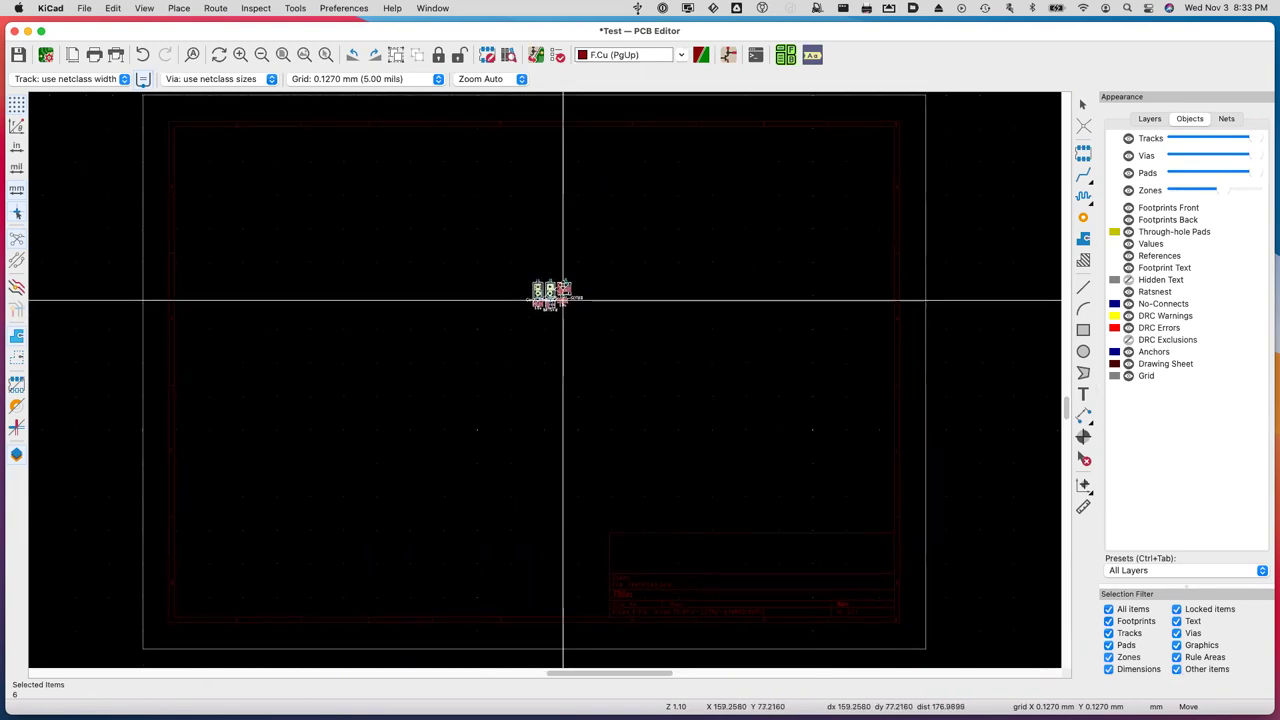
{"action": "scroll", "coordinate": [582, 268], "scroll_direction": "left", "scroll_amount": 1}
{"action": "left_click", "coordinate": [582, 268]}
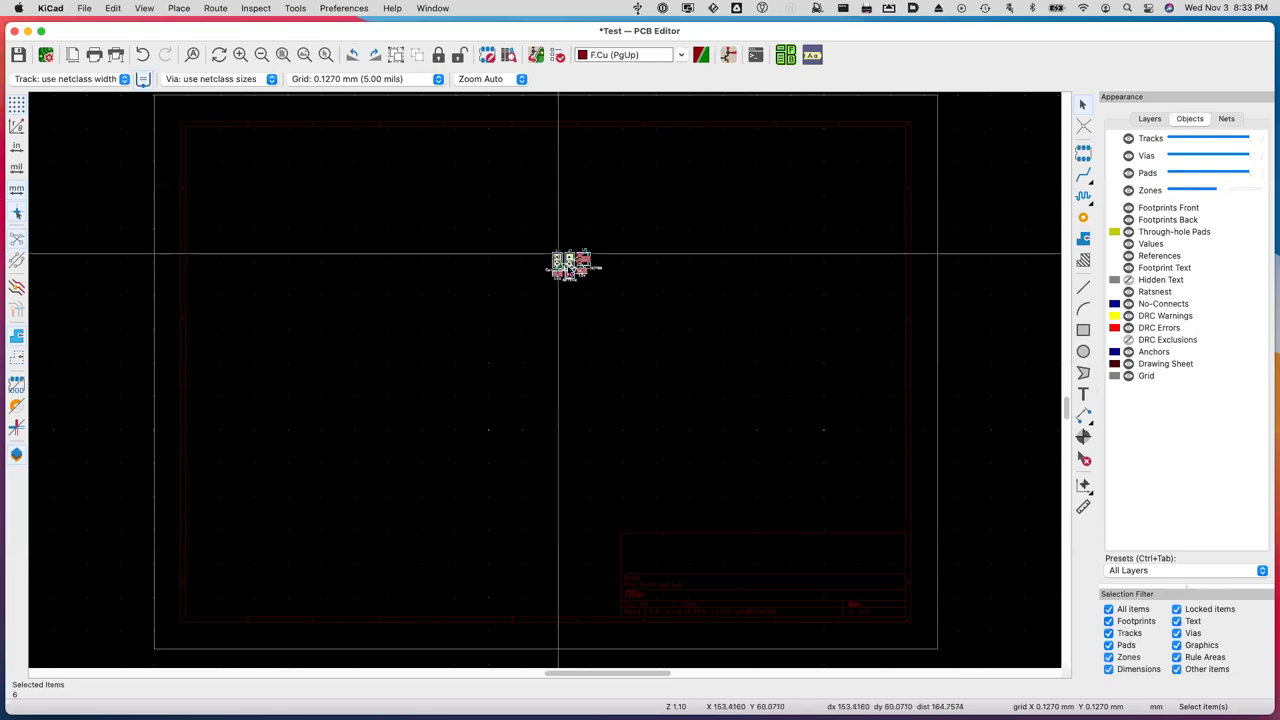
Examine the placed footprints, their pad net names and the ratsnest lines between them up close.
{"action": "scroll", "coordinate": [575, 275], "scroll_direction": "up", "scroll_amount": 10}
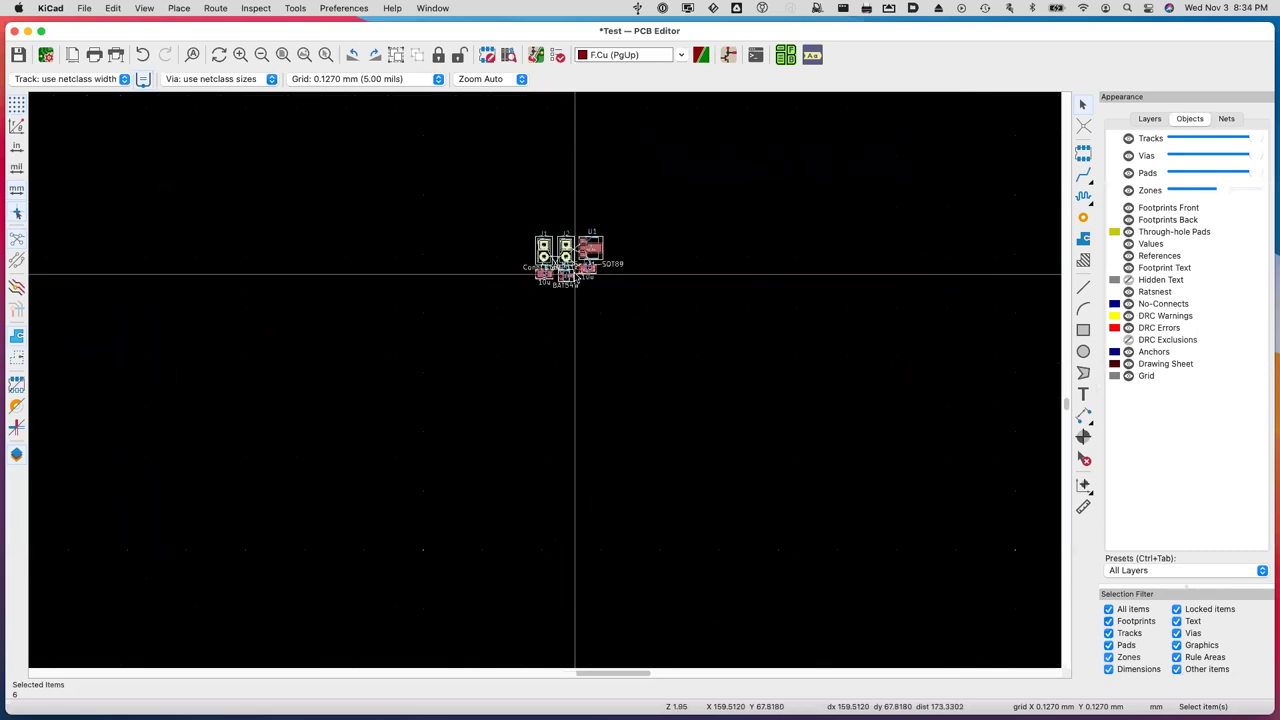
{"action": "scroll", "coordinate": [575, 275], "scroll_direction": "down", "scroll_amount": 2}
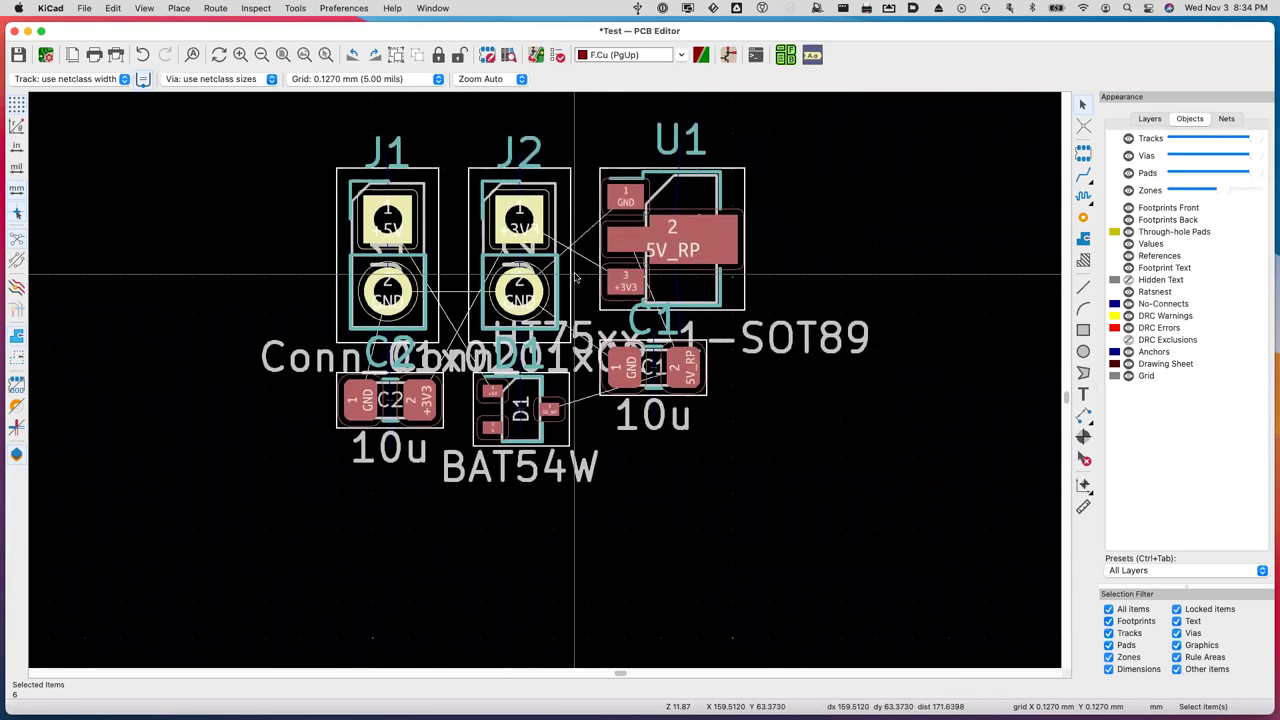
{"action": "scroll", "coordinate": [575, 275], "scroll_direction": "up", "scroll_amount": 2}
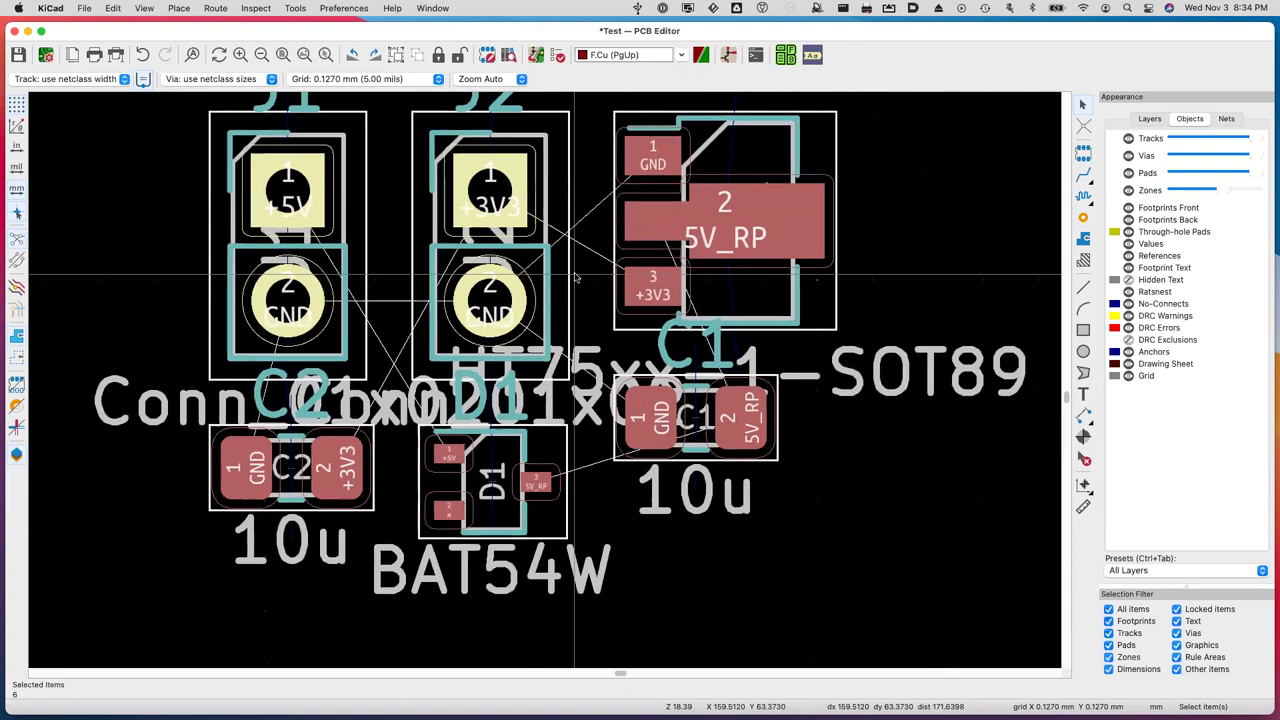
{"action": "scroll", "coordinate": [575, 275], "scroll_direction": "down", "scroll_amount": 6}
{"action": "scroll", "coordinate": [575, 275], "scroll_direction": "down", "scroll_amount": 1}
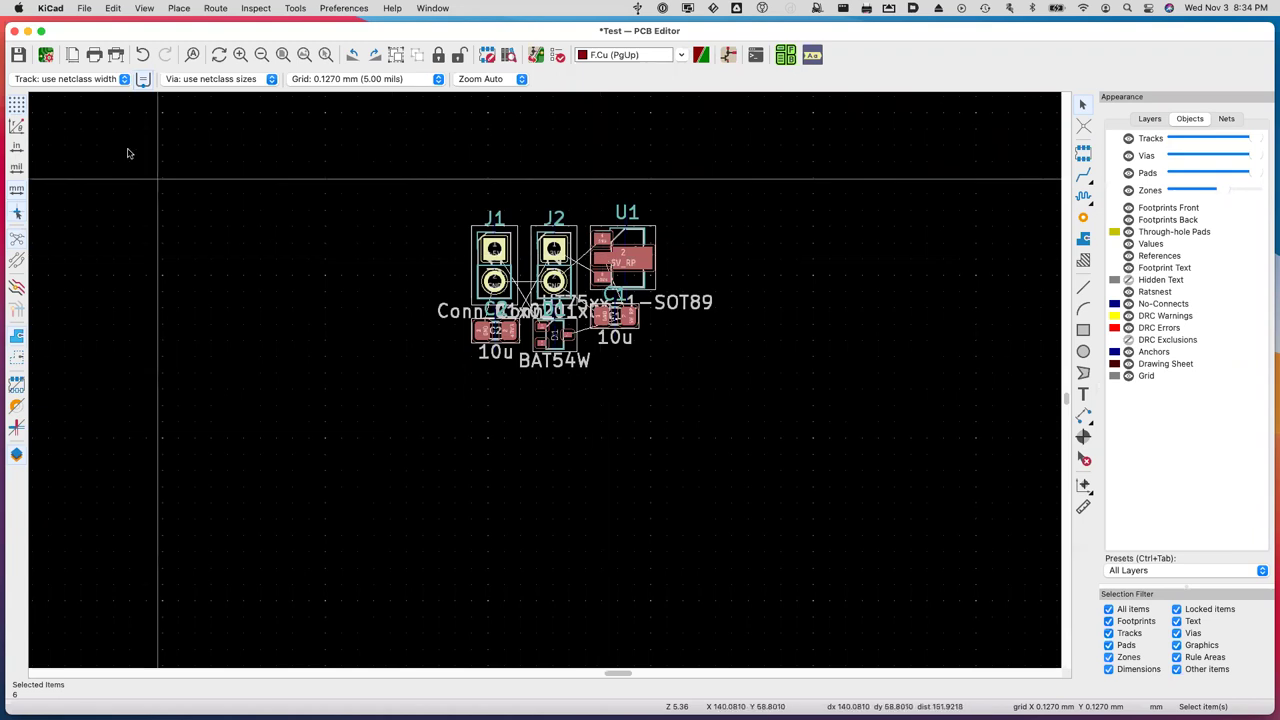
{"action": "left_click", "coordinate": [292, 8]}
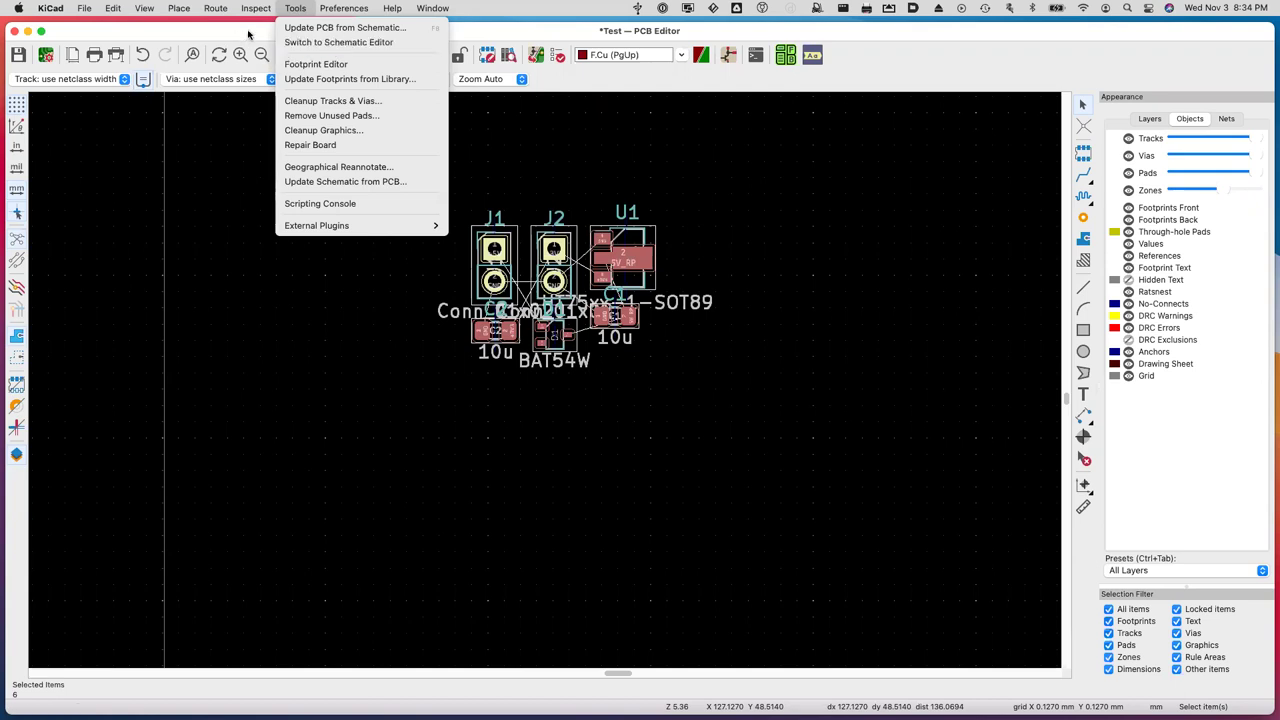
{"action": "left_click", "coordinate": [241, 271]}
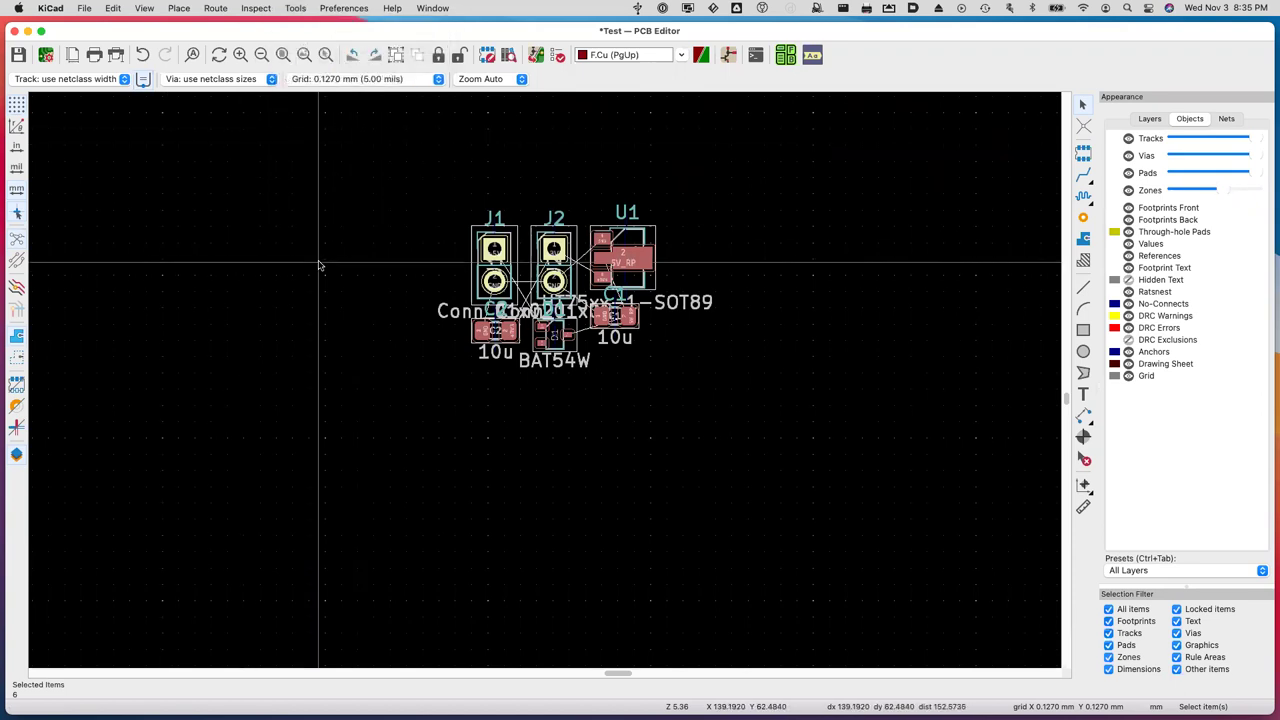
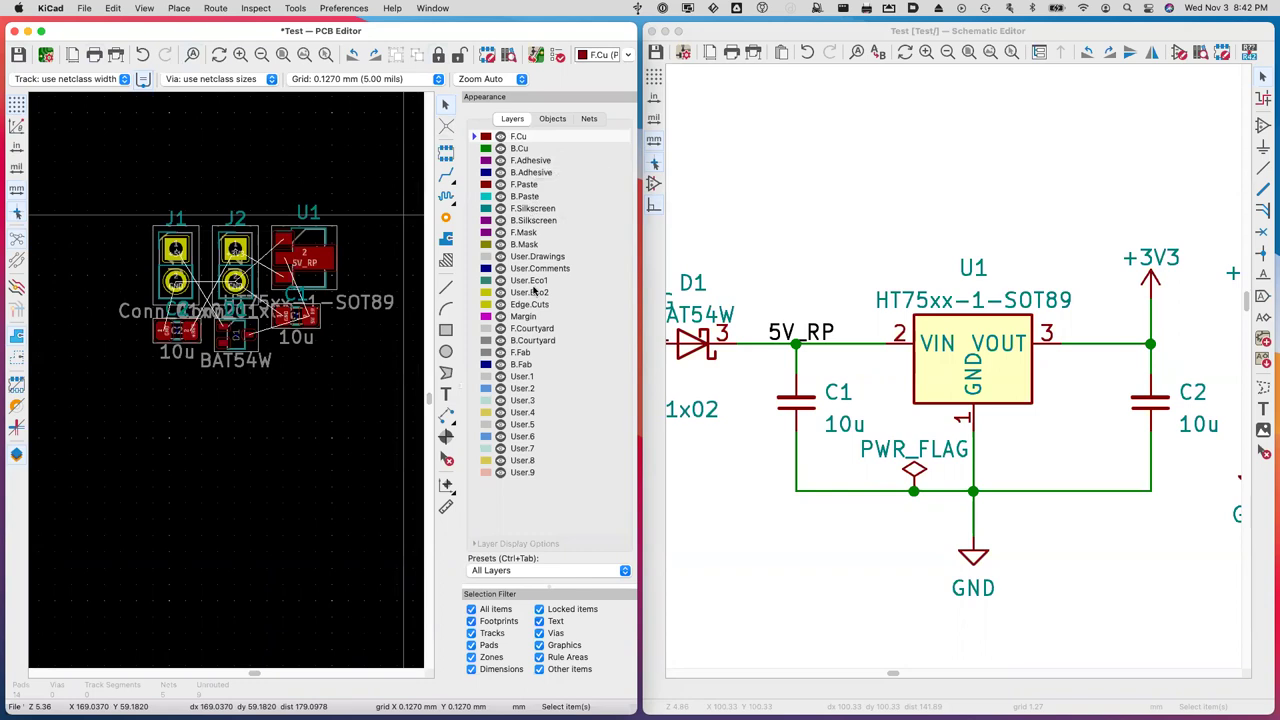
Review the object visibility, net and layer lists in the appearance manager, and hide the manager.
{"action": "left_click", "coordinate": [553, 119]}
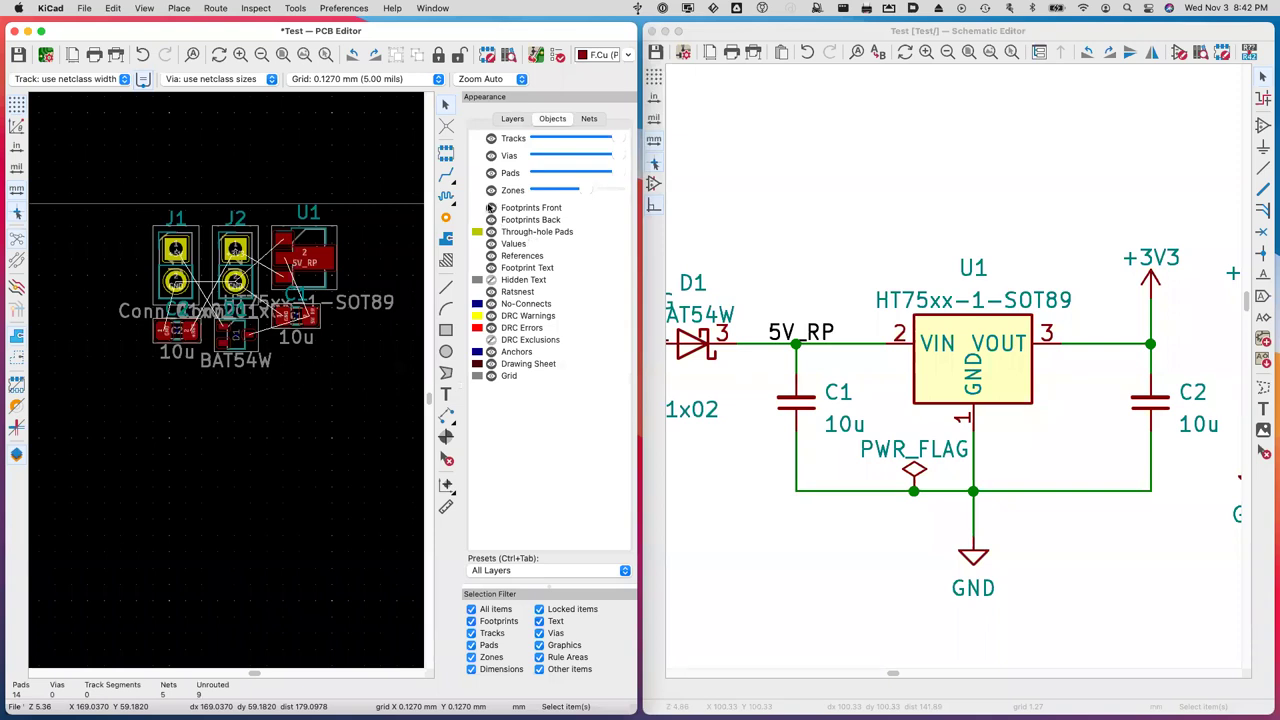
{"action": "left_click", "coordinate": [590, 119]}
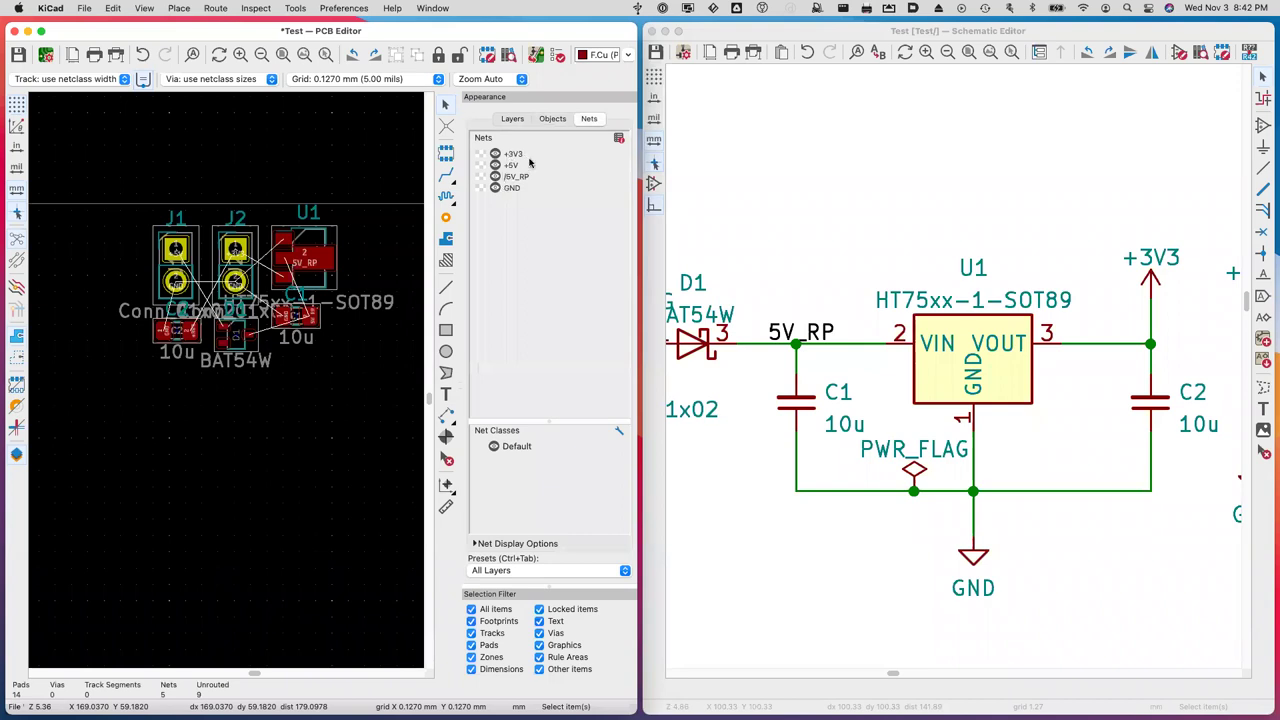
{"action": "left_click", "coordinate": [510, 119]}
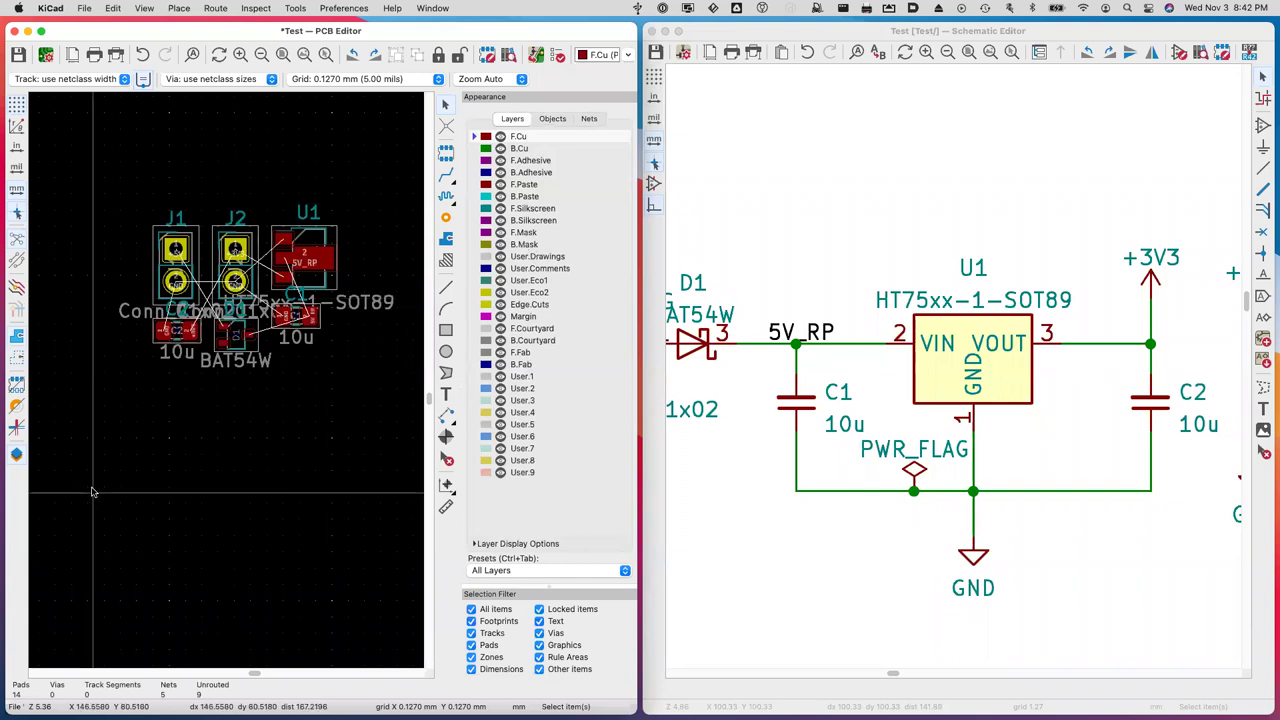
{"action": "left_click", "coordinate": [16, 455]}
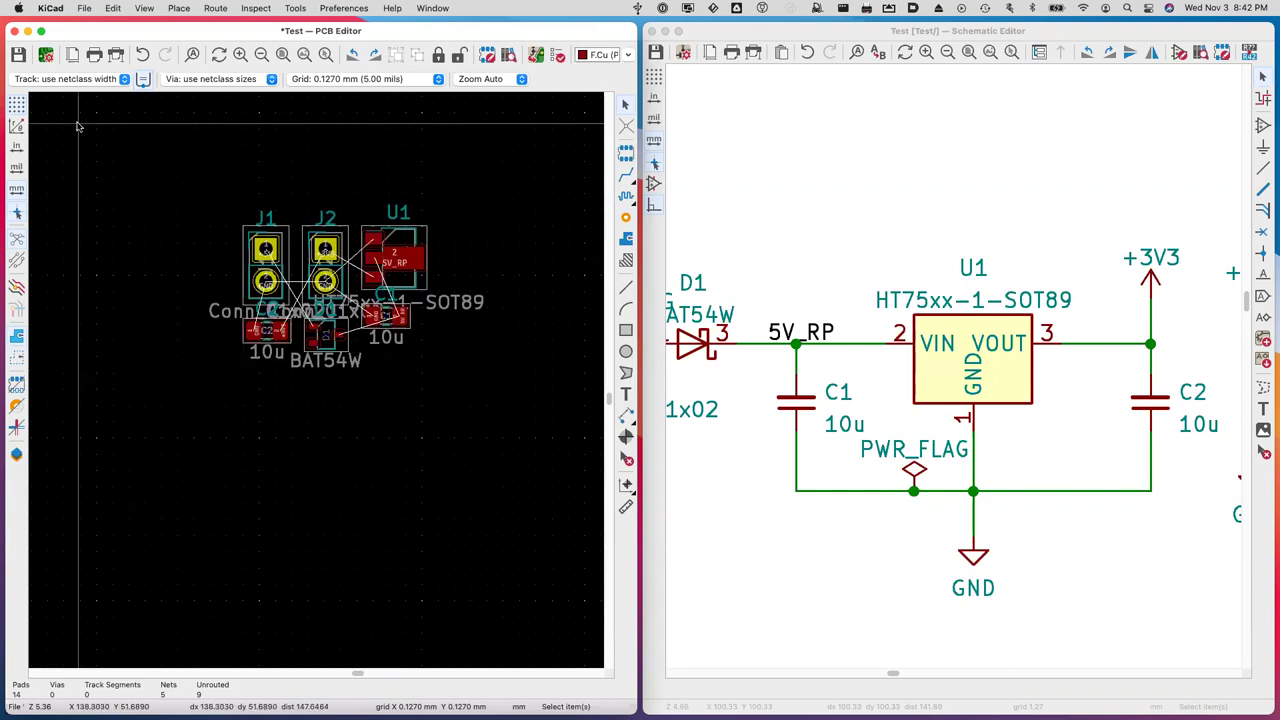
Open the board setup and review the physical stackup, including the selectable copper layer counts.
{"action": "left_click", "coordinate": [46, 56]}
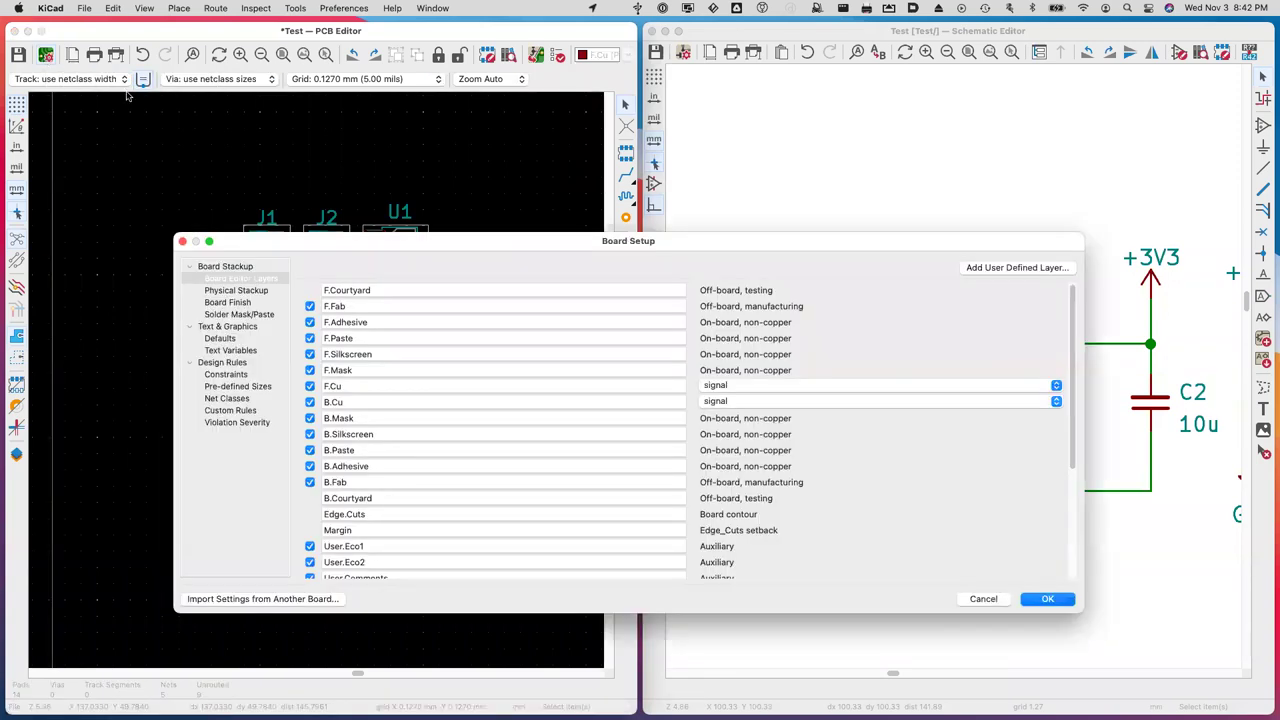
{"action": "left_click_drag", "start_coordinate": [400, 247], "coordinate": [304, 158]}
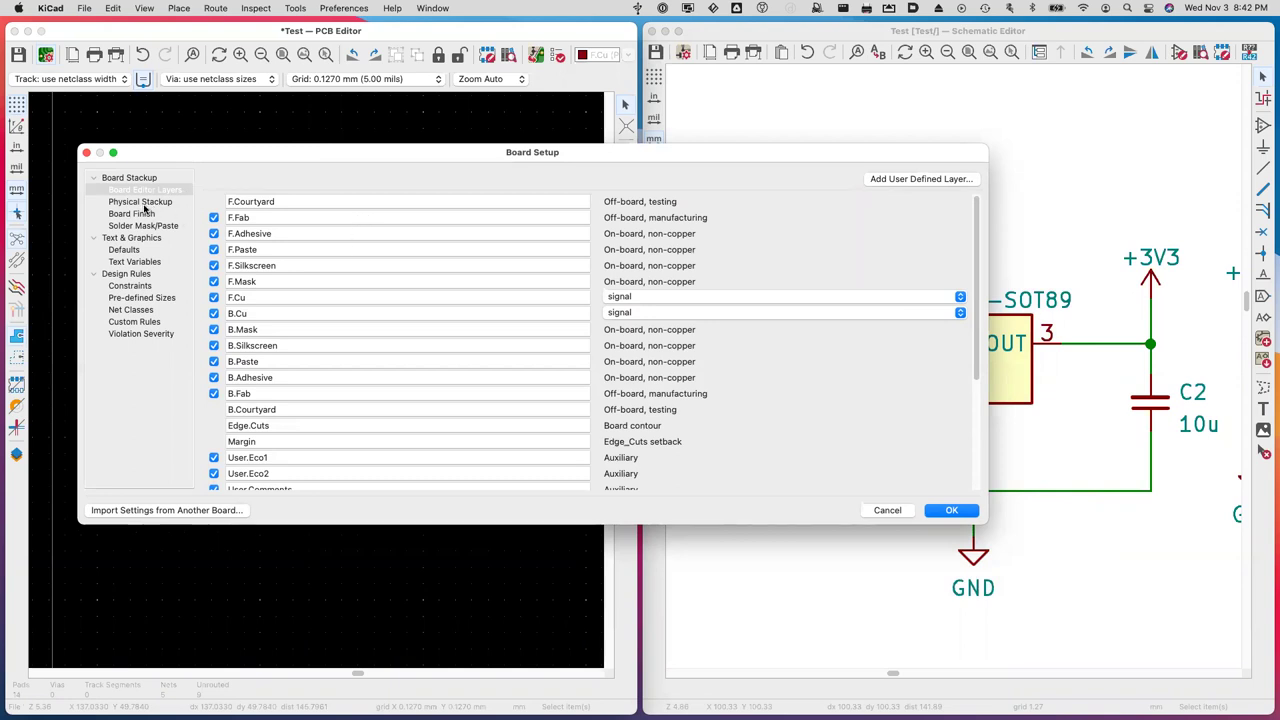
{"action": "left_click", "coordinate": [144, 204]}
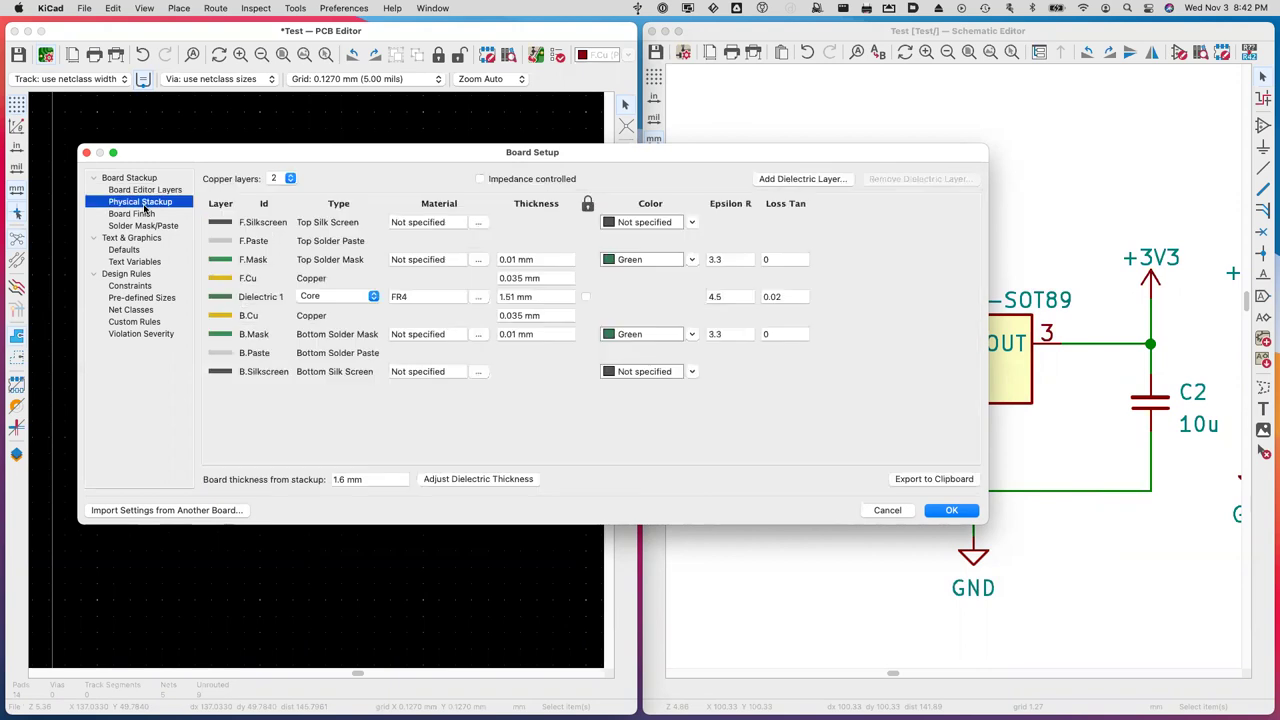
{"action": "left_click", "coordinate": [290, 179]}
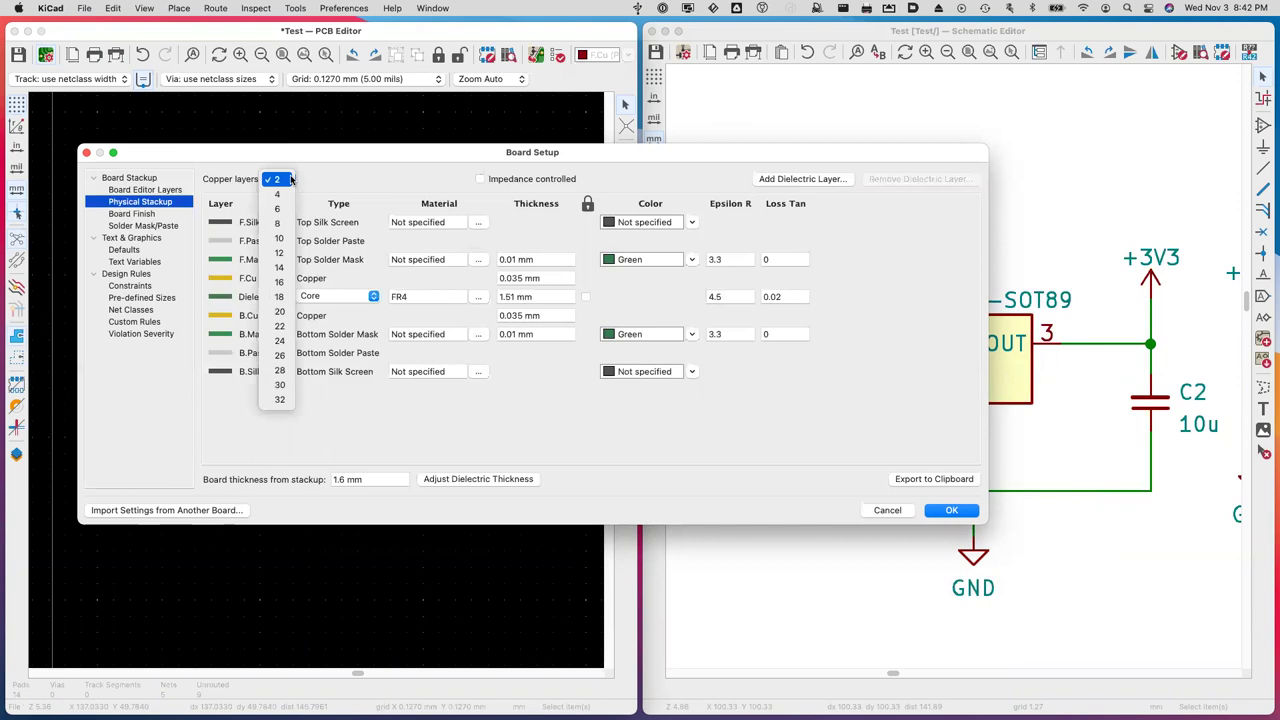
{"action": "left_click", "coordinate": [285, 179]}
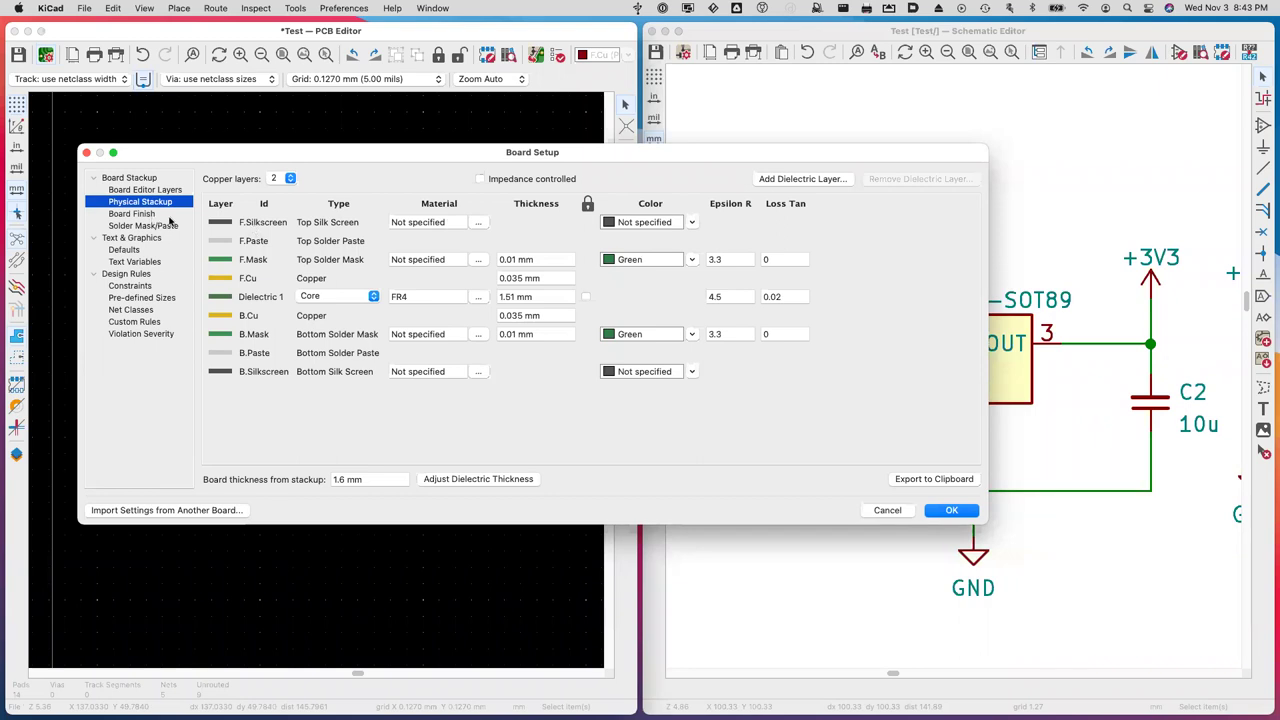
Review the board editor layers with the B.Cu type options, plus the predefined sizes, net classes and custom rules.
{"action": "left_click", "coordinate": [130, 190]}
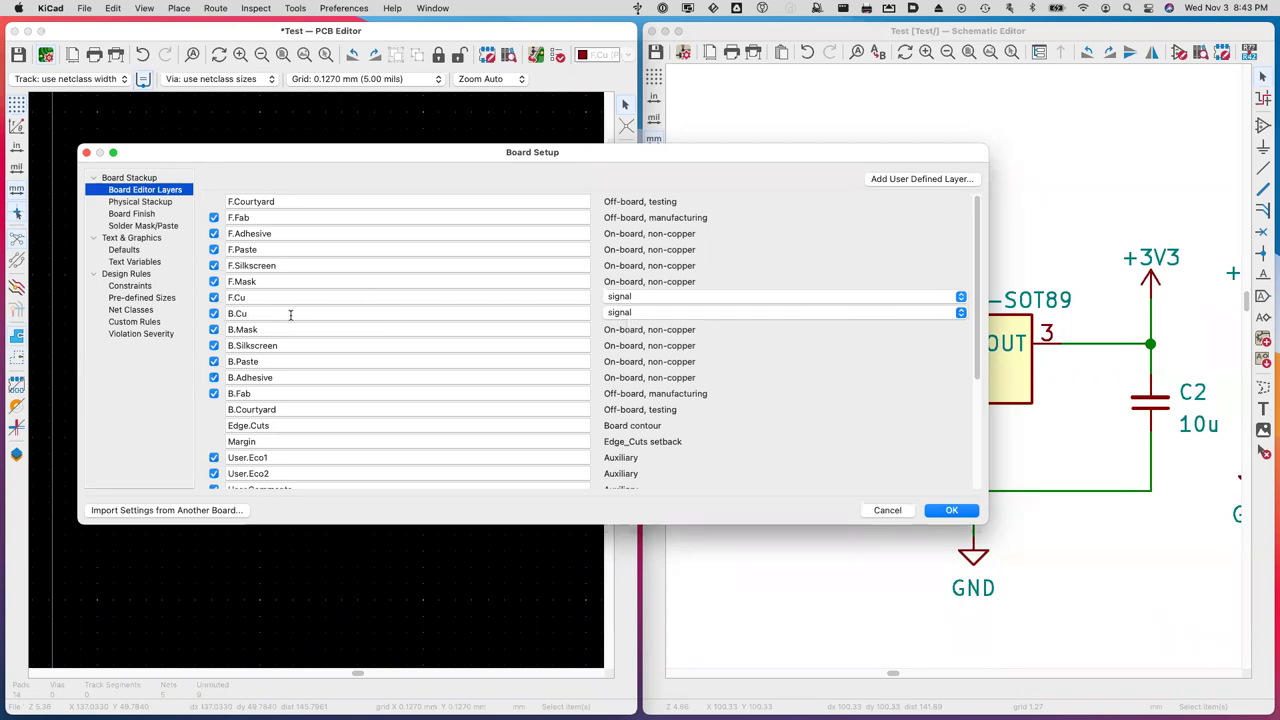
{"action": "left_click", "coordinate": [646, 314]}
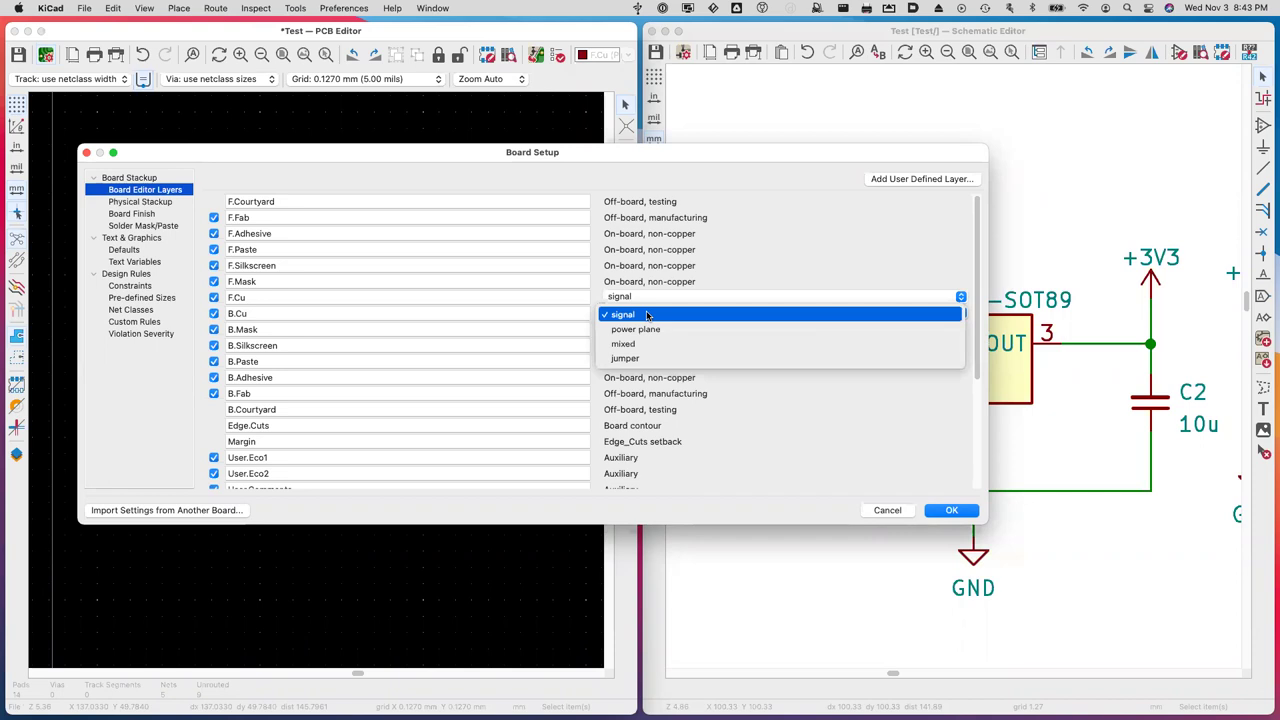
{"action": "left_click", "coordinate": [506, 341]}
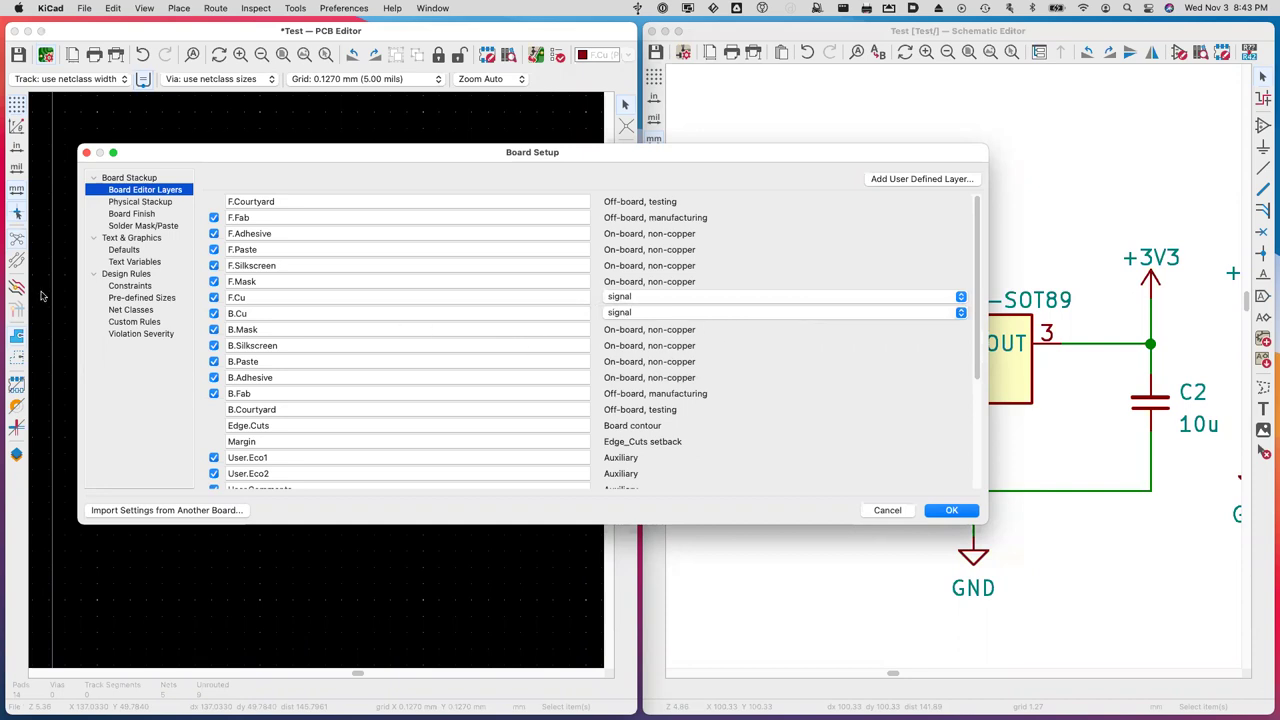
{"action": "left_click", "coordinate": [140, 298]}
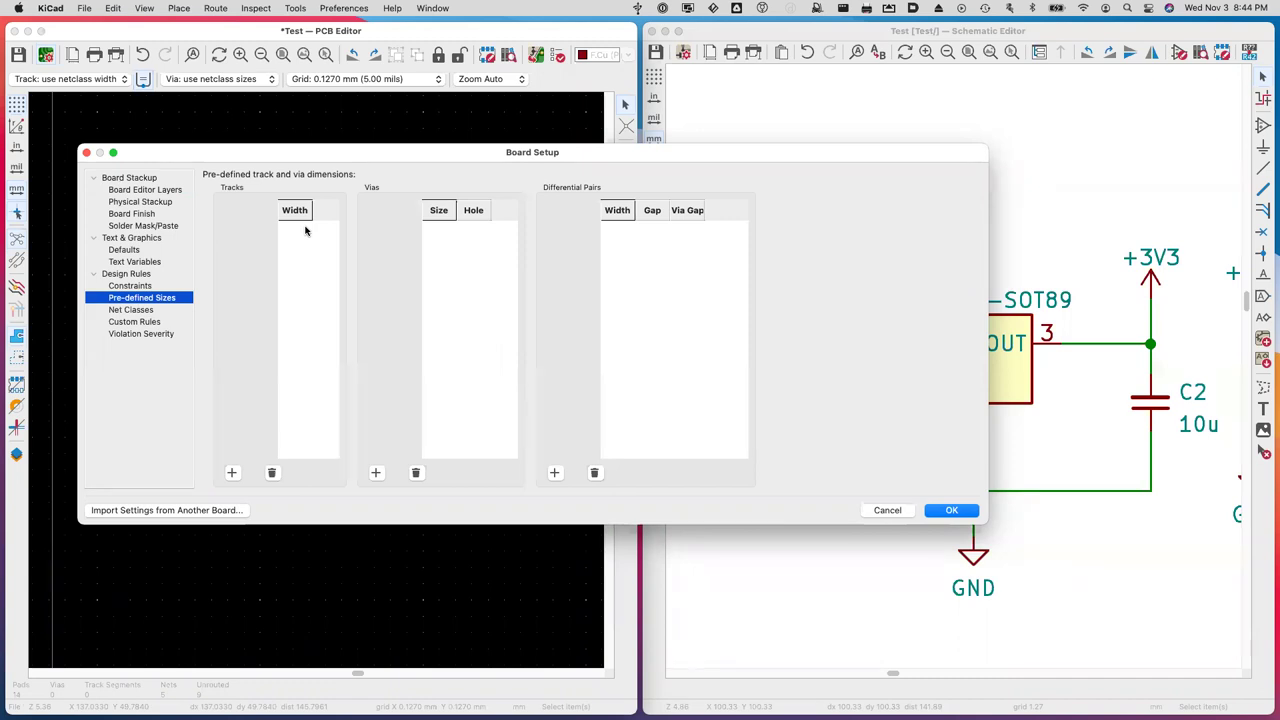
{"action": "left_click", "coordinate": [147, 311]}
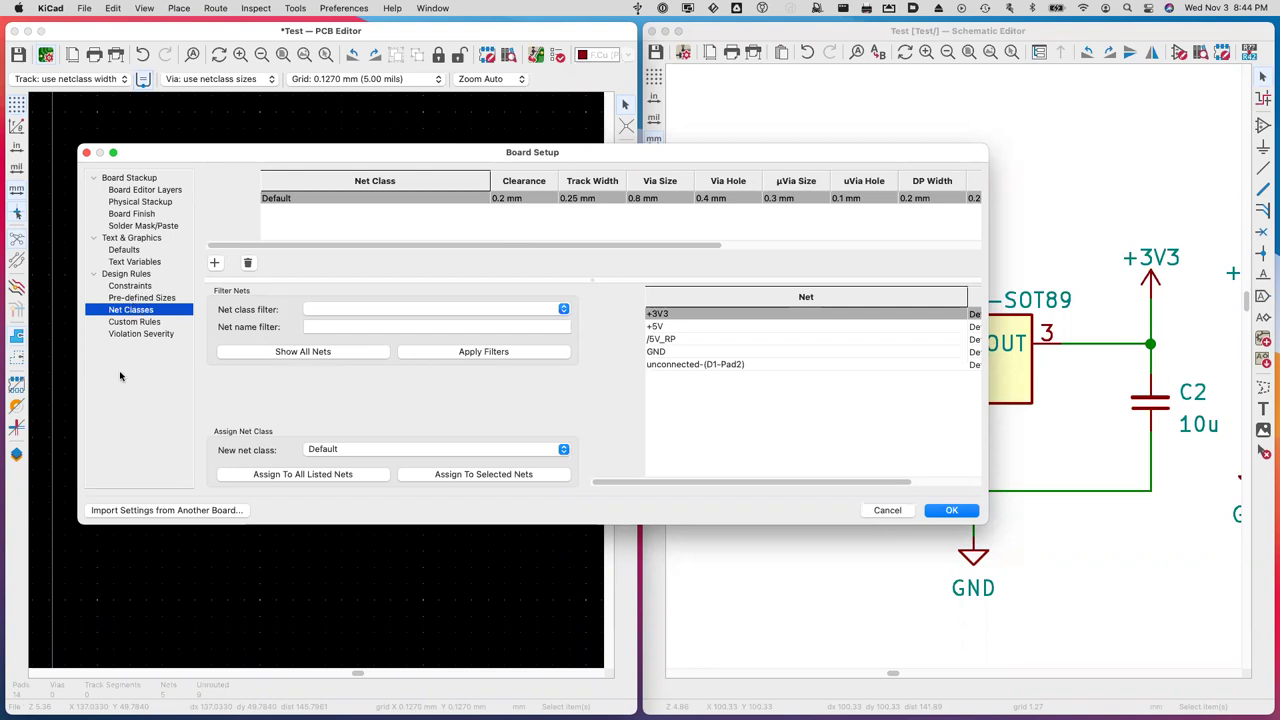
{"action": "left_click", "coordinate": [146, 321]}
Add predefined track widths of 0.4, 0.5 and 1.0 mm in the board setup.
{"action": "left_click", "coordinate": [141, 298]}
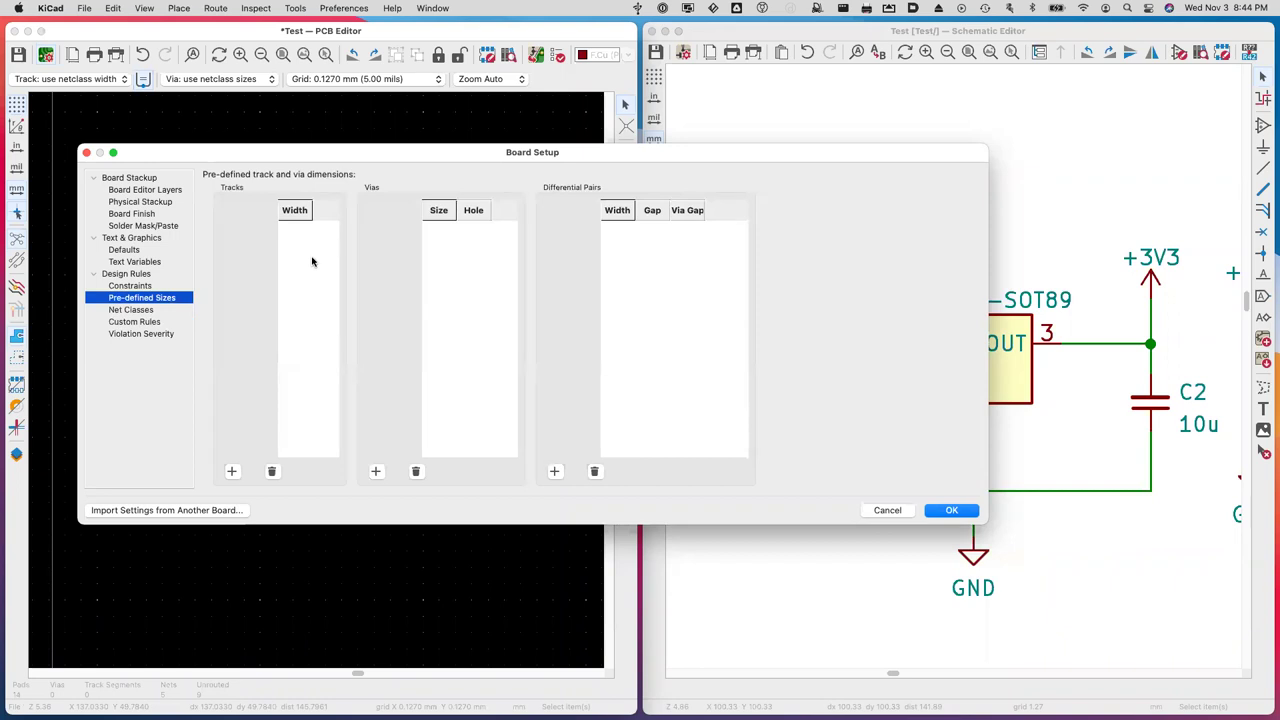
{"action": "left_click", "coordinate": [232, 472]}
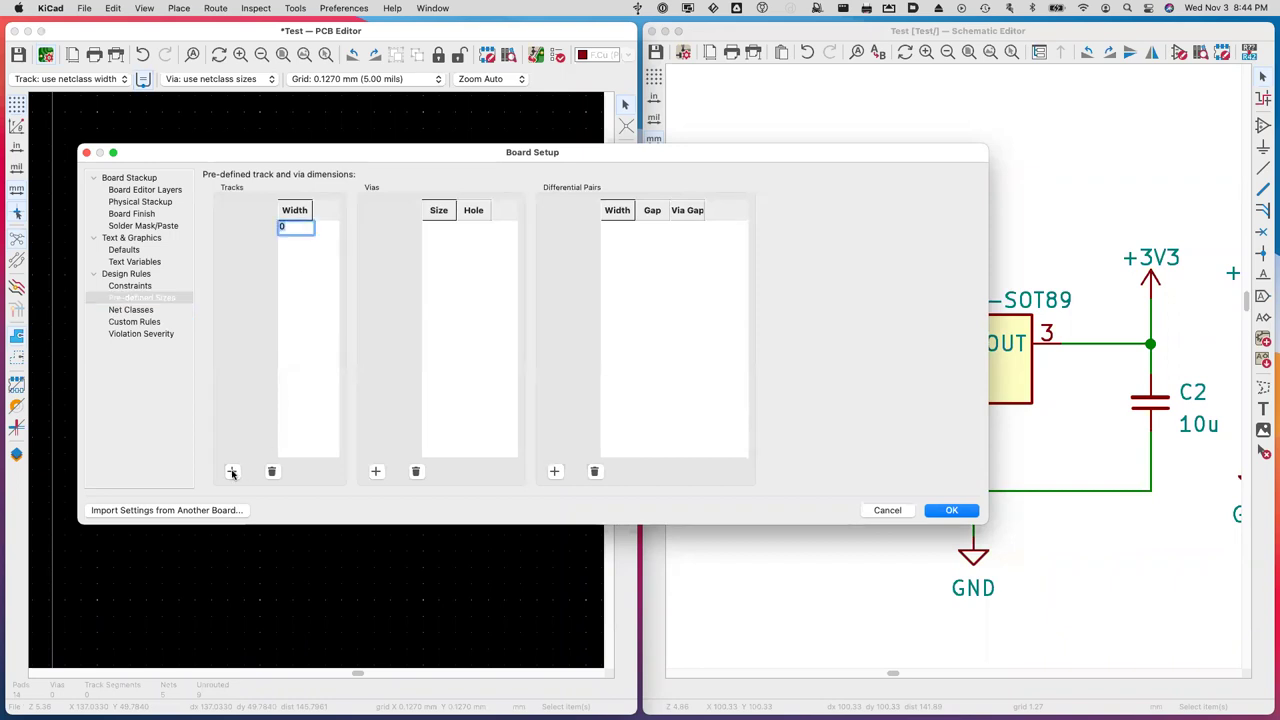
{"action": "key", "text": "BackSpace"}
{"action": "type", "text": ".4"}
{"action": "key", "text": "Return"}
{"action": "left_click", "coordinate": [231, 471]}
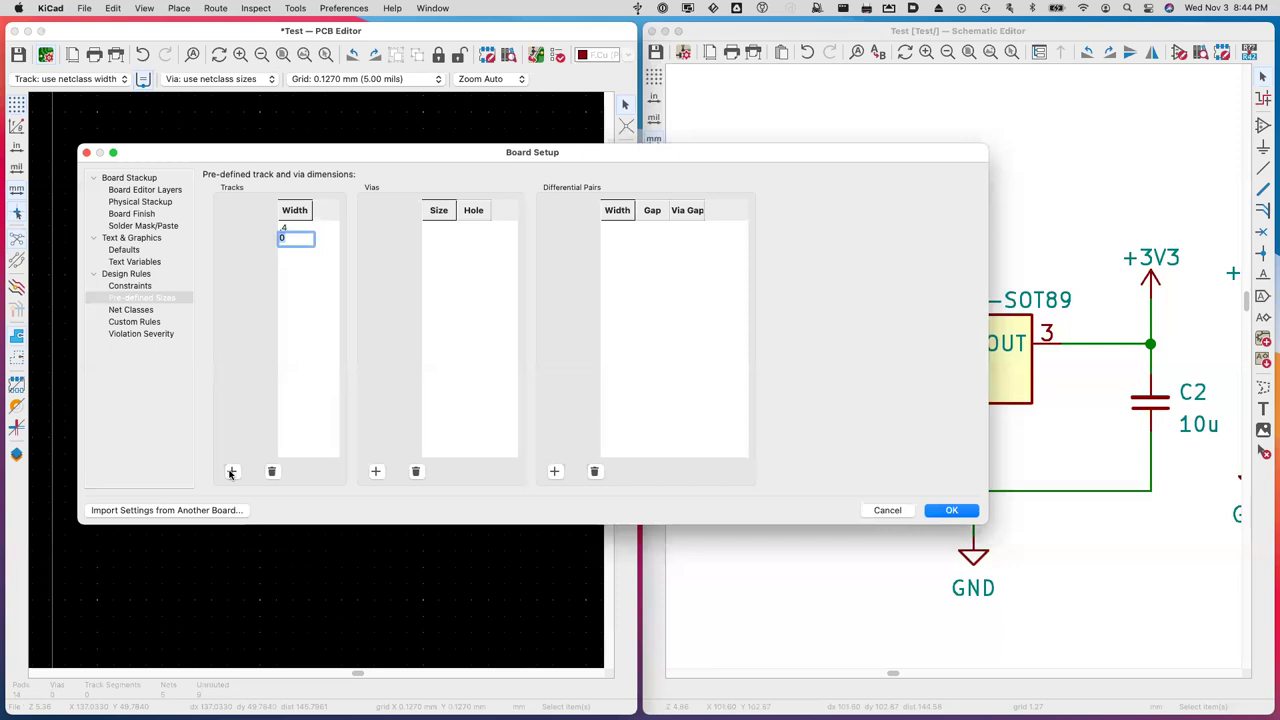
{"action": "key", "text": "BackSpace"}
{"action": "type", "text": ".5"}
{"action": "left_click", "coordinate": [231, 471]}
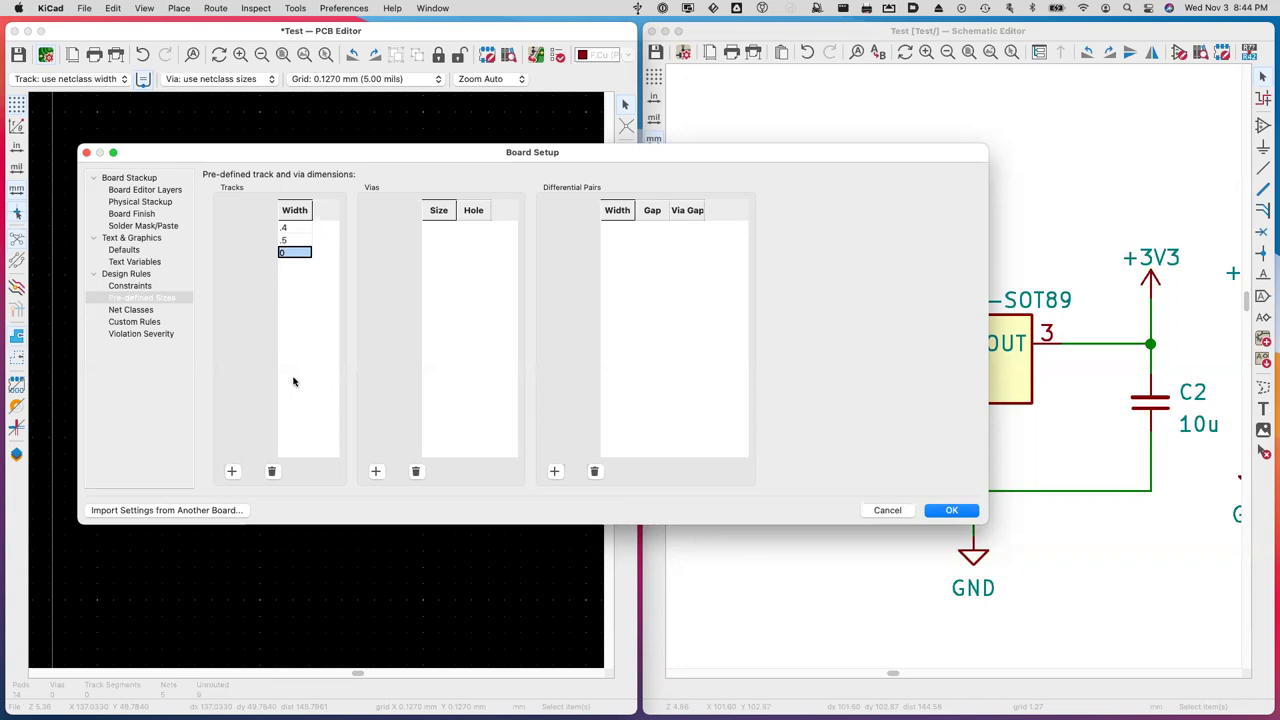
{"action": "key", "text": "BackSpace"}
{"action": "type", "text": "1.0"}
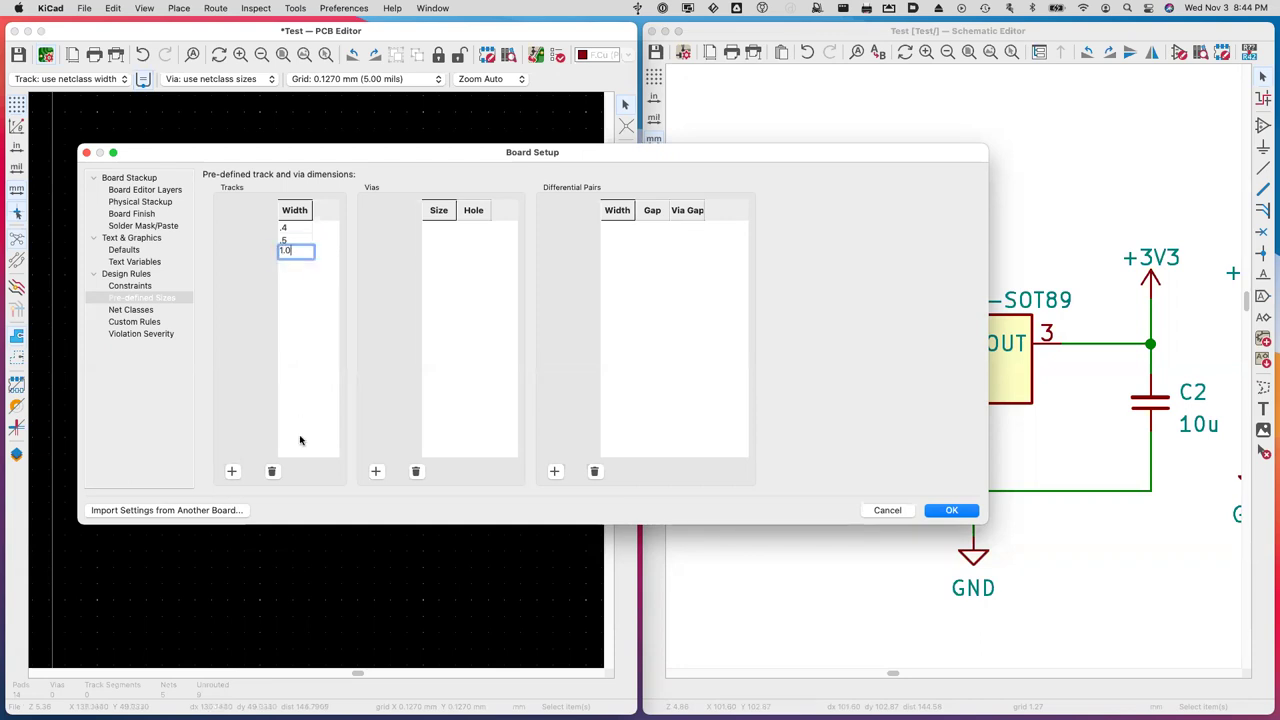
{"action": "key", "text": "Return"}
Examine the Default net class's clearance, track and via values, and close the board setup without applying changes.
{"action": "left_click", "coordinate": [133, 310]}
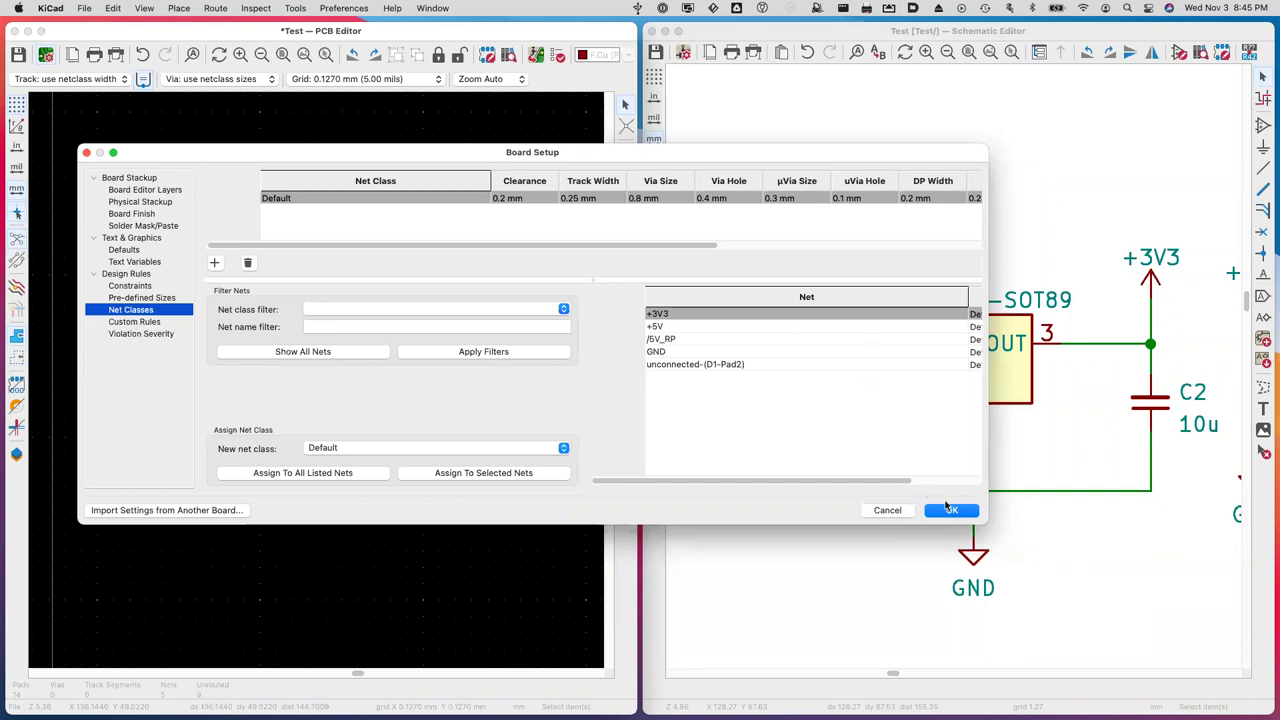
{"action": "left_click", "coordinate": [886, 510]}
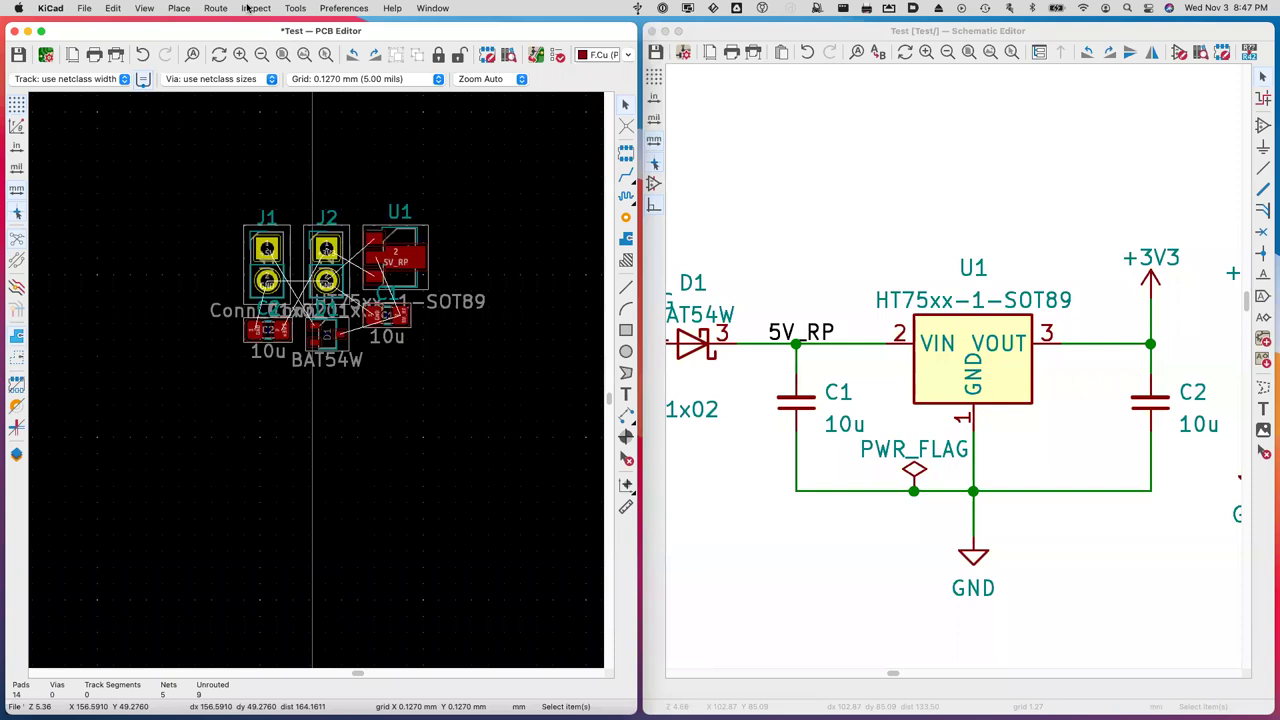
{"action": "left_click", "coordinate": [295, 8]}
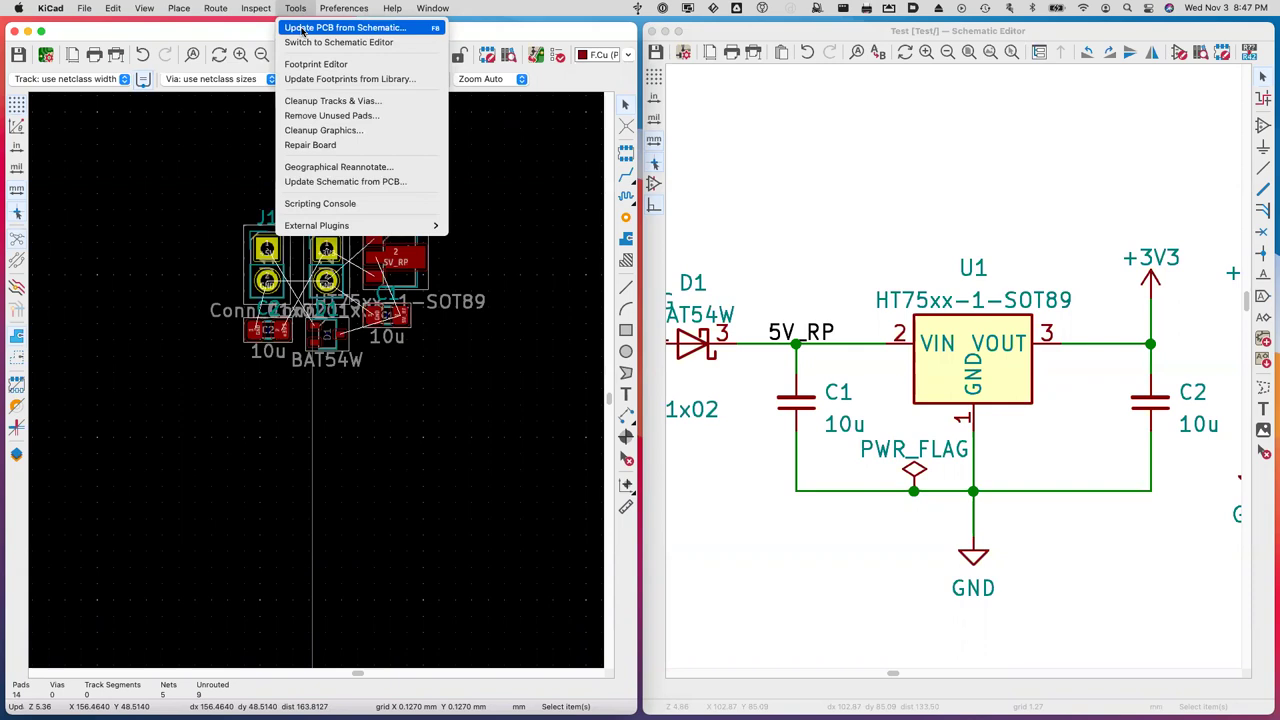
{"action": "left_click", "coordinate": [410, 437]}
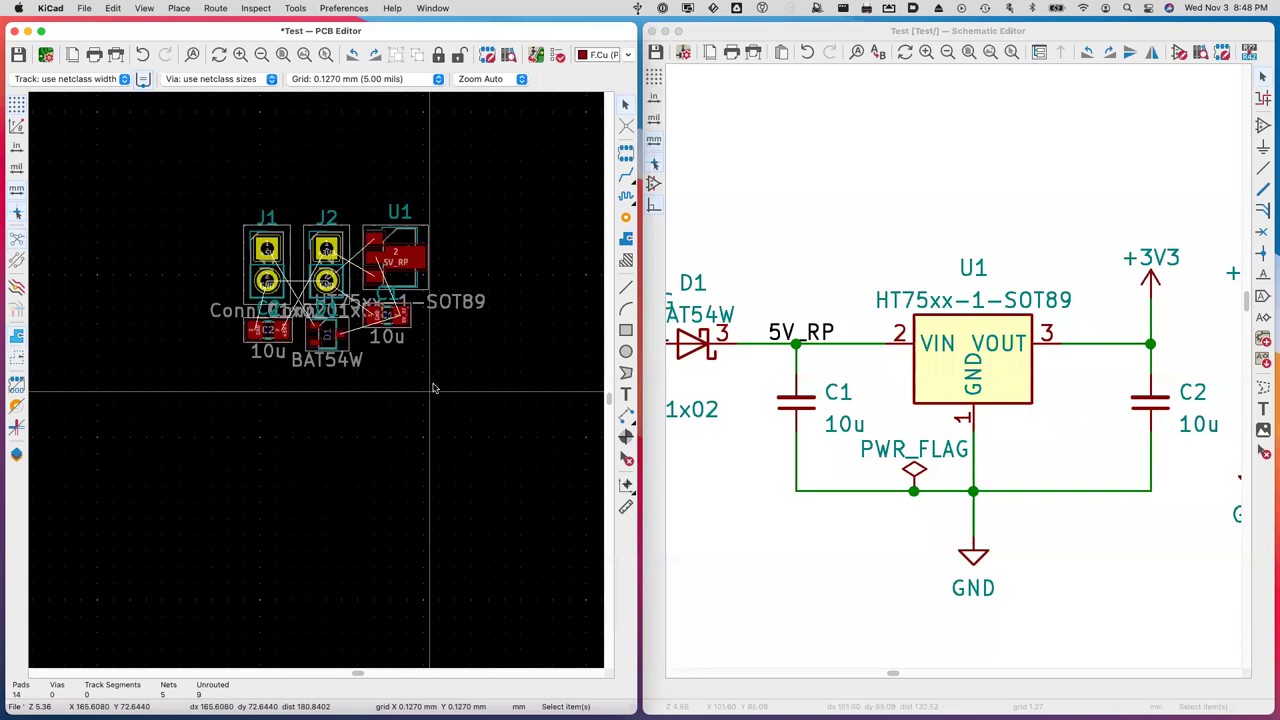
Enable zooming to fit cross-probed items in the PCB editor's display preferences.
{"action": "left_click", "coordinate": [401, 263]}
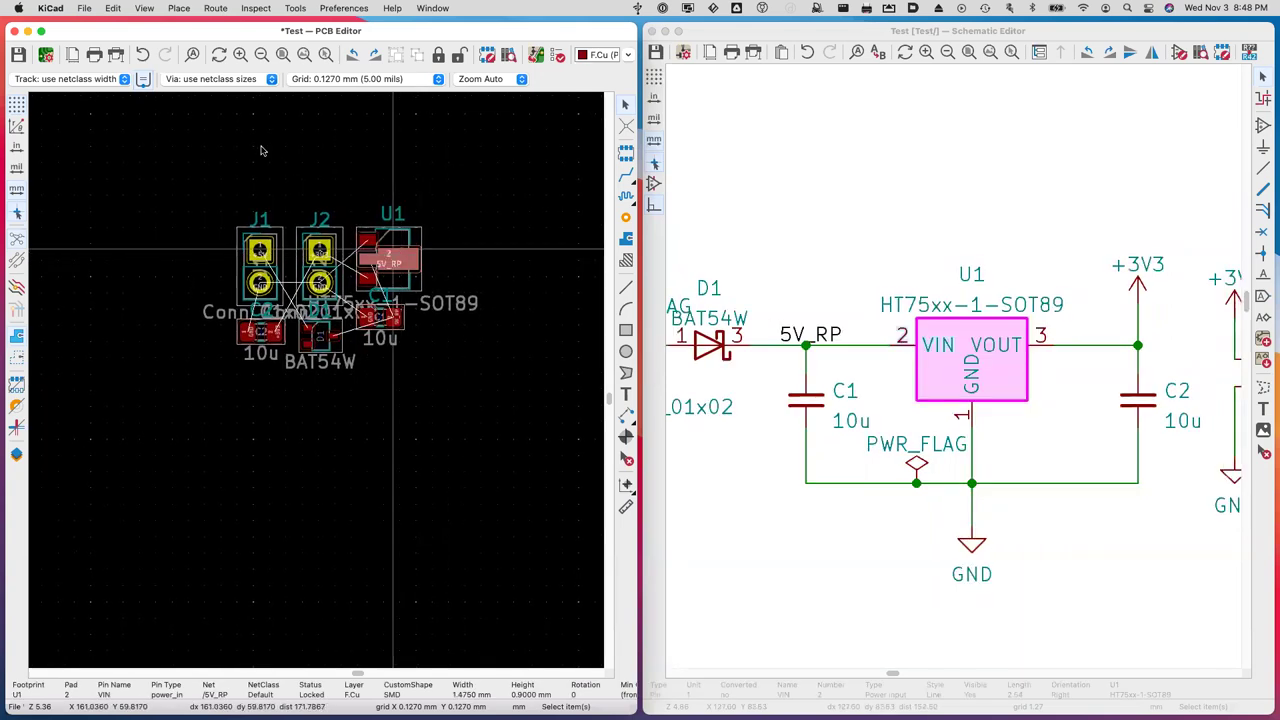
{"action": "left_click", "coordinate": [52, 9]}
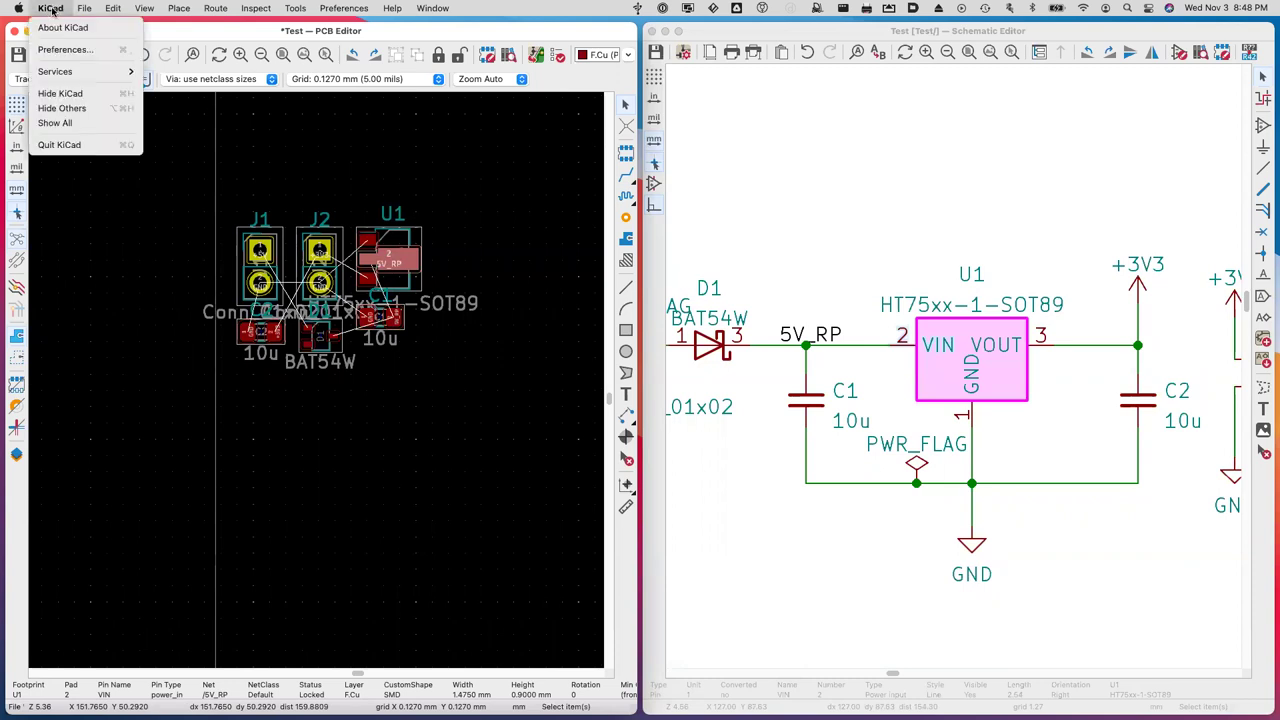
{"action": "left_click", "coordinate": [55, 49]}
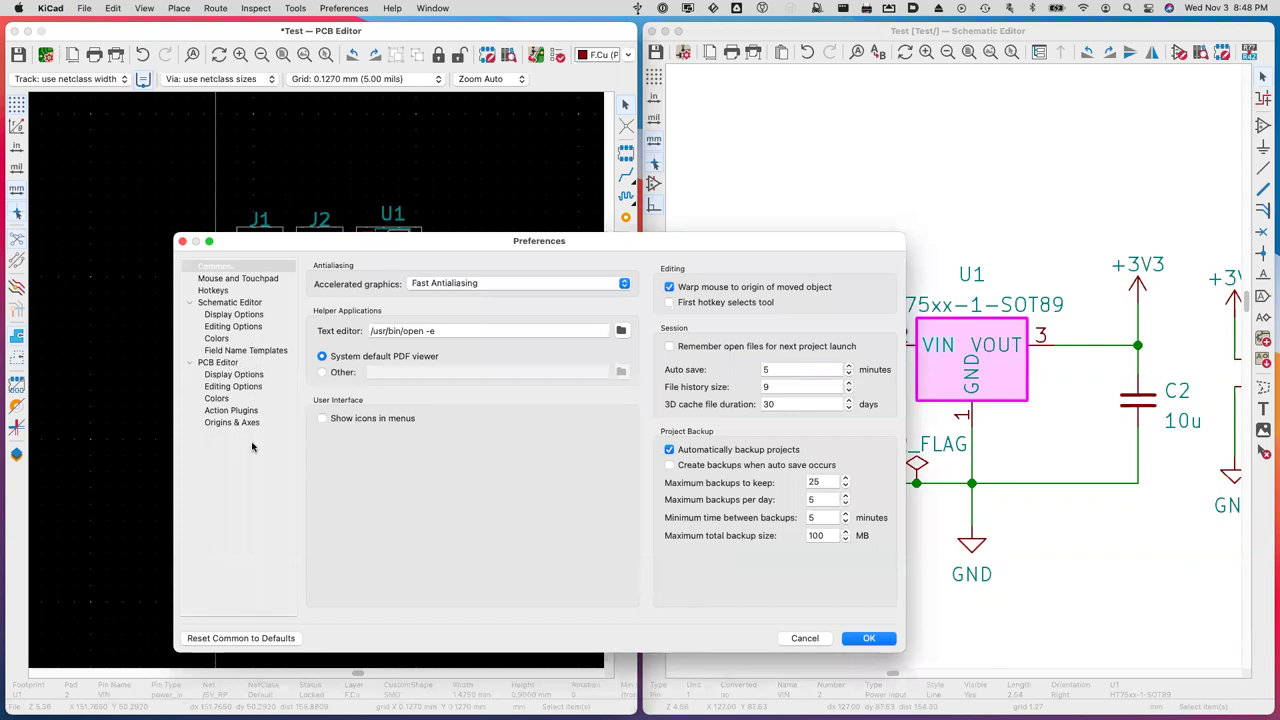
{"action": "left_click", "coordinate": [240, 316]}
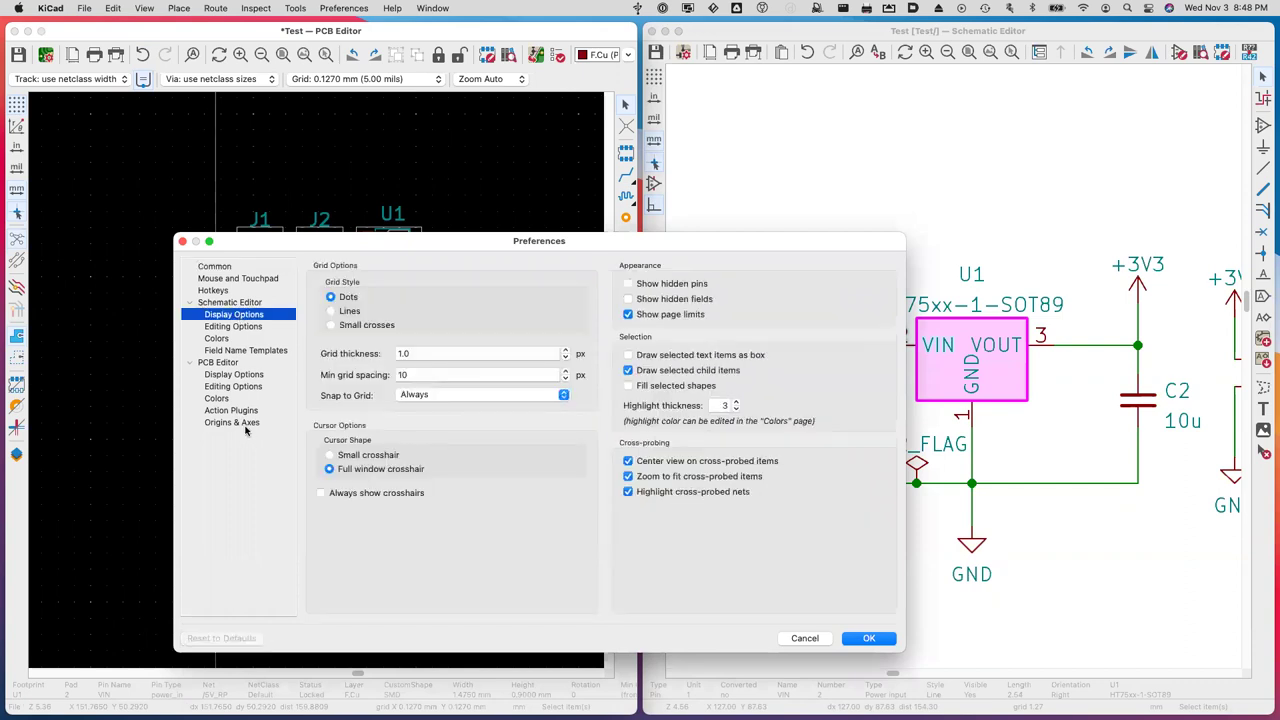
{"action": "left_click", "coordinate": [236, 374]}
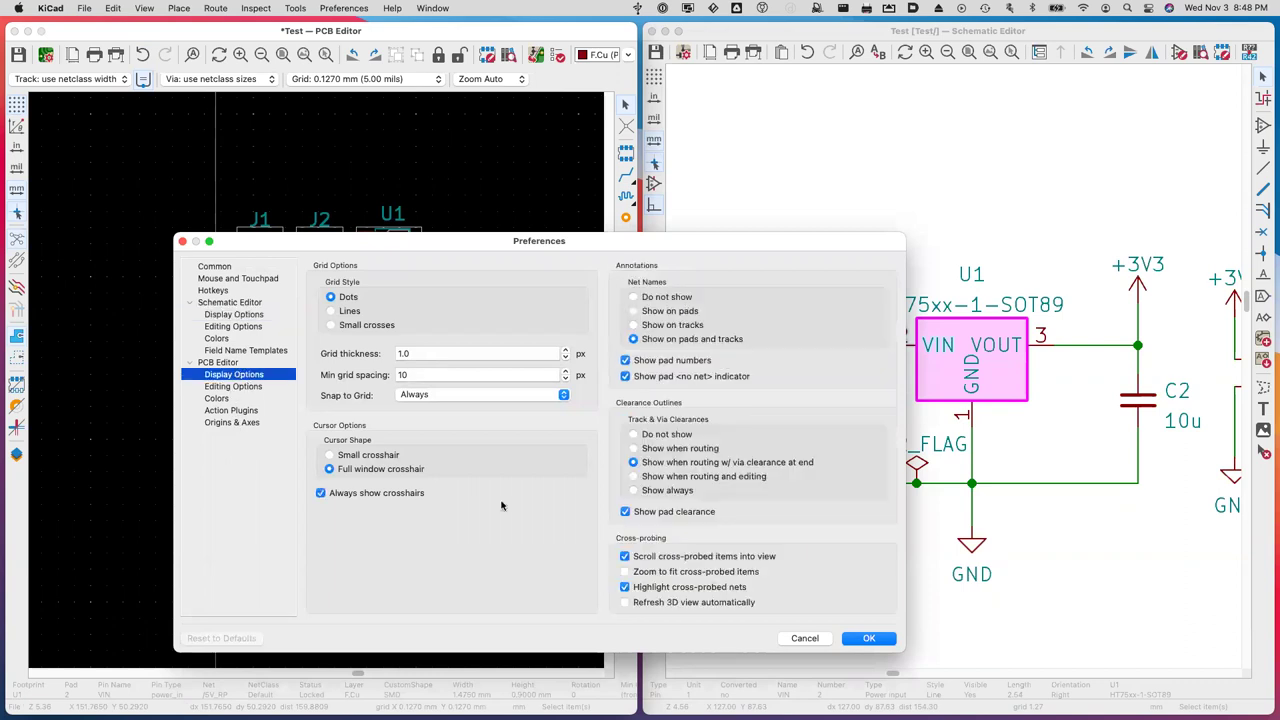
{"action": "left_click", "coordinate": [626, 571]}
{"action": "left_click", "coordinate": [866, 639]}
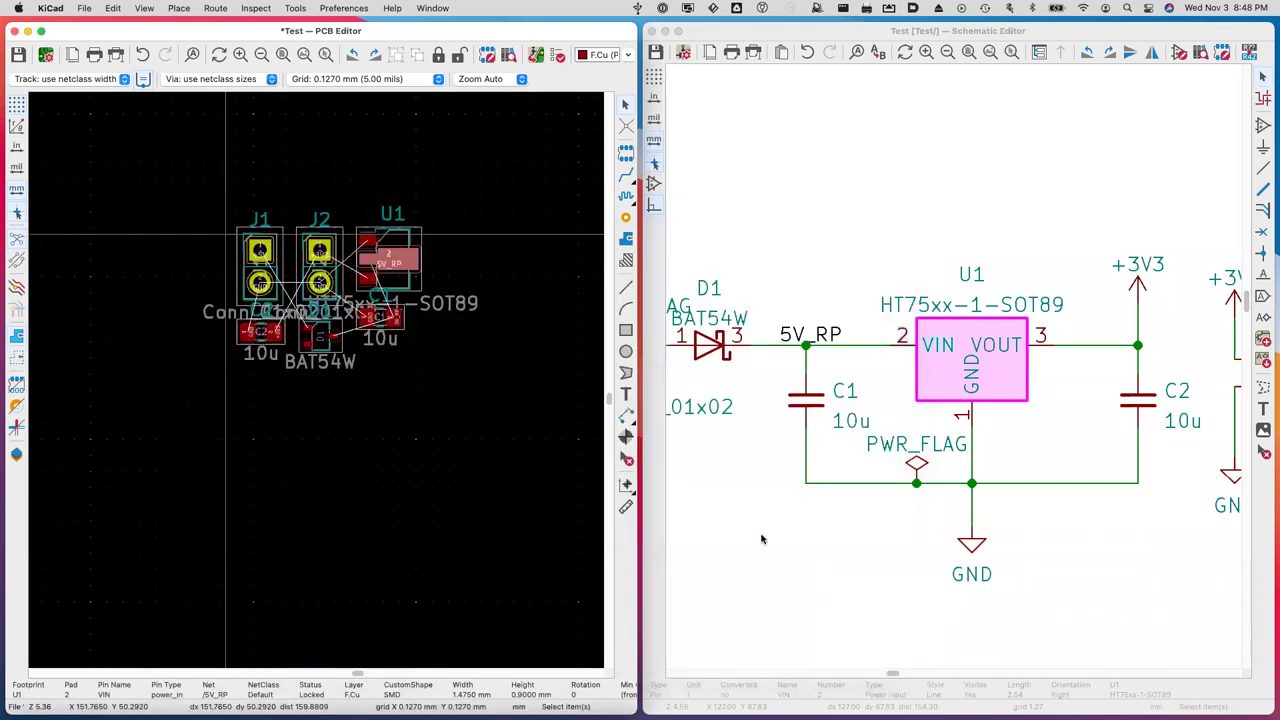
Cross-probe J1, U1, C1, C2 and J2 from the board to the schematic, and U1 from the schematic to the board.
{"action": "left_click", "coordinate": [272, 263]}
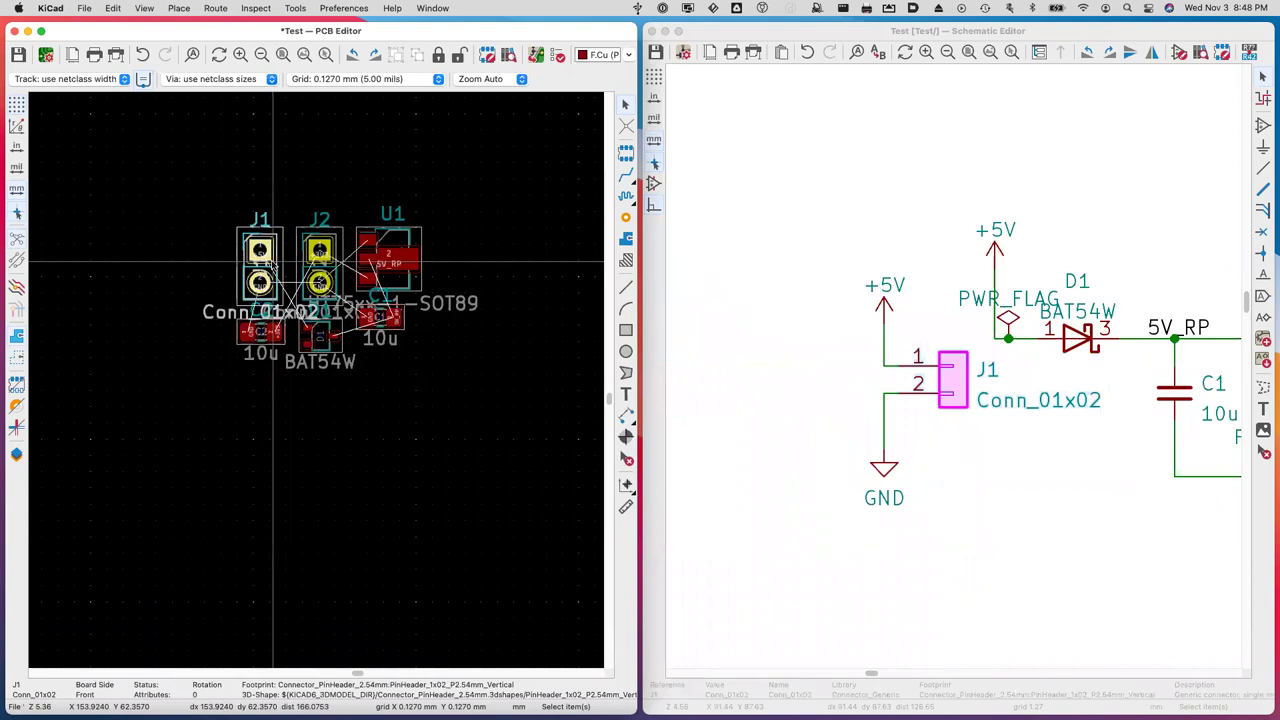
{"action": "scroll", "coordinate": [272, 263], "scroll_direction": "right", "scroll_amount": 2}
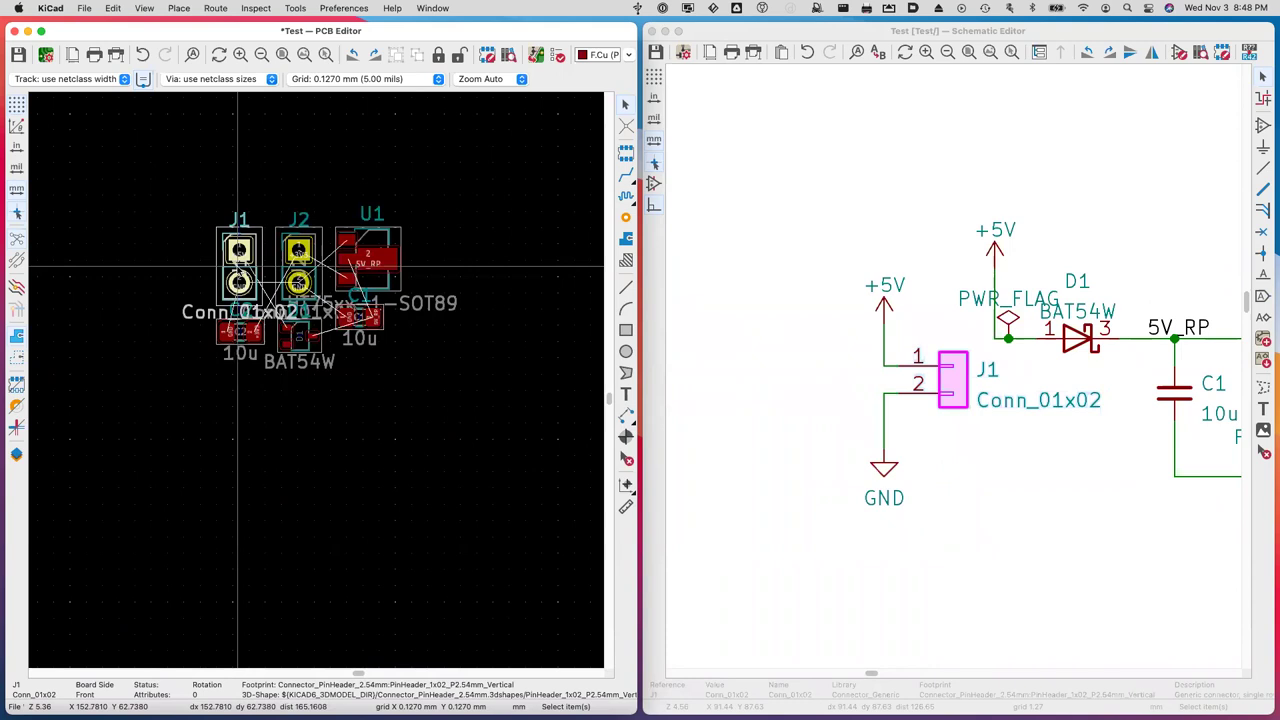
{"action": "scroll", "coordinate": [238, 268], "scroll_direction": "left", "scroll_amount": 1}
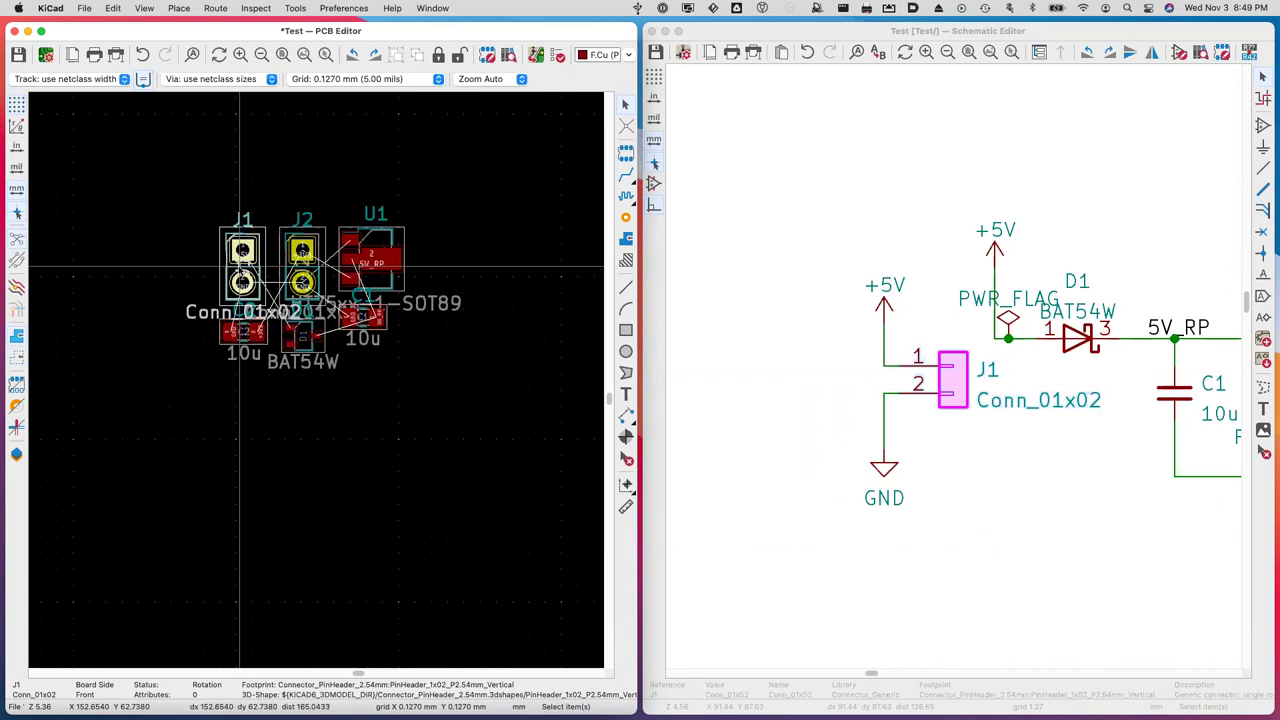
{"action": "scroll", "coordinate": [240, 268], "scroll_direction": "right", "scroll_amount": 1}
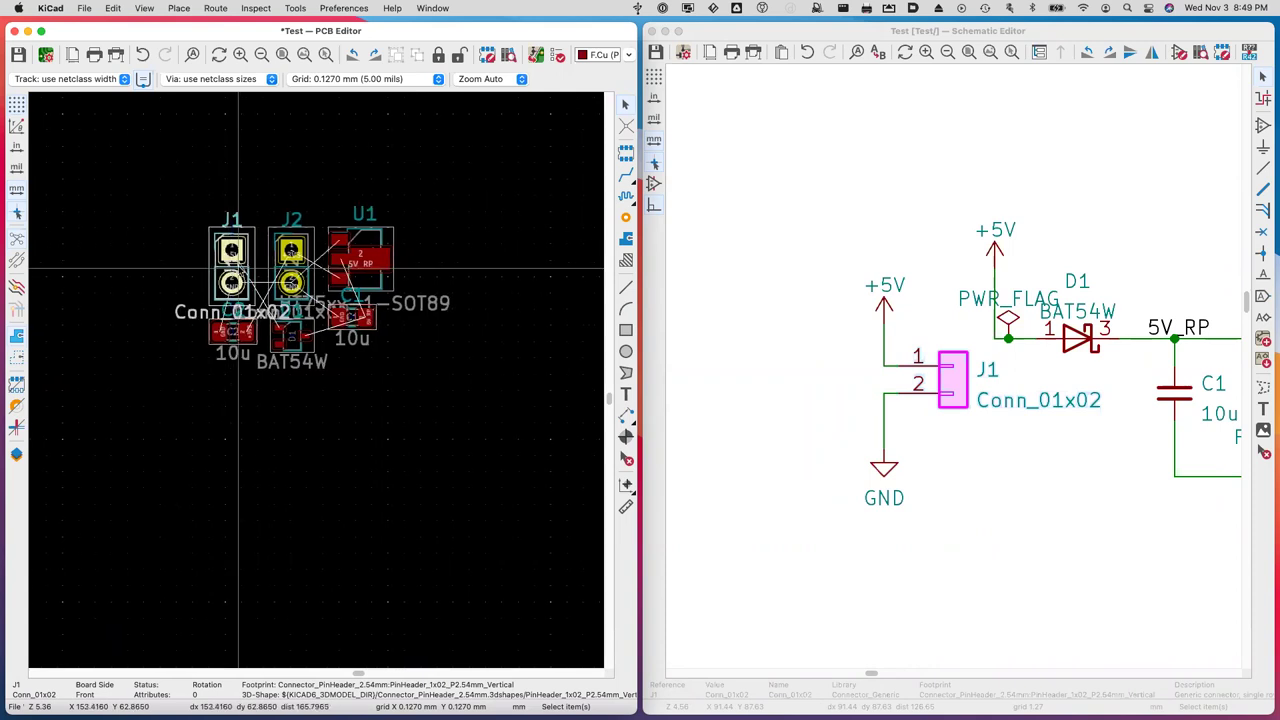
{"action": "left_click", "coordinate": [362, 258]}
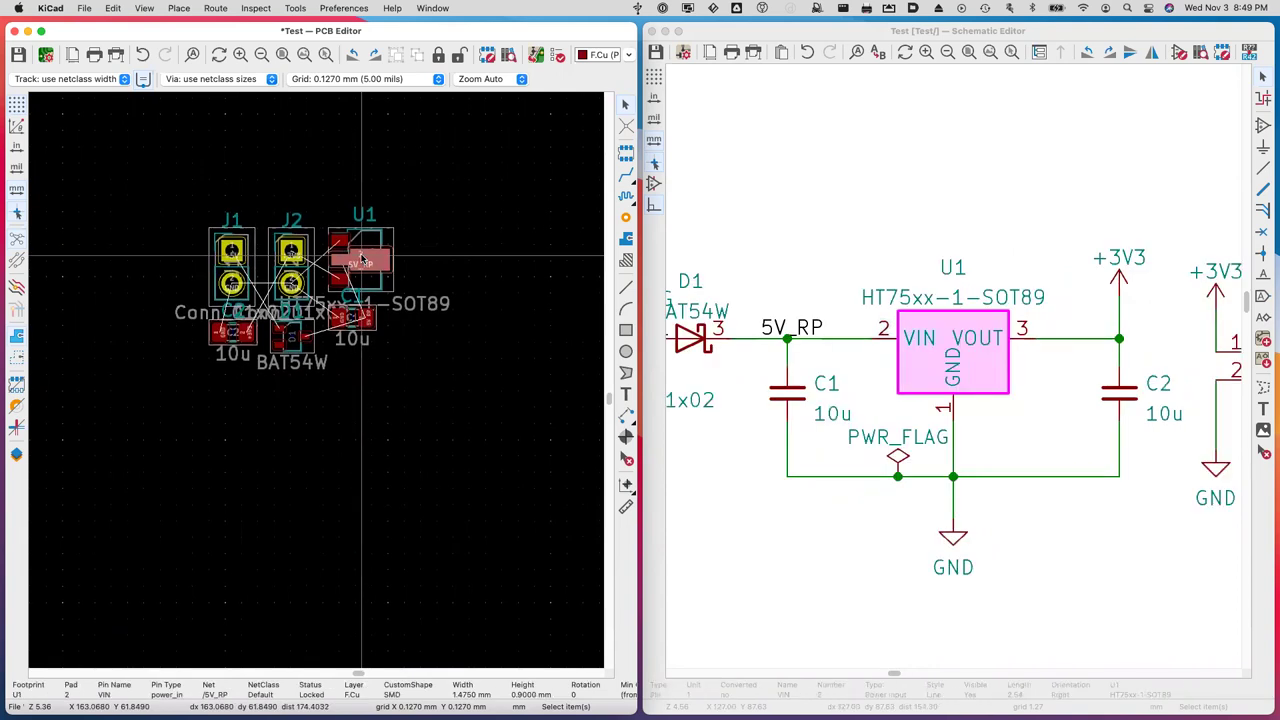
{"action": "scroll", "coordinate": [362, 258], "scroll_direction": "right", "scroll_amount": 1}
{"action": "left_click", "coordinate": [340, 318]}
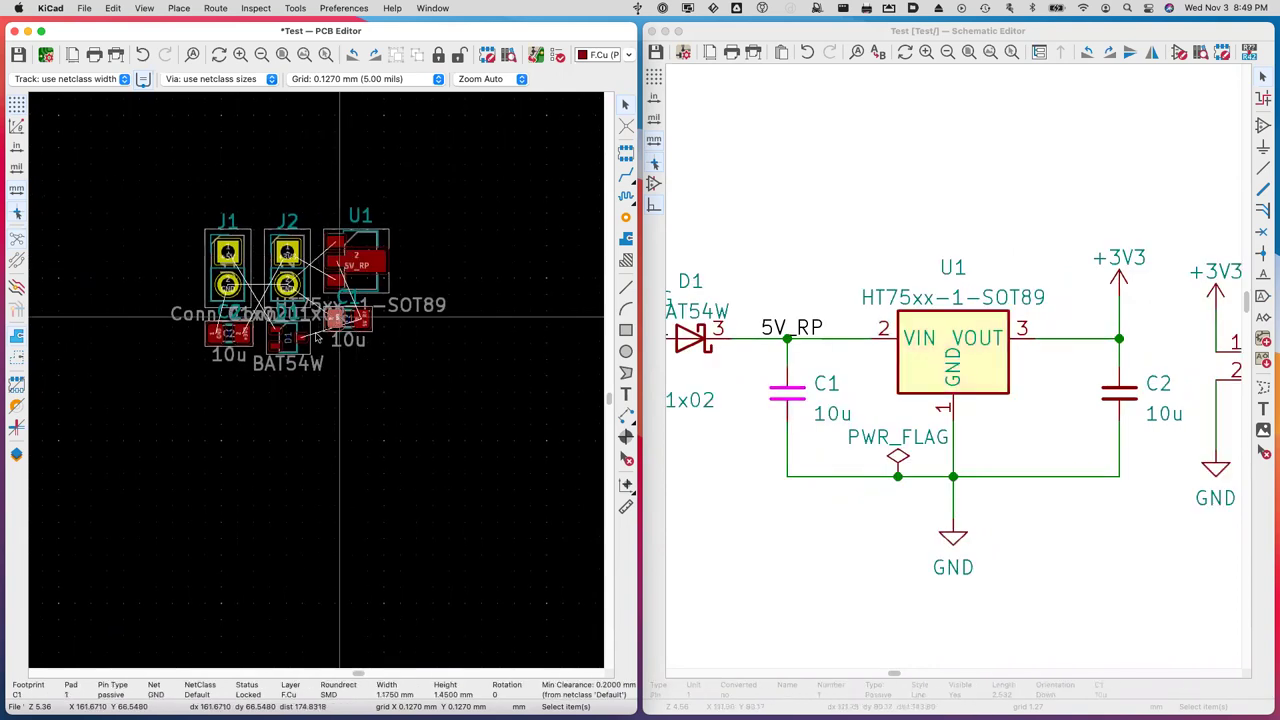
{"action": "left_click", "coordinate": [249, 342]}
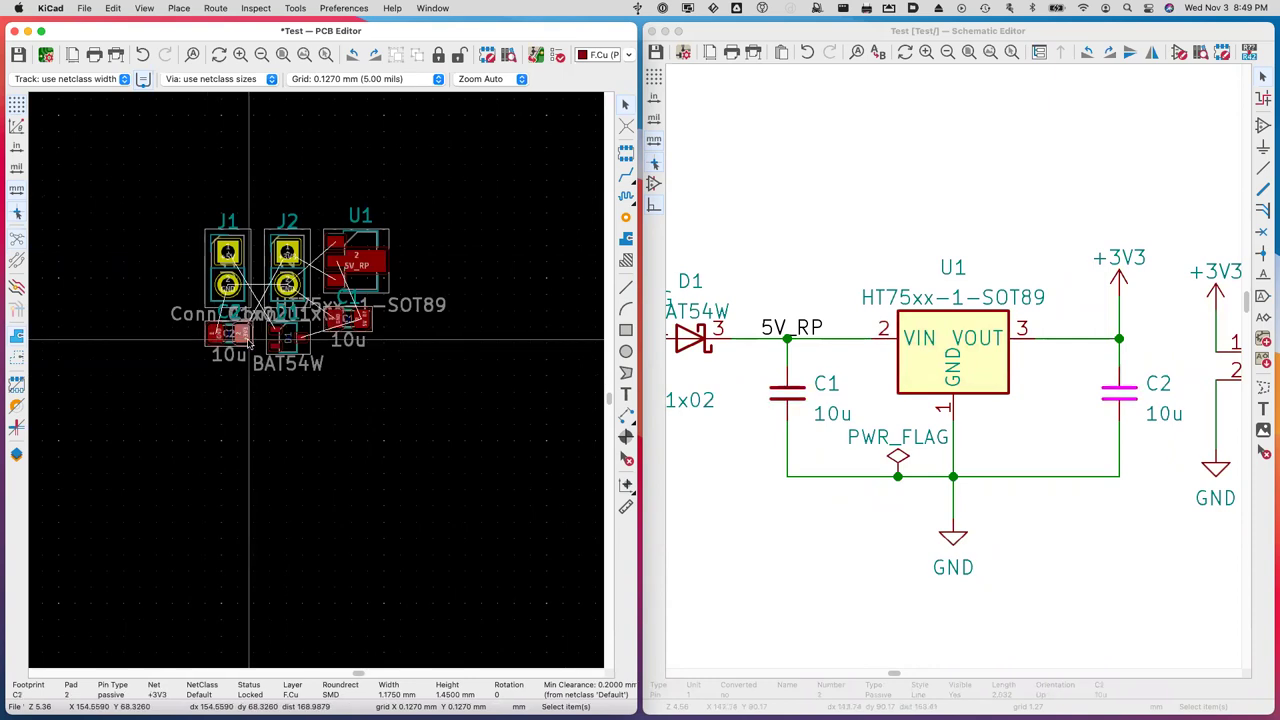
{"action": "left_click", "coordinate": [285, 270]}
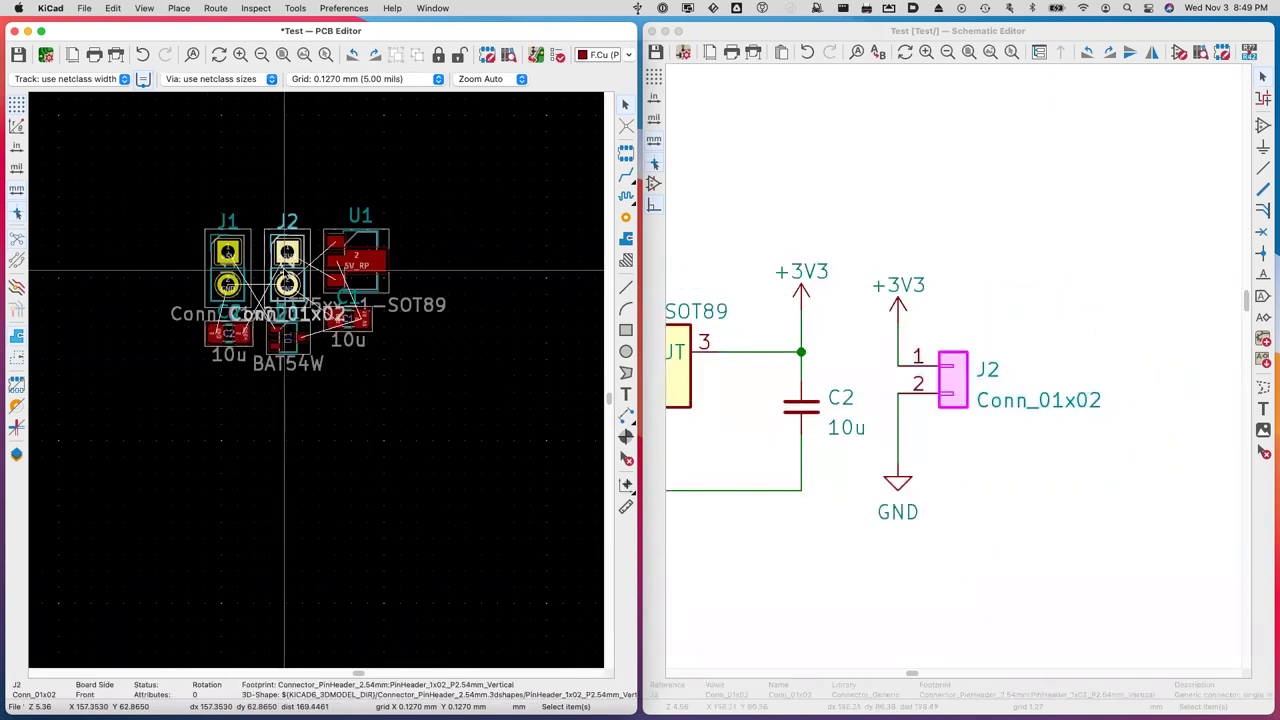
{"action": "scroll", "coordinate": [729, 471], "scroll_direction": "left", "scroll_amount": 5}
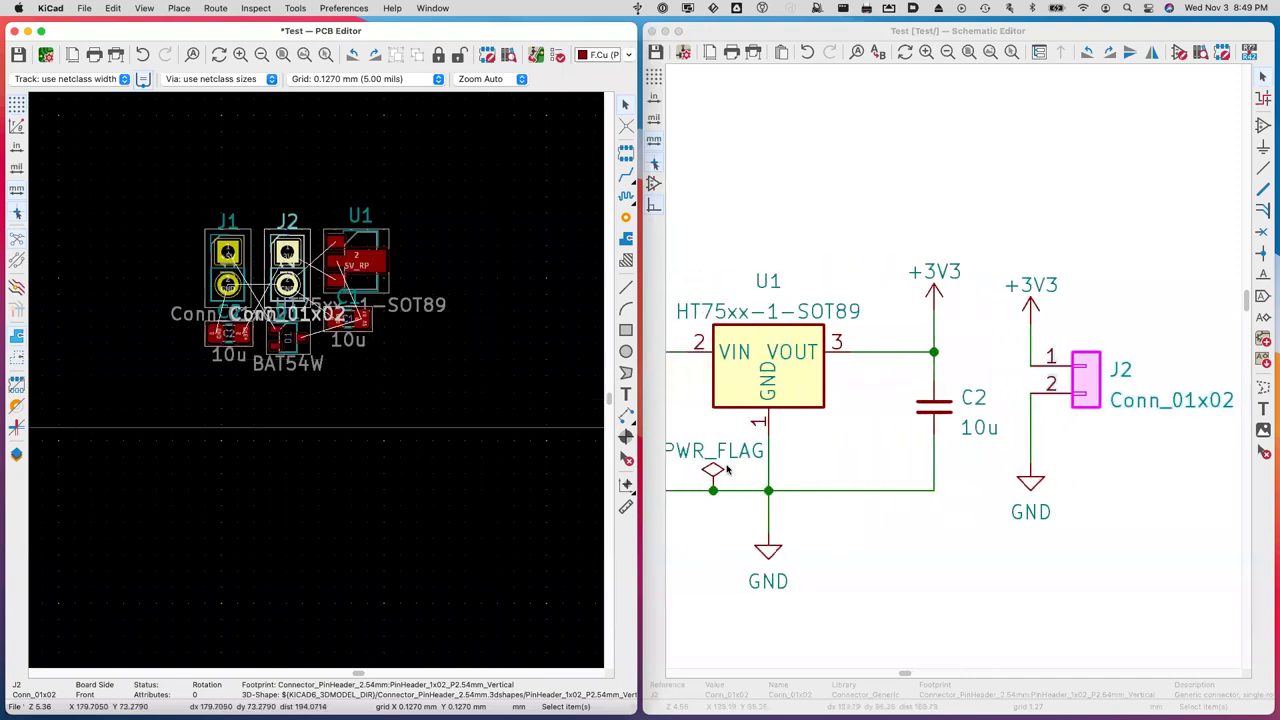
{"action": "left_click", "coordinate": [772, 382]}
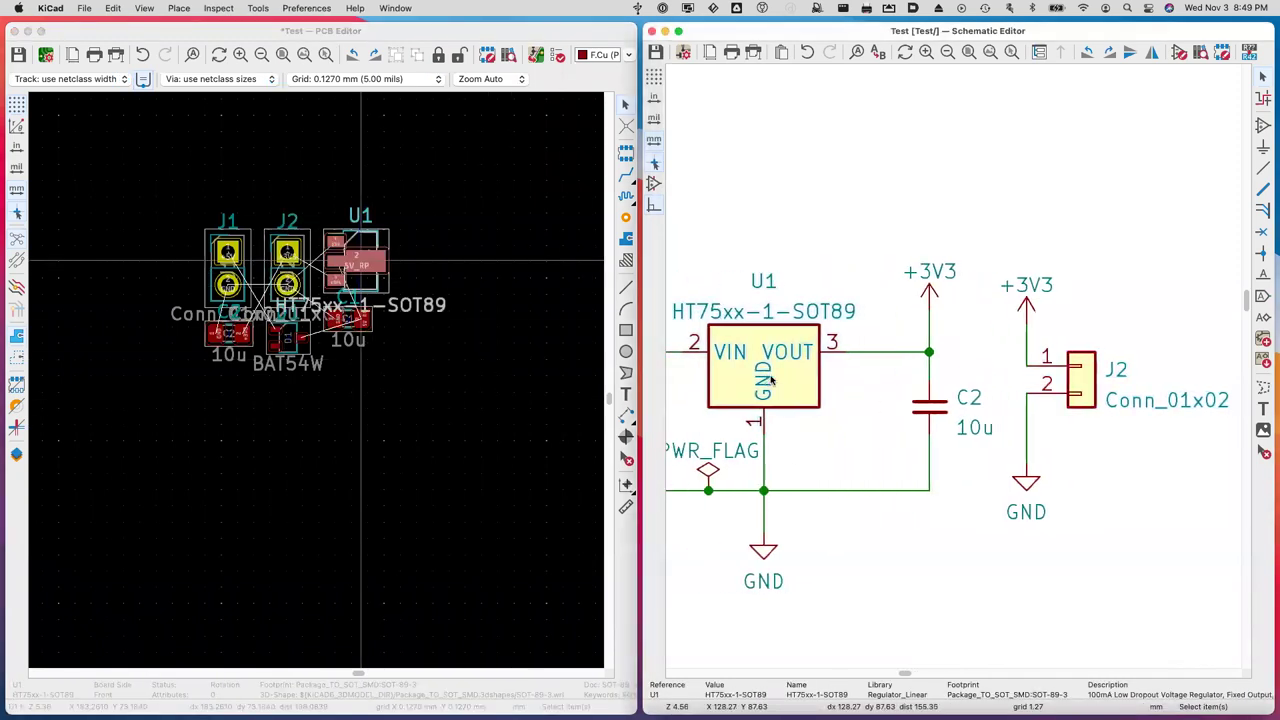
Select the GND wire running toward C2 in the schematic to check its highlighting on the board, and clear the board selection.
{"action": "scroll", "coordinate": [771, 380], "scroll_direction": "left", "scroll_amount": 1}
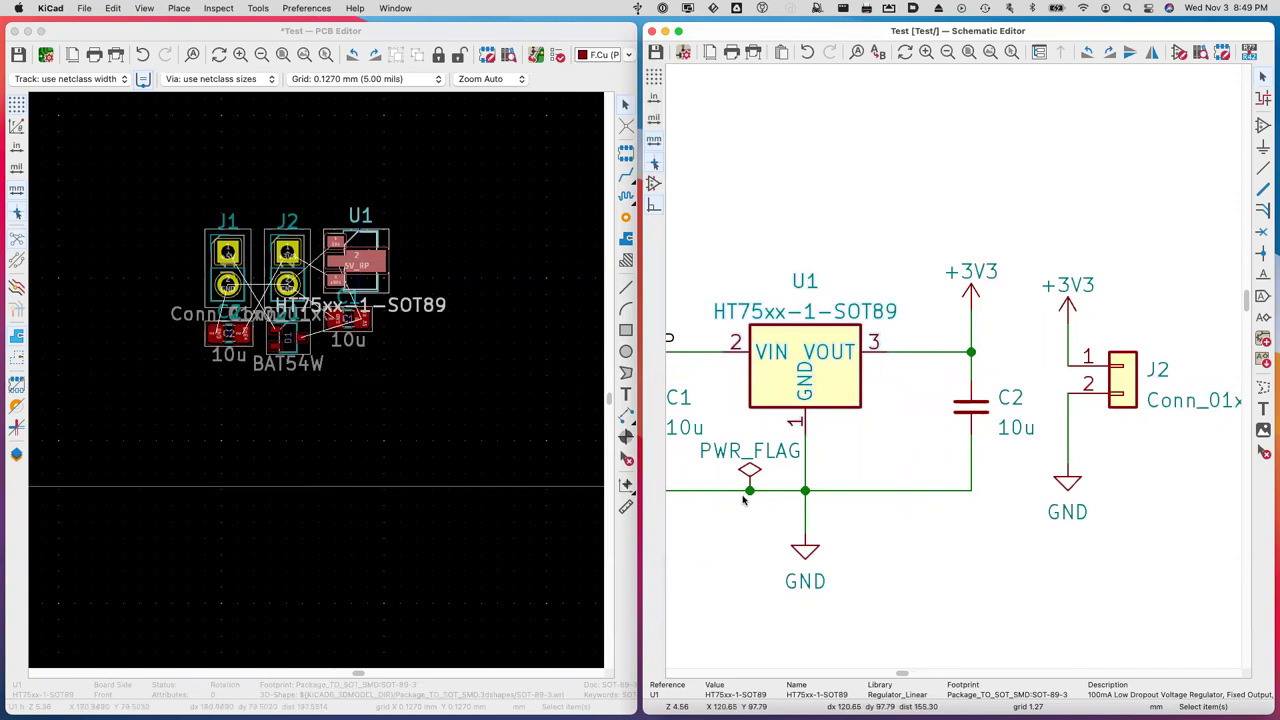
{"action": "left_click", "coordinate": [855, 490]}
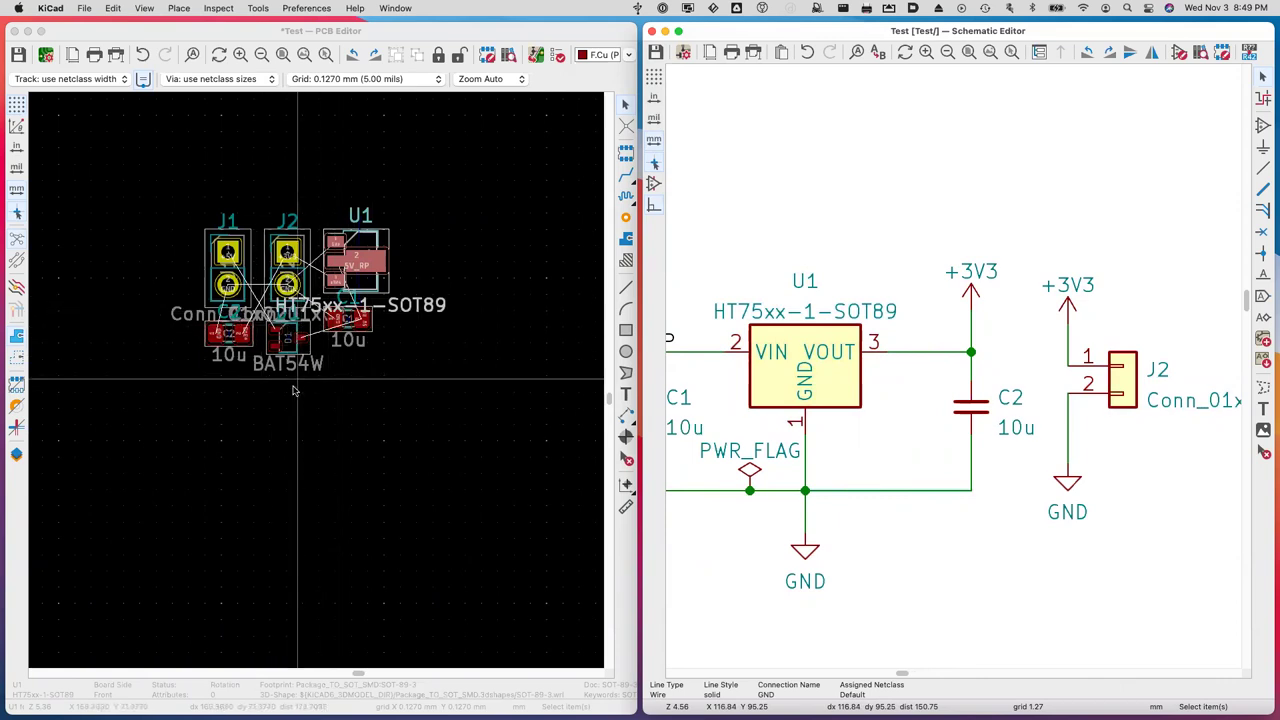
{"action": "left_click", "coordinate": [300, 473]}
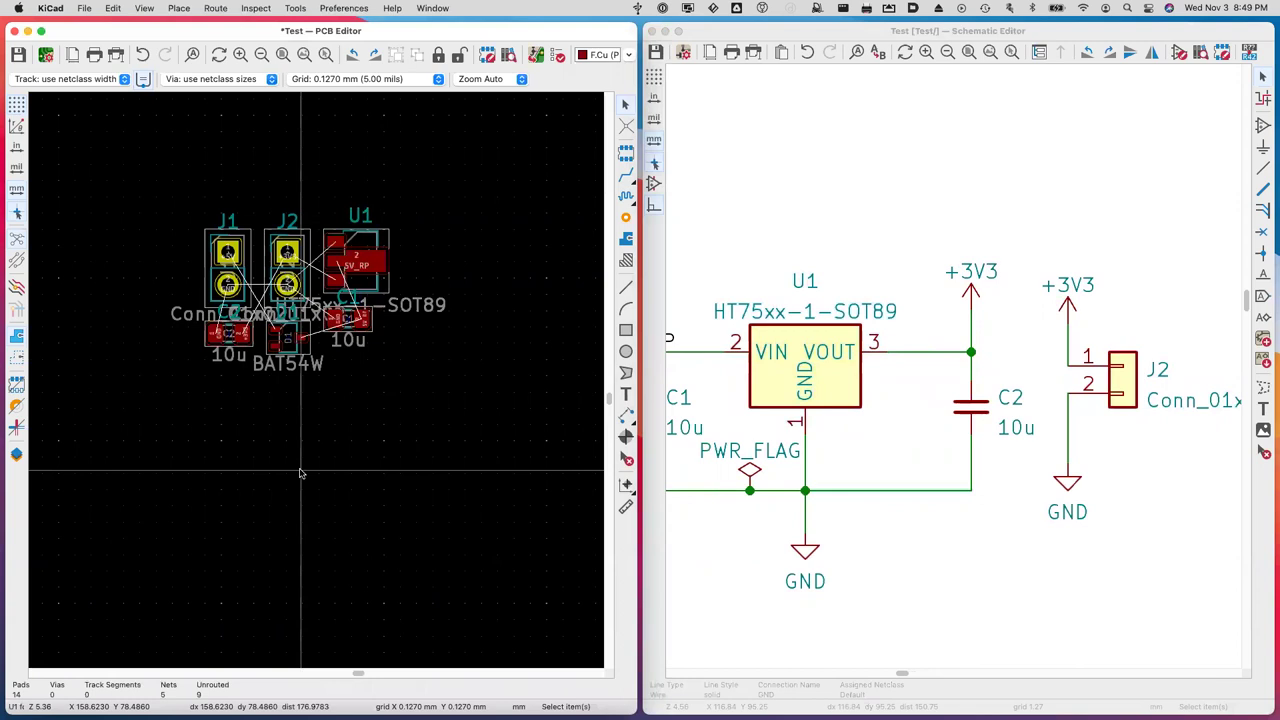
{"action": "scroll", "coordinate": [300, 473], "scroll_direction": "left", "scroll_amount": 2}
{"action": "scroll", "coordinate": [300, 473], "scroll_direction": "down", "scroll_amount": 1}
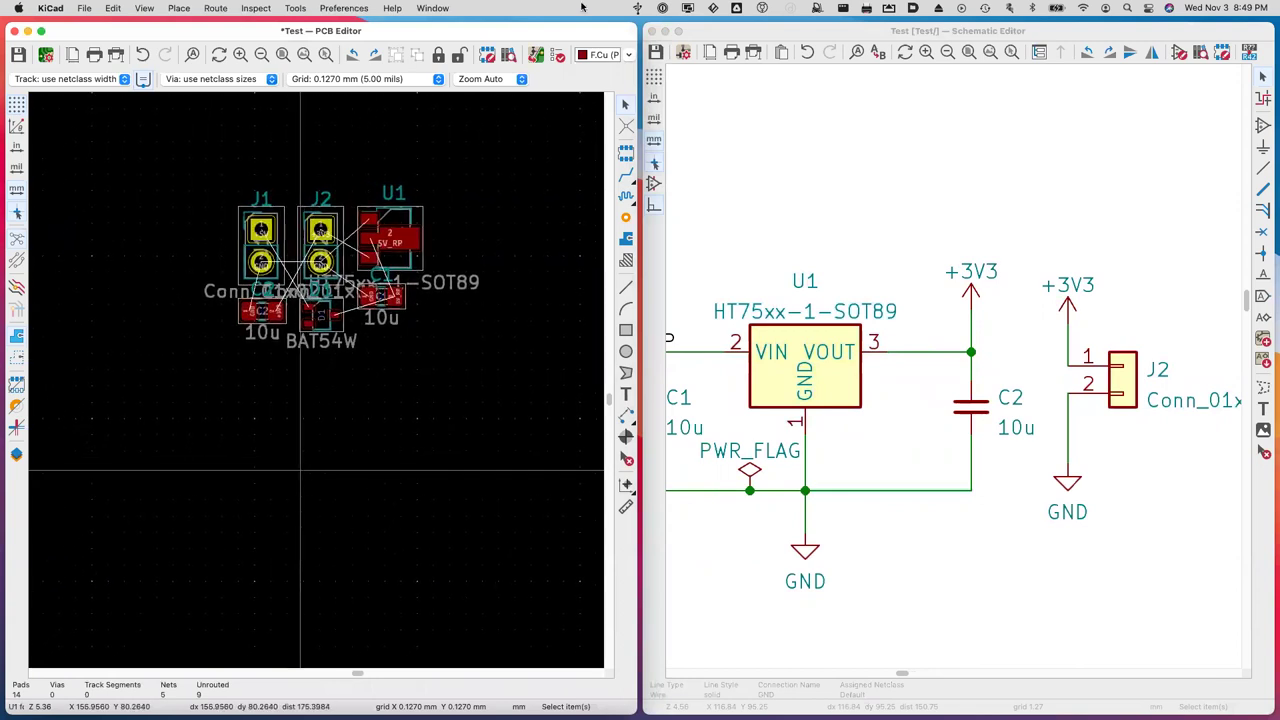
{"action": "scroll", "coordinate": [394, 414], "scroll_direction": "down", "scroll_amount": 2}
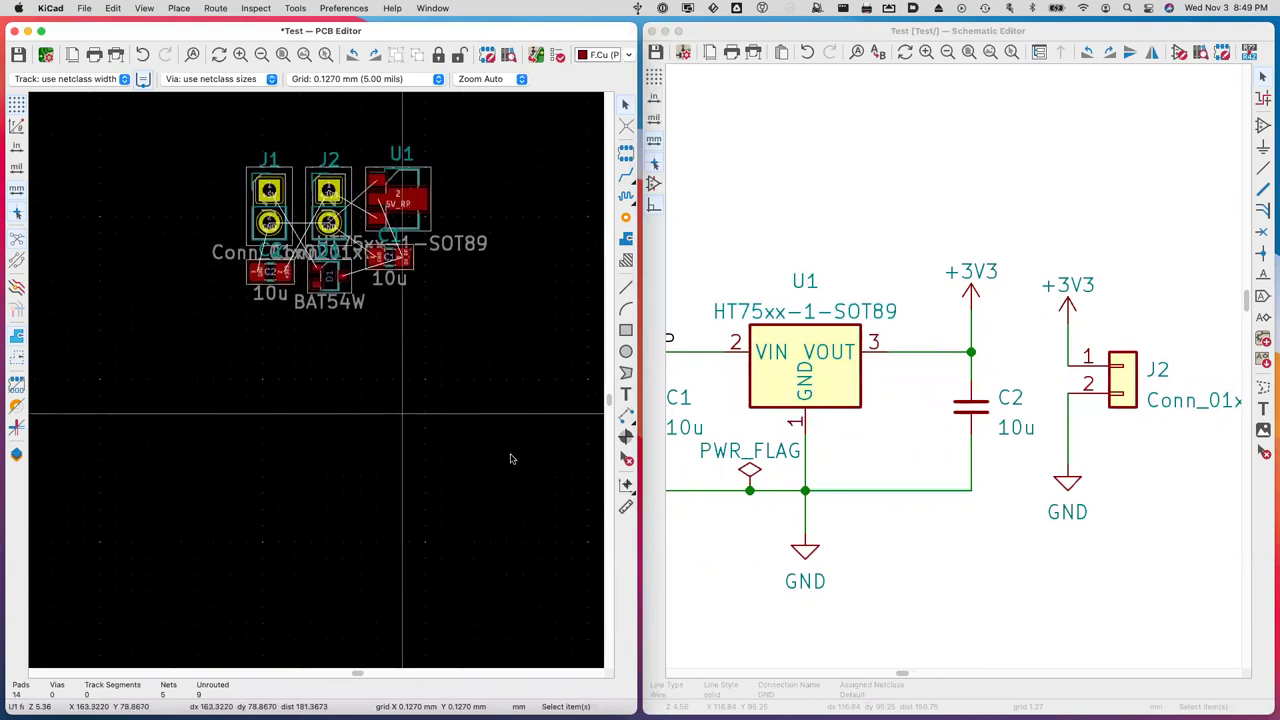
{"action": "scroll", "coordinate": [718, 566], "scroll_direction": "left", "scroll_amount": 2}
{"action": "scroll", "coordinate": [718, 566], "scroll_direction": "left", "scroll_amount": 2}
{"action": "scroll", "coordinate": [718, 566], "scroll_direction": "down", "scroll_amount": 2}
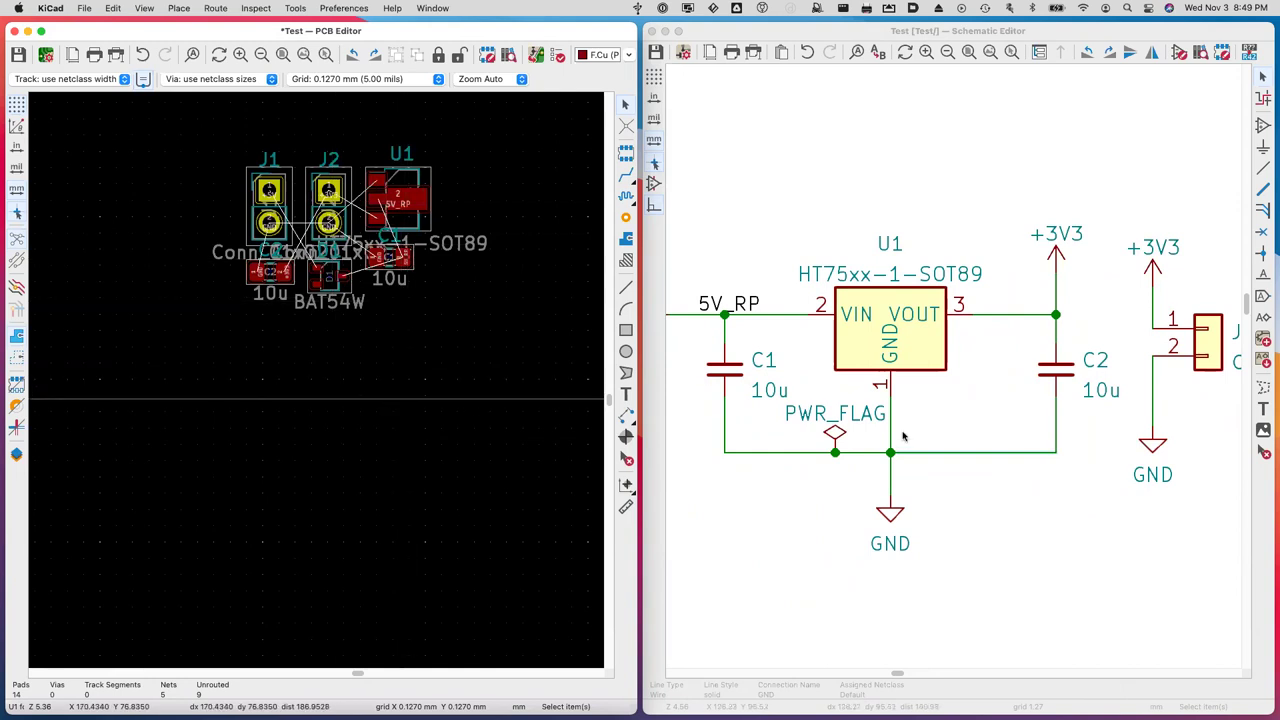
Cross-probe U1 from the schematic and try moving its footprint to the empty area below the other footprints.
{"action": "left_click", "coordinate": [905, 337]}
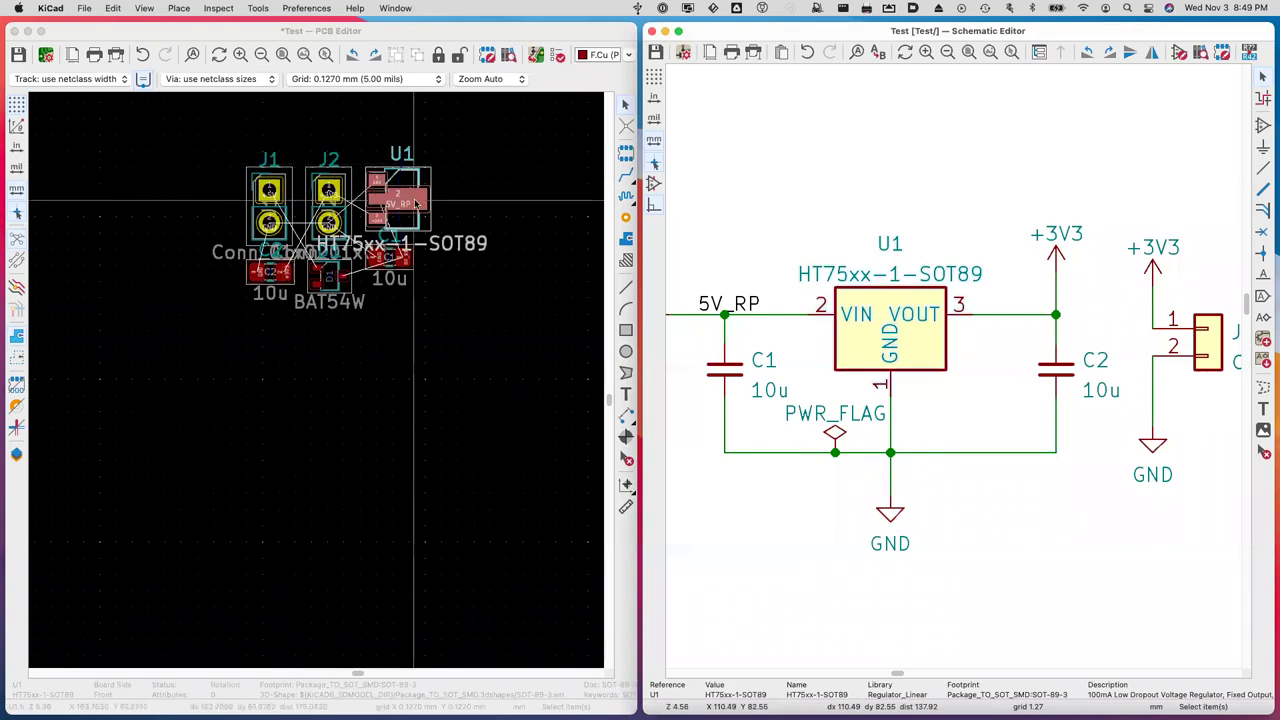
{"action": "left_click", "coordinate": [414, 203]}
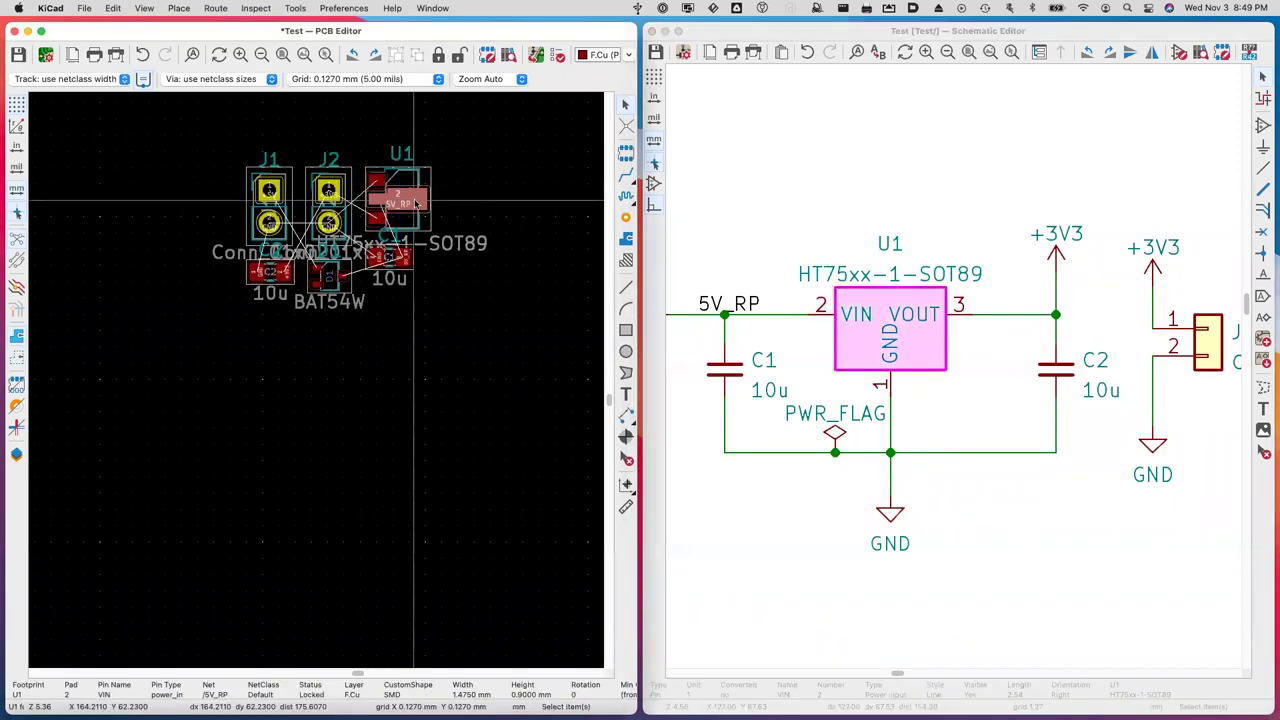
{"action": "left_click_drag", "start_coordinate": [410, 203], "coordinate": [309, 521]}
{"action": "scroll", "coordinate": [129, 529], "scroll_direction": "down", "scroll_amount": 2}
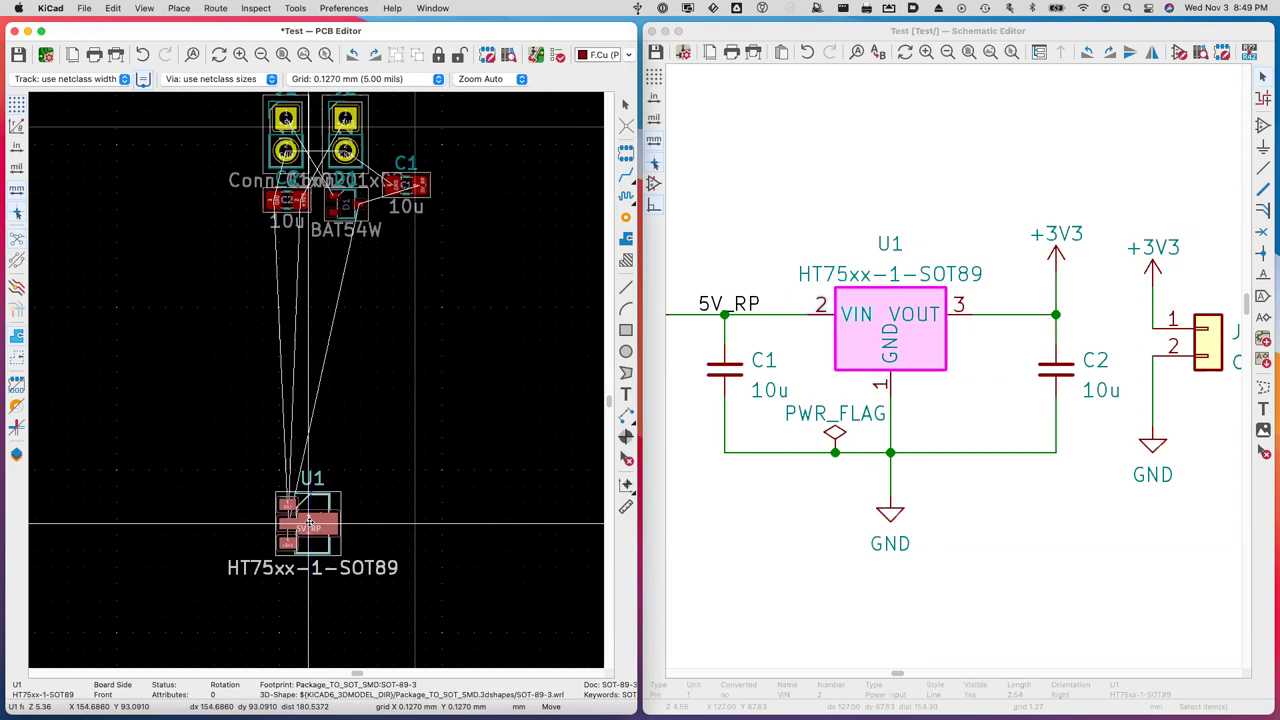
{"action": "key", "text": "Escape"}
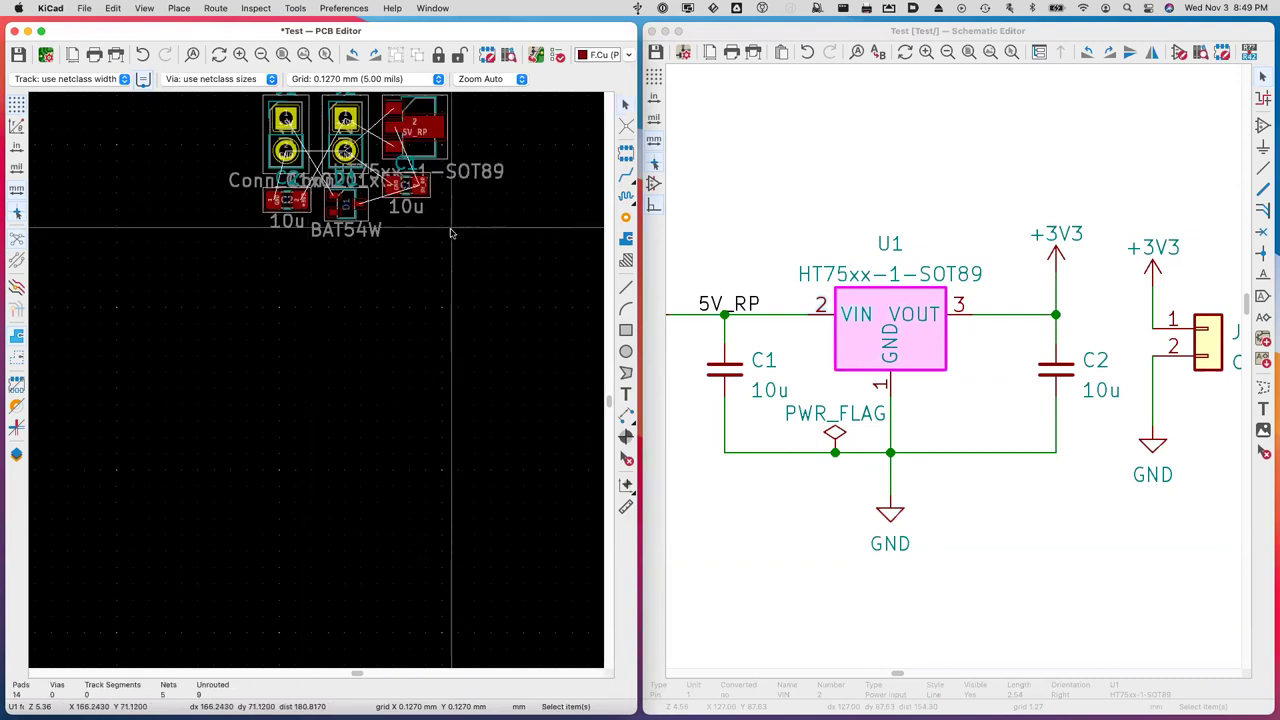
{"action": "scroll", "coordinate": [448, 232], "scroll_direction": "up", "scroll_amount": 2}
{"action": "scroll", "coordinate": [448, 238], "scroll_direction": "down", "scroll_amount": 1}
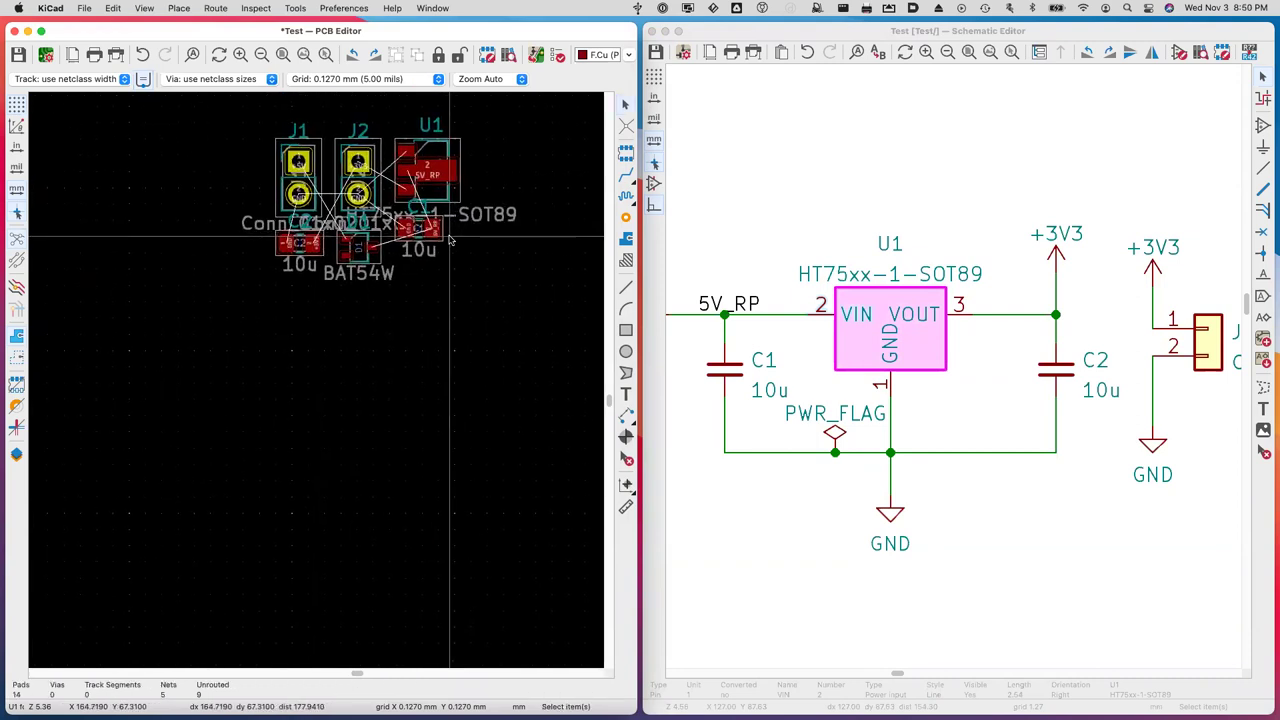
{"action": "scroll", "coordinate": [521, 311], "scroll_direction": "down", "scroll_amount": 1}
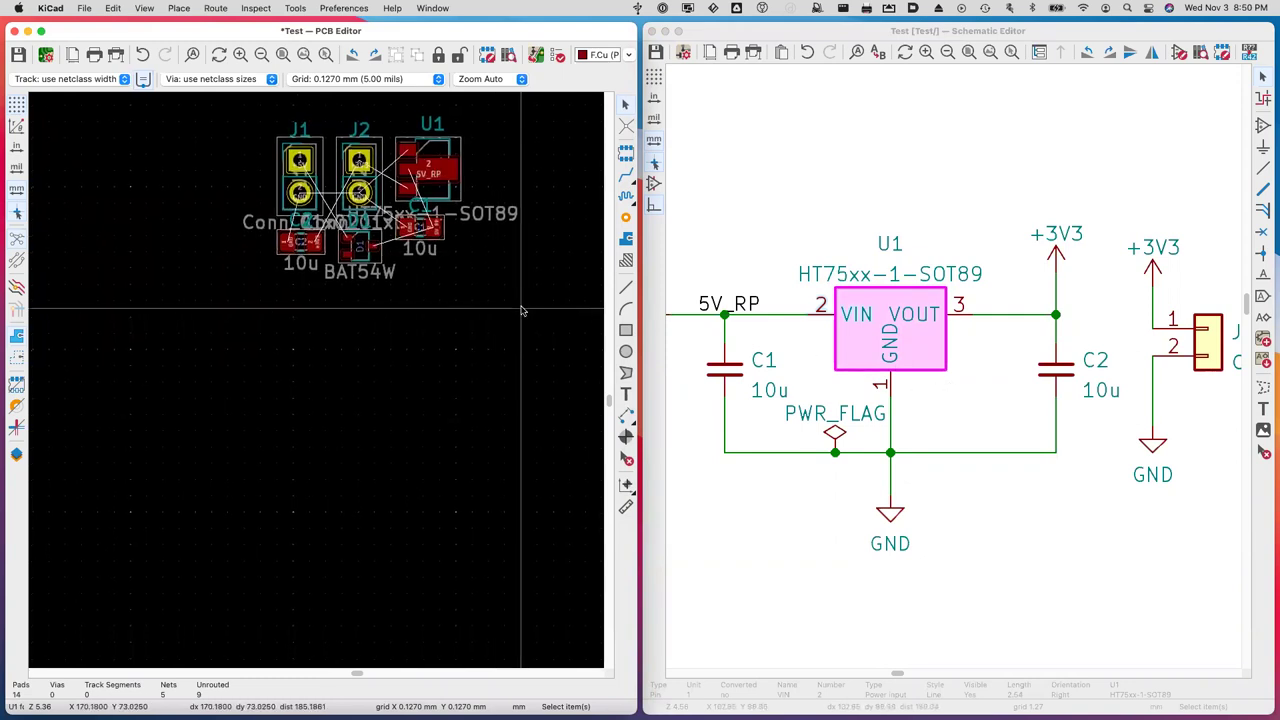
{"action": "left_click", "coordinate": [963, 535]}
{"action": "key", "text": "ctrl+Up"}
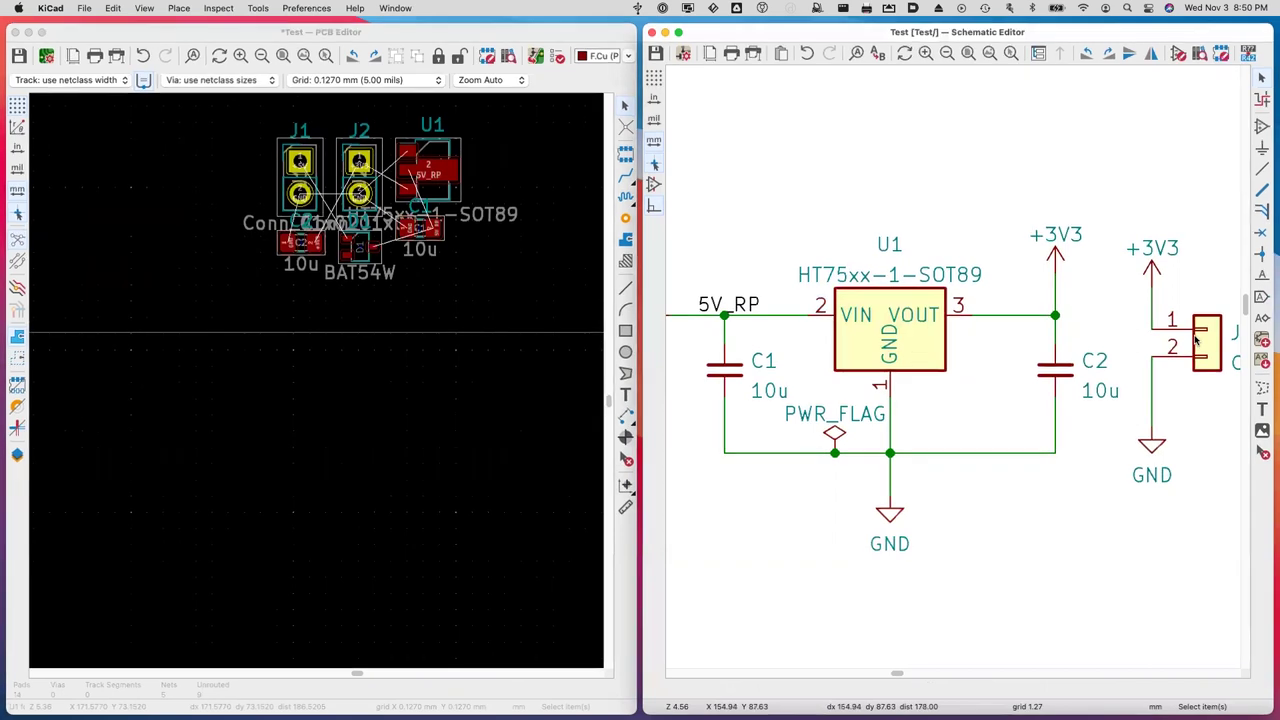
{"action": "left_click", "coordinate": [847, 515]}
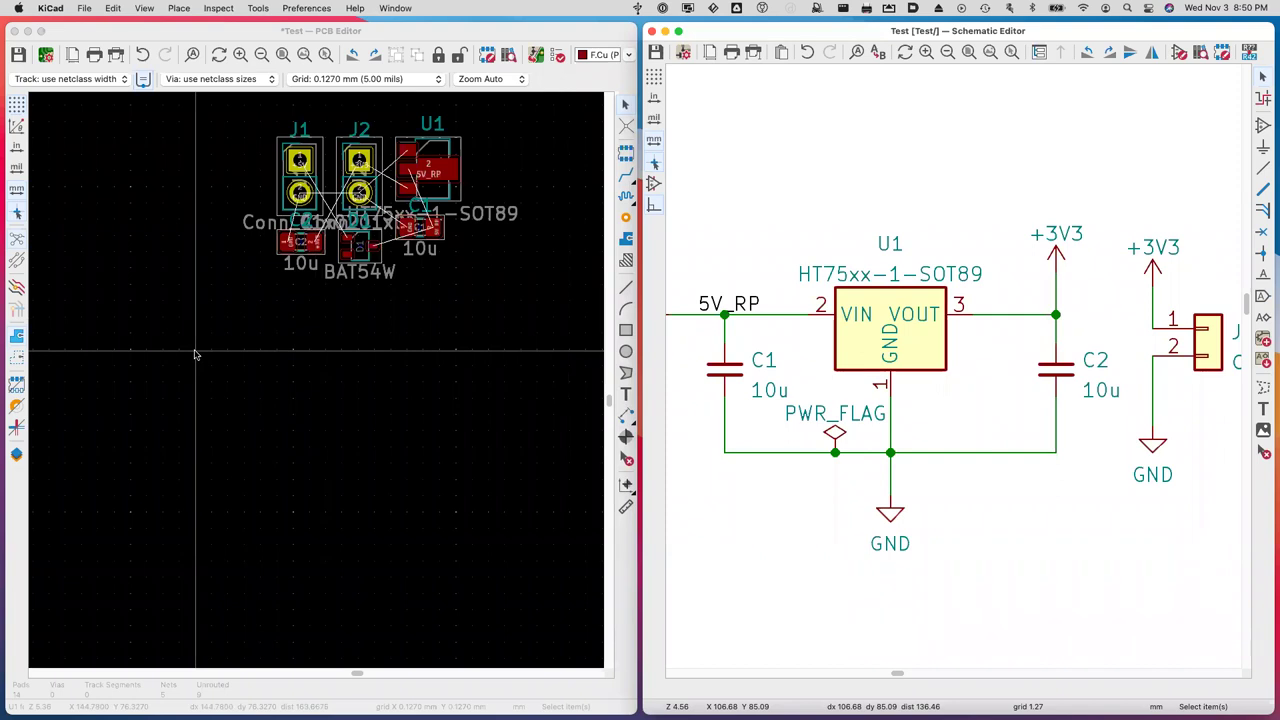
Show the PCB editor's appearance manager and make Edge.Cuts the active layer.
{"action": "scroll", "coordinate": [196, 354], "scroll_direction": "left", "scroll_amount": 3}
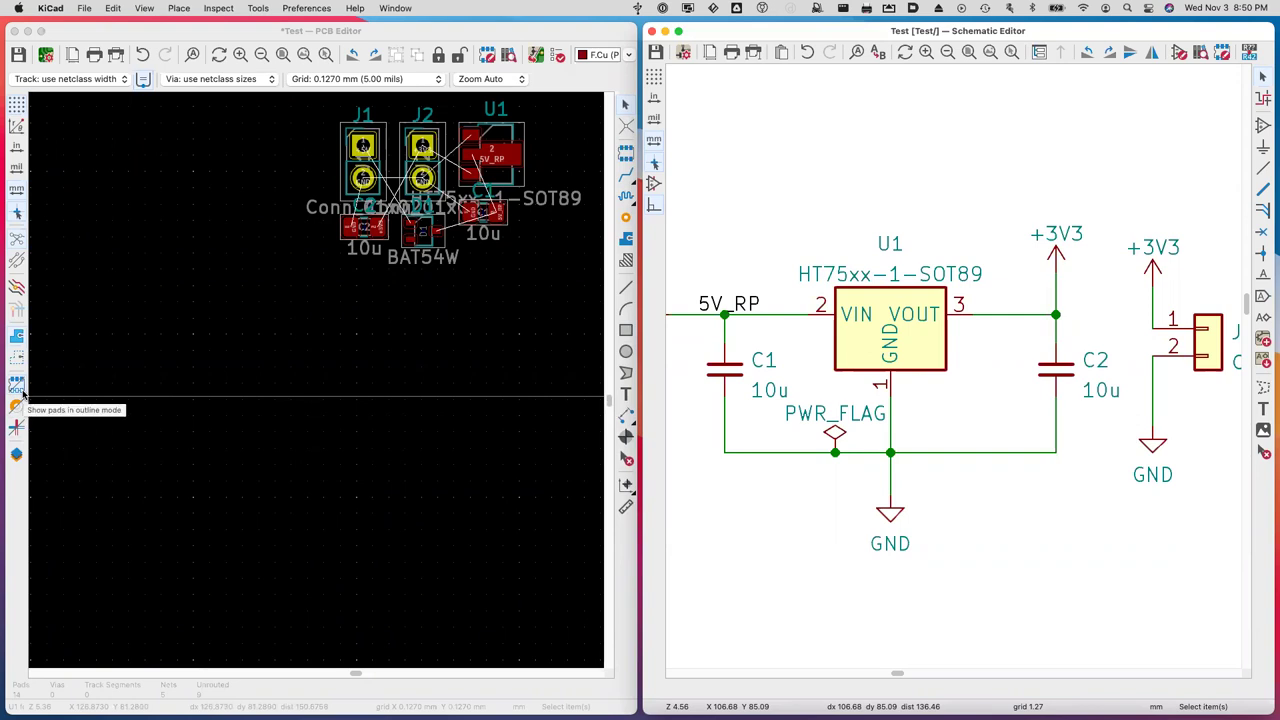
{"action": "left_click", "coordinate": [16, 455]}
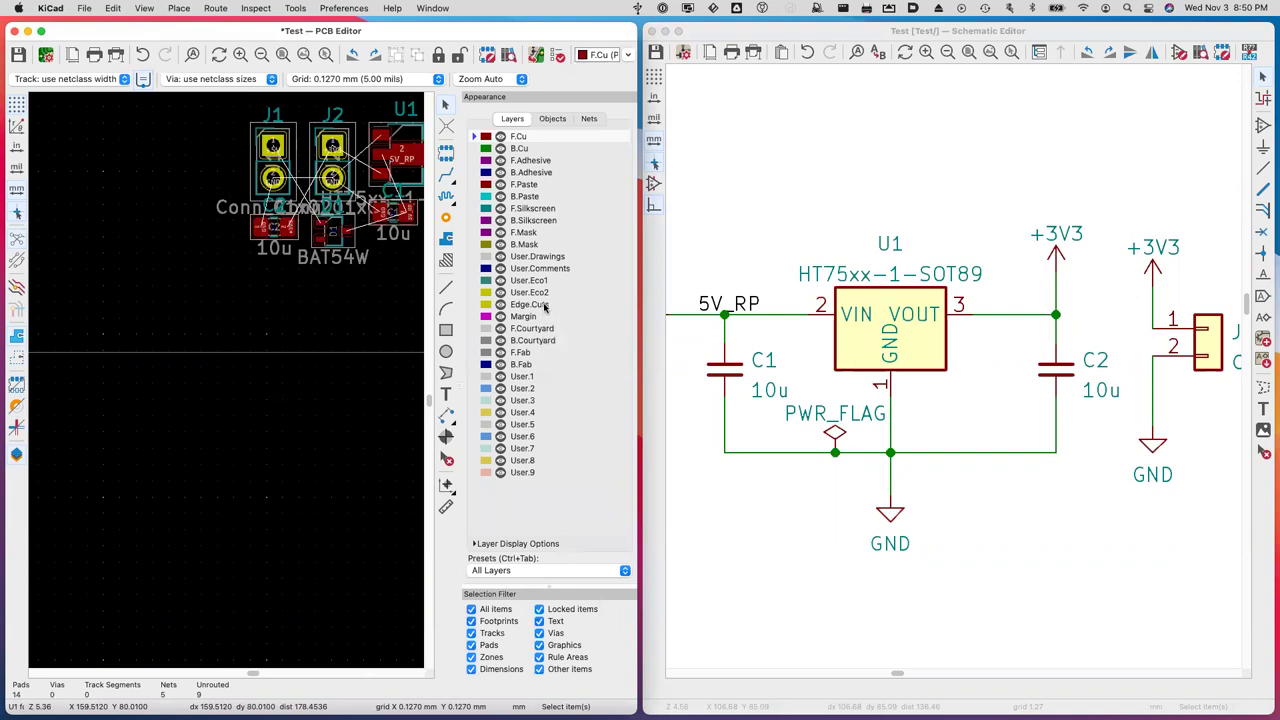
{"action": "left_click", "coordinate": [530, 304]}
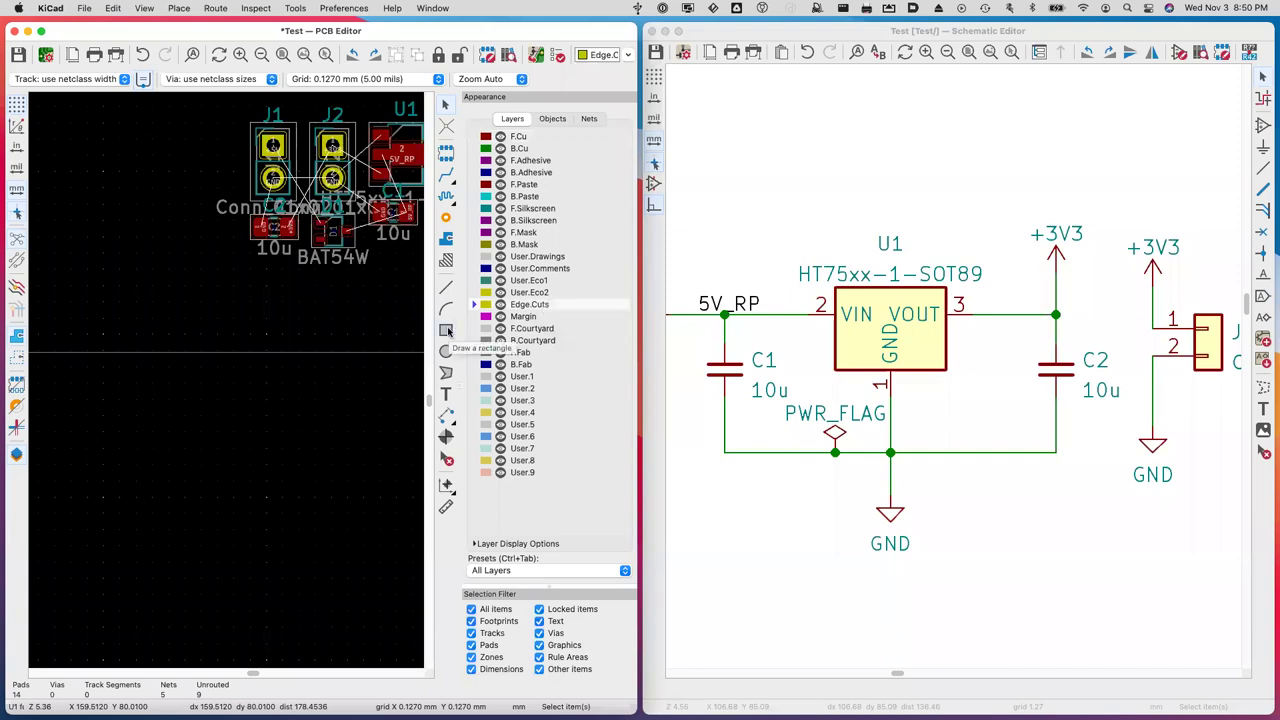
Draw a rectangular board outline about 24.5 by 23.1 mm on Edge.Cuts below the group of footprints.
{"action": "left_click", "coordinate": [447, 331]}
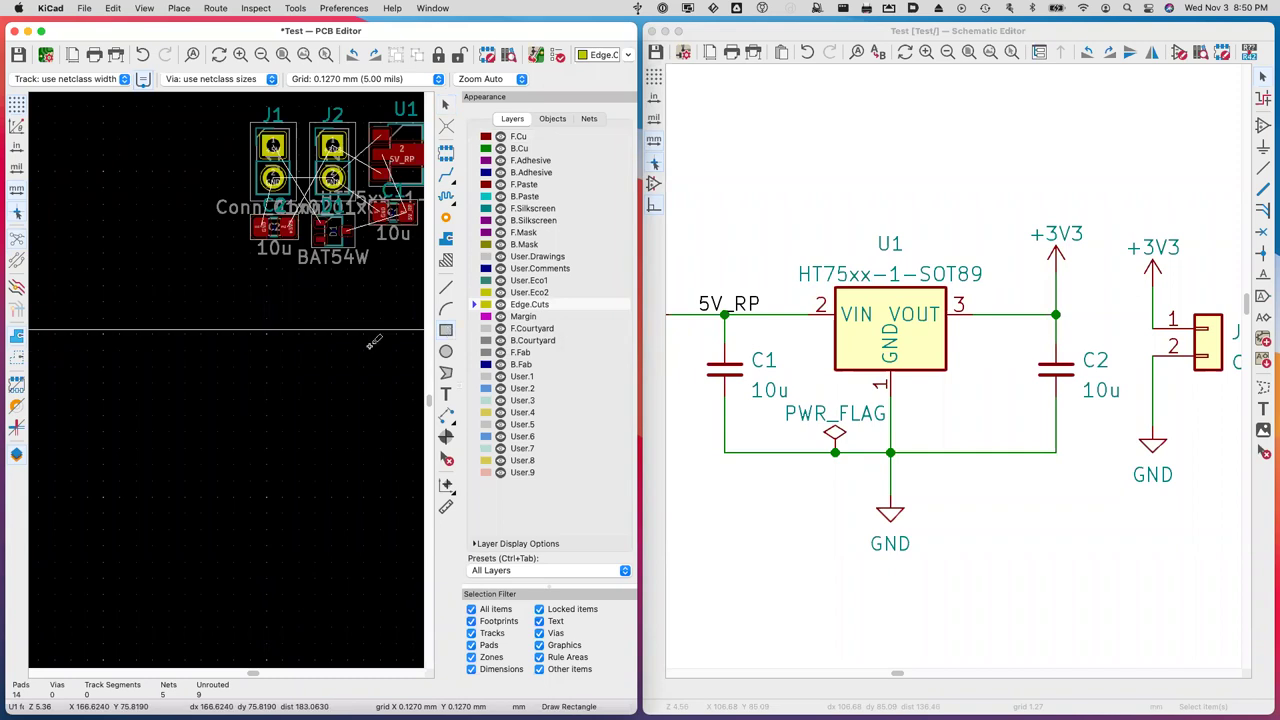
{"action": "left_click", "coordinate": [73, 291]}
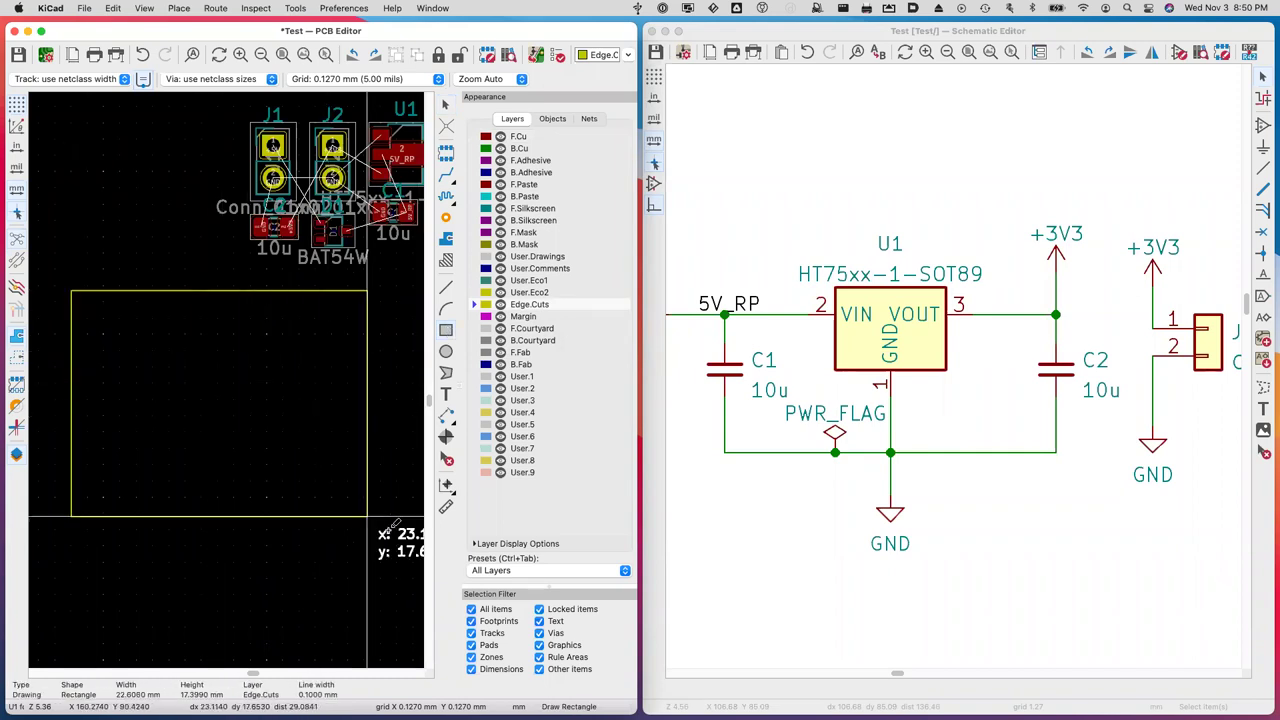
{"action": "scroll", "coordinate": [397, 553], "scroll_direction": "down", "scroll_amount": 1}
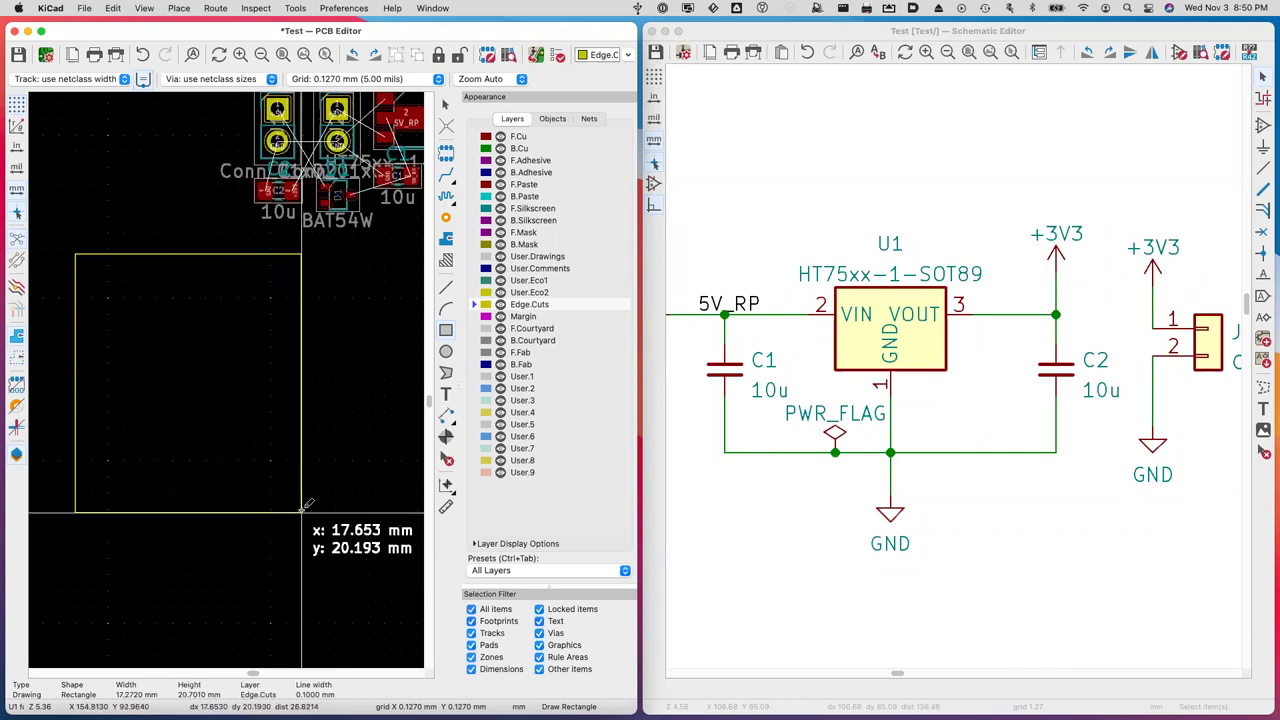
{"action": "left_click", "coordinate": [388, 543]}
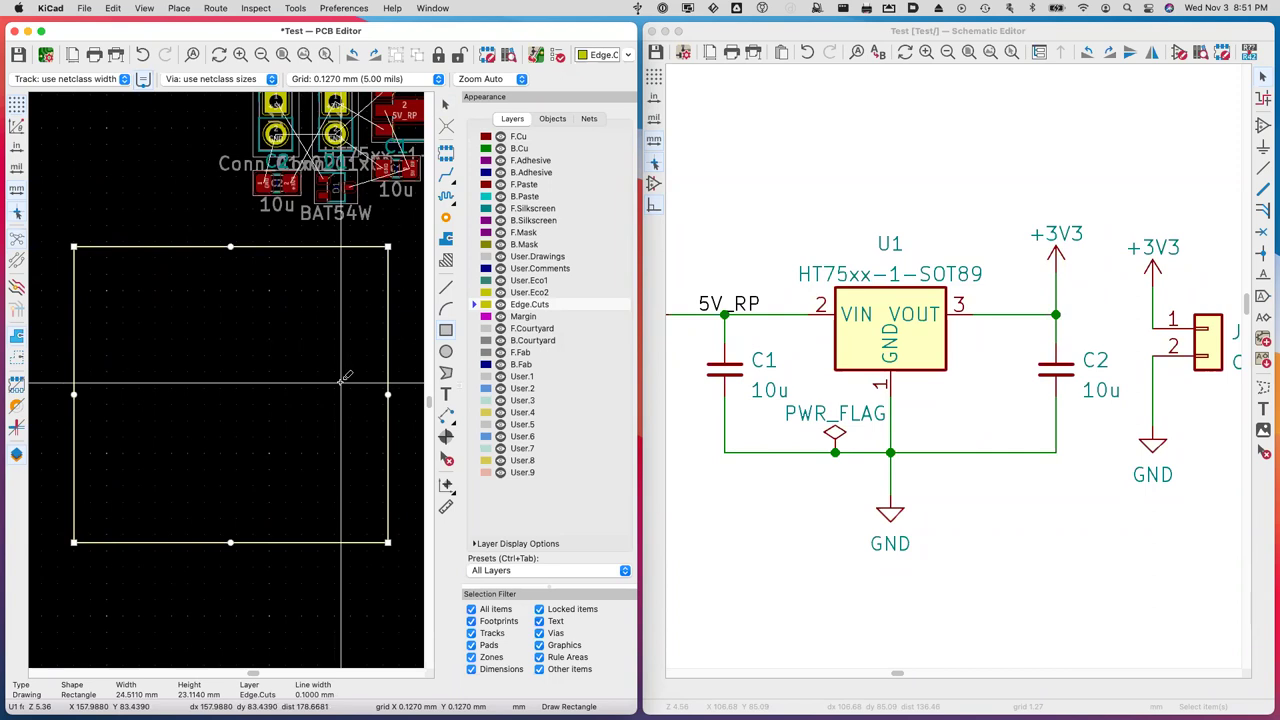
{"action": "key", "text": "Escape"}
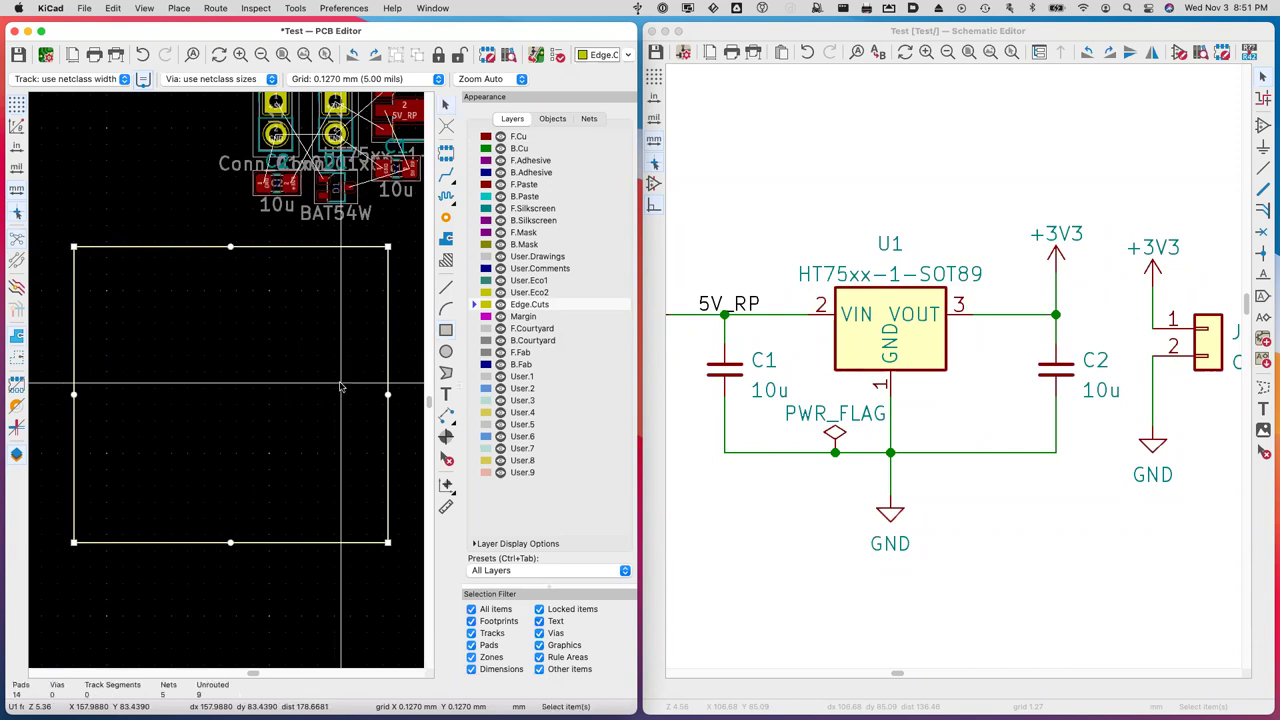
{"action": "scroll", "coordinate": [360, 340], "scroll_direction": "left", "scroll_amount": 2}
{"action": "scroll", "coordinate": [353, 341], "scroll_direction": "up", "scroll_amount": 5}
{"action": "scroll", "coordinate": [353, 341], "scroll_direction": "right", "scroll_amount": 3}
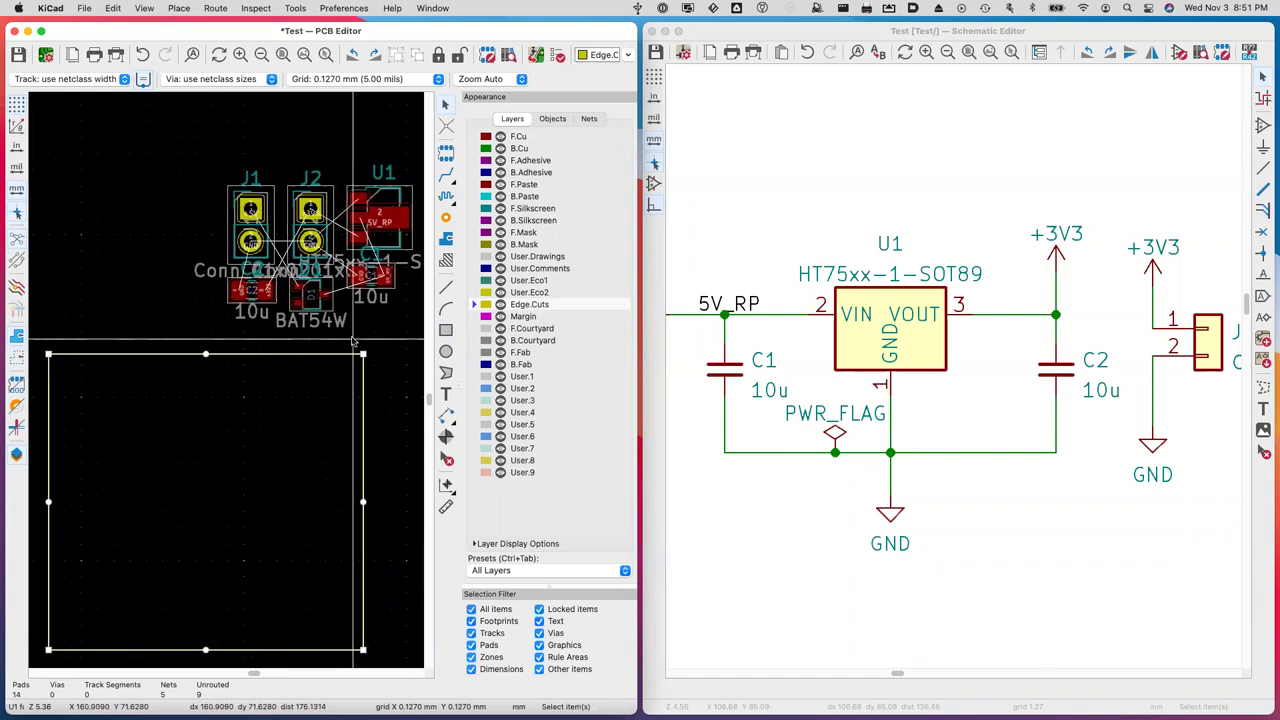
Disable zooming to fit cross-probed items in the PCB editor's display preferences, and cross-probe U1 from the schematic.
{"action": "left_click", "coordinate": [48, 8]}
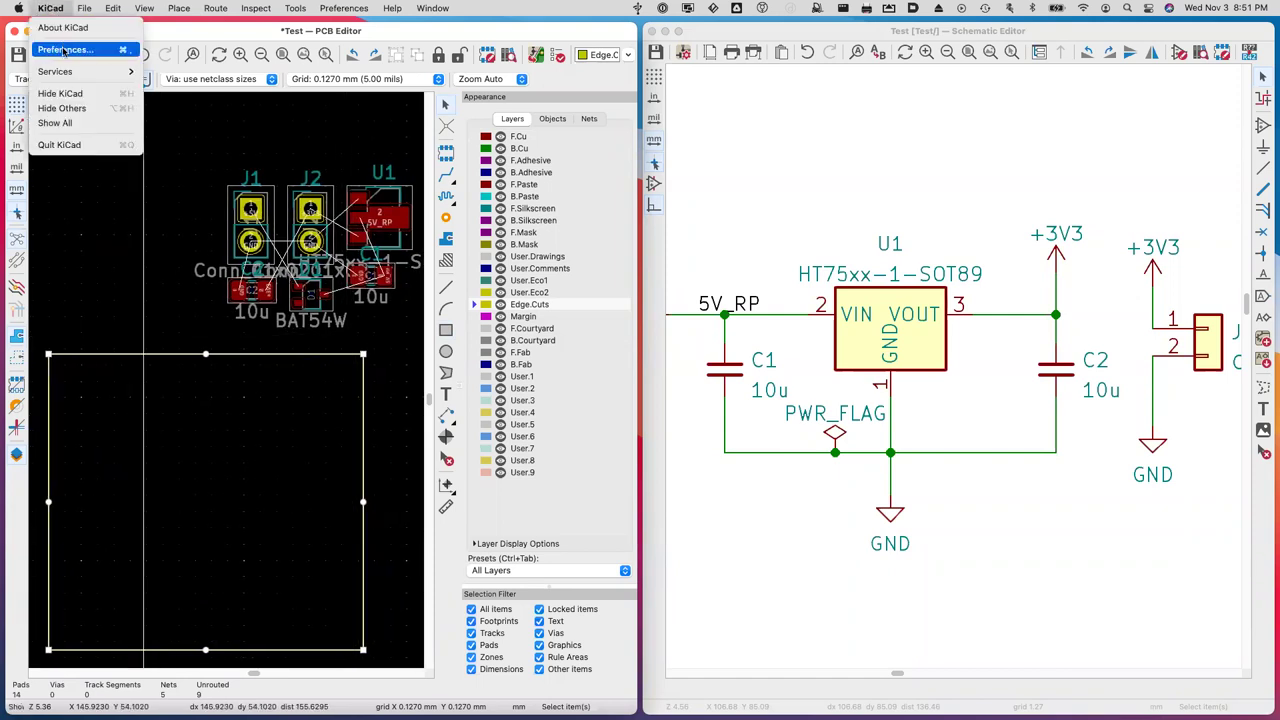
{"action": "left_click", "coordinate": [65, 50]}
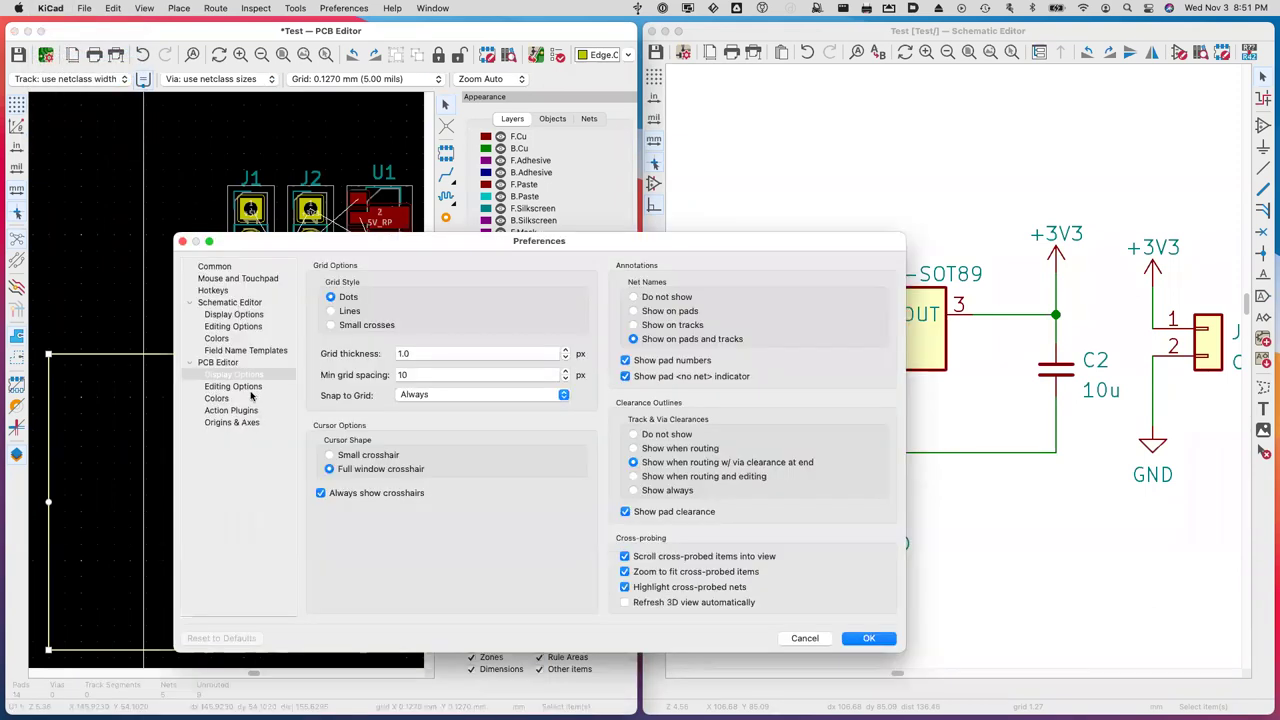
{"action": "left_click", "coordinate": [251, 375]}
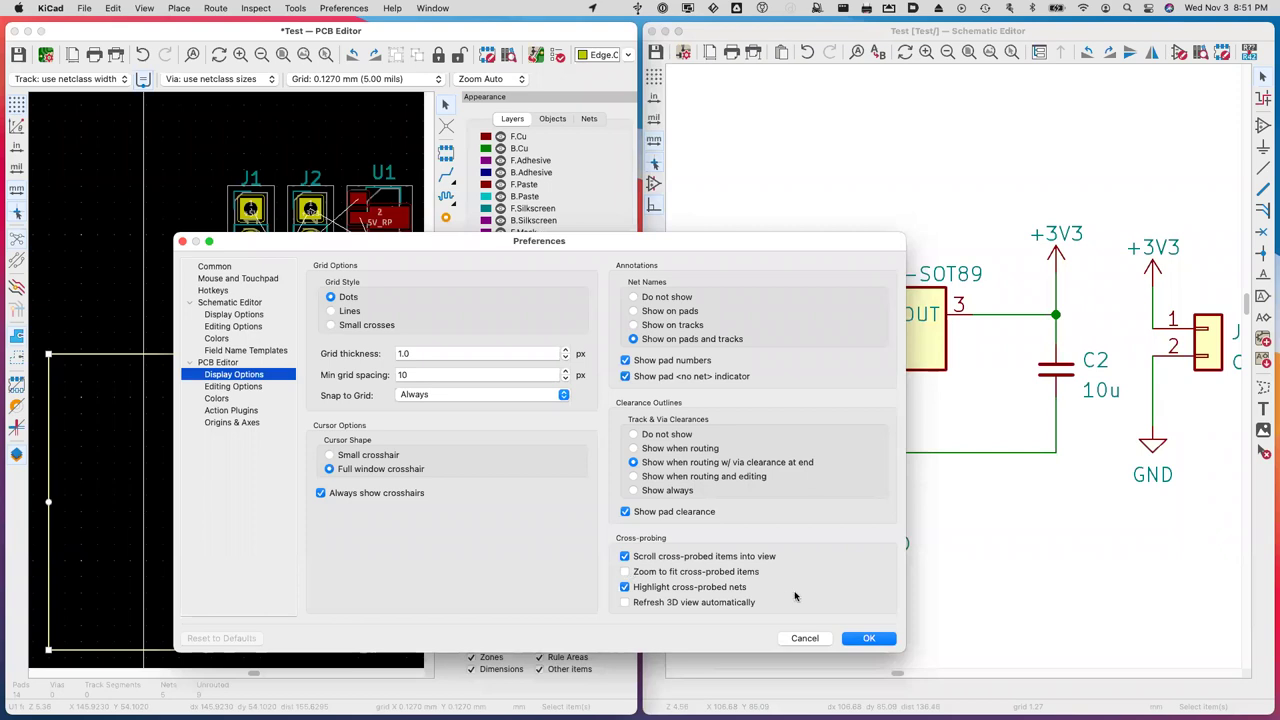
{"action": "left_click", "coordinate": [868, 638]}
{"action": "scroll", "coordinate": [280, 455], "scroll_direction": "down", "scroll_amount": 3}
{"action": "scroll", "coordinate": [280, 455], "scroll_direction": "left", "scroll_amount": 2}
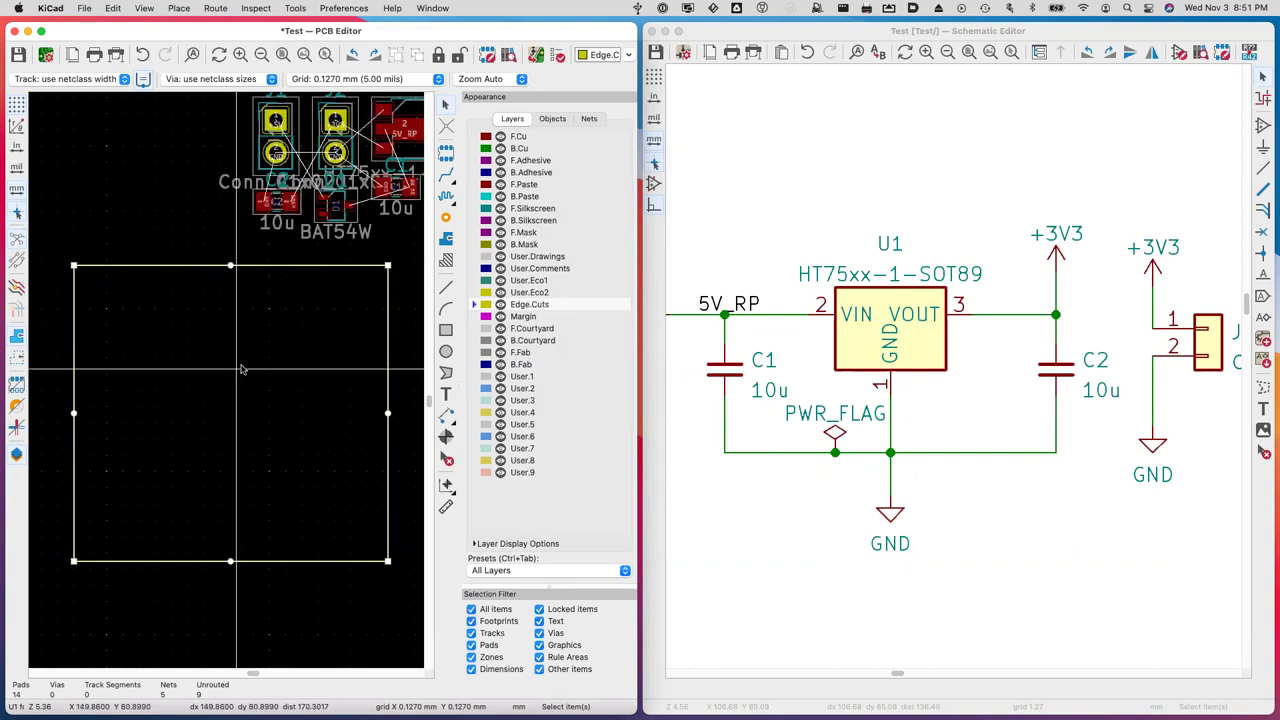
{"action": "left_click", "coordinate": [918, 344]}
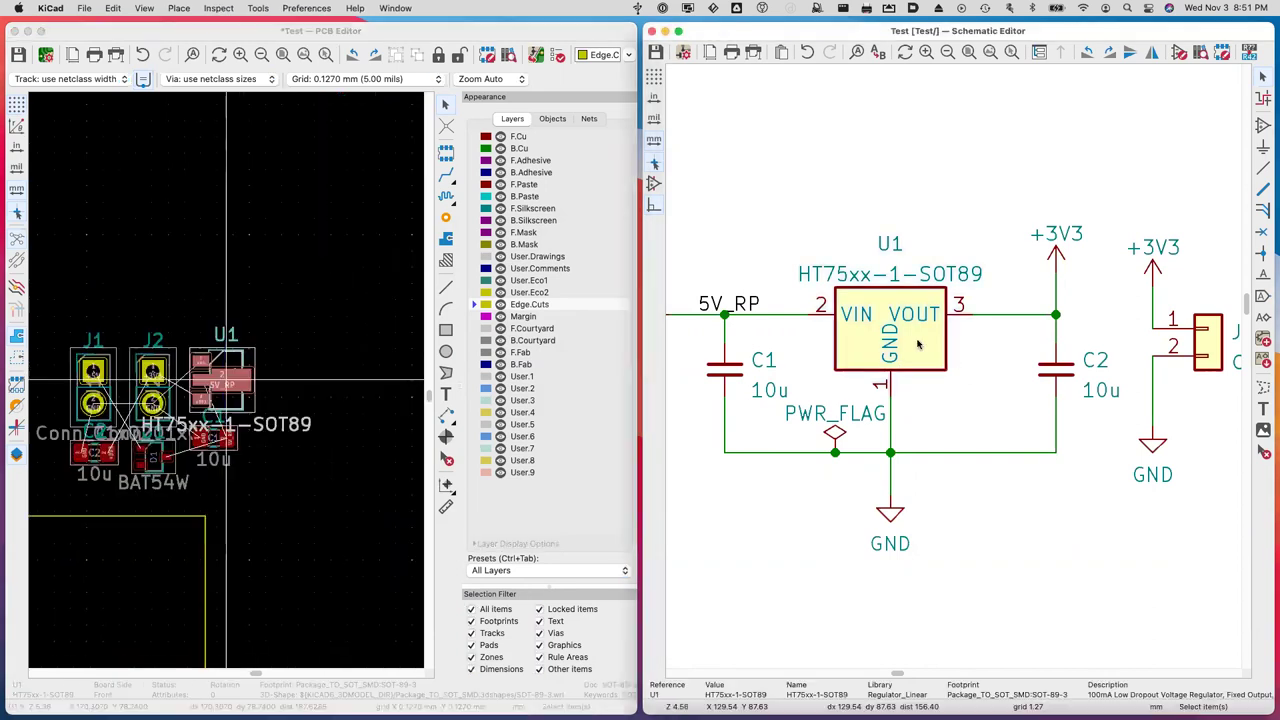
Disable scrolling cross-probed items into view in the PCB editor's display preferences.
{"action": "left_click", "coordinate": [52, 8]}
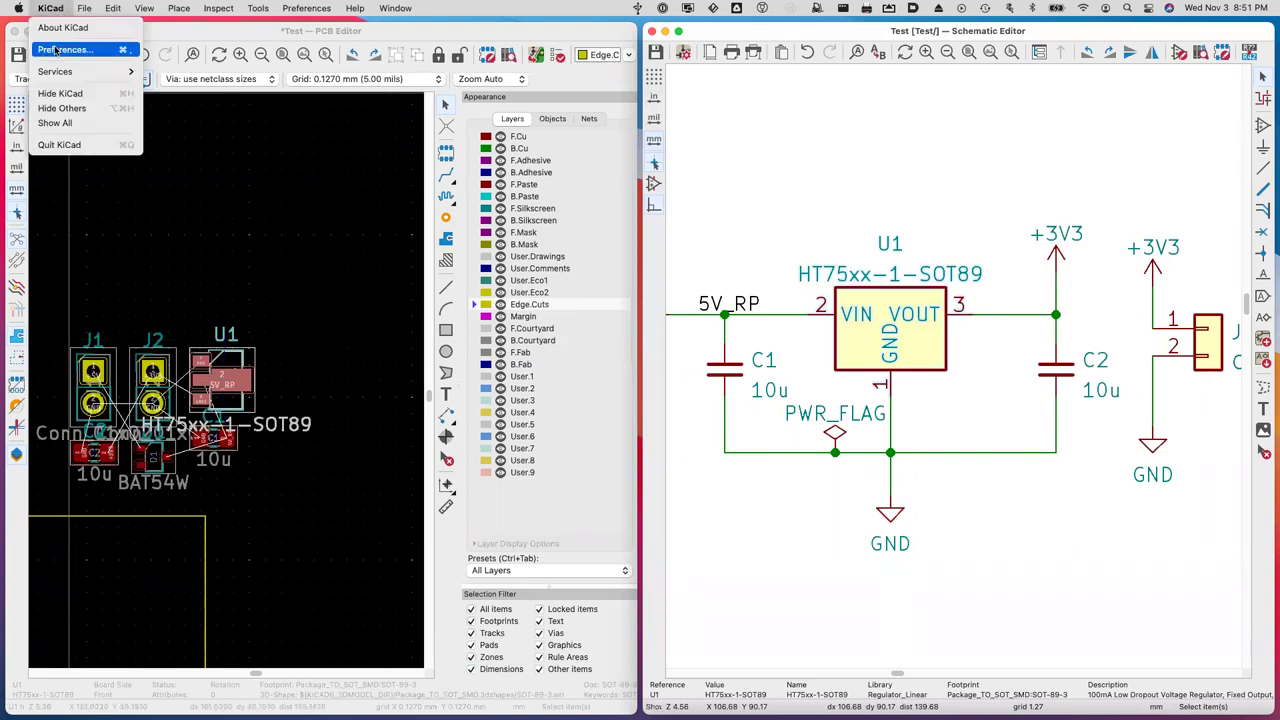
{"action": "left_click", "coordinate": [60, 49]}
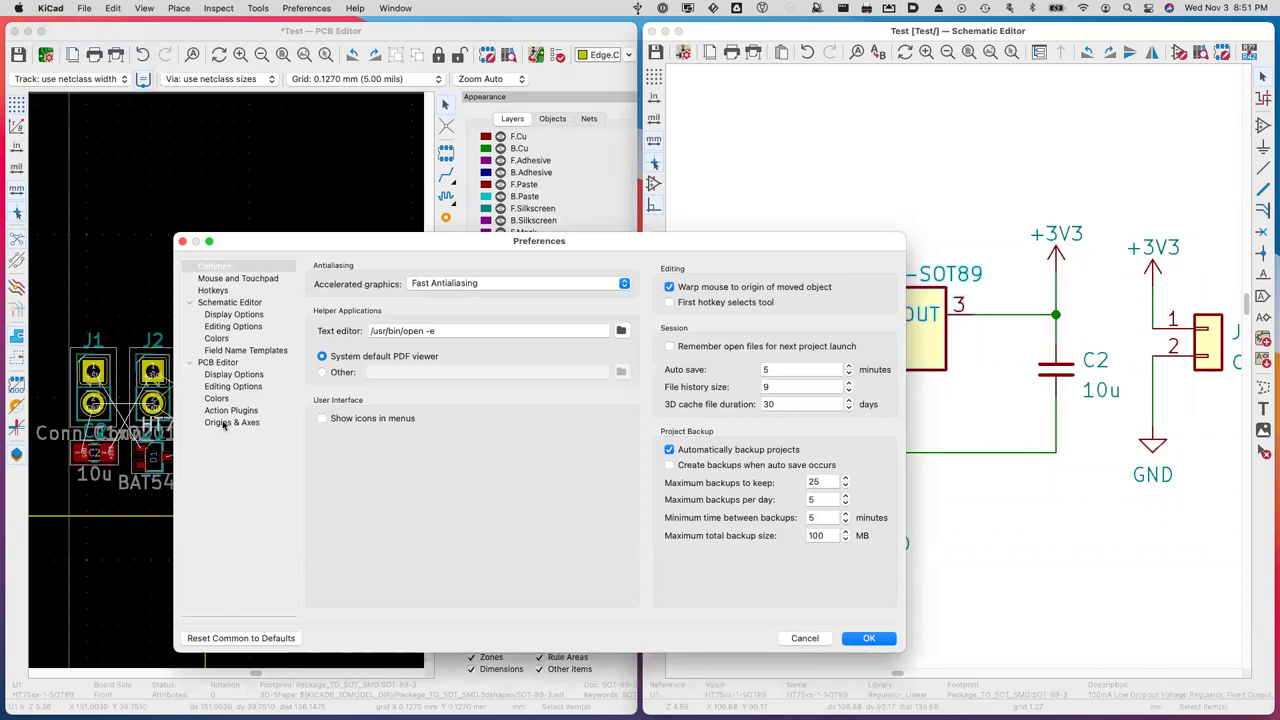
{"action": "left_click", "coordinate": [234, 375]}
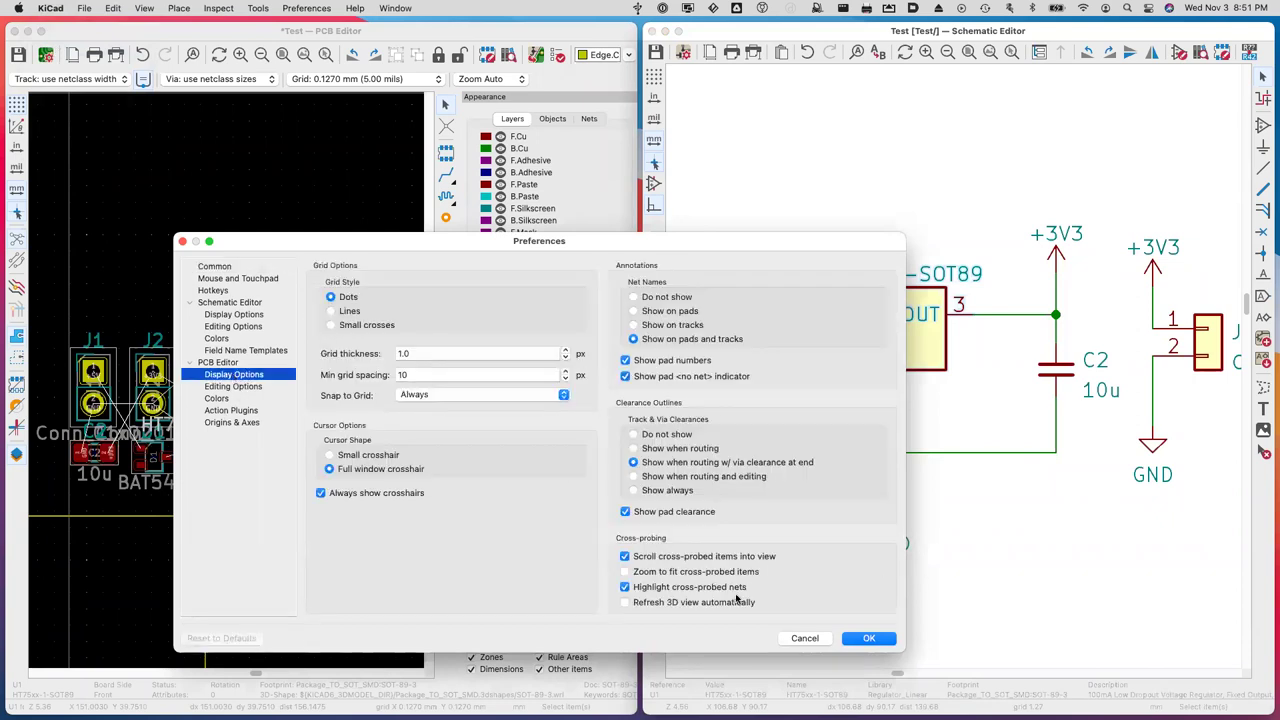
{"action": "left_click", "coordinate": [626, 557]}
{"action": "left_click", "coordinate": [869, 638]}
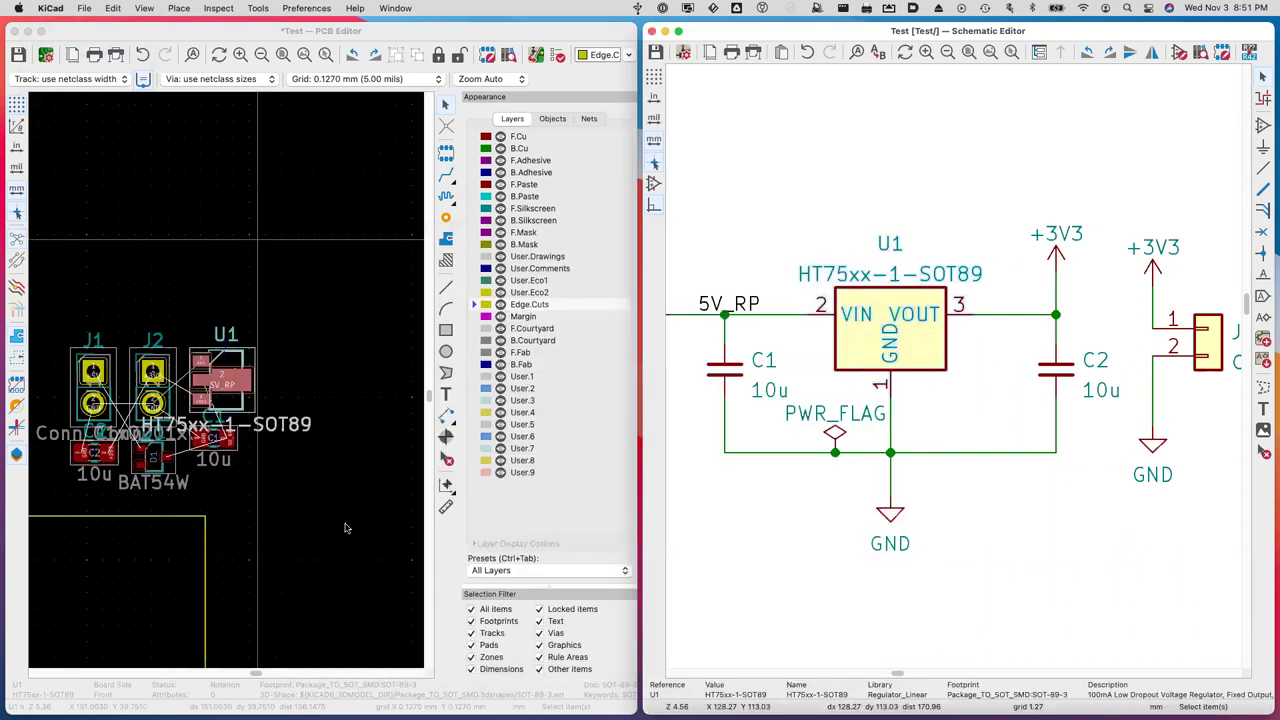
Cross-probe connector J2 from the schematic to the board with the board outline in view.
{"action": "scroll", "coordinate": [300, 500], "scroll_direction": "left", "scroll_amount": 3}
{"action": "scroll", "coordinate": [270, 485], "scroll_direction": "down", "scroll_amount": 5}
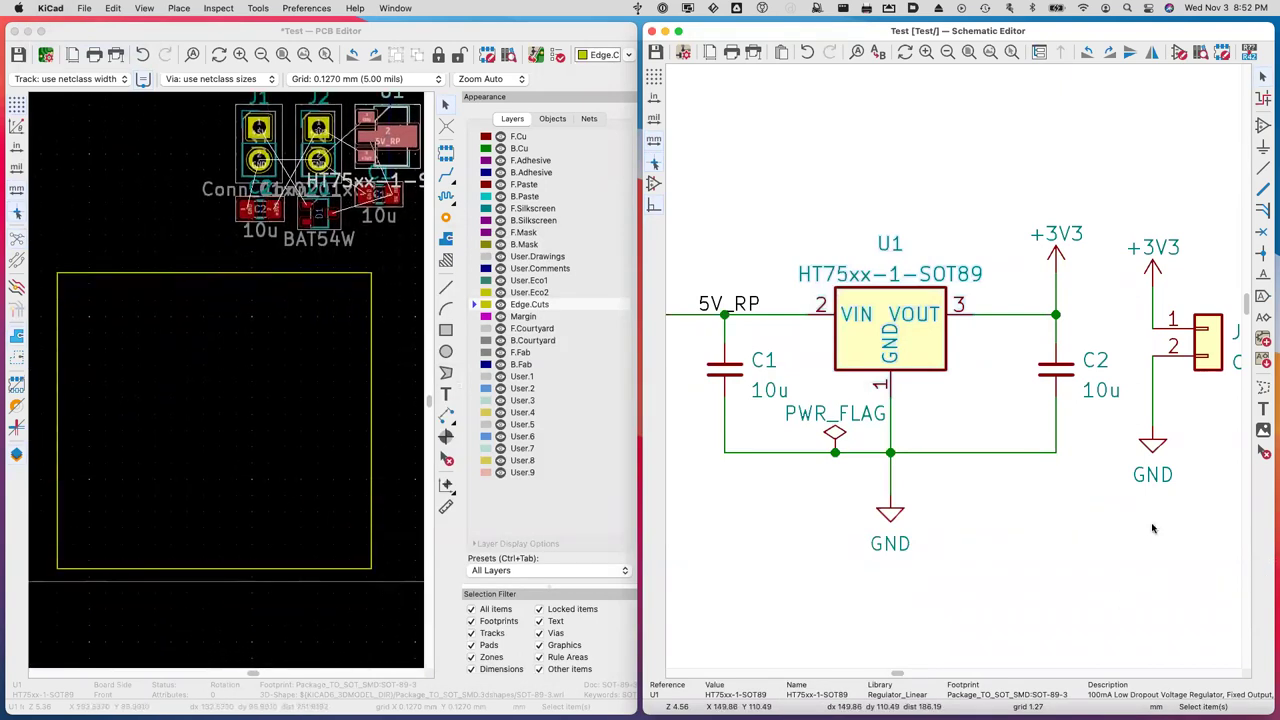
{"action": "left_click", "coordinate": [1208, 333]}
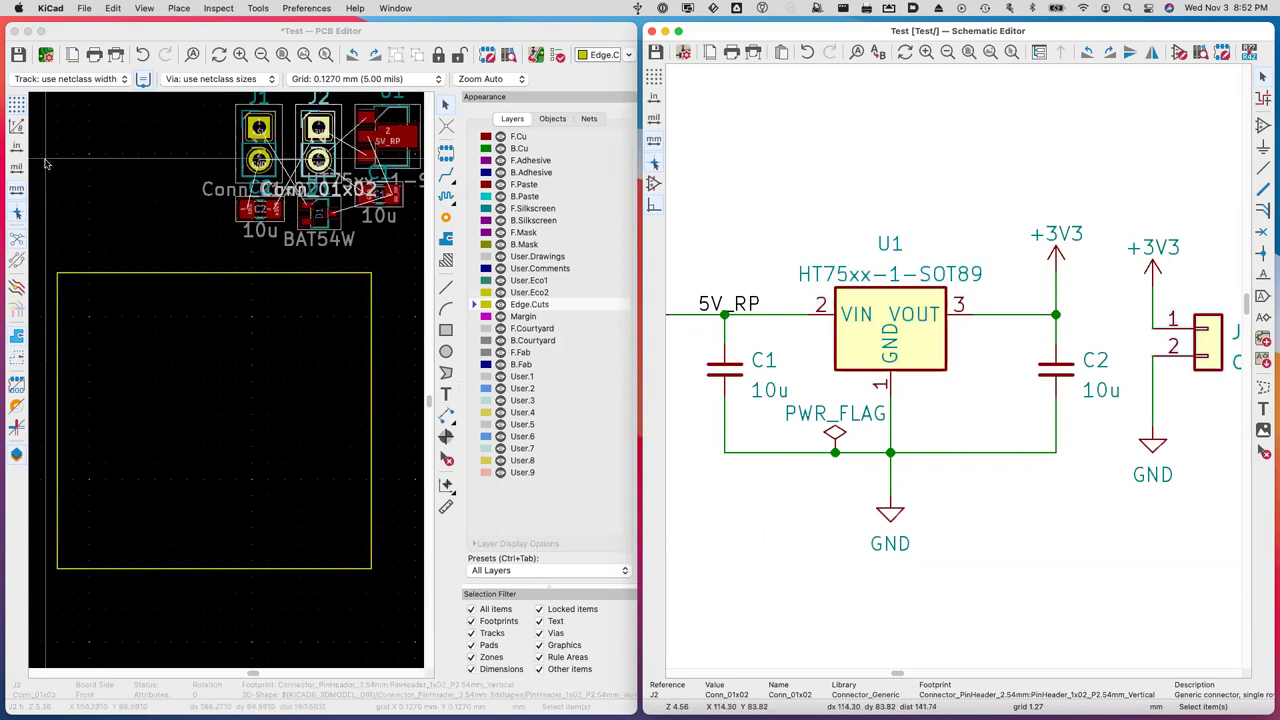
{"action": "scroll", "coordinate": [259, 299], "scroll_direction": "down", "scroll_amount": 1}
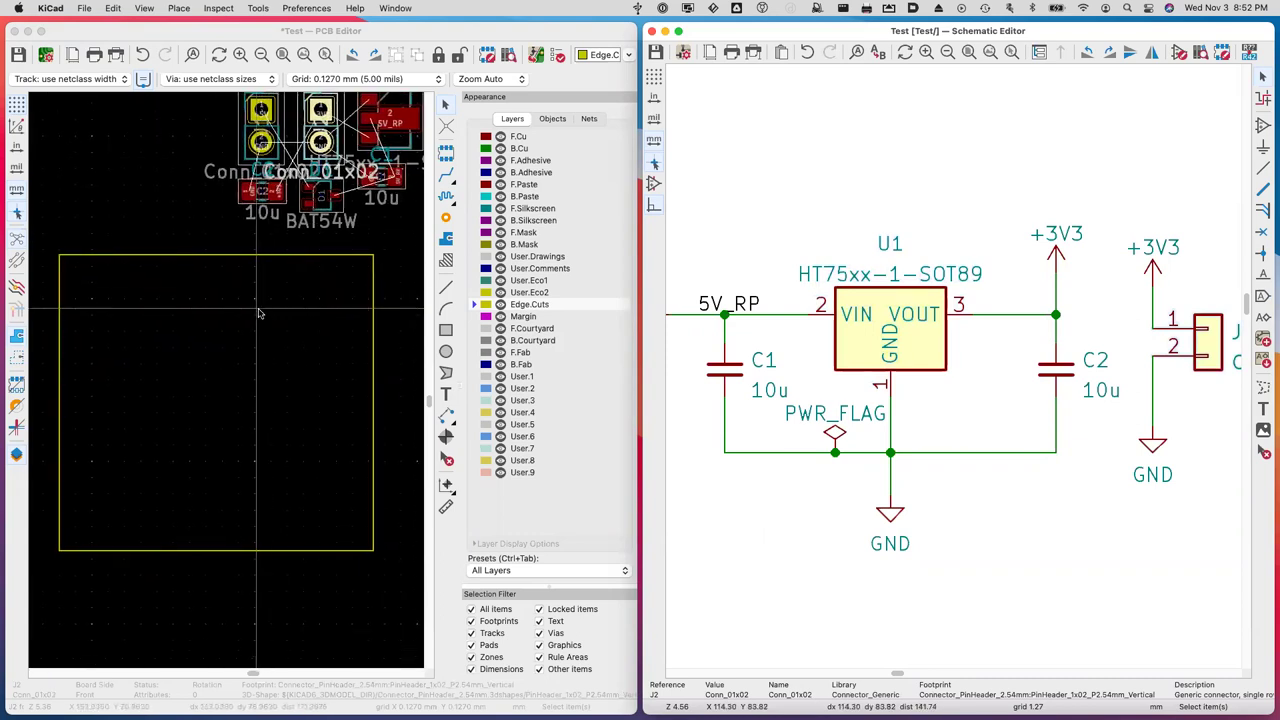
Cross-probe connector J1 from the schematic and move its footprint just inside the board outline's left edge, around mid-height.
{"action": "scroll", "coordinate": [749, 397], "scroll_direction": "left", "scroll_amount": 5}
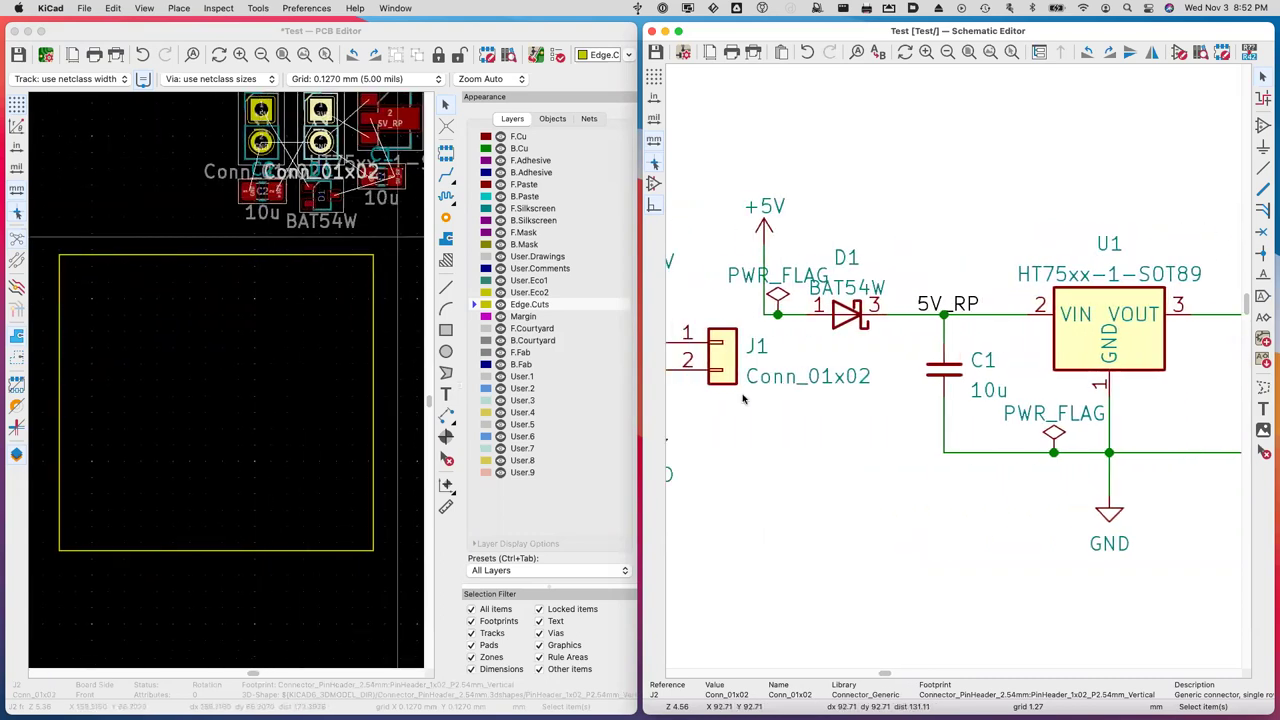
{"action": "left_click", "coordinate": [829, 367]}
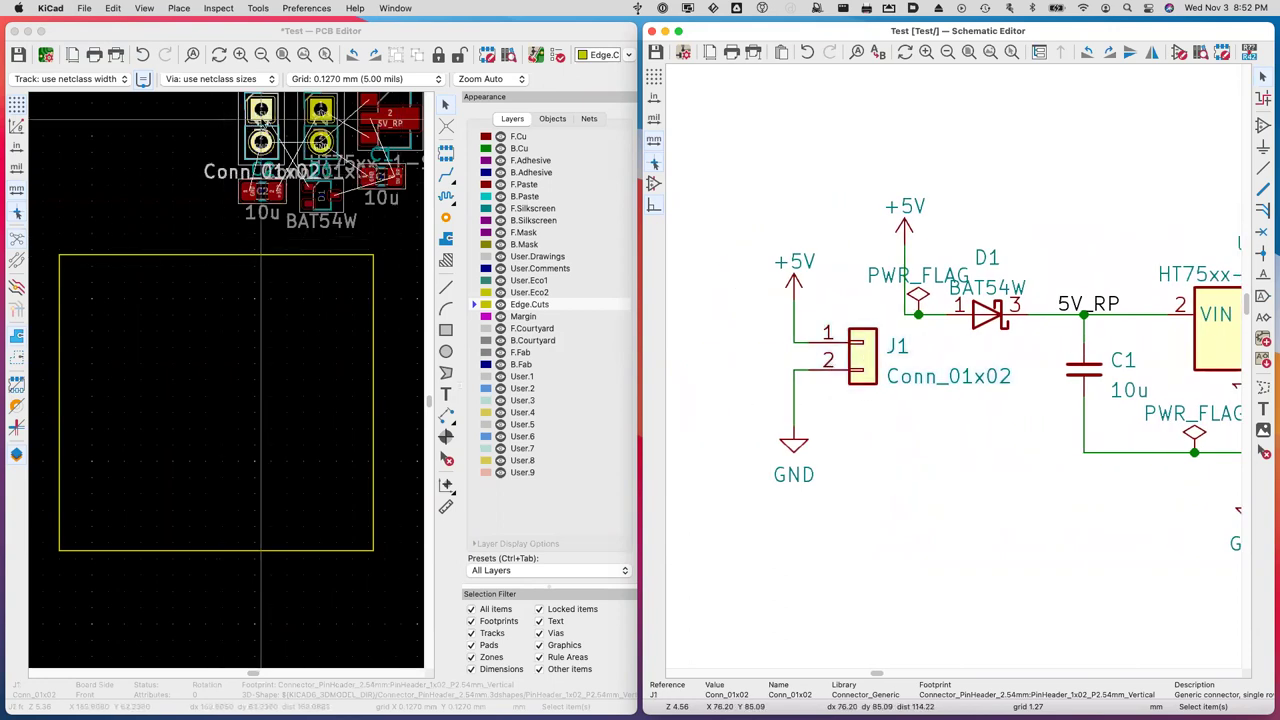
{"action": "left_click", "coordinate": [260, 115]}
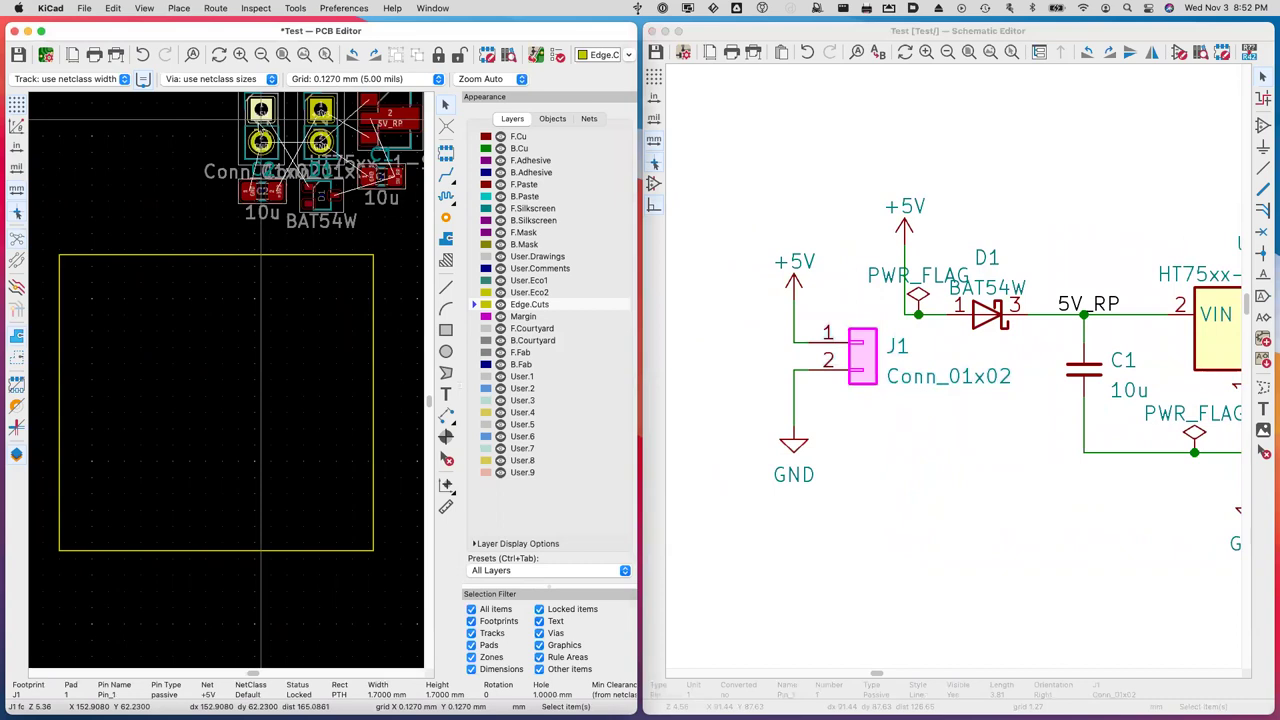
{"action": "left_click", "coordinate": [263, 128]}
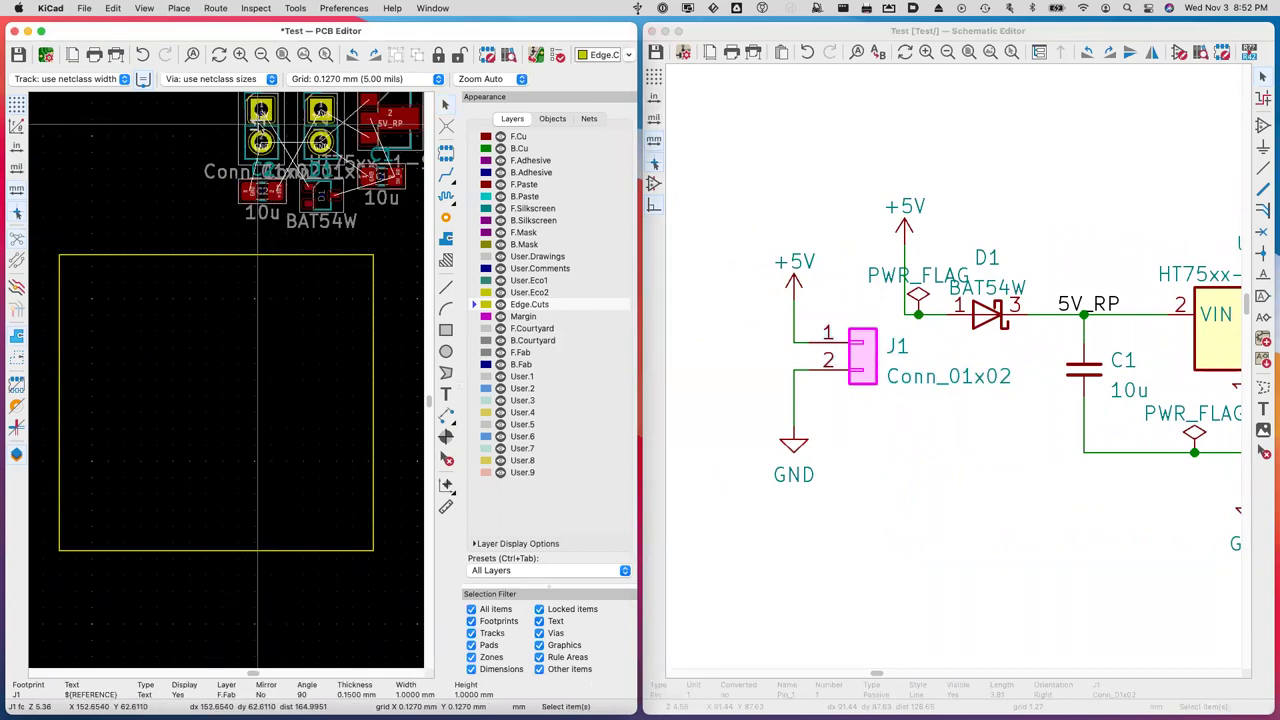
{"action": "left_click", "coordinate": [780, 335]}
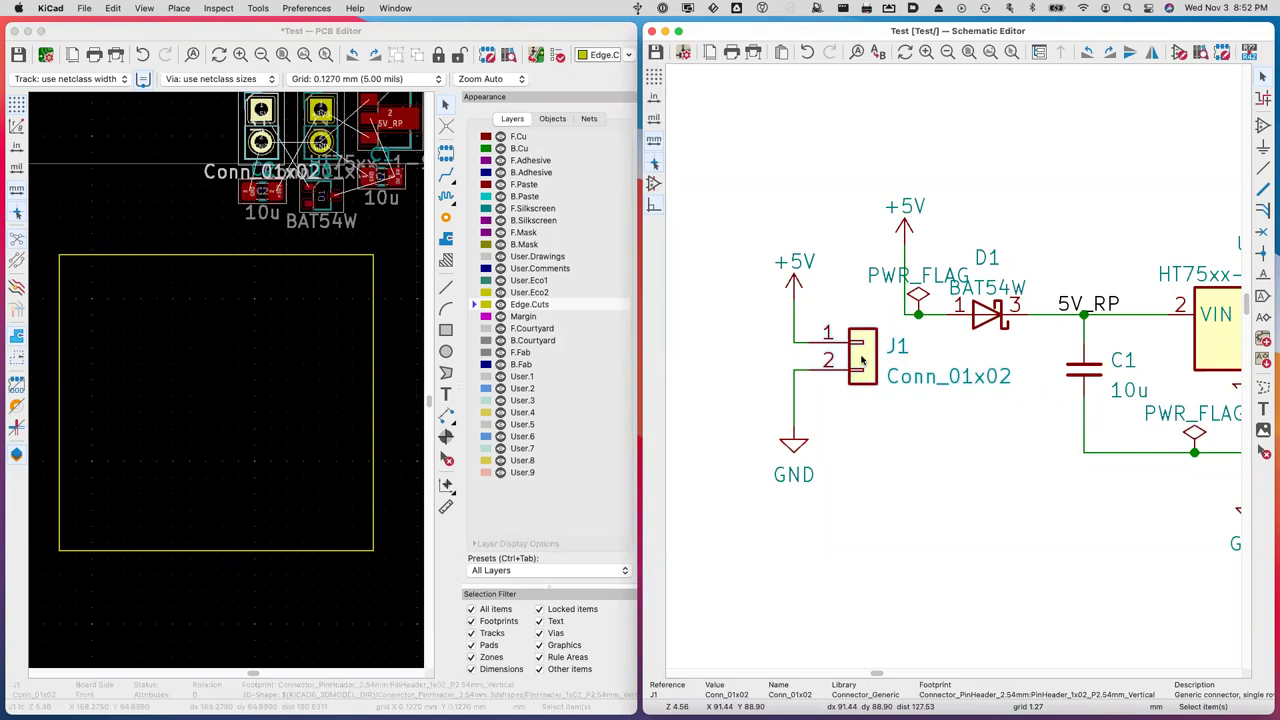
{"action": "left_click", "coordinate": [264, 131]}
{"action": "left_click_drag", "start_coordinate": [264, 131], "coordinate": [101, 392]}
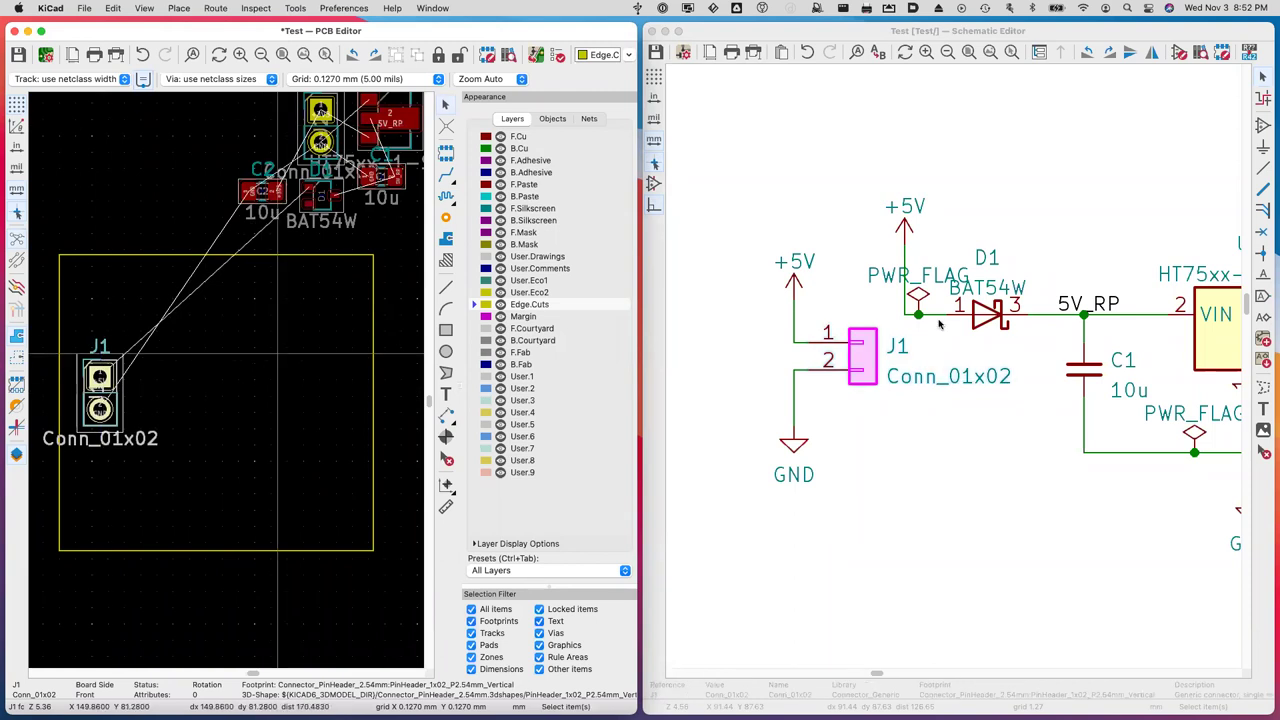
Cross-probe U1 from the schematic, move its footprint to the upper middle of the board outline, and rotate it to 90 degrees.
{"action": "left_click", "coordinate": [1201, 336]}
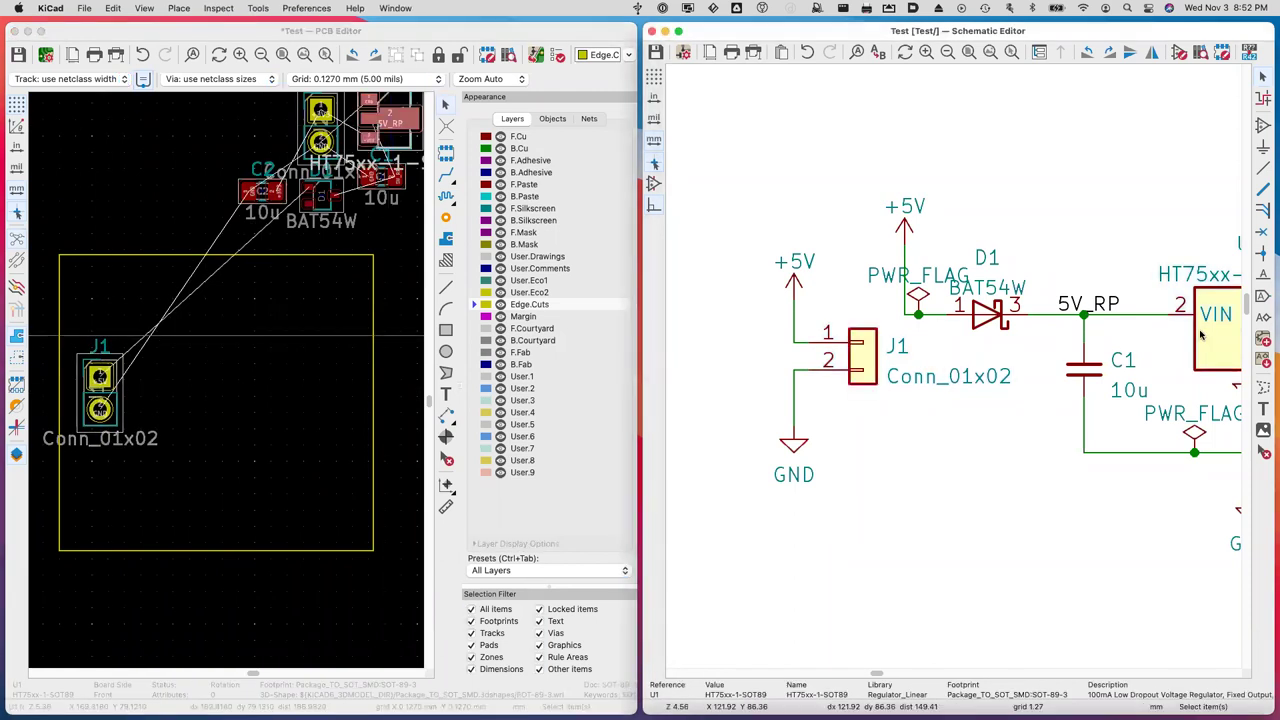
{"action": "key", "text": "m"}
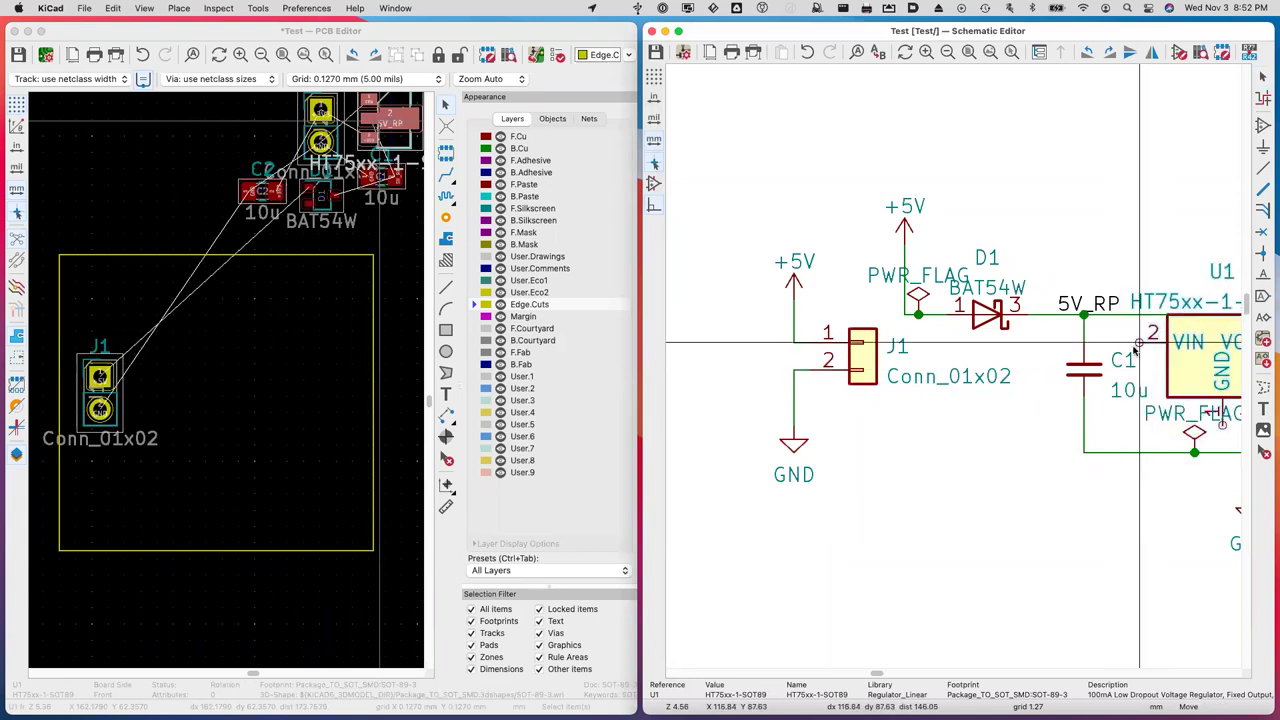
{"action": "left_click", "coordinate": [1167, 315]}
{"action": "left_click", "coordinate": [395, 118]}
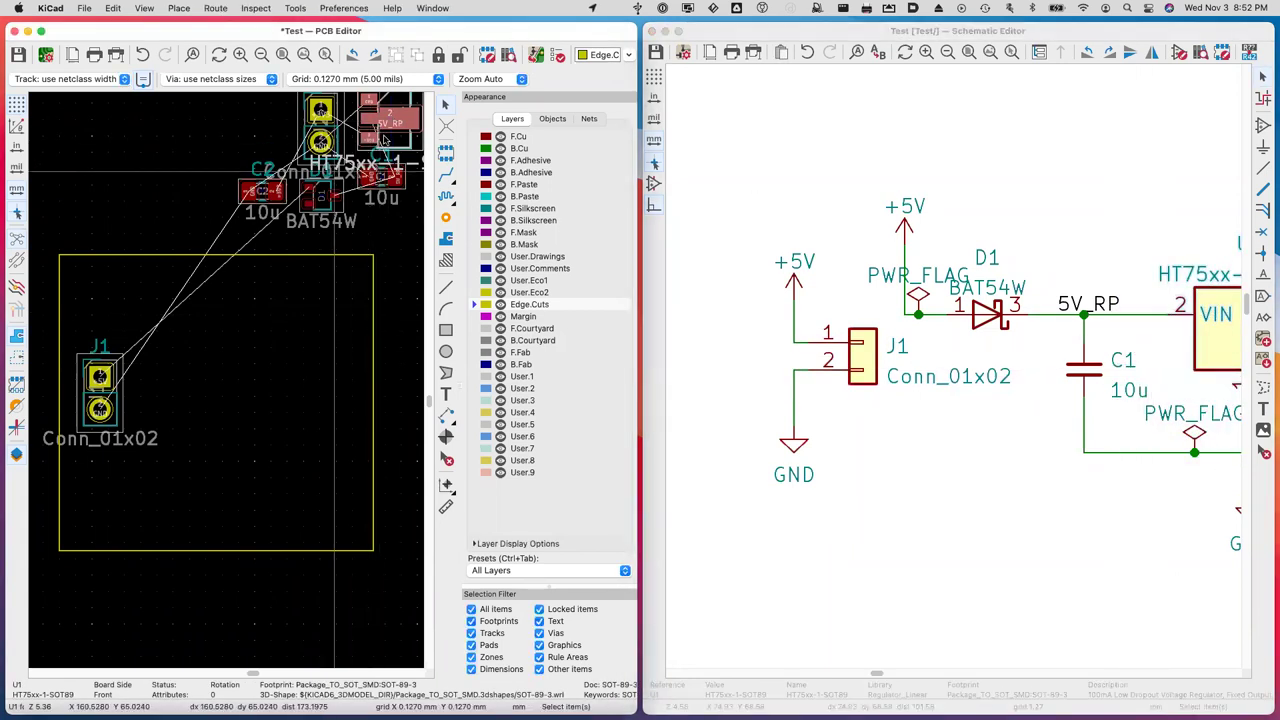
{"action": "left_click_drag", "start_coordinate": [390, 122], "coordinate": [229, 329]}
{"action": "key", "text": "r"}
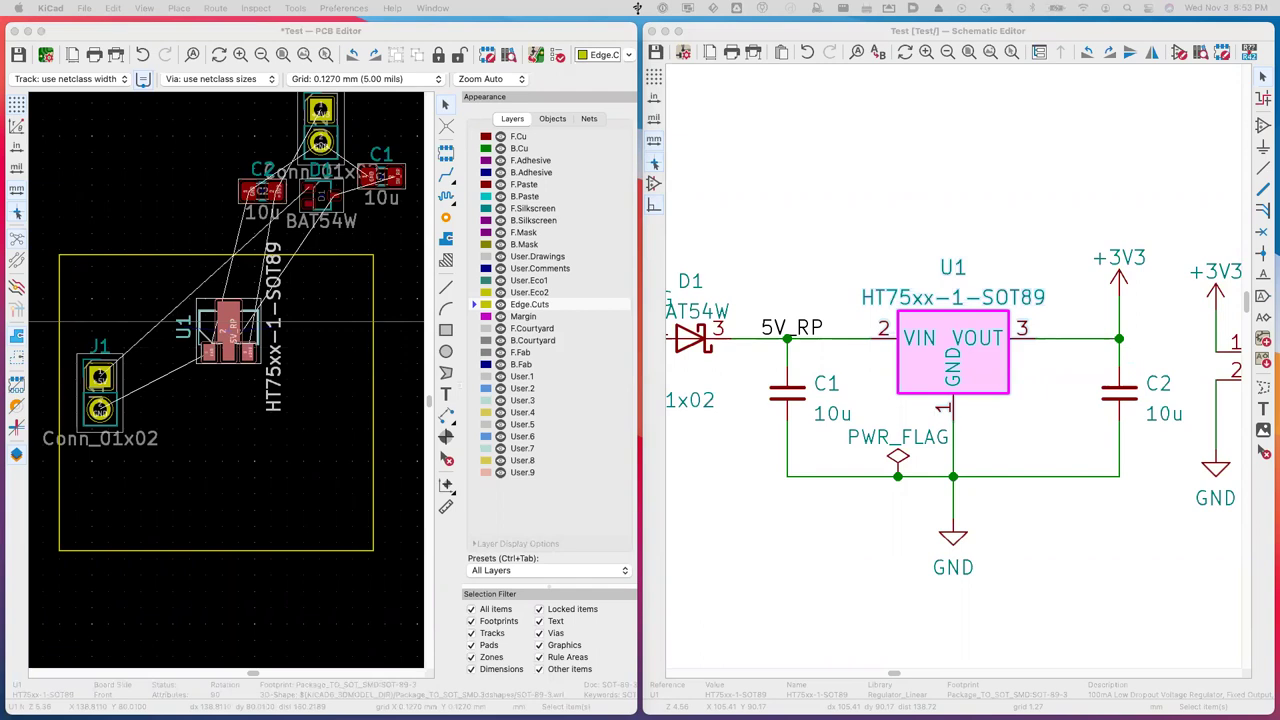
Examine the zoom and grid spacing options available in the PCB editor.
{"action": "right_click", "coordinate": [108, 156]}
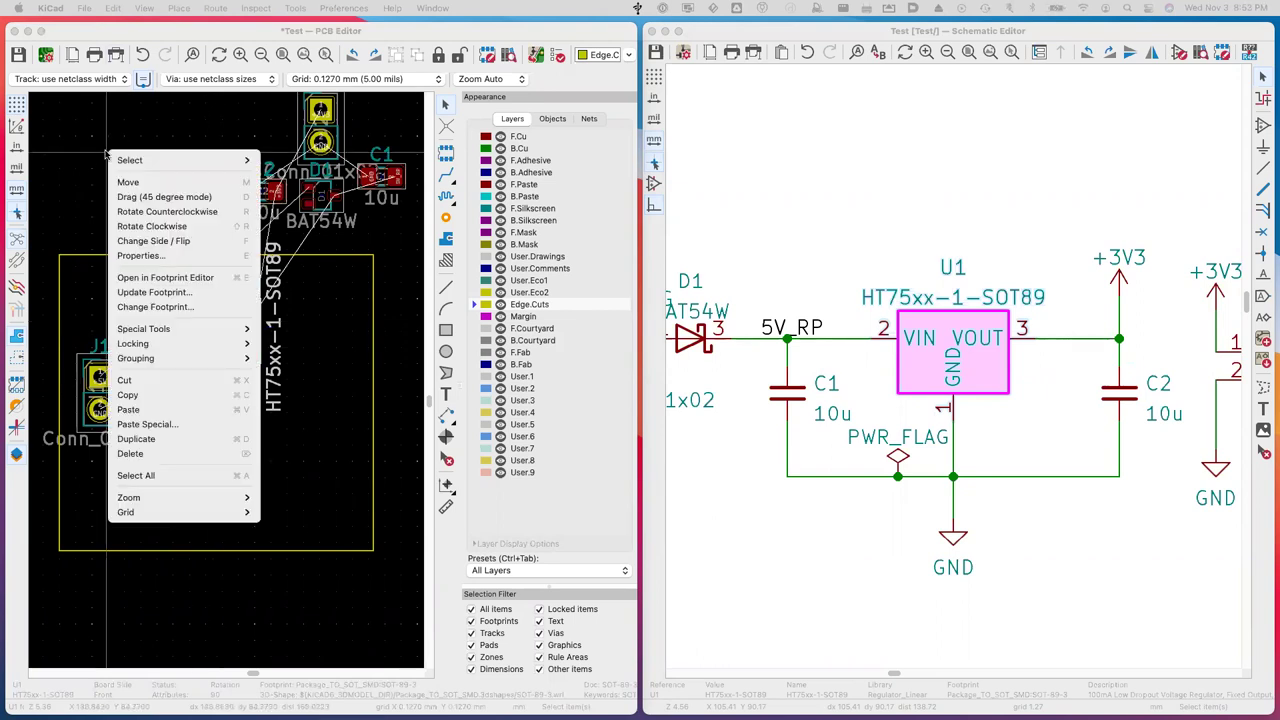
{"action": "mouse_move", "coordinate": [226, 499]}
{"action": "left_click", "coordinate": [280, 592]}
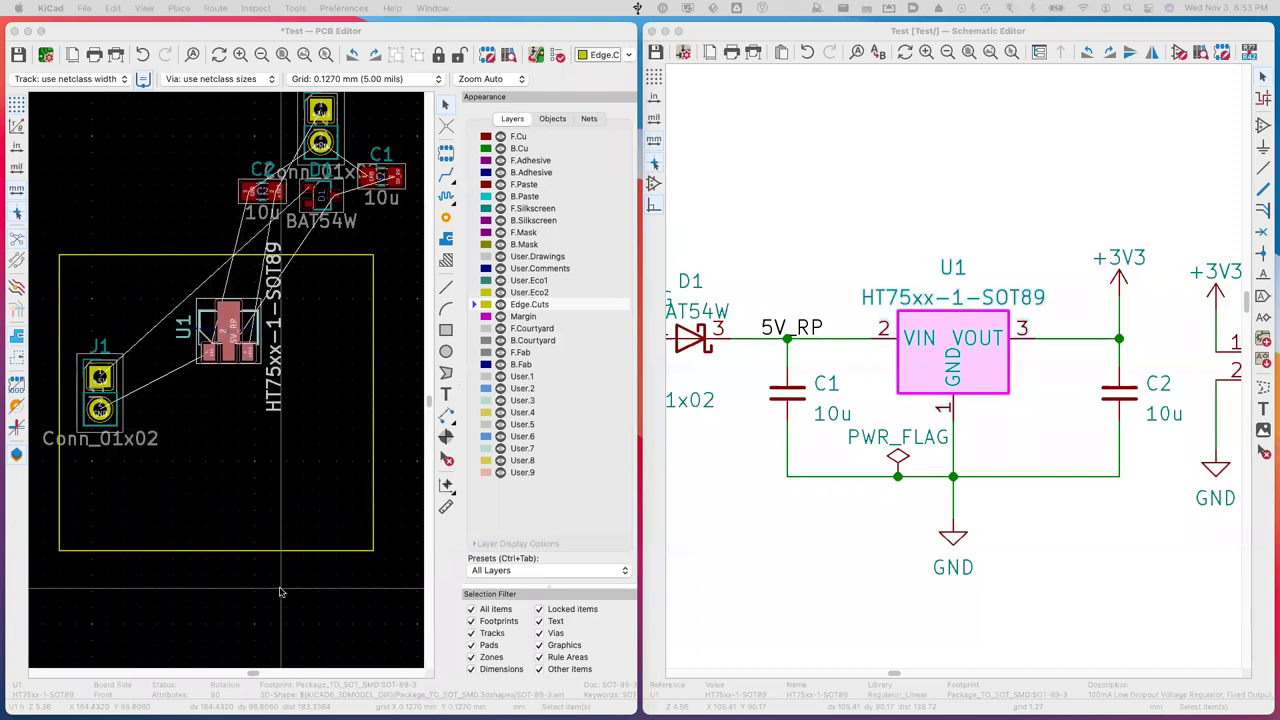
{"action": "right_click", "coordinate": [200, 445]}
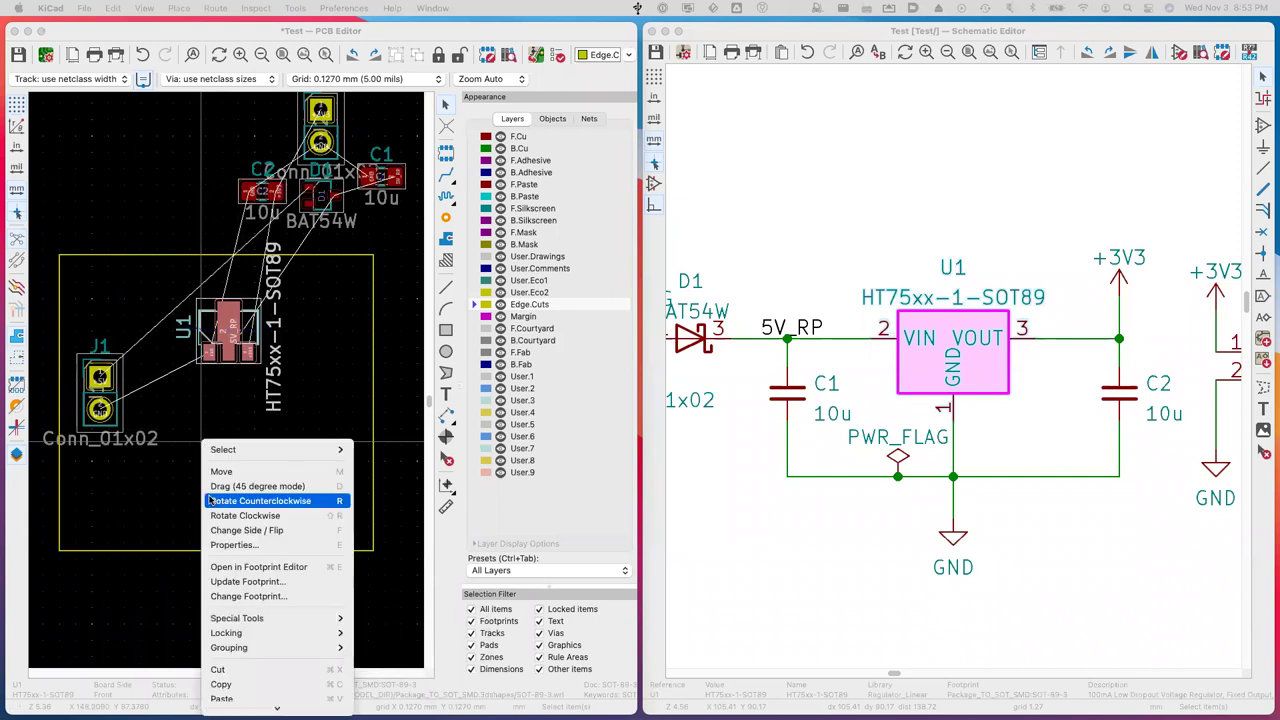
{"action": "left_click", "coordinate": [172, 499]}
{"action": "right_click", "coordinate": [172, 499]}
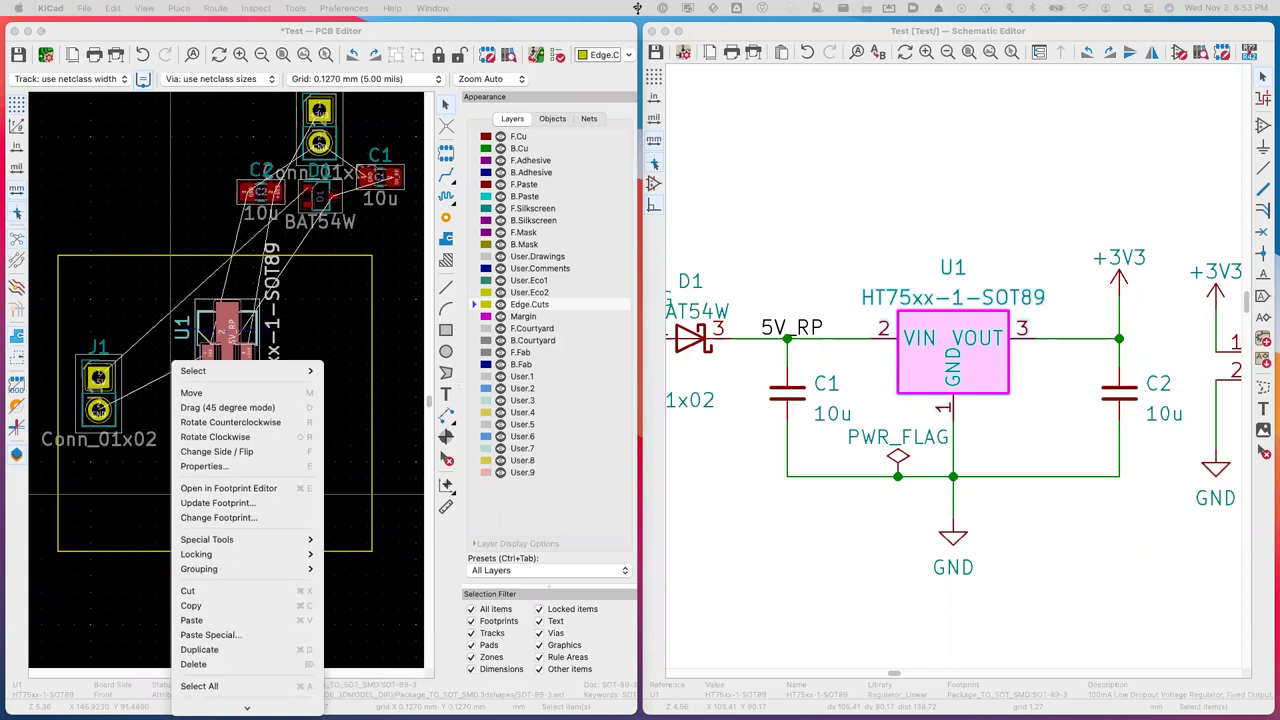
{"action": "mouse_move", "coordinate": [240, 690]}
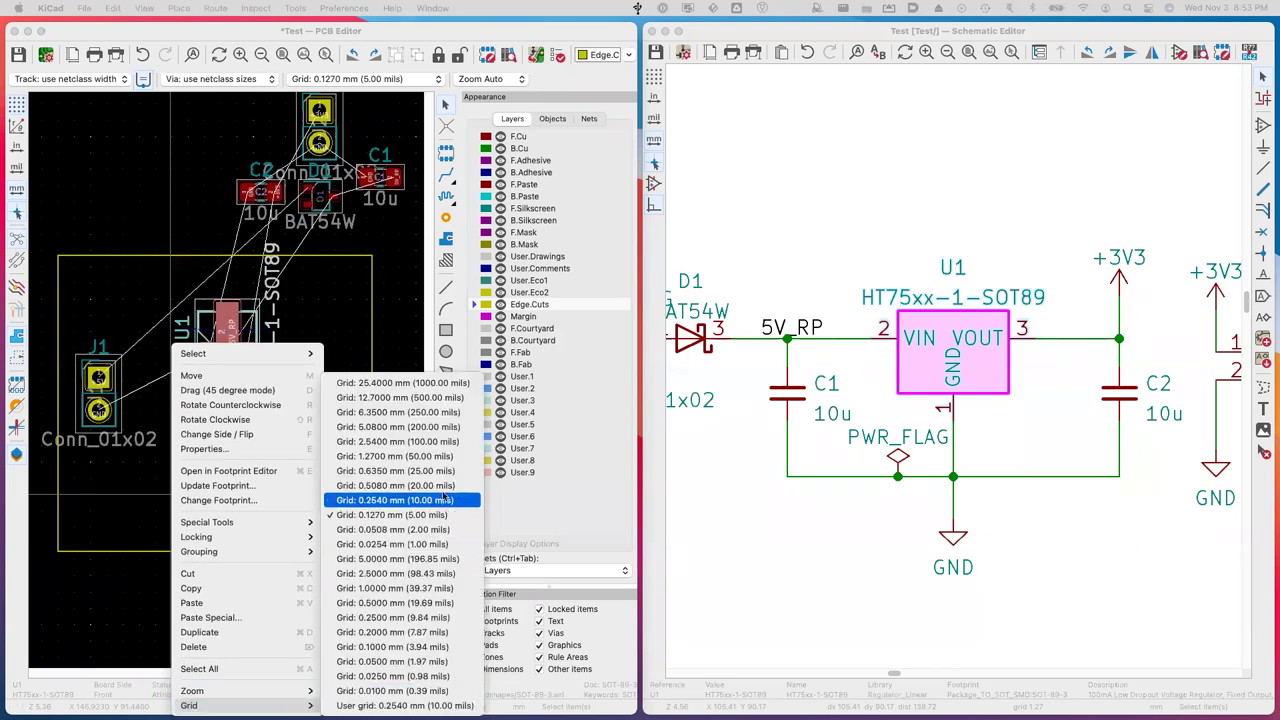
{"action": "left_click", "coordinate": [128, 522]}
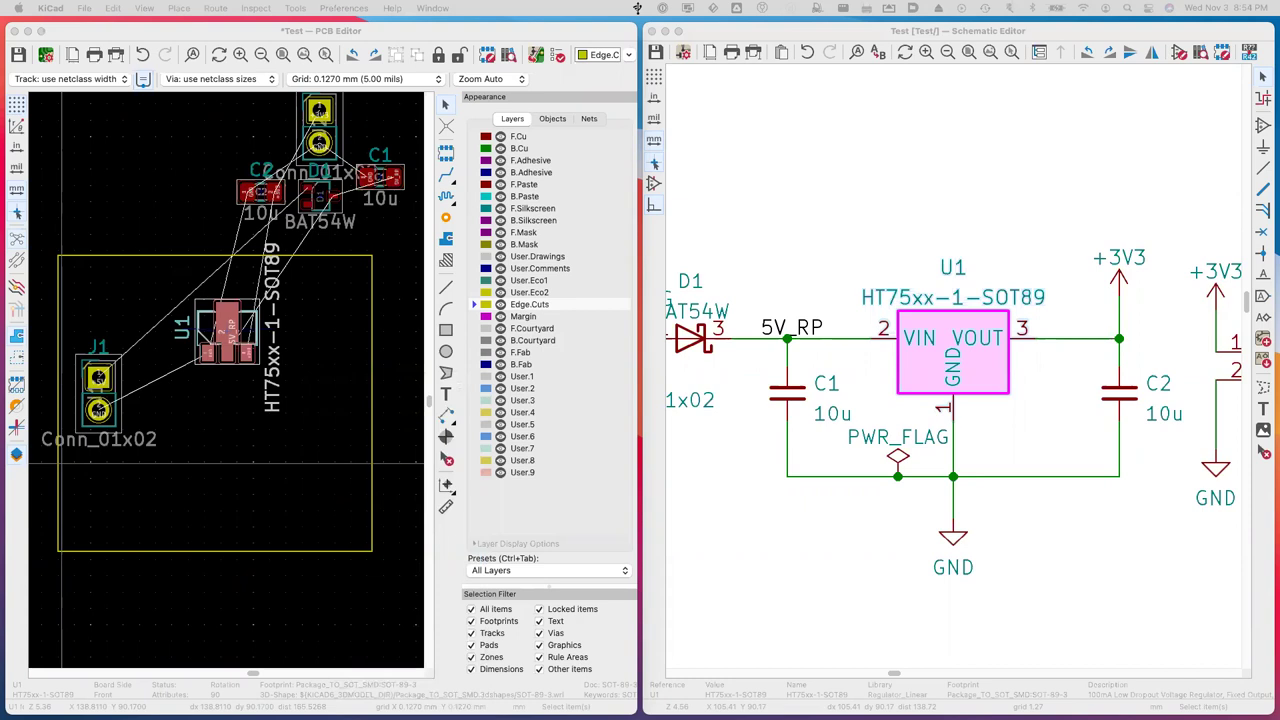
Cross-probe C1 from the schematic and place its footprint between J1 and U1, rotated to -90 degrees.
{"action": "left_click", "coordinate": [785, 395]}
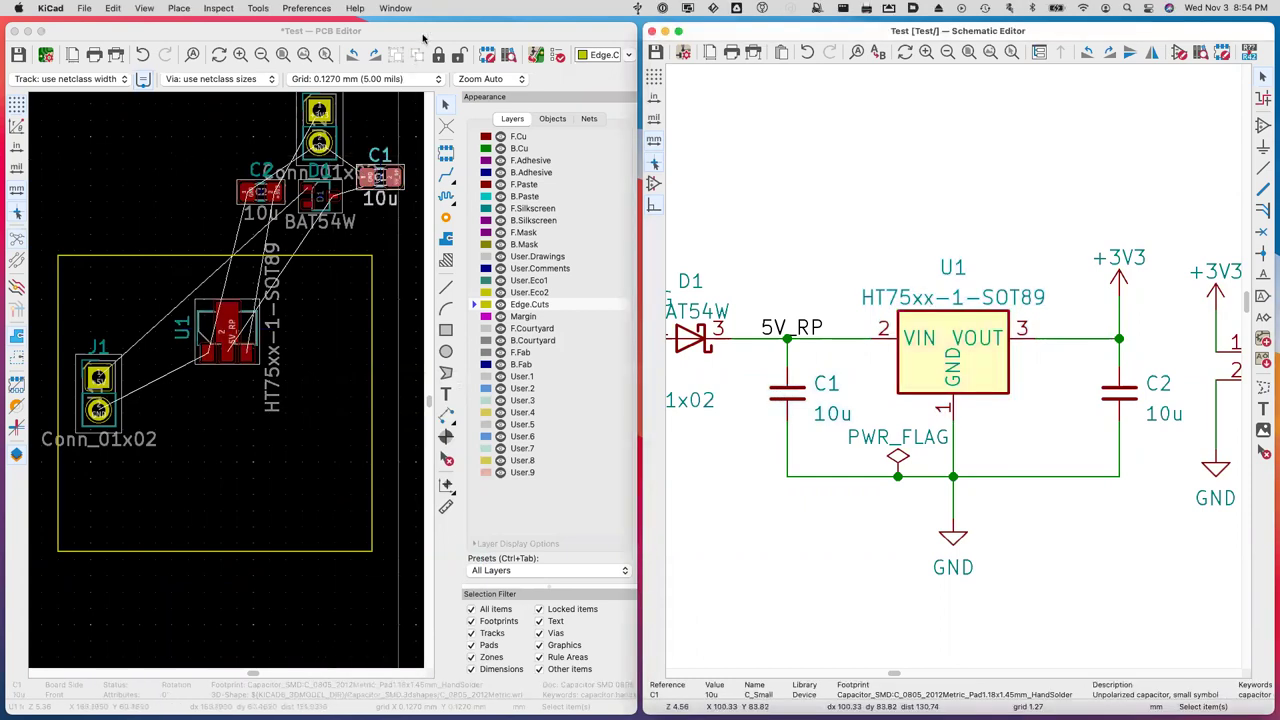
{"action": "left_click", "coordinate": [423, 38]}
{"action": "left_click_drag", "start_coordinate": [380, 177], "coordinate": [166, 378]}
{"action": "key", "text": "r"}
{"action": "key", "text": "r"}
{"action": "key", "text": "r"}
{"action": "left_click", "coordinate": [166, 378]}
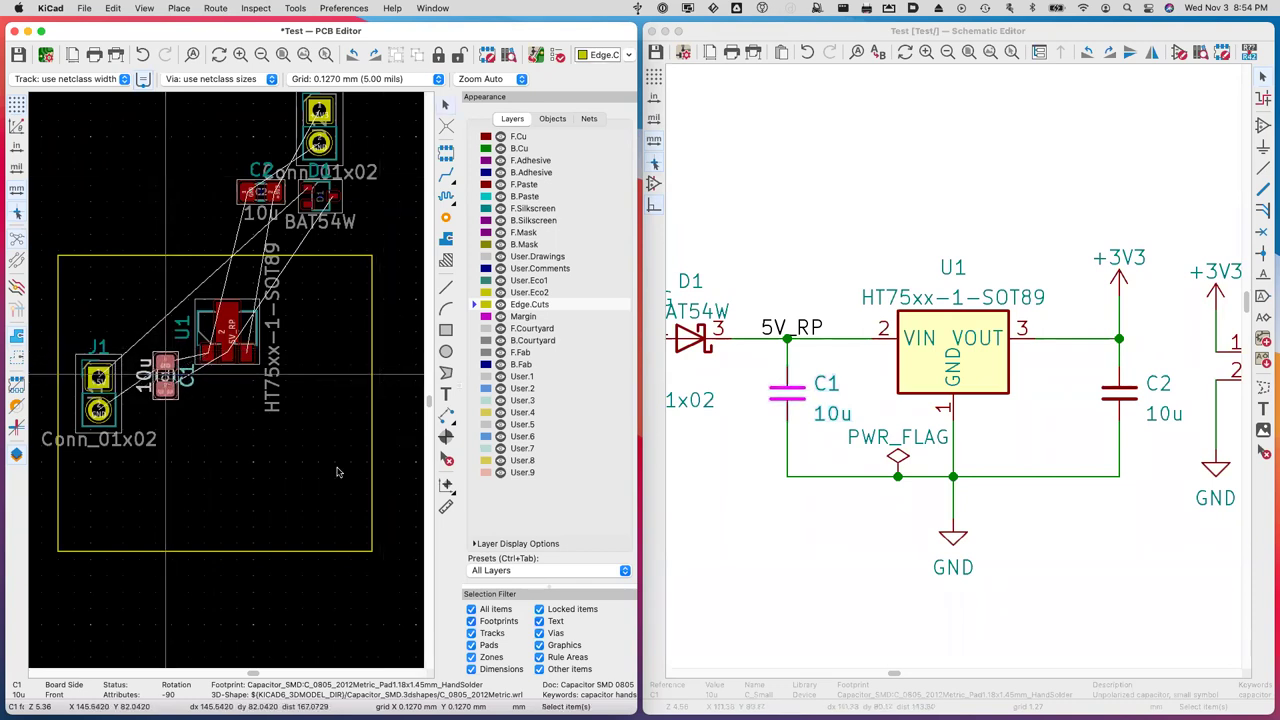
Cross-probe C2 from the schematic and place its footprint horizontally just below U1.
{"action": "left_click", "coordinate": [1122, 392]}
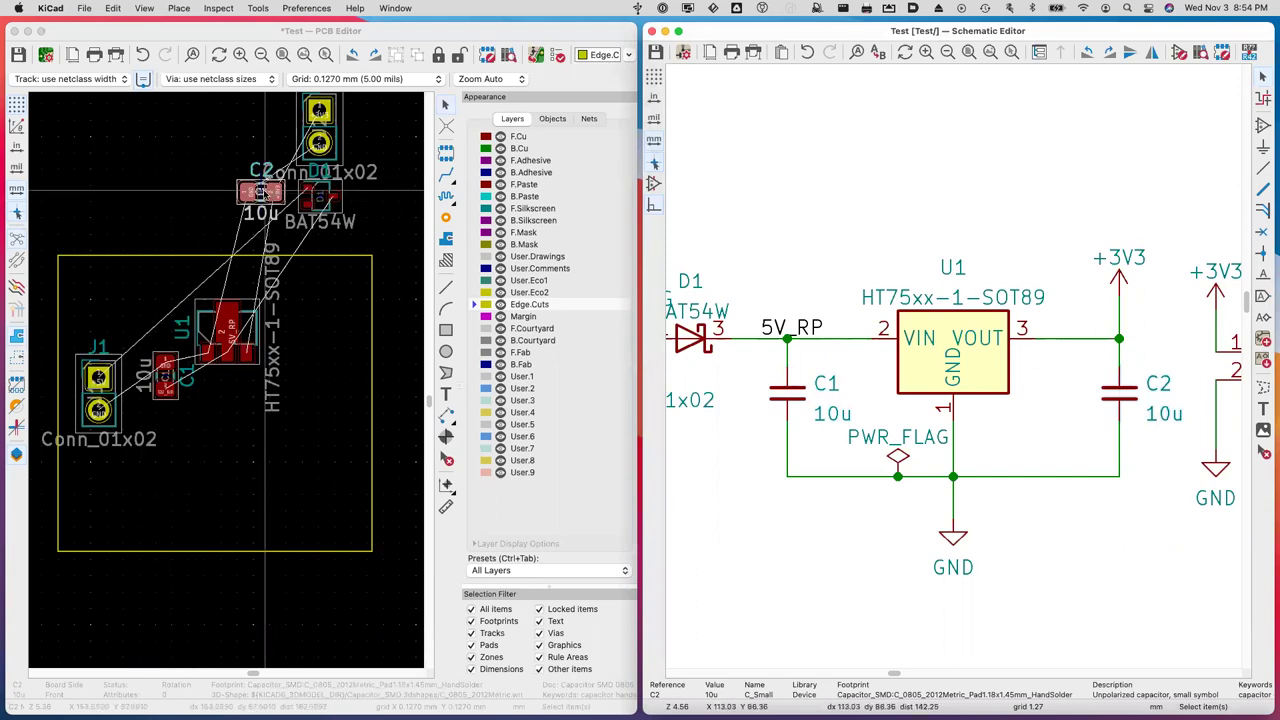
{"action": "left_click", "coordinate": [236, 40]}
{"action": "left_click_drag", "start_coordinate": [265, 194], "coordinate": [231, 399]}
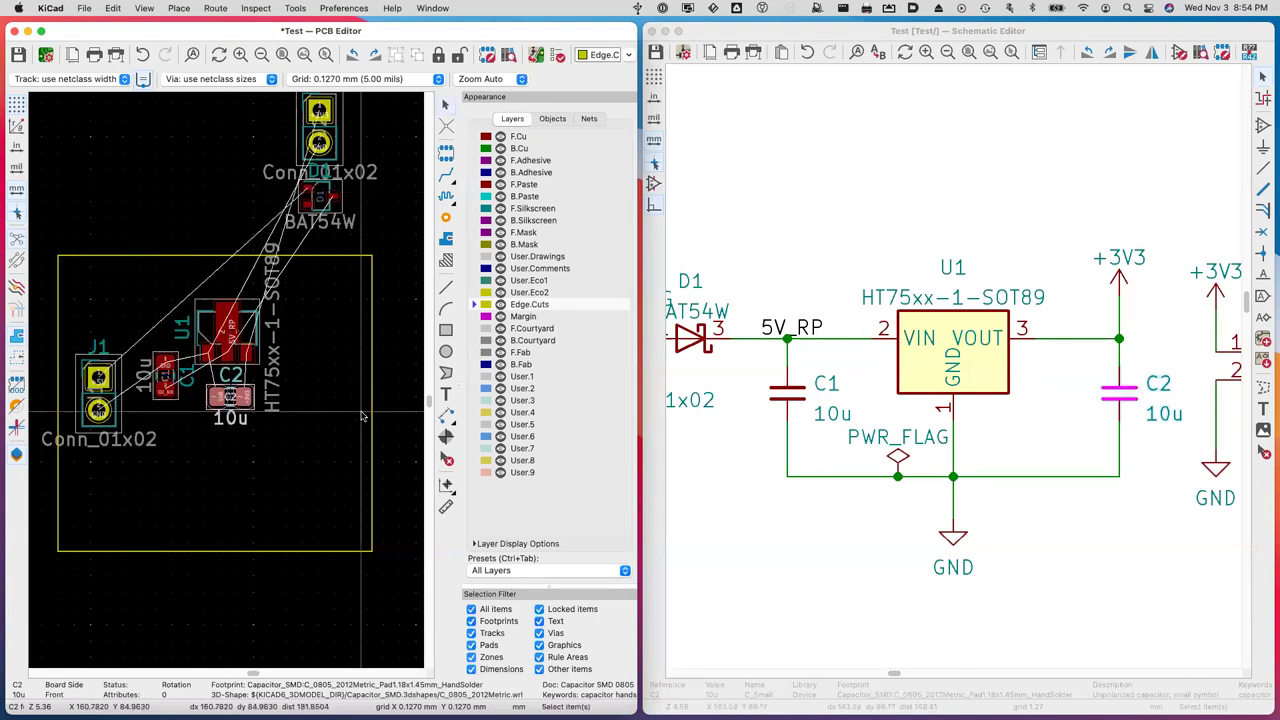
Move connector J2 against the inside of the board outline's right edge, level with C2, keeping it upright.
{"action": "left_click", "coordinate": [328, 127]}
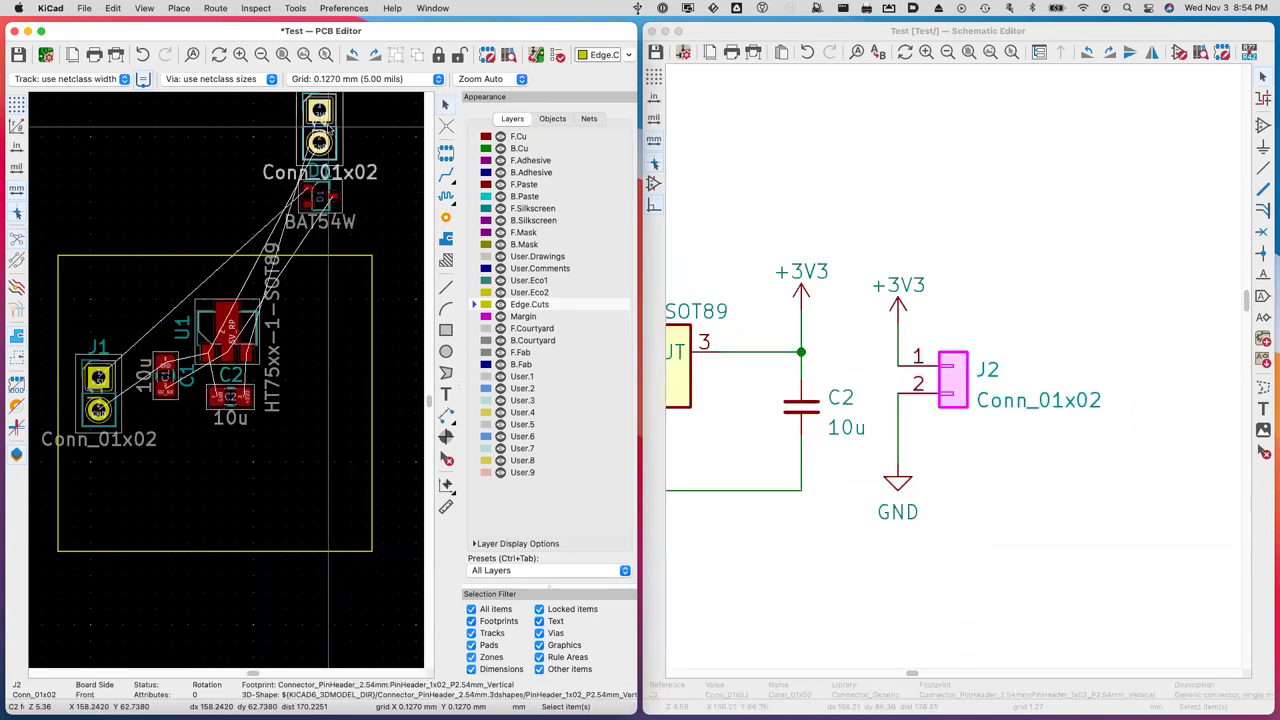
{"action": "left_click_drag", "start_coordinate": [328, 127], "coordinate": [349, 402]}
{"action": "key", "text": "r"}
{"action": "key", "text": "r"}
{"action": "key", "text": "r"}
{"action": "key", "text": "r"}
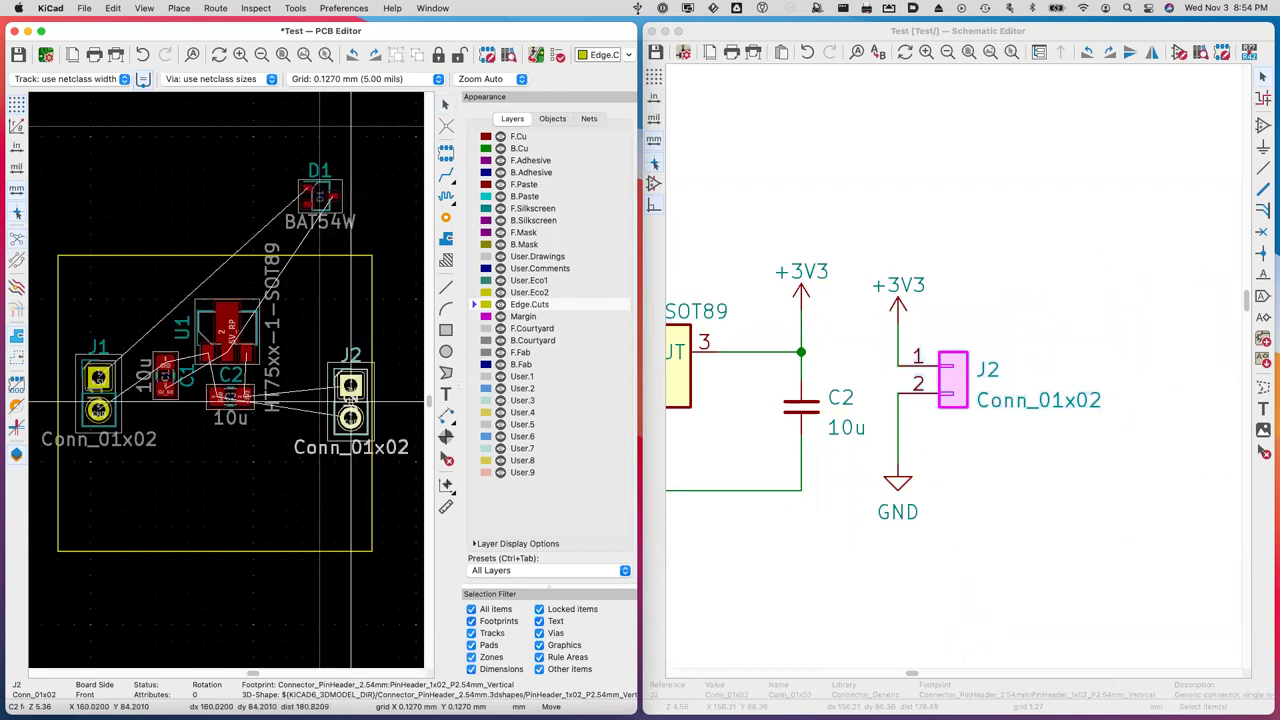
{"action": "left_click", "coordinate": [349, 415]}
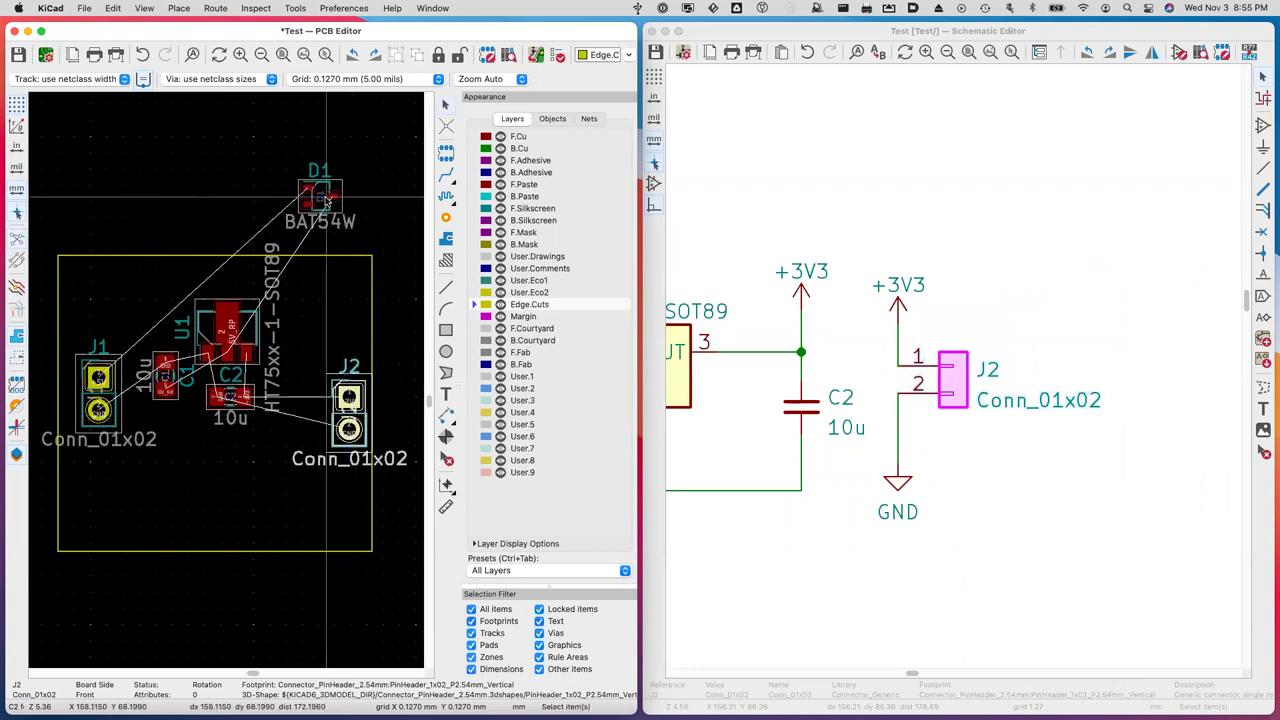
Move diode D1 into the upper-left area of the board, above J1 and C1.
{"action": "key", "text": "m"}
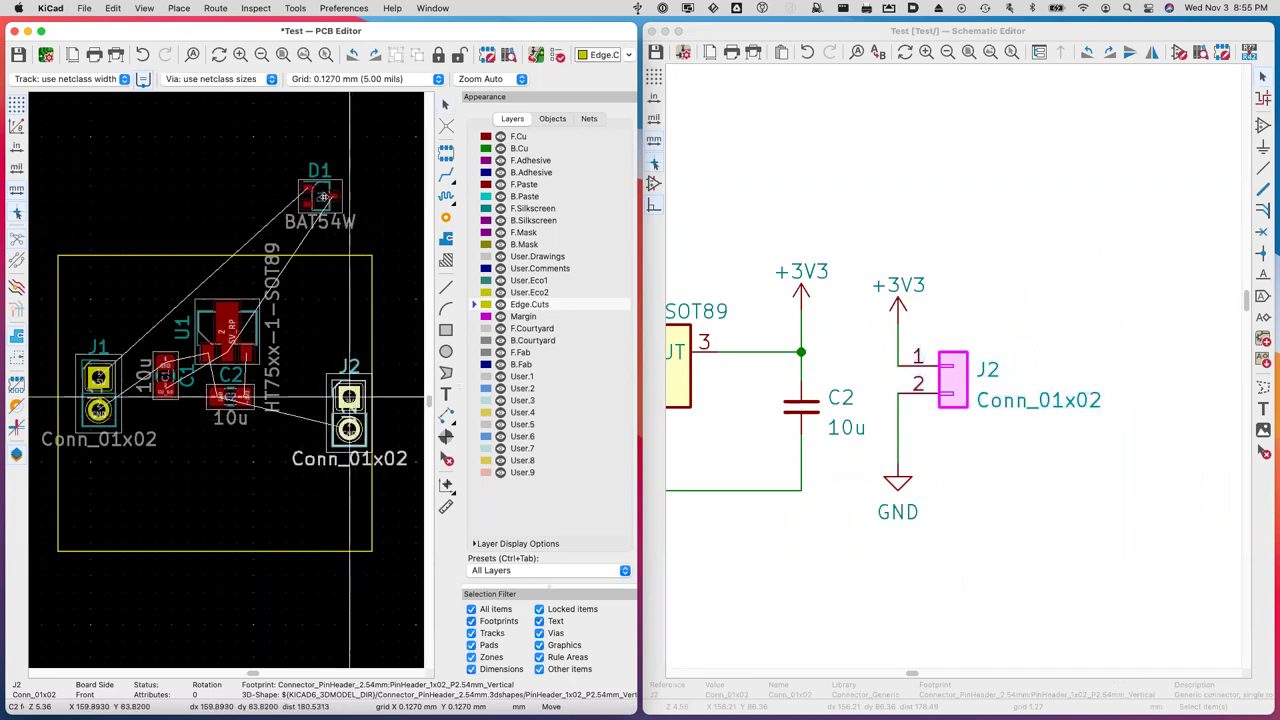
{"action": "key", "text": "Escape"}
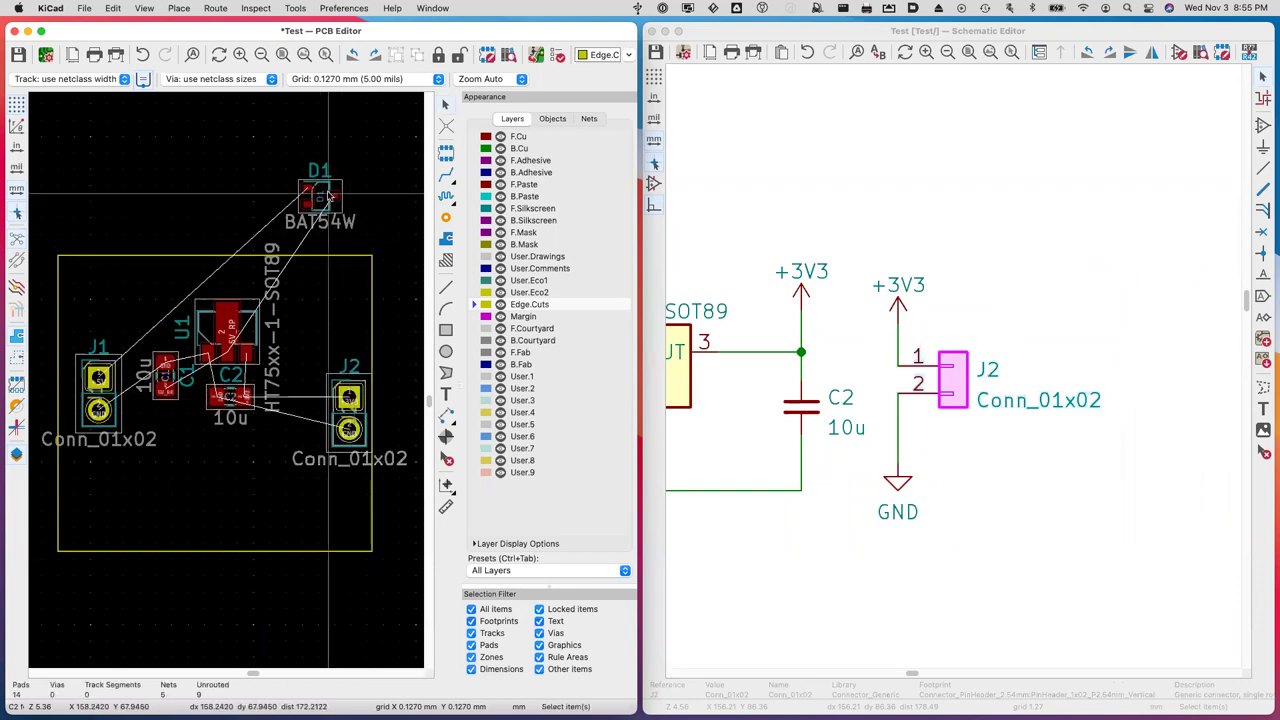
{"action": "key", "text": "m"}
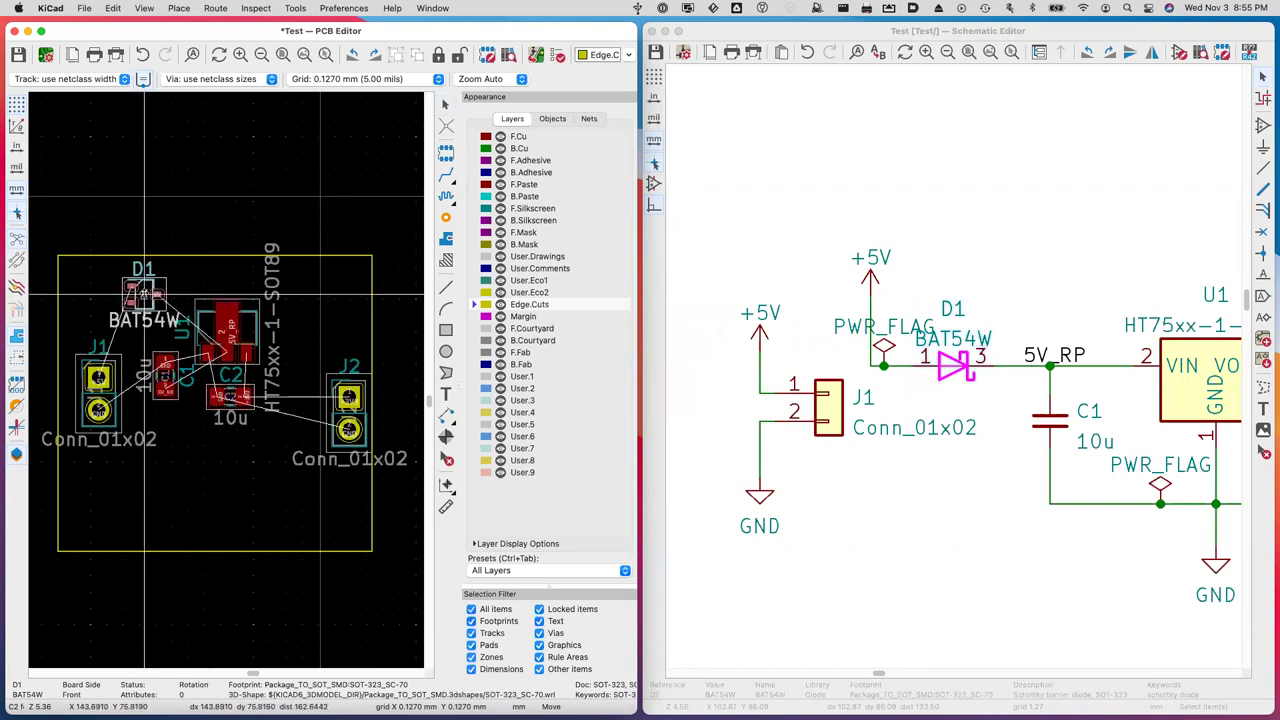
{"action": "left_click", "coordinate": [139, 298]}
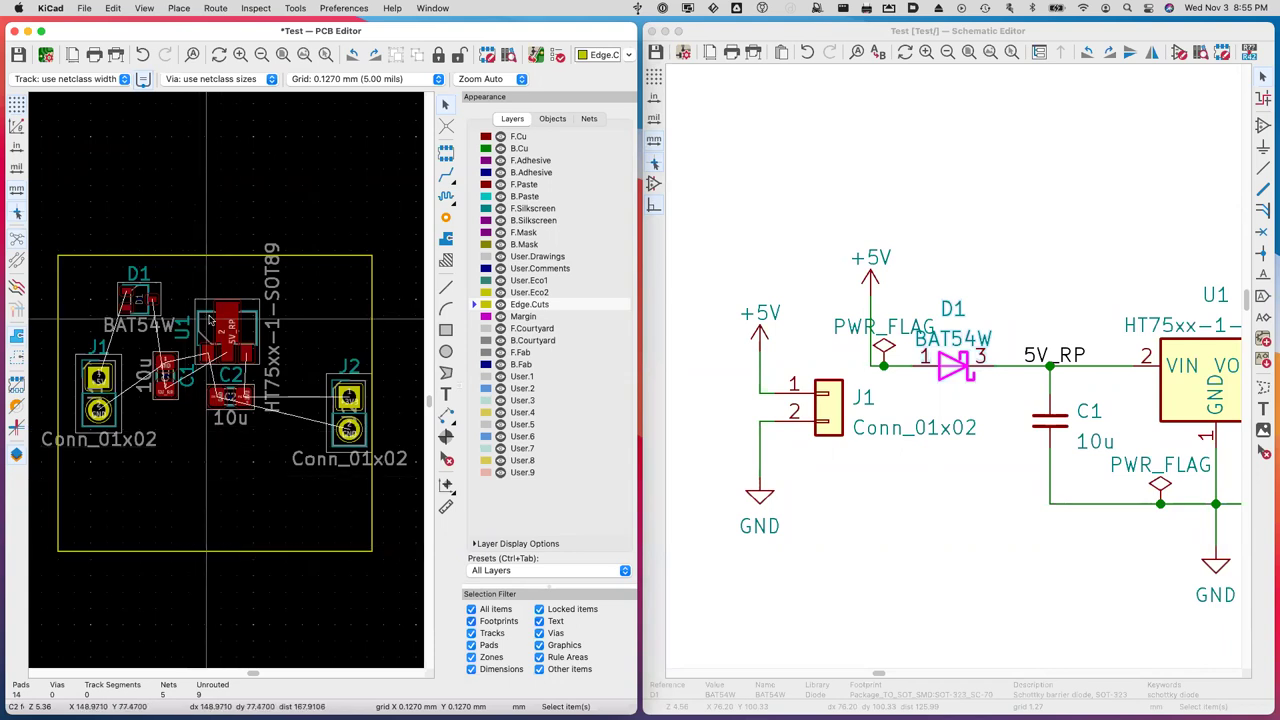
Raise the bottom edge of the board outline to shrink the board to about 18.7 mm high.
{"action": "left_click", "coordinate": [229, 549]}
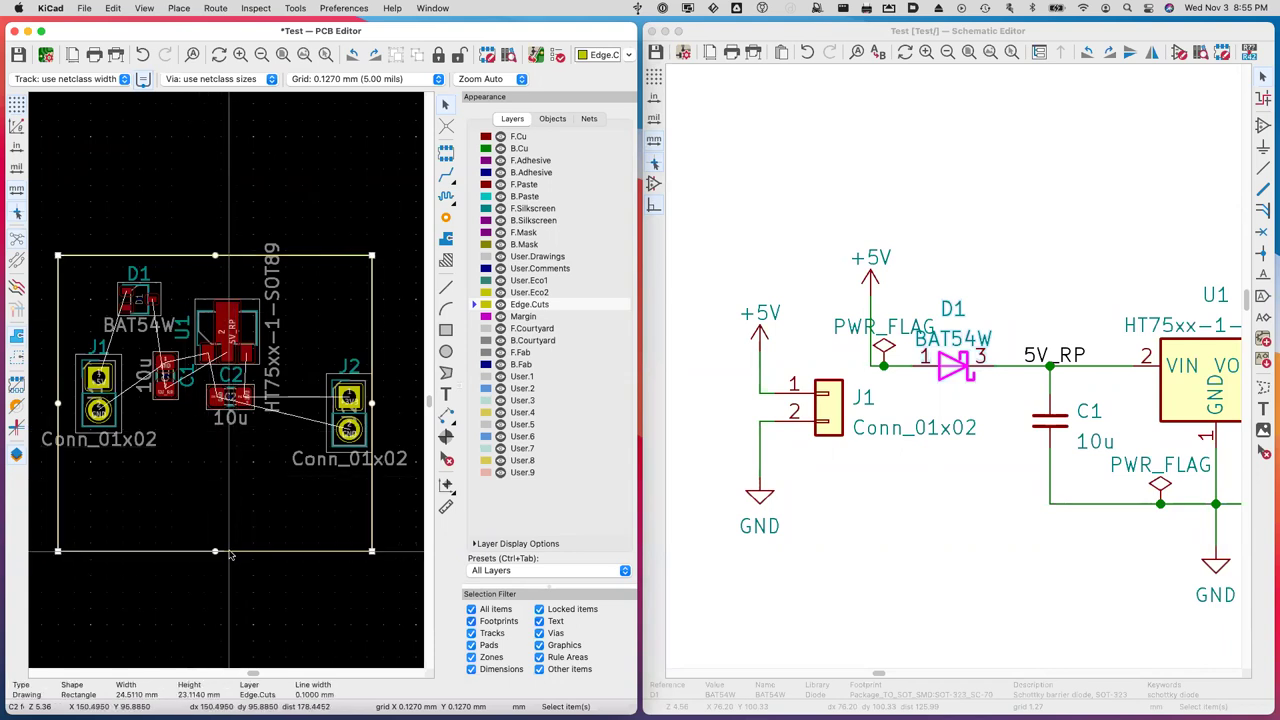
{"action": "left_click_drag", "start_coordinate": [215, 551], "coordinate": [215, 494]}
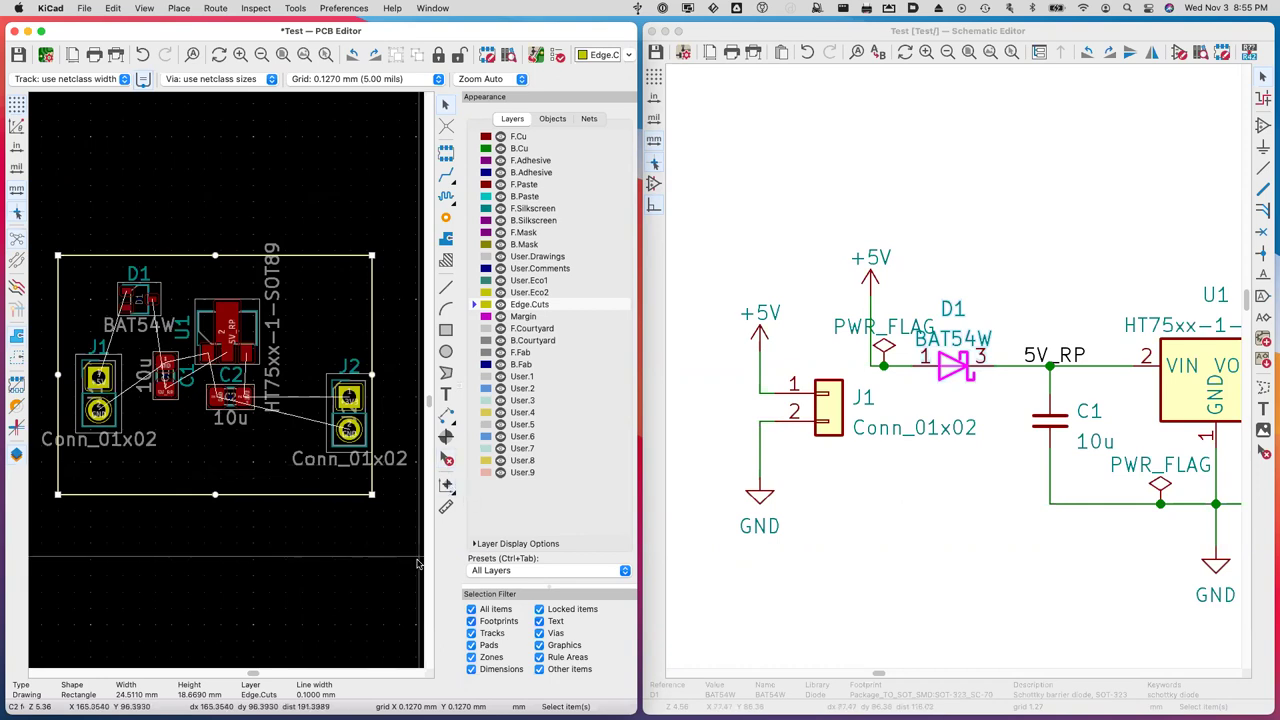
{"action": "left_click", "coordinate": [308, 568]}
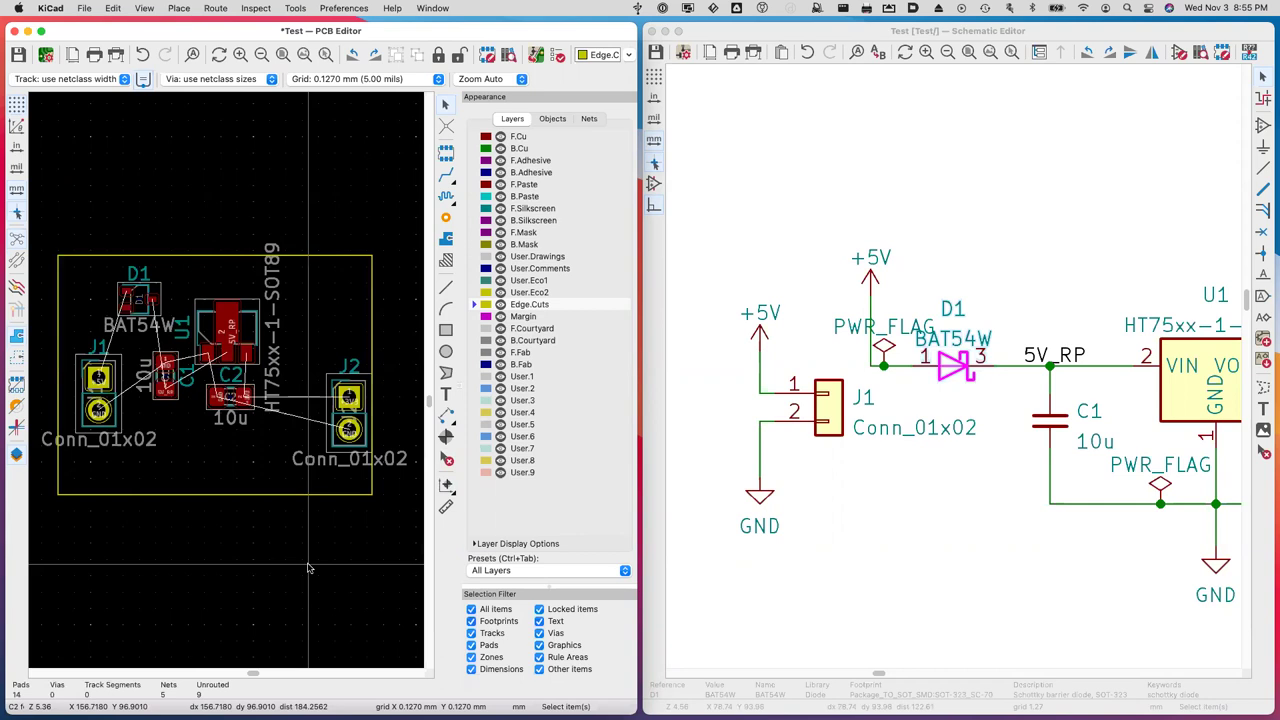
Expand the PCB editor across the screen and inspect the placed footprints and their ratsnest connections up close.
{"action": "key", "text": "ctrl+alt+Return"}
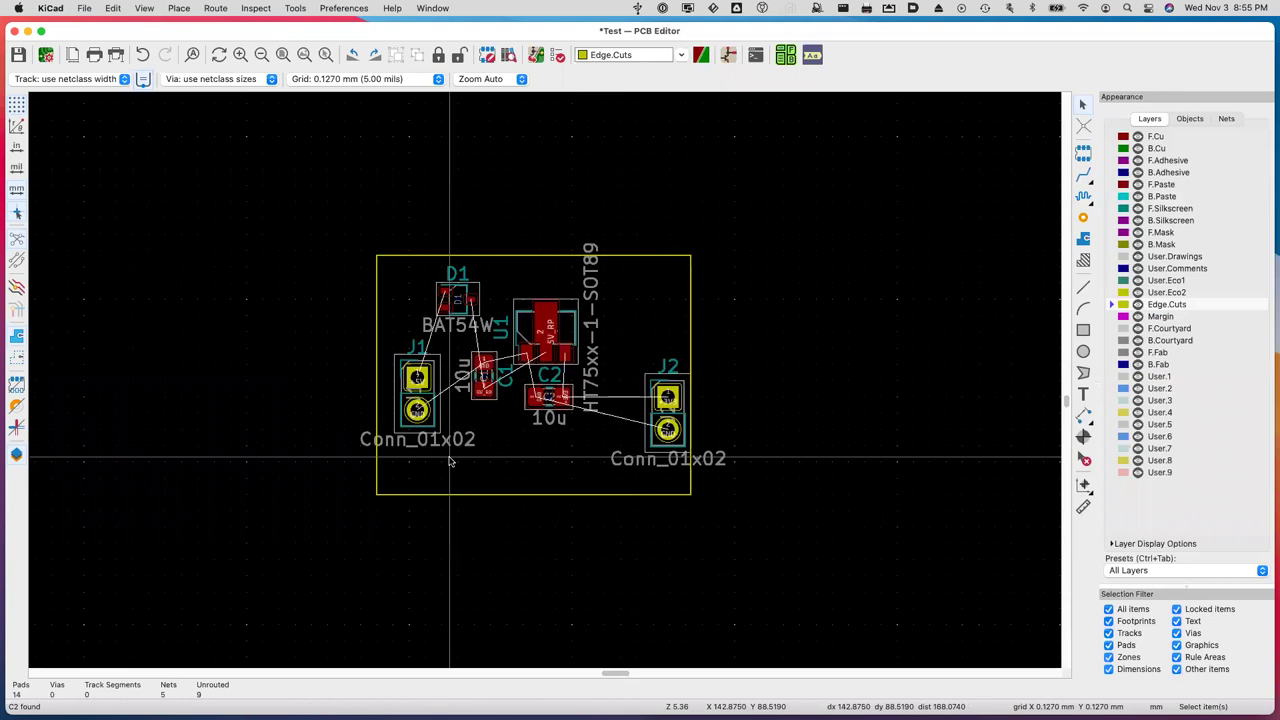
{"action": "scroll", "coordinate": [450, 461], "scroll_direction": "up", "scroll_amount": 5}
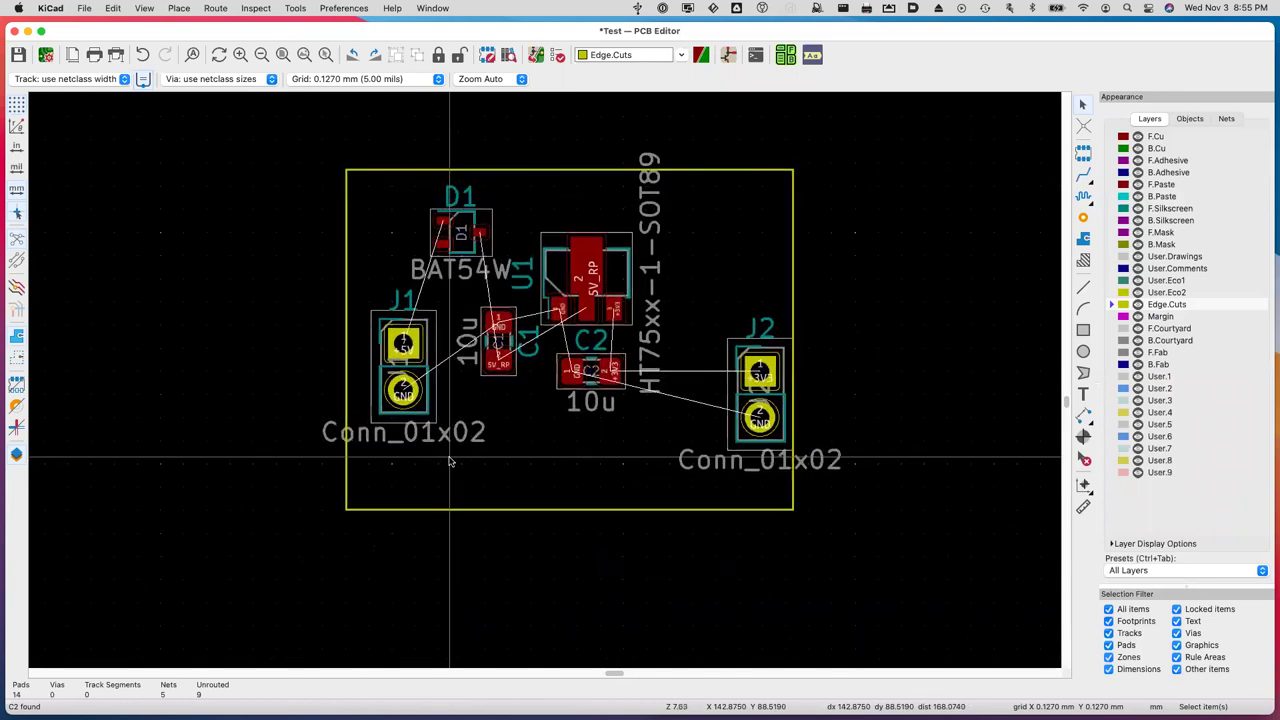
{"action": "scroll", "coordinate": [450, 461], "scroll_direction": "up", "scroll_amount": 1}
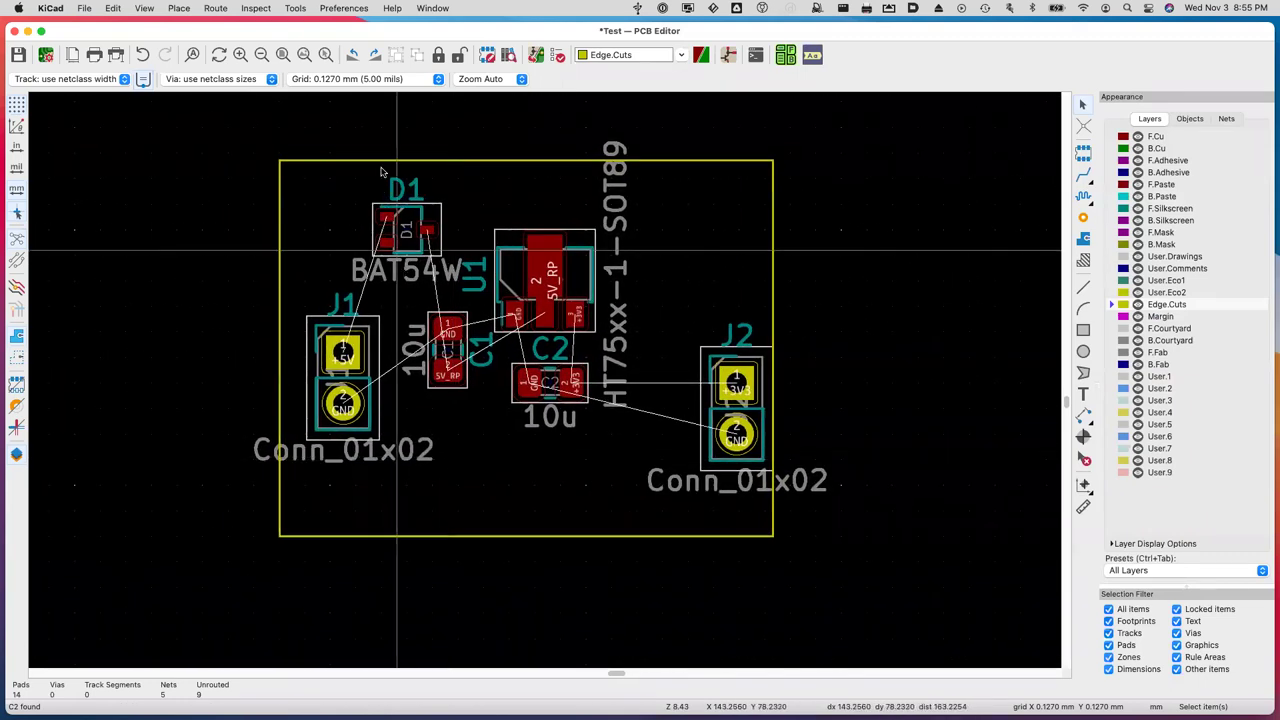
{"action": "left_click", "coordinate": [283, 54]}
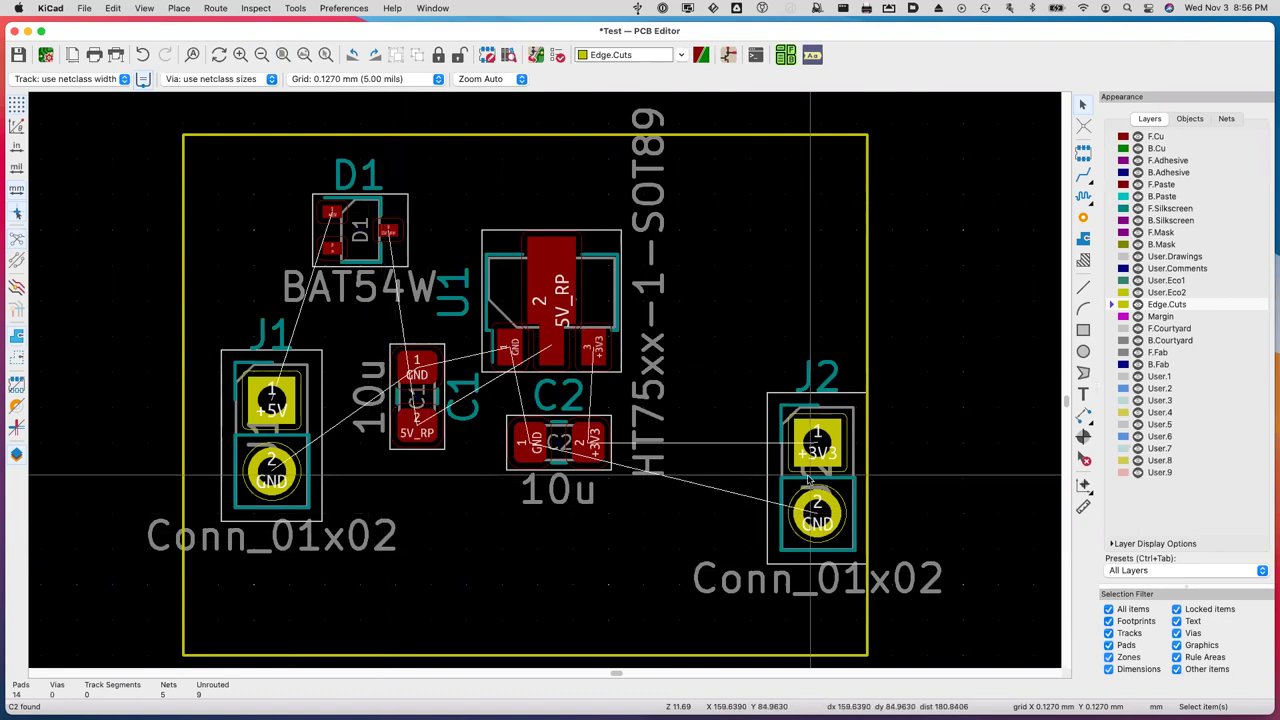
{"action": "scroll", "coordinate": [808, 481], "scroll_direction": "down", "scroll_amount": 3}
{"action": "scroll", "coordinate": [808, 481], "scroll_direction": "up", "scroll_amount": 3}
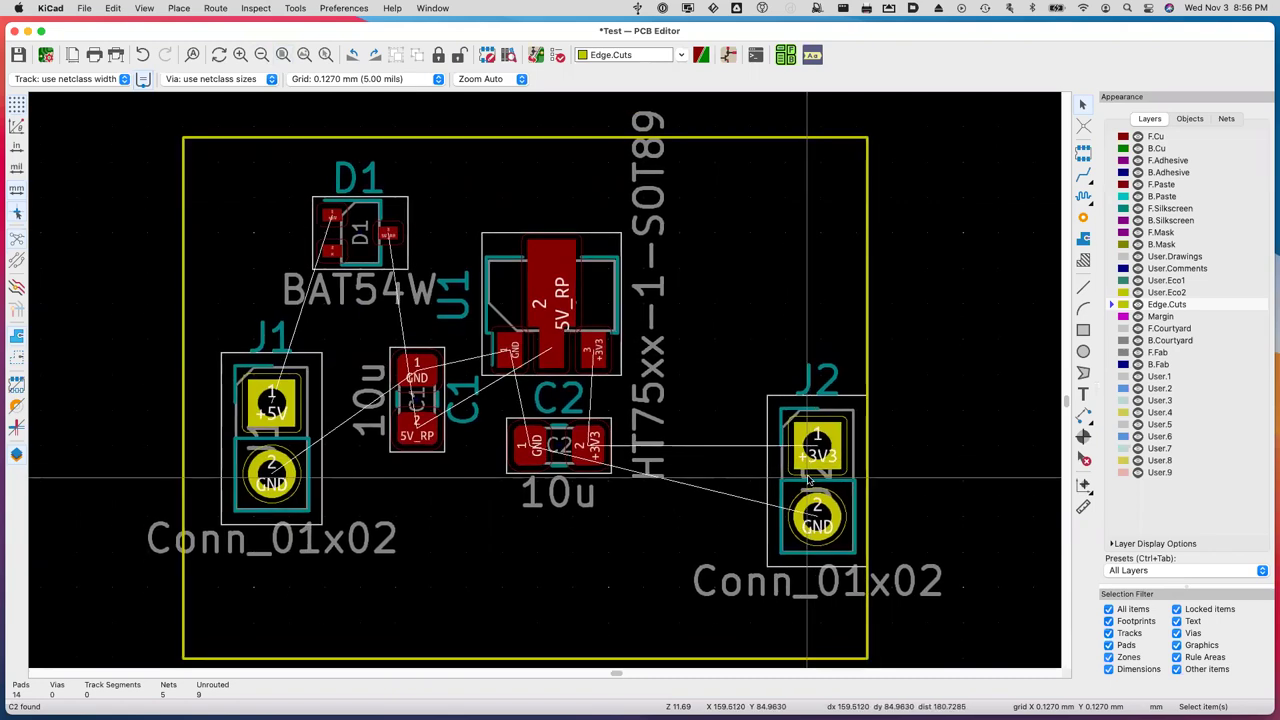
Examine the spacing of the footprints and the ratsnest connections between J1, D1, C1, U1, C2 and J2 at several magnifications.
{"action": "scroll", "coordinate": [808, 481], "scroll_direction": "up", "scroll_amount": 5}
{"action": "scroll", "coordinate": [808, 481], "scroll_direction": "down", "scroll_amount": 4}
{"action": "scroll", "coordinate": [808, 481], "scroll_direction": "up", "scroll_amount": 4}
{"action": "scroll", "coordinate": [808, 481], "scroll_direction": "down", "scroll_amount": 5}
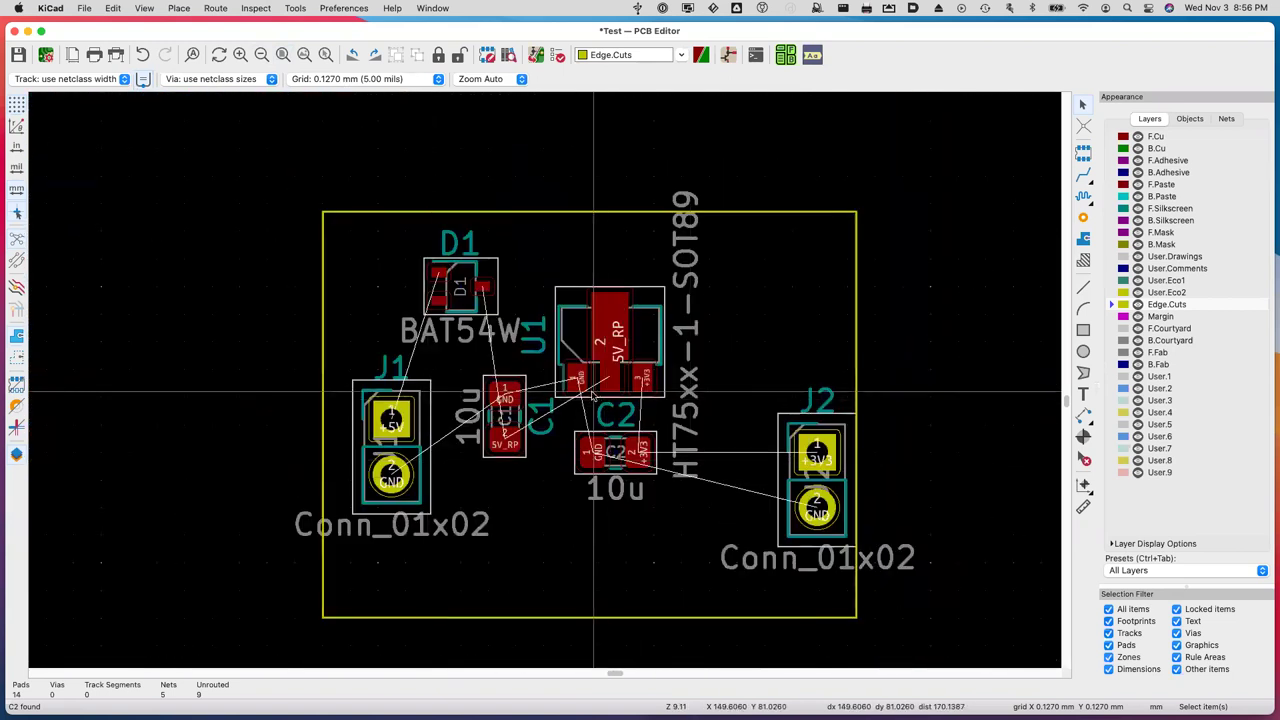
{"action": "scroll", "coordinate": [592, 373], "scroll_direction": "up", "scroll_amount": 5}
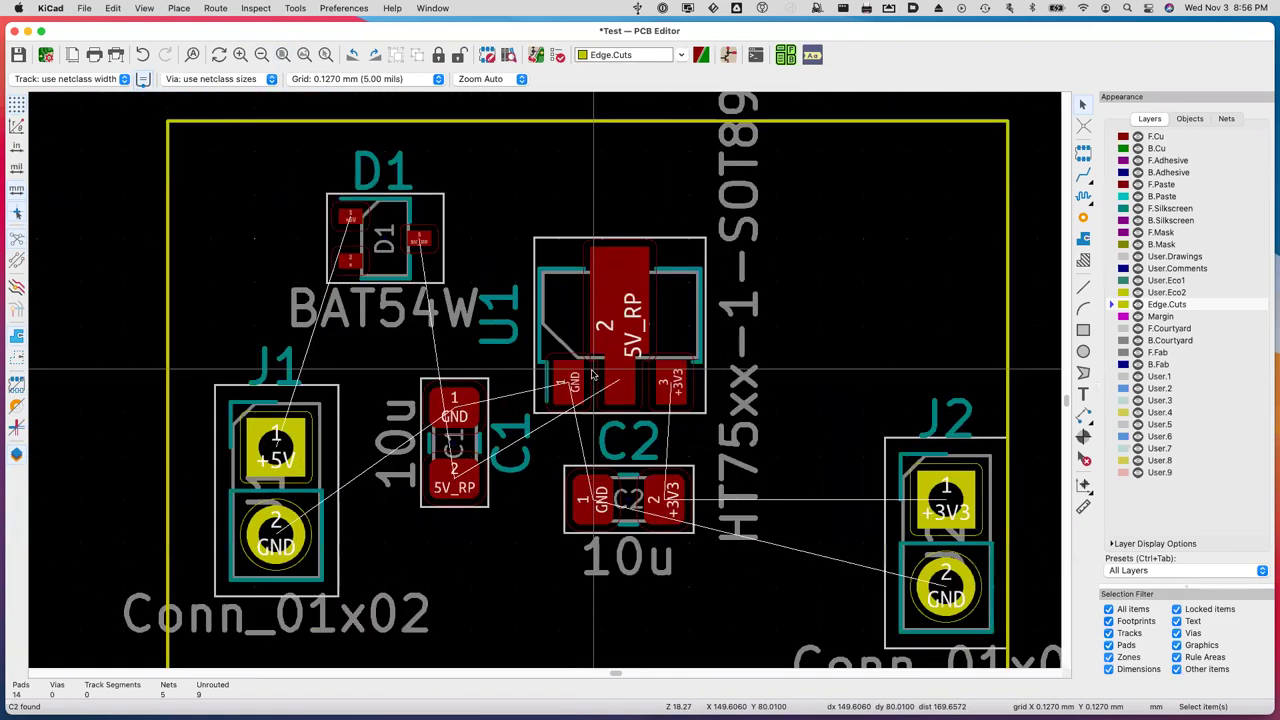
{"action": "scroll", "coordinate": [589, 378], "scroll_direction": "down", "scroll_amount": 4}
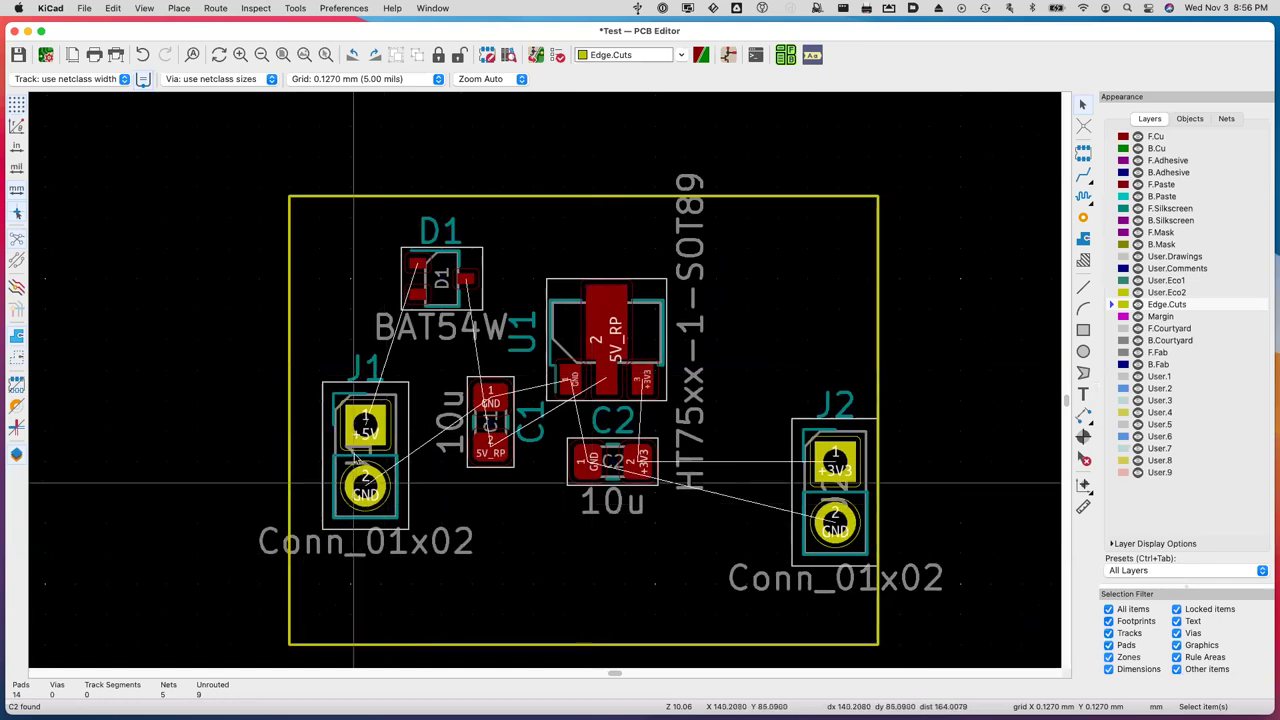
{"action": "scroll", "coordinate": [356, 458], "scroll_direction": "up", "scroll_amount": 6}
{"action": "scroll", "coordinate": [356, 458], "scroll_direction": "down", "scroll_amount": 6}
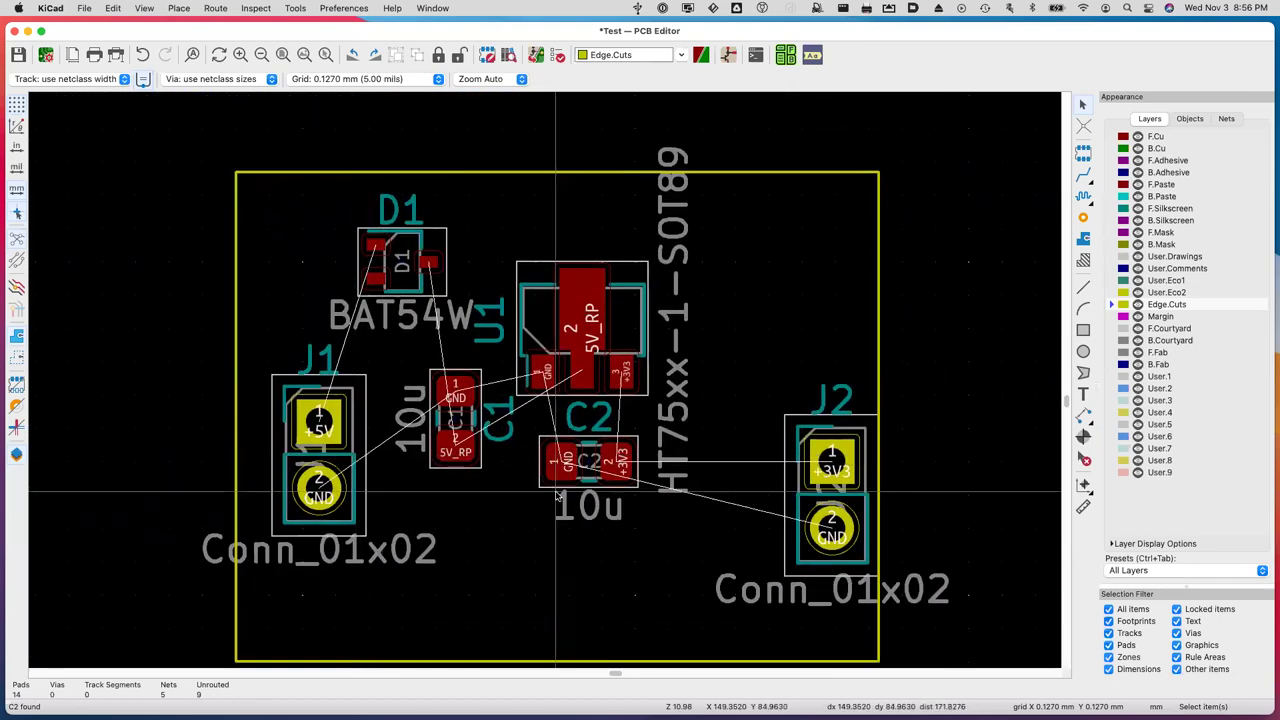
{"action": "scroll", "coordinate": [549, 492], "scroll_direction": "down", "scroll_amount": 3}
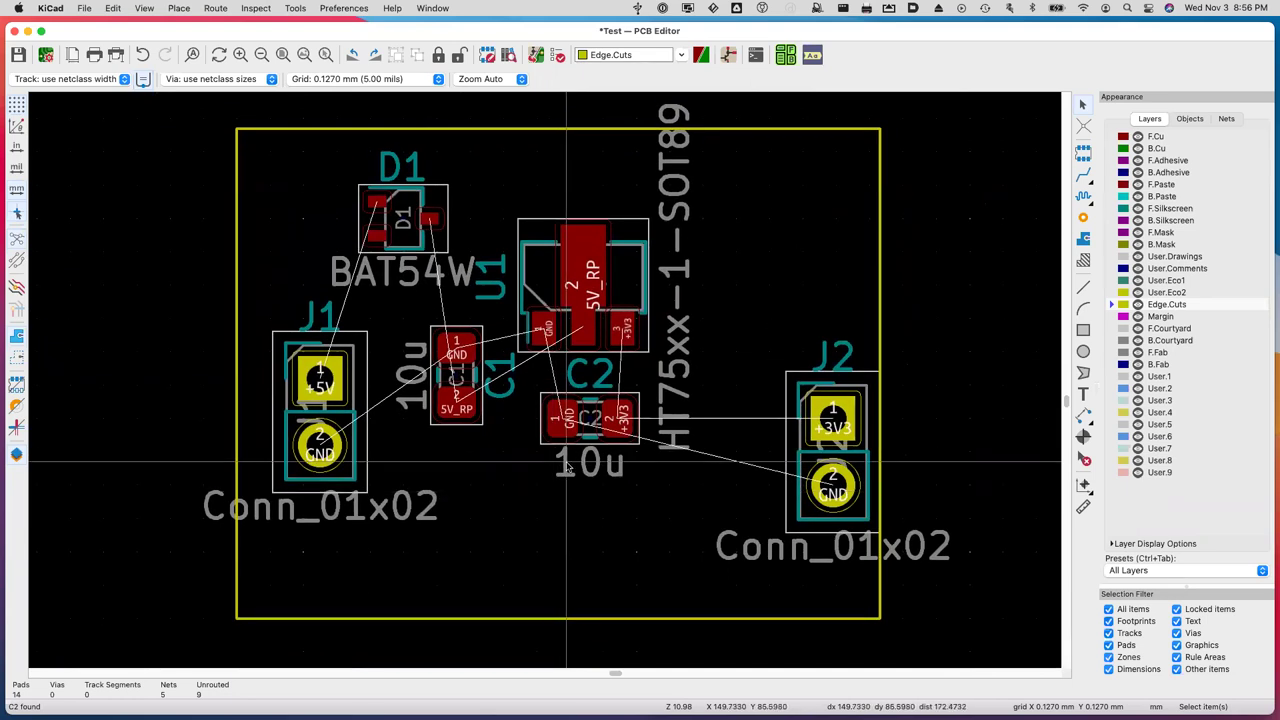
{"action": "scroll", "coordinate": [551, 378], "scroll_direction": "right", "scroll_amount": 1}
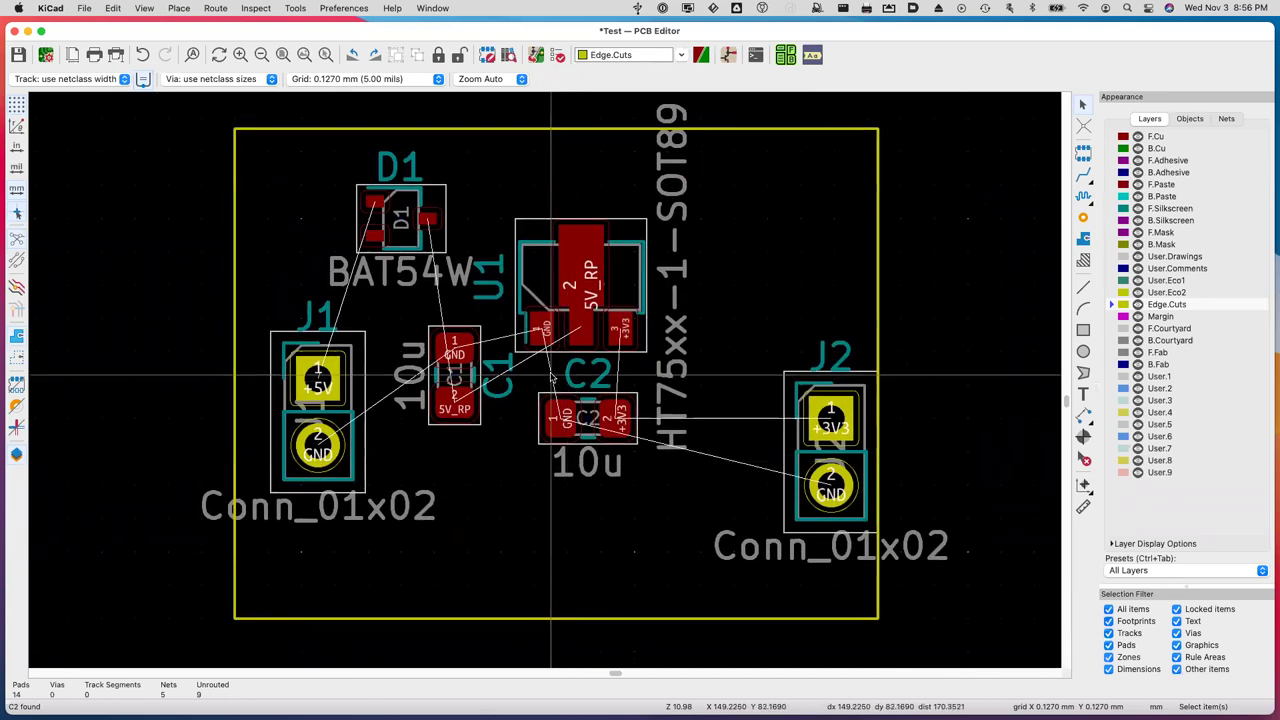
{"action": "scroll", "coordinate": [551, 378], "scroll_direction": "up", "scroll_amount": 3}
{"action": "scroll", "coordinate": [551, 378], "scroll_direction": "down", "scroll_amount": 1}
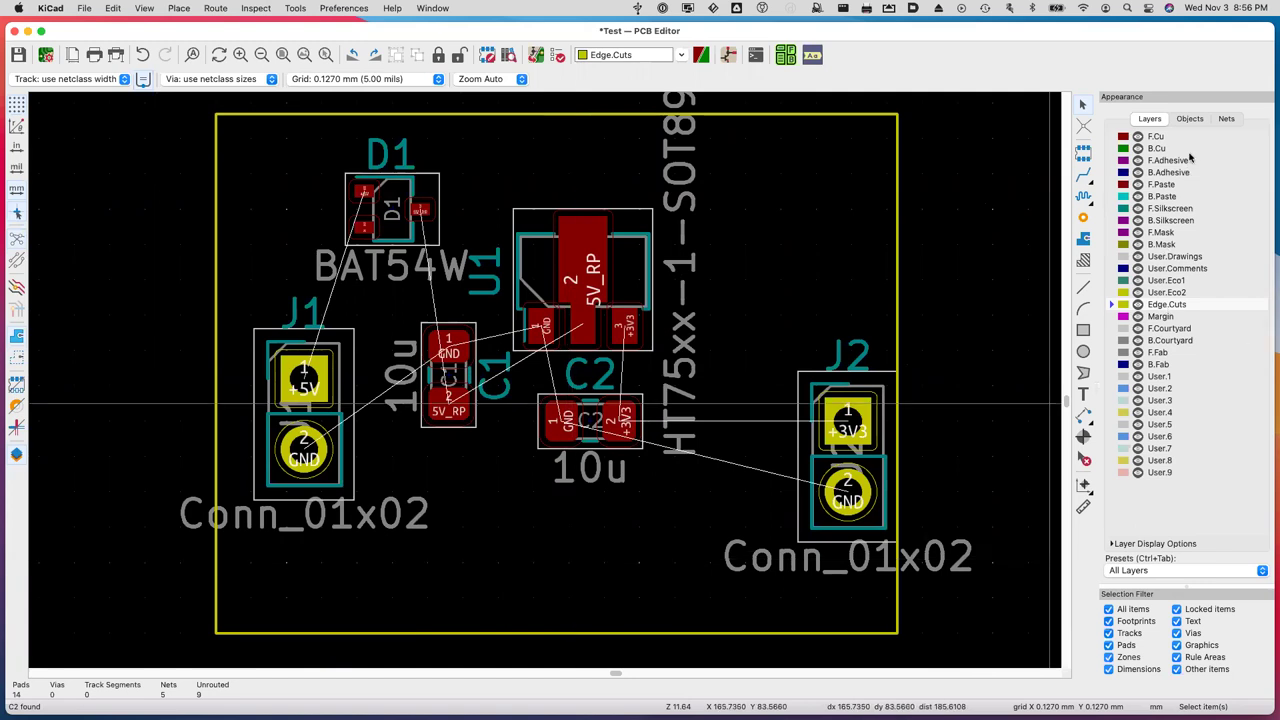
Hide the component values, reference designators and footprint text on the board.
{"action": "left_click", "coordinate": [1189, 119]}
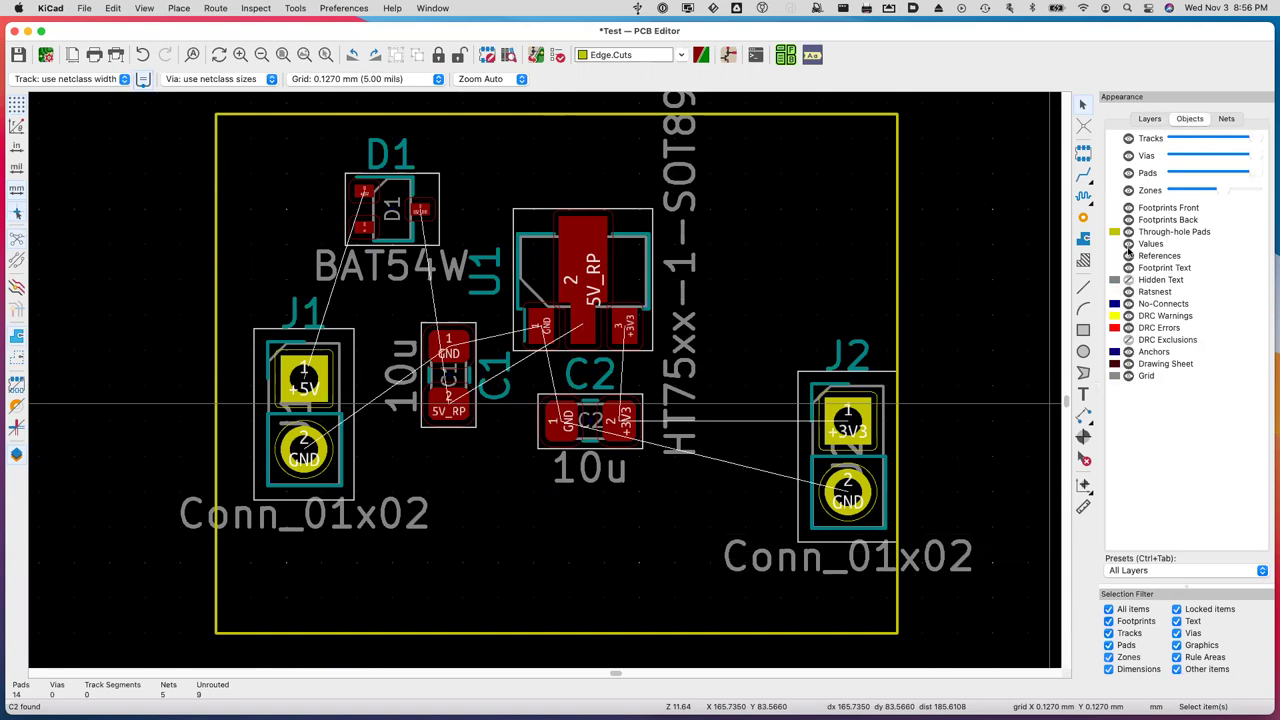
{"action": "left_click", "coordinate": [1128, 243]}
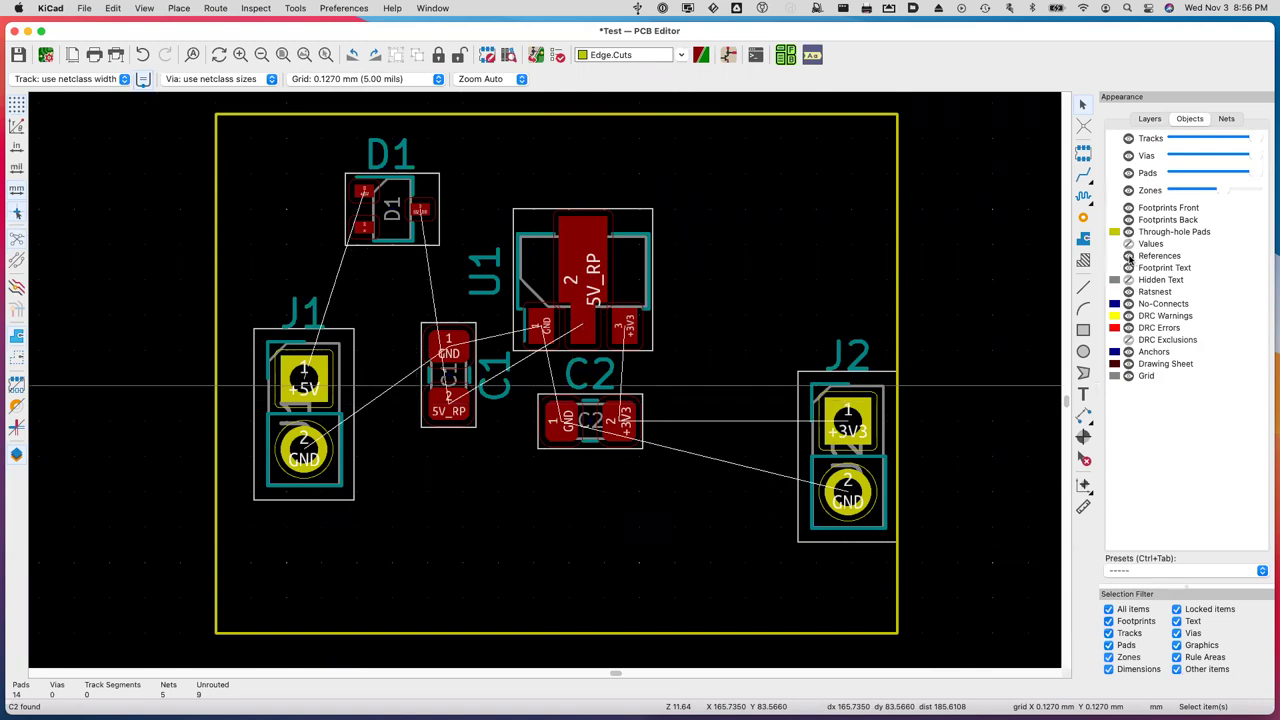
{"action": "left_click", "coordinate": [1129, 256]}
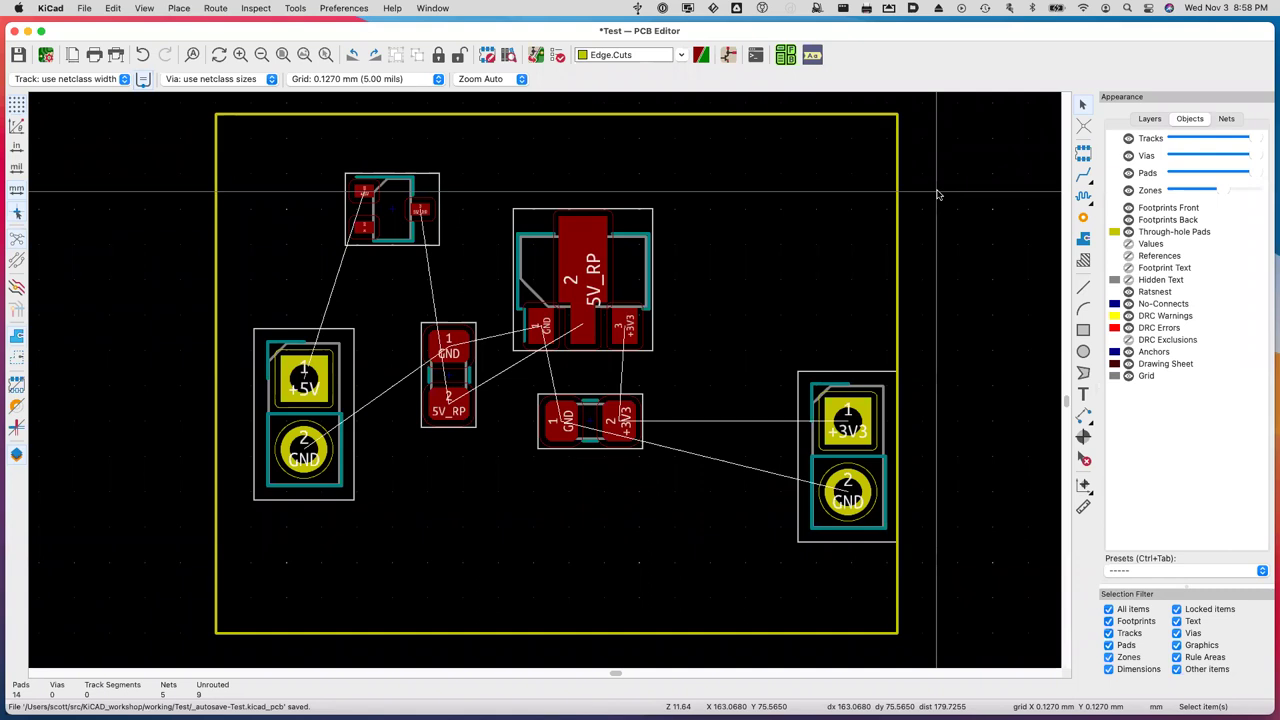
Move connectors J2 and J1 level with each other, just inside the right and left edges of the board outline.
{"action": "scroll", "coordinate": [808, 323], "scroll_direction": "right", "scroll_amount": 3}
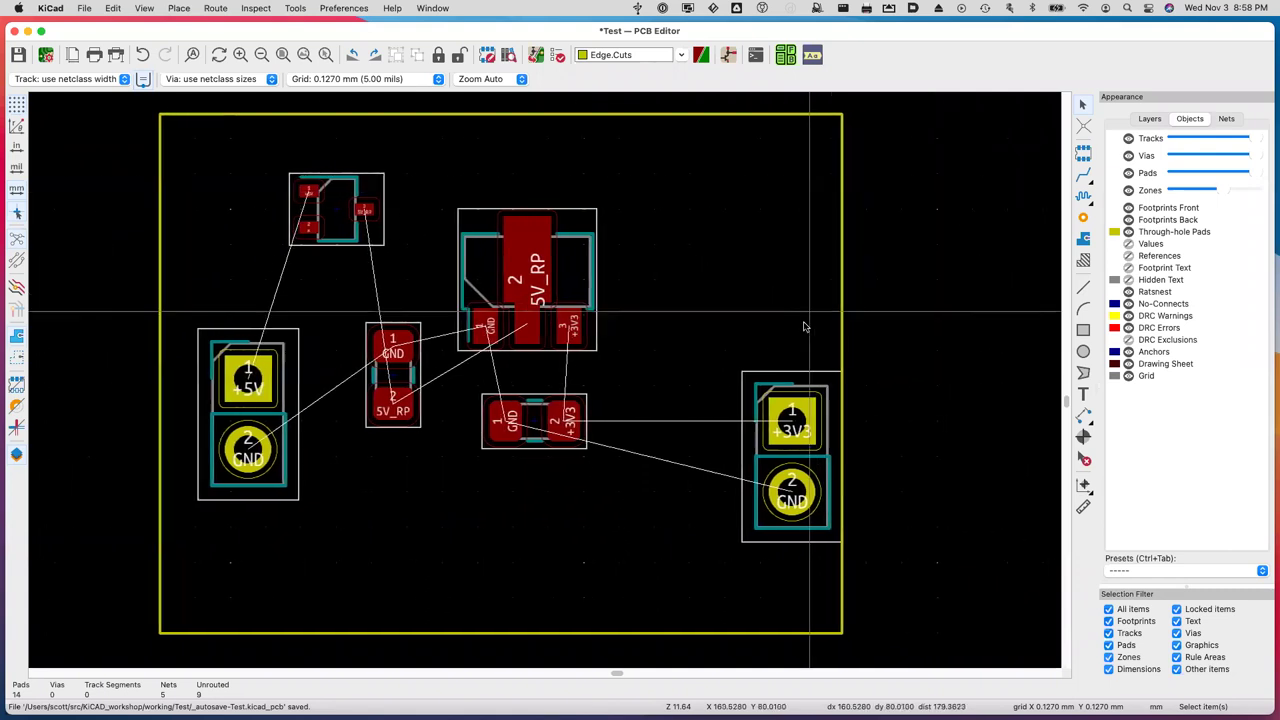
{"action": "scroll", "coordinate": [808, 323], "scroll_direction": "left", "scroll_amount": 3}
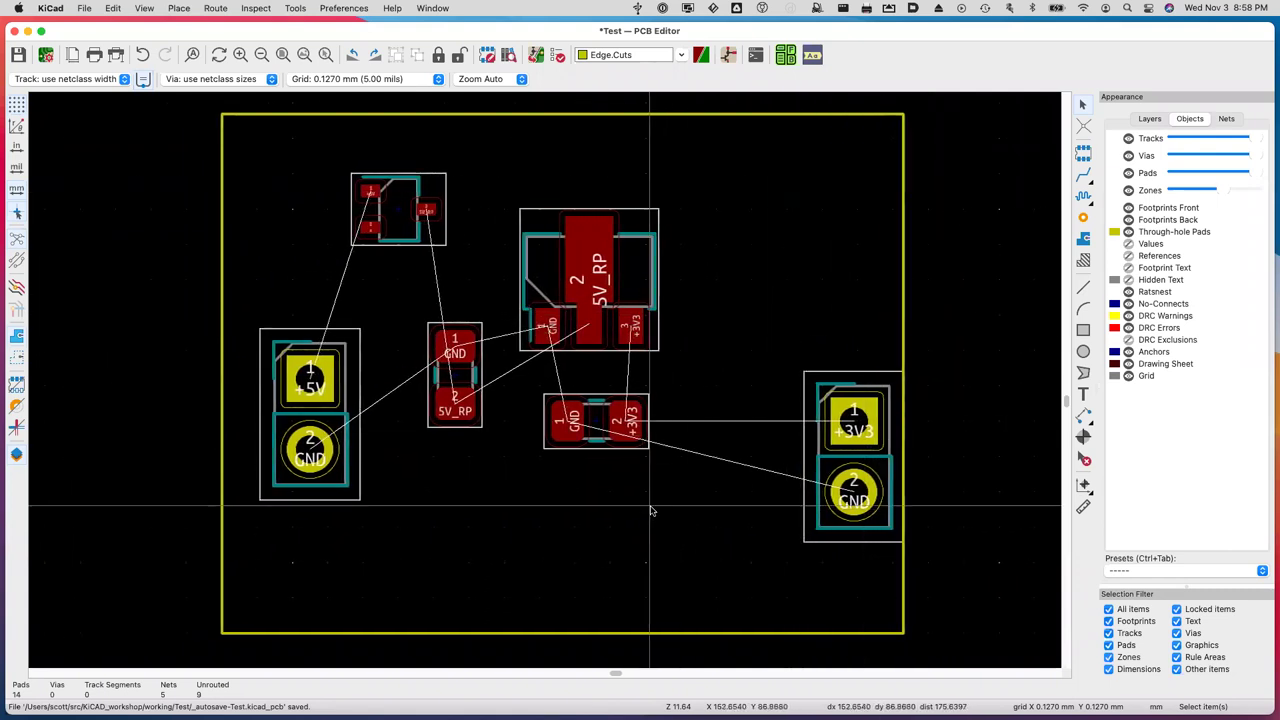
{"action": "left_click_drag", "start_coordinate": [868, 428], "coordinate": [847, 370]}
{"action": "mouse_move", "coordinate": [283, 380]}
{"action": "left_mouse_down"}
{"action": "mouse_move", "coordinate": [296, 378]}
{"action": "mouse_move", "coordinate": [287, 372]}
{"action": "left_mouse_up"}
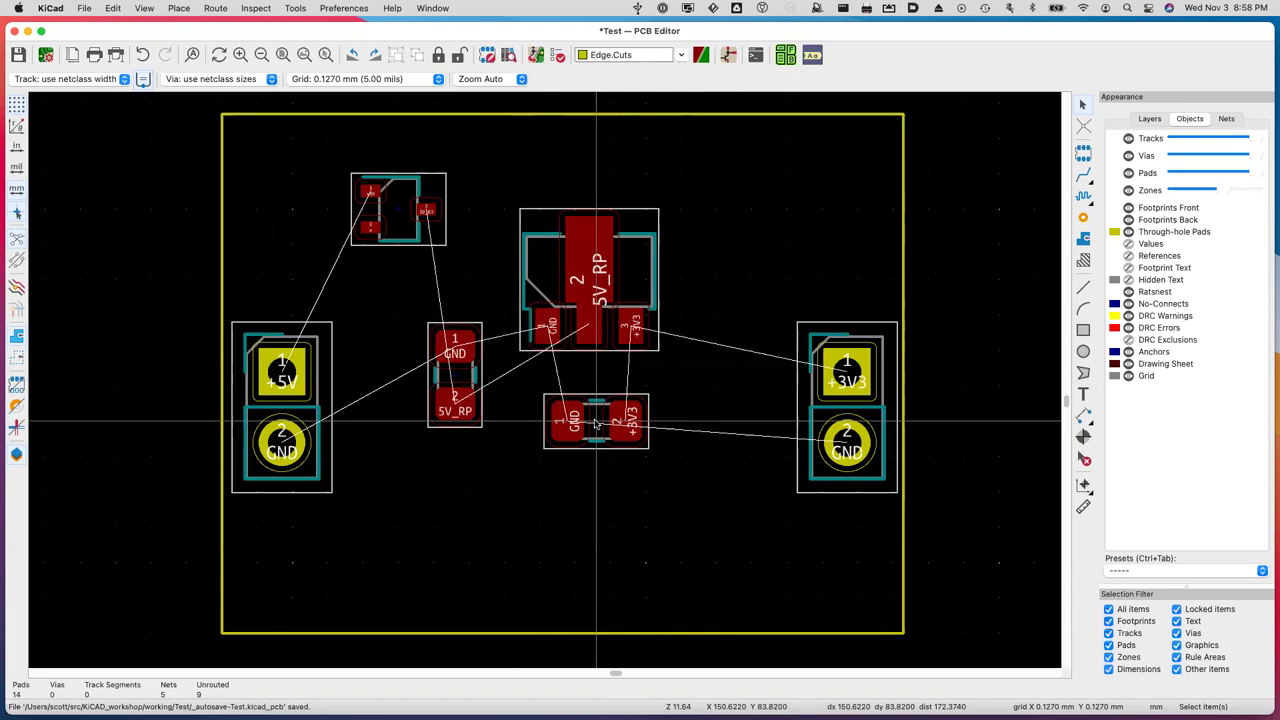
Zero the relative coordinates at J1's GND pad and measure the distance from it to J2's GND pad.
{"action": "scroll", "coordinate": [596, 425], "scroll_direction": "right", "scroll_amount": 1}
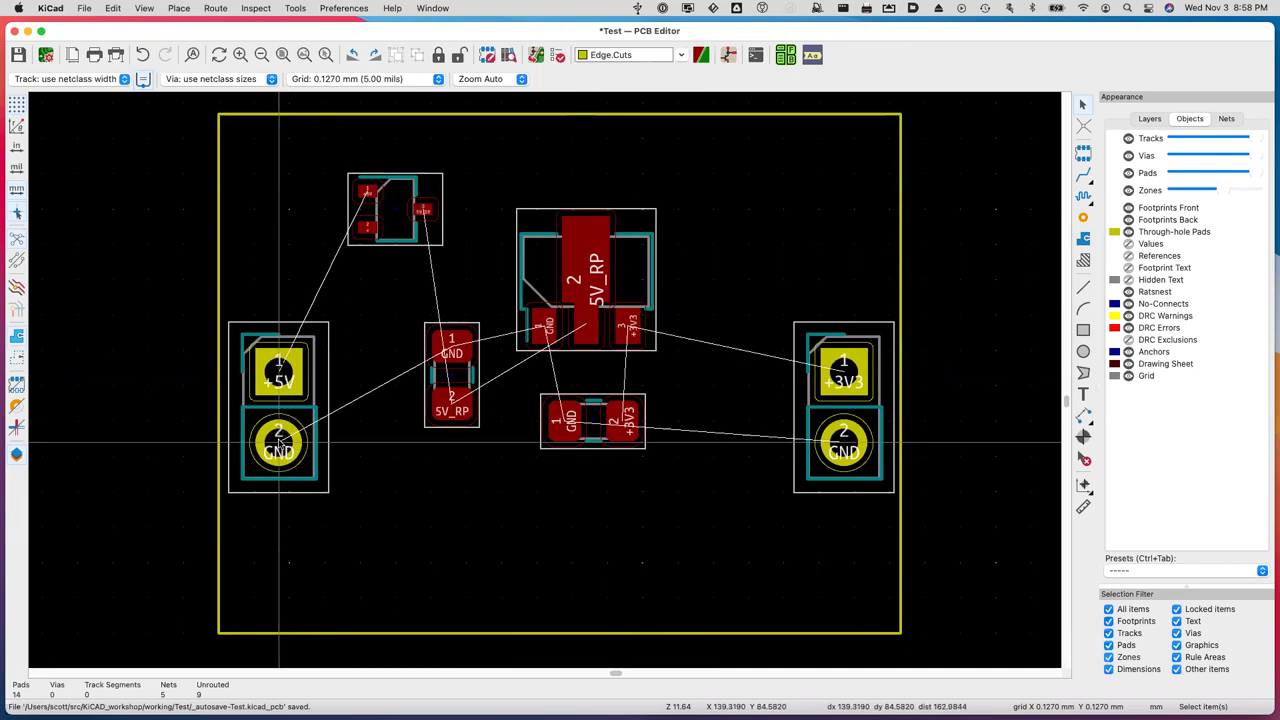
{"action": "key", "text": "space"}
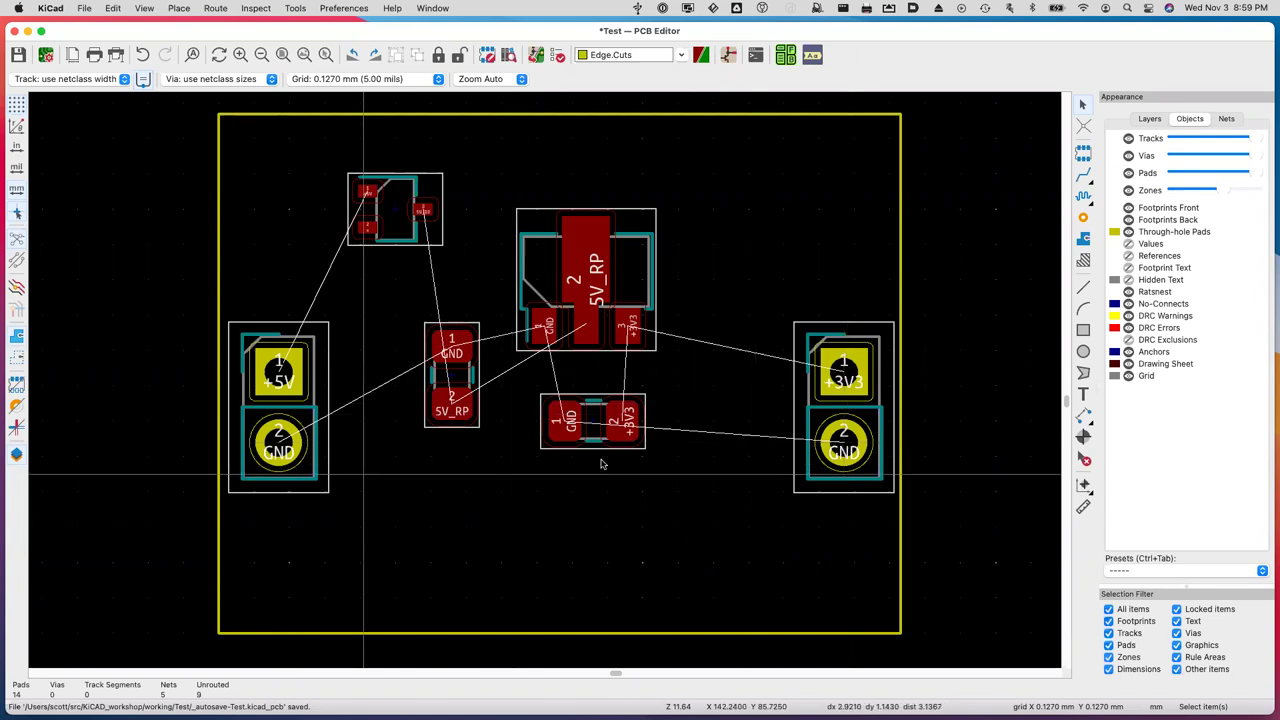
{"action": "left_click", "coordinate": [1083, 507]}
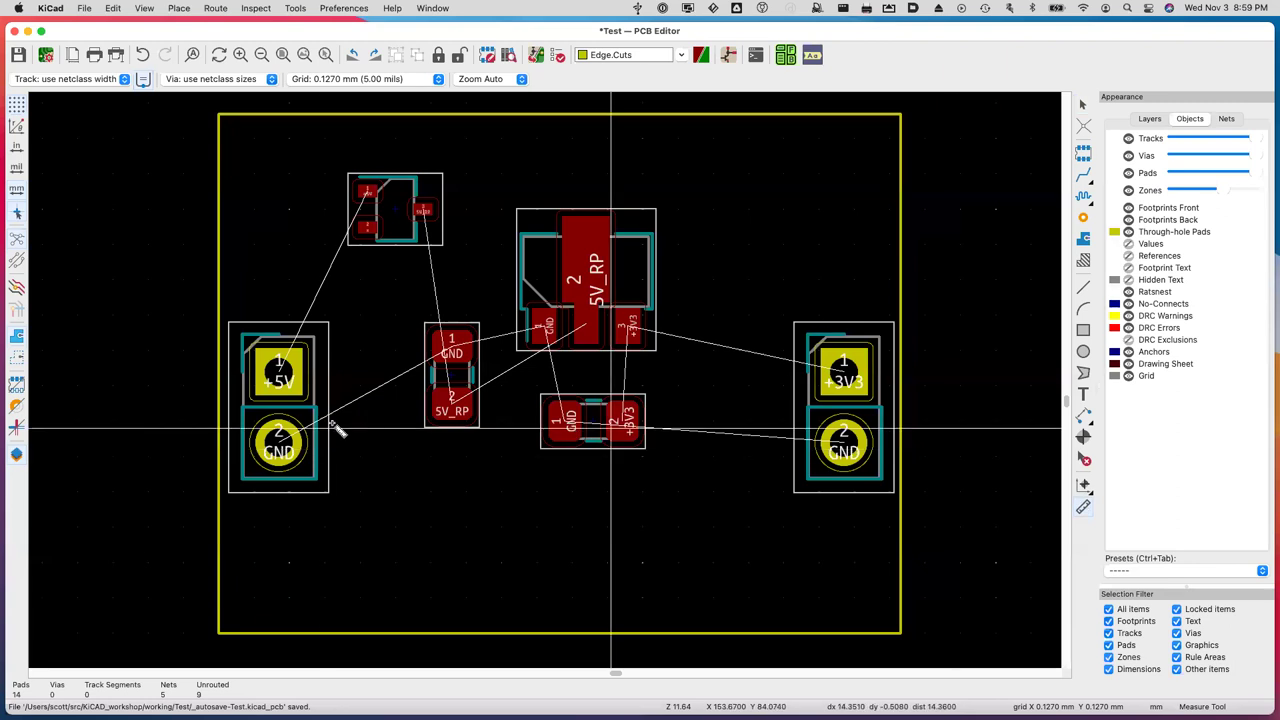
{"action": "left_click", "coordinate": [282, 443]}
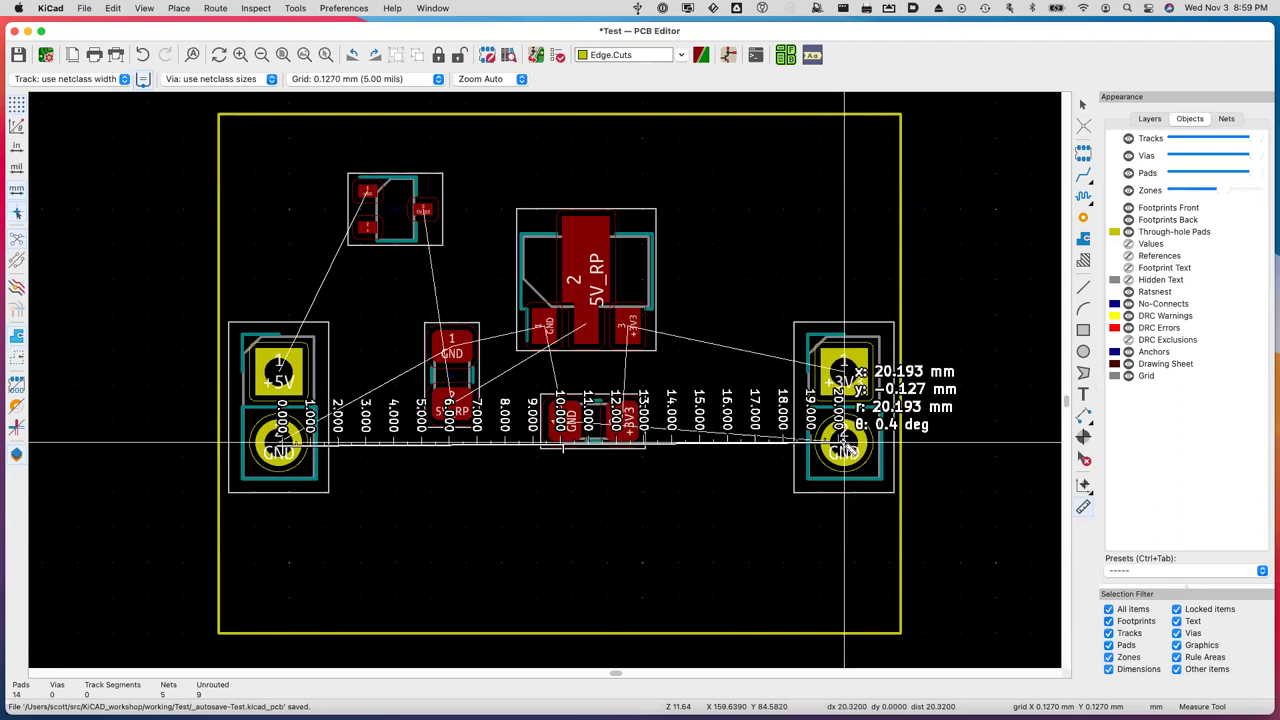
{"action": "key", "text": "Escape"}
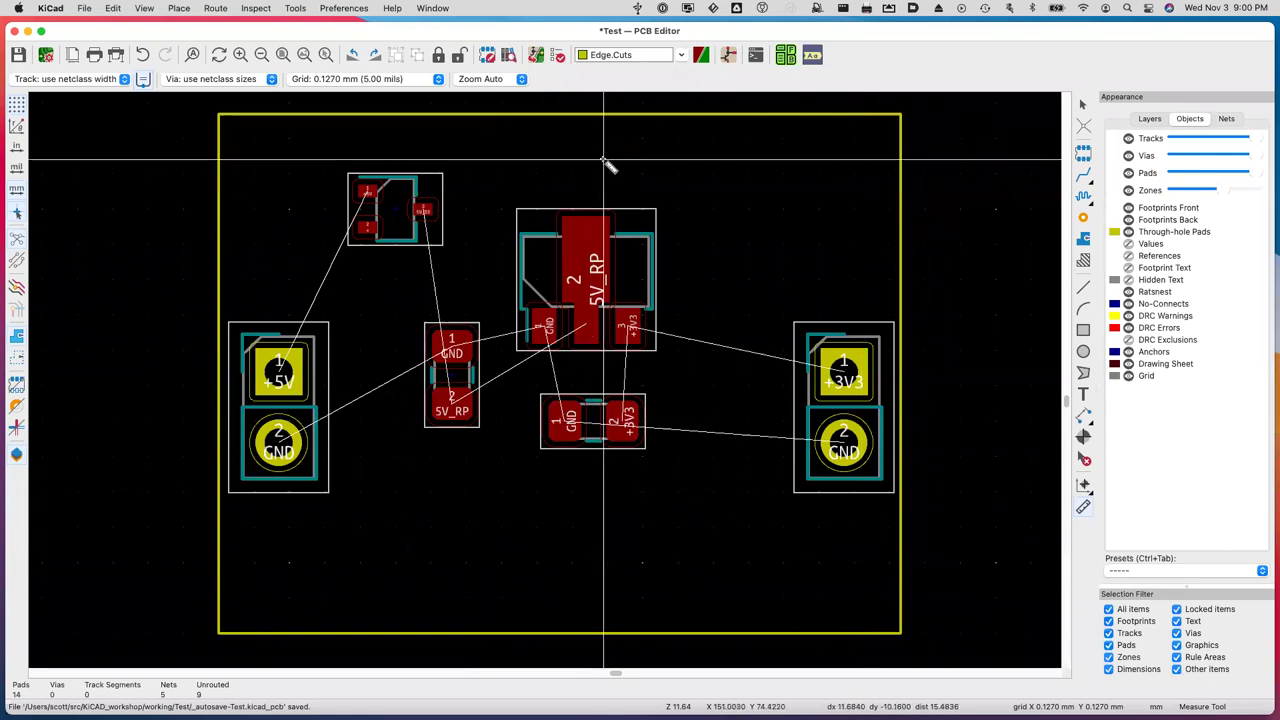
{"action": "key", "text": "Escape"}
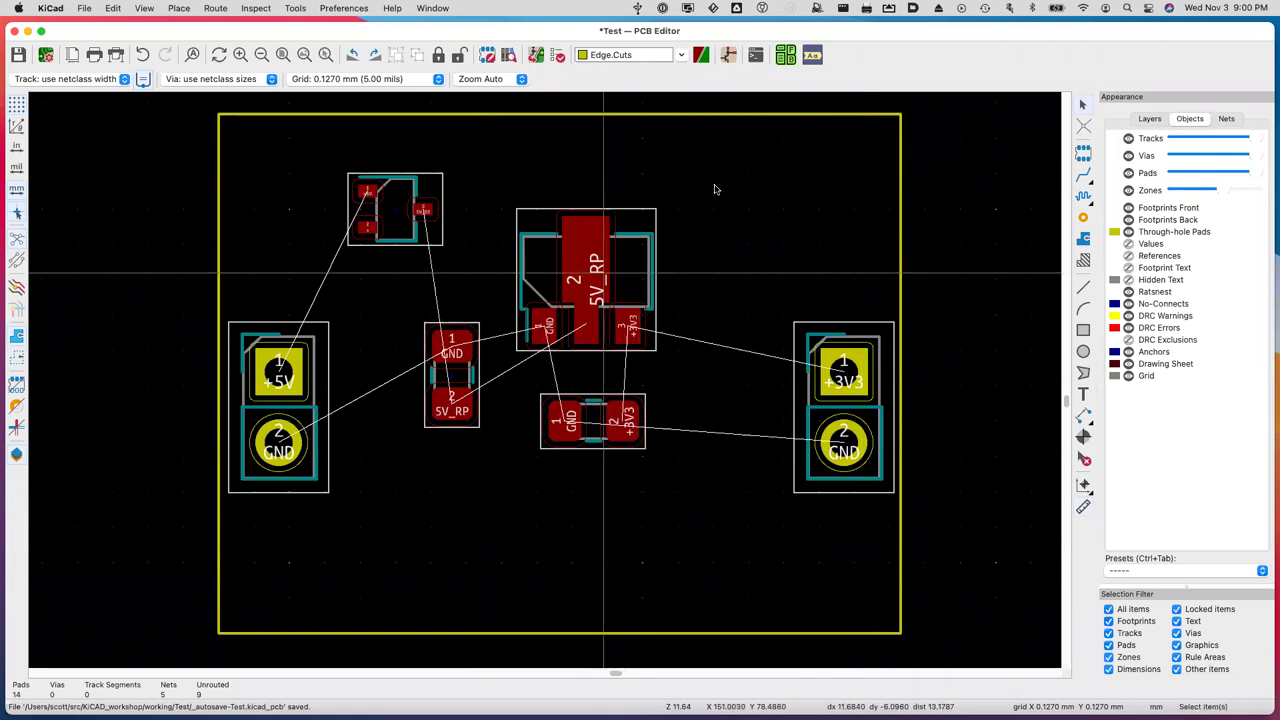
Box-select D1, C1, U1 and C2 together in both selection directions, clearing the selection each time.
{"action": "left_click_drag", "start_coordinate": [715, 166], "coordinate": [335, 572]}
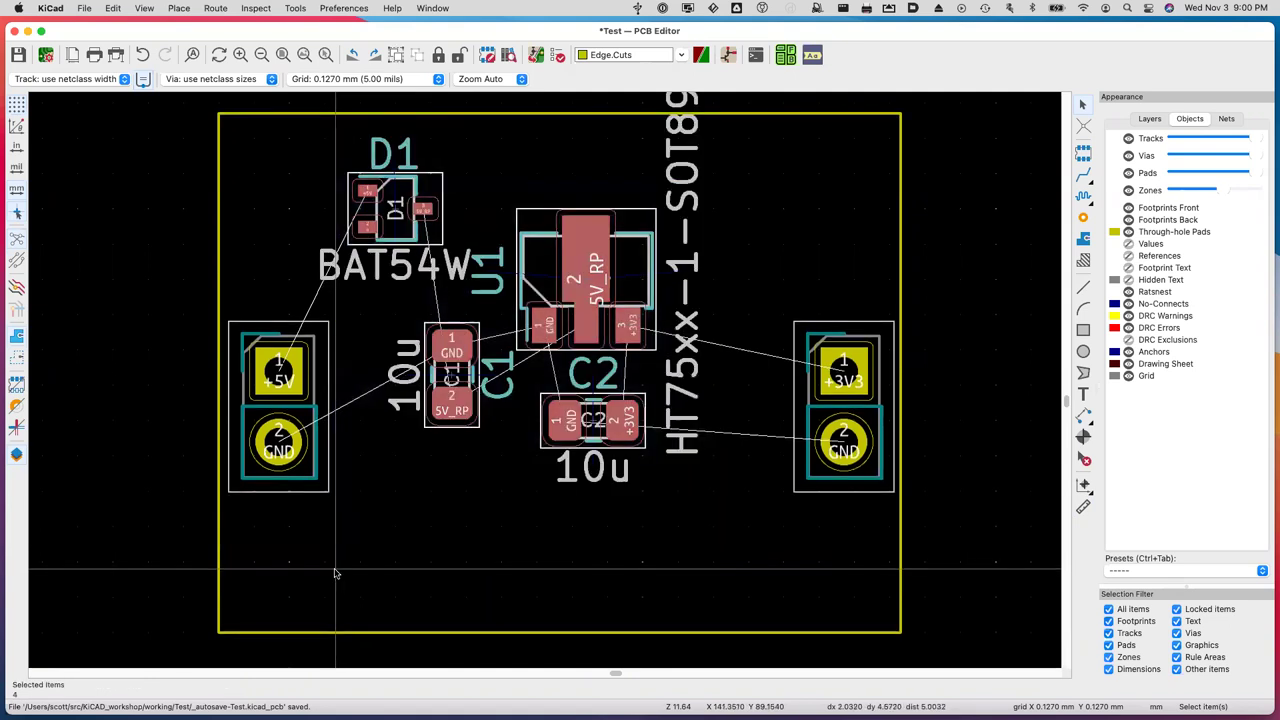
{"action": "left_click", "coordinate": [410, 555]}
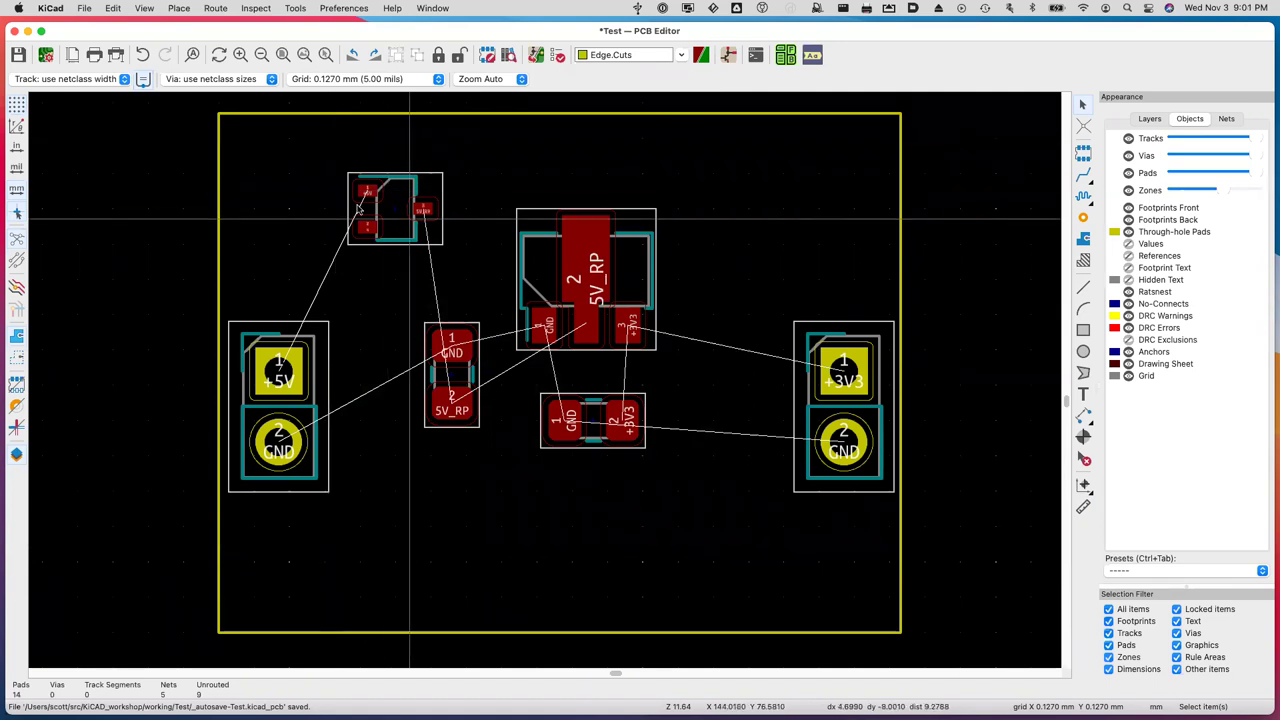
{"action": "left_click_drag", "start_coordinate": [329, 143], "coordinate": [734, 559]}
{"action": "scroll", "coordinate": [734, 559], "scroll_direction": "up", "scroll_amount": 2}
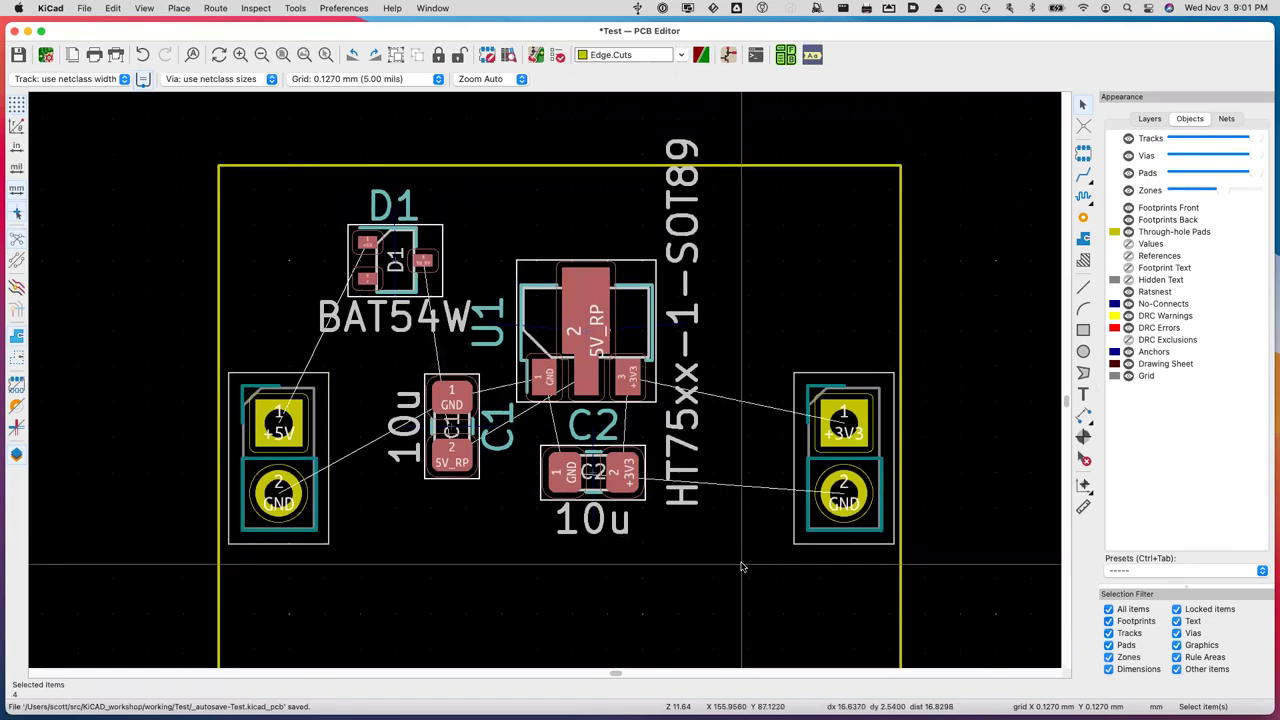
{"action": "left_click", "coordinate": [741, 567]}
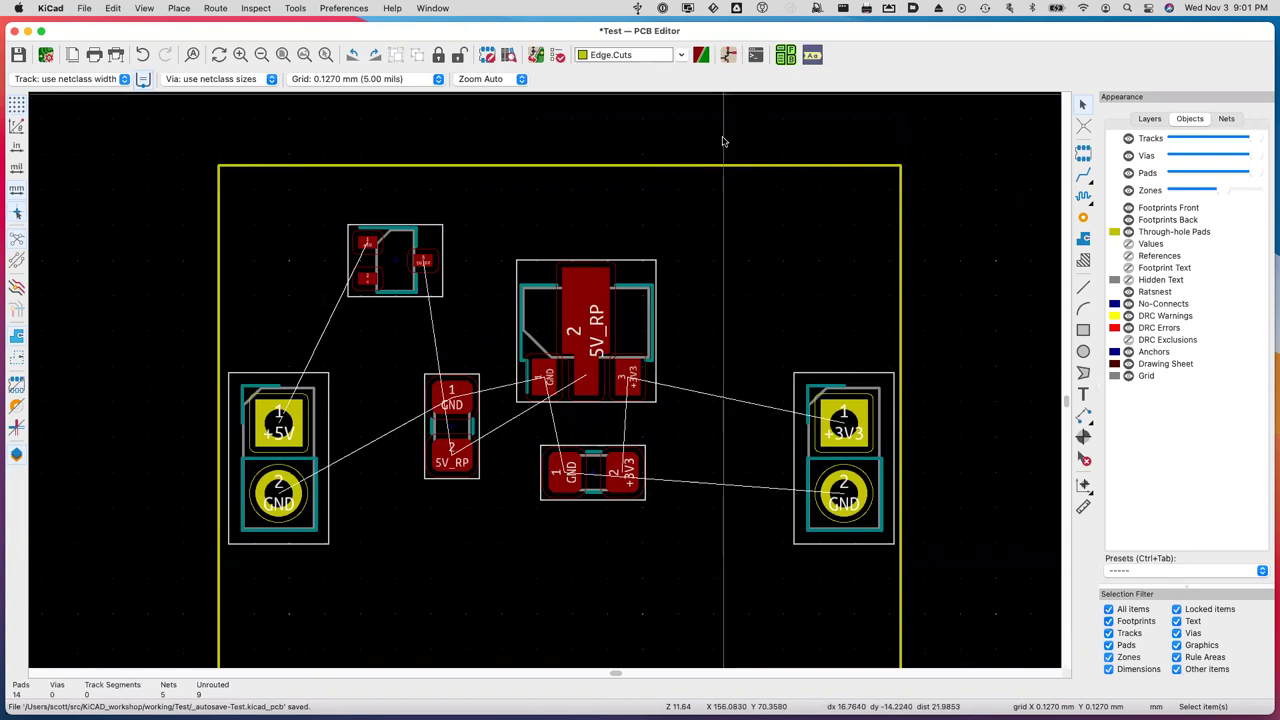
Use crossing selection boxes to select U1 with C1, and U1 with C1 and C2, clearing each selection.
{"action": "left_click_drag", "start_coordinate": [706, 211], "coordinate": [449, 412]}
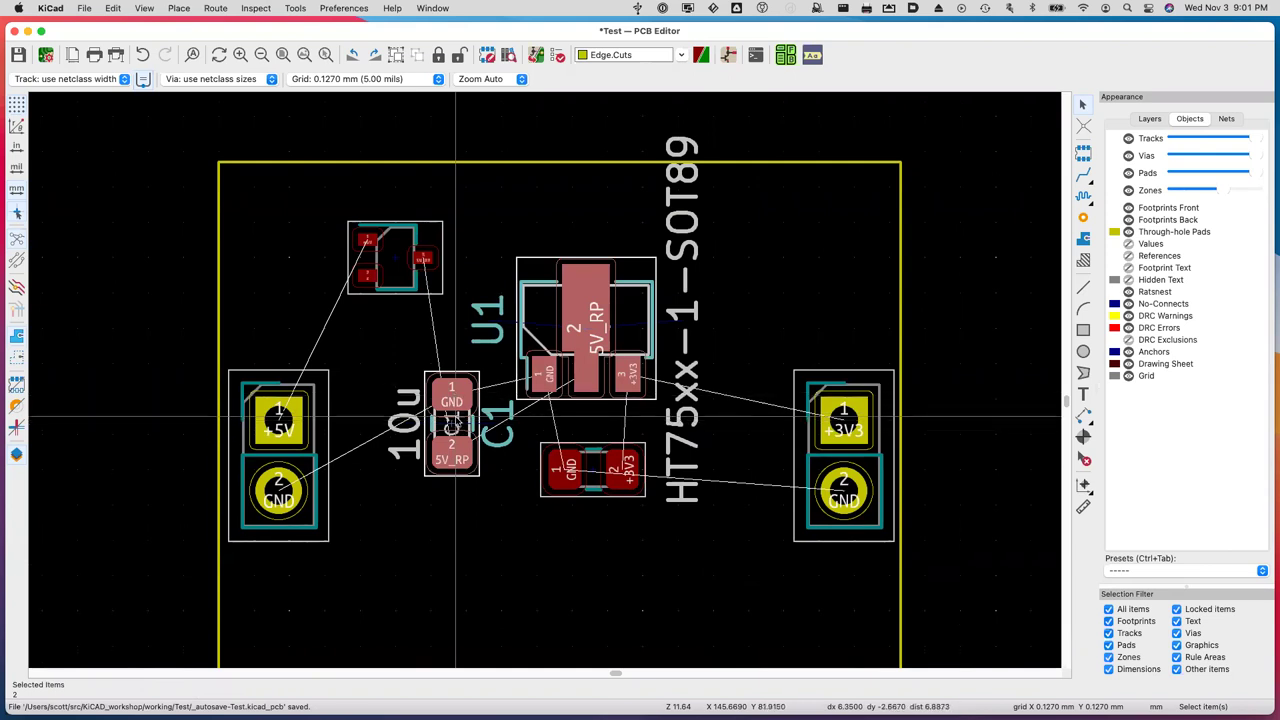
{"action": "left_click", "coordinate": [752, 230]}
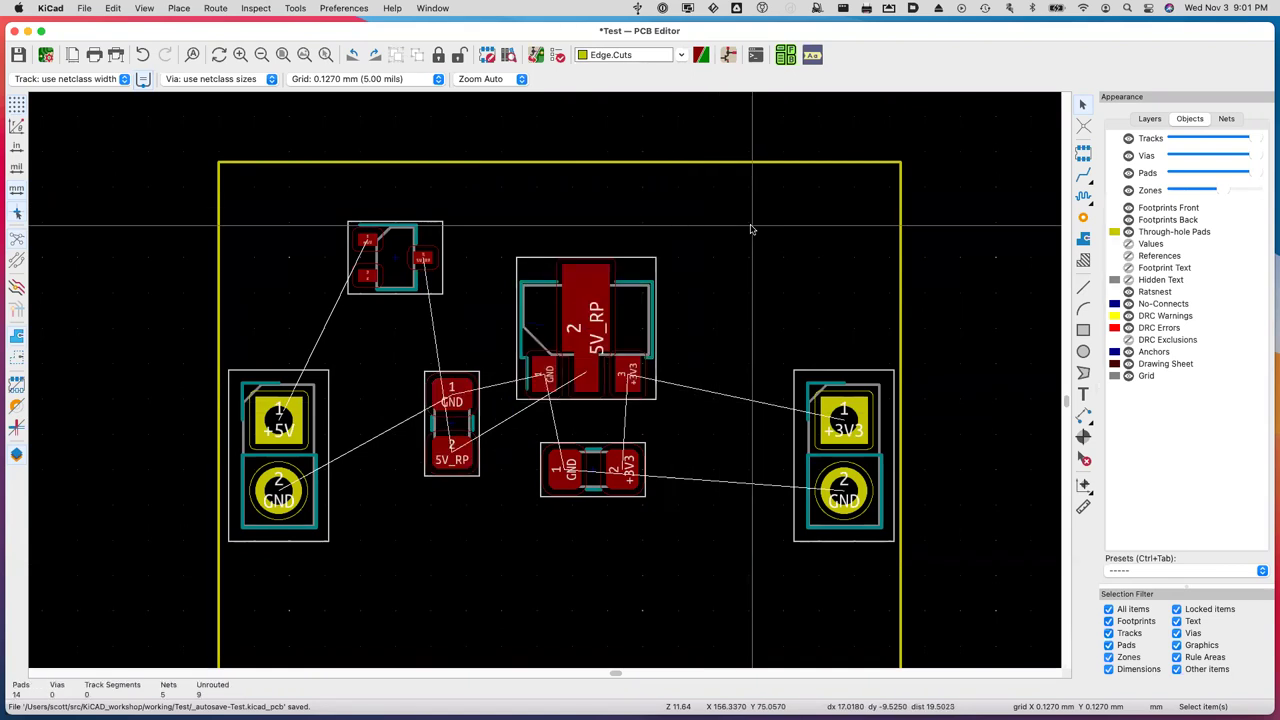
{"action": "left_click_drag", "start_coordinate": [739, 264], "coordinate": [473, 494]}
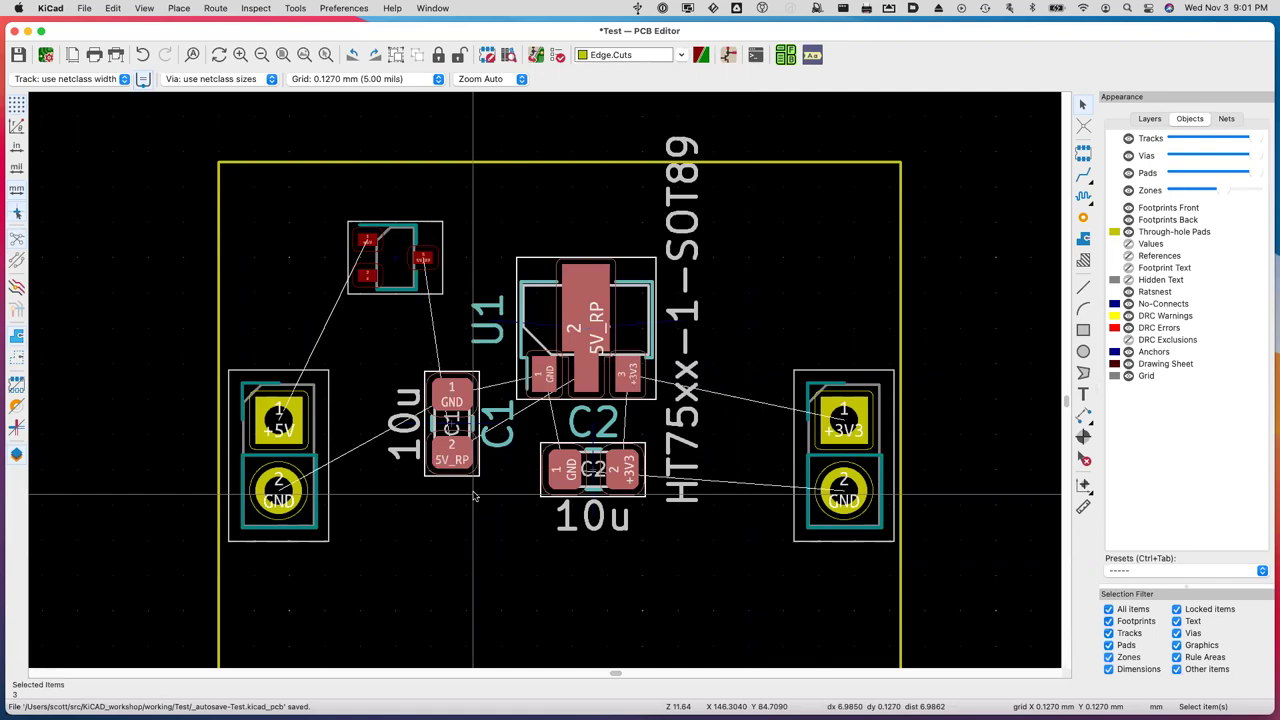
{"action": "left_click", "coordinate": [473, 494]}
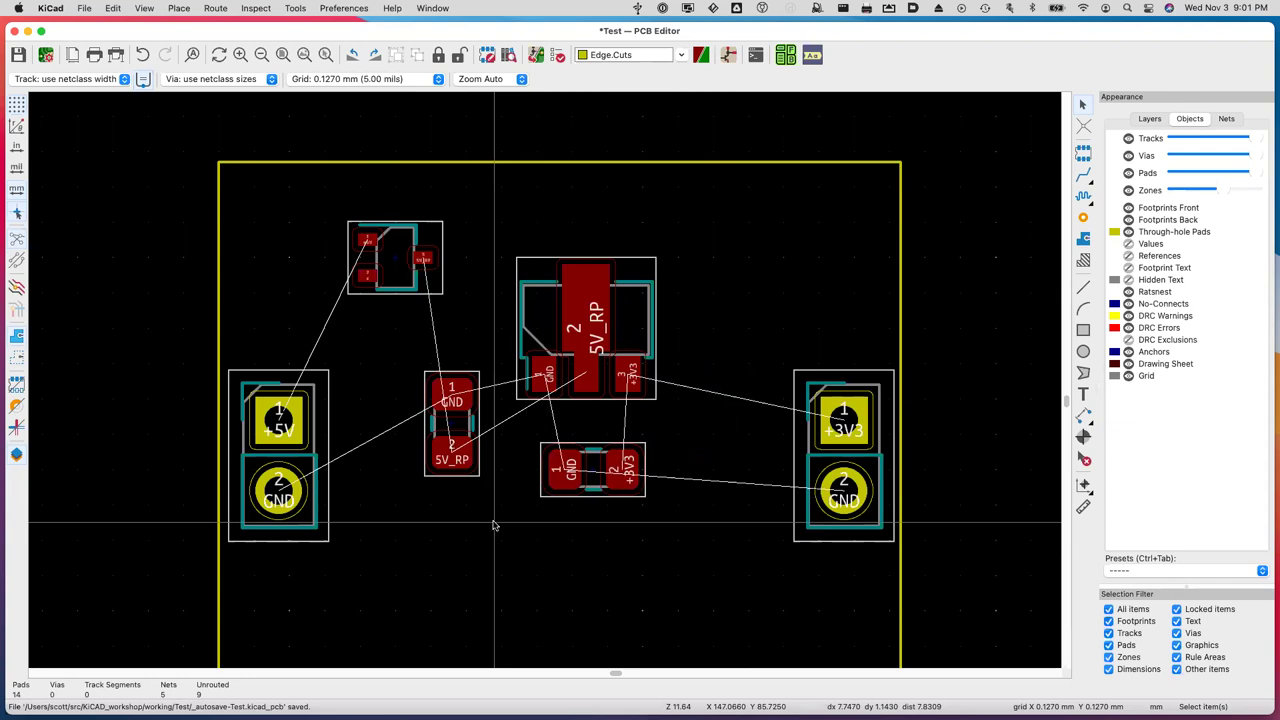
Select D1, C1, U1 and C2, review the Special Tools options available for them, and clear the selection.
{"action": "scroll", "coordinate": [540, 505], "scroll_direction": "down", "scroll_amount": 2}
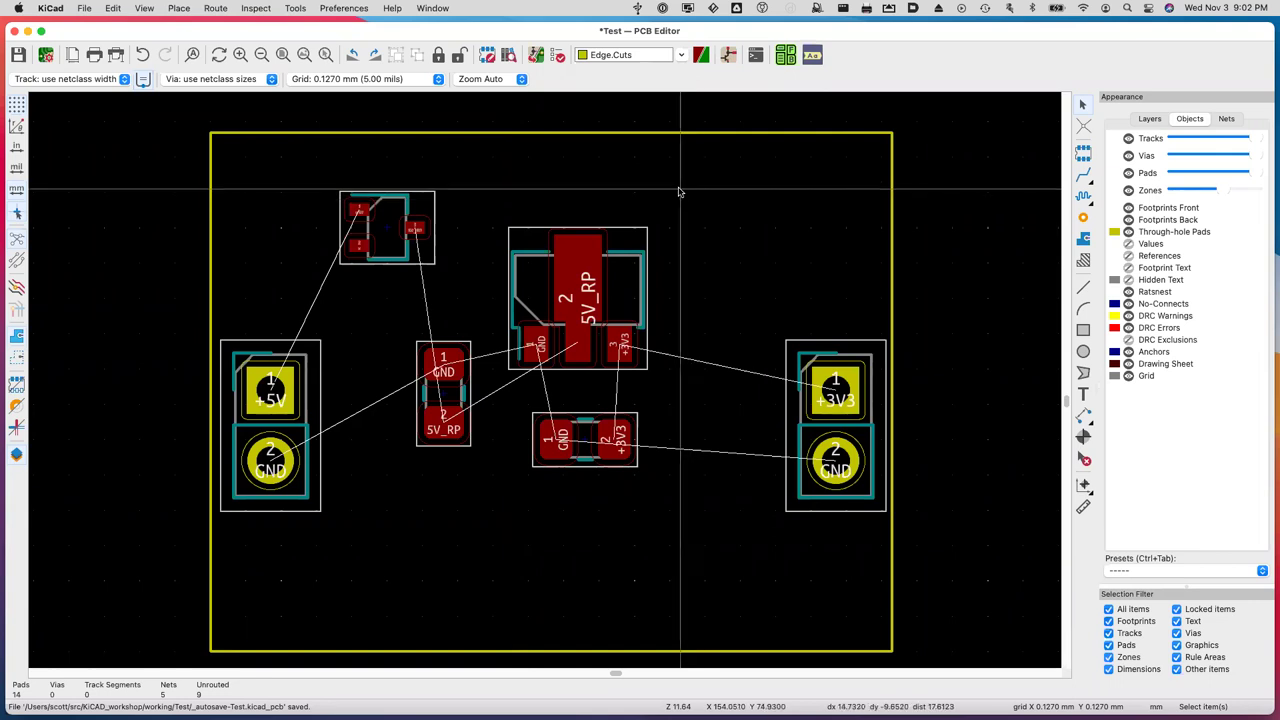
{"action": "left_click_drag", "start_coordinate": [676, 191], "coordinate": [434, 484]}
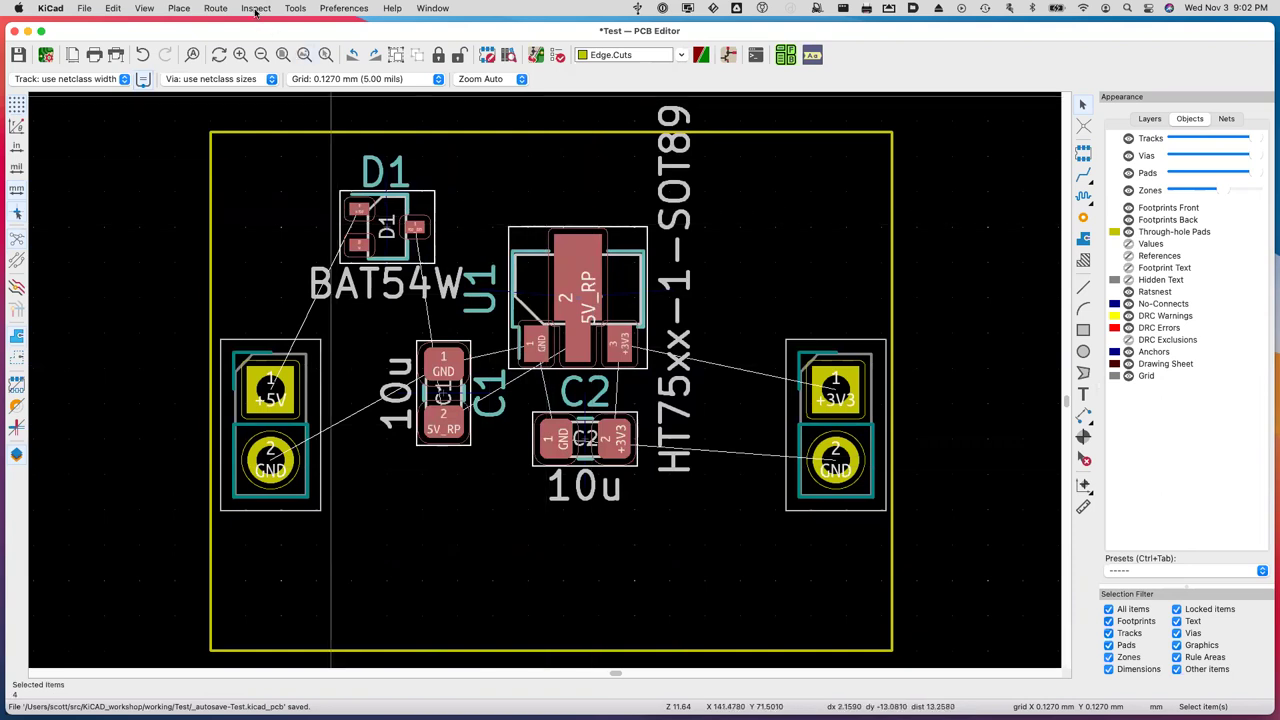
{"action": "right_click", "coordinate": [504, 228]}
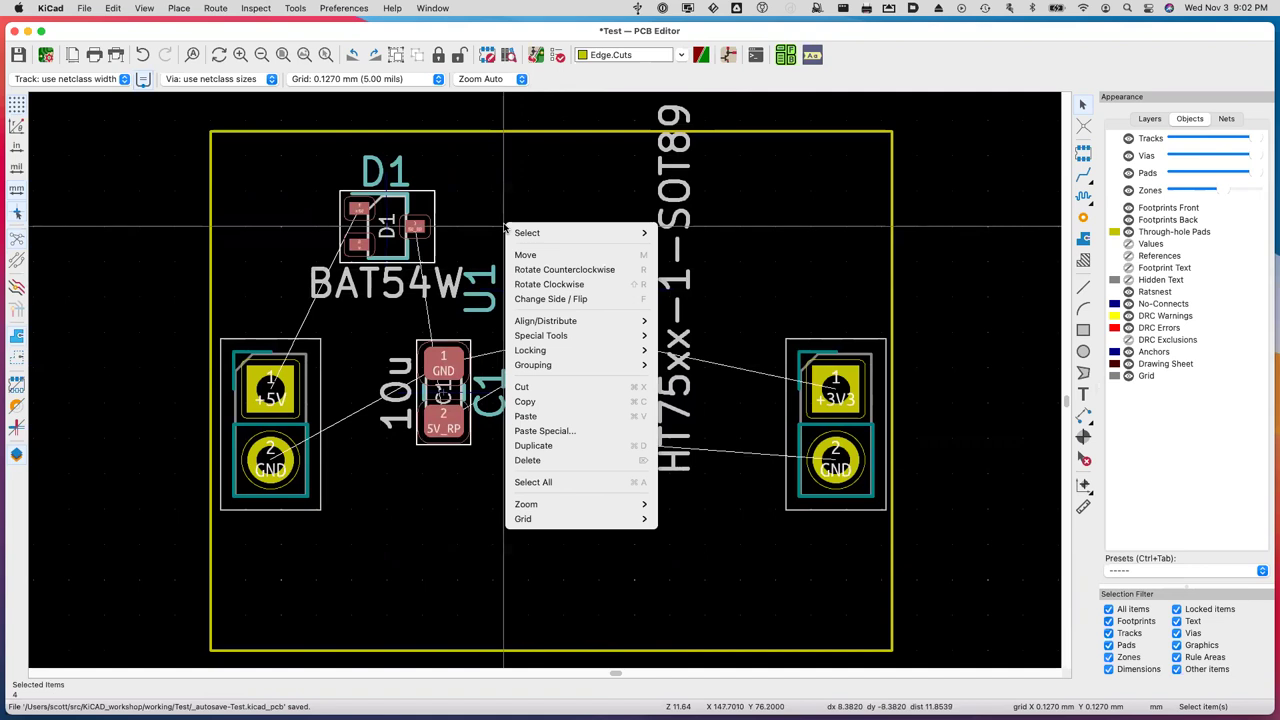
{"action": "mouse_move", "coordinate": [537, 372]}
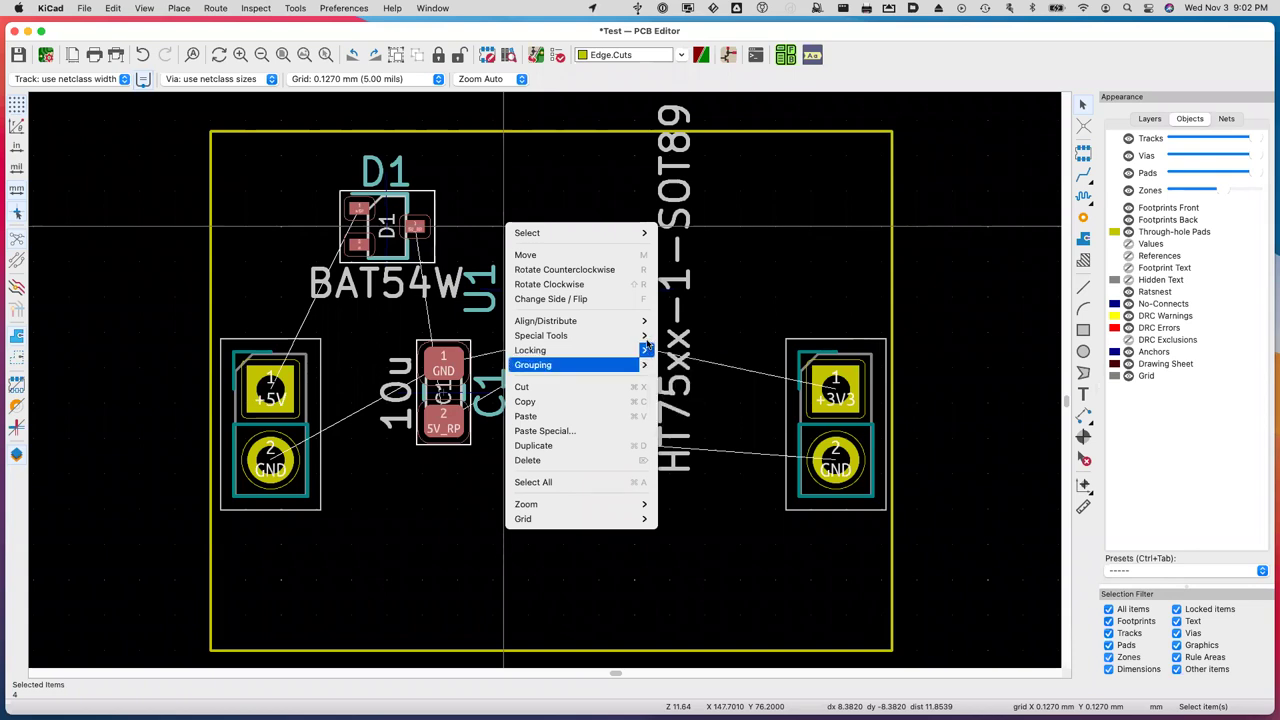
{"action": "mouse_move", "coordinate": [641, 352]}
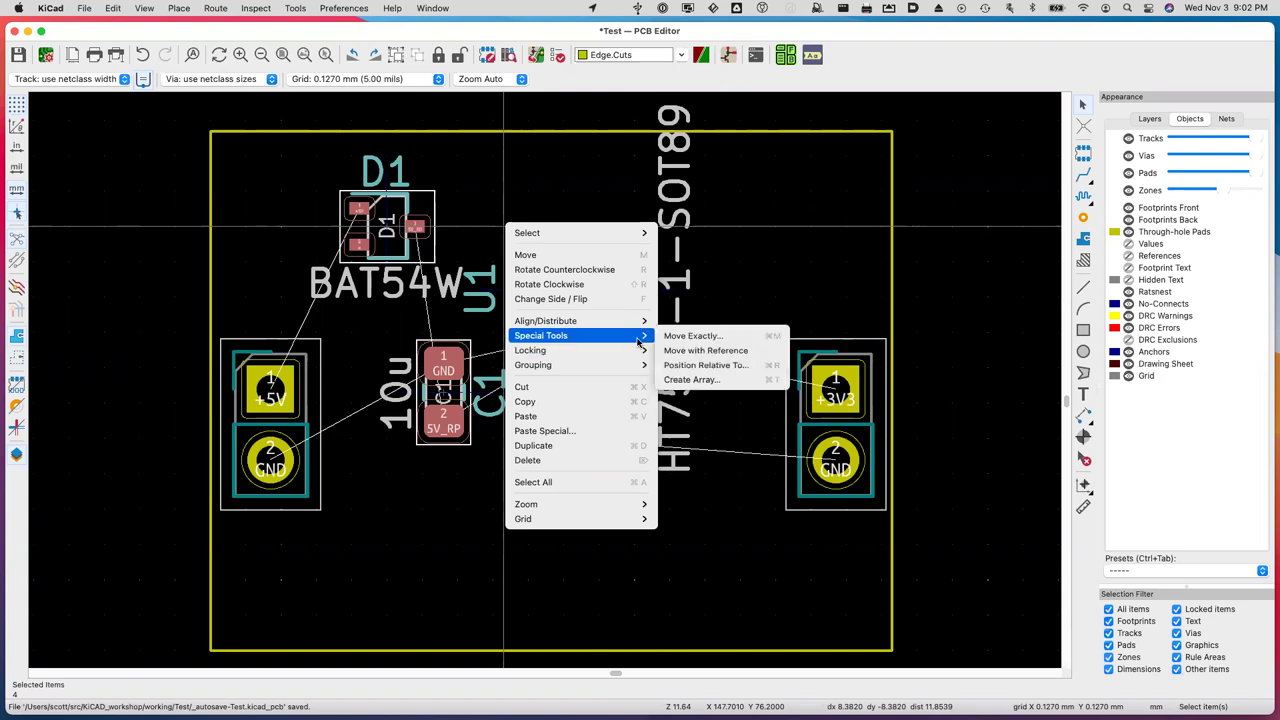
{"action": "left_click", "coordinate": [513, 543]}
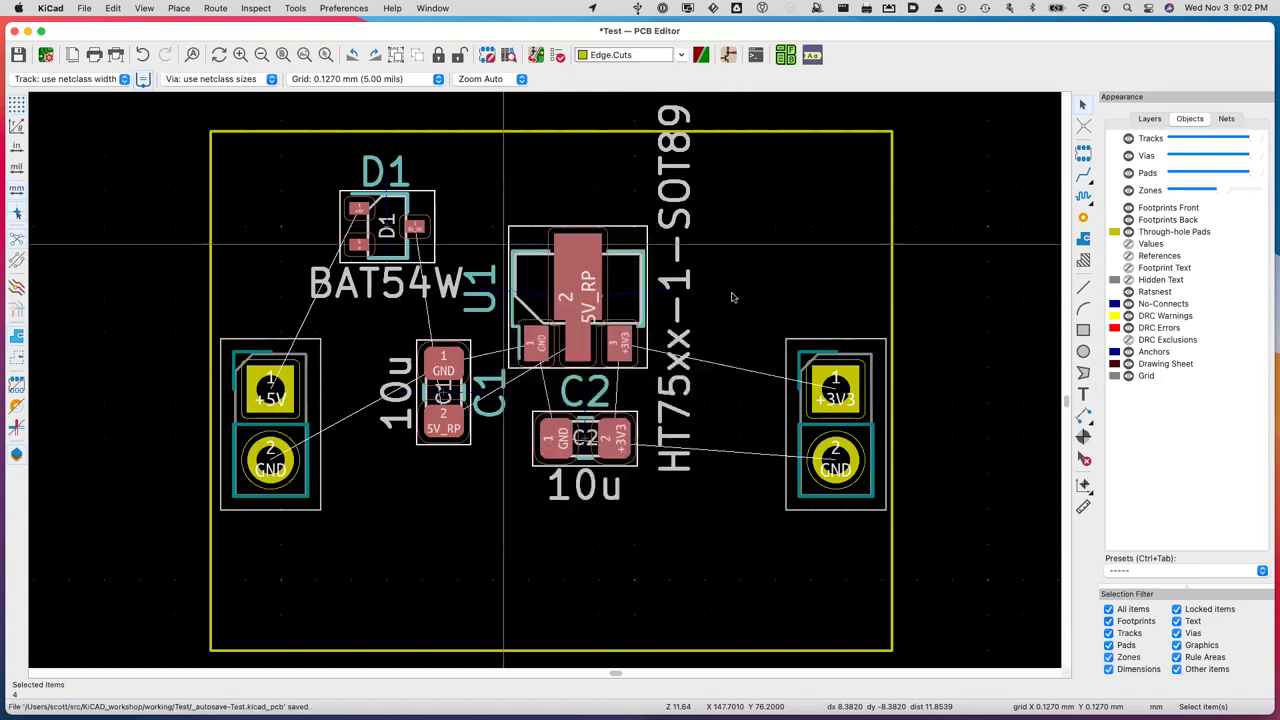
{"action": "left_click", "coordinate": [508, 543]}
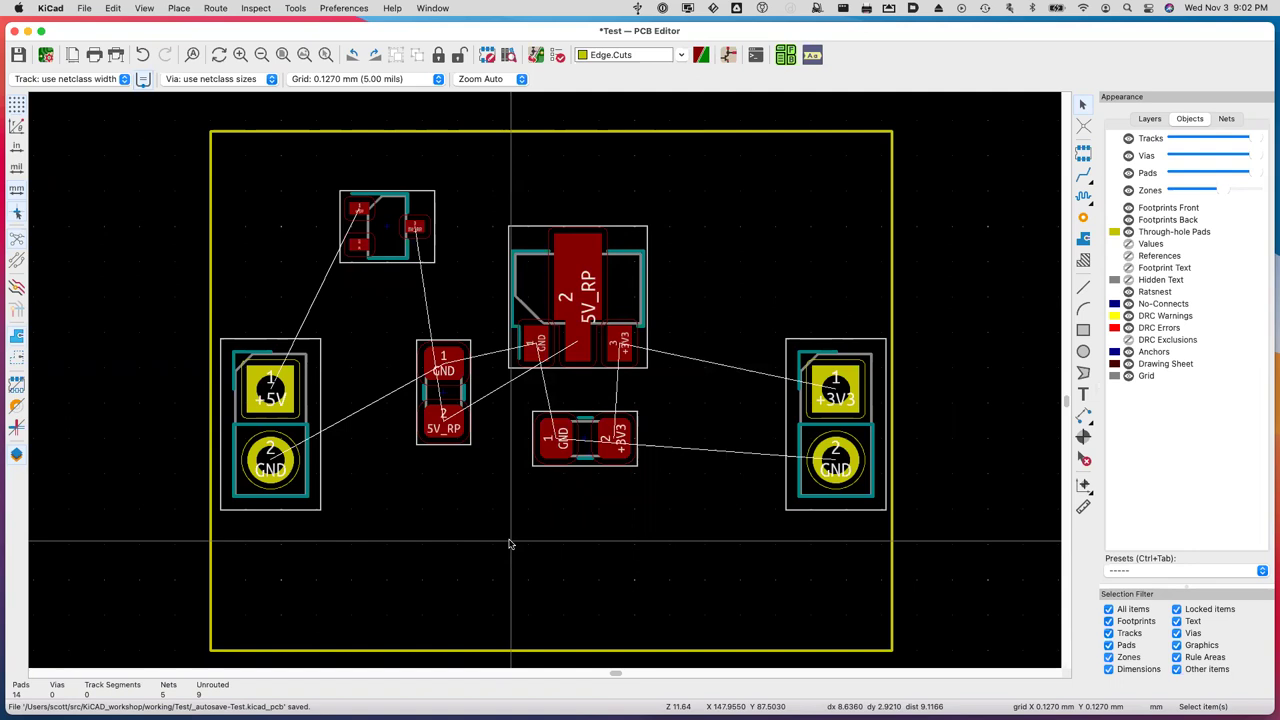
{"action": "scroll", "coordinate": [670, 180], "scroll_direction": "left", "scroll_amount": 1}
{"action": "scroll", "coordinate": [670, 183], "scroll_direction": "left", "scroll_amount": 1}
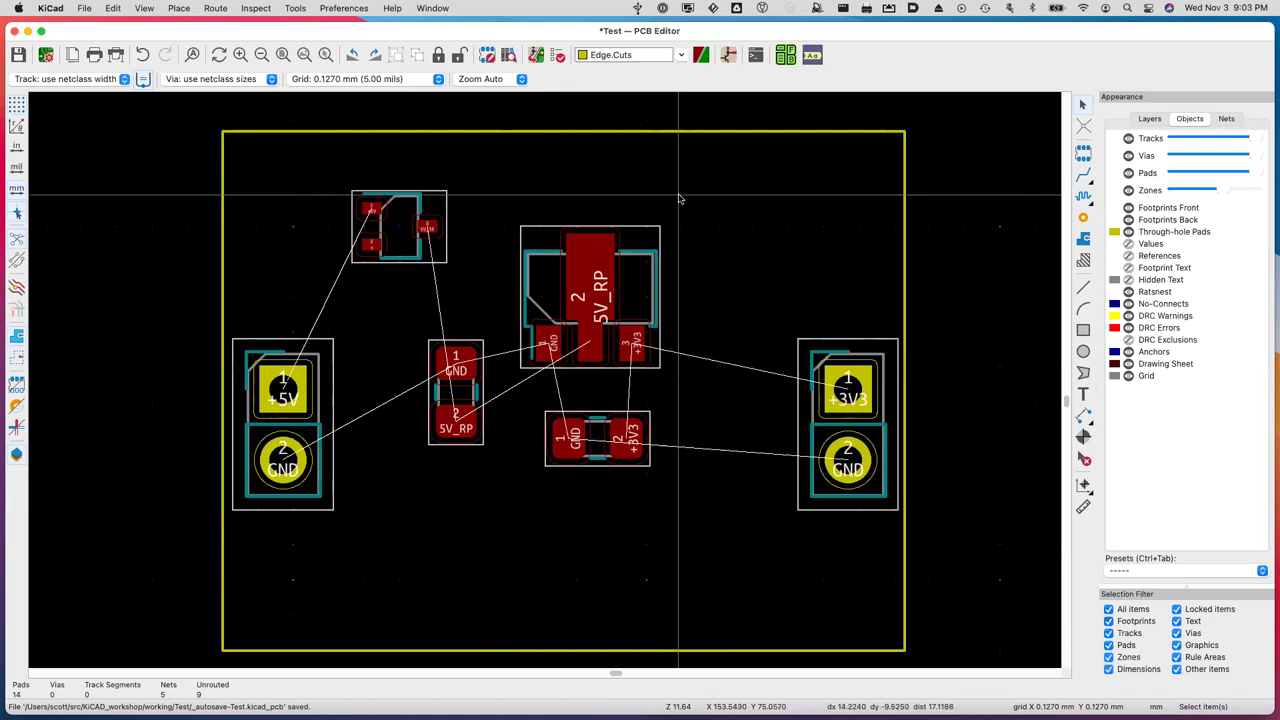
Box-select D1, C1, U1 and C2 together and try to move them as a group inside the board outline.
{"action": "left_click_drag", "start_coordinate": [704, 196], "coordinate": [424, 470]}
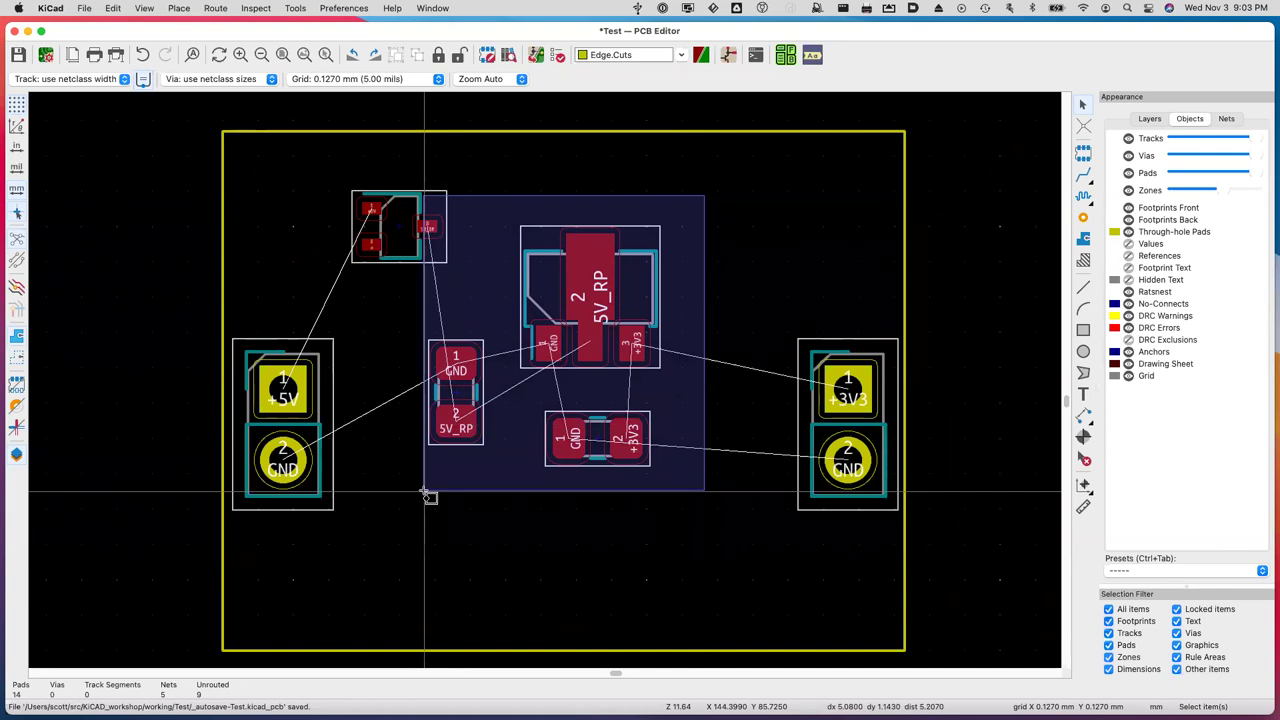
{"action": "left_click_drag", "start_coordinate": [427, 495], "coordinate": [428, 493]}
{"action": "scroll", "coordinate": [600, 305], "scroll_direction": "left", "scroll_amount": 1}
{"action": "key", "text": "m"}
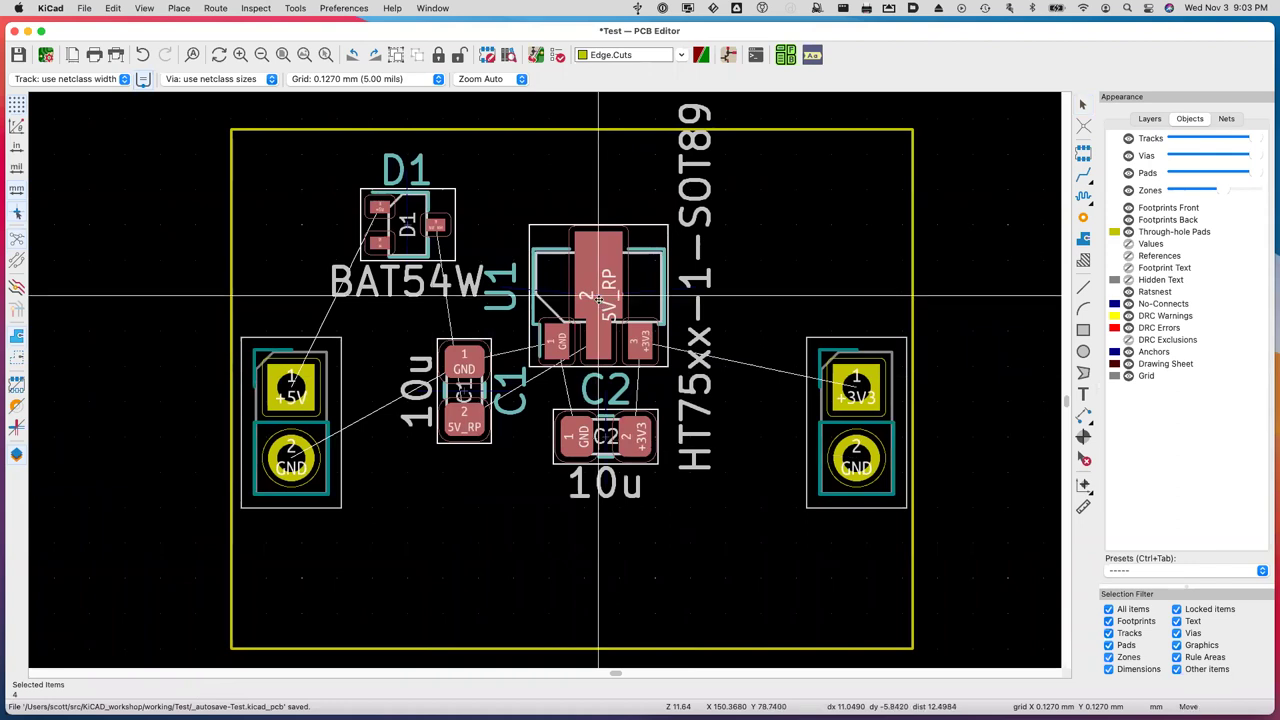
{"action": "scroll", "coordinate": [600, 305], "scroll_direction": "left", "scroll_amount": 3}
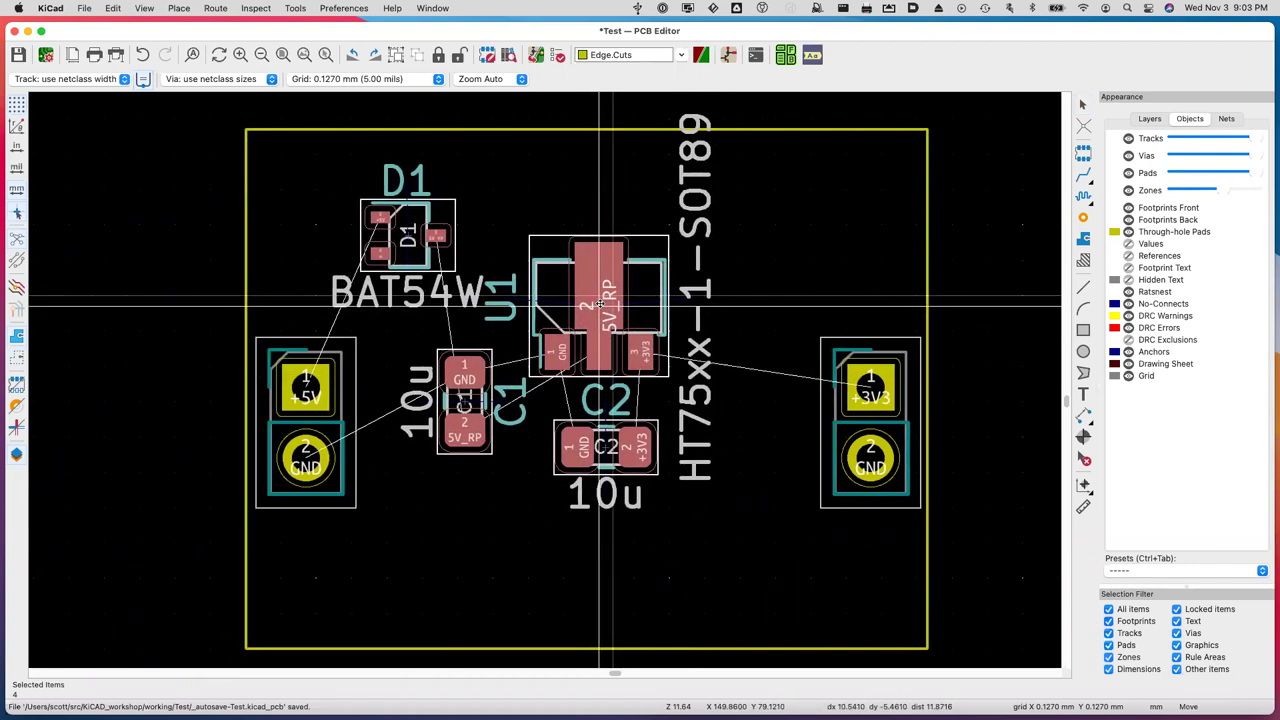
{"action": "left_click", "coordinate": [612, 295]}
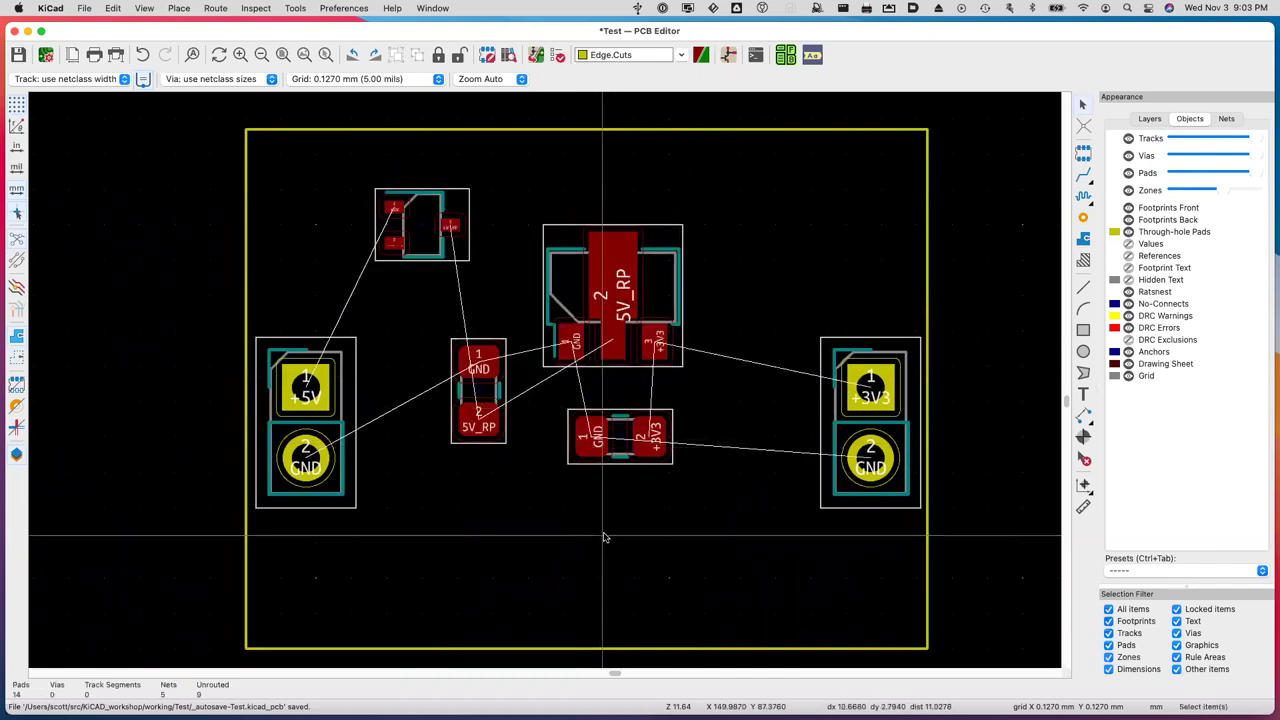
Select footprint C1, add U1 and C2 to the selection one at a time, and clear the selection.
{"action": "left_click", "coordinate": [483, 373]}
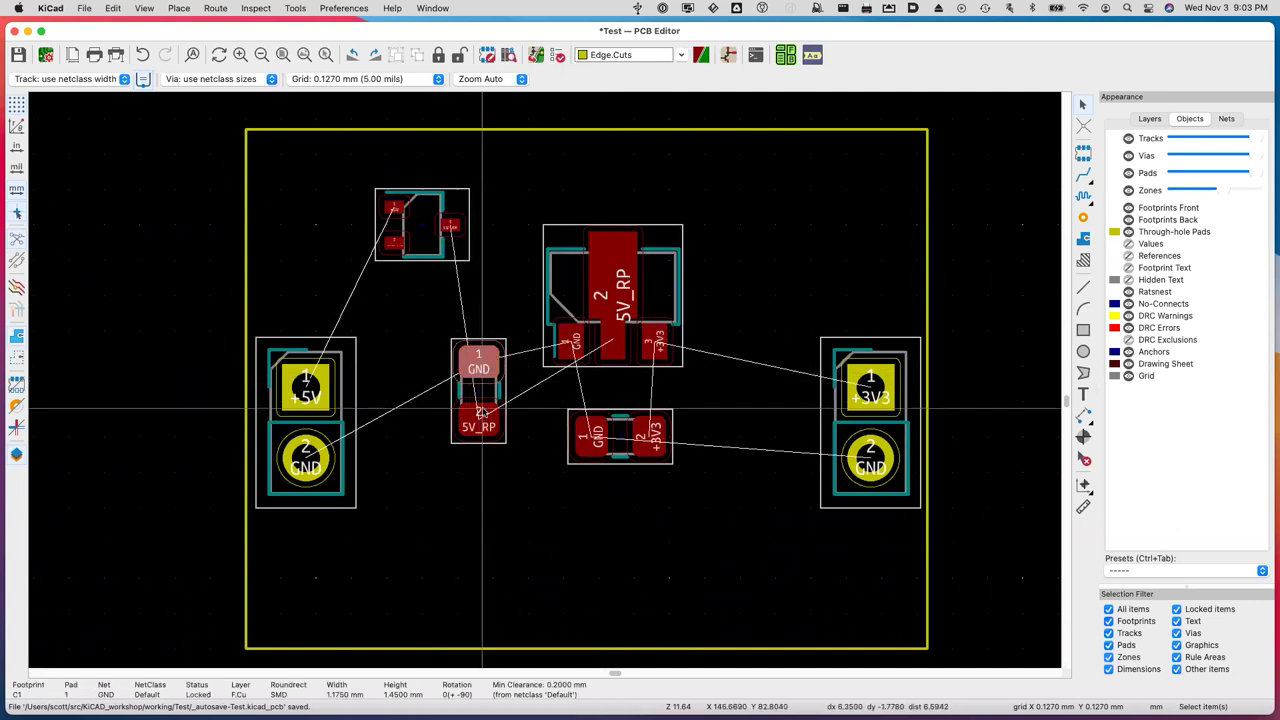
{"action": "left_click", "coordinate": [487, 398]}
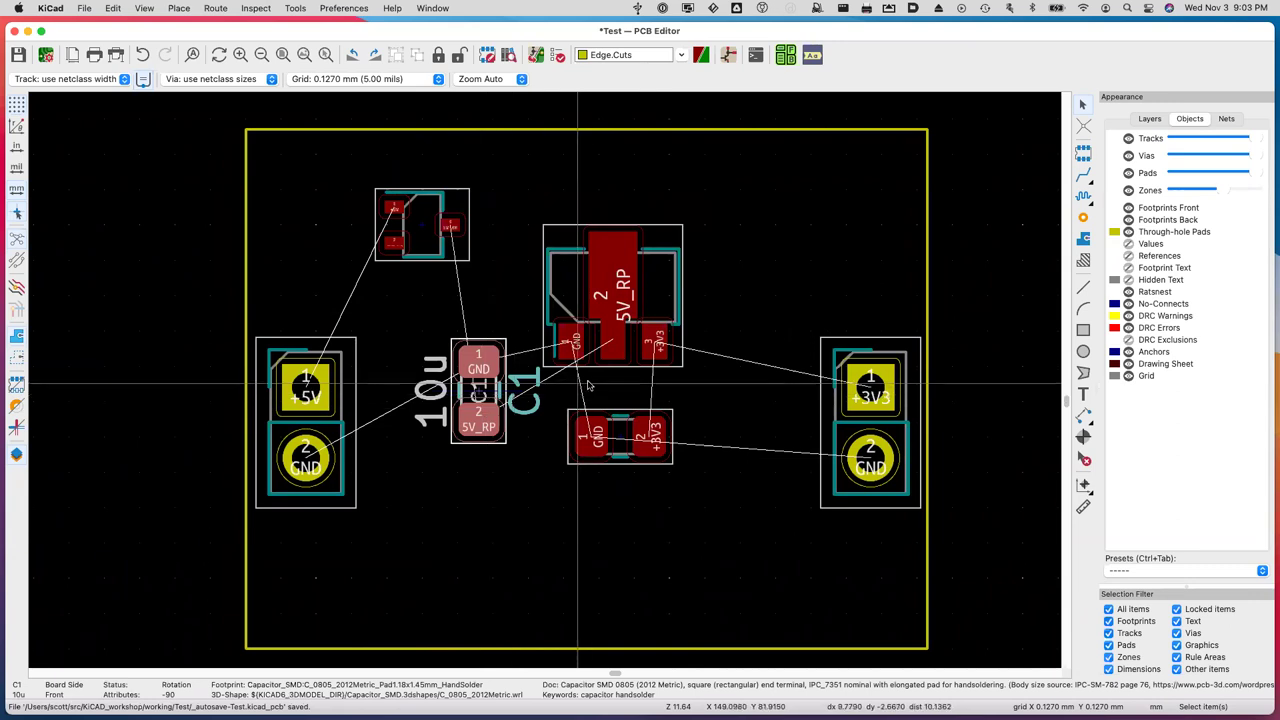
{"action": "right_click", "coordinate": [613, 308]}
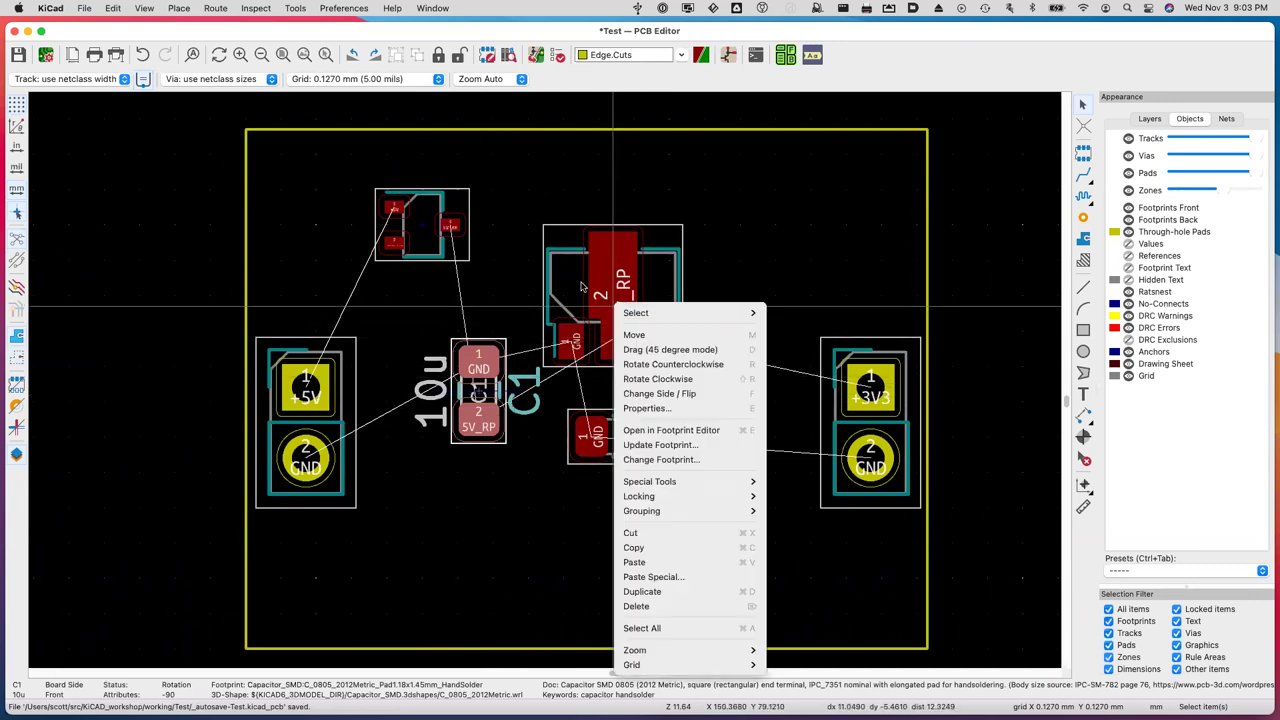
{"action": "key", "text": "Escape"}
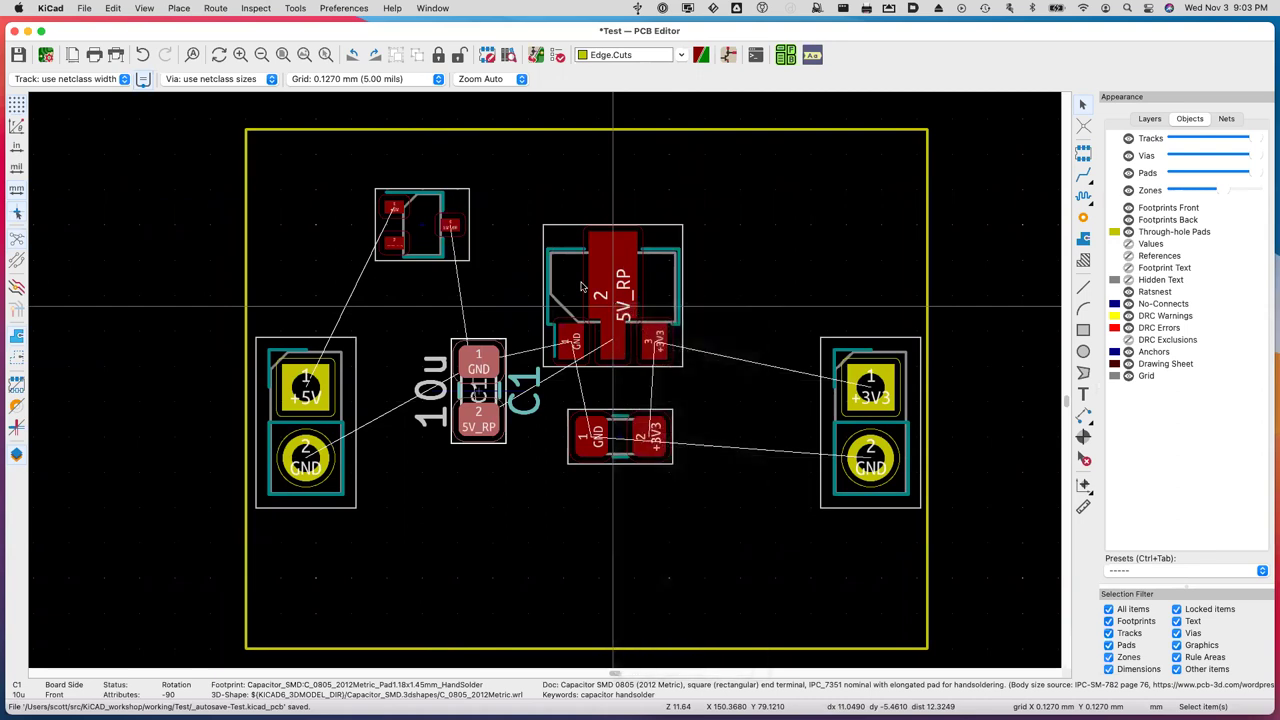
{"action": "left_click", "coordinate": [620, 290]}
{"action": "key", "text": "Escape"}
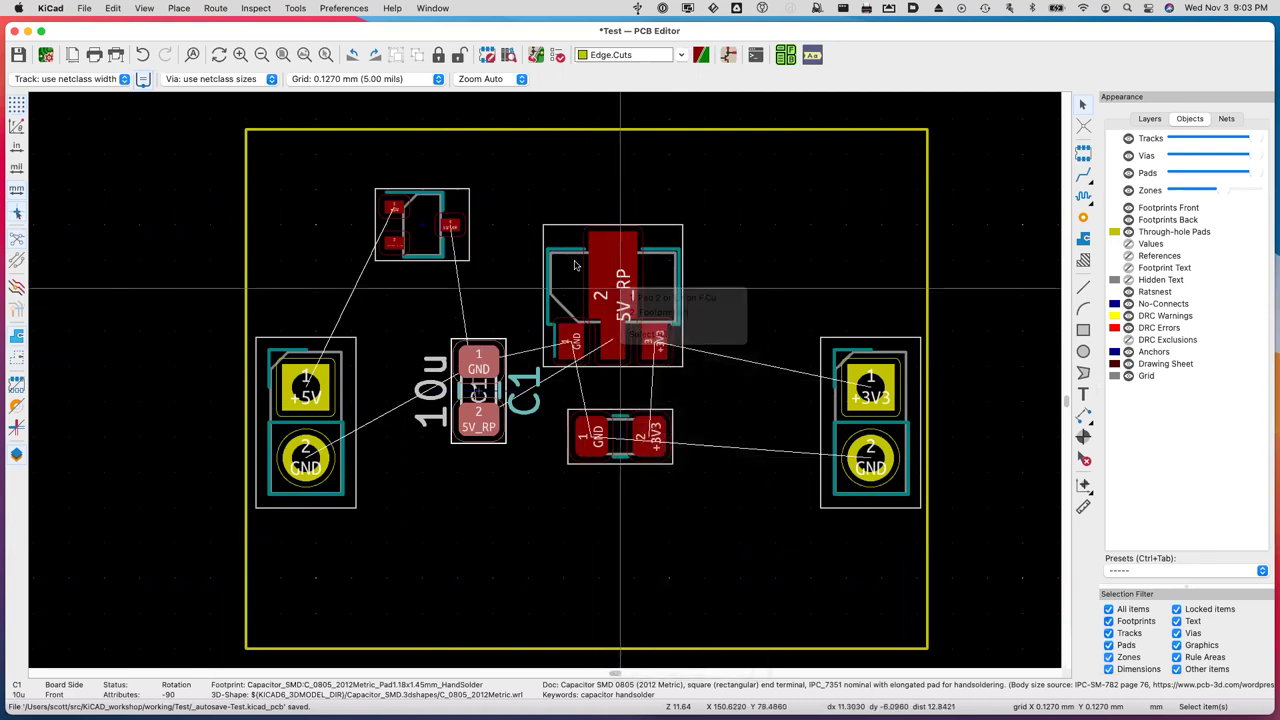
{"action": "left_click", "coordinate": [578, 266], "text": "shift"}
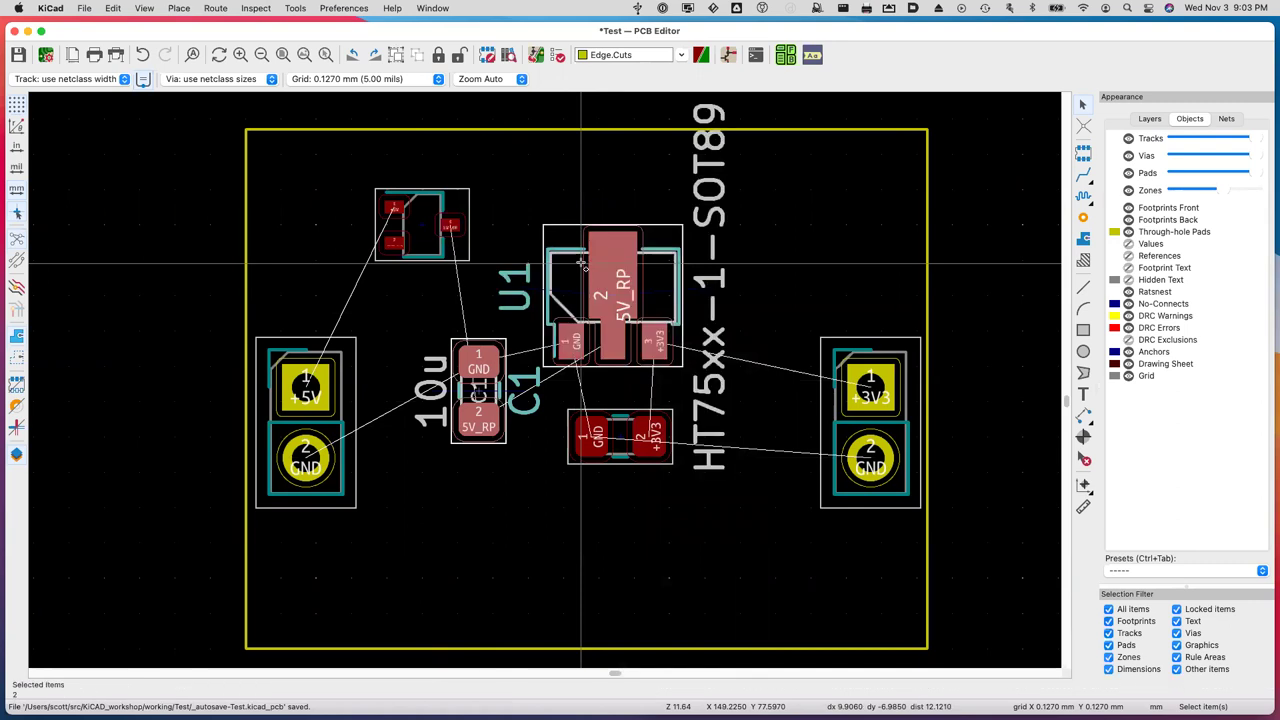
{"action": "left_click", "coordinate": [620, 438], "text": "shift"}
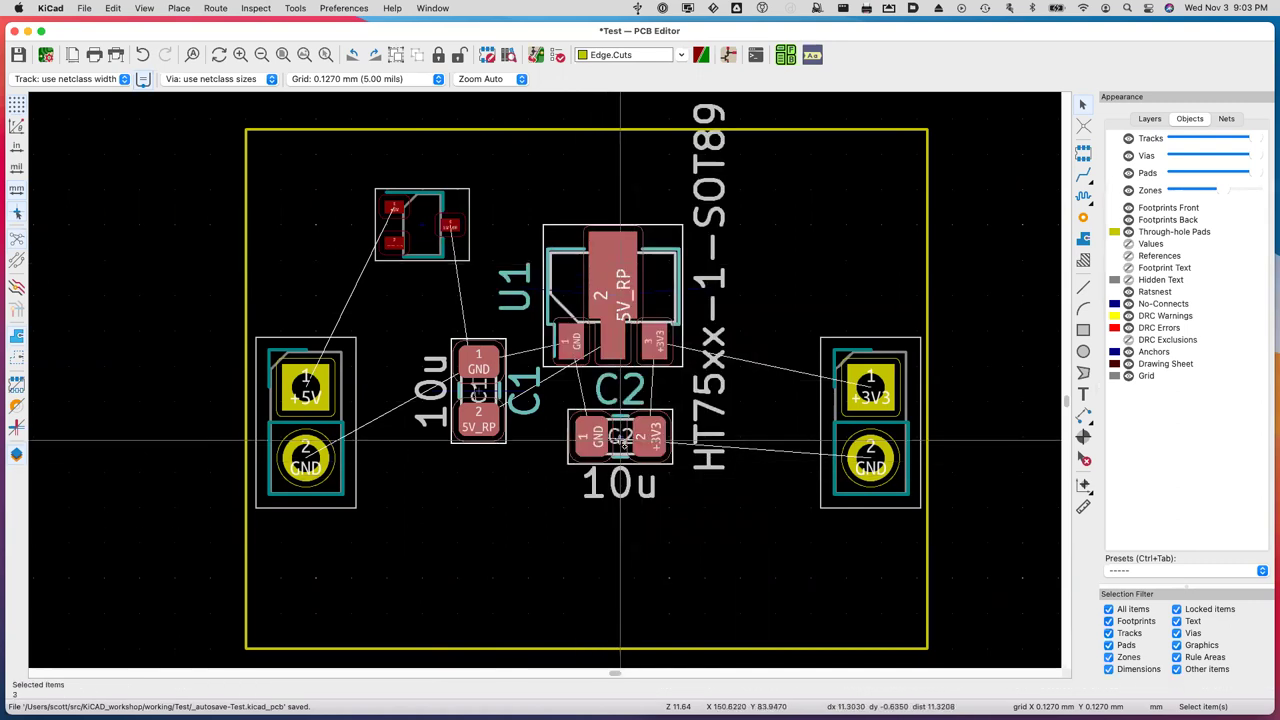
{"action": "left_click", "coordinate": [554, 562]}
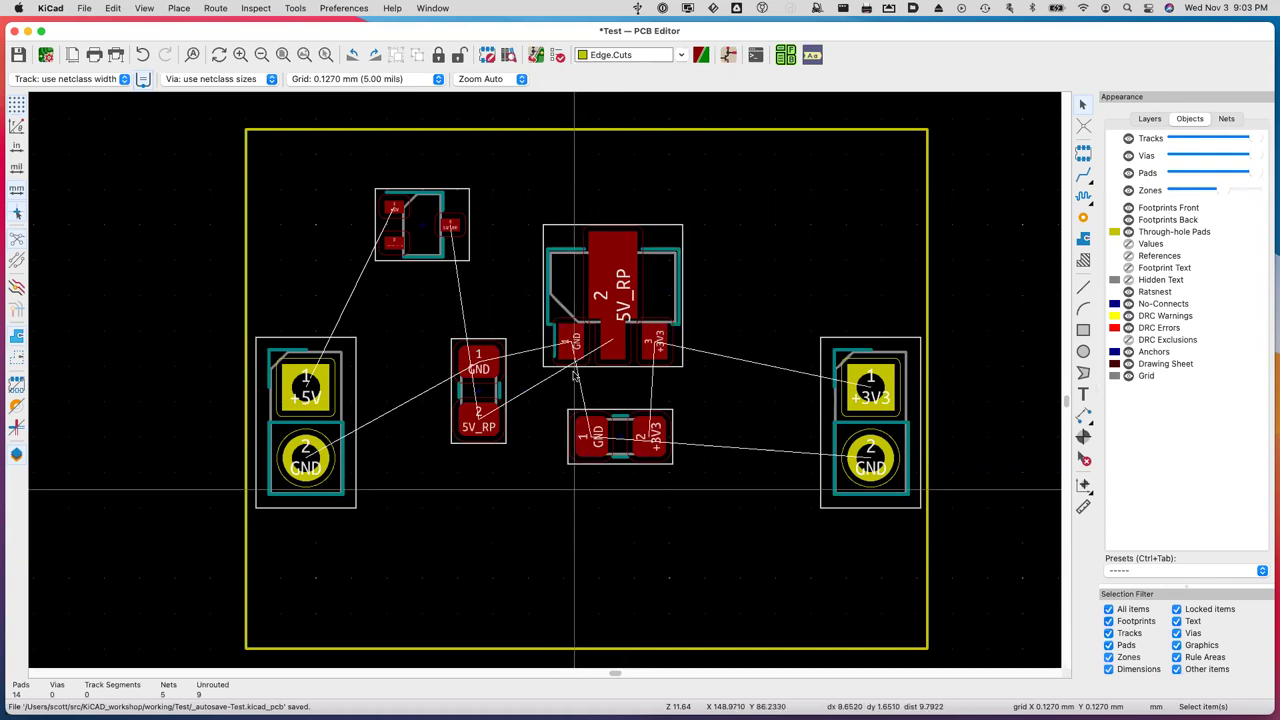
Select C1's GND pad, switch to the whole C1 footprint via the overlapping-item choices, and reselect C1 by its body before clearing the selection.
{"action": "left_click", "coordinate": [485, 367]}
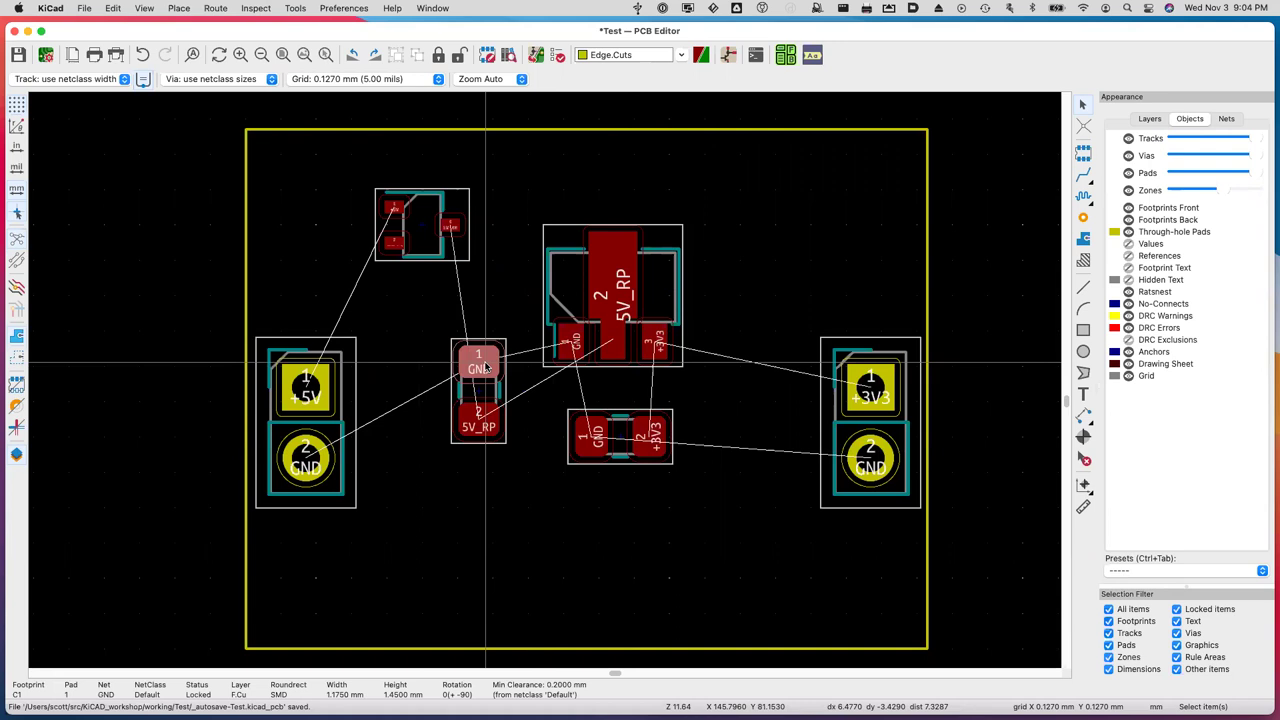
{"action": "left_click", "coordinate": [486, 367]}
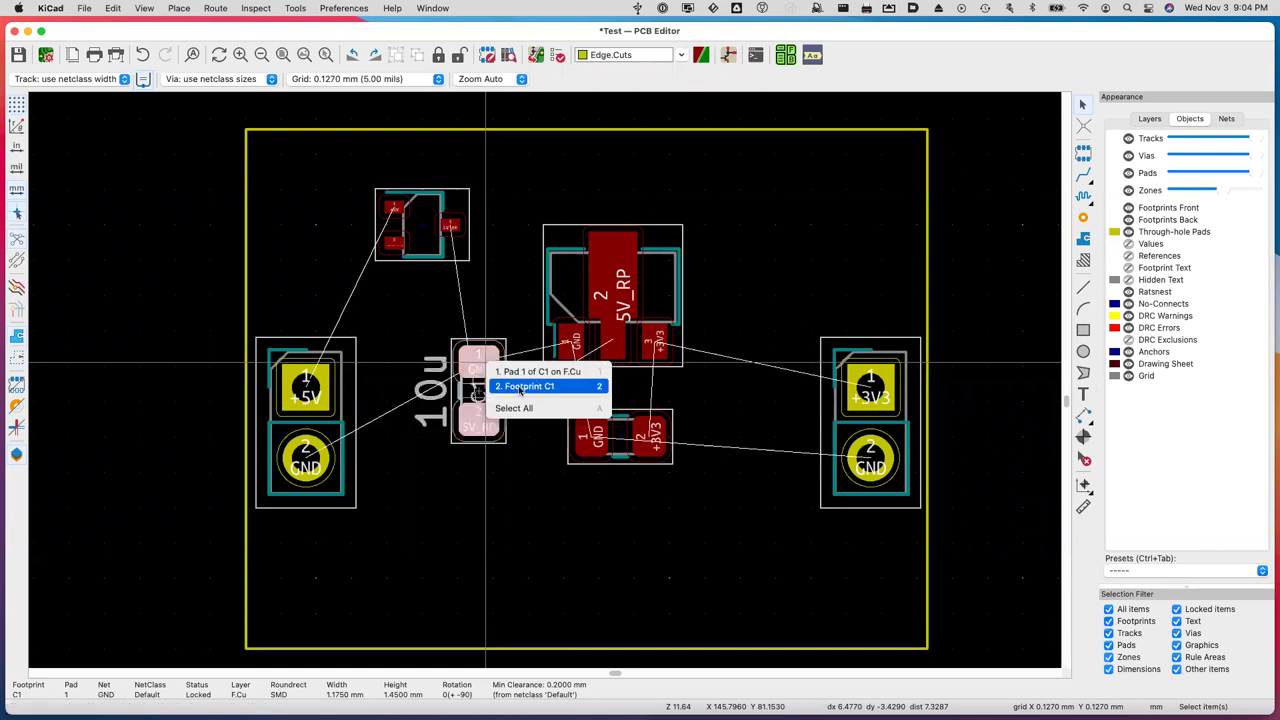
{"action": "left_click", "coordinate": [519, 390]}
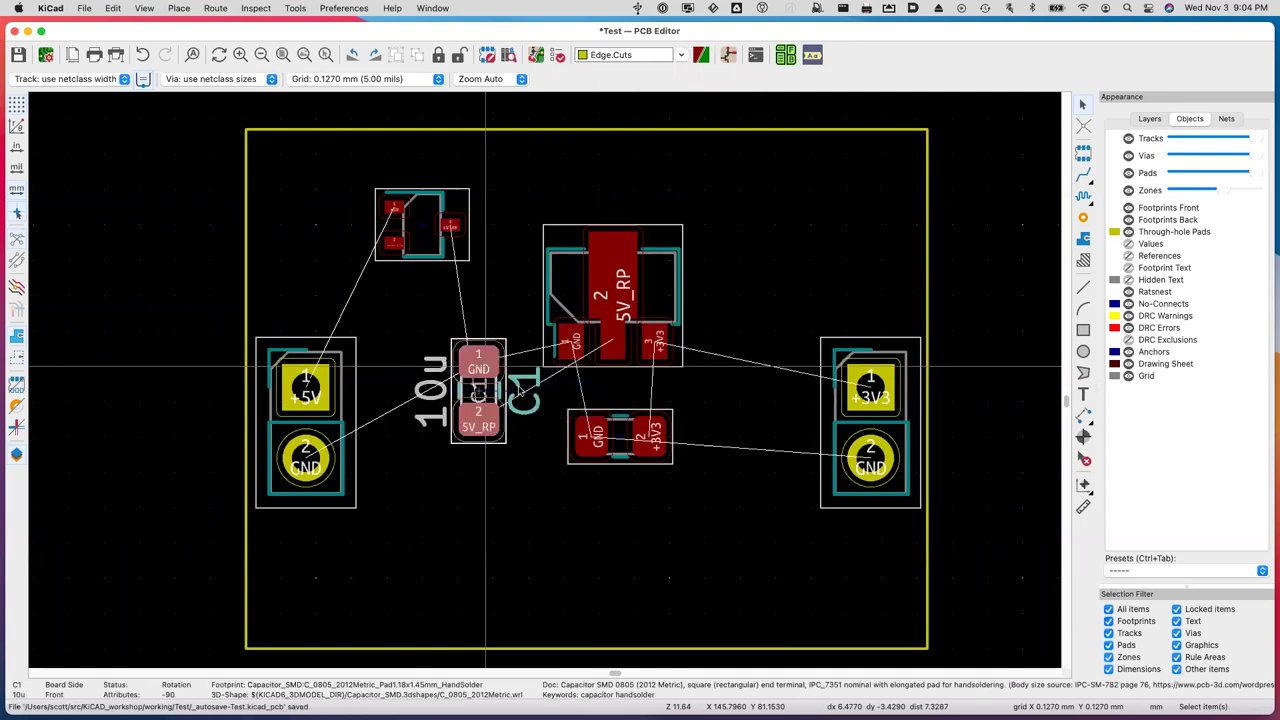
{"action": "left_click", "coordinate": [450, 500]}
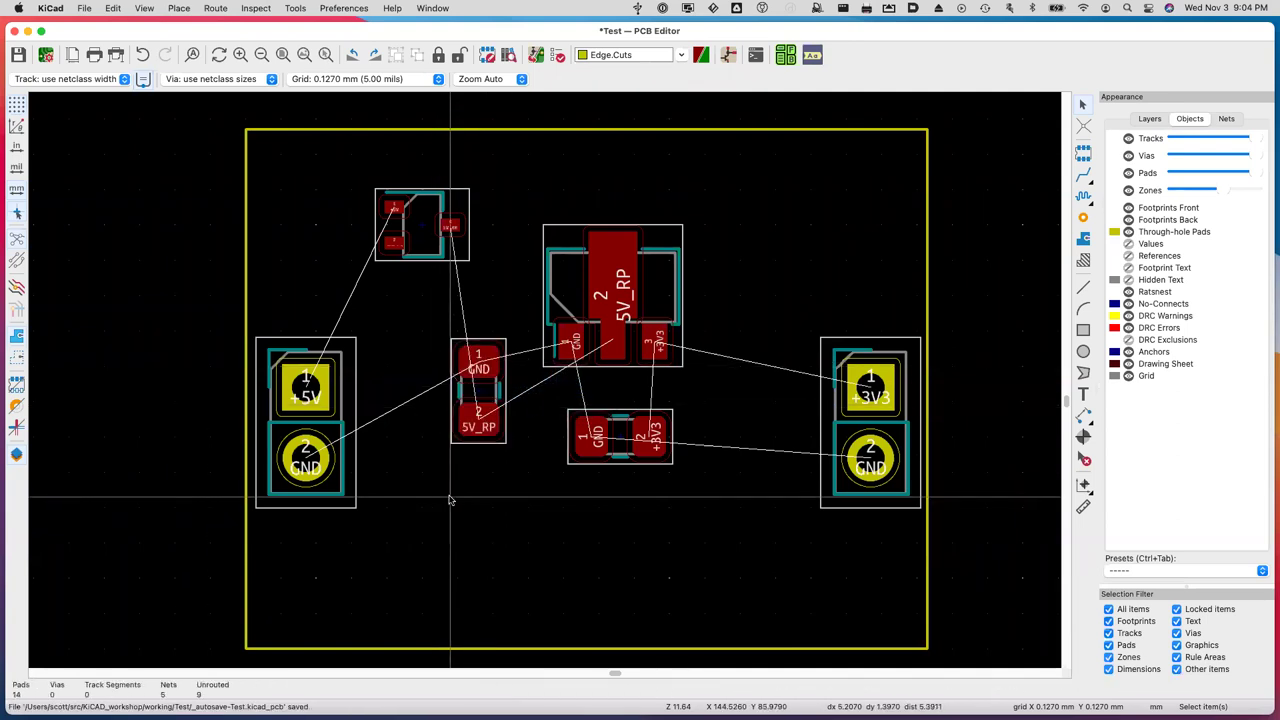
{"action": "left_click", "coordinate": [483, 397]}
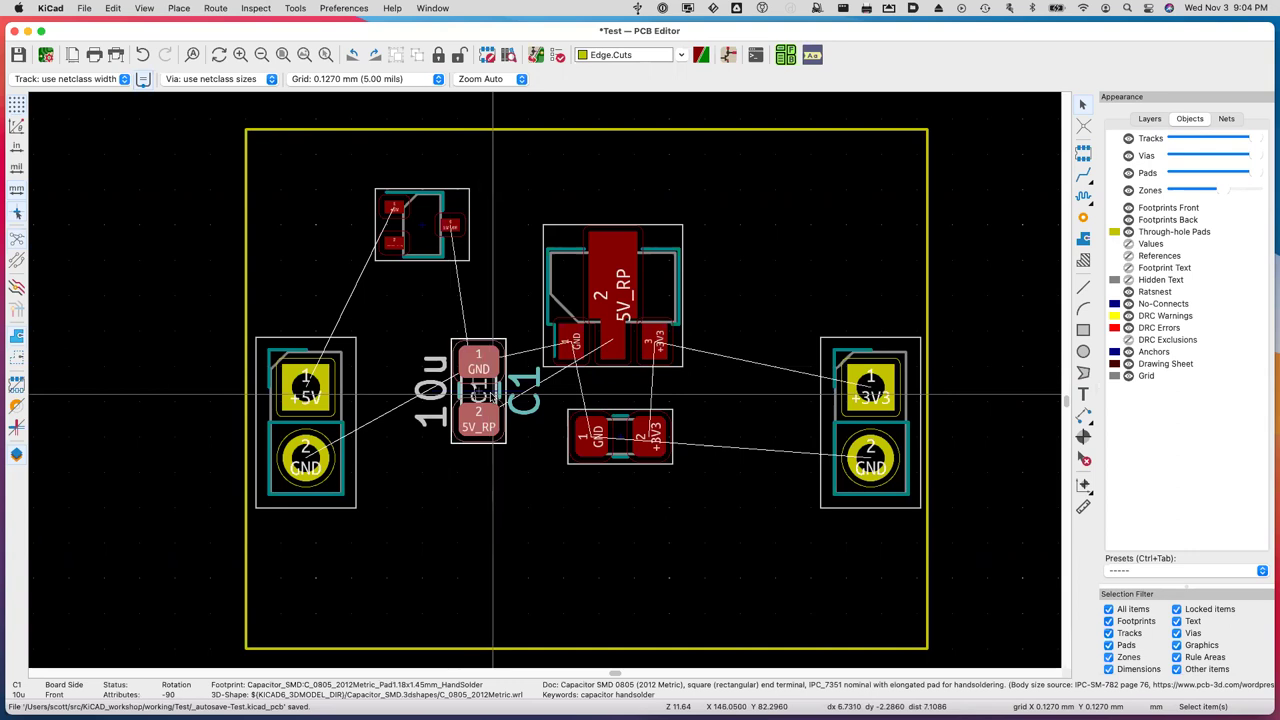
{"action": "key", "text": "Escape"}
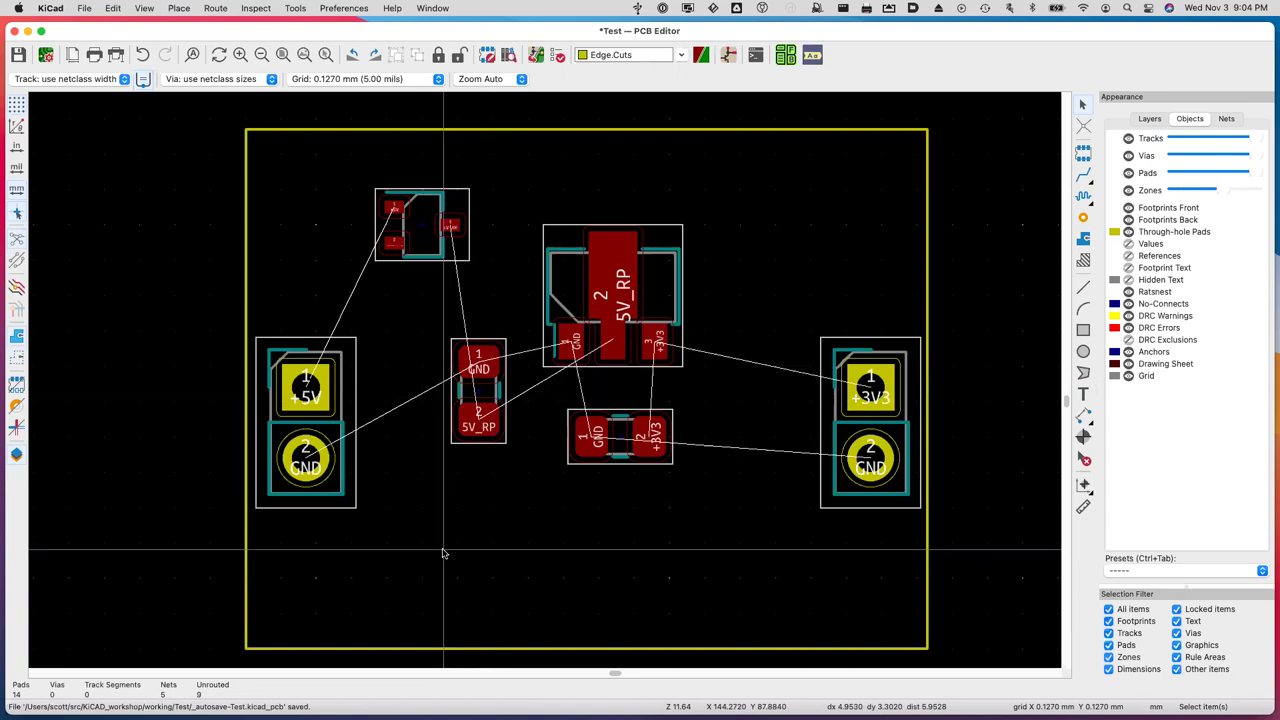
Review the editing options available for the C1 footprint, dismiss them, and clear the selection.
{"action": "right_click", "coordinate": [480, 393]}
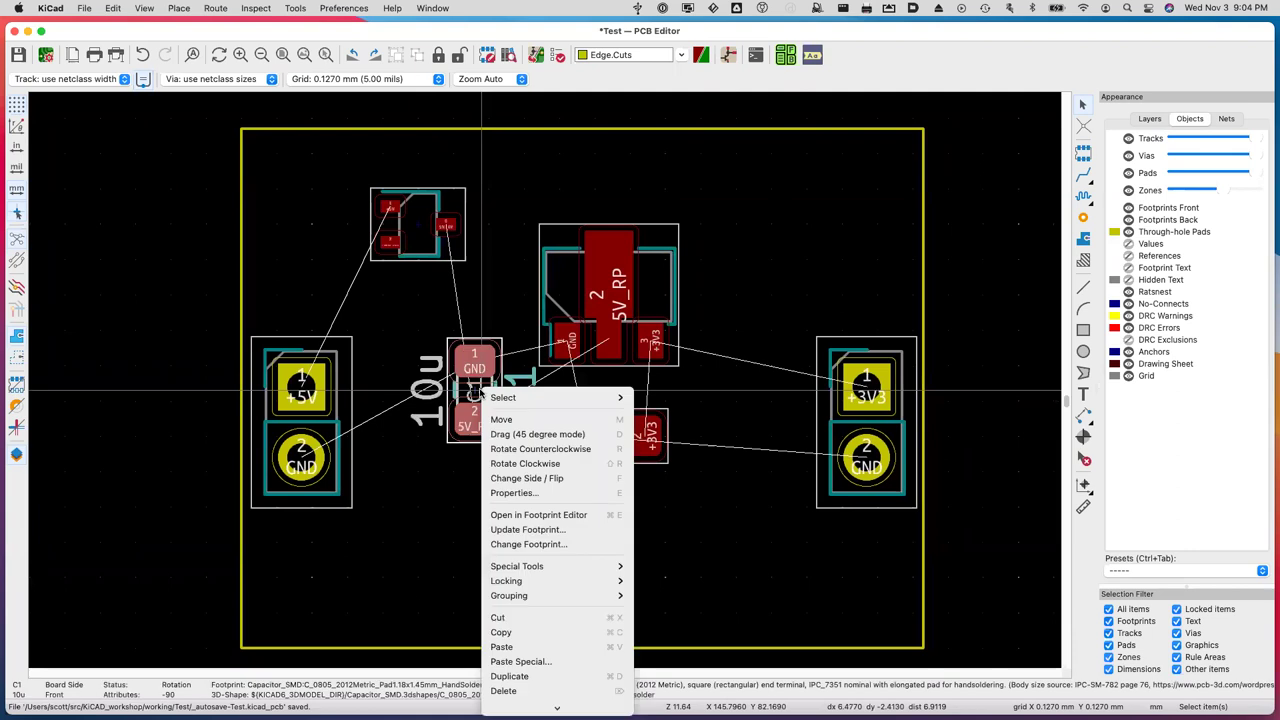
{"action": "left_click", "coordinate": [388, 540]}
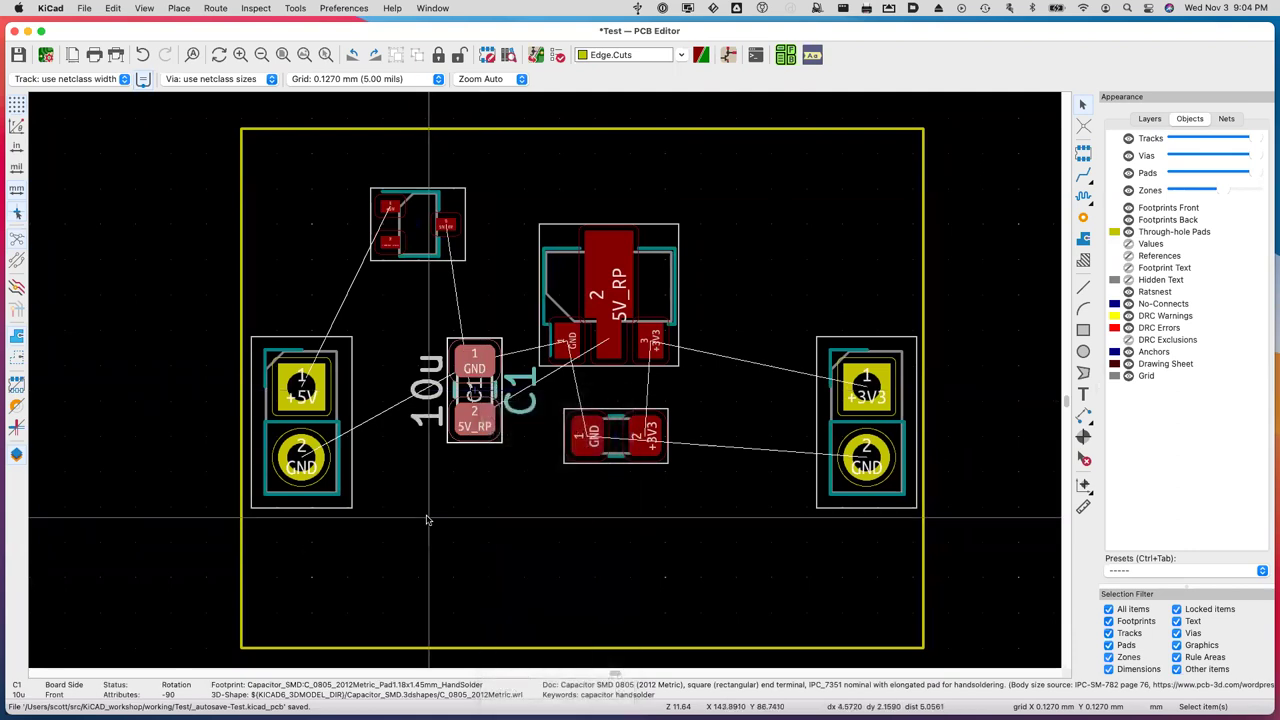
{"action": "right_click", "coordinate": [427, 517]}
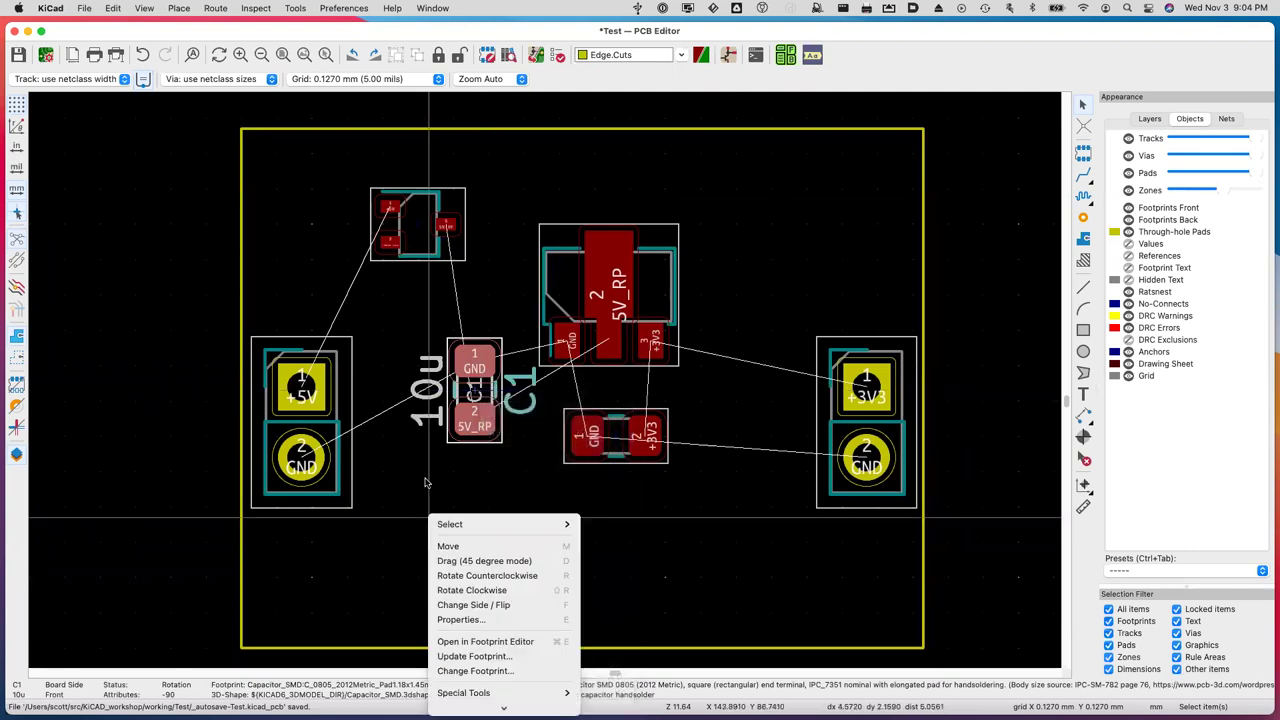
{"action": "right_click", "coordinate": [426, 479]}
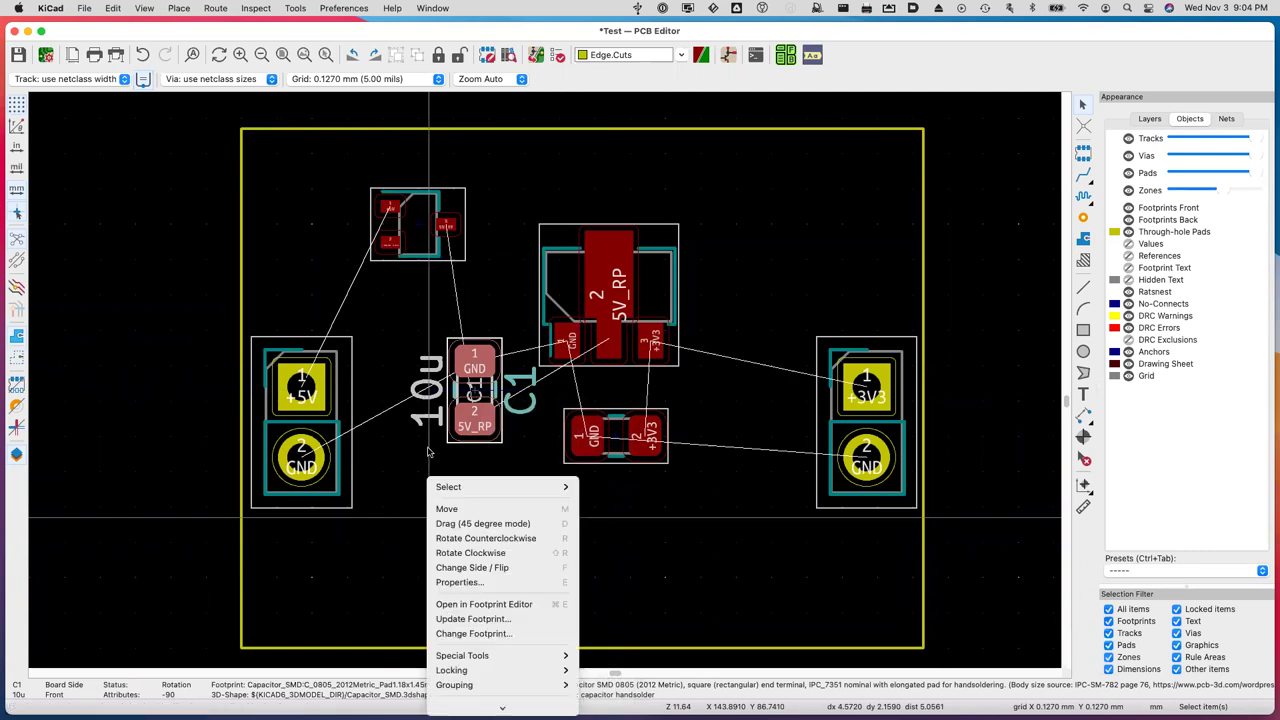
{"action": "left_click", "coordinate": [432, 487]}
{"action": "left_click", "coordinate": [523, 491]}
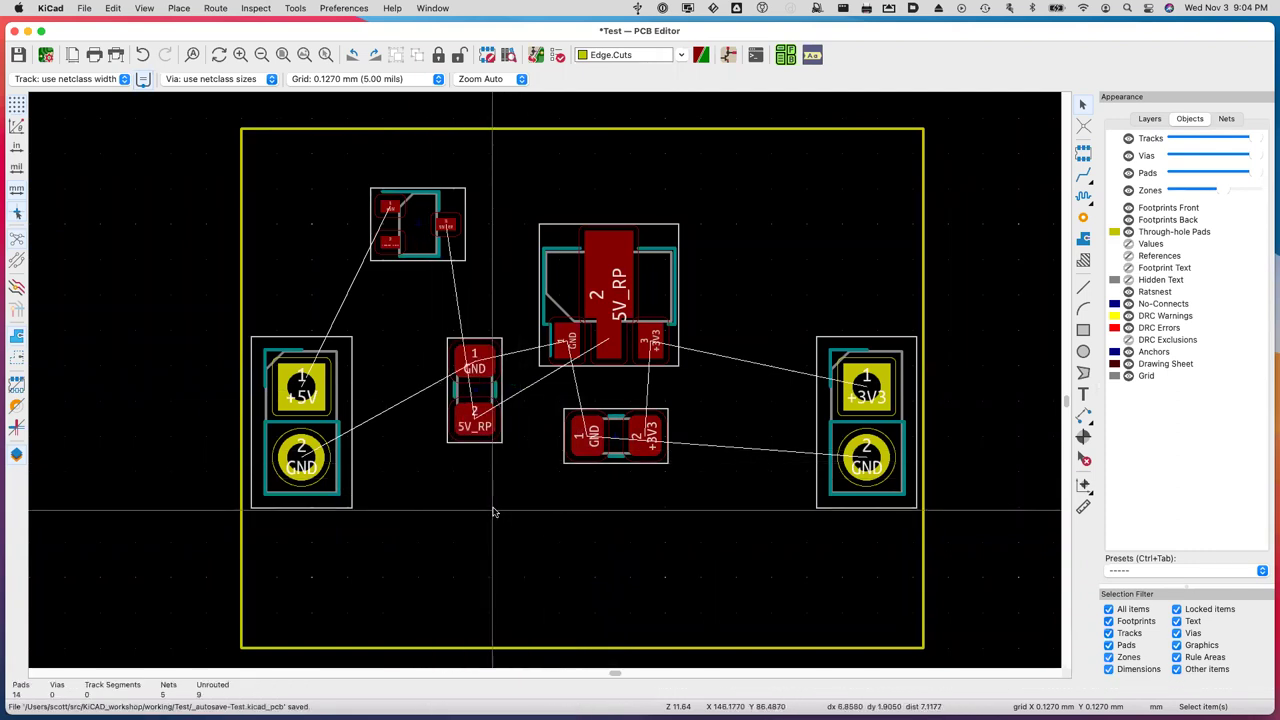
Review the options for pad 1 of C1 twice, selecting and clearing the whole C1 footprint in between.
{"action": "right_click", "coordinate": [475, 357]}
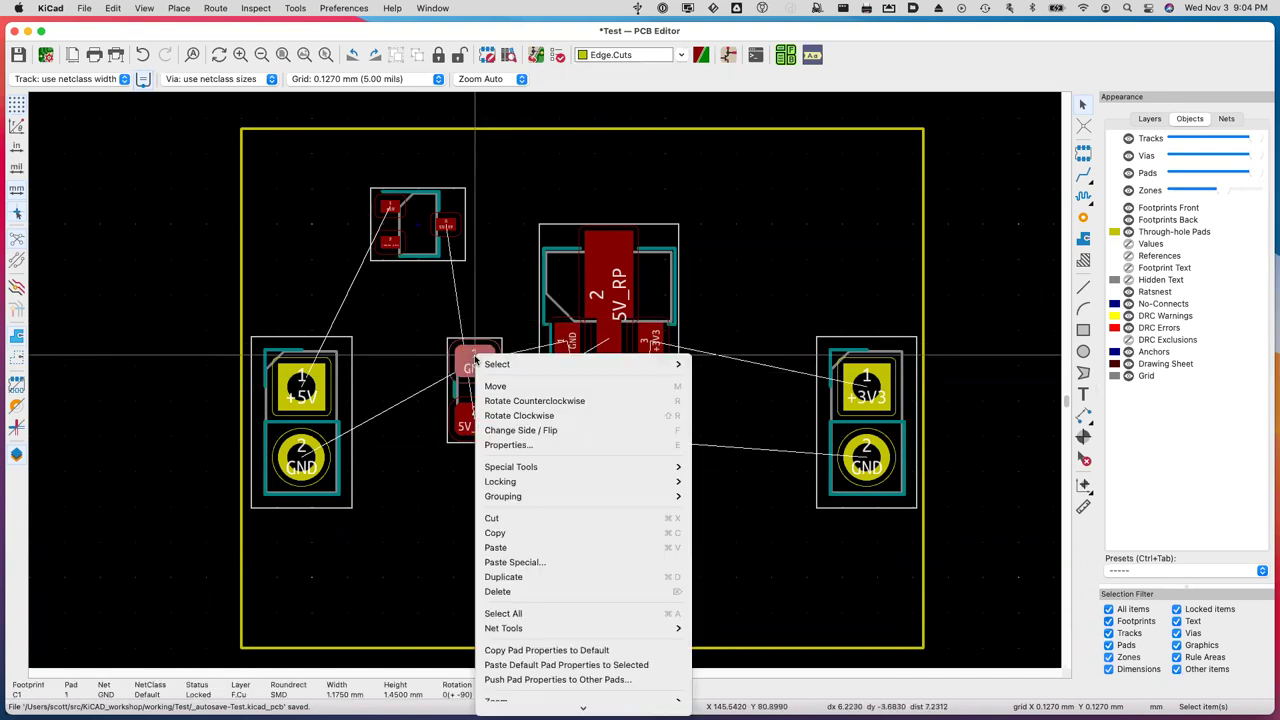
{"action": "right_click", "coordinate": [424, 323]}
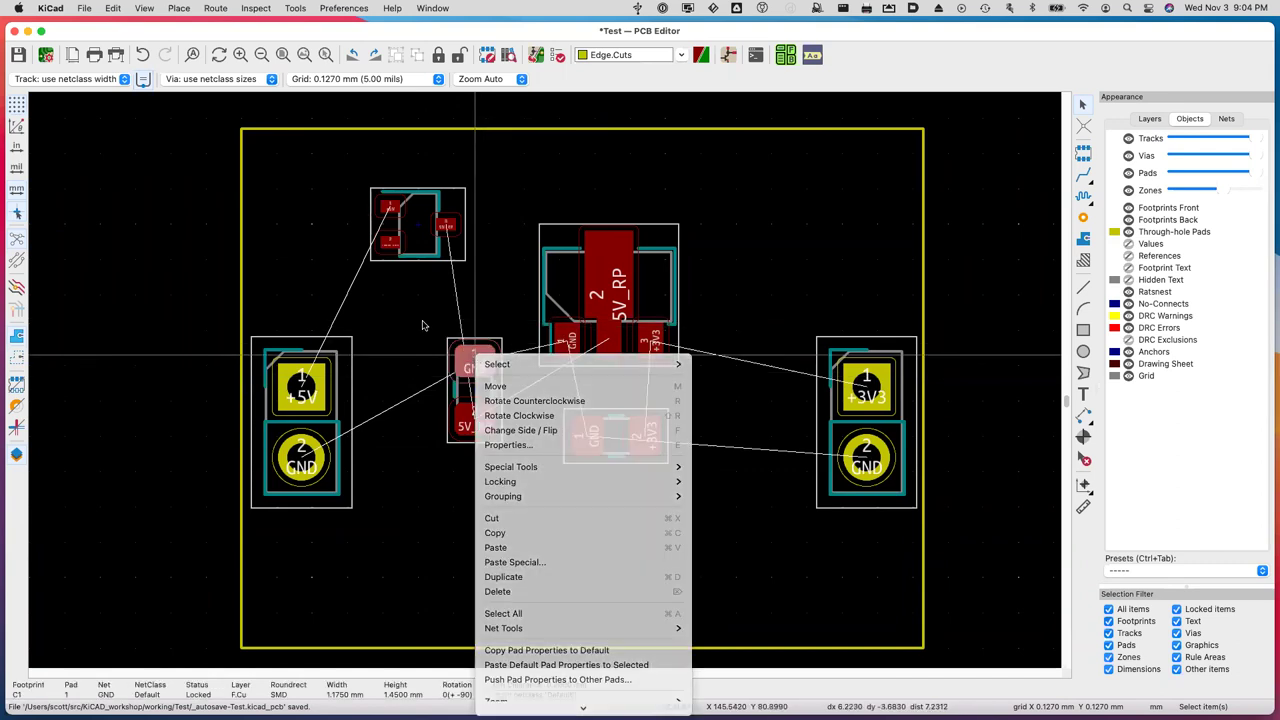
{"action": "key", "text": "Escape"}
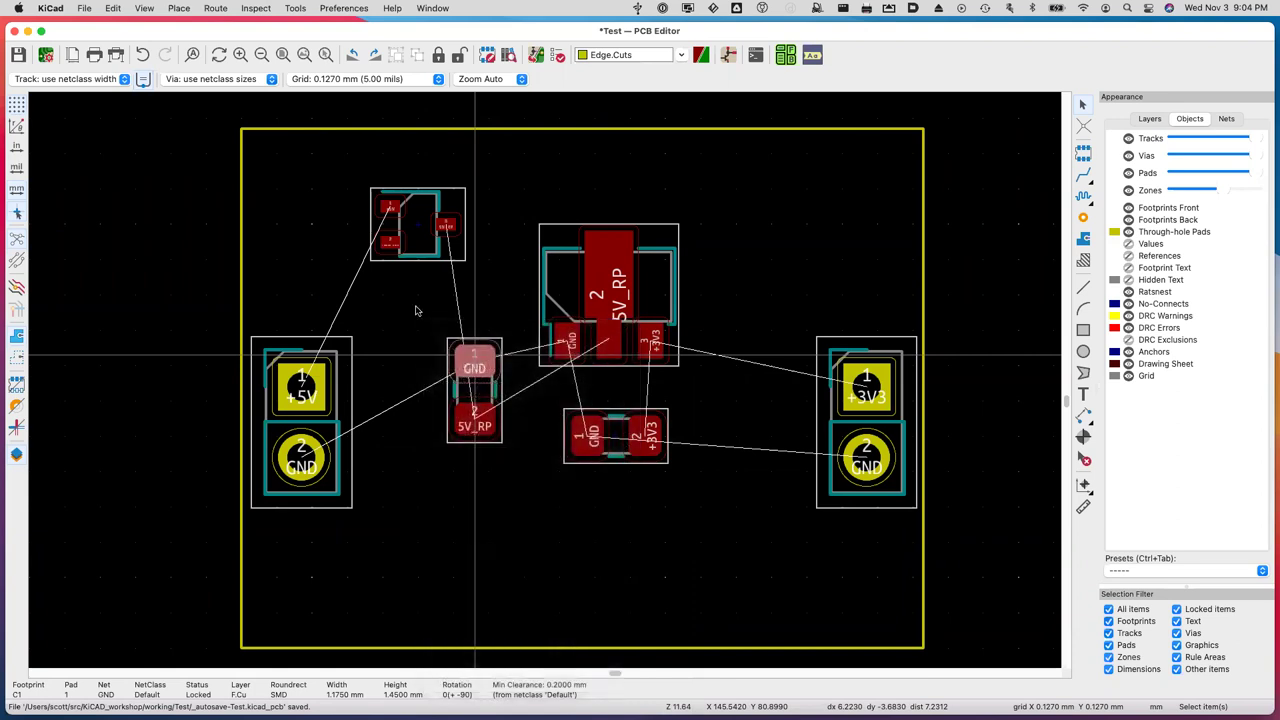
{"action": "left_click", "coordinate": [476, 394]}
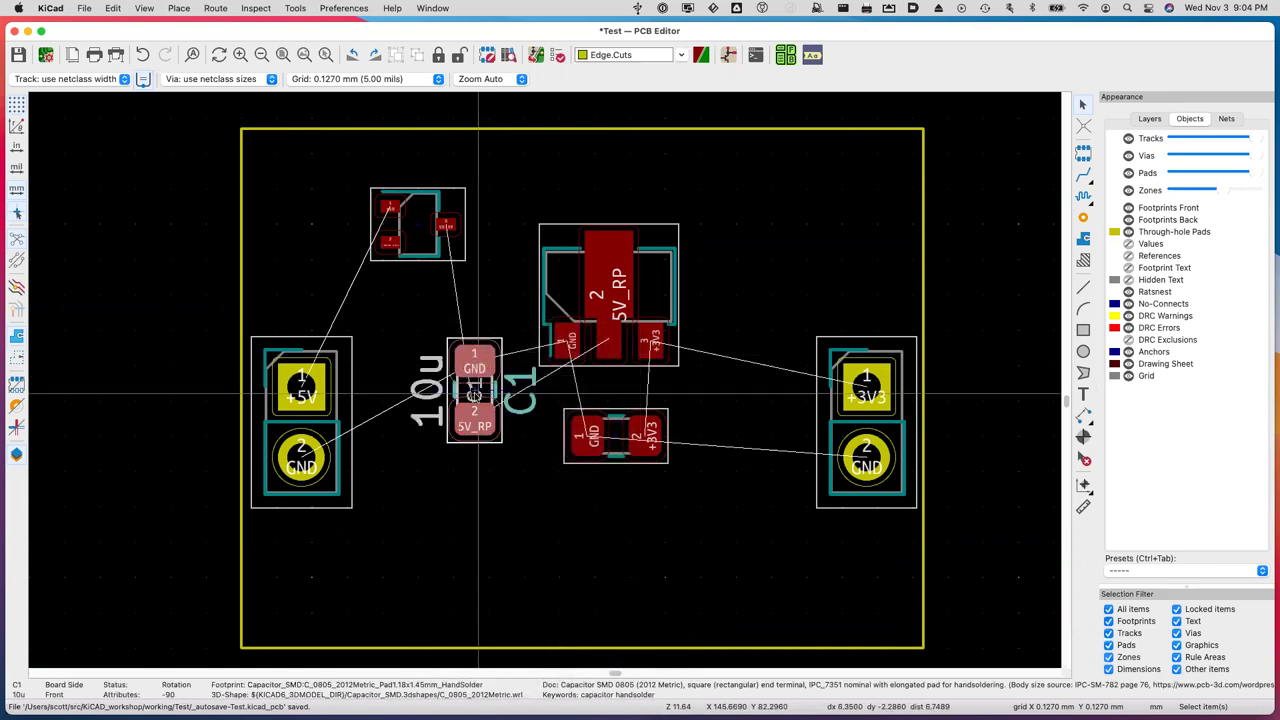
{"action": "left_click", "coordinate": [425, 316]}
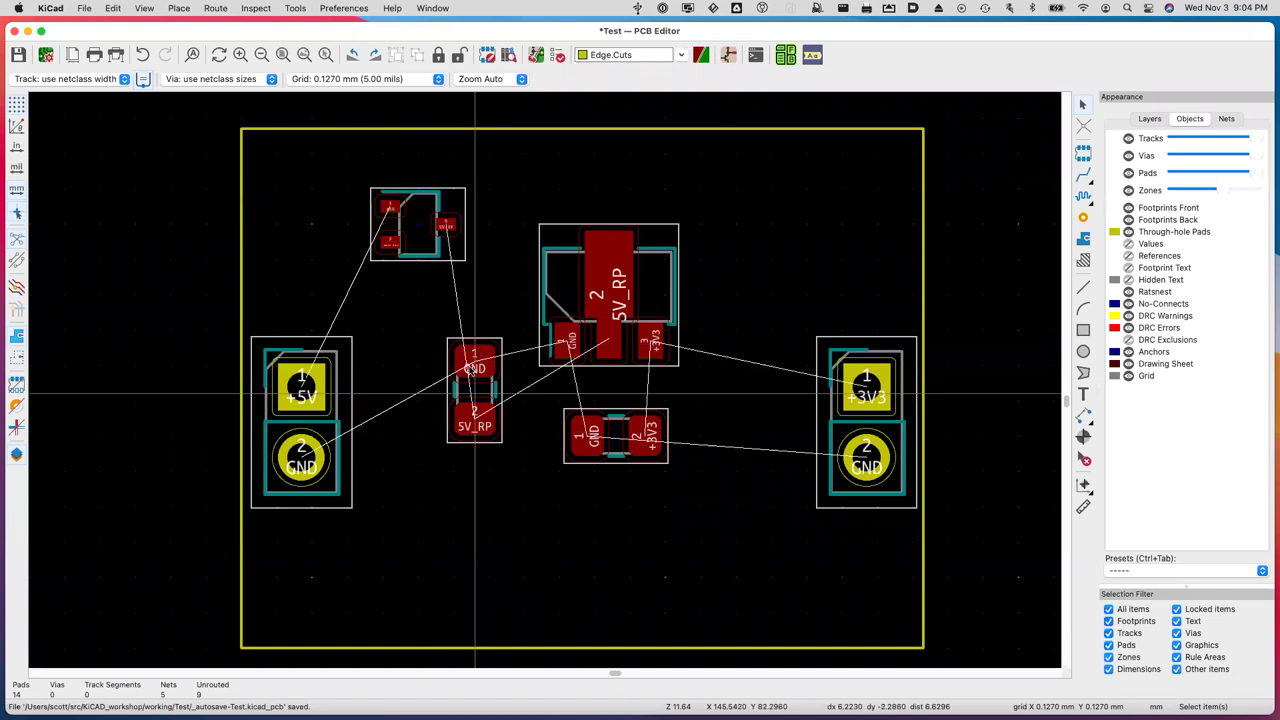
{"action": "right_click", "coordinate": [478, 361]}
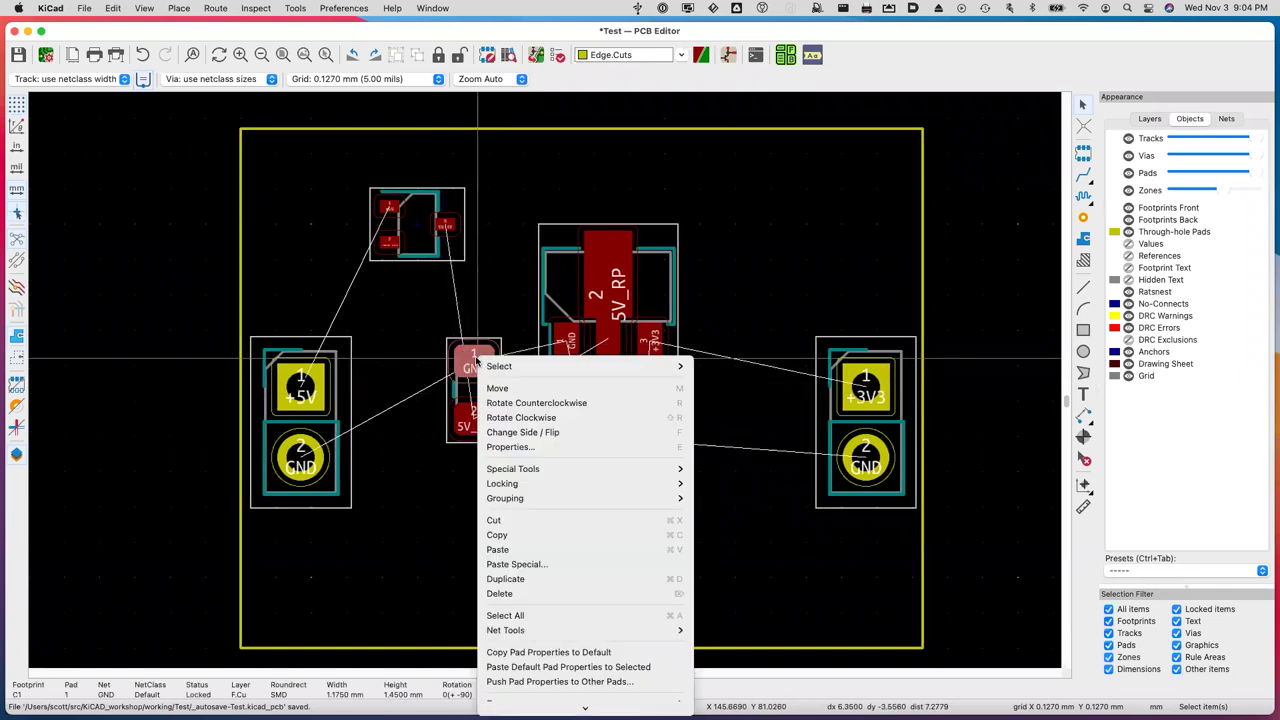
{"action": "left_click", "coordinate": [437, 493]}
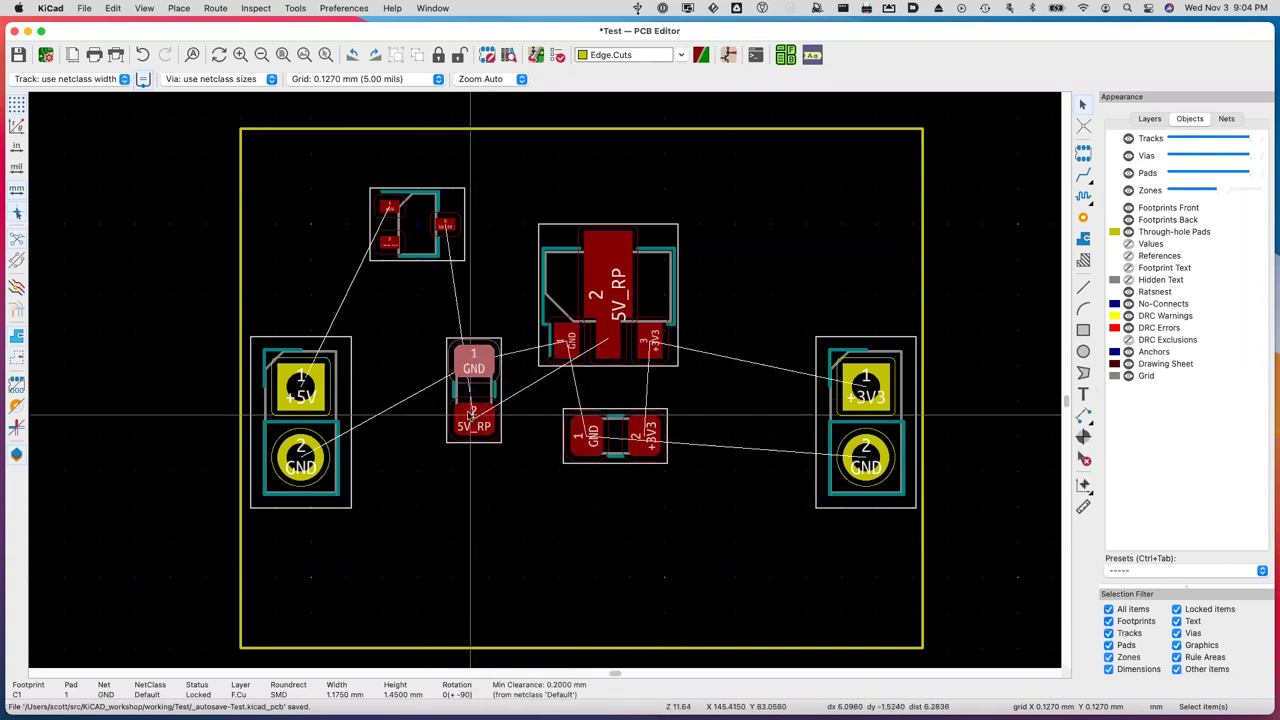
{"action": "left_click", "coordinate": [408, 401]}
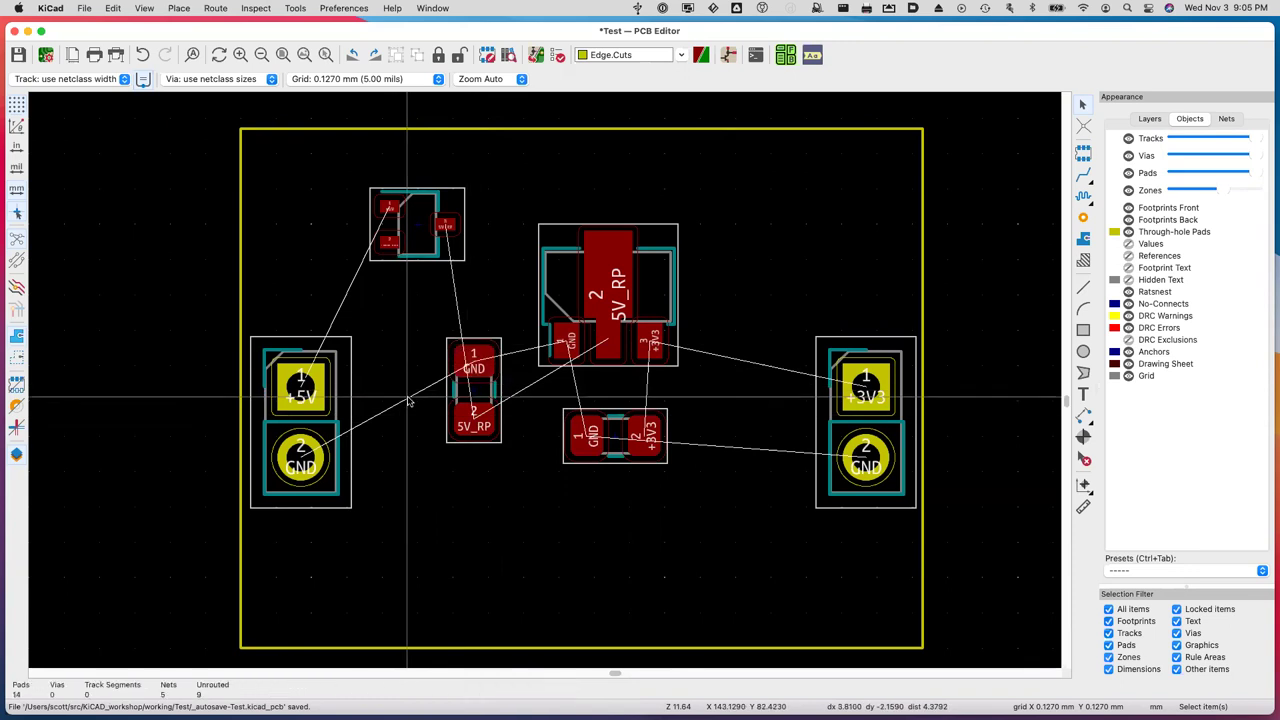
Review the options for an empty board area and the overlapping-item choices at C1's GND pad, dismissing both.
{"action": "right_click", "coordinate": [408, 401]}
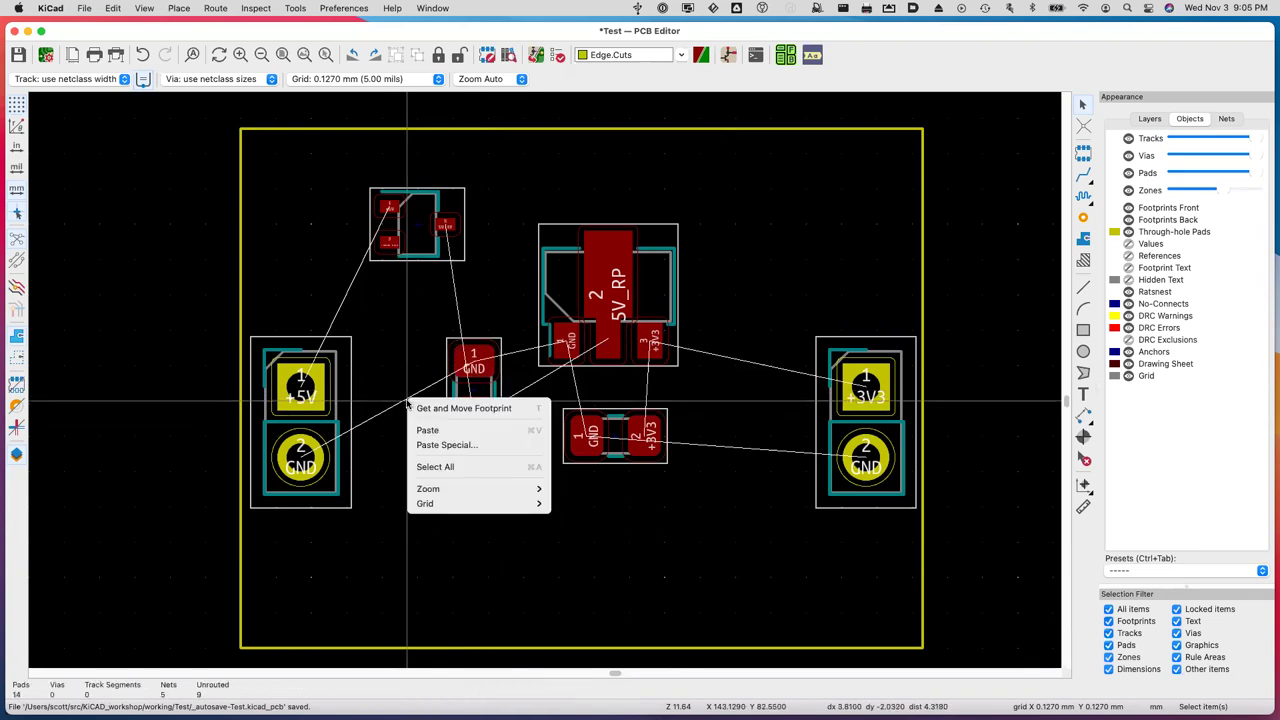
{"action": "left_click", "coordinate": [416, 368]}
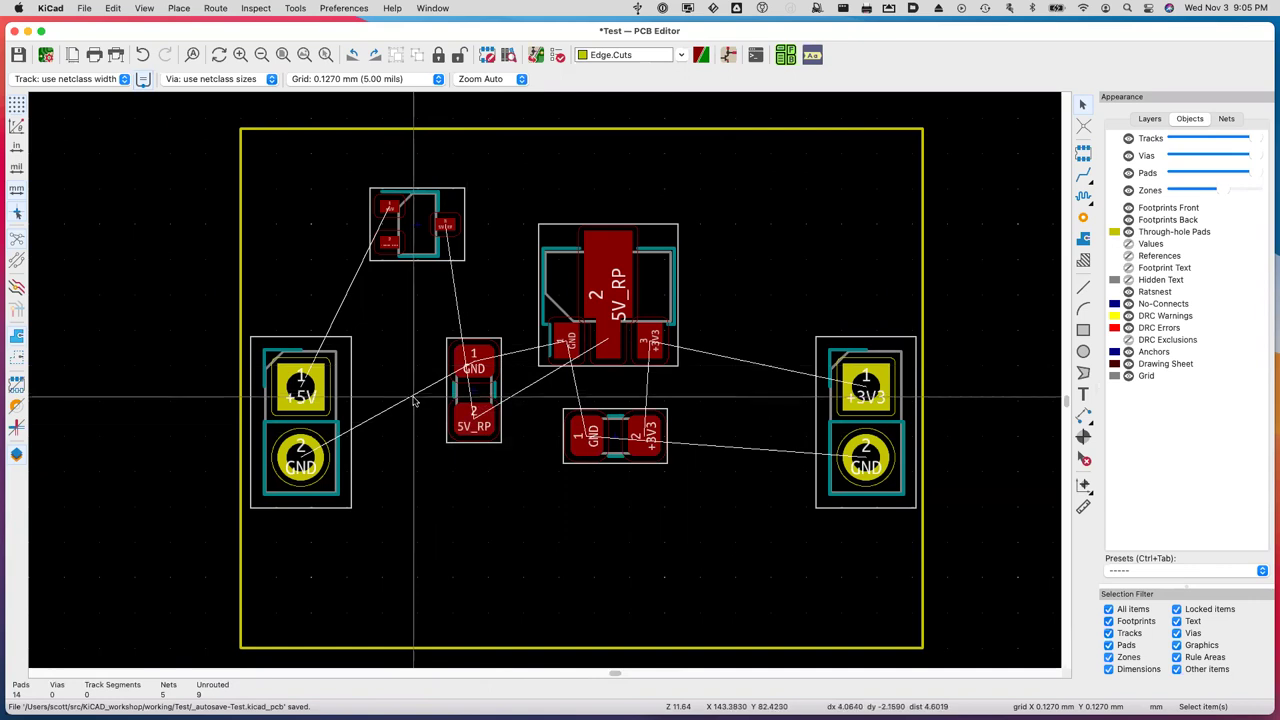
{"action": "left_click", "coordinate": [488, 368]}
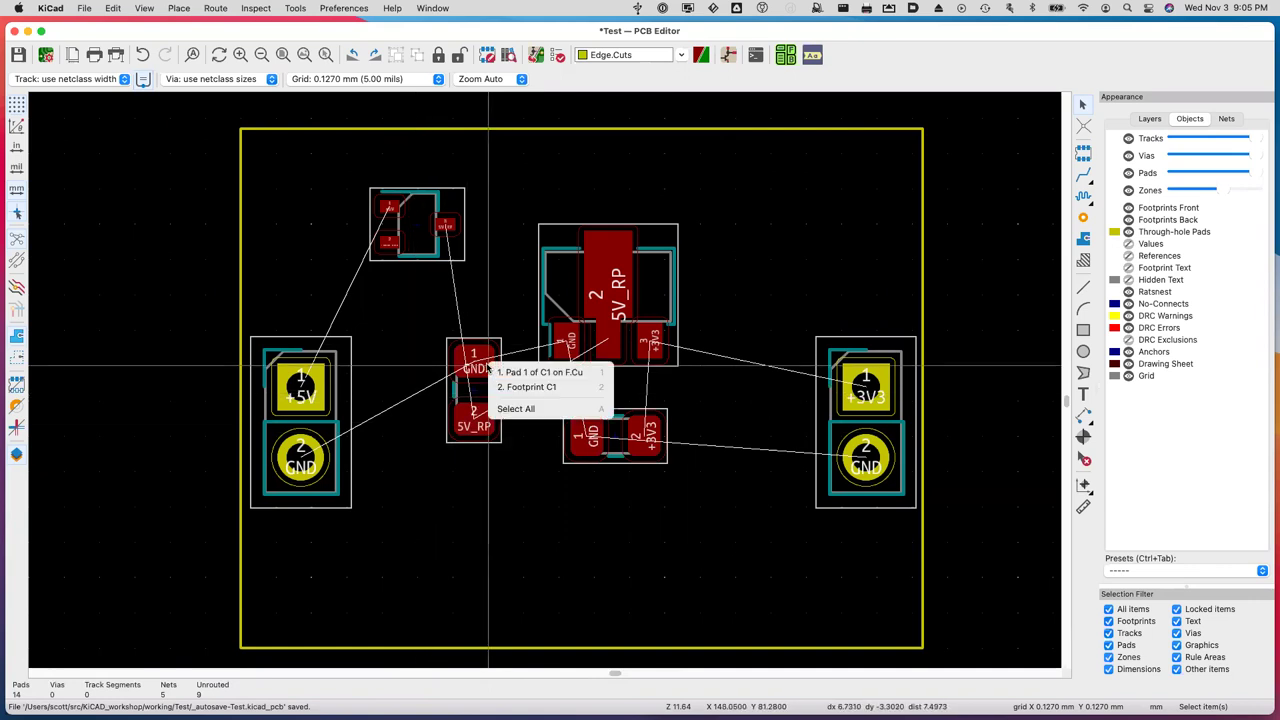
{"action": "left_click", "coordinate": [422, 311]}
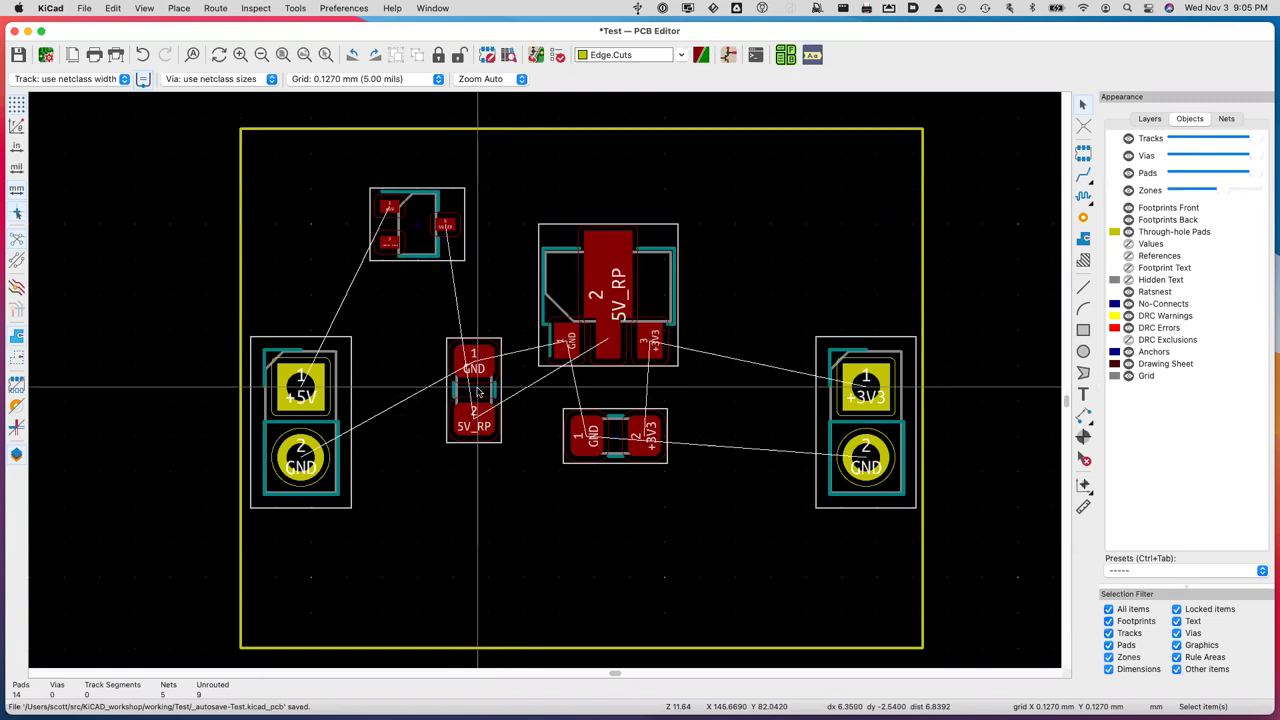
Rotate capacitor C1 by 180° so its 5V_RP pad sits above its GND pad.
{"action": "key", "text": "r"}
{"action": "key", "text": "r"}
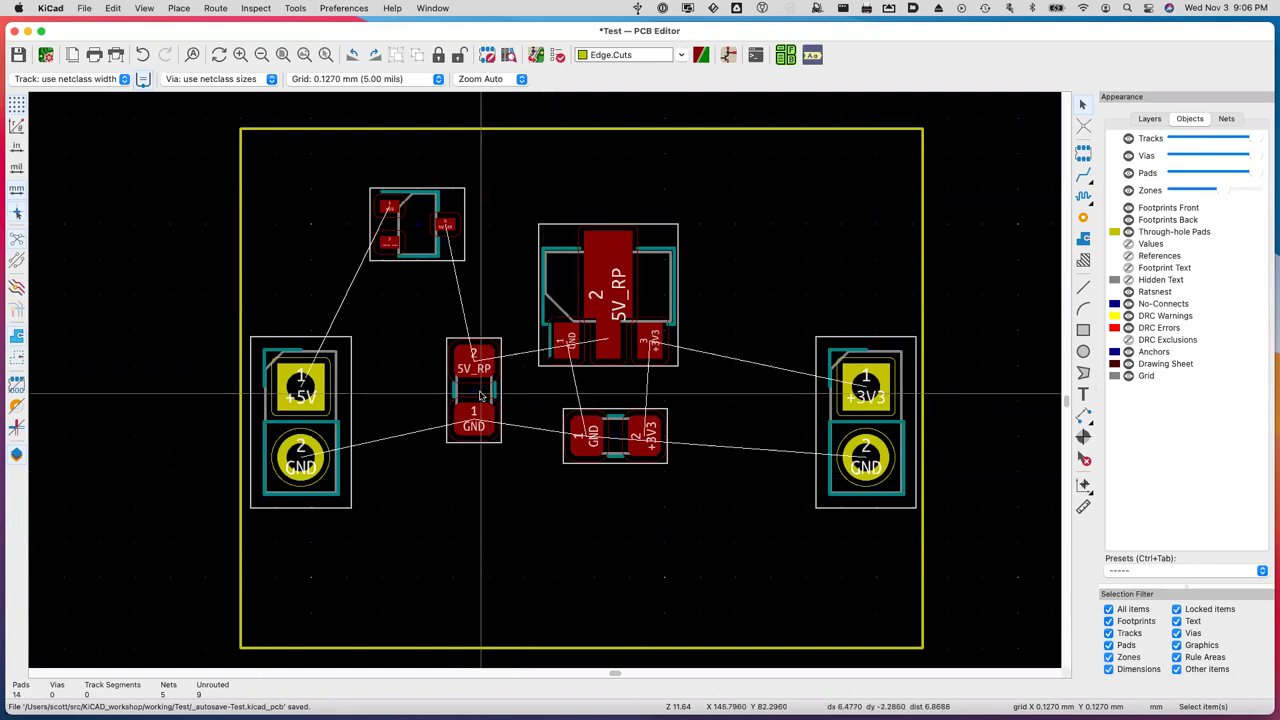
{"action": "scroll", "coordinate": [510, 480], "scroll_direction": "right", "scroll_amount": 1}
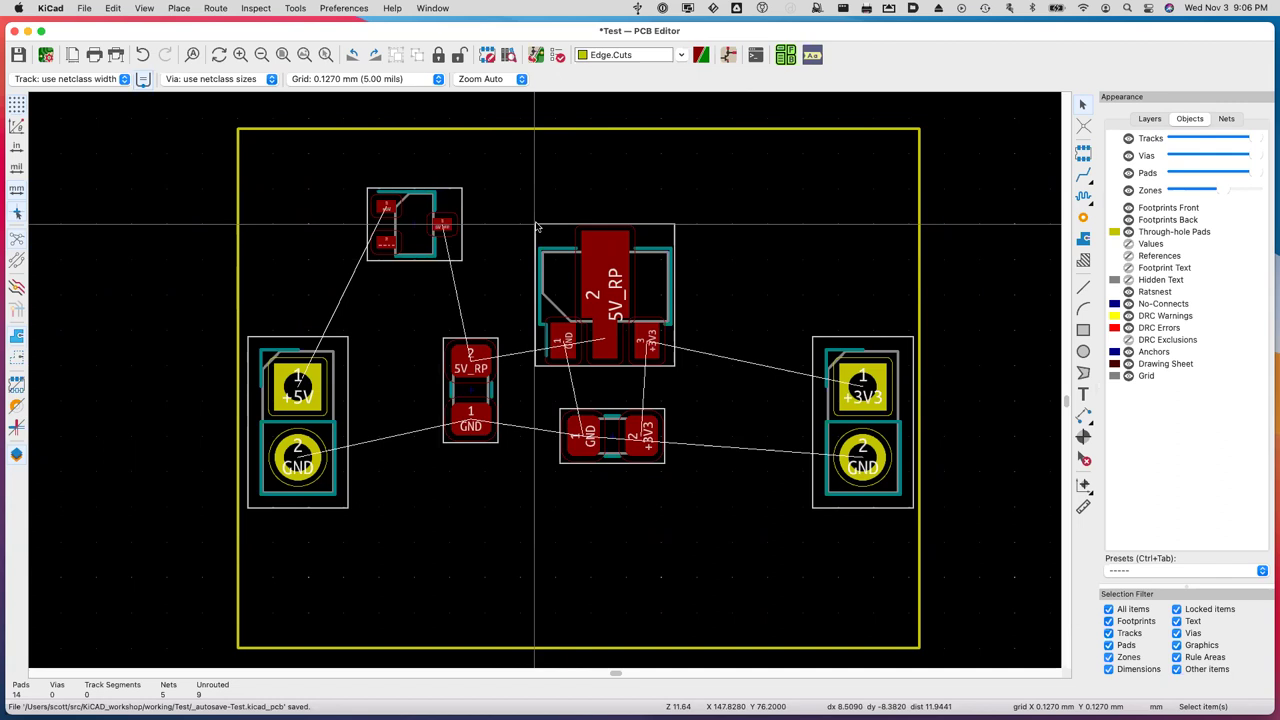
{"action": "scroll", "coordinate": [536, 226], "scroll_direction": "right", "scroll_amount": 2}
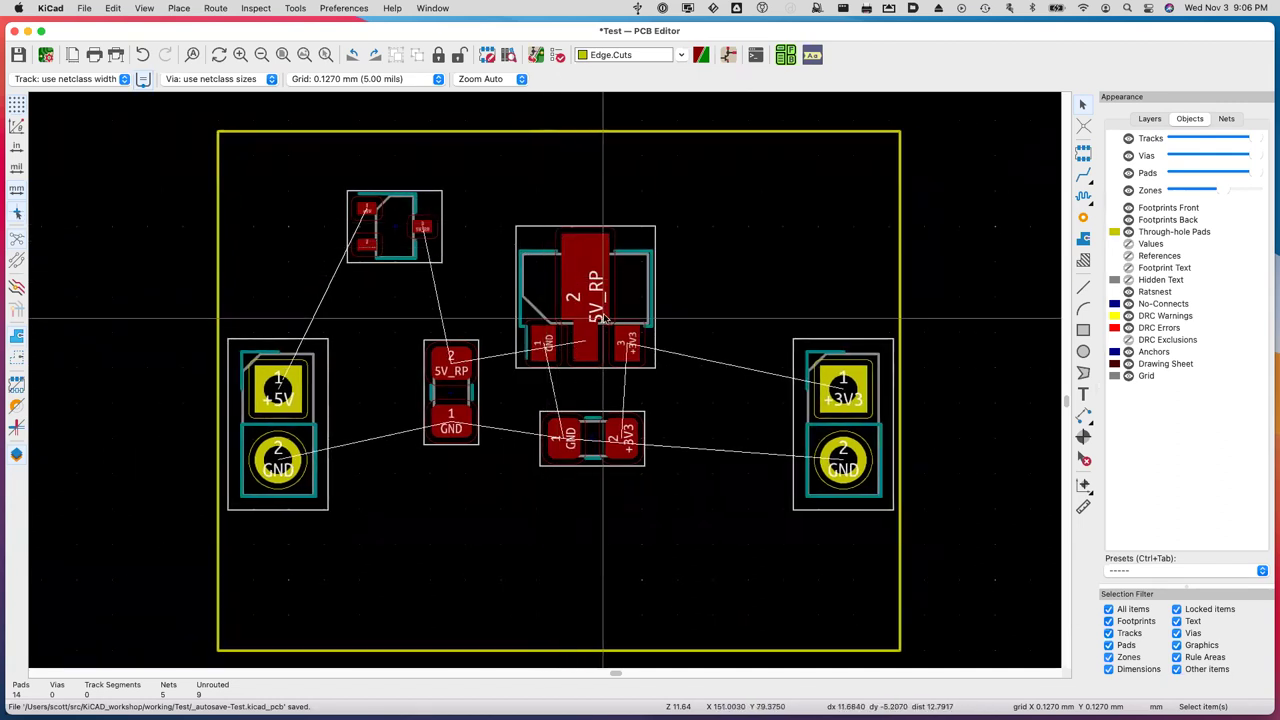
{"action": "scroll", "coordinate": [585, 300], "scroll_direction": "down", "scroll_amount": 1}
{"action": "scroll", "coordinate": [558, 278], "scroll_direction": "up", "scroll_amount": 1}
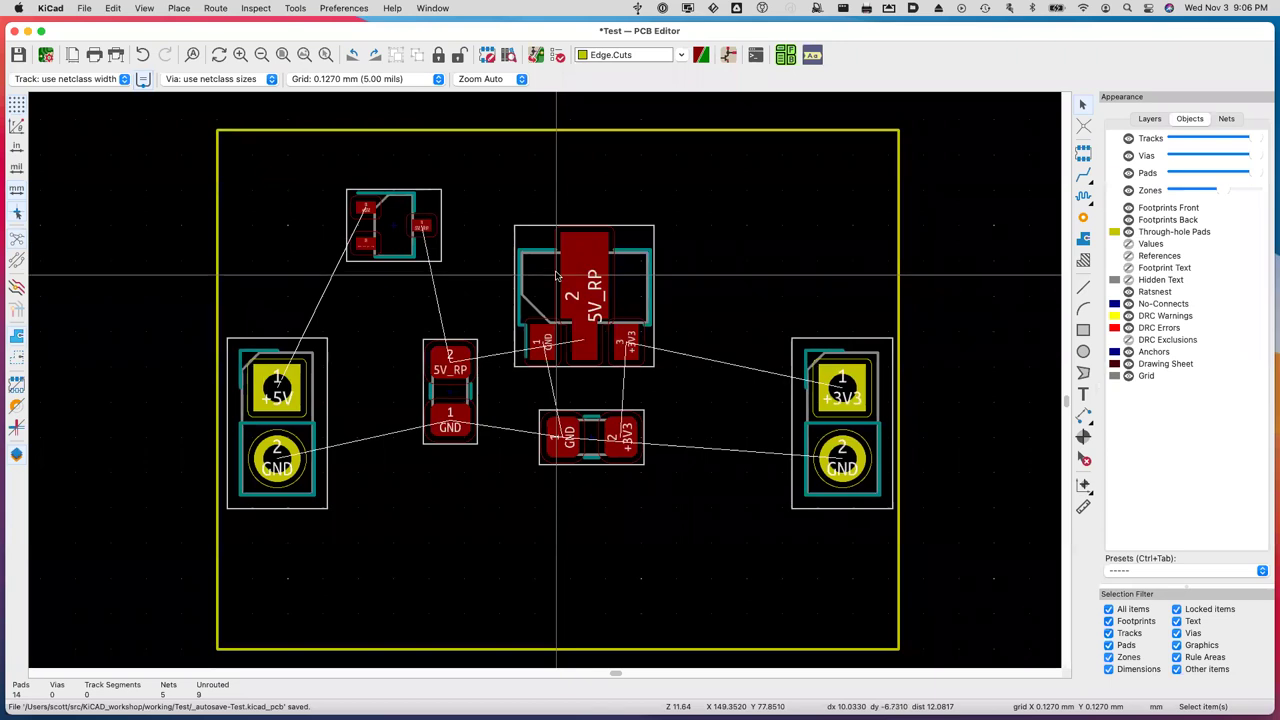
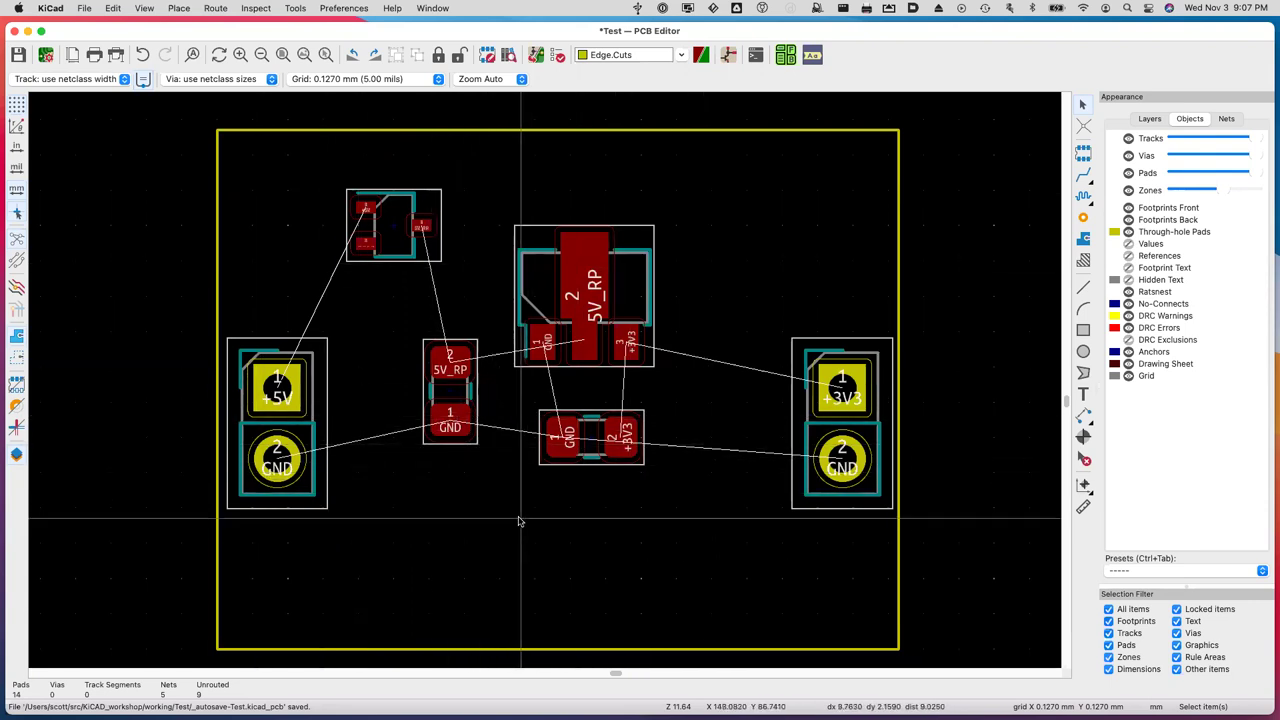
Start routing a front-copper track from the +5V pad of the input connector and switch the track posture twice.
{"action": "scroll", "coordinate": [514, 520], "scroll_direction": "left", "scroll_amount": 1}
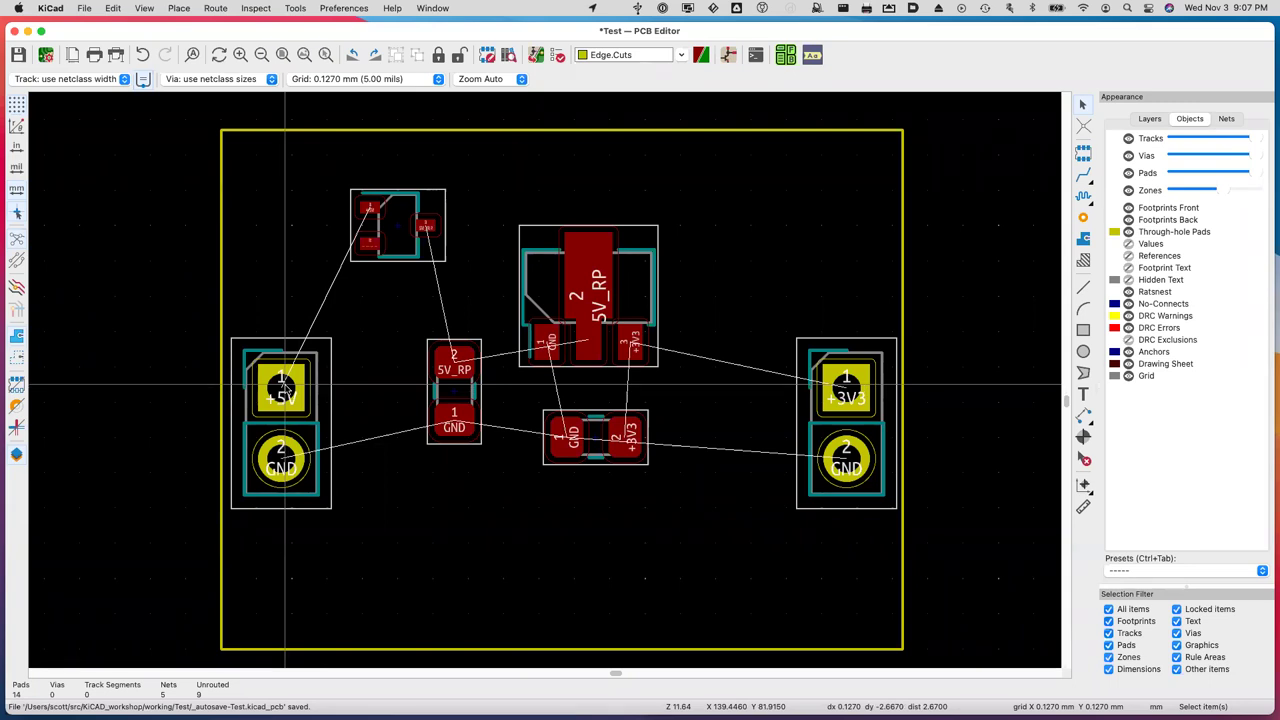
{"action": "key", "text": "x"}
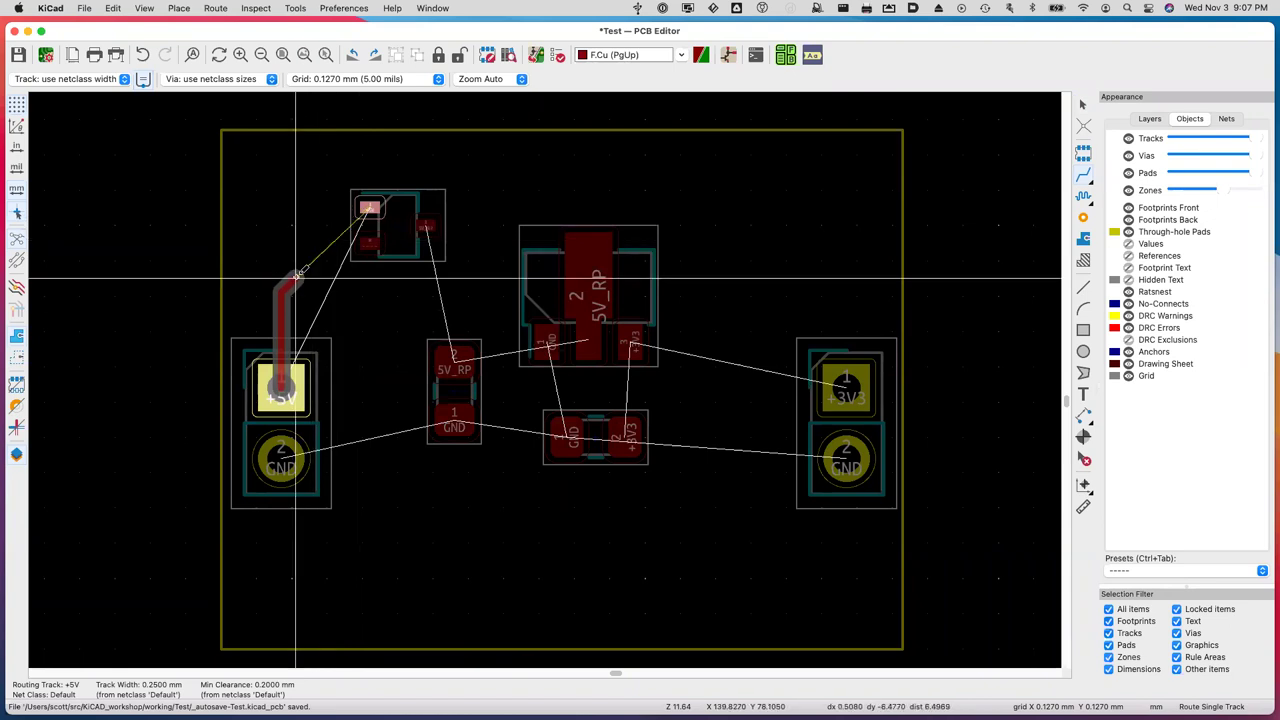
{"action": "right_click", "coordinate": [297, 276]}
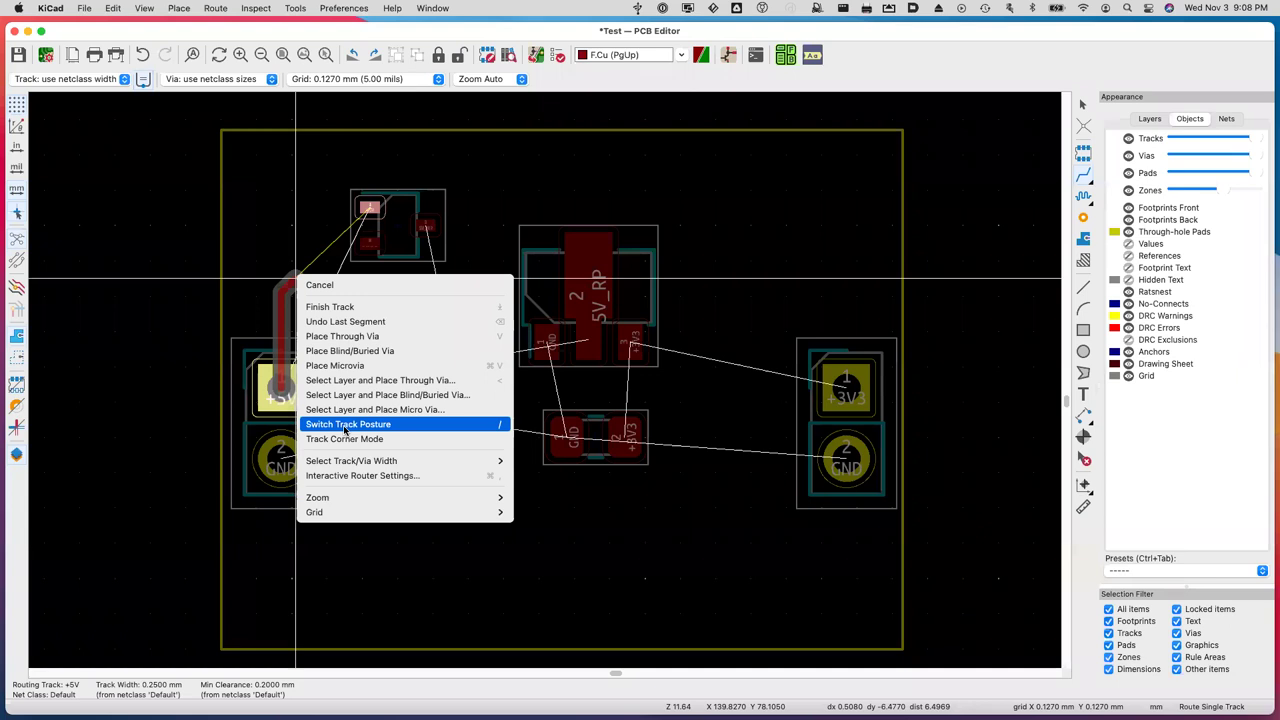
{"action": "left_click", "coordinate": [345, 424]}
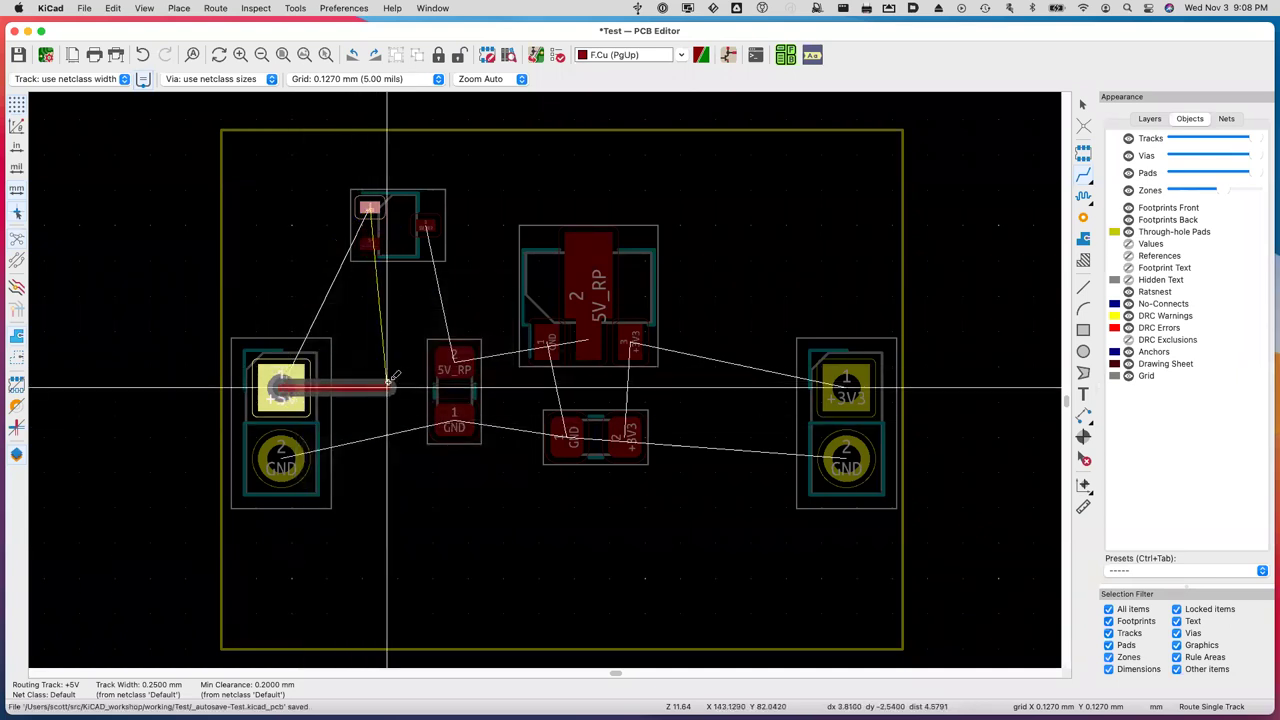
{"action": "right_click", "coordinate": [298, 295]}
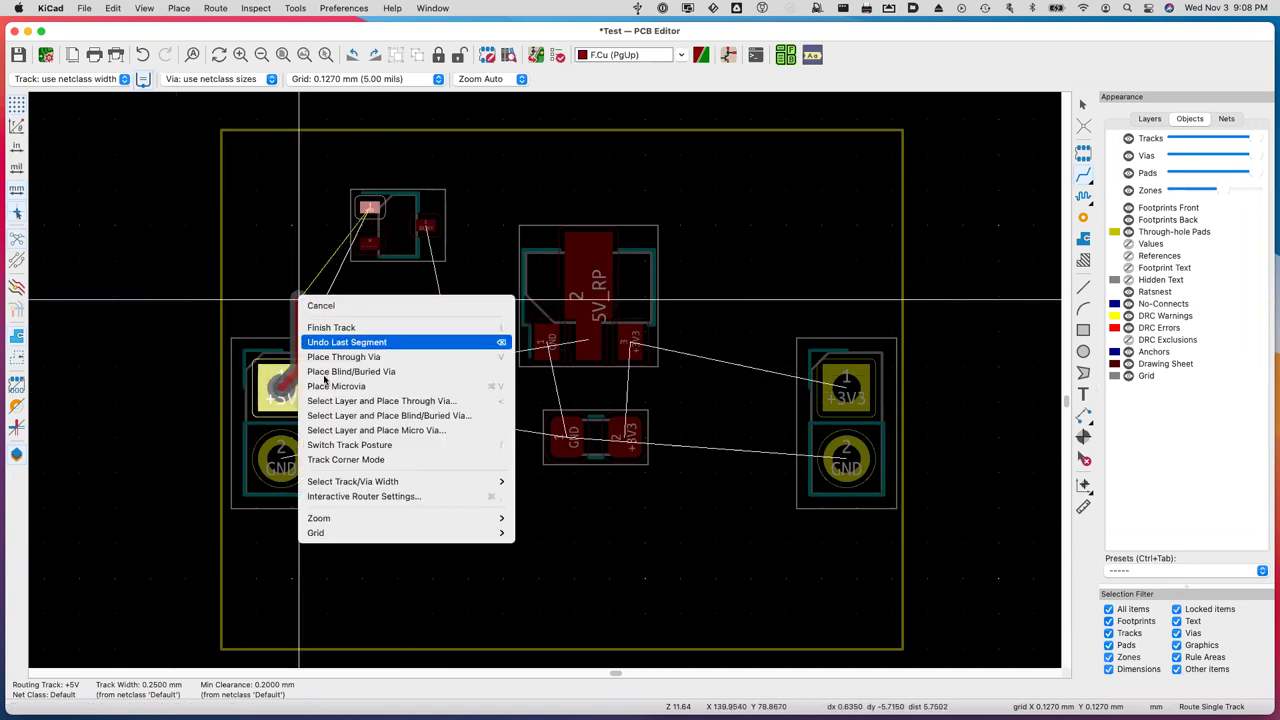
{"action": "left_click", "coordinate": [343, 444]}
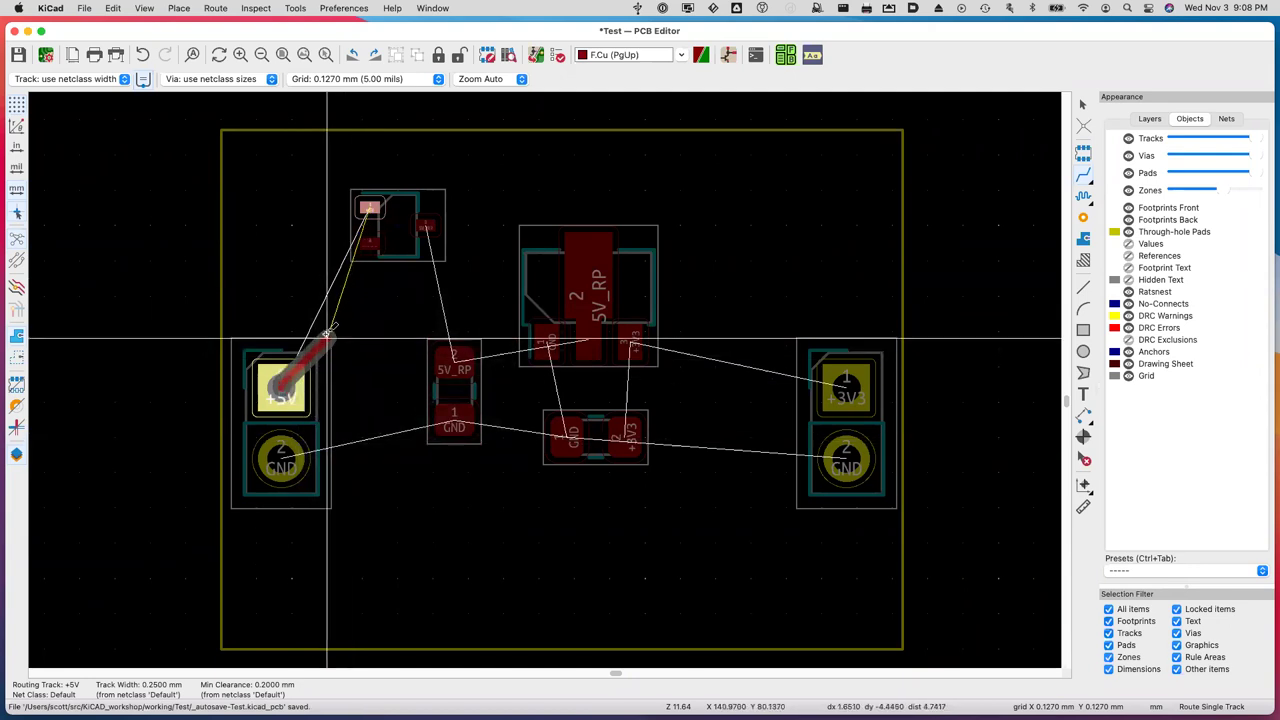
Toggle the corner mode of the +5V track being routed twice to compare the bend styles.
{"action": "right_click", "coordinate": [303, 311]}
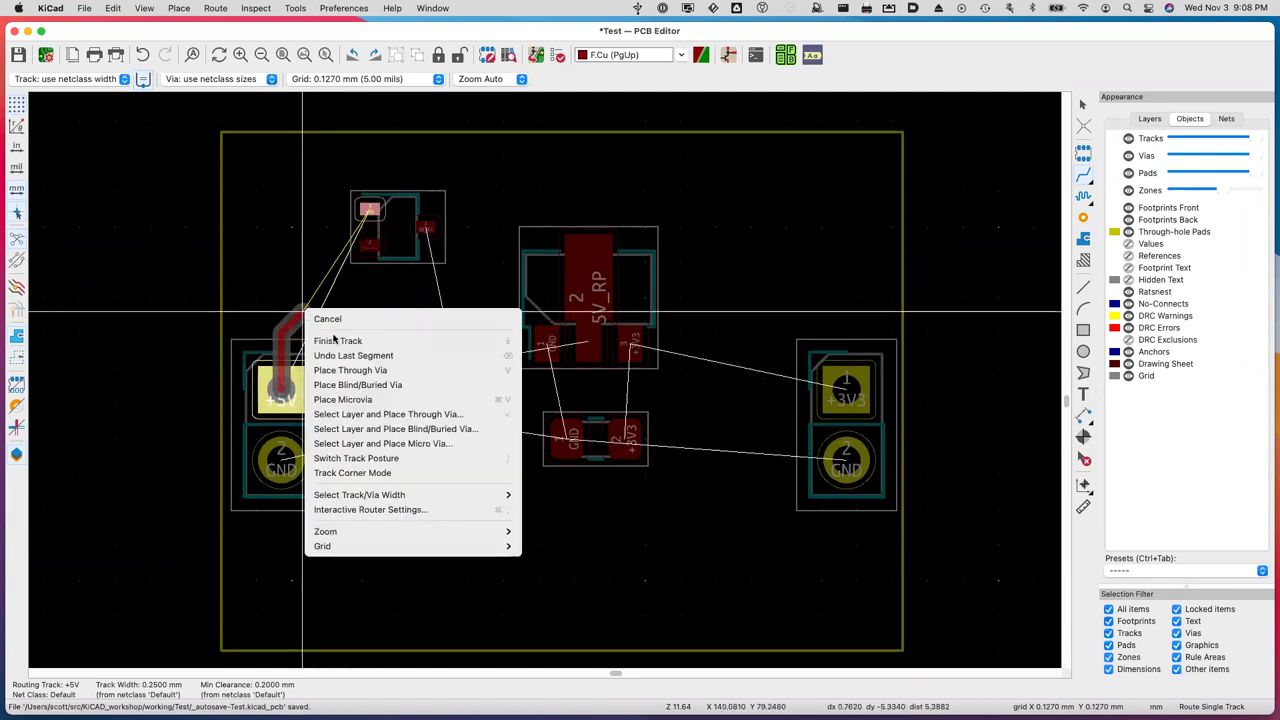
{"action": "left_click", "coordinate": [353, 476]}
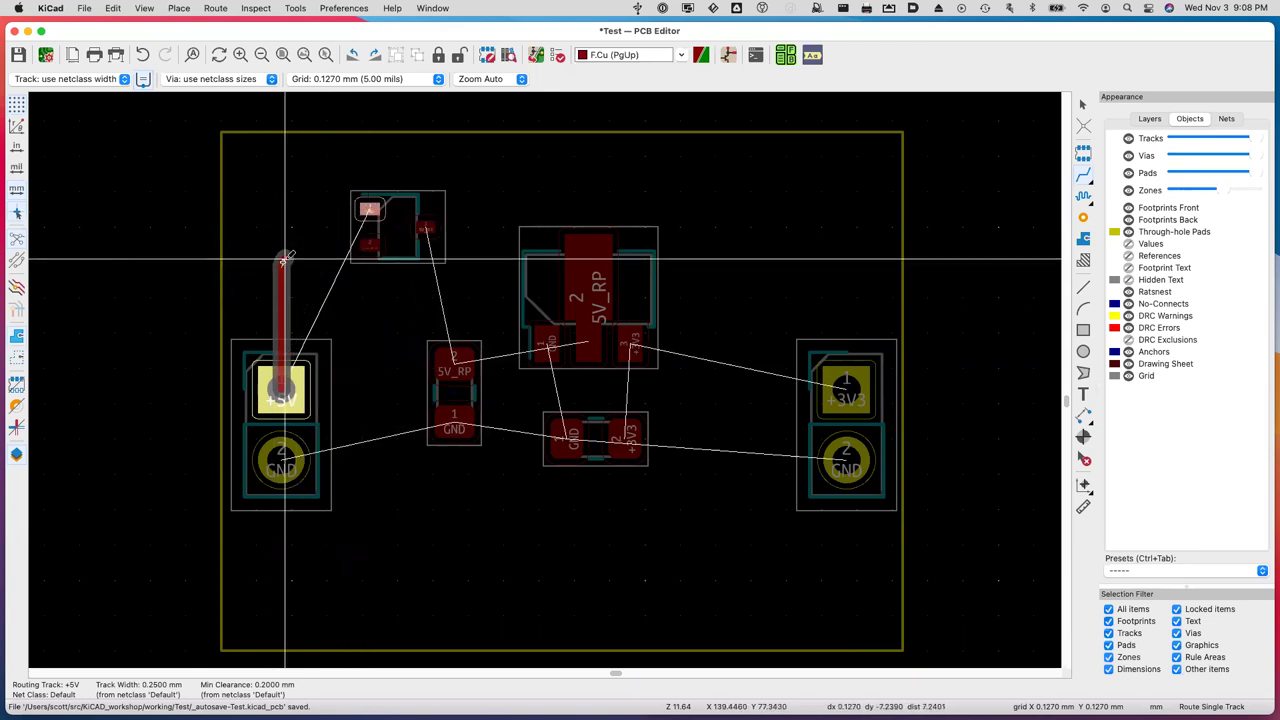
{"action": "right_click", "coordinate": [284, 264]}
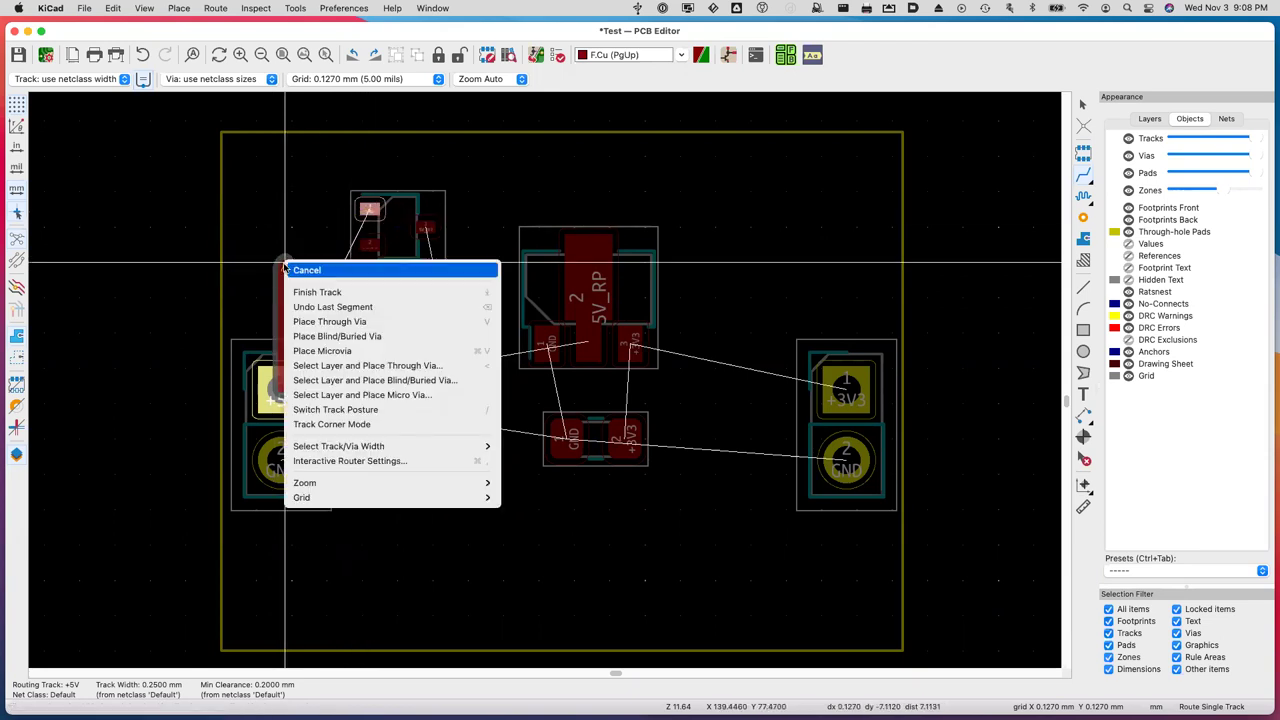
{"action": "left_click", "coordinate": [340, 424]}
Review the custom track width and via size settings for the +5V track being routed, then dismiss them.
{"action": "right_click", "coordinate": [292, 288]}
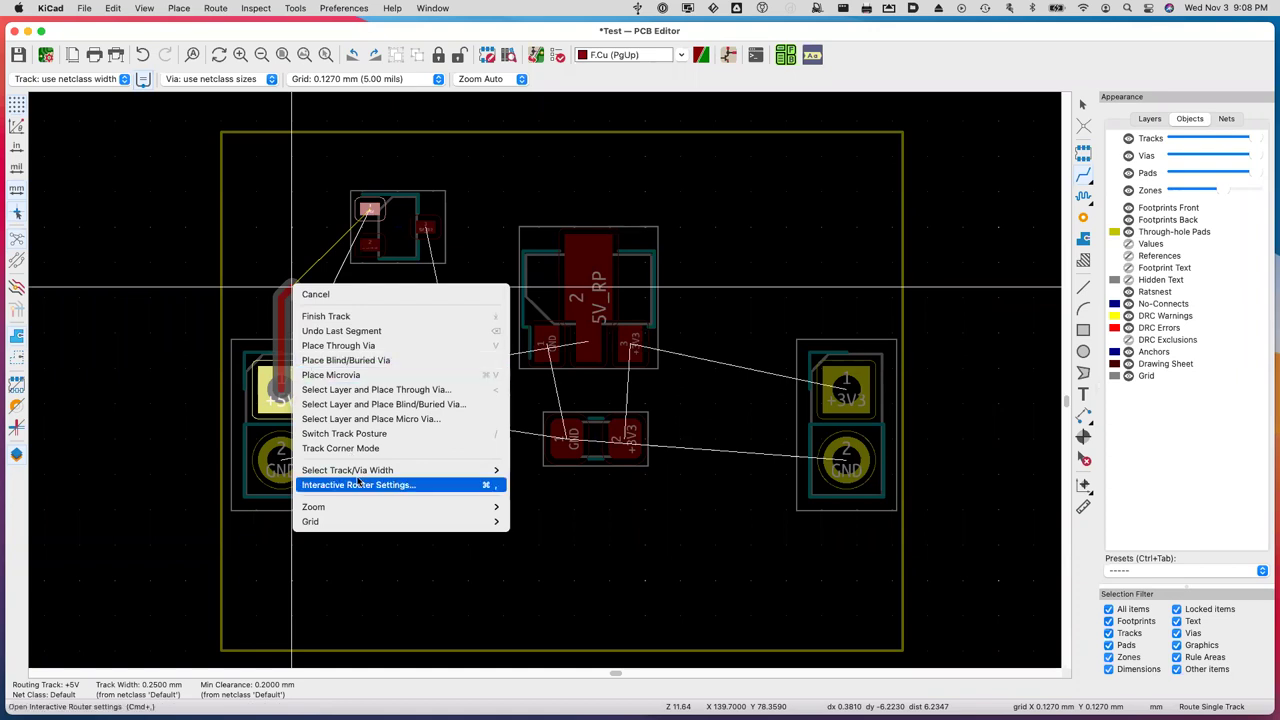
{"action": "mouse_move", "coordinate": [355, 470]}
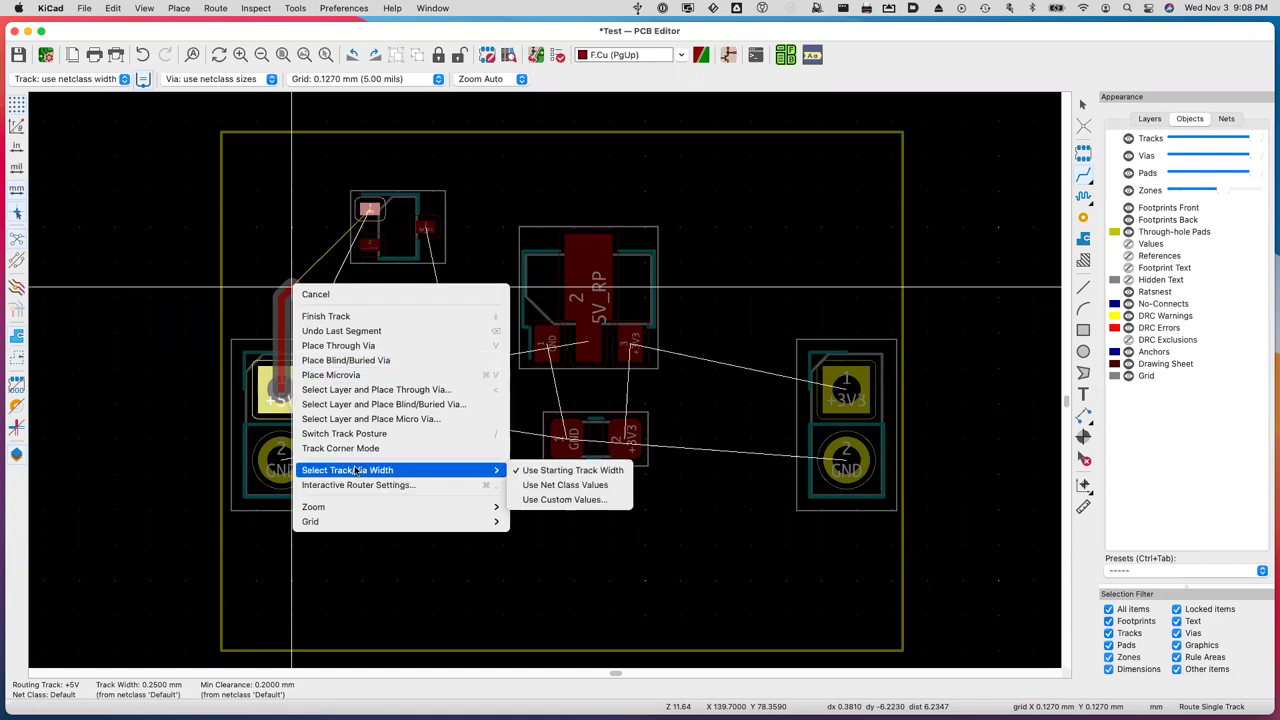
{"action": "left_click", "coordinate": [539, 500]}
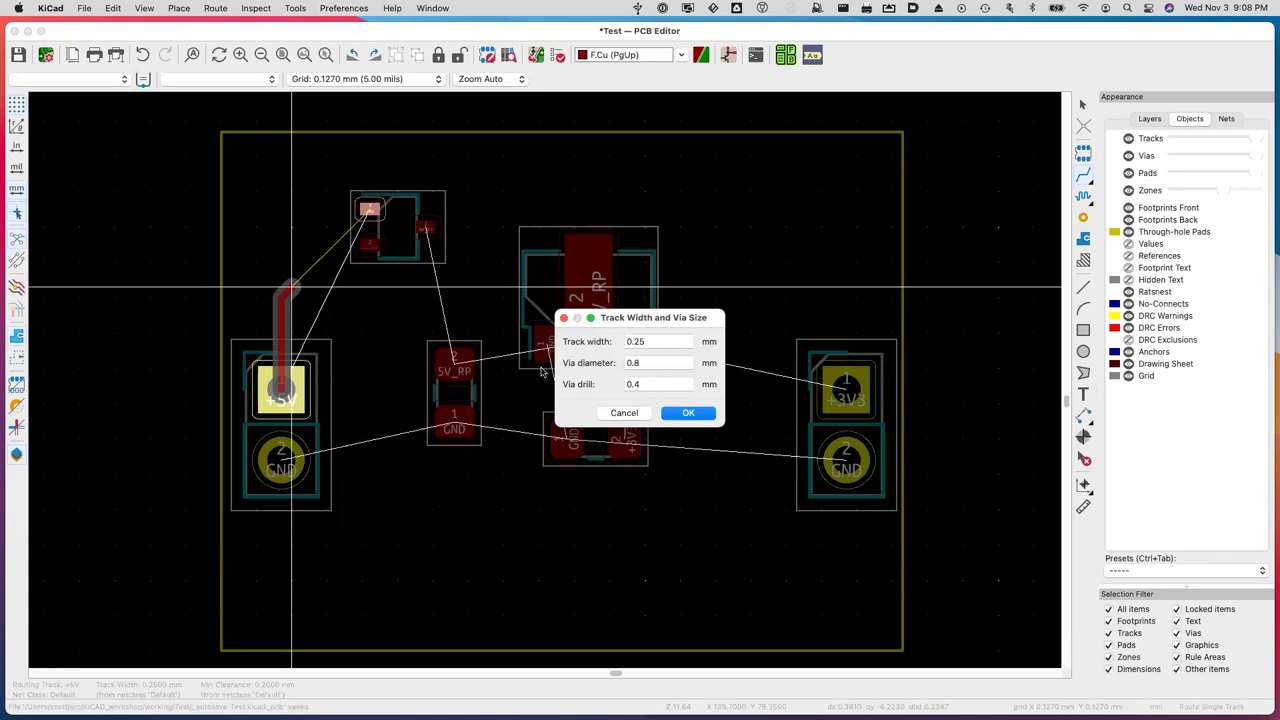
{"action": "left_click", "coordinate": [626, 413]}
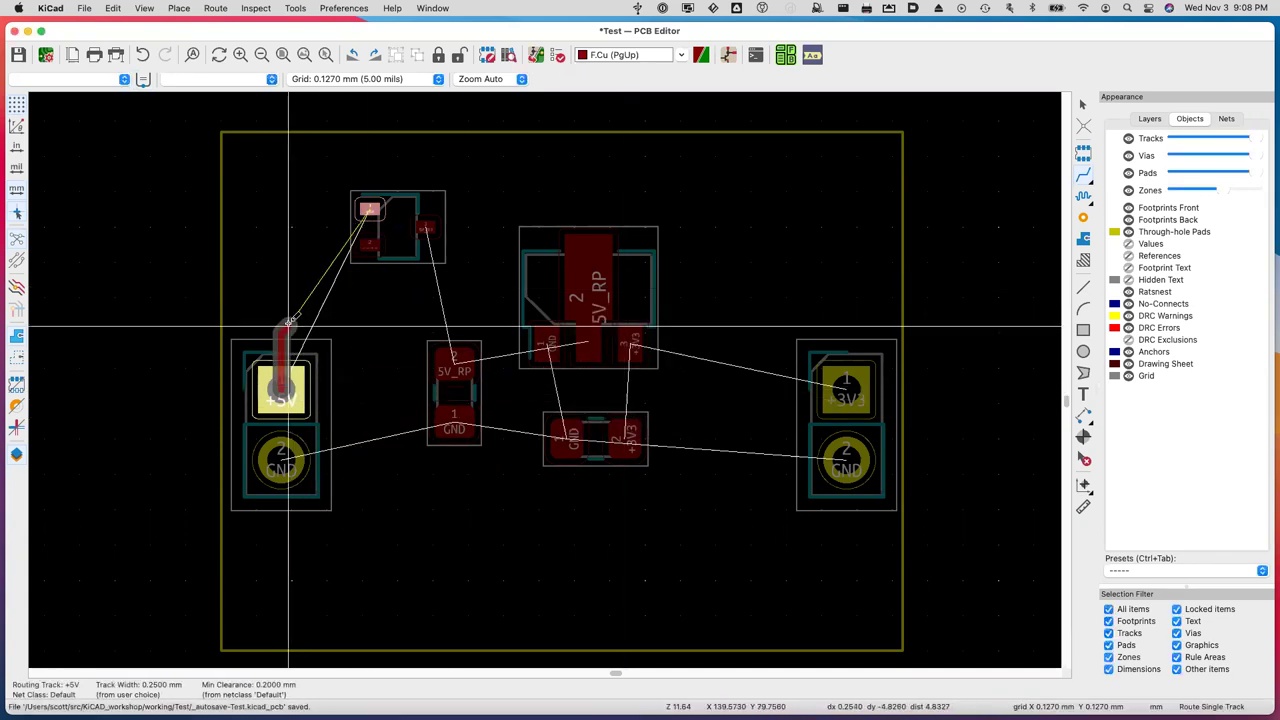
Cancel the unfinished 0.25 mm track started from the left connector's +5V pad.
{"action": "scroll", "coordinate": [275, 310], "scroll_direction": "left", "scroll_amount": 1}
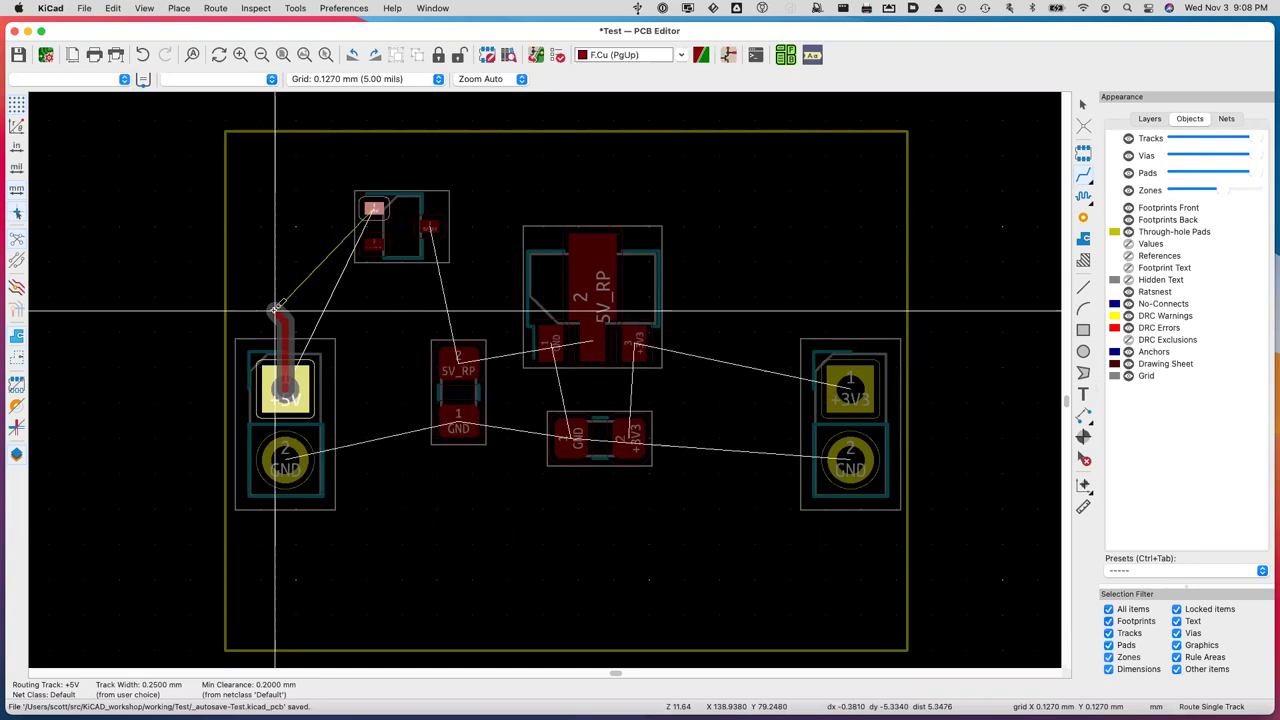
{"action": "key", "text": "Escape"}
{"action": "left_click", "coordinate": [436, 79]}
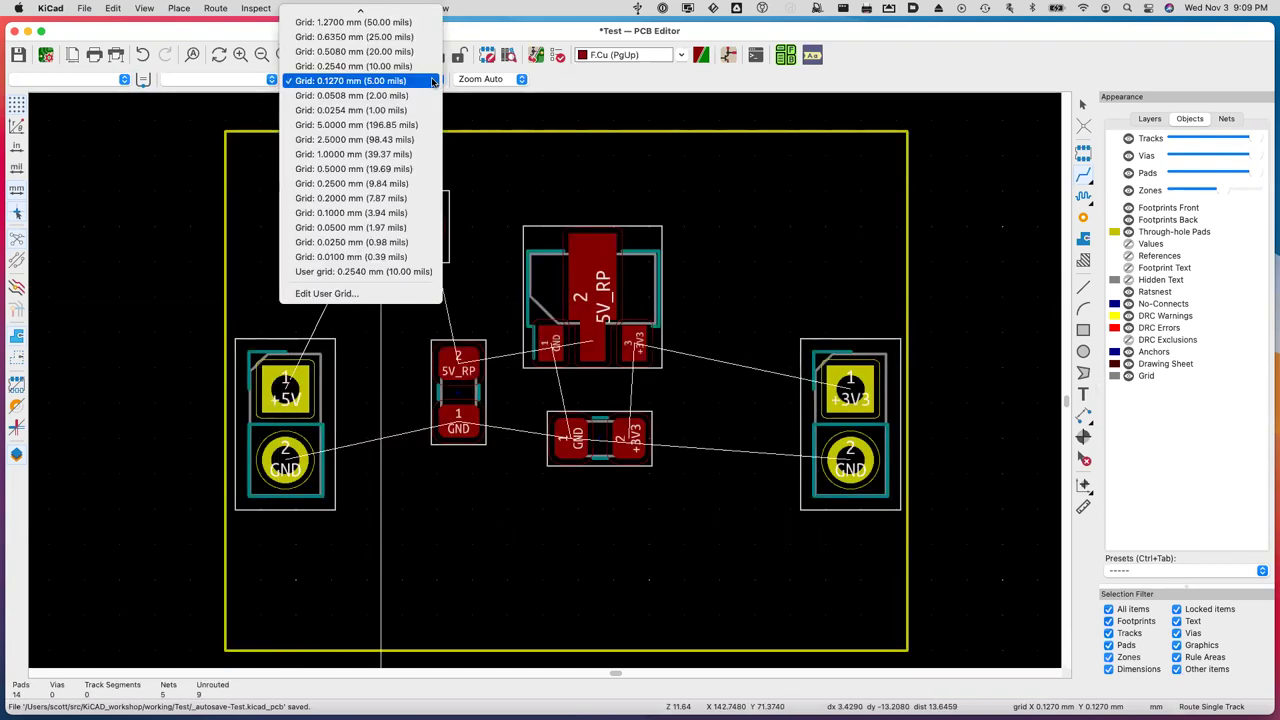
{"action": "left_click", "coordinate": [210, 120]}
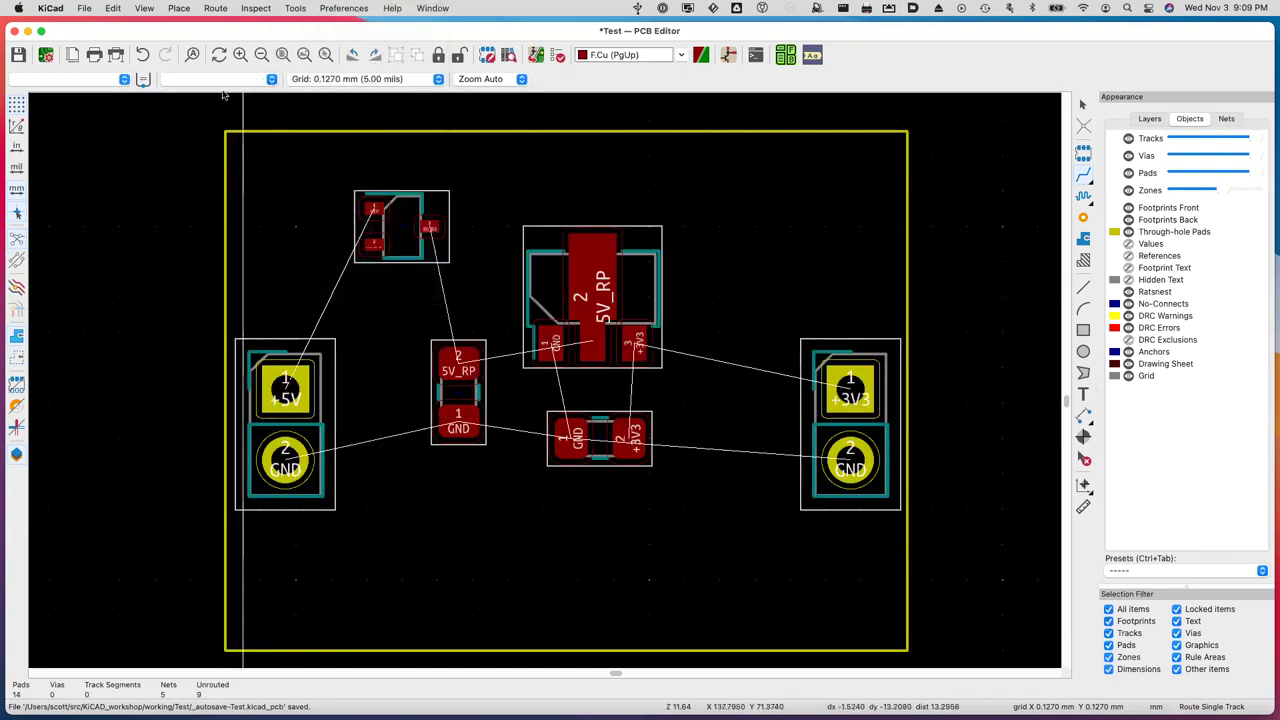
{"action": "left_click", "coordinate": [124, 79]}
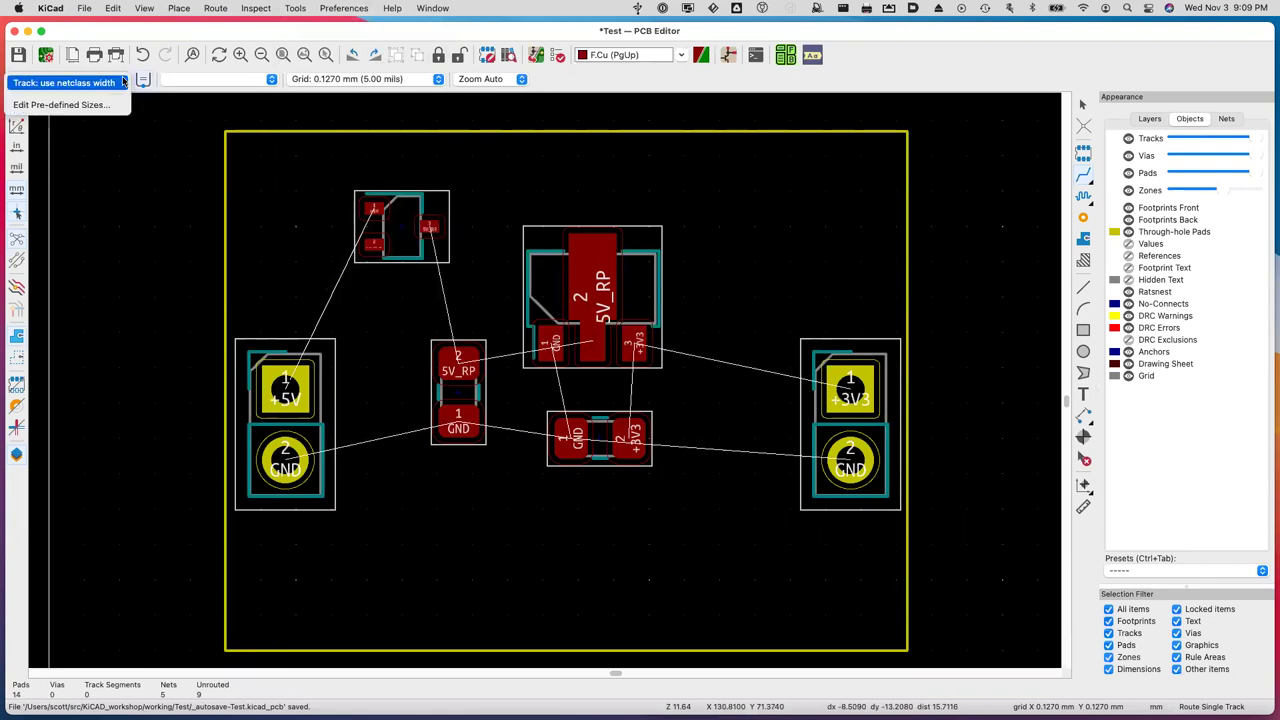
{"action": "left_click", "coordinate": [258, 84]}
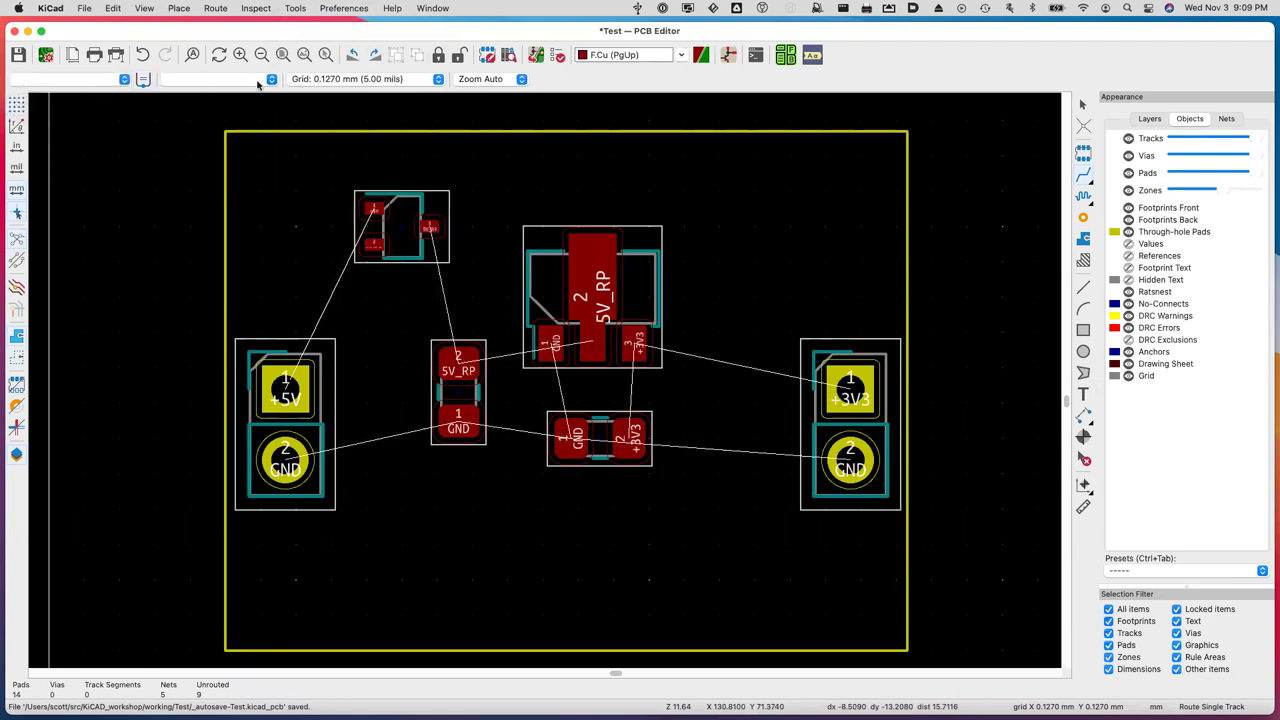
{"action": "left_click", "coordinate": [268, 80]}
{"action": "left_click", "coordinate": [158, 151]}
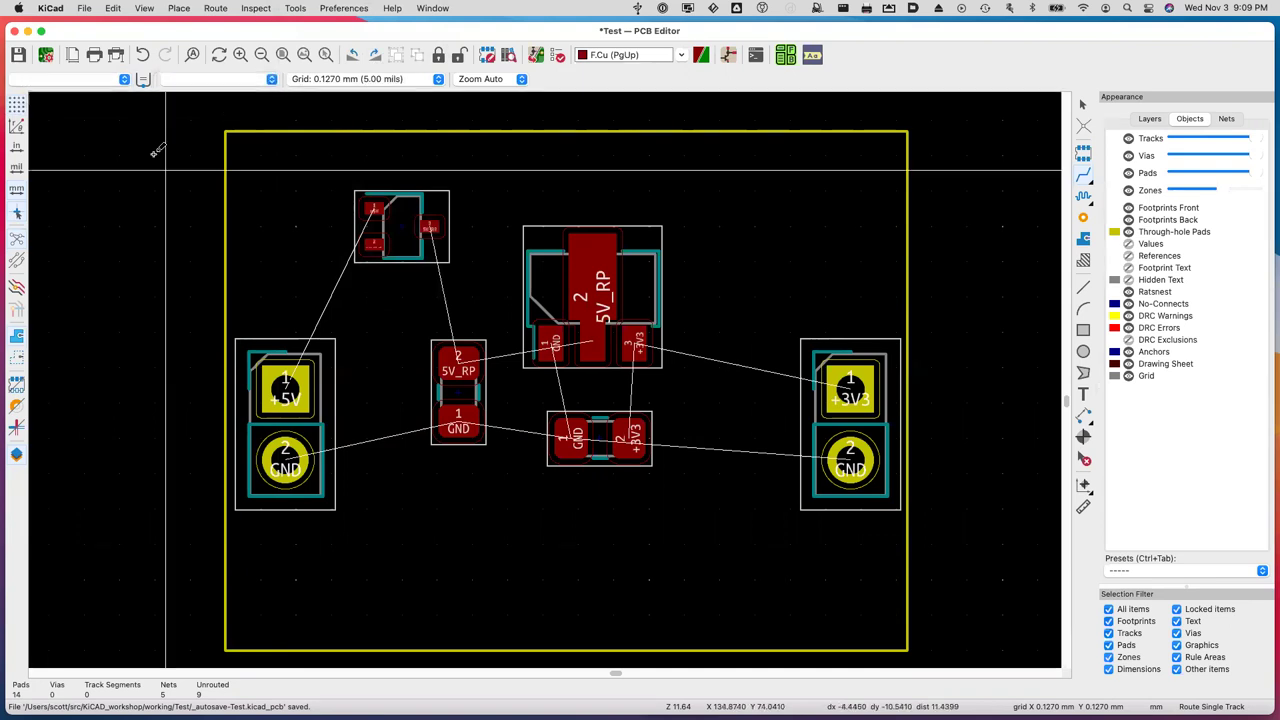
Add a predefined track width of 1 mm to the board's design rules and accept the board setup.
{"action": "left_click", "coordinate": [80, 80]}
{"action": "left_click", "coordinate": [76, 103]}
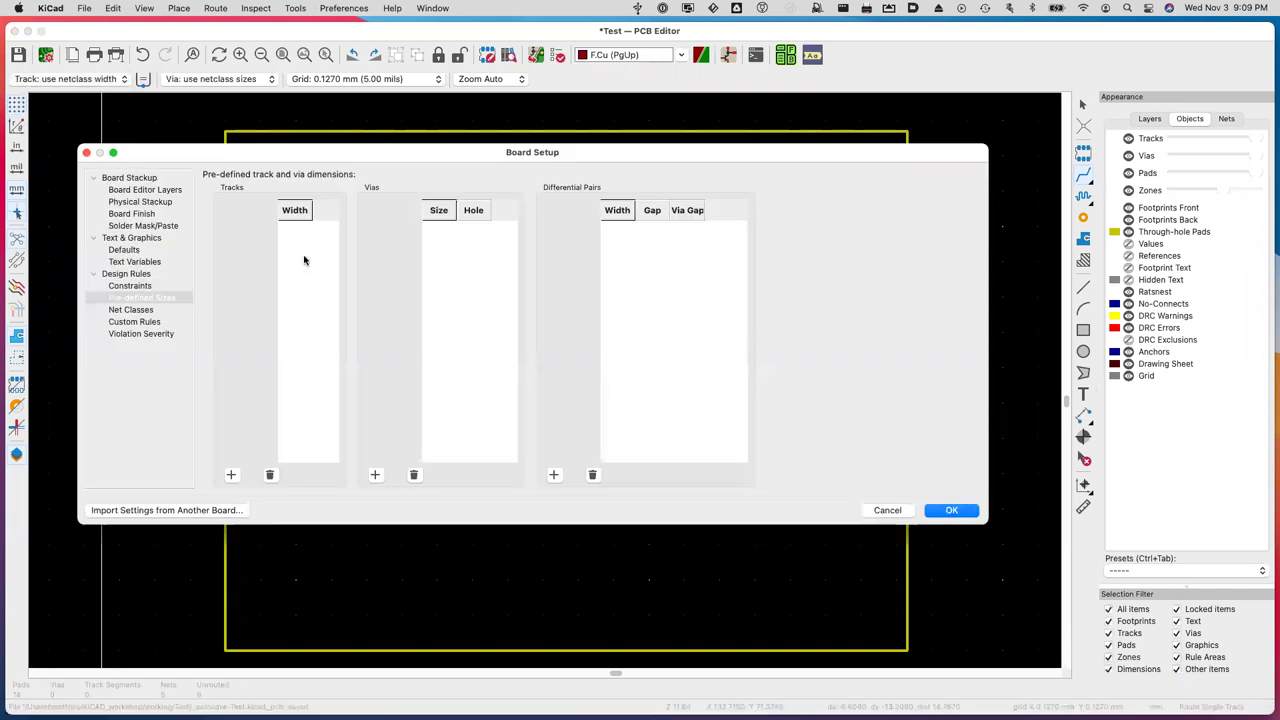
{"action": "left_click", "coordinate": [231, 475]}
{"action": "type", "text": "1"}
{"action": "key", "text": "Return"}
{"action": "left_click", "coordinate": [948, 511]}
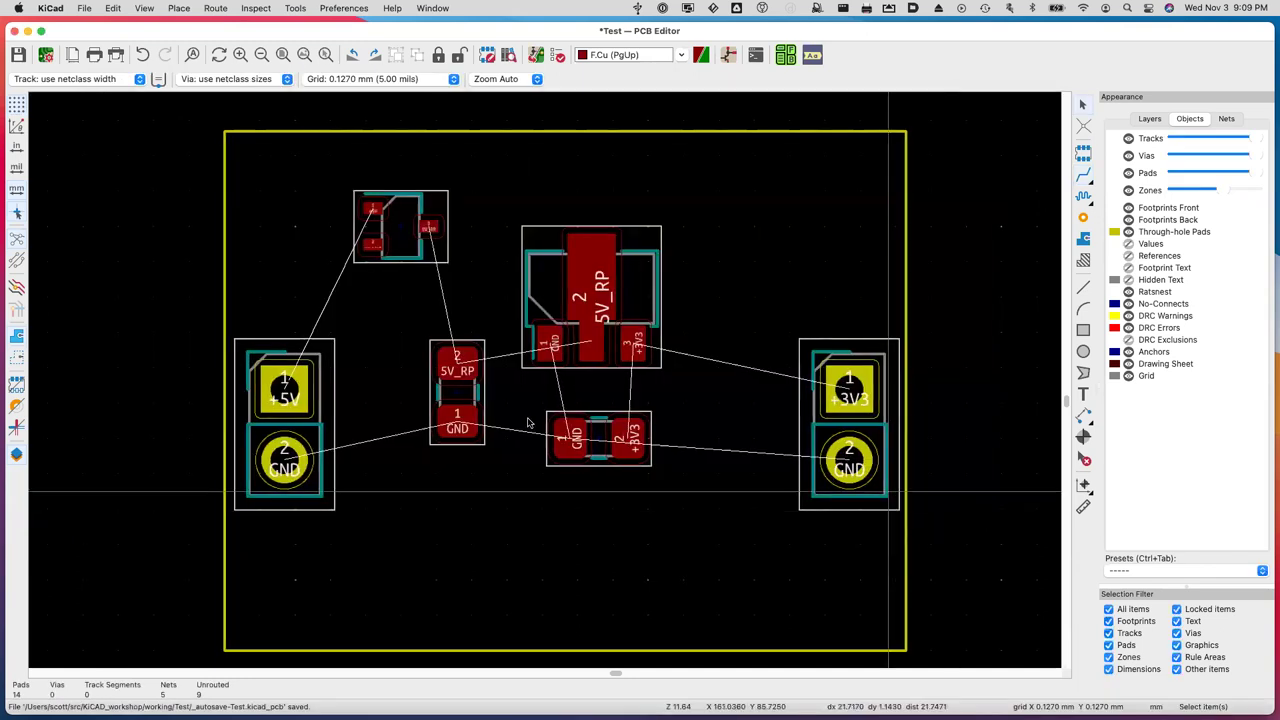
Route 1.000 mm tracks from the left connector's +5V pad to the small three-pad footprint and from its 5V_RP pad to the upright two-pad footprint.
{"action": "left_click", "coordinate": [139, 79]}
{"action": "left_click", "coordinate": [121, 96]}
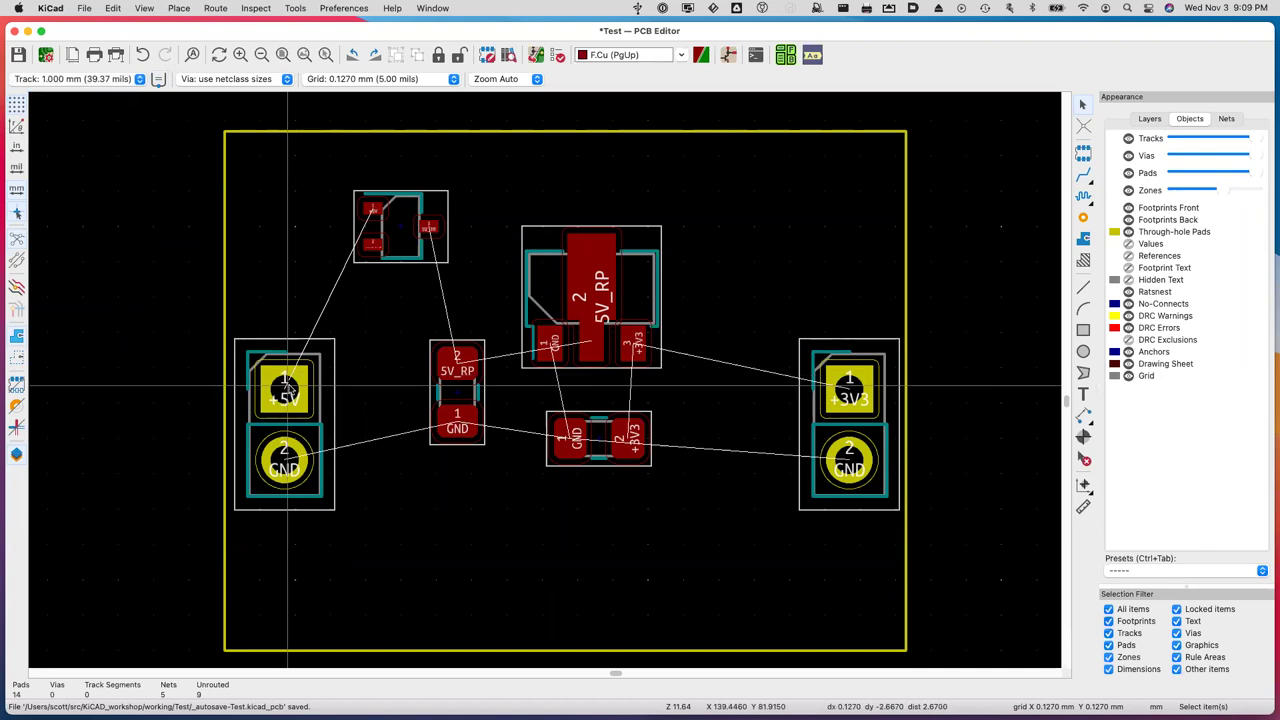
{"action": "key", "text": "x"}
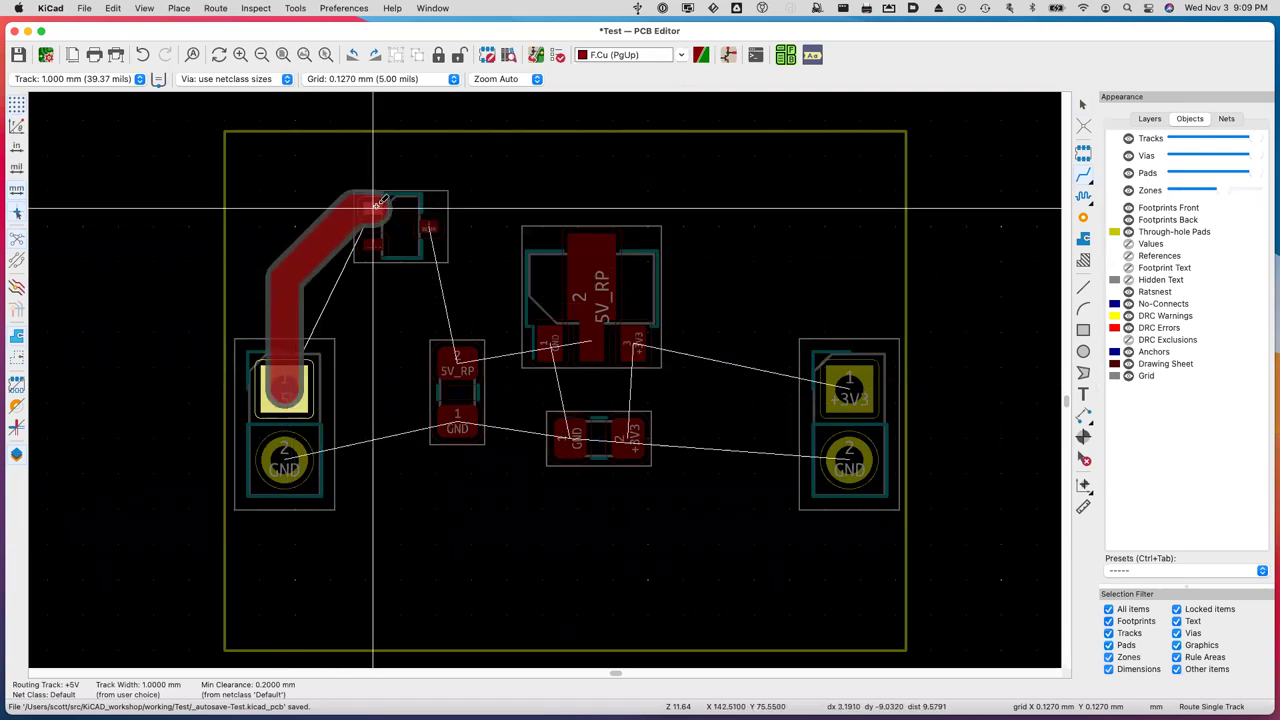
{"action": "left_click", "coordinate": [377, 206]}
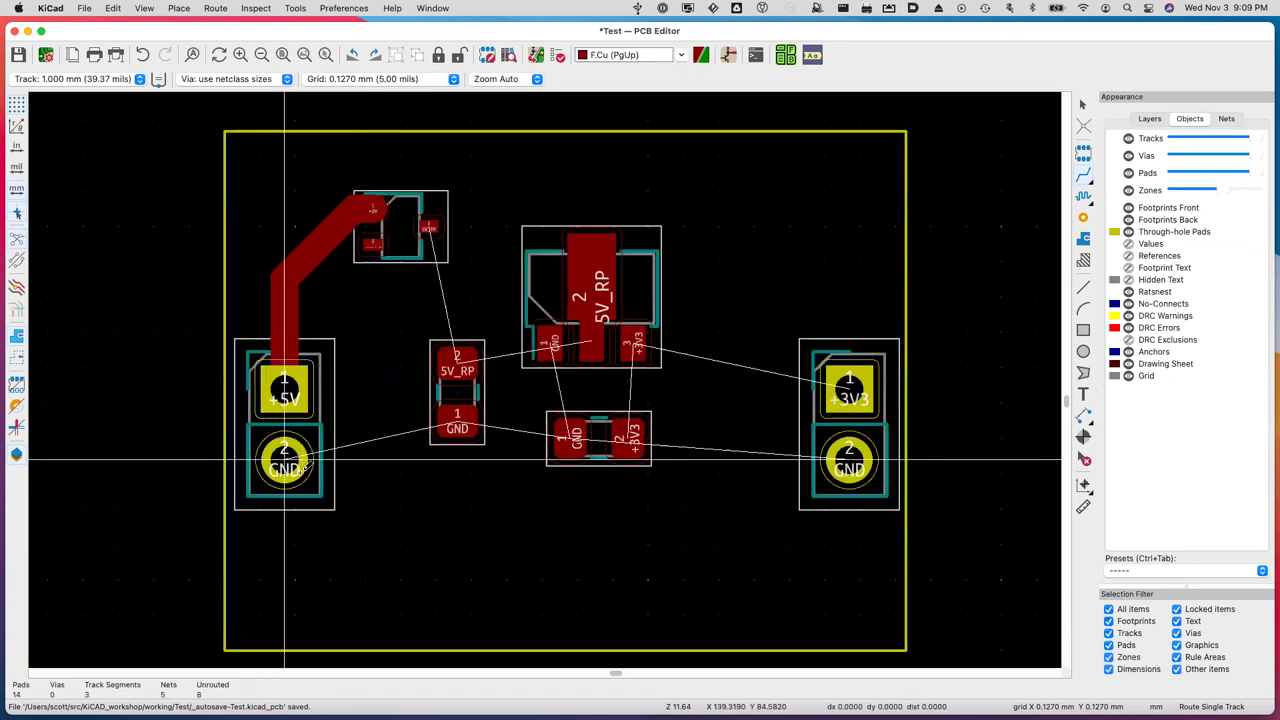
{"action": "left_click", "coordinate": [430, 226]}
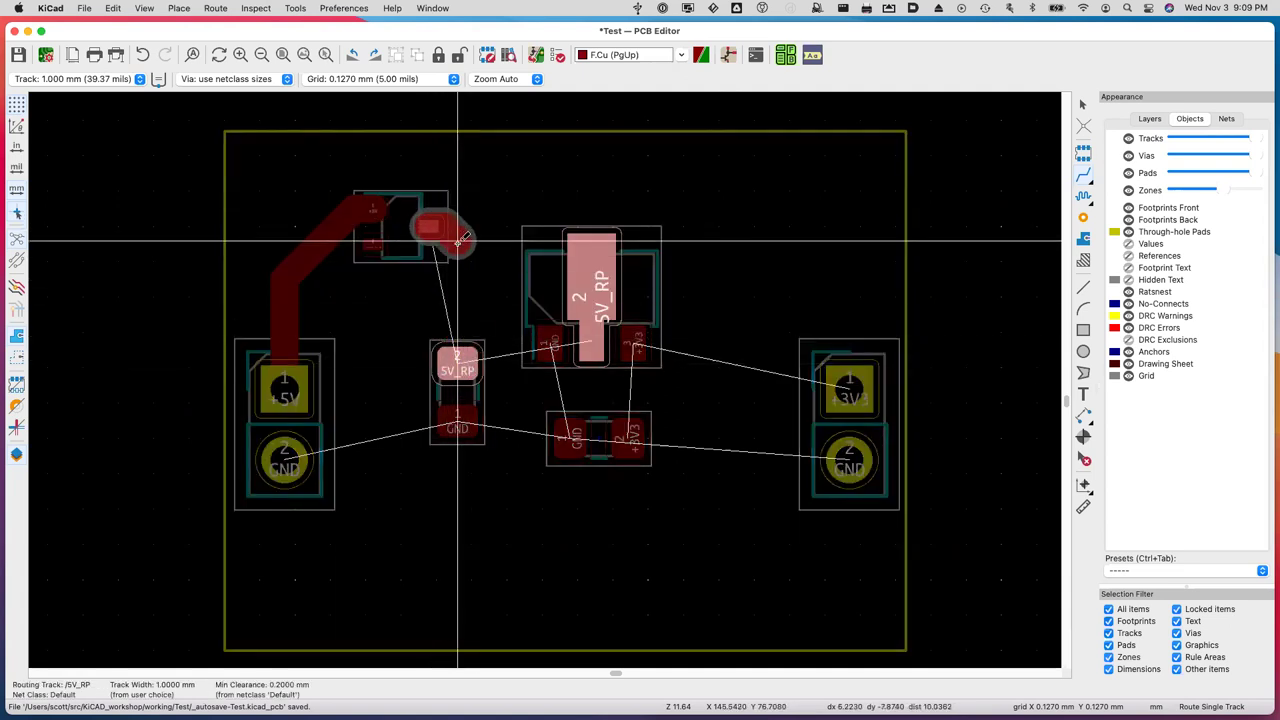
{"action": "left_click", "coordinate": [458, 363]}
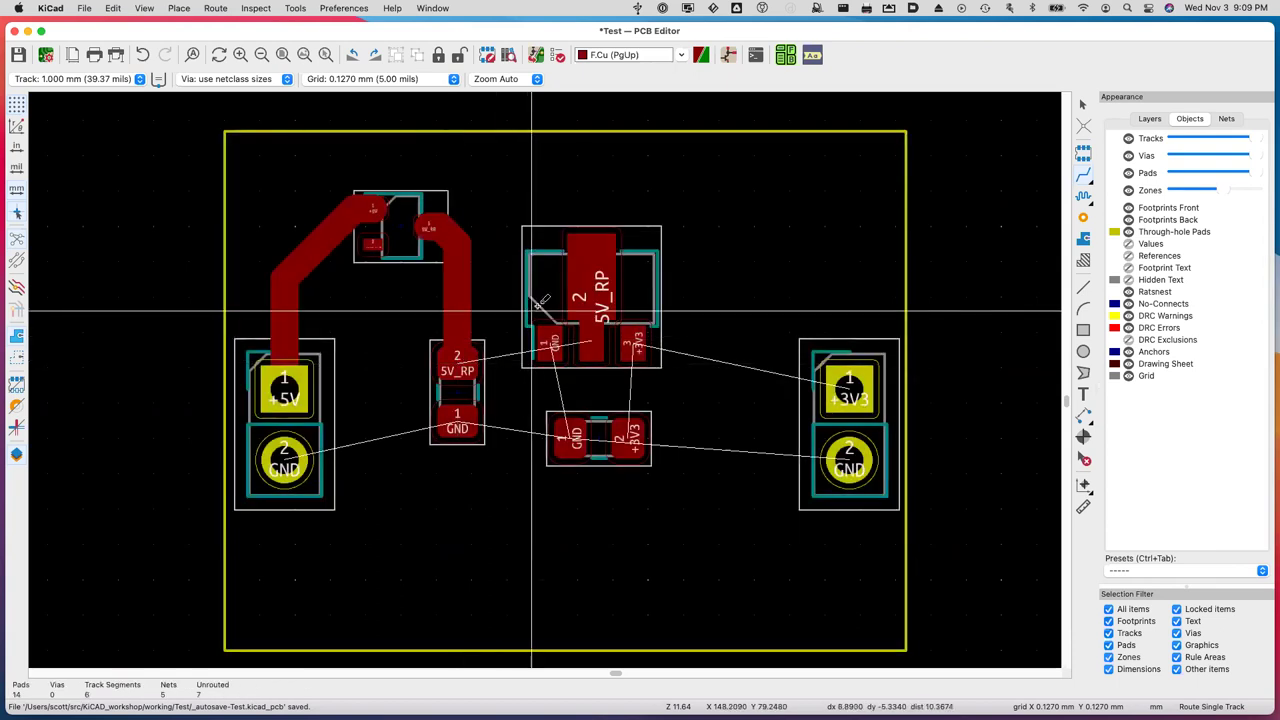
Route 1.000 mm GND tracks from the left connector through both two-pad footprints' GND pads and up to the regulator footprint's GND pad.
{"action": "left_click", "coordinate": [285, 460]}
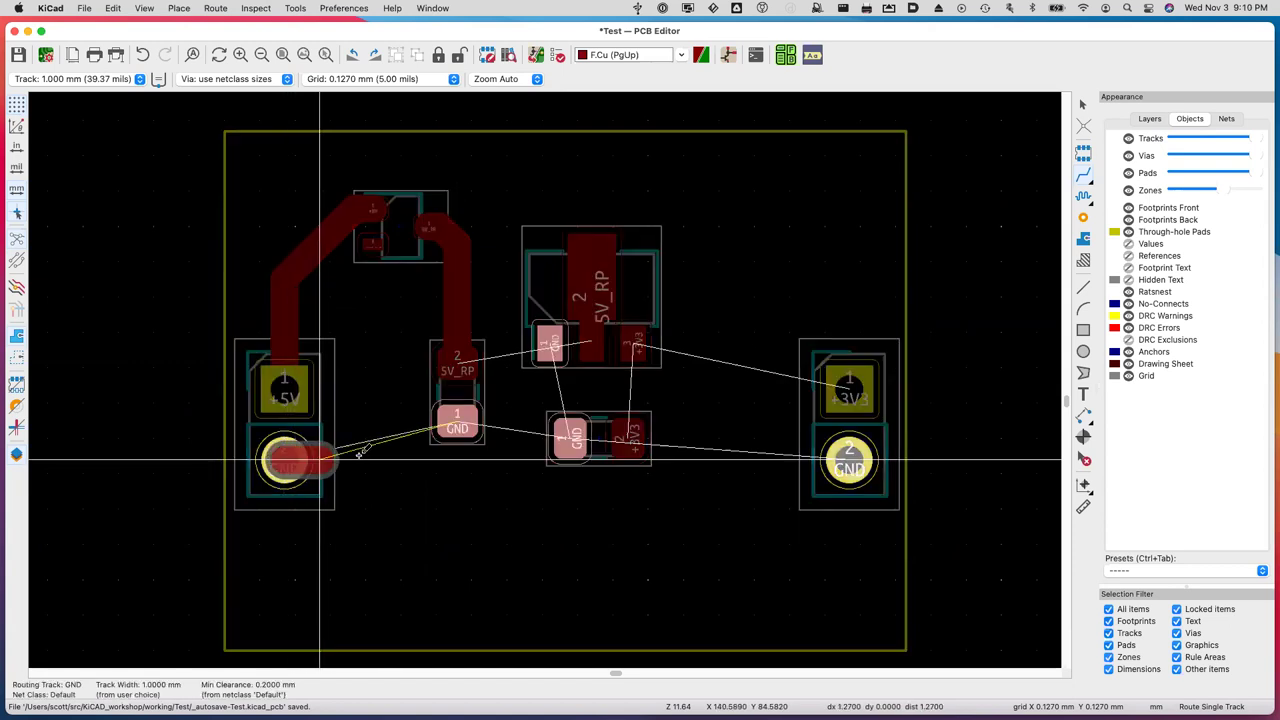
{"action": "left_click", "coordinate": [458, 424]}
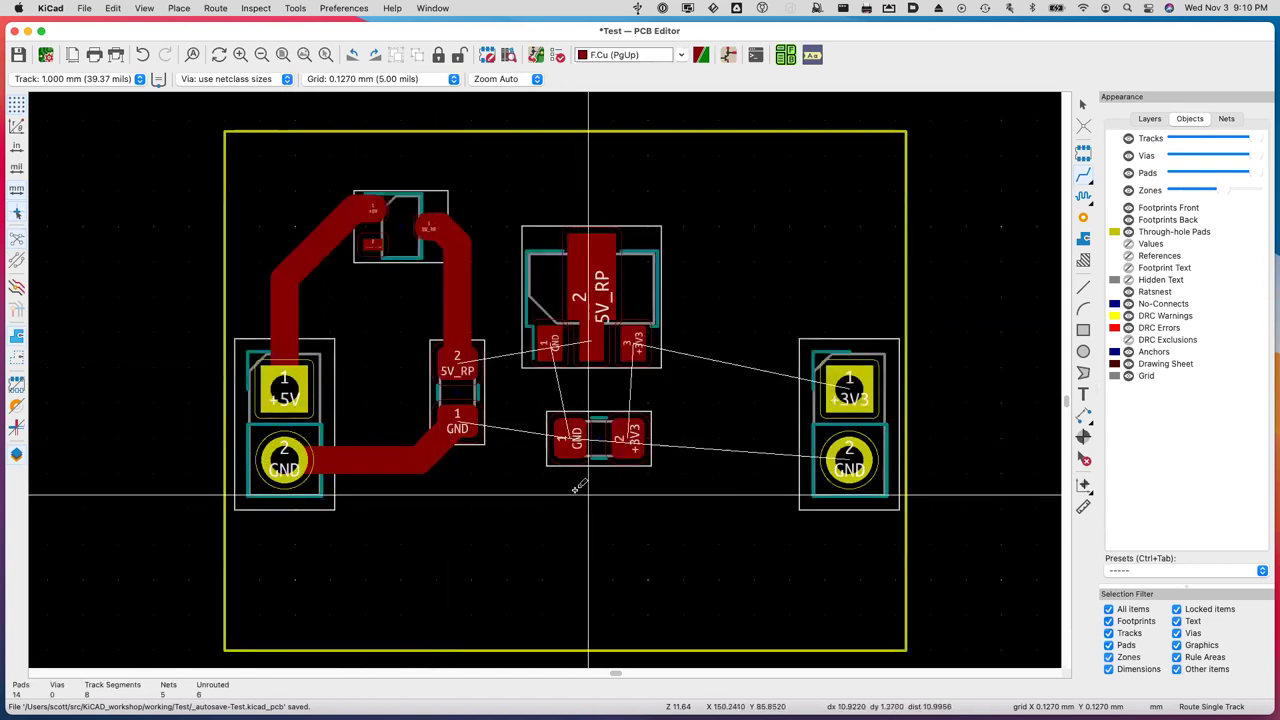
{"action": "left_click", "coordinate": [476, 410]}
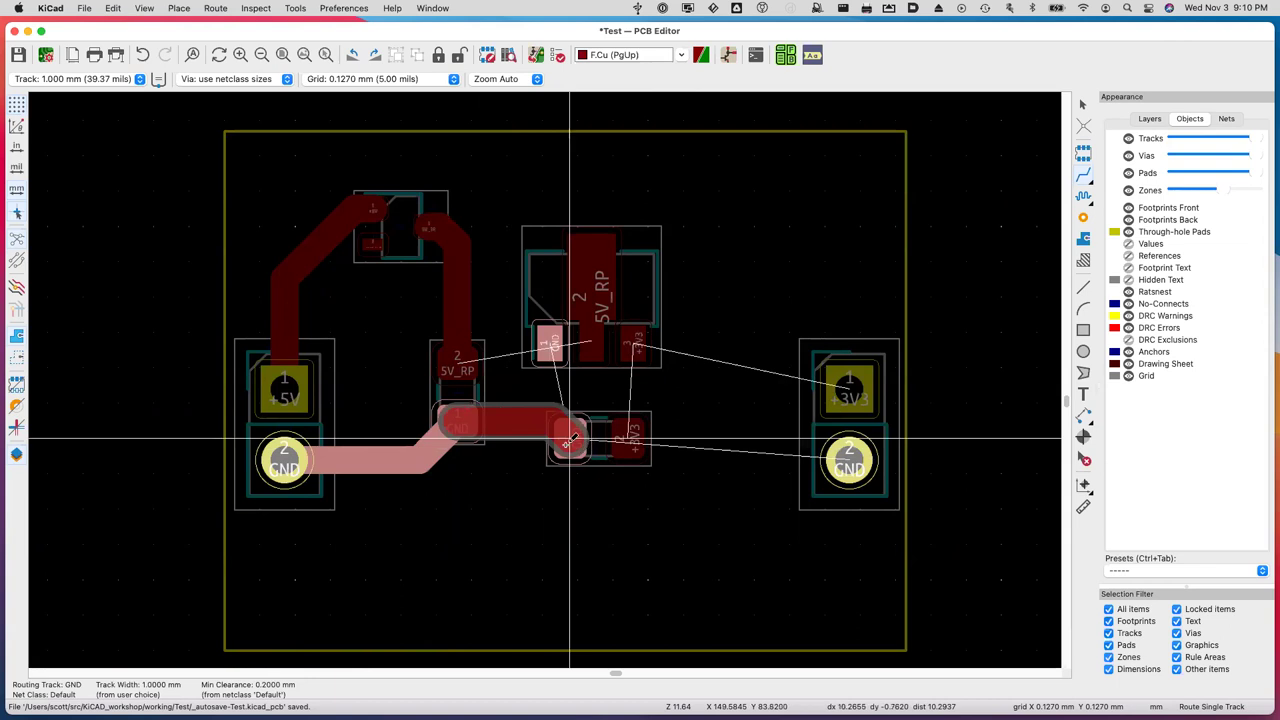
{"action": "left_click", "coordinate": [584, 446]}
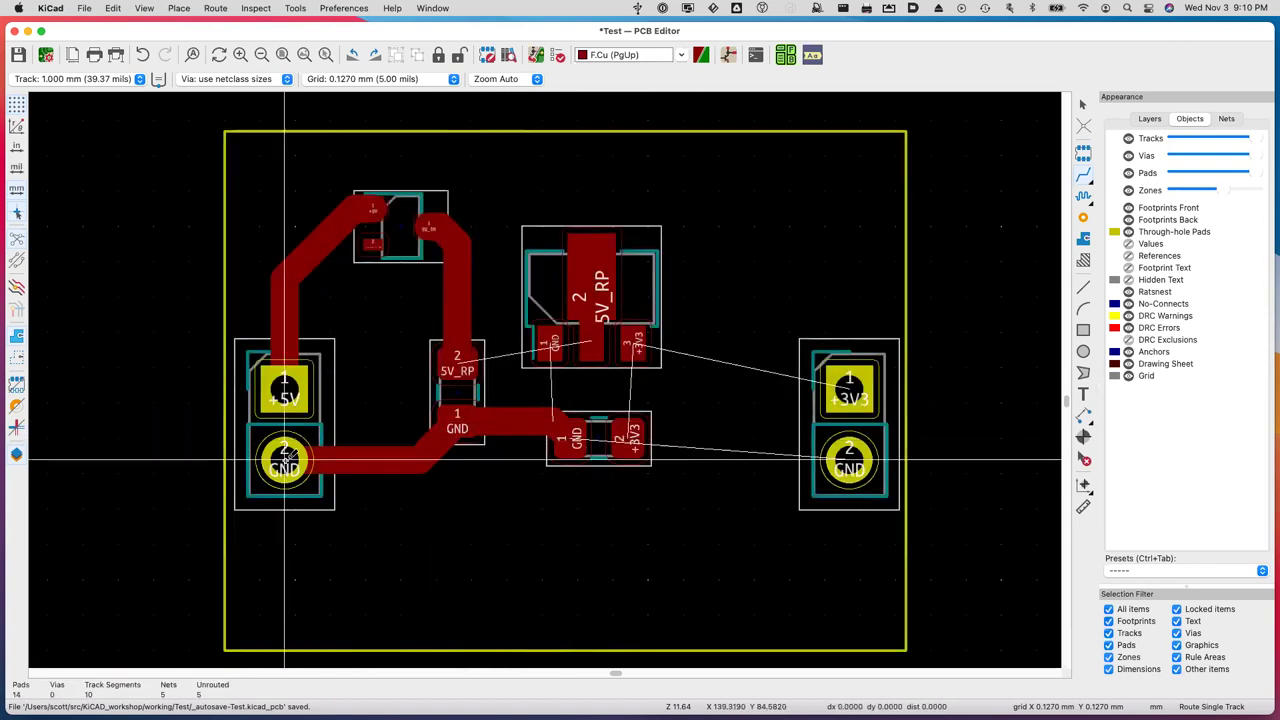
{"action": "left_click", "coordinate": [549, 343]}
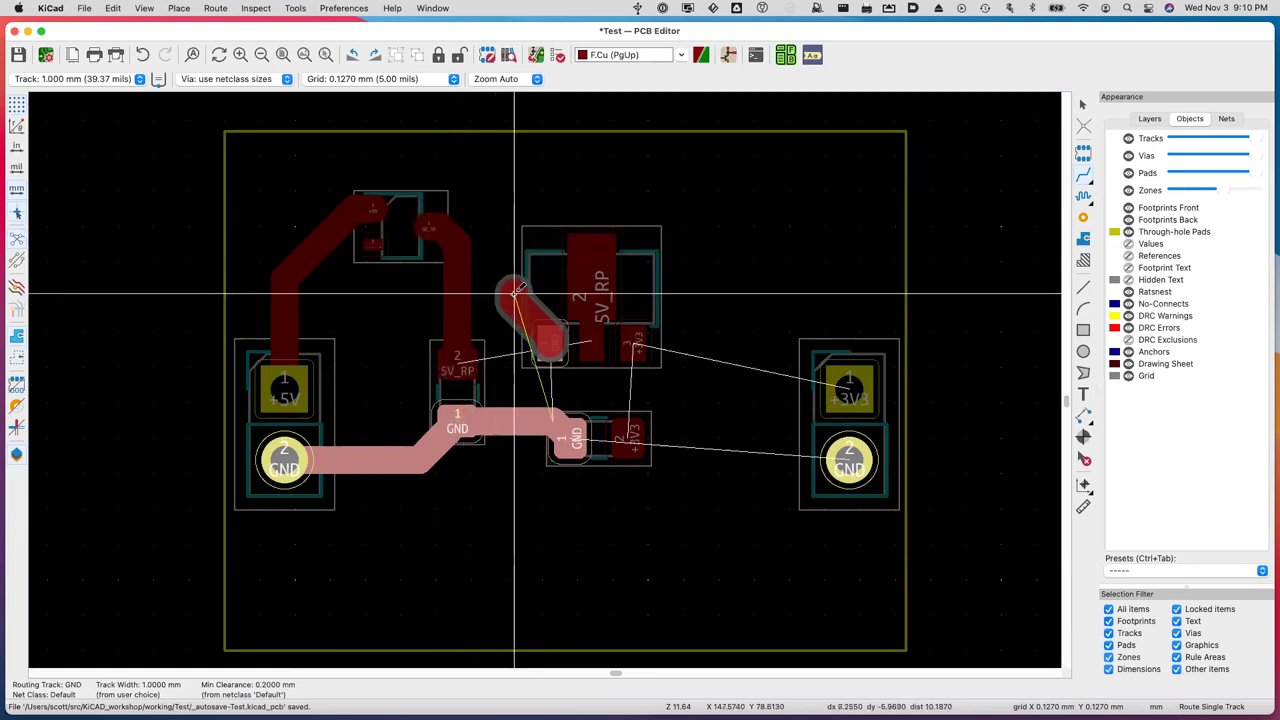
{"action": "left_click", "coordinate": [571, 415]}
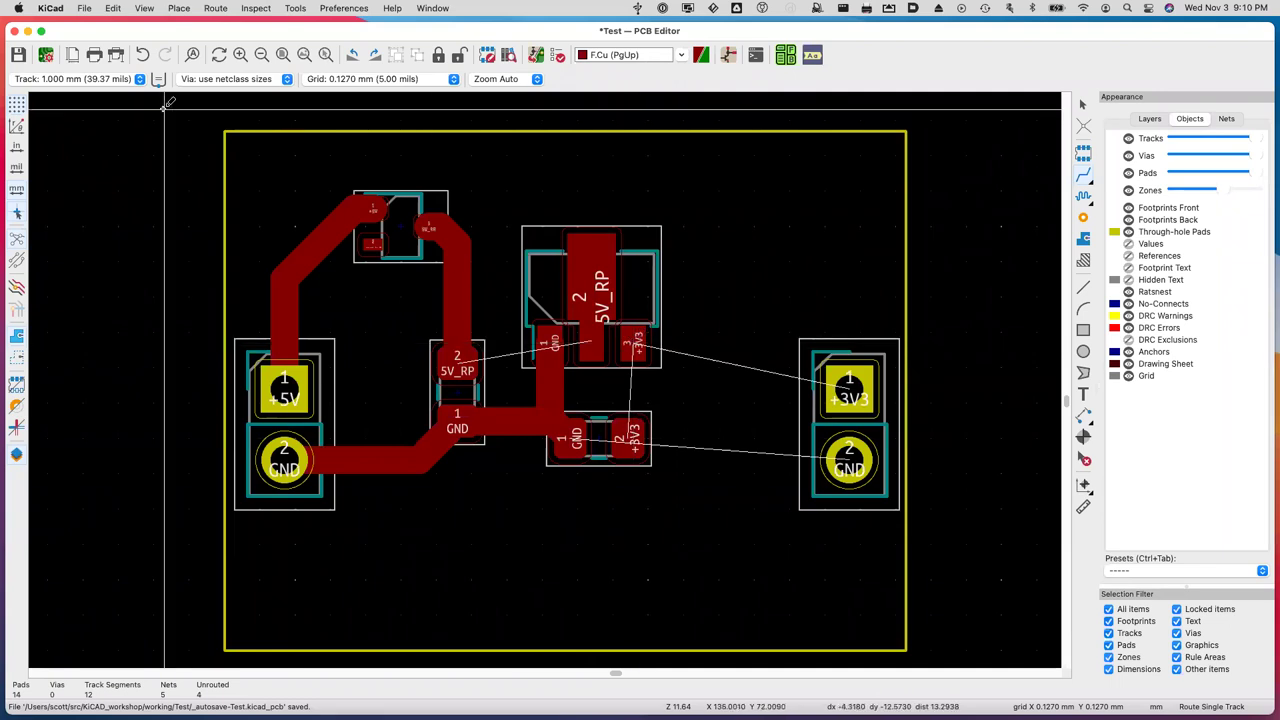
Examine the interactive router settings, including the routing mode and track options, and find where else they can be opened.
{"action": "right_click", "coordinate": [517, 197]}
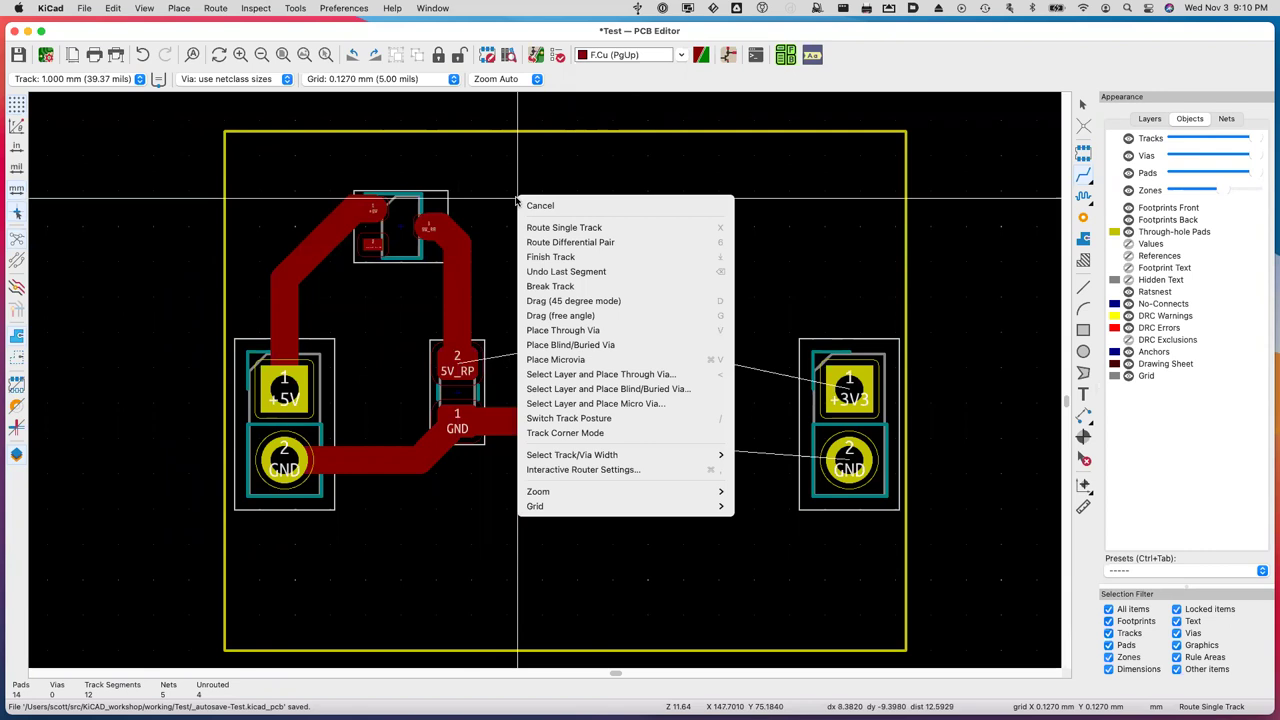
{"action": "left_click", "coordinate": [588, 471]}
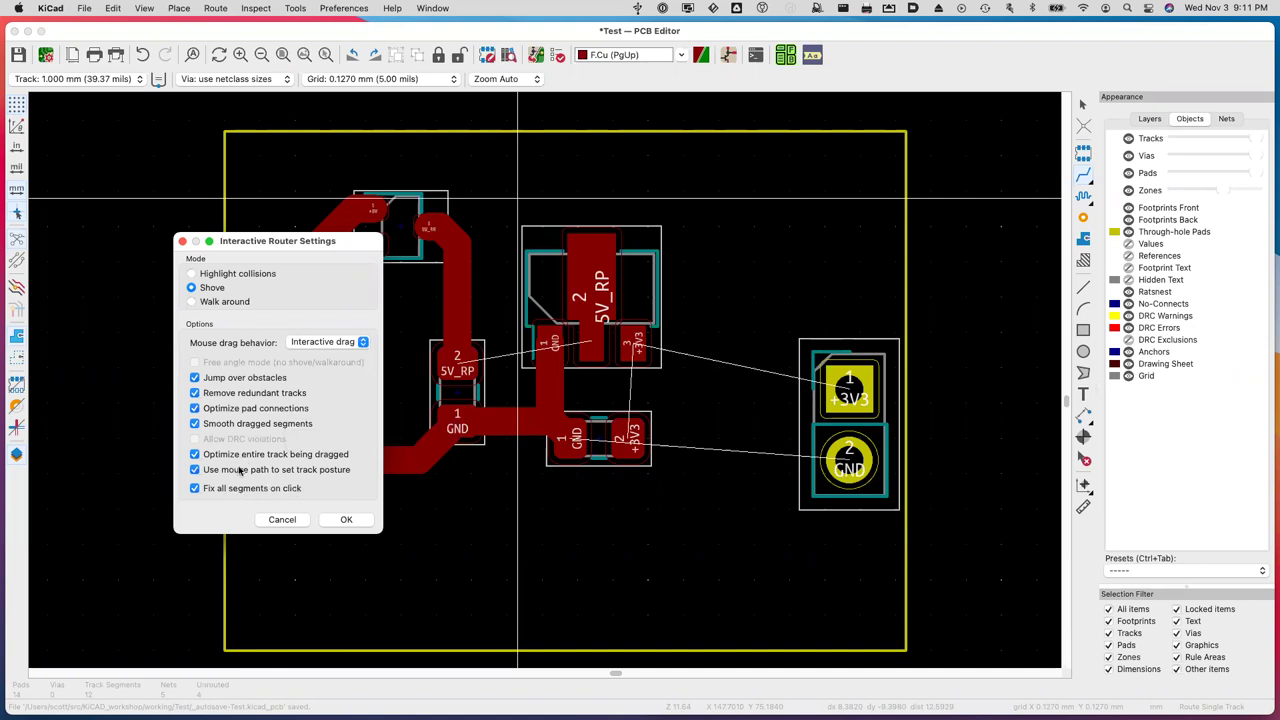
{"action": "left_click", "coordinate": [283, 520]}
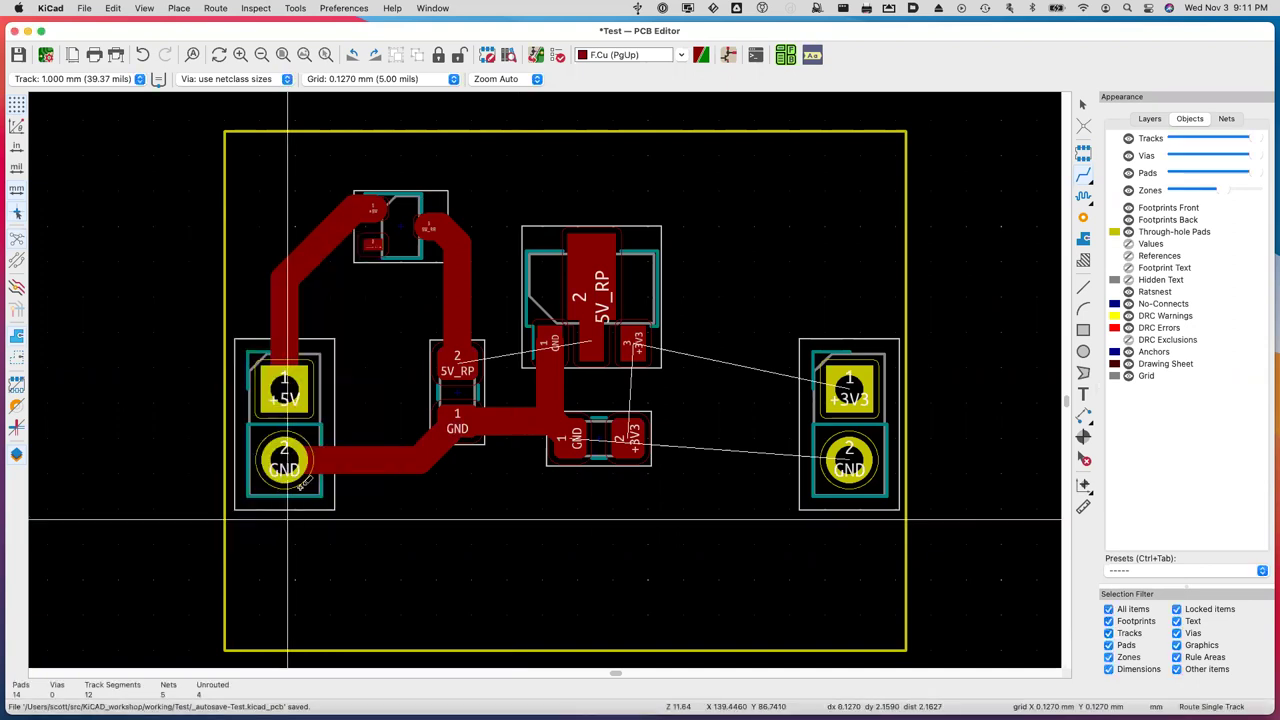
{"action": "right_click", "coordinate": [370, 338]}
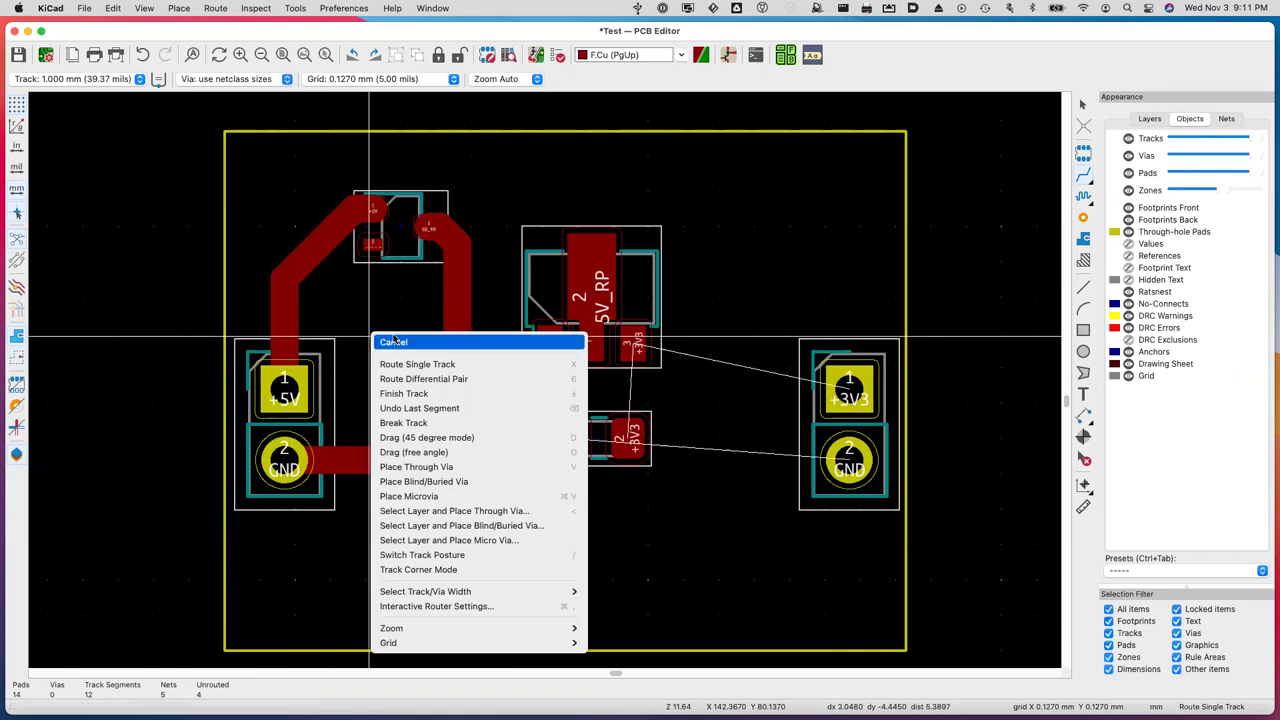
{"action": "left_click", "coordinate": [435, 607]}
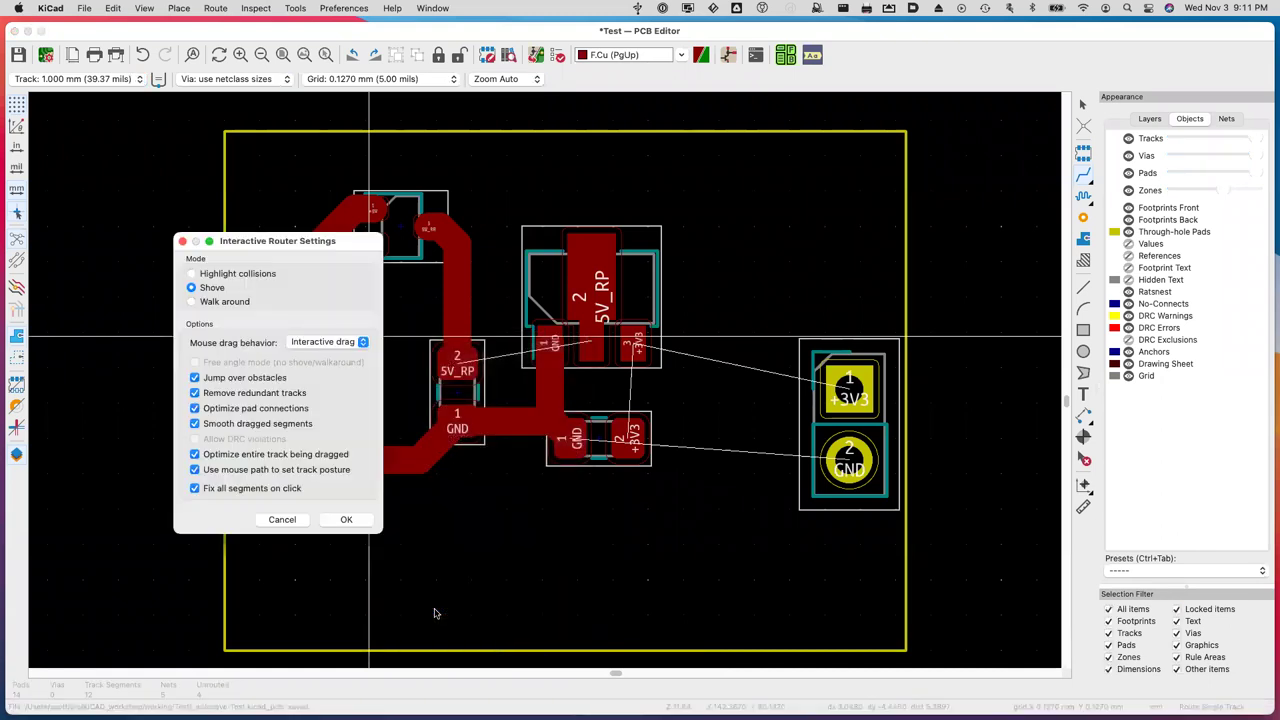
{"action": "left_click", "coordinate": [299, 521]}
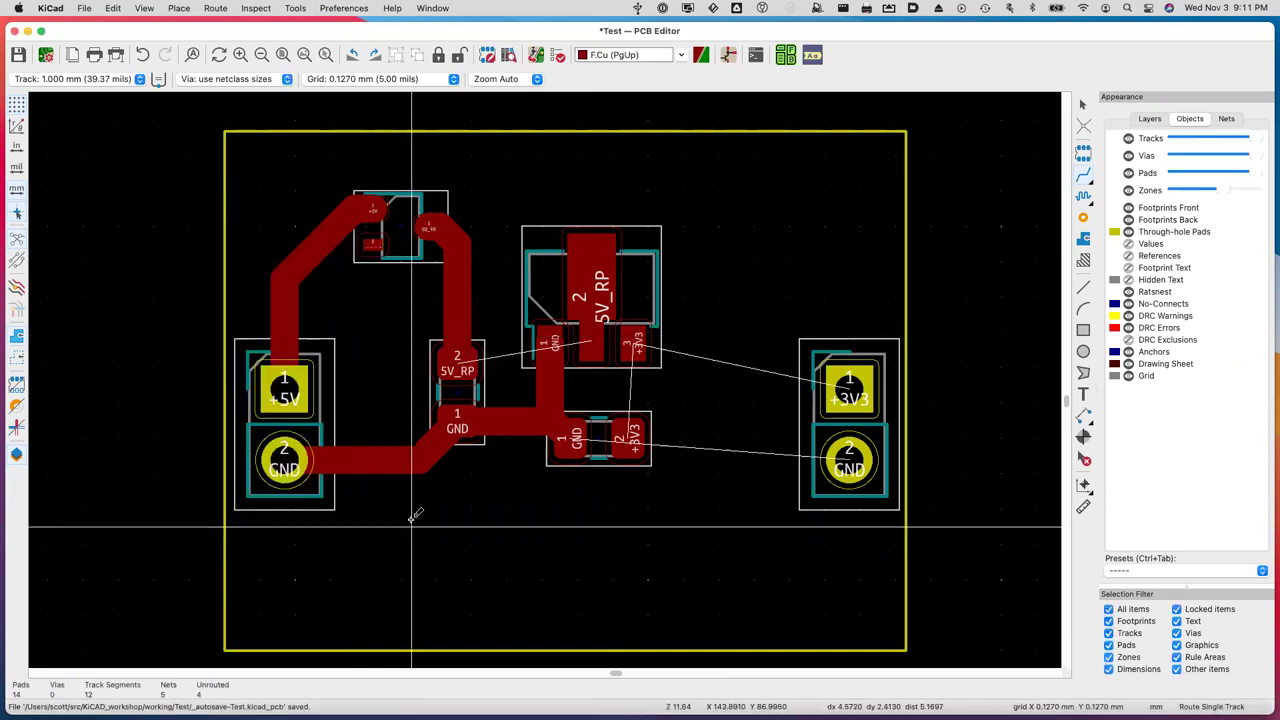
{"action": "left_click", "coordinate": [215, 10]}
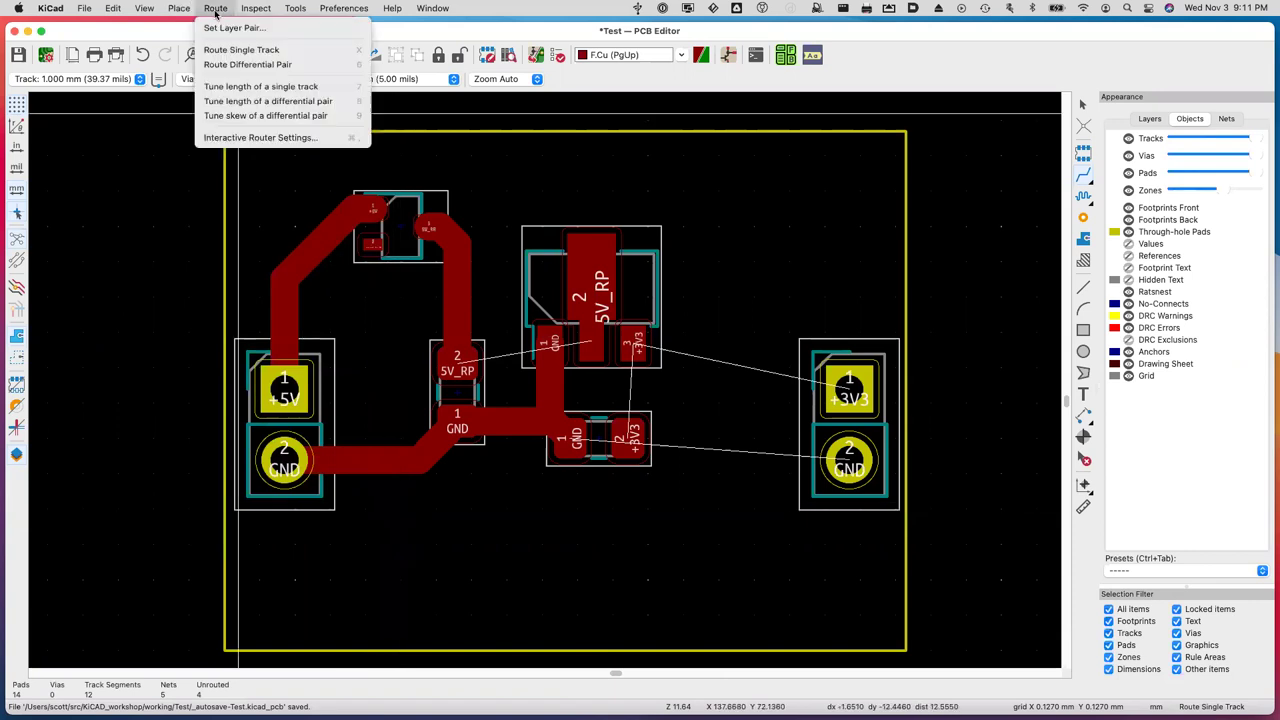
{"action": "left_click", "coordinate": [147, 266]}
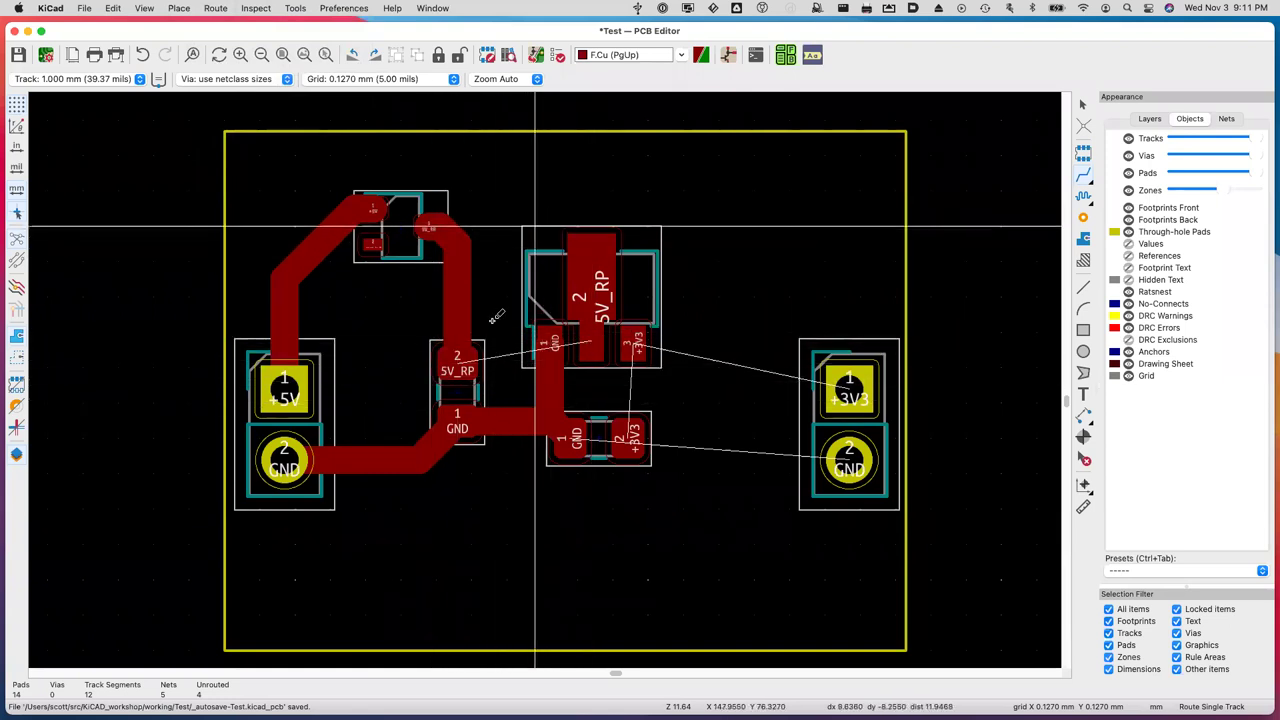
Route a 1.000 mm 5V_RP track from the upright two-pad footprint to the regulator footprint's large pad.
{"action": "left_click", "coordinate": [462, 357]}
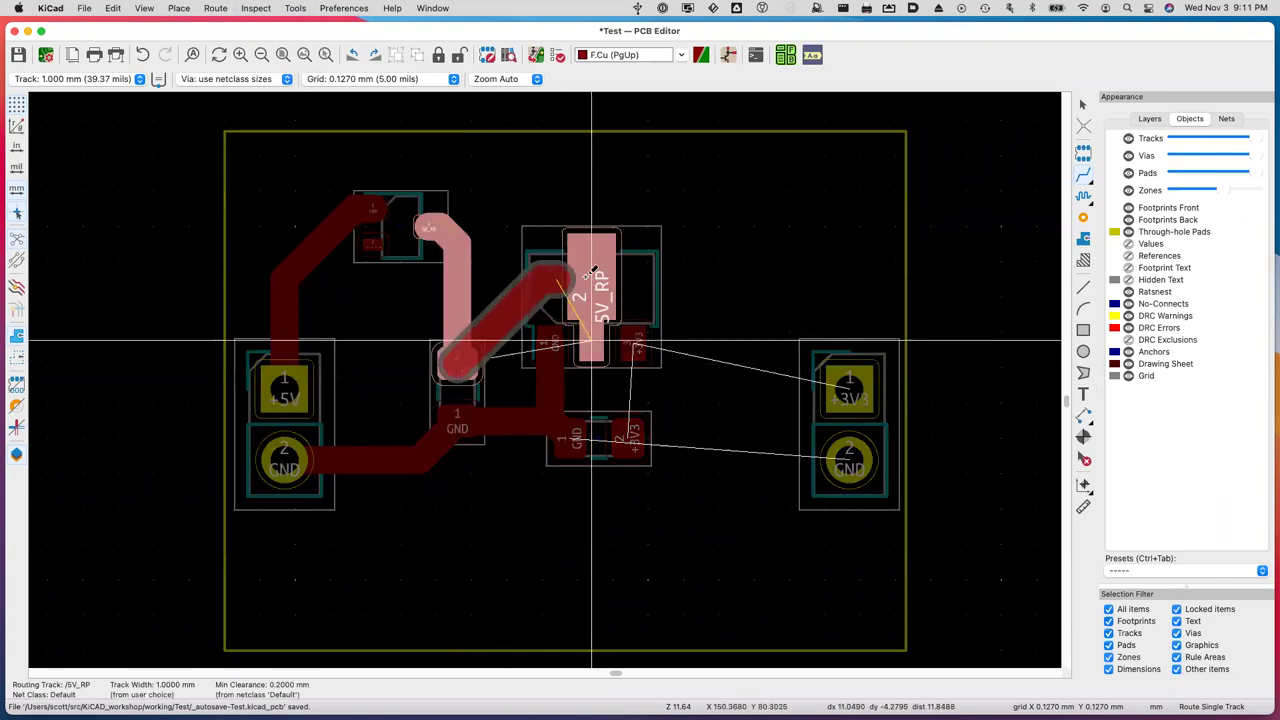
{"action": "left_click", "coordinate": [602, 281]}
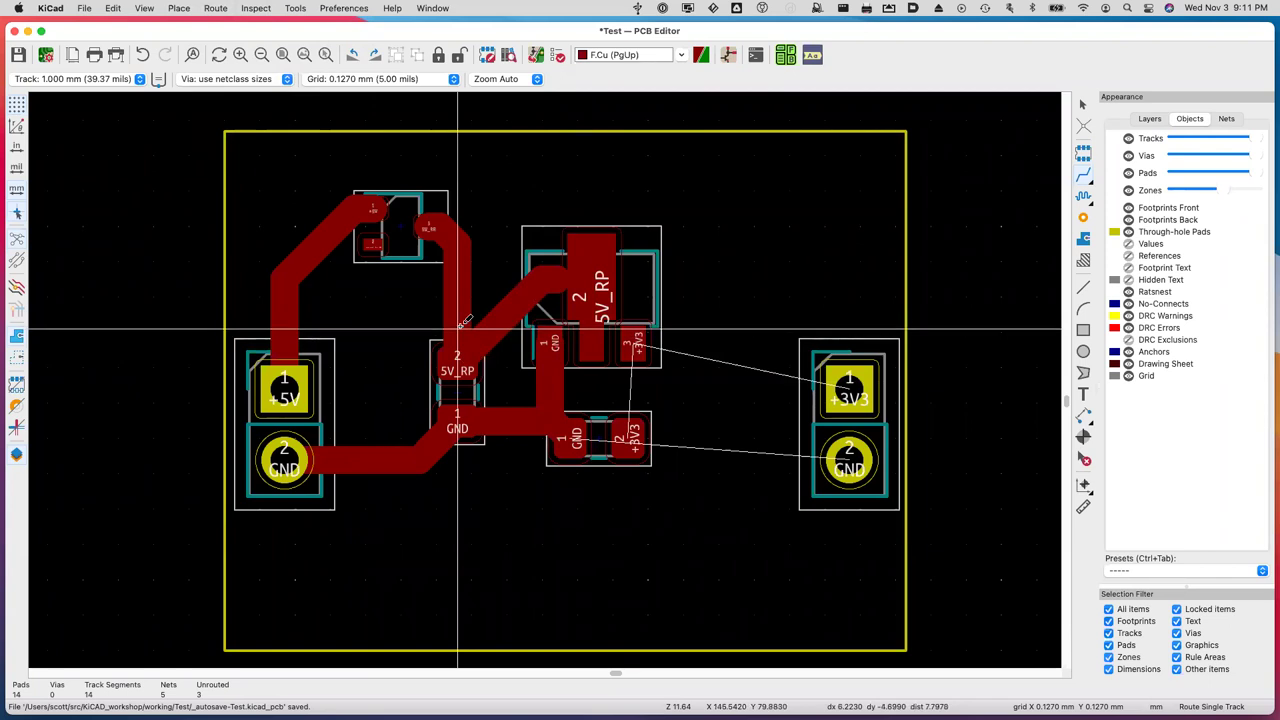
Remove the 5V_RP track between the upright two-pad footprint and the regulator footprint.
{"action": "scroll", "coordinate": [462, 322], "scroll_direction": "right", "scroll_amount": 1}
{"action": "left_click", "coordinate": [556, 269]}
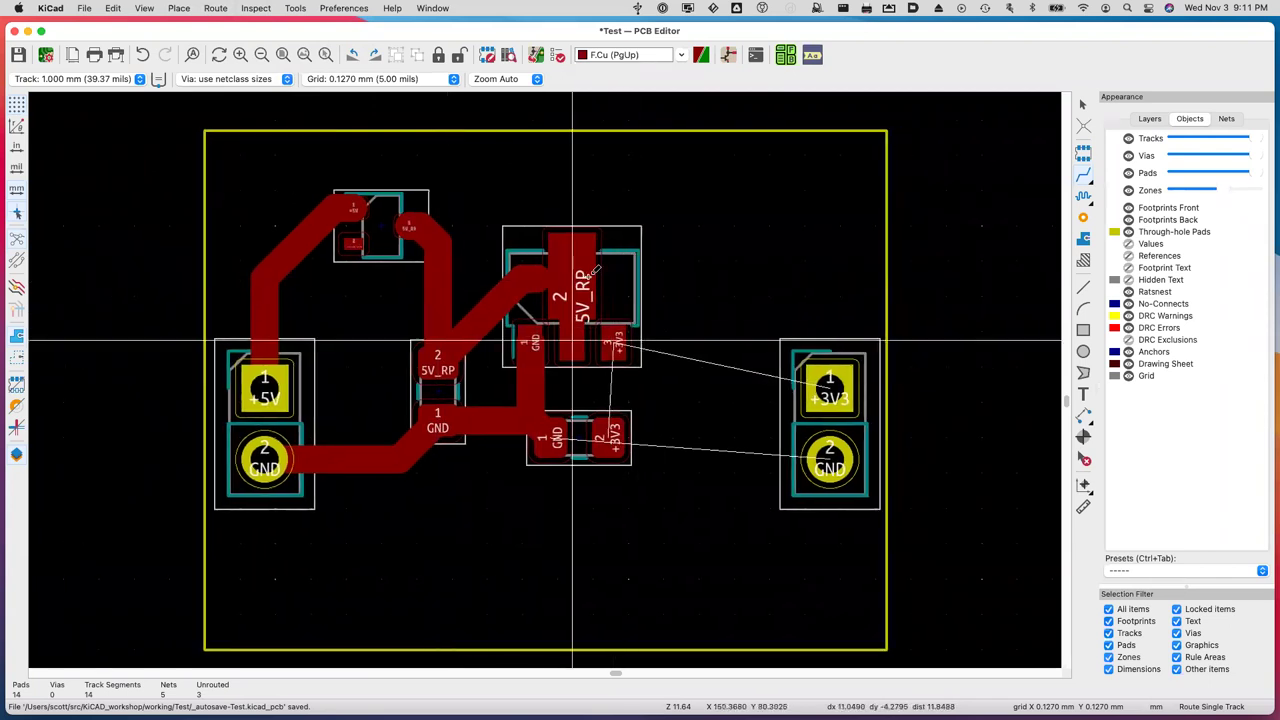
{"action": "left_click", "coordinate": [512, 287]}
{"action": "key", "text": "super+z"}
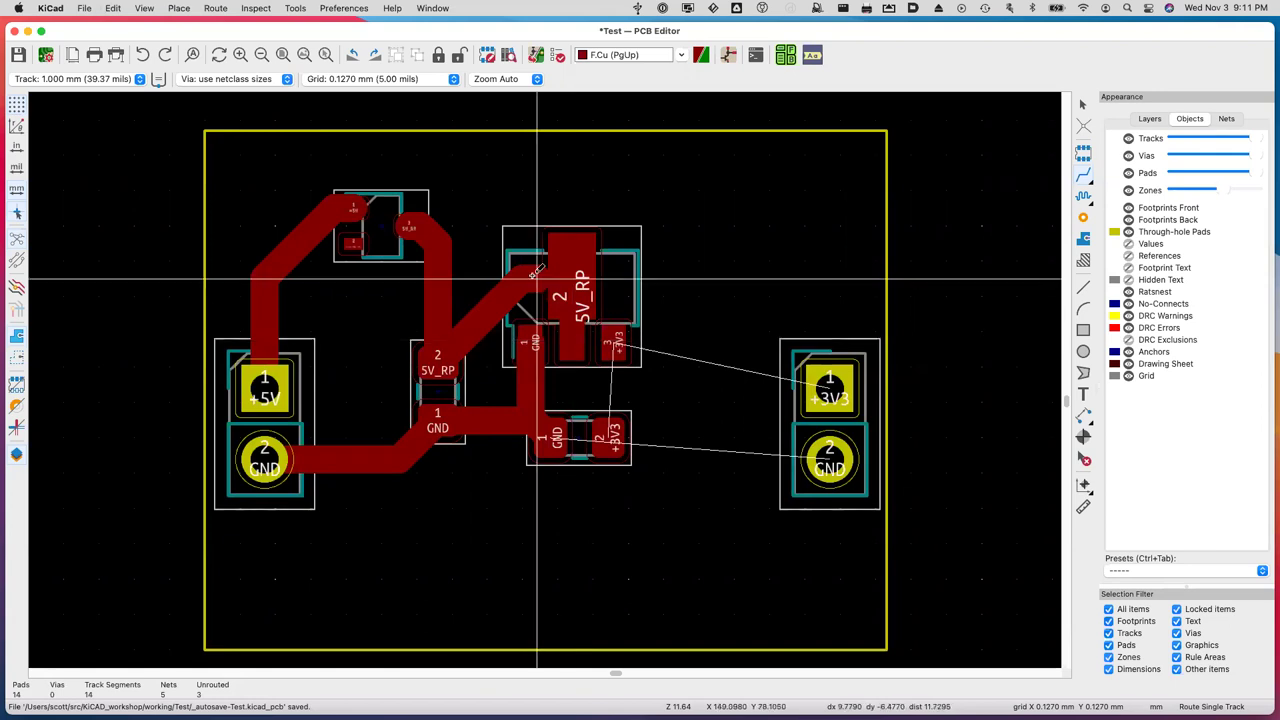
{"action": "left_click", "coordinate": [537, 275]}
{"action": "left_click", "coordinate": [591, 292]}
{"action": "scroll", "coordinate": [537, 268], "scroll_direction": "left", "scroll_amount": 1}
{"action": "key", "text": "Delete"}
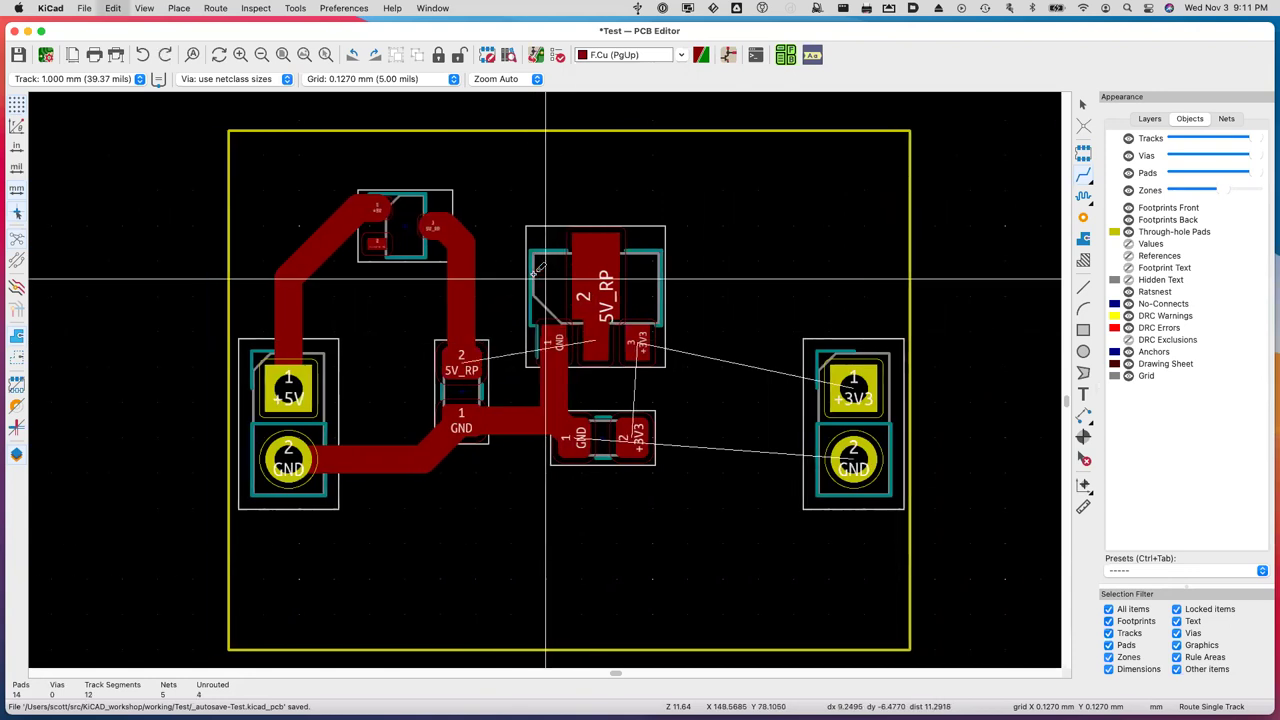
Route 5V_RP from the regulator footprint's pad 2 to the upright two-pad footprint, and +3V3 from its pad 3 to the right connector.
{"action": "left_click", "coordinate": [607, 308]}
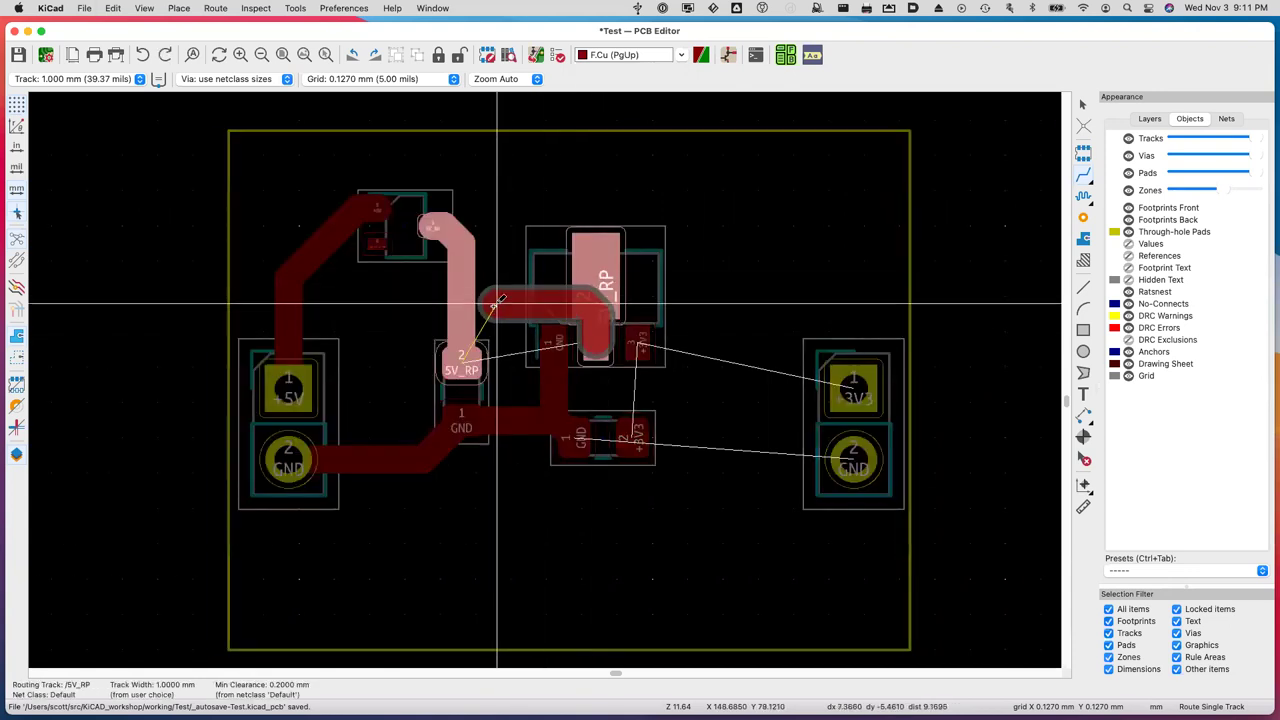
{"action": "left_click", "coordinate": [465, 360]}
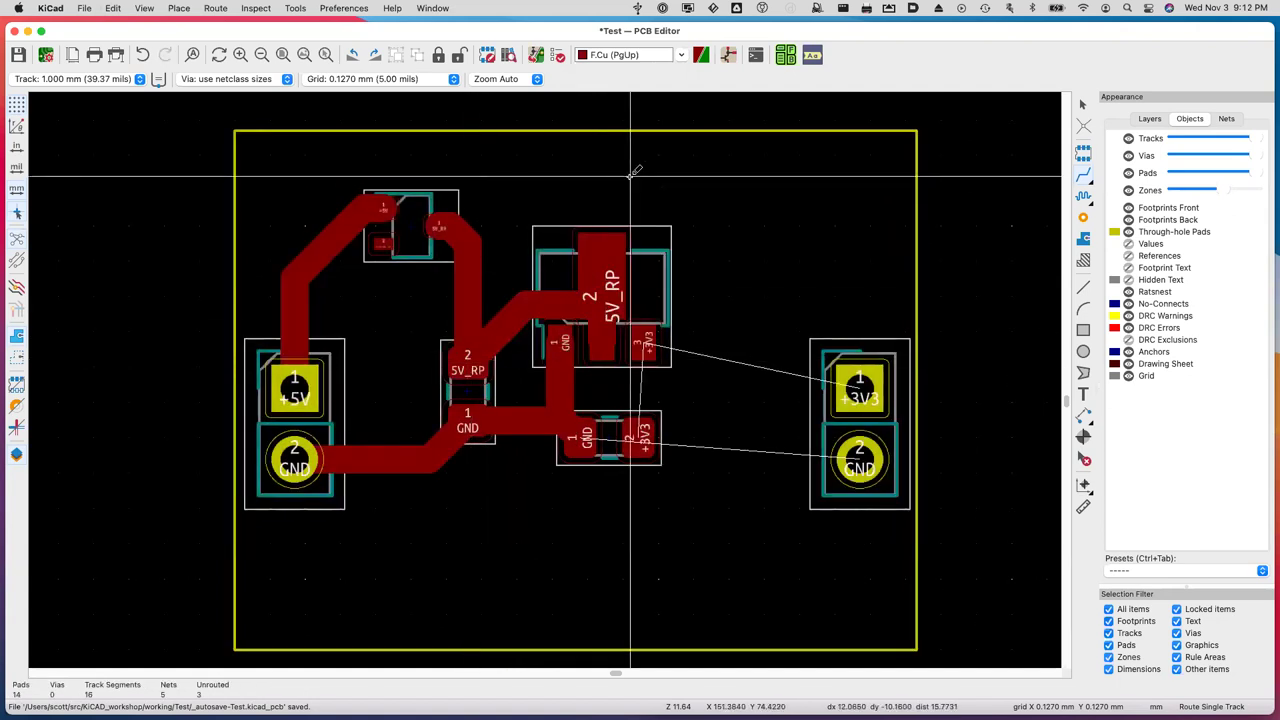
{"action": "left_click", "coordinate": [643, 343]}
{"action": "left_click", "coordinate": [859, 381]}
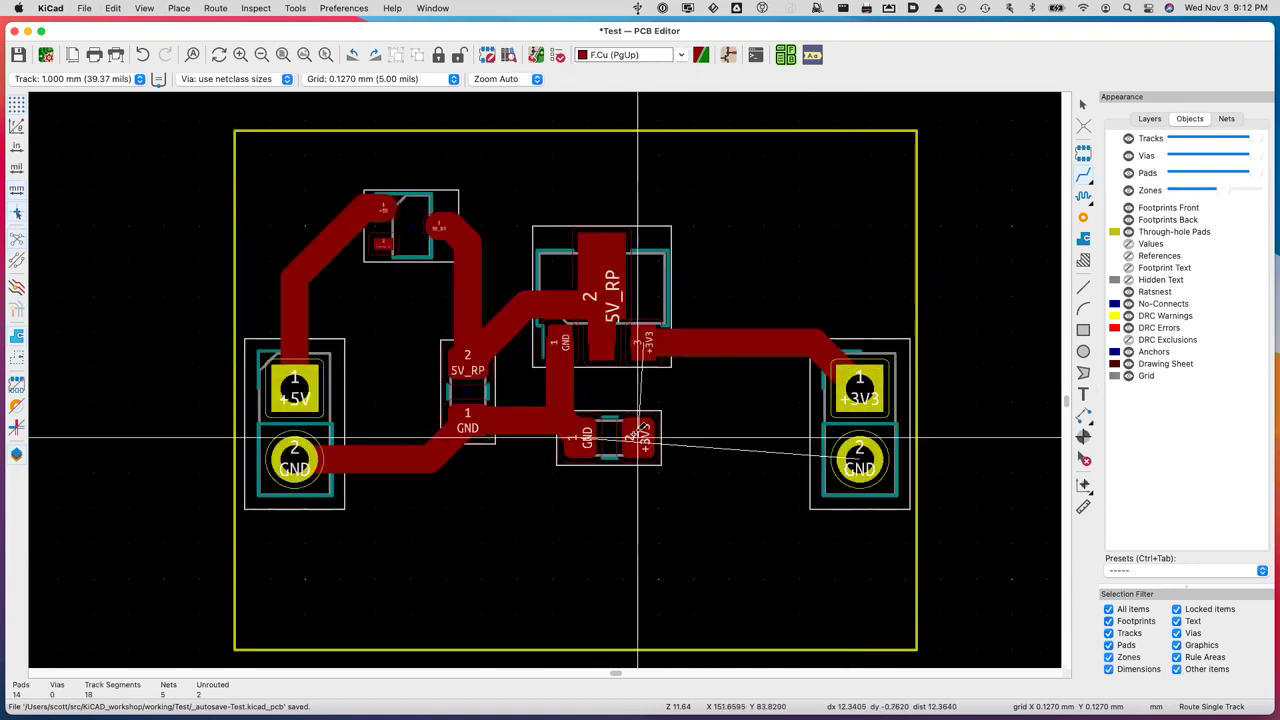
Route +3V3 from the lower two-pad footprint's pad 2 to the regulator's pad 3, and GND from its pad 1 to the right connector.
{"action": "left_click", "coordinate": [638, 437]}
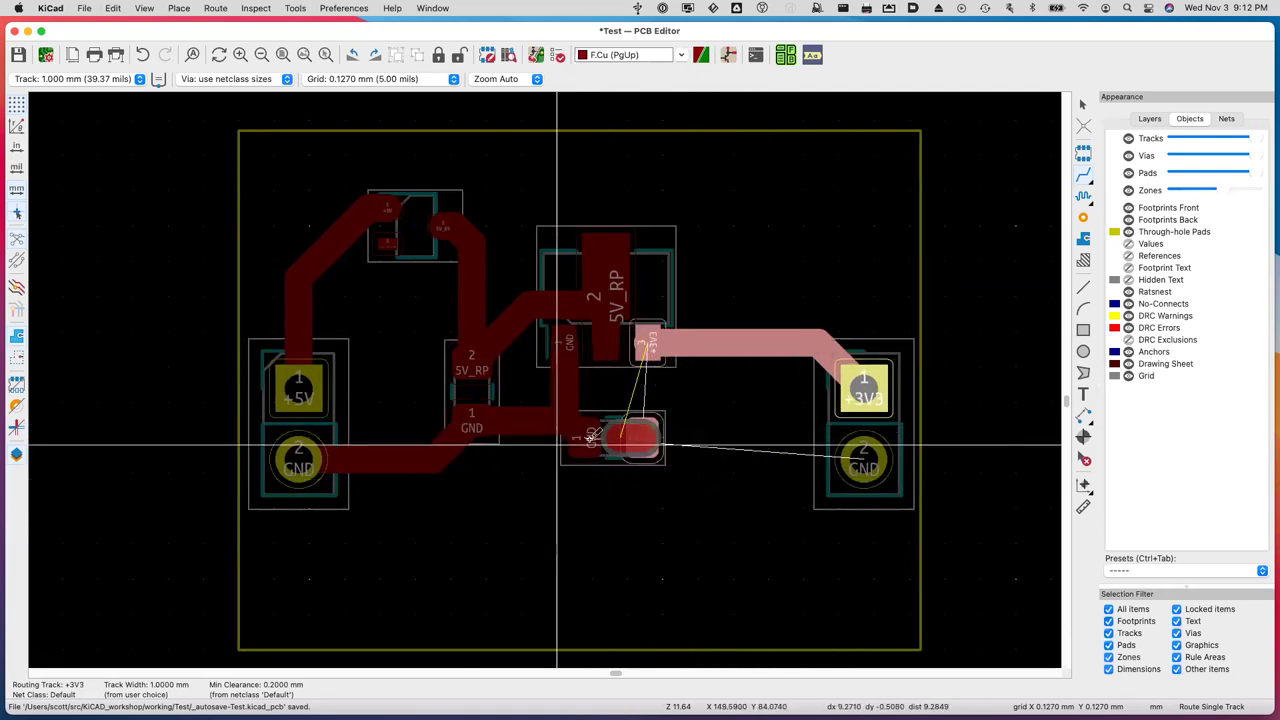
{"action": "left_click", "coordinate": [666, 348]}
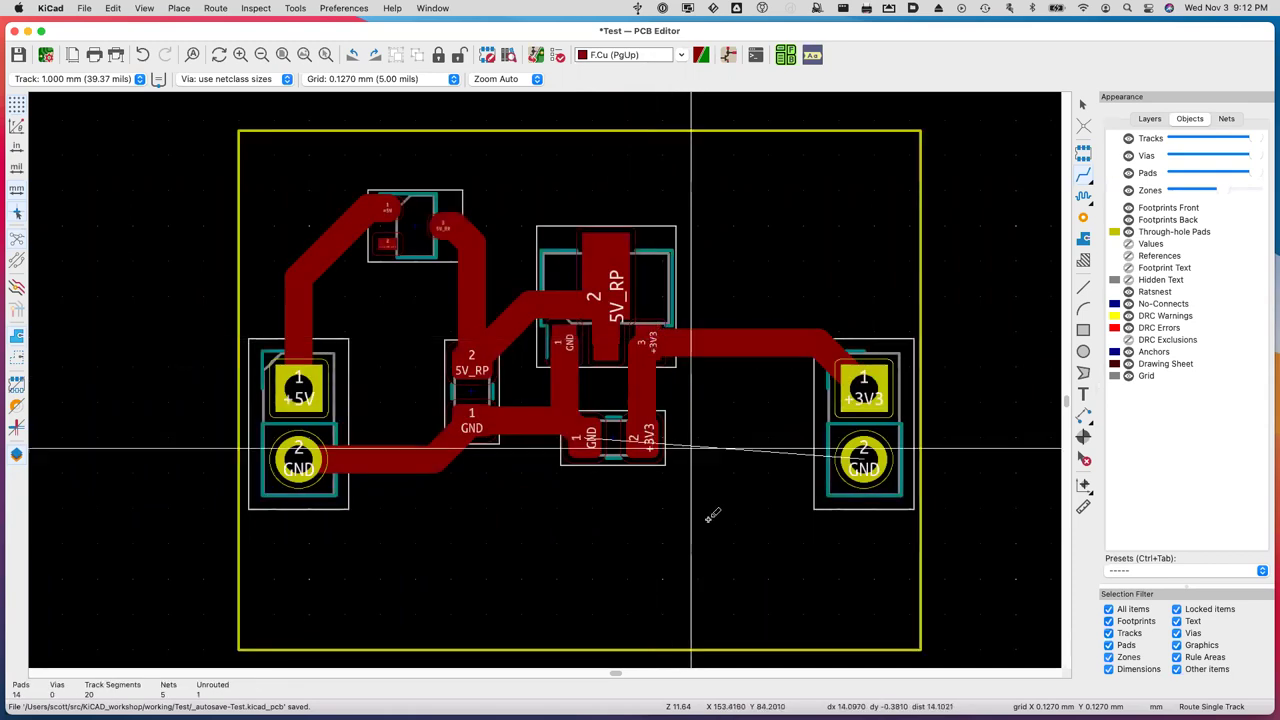
{"action": "left_click", "coordinate": [586, 437]}
{"action": "left_click", "coordinate": [864, 455]}
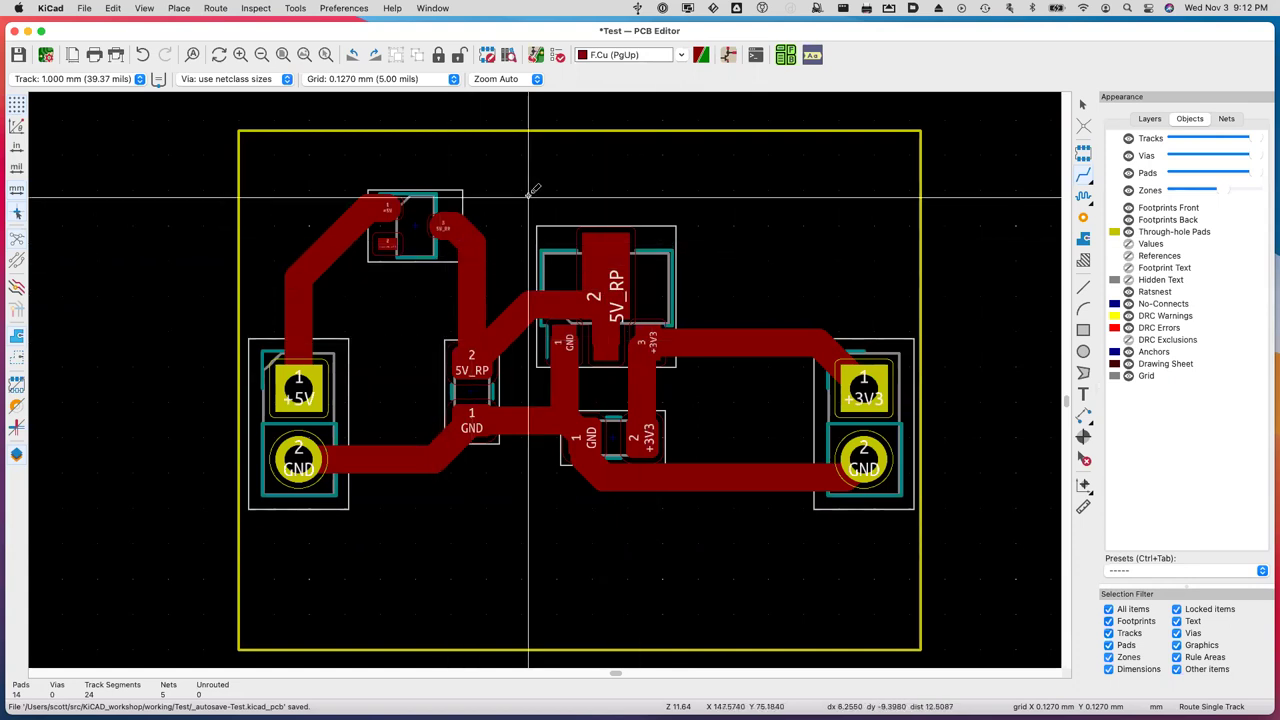
{"action": "scroll", "coordinate": [533, 190], "scroll_direction": "down", "scroll_amount": 1}
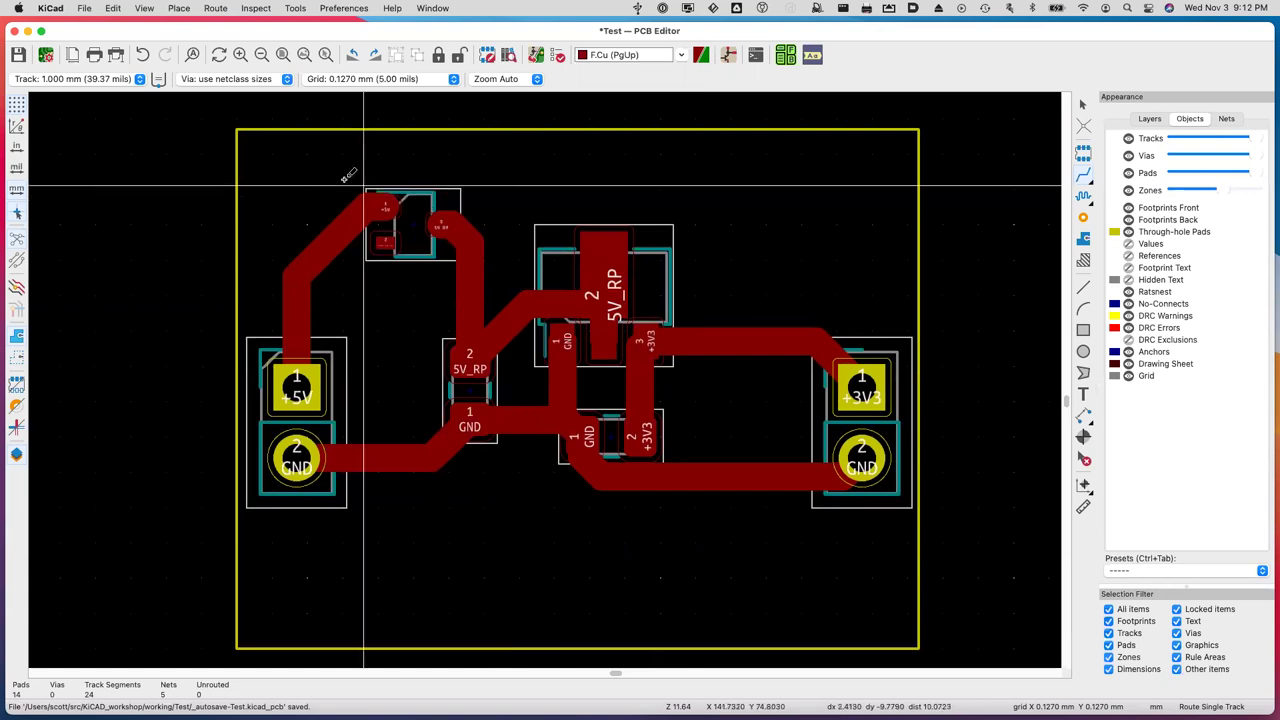
{"action": "right_click", "coordinate": [525, 168]}
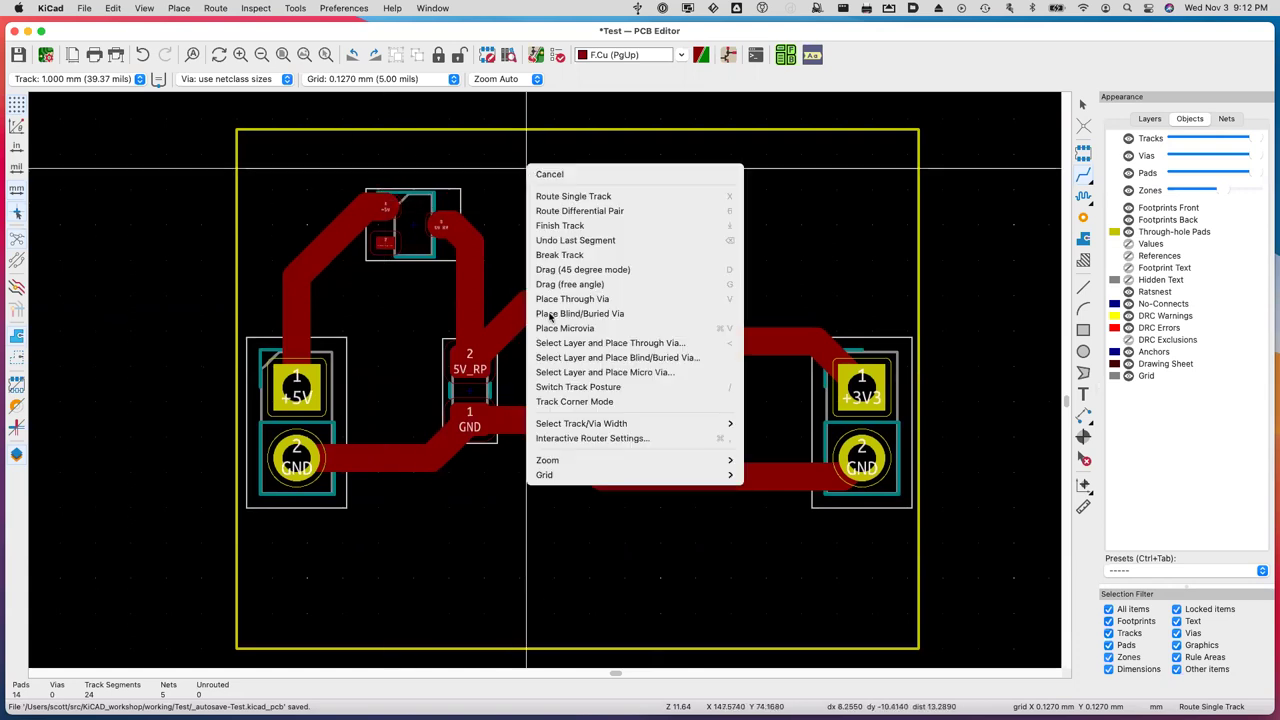
{"action": "mouse_move", "coordinate": [569, 480]}
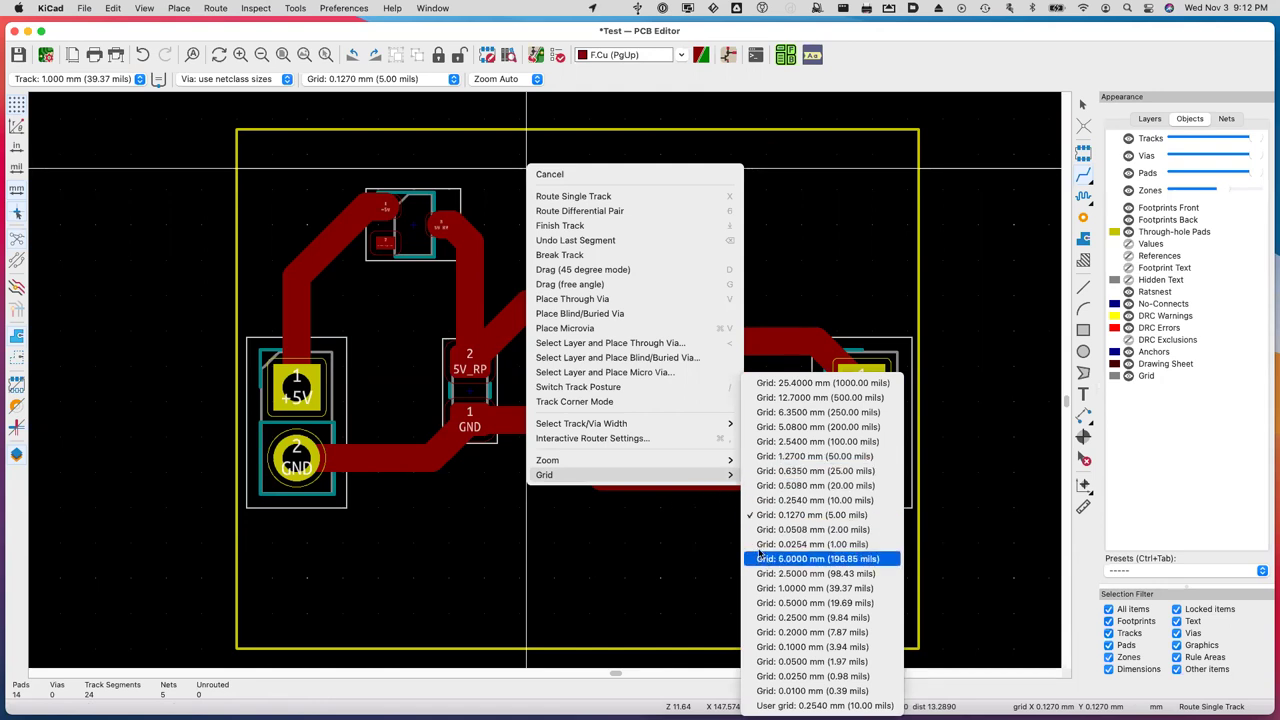
{"action": "left_click", "coordinate": [605, 550]}
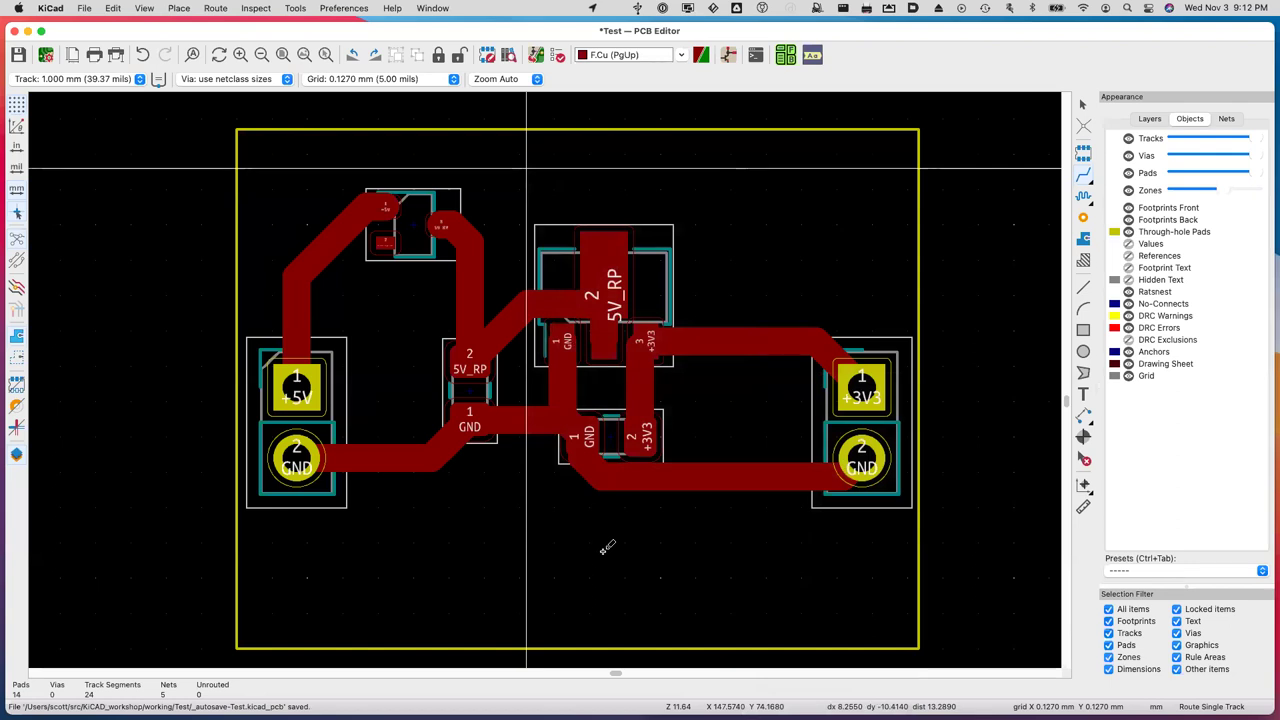
Route a GND track from the left connector's pad 2, drop a through via below the components, and continue on B.Cu to the right connector's pad 2.
{"action": "left_click", "coordinate": [300, 456]}
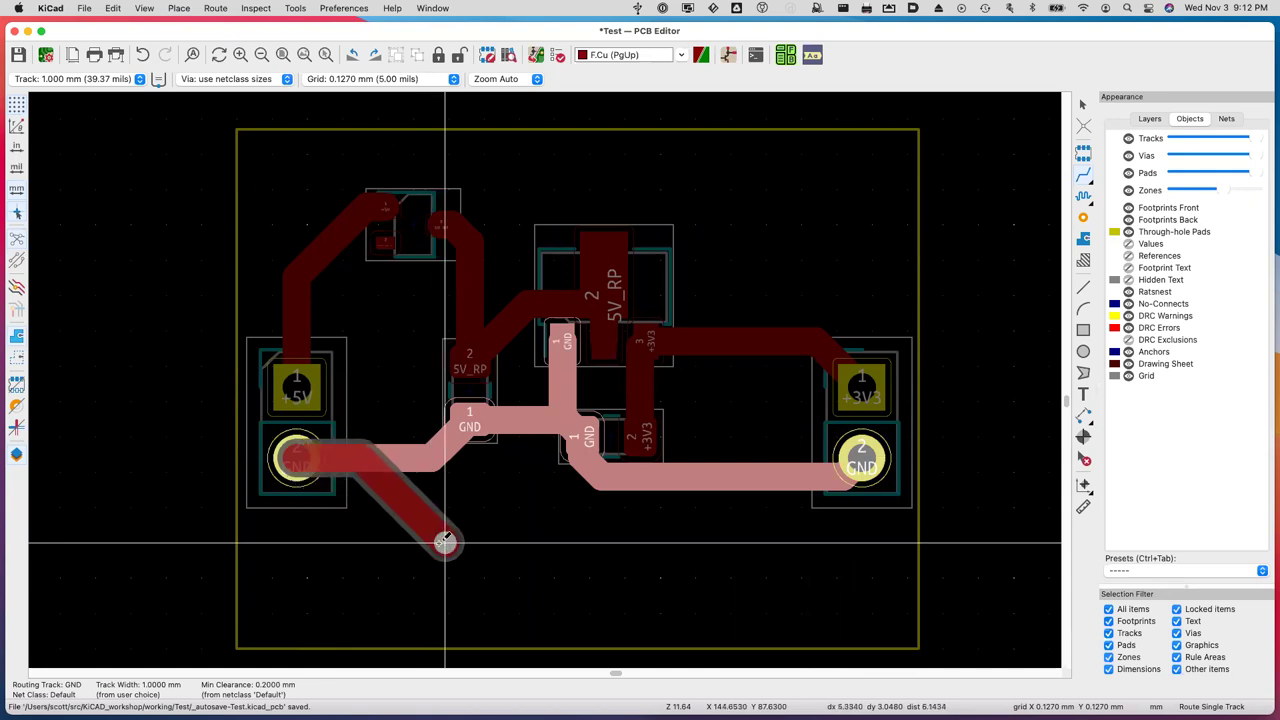
{"action": "key", "text": "v"}
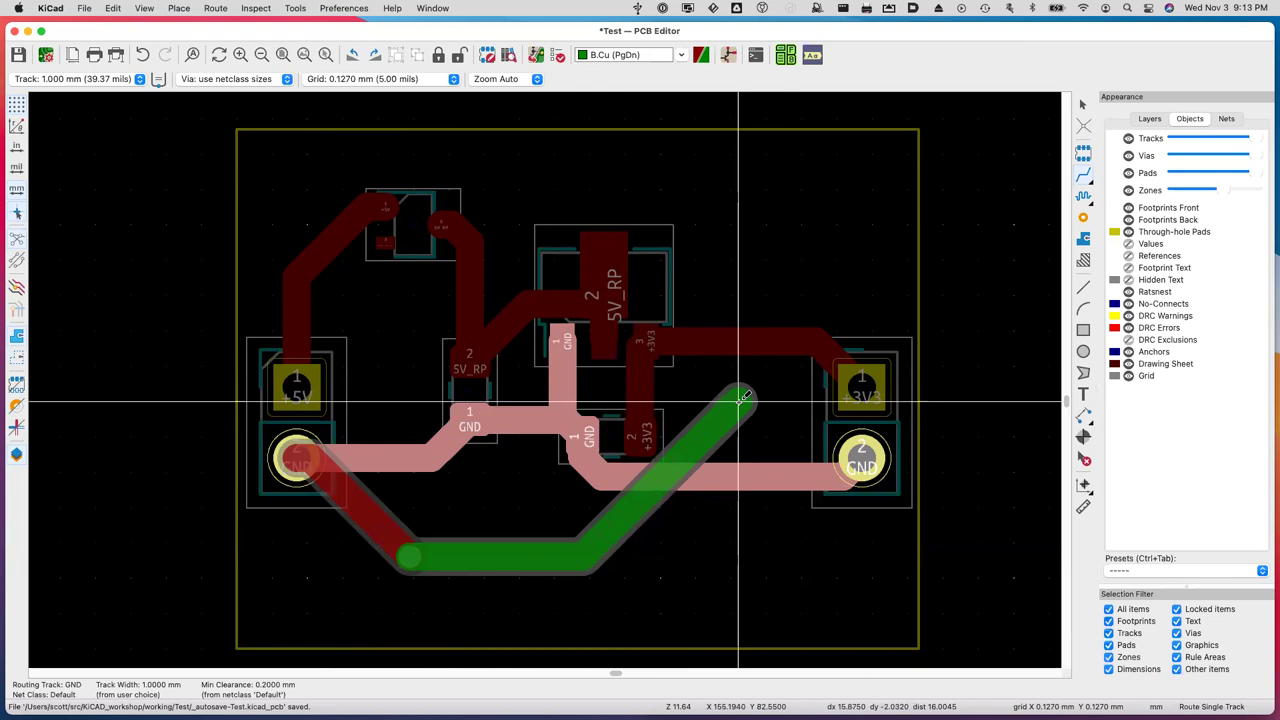
{"action": "left_click", "coordinate": [745, 409]}
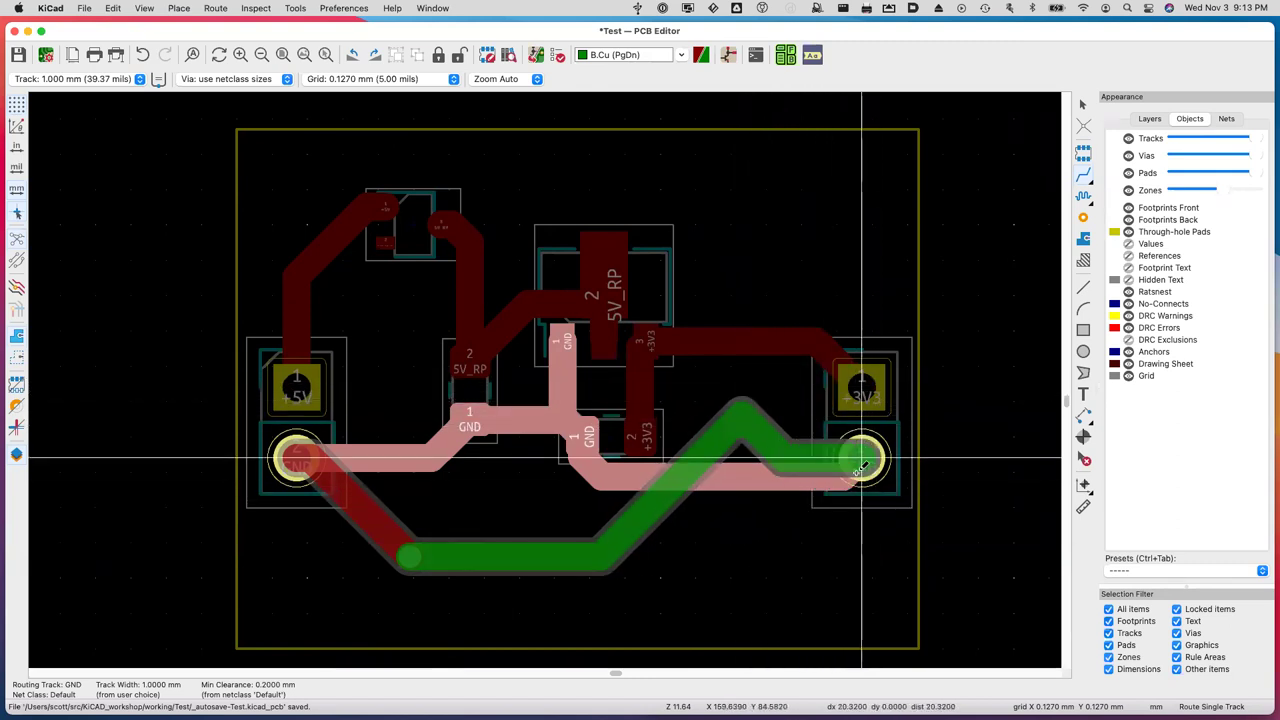
{"action": "double_click", "coordinate": [727, 430]}
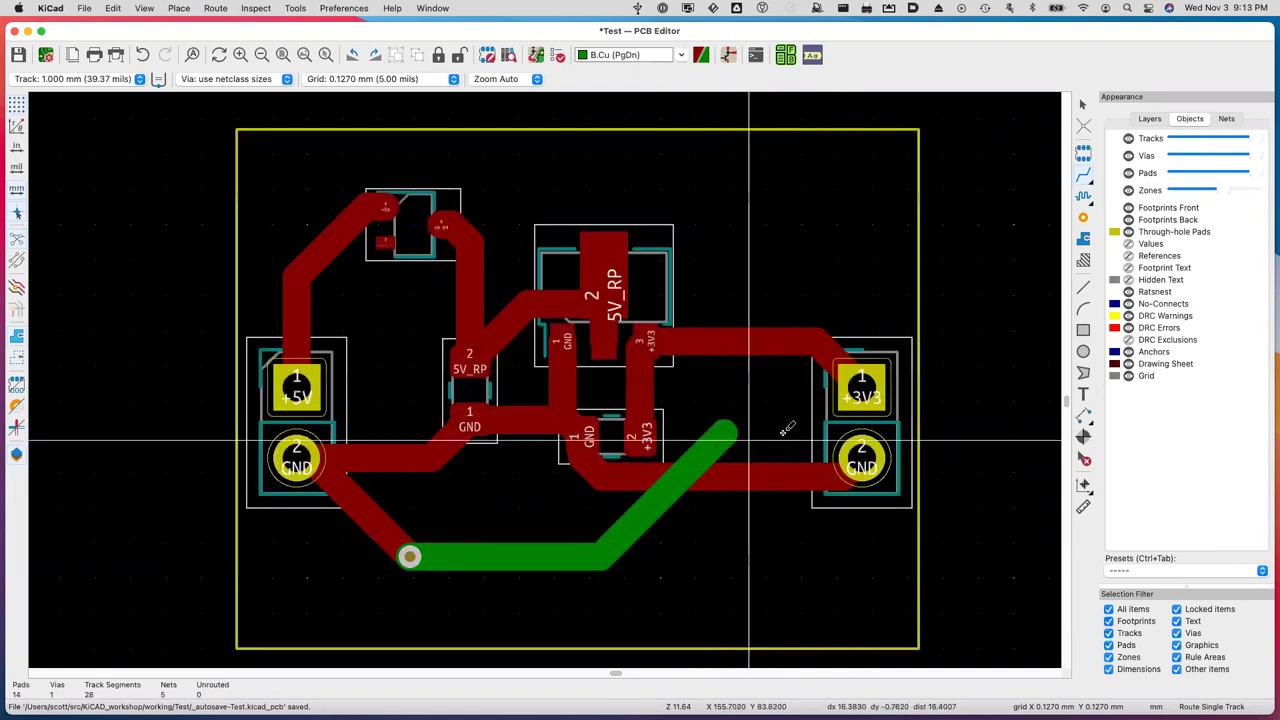
{"action": "left_click", "coordinate": [745, 440]}
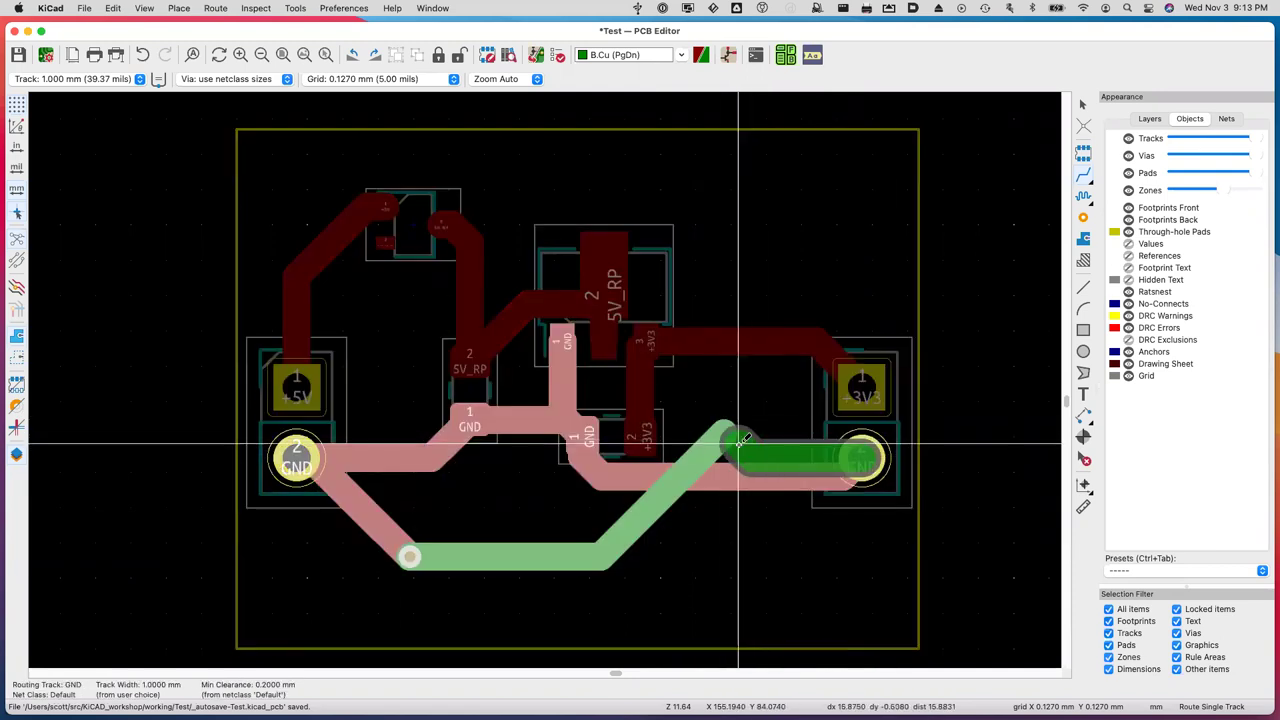
{"action": "left_click", "coordinate": [727, 430]}
{"action": "middle_click_drag", "start_coordinate": [725, 433], "coordinate": [734, 433]}
{"action": "scroll", "coordinate": [730, 426], "scroll_direction": "left", "scroll_amount": 2}
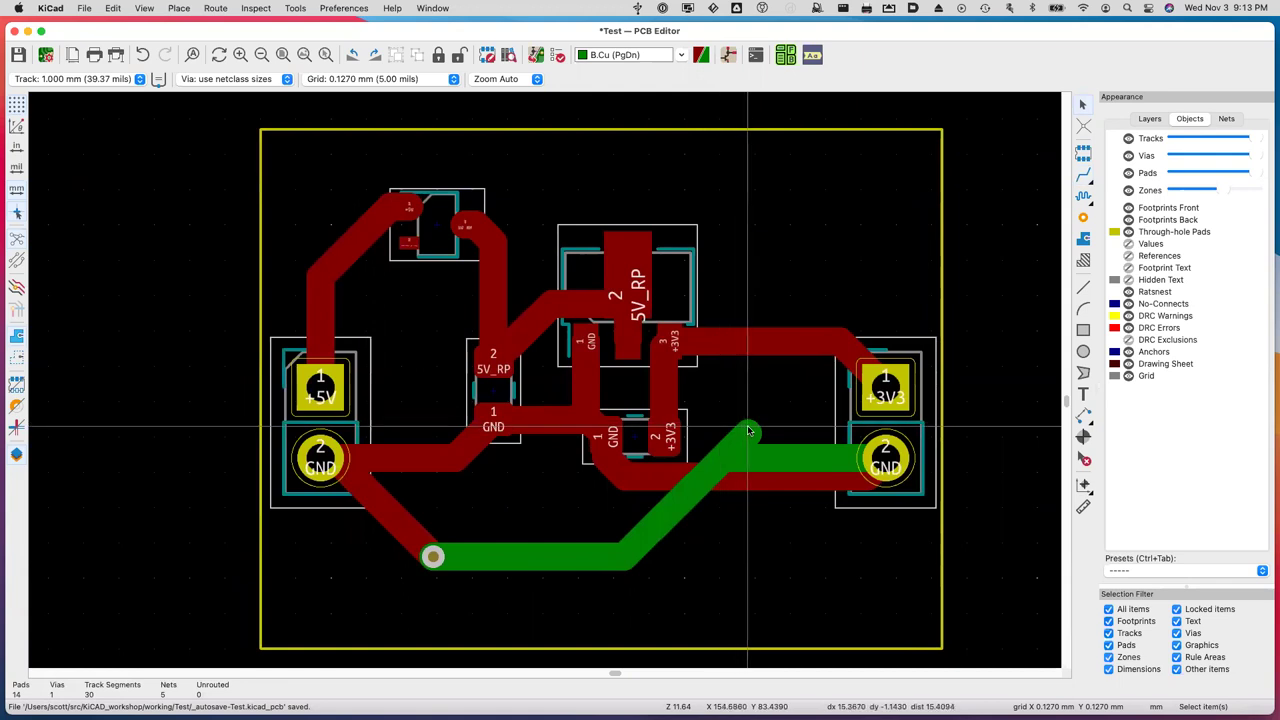
Delete the short stub sticking out of the B.Cu GND track near the right connector.
{"action": "left_click", "coordinate": [746, 432]}
{"action": "scroll", "coordinate": [748, 430], "scroll_direction": "left", "scroll_amount": 2}
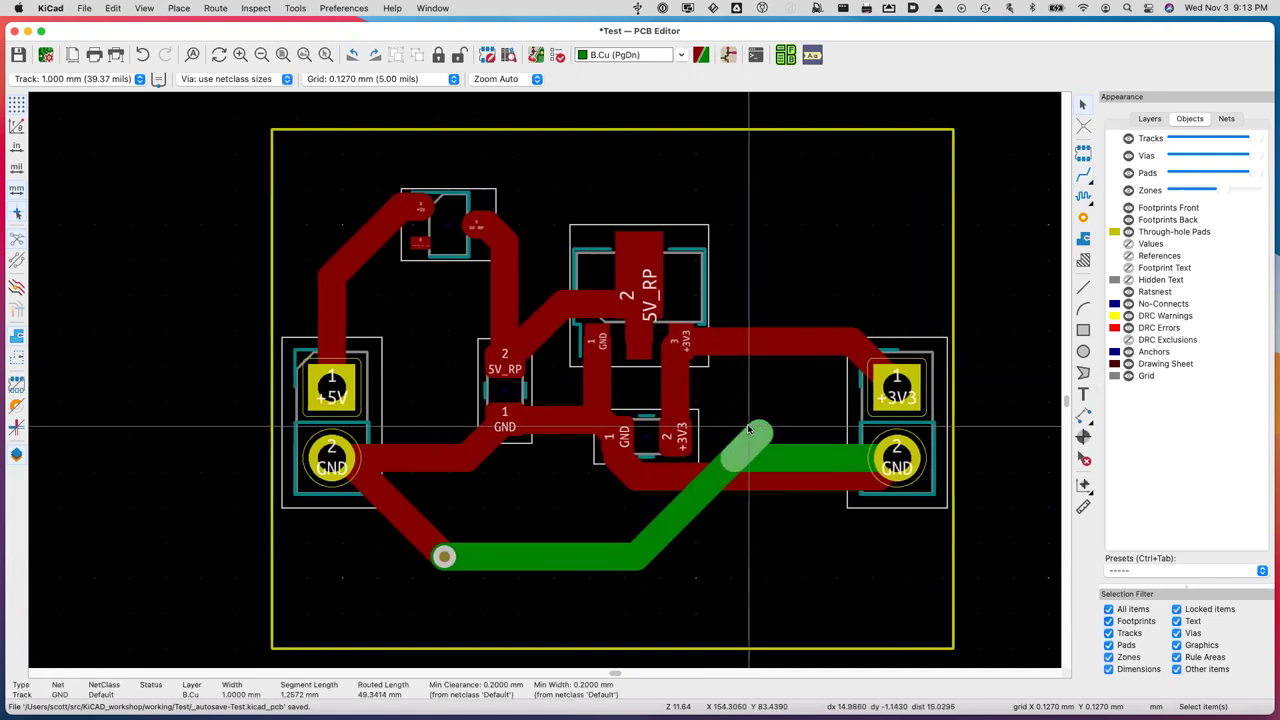
{"action": "key", "text": "Delete"}
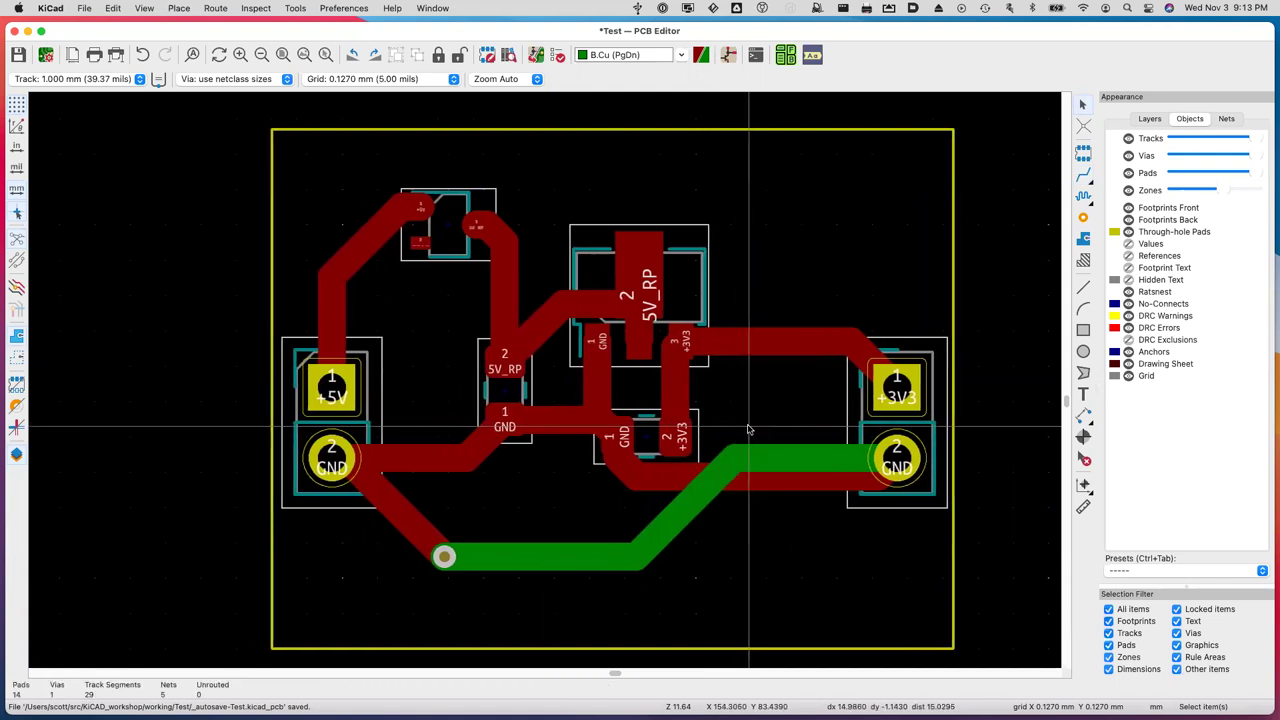
Select the entire GND connection running below the components, including its via and both copper layers' segments, and delete it.
{"action": "left_click", "coordinate": [544, 561]}
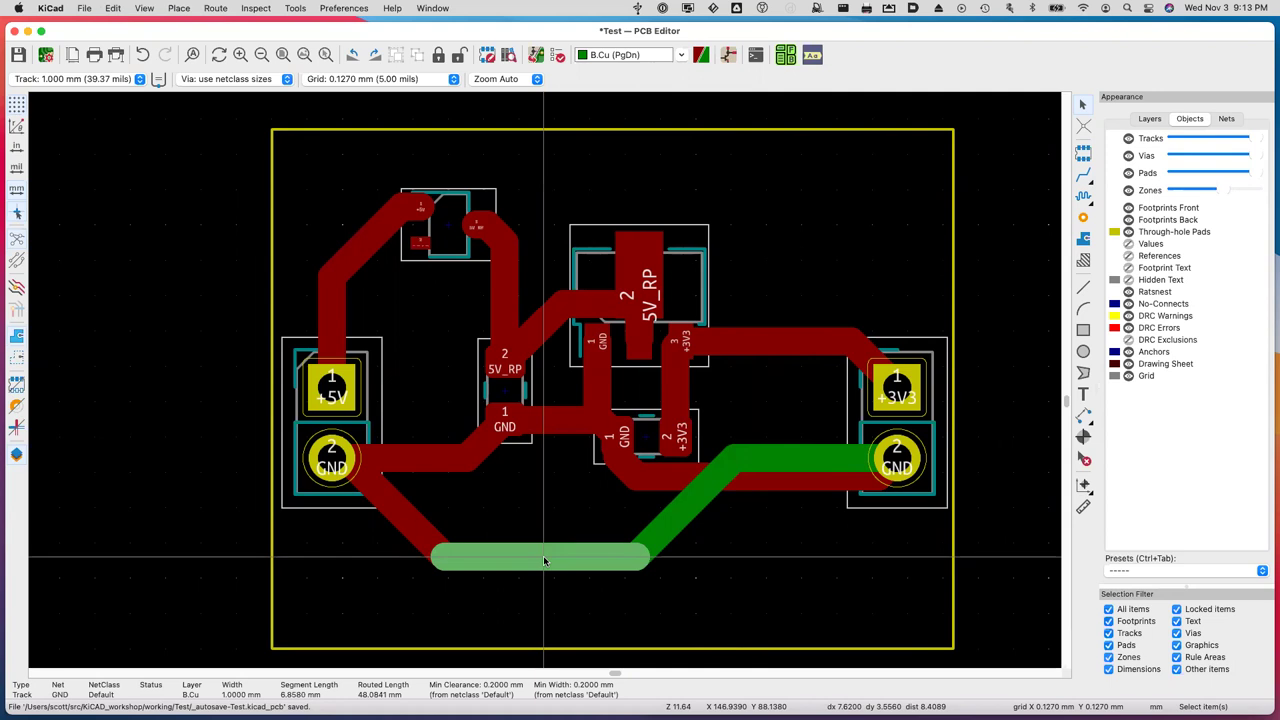
{"action": "key", "text": "u"}
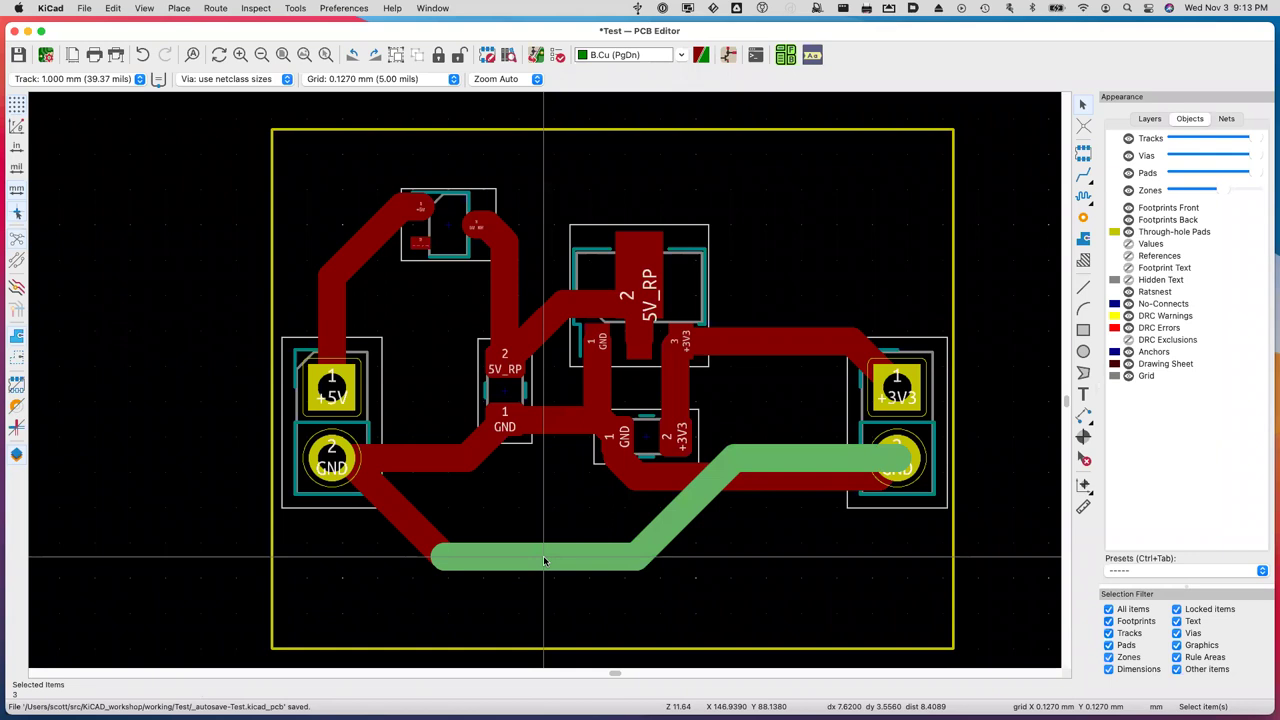
{"action": "key", "text": "u"}
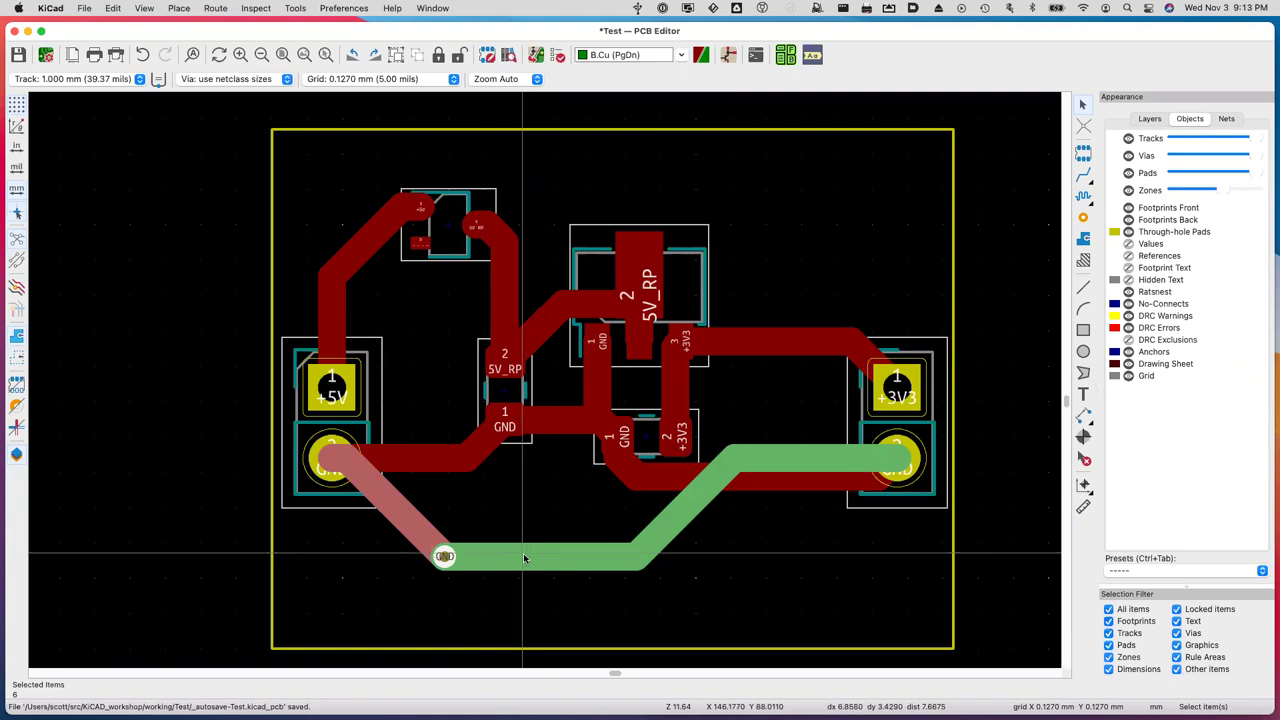
{"action": "key", "text": "Delete"}
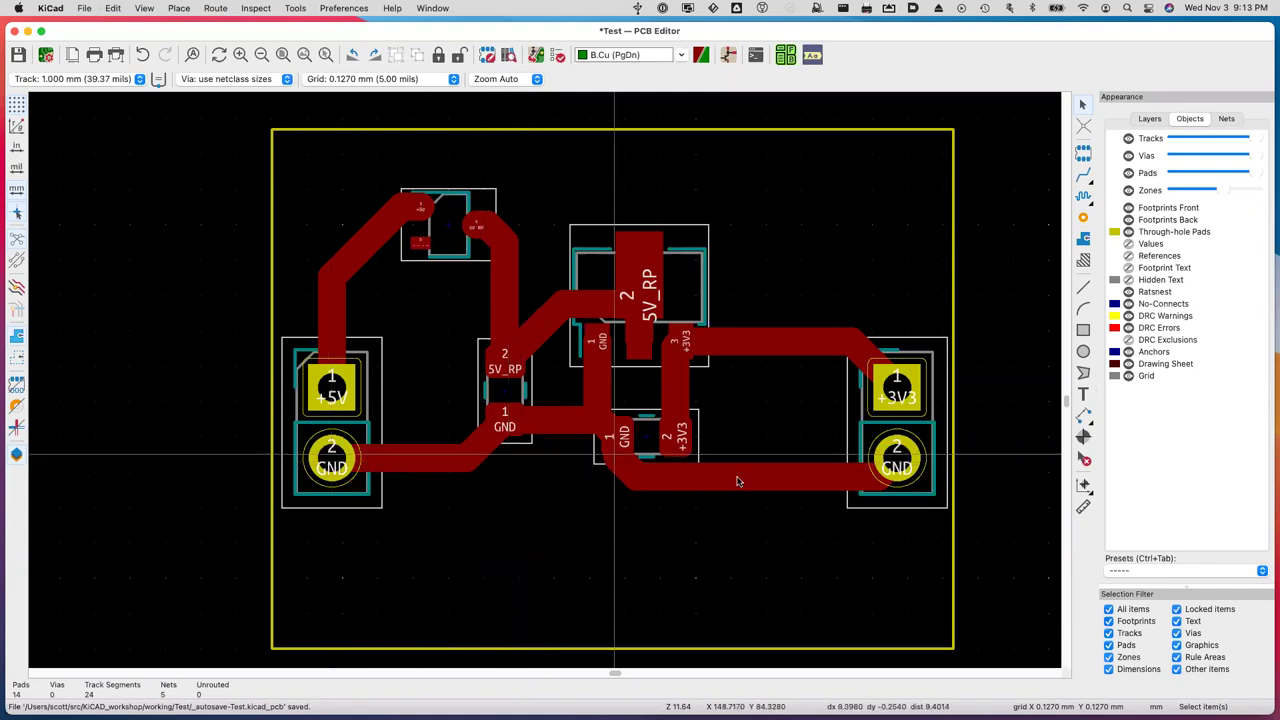
Delete the whole GND track between the left connector's pad 2 and the upright two-pad footprint's pad 1.
{"action": "left_click", "coordinate": [401, 460]}
{"action": "key", "text": "u"}
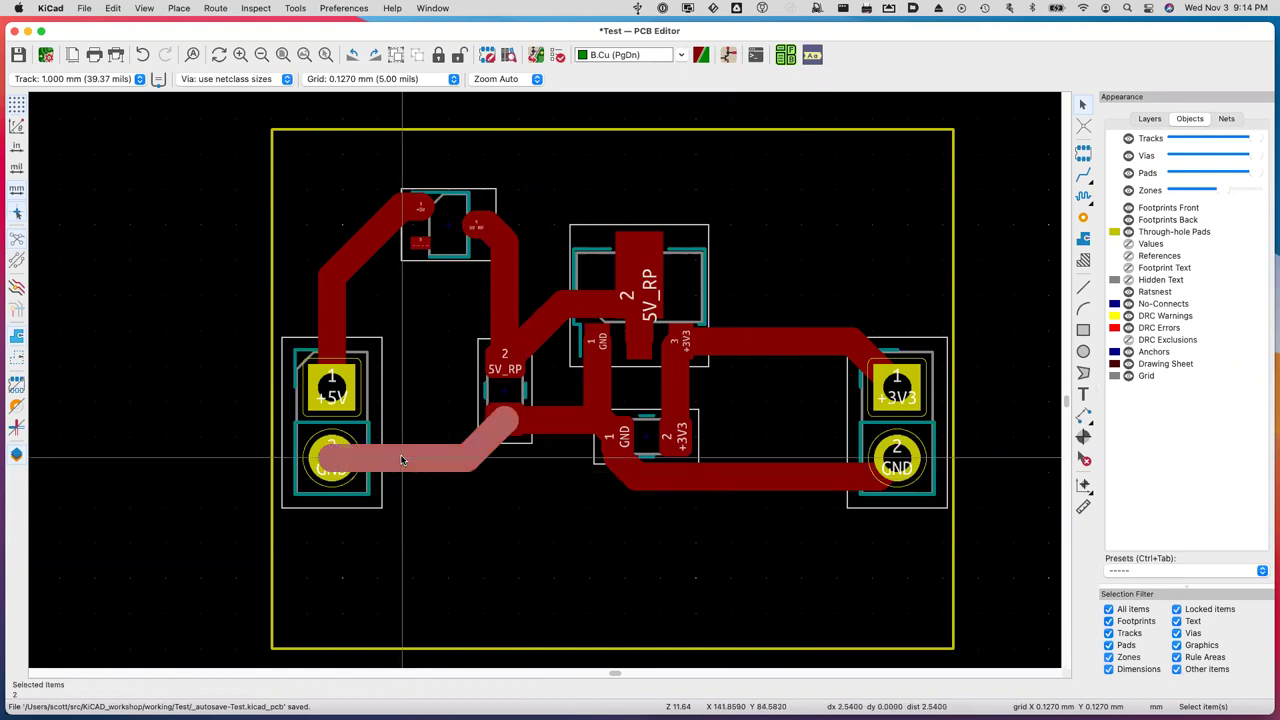
{"action": "key", "text": "Delete"}
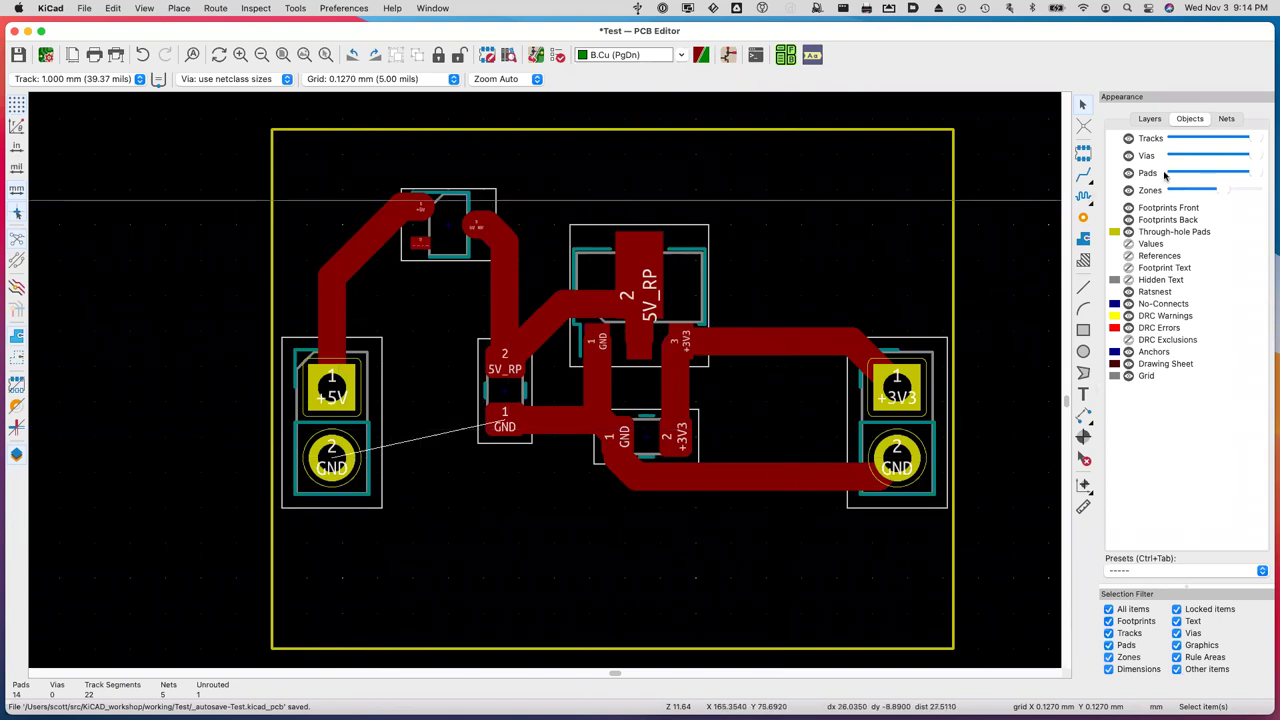
Make F.Cu the active layer and review the commands for showing and hiding groups of layers.
{"action": "left_click", "coordinate": [1149, 120]}
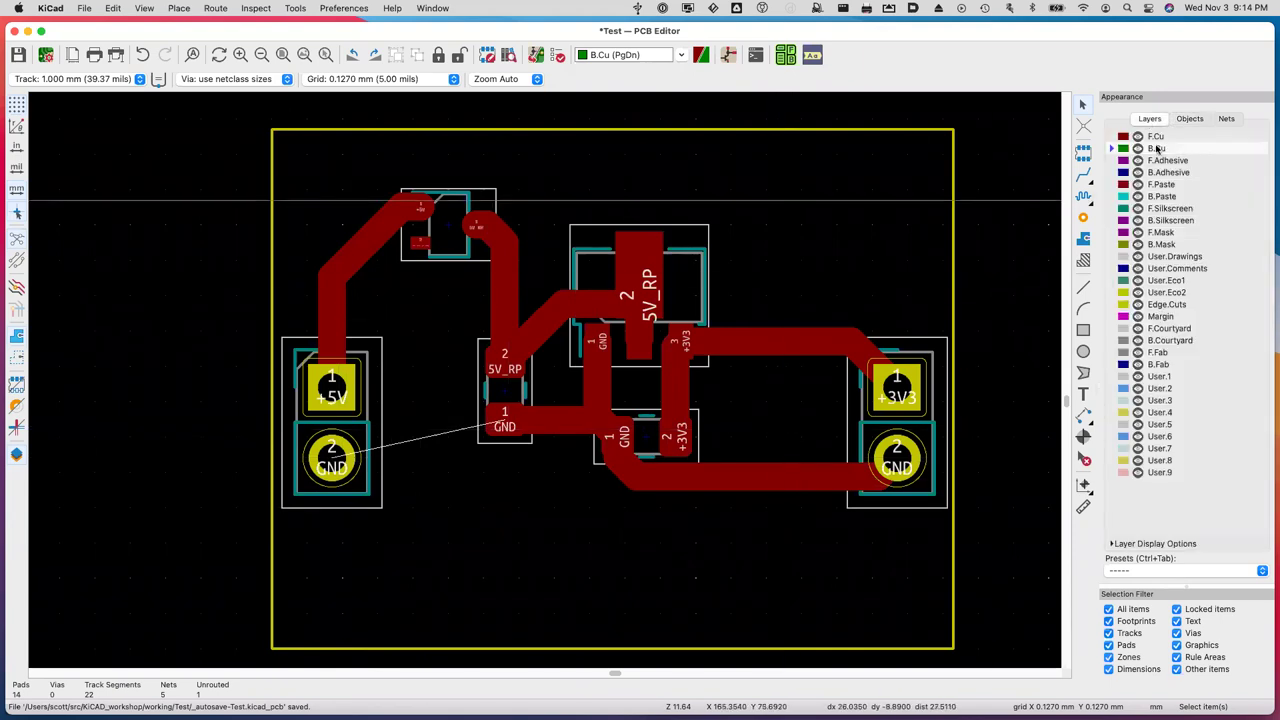
{"action": "left_click", "coordinate": [1155, 136]}
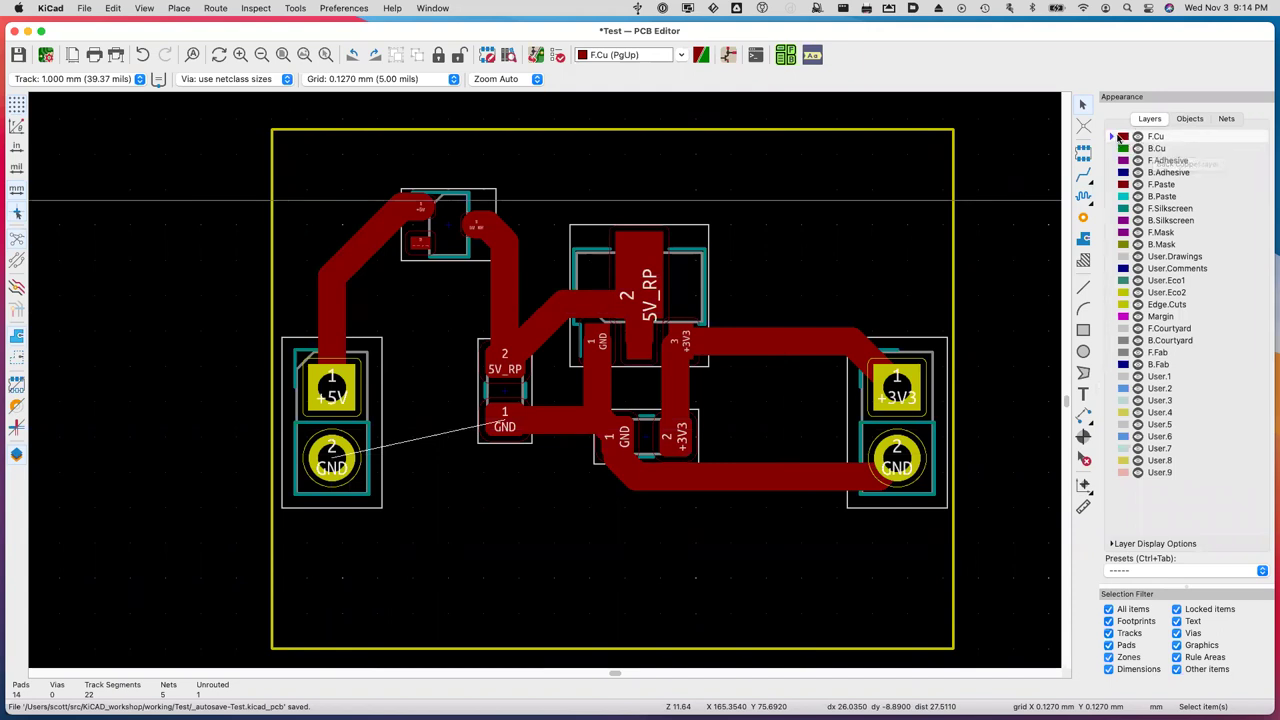
{"action": "right_click", "coordinate": [1123, 136]}
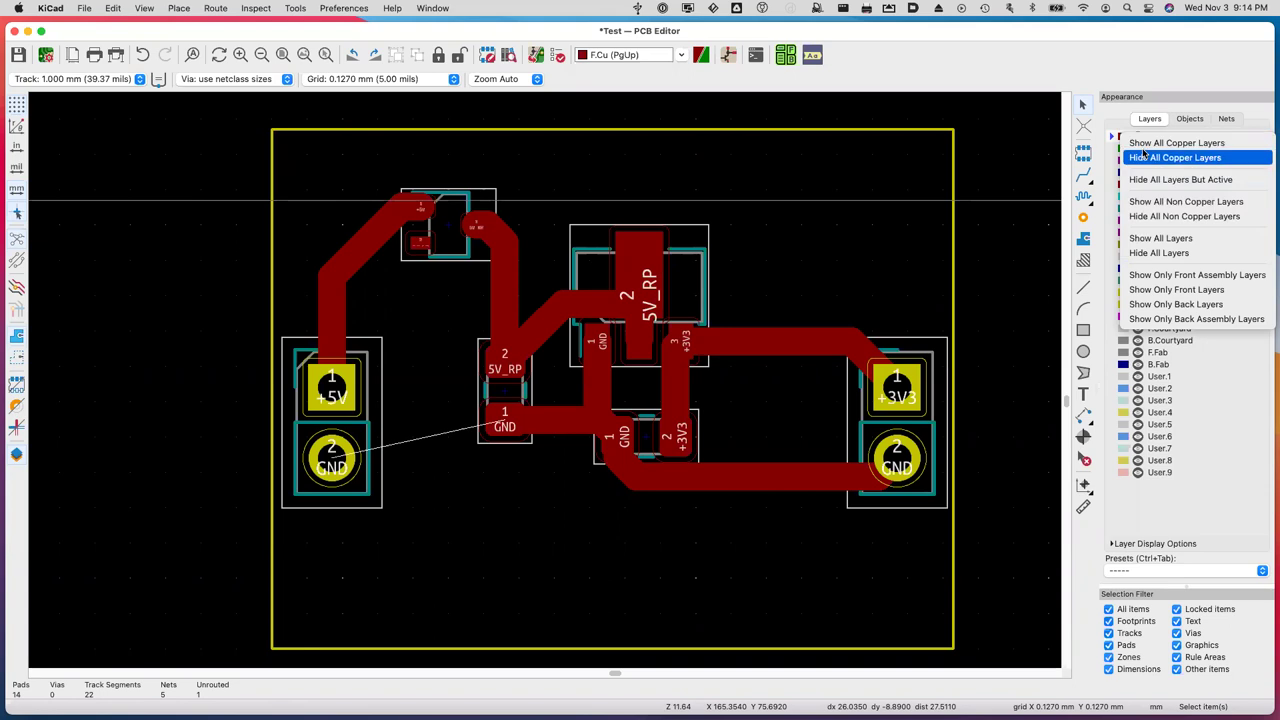
{"action": "left_click", "coordinate": [1245, 374]}
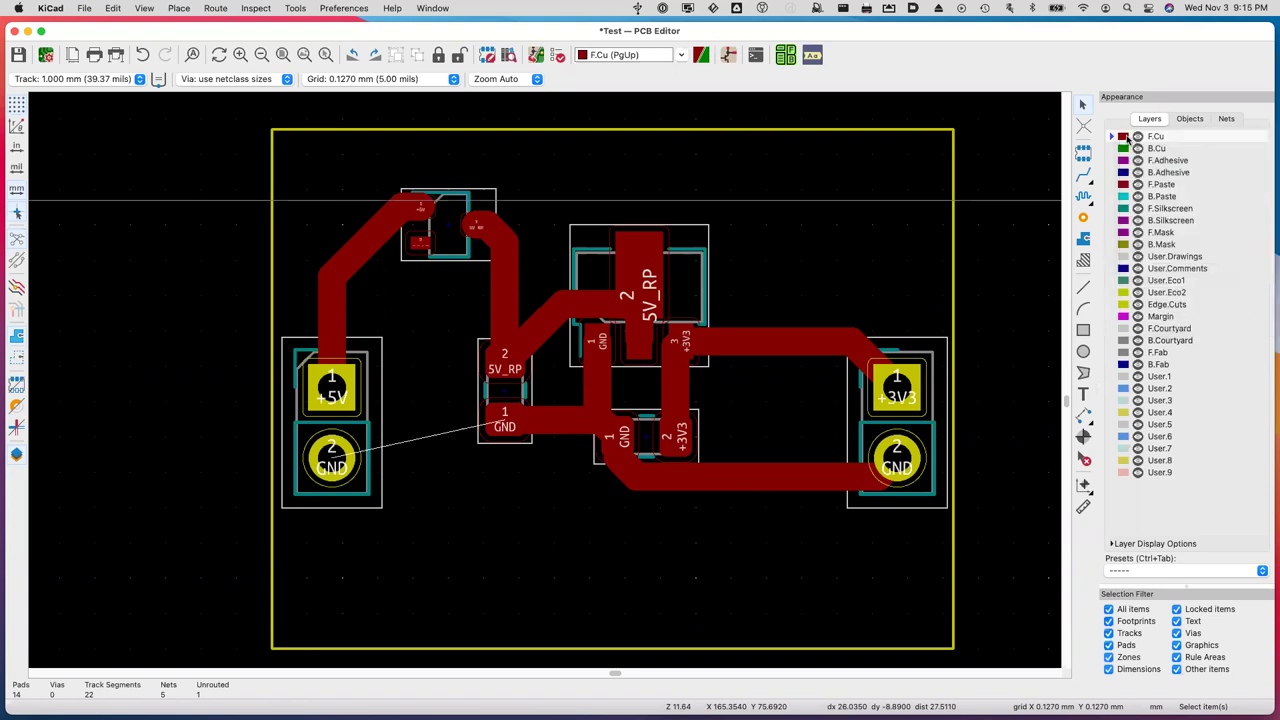
{"action": "right_click", "coordinate": [1127, 138]}
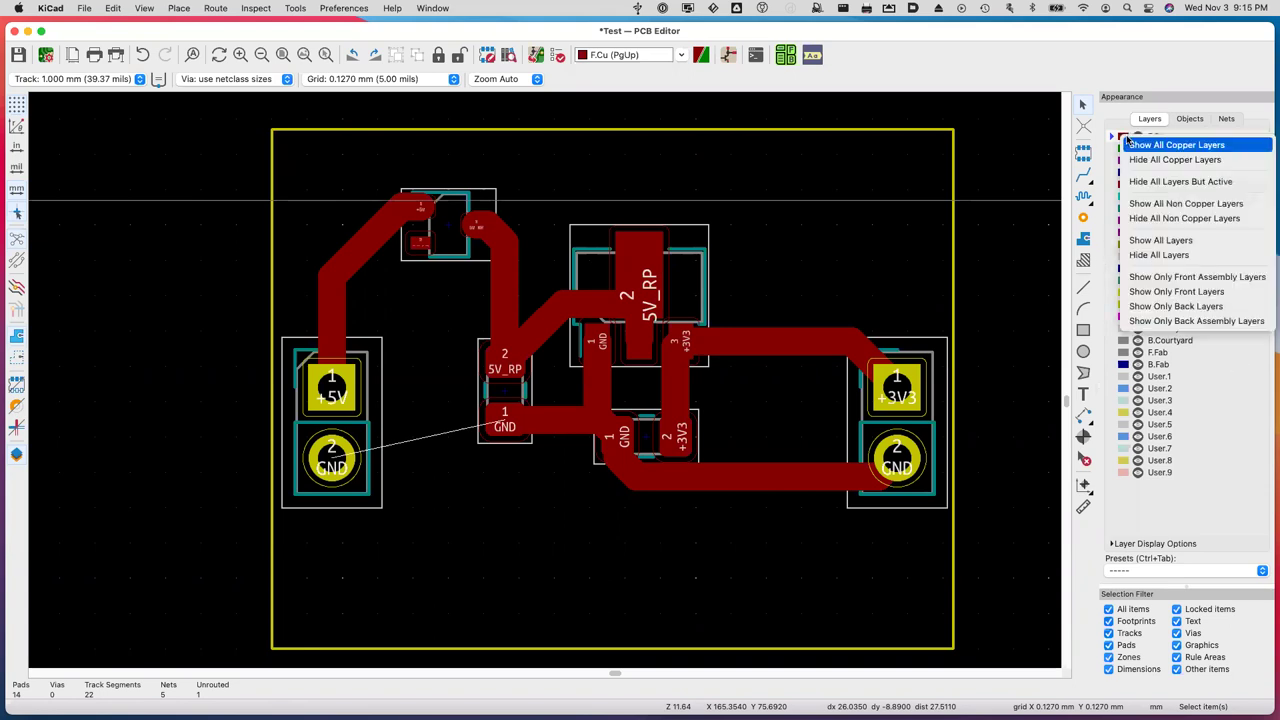
{"action": "left_click", "coordinate": [941, 190]}
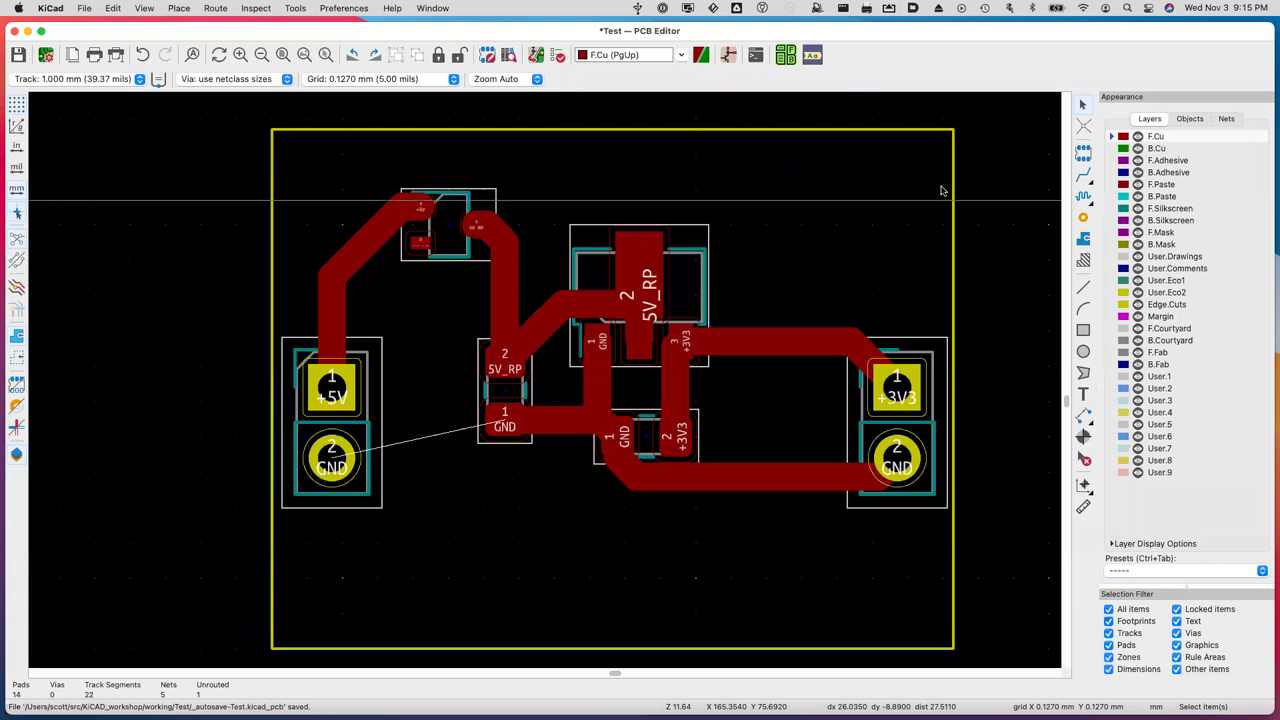
Examine the display options of the +3V3 net, including net color, highlighting and visibility.
{"action": "left_click", "coordinate": [782, 345]}
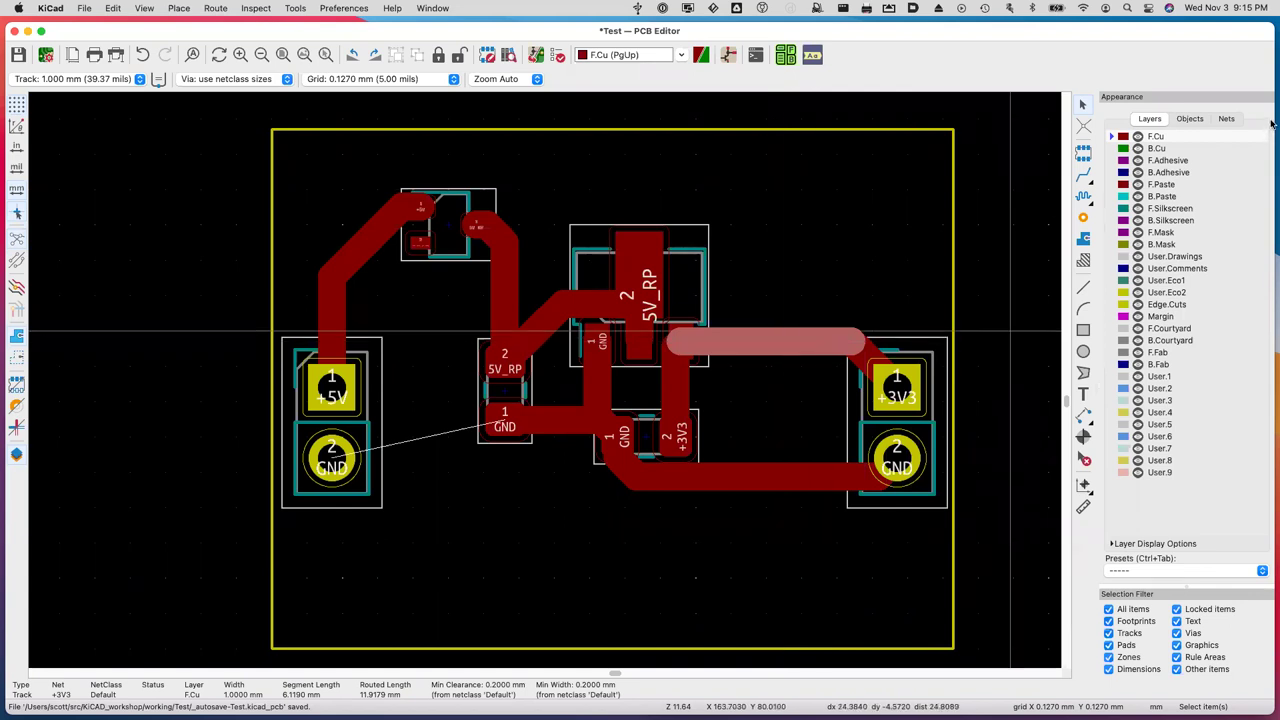
{"action": "left_click", "coordinate": [1224, 119]}
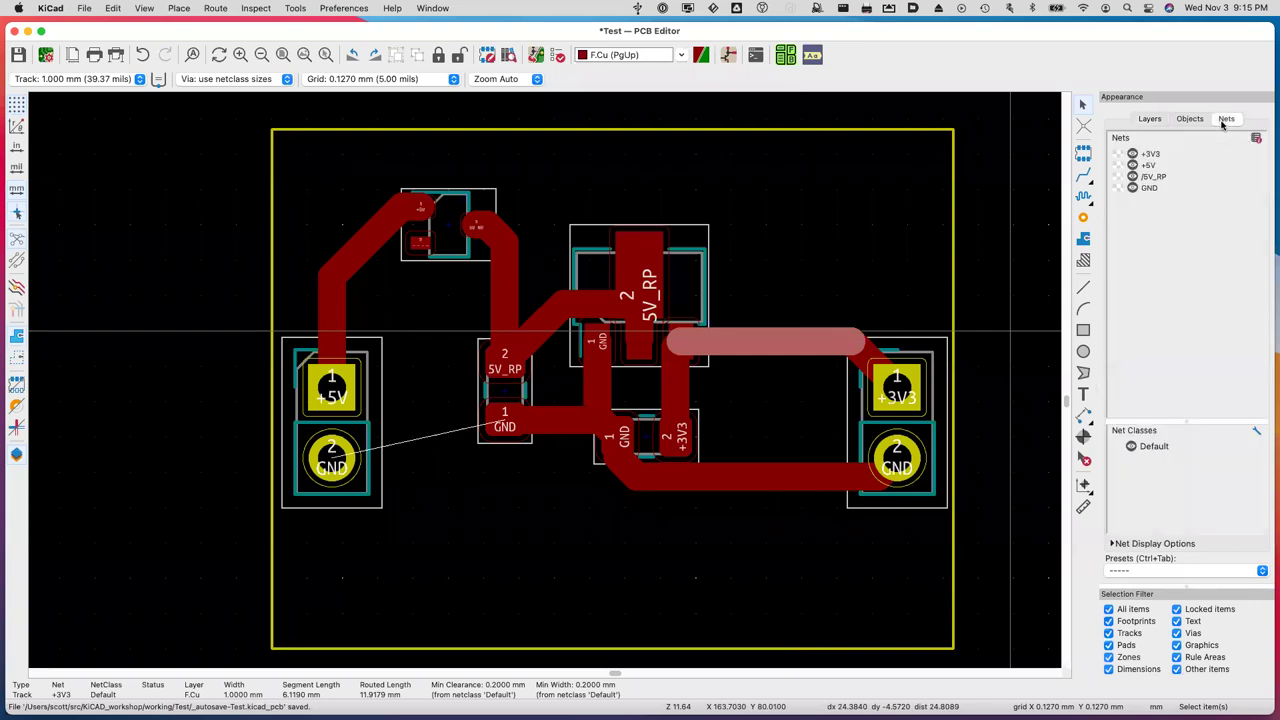
{"action": "right_click", "coordinate": [1132, 153]}
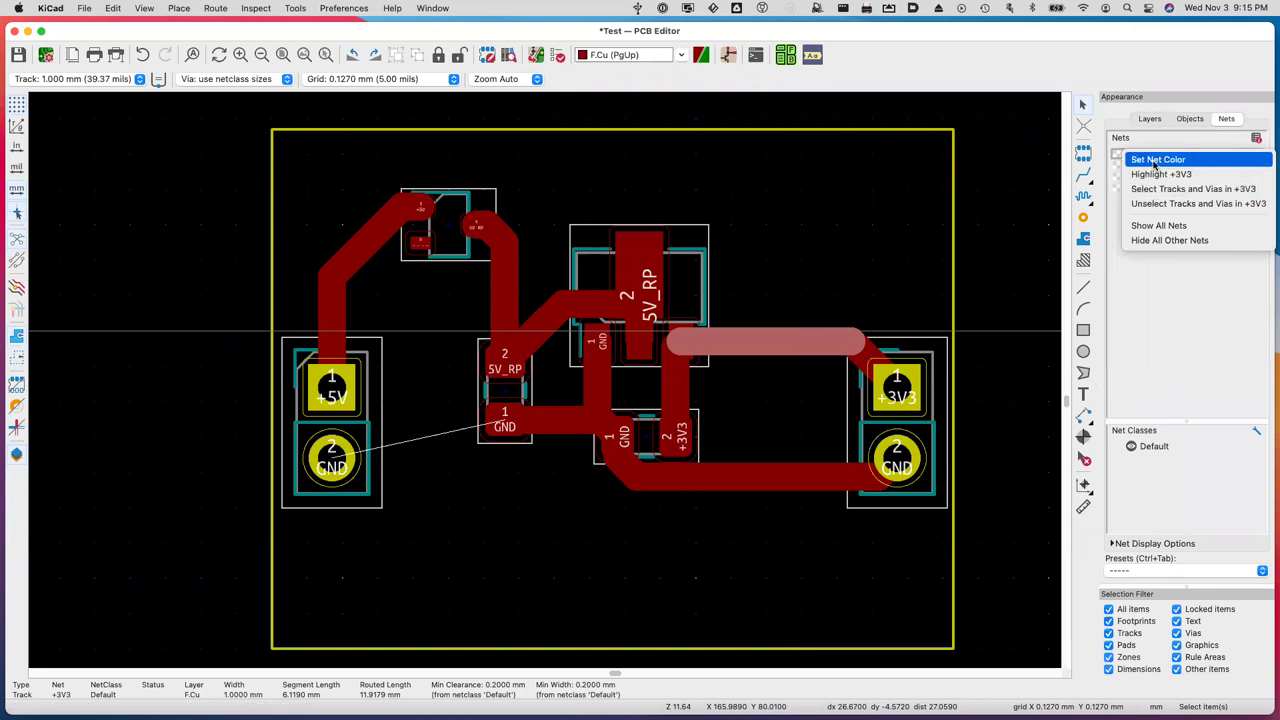
{"action": "left_click", "coordinate": [1155, 163]}
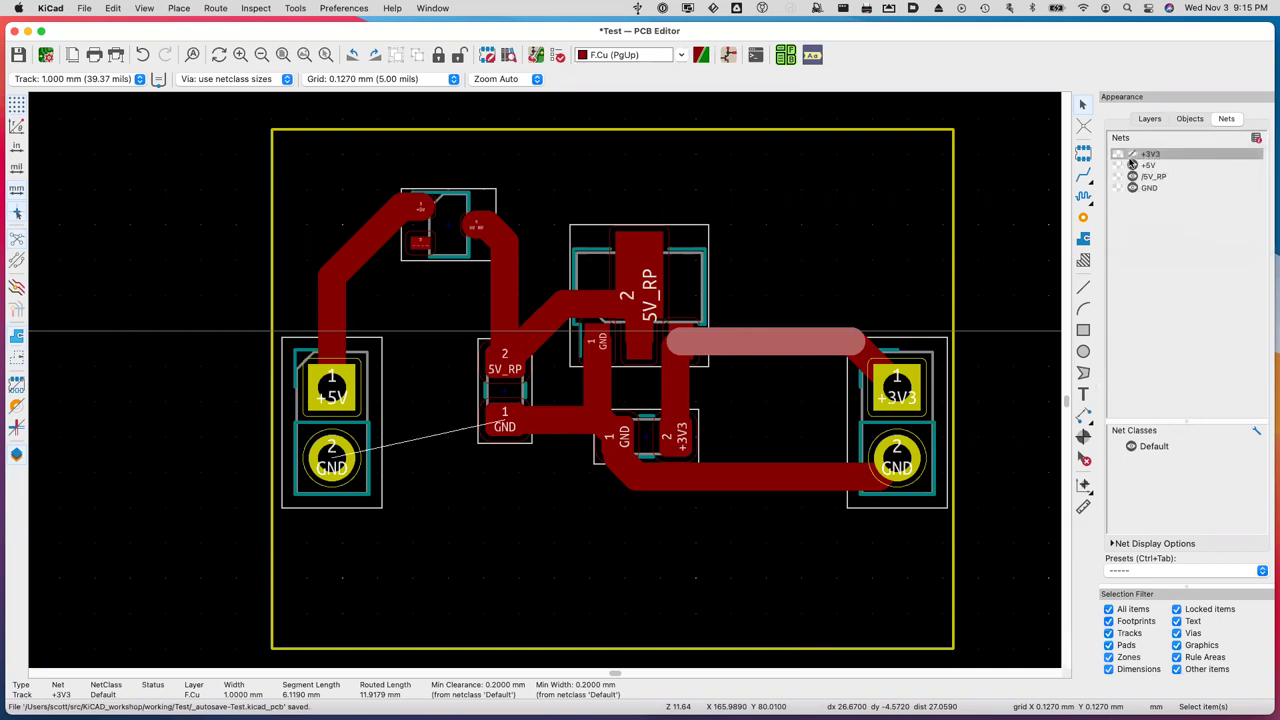
{"action": "left_click", "coordinate": [1149, 119]}
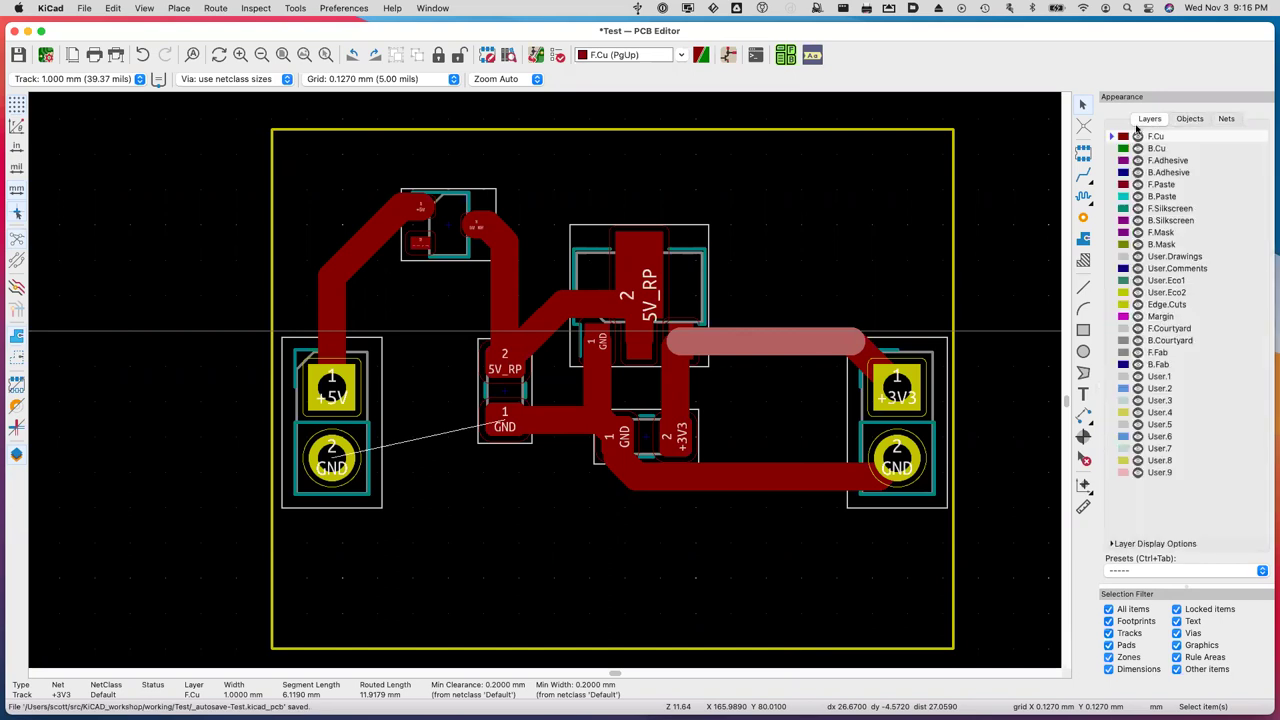
{"action": "left_click", "coordinate": [671, 531]}
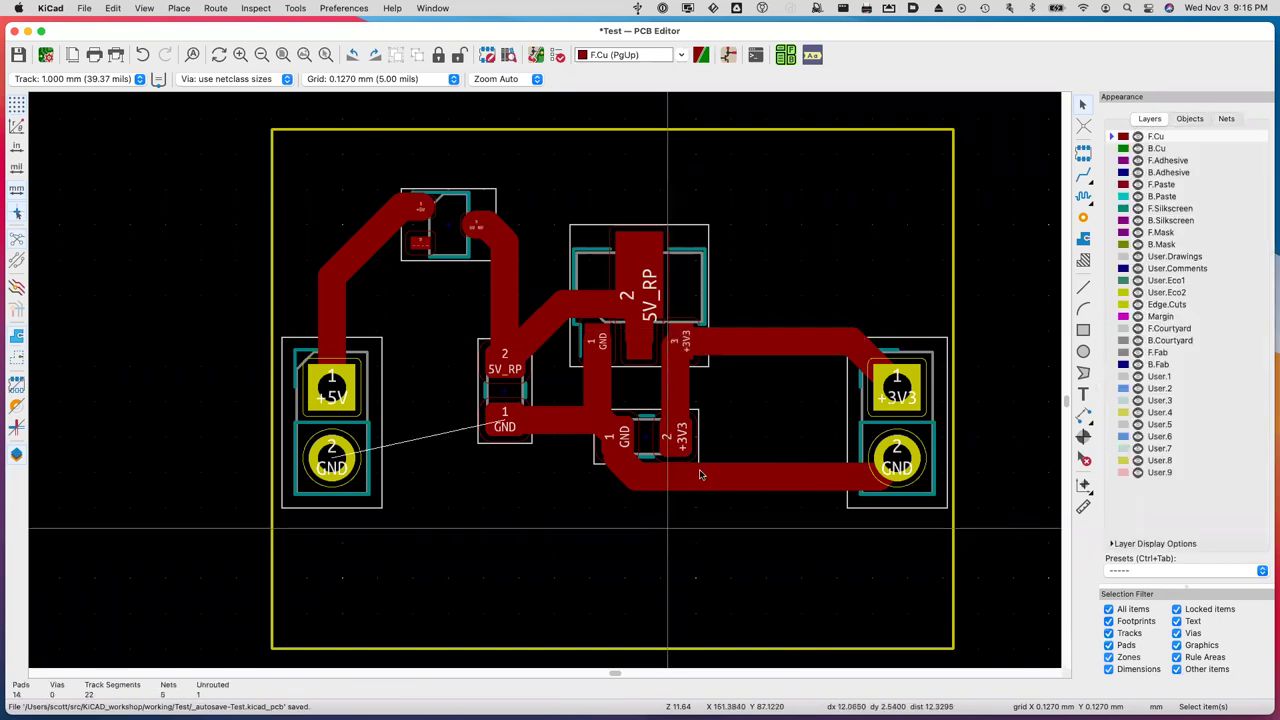
Try to drag the horizontal +3V3 track segment upward while keeping it attached to the right connector's pad 1.
{"action": "left_click", "coordinate": [772, 346]}
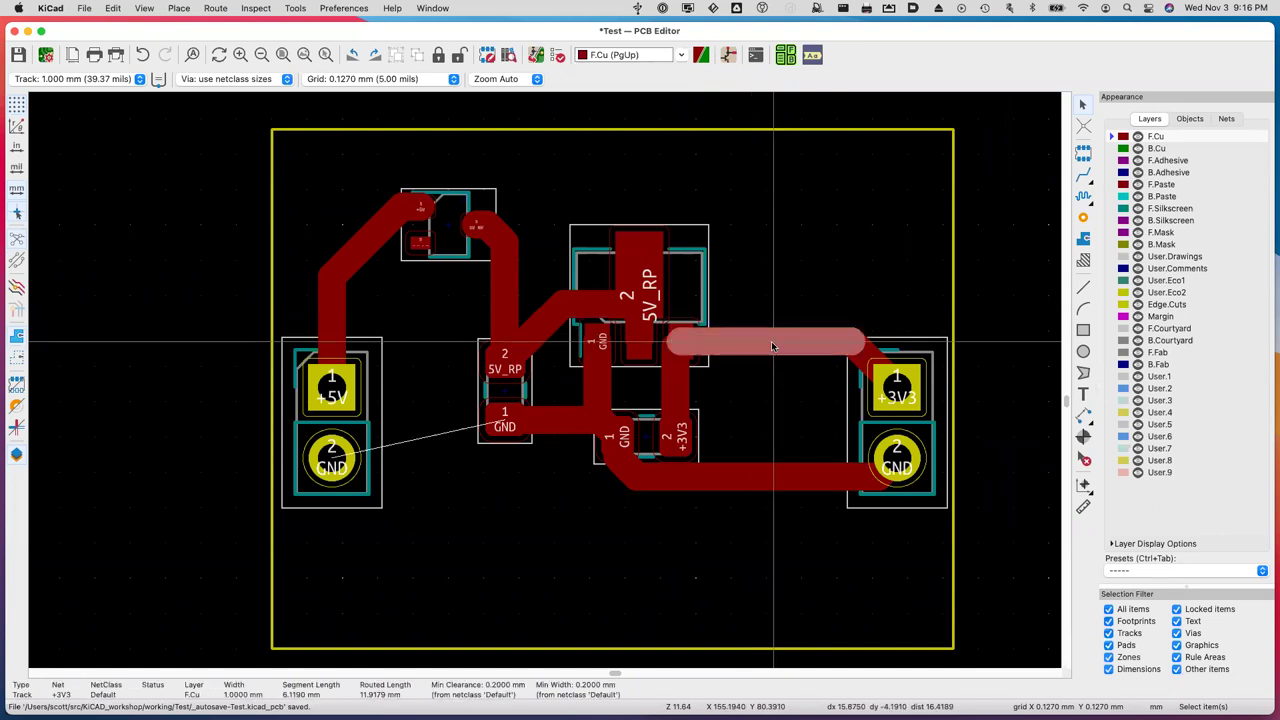
{"action": "left_click_drag", "start_coordinate": [772, 346], "coordinate": [724, 292]}
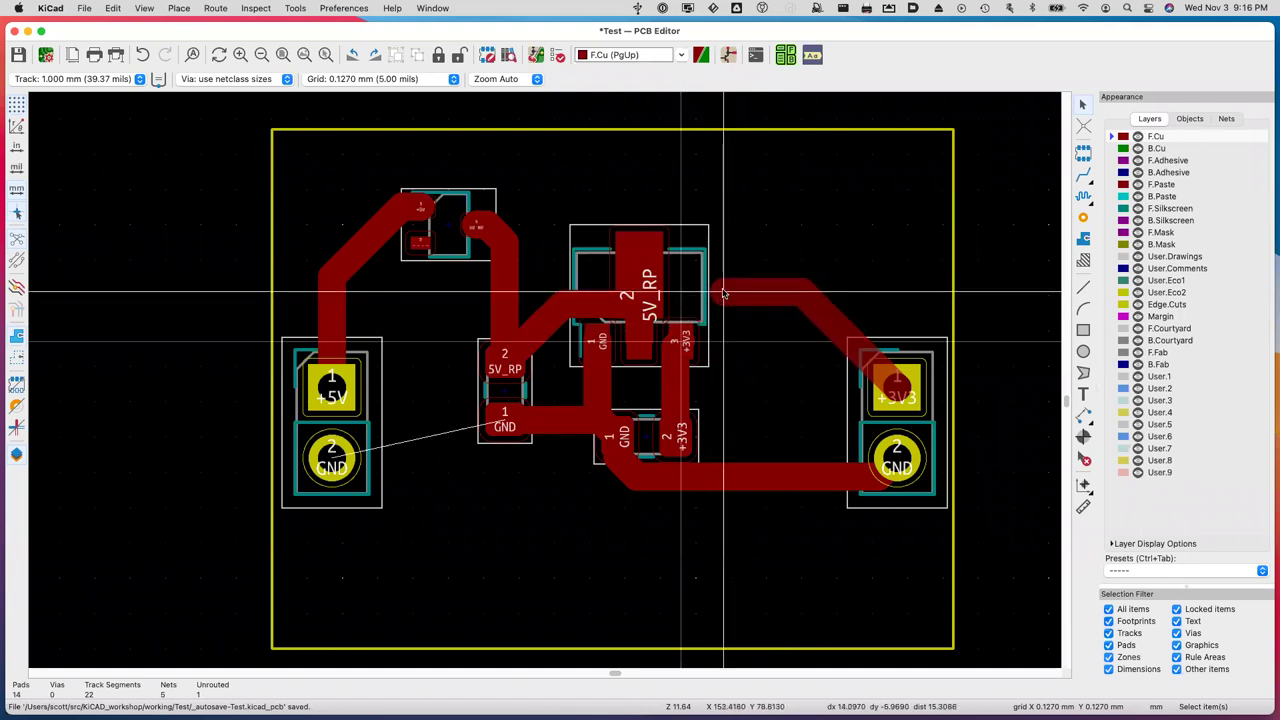
{"action": "key", "text": "Escape"}
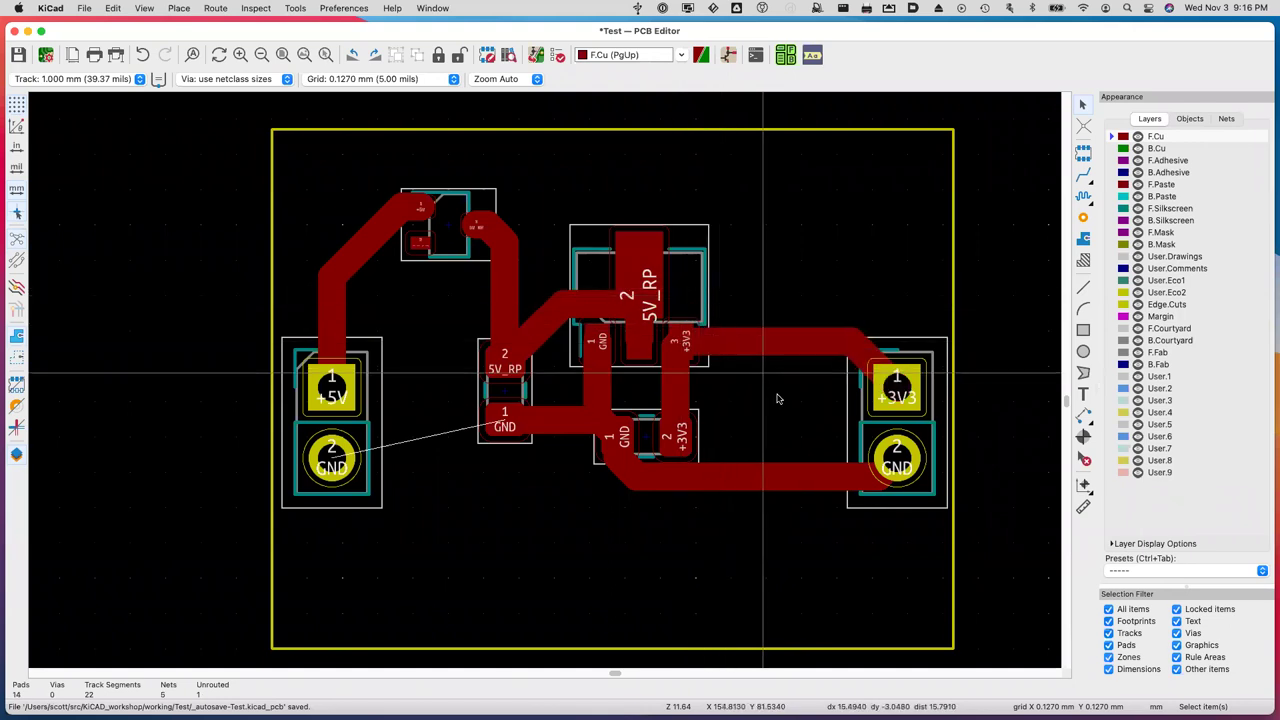
{"action": "left_click_drag", "start_coordinate": [768, 346], "coordinate": [801, 334]}
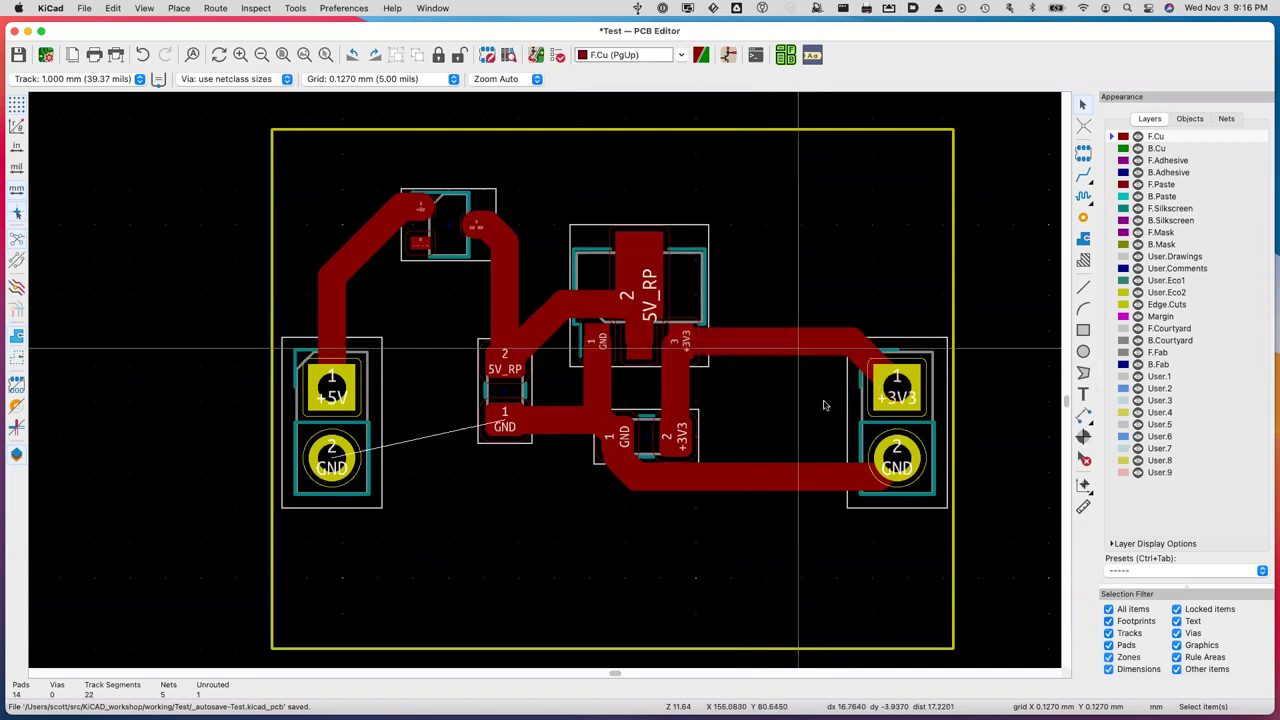
Try to relocate only the horizontal +3V3 segment upward with the Move command and cancel it.
{"action": "left_click", "coordinate": [766, 340]}
{"action": "key", "text": "m"}
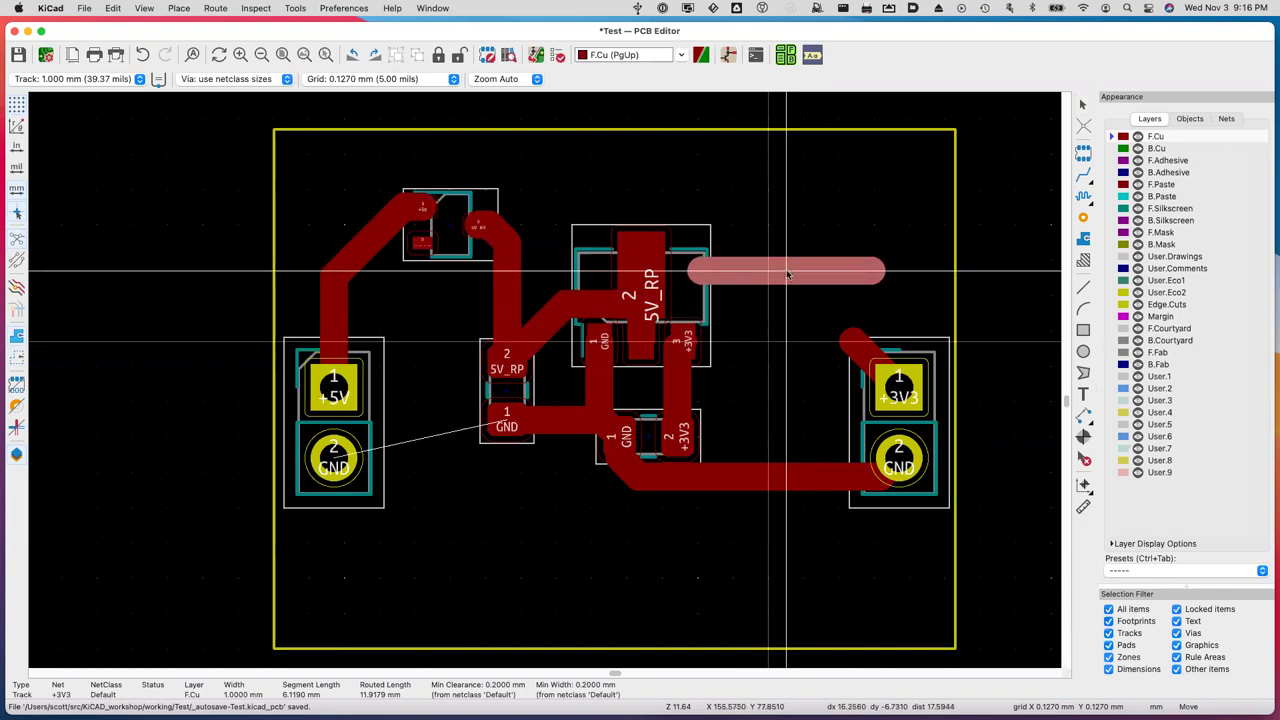
{"action": "key", "text": "Escape"}
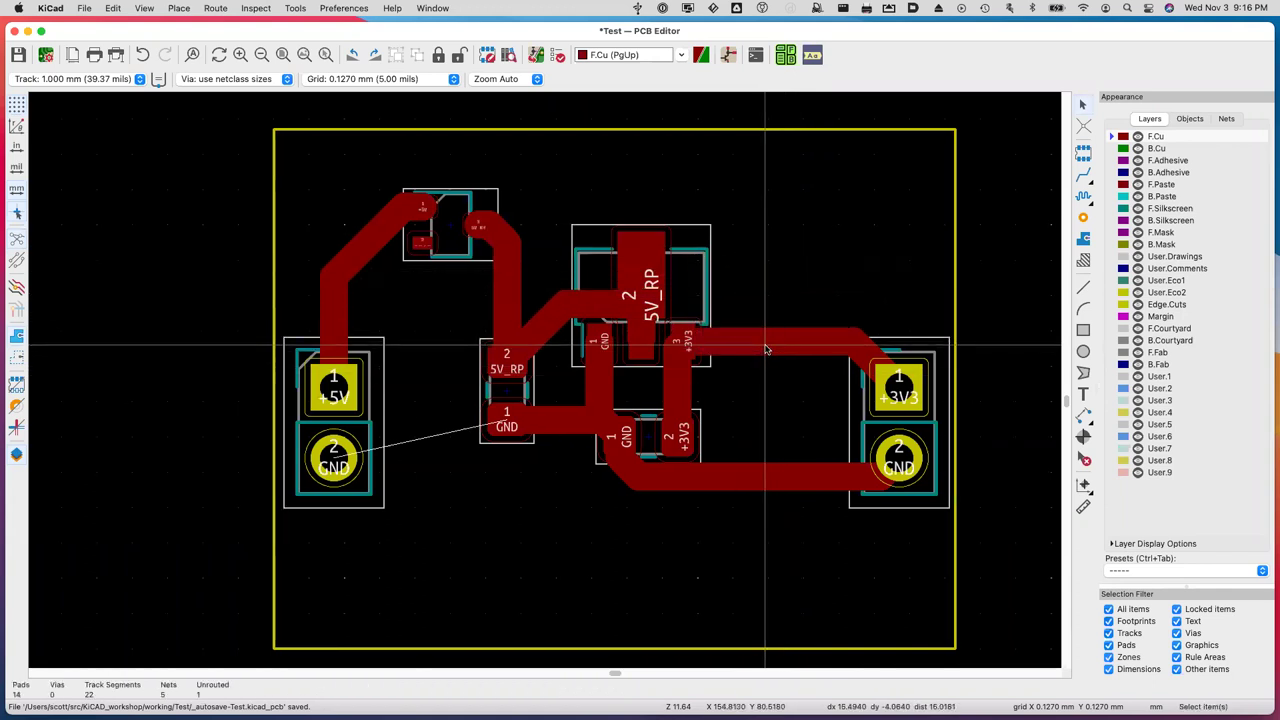
Try bending the horizontal +3V3 segment upward with a free-angle drag, and undo the change.
{"action": "left_click_drag", "start_coordinate": [766, 349], "coordinate": [797, 320]}
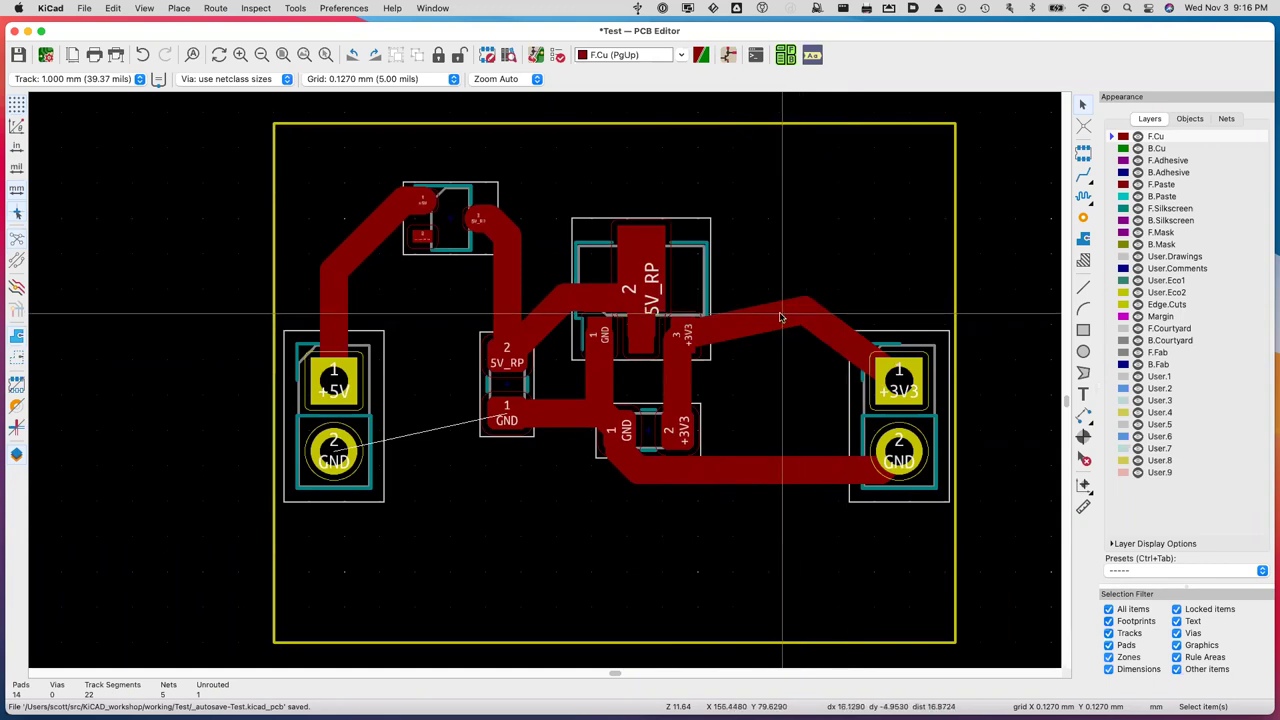
{"action": "left_click_drag", "start_coordinate": [744, 316], "coordinate": [717, 326]}
{"action": "right_click", "coordinate": [717, 326]}
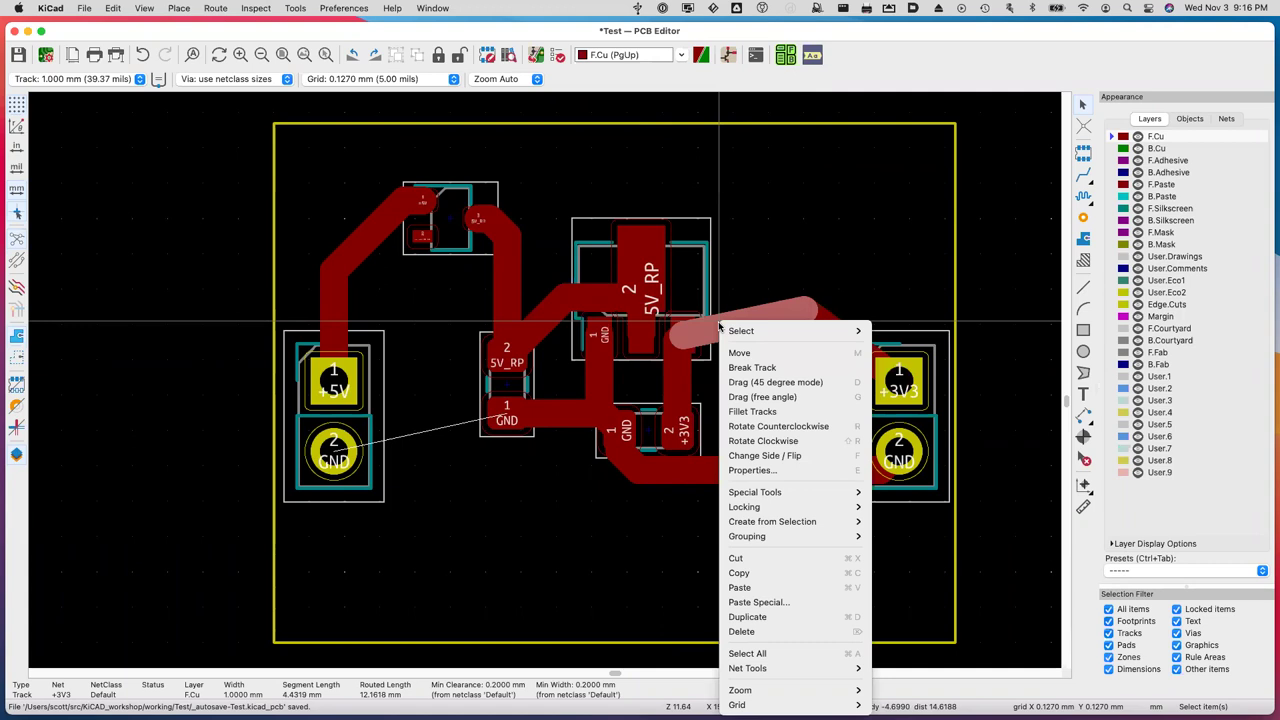
{"action": "left_click", "coordinate": [803, 266]}
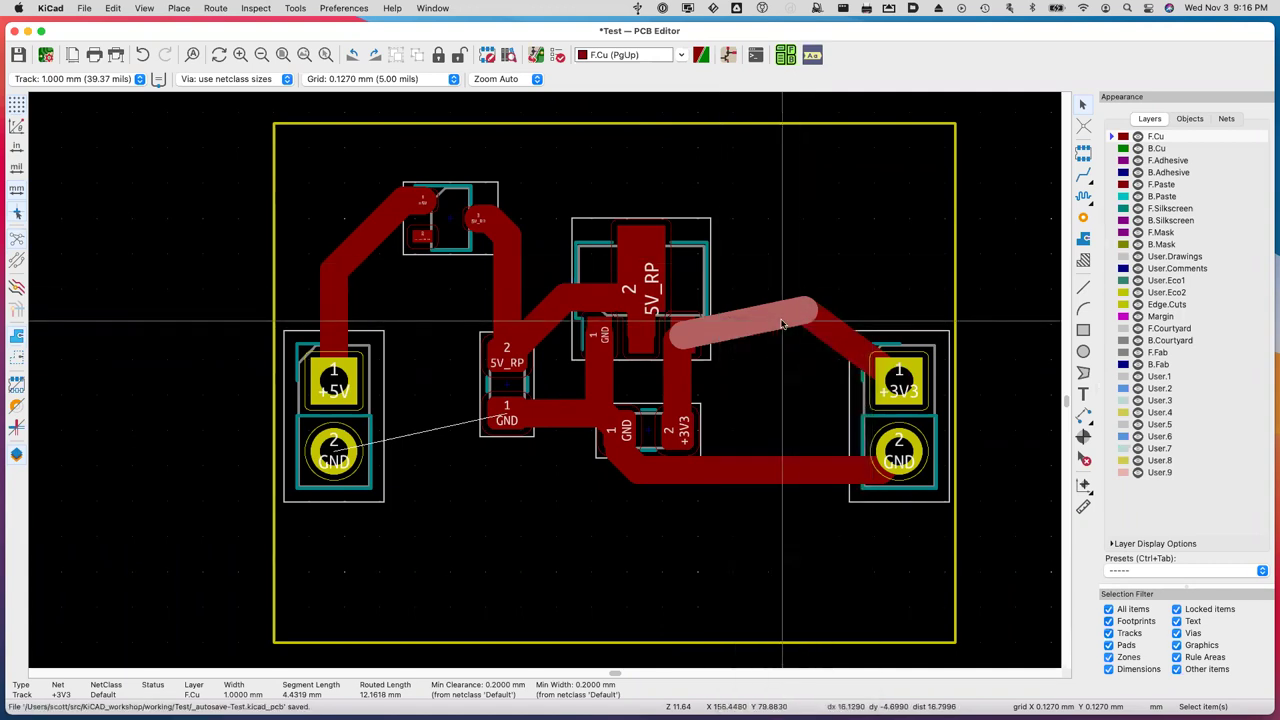
{"action": "key", "text": "super+z"}
{"action": "key", "text": "super+z"}
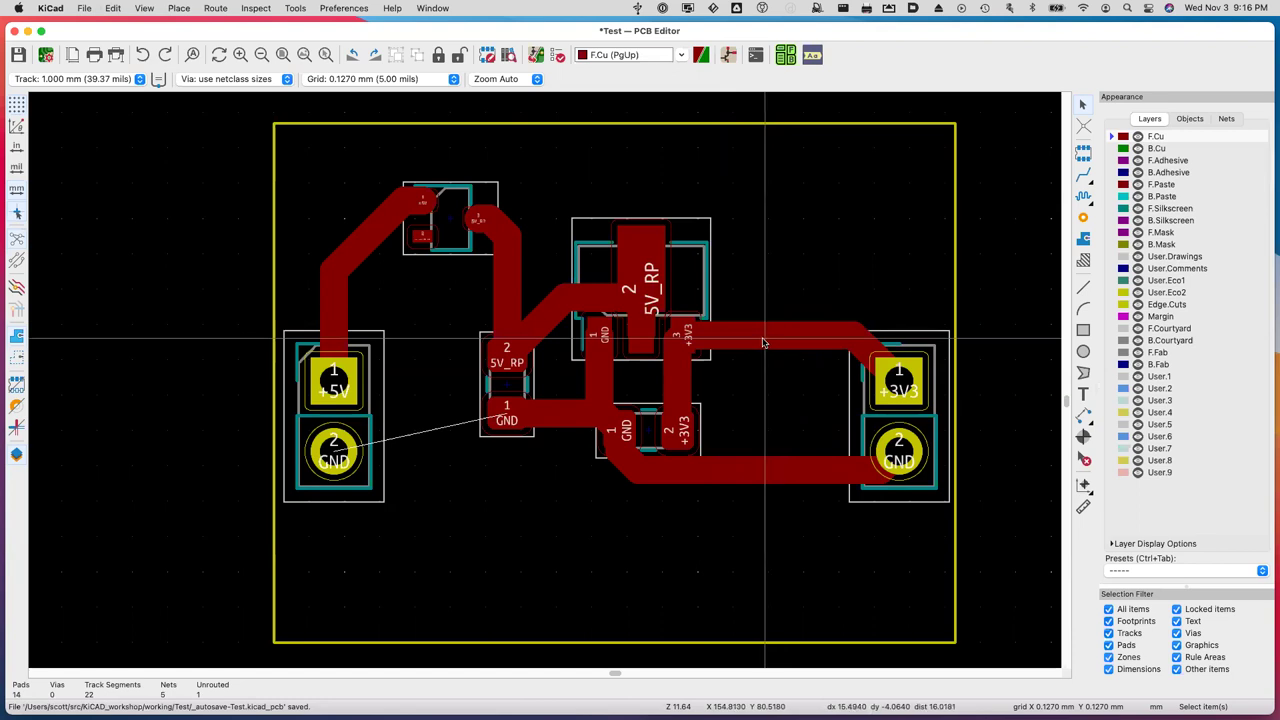
Examine the horizontal +3V3 segment's editing commands and its Track & Via Properties.
{"action": "right_click", "coordinate": [749, 339]}
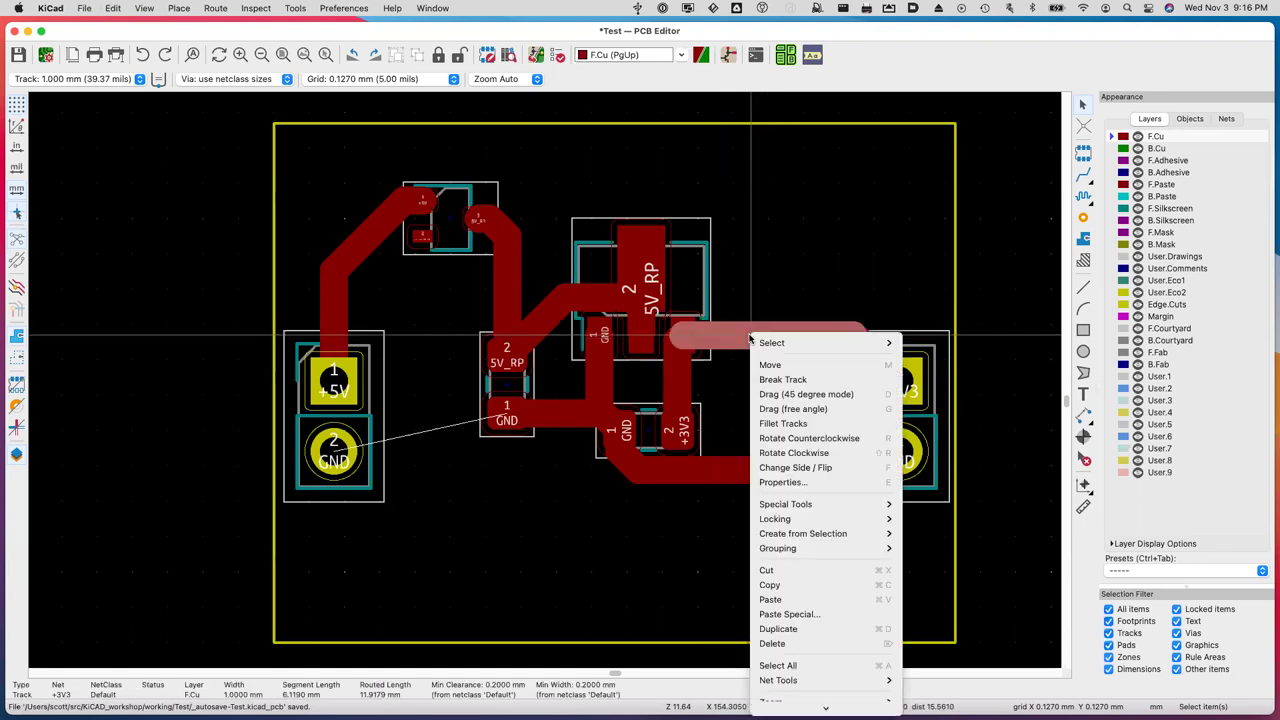
{"action": "mouse_move", "coordinate": [750, 340]}
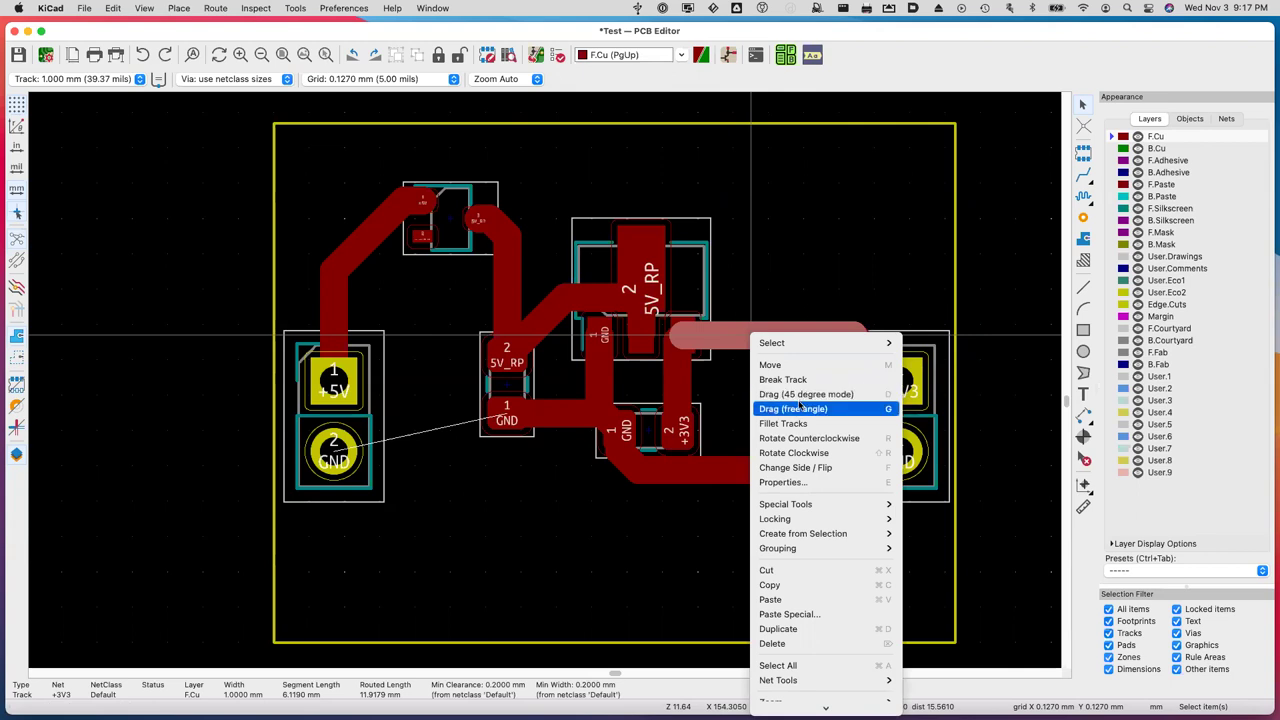
{"action": "left_click", "coordinate": [793, 412]}
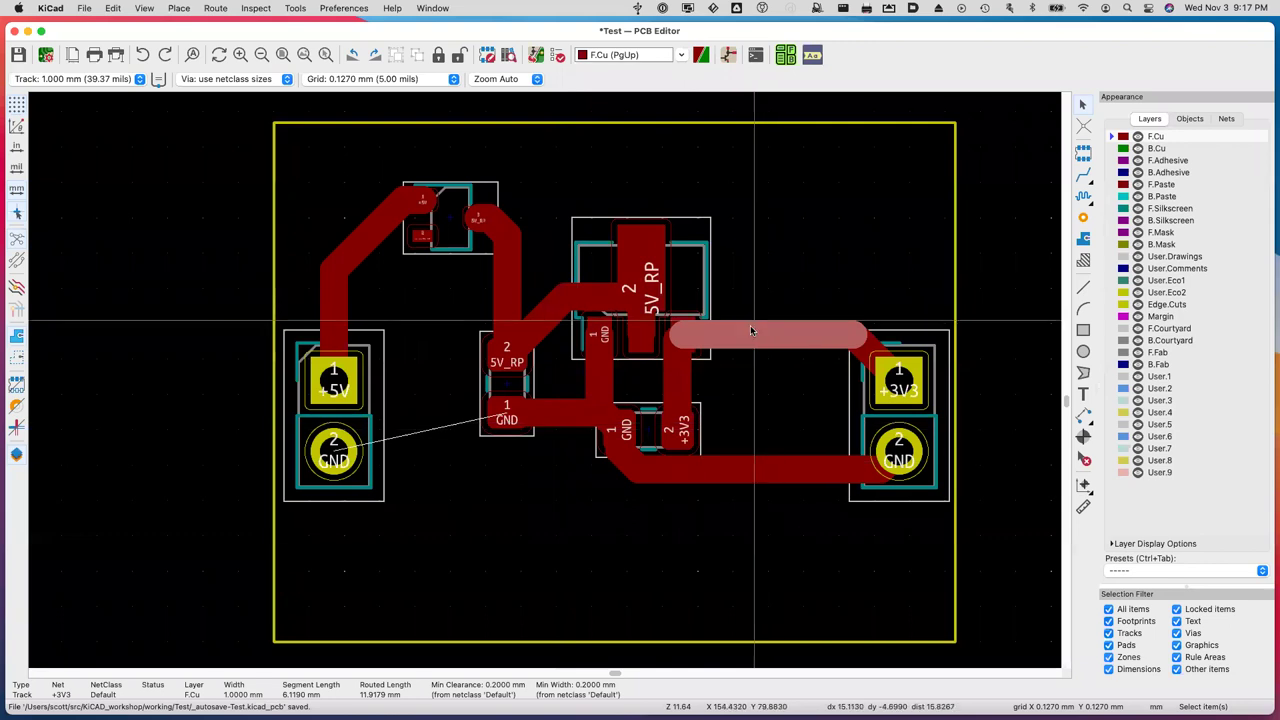
{"action": "right_click", "coordinate": [734, 221]}
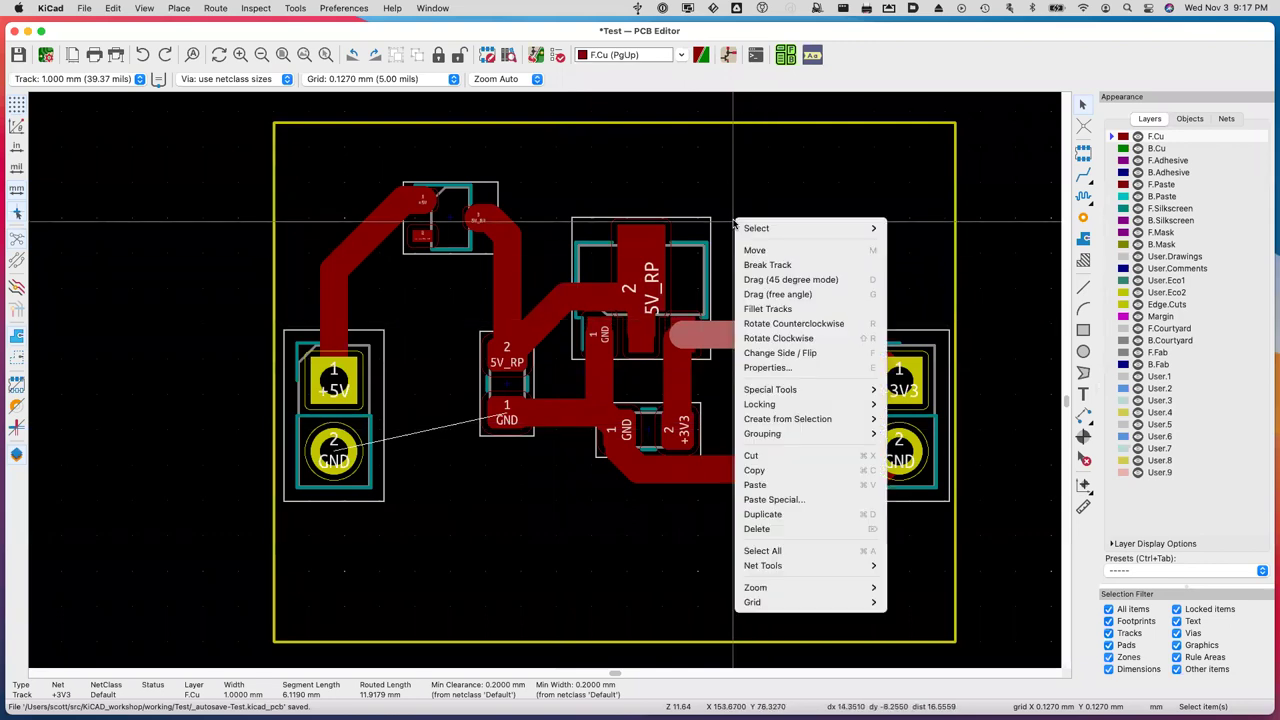
{"action": "left_click", "coordinate": [754, 250]}
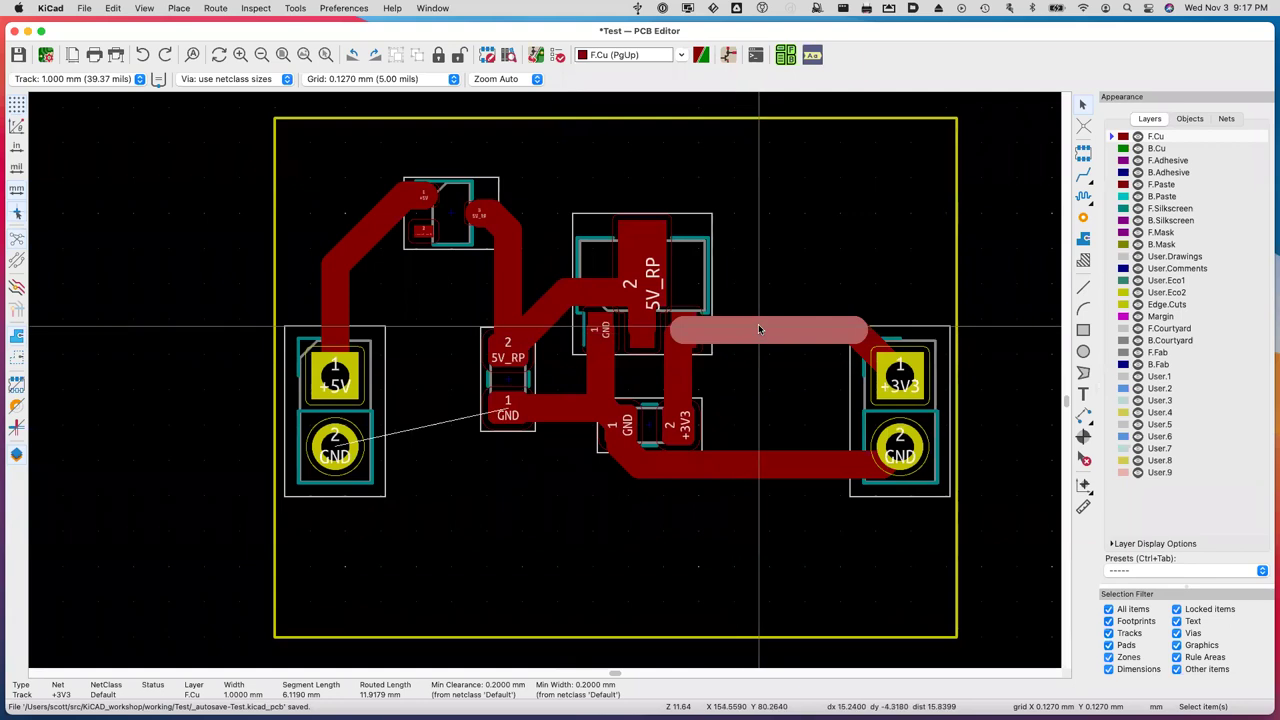
{"action": "double_click", "coordinate": [758, 326]}
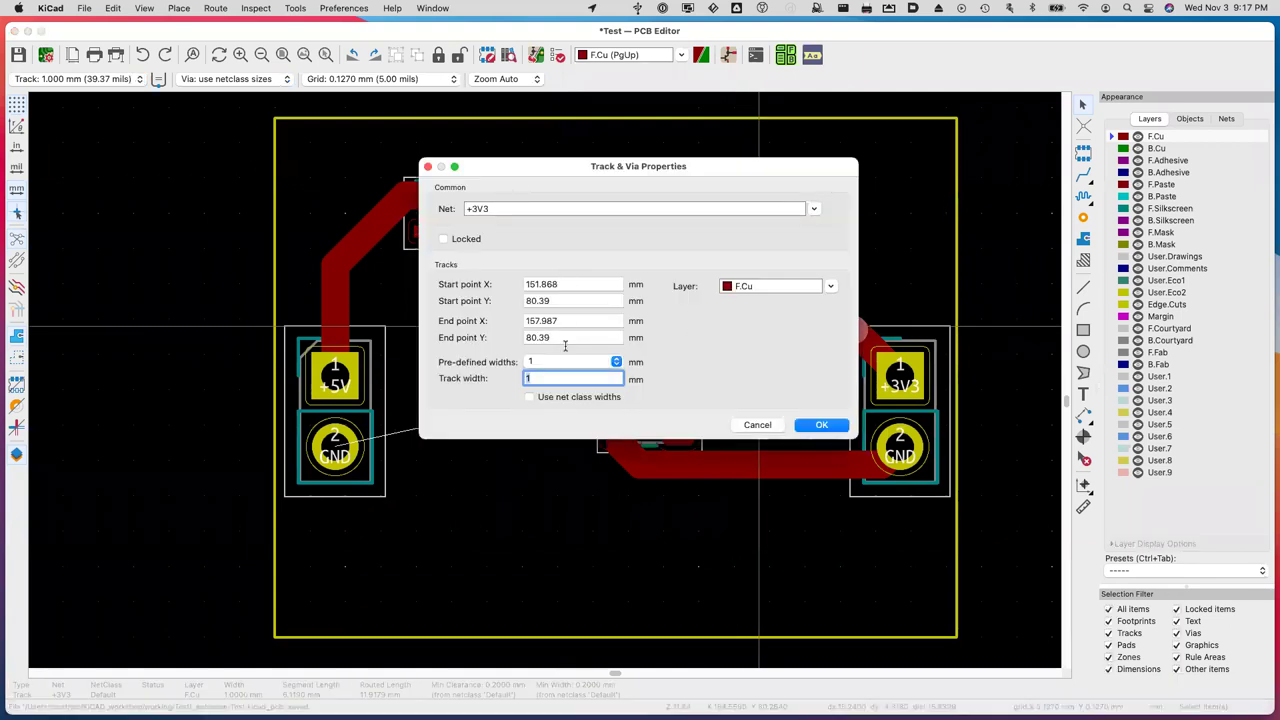
{"action": "left_click", "coordinate": [758, 425]}
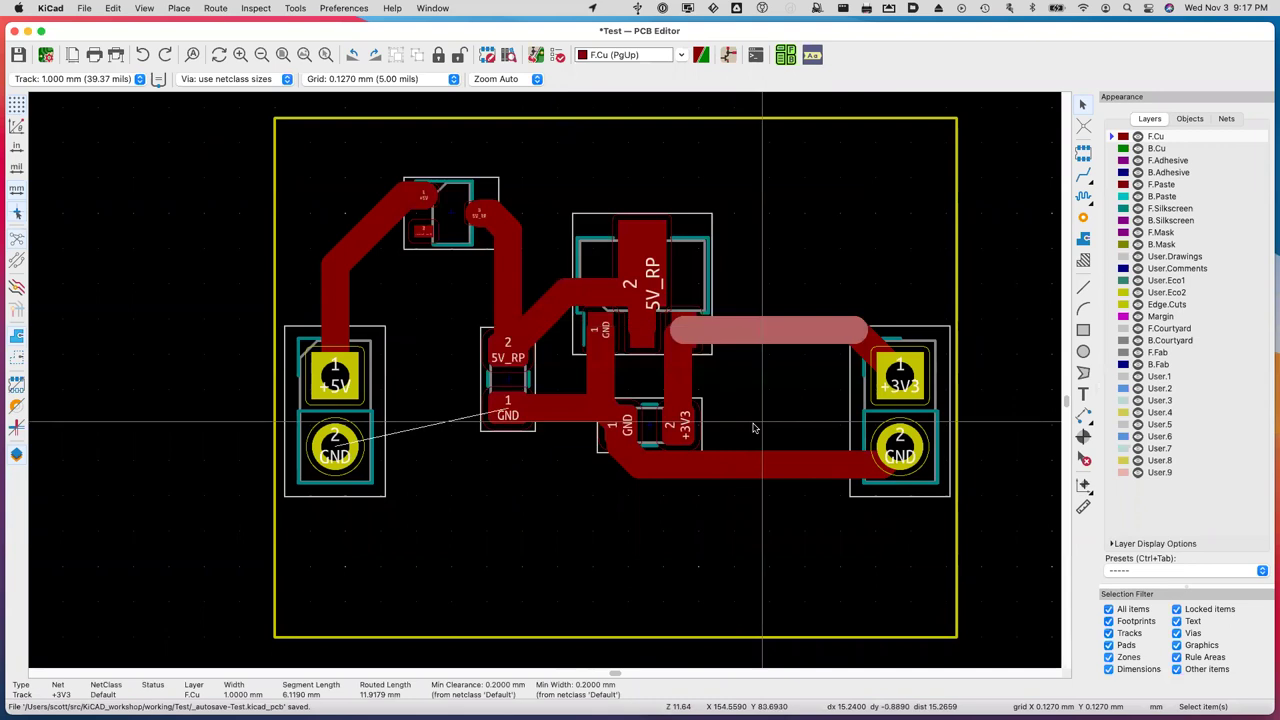
Flip the left connector J1 to the back of the board and return it to the front.
{"action": "left_click", "coordinate": [329, 414]}
{"action": "right_click", "coordinate": [329, 414]}
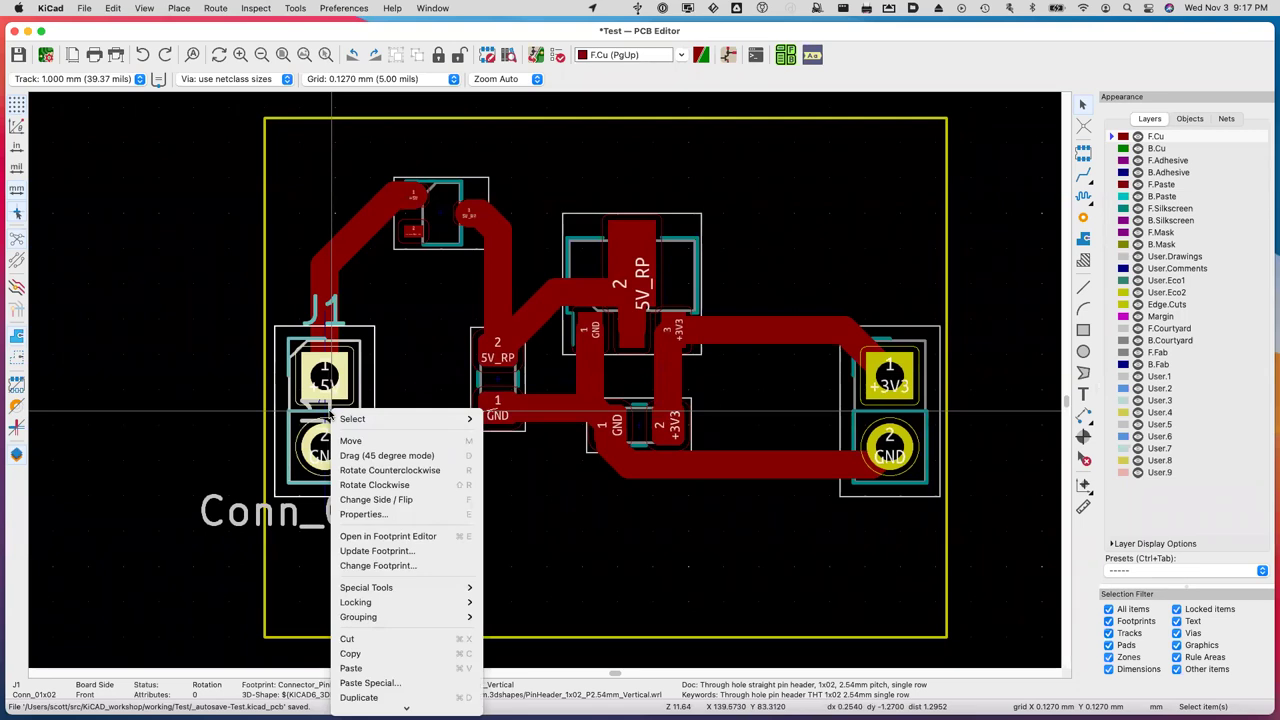
{"action": "left_click", "coordinate": [397, 503]}
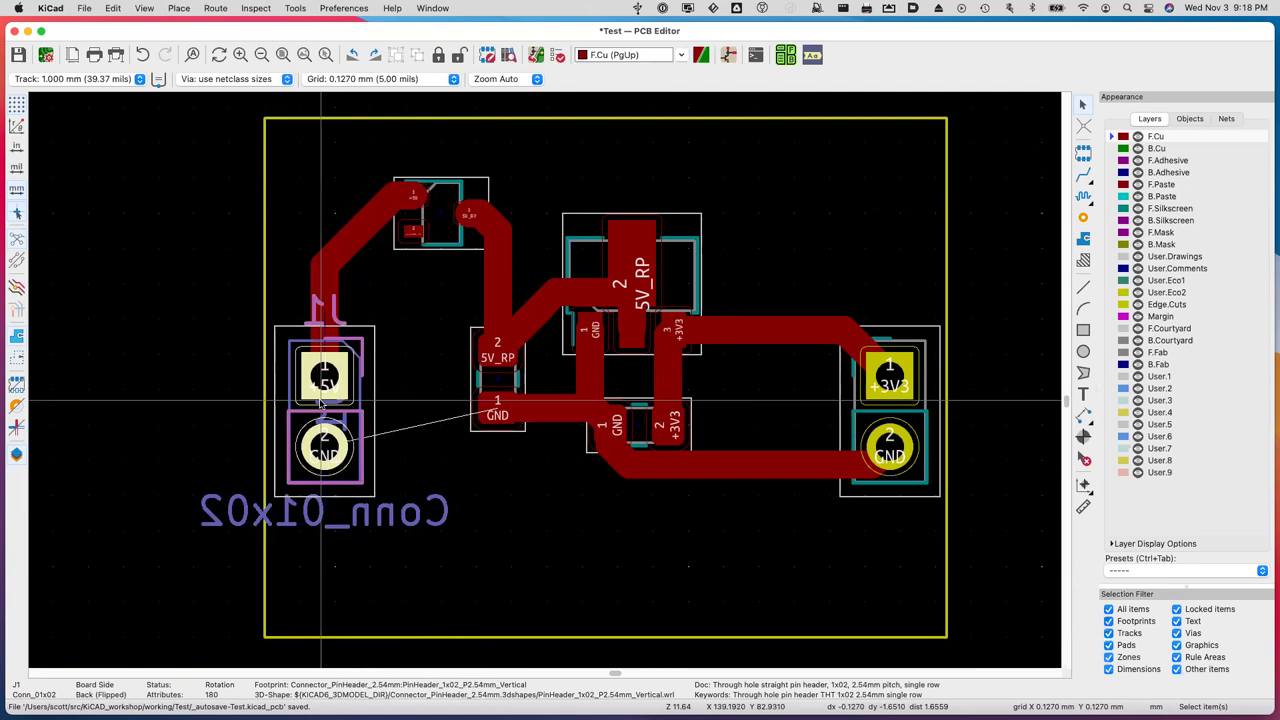
{"action": "key", "text": "f"}
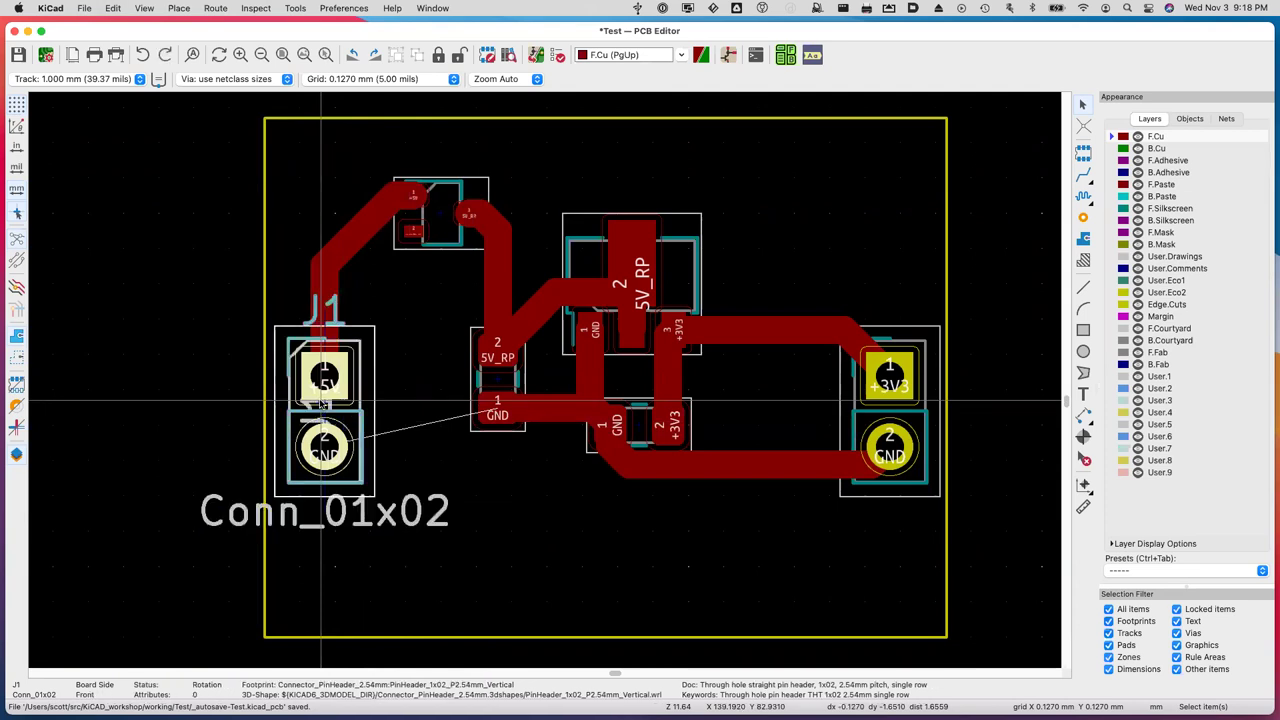
Review the commands available for footprint J1, including special tools such as Move Exactly, Move with Reference, Position Relative To and Create Array.
{"action": "right_click", "coordinate": [385, 425]}
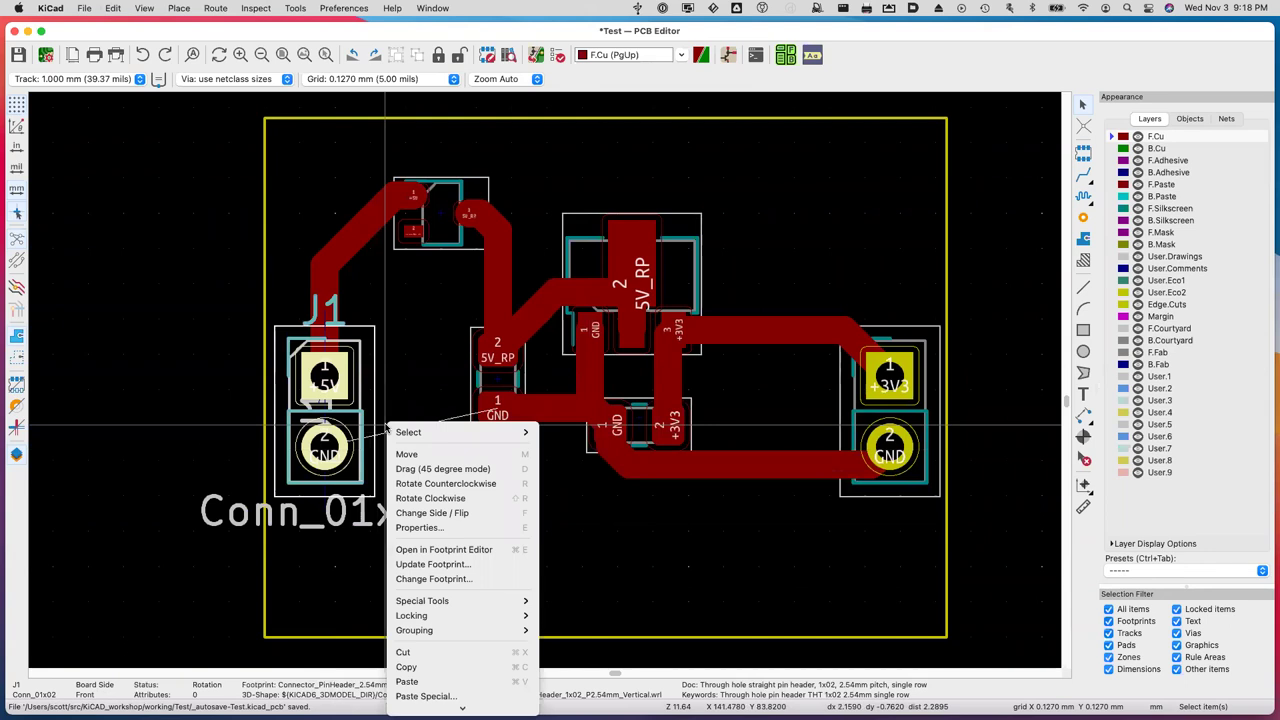
{"action": "mouse_move", "coordinate": [421, 603]}
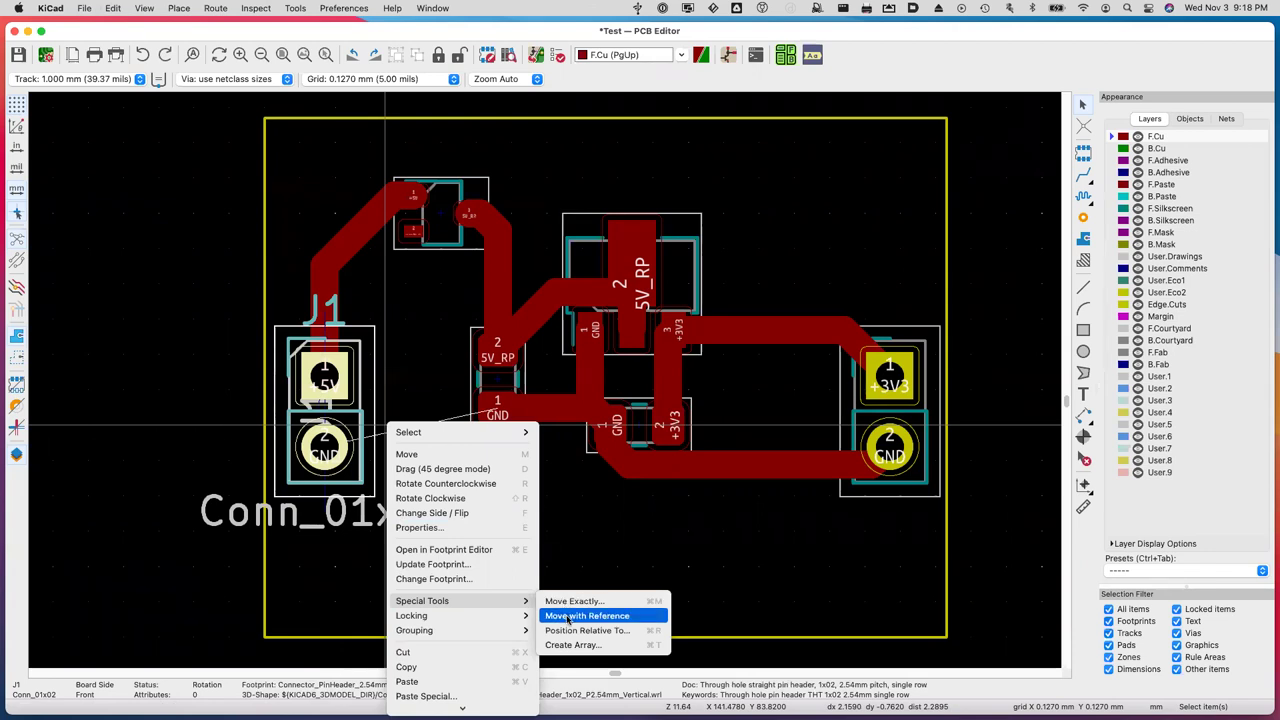
{"action": "left_click", "coordinate": [582, 545]}
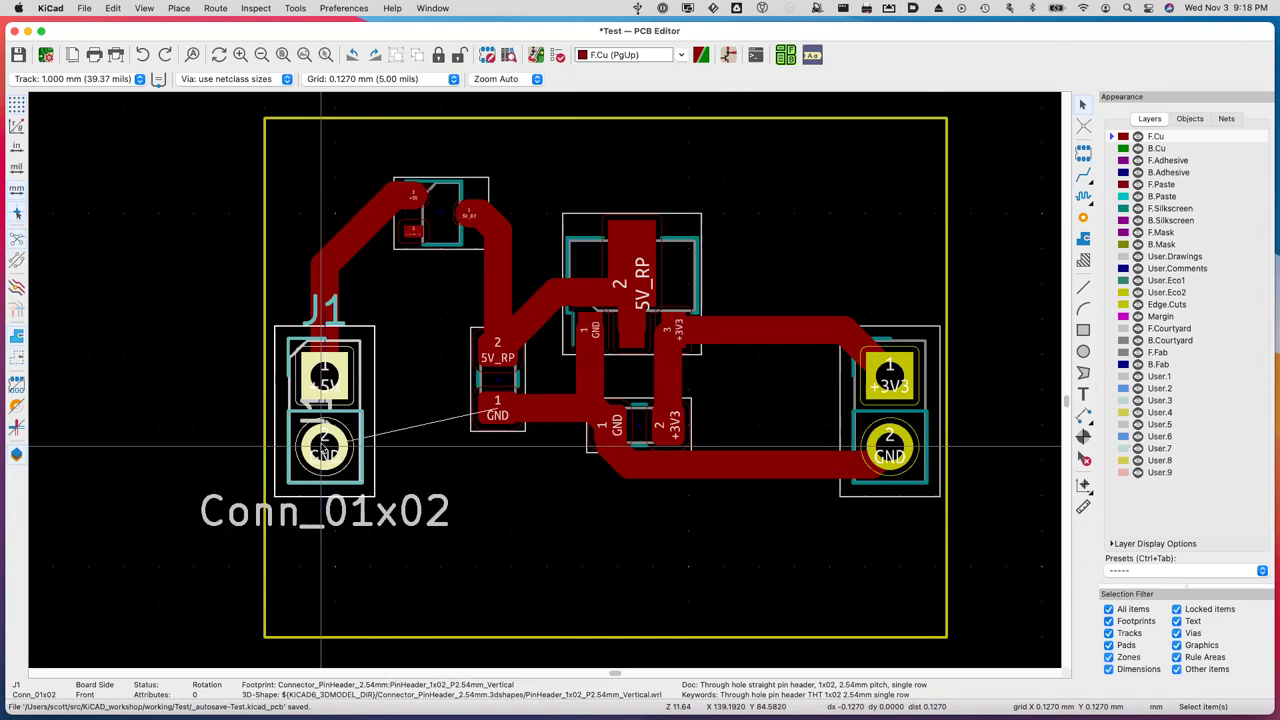
{"action": "scroll", "coordinate": [385, 464], "scroll_direction": "right", "scroll_amount": 3}
{"action": "right_click", "coordinate": [389, 466]}
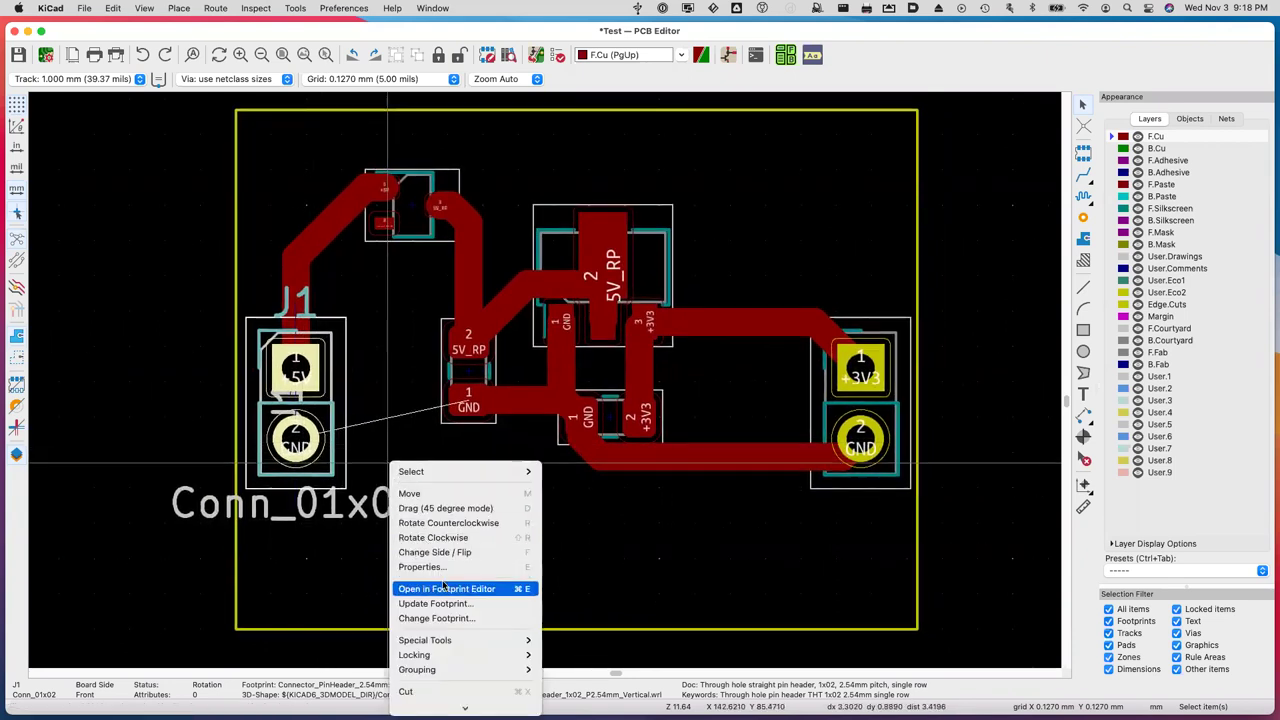
{"action": "mouse_move", "coordinate": [440, 640]}
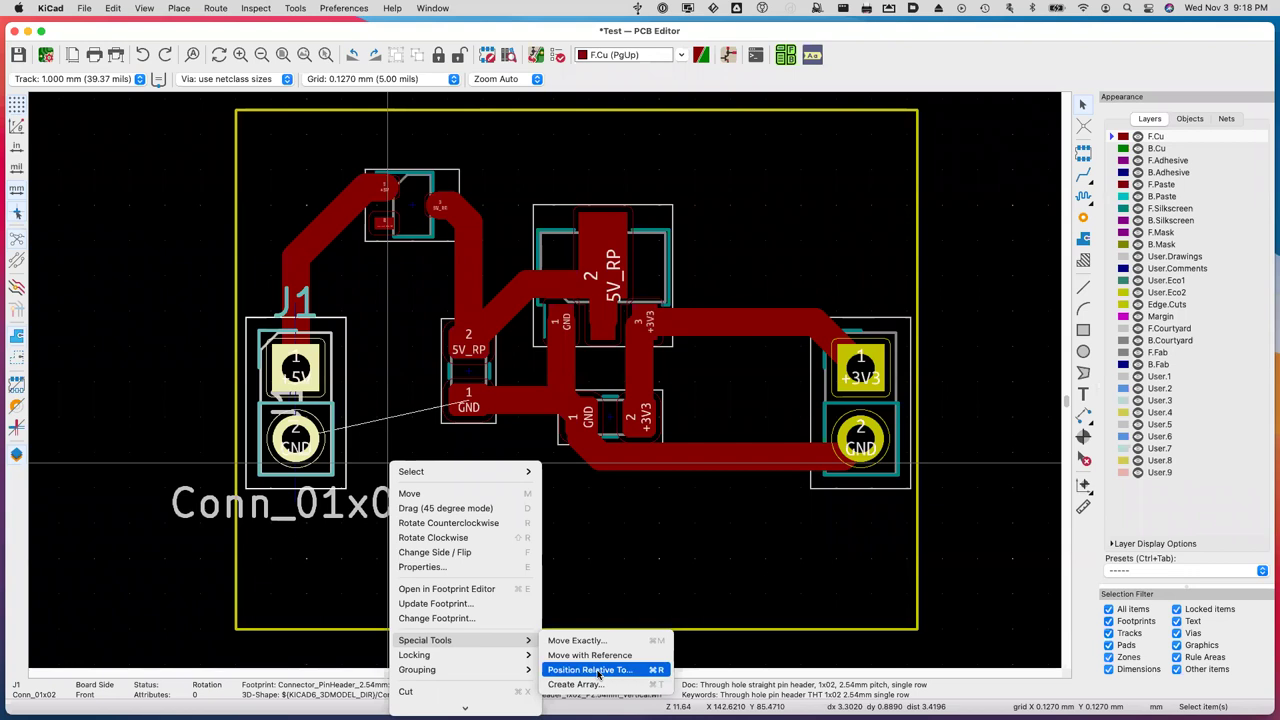
{"action": "left_click", "coordinate": [641, 576]}
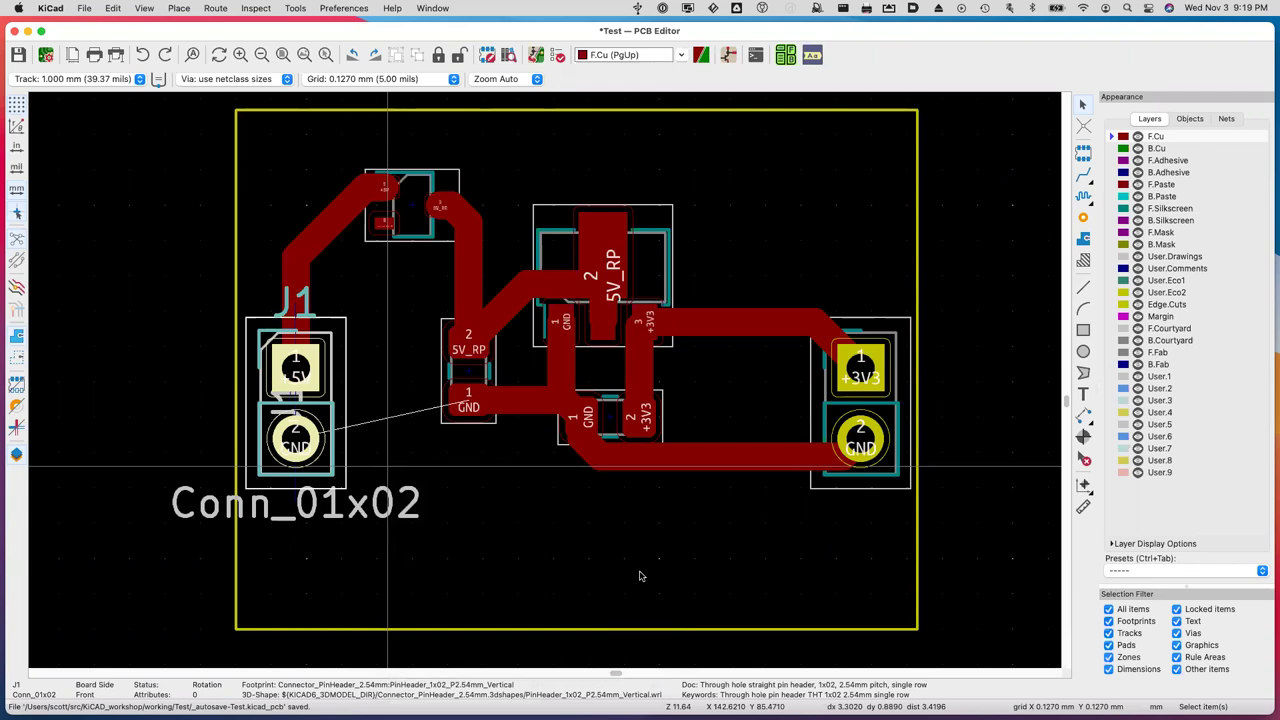
{"action": "right_click", "coordinate": [540, 517]}
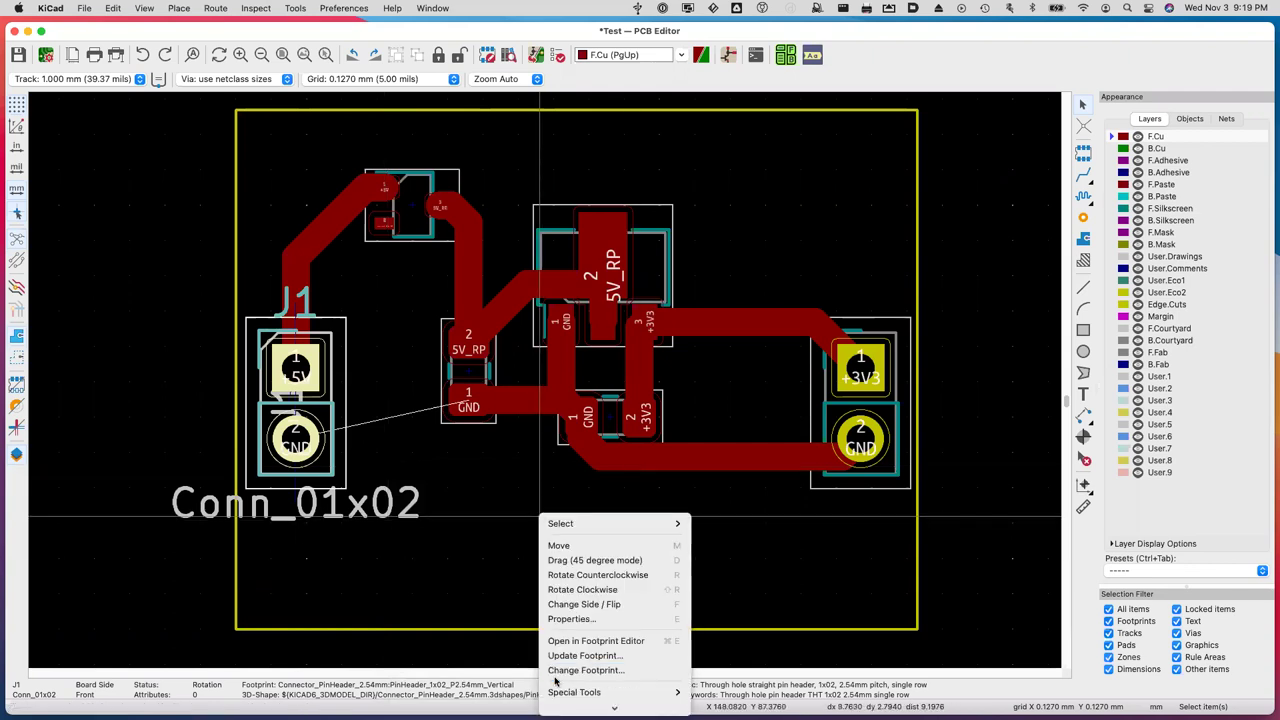
{"action": "scroll", "coordinate": [614, 600], "scroll_direction": "down", "scroll_amount": 5}
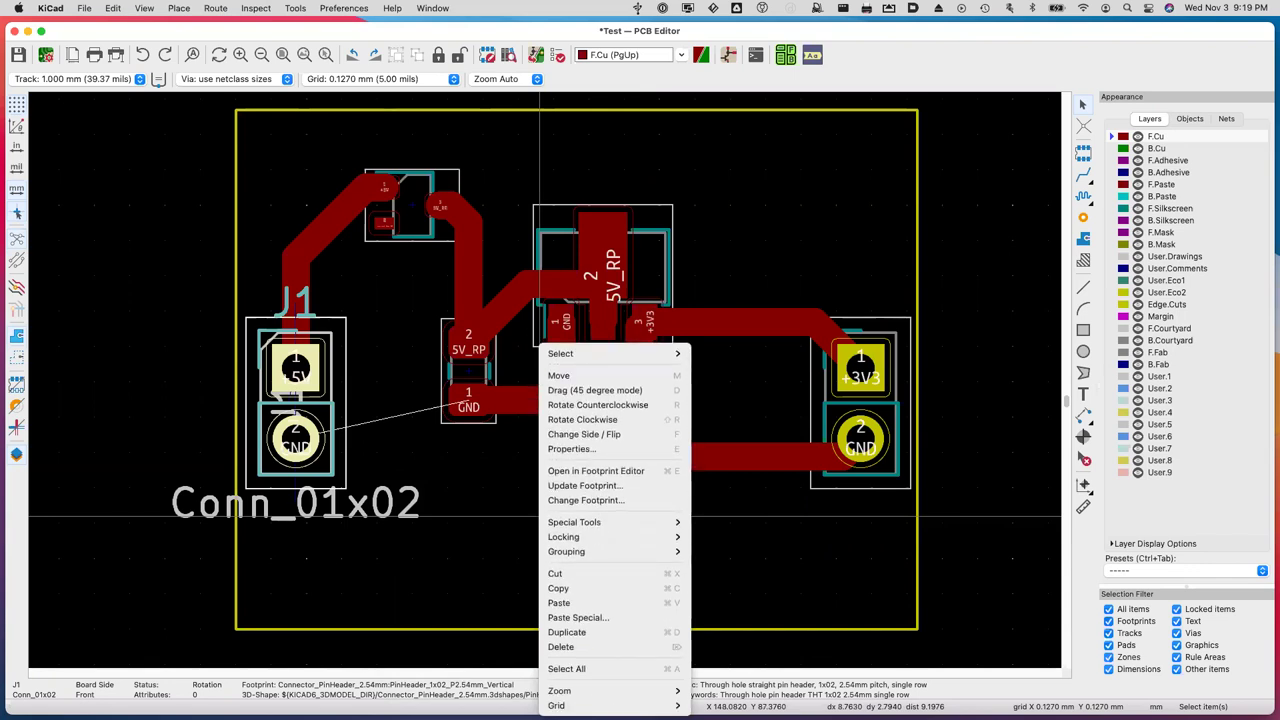
{"action": "left_click", "coordinate": [773, 560]}
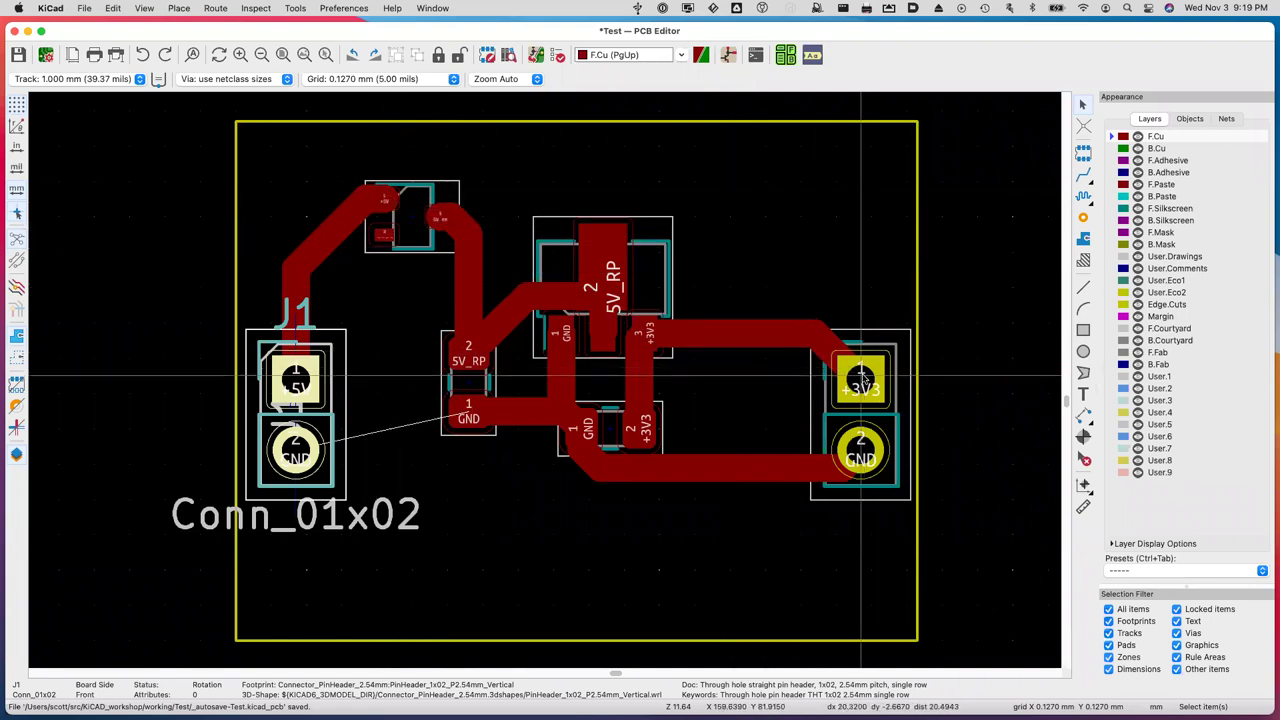
Reroute the 1 mm +3V3 track between the right connector's pad 1 and the regulator's pad 3 along a lower path.
{"action": "key", "text": "x"}
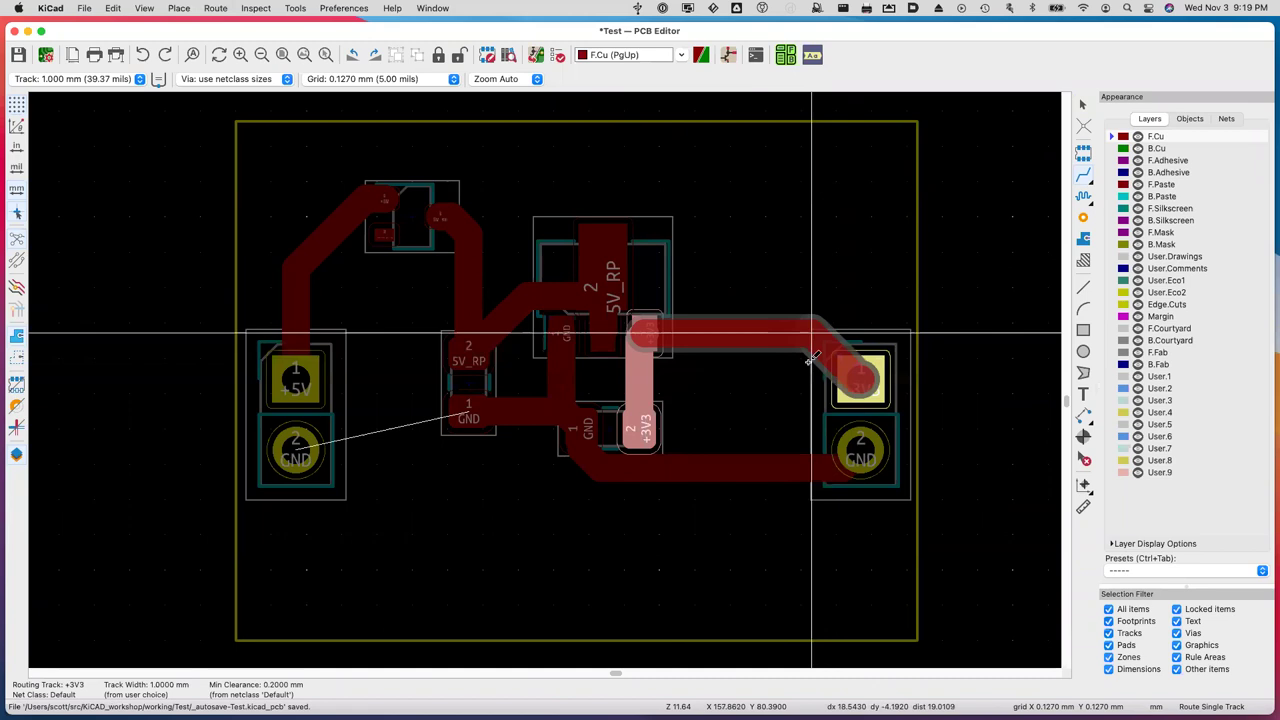
{"action": "left_click", "coordinate": [858, 376]}
{"action": "left_click", "coordinate": [858, 376]}
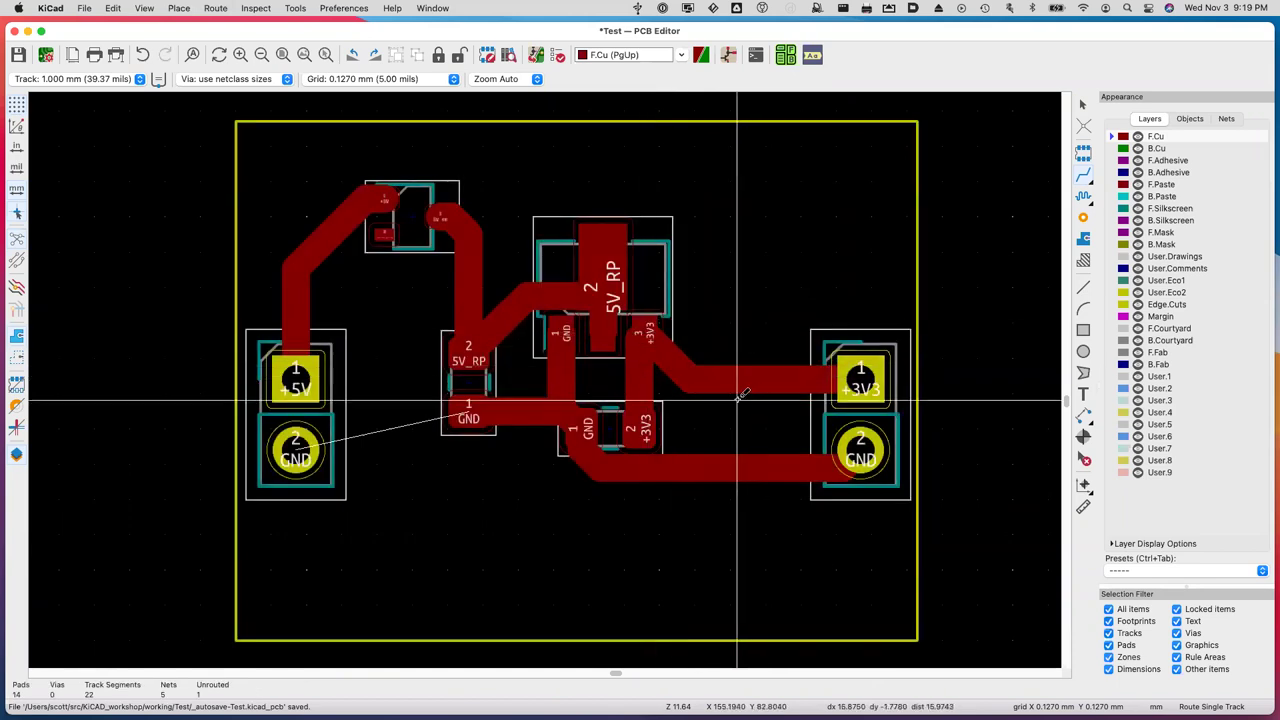
Reroute the GND track from pad 1 of the footprint below the regulator to the right connector's pad 2, entering the pad from below.
{"action": "left_click", "coordinate": [588, 428]}
{"action": "left_click", "coordinate": [858, 516]}
{"action": "left_click", "coordinate": [862, 450]}
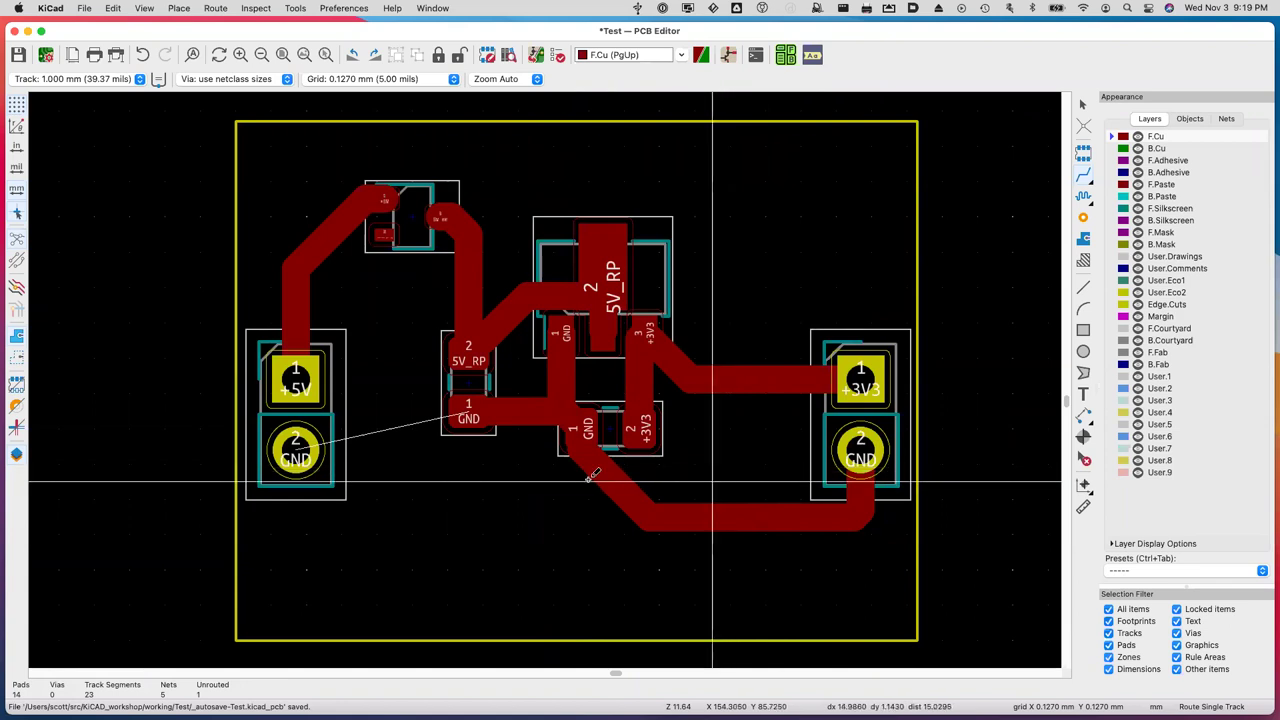
Try to reroute the 5V_RP track from the upper-left component's pad straight down to the upright two-pad footprint's pad 2.
{"action": "left_click", "coordinate": [572, 284]}
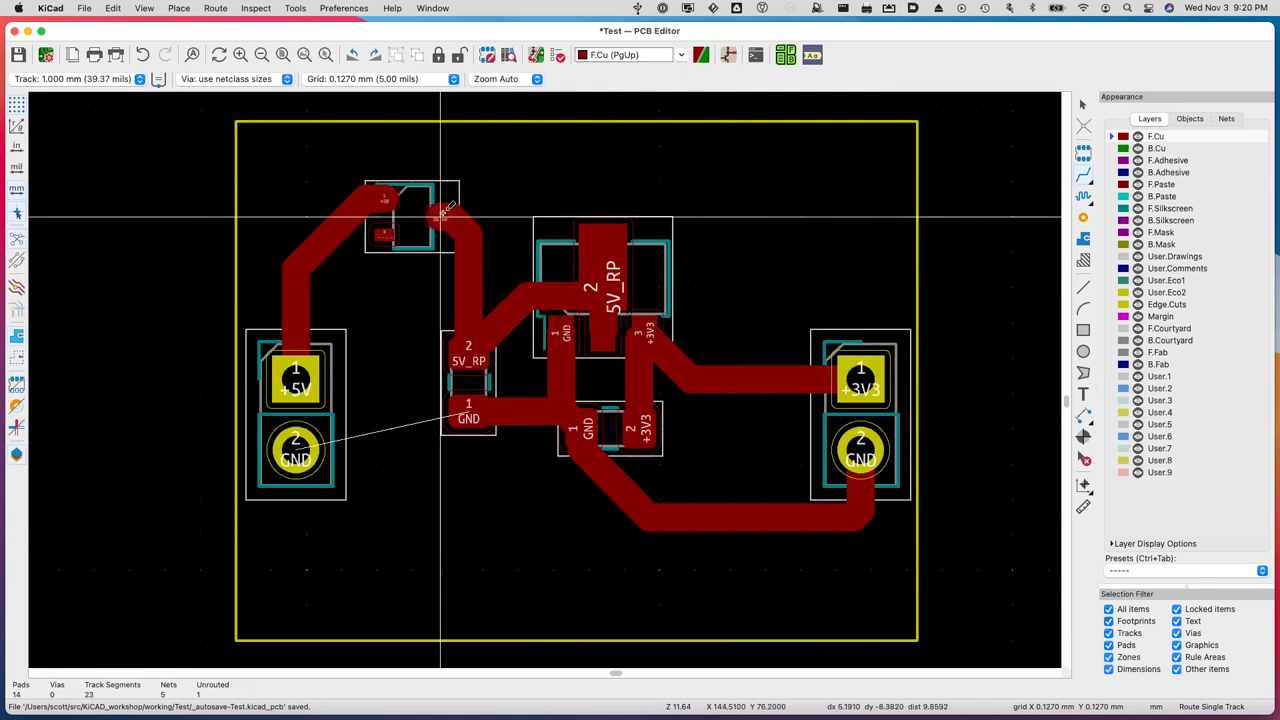
{"action": "left_click", "coordinate": [440, 216]}
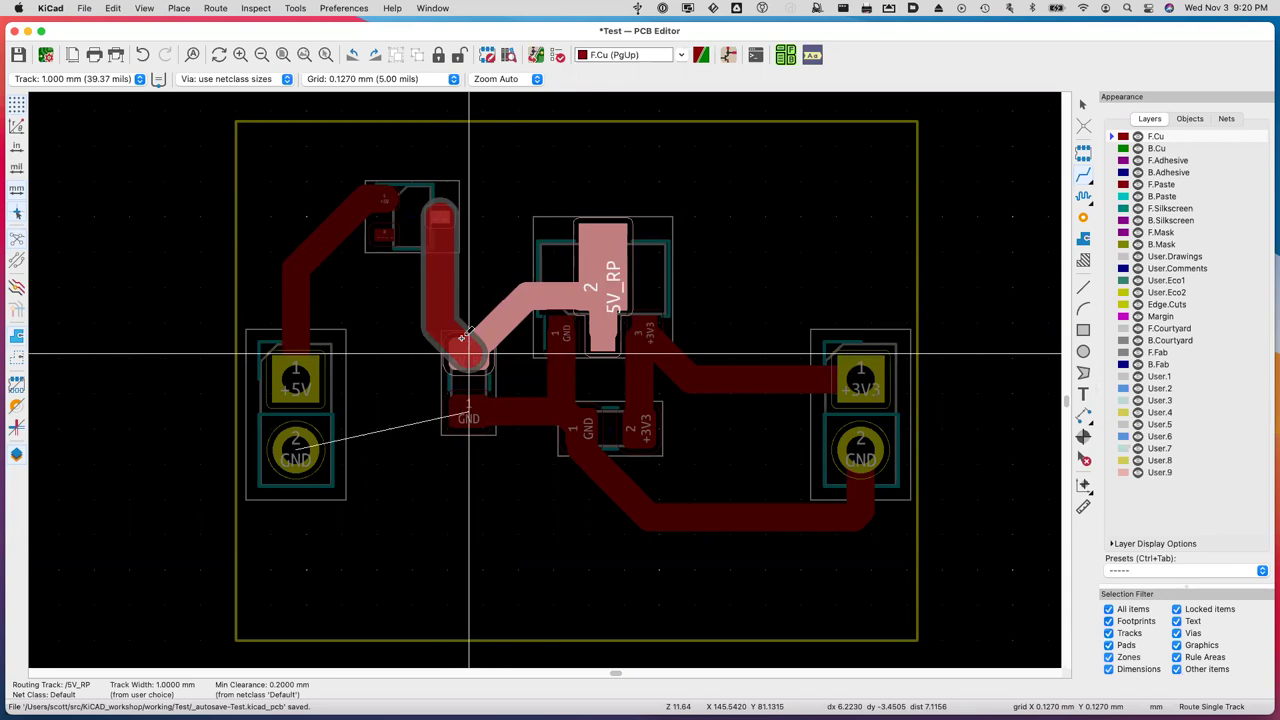
{"action": "left_click", "coordinate": [463, 337]}
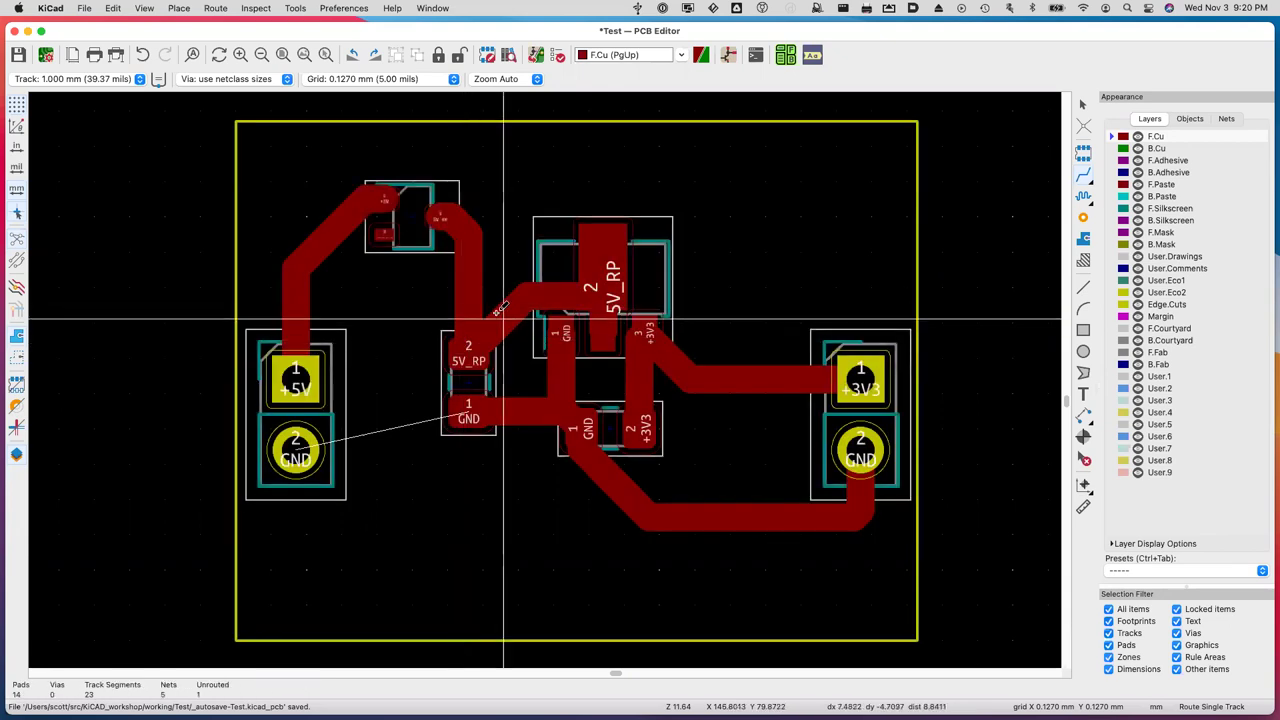
Reroute the 5V_RP track from the upright two-pad footprint's pad 2 up to the upper-left component's right-hand pad.
{"action": "left_click", "coordinate": [470, 250]}
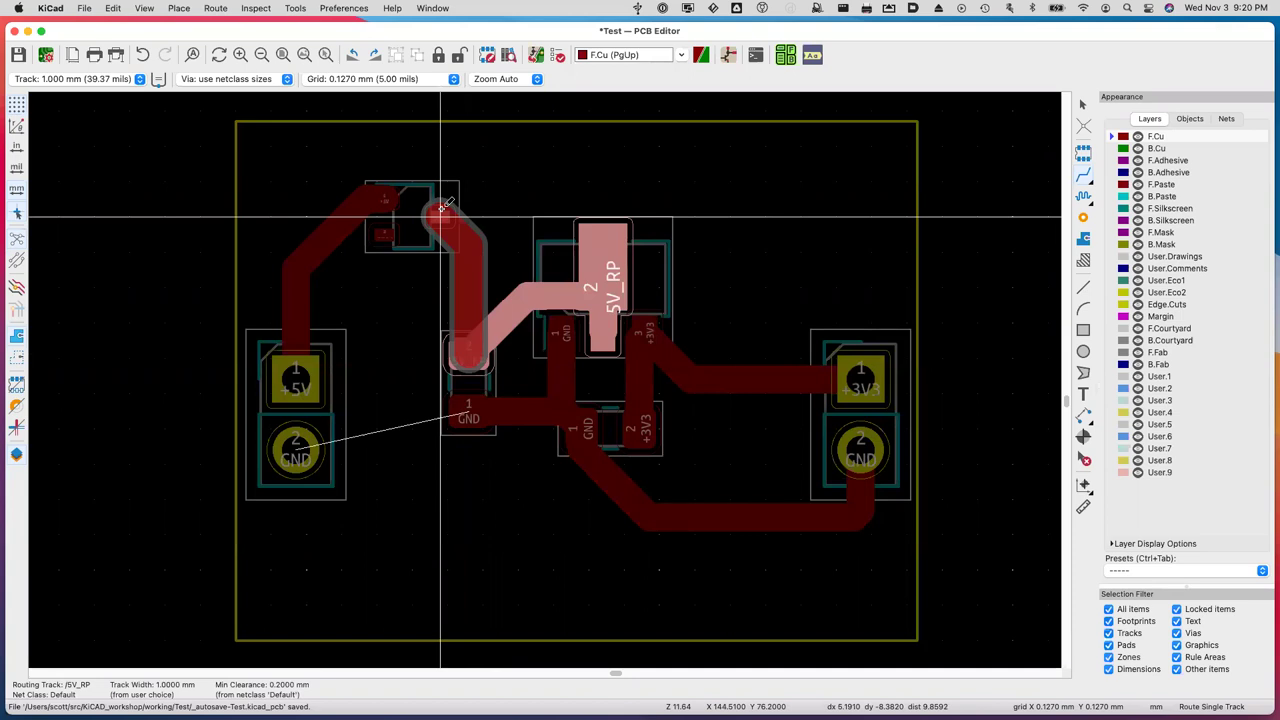
{"action": "left_click", "coordinate": [443, 207]}
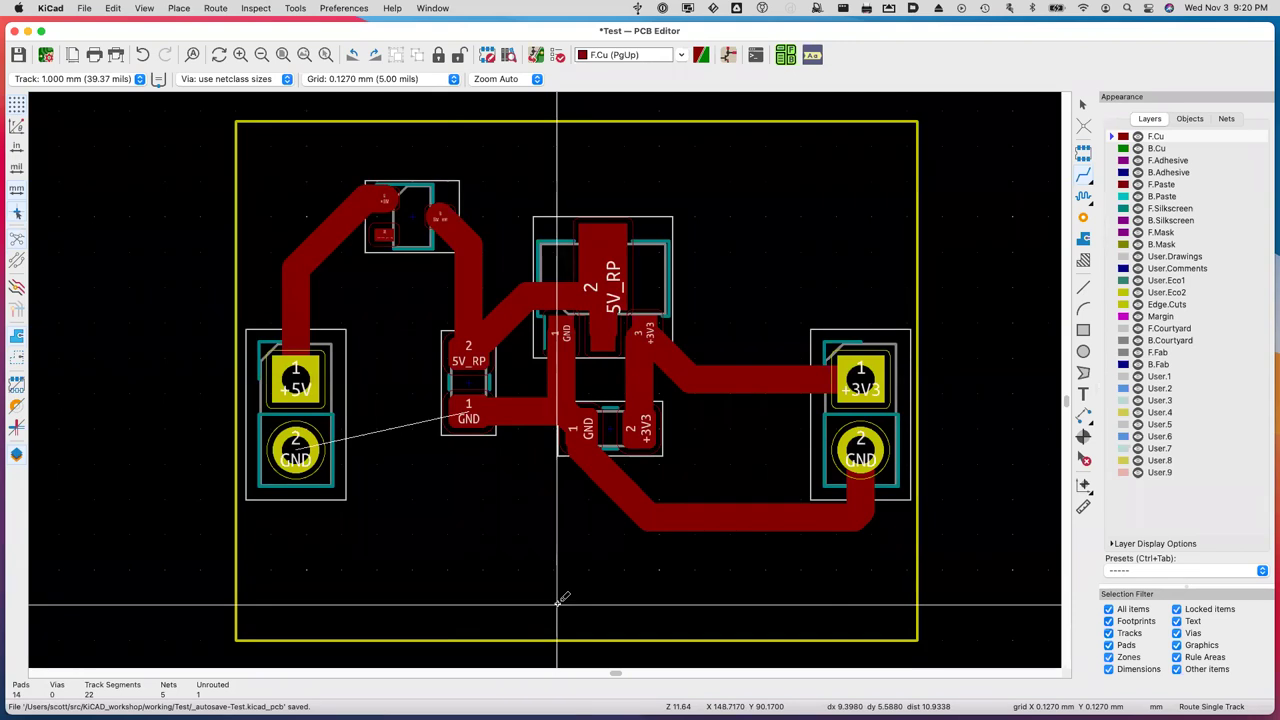
Review the mode and options in the interactive router settings, leaving without changing anything.
{"action": "right_click", "coordinate": [480, 489]}
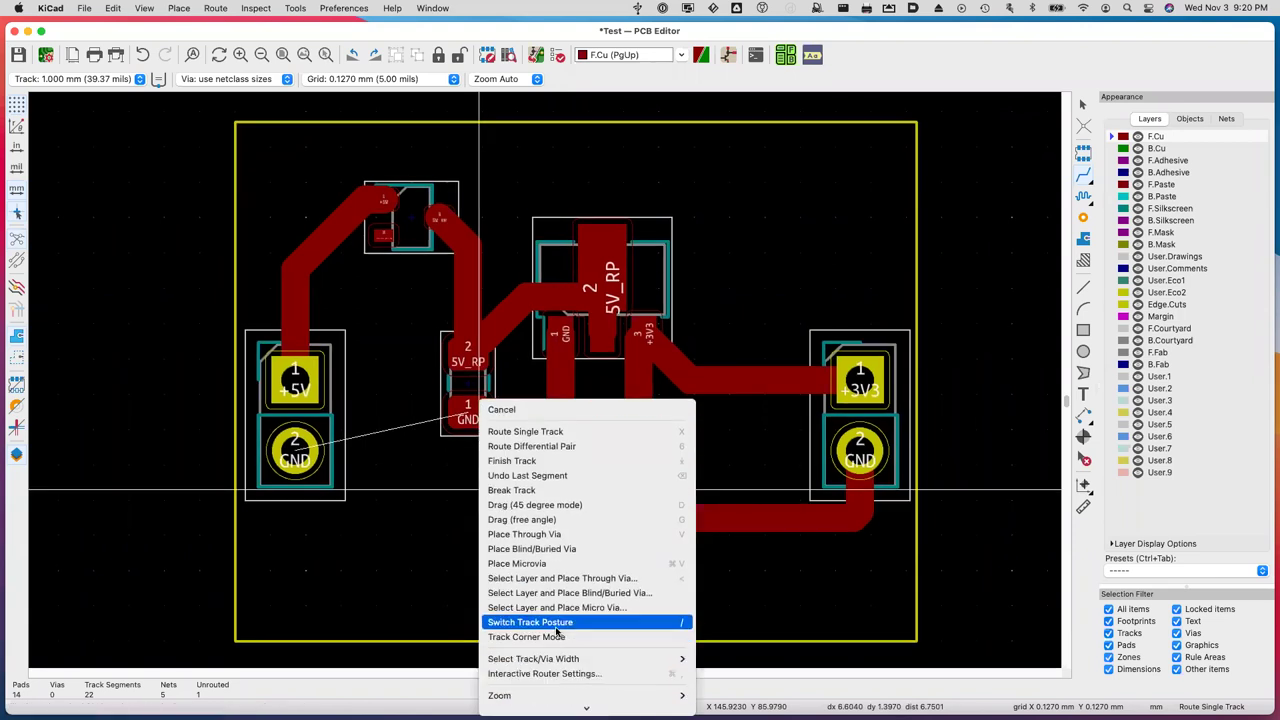
{"action": "left_click", "coordinate": [558, 673]}
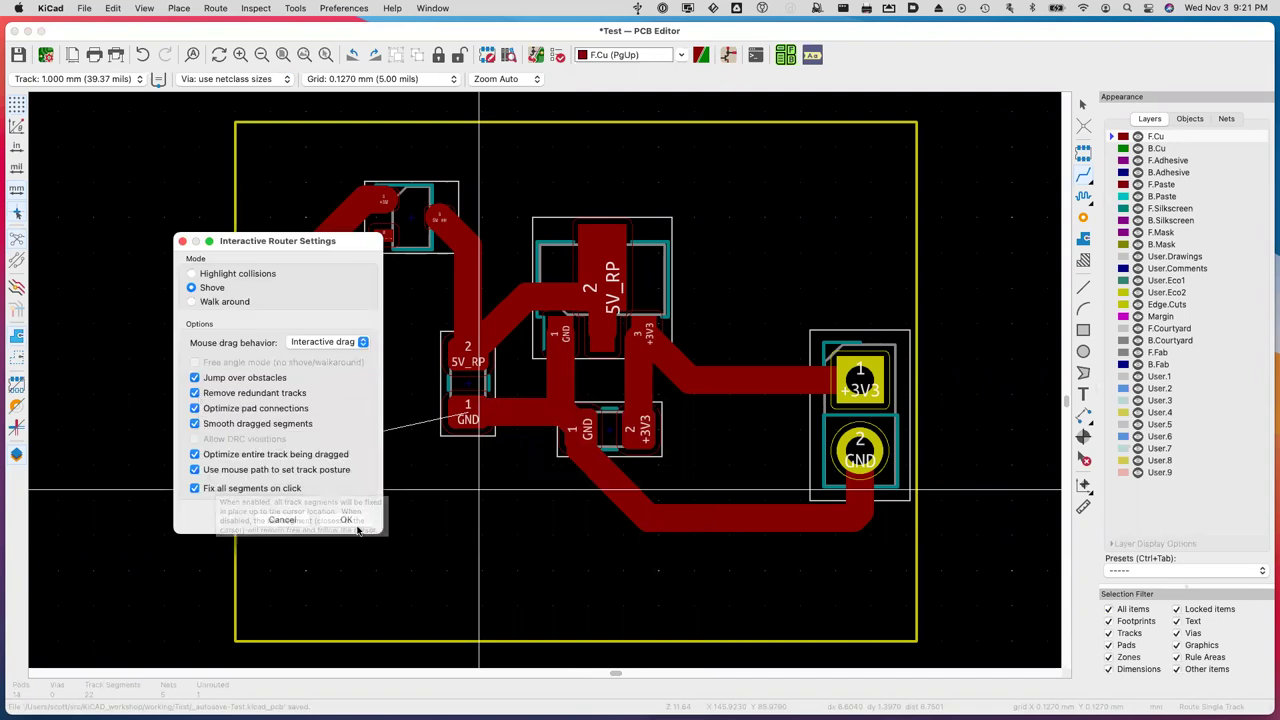
{"action": "left_click", "coordinate": [284, 521]}
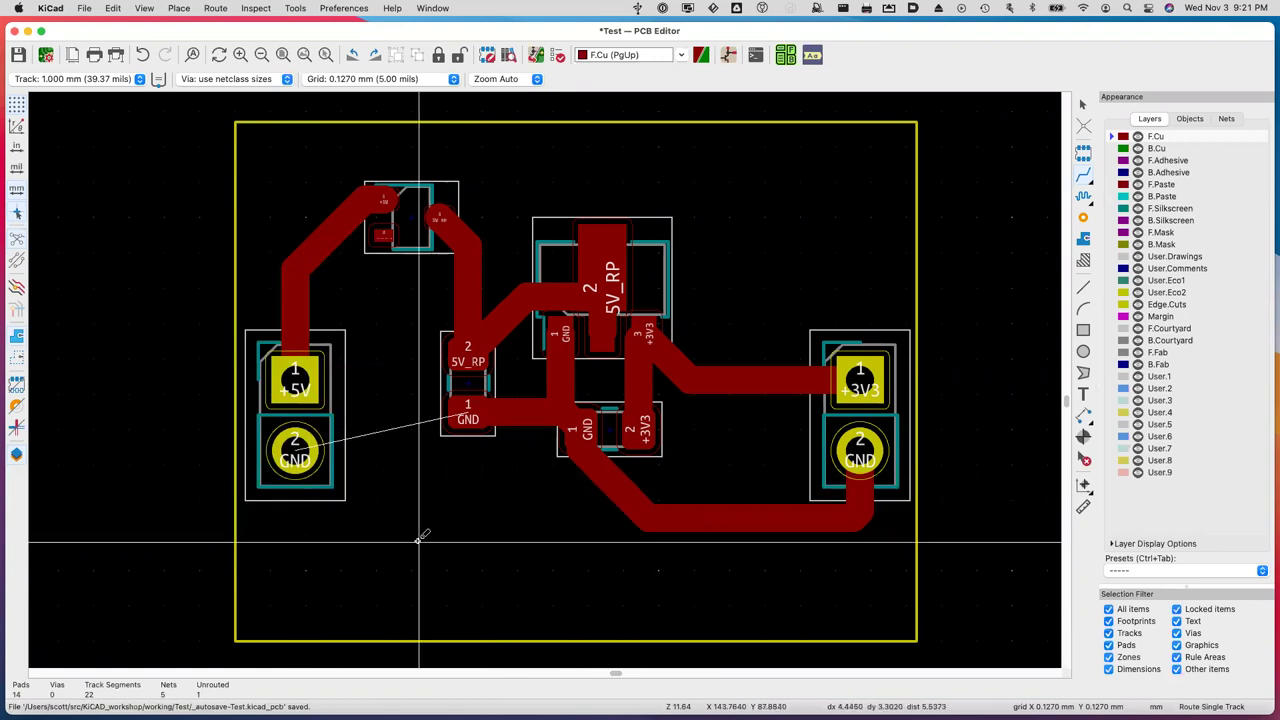
Route a 1 mm GND track on F.Cu from the left connector's pad 2 to the upright two-pad footprint's pad 1.
{"action": "left_click", "coordinate": [295, 450]}
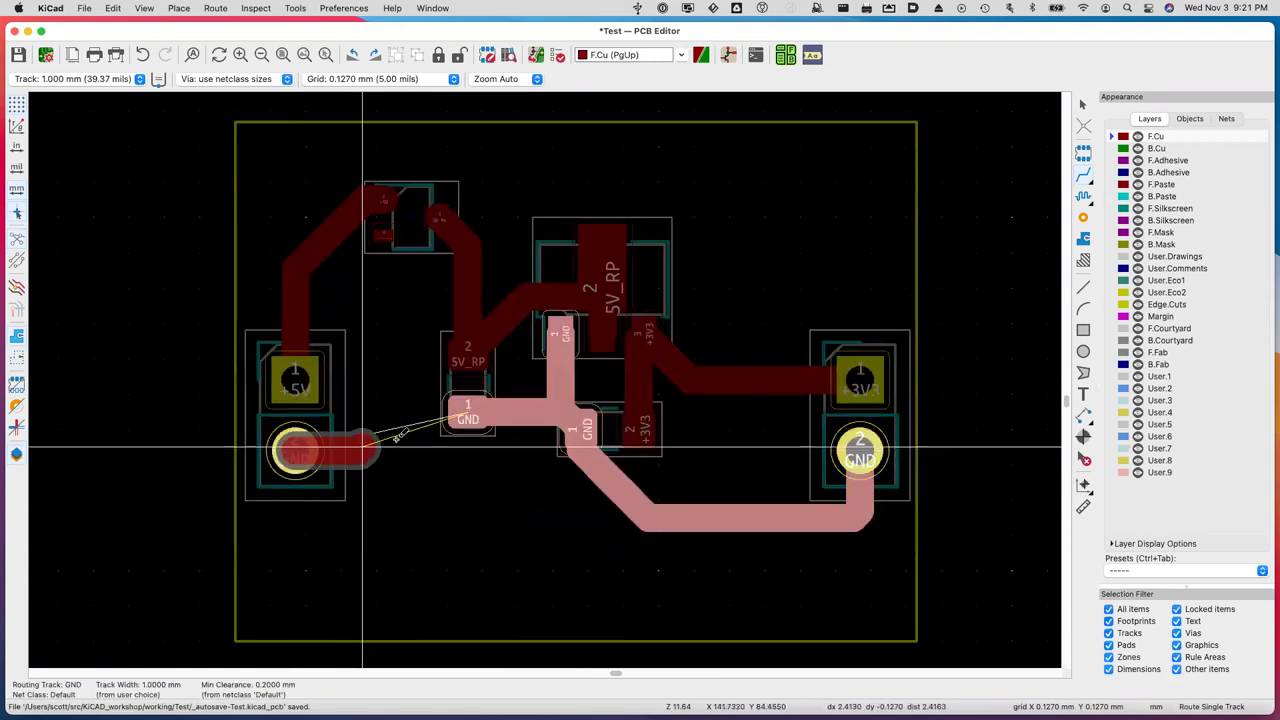
{"action": "left_click", "coordinate": [467, 418]}
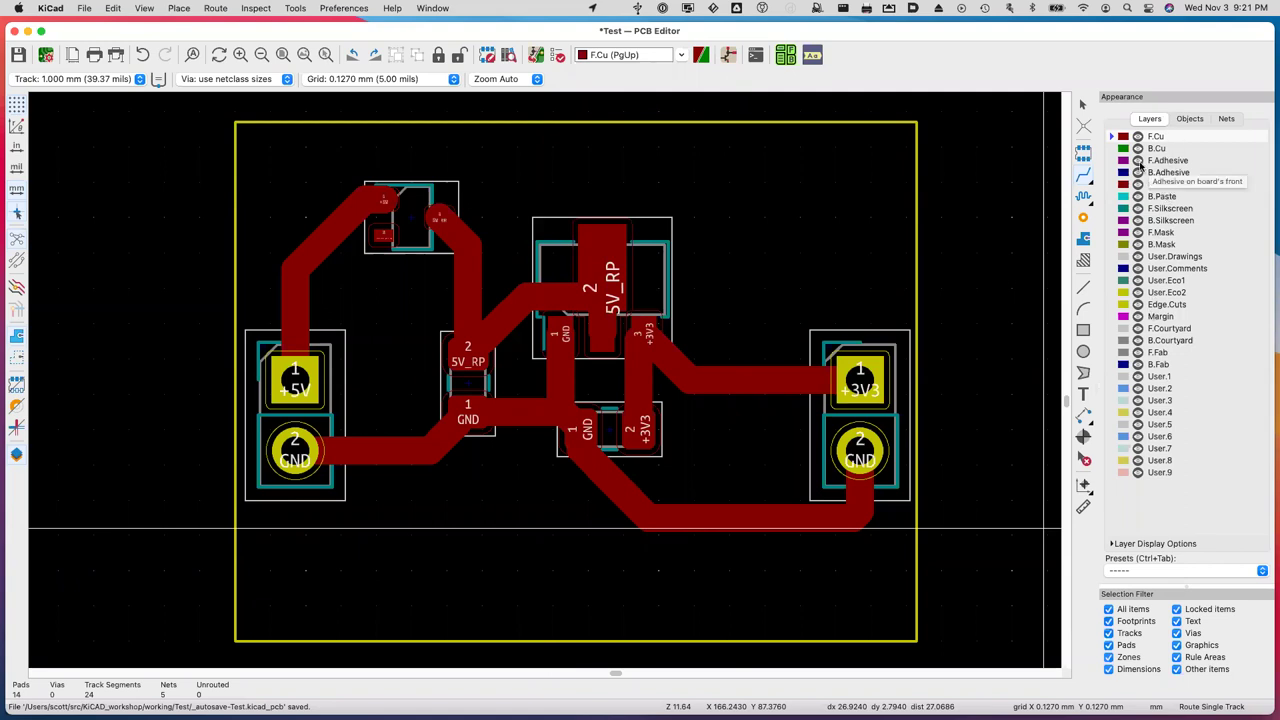
Look through the object and net visibility settings, and return to the layer list with its display options expanded.
{"action": "left_click", "coordinate": [1189, 118]}
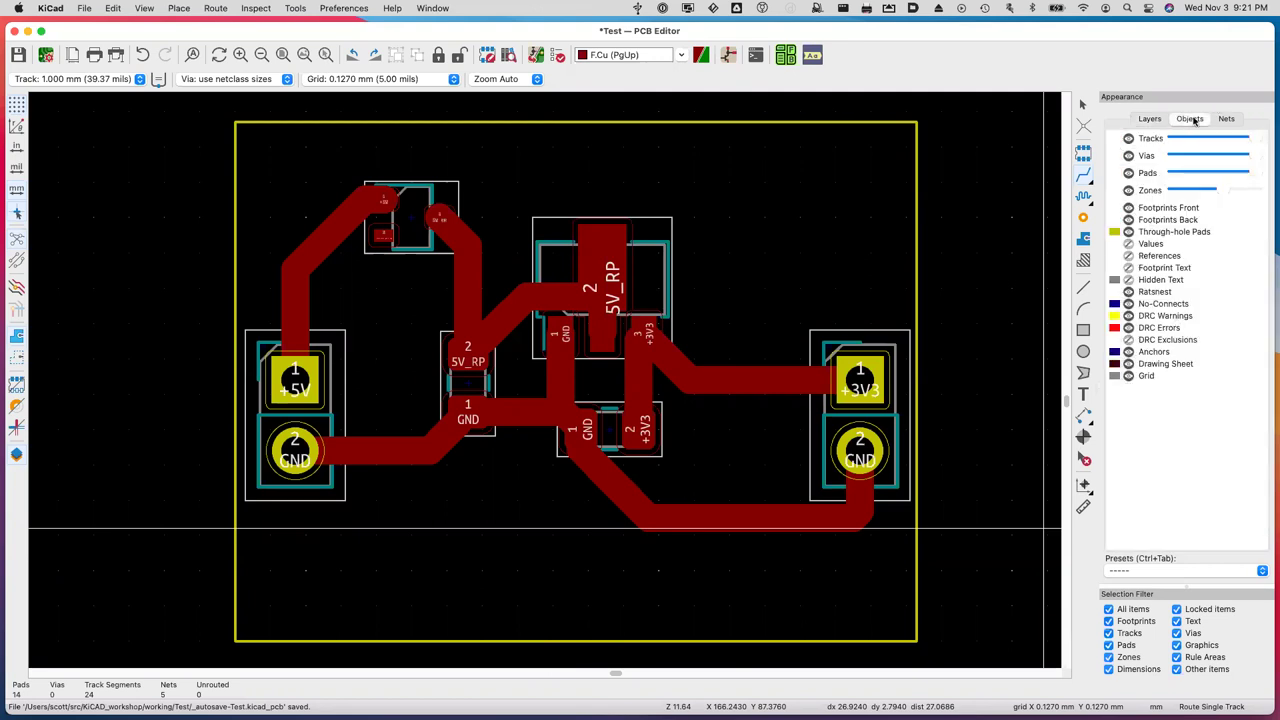
{"action": "left_click", "coordinate": [1231, 119]}
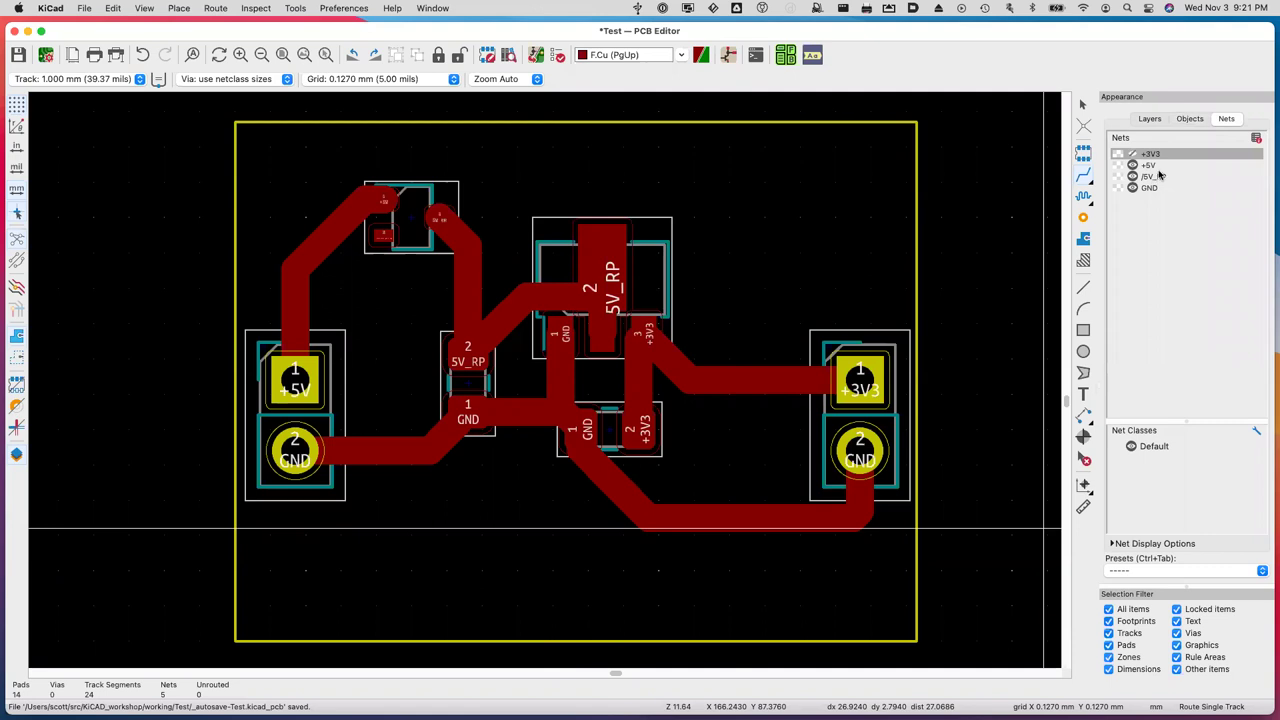
{"action": "left_click", "coordinate": [1147, 119]}
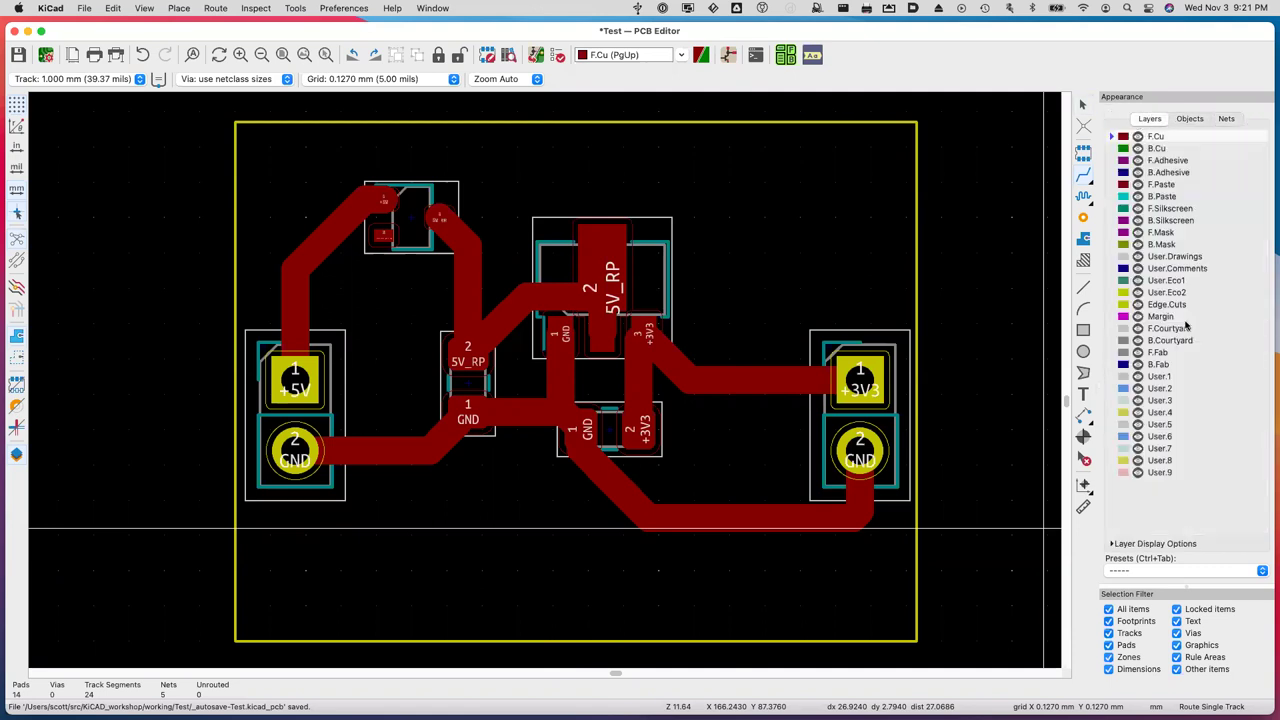
{"action": "left_click", "coordinate": [1112, 546]}
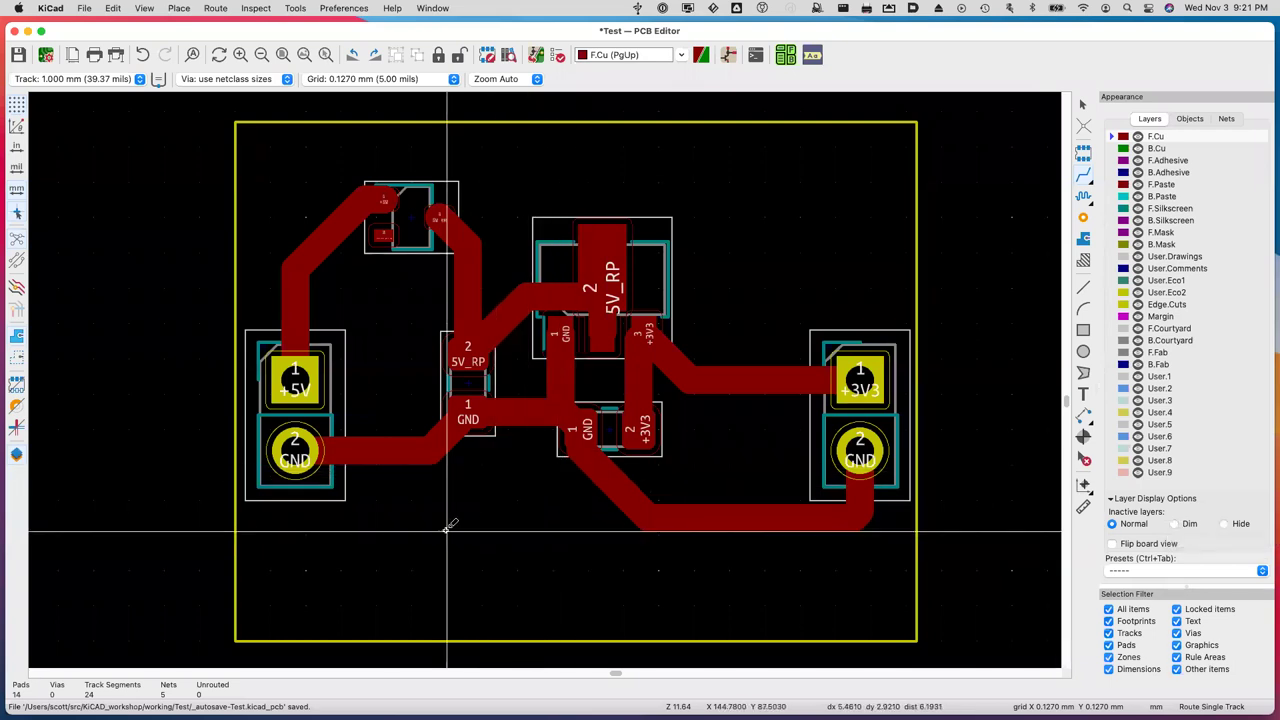
Route a second GND connection from the left connector's pad 2 through a via to B.Cu, ending at the right connector's pad 2.
{"action": "left_click", "coordinate": [305, 444]}
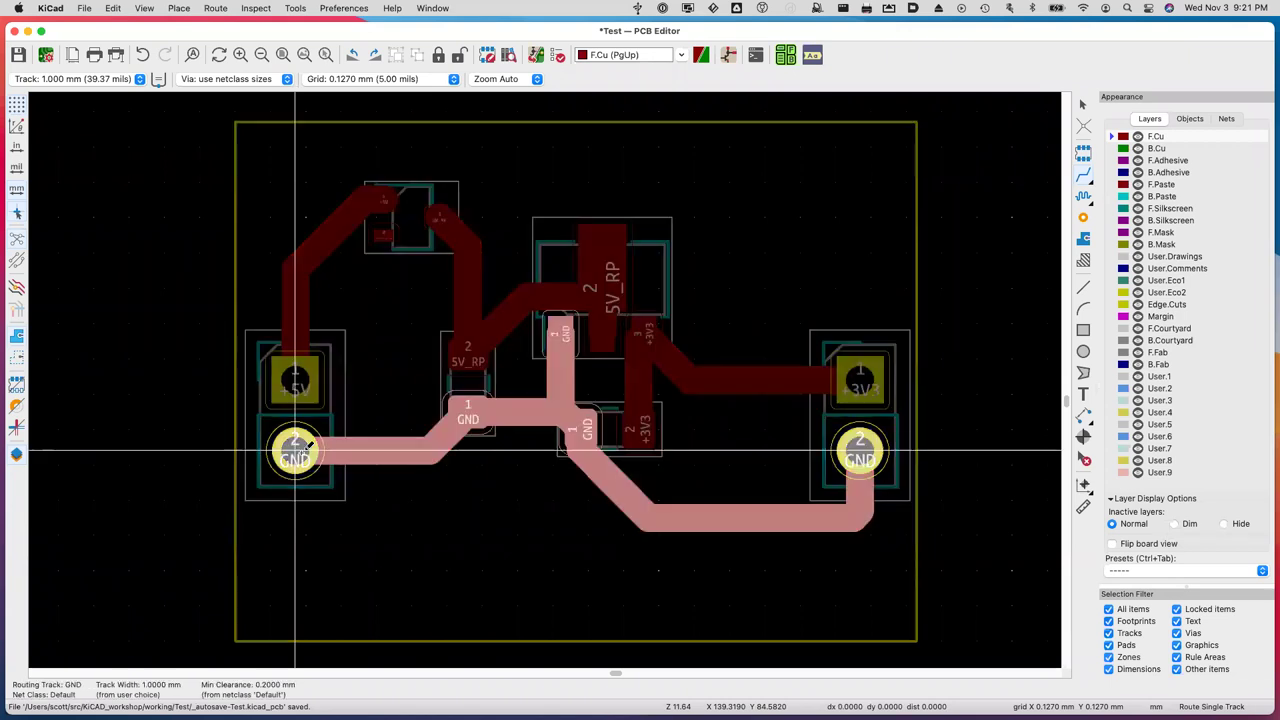
{"action": "key", "text": "Escape"}
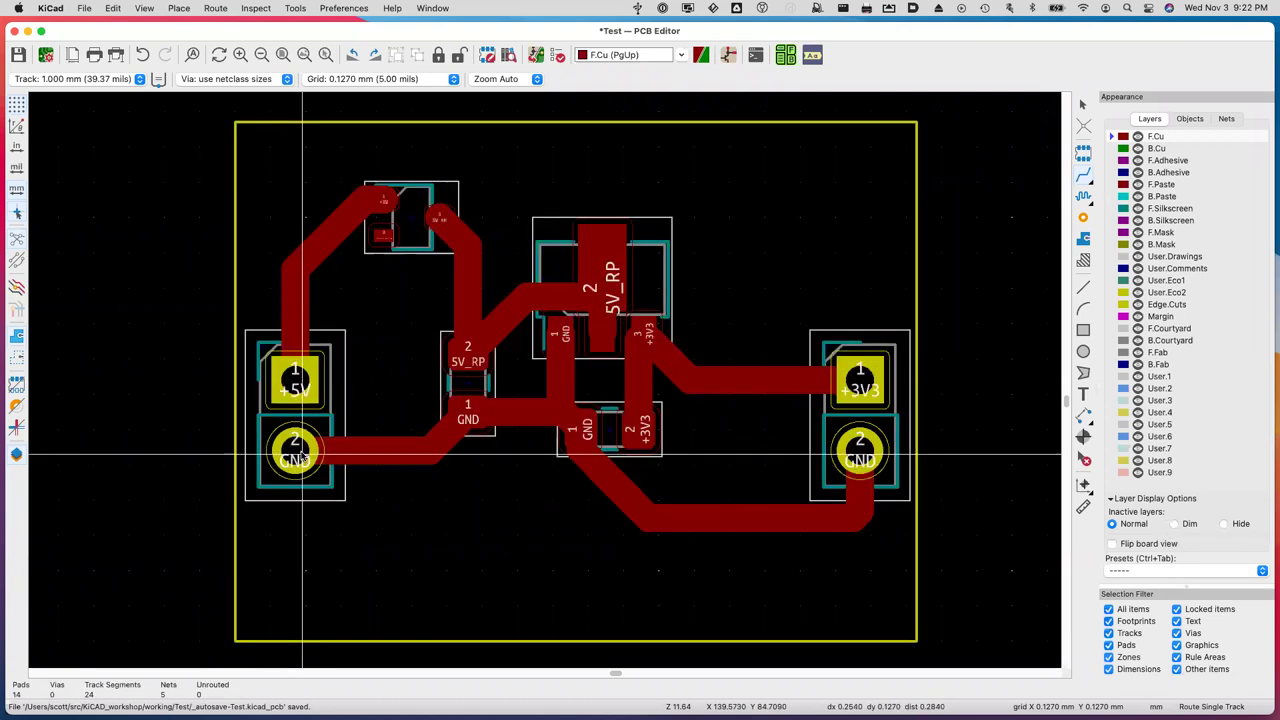
{"action": "left_click", "coordinate": [303, 455]}
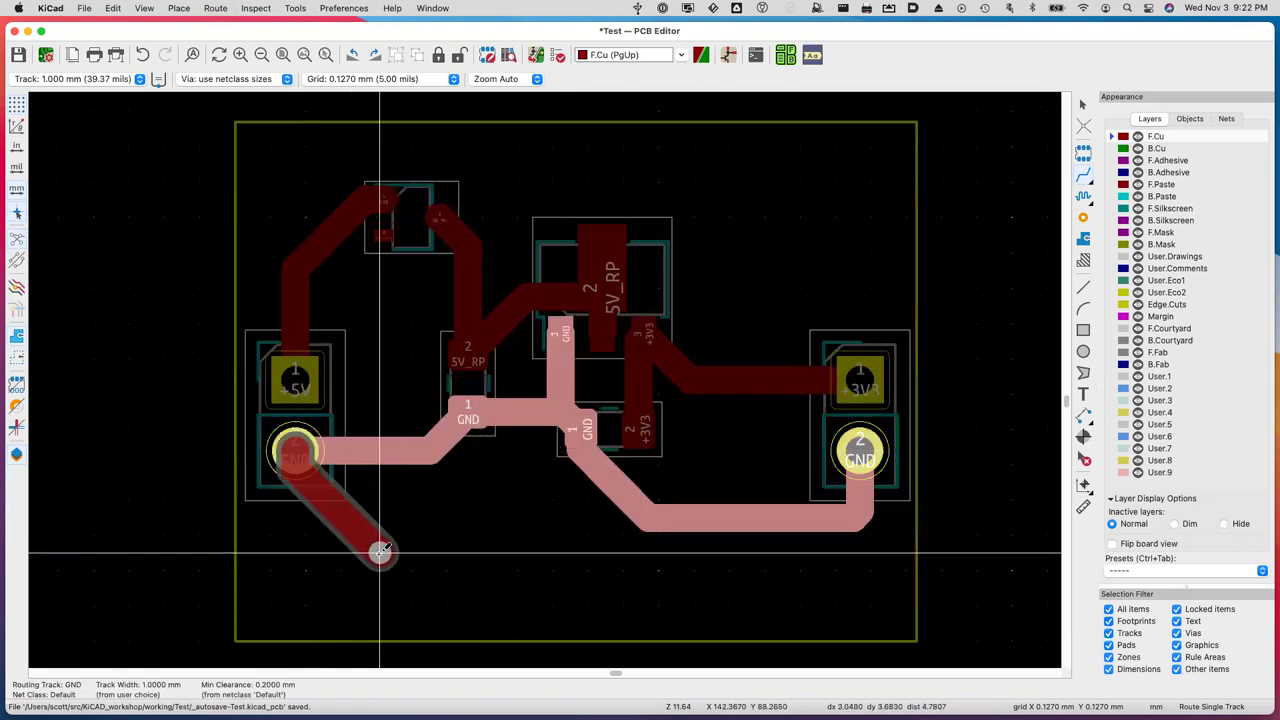
{"action": "key", "text": "v"}
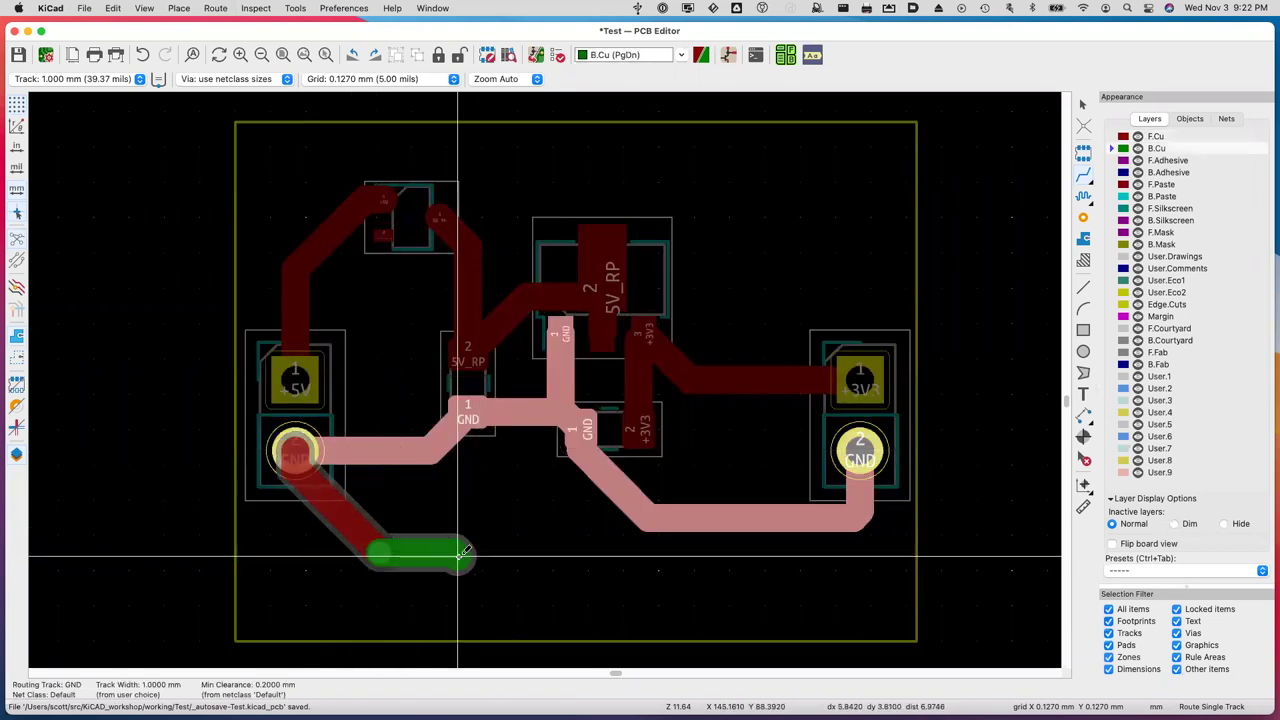
{"action": "left_click", "coordinate": [851, 456]}
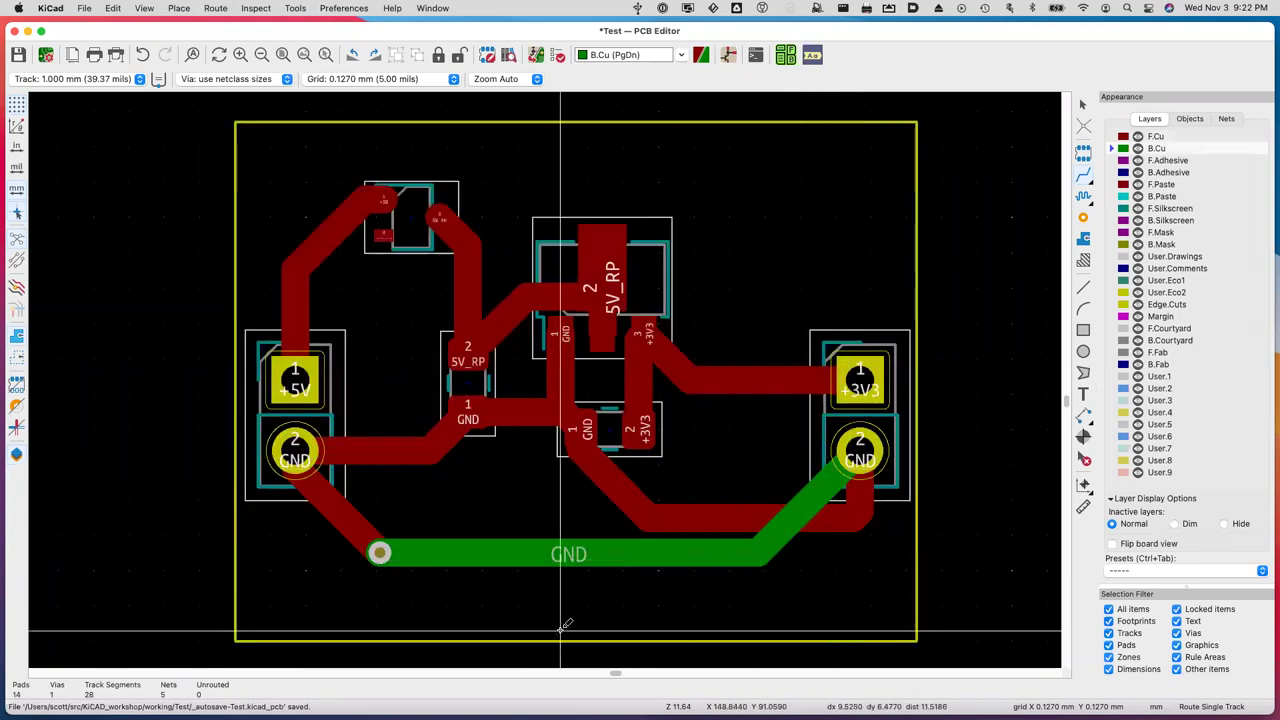
Compare B.Cu and F.Cu as the active layer with inactive layers dimmed, and restore the Normal inactive-layer display.
{"action": "left_click", "coordinate": [1176, 524]}
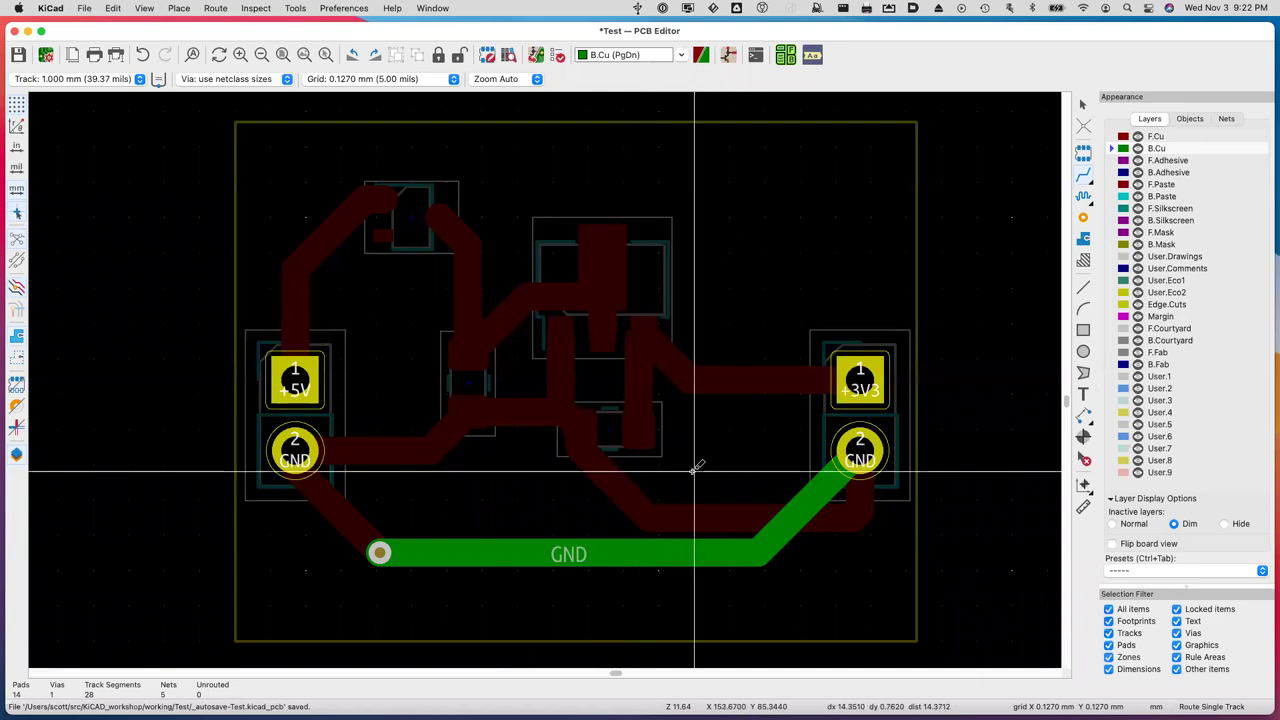
{"action": "left_click", "coordinate": [1157, 137]}
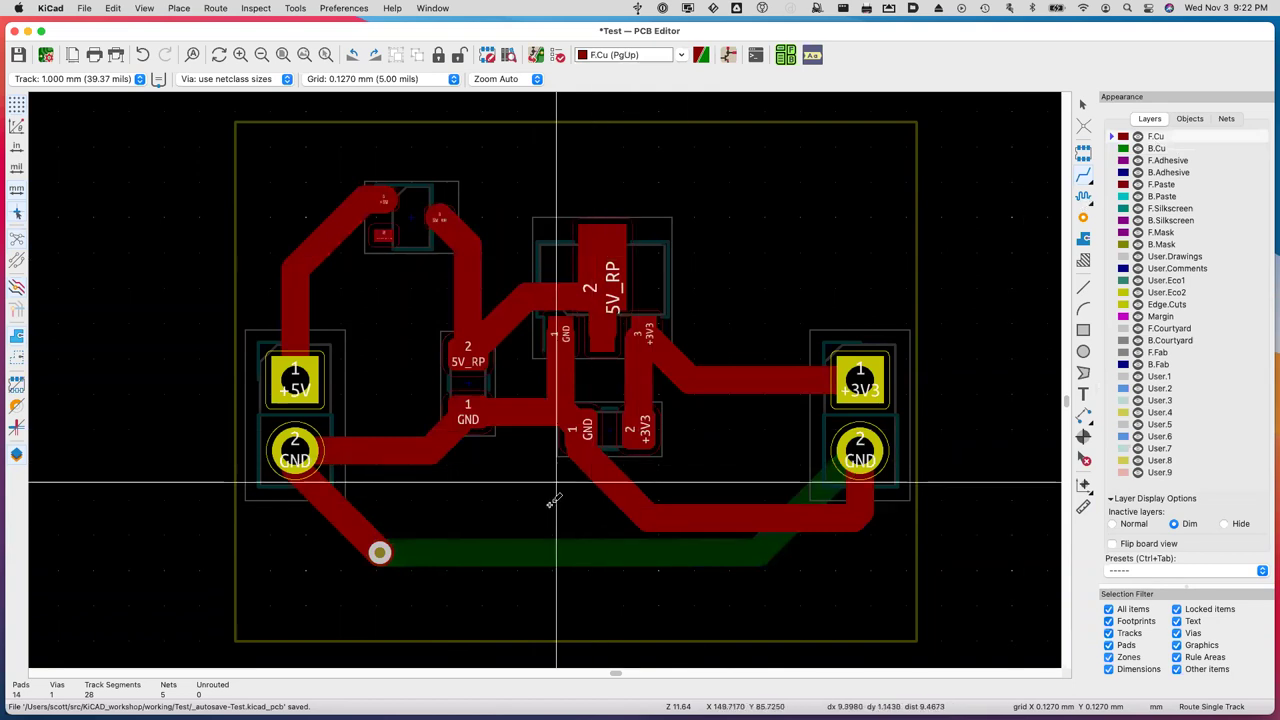
{"action": "left_click", "coordinate": [1112, 525]}
Review the available layer visibility presets without applying one.
{"action": "left_click", "coordinate": [1262, 571]}
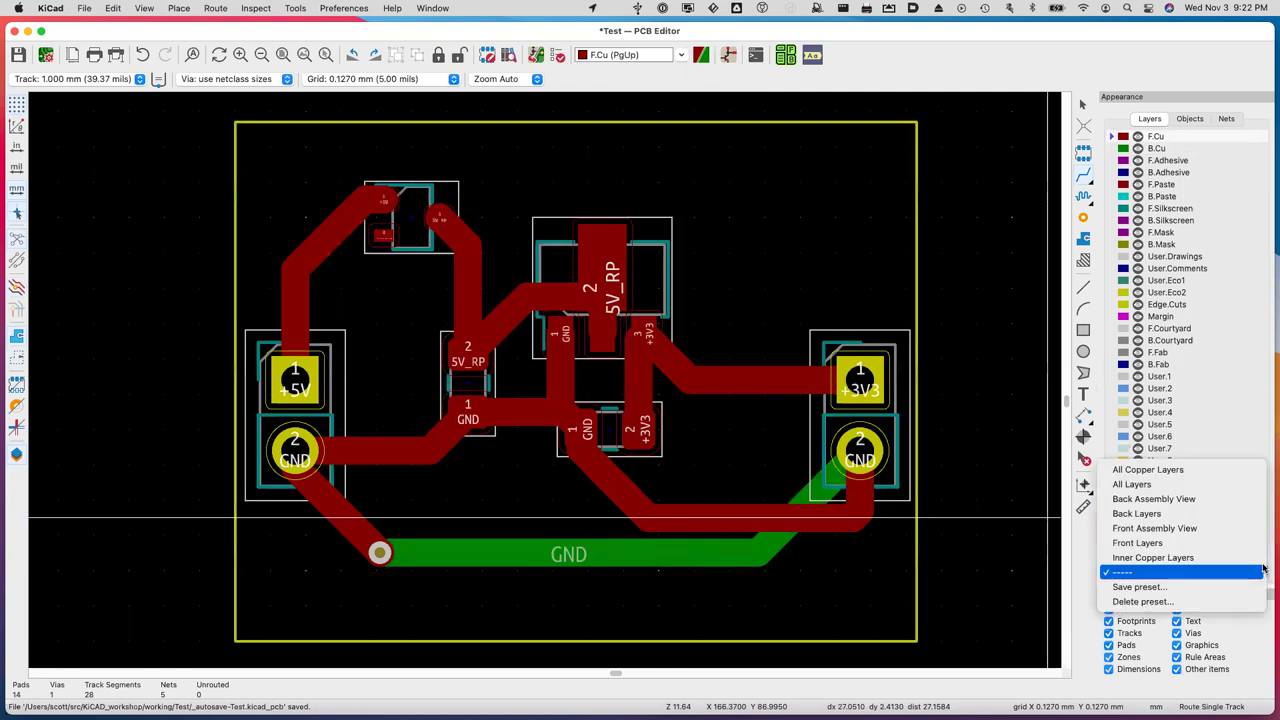
{"action": "left_click", "coordinate": [1248, 428]}
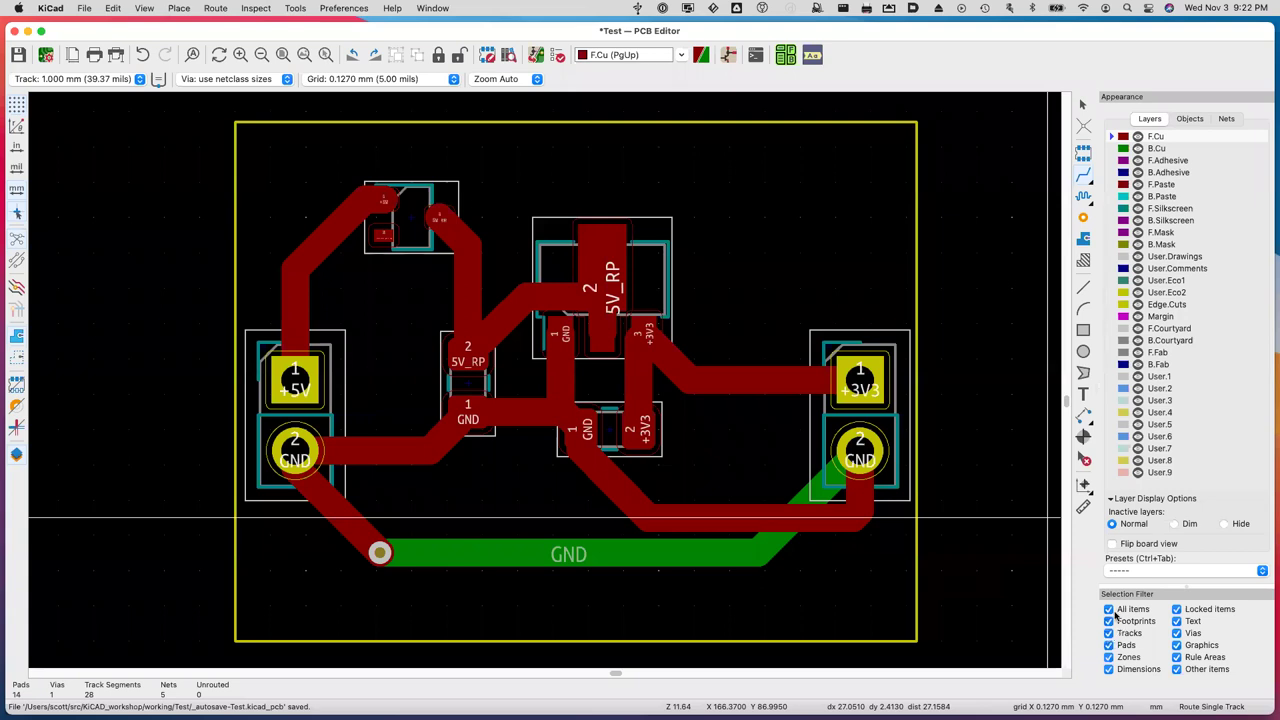
Limit the selection filter to tracks, keeping locked items enabled, and box-select the tracks across the whole board.
{"action": "left_click", "coordinate": [1108, 609]}
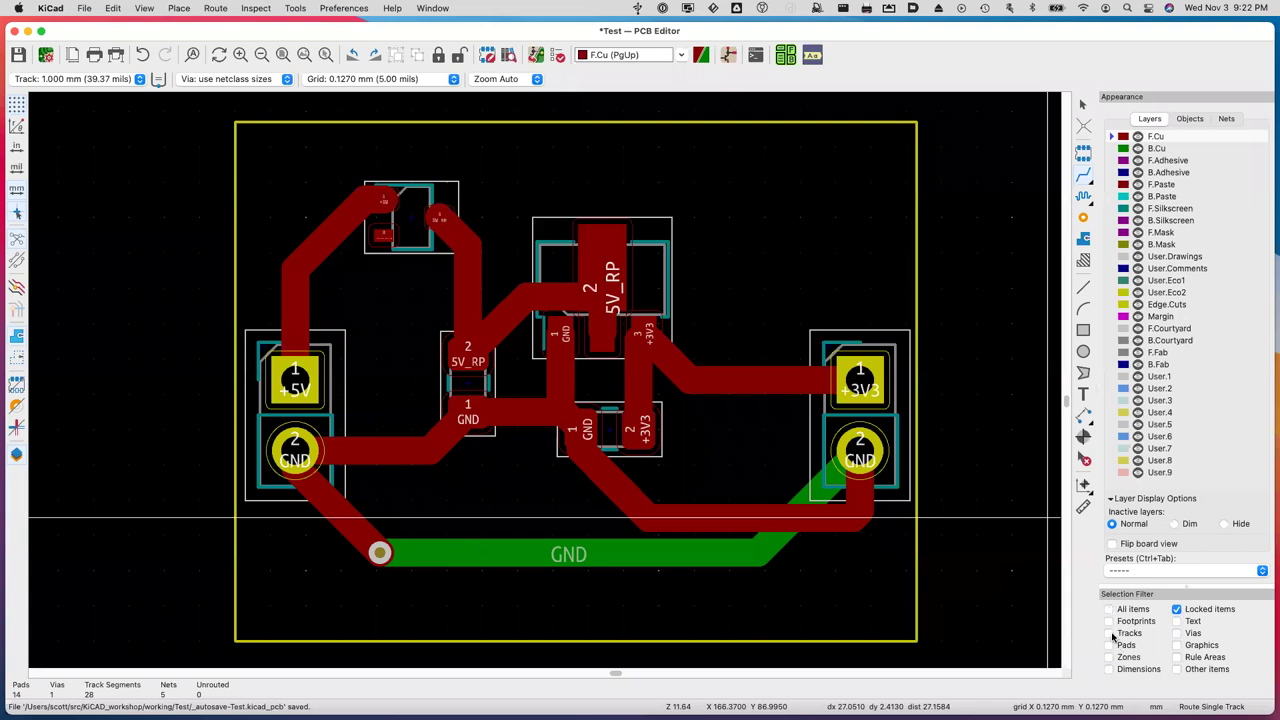
{"action": "left_click", "coordinate": [1108, 633]}
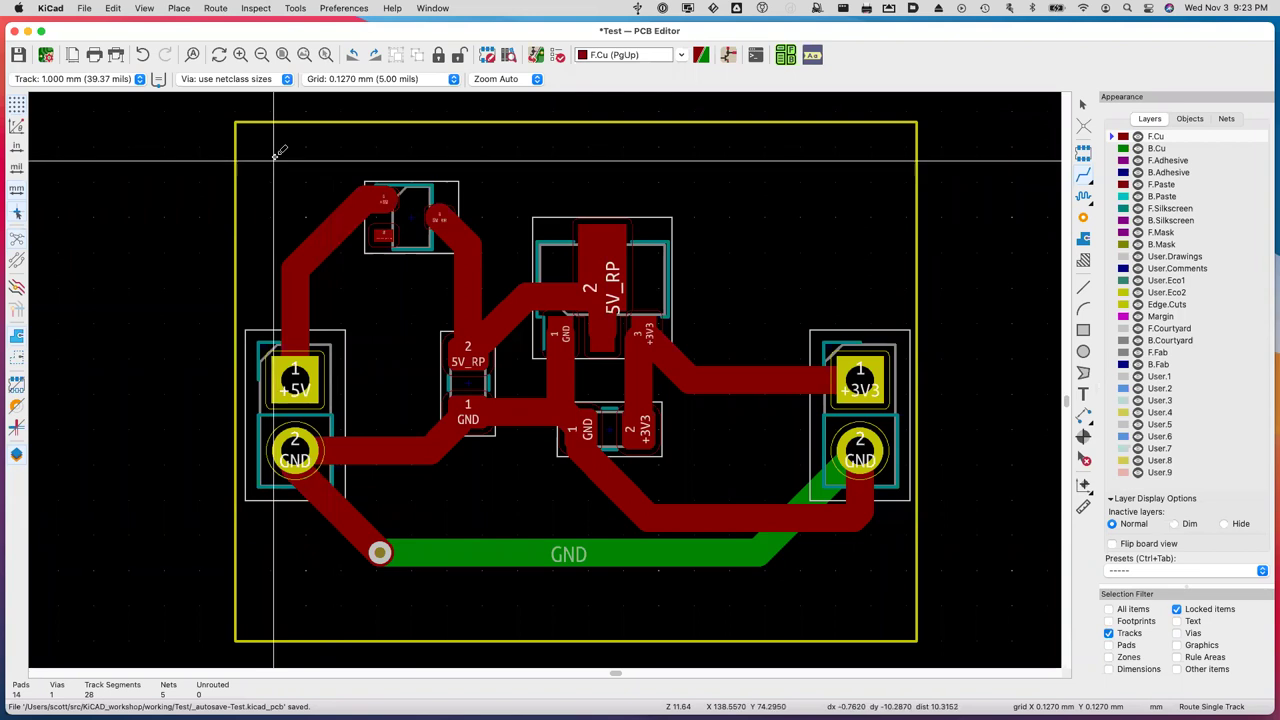
{"action": "left_click_drag", "start_coordinate": [263, 145], "coordinate": [924, 607]}
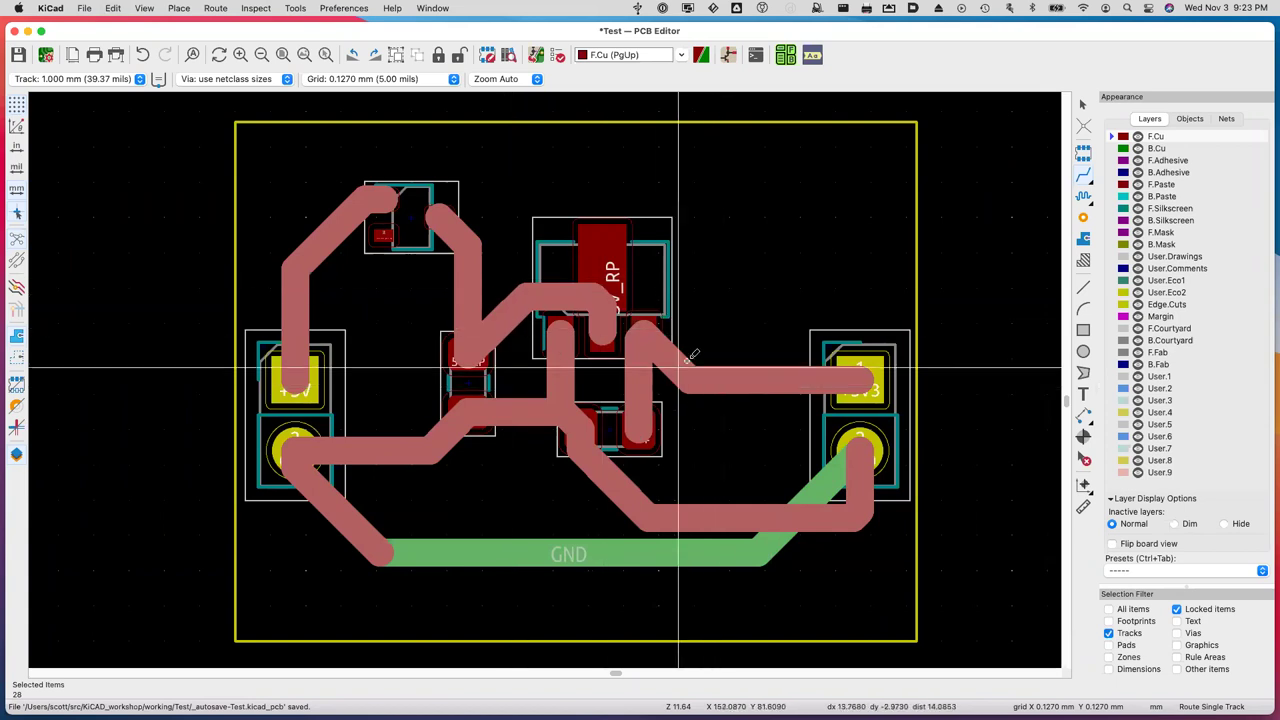
{"action": "left_click", "coordinate": [690, 357]}
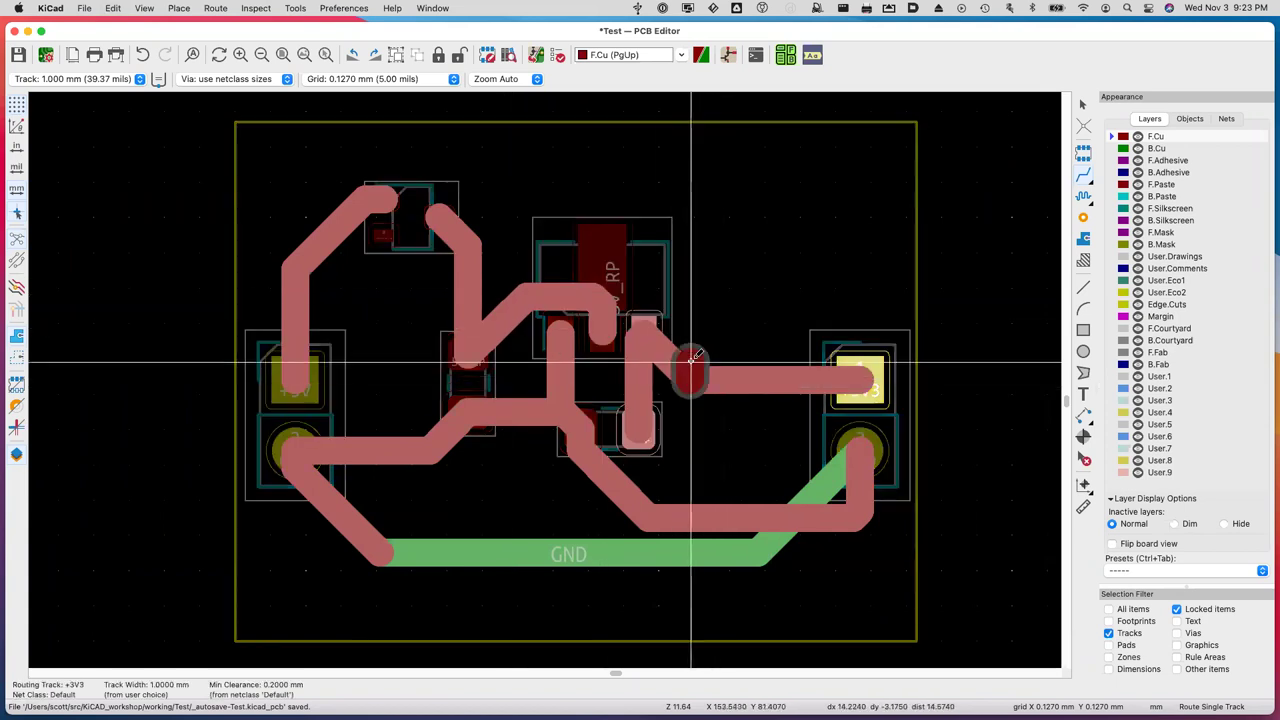
{"action": "left_click", "coordinate": [630, 350]}
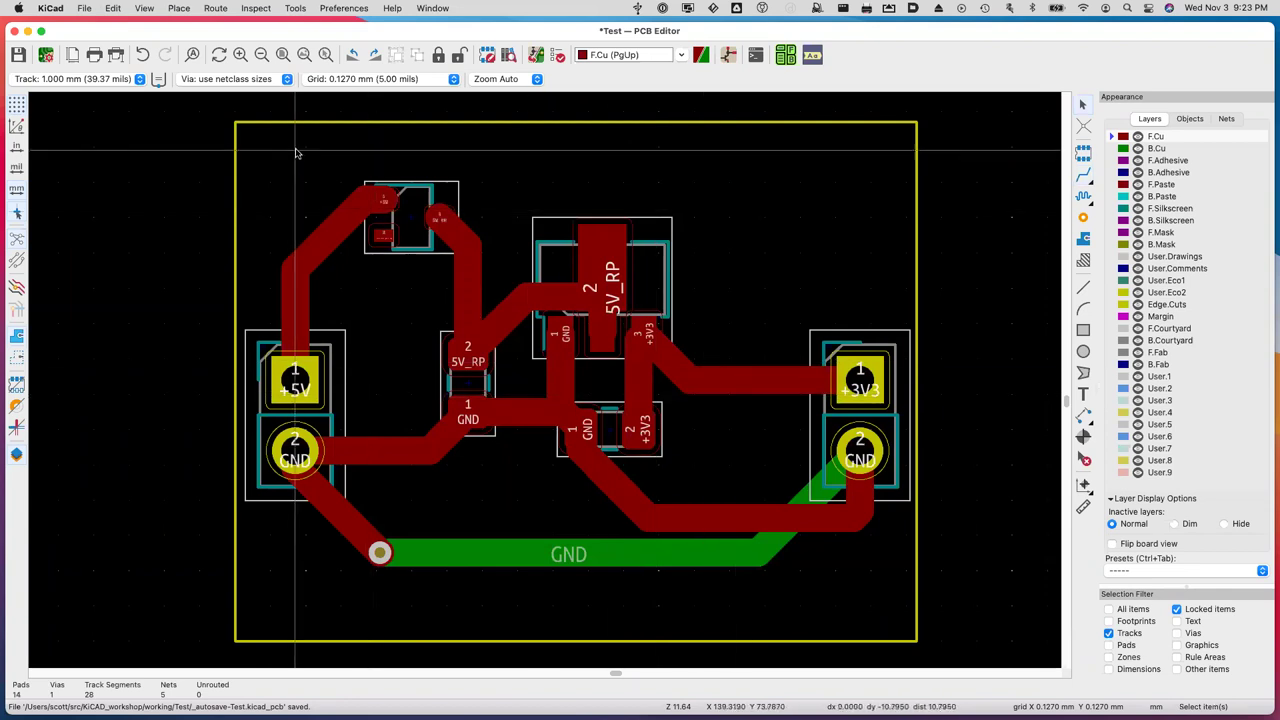
Delete all the board's tracks with a box selection restricted to tracks, and undo the deletion.
{"action": "left_click_drag", "start_coordinate": [257, 140], "coordinate": [934, 623]}
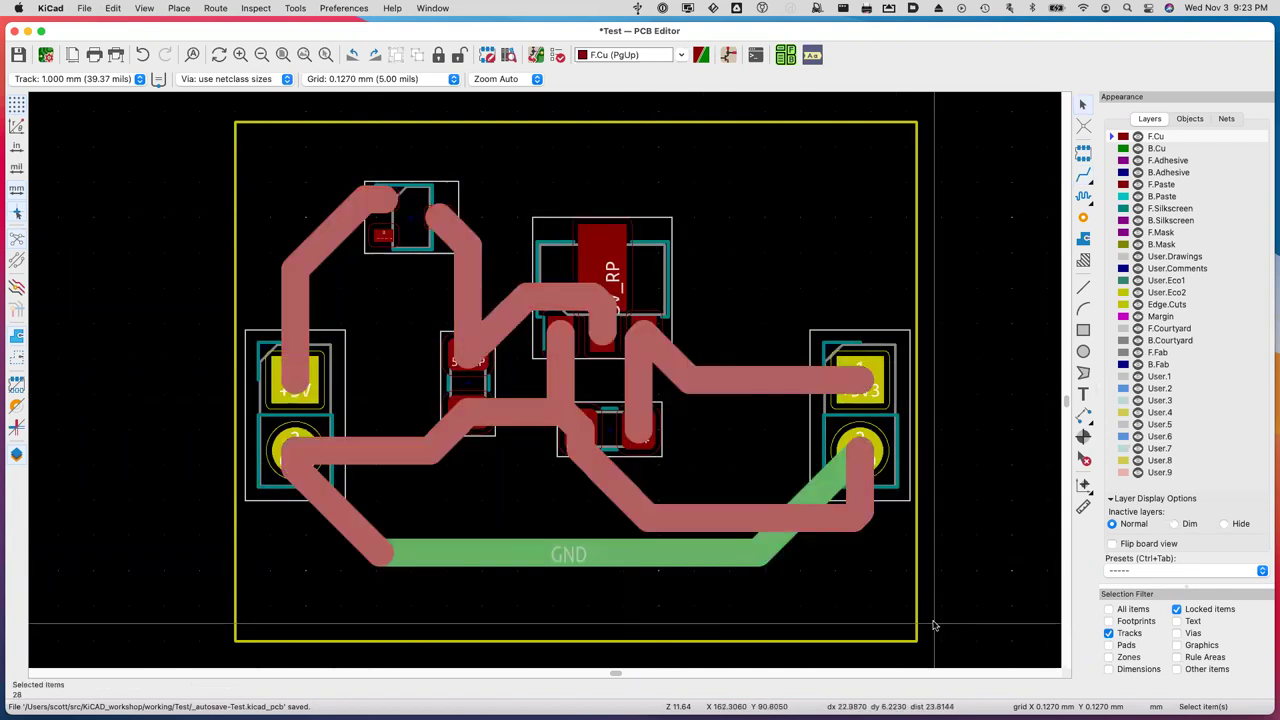
{"action": "key", "text": "Delete"}
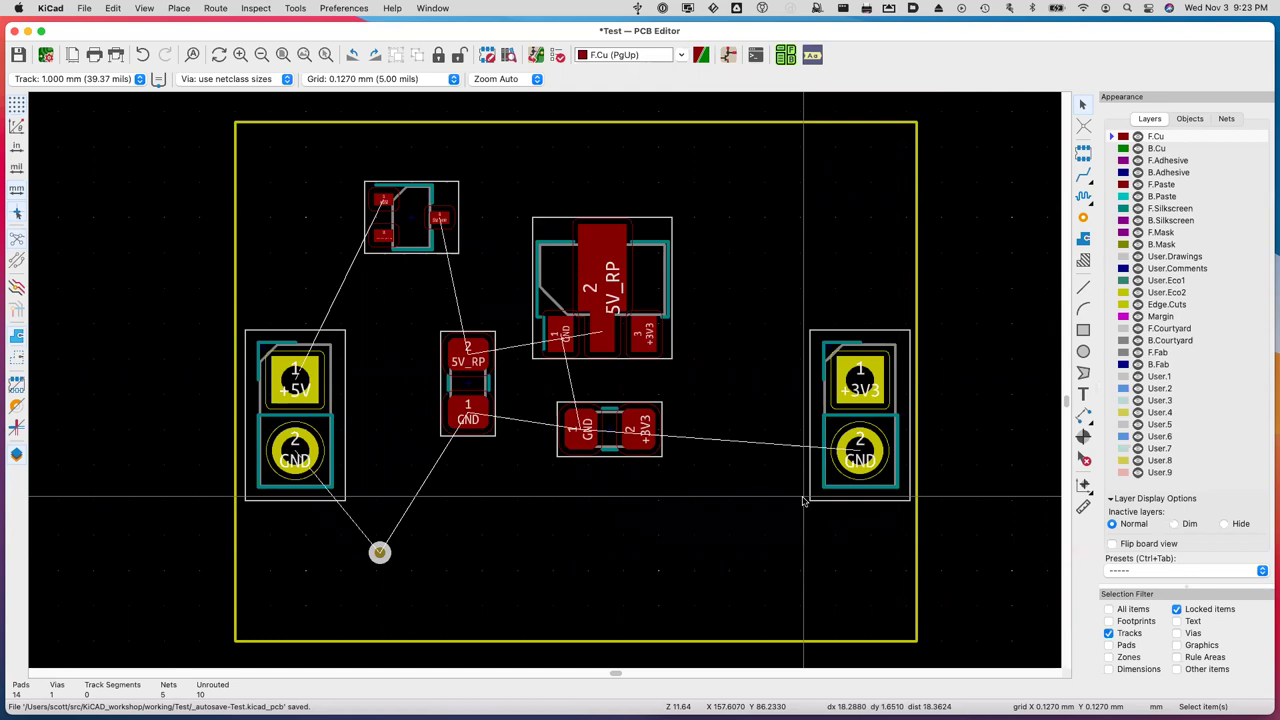
{"action": "key", "text": "super+z"}
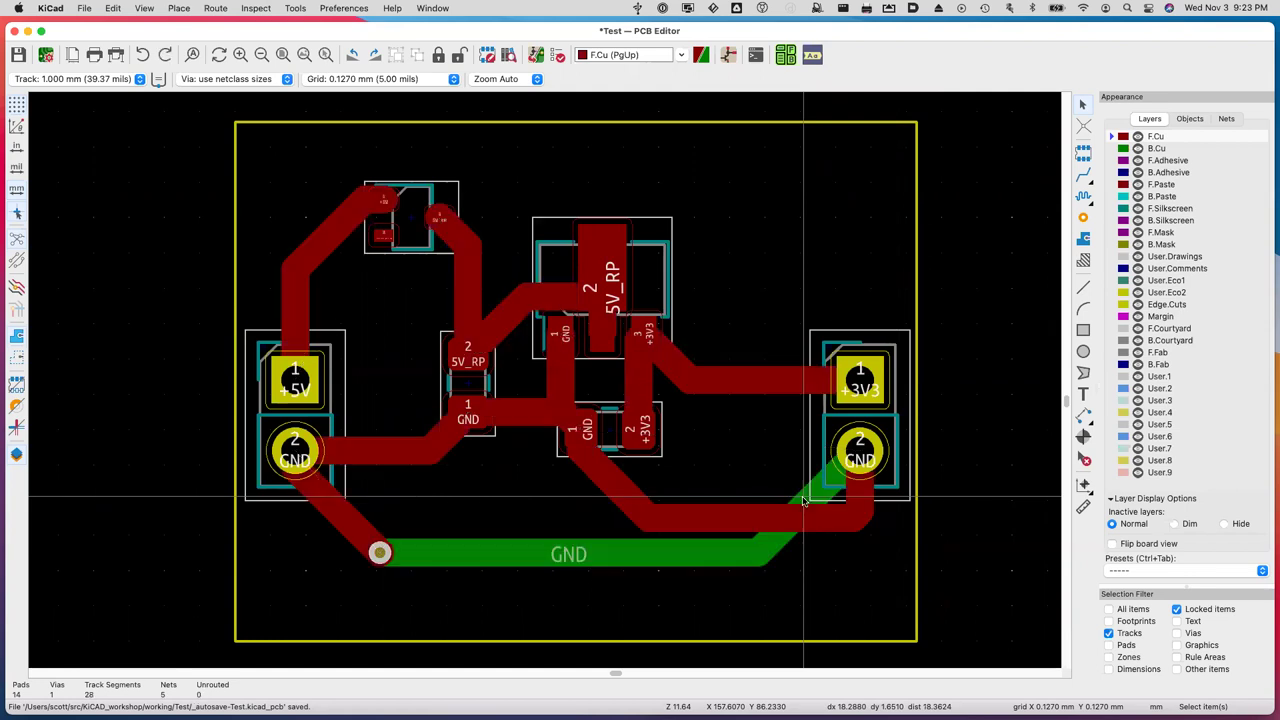
Re-enable all item types in the selection filter, delete the items in a box across the board, and undo the deletion.
{"action": "left_click", "coordinate": [1109, 610]}
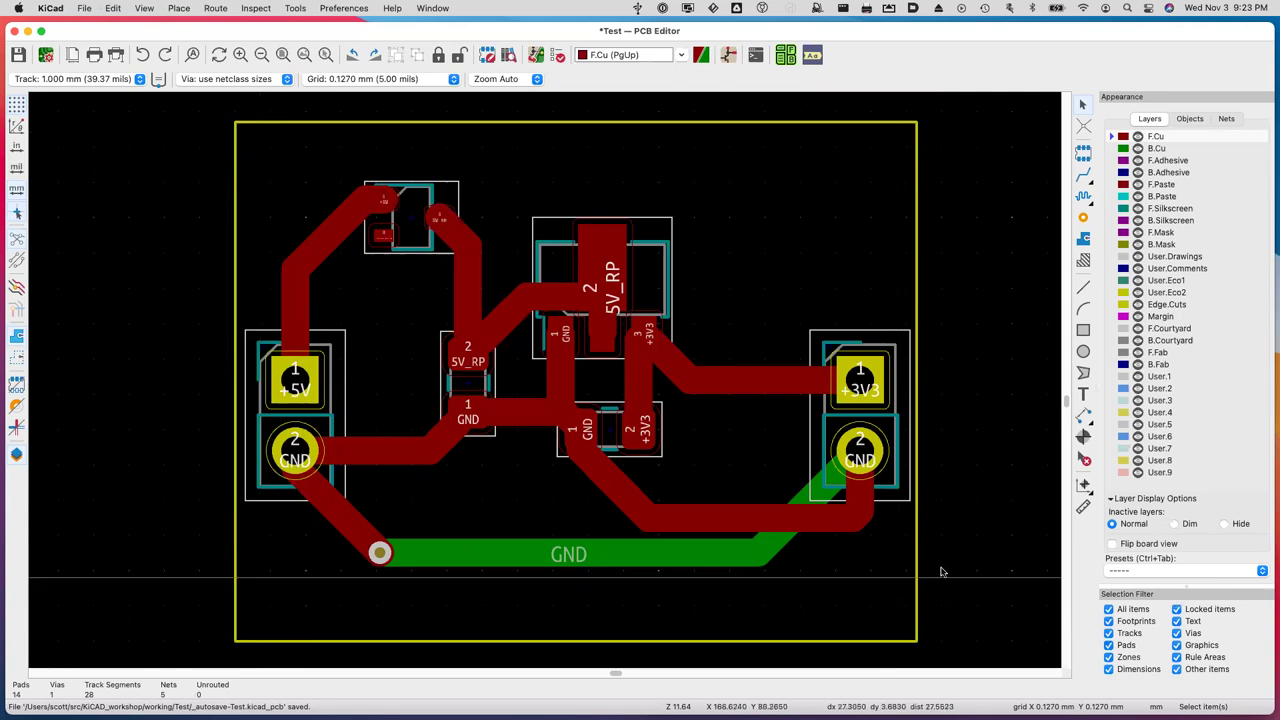
{"action": "left_click_drag", "start_coordinate": [248, 138], "coordinate": [912, 628]}
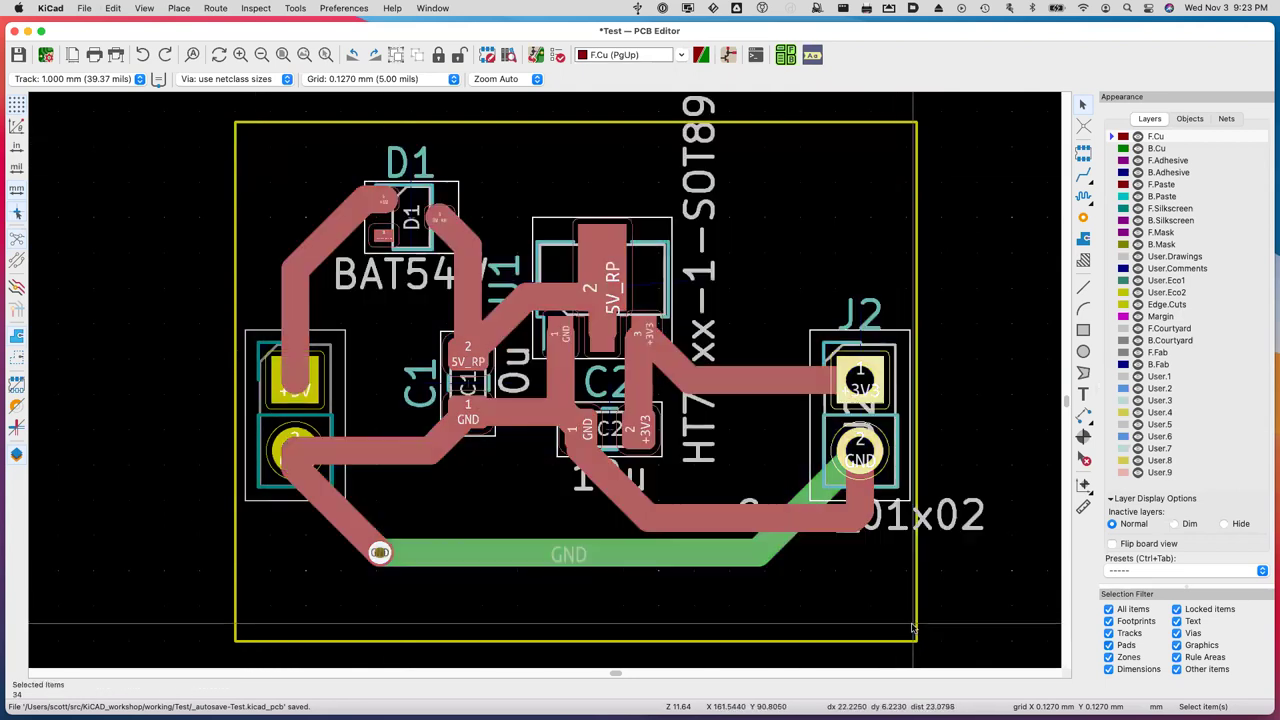
{"action": "key", "text": "Delete"}
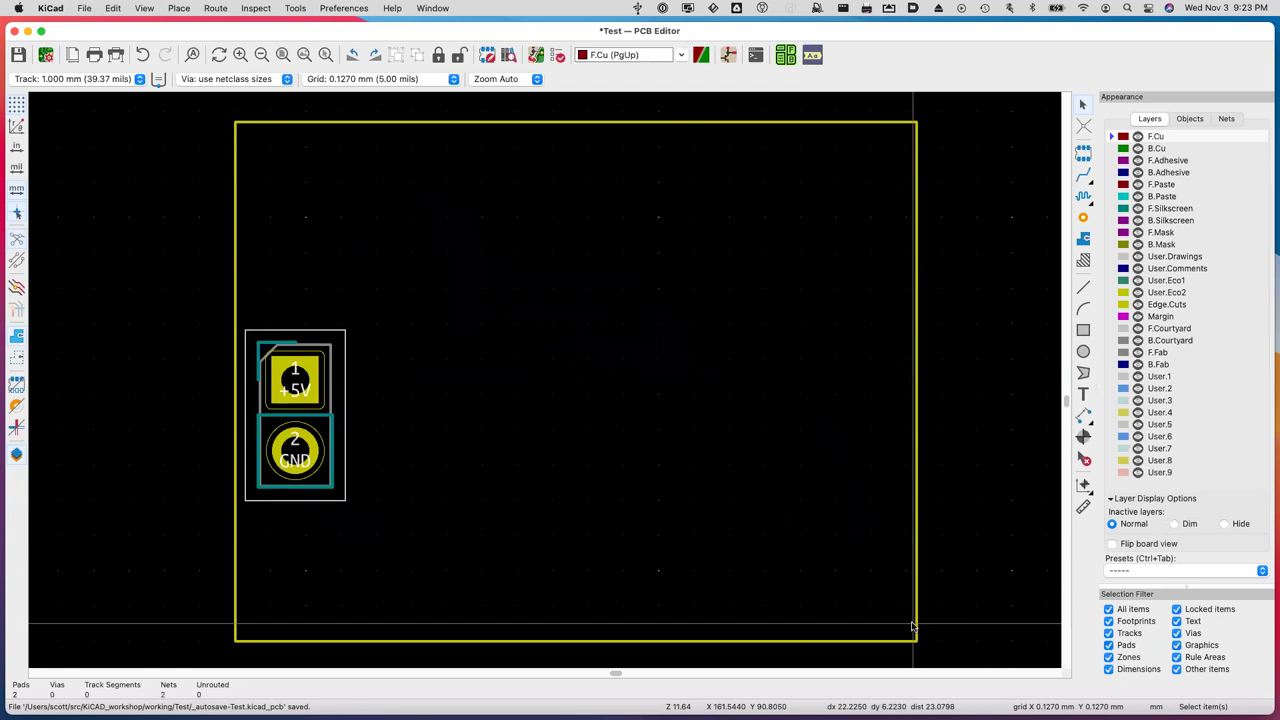
{"action": "key", "text": "super+z"}
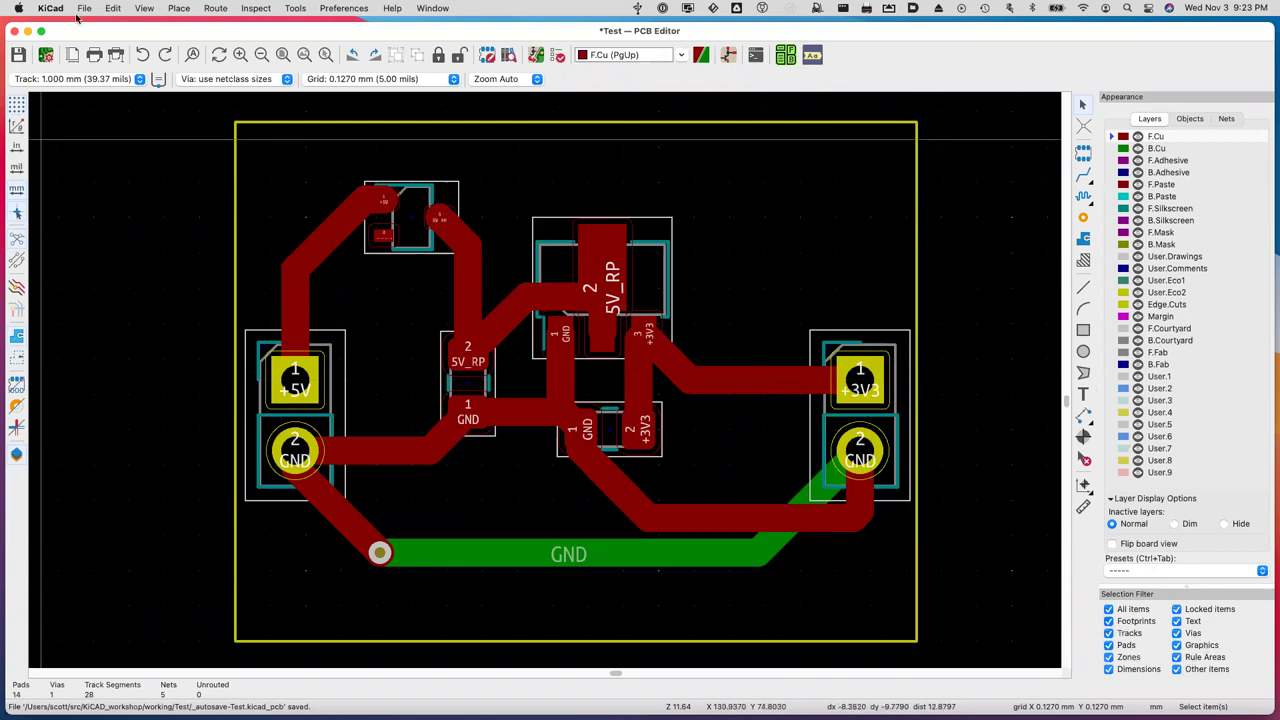
Examine the scope, filter and action options for setting track and via properties in bulk, and leave without applying changes.
{"action": "left_click", "coordinate": [115, 8]}
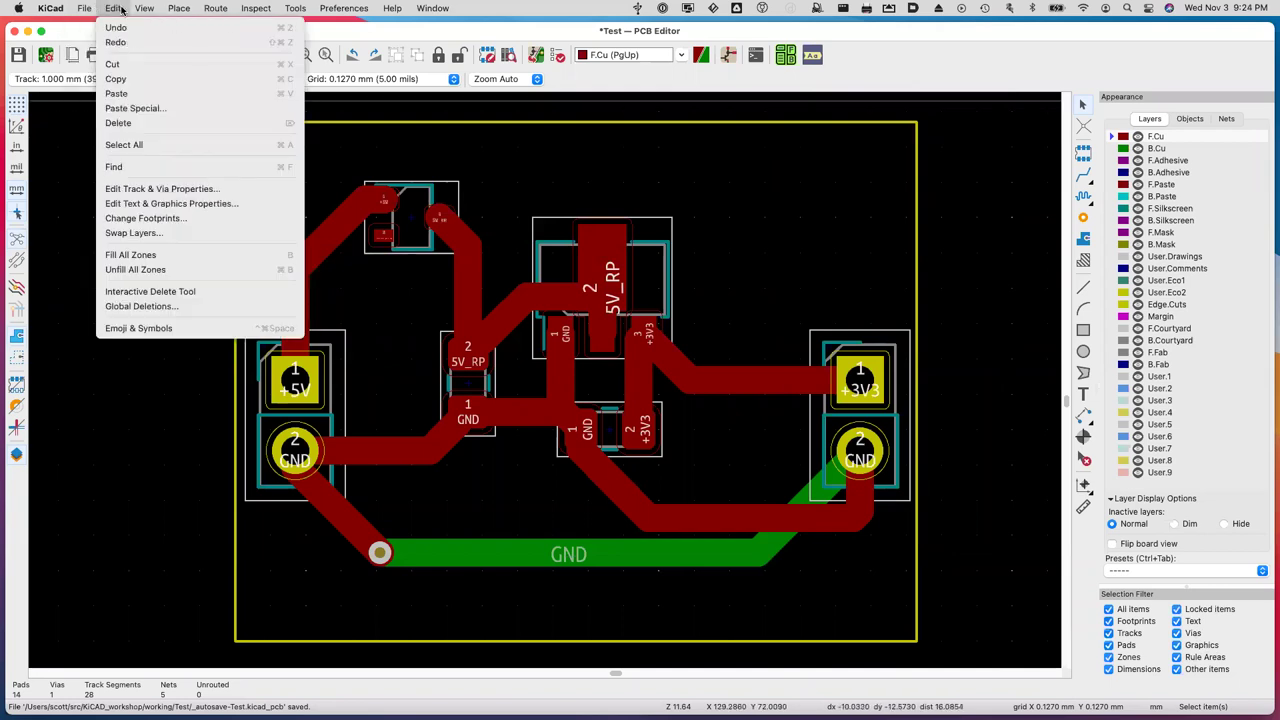
{"action": "left_click", "coordinate": [157, 189]}
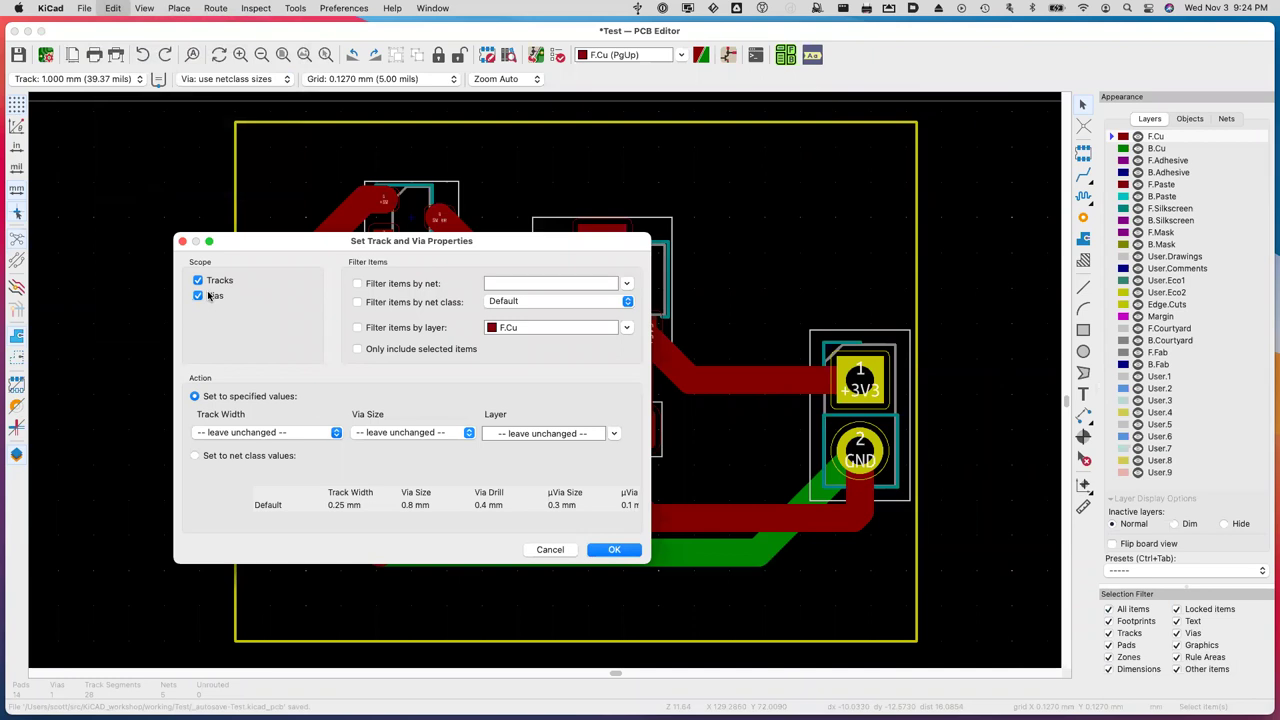
{"action": "left_click", "coordinate": [550, 549]}
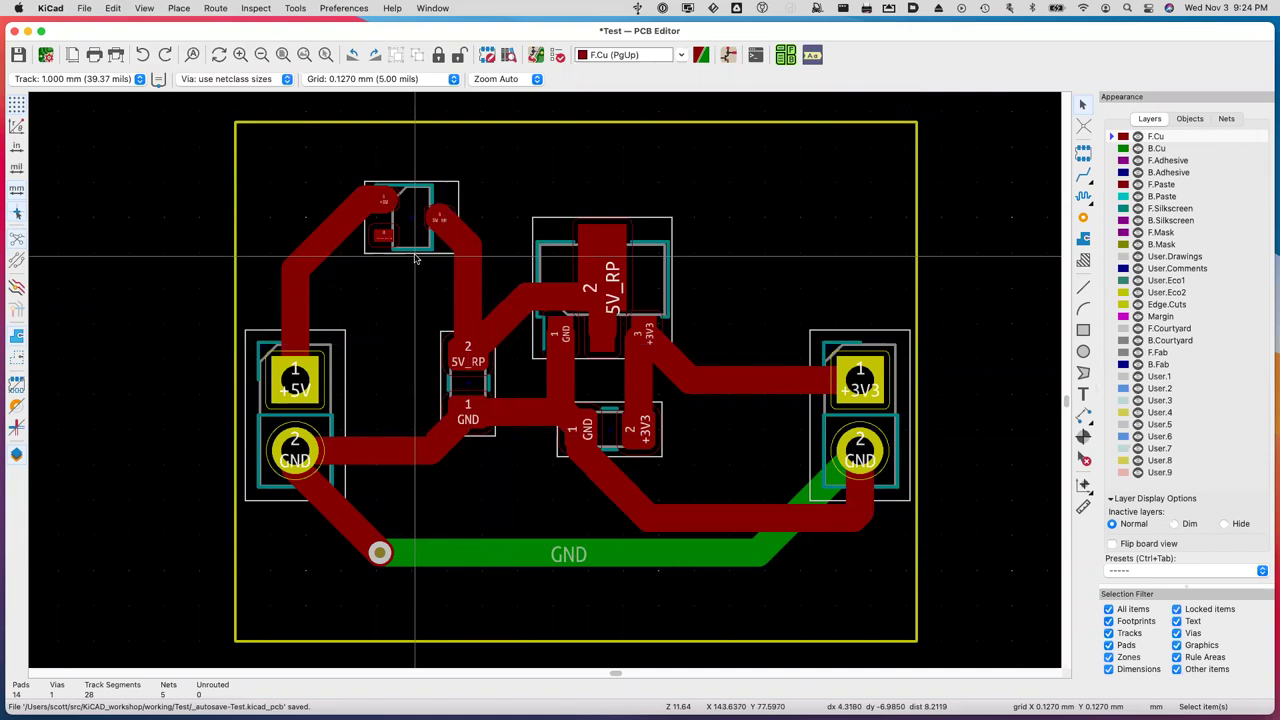
{"action": "left_click", "coordinate": [112, 8]}
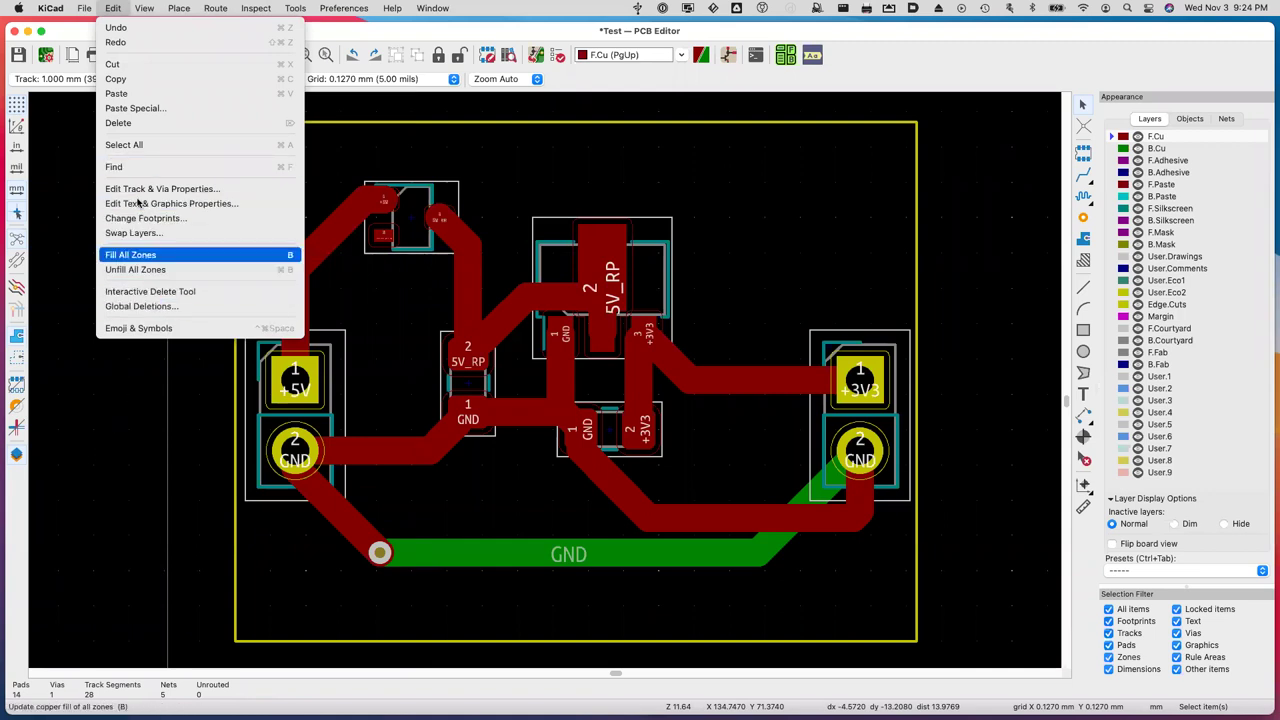
{"action": "left_click", "coordinate": [118, 483]}
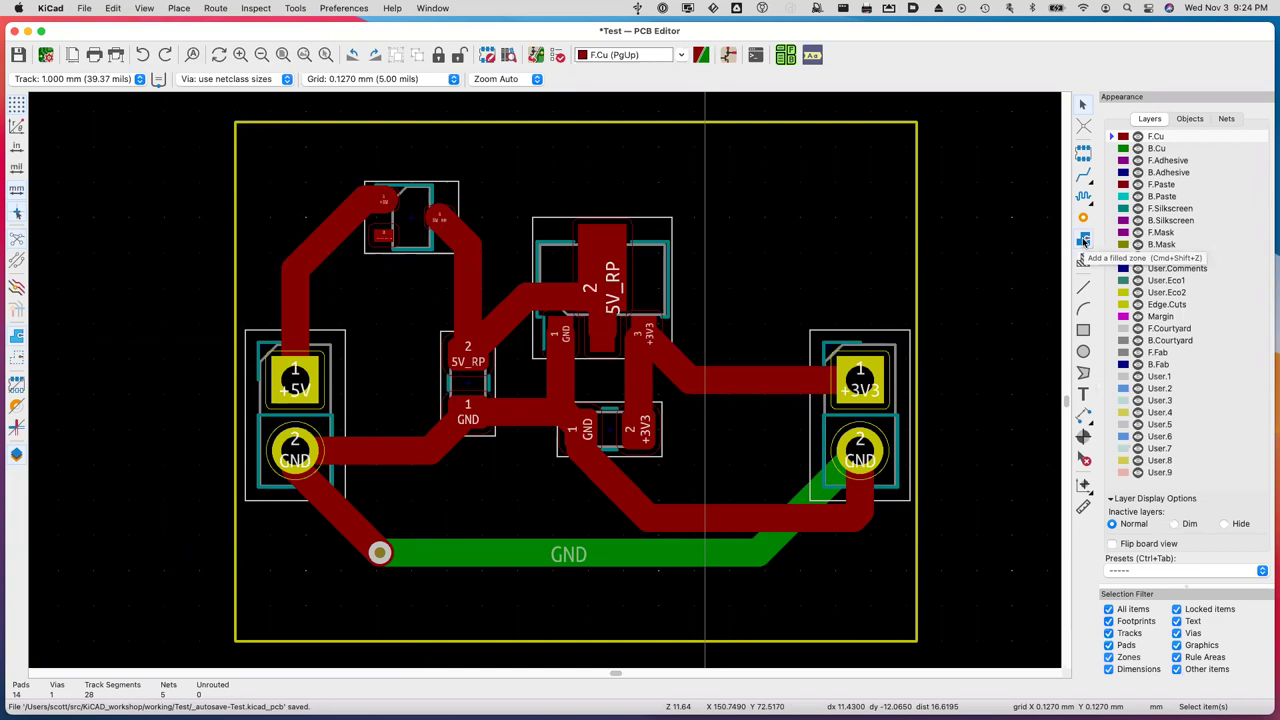
{"action": "left_click", "coordinate": [1190, 118]}
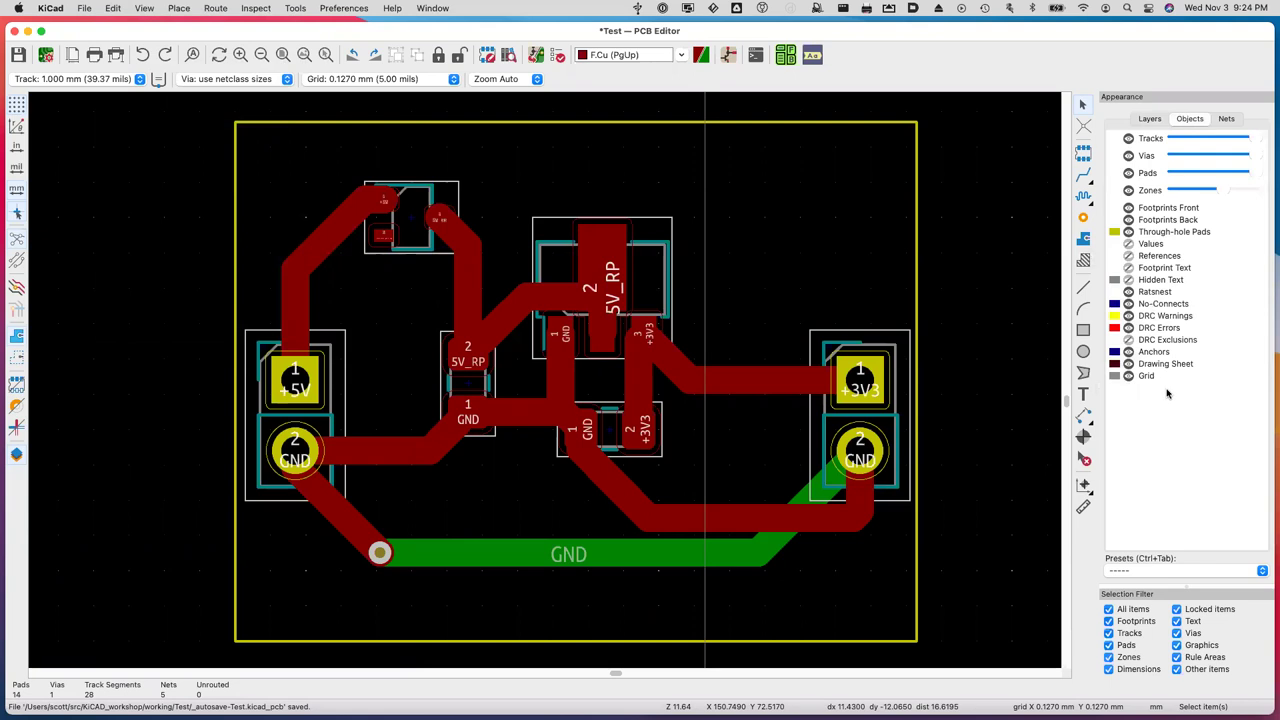
{"action": "left_click", "coordinate": [1152, 118]}
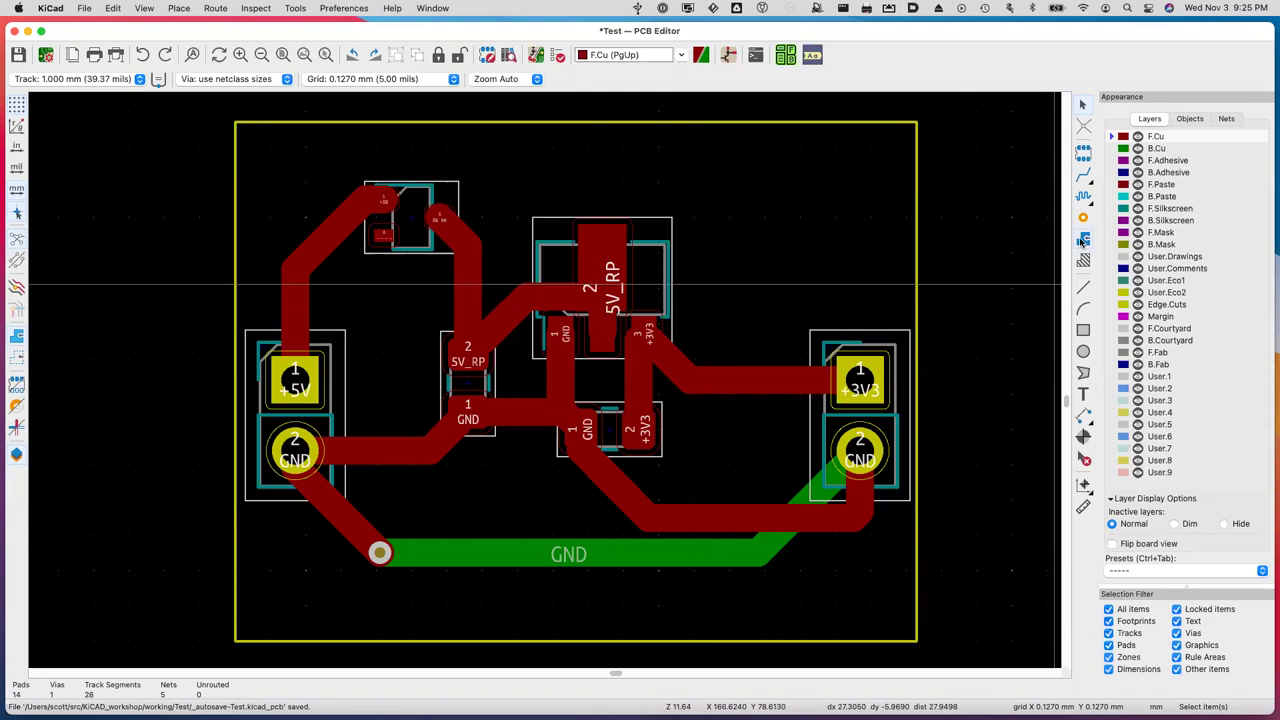
Start a filled copper zone just outside the board's upper-left corner, assigned only to the B.Cu layer and the GND net.
{"action": "left_click", "coordinate": [1083, 241]}
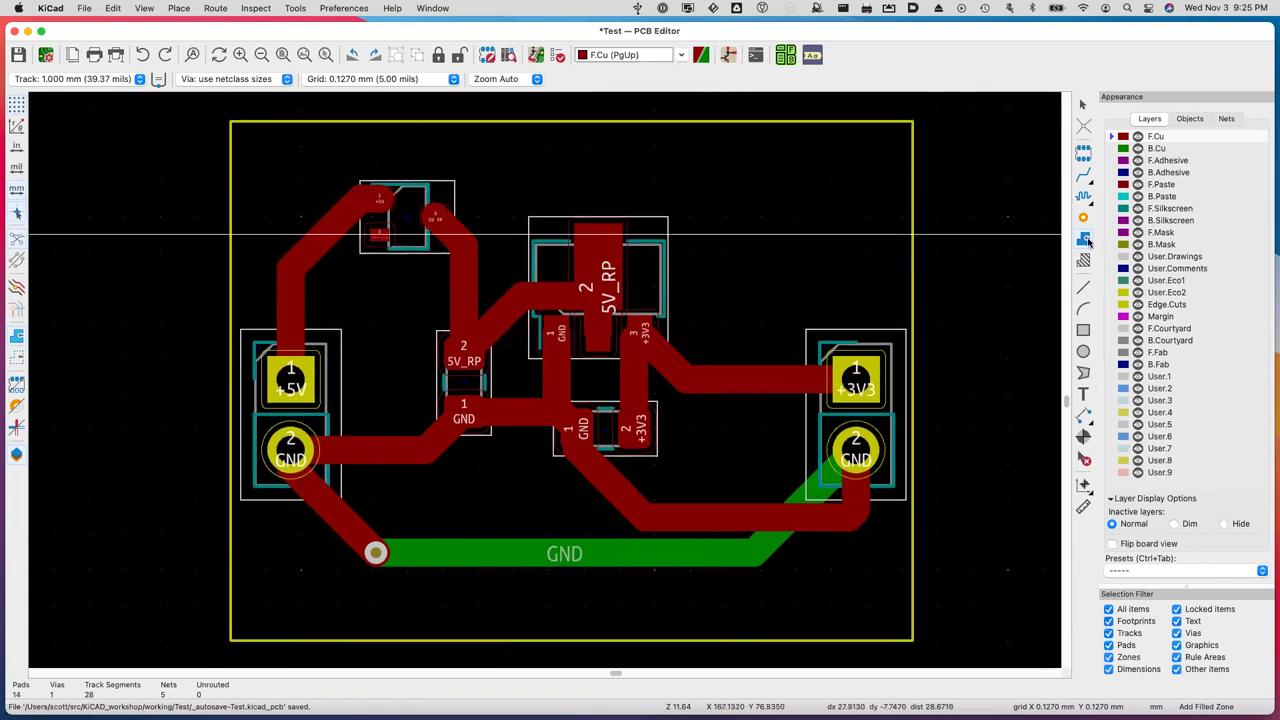
{"action": "left_click", "coordinate": [1087, 242]}
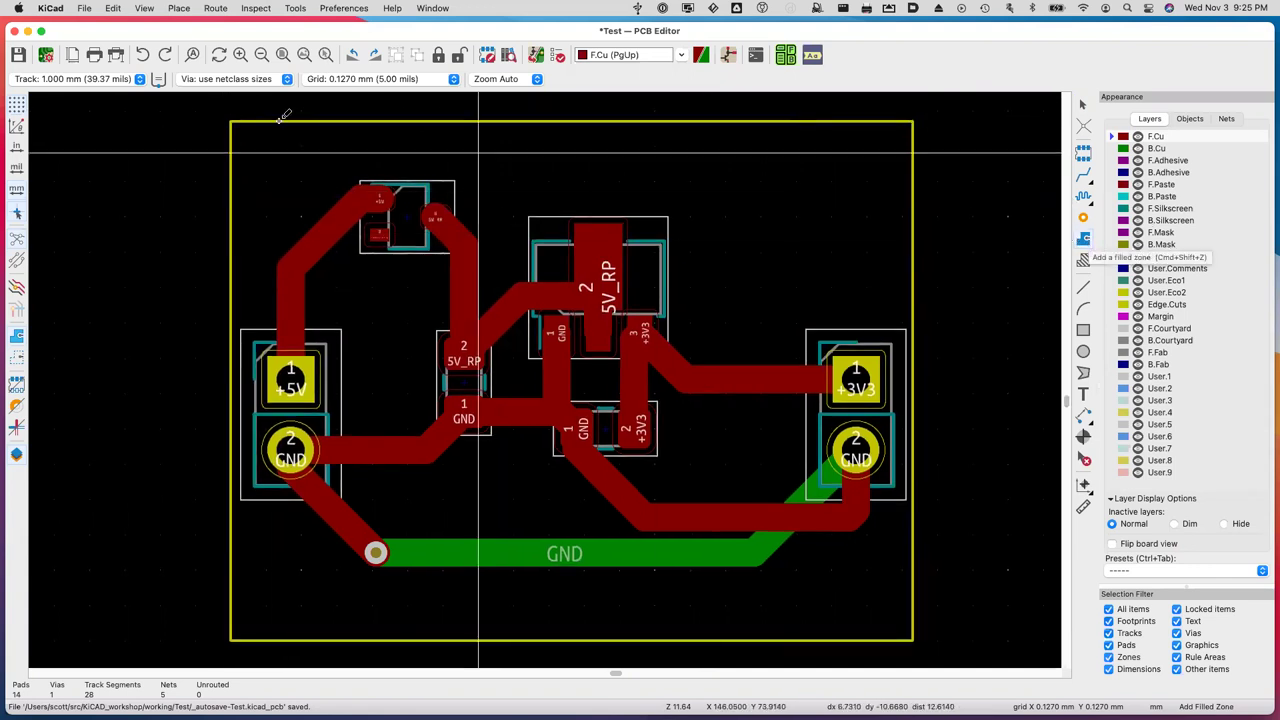
{"action": "left_click", "coordinate": [222, 104]}
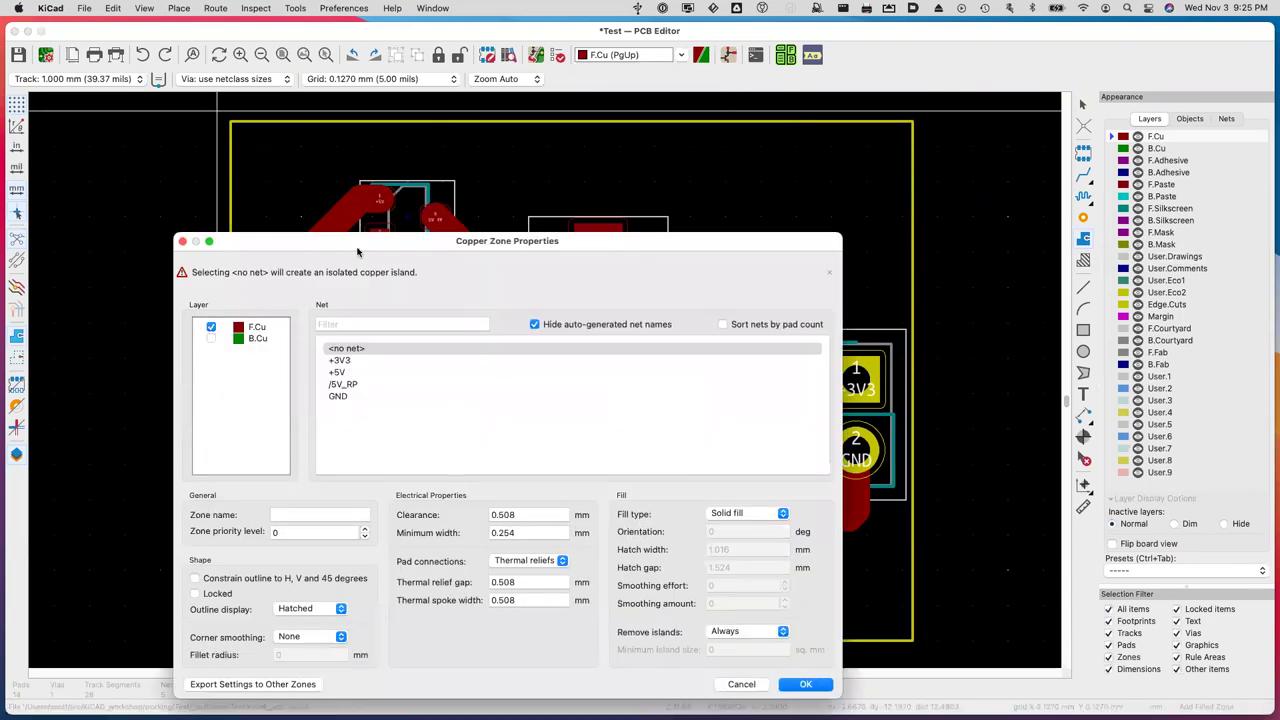
{"action": "left_click_drag", "start_coordinate": [373, 242], "coordinate": [458, 162]}
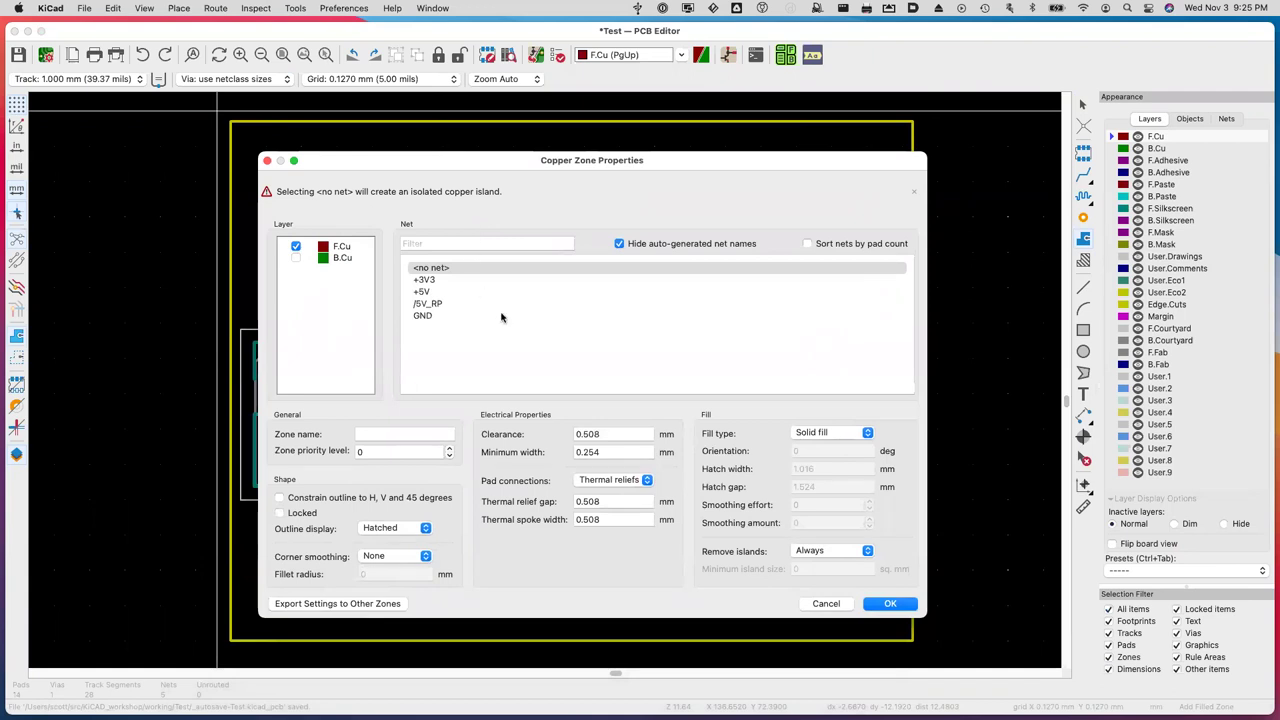
{"action": "left_click", "coordinate": [323, 259]}
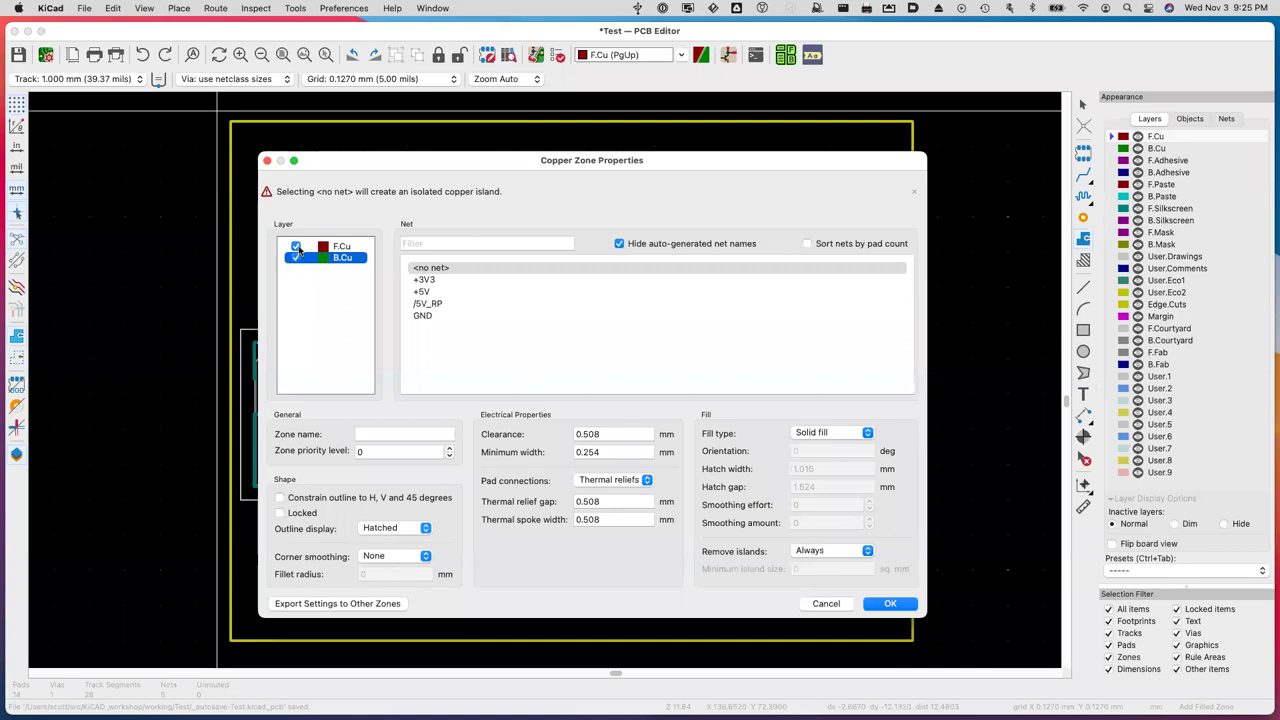
{"action": "left_click", "coordinate": [296, 247]}
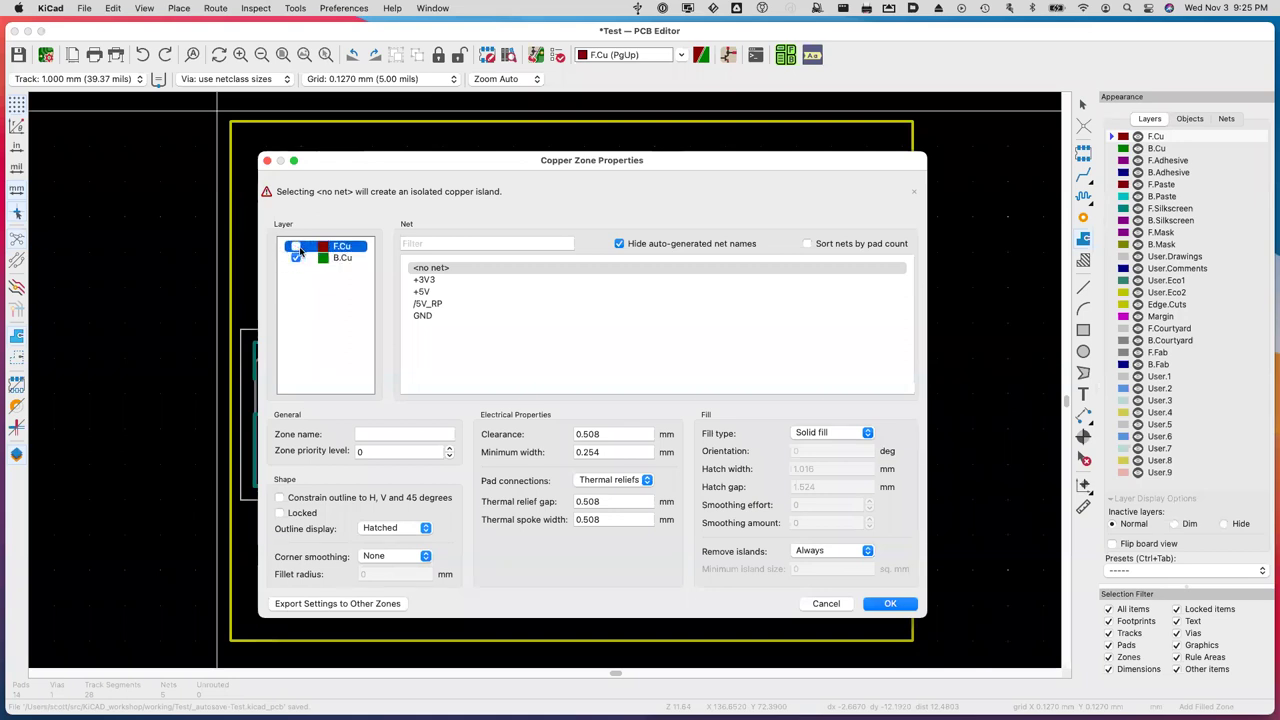
{"action": "left_click", "coordinate": [428, 316]}
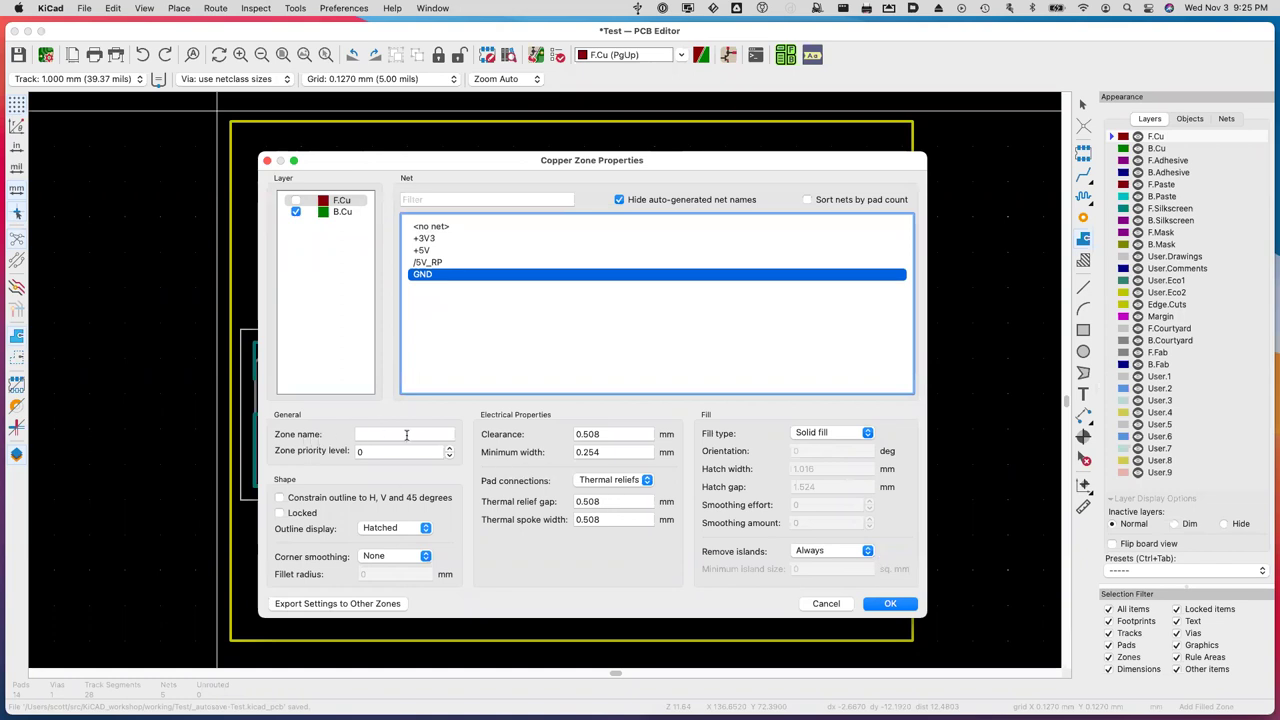
{"action": "left_click", "coordinate": [893, 604]}
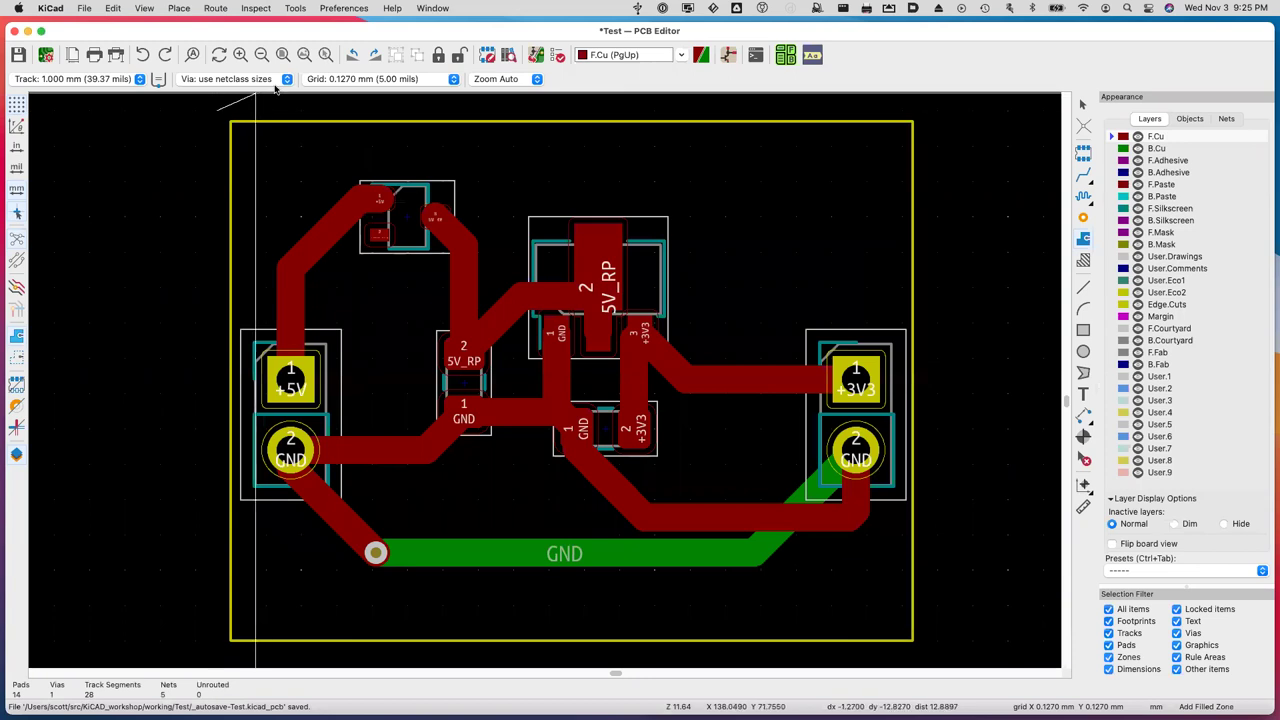
Outline the zone as a rectangle running just outside all four board edges and close it at its starting corner.
{"action": "left_click", "coordinate": [927, 110]}
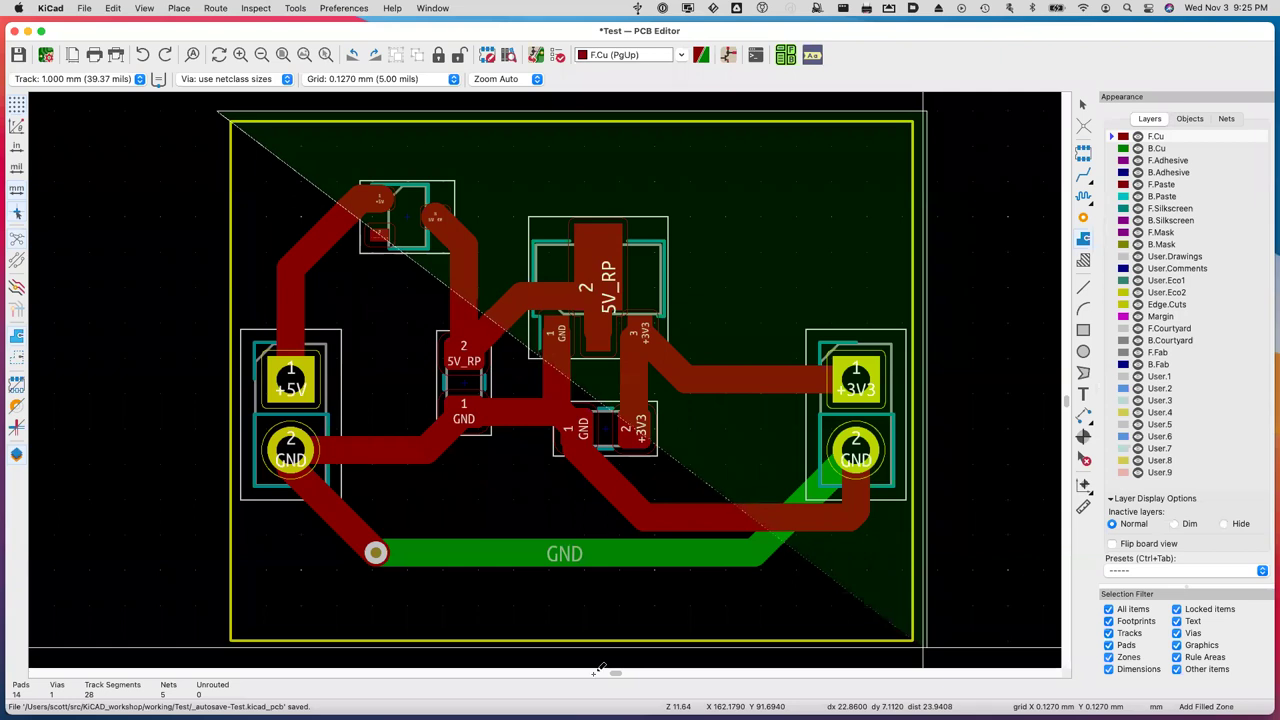
{"action": "left_click", "coordinate": [927, 645]}
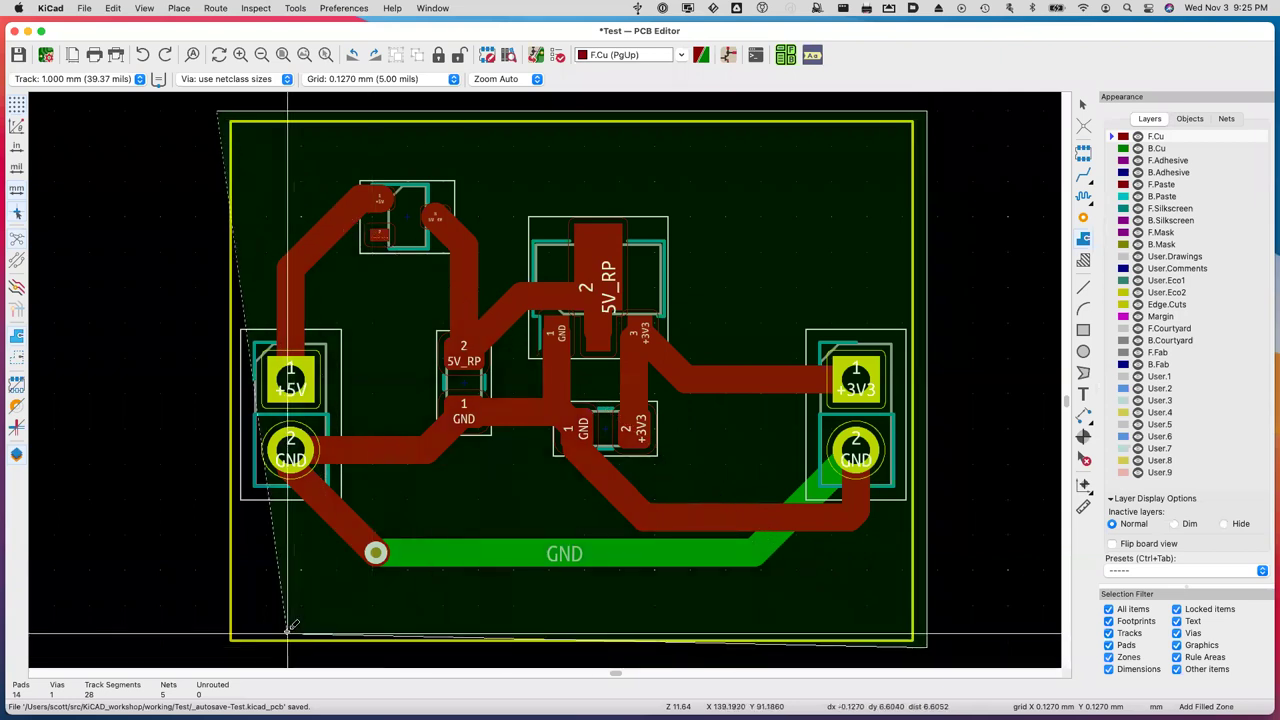
{"action": "left_click", "coordinate": [219, 644]}
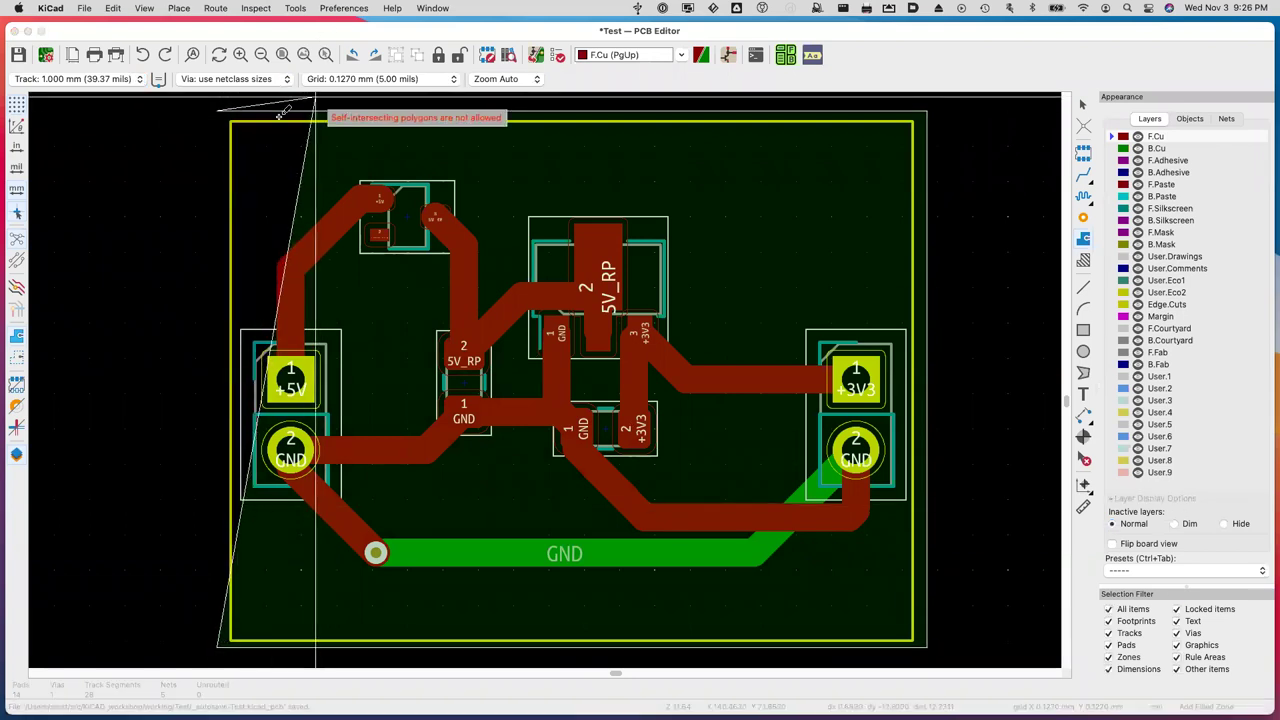
{"action": "left_click", "coordinate": [219, 104]}
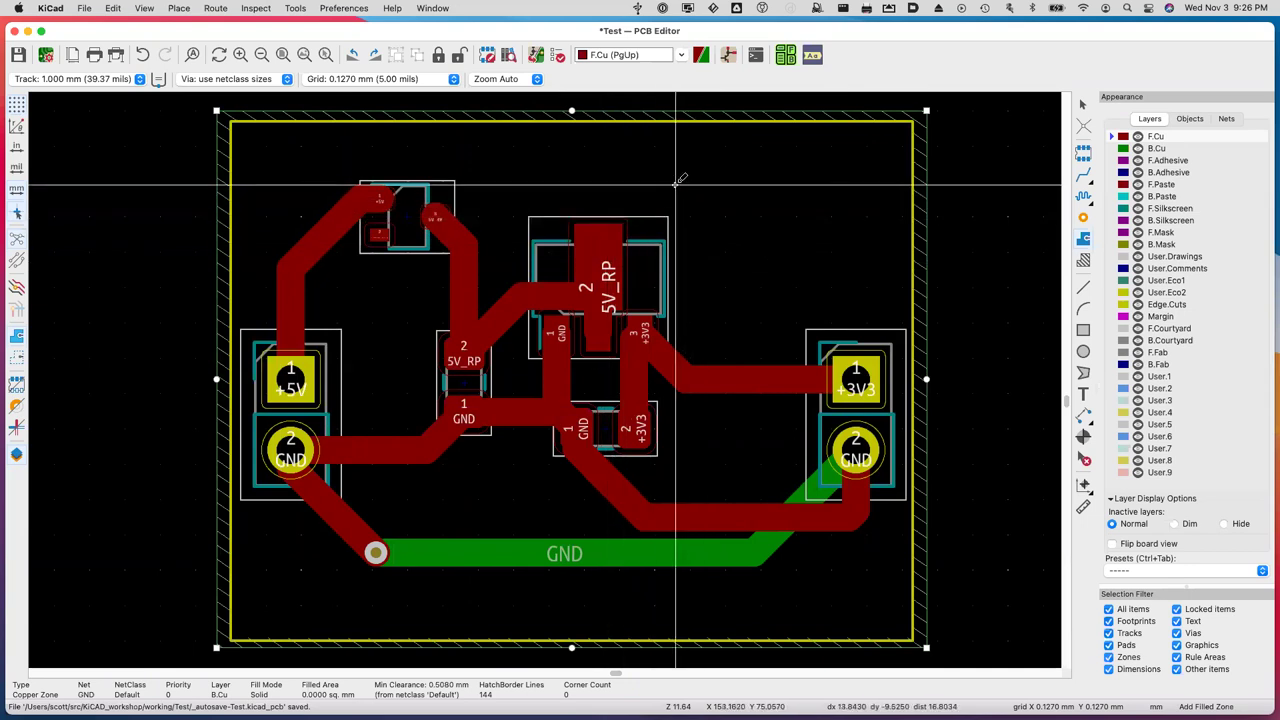
{"action": "key", "text": "Escape"}
Select and deselect the new GND zone by its border, and fill all copper zones.
{"action": "left_click", "coordinate": [400, 306]}
{"action": "left_click", "coordinate": [405, 113]}
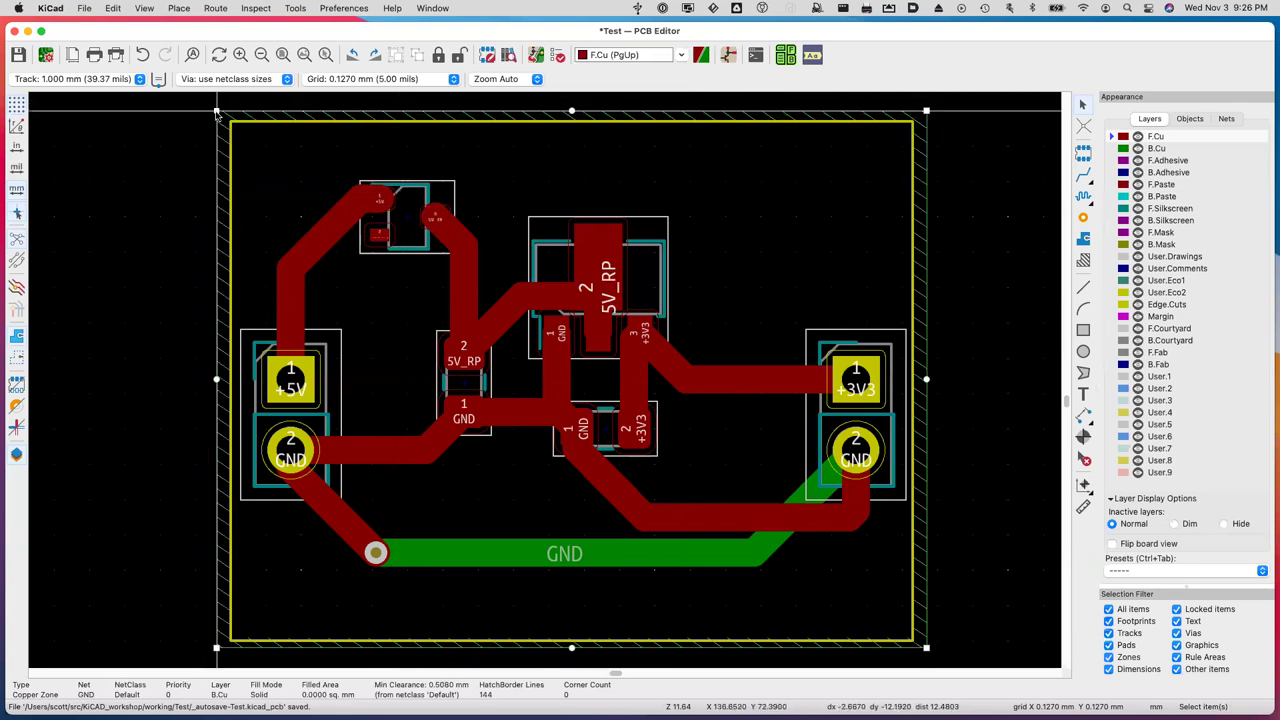
{"action": "left_click", "coordinate": [990, 425]}
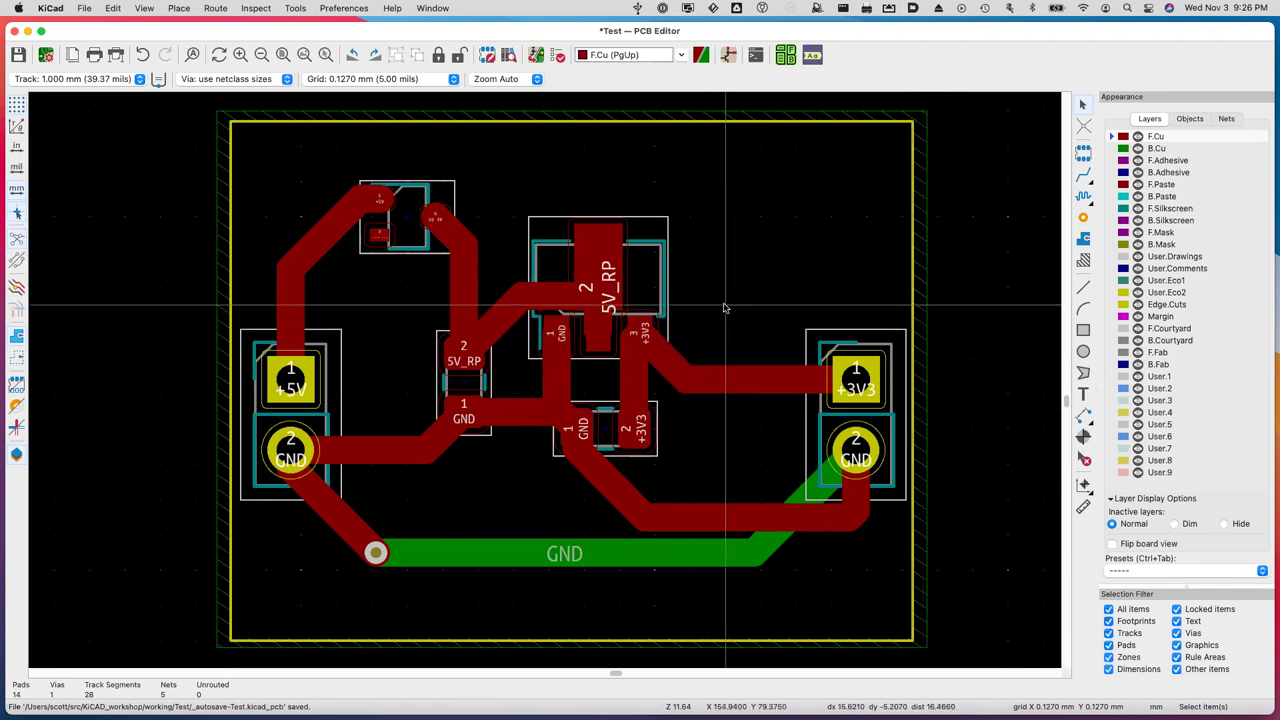
{"action": "key", "text": "b"}
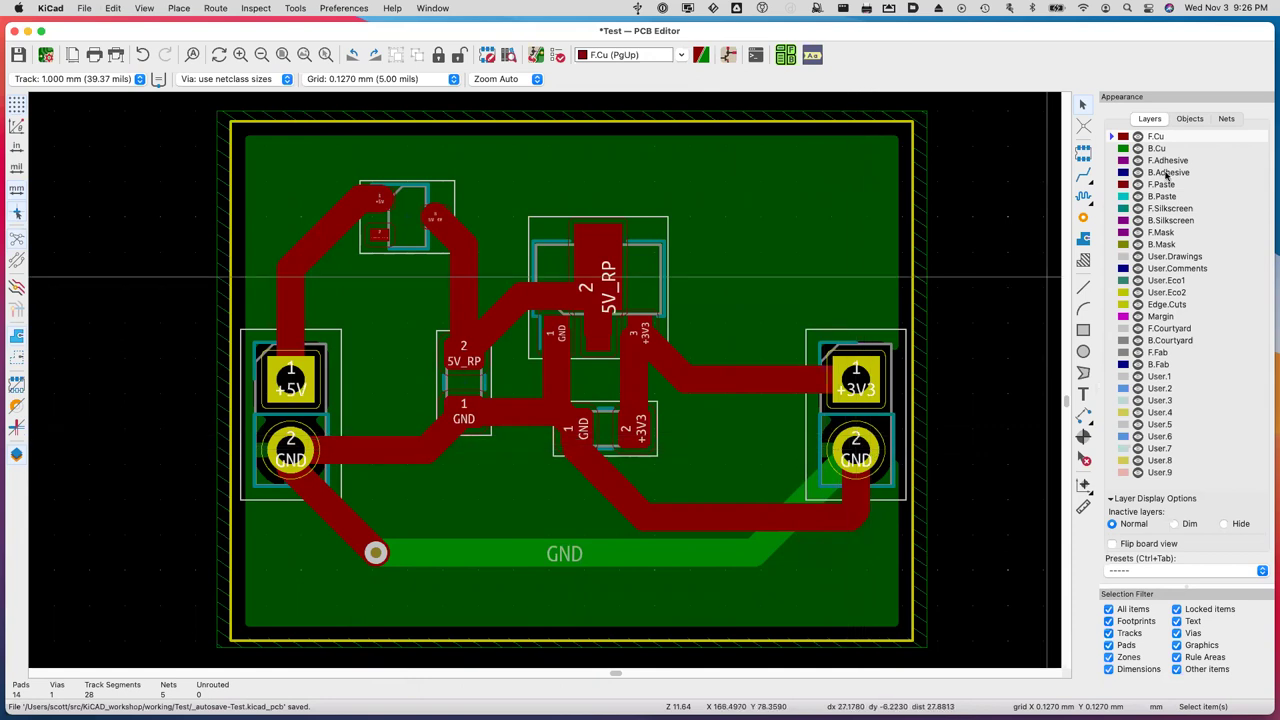
Hide the zones in the object display and show them again.
{"action": "left_click", "coordinate": [1190, 120]}
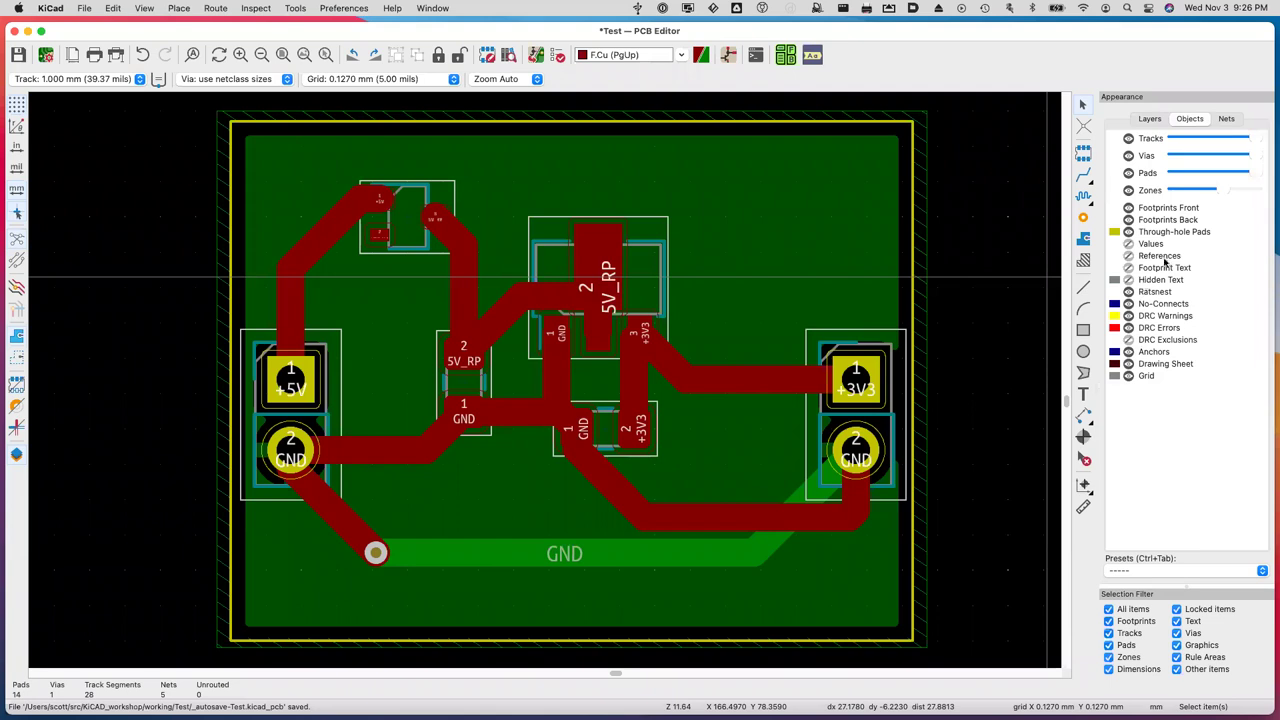
{"action": "left_click", "coordinate": [1129, 191]}
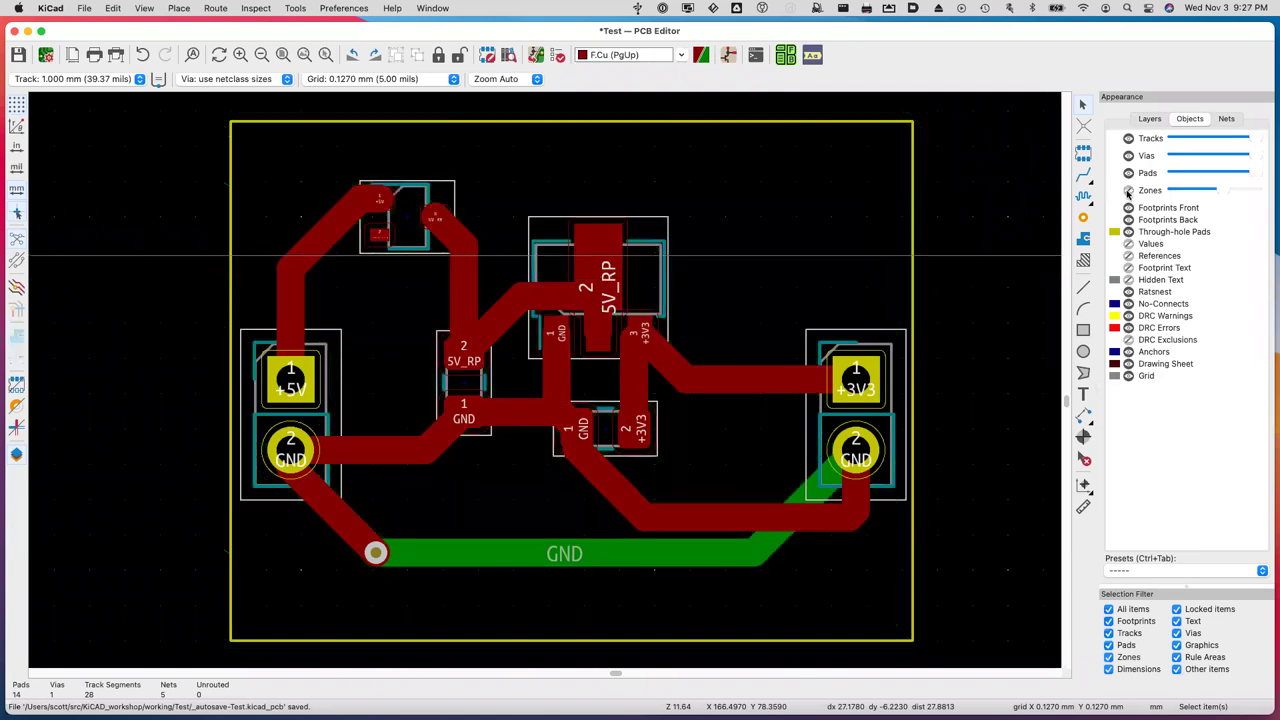
{"action": "left_click", "coordinate": [1129, 191]}
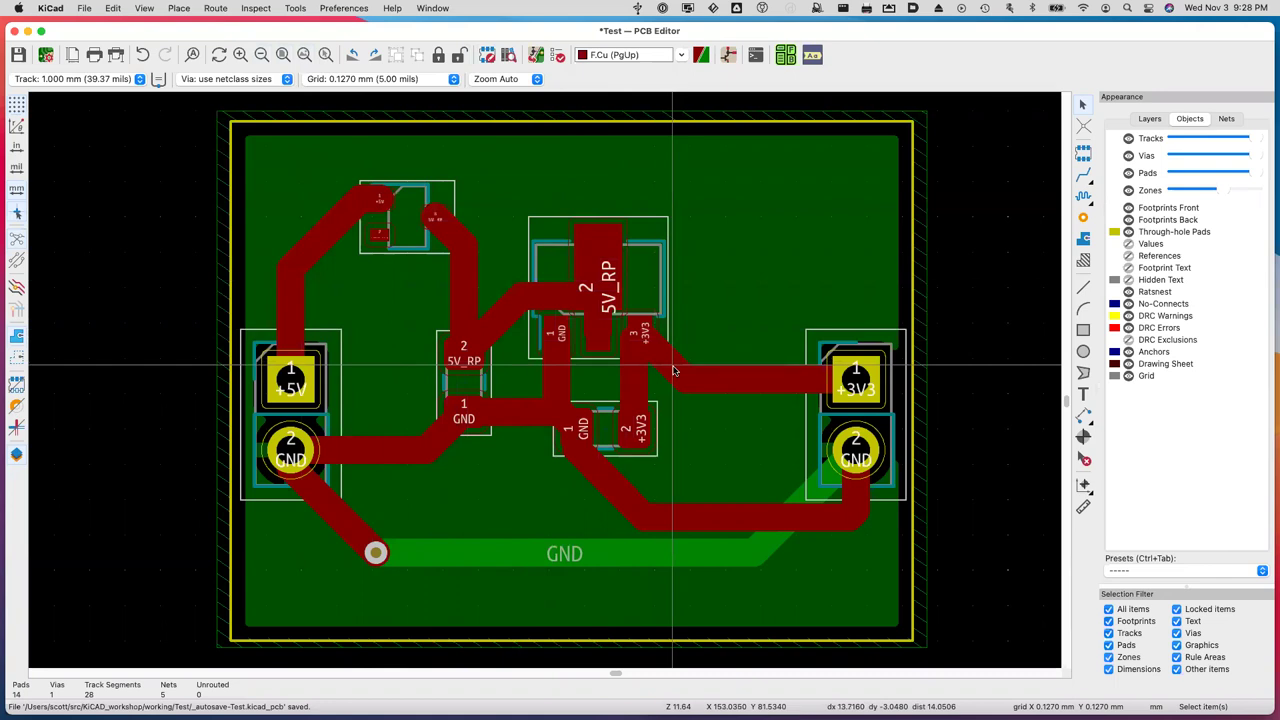
Place four free-standing GND vias in the zone, two above the regulator and two in the board's upper-right area.
{"action": "scroll", "coordinate": [540, 120], "scroll_direction": "down", "scroll_amount": 2}
{"action": "scroll", "coordinate": [520, 102], "scroll_direction": "up", "scroll_amount": 1}
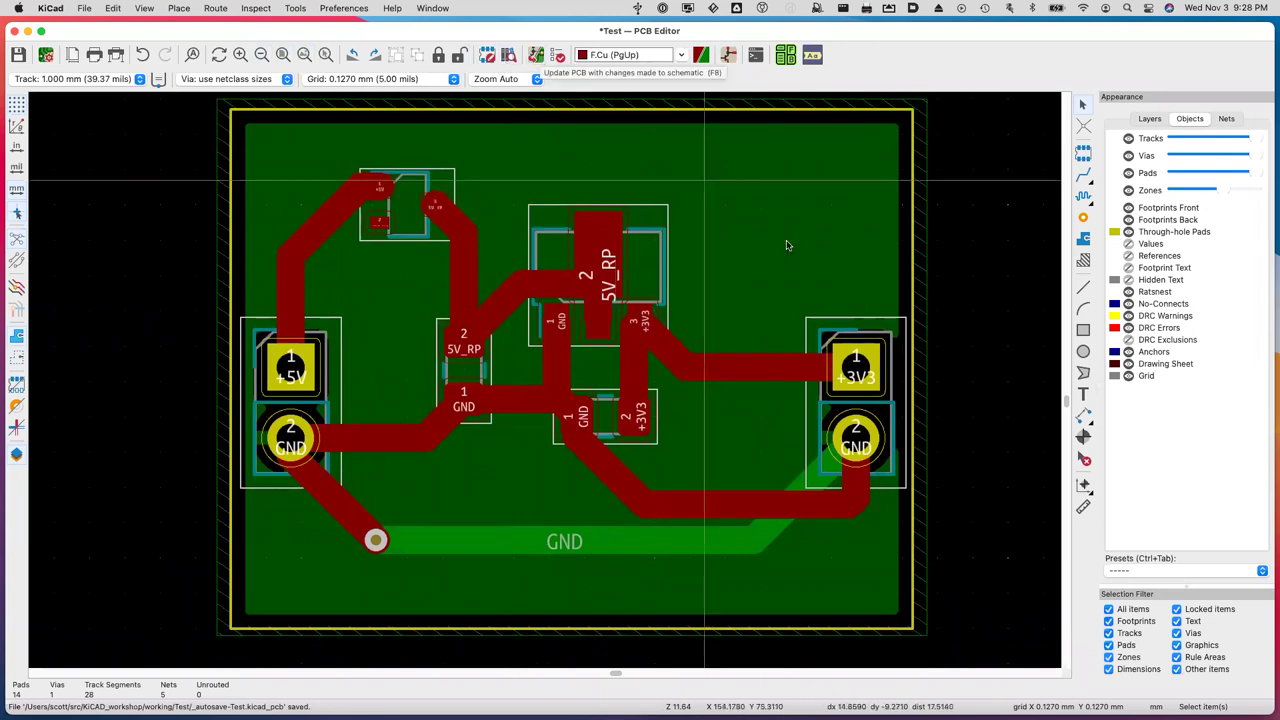
{"action": "left_click", "coordinate": [1084, 219]}
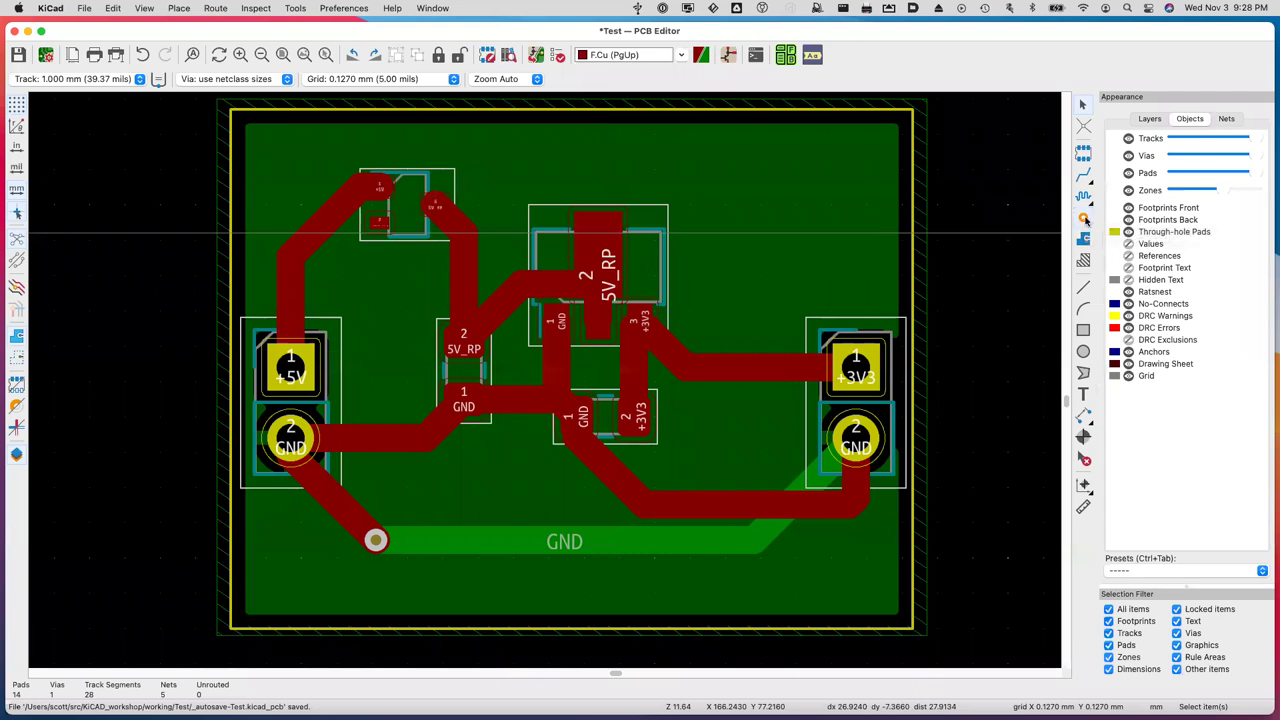
{"action": "left_click", "coordinate": [750, 163]}
{"action": "left_click", "coordinate": [754, 255]}
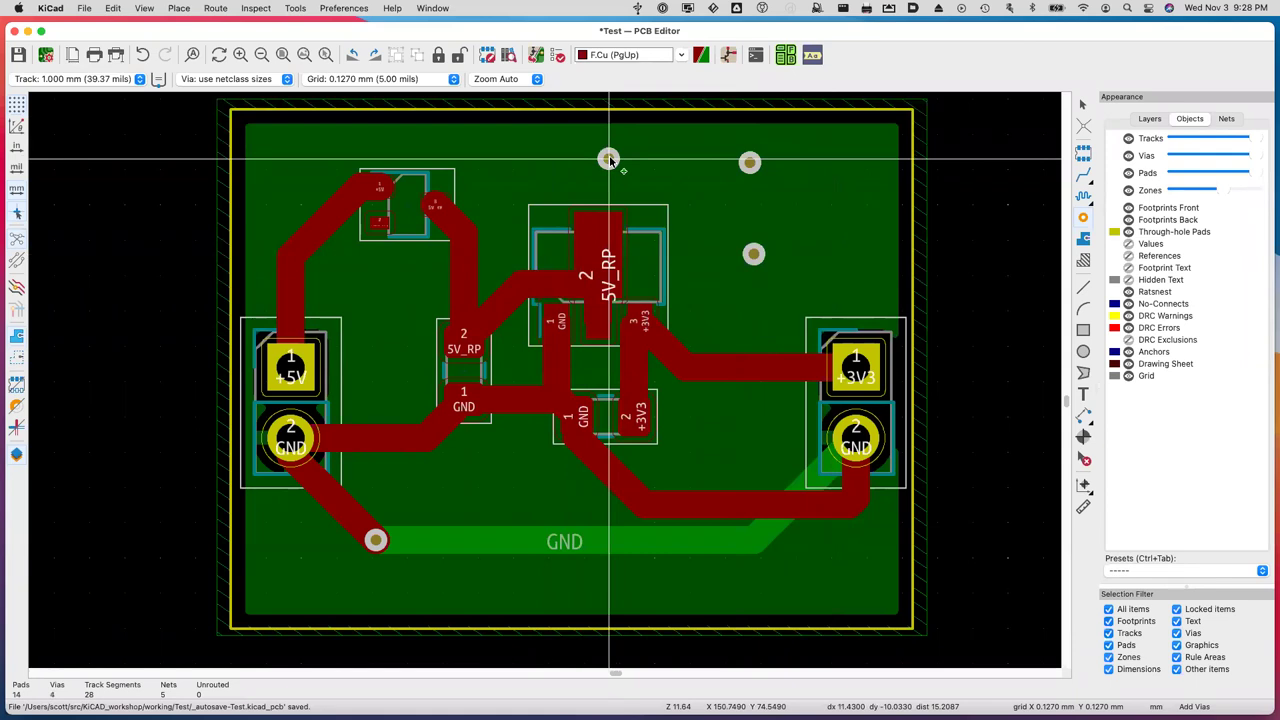
{"action": "scroll", "coordinate": [609, 160], "scroll_direction": "up", "scroll_amount": 8}
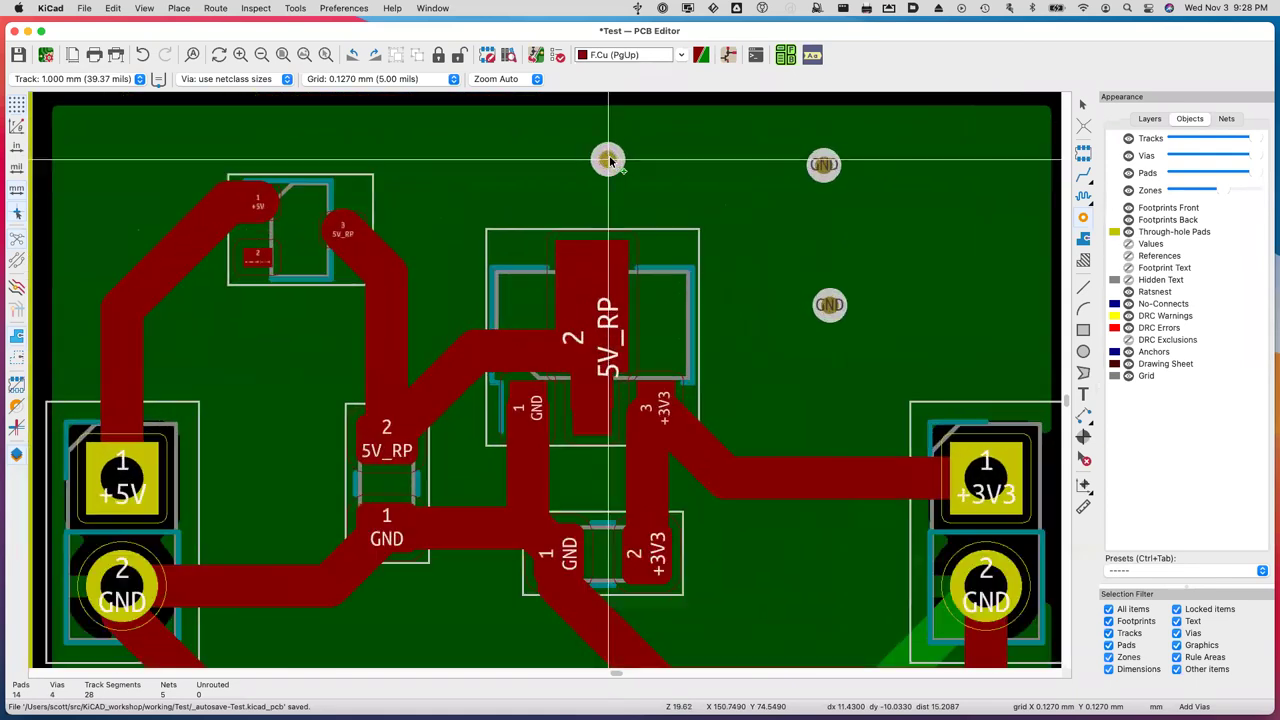
{"action": "scroll", "coordinate": [610, 160], "scroll_direction": "up", "scroll_amount": 2}
{"action": "scroll", "coordinate": [610, 160], "scroll_direction": "down", "scroll_amount": 6}
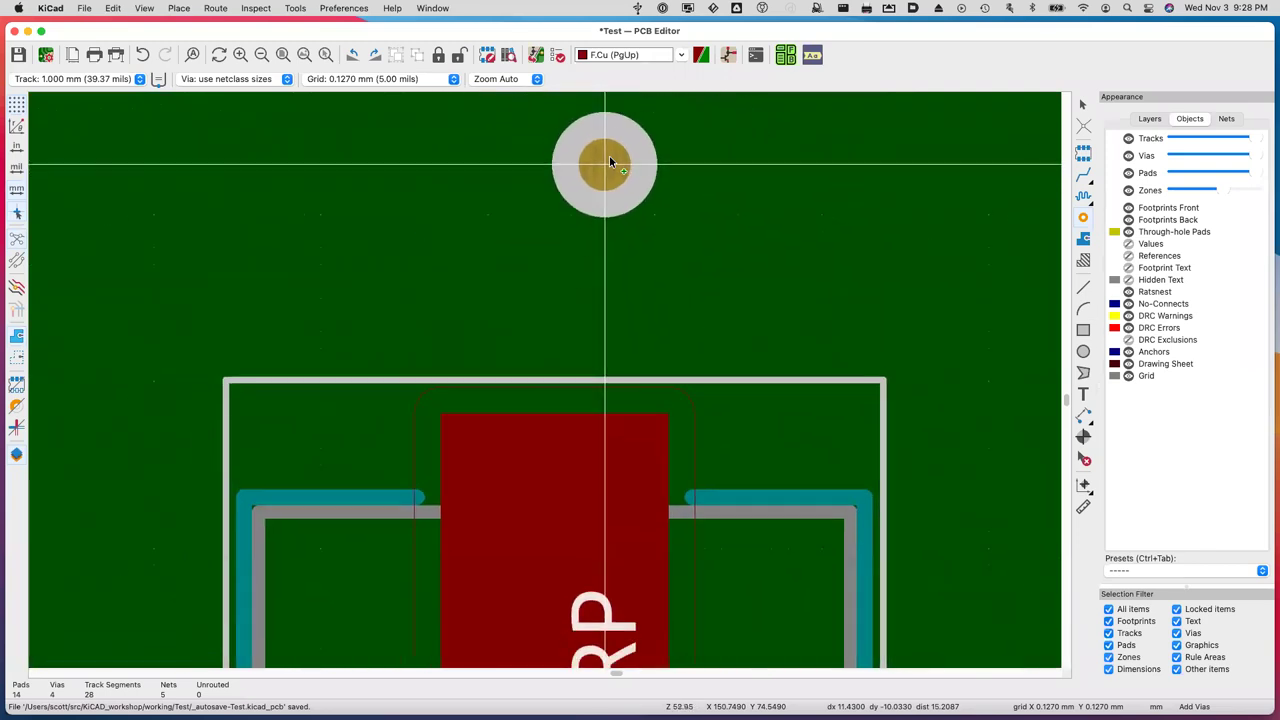
{"action": "scroll", "coordinate": [609, 160], "scroll_direction": "down", "scroll_amount": 4}
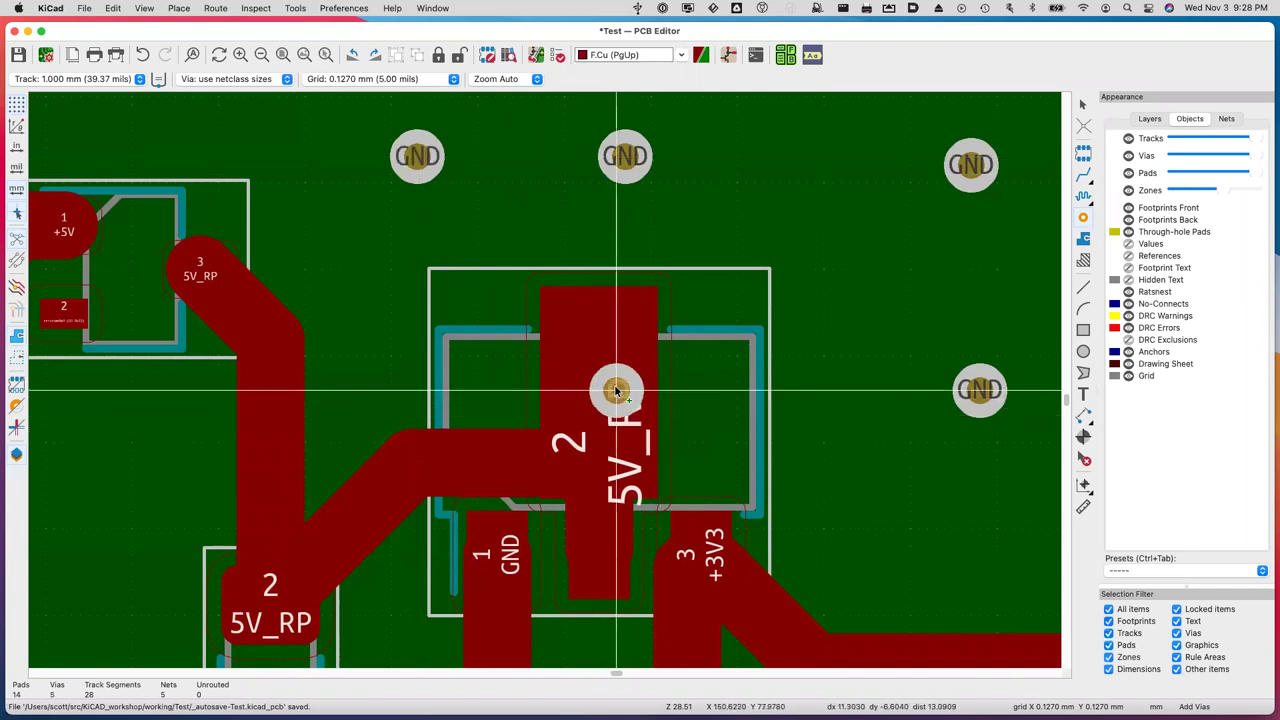
Place a via on the regulator's large 5V_RP pad, and undo it.
{"action": "left_click", "coordinate": [598, 357]}
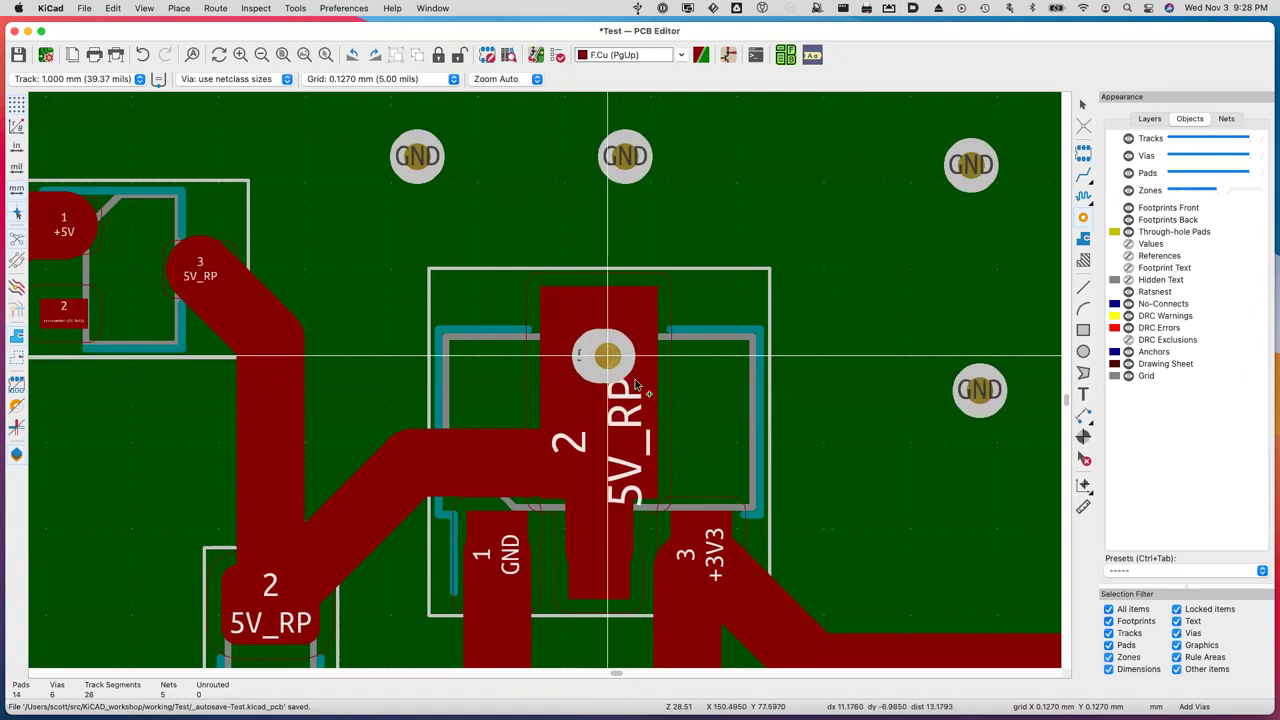
{"action": "left_click", "coordinate": [638, 446]}
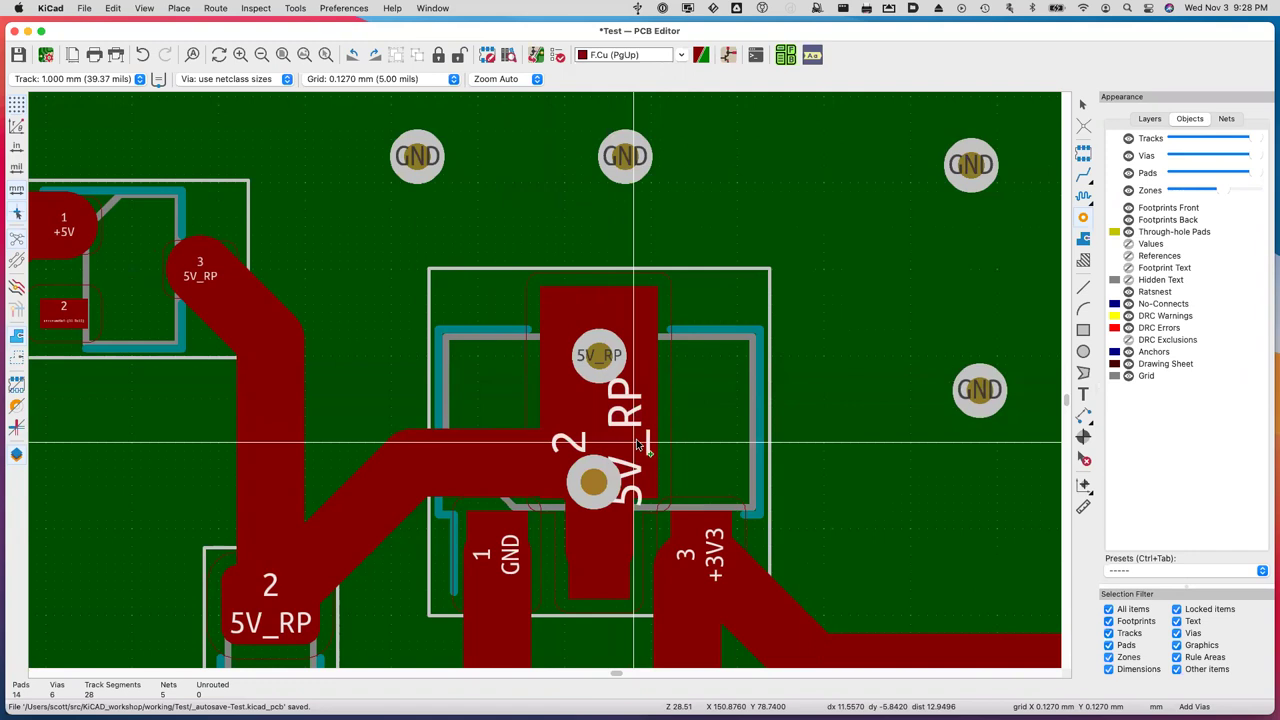
{"action": "key", "text": "super+z"}
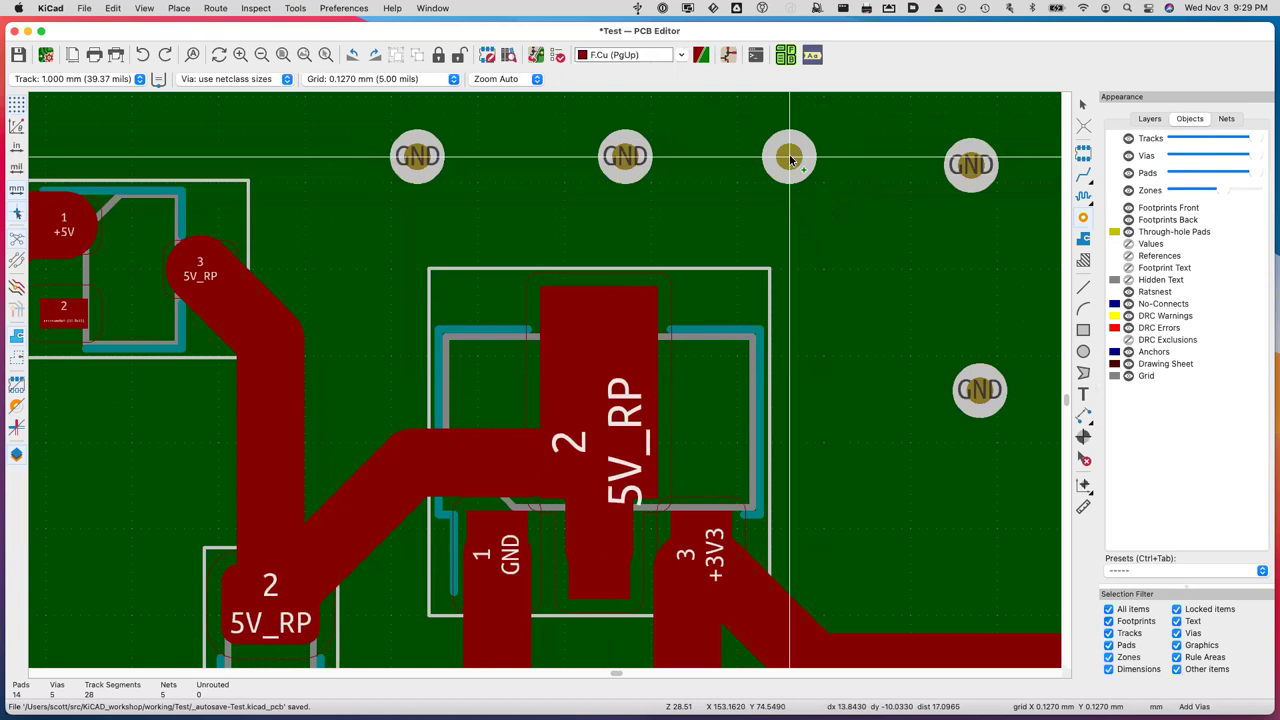
Add four more GND stitching vias, two in the row along the board's upper edge and two in the column on its right.
{"action": "left_click", "coordinate": [790, 157]}
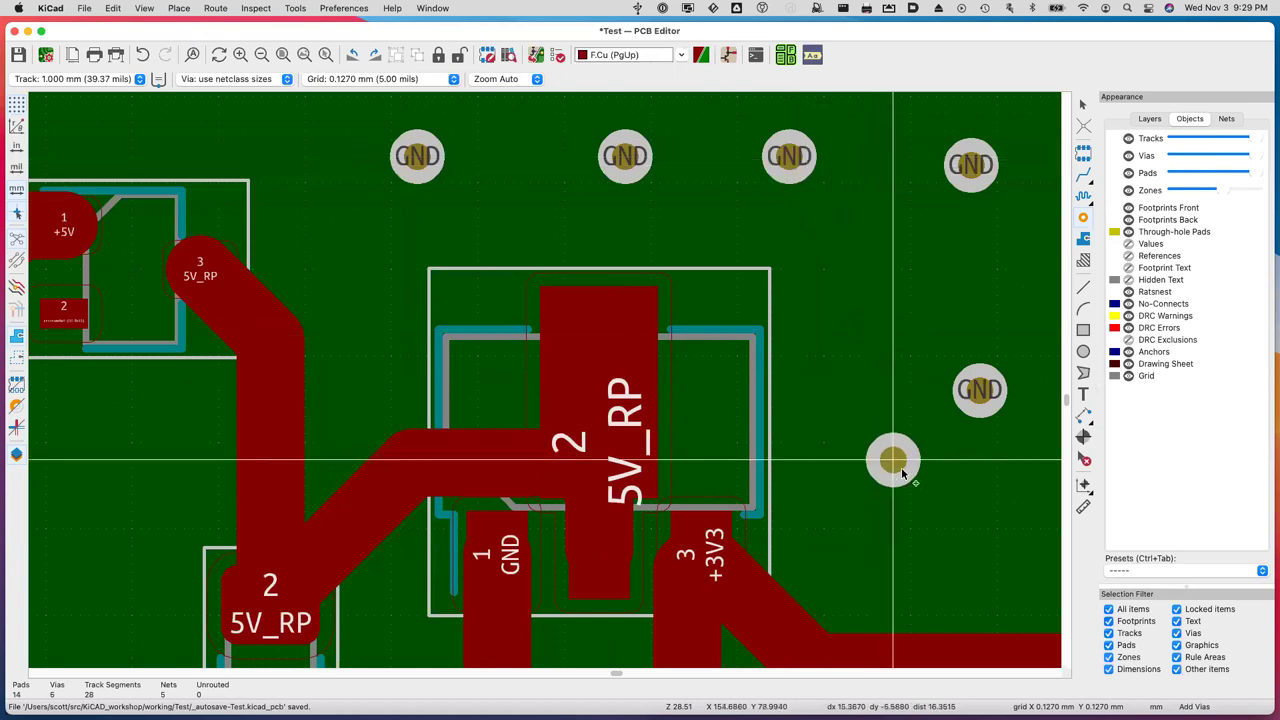
{"action": "left_click", "coordinate": [988, 545]}
{"action": "left_click", "coordinate": [985, 268]}
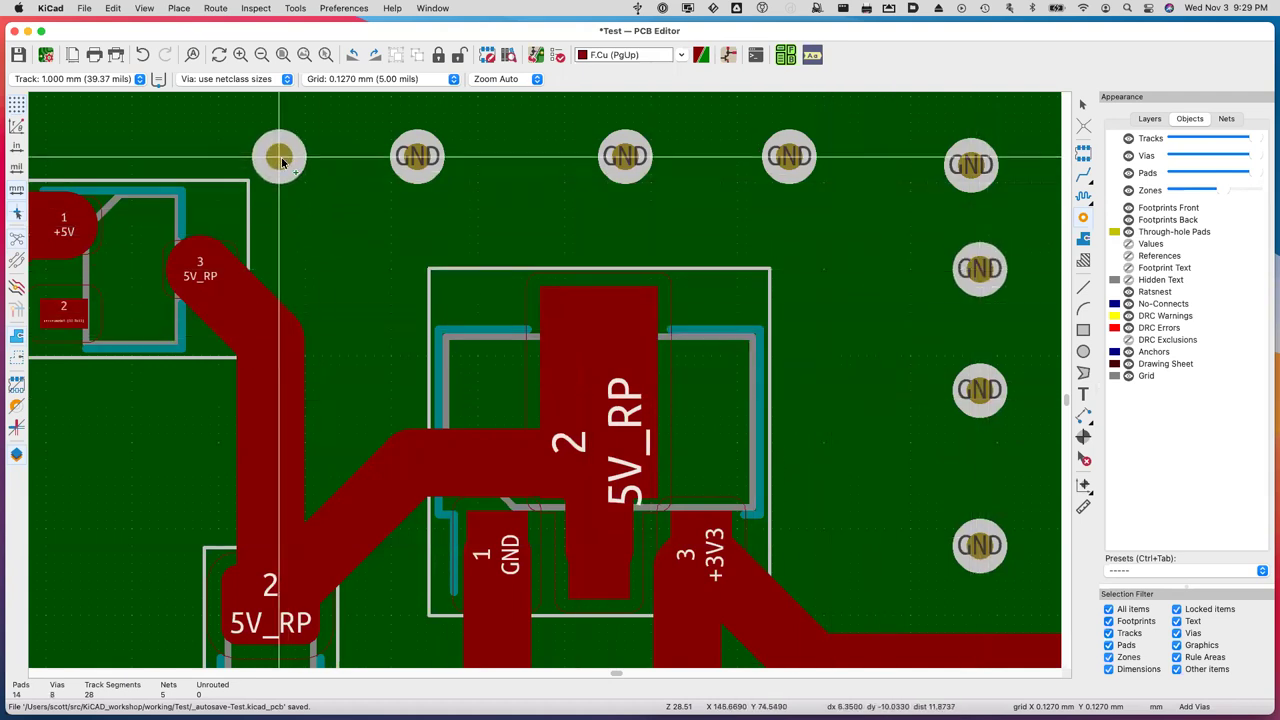
{"action": "left_click", "coordinate": [280, 157]}
{"action": "scroll", "coordinate": [452, 348], "scroll_direction": "up", "scroll_amount": 2}
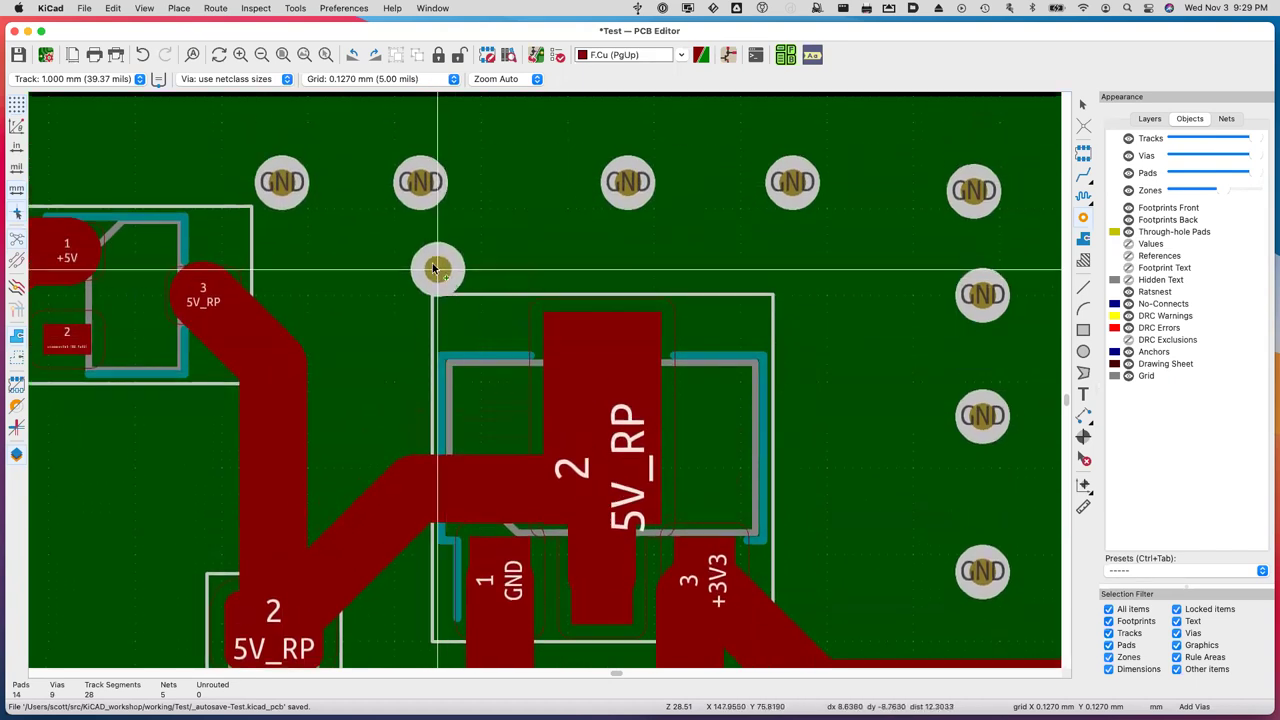
{"action": "key", "text": "Escape"}
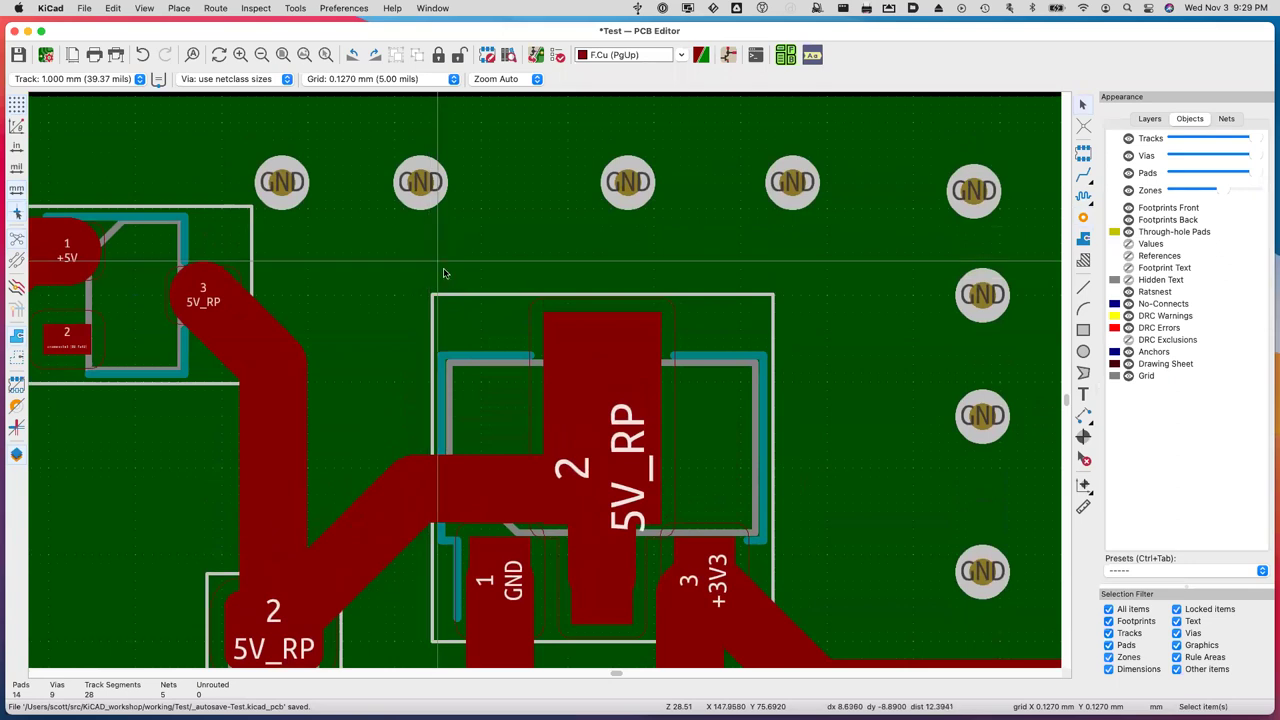
Create a 5 by 5 grid array of the GND via above the regulator at 2.54 mm spacing, and undo it.
{"action": "left_click", "coordinate": [425, 188]}
{"action": "right_click", "coordinate": [425, 188]}
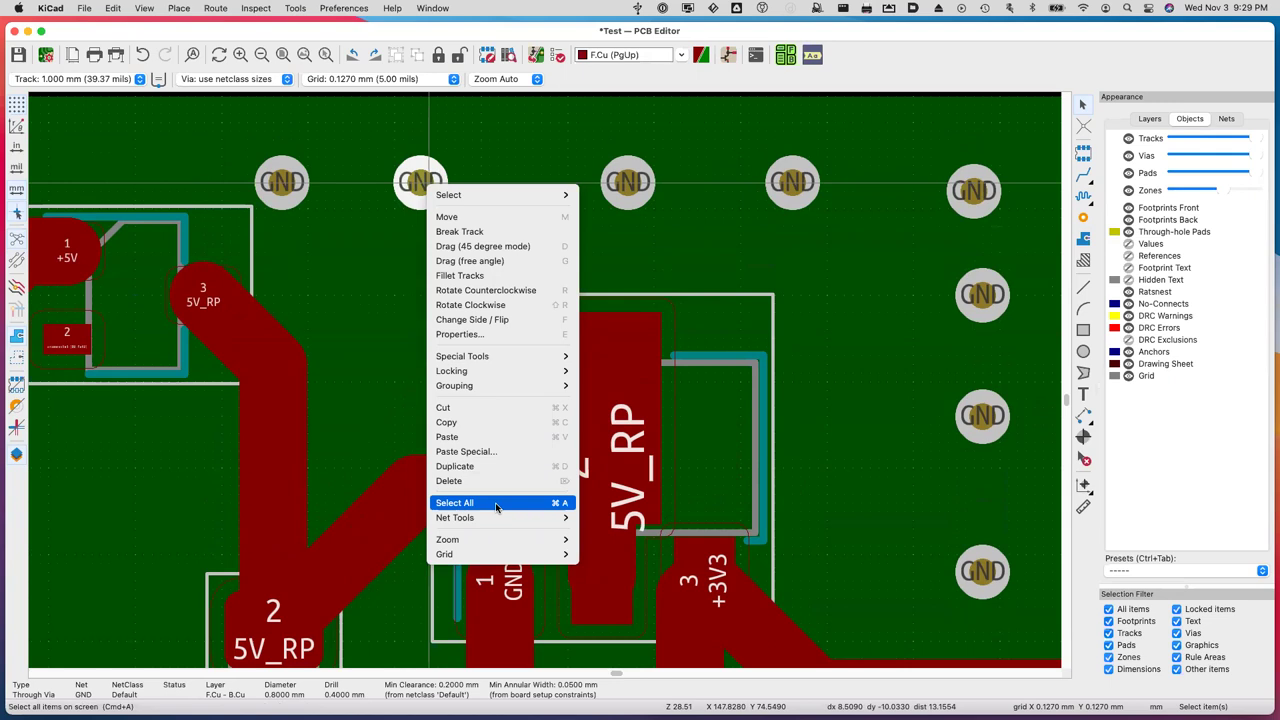
{"action": "mouse_move", "coordinate": [496, 520]}
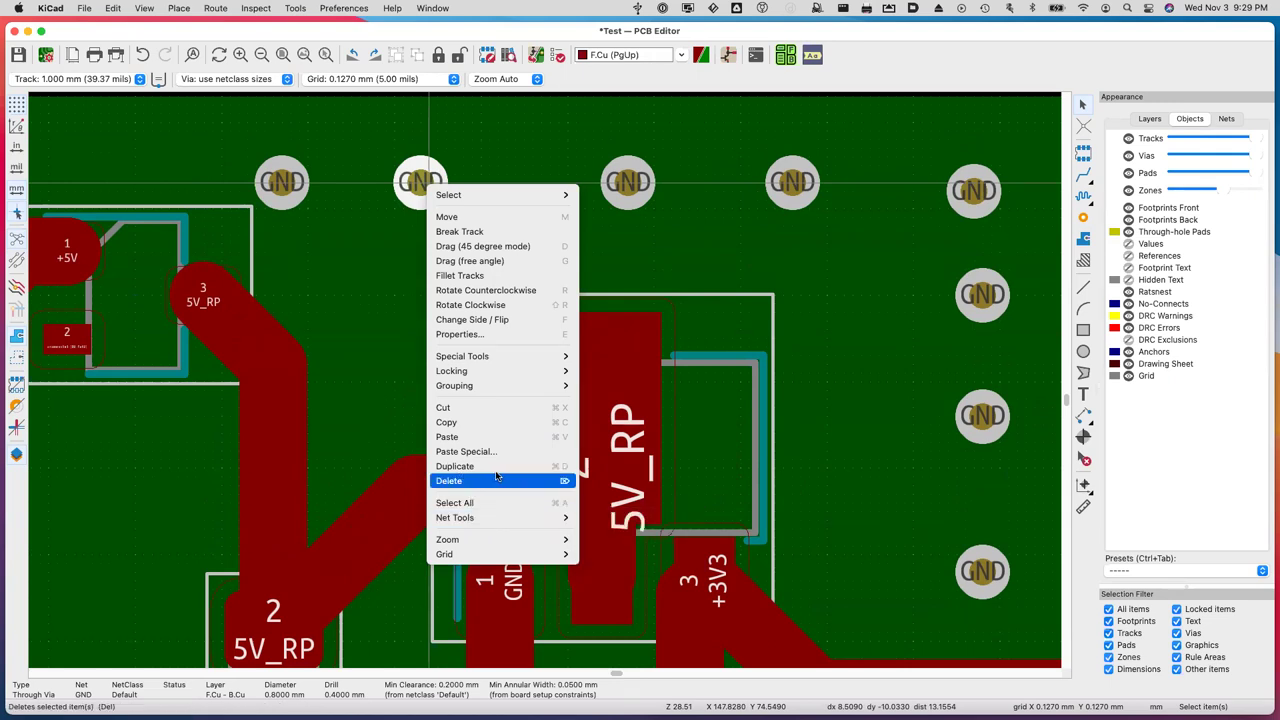
{"action": "mouse_move", "coordinate": [506, 360]}
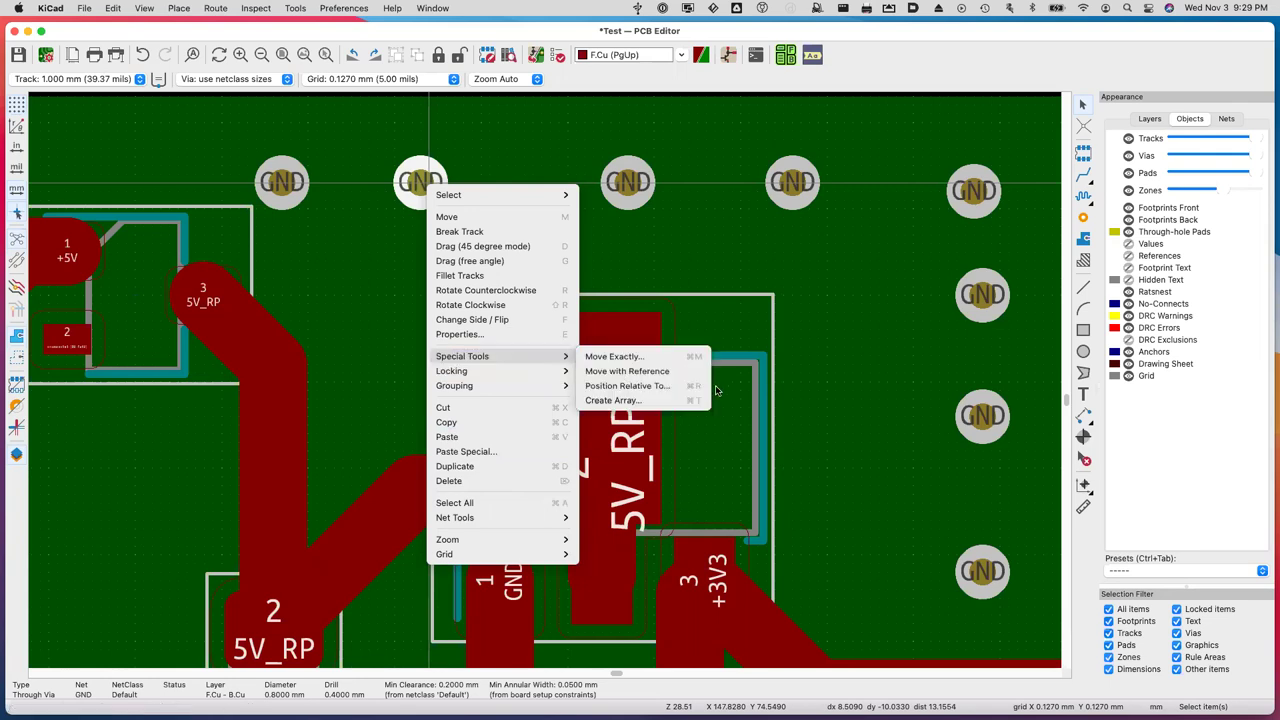
{"action": "left_click", "coordinate": [634, 401]}
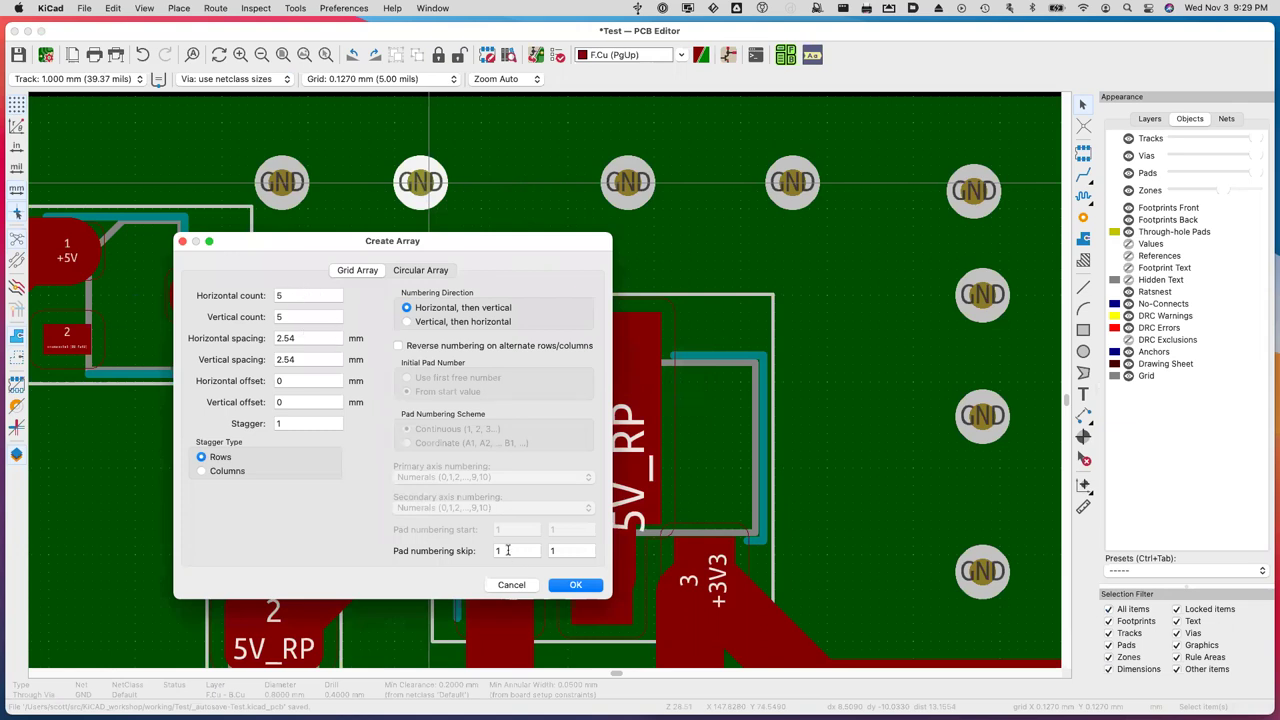
{"action": "left_click", "coordinate": [578, 585]}
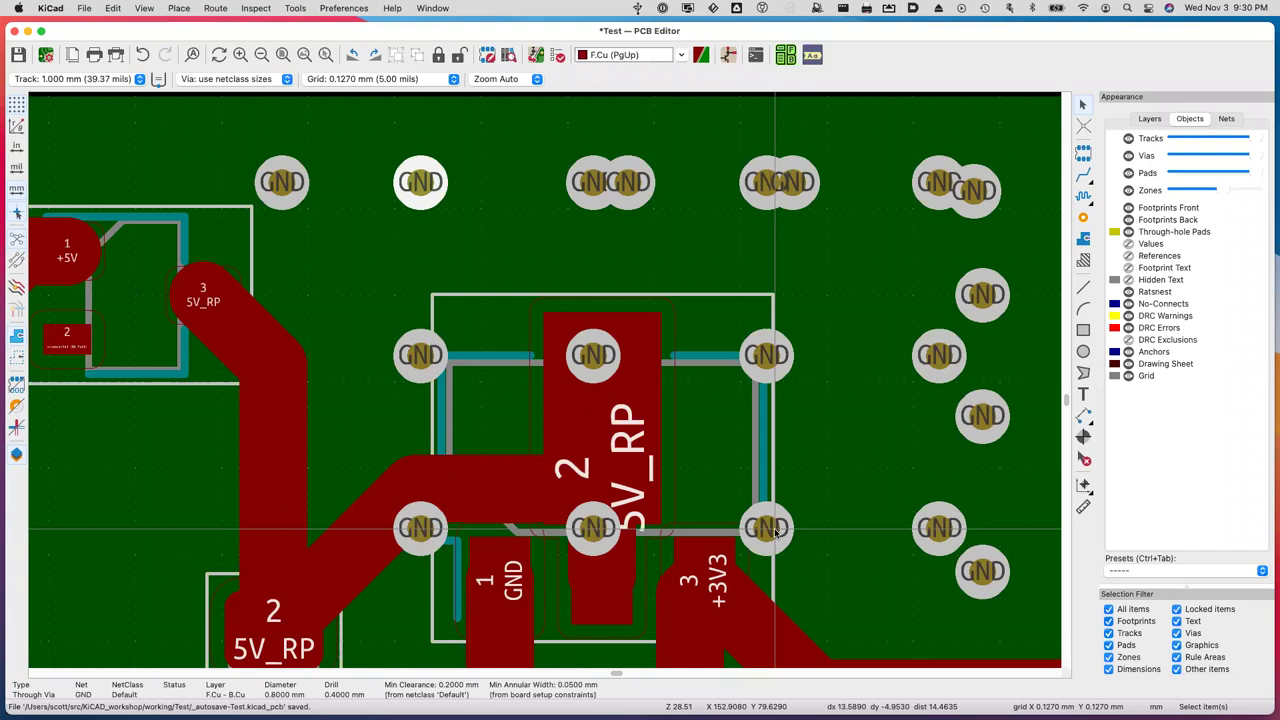
{"action": "key", "text": "super+z"}
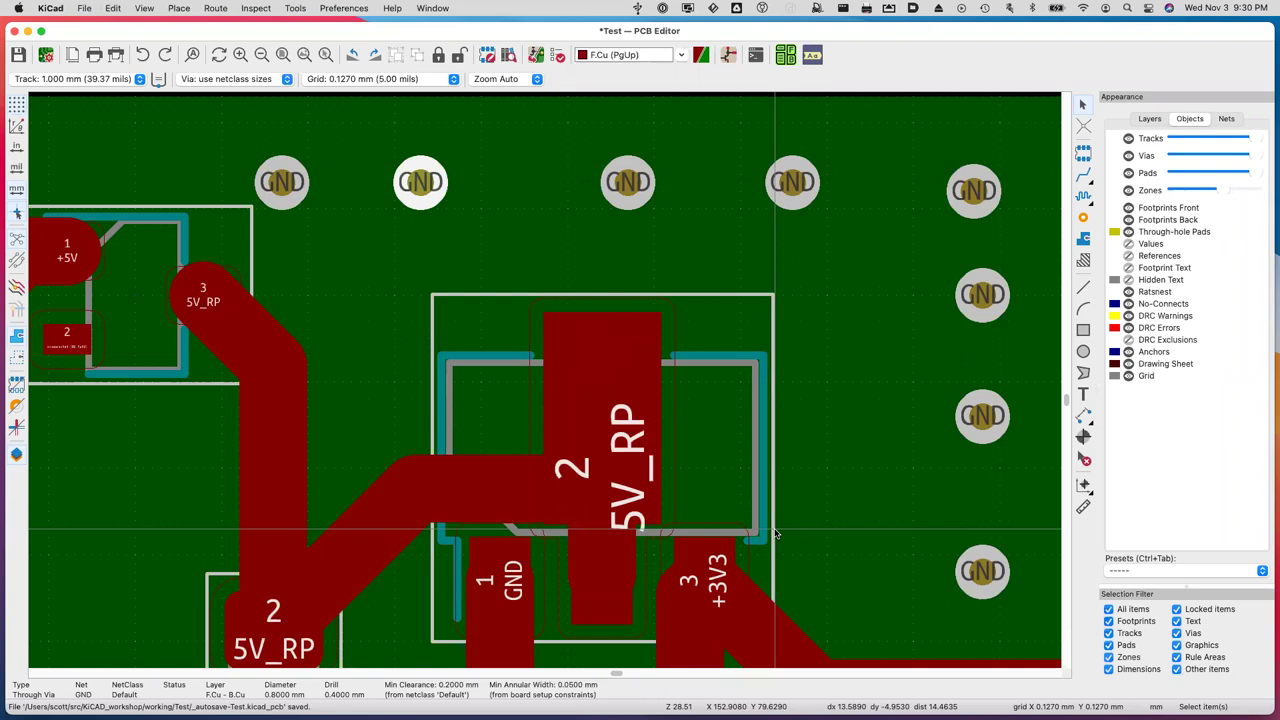
Undo the placement of all eight free-standing GND stitching vias along the board's upper edge and right side.
{"action": "key", "text": "super+z"}
{"action": "key", "text": "super+z"}
{"action": "key", "text": "super+z"}
{"action": "key", "text": "super+z"}
{"action": "key", "text": "super+z"}
{"action": "key", "text": "super+z"}
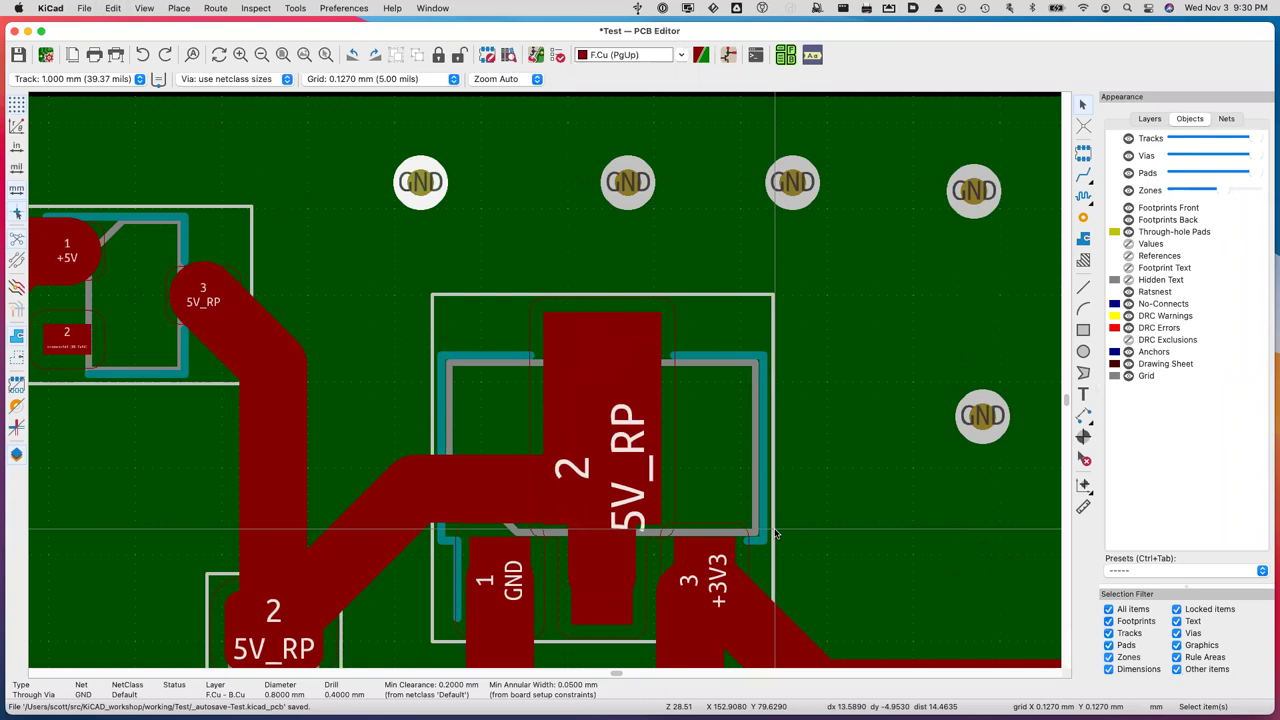
{"action": "key", "text": "super+z"}
{"action": "key", "text": "super+z"}
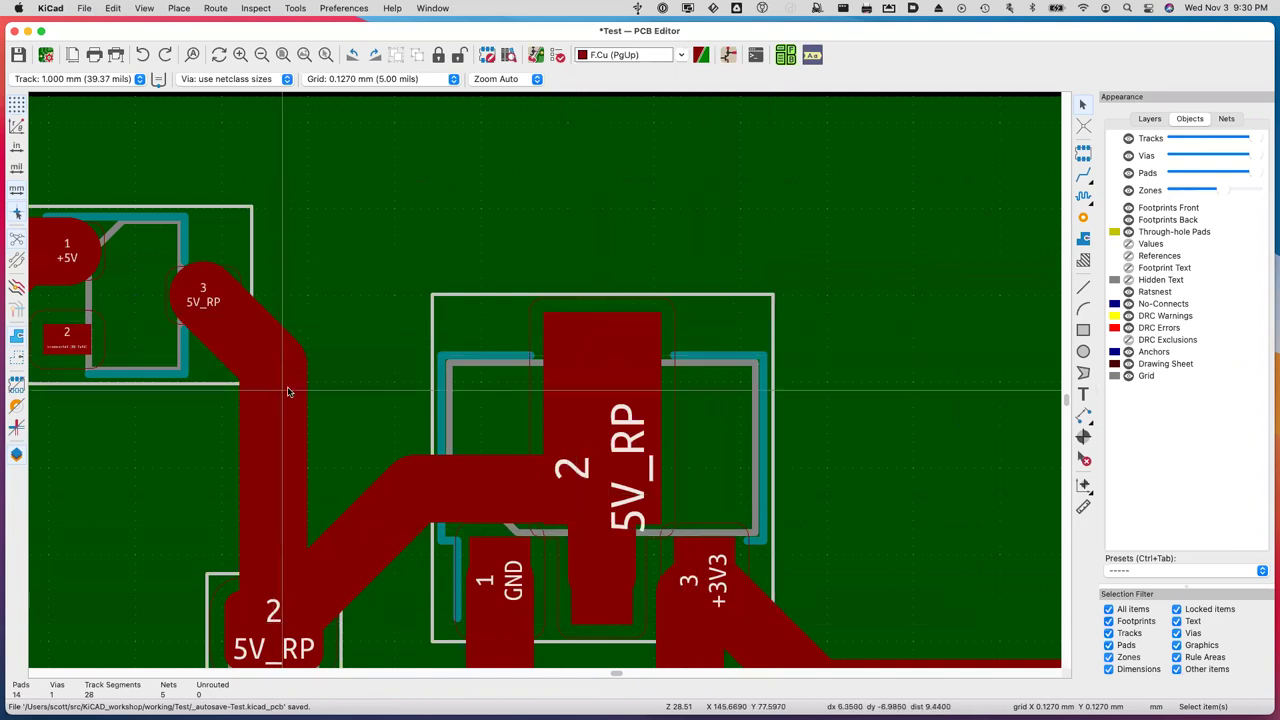
Place a via near the upper end of the regulator's large 5V_RP pad and leave the via tool.
{"action": "scroll", "coordinate": [291, 390], "scroll_direction": "down", "scroll_amount": 3}
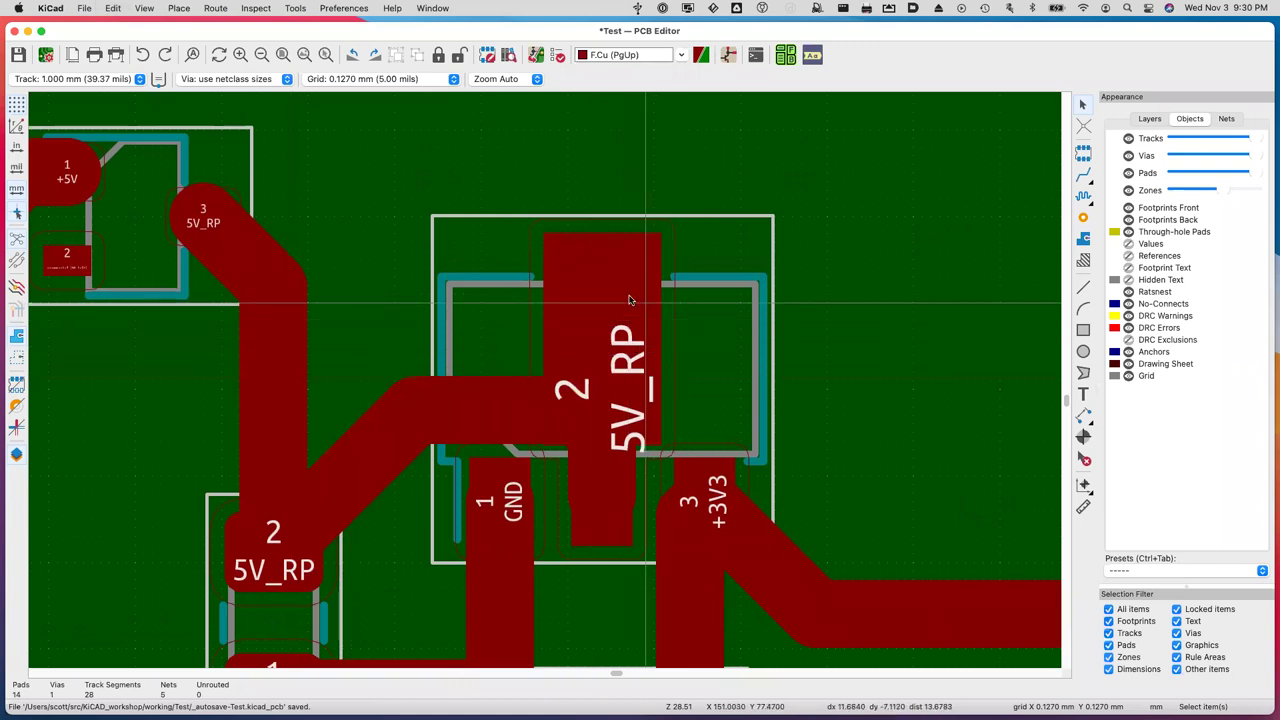
{"action": "key", "text": "ctrl+shift+v"}
{"action": "scroll", "coordinate": [710, 265], "scroll_direction": "right", "scroll_amount": 2}
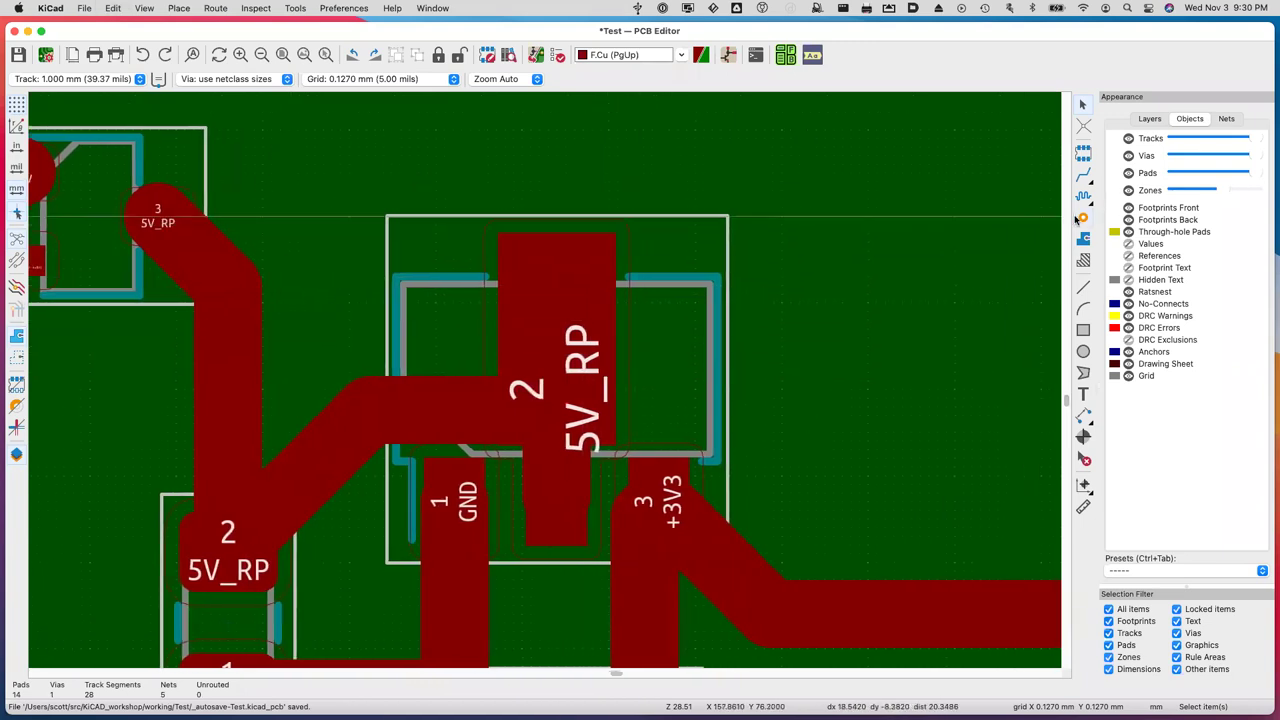
{"action": "left_click", "coordinate": [548, 270]}
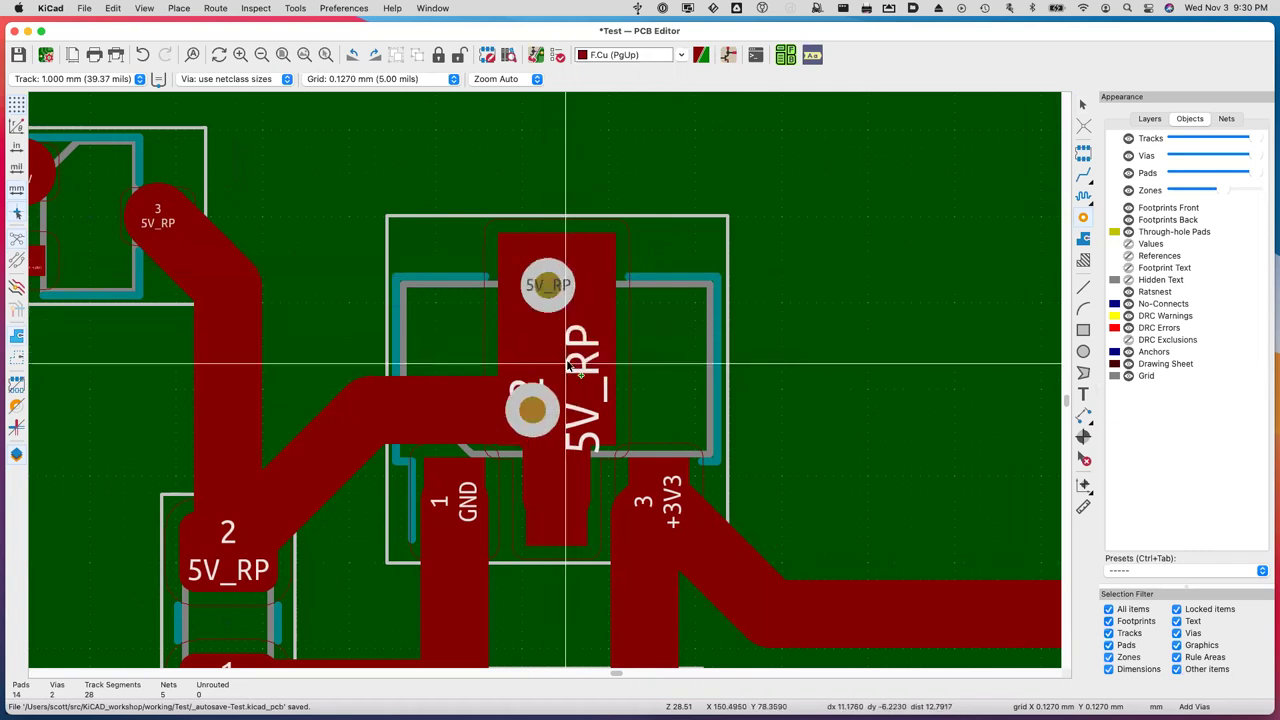
{"action": "key", "text": "Escape"}
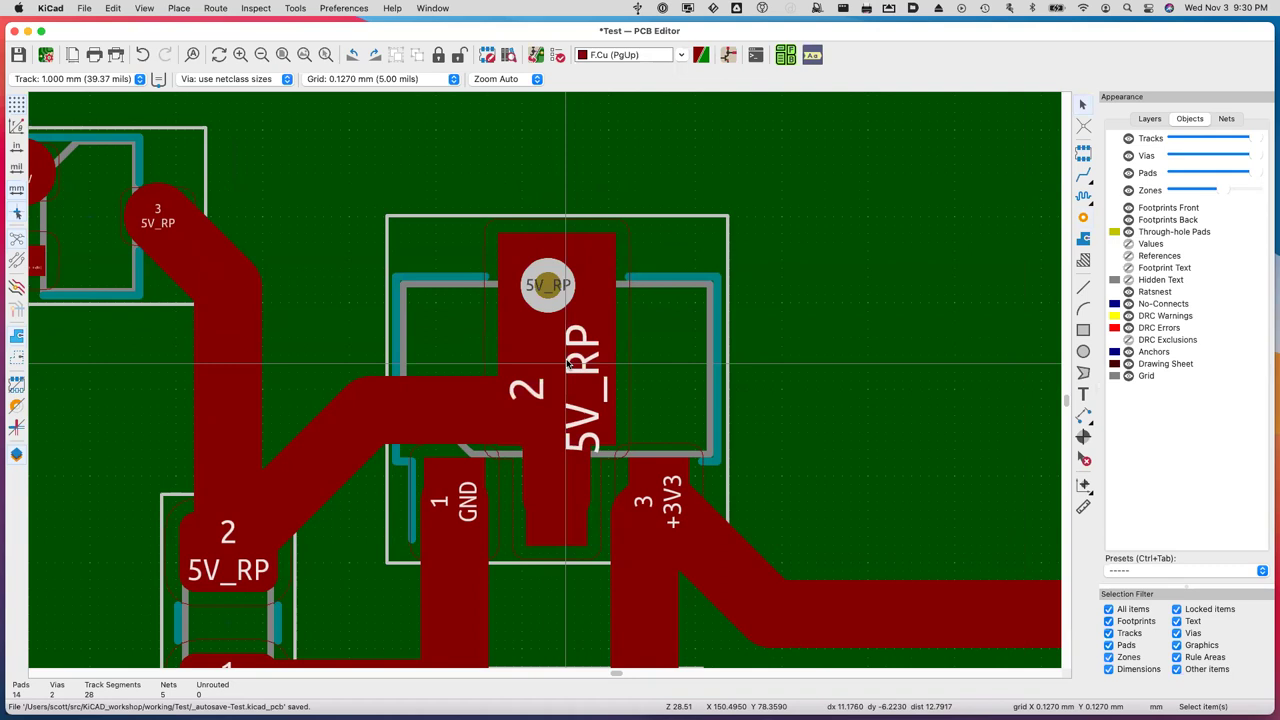
Delete the filled GND zone on B.Cu and undo the deletion, two times over.
{"action": "scroll", "coordinate": [567, 364], "scroll_direction": "up", "scroll_amount": 5}
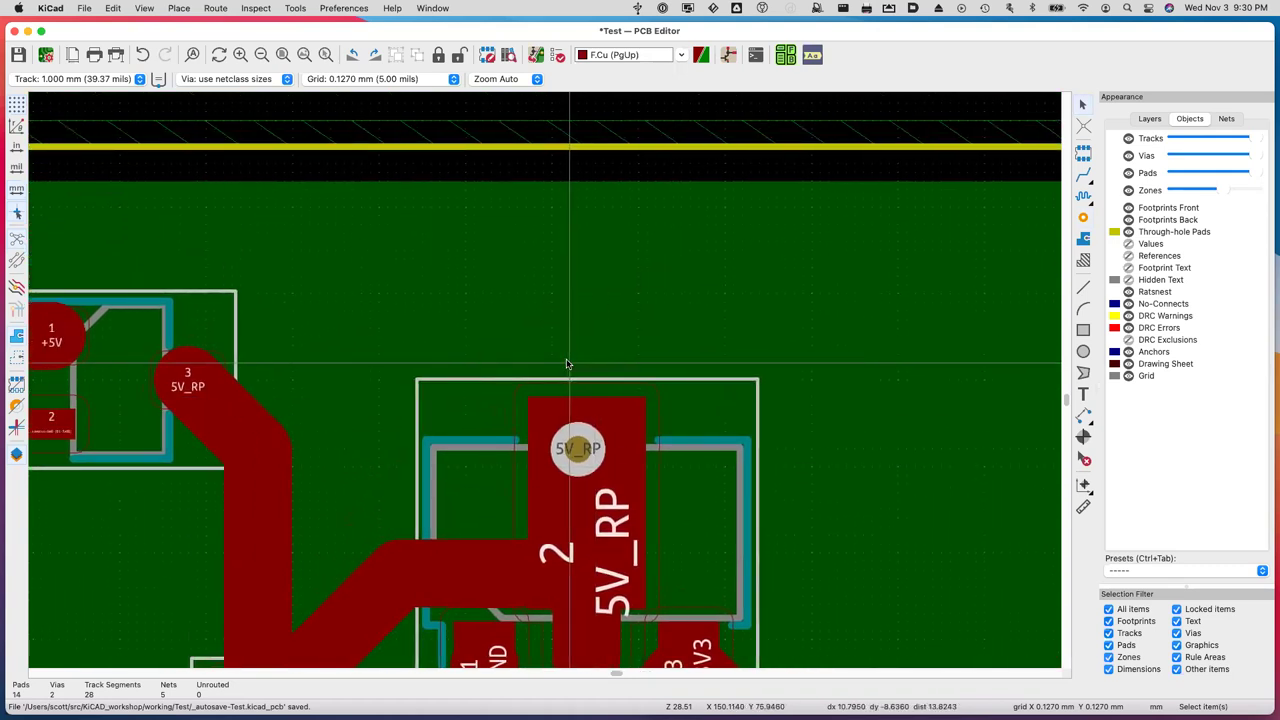
{"action": "left_click", "coordinate": [488, 125]}
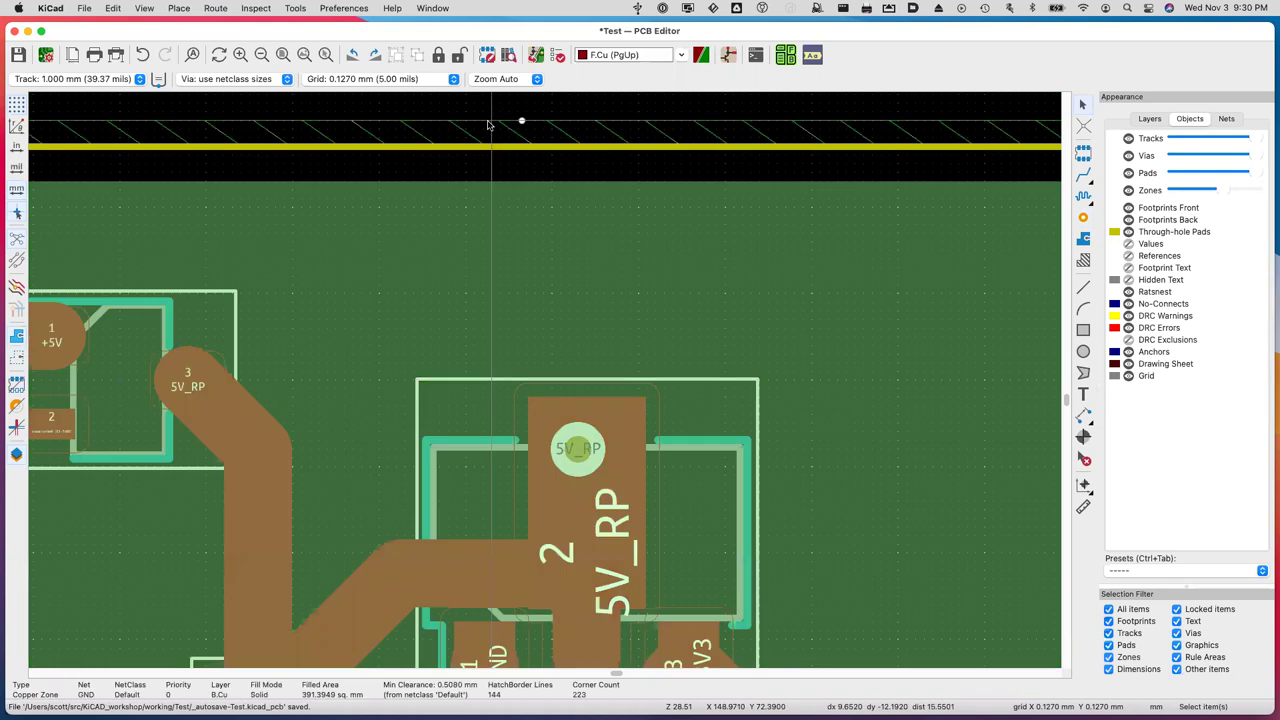
{"action": "key", "text": "Delete"}
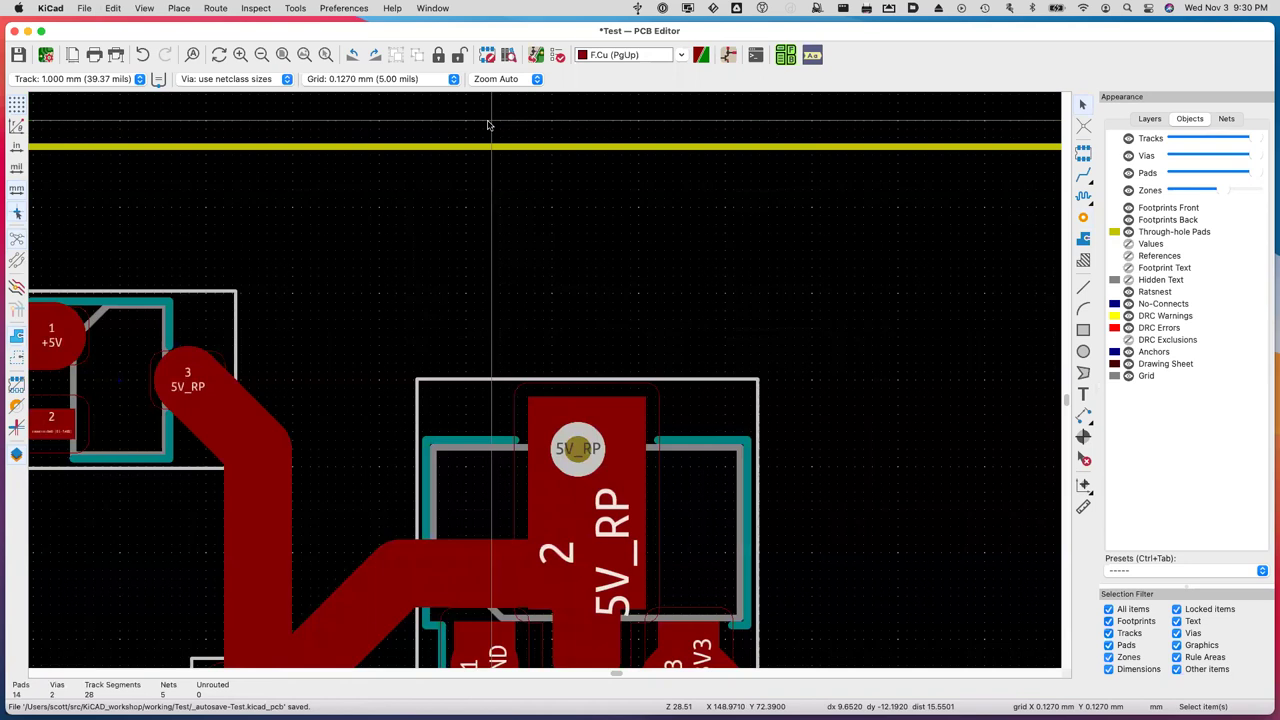
{"action": "key", "text": "super+z"}
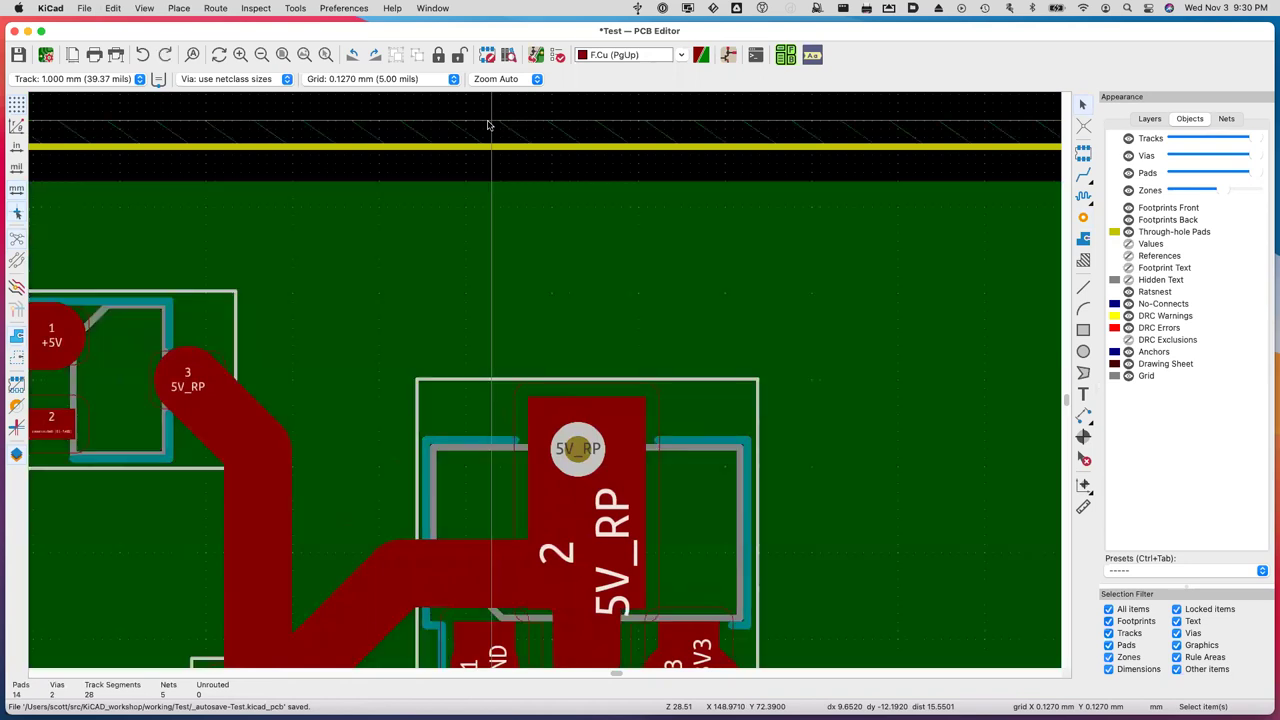
{"action": "scroll", "coordinate": [488, 125], "scroll_direction": "left", "scroll_amount": 3}
{"action": "scroll", "coordinate": [489, 128], "scroll_direction": "up", "scroll_amount": 2}
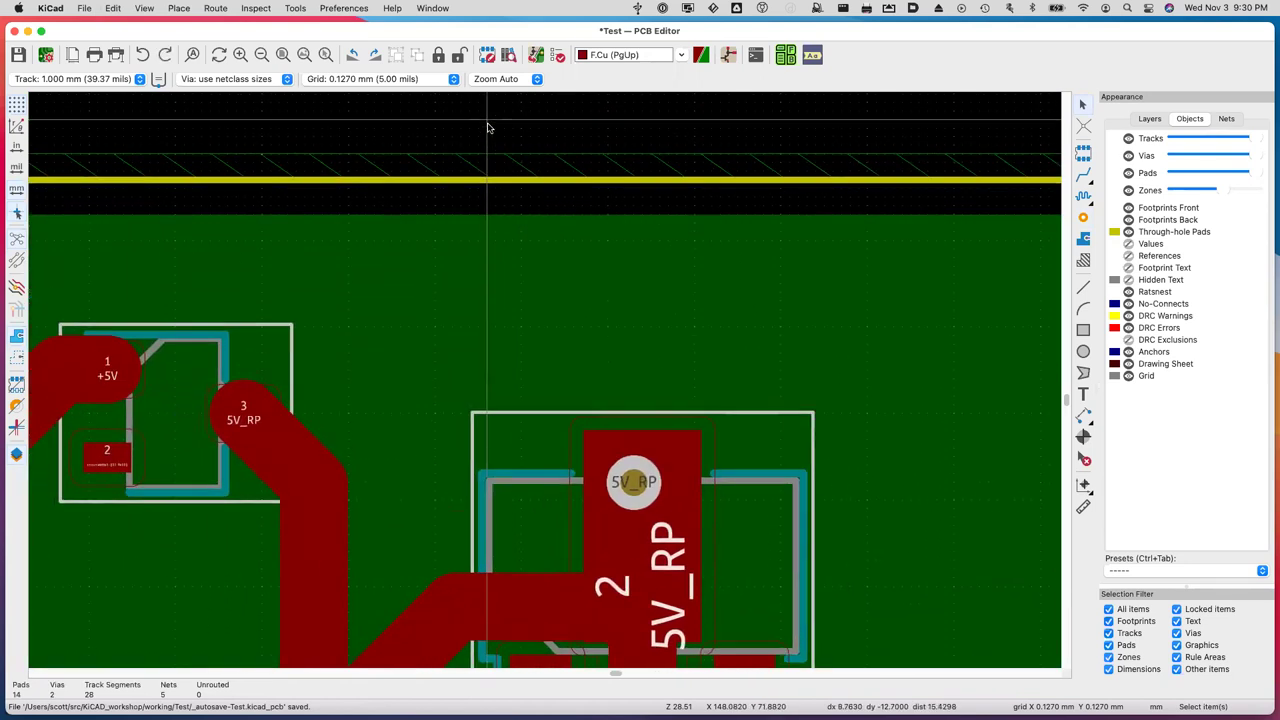
{"action": "scroll", "coordinate": [520, 198], "scroll_direction": "down", "scroll_amount": 5}
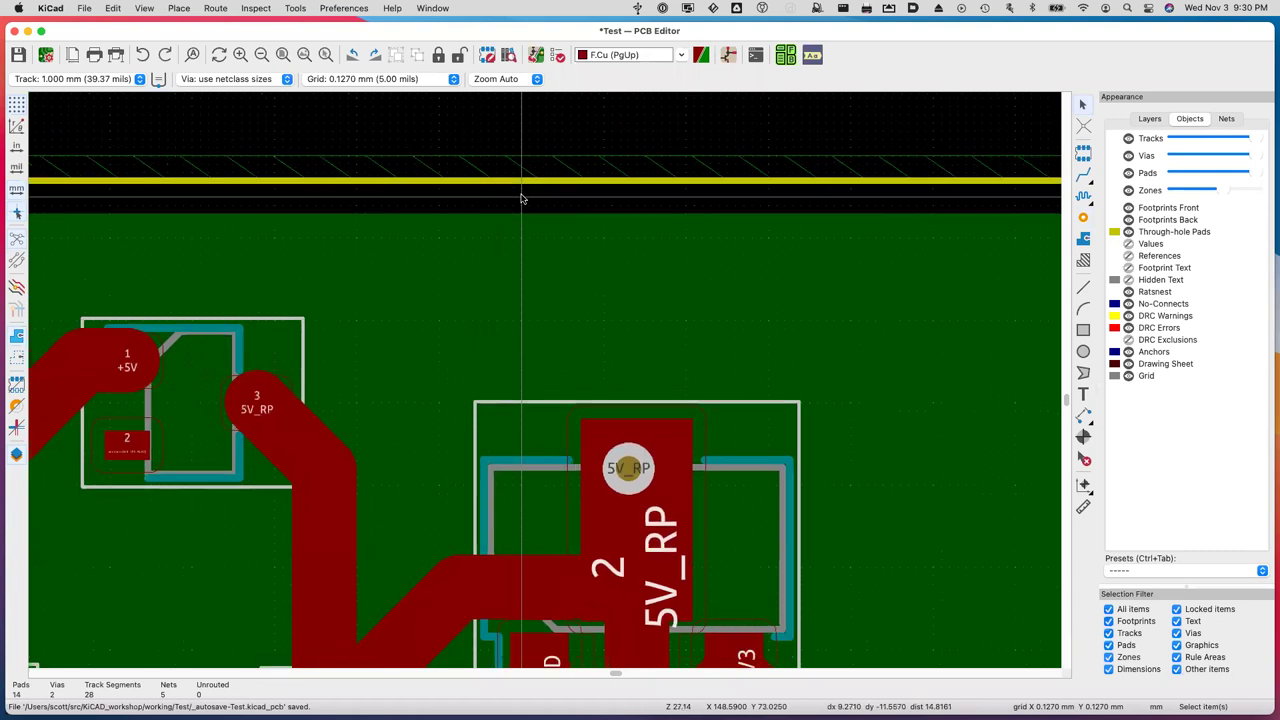
{"action": "scroll", "coordinate": [520, 198], "scroll_direction": "down", "scroll_amount": 1}
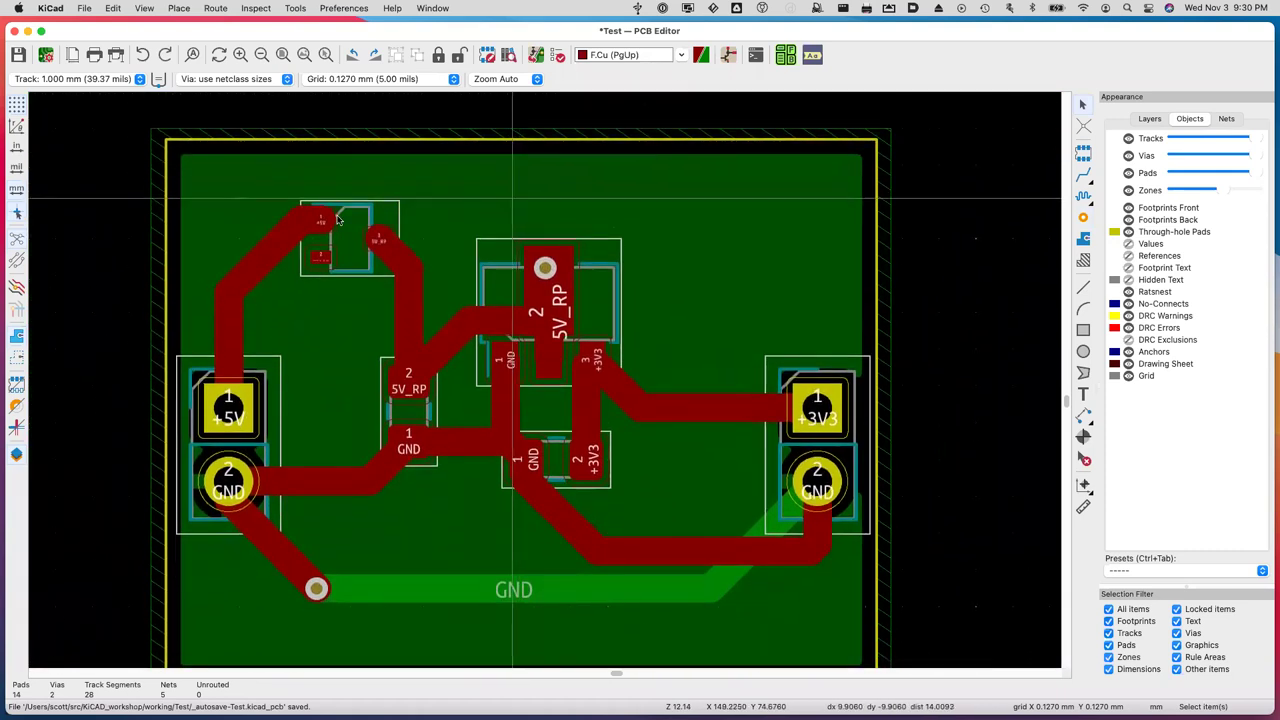
{"action": "left_click", "coordinate": [229, 133]}
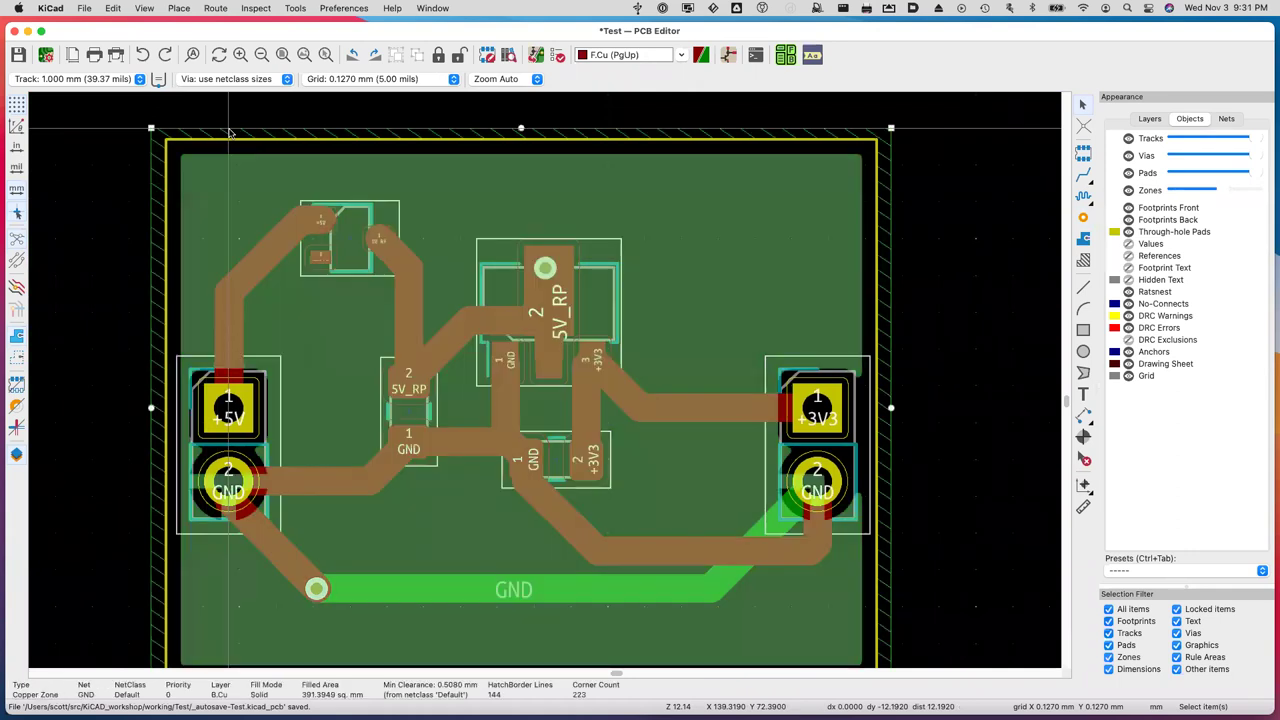
{"action": "key", "text": "Delete"}
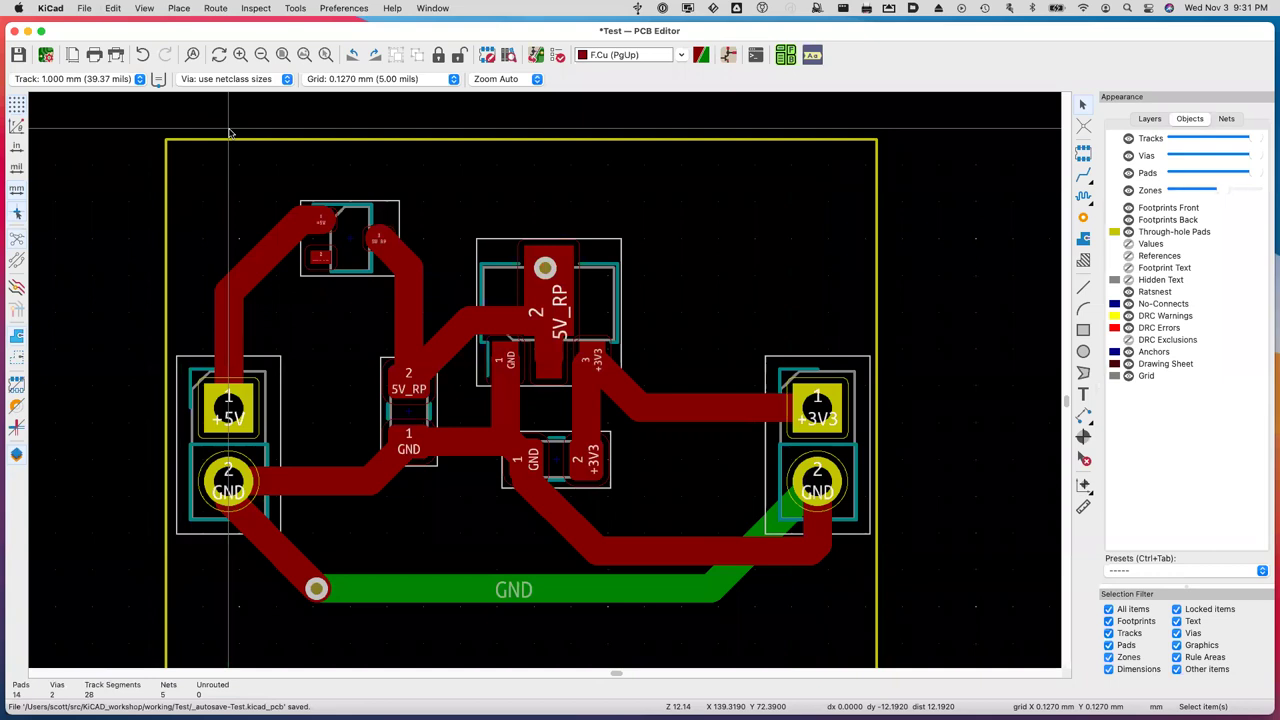
{"action": "key", "text": "super+z"}
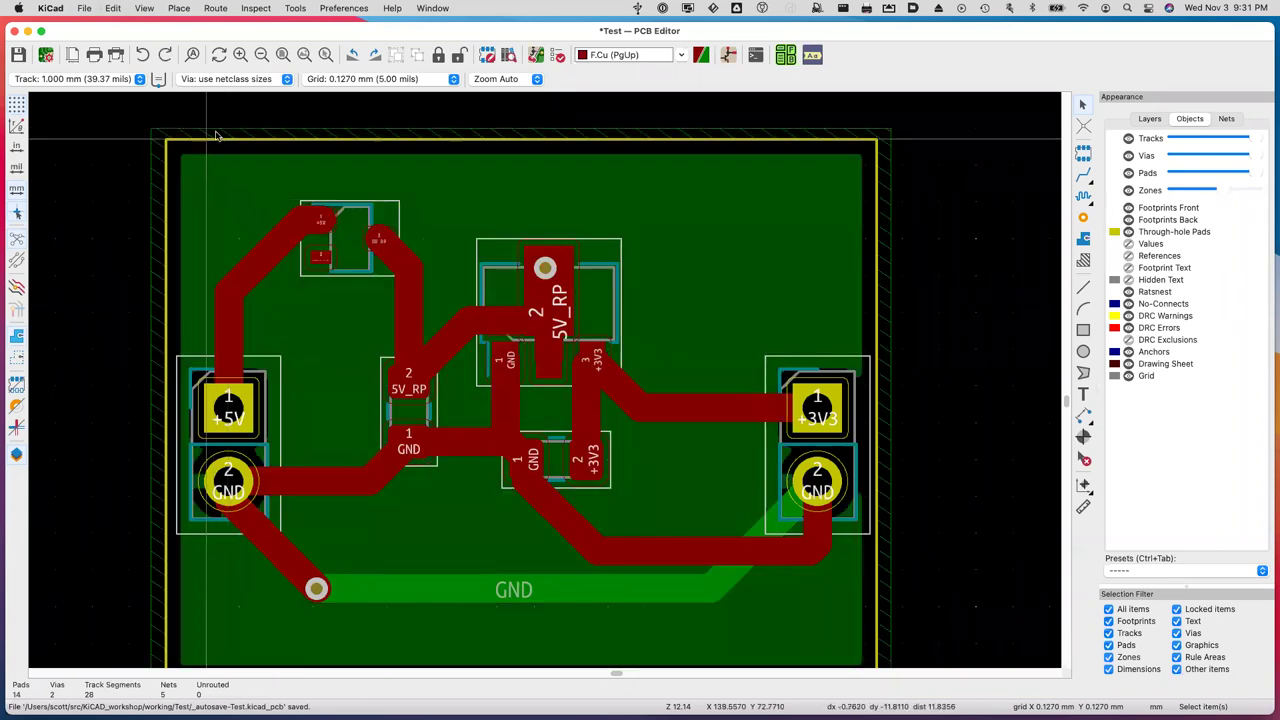
Select the GND zone by its hatched border and clear the selection, repeating this three times.
{"action": "left_click", "coordinate": [225, 134]}
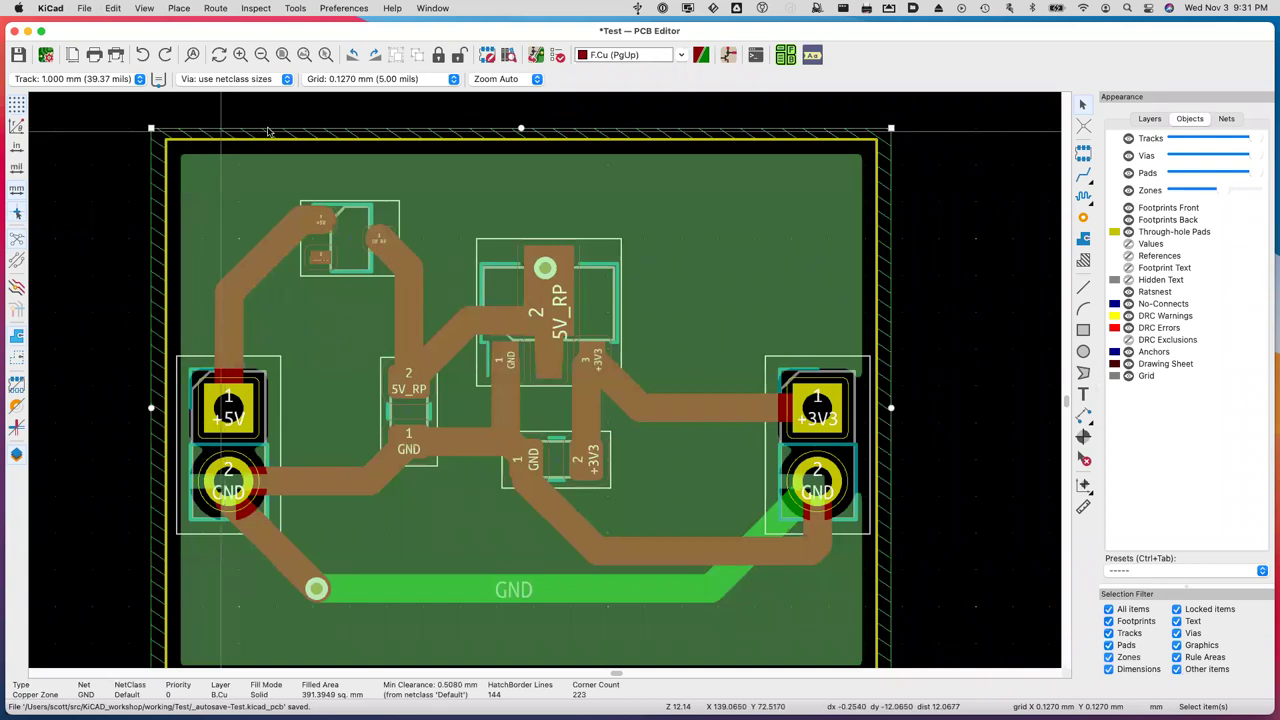
{"action": "scroll", "coordinate": [846, 151], "scroll_direction": "left", "scroll_amount": 1}
{"action": "scroll", "coordinate": [846, 151], "scroll_direction": "down", "scroll_amount": 1}
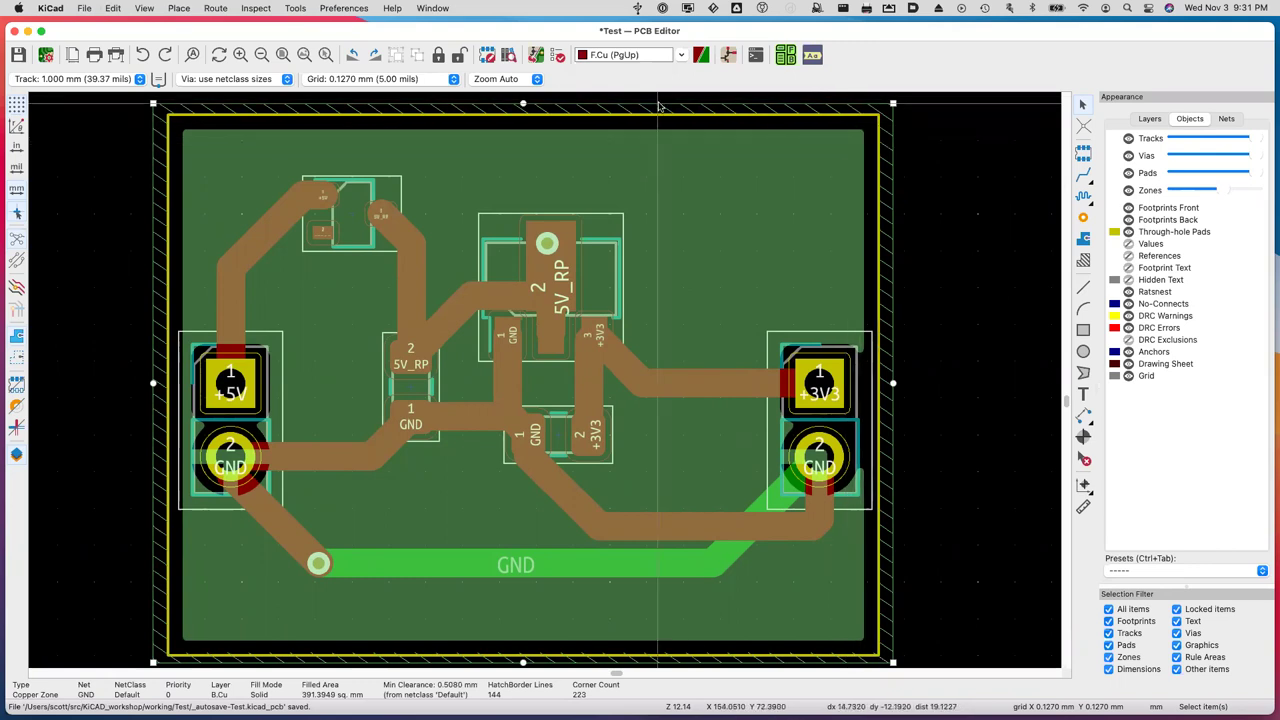
{"action": "left_click", "coordinate": [948, 197]}
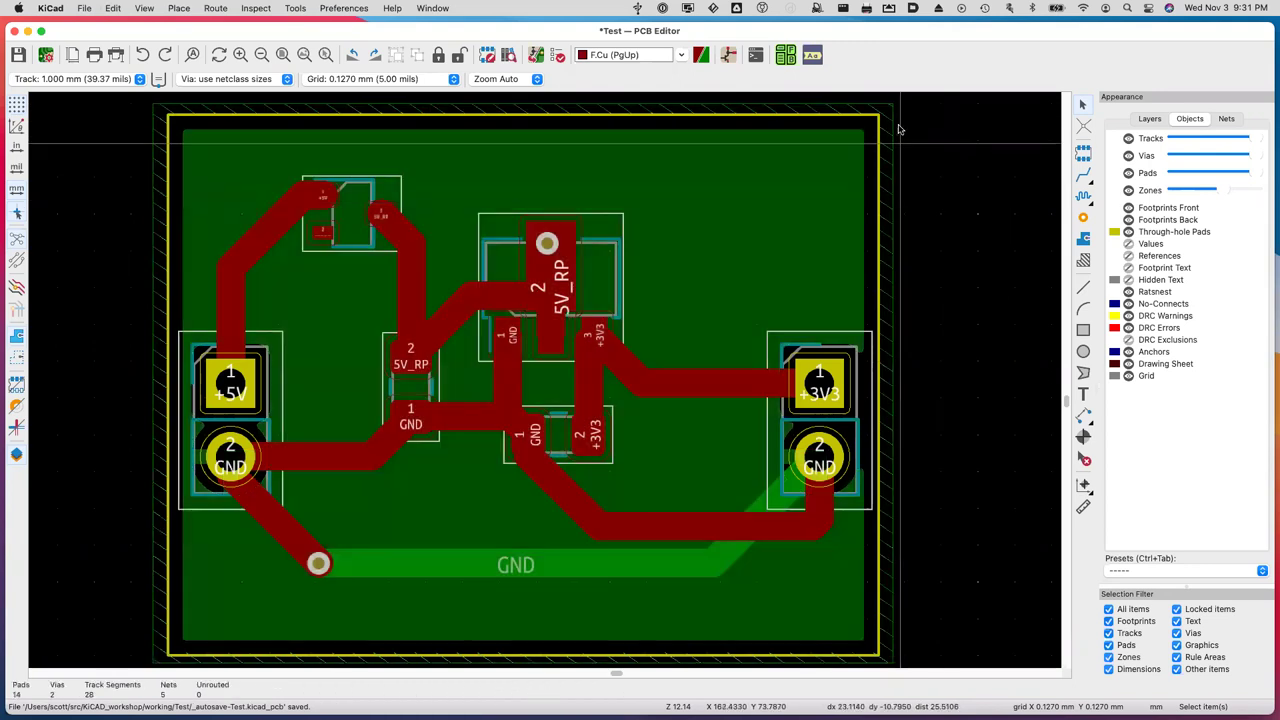
{"action": "left_click", "coordinate": [823, 107]}
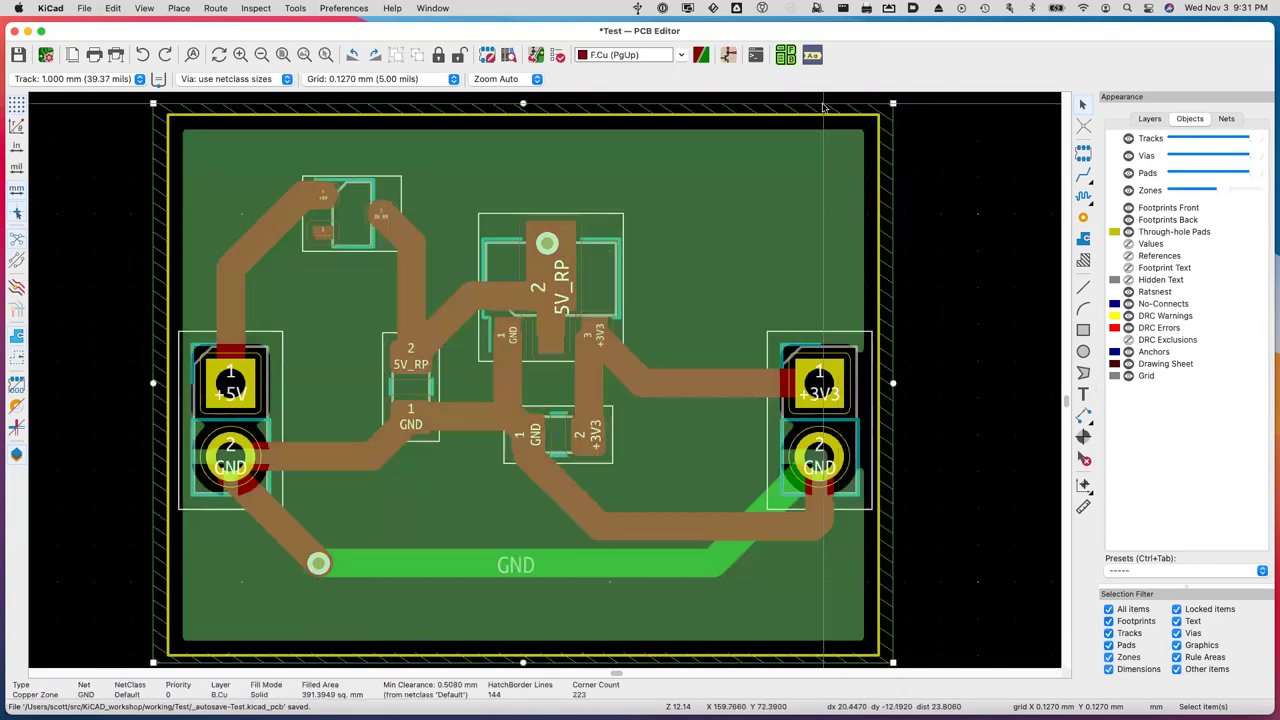
{"action": "left_click", "coordinate": [951, 127]}
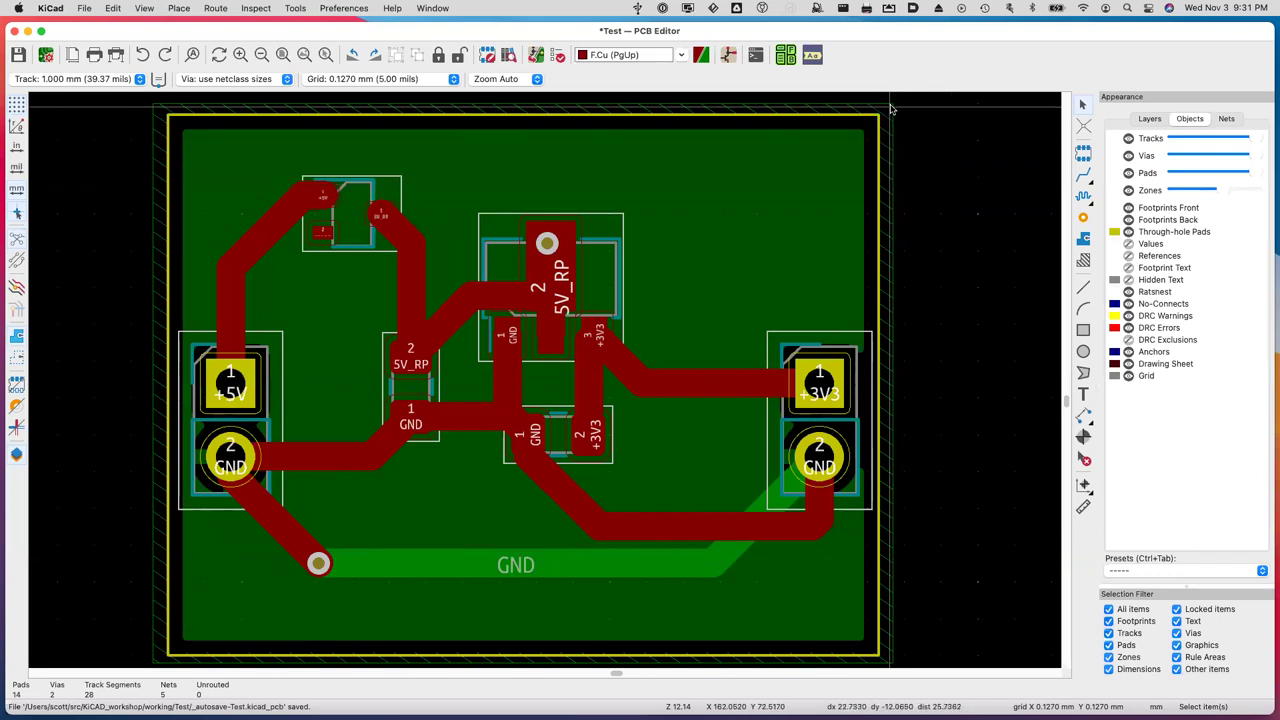
{"action": "left_click", "coordinate": [834, 106]}
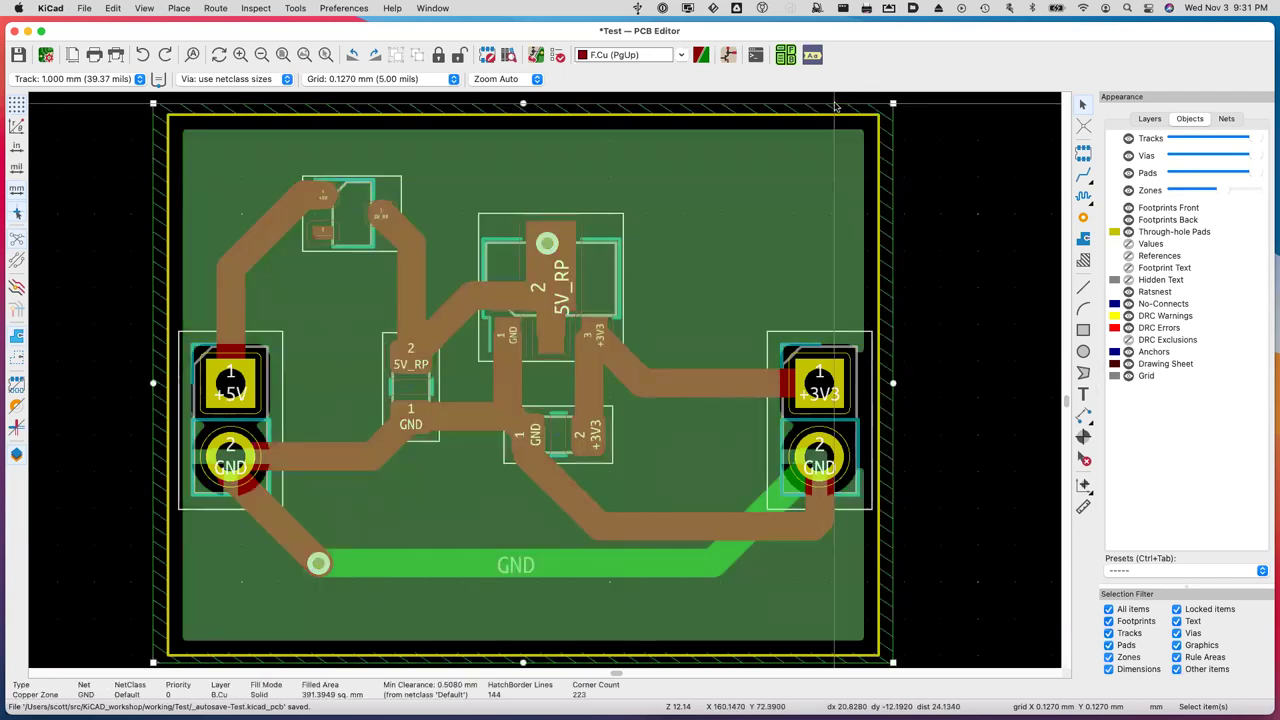
{"action": "left_click", "coordinate": [970, 234]}
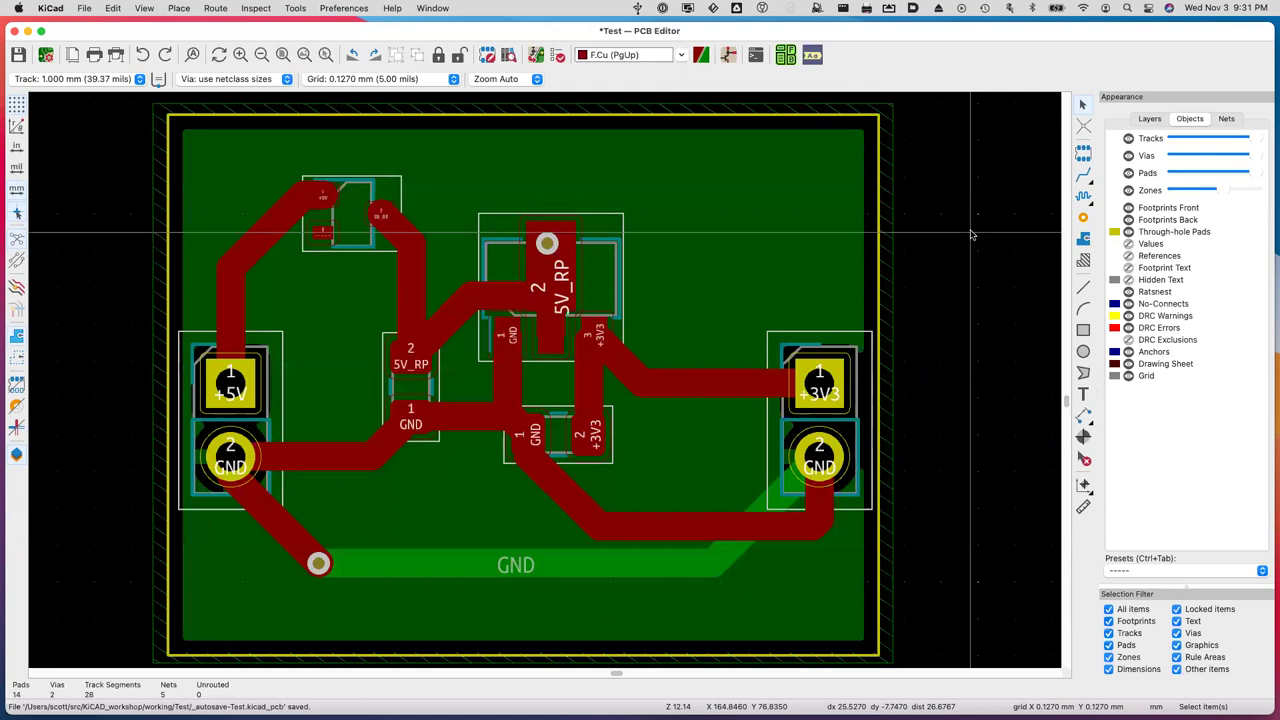
Try to move the GND zone, open its copper zone properties on the way, and cancel both.
{"action": "left_click", "coordinate": [755, 149]}
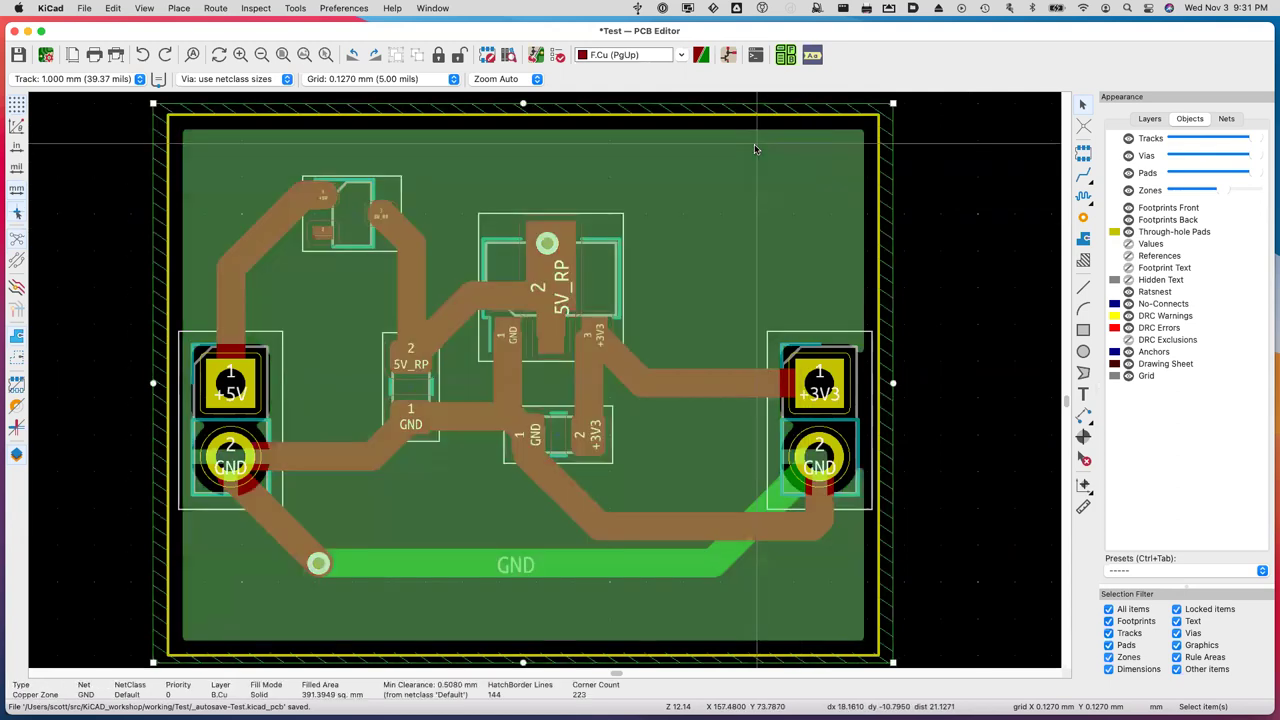
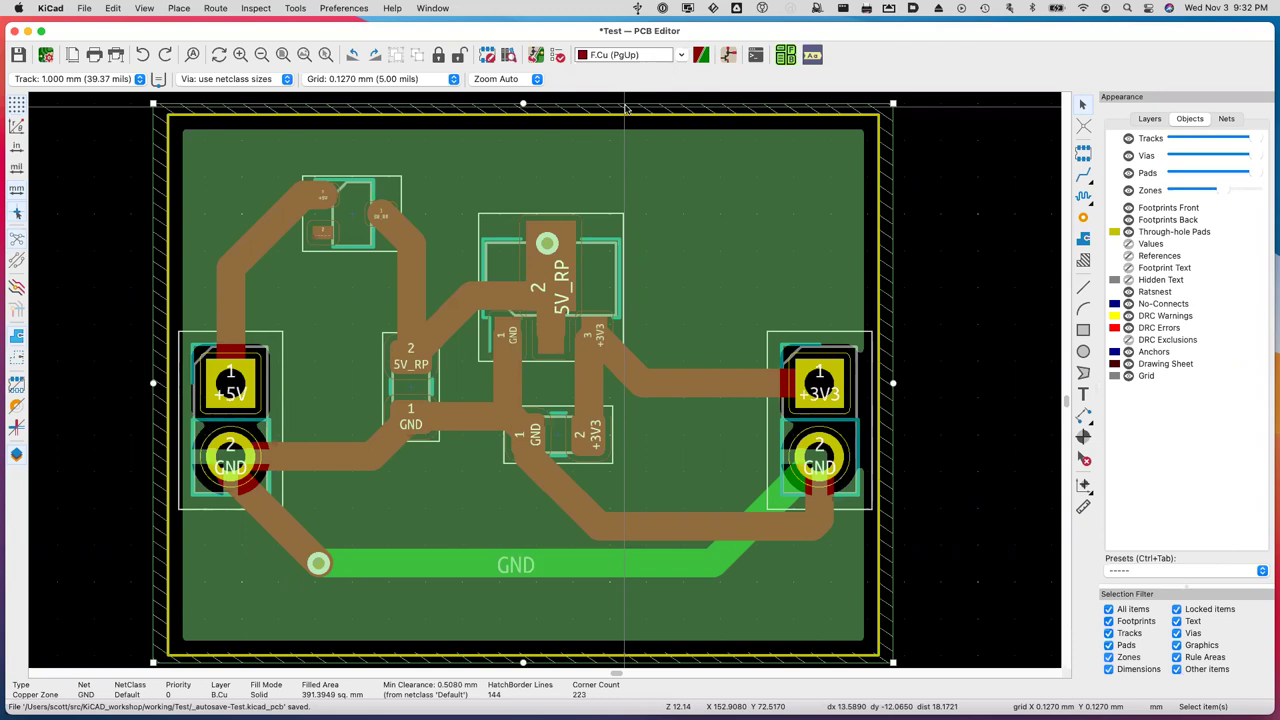
{"action": "key", "text": "m"}
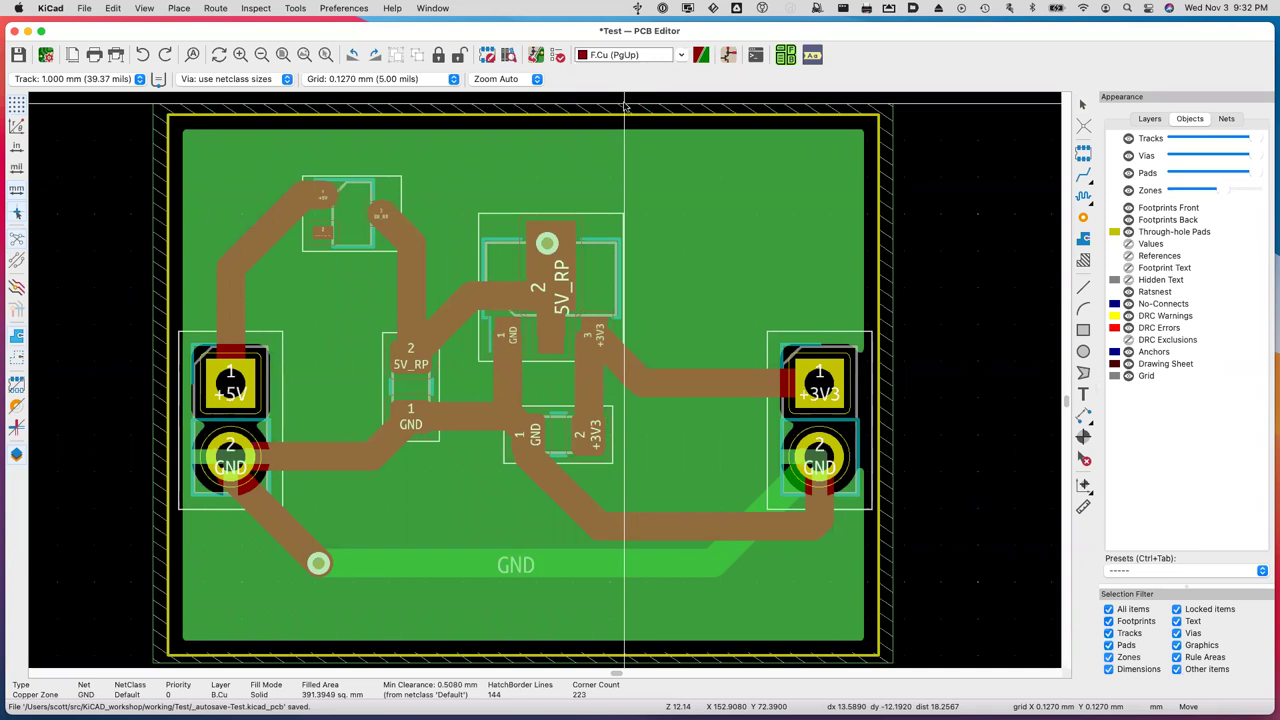
{"action": "key", "text": "e"}
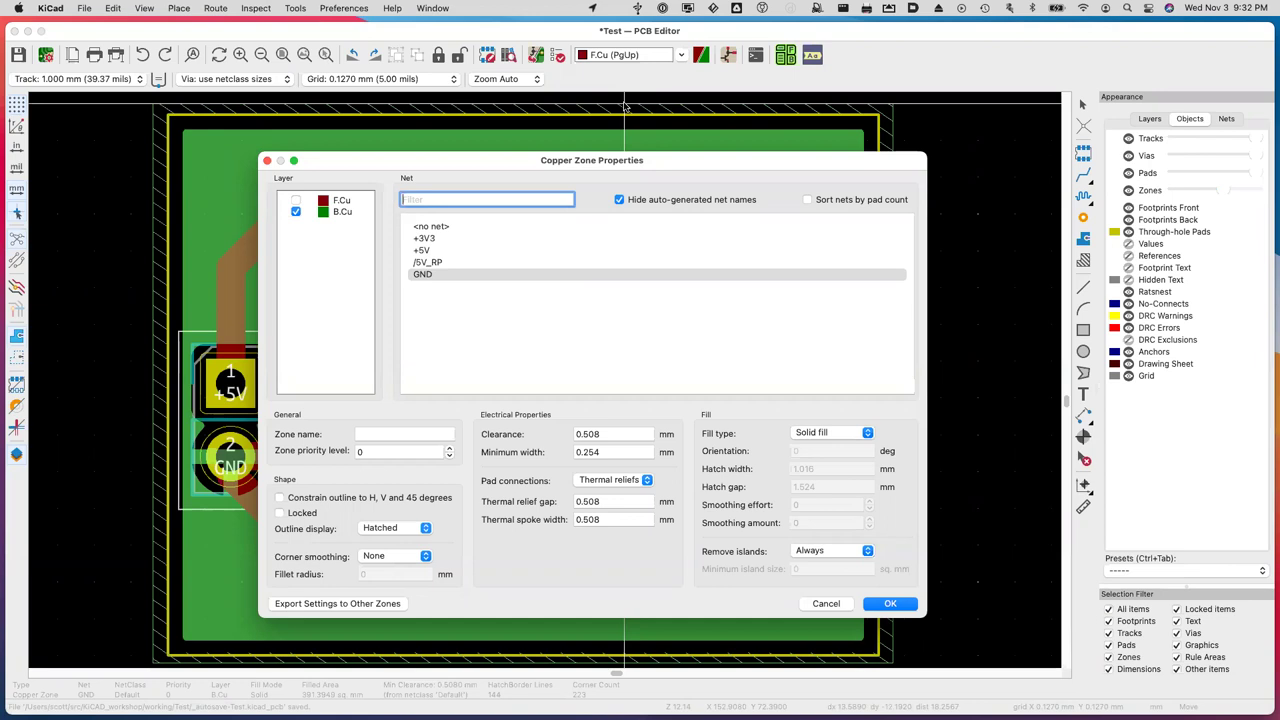
{"action": "left_click", "coordinate": [826, 604]}
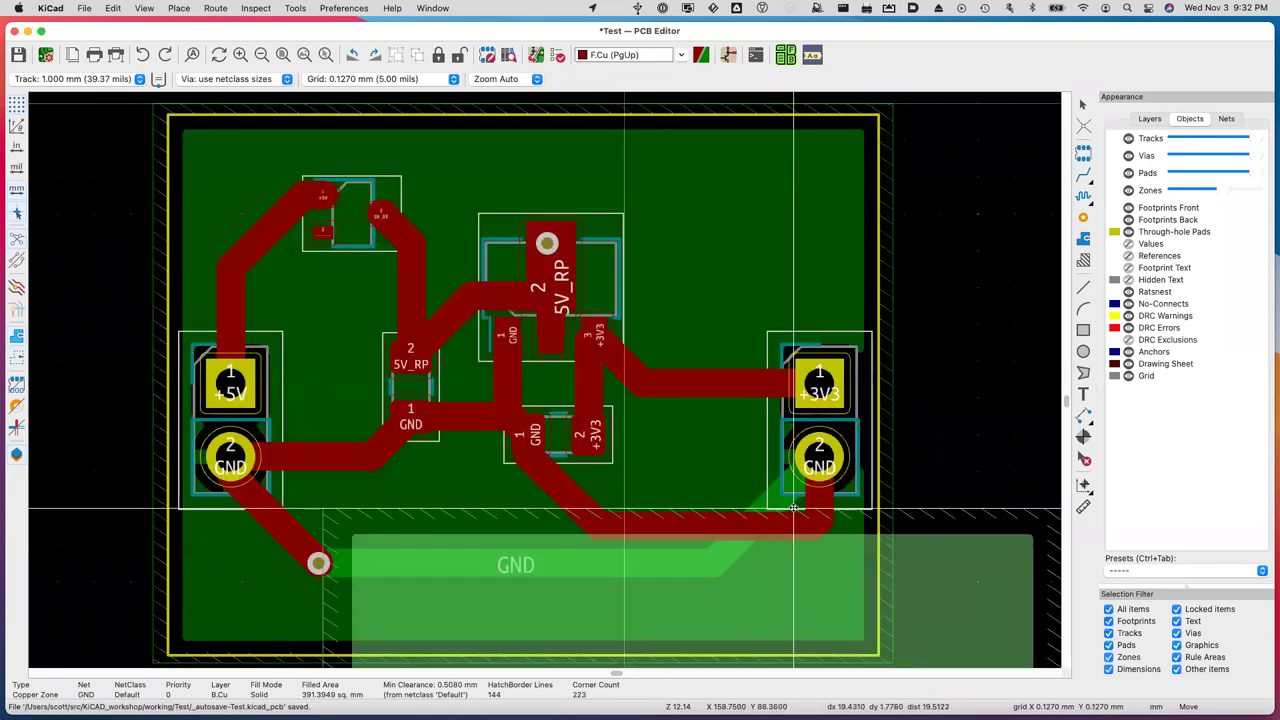
{"action": "left_click_drag", "start_coordinate": [793, 509], "coordinate": [675, 164]}
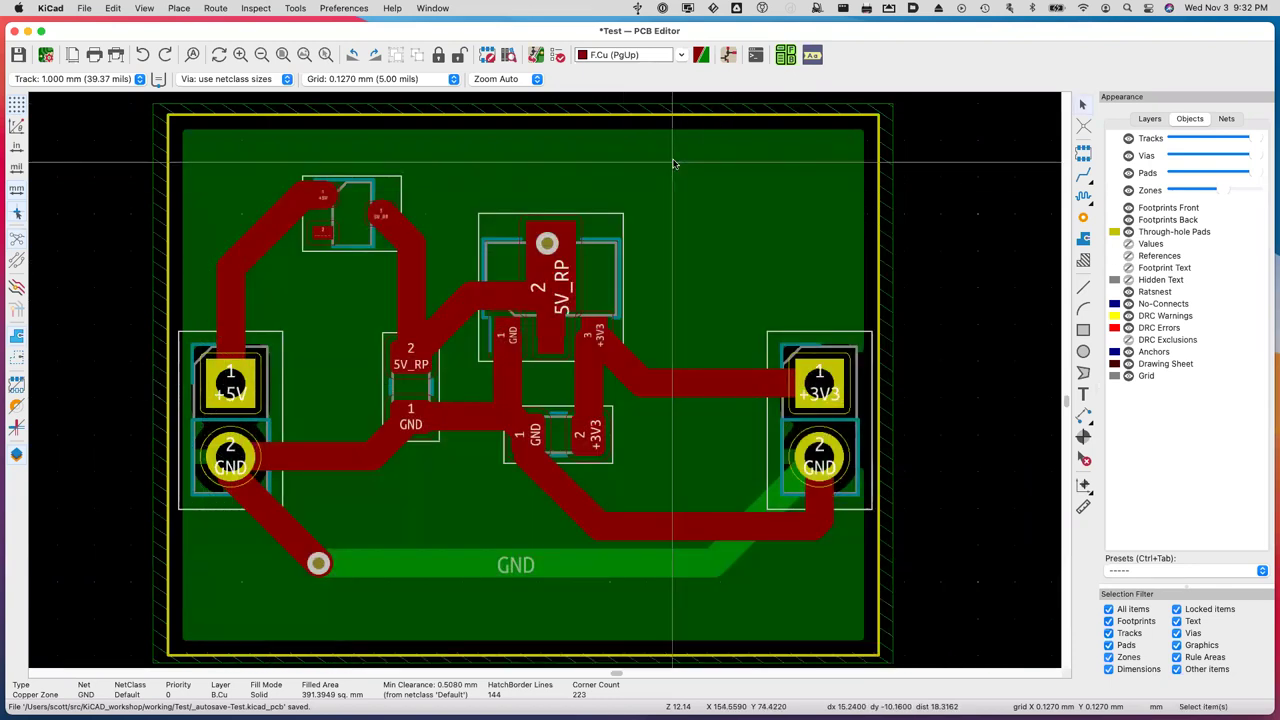
{"action": "left_click", "coordinate": [572, 107]}
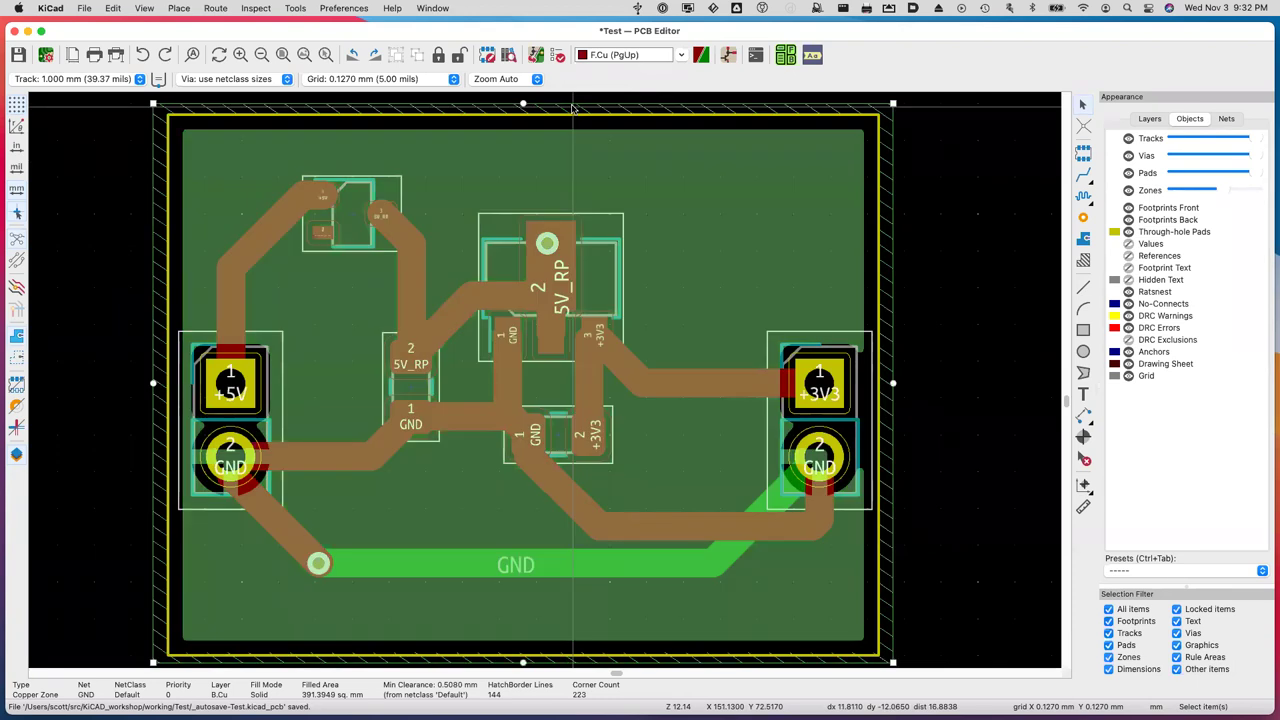
{"action": "left_click", "coordinate": [945, 226]}
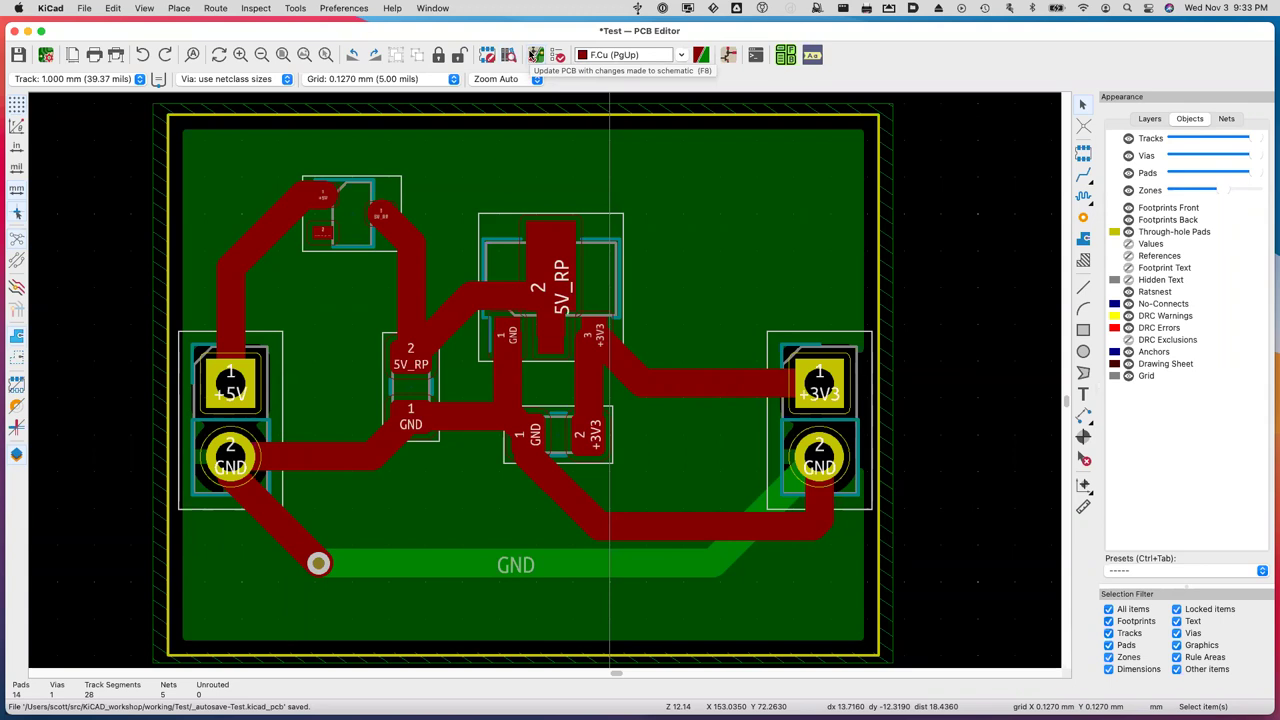
Run the design rules check with zone refilling and schematic parity testing, and show the schematic parity results.
{"action": "left_click", "coordinate": [560, 57]}
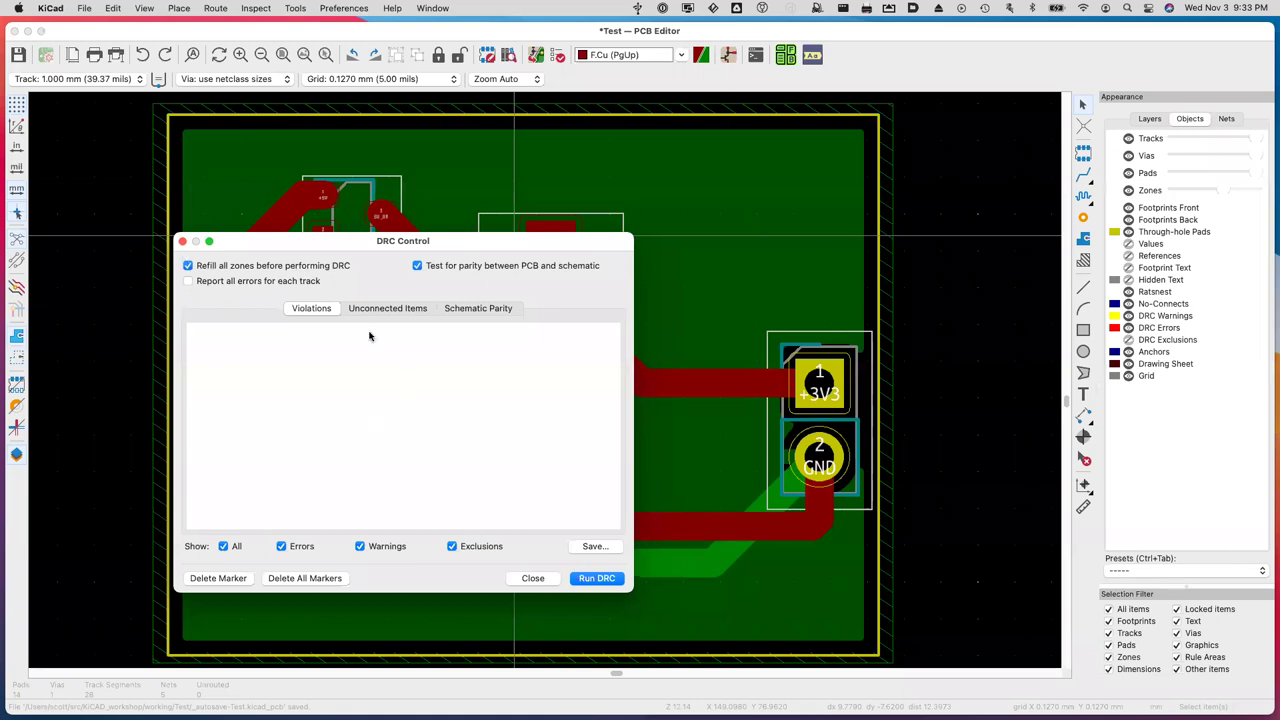
{"action": "left_click", "coordinate": [594, 579]}
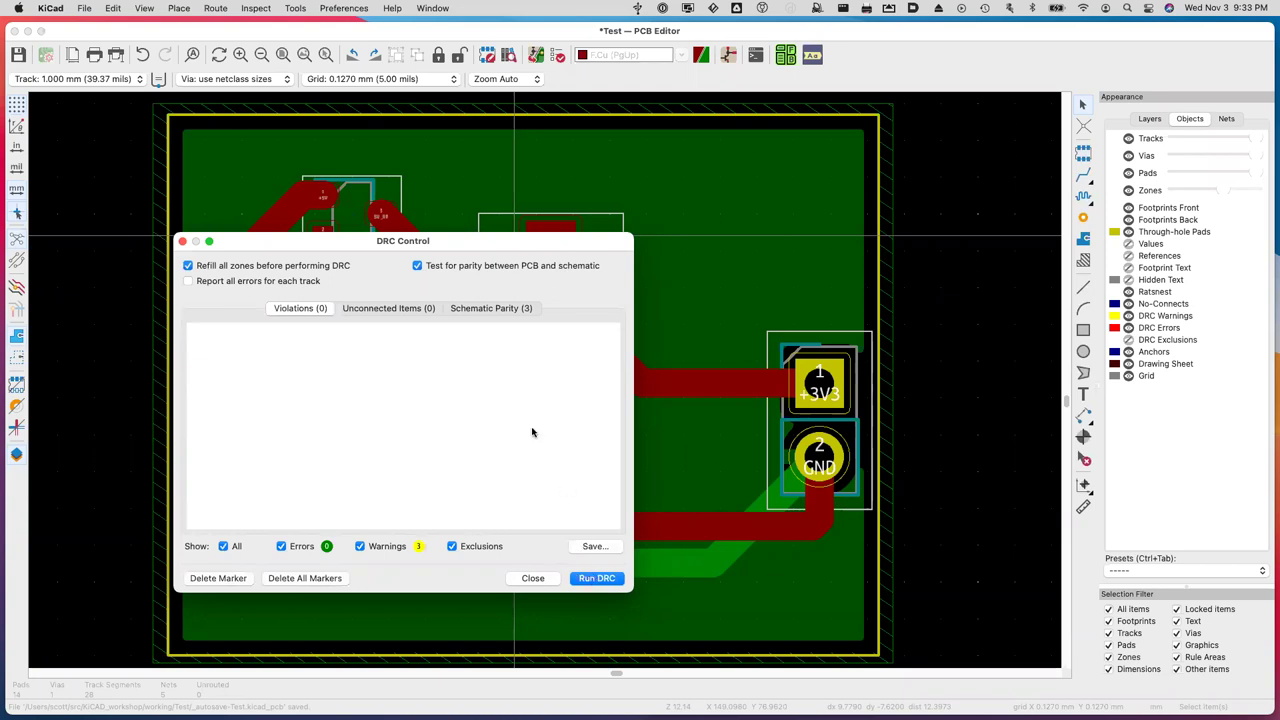
{"action": "left_click", "coordinate": [508, 310]}
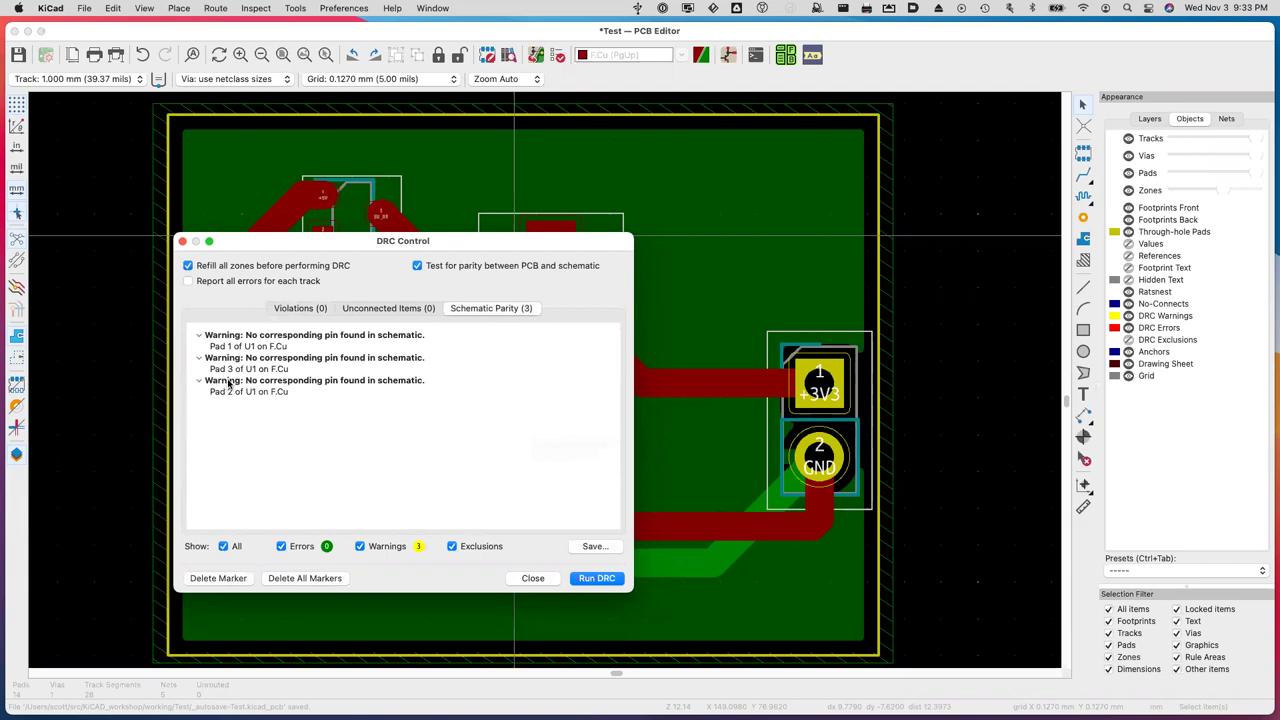
Locate pads 1, 3 and 2 of U1 on the board from their parity warnings, and close the design rules check.
{"action": "left_click", "coordinate": [298, 347]}
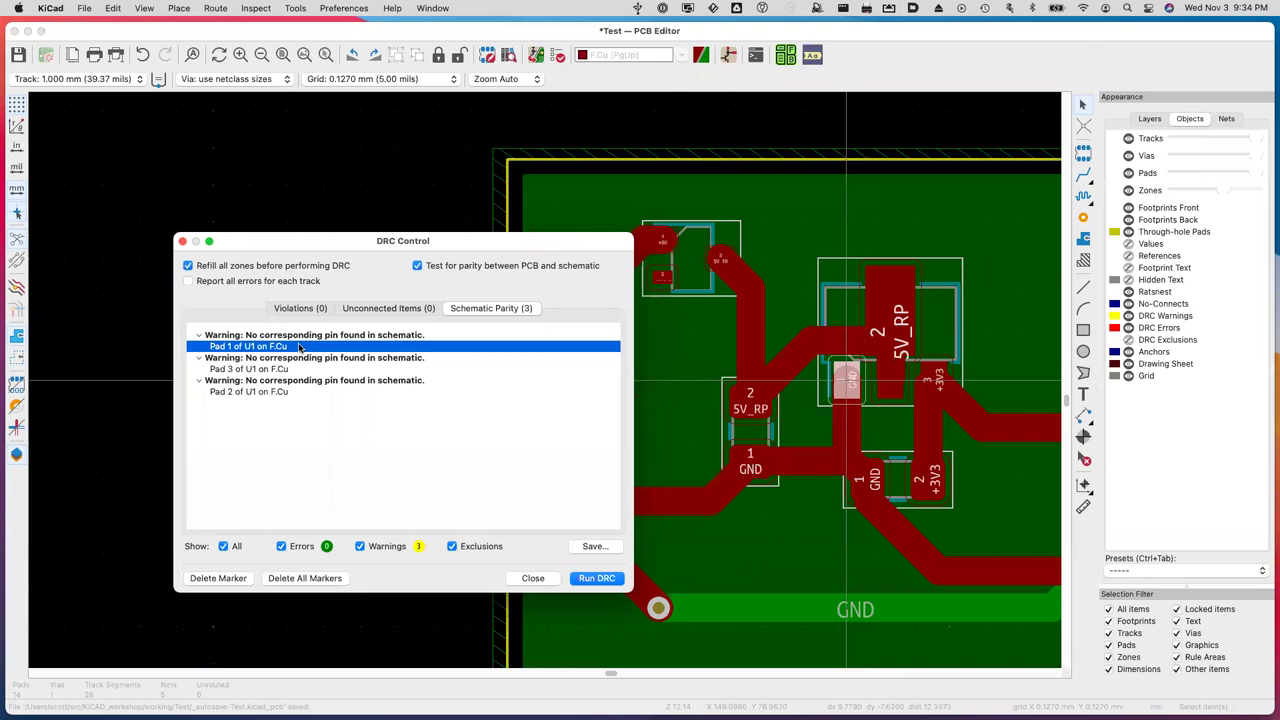
{"action": "left_click", "coordinate": [299, 369]}
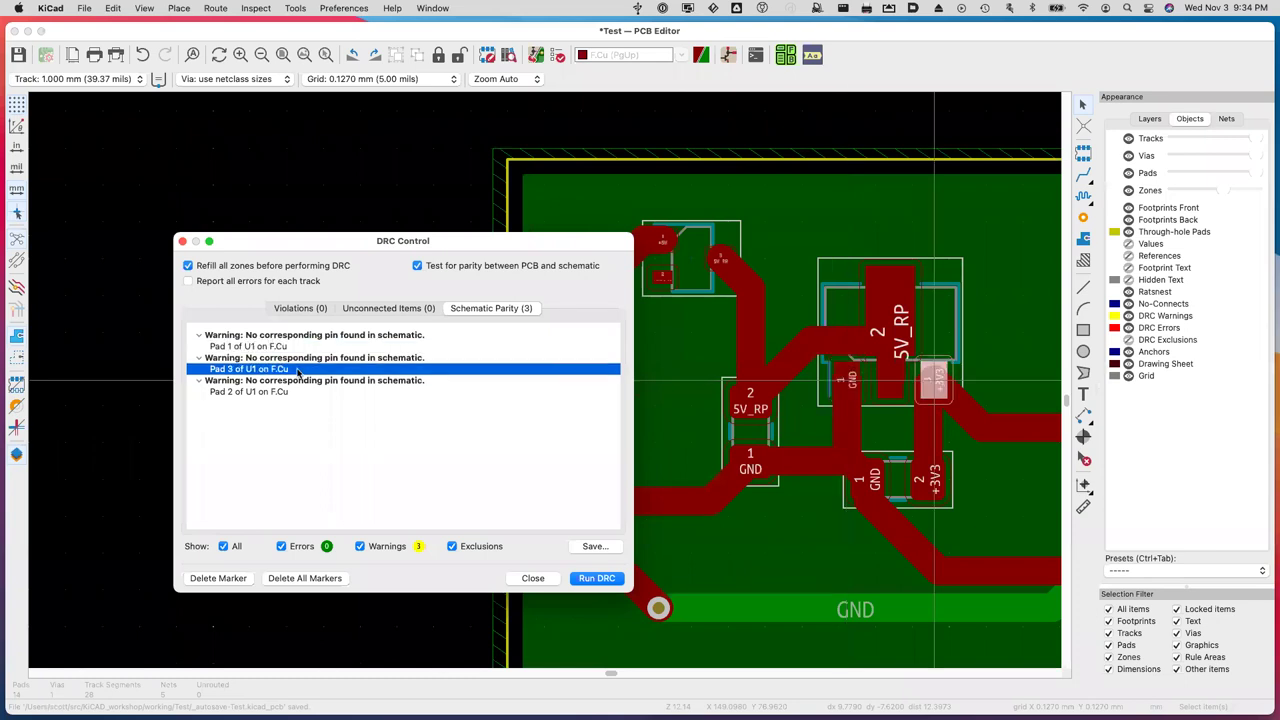
{"action": "left_click", "coordinate": [297, 393]}
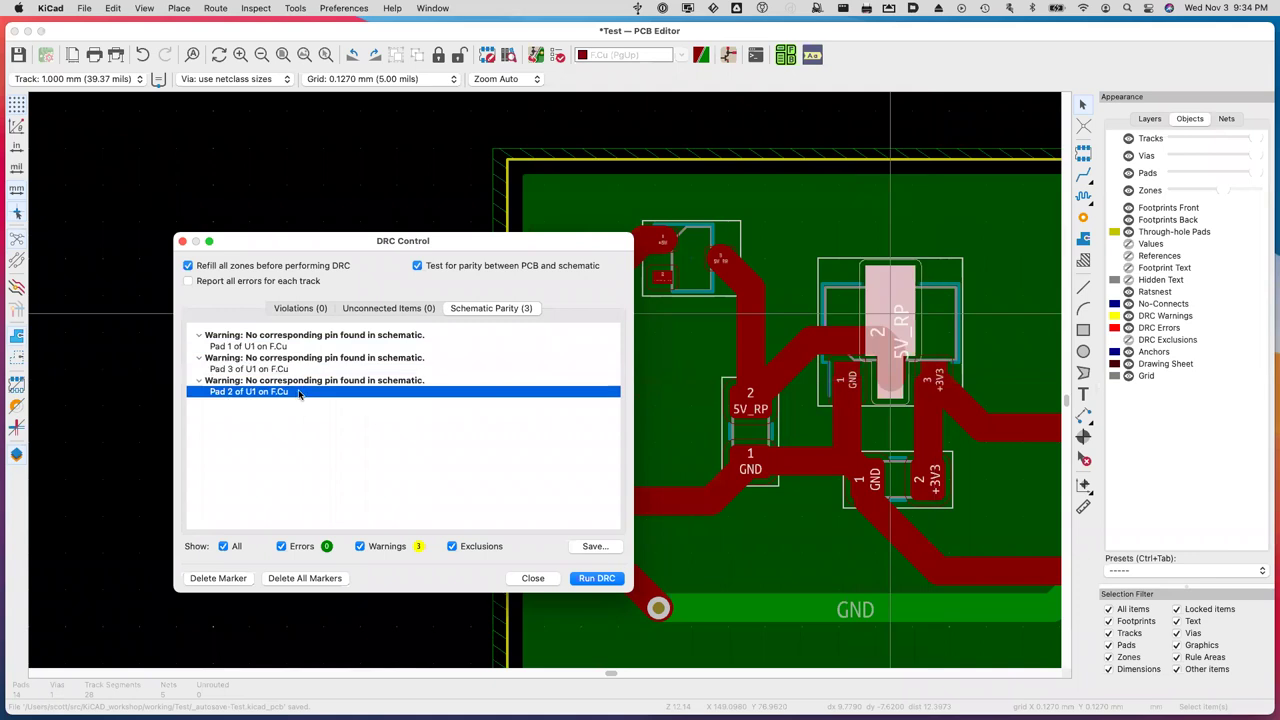
{"action": "left_click", "coordinate": [293, 346]}
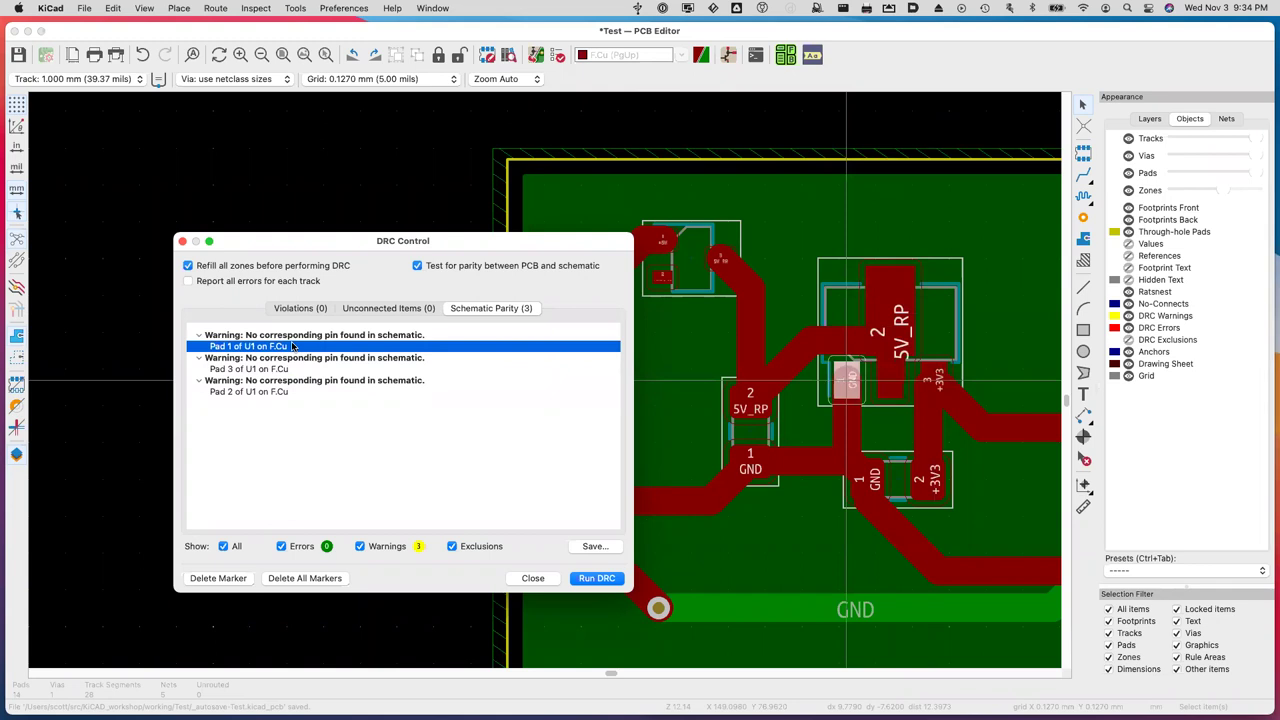
{"action": "left_click", "coordinate": [533, 580]}
Show the footprint reference designators on the board.
{"action": "scroll", "coordinate": [680, 490], "scroll_direction": "left", "scroll_amount": 5}
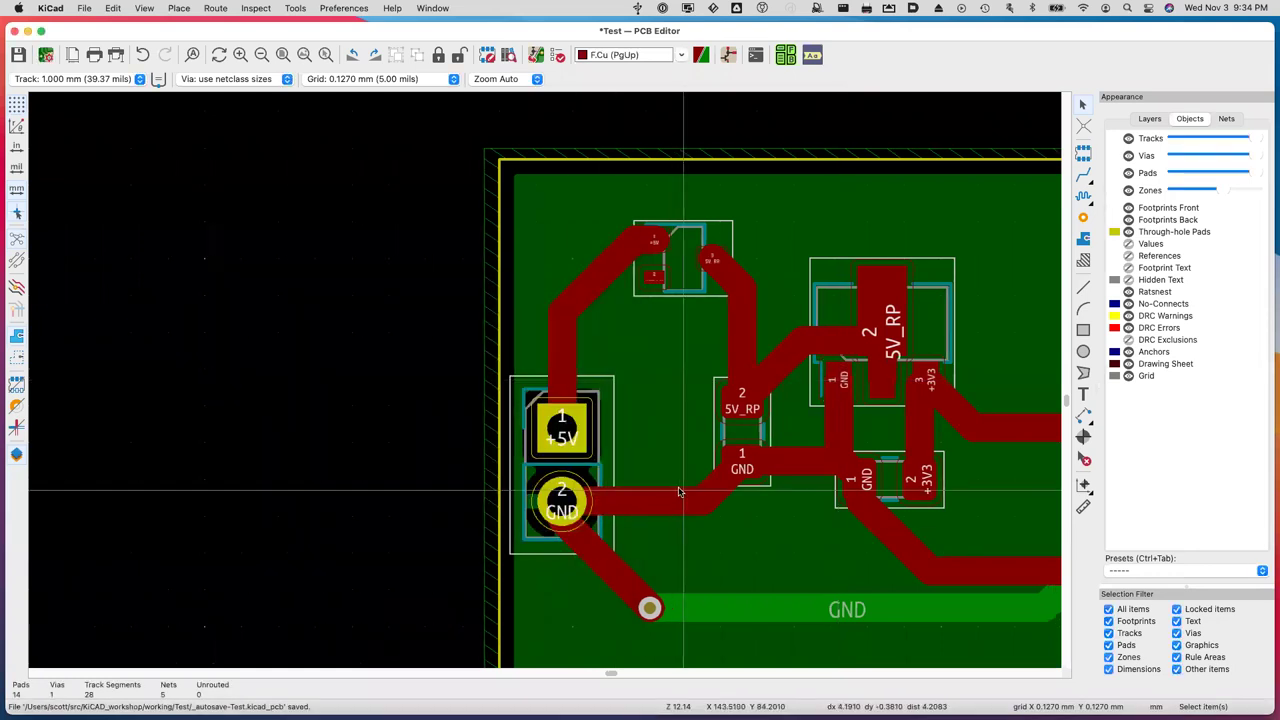
{"action": "scroll", "coordinate": [680, 490], "scroll_direction": "right", "scroll_amount": 3}
{"action": "scroll", "coordinate": [678, 492], "scroll_direction": "down", "scroll_amount": 1}
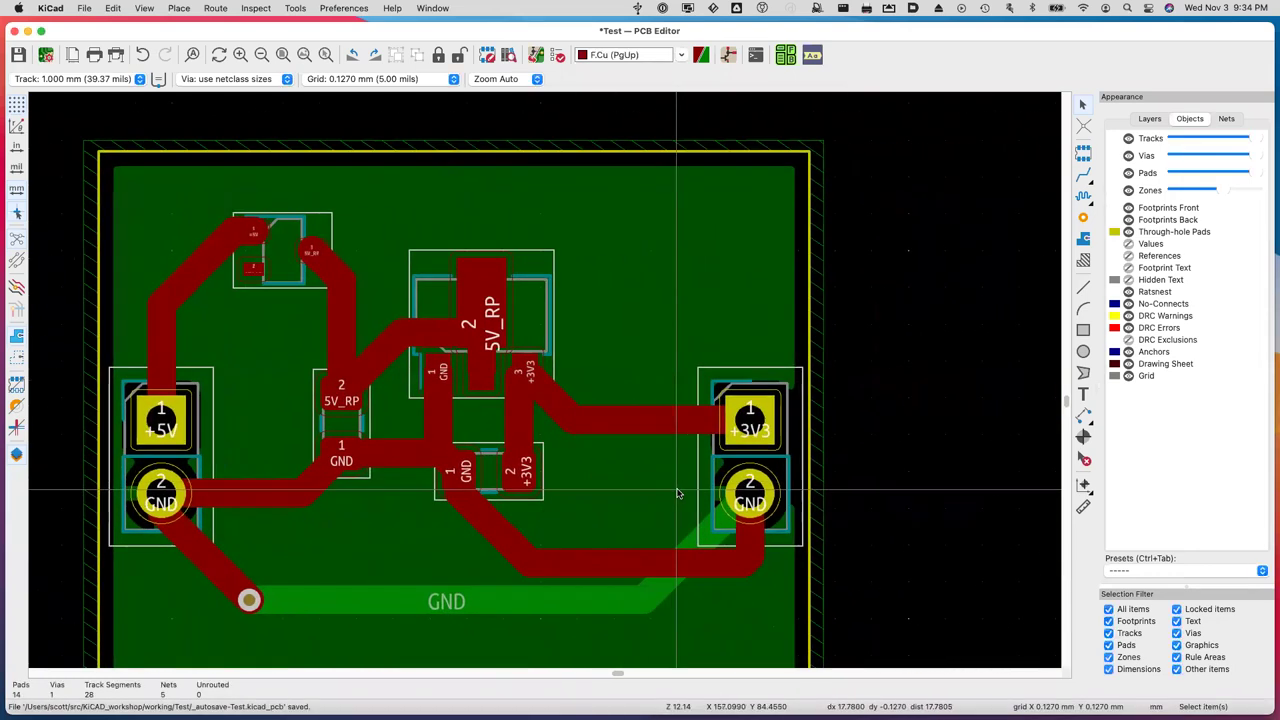
{"action": "scroll", "coordinate": [677, 493], "scroll_direction": "down", "scroll_amount": 1}
{"action": "scroll", "coordinate": [677, 493], "scroll_direction": "left", "scroll_amount": 2}
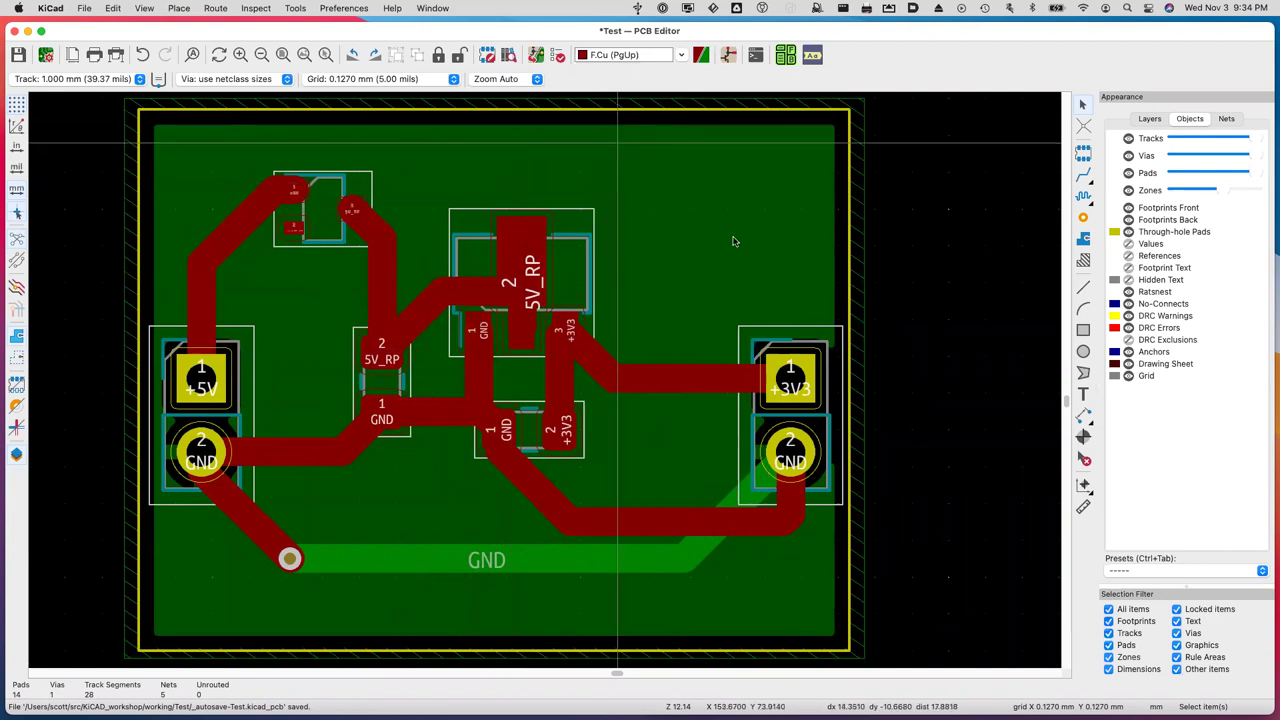
{"action": "left_click", "coordinate": [1129, 256]}
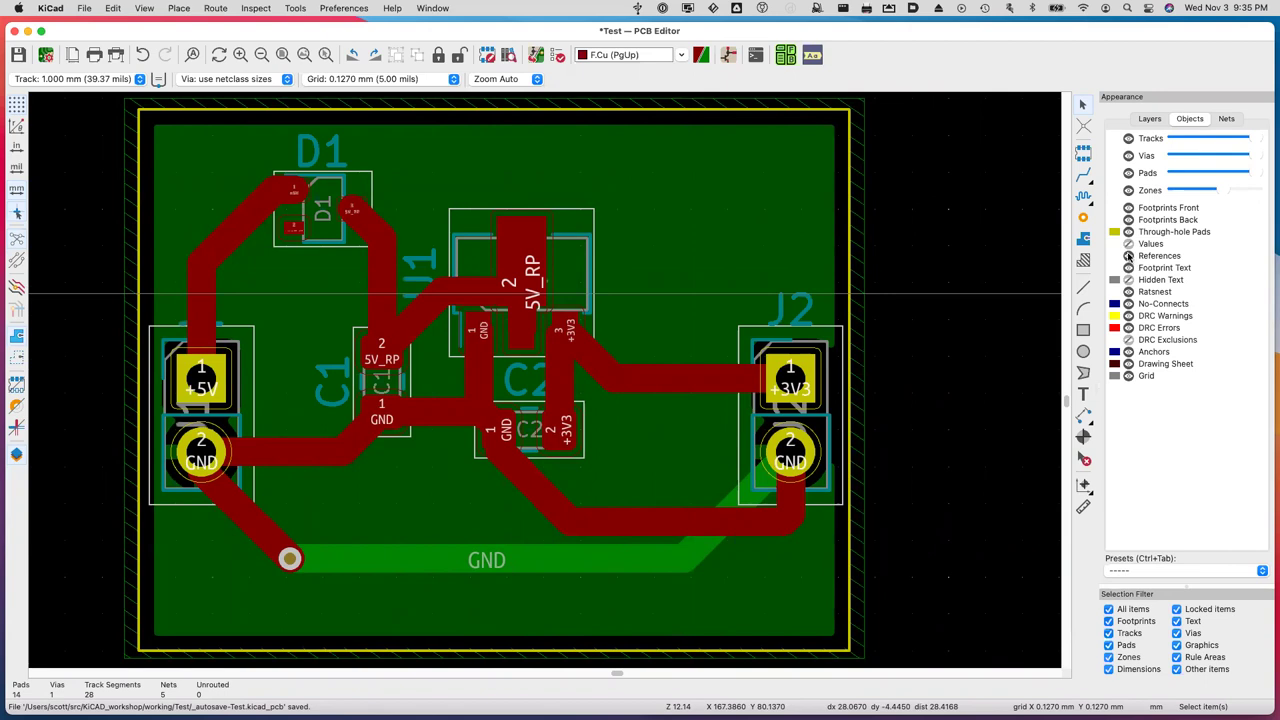
Move the J2 reference designator slightly upward, away from its connector's outline.
{"action": "left_click", "coordinate": [799, 312]}
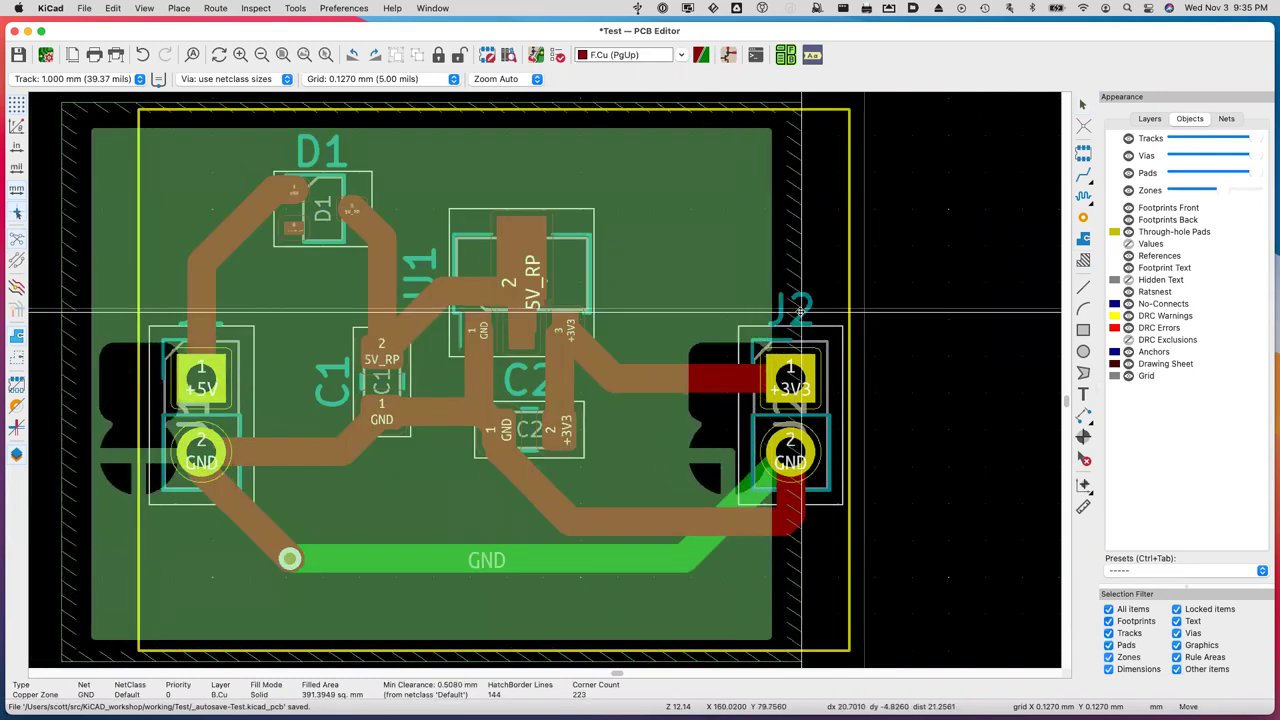
{"action": "key", "text": "Escape"}
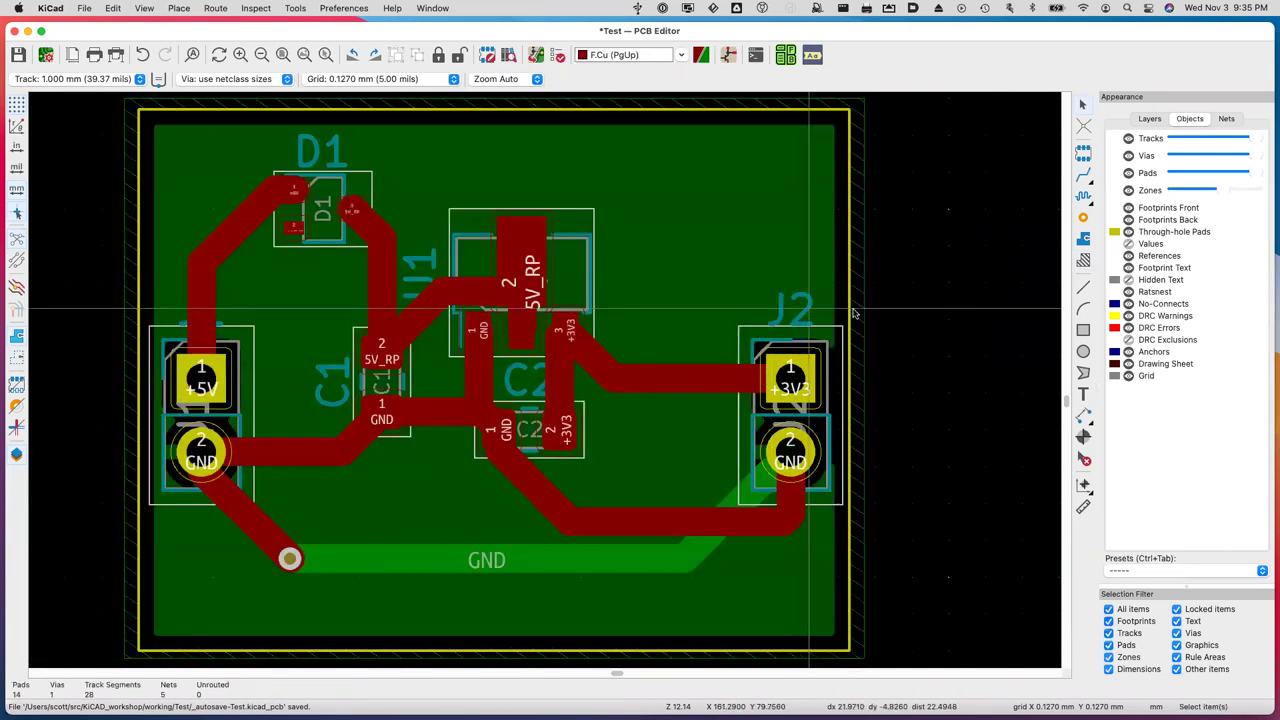
{"action": "left_click", "coordinate": [799, 313]}
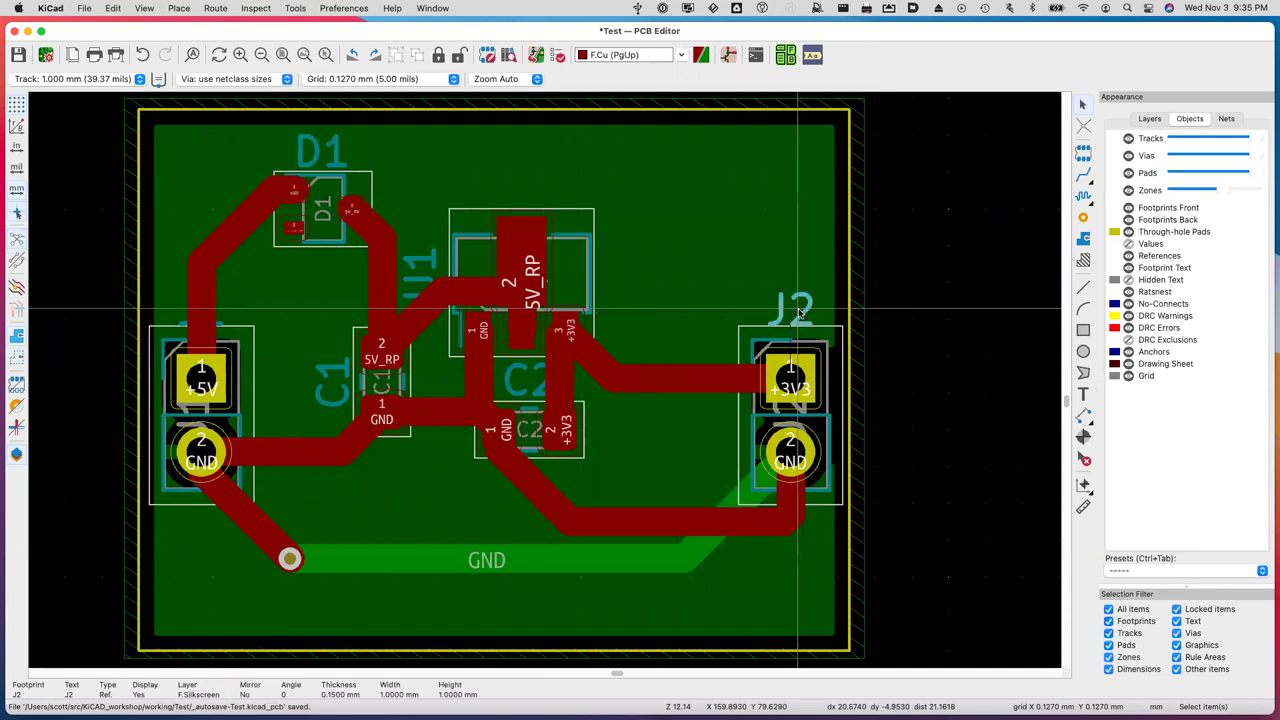
{"action": "mouse_move", "coordinate": [799, 313]}
{"action": "left_mouse_down"}
{"action": "mouse_move", "coordinate": [766, 364]}
{"action": "mouse_move", "coordinate": [705, 328]}
{"action": "mouse_move", "coordinate": [787, 299]}
{"action": "left_mouse_up"}
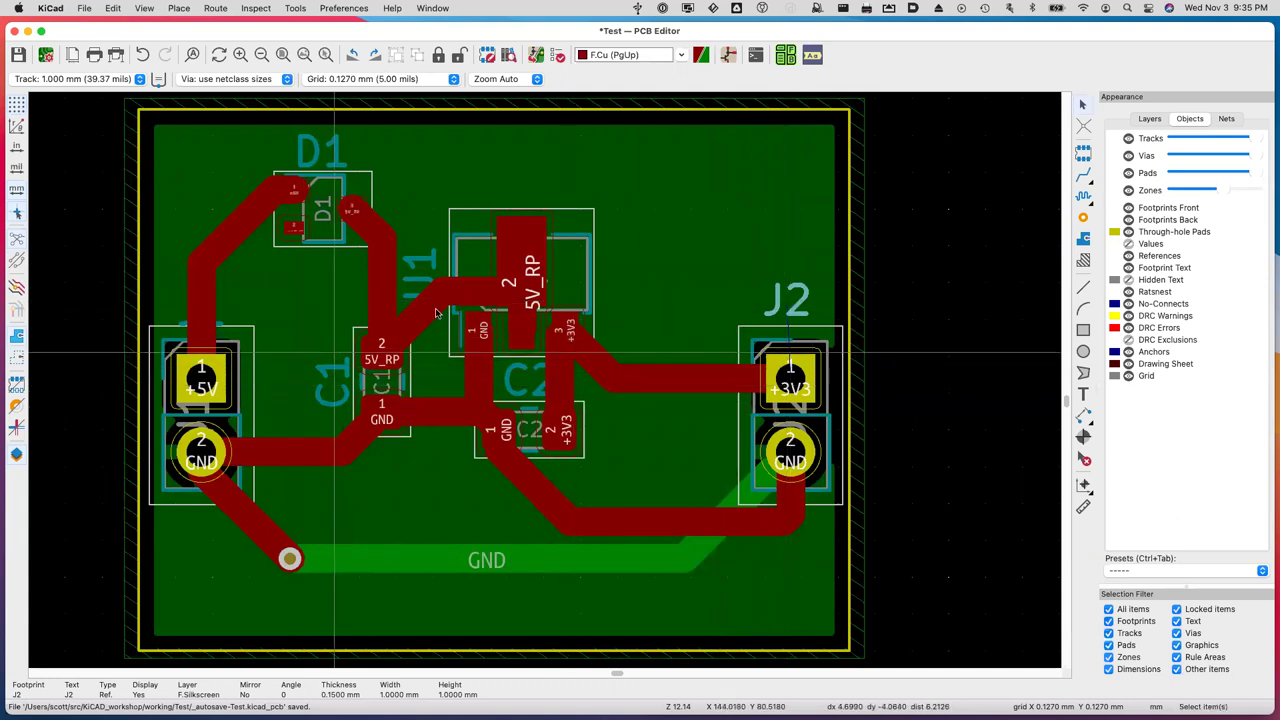
Move the U1 reference above the regulator, rotated to read horizontally, and the C2 reference to the right of its capacitor.
{"action": "left_click_drag", "start_coordinate": [427, 276], "coordinate": [522, 189]}
{"action": "key", "text": "r"}
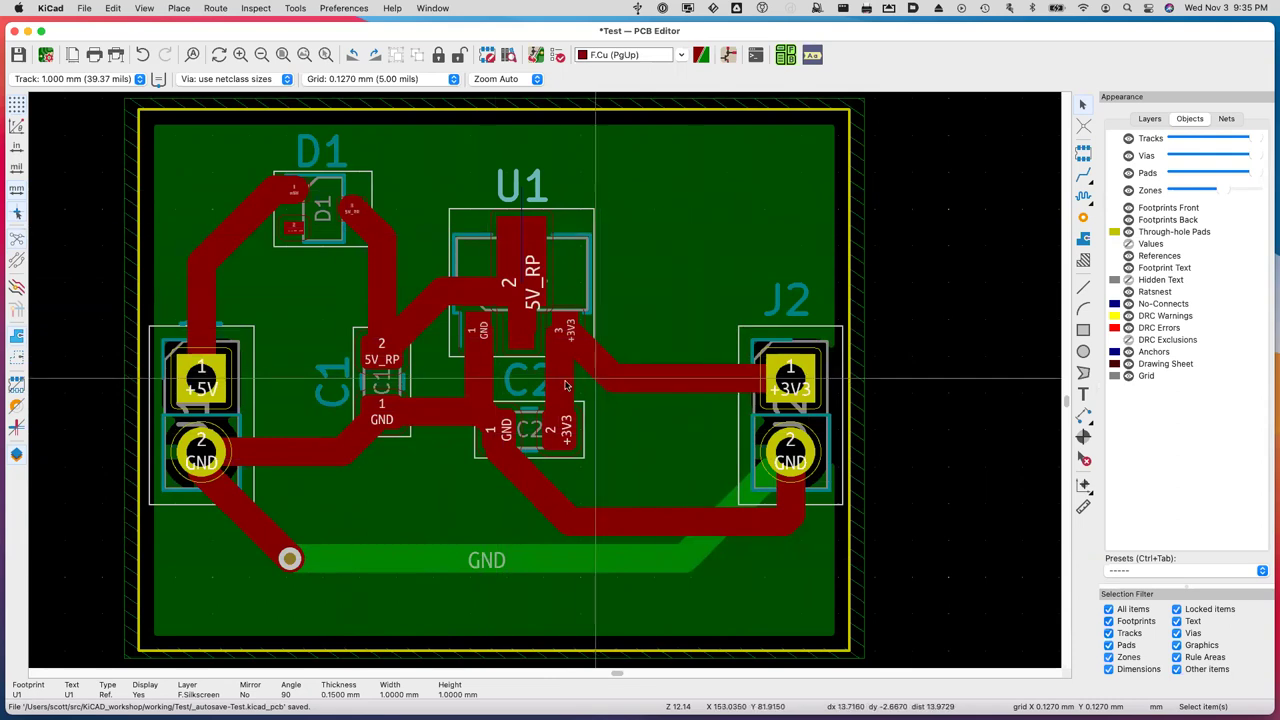
{"action": "left_click", "coordinate": [516, 378]}
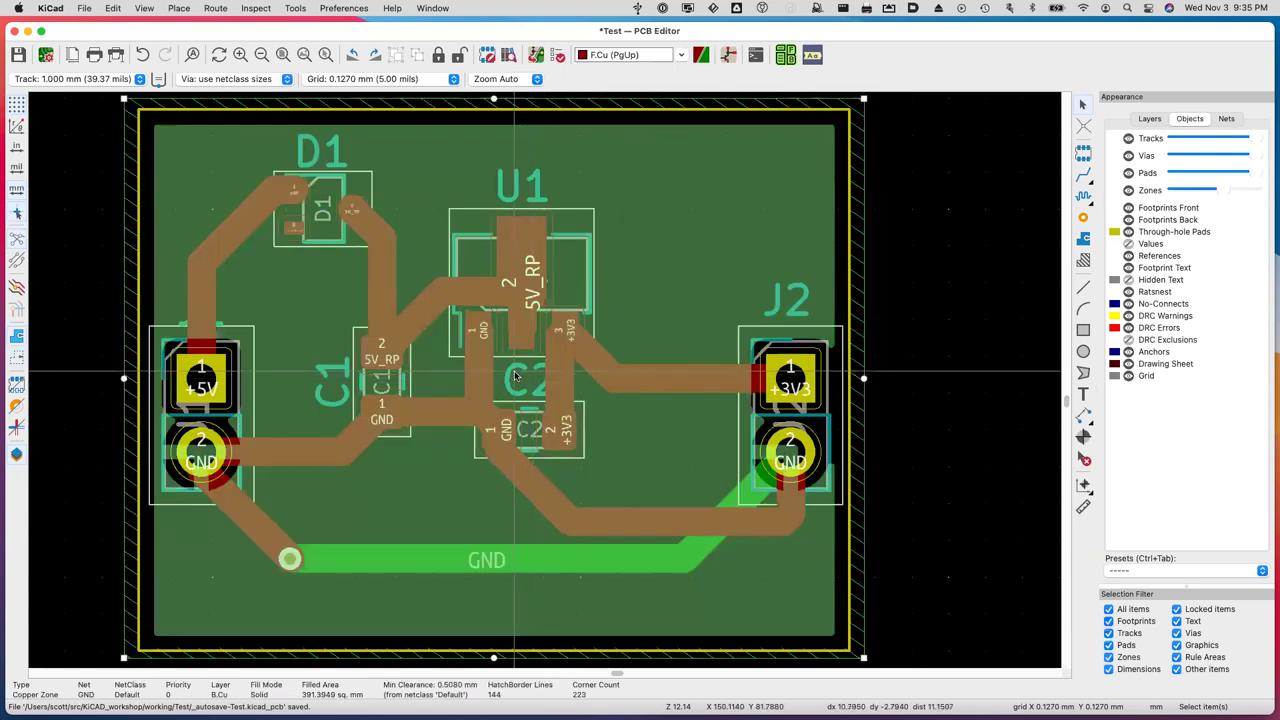
{"action": "left_click", "coordinate": [510, 375]}
{"action": "key", "text": "m"}
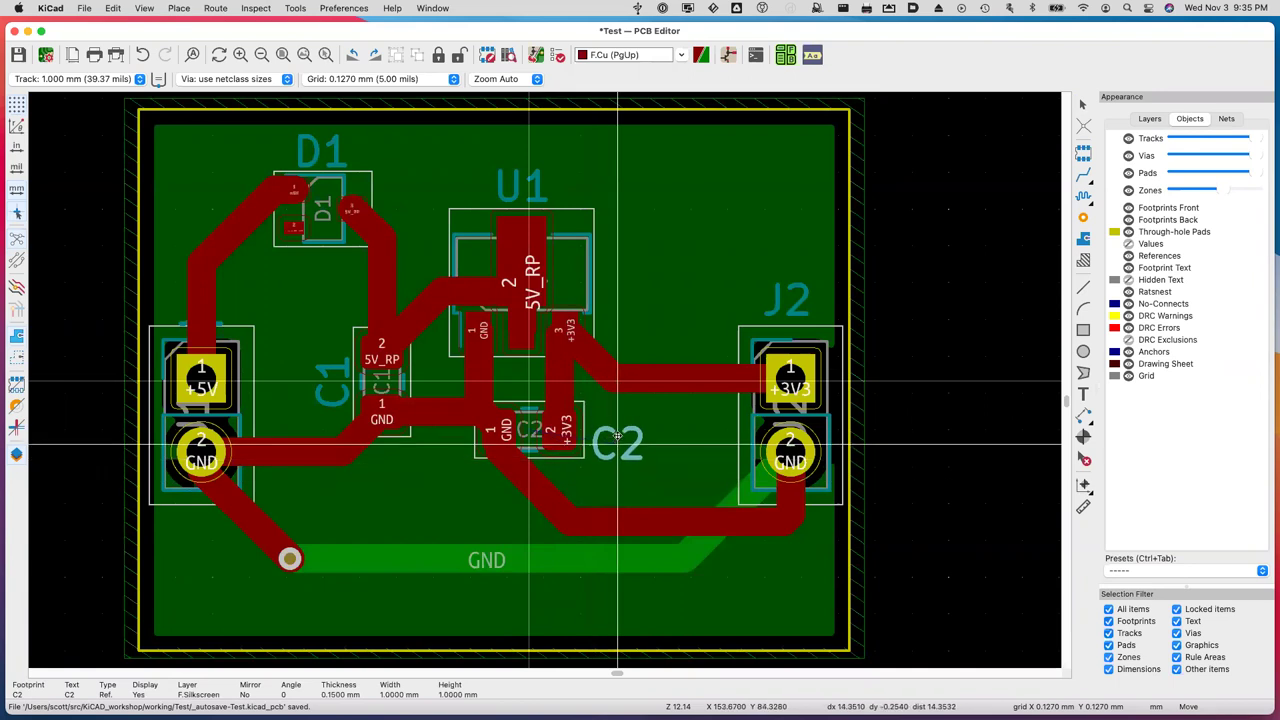
{"action": "left_click", "coordinate": [618, 435]}
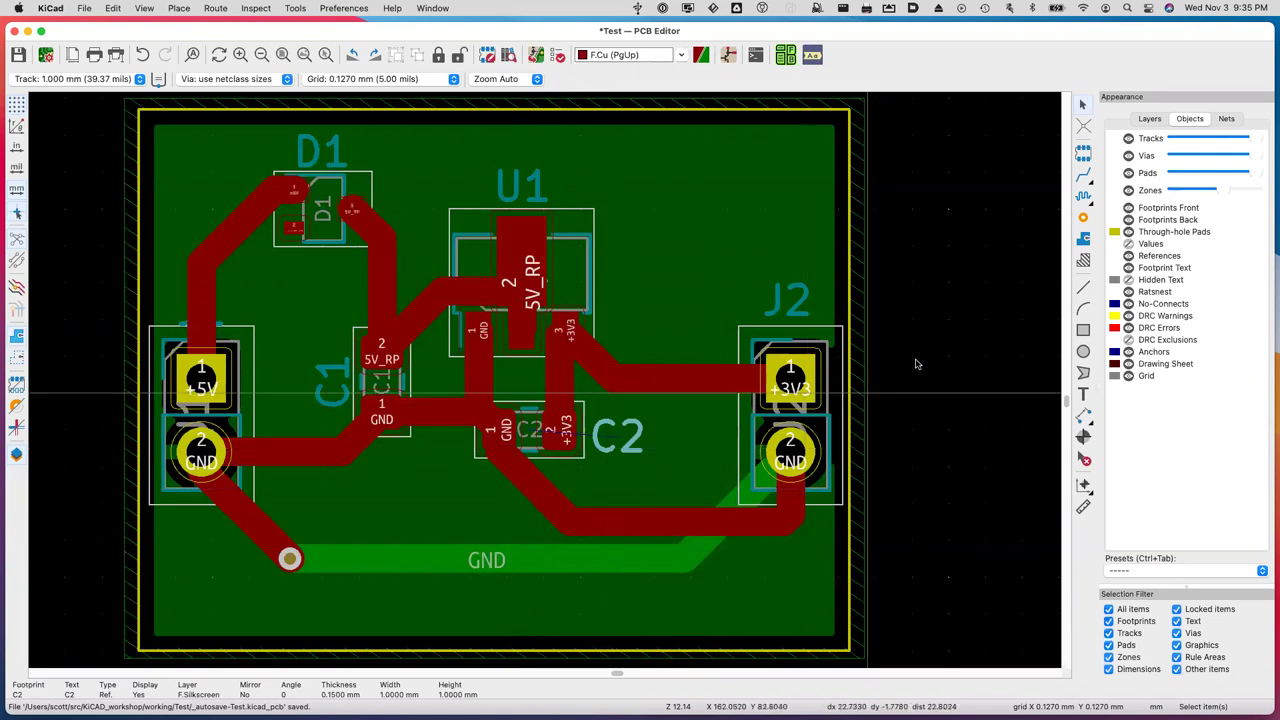
Add the text "PWR In" on F.Cu and place it below C1, just above the B.Cu GND track.
{"action": "left_click", "coordinate": [1082, 394]}
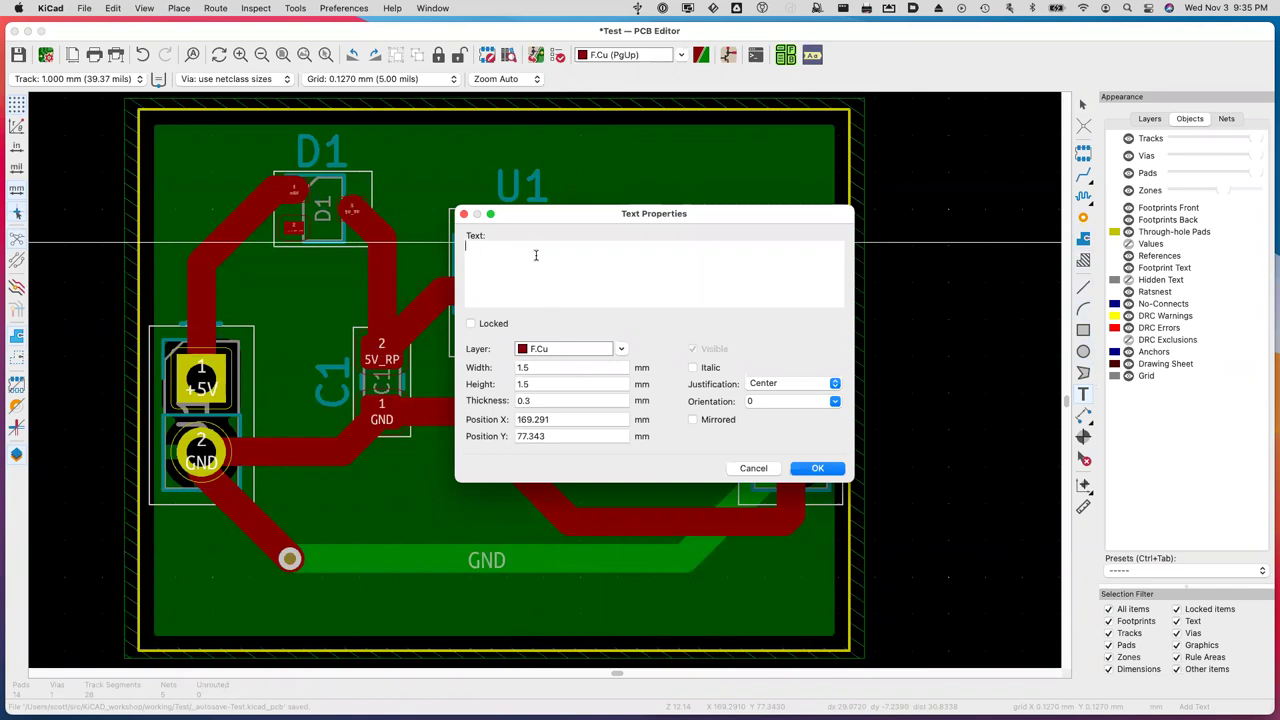
{"action": "type", "text": "PWR"}
{"action": "key", "text": "BackSpace"}
{"action": "key", "text": "BackSpace"}
{"action": "key", "text": "BackSpace"}
{"action": "key", "text": "BackSpace"}
{"action": "type", "text": "PWR In"}
{"action": "left_click", "coordinate": [800, 467]}
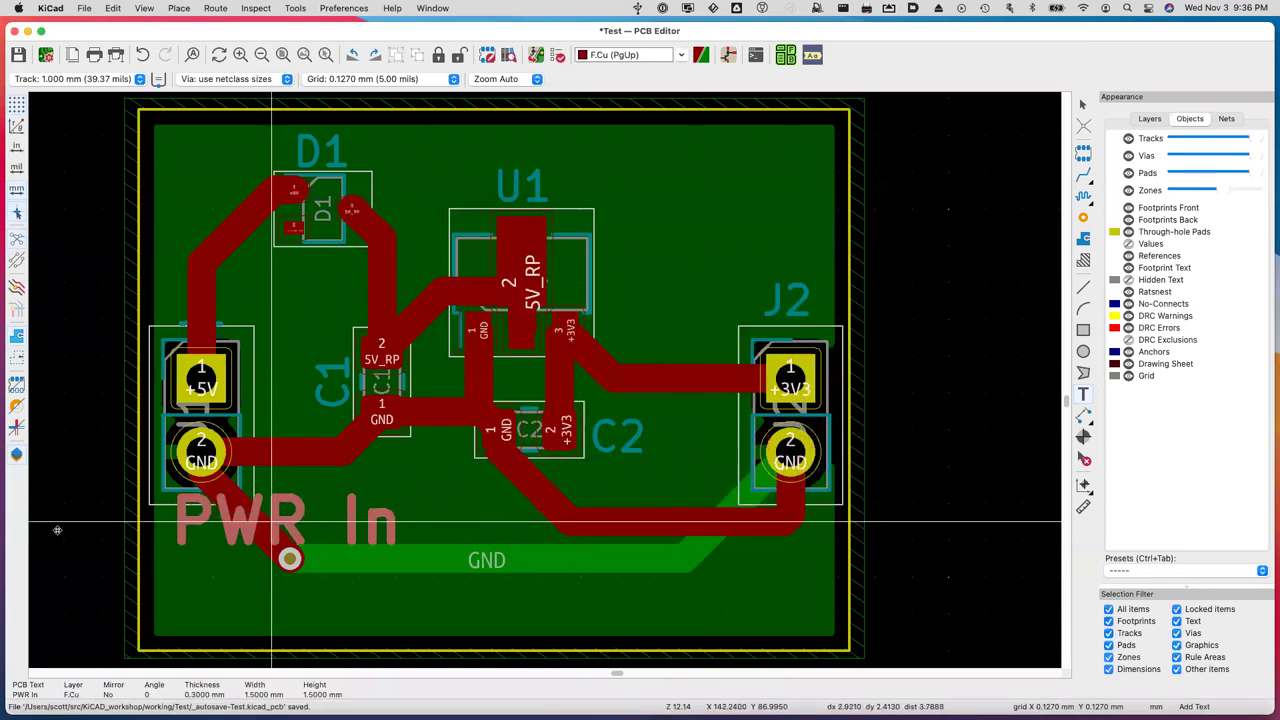
{"action": "scroll", "coordinate": [383, 478], "scroll_direction": "left", "scroll_amount": 2}
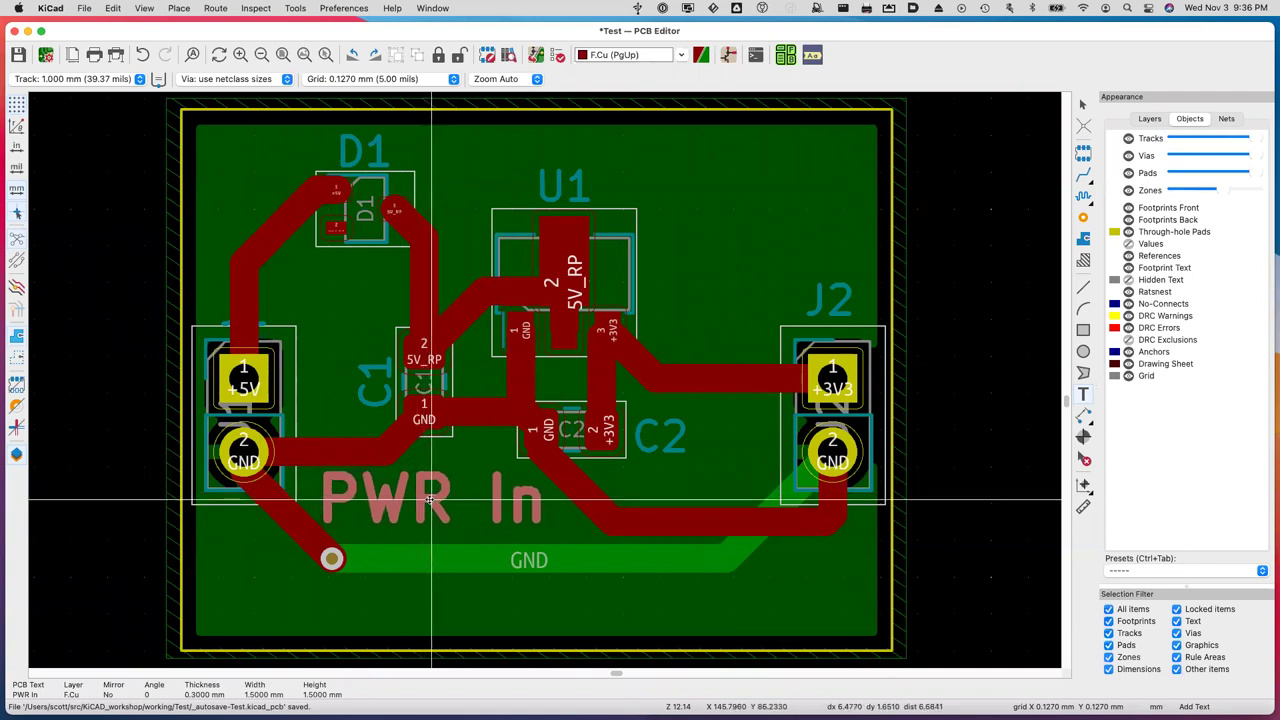
{"action": "left_click", "coordinate": [430, 498]}
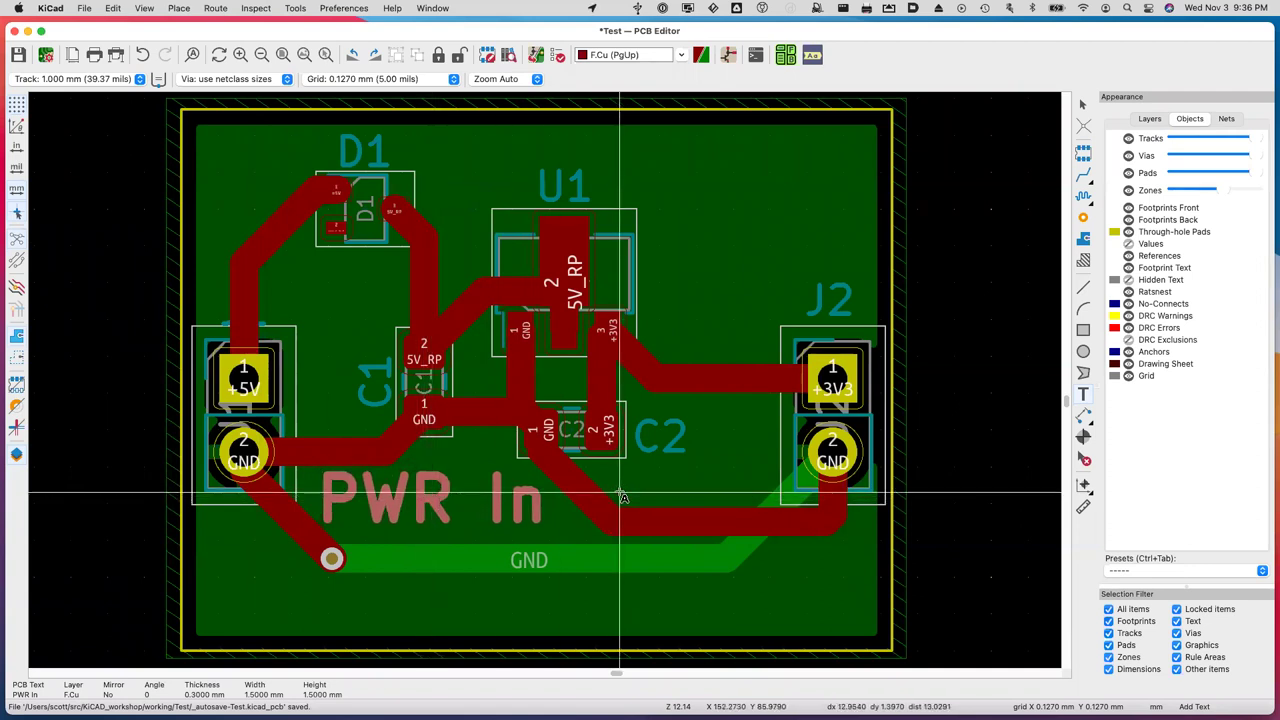
{"action": "left_click", "coordinate": [1149, 119]}
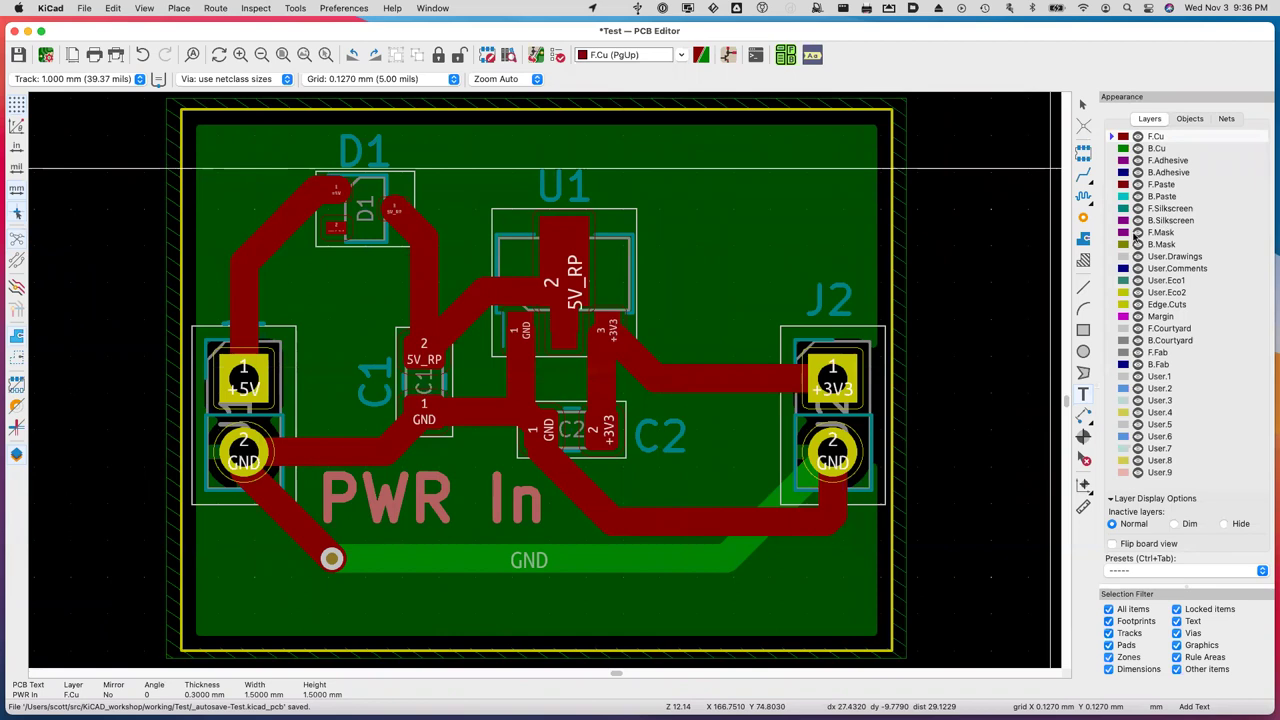
{"action": "left_click", "coordinate": [397, 511]}
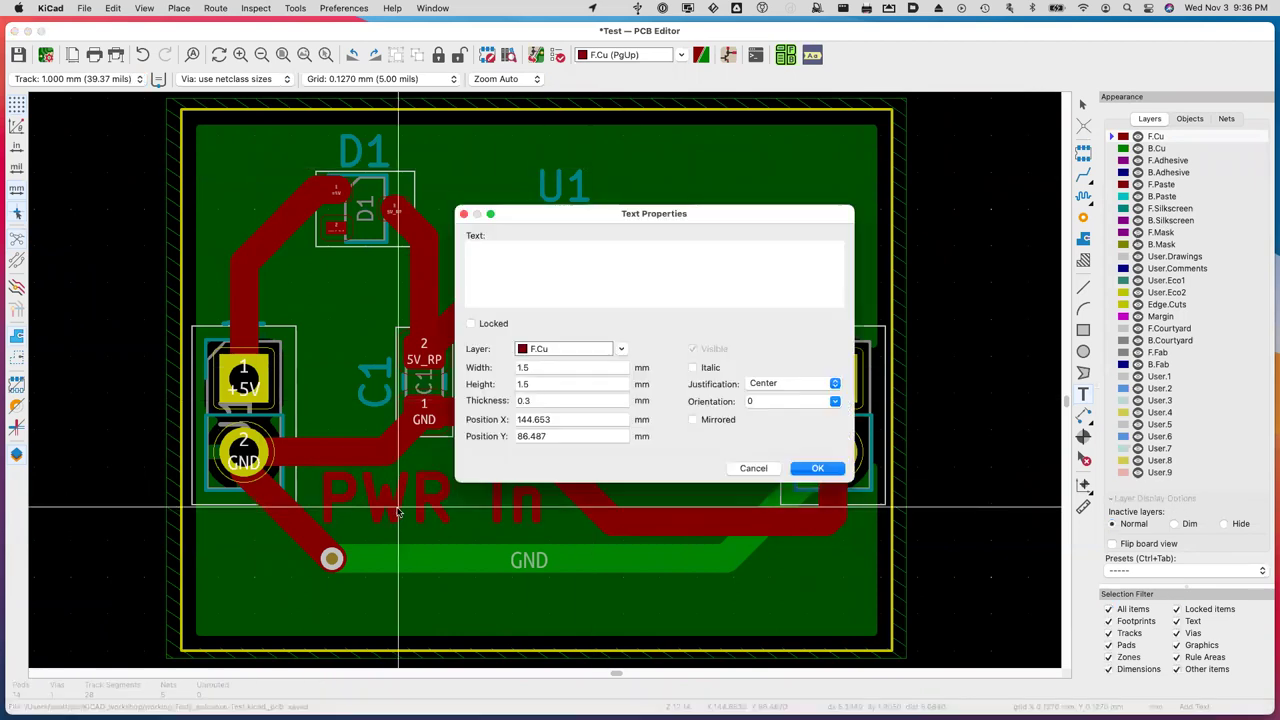
{"action": "left_click", "coordinate": [621, 349]}
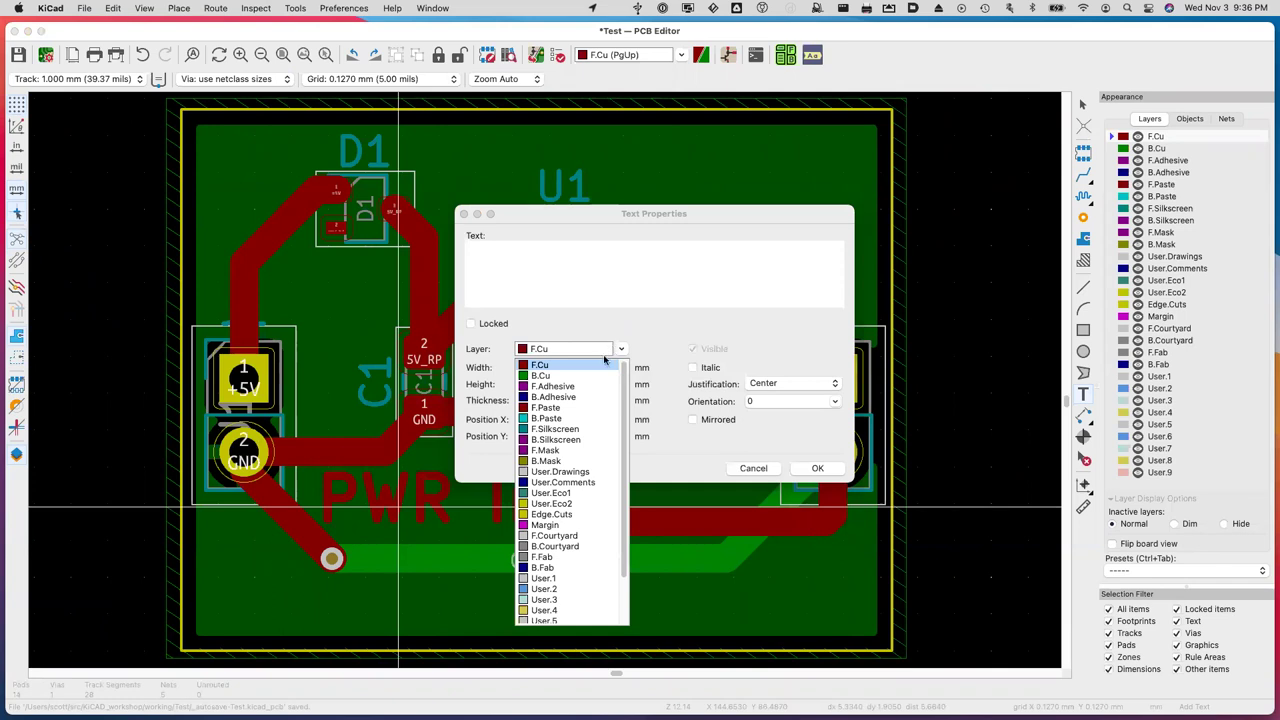
{"action": "left_click", "coordinate": [572, 428]}
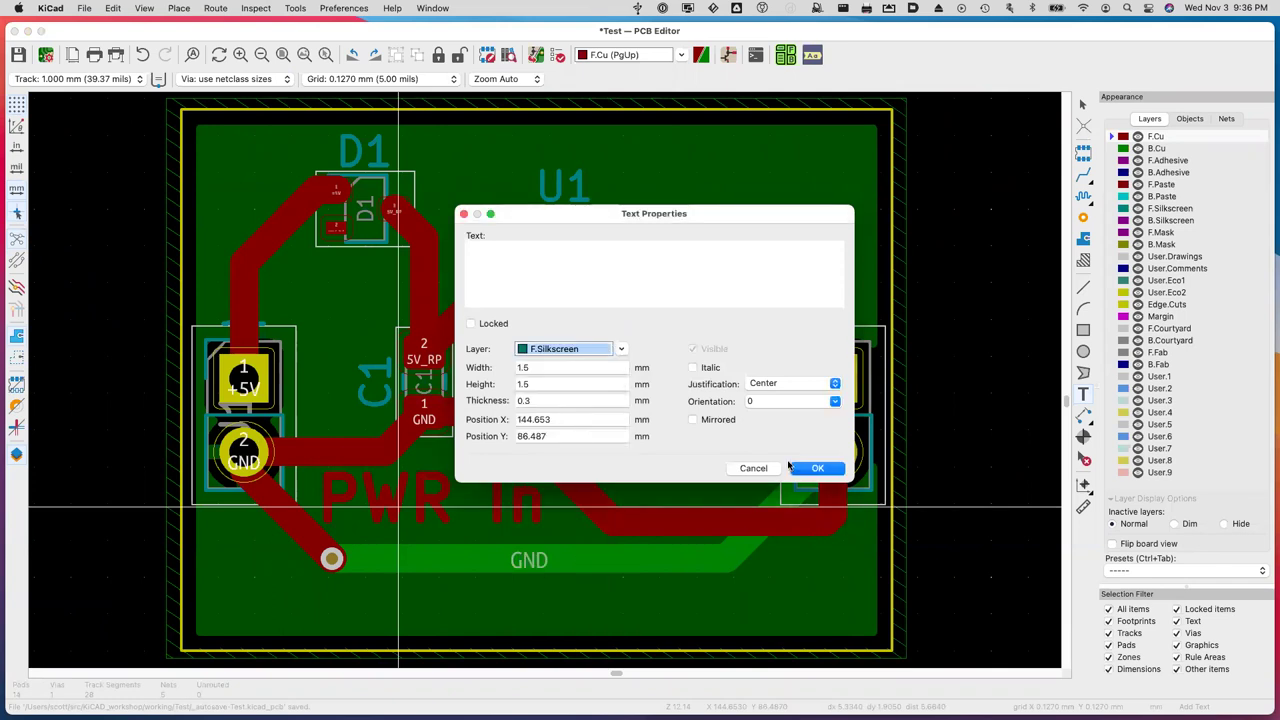
{"action": "left_click", "coordinate": [755, 469]}
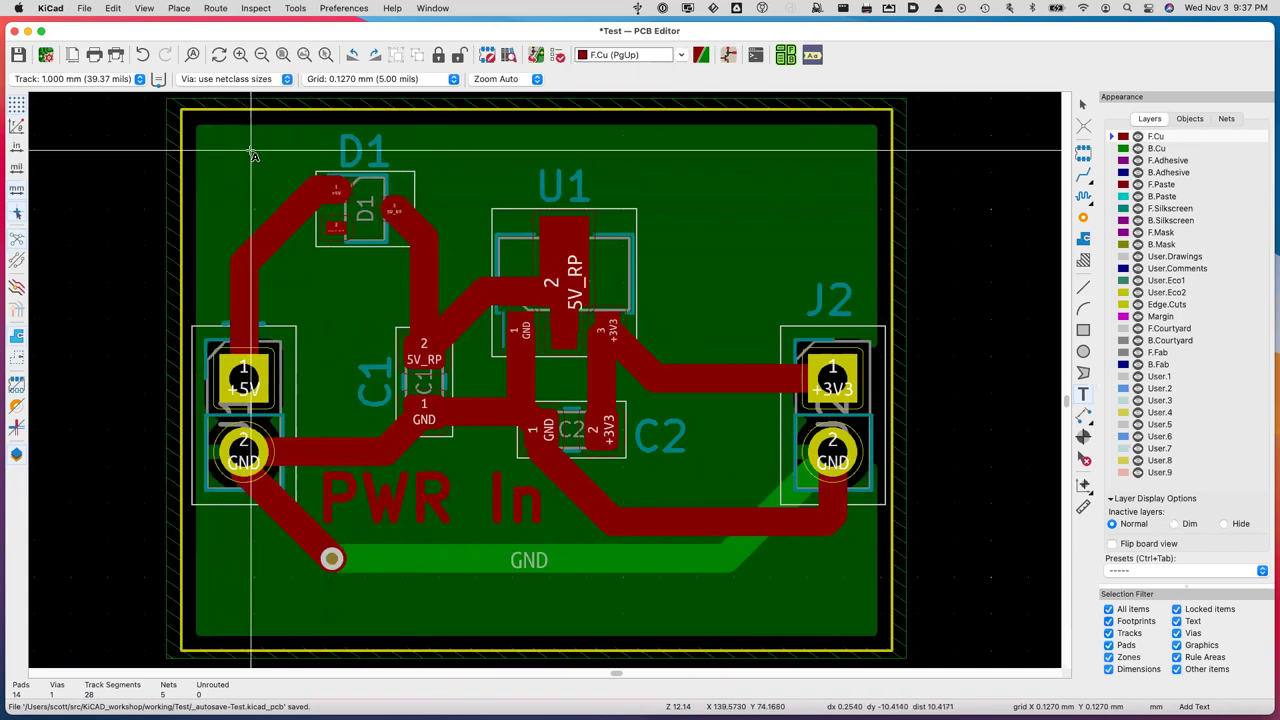
Quit KiCad and discard the unsaved changes to Test.kicad_pcb.
{"action": "left_click", "coordinate": [54, 9]}
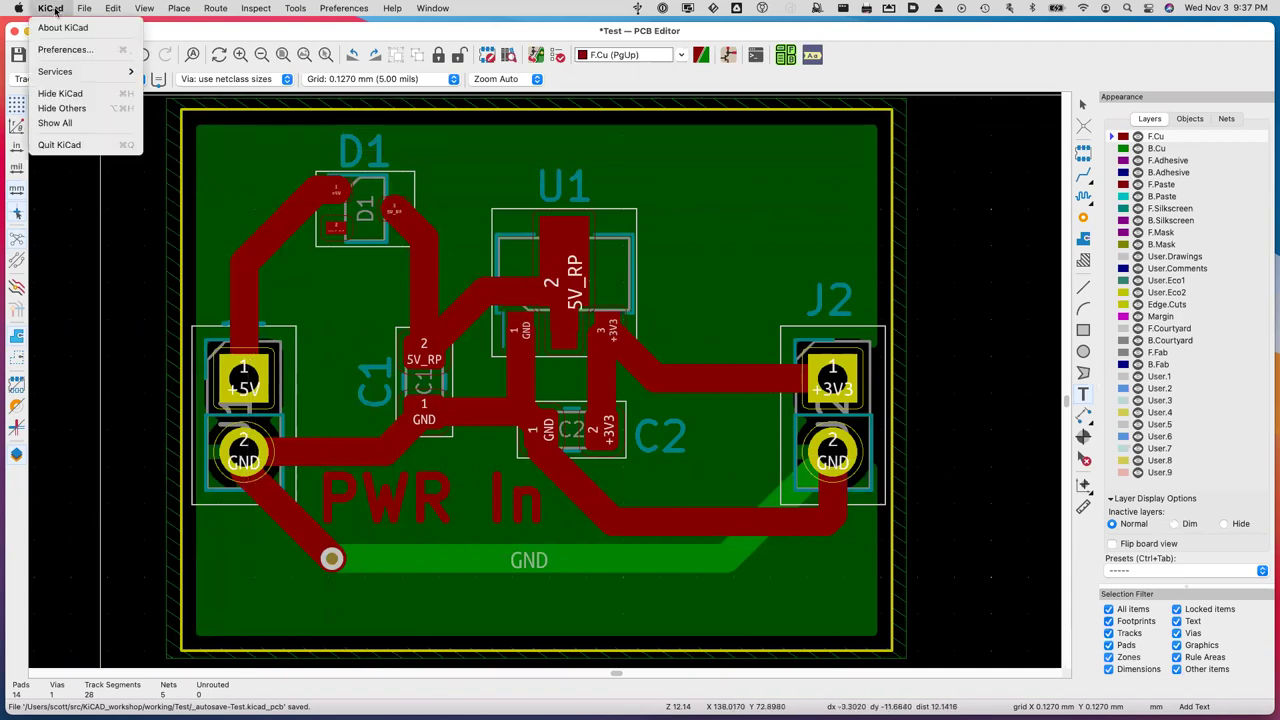
{"action": "left_click", "coordinate": [60, 145]}
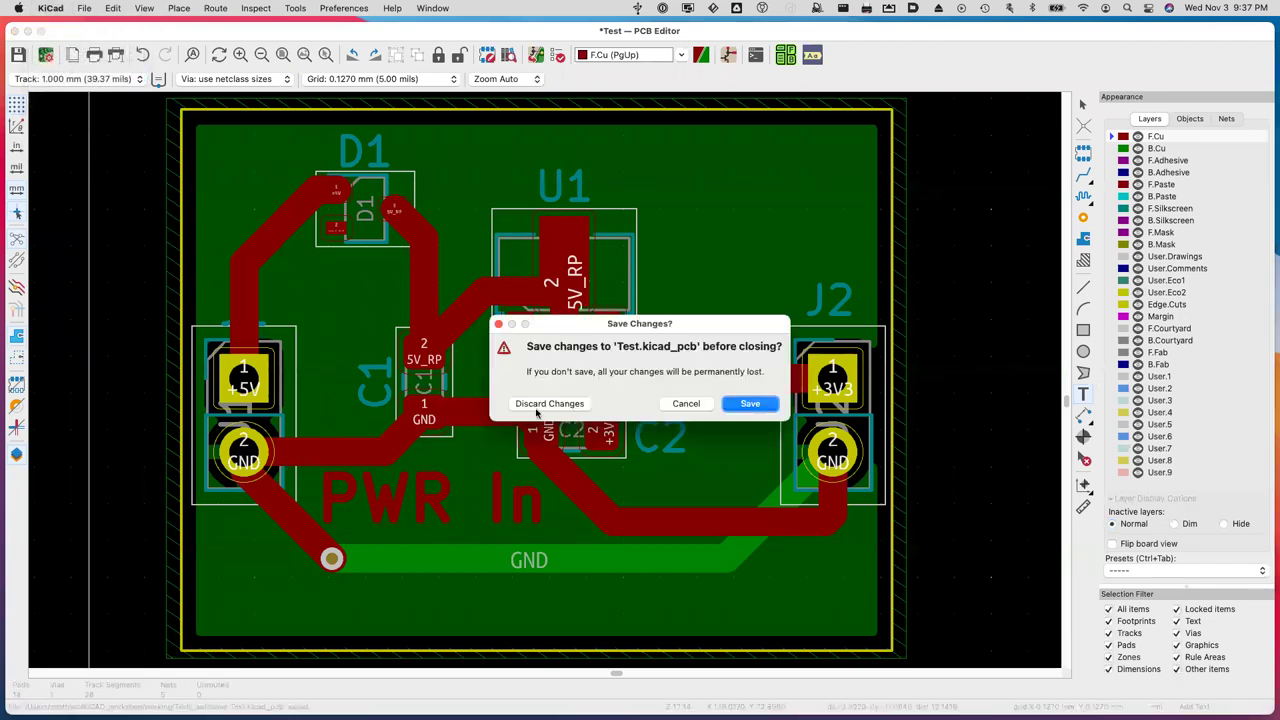
{"action": "left_click", "coordinate": [552, 404]}
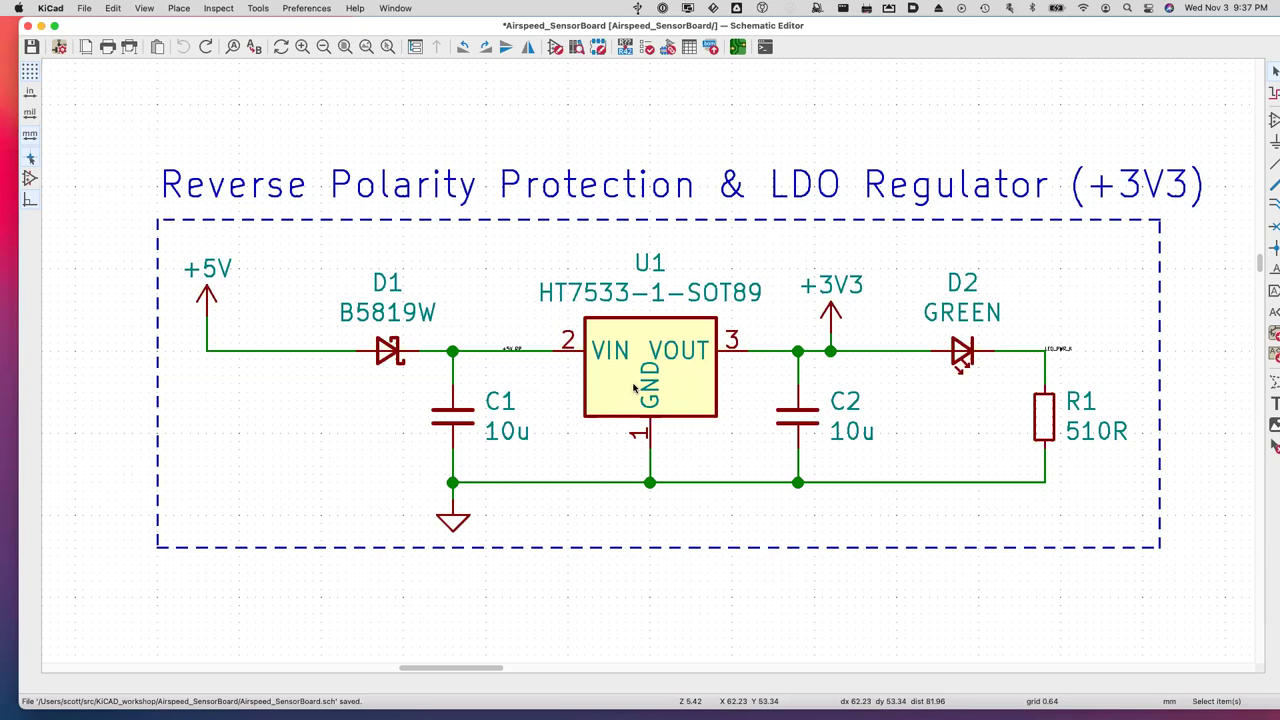
Examine the overall Airspeed_SensorBoard sheet, covering the regulator, STM32 microcontroller, IO Connector and Mounting Holes blocks.
{"action": "scroll", "coordinate": [633, 388], "scroll_direction": "down", "scroll_amount": 10}
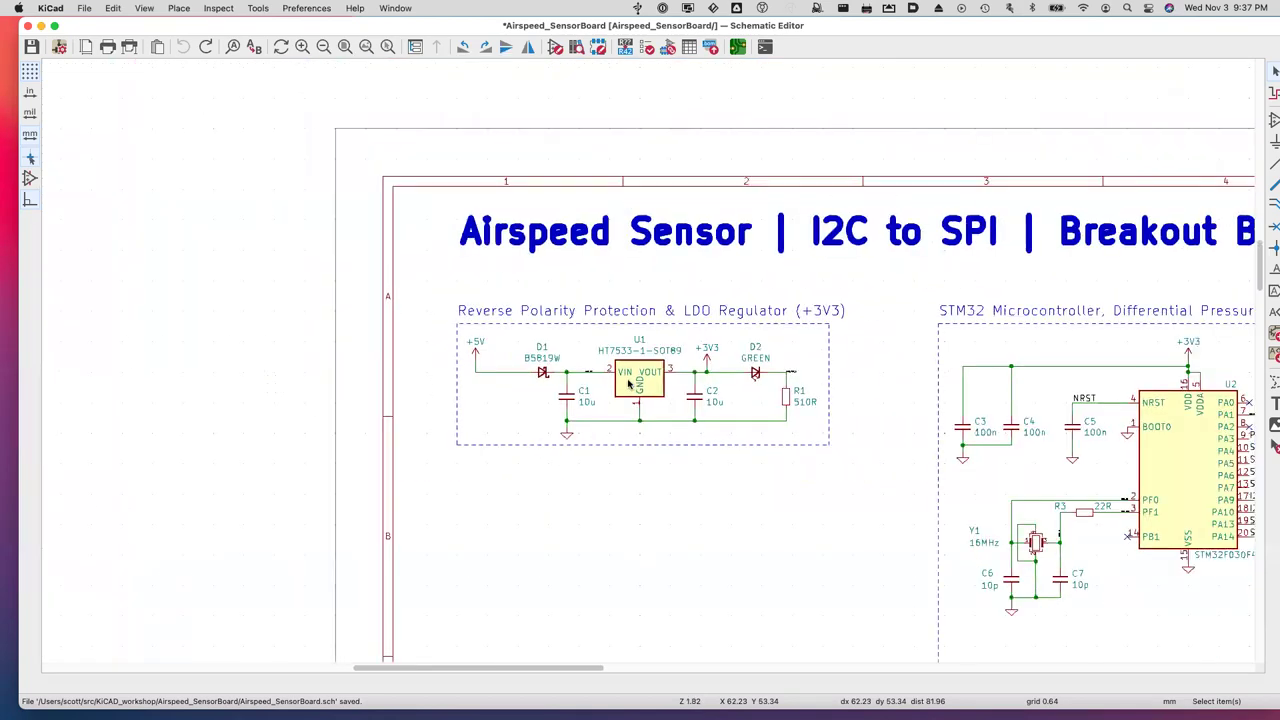
{"action": "scroll", "coordinate": [630, 382], "scroll_direction": "up", "scroll_amount": 5}
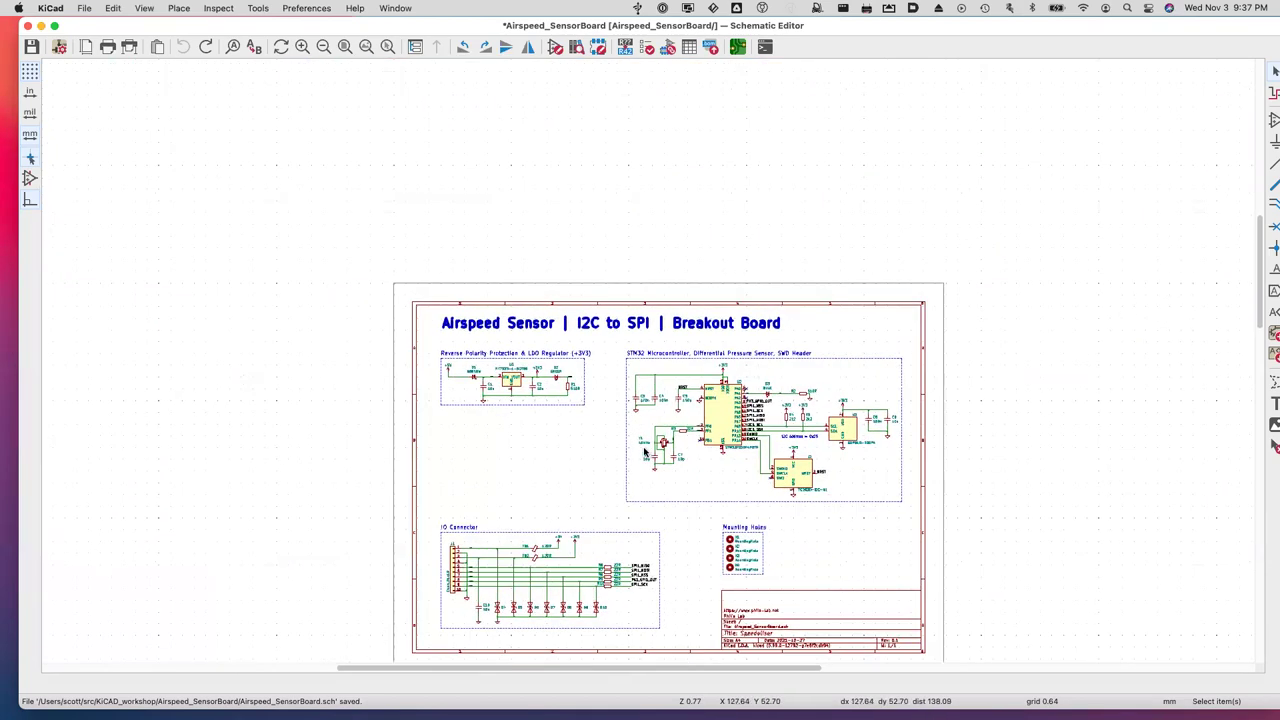
{"action": "scroll", "coordinate": [639, 436], "scroll_direction": "down", "scroll_amount": 5}
{"action": "scroll", "coordinate": [639, 436], "scroll_direction": "right", "scroll_amount": 4}
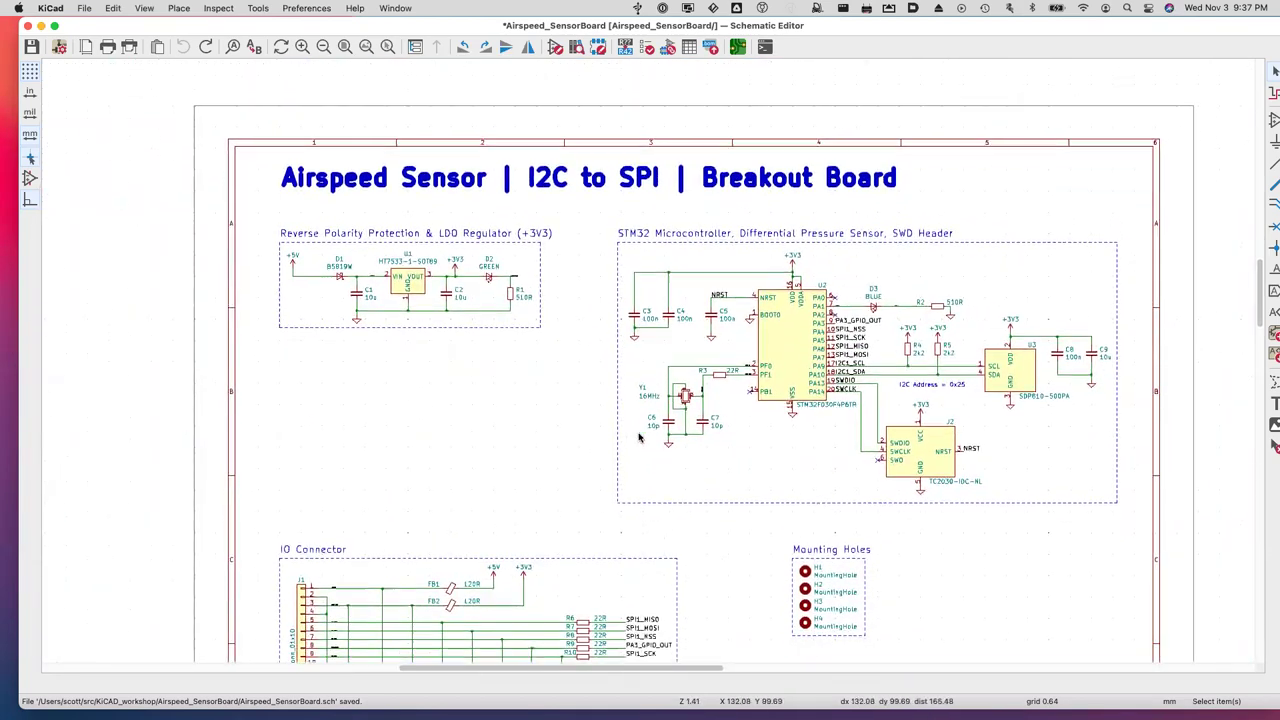
{"action": "scroll", "coordinate": [639, 436], "scroll_direction": "right", "scroll_amount": 1}
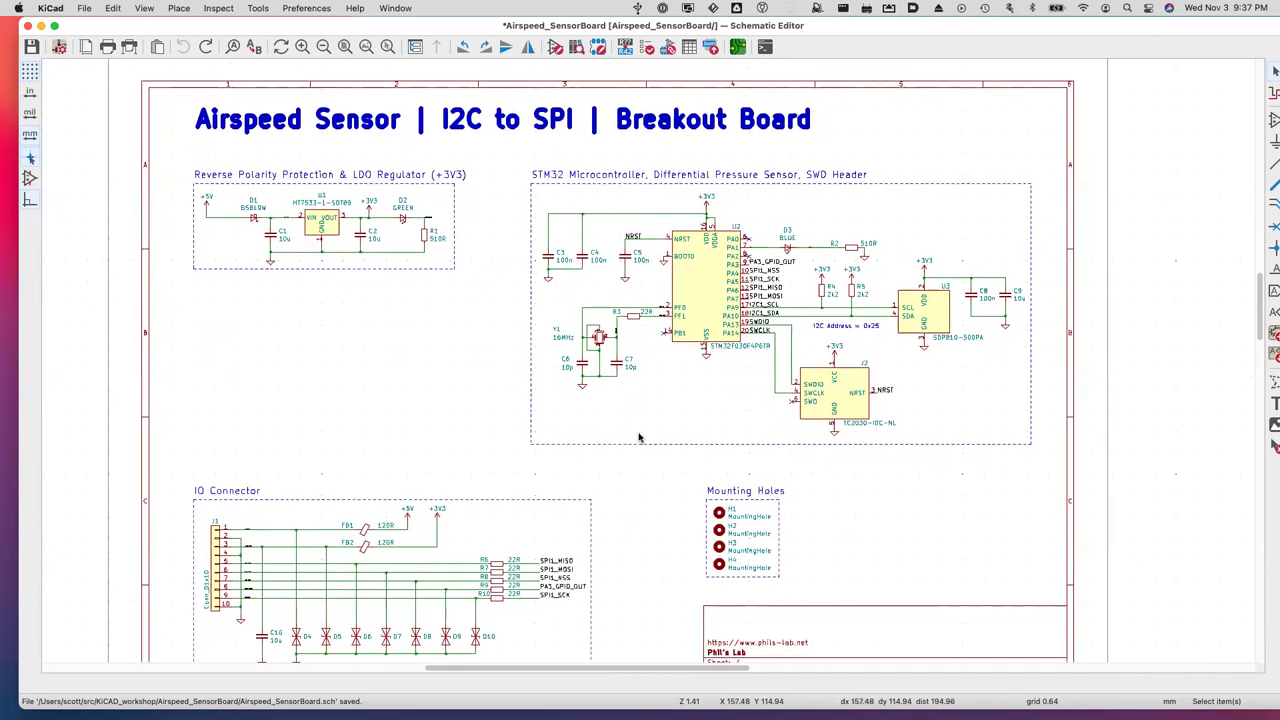
{"action": "scroll", "coordinate": [639, 436], "scroll_direction": "down", "scroll_amount": 4}
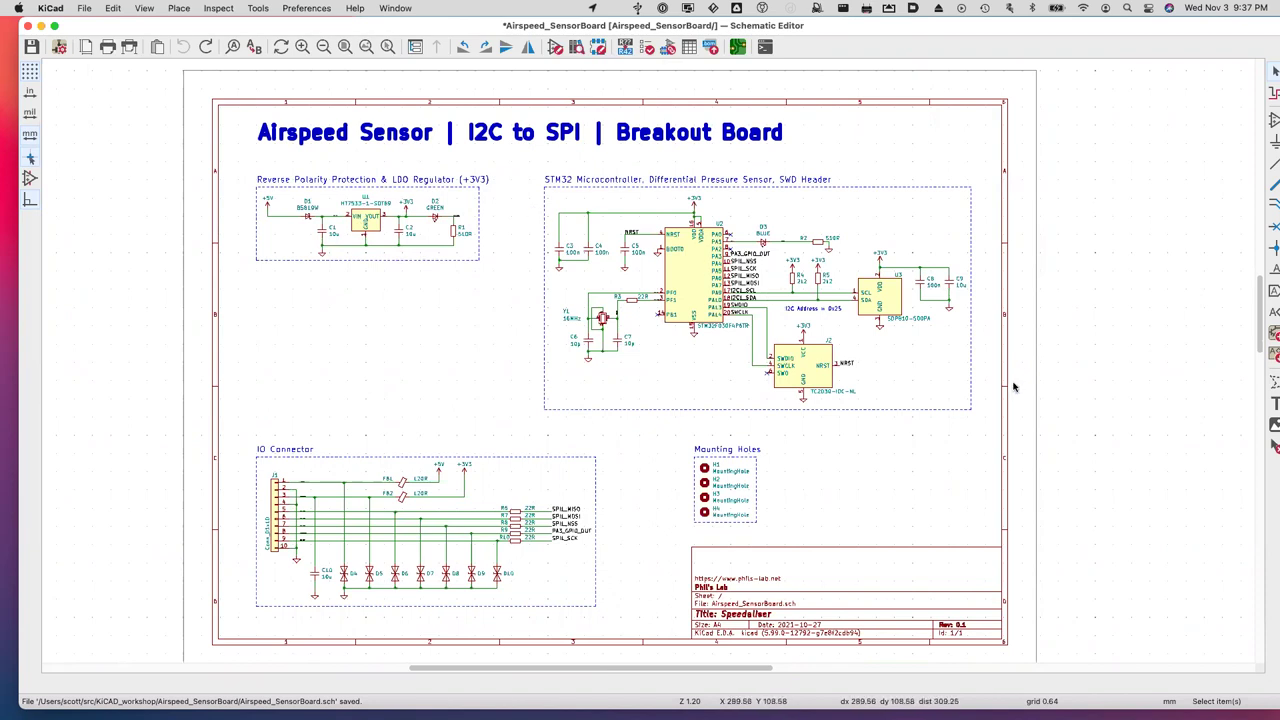
{"action": "scroll", "coordinate": [1085, 240], "scroll_direction": "right", "scroll_amount": 3}
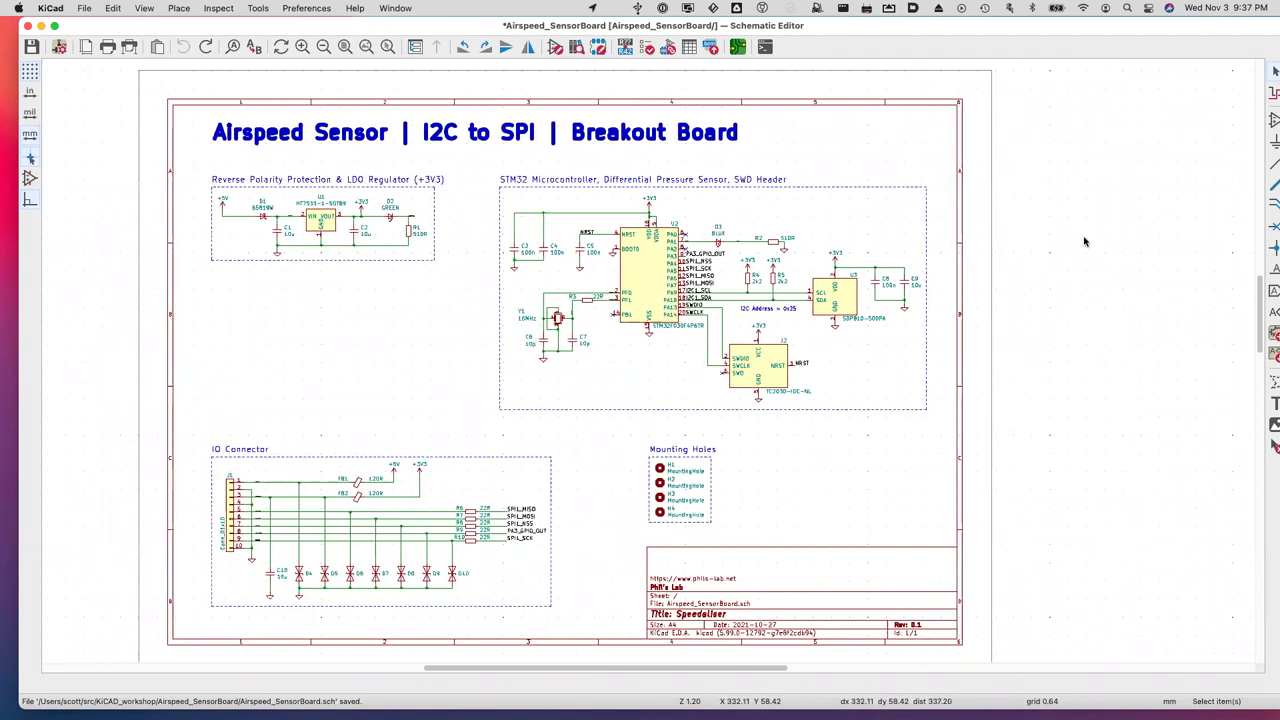
{"action": "scroll", "coordinate": [1000, 180], "scroll_direction": "left", "scroll_amount": 3}
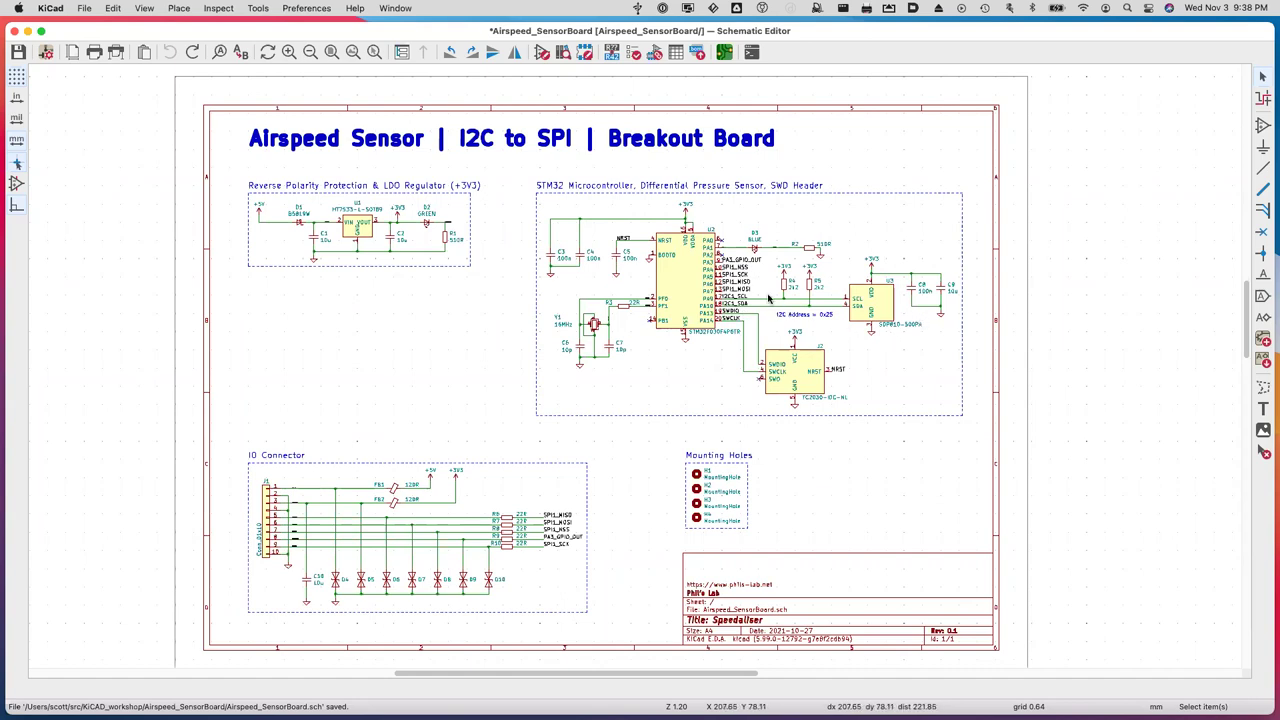
Compare the SPI1 and PA3_GPIO_OUT net labels on U2 with the matching labels beside R6 to R10 in the IO Connector block.
{"action": "scroll", "coordinate": [741, 272], "scroll_direction": "up", "scroll_amount": 5}
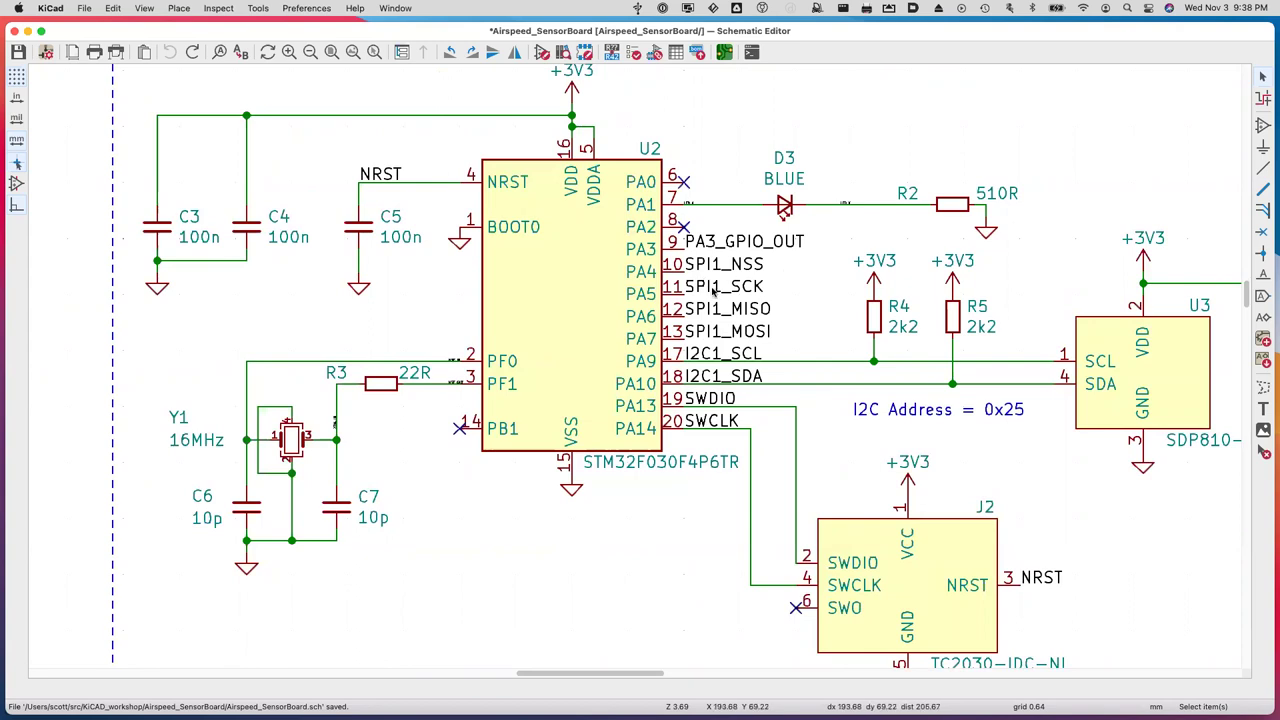
{"action": "scroll", "coordinate": [713, 289], "scroll_direction": "down", "scroll_amount": 5}
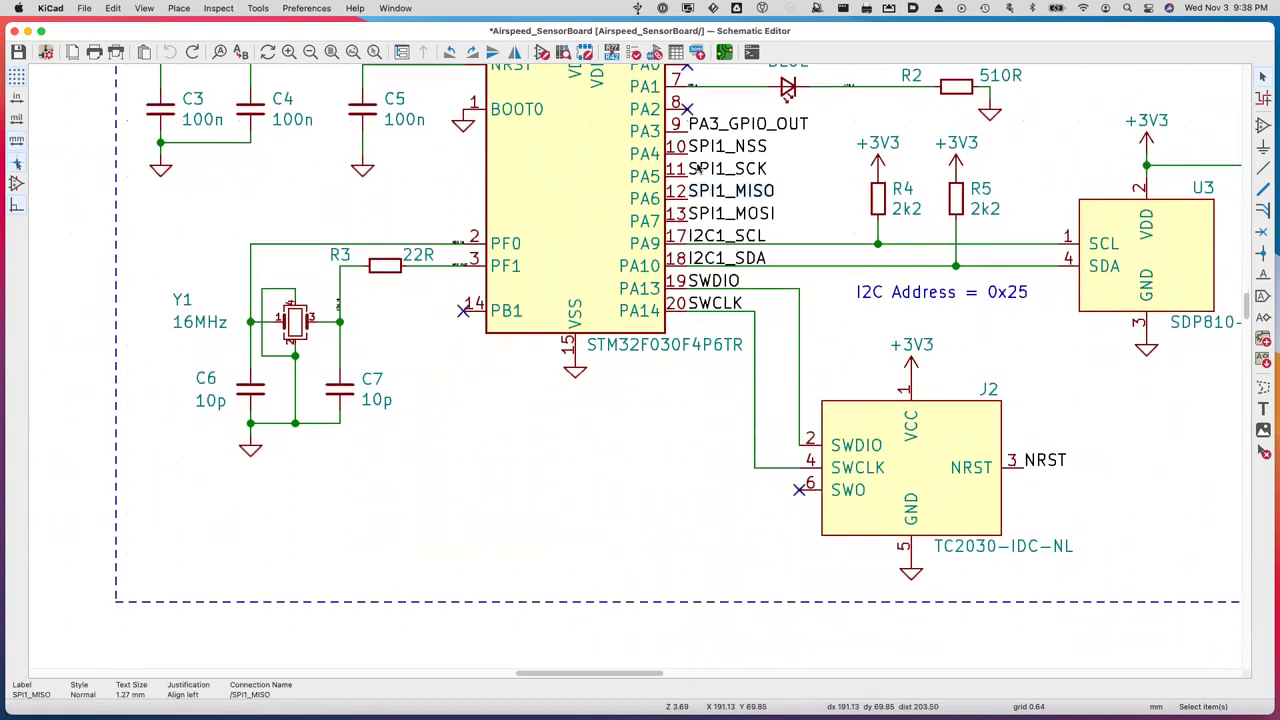
{"action": "scroll", "coordinate": [592, 311], "scroll_direction": "down", "scroll_amount": 6}
{"action": "scroll", "coordinate": [592, 311], "scroll_direction": "down", "scroll_amount": 8}
{"action": "scroll", "coordinate": [592, 311], "scroll_direction": "left", "scroll_amount": 12}
{"action": "scroll", "coordinate": [593, 313], "scroll_direction": "down", "scroll_amount": 3}
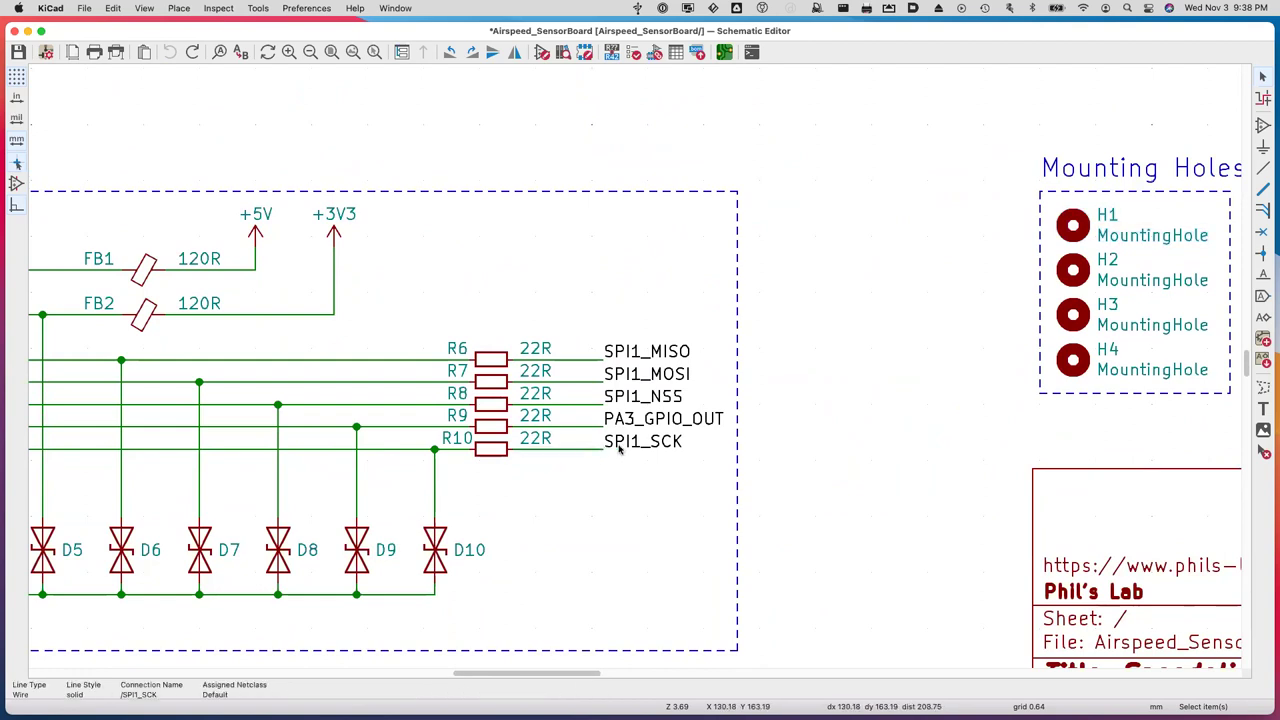
{"action": "scroll", "coordinate": [647, 450], "scroll_direction": "up", "scroll_amount": 2}
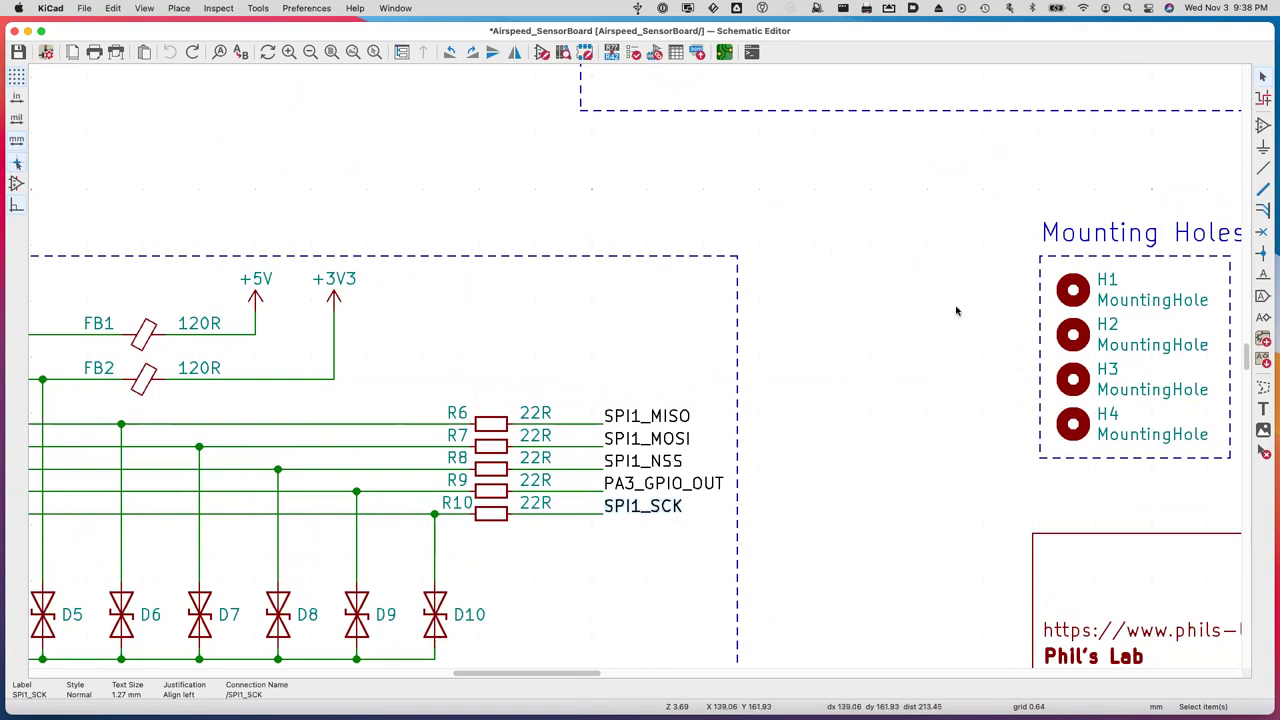
{"action": "scroll", "coordinate": [907, 247], "scroll_direction": "left", "scroll_amount": 6}
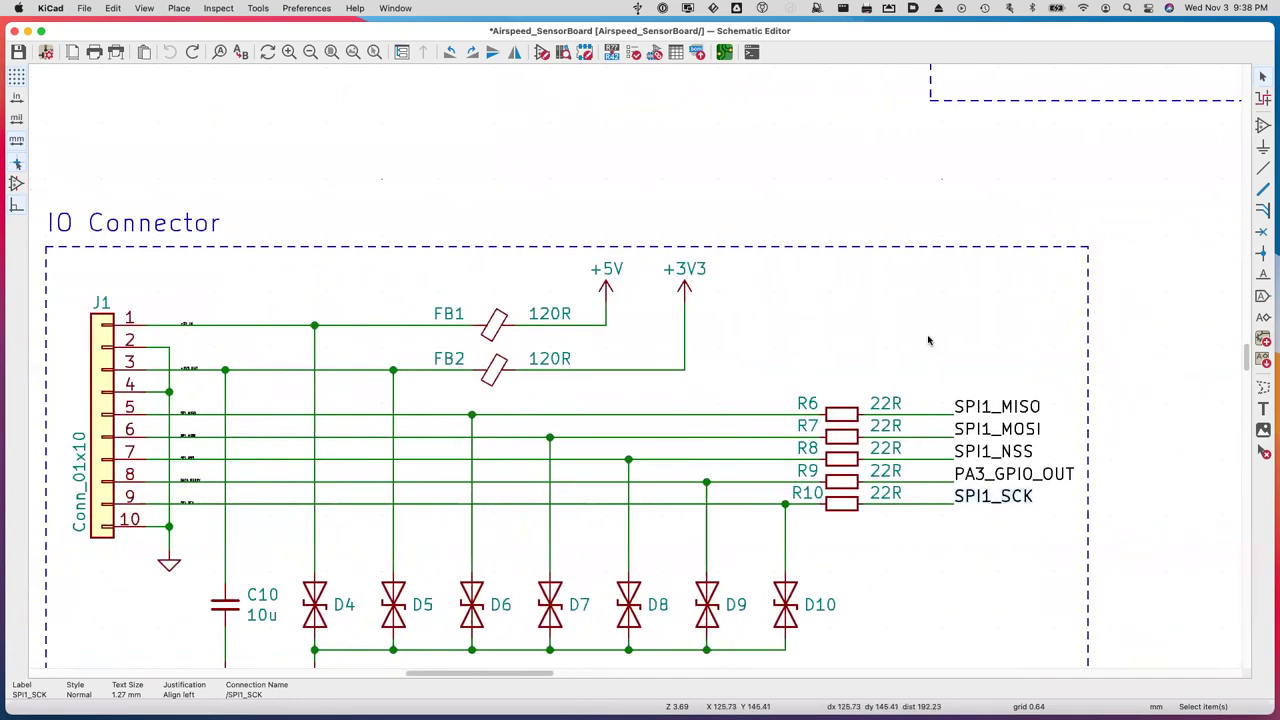
{"action": "left_click", "coordinate": [935, 372]}
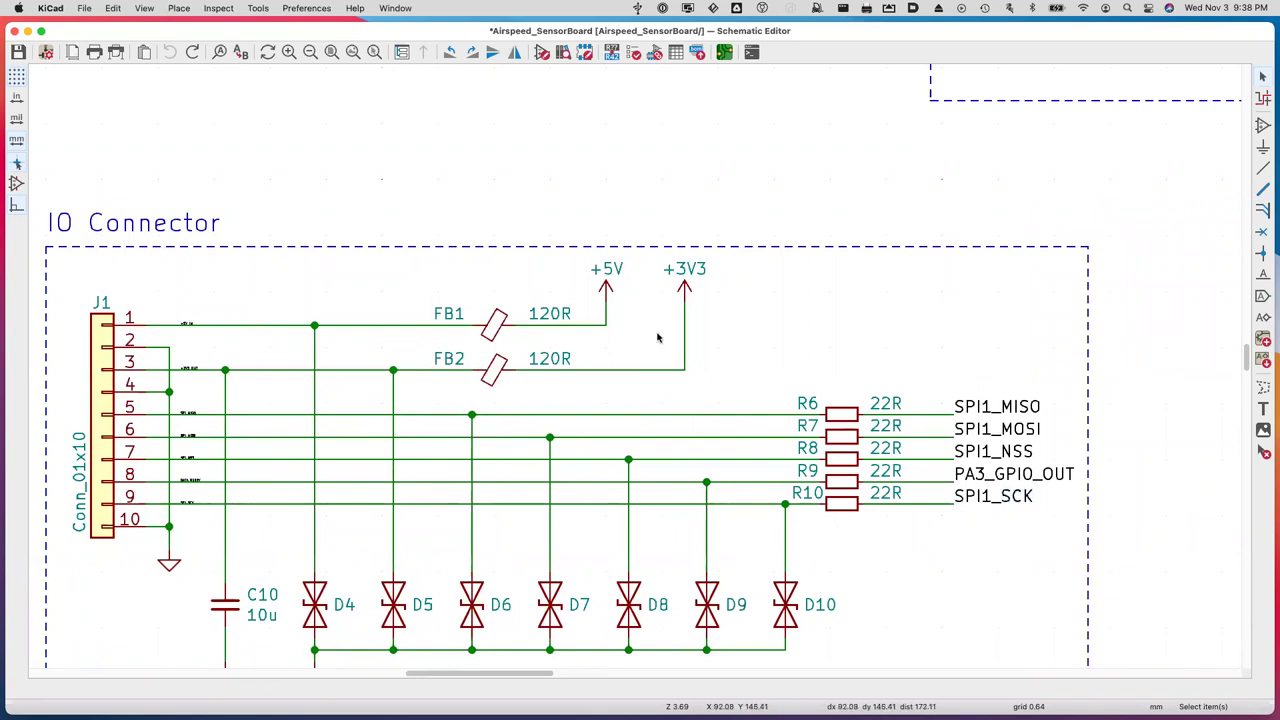
Check the footprint assignment in the symbol properties of mounting hole H1, closing them without changes and clearing the selection.
{"action": "scroll", "coordinate": [656, 339], "scroll_direction": "down", "scroll_amount": 5}
{"action": "scroll", "coordinate": [646, 334], "scroll_direction": "up", "scroll_amount": 2}
{"action": "scroll", "coordinate": [608, 343], "scroll_direction": "down", "scroll_amount": 3}
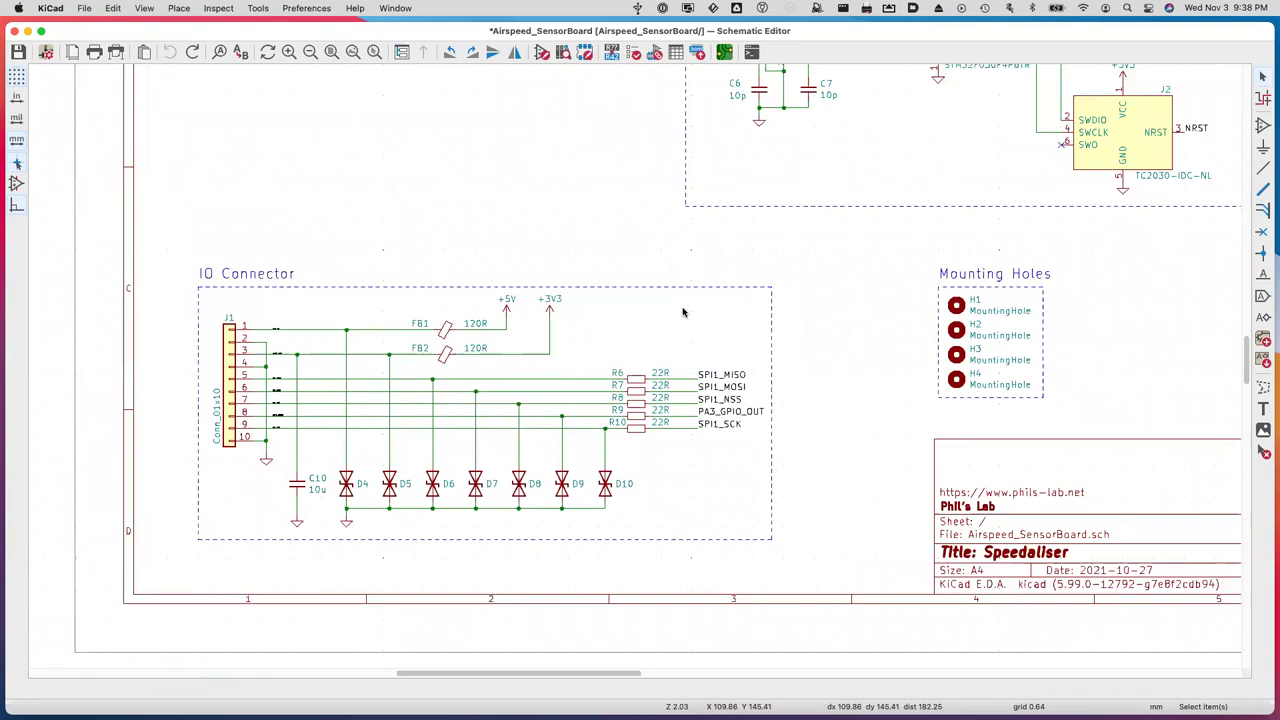
{"action": "scroll", "coordinate": [673, 313], "scroll_direction": "down", "scroll_amount": 1}
{"action": "scroll", "coordinate": [673, 313], "scroll_direction": "up", "scroll_amount": 2}
{"action": "scroll", "coordinate": [672, 314], "scroll_direction": "right", "scroll_amount": 5}
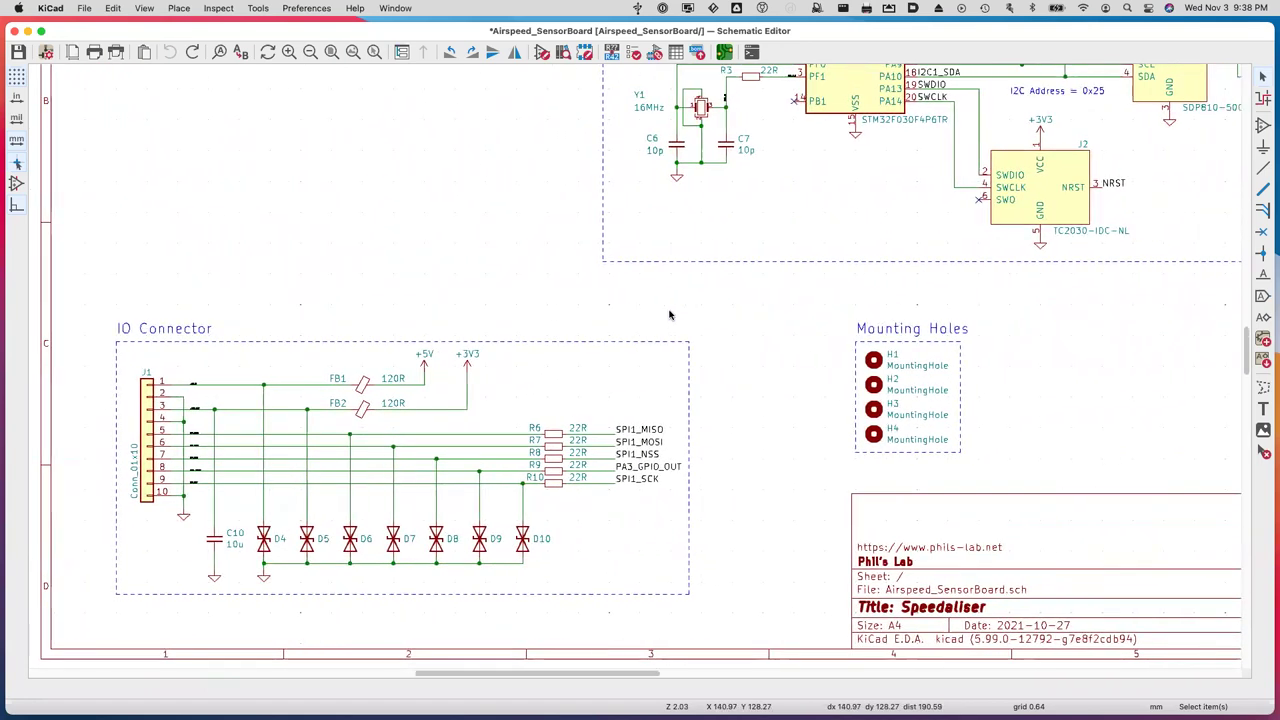
{"action": "scroll", "coordinate": [670, 315], "scroll_direction": "right", "scroll_amount": 1}
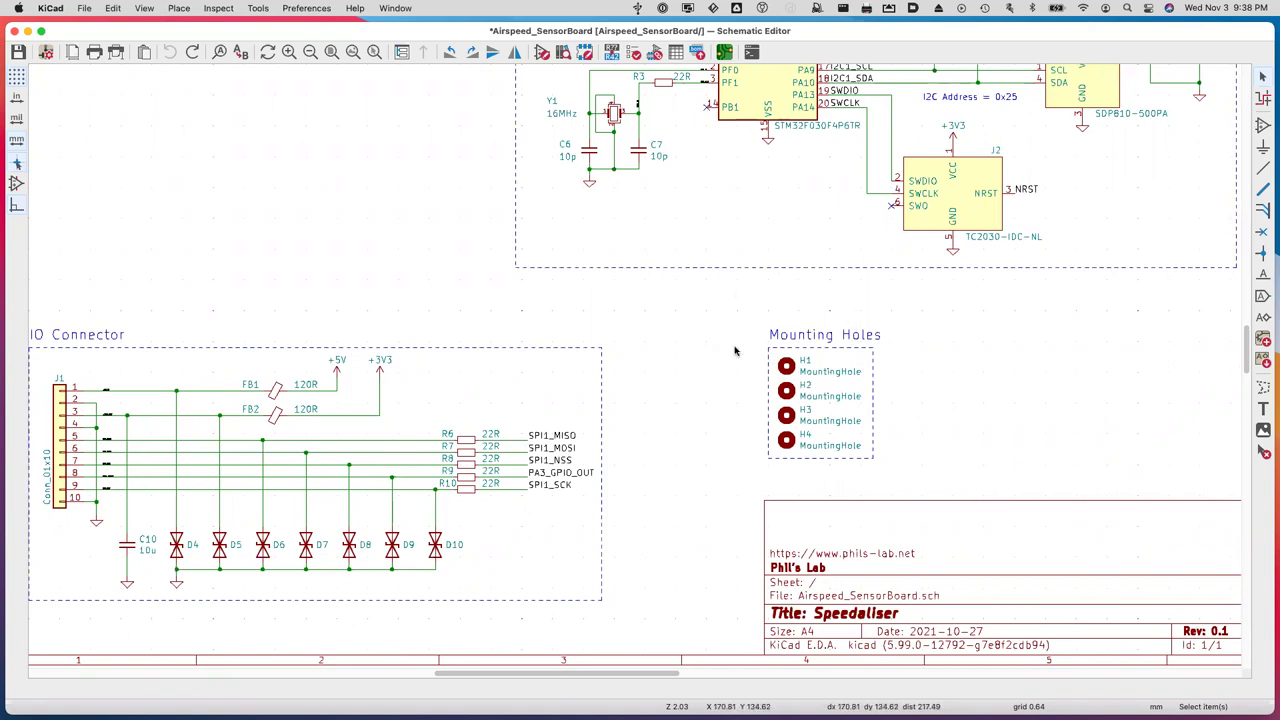
{"action": "scroll", "coordinate": [734, 350], "scroll_direction": "right", "scroll_amount": 5}
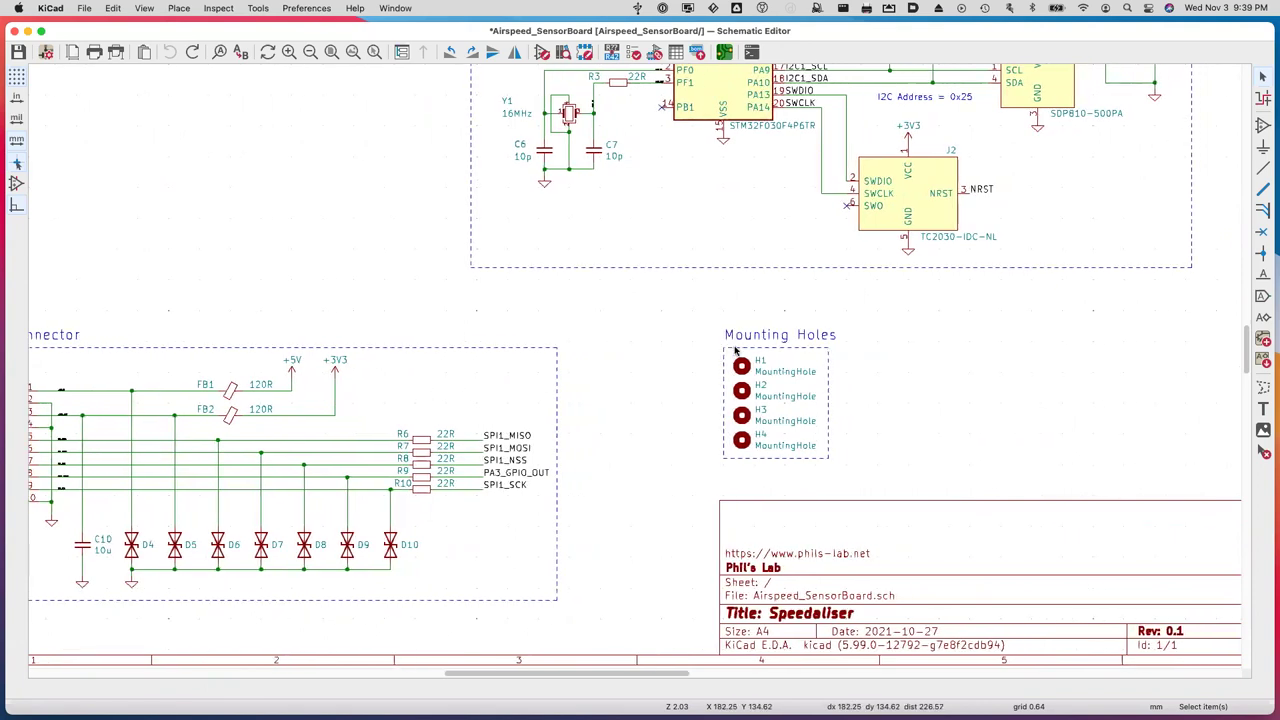
{"action": "scroll", "coordinate": [734, 350], "scroll_direction": "up", "scroll_amount": 5}
{"action": "scroll", "coordinate": [734, 350], "scroll_direction": "right", "scroll_amount": 4}
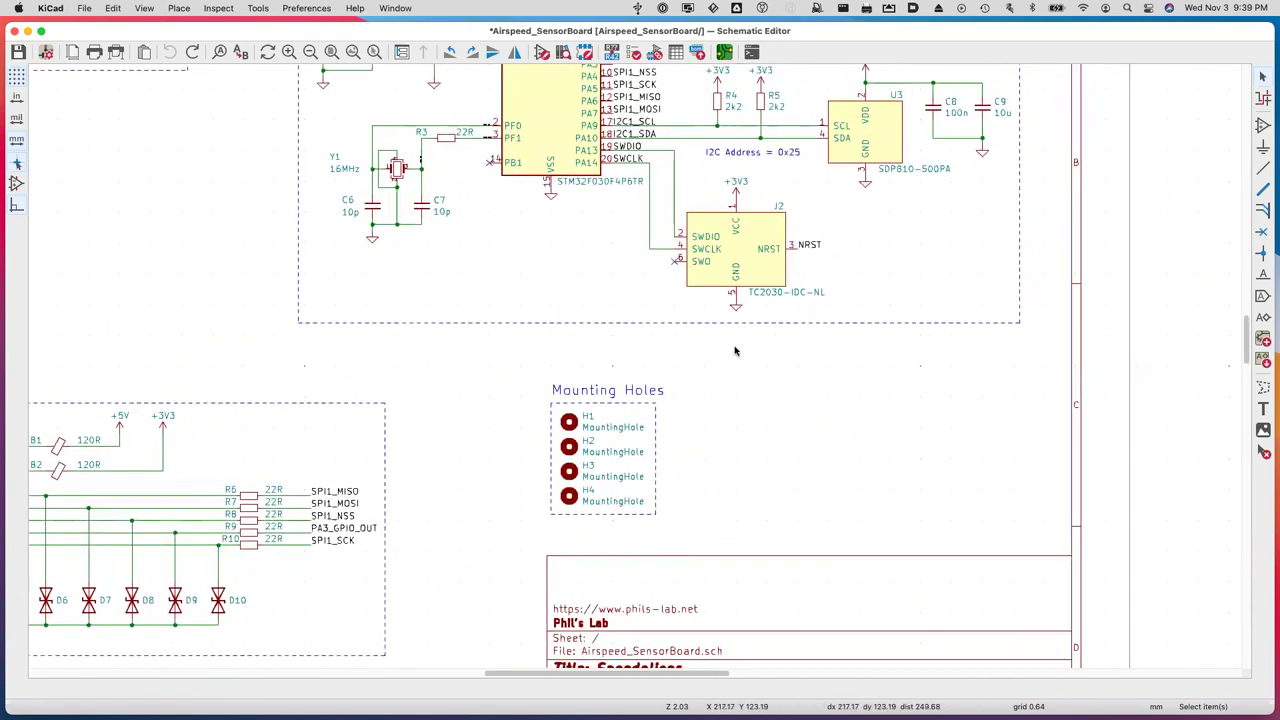
{"action": "scroll", "coordinate": [731, 365], "scroll_direction": "right", "scroll_amount": 1}
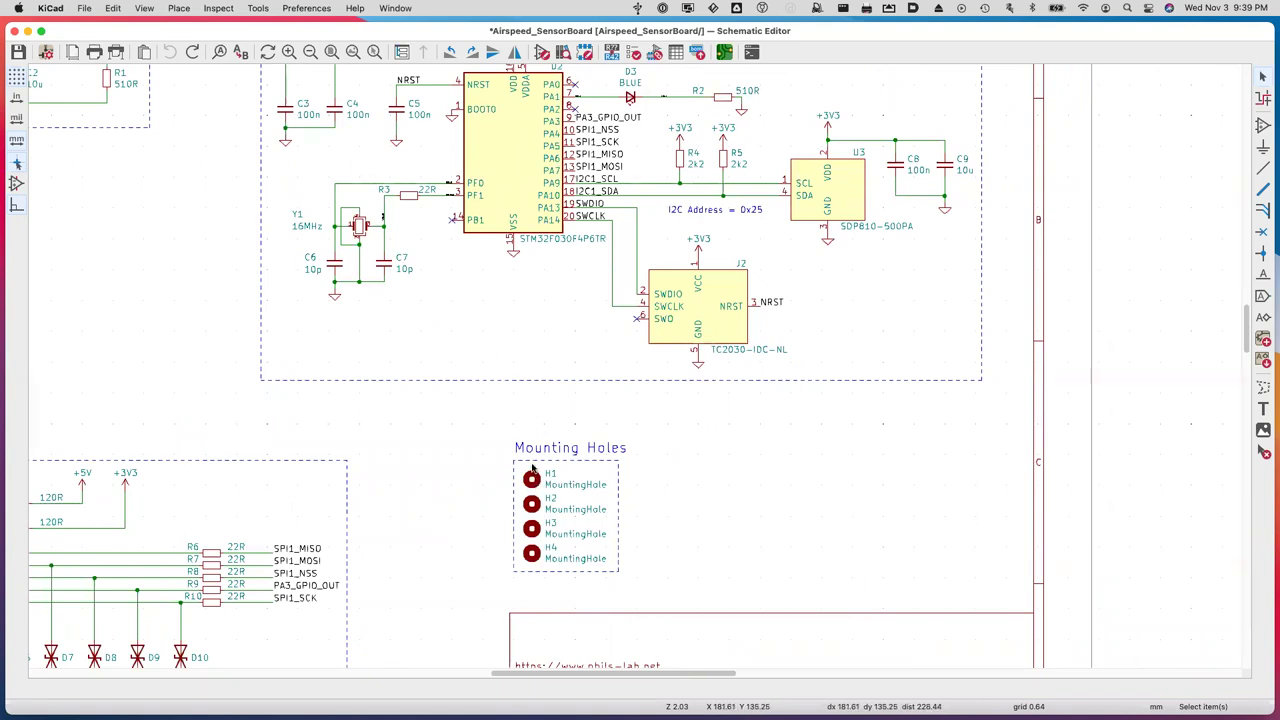
{"action": "left_click", "coordinate": [532, 481]}
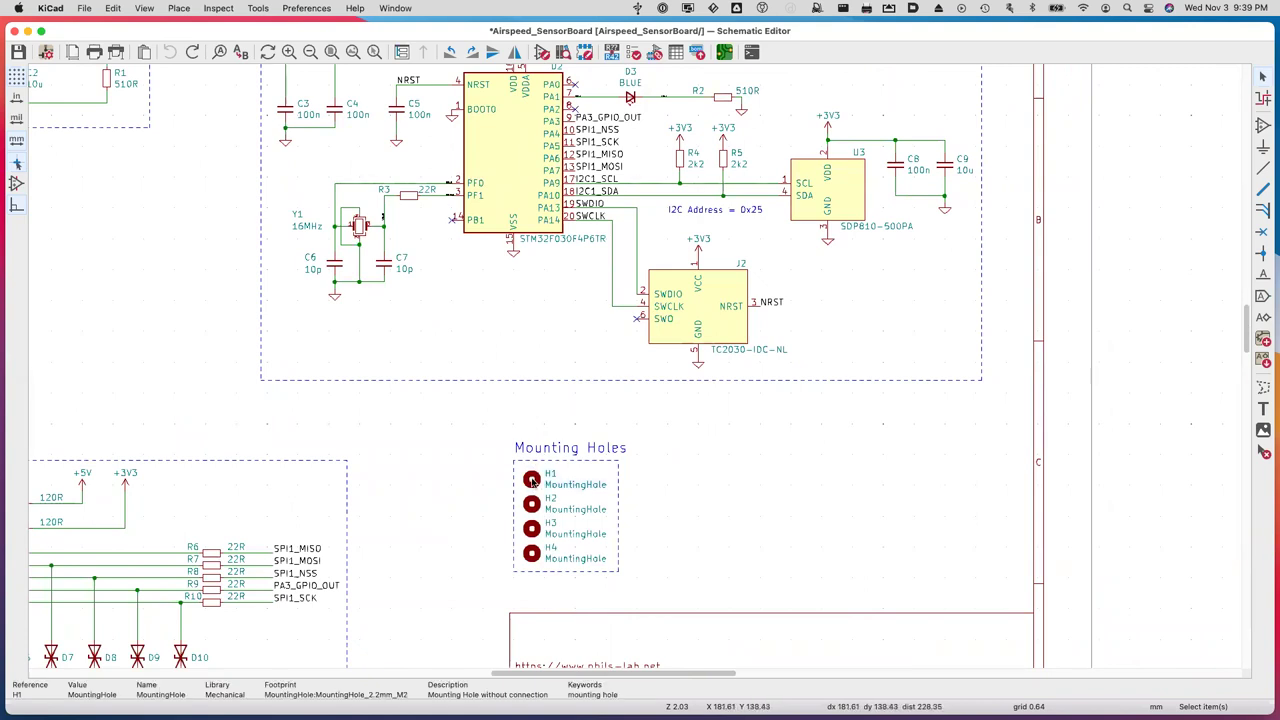
{"action": "double_click", "coordinate": [532, 481]}
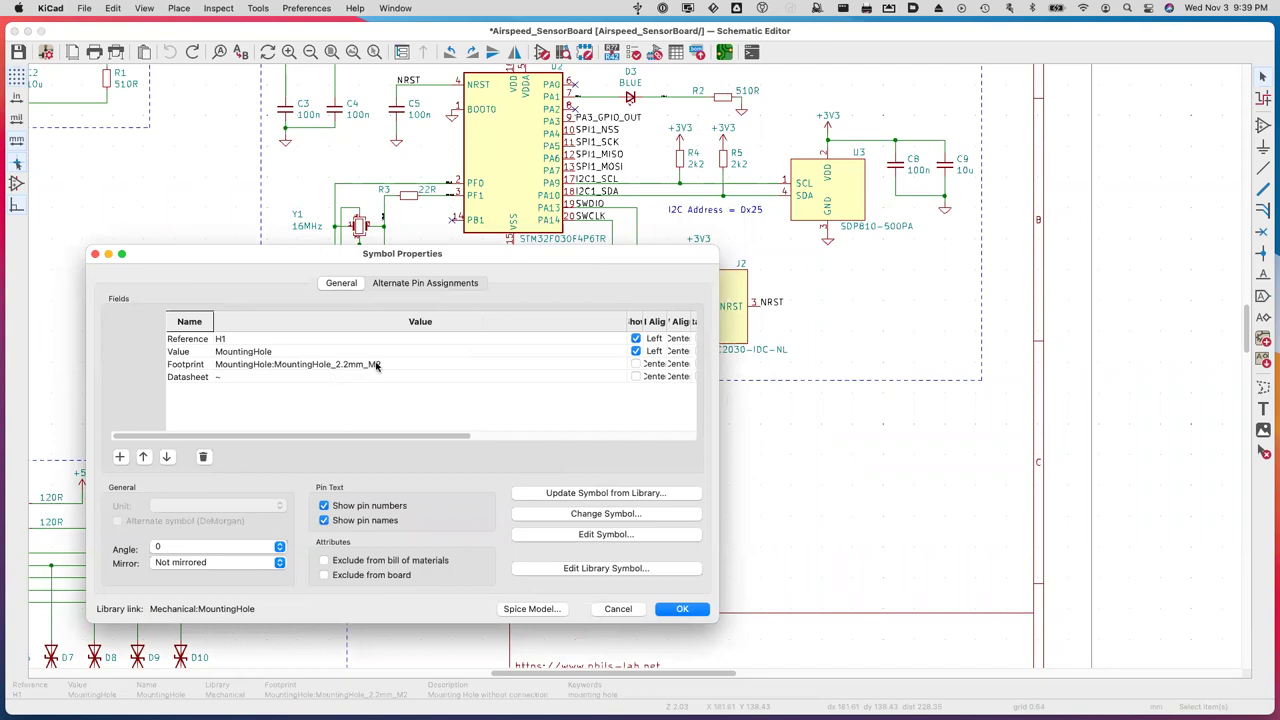
{"action": "left_click", "coordinate": [614, 610]}
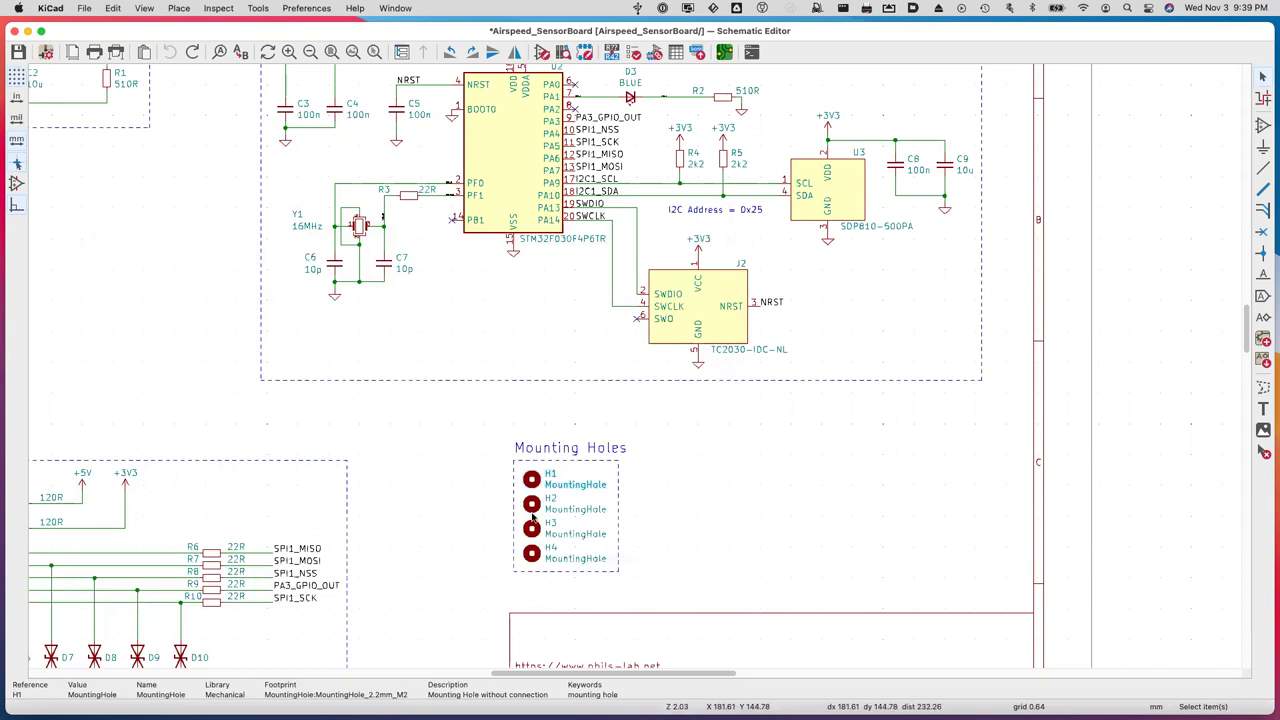
{"action": "left_click", "coordinate": [460, 440]}
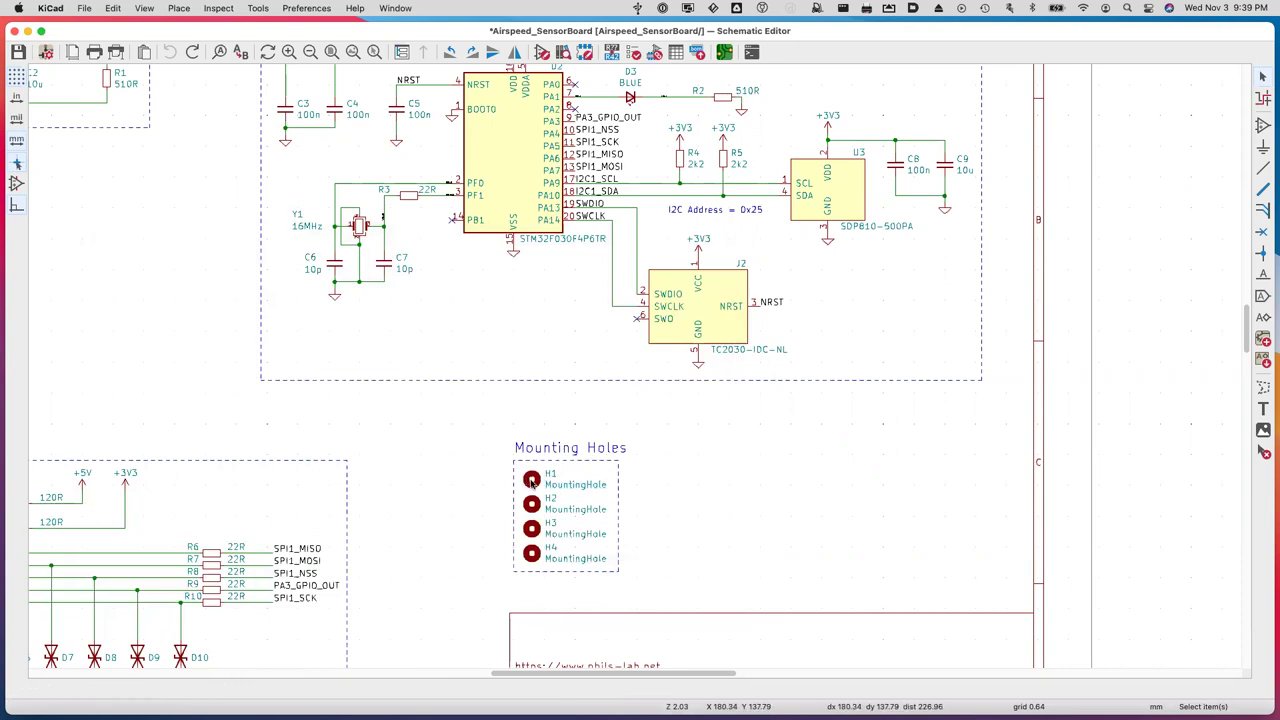
Review the STM32 microcontroller, differential pressure sensor and SWD header block alongside the LDO regulator block.
{"action": "scroll", "coordinate": [540, 555], "scroll_direction": "right", "scroll_amount": 2}
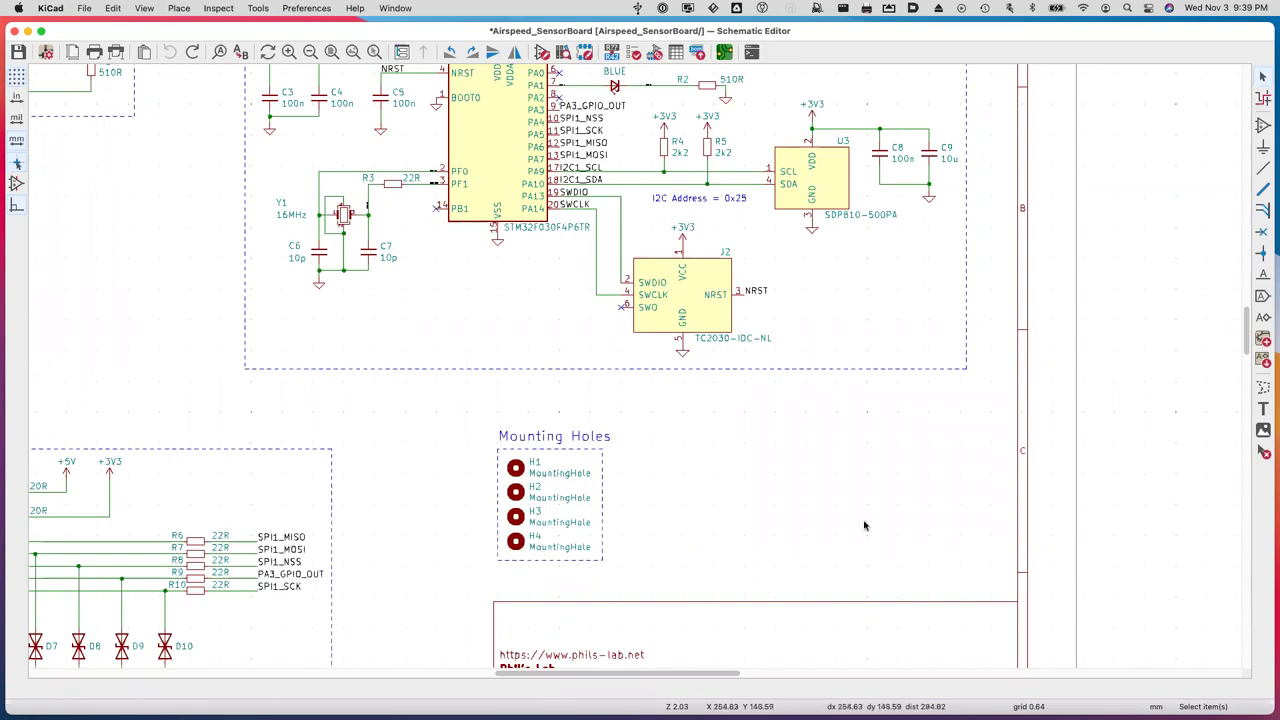
{"action": "scroll", "coordinate": [791, 414], "scroll_direction": "up", "scroll_amount": 5}
{"action": "scroll", "coordinate": [791, 414], "scroll_direction": "left", "scroll_amount": 2}
{"action": "scroll", "coordinate": [791, 417], "scroll_direction": "up", "scroll_amount": 4}
{"action": "scroll", "coordinate": [791, 417], "scroll_direction": "left", "scroll_amount": 12}
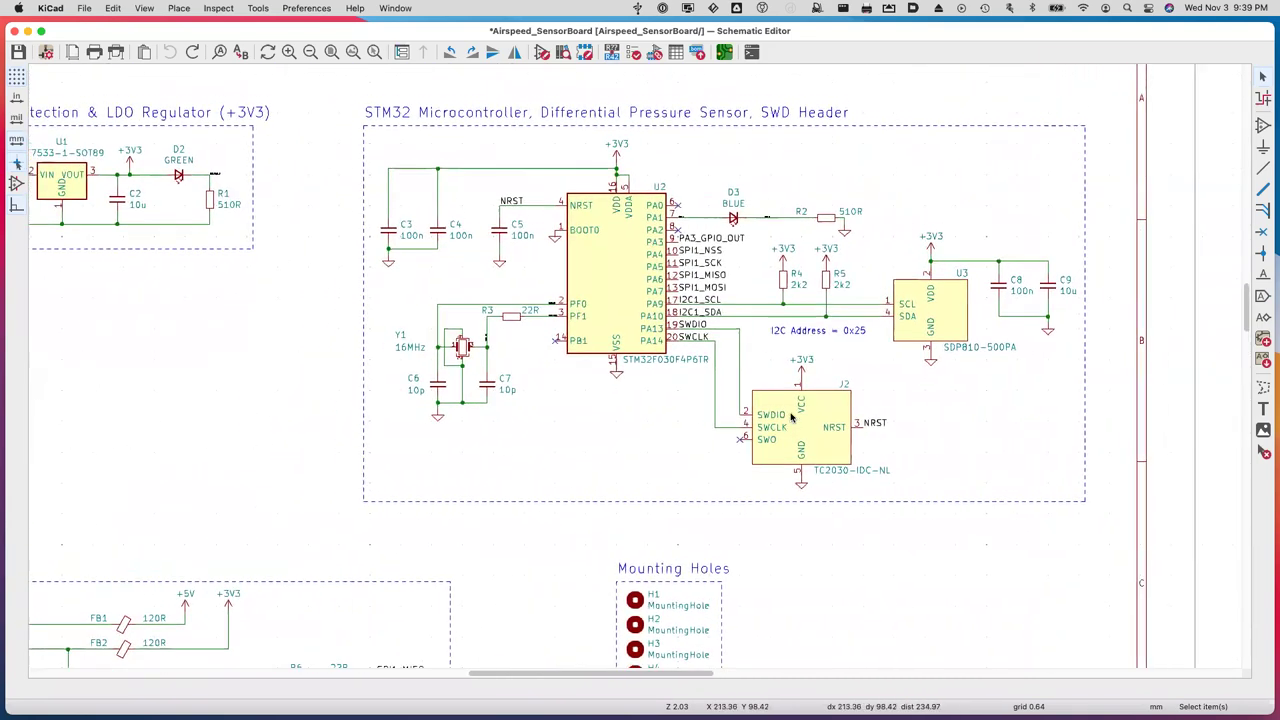
{"action": "scroll", "coordinate": [791, 417], "scroll_direction": "up", "scroll_amount": 1}
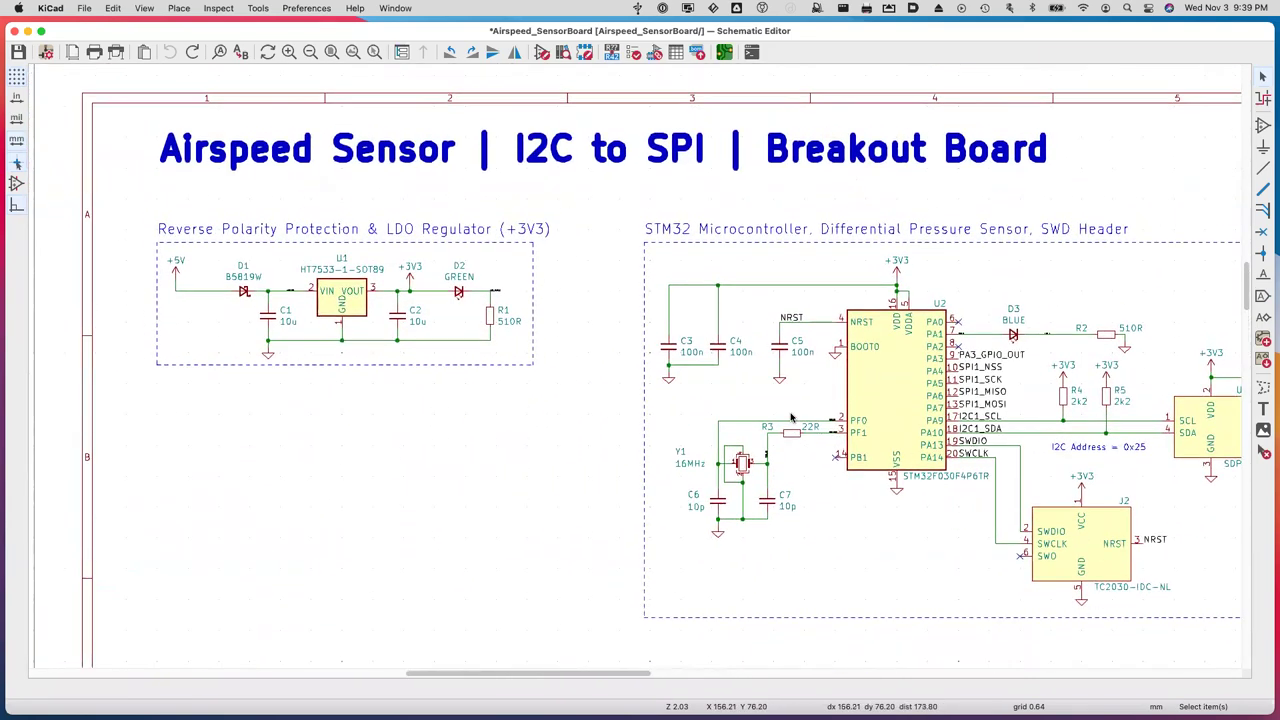
{"action": "scroll", "coordinate": [545, 228], "scroll_direction": "right", "scroll_amount": 7}
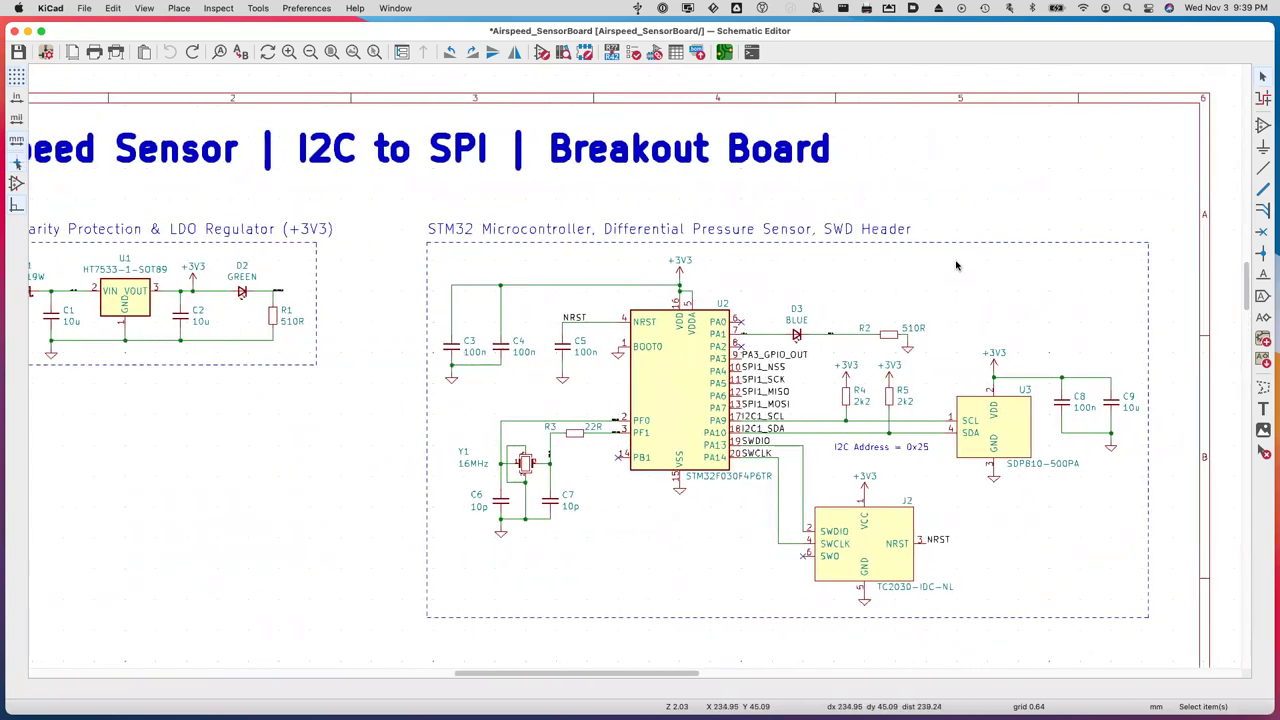
{"action": "scroll", "coordinate": [900, 506], "scroll_direction": "right", "scroll_amount": 4}
{"action": "scroll", "coordinate": [900, 506], "scroll_direction": "down", "scroll_amount": 2}
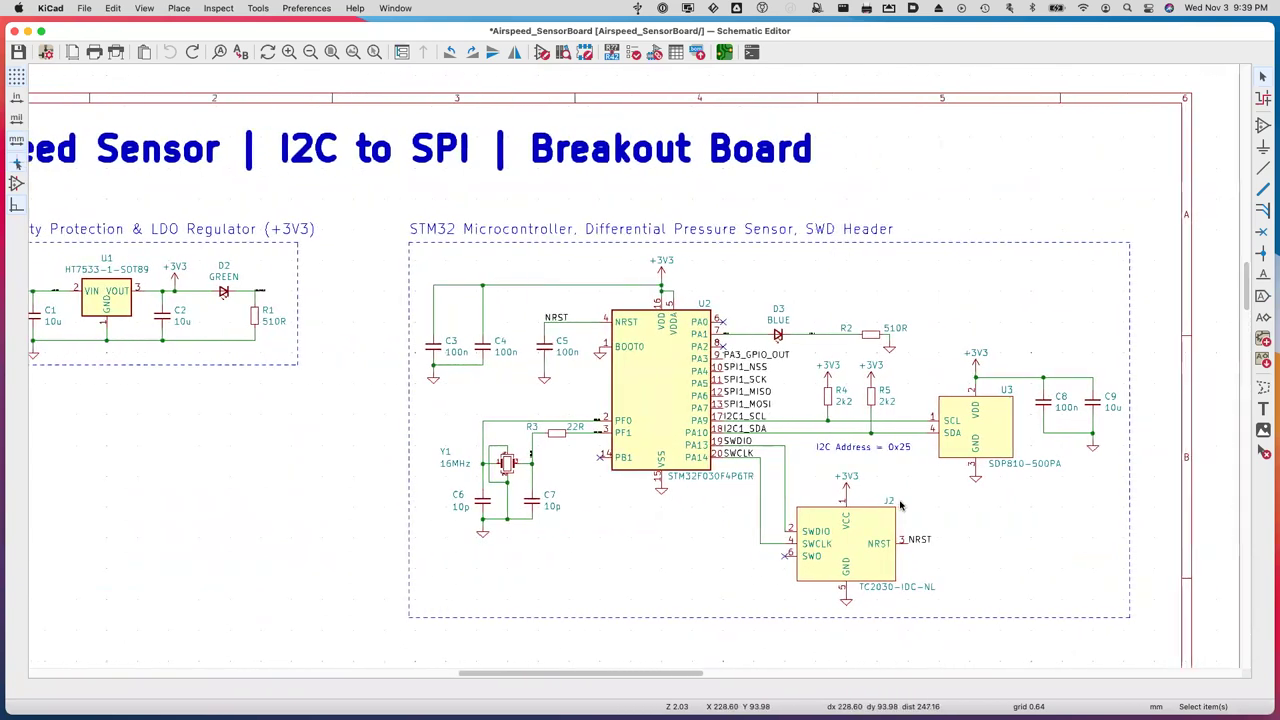
{"action": "scroll", "coordinate": [900, 506], "scroll_direction": "left", "scroll_amount": 5}
{"action": "scroll", "coordinate": [900, 506], "scroll_direction": "down", "scroll_amount": 2}
{"action": "scroll", "coordinate": [900, 506], "scroll_direction": "left", "scroll_amount": 4}
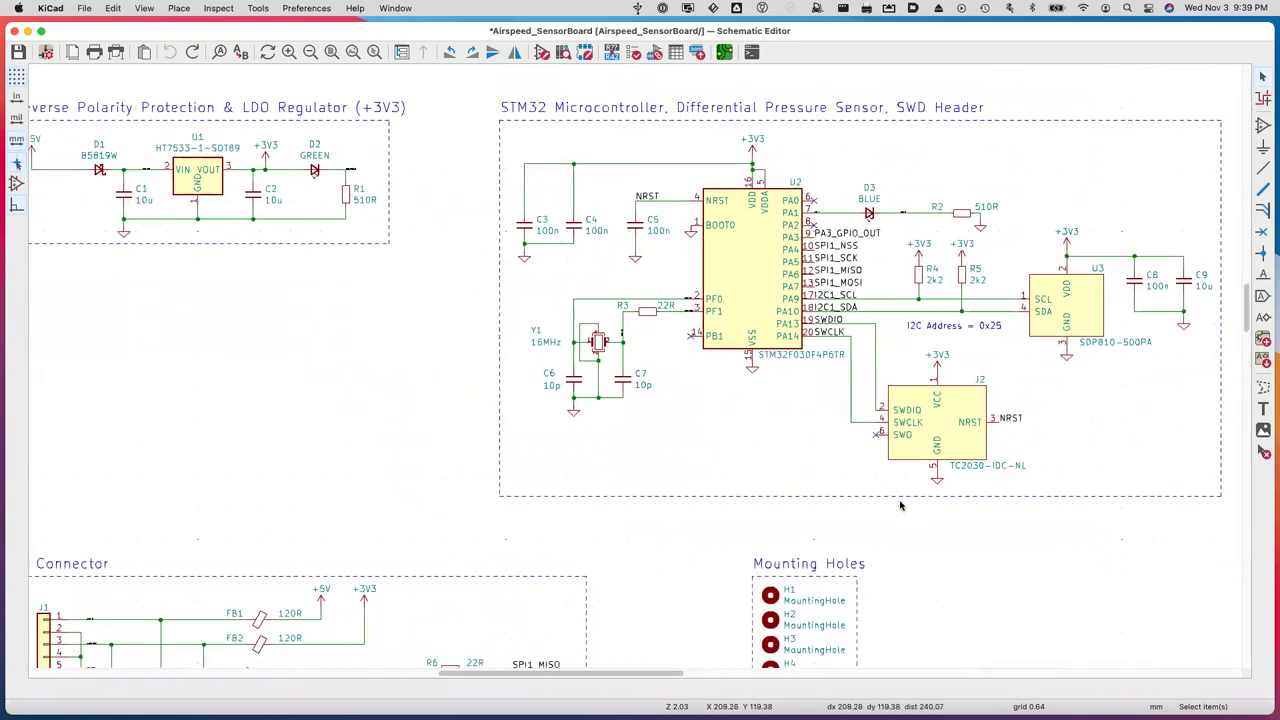
Open the properties of the SPI1_MISO net label beside R6 in the IO Connector block and bring up its syntax help.
{"action": "scroll", "coordinate": [900, 506], "scroll_direction": "down", "scroll_amount": 1}
{"action": "scroll", "coordinate": [900, 506], "scroll_direction": "down", "scroll_amount": 4}
{"action": "scroll", "coordinate": [900, 506], "scroll_direction": "right", "scroll_amount": 1}
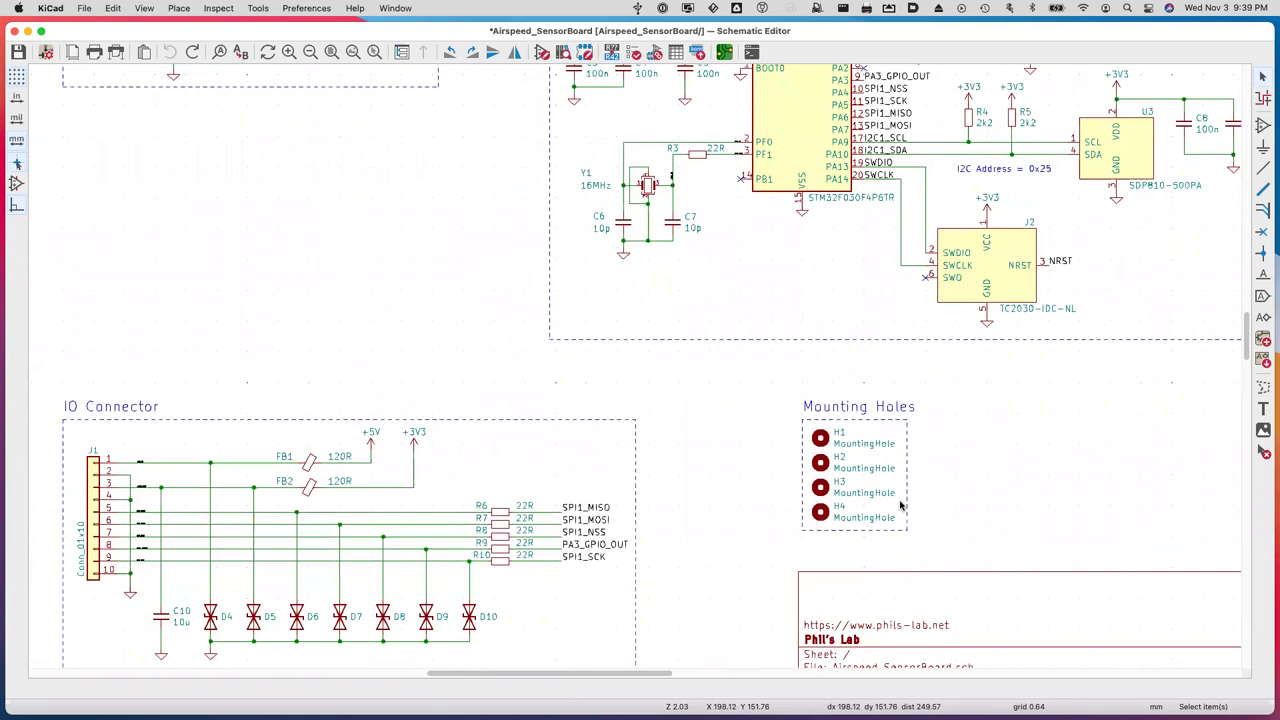
{"action": "scroll", "coordinate": [900, 506], "scroll_direction": "right", "scroll_amount": 6}
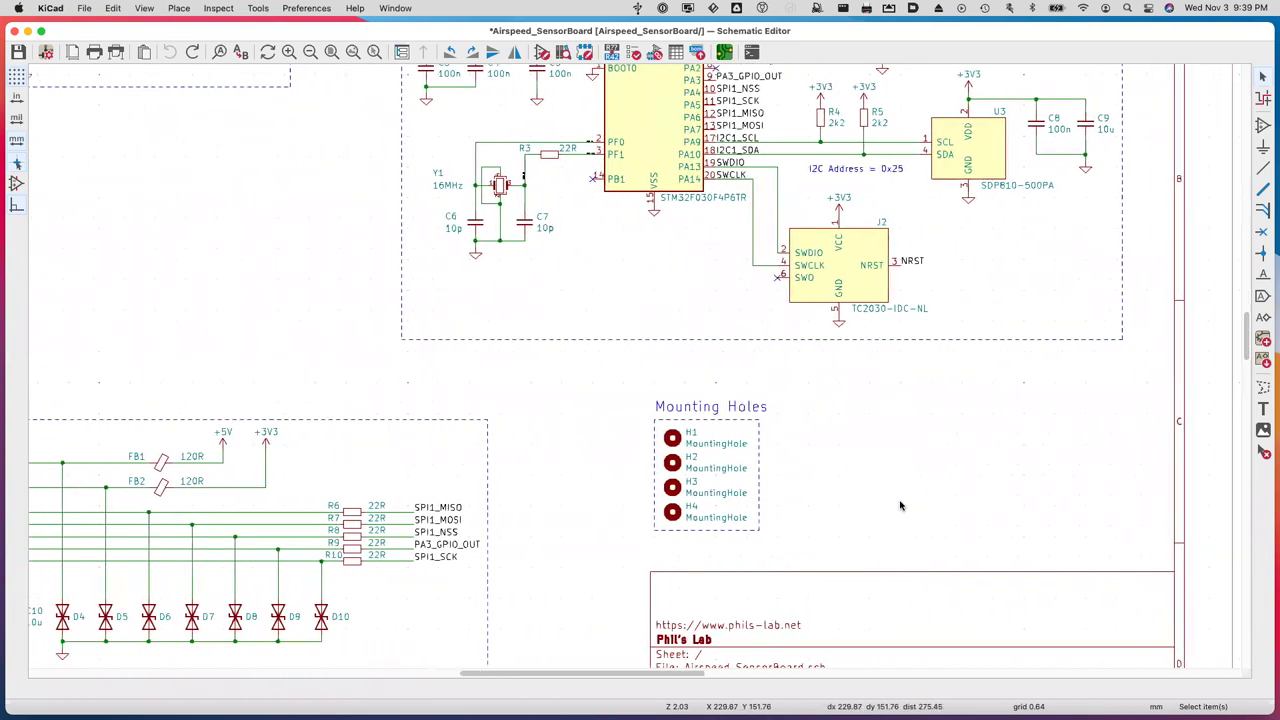
{"action": "scroll", "coordinate": [900, 506], "scroll_direction": "down", "scroll_amount": 3}
{"action": "scroll", "coordinate": [900, 506], "scroll_direction": "left", "scroll_amount": 6}
{"action": "scroll", "coordinate": [900, 506], "scroll_direction": "up", "scroll_amount": 1}
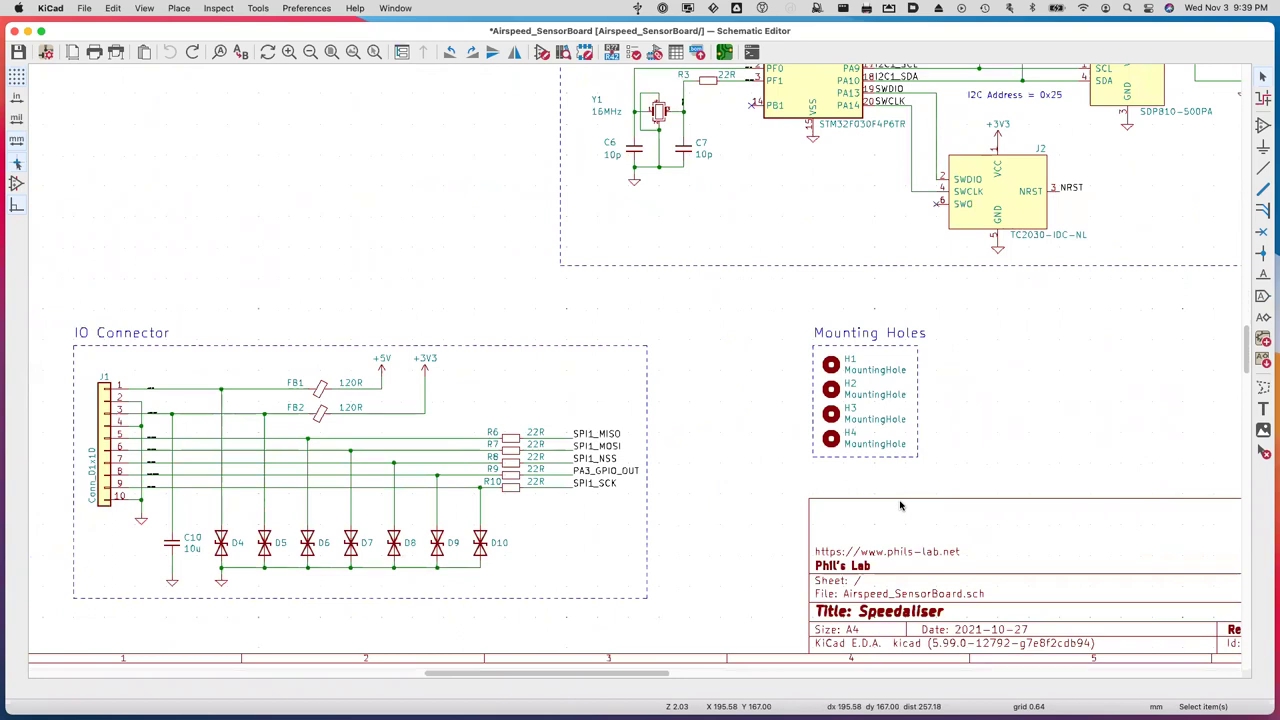
{"action": "left_click", "coordinate": [584, 437]}
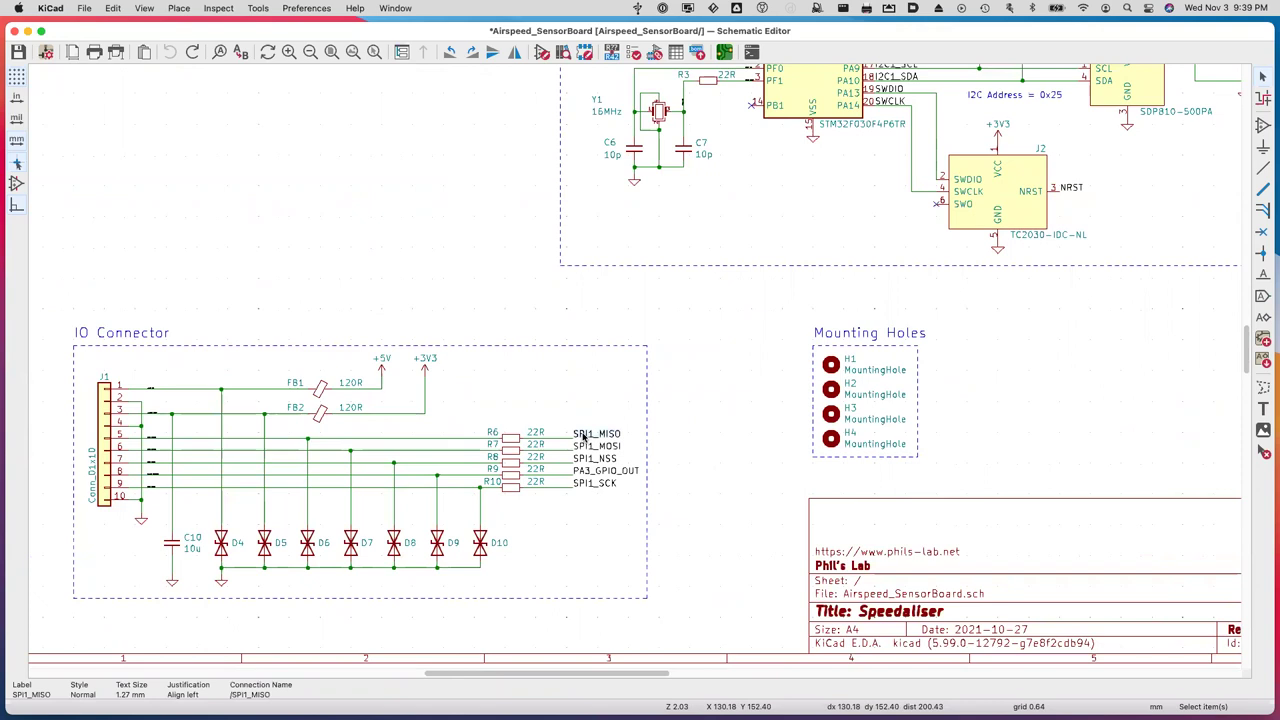
{"action": "double_click", "coordinate": [584, 437]}
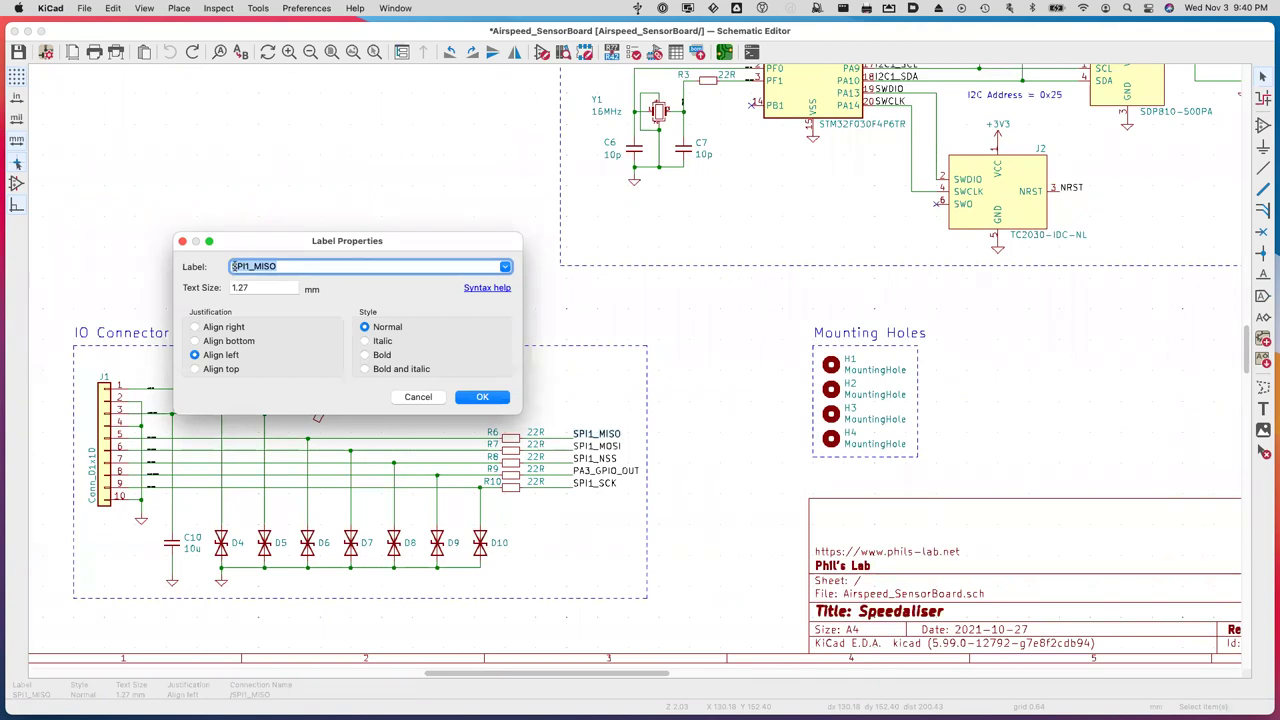
{"action": "left_click", "coordinate": [489, 290]}
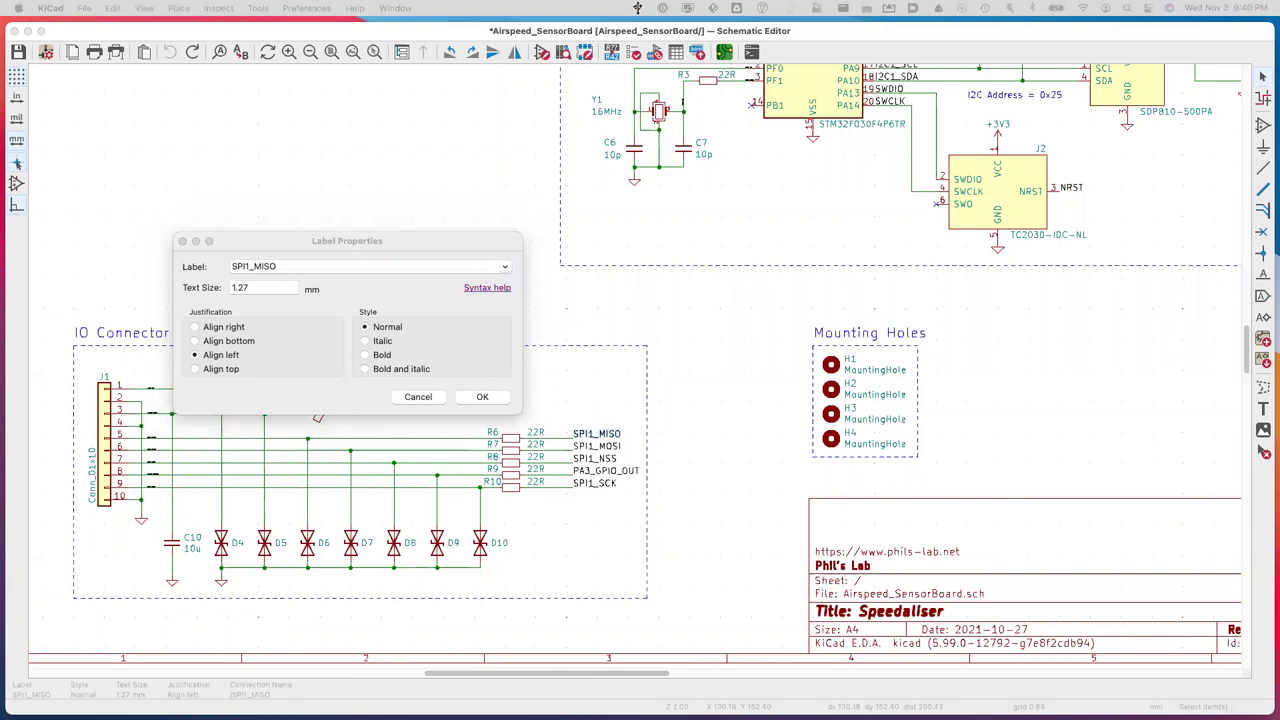
Read the markup and bus definition examples in the syntax help, then close it and cancel the label properties.
{"action": "left_click_drag", "start_coordinate": [427, 186], "coordinate": [357, 180]}
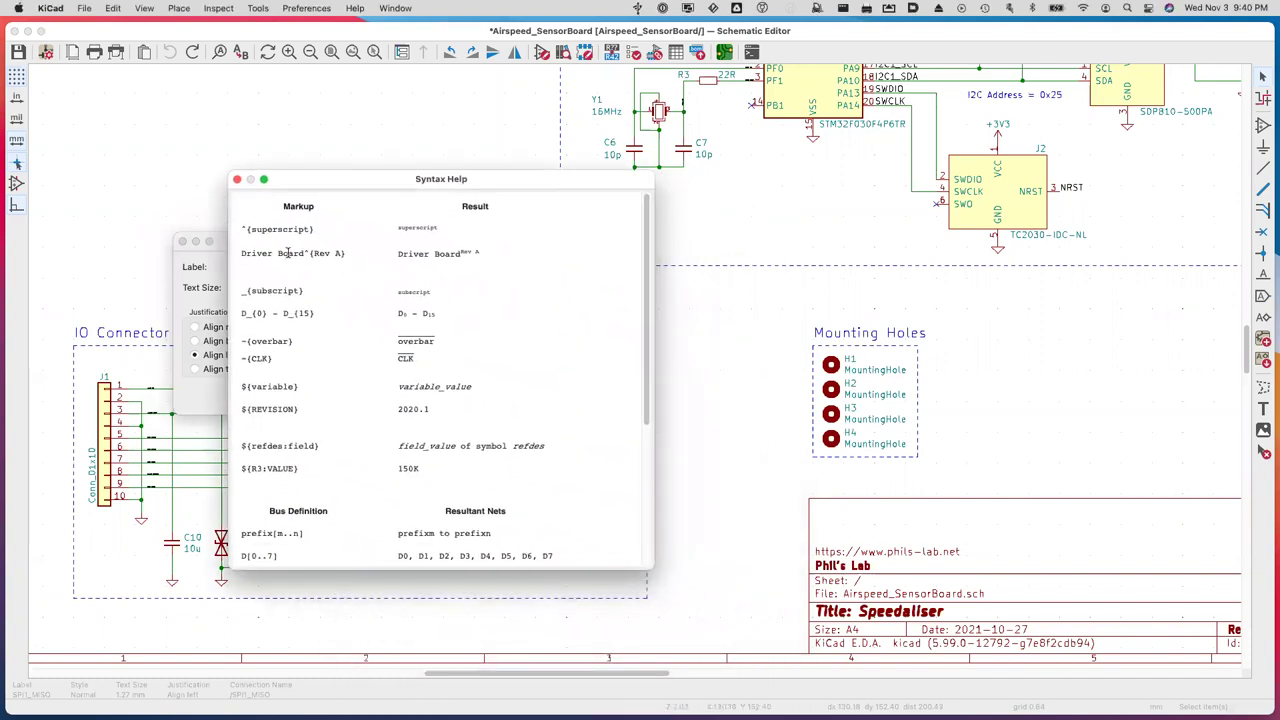
{"action": "left_click_drag", "start_coordinate": [346, 190], "coordinate": [766, 214]}
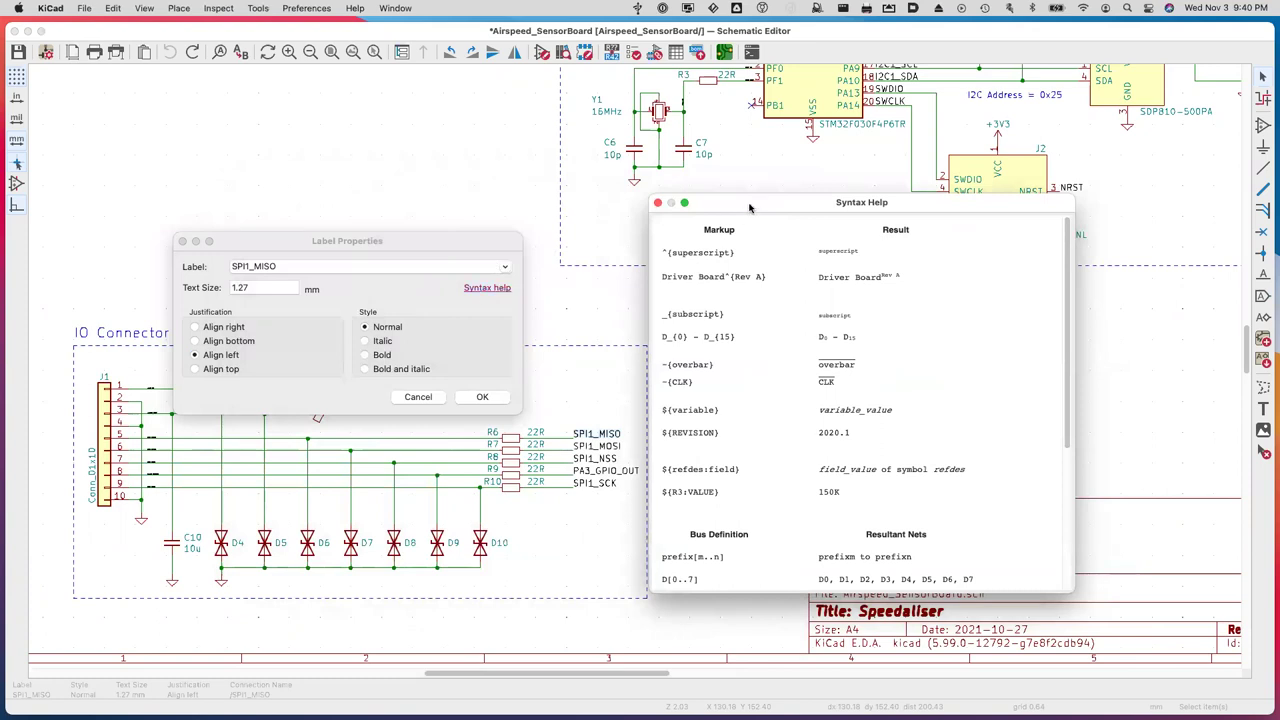
{"action": "left_click_drag", "start_coordinate": [751, 207], "coordinate": [462, 158]}
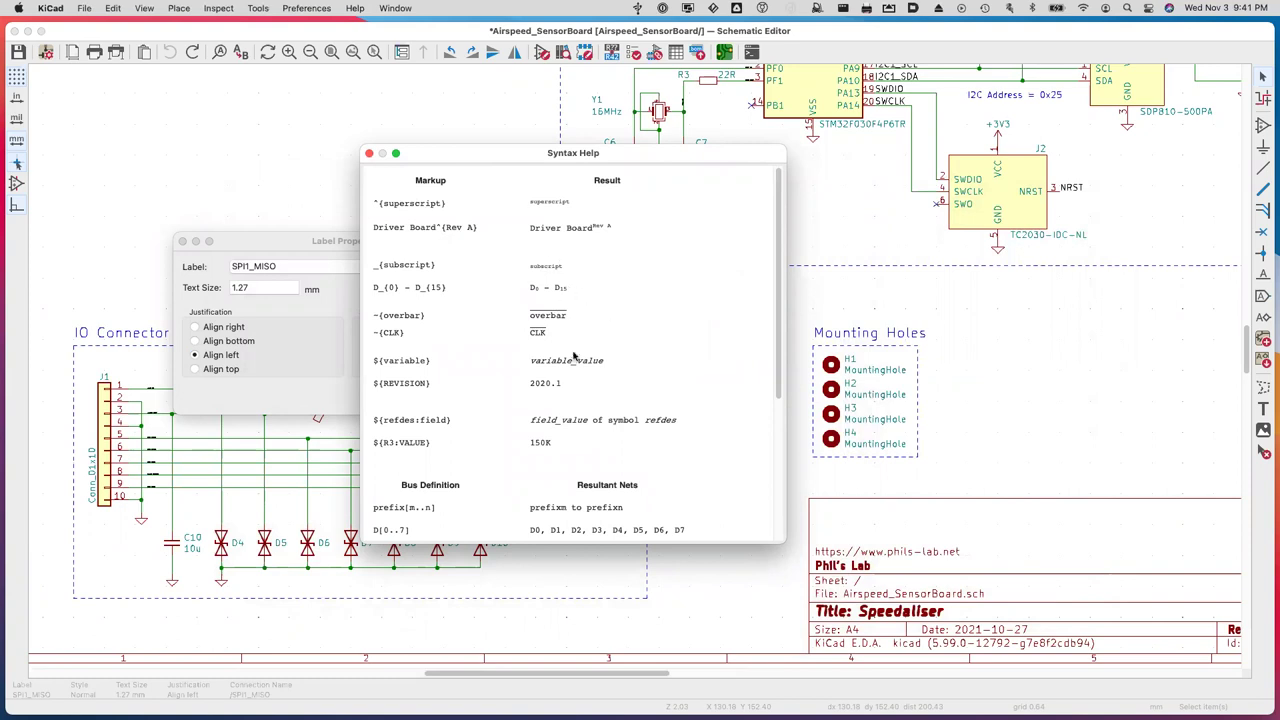
{"action": "scroll", "coordinate": [573, 353], "scroll_direction": "down", "scroll_amount": 3}
{"action": "scroll", "coordinate": [573, 353], "scroll_direction": "up", "scroll_amount": 6}
{"action": "left_click", "coordinate": [369, 153]}
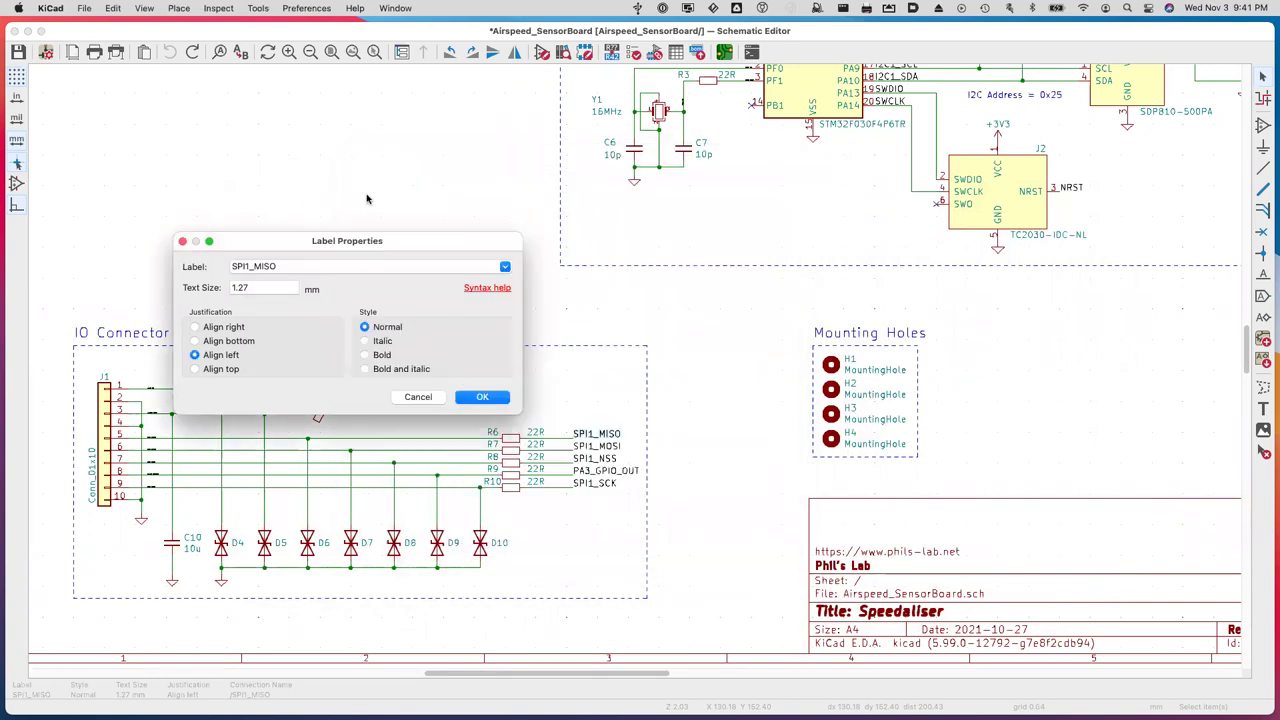
{"action": "left_click", "coordinate": [417, 397]}
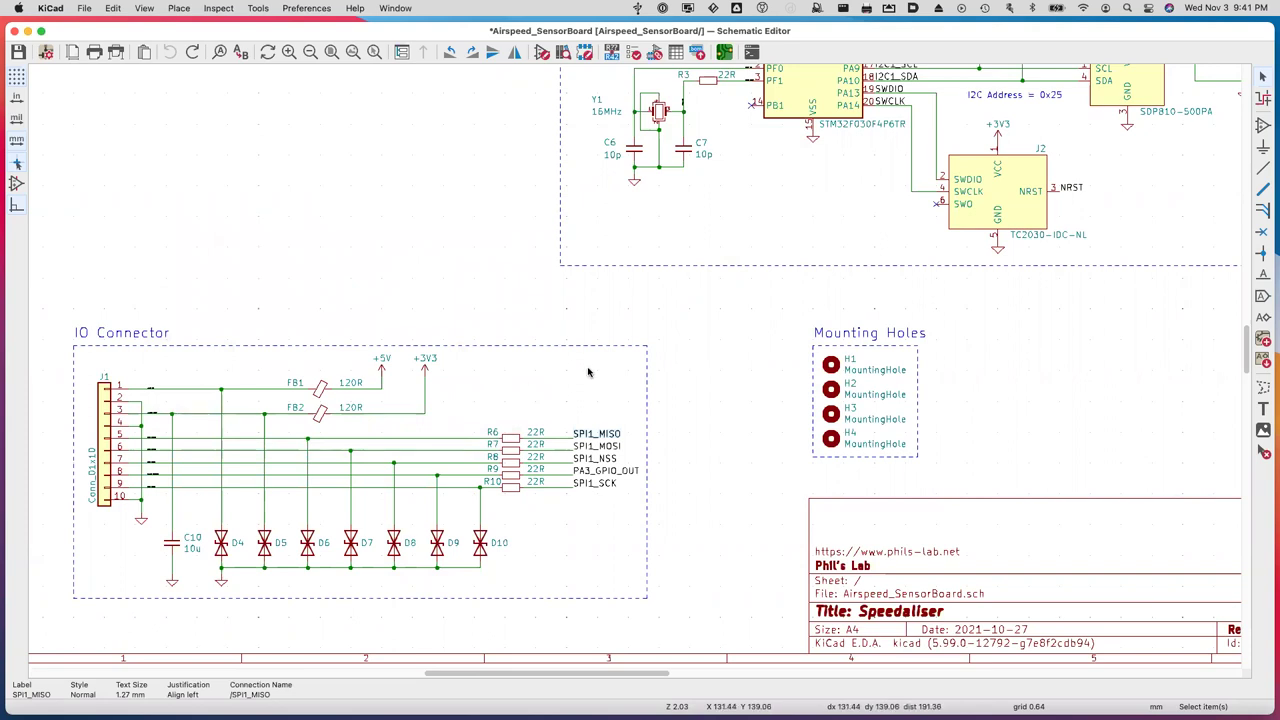
Look over the STM32 microcontroller and LDO regulator blocks again, down to the IO Connector and Mounting Holes.
{"action": "scroll", "coordinate": [590, 370], "scroll_direction": "up", "scroll_amount": 5}
{"action": "scroll", "coordinate": [587, 372], "scroll_direction": "up", "scroll_amount": 10}
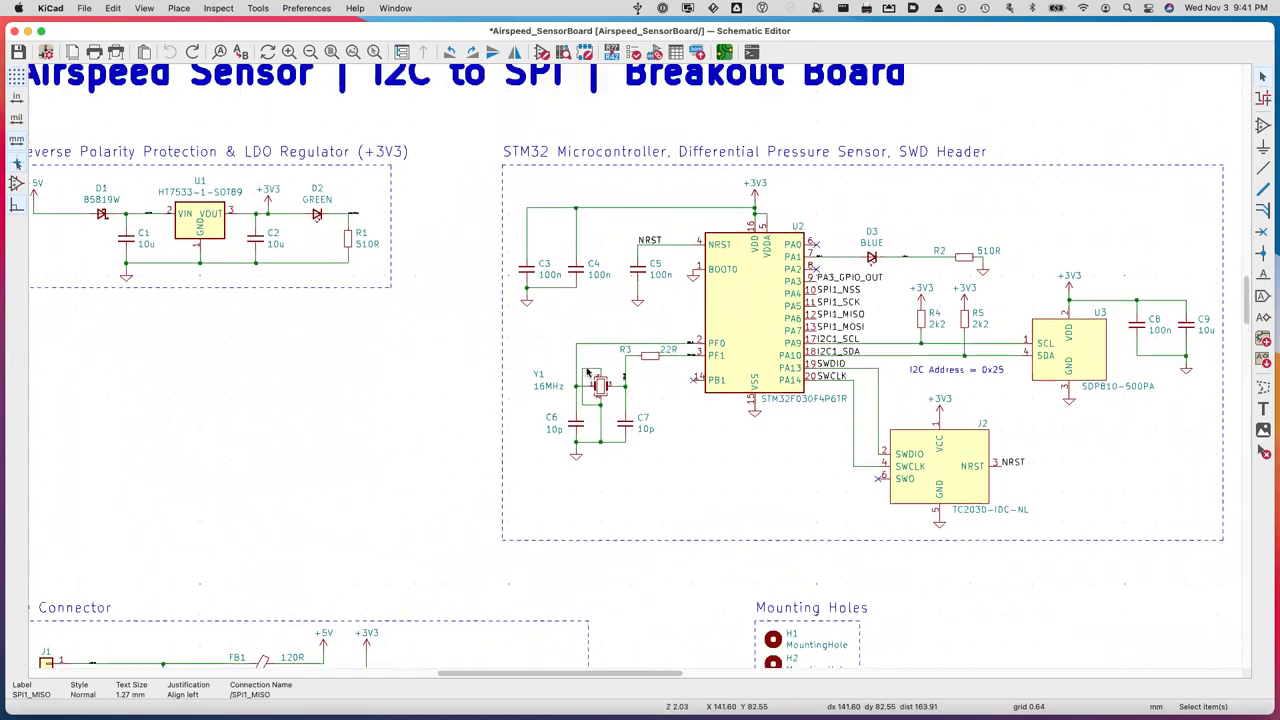
{"action": "scroll", "coordinate": [587, 372], "scroll_direction": "down", "scroll_amount": 15}
{"action": "scroll", "coordinate": [587, 372], "scroll_direction": "up", "scroll_amount": 6}
{"action": "scroll", "coordinate": [587, 372], "scroll_direction": "right", "scroll_amount": 10}
{"action": "scroll", "coordinate": [587, 372], "scroll_direction": "up", "scroll_amount": 6}
{"action": "scroll", "coordinate": [587, 372], "scroll_direction": "left", "scroll_amount": 14}
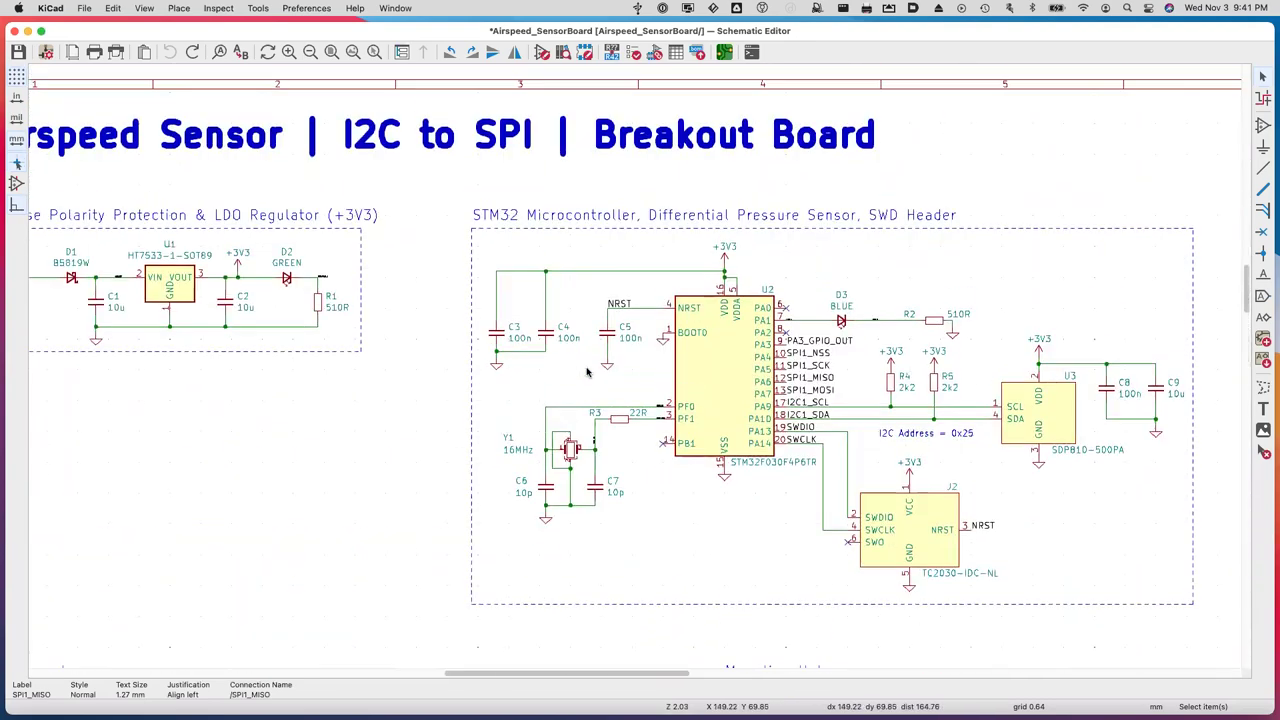
{"action": "scroll", "coordinate": [587, 372], "scroll_direction": "down", "scroll_amount": 4}
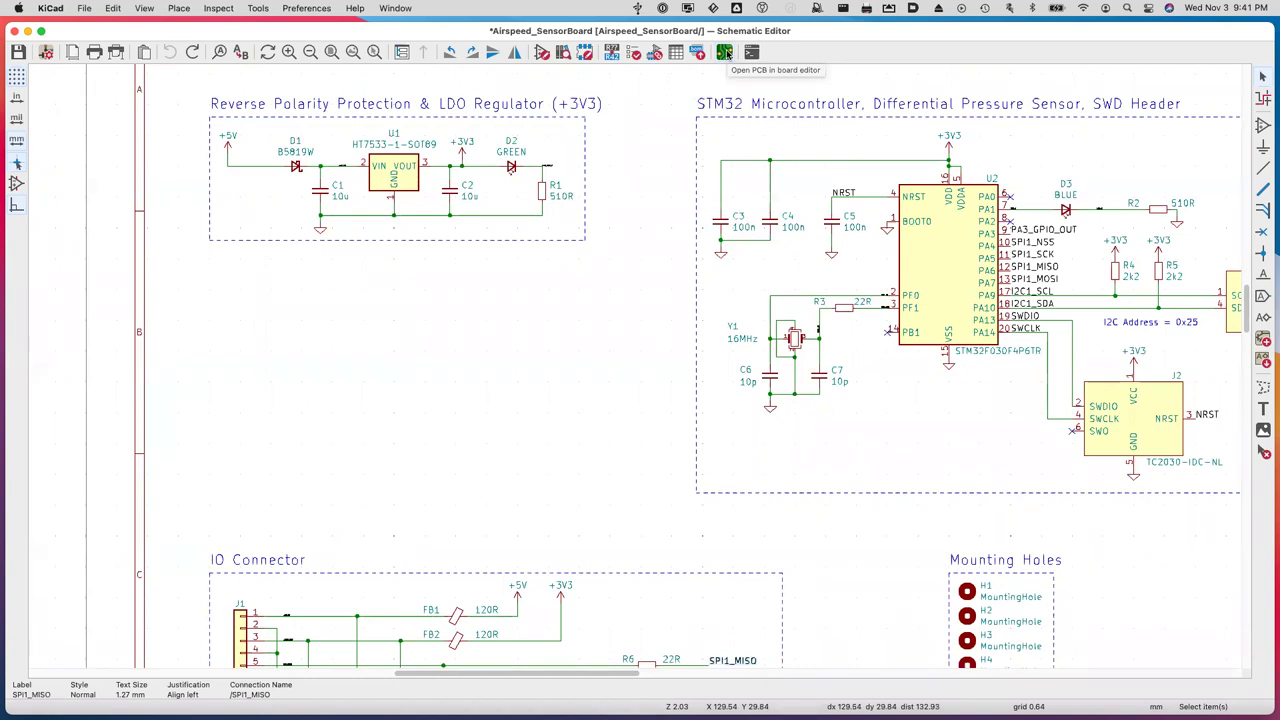
Open the Airspeed_SensorBoard PCB in the board editor and fit the whole board in view.
{"action": "left_click", "coordinate": [724, 52]}
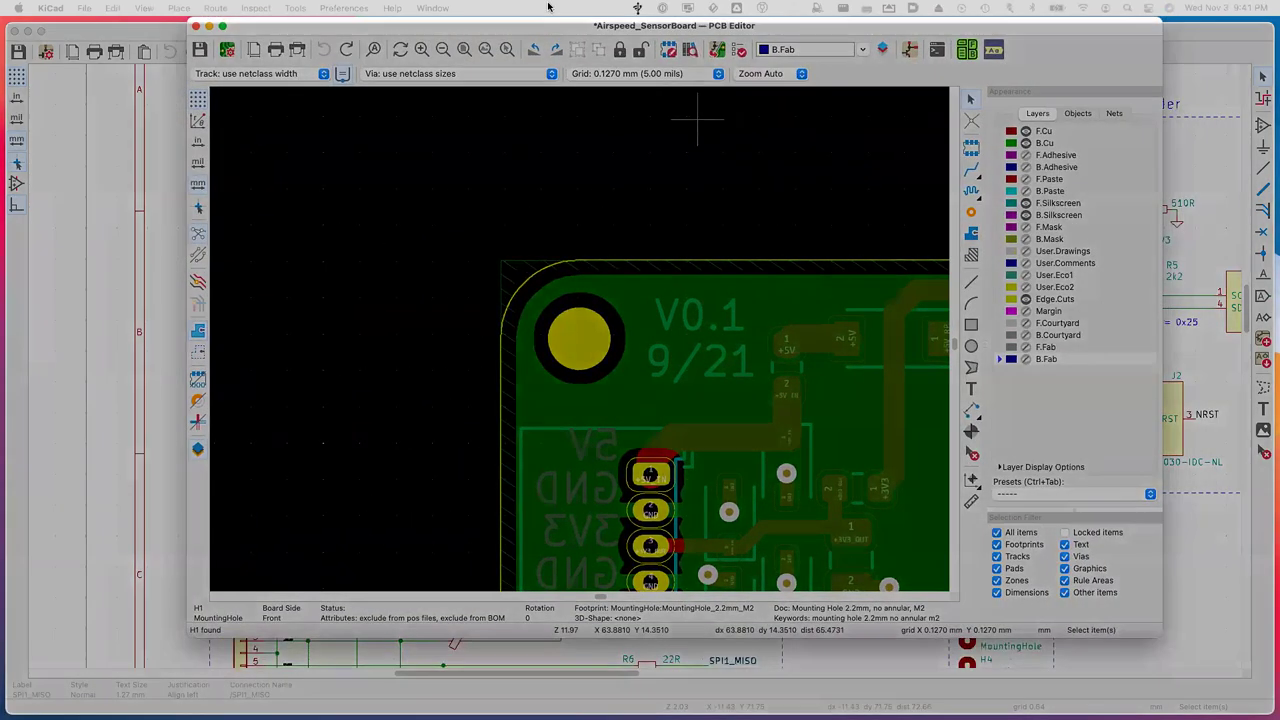
{"action": "scroll", "coordinate": [545, 263], "scroll_direction": "down", "scroll_amount": 4}
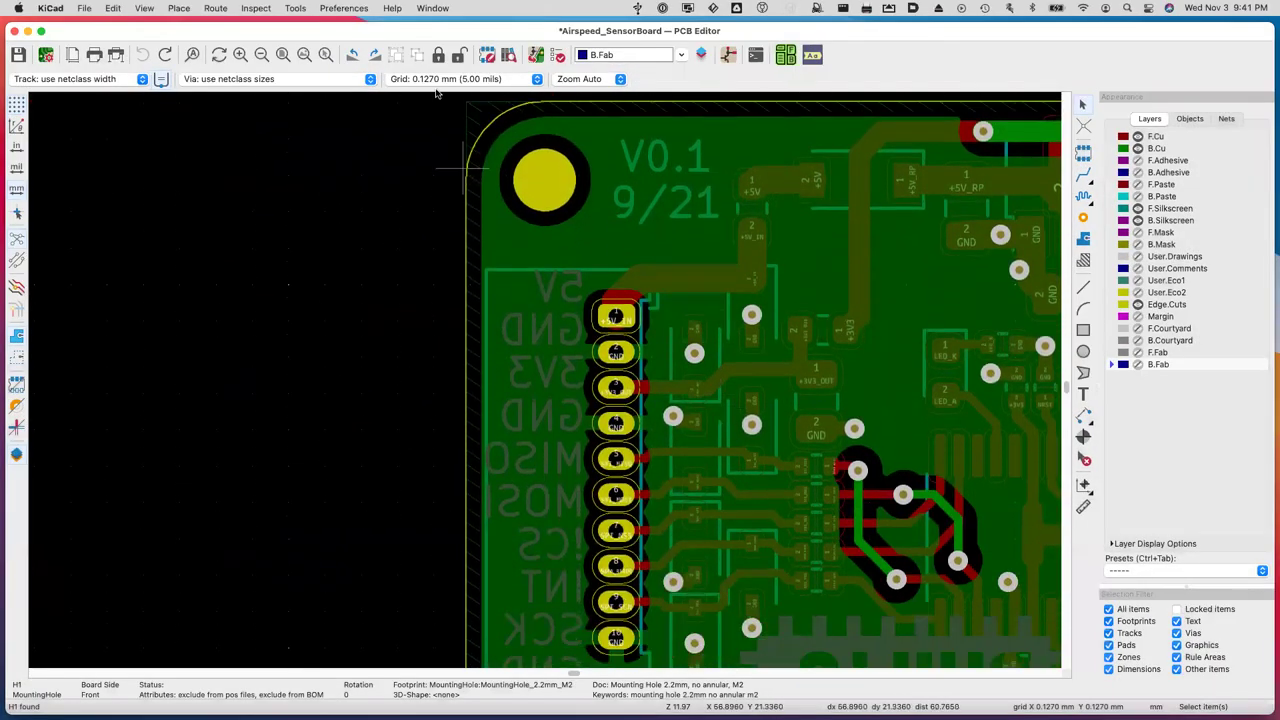
{"action": "left_click", "coordinate": [283, 54]}
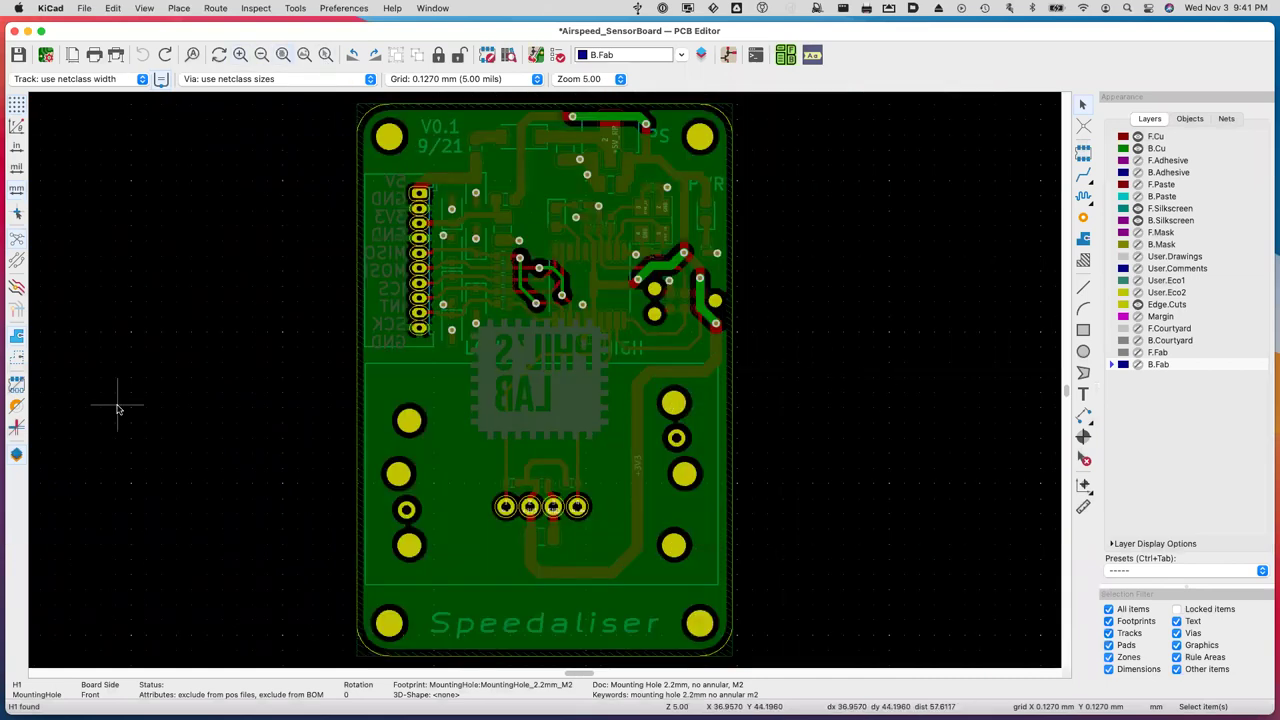
Display the copper zones as outlines only instead of filled areas.
{"action": "left_click", "coordinate": [17, 363]}
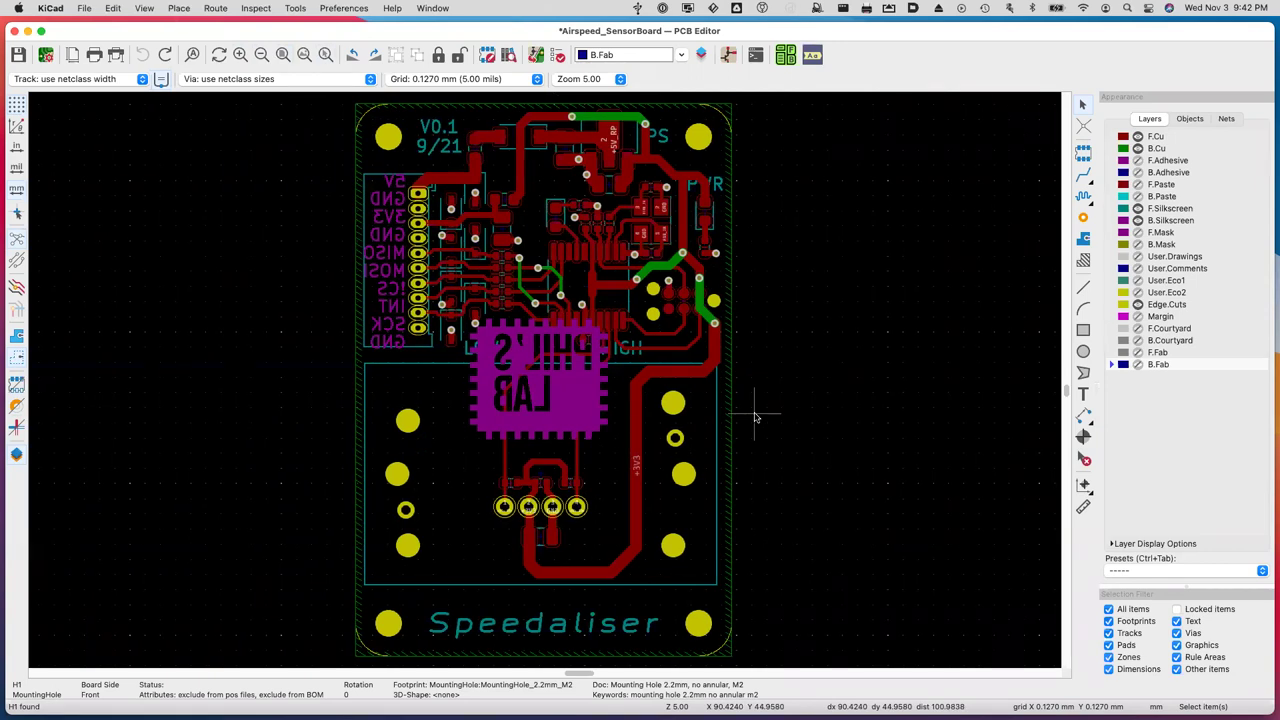
{"action": "left_click", "coordinate": [17, 358]}
{"action": "left_click", "coordinate": [17, 358]}
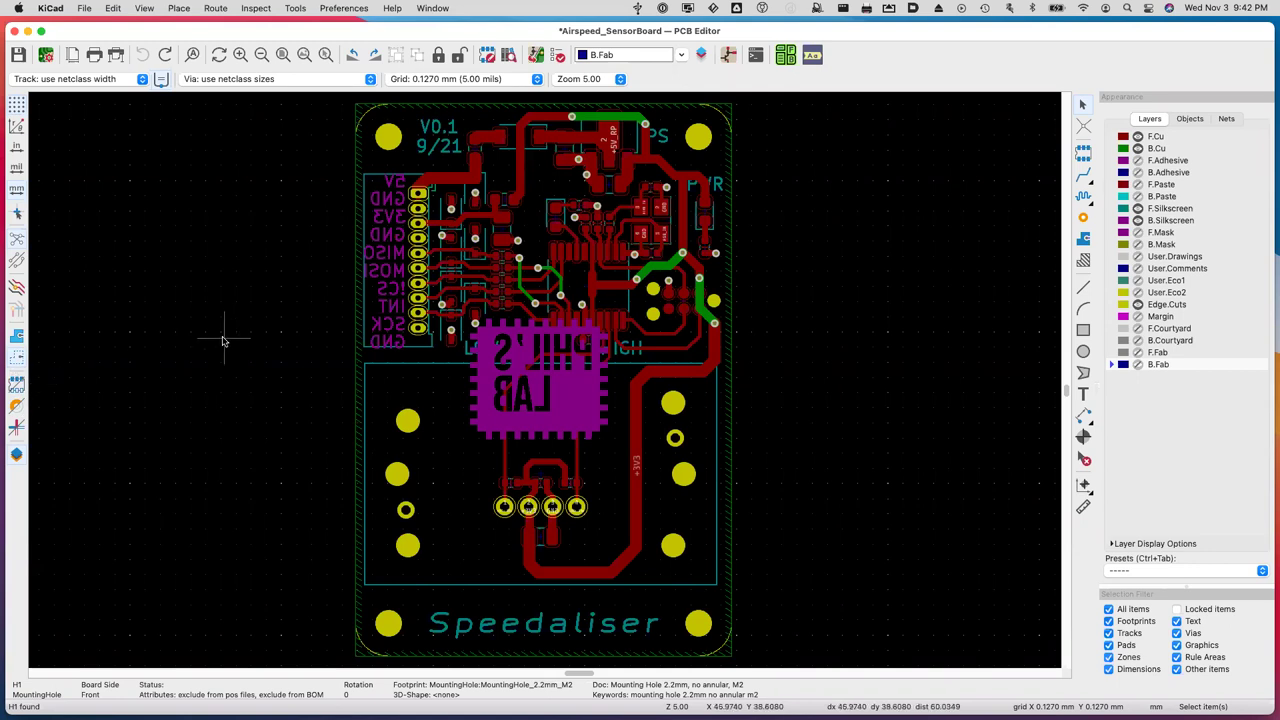
Flip the board view to read the back silkscreen, and select the Phil's Lab logo footprint.
{"action": "left_click", "coordinate": [145, 8]}
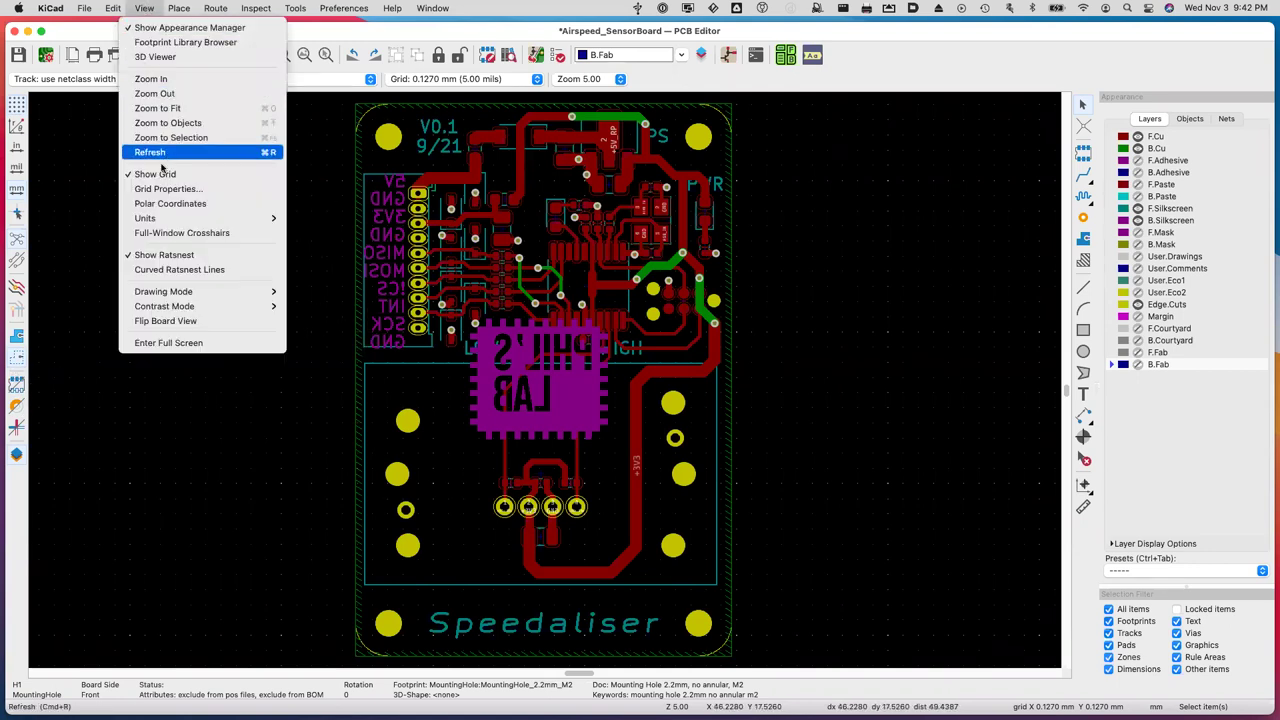
{"action": "left_click", "coordinate": [170, 321]}
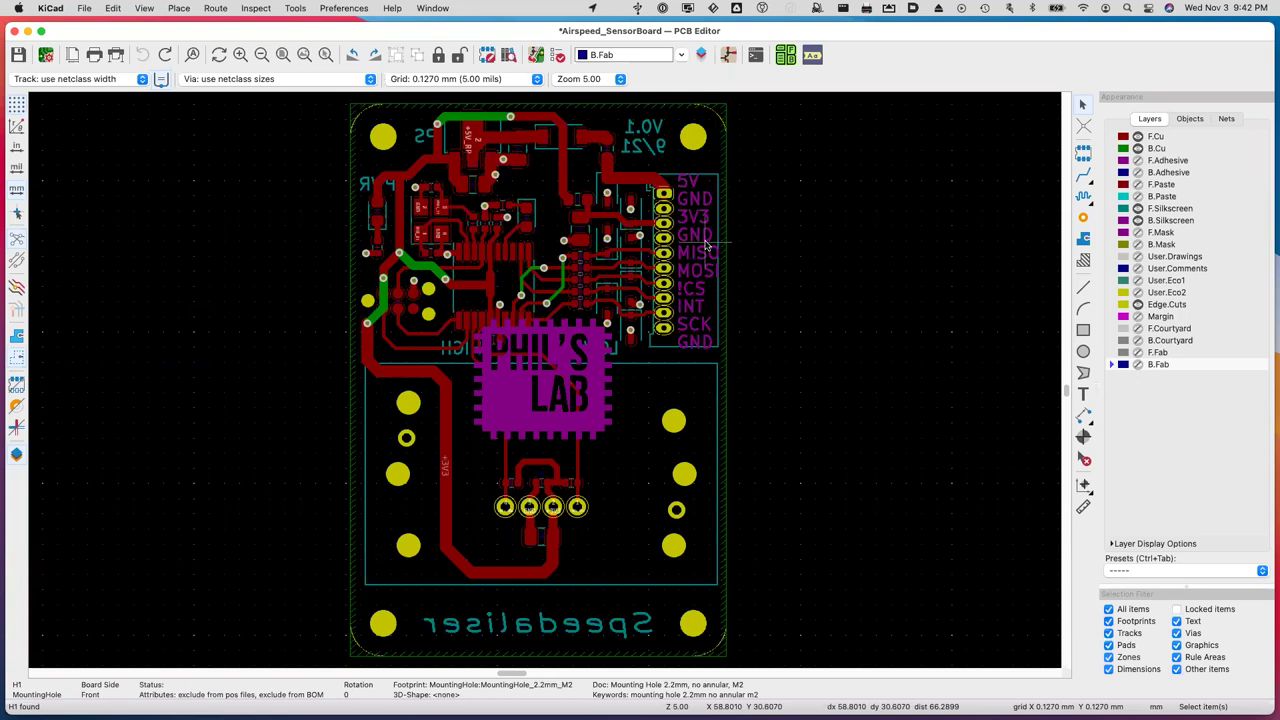
{"action": "left_click", "coordinate": [513, 407]}
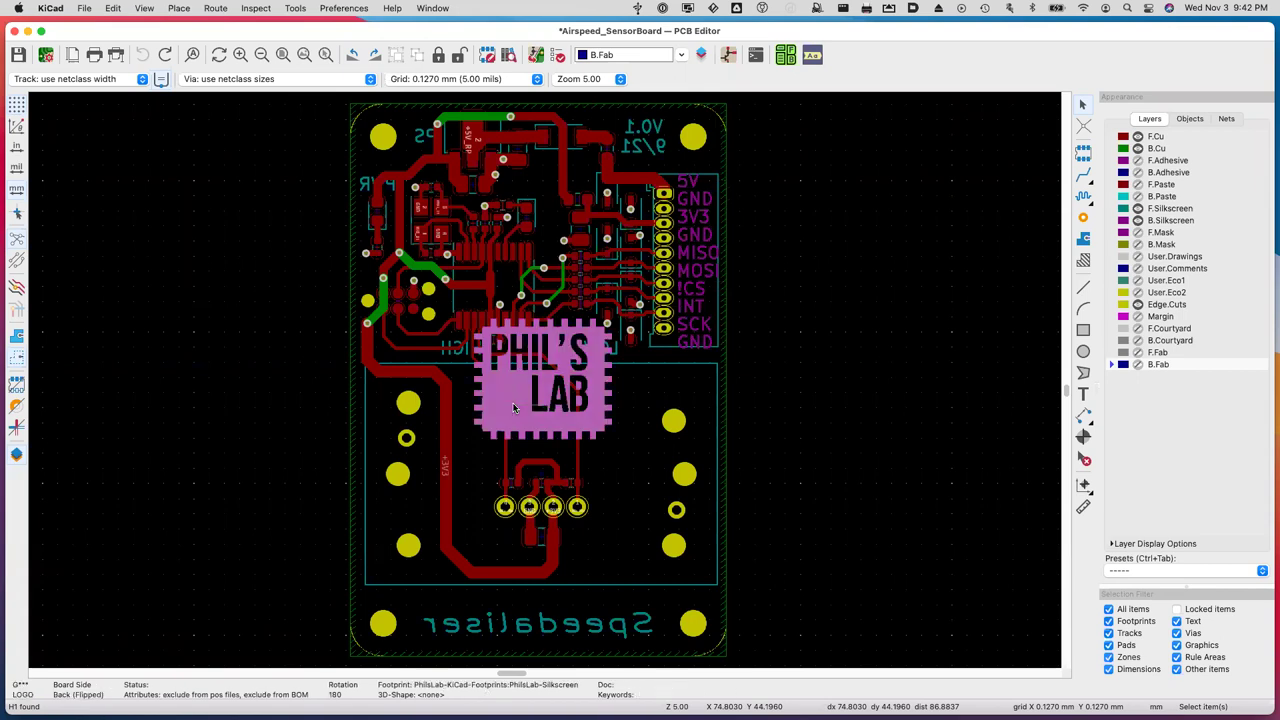
Set the grid origin in the empty area beside the board, and return to the unflipped board view.
{"action": "key", "text": "s"}
{"action": "left_click", "coordinate": [237, 316]}
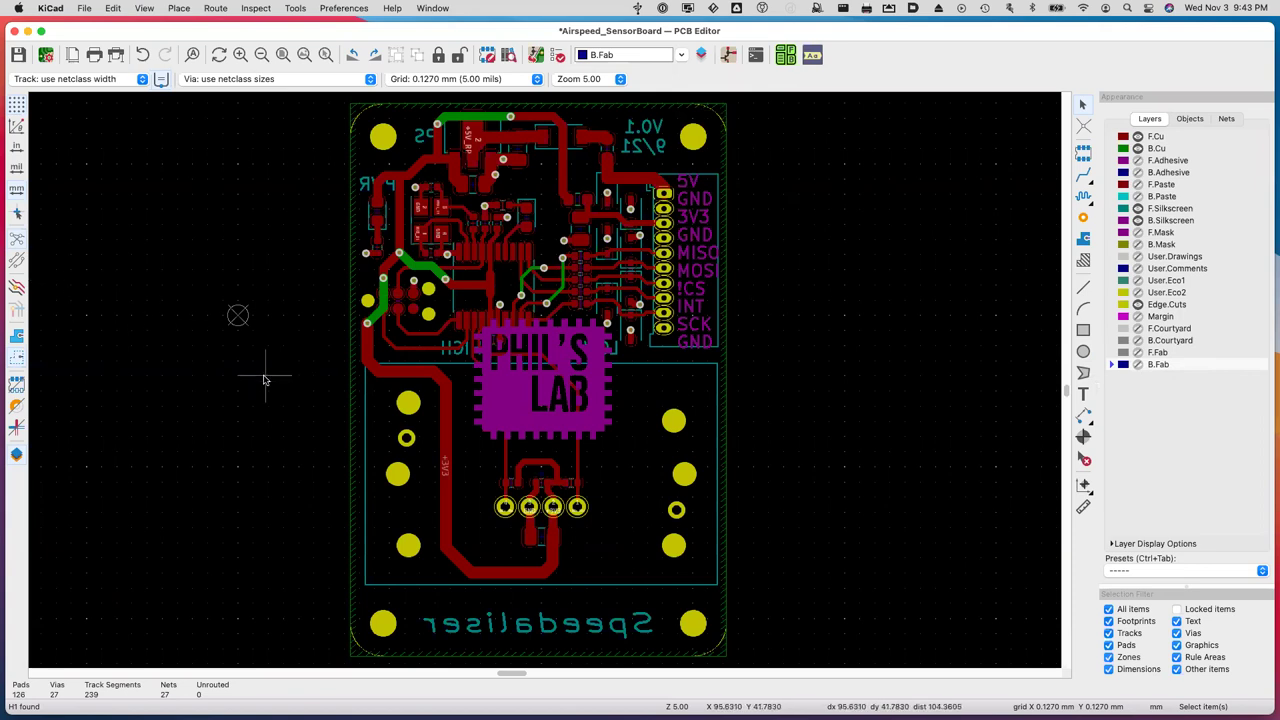
{"action": "left_click", "coordinate": [137, 8]}
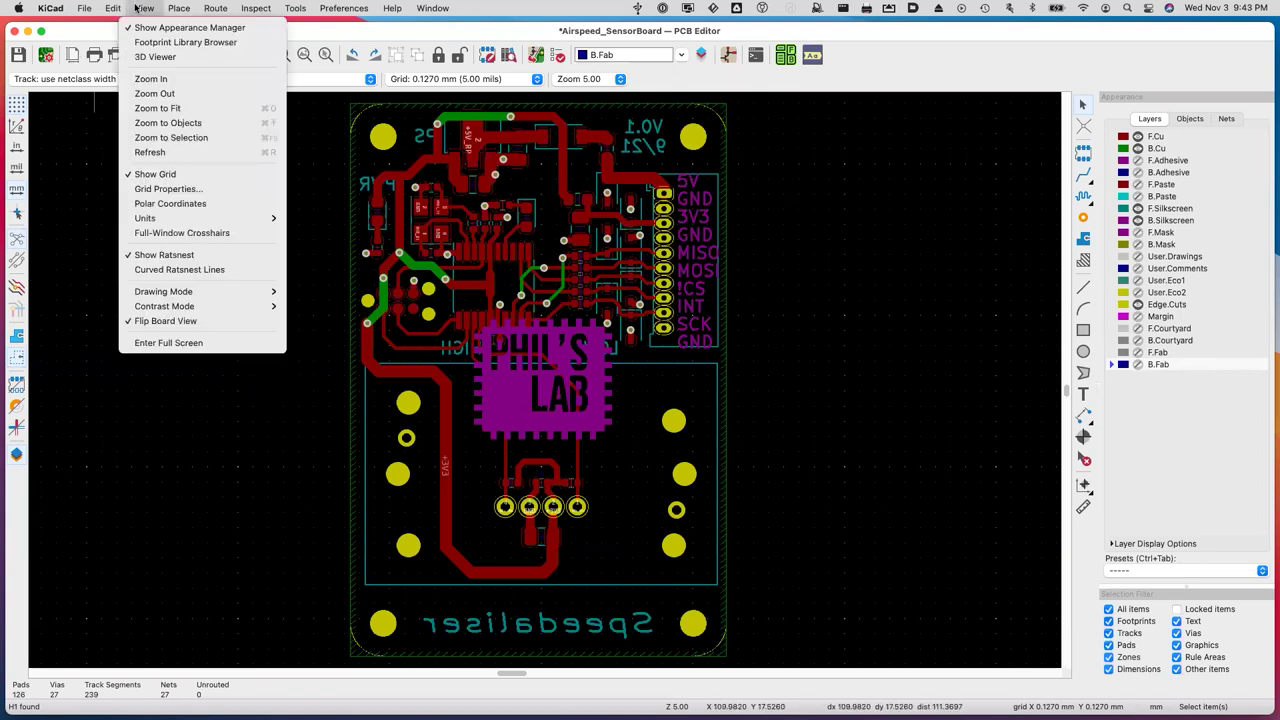
{"action": "left_click", "coordinate": [145, 320]}
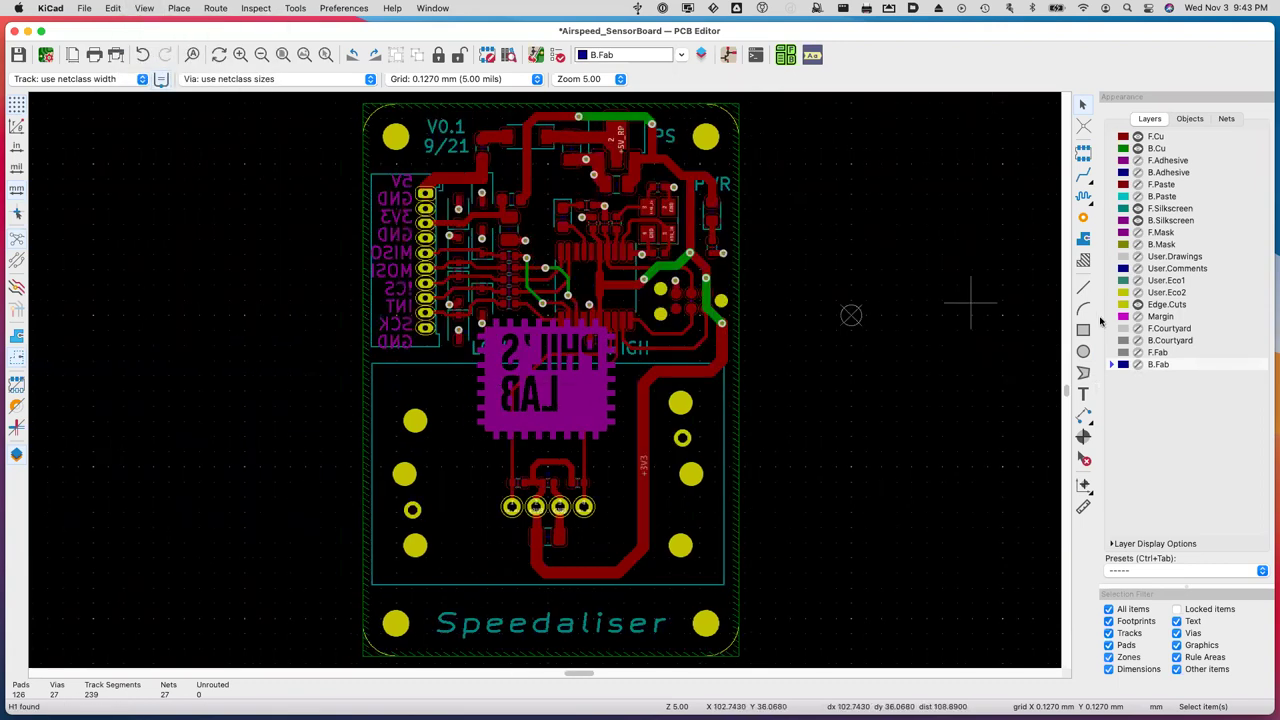
Inspect the component side of the board up close and at a tilt in the 3D viewer, then close the viewer.
{"action": "left_click", "coordinate": [144, 9]}
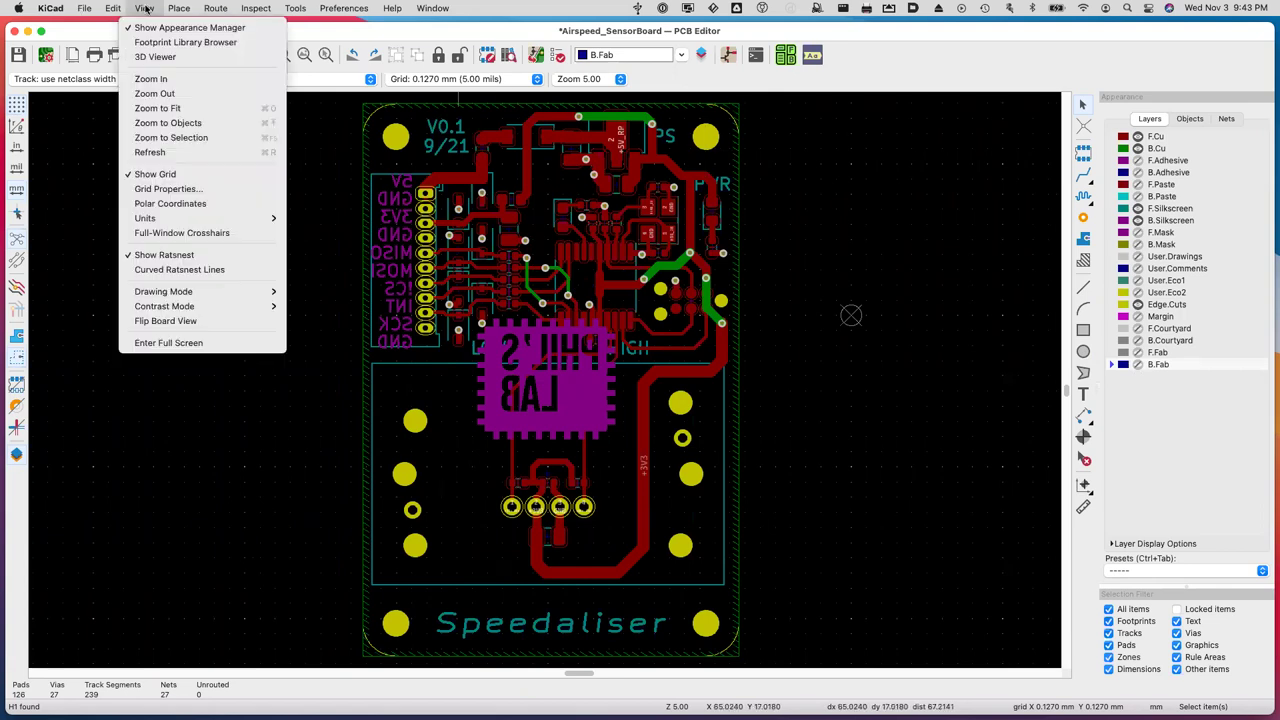
{"action": "left_click", "coordinate": [156, 57]}
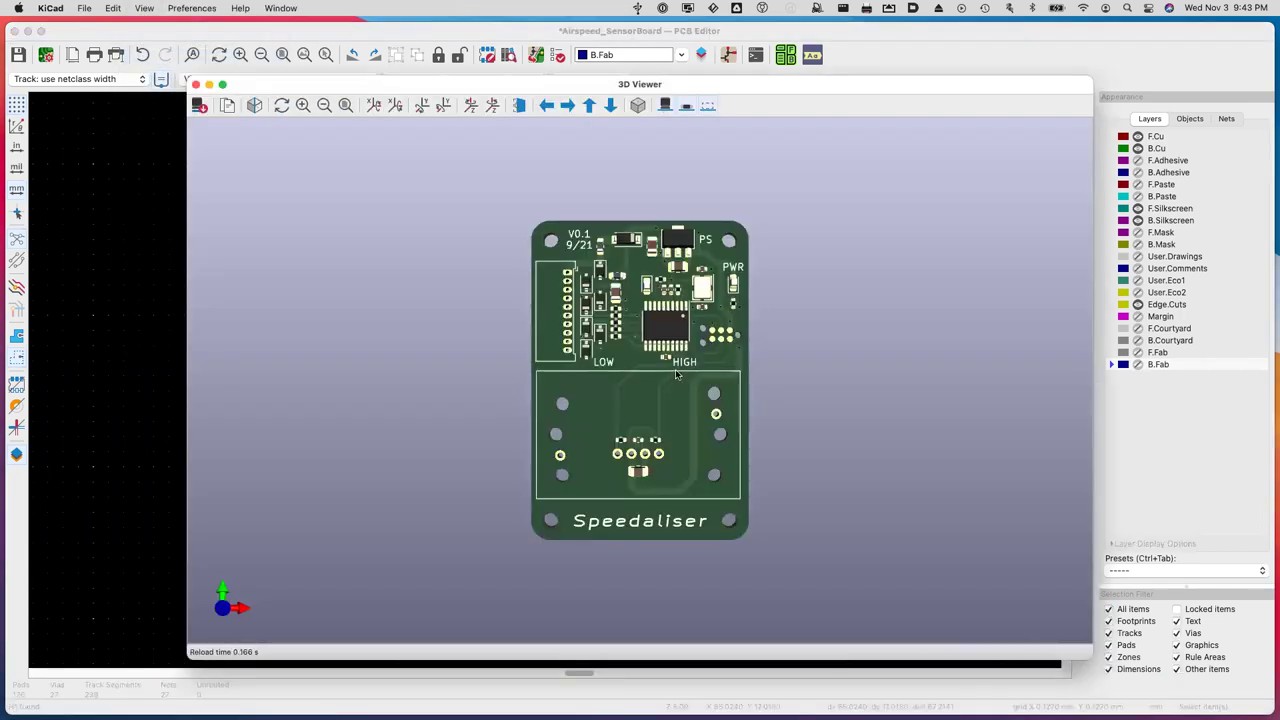
{"action": "scroll", "coordinate": [677, 374], "scroll_direction": "up", "scroll_amount": 1}
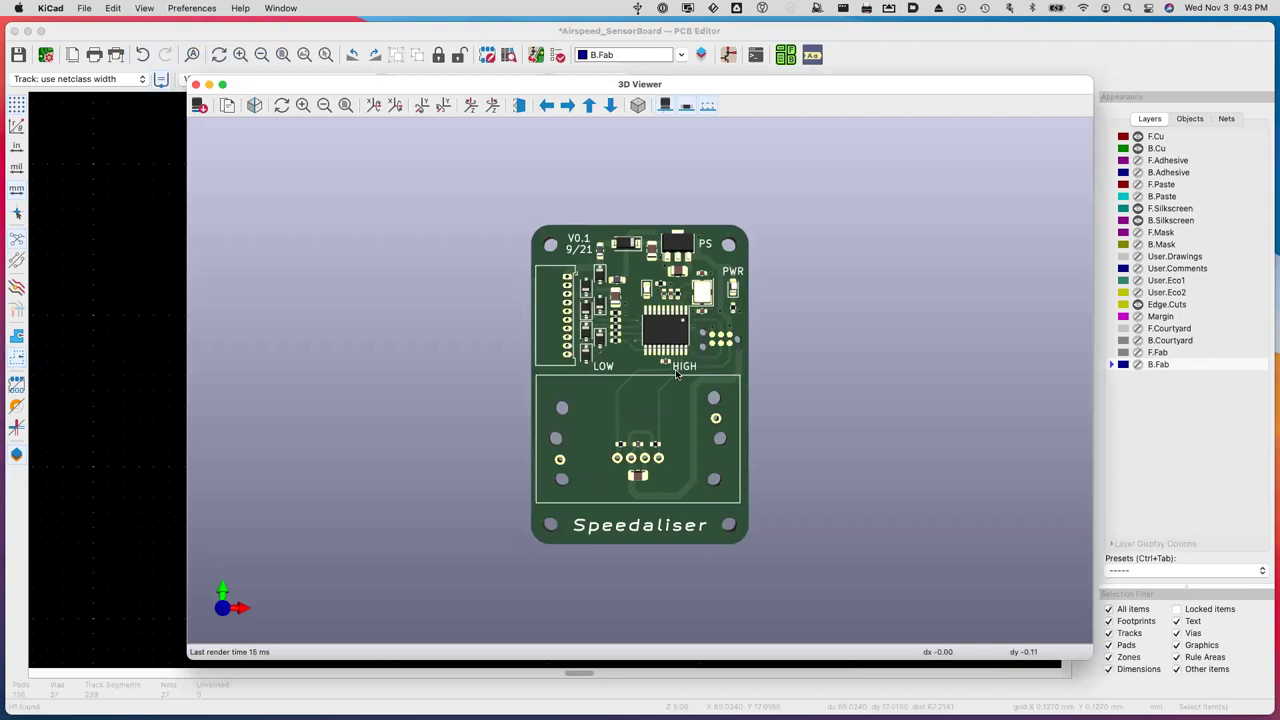
{"action": "scroll", "coordinate": [677, 374], "scroll_direction": "up", "scroll_amount": 1}
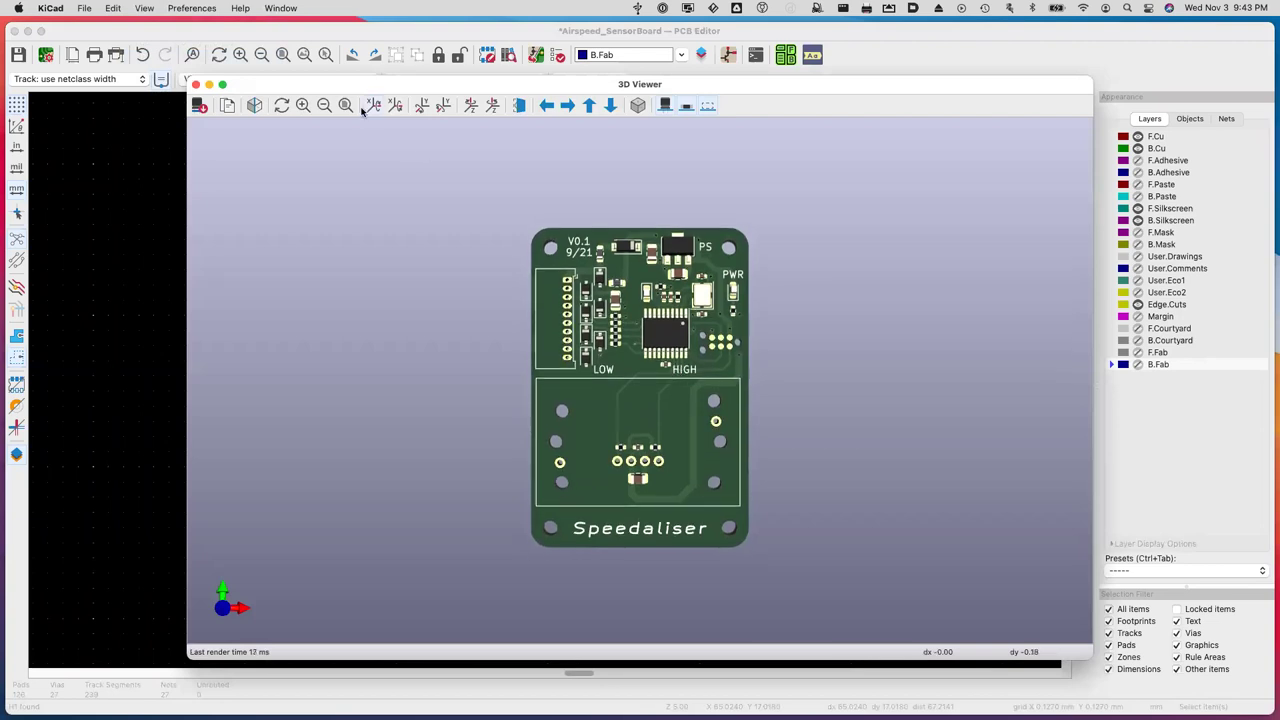
{"action": "left_click", "coordinate": [304, 106]}
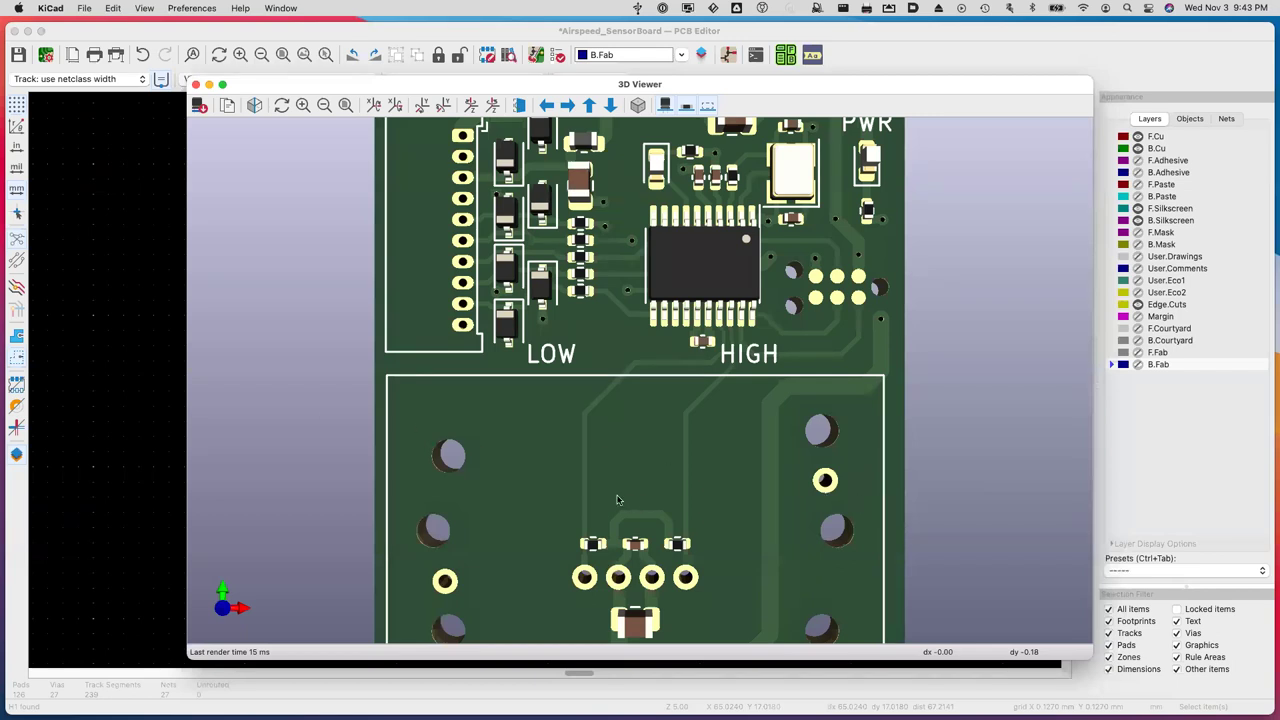
{"action": "left_click_drag", "start_coordinate": [620, 488], "coordinate": [596, 336]}
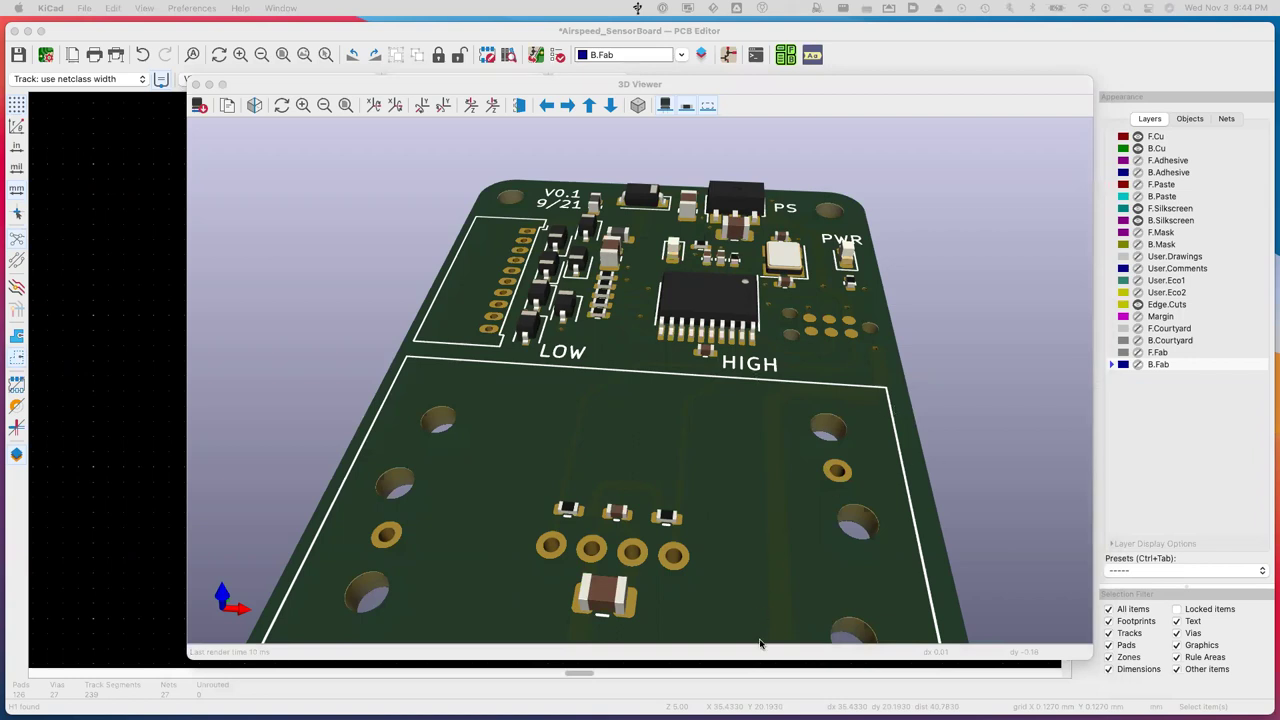
{"action": "left_click", "coordinate": [30, 465]}
{"action": "left_click", "coordinate": [196, 84]}
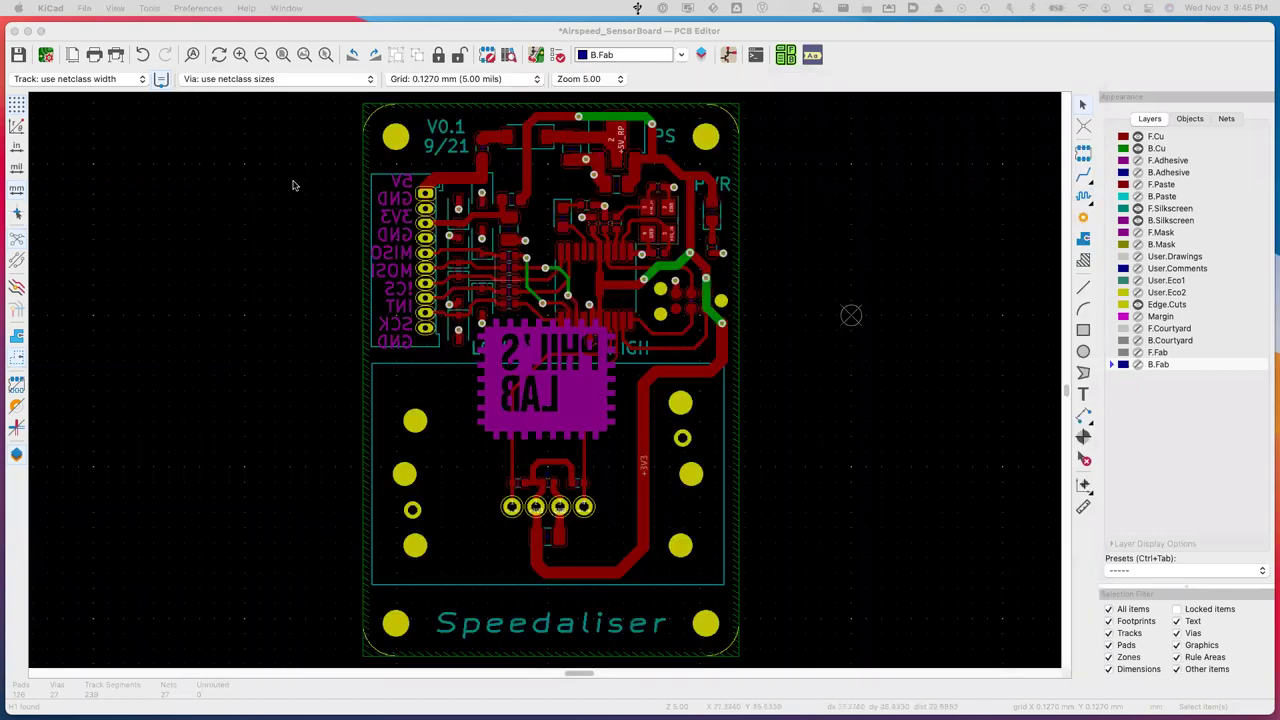
Plot the copper, paste, silkscreen, mask and Edge.Cuts layers as Gerber files into the gerber/ folder, refilling the zones first.
{"action": "scroll", "coordinate": [728, 282], "scroll_direction": "left", "scroll_amount": 1}
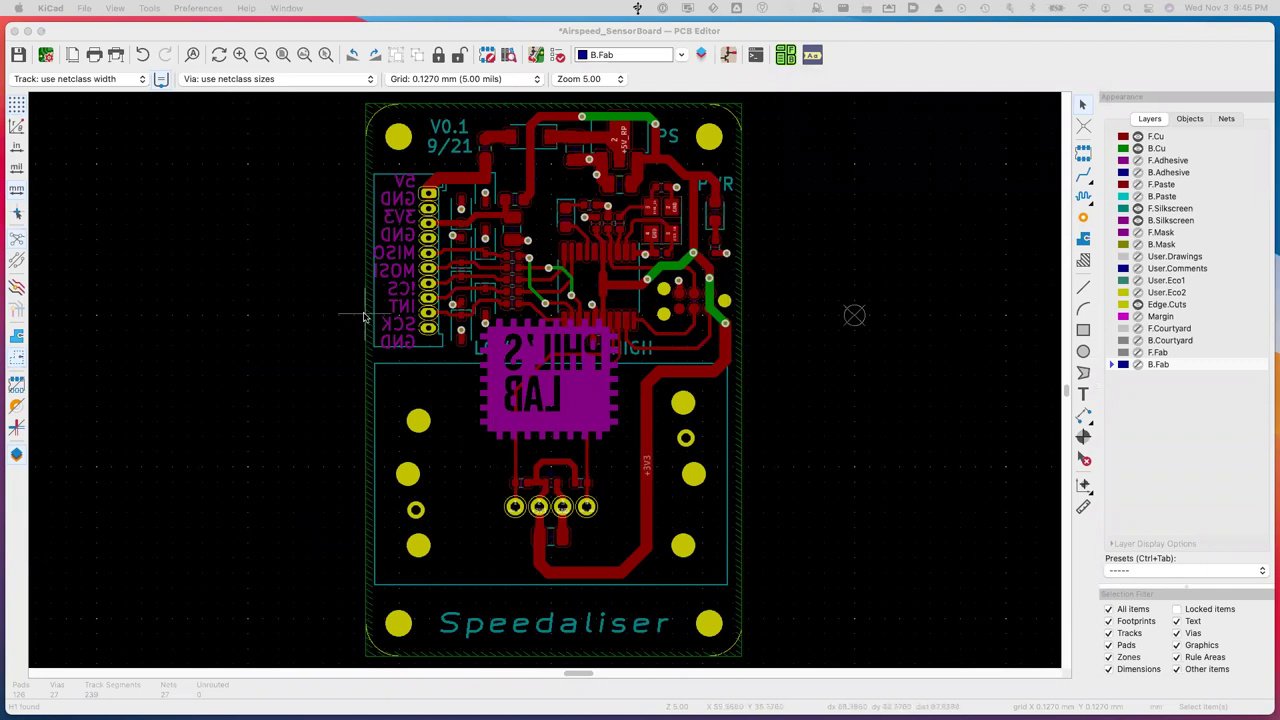
{"action": "left_click", "coordinate": [121, 192]}
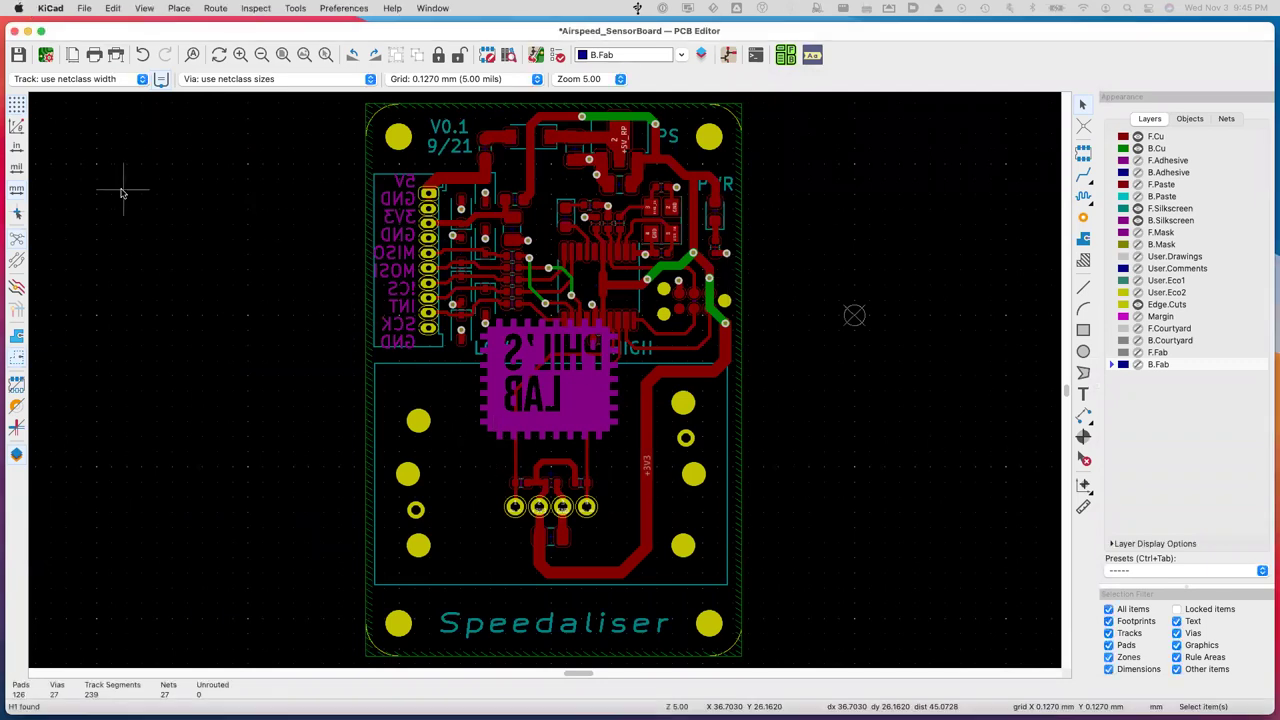
{"action": "left_click", "coordinate": [85, 8]}
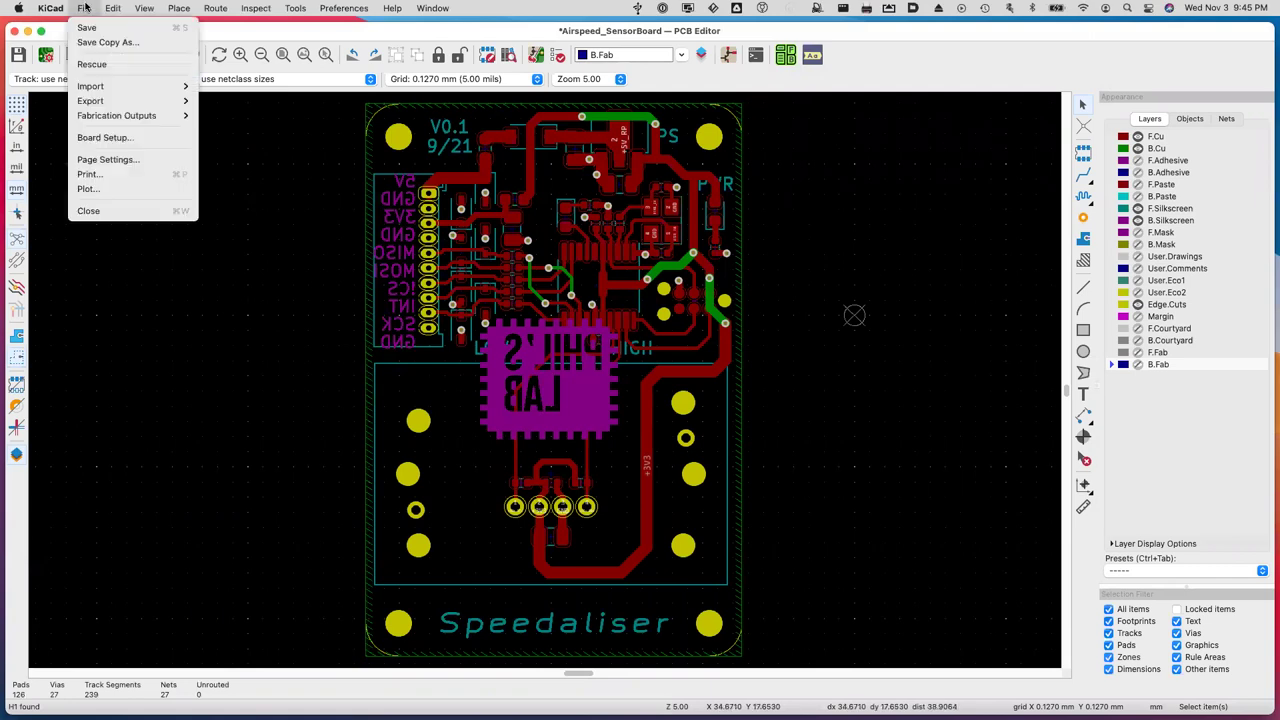
{"action": "mouse_move", "coordinate": [107, 118]}
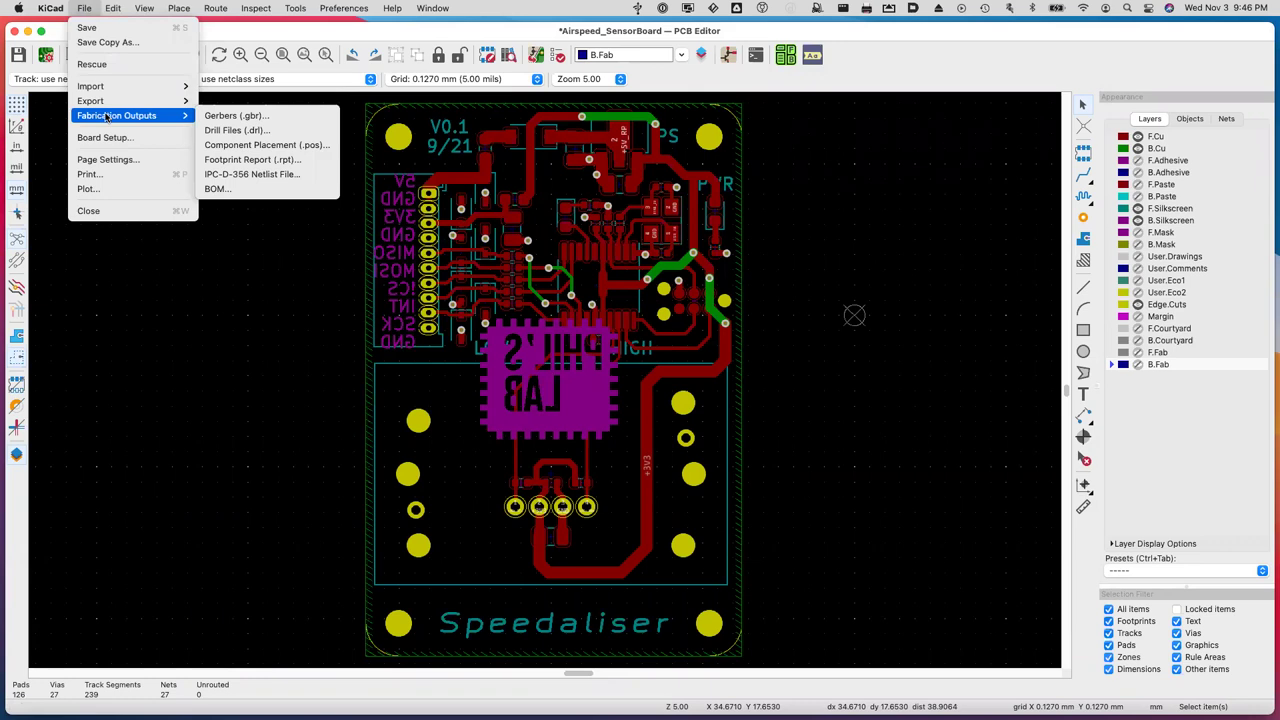
{"action": "left_click", "coordinate": [230, 116]}
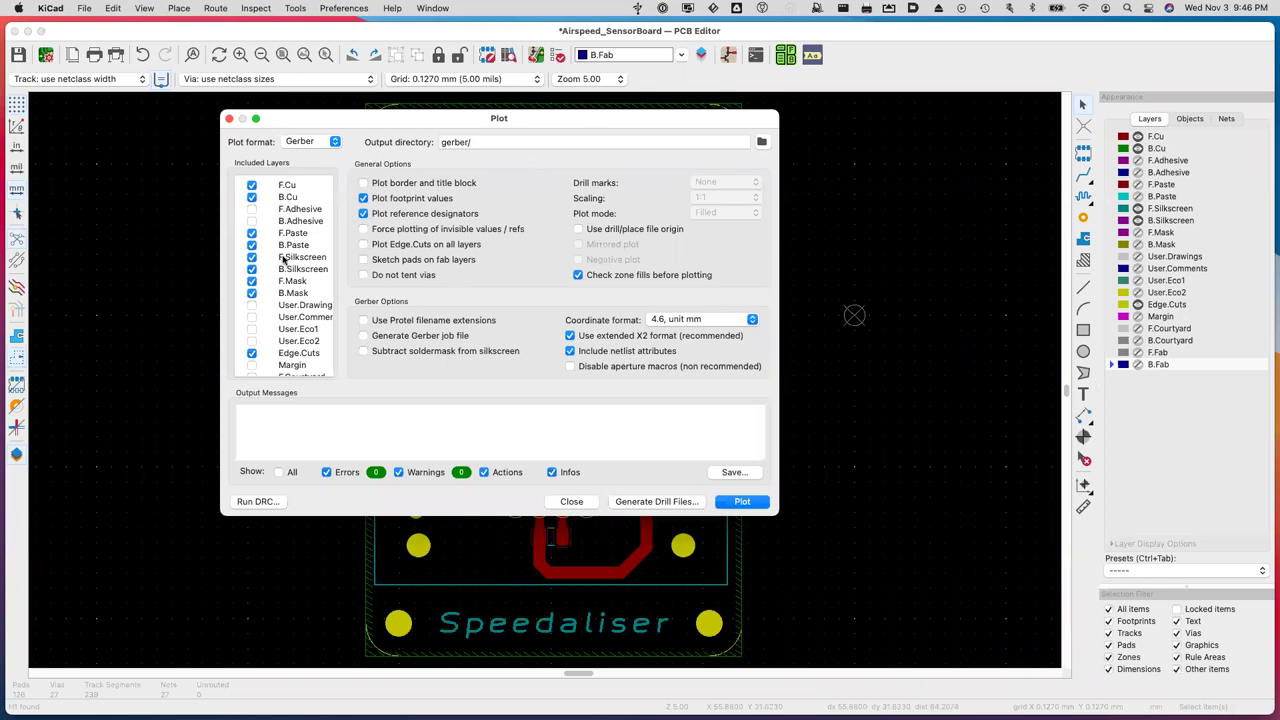
{"action": "scroll", "coordinate": [290, 340], "scroll_direction": "down", "scroll_amount": 2}
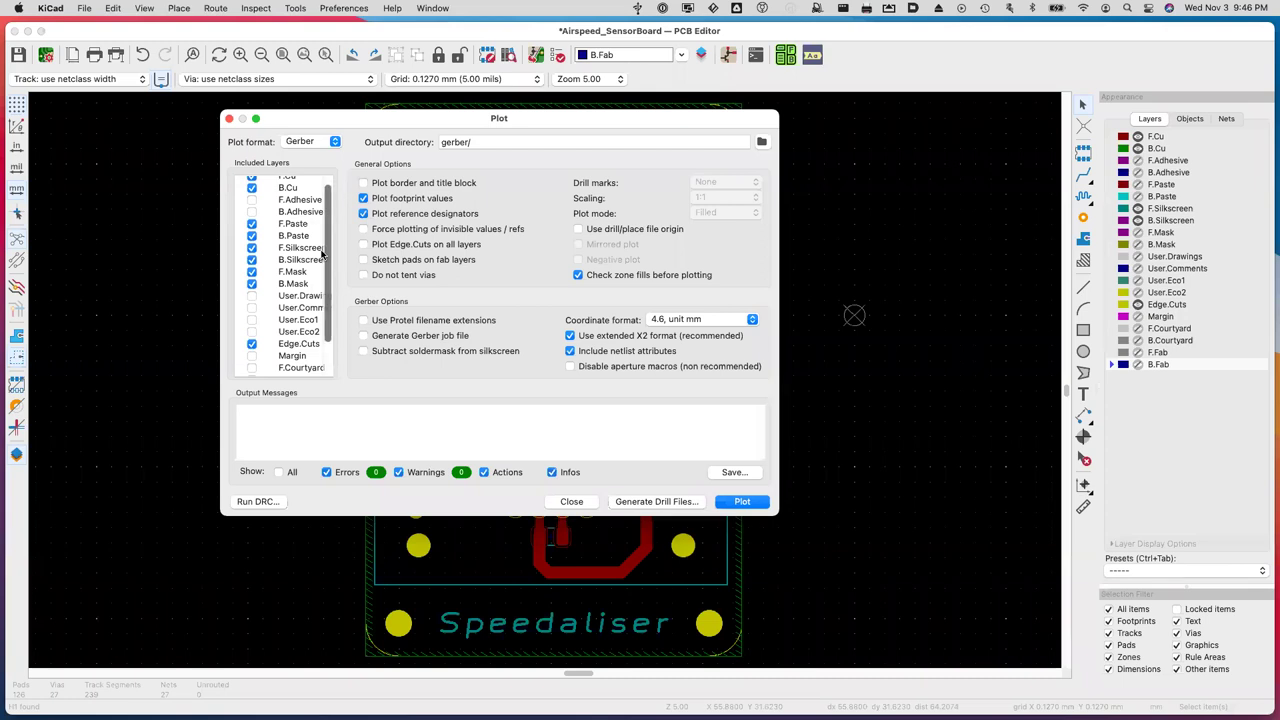
{"action": "scroll", "coordinate": [322, 255], "scroll_direction": "up", "scroll_amount": 2}
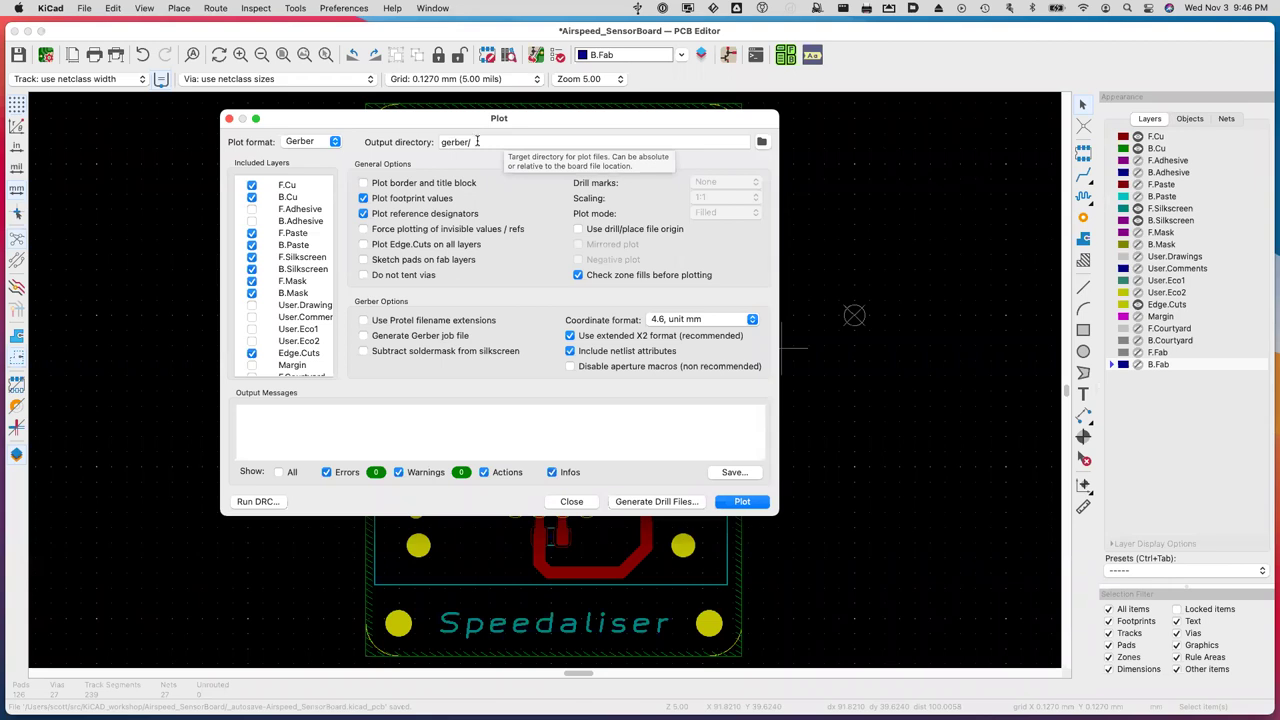
{"action": "left_click", "coordinate": [741, 501]}
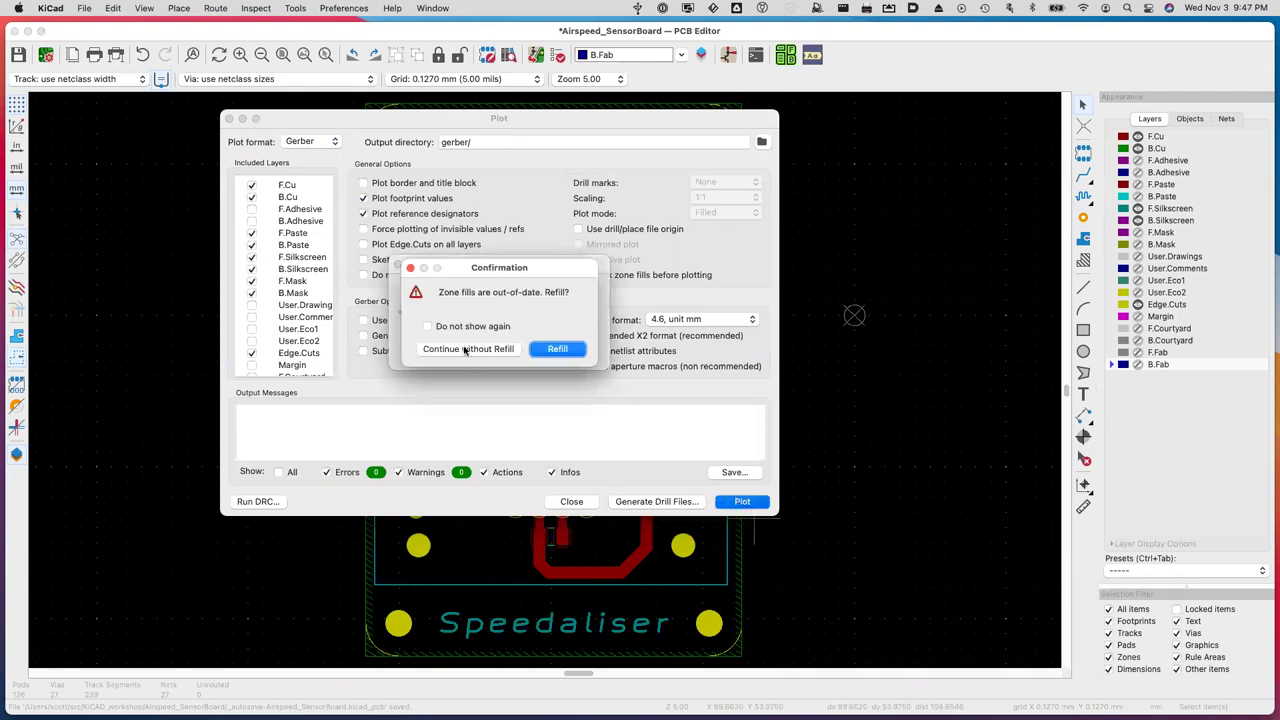
{"action": "left_click", "coordinate": [558, 349]}
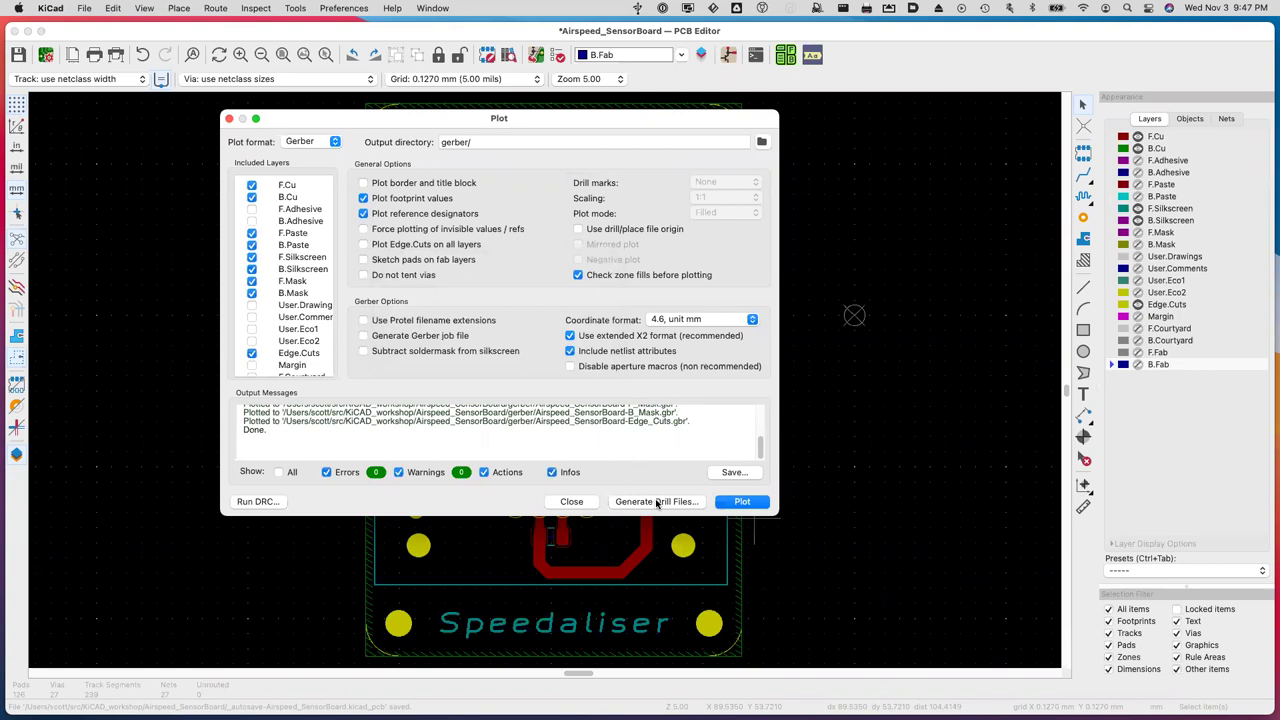
Generate an Excellon drill file in inches in the gerber/ folder, with PTH and NPTH holes in a single file, and finish plotting.
{"action": "left_click", "coordinate": [655, 503]}
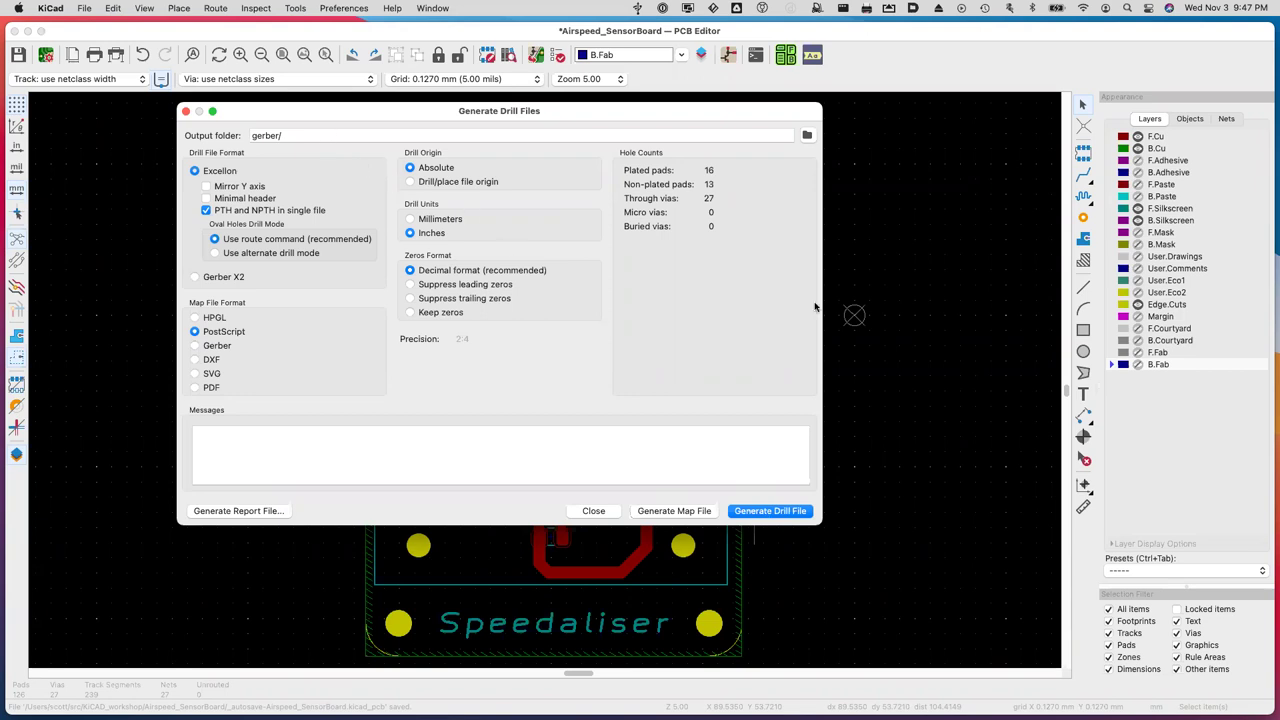
{"action": "left_click", "coordinate": [788, 511]}
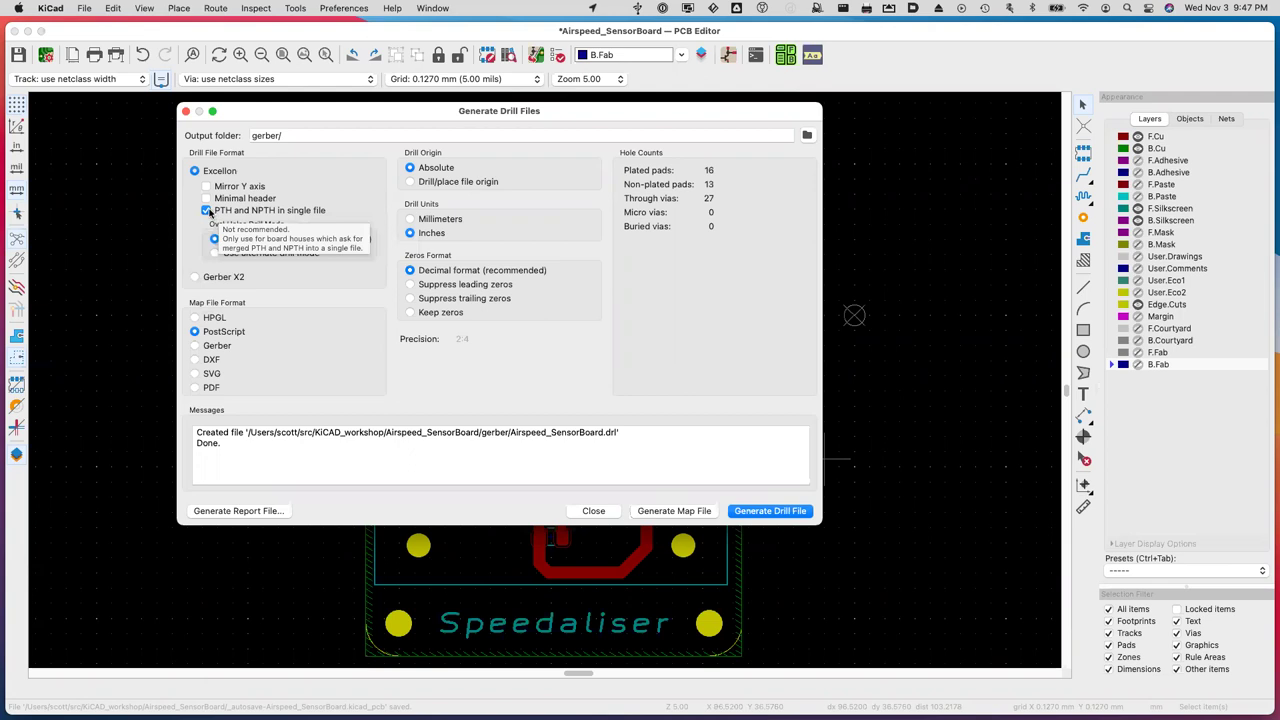
{"action": "left_click", "coordinate": [207, 211]}
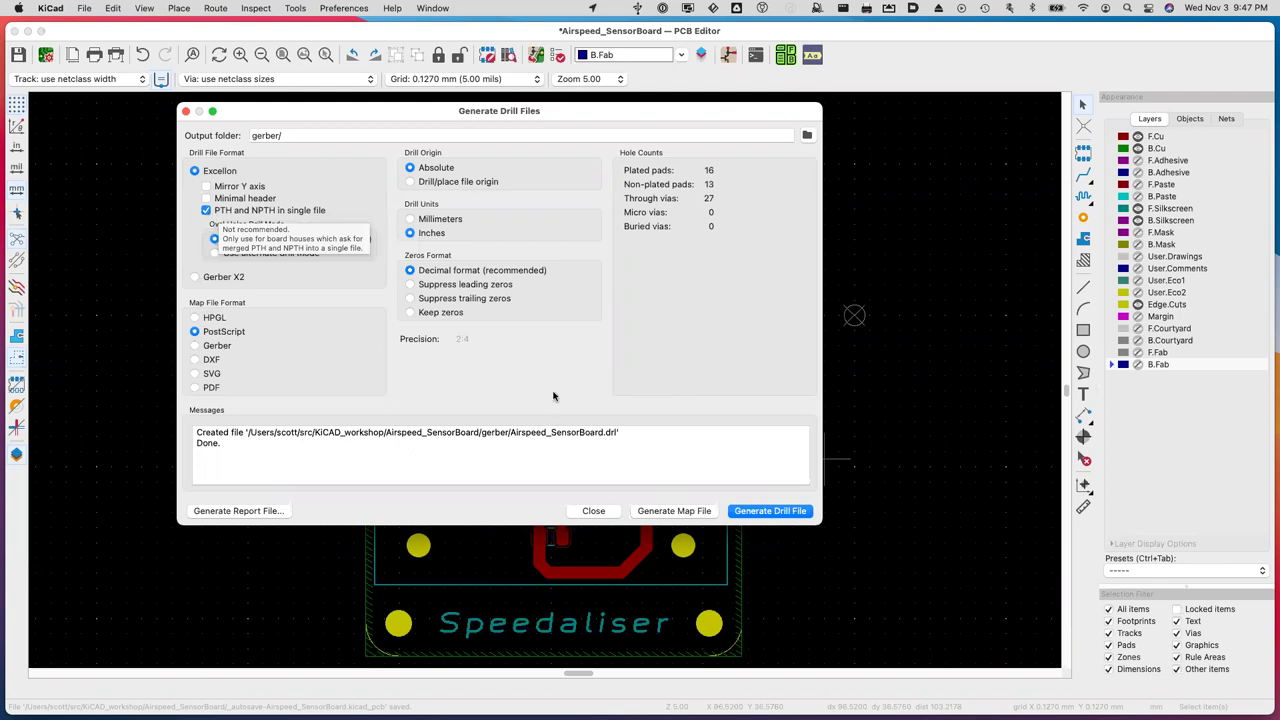
{"action": "left_click", "coordinate": [600, 511]}
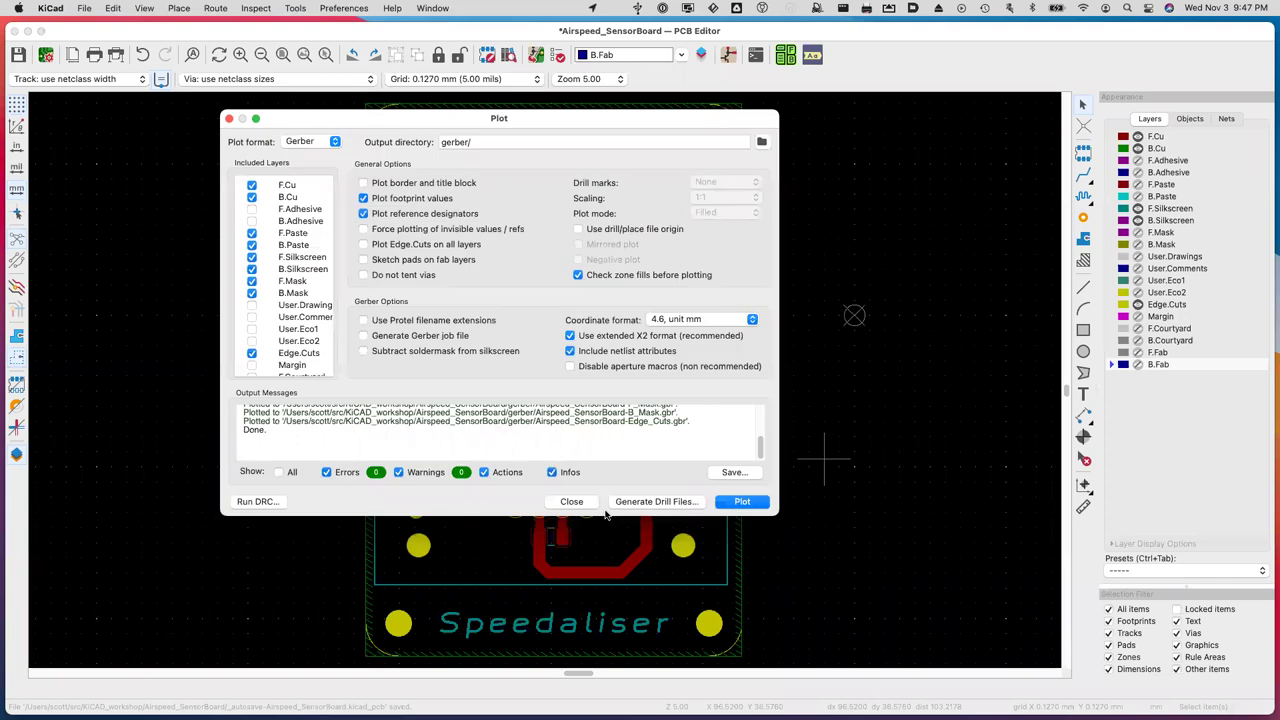
{"action": "left_click", "coordinate": [572, 502]}
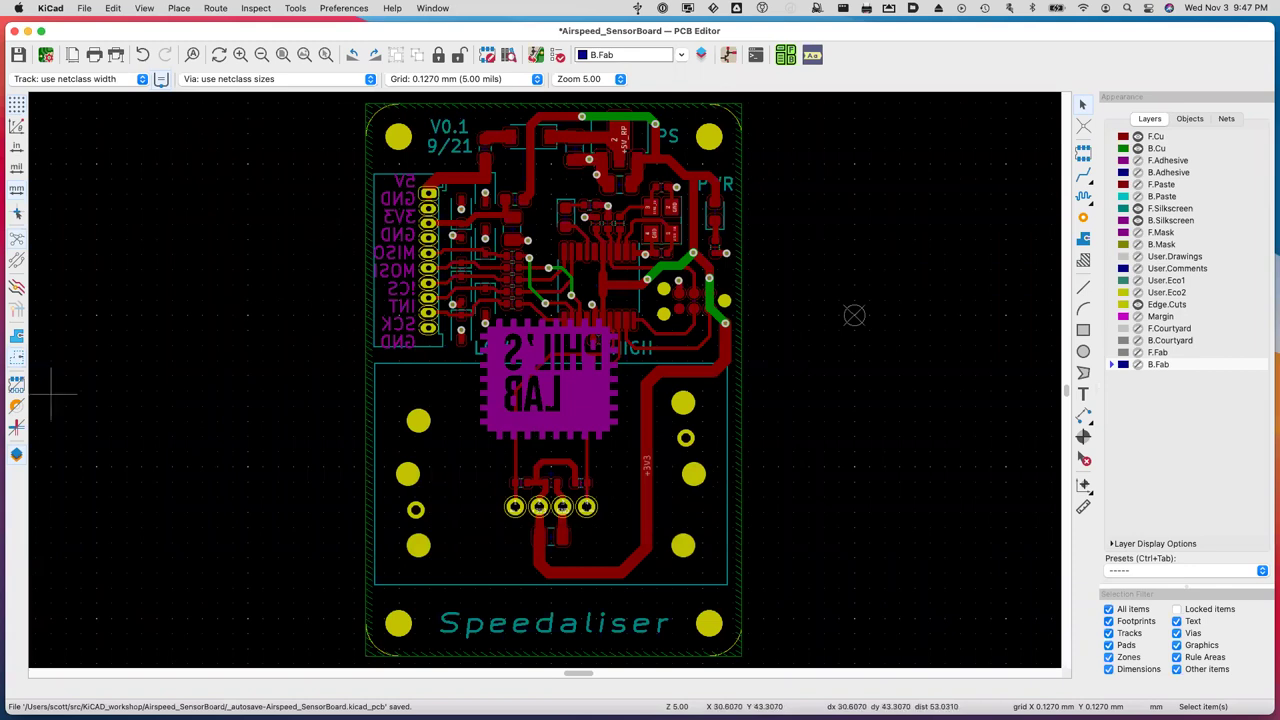
Review the generated Gerber and drill files in the project's gerber folder, and return to the board layout.
{"action": "left_click", "coordinate": [30, 660]}
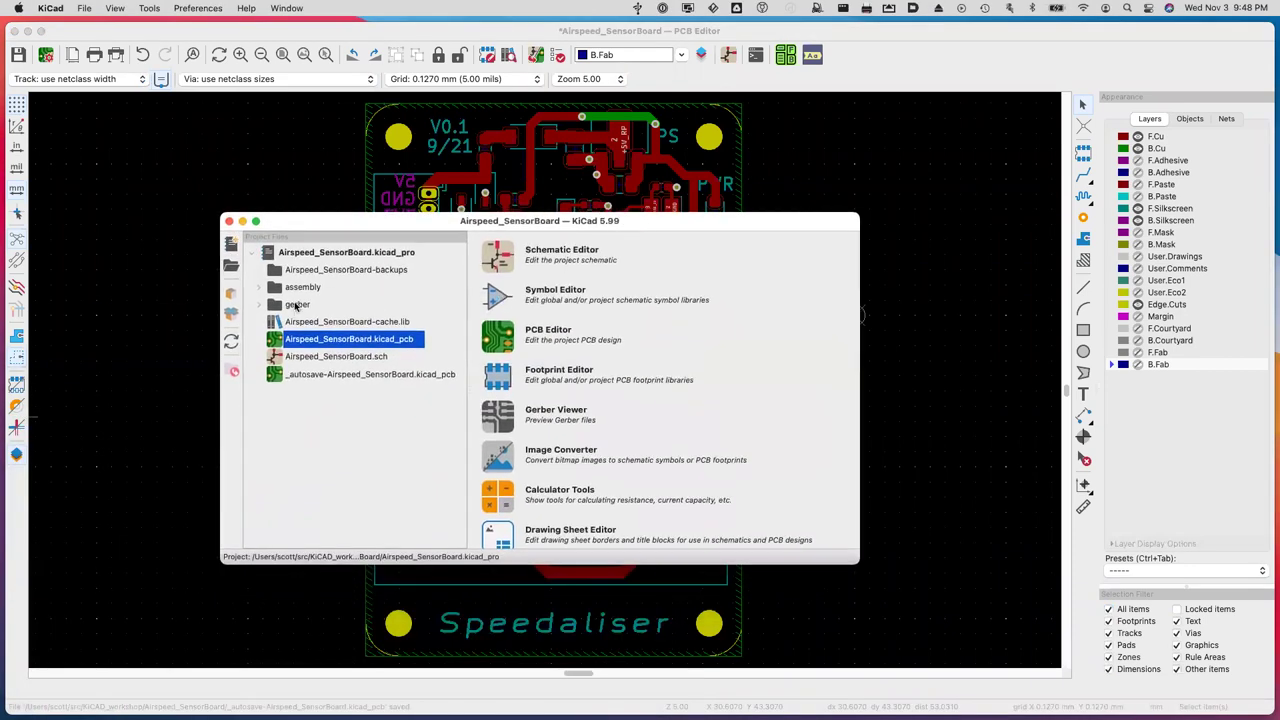
{"action": "left_click", "coordinate": [259, 304]}
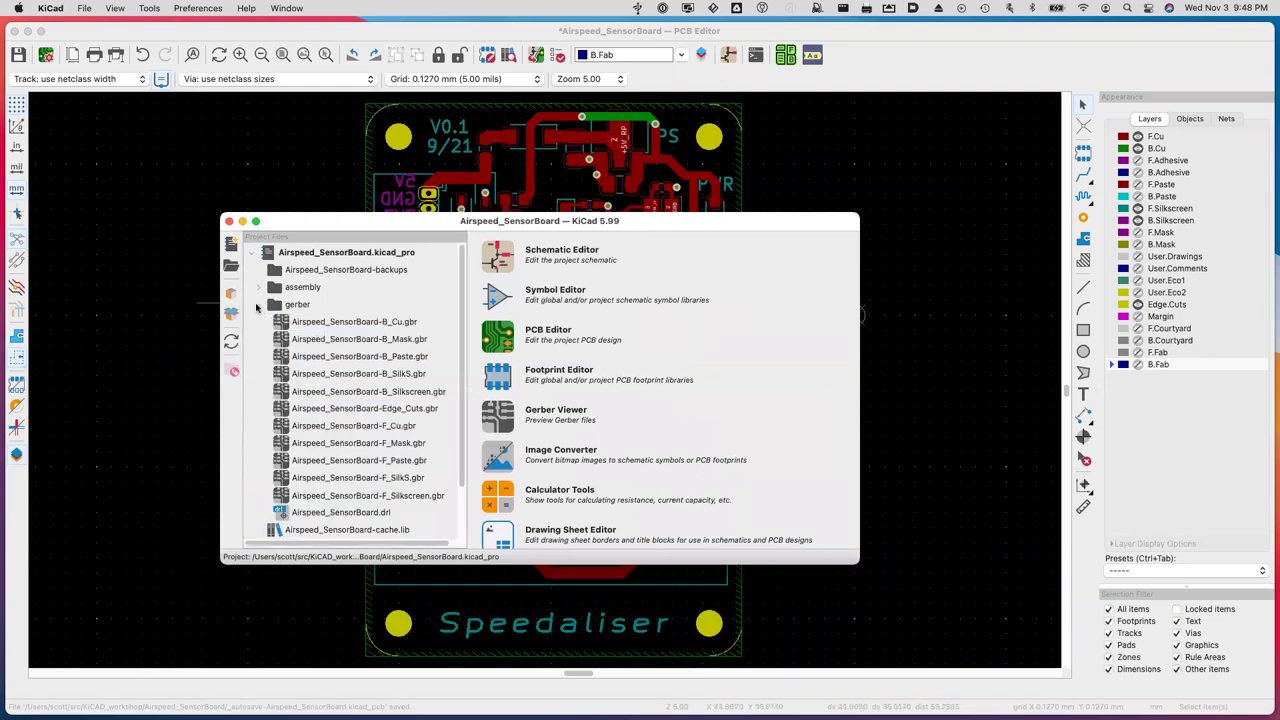
{"action": "scroll", "coordinate": [384, 395], "scroll_direction": "down", "scroll_amount": 2}
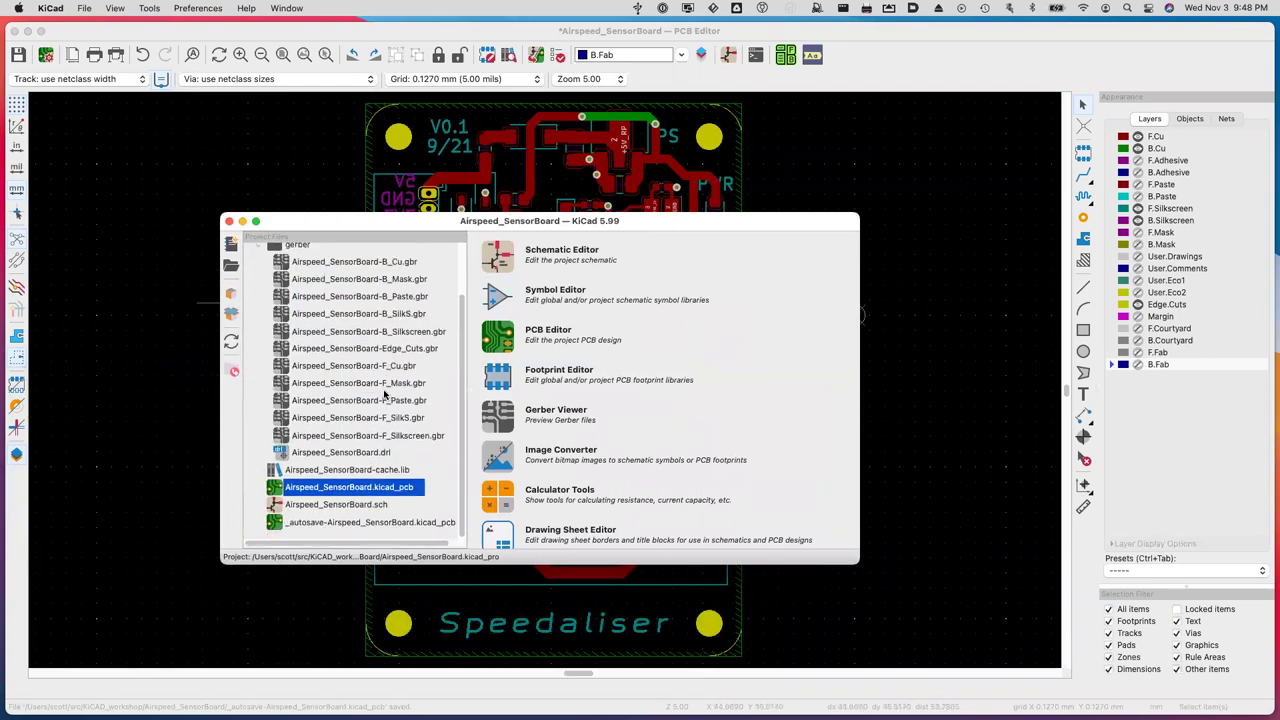
{"action": "scroll", "coordinate": [384, 395], "scroll_direction": "up", "scroll_amount": 1}
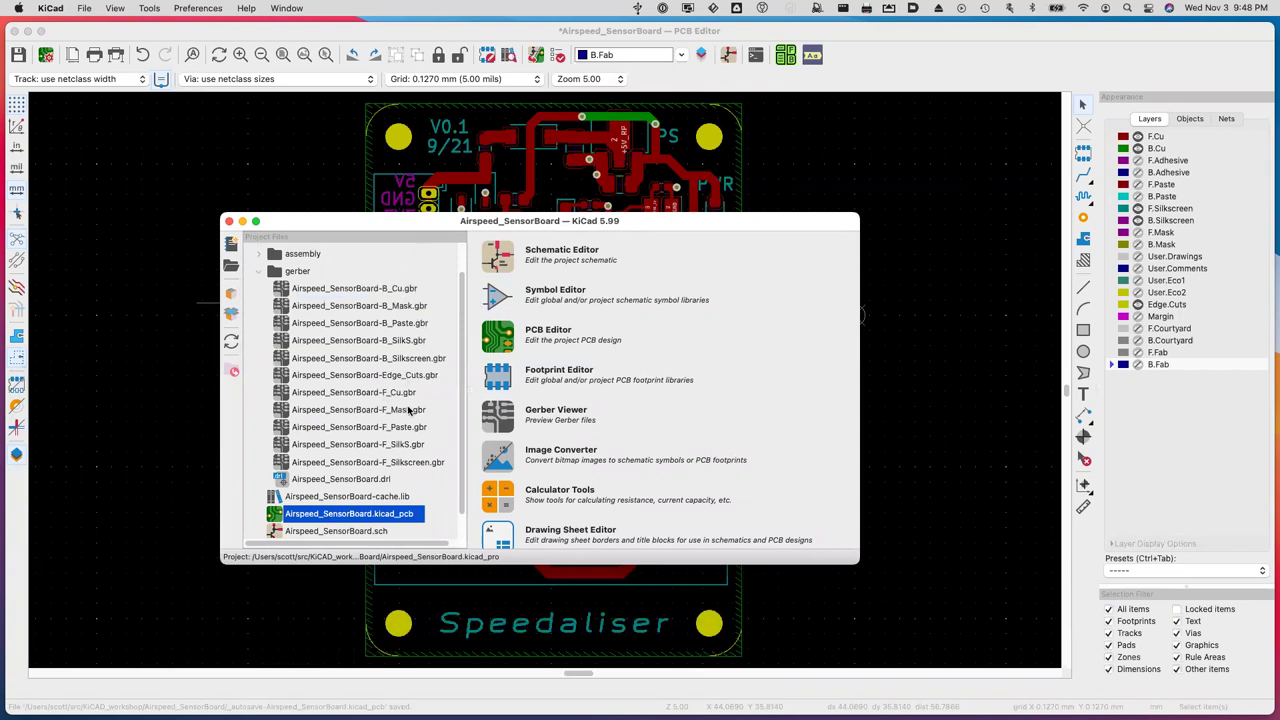
{"action": "scroll", "coordinate": [390, 447], "scroll_direction": "up", "scroll_amount": 1}
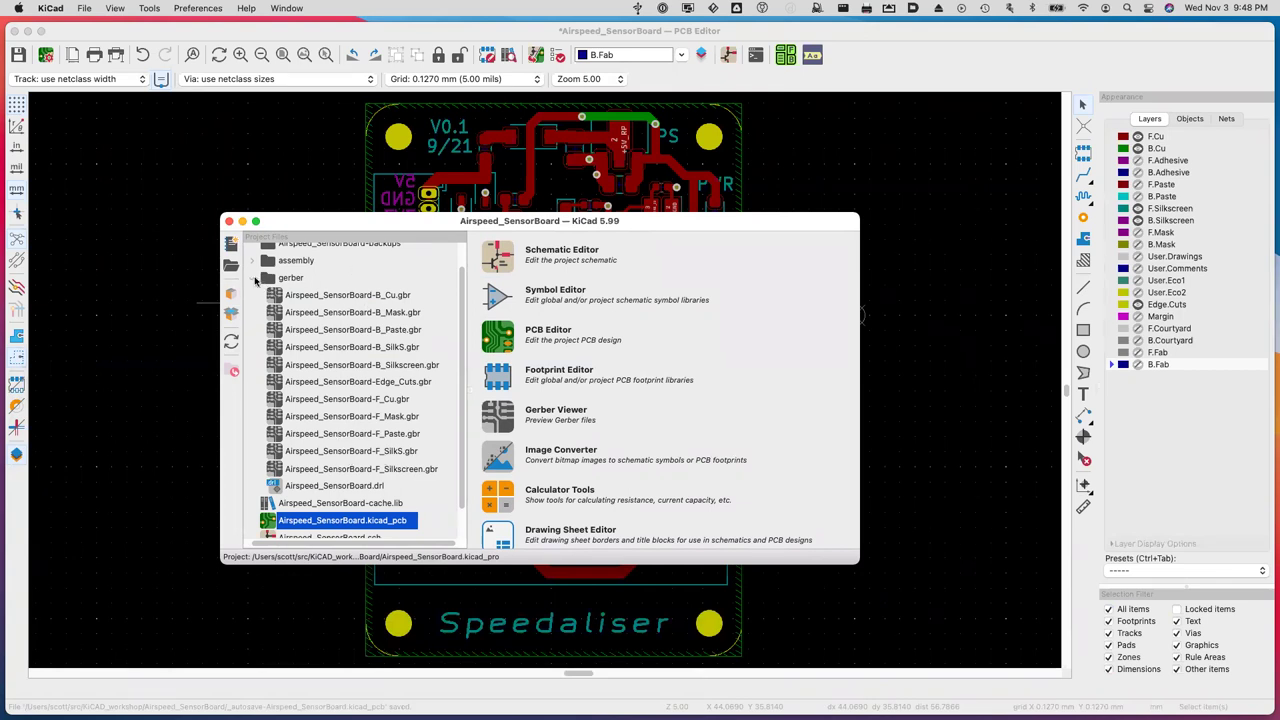
{"action": "left_click", "coordinate": [255, 282]}
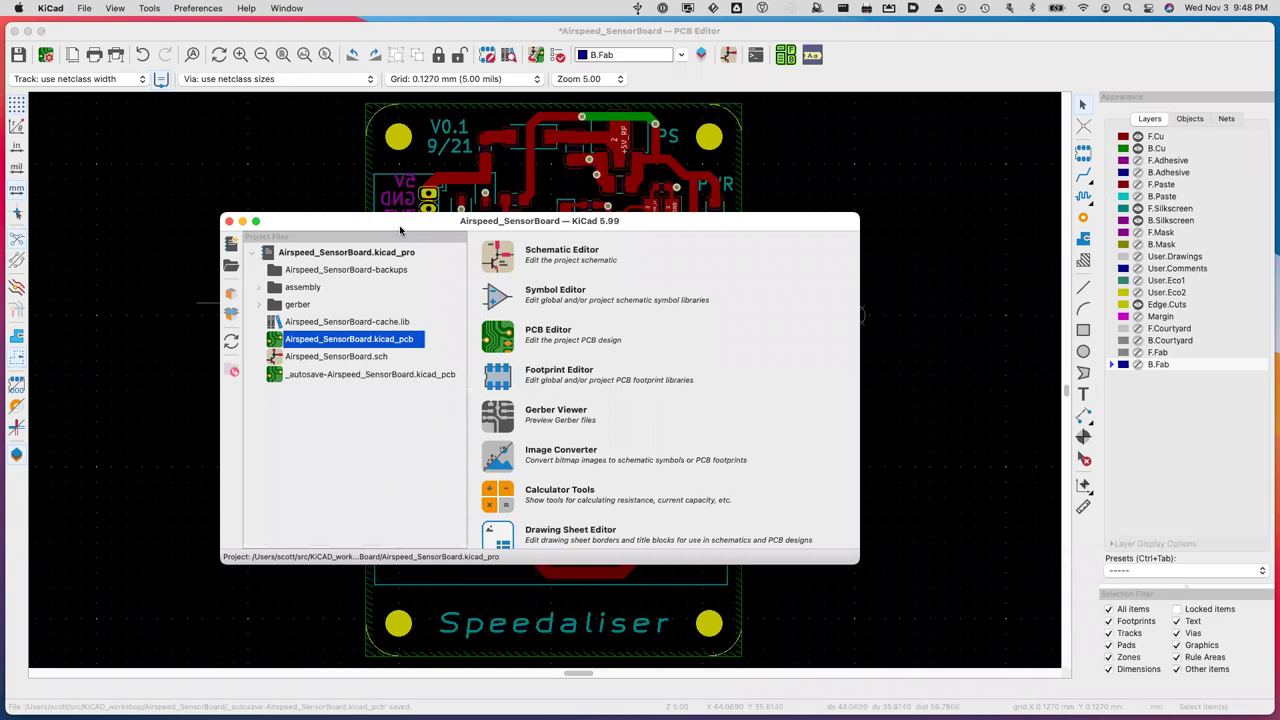
{"action": "left_click", "coordinate": [242, 221]}
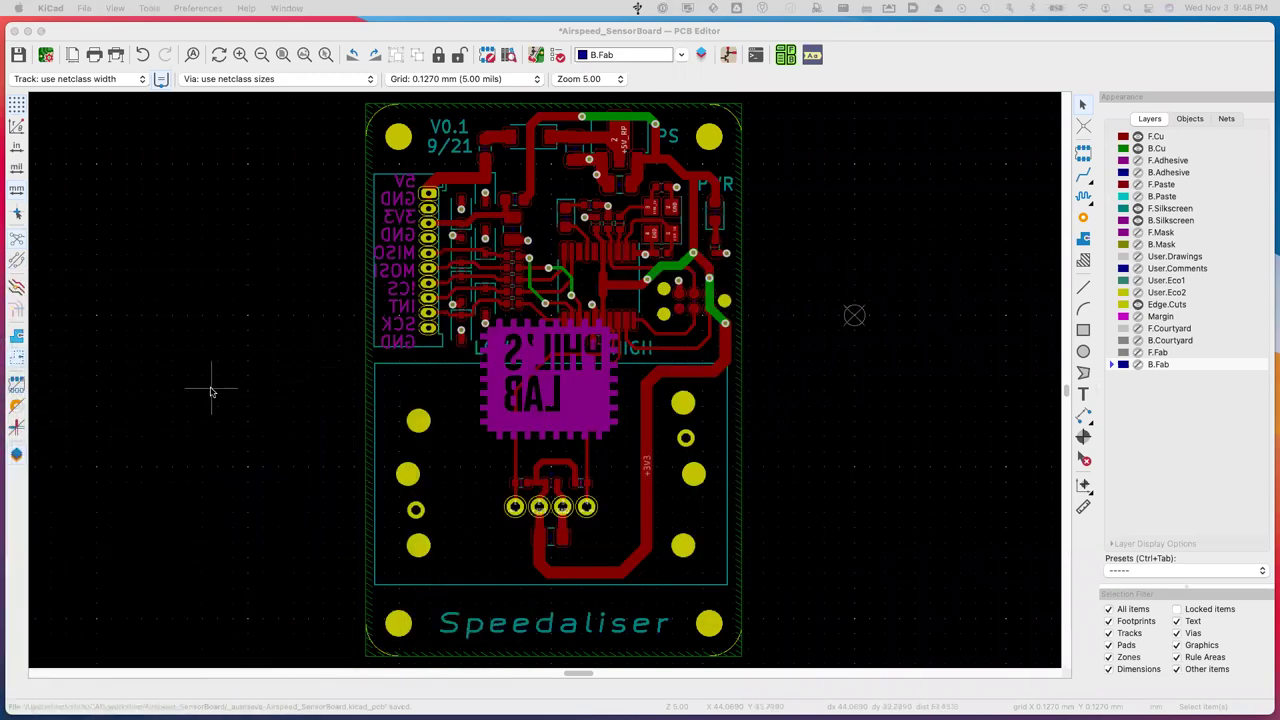
Generate a KiBuzzard text label reading SCL in UbuntuMono-B, 1.0 mm high, with a rounded left cap and a pointed right cap.
{"action": "scroll", "coordinate": [195, 380], "scroll_direction": "left", "scroll_amount": 2}
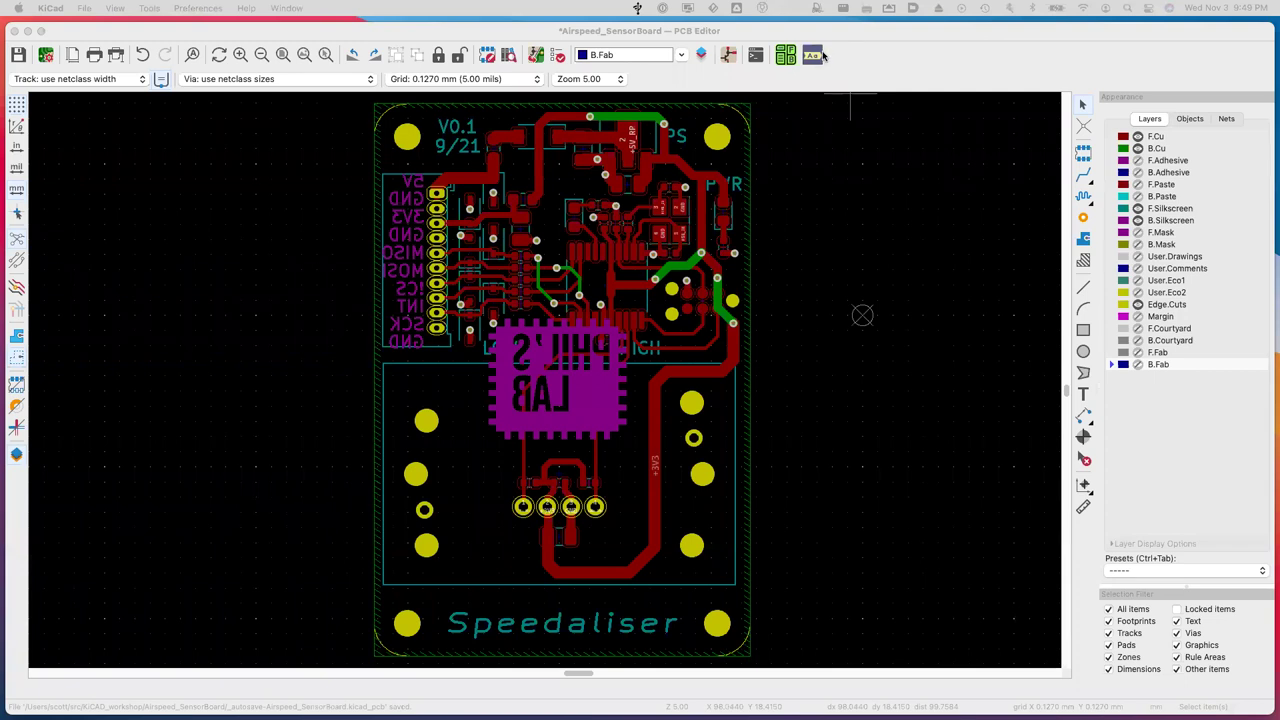
{"action": "left_click", "coordinate": [815, 55]}
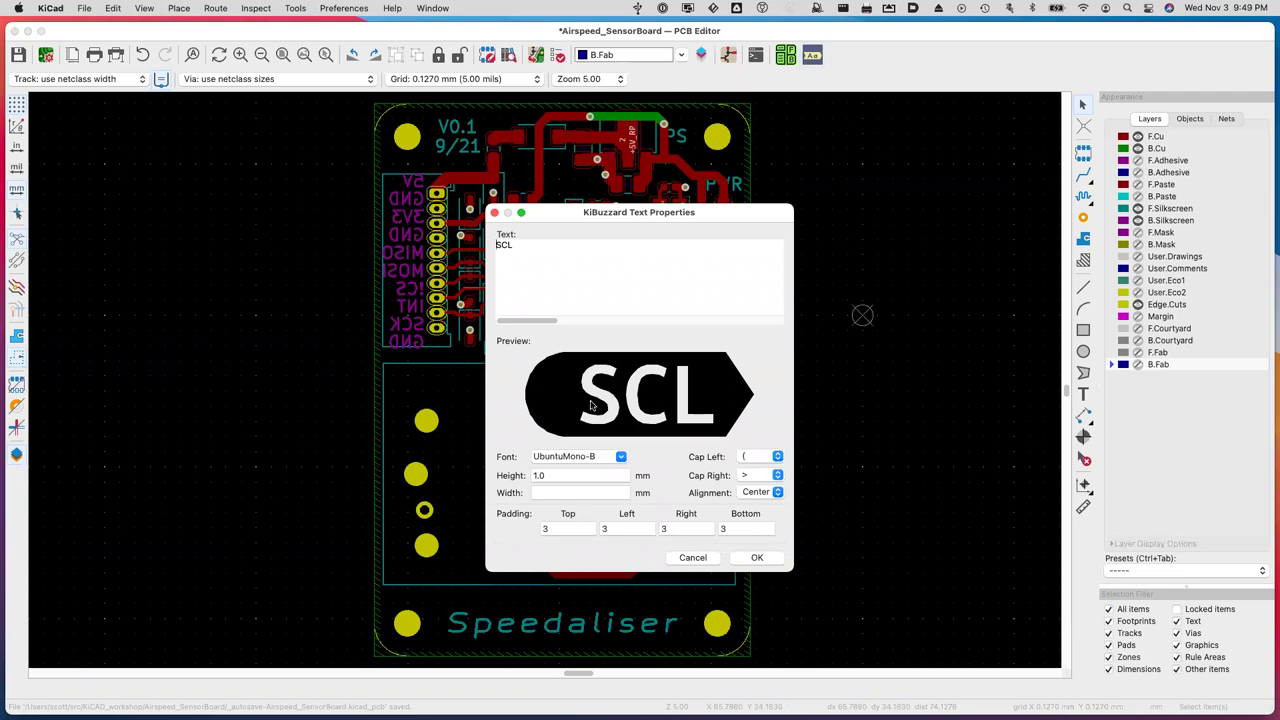
{"action": "left_click", "coordinate": [756, 558]}
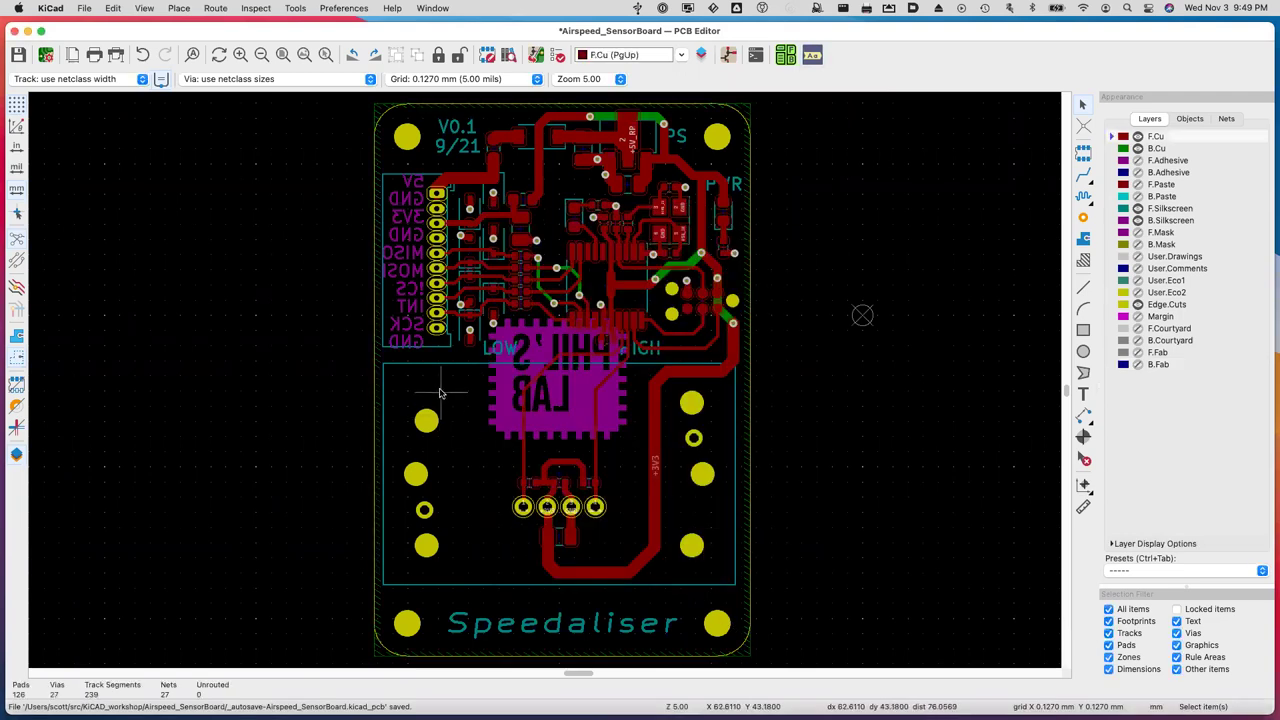